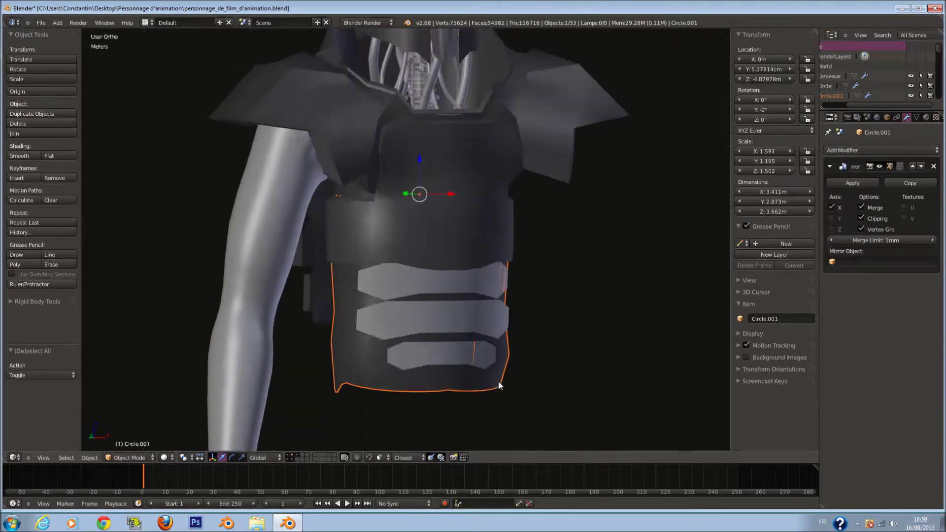
# - Apply the Mirror modifier on the abdomen mesh Circle.001 so both halves become real geometry
pyautogui.press('Tab')
pyautogui.scroll(4, 426, 281)
pyautogui.press('z')
pyautogui.scroll(-4, 405, 272)
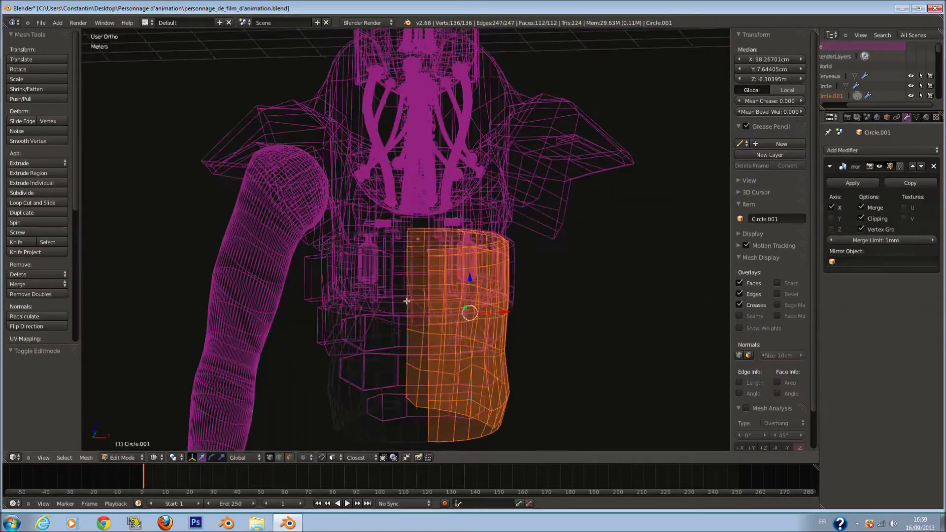
pyautogui.press('Tab')
pyautogui.moveTo(537, 329); pyautogui.dragTo(522, 311, button='middle')
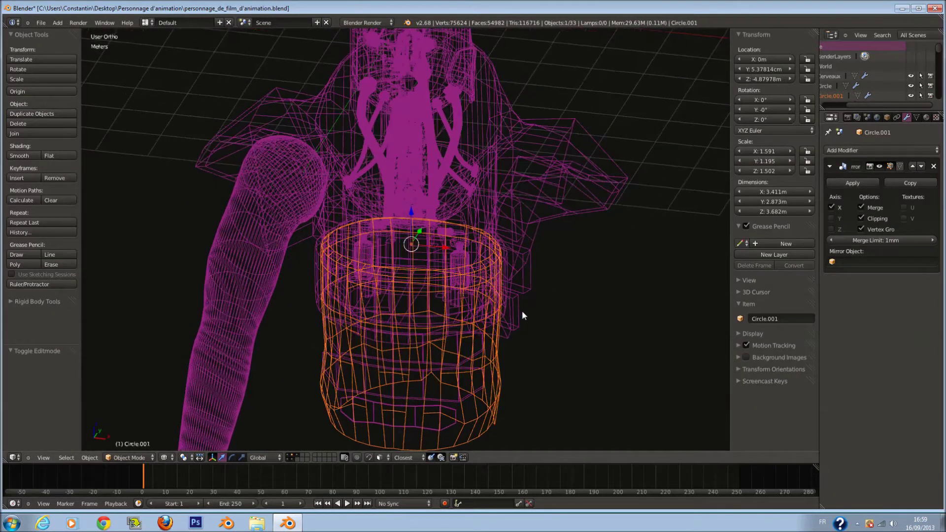
pyautogui.click(844, 184)
pyautogui.press('z')
pyautogui.press('KP_1')
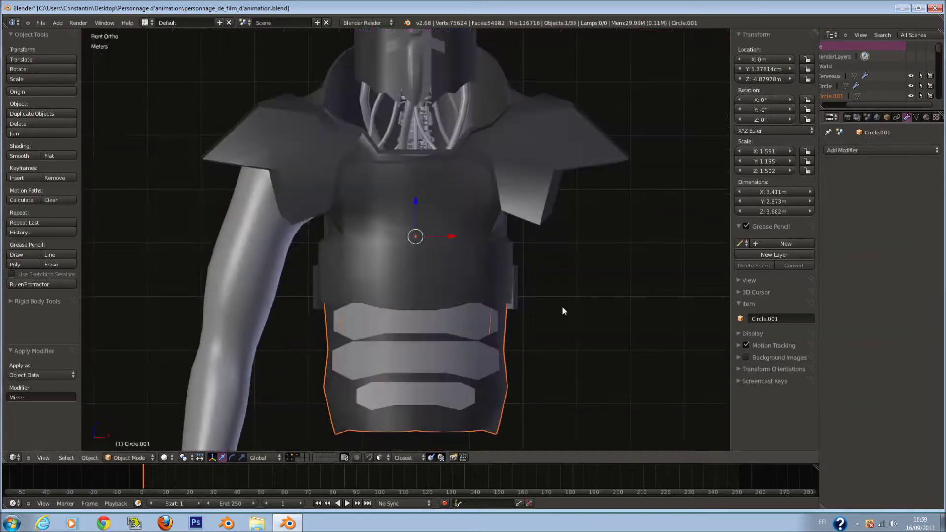
# - Look through the scene layers to find out which parts of the character each one holds
pyautogui.scroll(2, 471, 249)
pyautogui.scroll(2, 419, 248)
pyautogui.scroll(2, 420, 254)
pyautogui.scroll(-3, 437, 252)
pyautogui.moveTo(350, 227); pyautogui.dragTo(401, 345, button='middle')
pyautogui.scroll(-3, 409, 193)
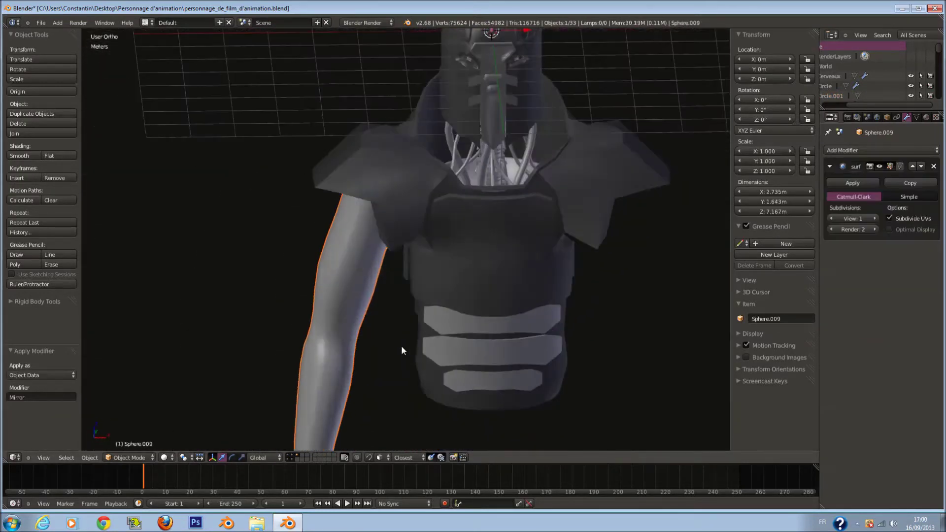
pyautogui.keyDown('shift'); pyautogui.rightClick(401, 345); pyautogui.keyUp('shift')
pyautogui.press('KP_1')
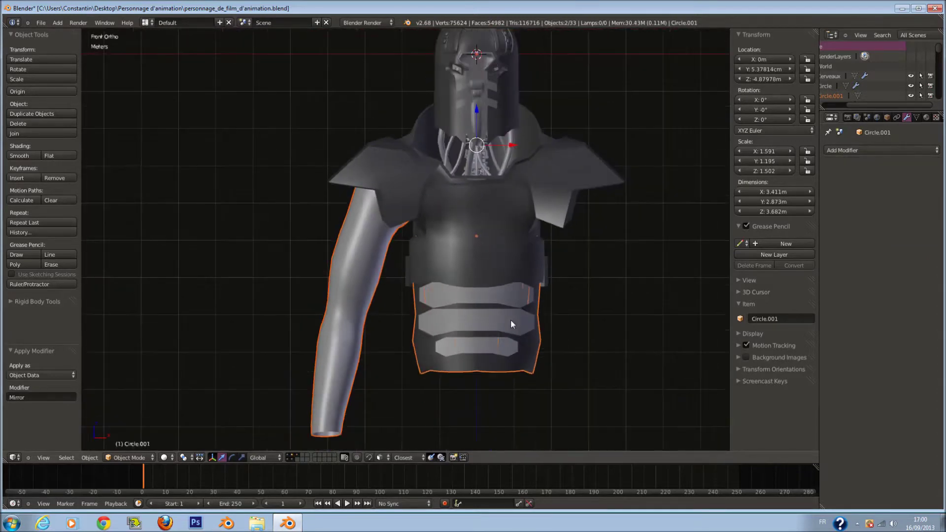
pyautogui.click(291, 459)
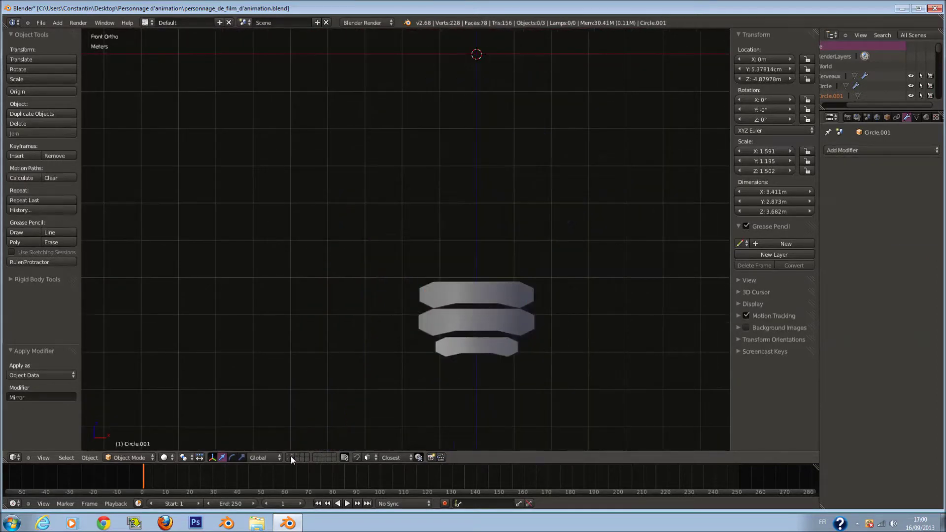
pyautogui.click(288, 455)
pyautogui.click(294, 454)
pyautogui.click(303, 454)
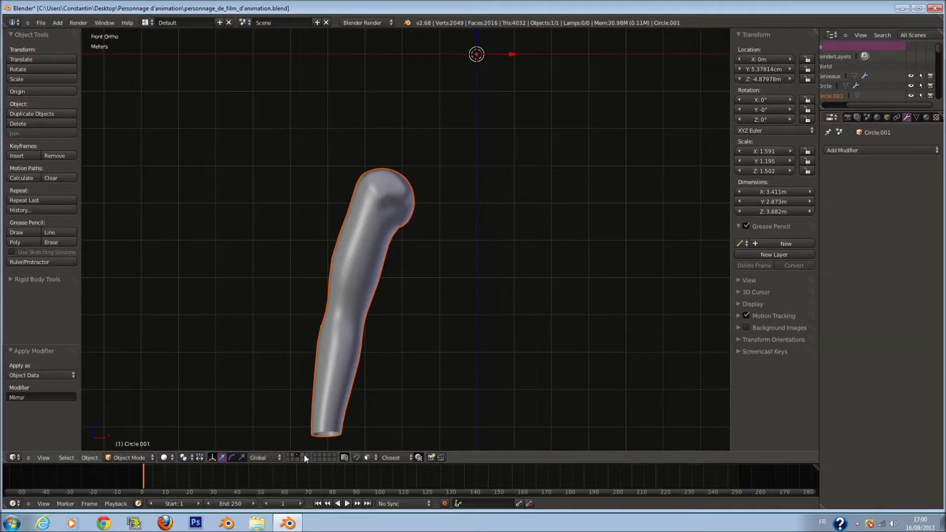
pyautogui.click(290, 456)
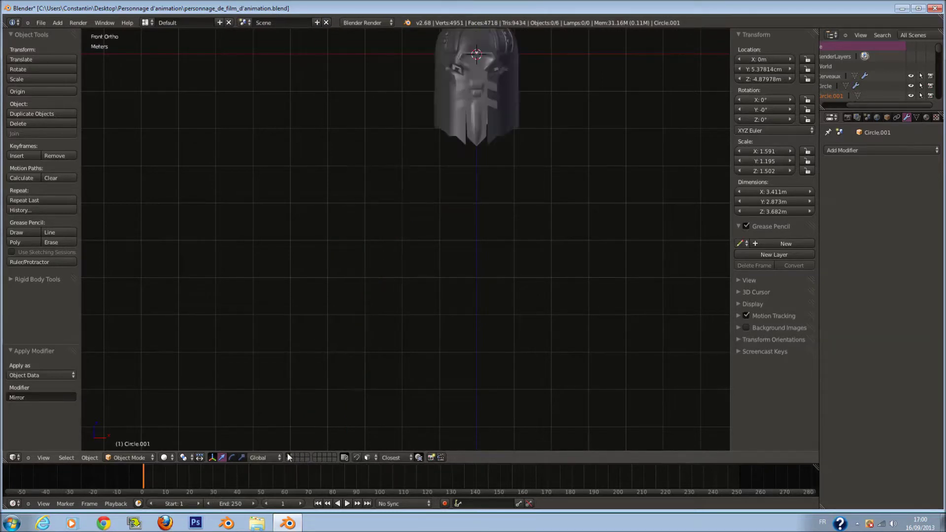
pyautogui.click(289, 461)
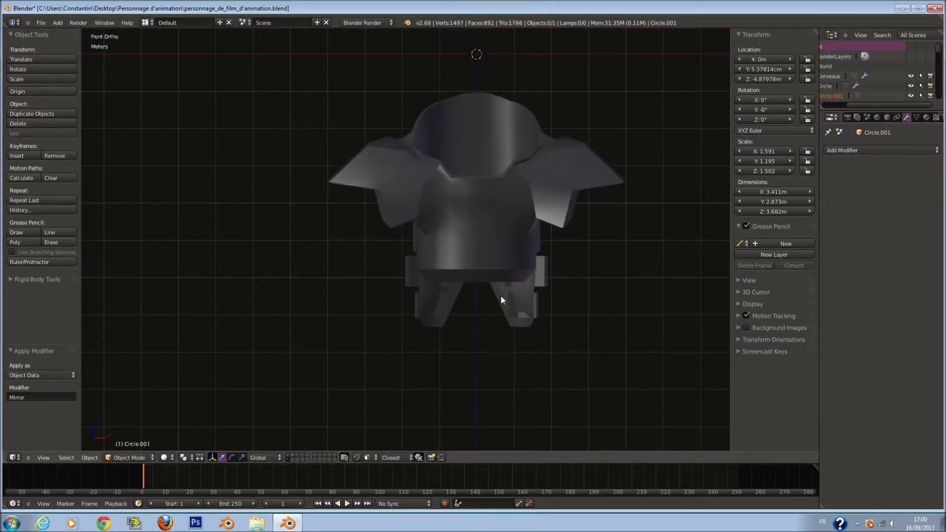
pyautogui.click(294, 460)
pyautogui.click(292, 456)
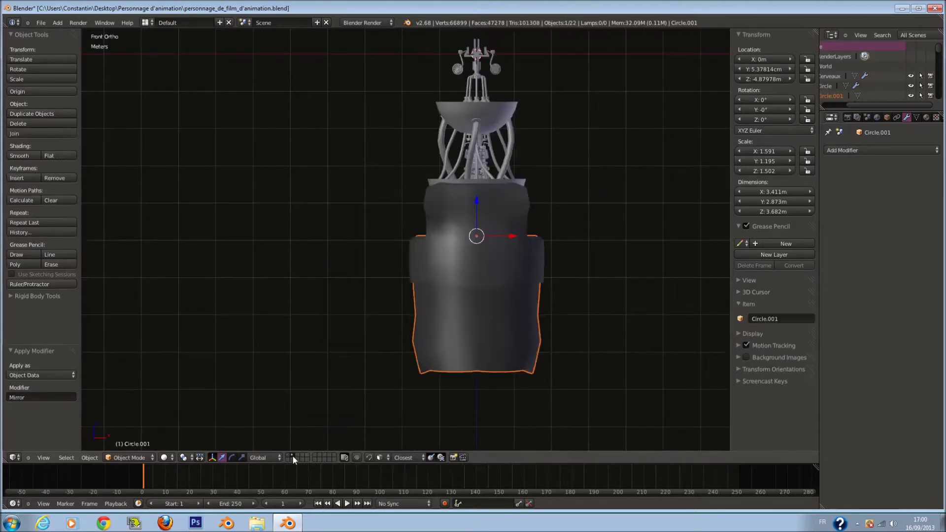
# - Move the abdomen mesh Circle.001 to layer 3, which holds the arm
pyautogui.press('a')
pyautogui.rightClick(519, 370)
pyautogui.press('m')
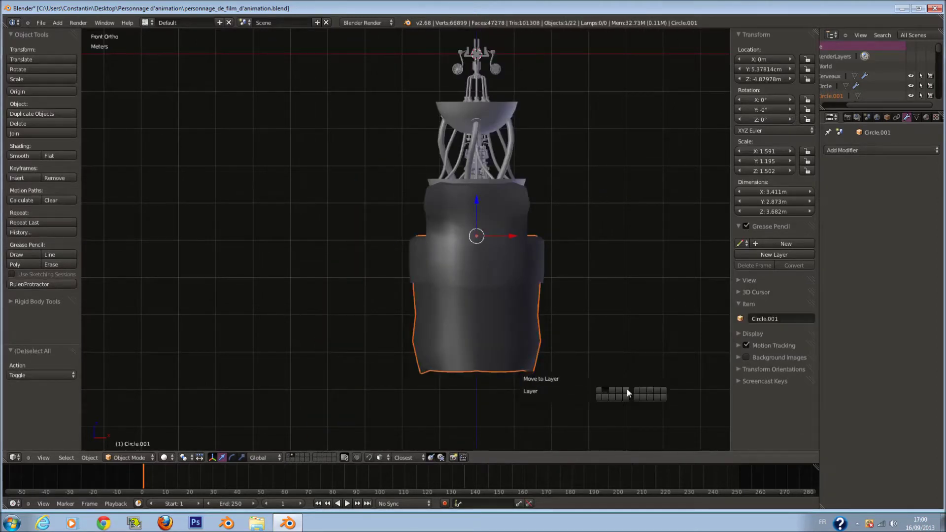
pyautogui.click(613, 391)
# - Move the chest mesh Plane to layer 12
pyautogui.keyDown('shift'); pyautogui.moveTo(496, 354); pyautogui.dragTo(448, 354, button='middle'); pyautogui.keyUp('shift')
pyautogui.rightClick(471, 269)
pyautogui.scroll(2, 480, 278)
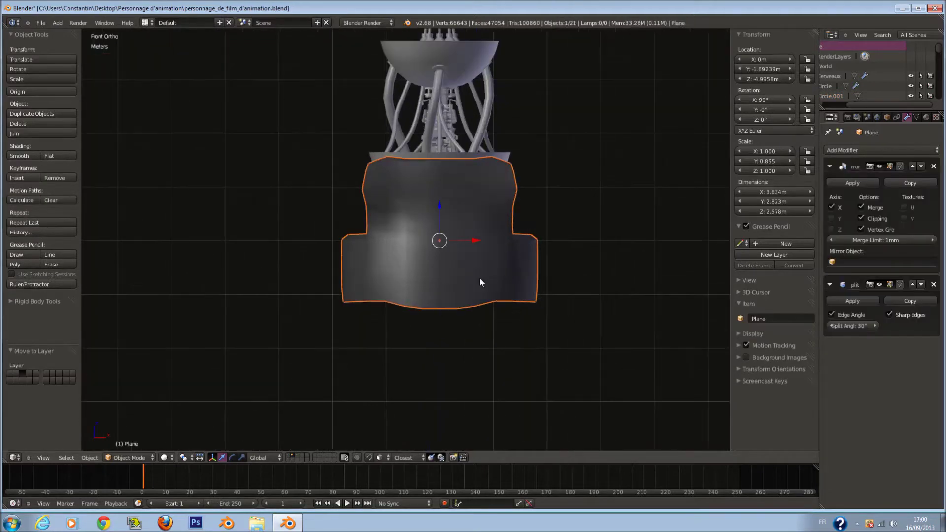
pyautogui.scroll(-1, 493, 304)
pyautogui.press('m')
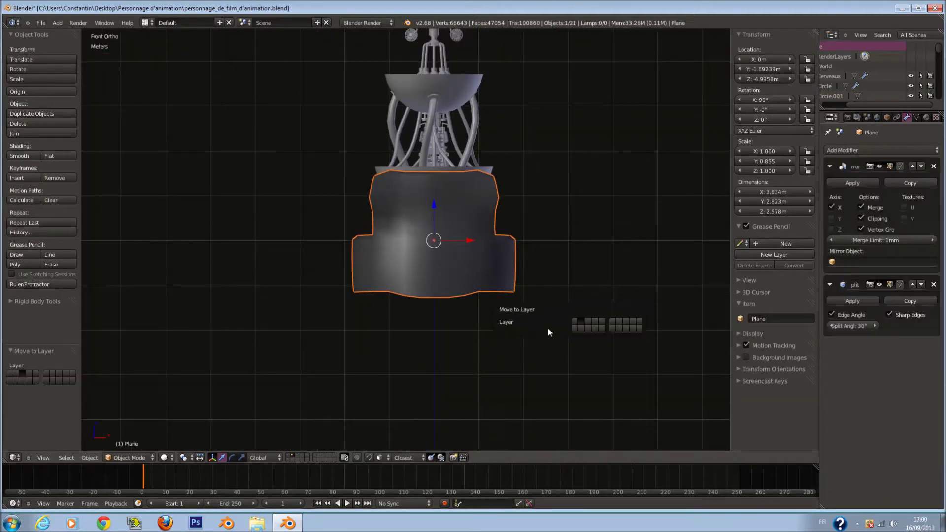
pyautogui.click(580, 329)
pyautogui.keyDown('shift'); pyautogui.moveTo(495, 347); pyautogui.dragTo(449, 346, button='middle'); pyautogui.keyUp('shift')
# - Save over the existing blend file and show only layer 3 with the arm and abdomen
pyautogui.hotkey('ctrl', 's')
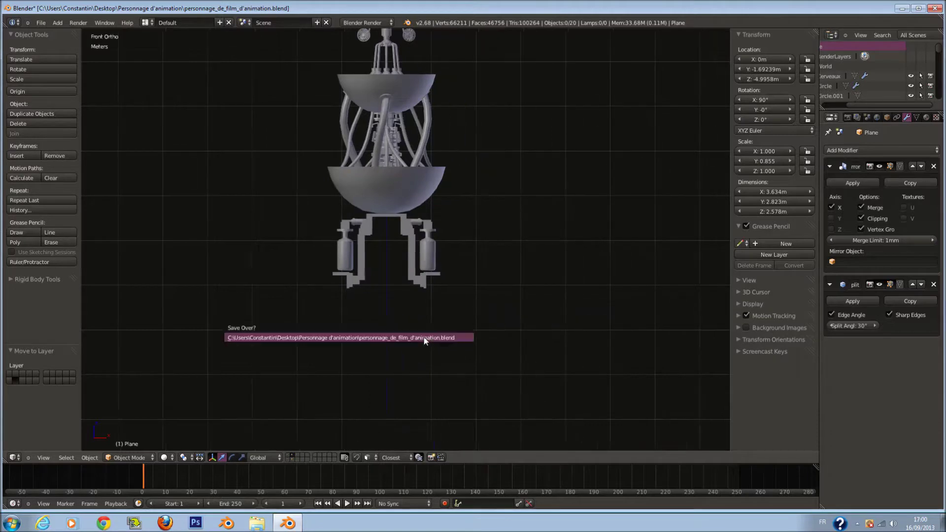
pyautogui.click(425, 340)
pyautogui.keyDown('shift'); pyautogui.scroll(3, 434, 338); pyautogui.keyUp('shift')
pyautogui.press('a')
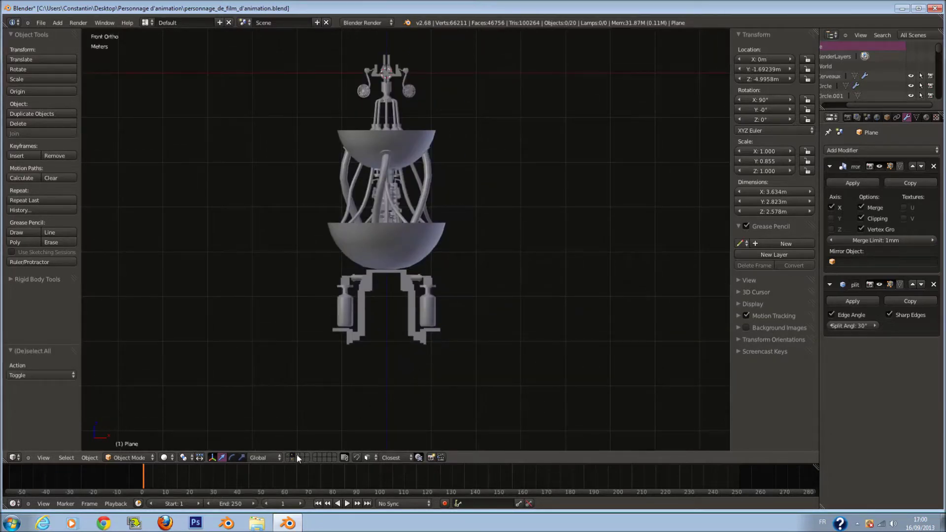
pyautogui.click(297, 455)
pyautogui.scroll(-3, 435, 325)
# - Select the arm mesh Sphere.009 and remove its Subsurf modifier
pyautogui.rightClick(423, 321)
pyautogui.keyDown('shift'); pyautogui.scroll(-3, 423, 321); pyautogui.keyUp('shift')
pyautogui.scroll(5, 423, 322)
pyautogui.press('Tab')
pyautogui.keyDown('ctrl'); pyautogui.scroll(3, 375, 217); pyautogui.keyUp('ctrl')
pyautogui.scroll(-2, 392, 195)
pyautogui.press('Tab')
pyautogui.rightClick(391, 188)
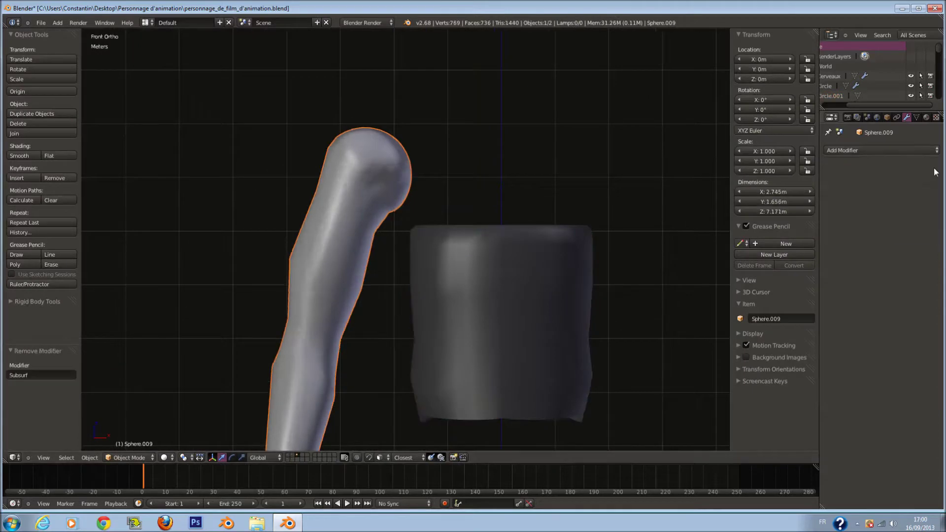
# - Join the arm into the abdomen mesh and open the combined mesh for editing with nothing selected
pyautogui.keyDown('shift'); pyautogui.rightClick(433, 245); pyautogui.keyUp('shift')
pyautogui.hotkey('ctrl', 'j')
pyautogui.scroll(2, 433, 236)
pyautogui.press('Tab')
pyautogui.moveTo(434, 237); pyautogui.dragTo(415, 303, button='middle')
pyautogui.press('a')
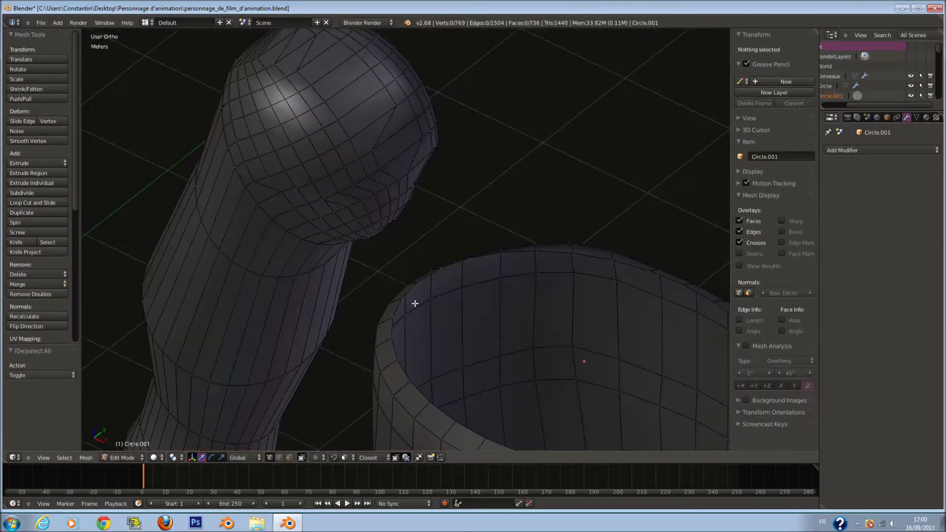
# - Create a face bridging an edge on the inner side of the shoulder and an edge on the abdomen's upper rim
pyautogui.scroll(-1, 326, 362)
pyautogui.moveTo(326, 363); pyautogui.dragTo(319, 254, button='middle')
pyautogui.scroll(2, 376, 235)
pyautogui.rightClick(513, 245)
pyautogui.rightClick(327, 313)
pyautogui.keyDown('shift'); pyautogui.rightClick(325, 124); pyautogui.keyUp('shift')
pyautogui.press('f')
# - Fill a second face beside the first bridge between the shoulder and the abdomen's rim
pyautogui.moveTo(393, 159); pyautogui.dragTo(359, 165, button='middle')
pyautogui.press('a')
pyautogui.rightClick(360, 165)
pyautogui.keyDown('shift'); pyautogui.rightClick(324, 324); pyautogui.keyUp('shift')
pyautogui.press('f')
pyautogui.moveTo(327, 326); pyautogui.dragTo(506, 247, button='middle')
# - Run Remove Doubles on the whole combined mesh with a merge distance of 0.0001, then clear the selection
pyautogui.press('Tab')
pyautogui.press('Tab')
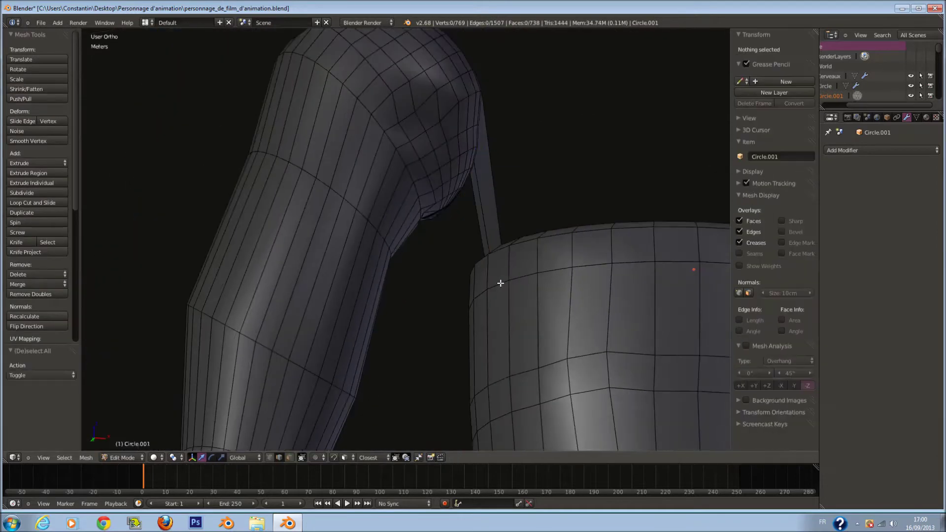
pyautogui.press('a')
pyautogui.click(52, 293)
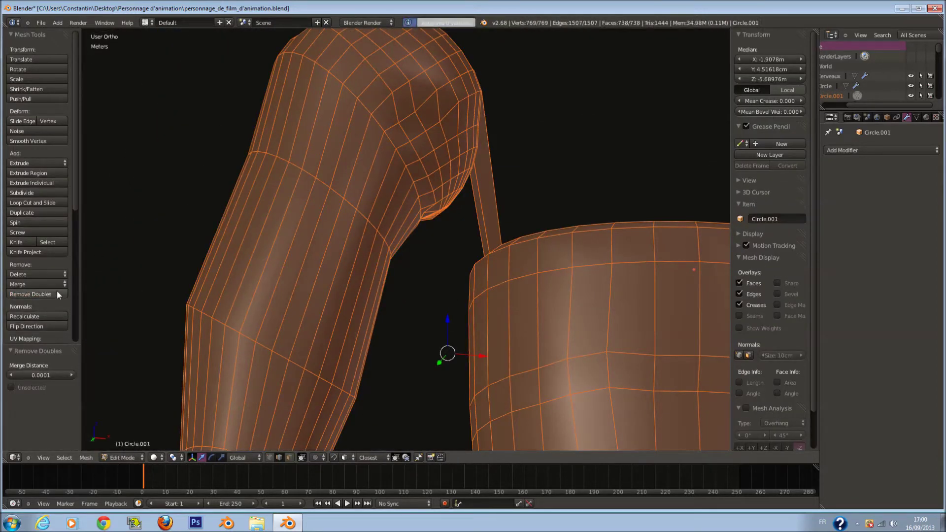
pyautogui.moveTo(330, 292); pyautogui.dragTo(416, 325, button='middle')
pyautogui.press('KP_1')
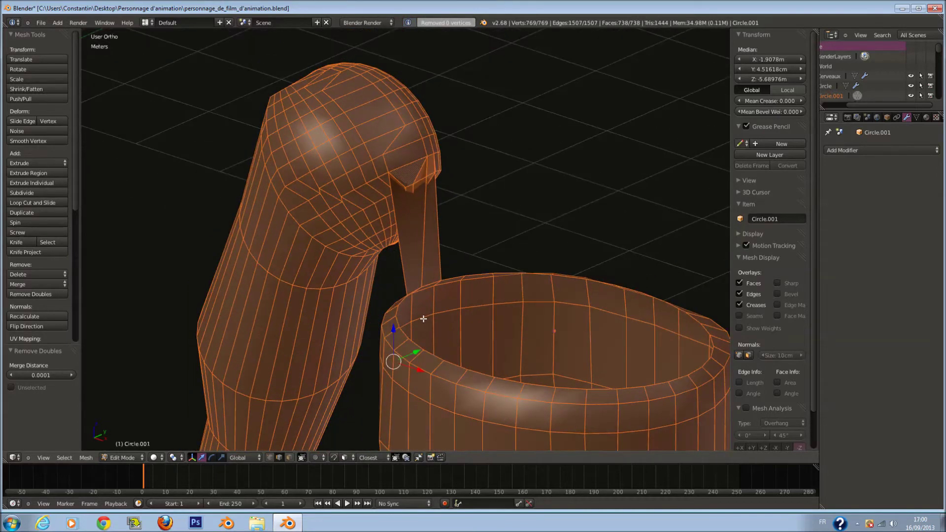
pyautogui.press('a')
# - Add one loop cut across the two bridging faces and shift it along the X axis
pyautogui.keyDown('shift'); pyautogui.moveTo(461, 207); pyautogui.dragTo(466, 297, button='middle'); pyautogui.keyUp('shift')
pyautogui.hotkey('ctrl', 'r')
pyautogui.doubleClick(495, 283)
pyautogui.press('g')
pyautogui.press('x')
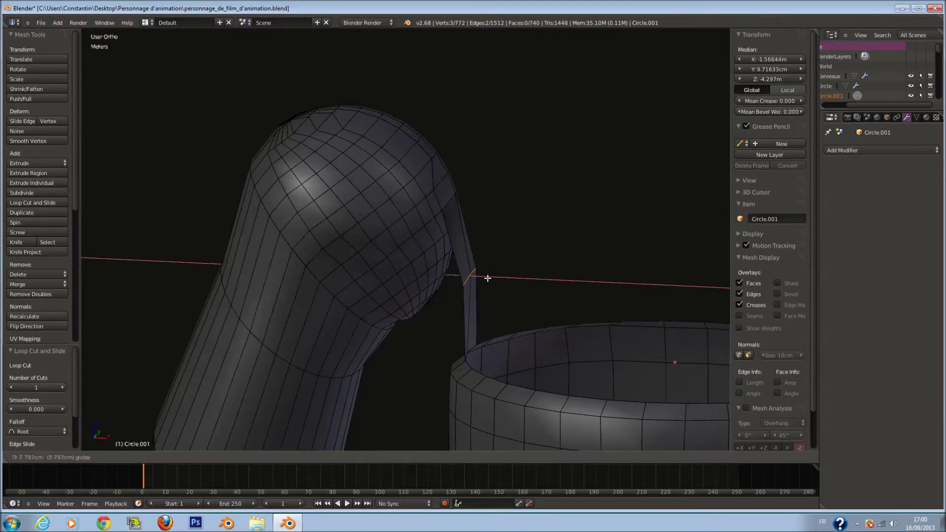
pyautogui.press('Return')
pyautogui.press('KP_1')
pyautogui.press('Tab')
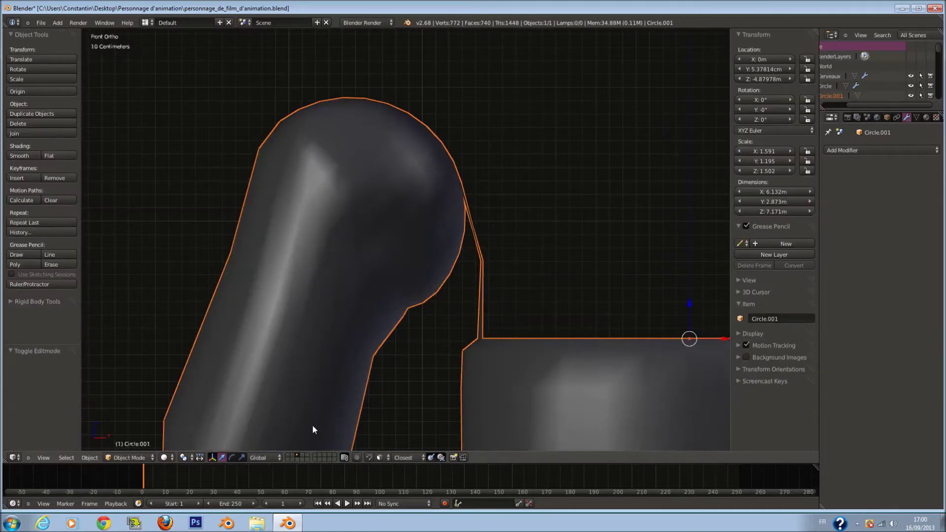
# - Show the surrounding armour and adjust the bridge's edge loop along the X axis to fit it
pyautogui.press('KP_Divide')
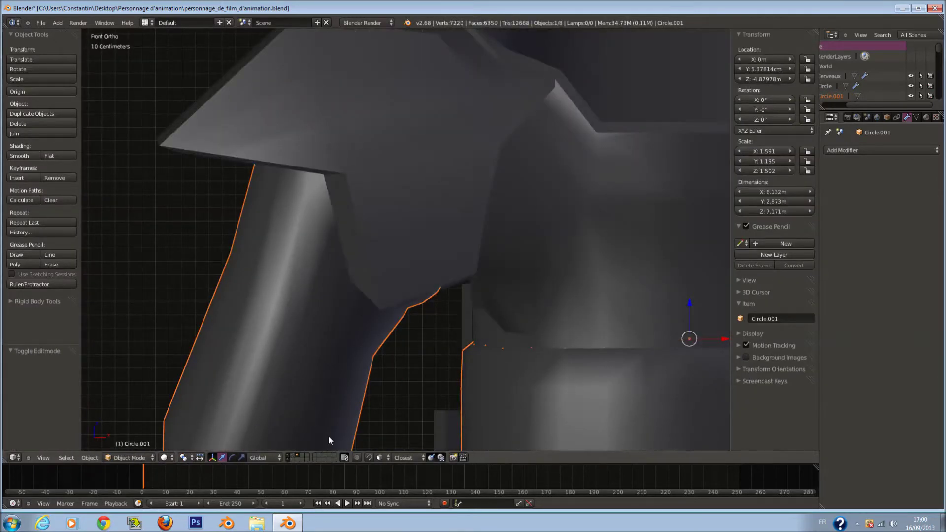
pyautogui.press('Tab')
pyautogui.moveTo(485, 315); pyautogui.dragTo(518, 269, button='middle')
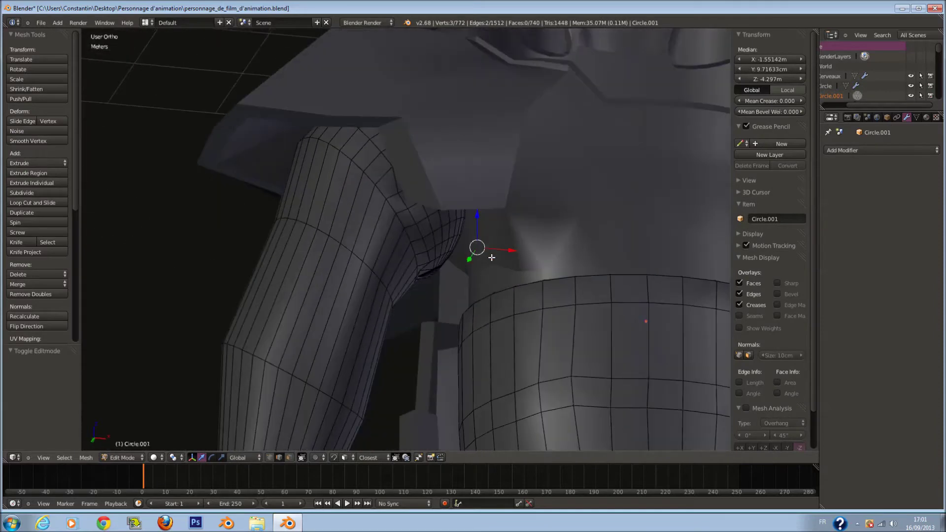
pyautogui.press('g')
pyautogui.press('x')
pyautogui.click(429, 253)
pyautogui.moveTo(429, 253); pyautogui.dragTo(506, 263, button='middle')
pyautogui.moveTo(493, 257); pyautogui.dragTo(498, 258)
# - Add a second loop cut across the bridging faces and move it along the X axis
pyautogui.press('a')
pyautogui.hotkey('ctrl', 'r')
pyautogui.click(488, 279)
pyautogui.click(503, 288)
pyautogui.press('g')
pyautogui.press('x')
pyautogui.click(503, 301)
# - Rotate the second edge loop around the Z axis and reposition it along the X axis
pyautogui.press('r')
pyautogui.press('z')
pyautogui.click(521, 296)
pyautogui.press('g')
pyautogui.press('x')
pyautogui.click(511, 300)
# - Check the shoulder bridge in wireframe from the side and front, and save over the blend file
pyautogui.moveTo(511, 300)
pyautogui.mouseDown(button='middle')
pyautogui.moveTo(513, 317)
pyautogui.moveTo(497, 323)
pyautogui.moveTo(505, 330)
pyautogui.moveTo(343, 325)
pyautogui.mouseUp(button='middle')
pyautogui.press('z')
pyautogui.rightClick(494, 324)
pyautogui.press('z')
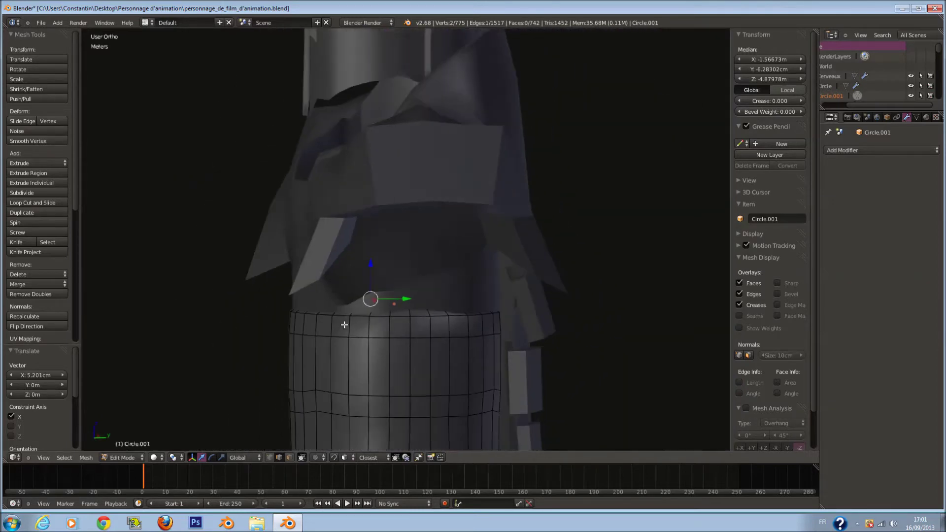
pyautogui.press('KP_1')
pyautogui.press('z')
pyautogui.scroll(-4, 345, 325)
pyautogui.hotkey('ctrl', 's')
pyautogui.click(376, 348)
pyautogui.scroll(1, 394, 368)
pyautogui.keyDown('shift'); pyautogui.moveTo(414, 434); pyautogui.dragTo(414, 380, button='middle'); pyautogui.keyUp('shift')
# - Select the half of the abdomen opposite the arm in wireframe front view and delete its faces
pyautogui.press('a')
pyautogui.press('a')
pyautogui.press('a')
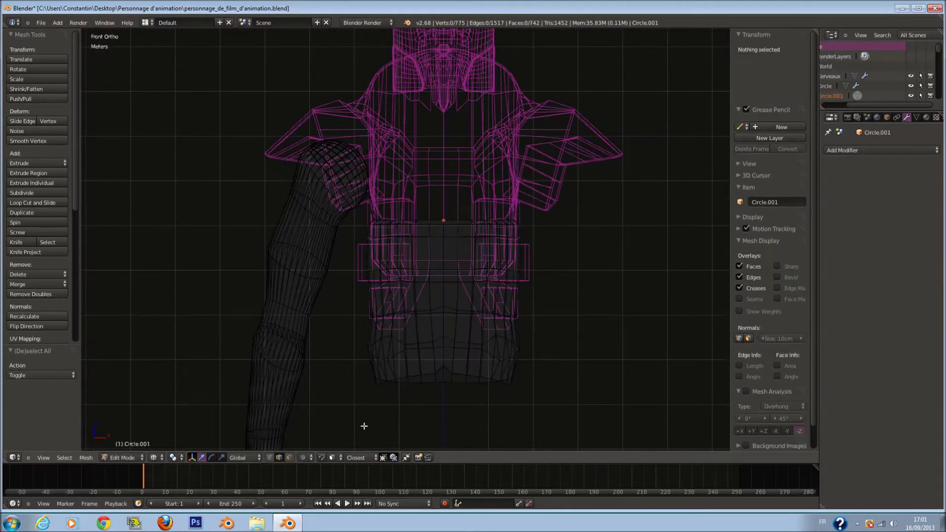
pyautogui.press('b')
pyautogui.moveTo(442, 144); pyautogui.dragTo(580, 398)
pyautogui.press('x')
pyautogui.click(580, 396)
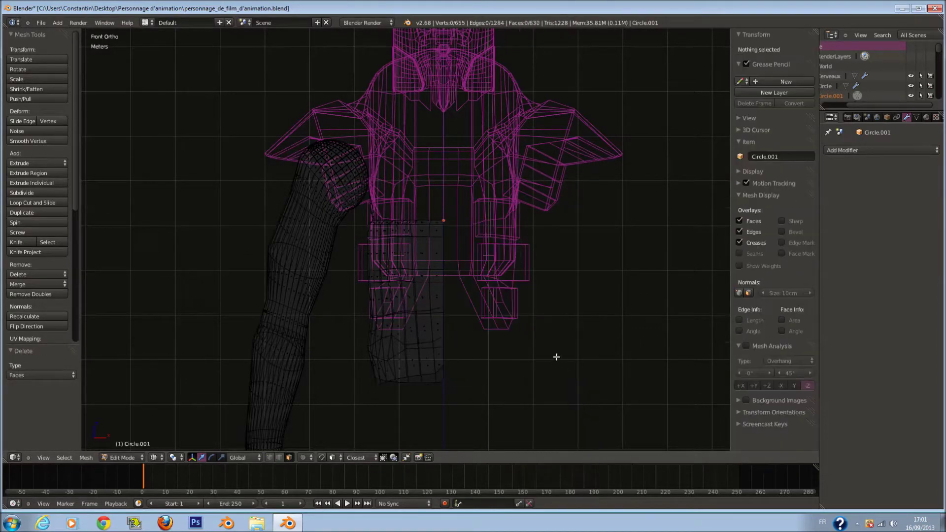
# - Leave mesh editing, isolate the arm and half abdomen in solid shading, and save over the file
pyautogui.press('Tab')
pyautogui.press('KP_Divide')
pyautogui.press('z')
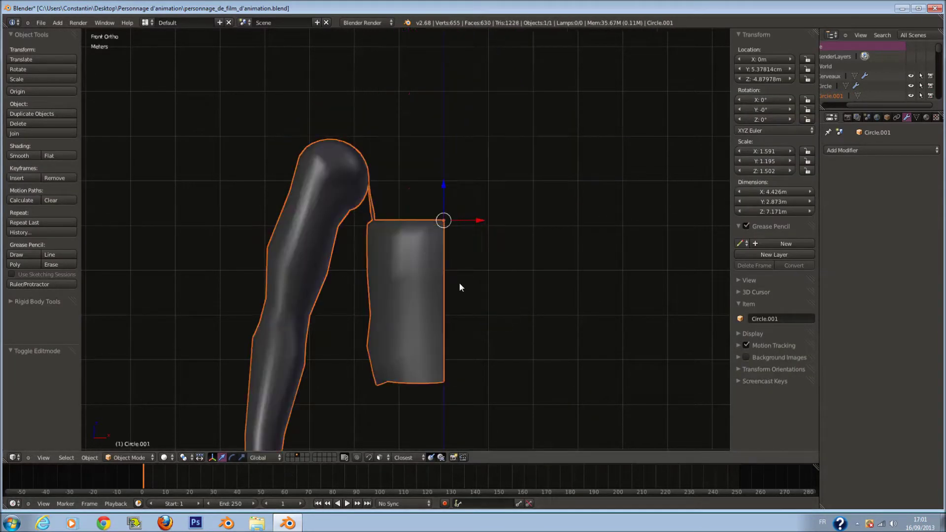
pyautogui.hotkey('ctrl', 's')
pyautogui.click(476, 263)
pyautogui.keyDown('shift'); pyautogui.scroll(-2, 450, 255); pyautogui.keyUp('shift')
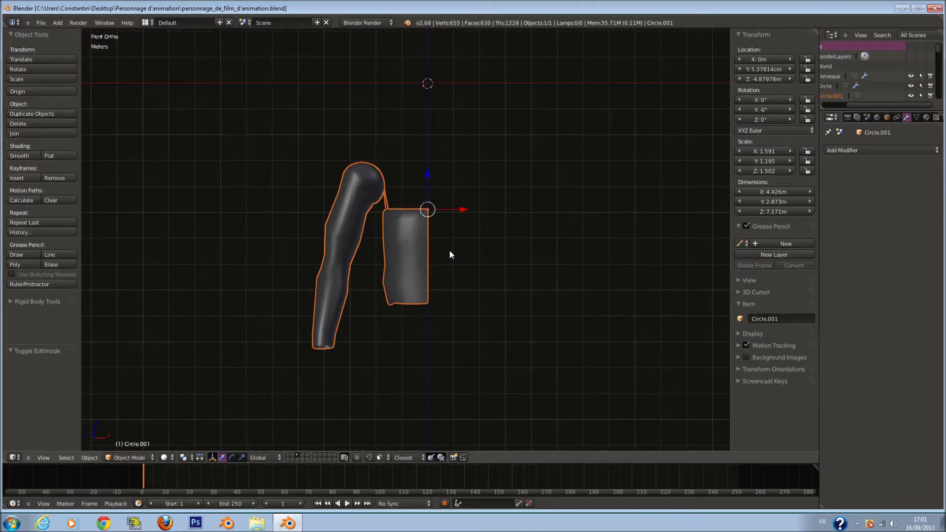
# - Examine the combined arm and half-abdomen mesh from several angles in wireframe
pyautogui.scroll(3, 437, 264)
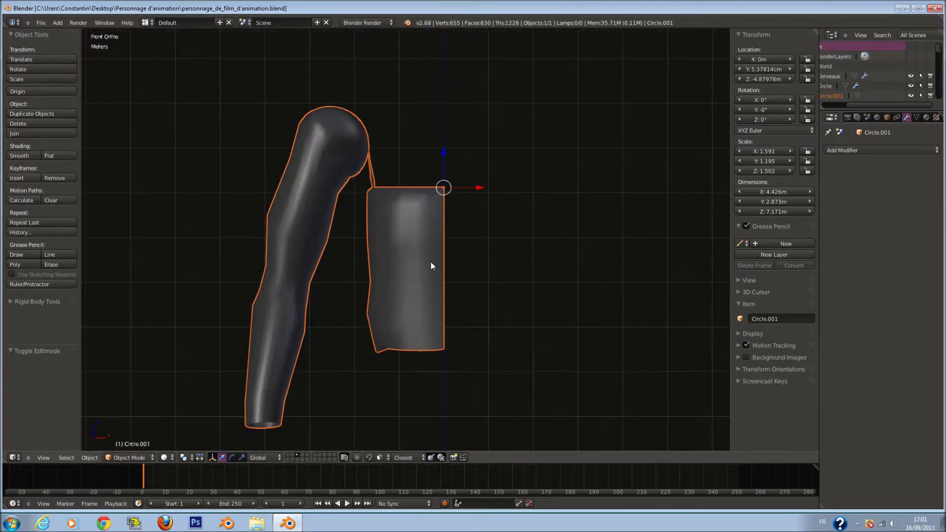
pyautogui.scroll(-2, 430, 262)
pyautogui.scroll(2, 396, 218)
pyautogui.moveTo(260, 185)
pyautogui.mouseDown(button='middle')
pyautogui.moveTo(359, 196)
pyautogui.moveTo(577, 184)
pyautogui.moveTo(478, 202)
pyautogui.moveTo(586, 215)
pyautogui.moveTo(520, 161)
pyautogui.mouseUp(button='middle')
pyautogui.press('z')
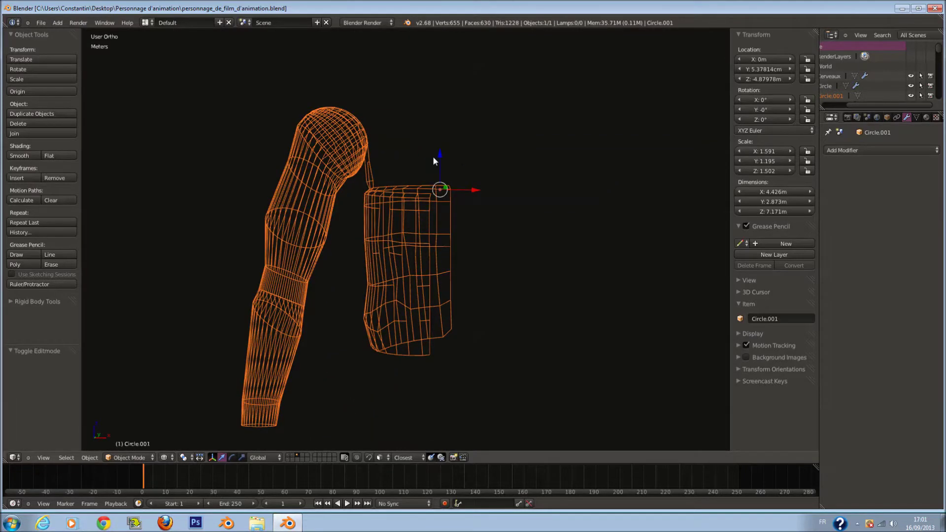
pyautogui.press('Tab')
pyautogui.scroll(3, 499, 156)
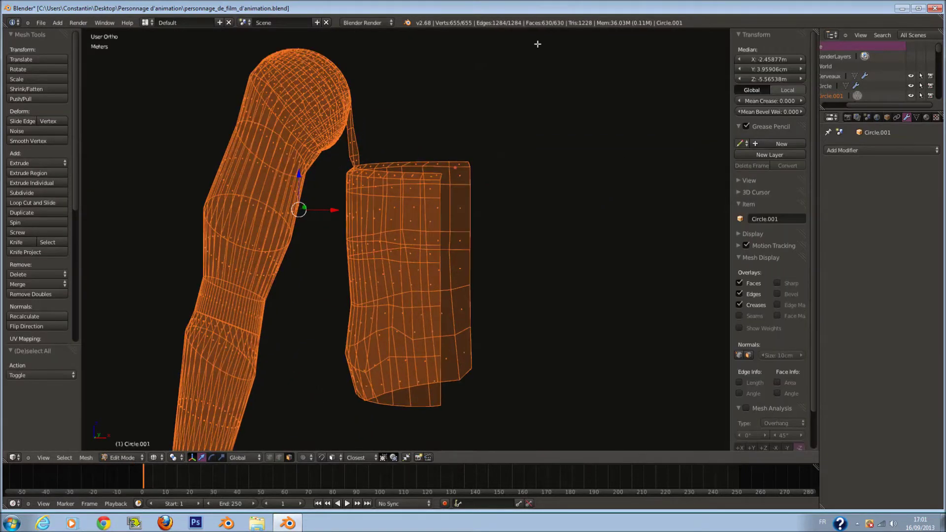
pyautogui.scroll(-4, 510, 31)
pyautogui.press('Tab')
pyautogui.press('KP_1')
# - Save over the blend file again and return the combined mesh to solid shading
pyautogui.hotkey('ctrl', 's')
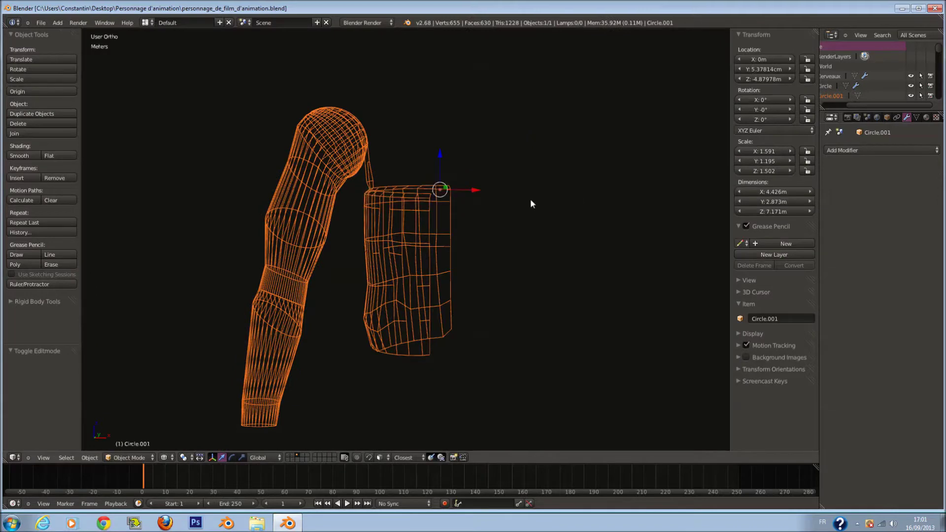
pyautogui.click(529, 204)
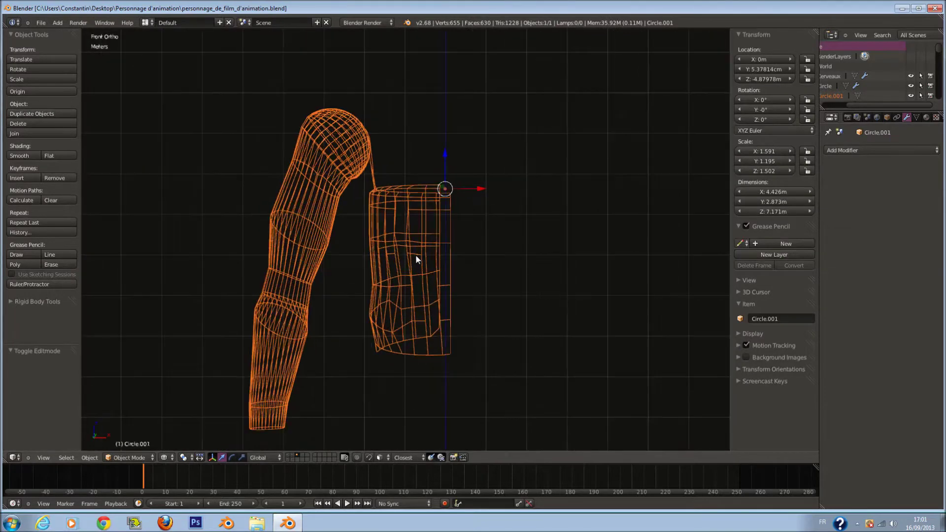
pyautogui.scroll(-1, 418, 282)
pyautogui.scroll(2, 418, 281)
pyautogui.scroll(-1, 436, 275)
pyautogui.scroll(-1, 417, 262)
pyautogui.press('z')
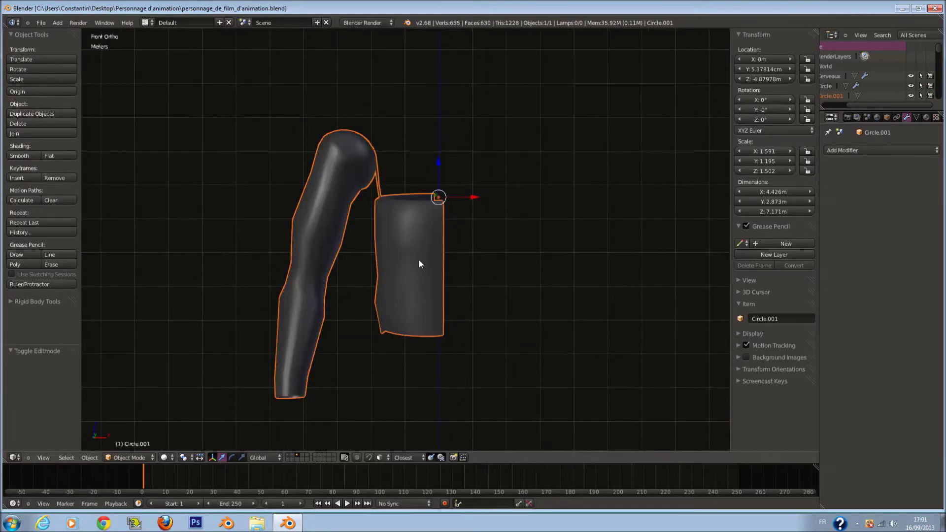
# - Select the combined arm and half-abdomen mesh and add a Multiresolution modifier to it
pyautogui.scroll(1, 418, 258)
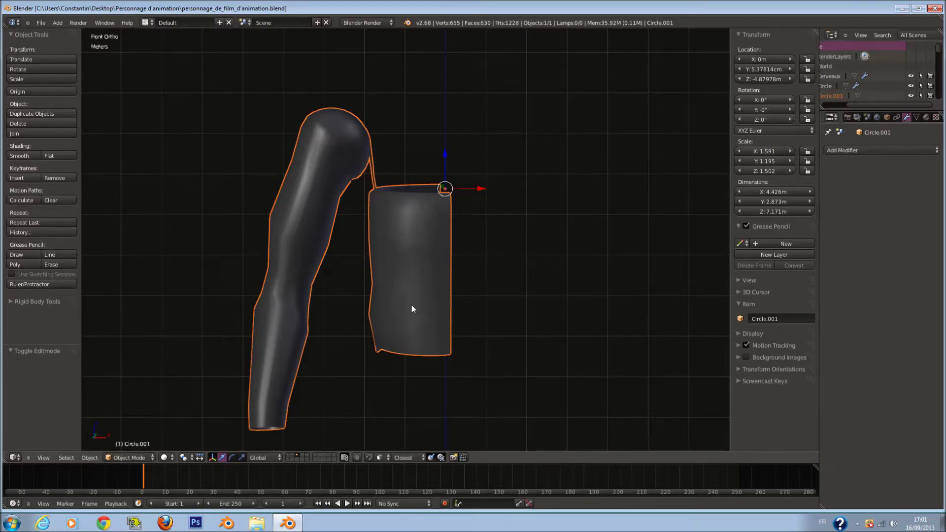
pyautogui.scroll(2, 412, 309)
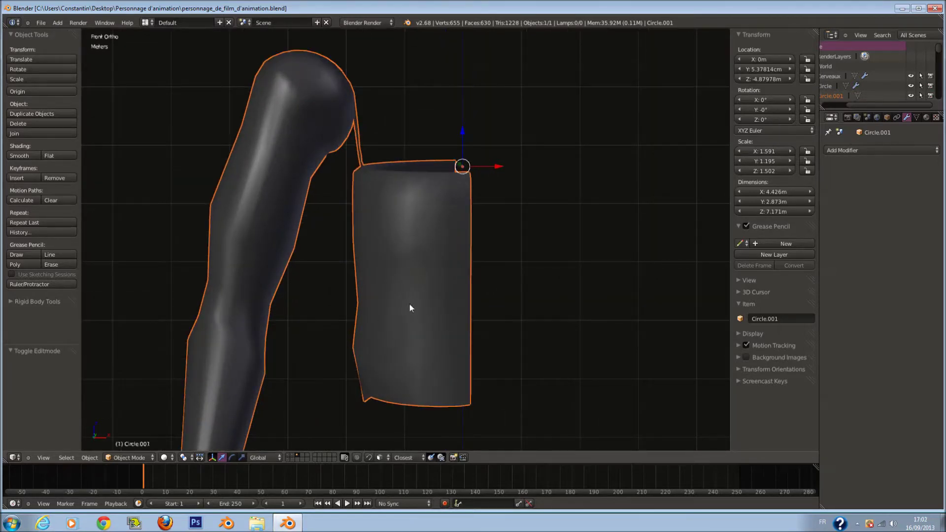
pyautogui.scroll(-2, 410, 308)
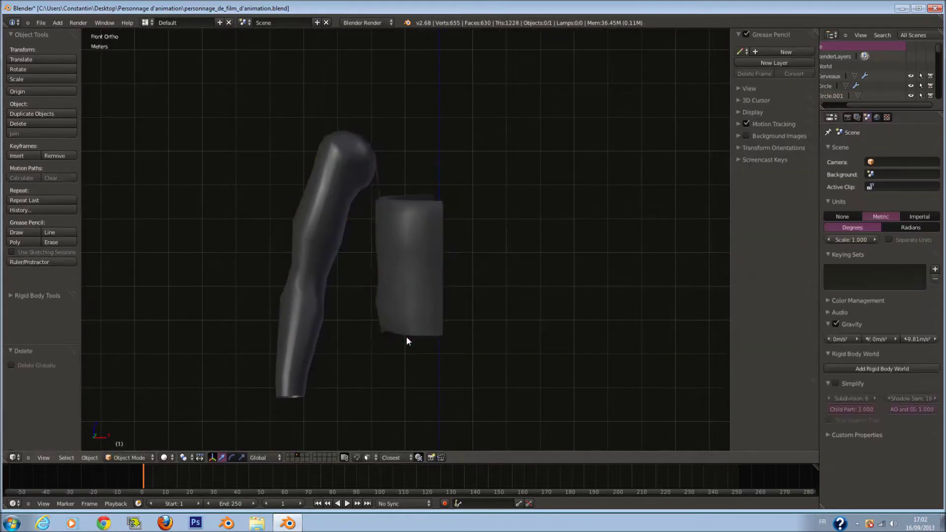
pyautogui.rightClick(406, 337)
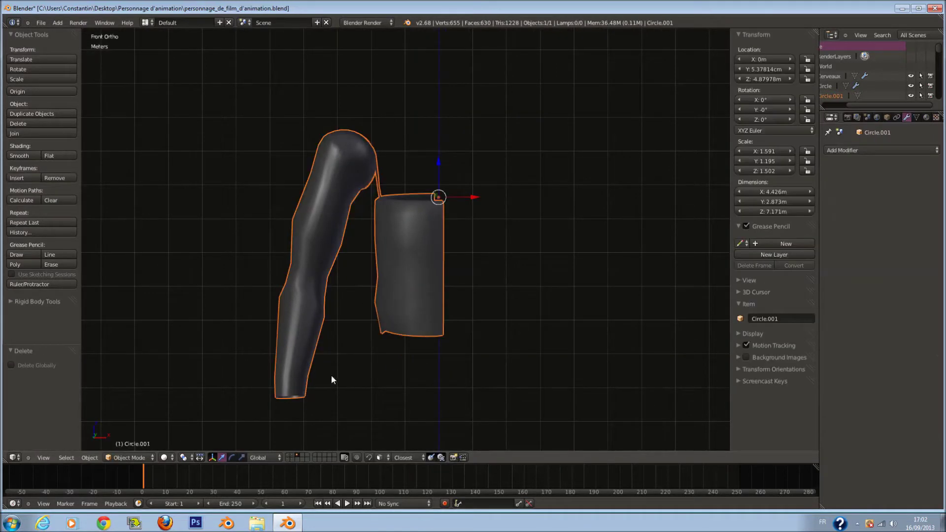
pyautogui.scroll(1, 326, 377)
pyautogui.click(113, 457)
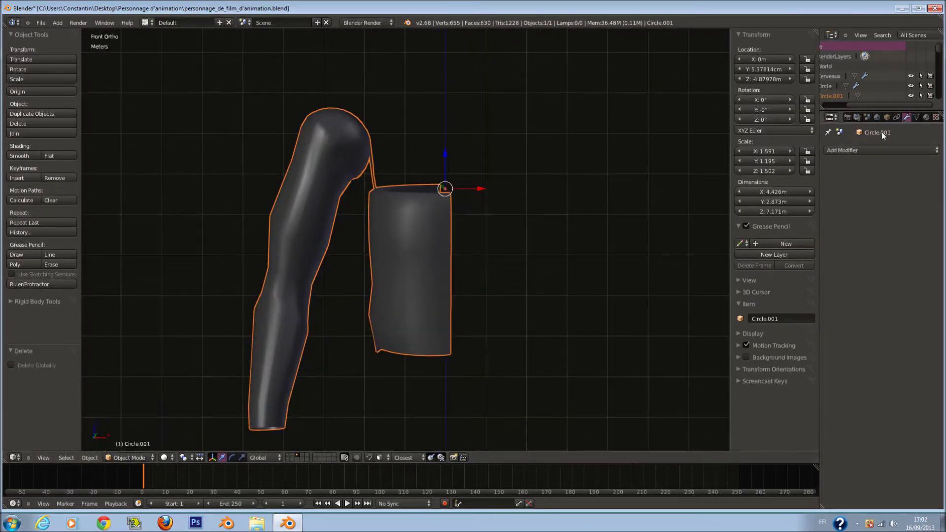
pyautogui.click(897, 148)
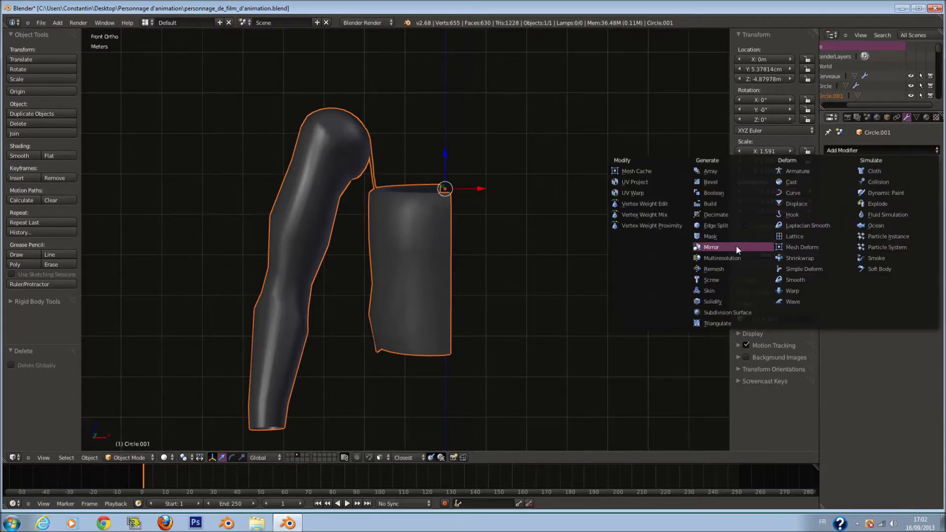
pyautogui.click(734, 265)
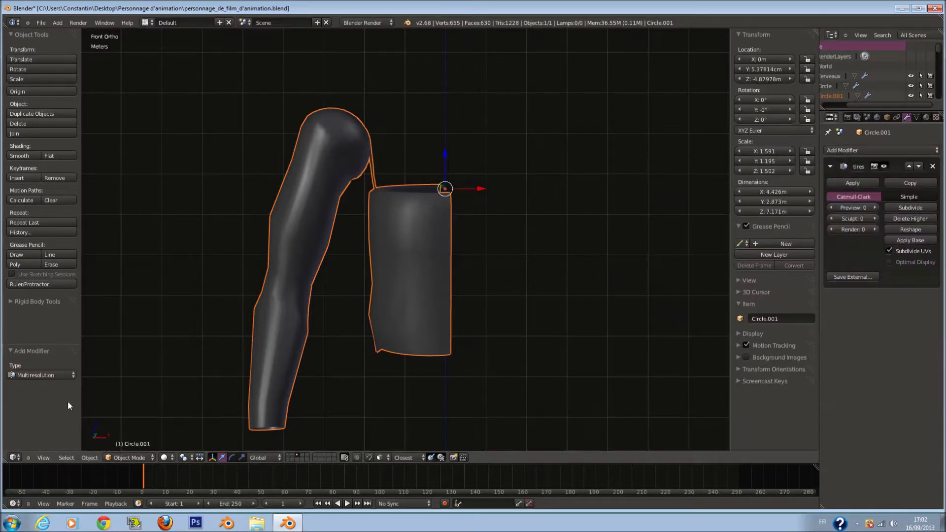
# - Subdivide the Multiresolution modifier three times and switch the mesh to Sculpt Mode
pyautogui.click(910, 208)
pyautogui.click(911, 208)
pyautogui.click(911, 208)
pyautogui.scroll(2, 537, 261)
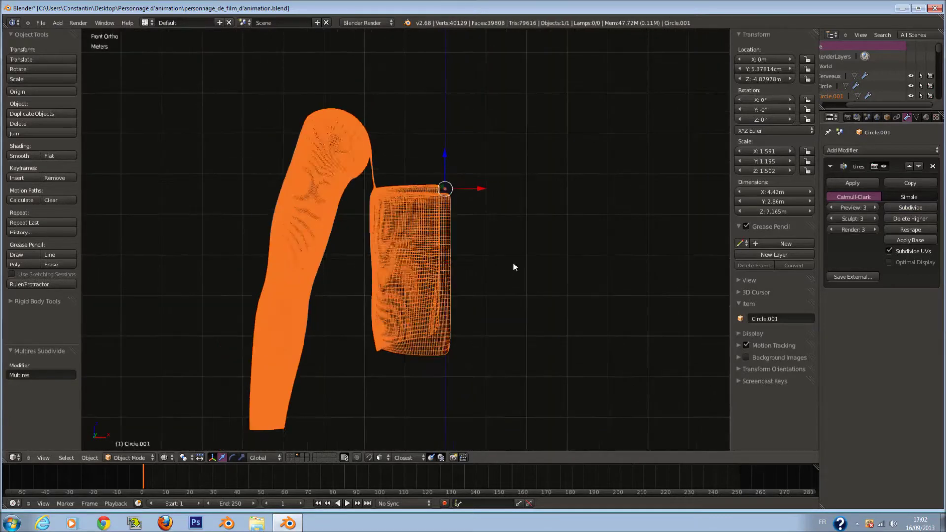
pyautogui.keyDown('ctrl'); pyautogui.scroll(2, 347, 298); pyautogui.keyUp('ctrl')
pyautogui.click(129, 458)
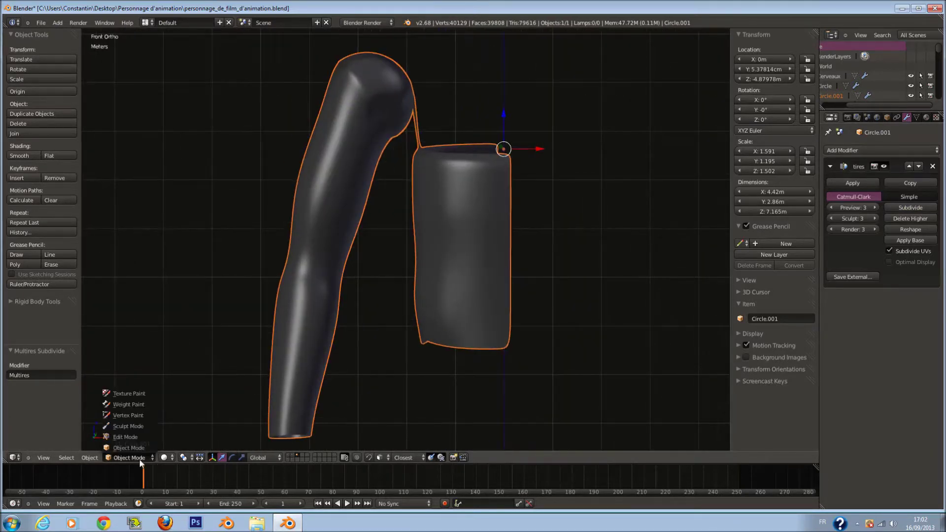
pyautogui.click(127, 429)
# - Set the SculptDraw brush radius to 36 and sculpt curved cloth folds across the lower front of the abdomen
pyautogui.scroll(1, 431, 241)
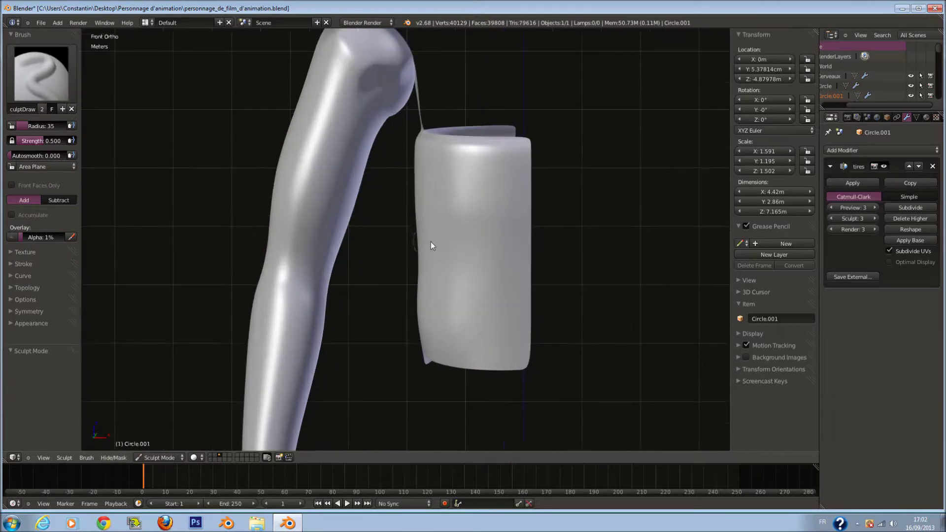
pyautogui.press('f')
pyautogui.click(467, 220)
pyautogui.scroll(1, 472, 275)
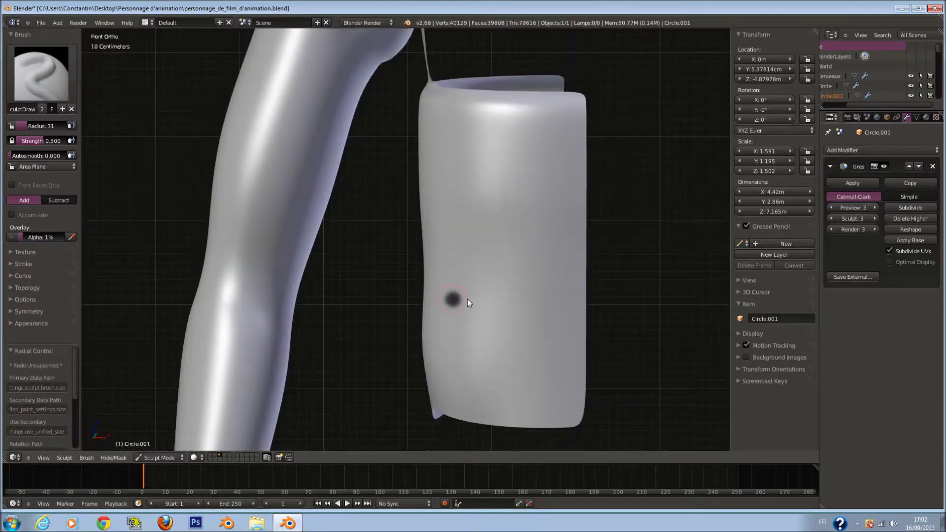
pyautogui.scroll(3, 467, 299)
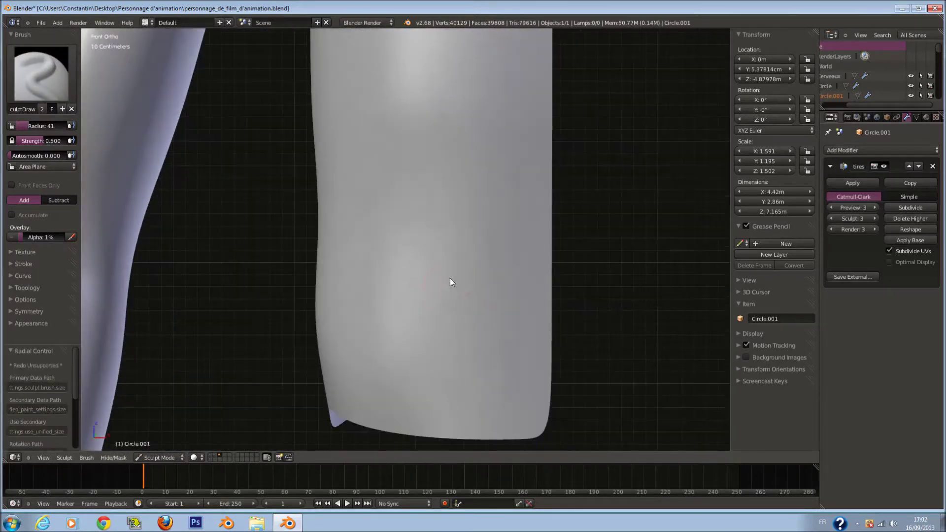
pyautogui.moveTo(350, 289); pyautogui.dragTo(404, 299, button='middle')
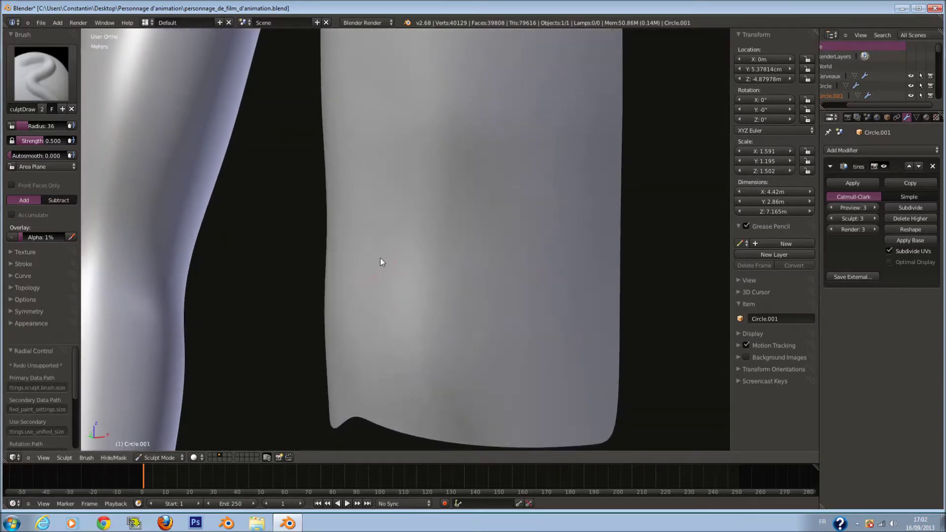
pyautogui.moveTo(381, 258); pyautogui.dragTo(572, 330)
pyautogui.moveTo(417, 221); pyautogui.dragTo(443, 274)
pyautogui.moveTo(481, 322); pyautogui.dragTo(563, 332)
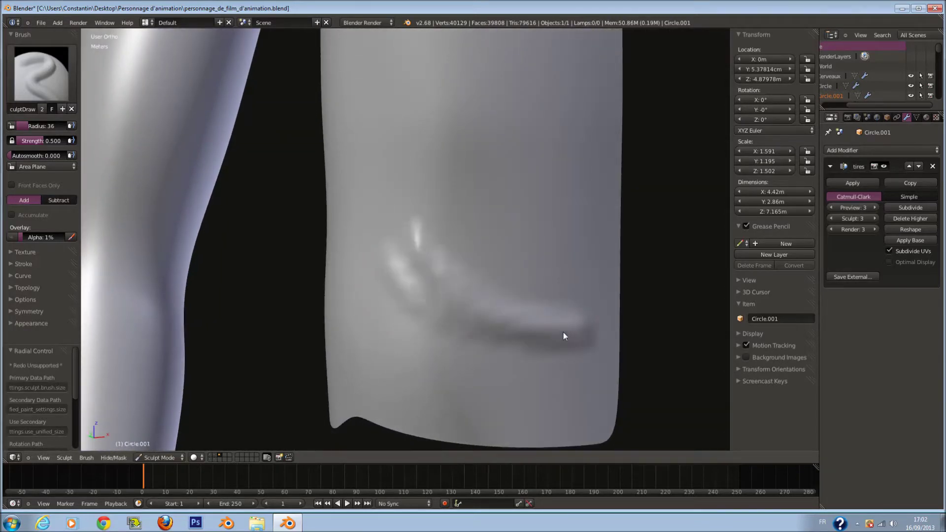
pyautogui.moveTo(356, 295); pyautogui.dragTo(533, 397)
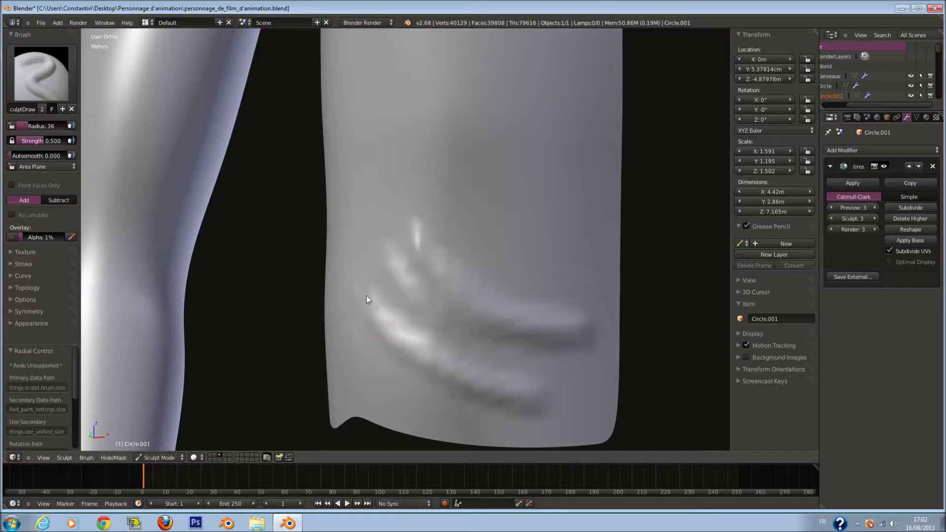
pyautogui.moveTo(365, 298); pyautogui.dragTo(557, 384)
# - Set the brush radius to 48 and sculpt diagonal folds across the upper and middle front of the abdomen
pyautogui.moveTo(503, 241)
pyautogui.mouseDown(button='middle')
pyautogui.moveTo(475, 189)
pyautogui.moveTo(436, 170)
pyautogui.mouseUp(button='middle')
pyautogui.press('f')
pyautogui.click(421, 161)
pyautogui.moveTo(420, 161); pyautogui.dragTo(557, 250)
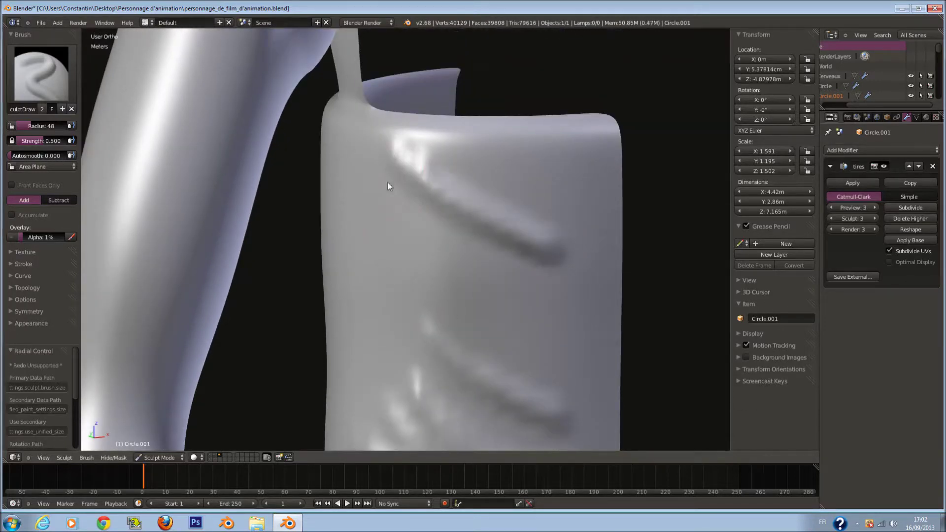
pyautogui.moveTo(388, 182); pyautogui.dragTo(504, 235, button='middle')
pyautogui.moveTo(504, 235)
pyautogui.mouseDown()
pyautogui.moveTo(379, 305)
pyautogui.moveTo(532, 268)
pyautogui.moveTo(628, 316)
pyautogui.mouseUp()
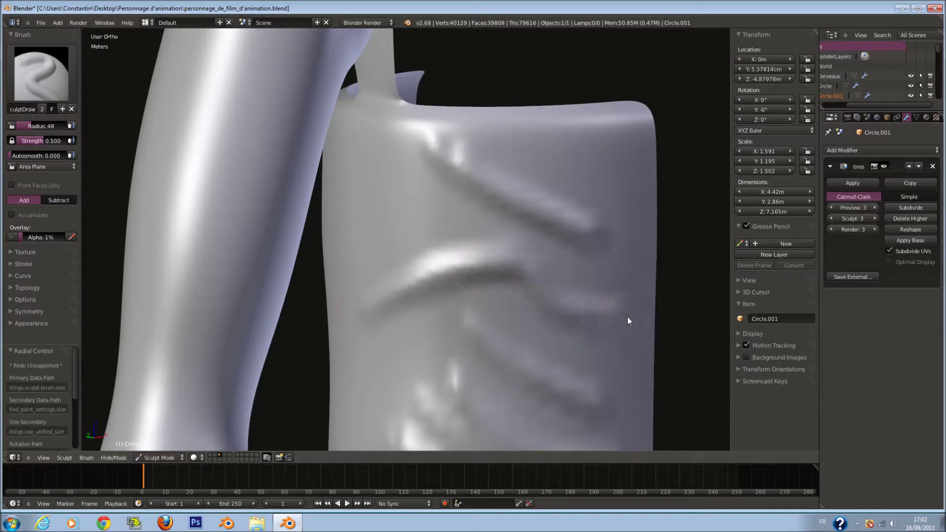
# - Set the brush radius to 37 and sculpt folds across the upper back of the abdomen
pyautogui.scroll(-3, 592, 236)
pyautogui.moveTo(445, 237)
pyautogui.mouseDown(button='middle')
pyautogui.moveTo(596, 212)
pyautogui.moveTo(409, 225)
pyautogui.moveTo(428, 218)
pyautogui.moveTo(415, 238)
pyautogui.mouseUp(button='middle')
pyautogui.press('f')
pyautogui.click(407, 228)
pyautogui.moveTo(404, 188); pyautogui.dragTo(386, 140, button='middle')
pyautogui.moveTo(386, 140); pyautogui.dragTo(489, 181)
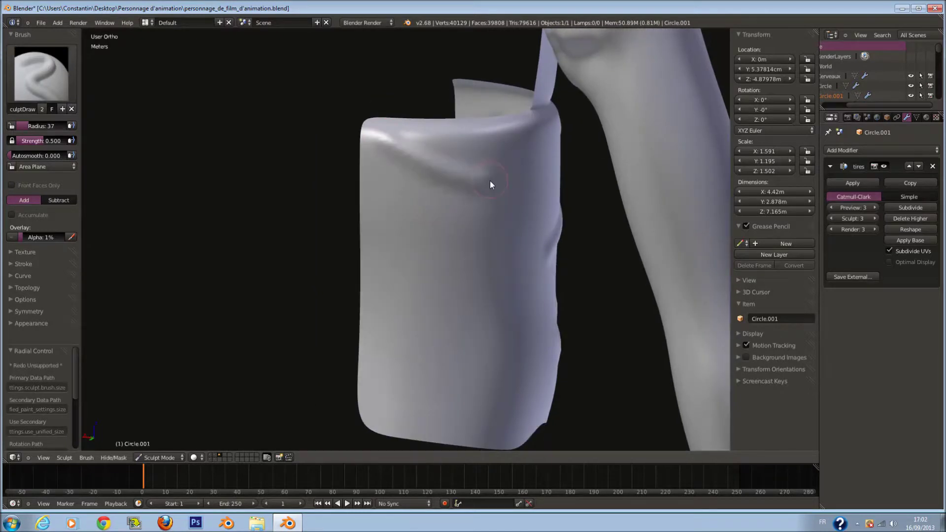
pyautogui.moveTo(400, 167); pyautogui.dragTo(441, 216)
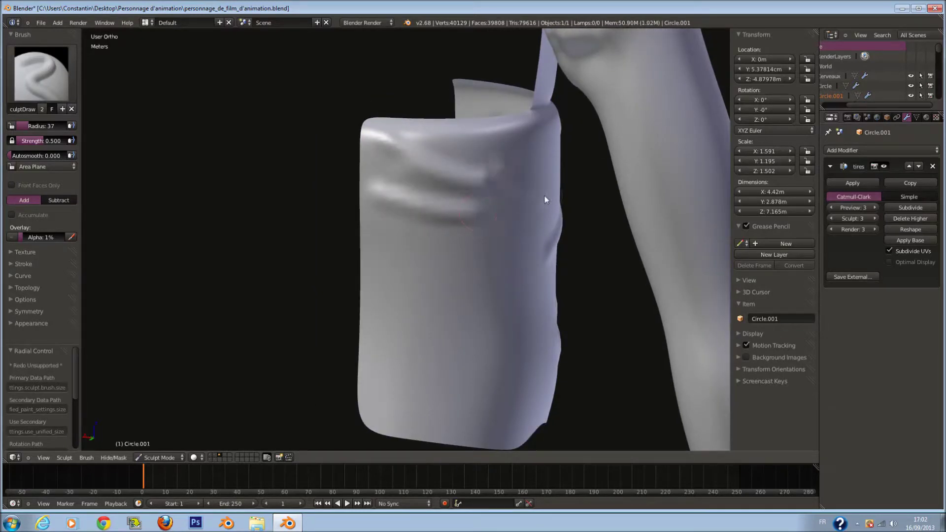
pyautogui.moveTo(497, 202); pyautogui.dragTo(482, 218)
# - Sculpt additional folds along the side of the abdomen facing the arm, blending them into the front ones
pyautogui.moveTo(501, 221); pyautogui.dragTo(437, 262, button='middle')
pyautogui.scroll(2, 435, 278)
pyautogui.moveTo(397, 345); pyautogui.dragTo(584, 261)
pyautogui.scroll(2, 569, 268)
pyautogui.moveTo(569, 269); pyautogui.dragTo(516, 241, button='middle')
pyautogui.moveTo(586, 239); pyautogui.dragTo(515, 355)
pyautogui.moveTo(531, 388)
pyautogui.mouseDown(button='middle')
pyautogui.moveTo(471, 379)
pyautogui.moveTo(468, 397)
pyautogui.moveTo(327, 115)
pyautogui.mouseUp(button='middle')
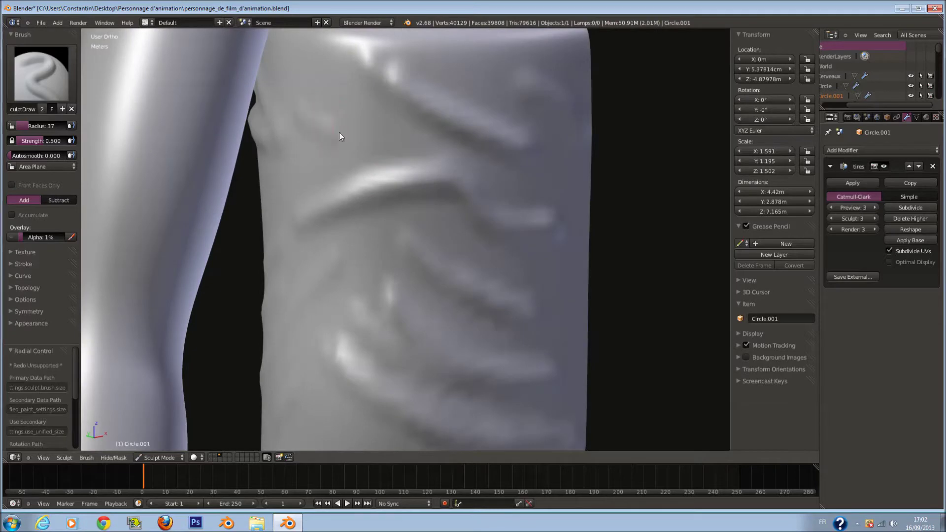
# - Set the brush radius to 38 and sculpt a first diagonal fold at the arm's elbow
pyautogui.press('KP_1')
pyautogui.scroll(-6, 321, 211)
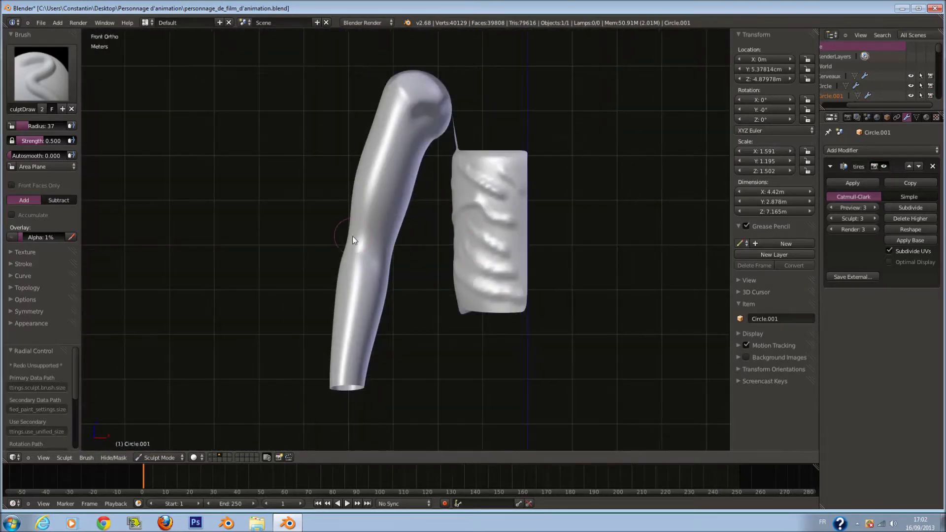
pyautogui.scroll(4, 385, 256)
pyautogui.scroll(3, 392, 256)
pyautogui.click(382, 221)
pyautogui.moveTo(360, 249)
pyautogui.keyDown('shift'); pyautogui.mouseDown(button='middle')
pyautogui.moveTo(371, 212)
pyautogui.moveTo(443, 190)
pyautogui.mouseUp(button='middle'); pyautogui.keyUp('shift')
pyautogui.scroll(-1, 406, 207)
pyautogui.press('f')
pyautogui.click(424, 211)
pyautogui.press('f')
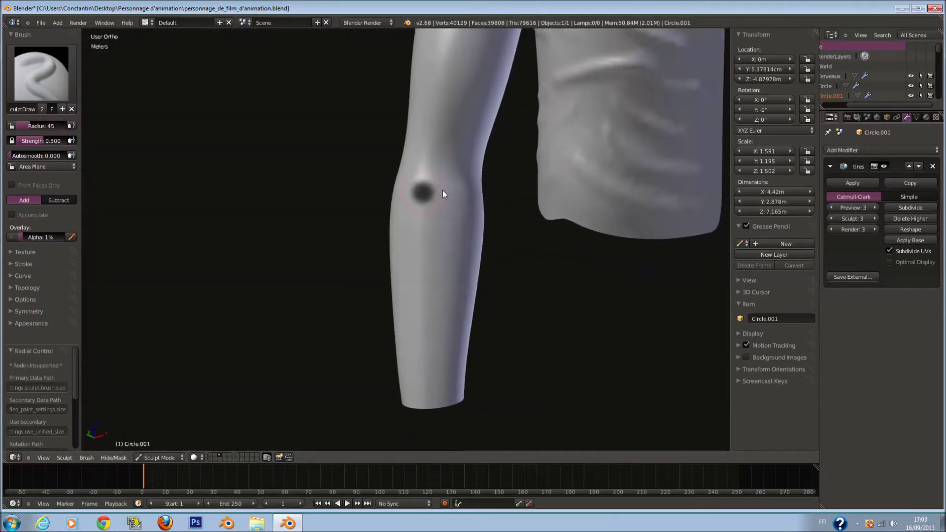
pyautogui.press('KP_1')
pyautogui.moveTo(398, 114)
pyautogui.keyDown('shift'); pyautogui.mouseDown(button='middle')
pyautogui.moveTo(395, 159)
pyautogui.moveTo(460, 190)
pyautogui.mouseUp(button='middle'); pyautogui.keyUp('shift')
pyautogui.press('f')
pyautogui.click(459, 190)
pyautogui.scroll(1, 445, 194)
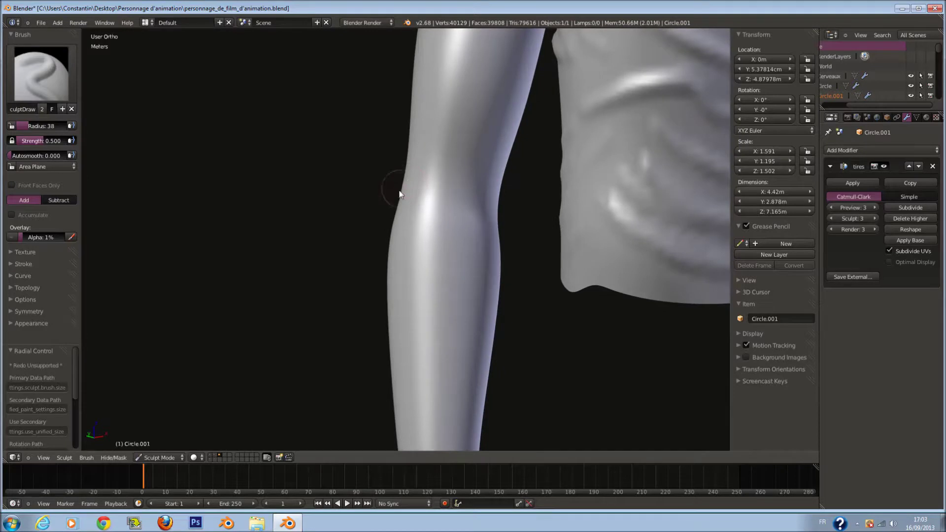
pyautogui.moveTo(399, 193); pyautogui.dragTo(435, 273)
# - Set the brush radius to 49 and sculpt more diagonal folds around the elbow and upper forearm
pyautogui.moveTo(403, 194); pyautogui.dragTo(465, 208, button='middle')
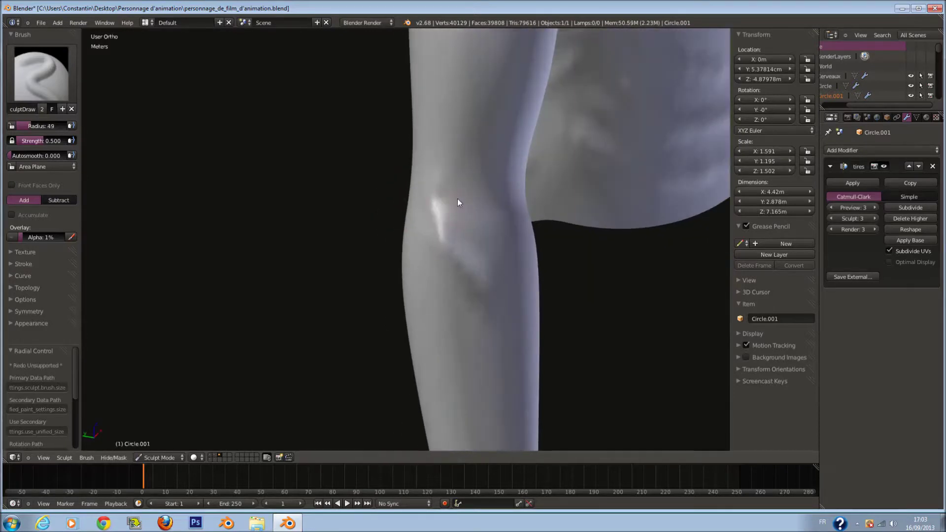
pyautogui.moveTo(508, 309)
pyautogui.mouseDown(button='middle')
pyautogui.moveTo(469, 305)
pyautogui.moveTo(437, 215)
pyautogui.mouseUp(button='middle')
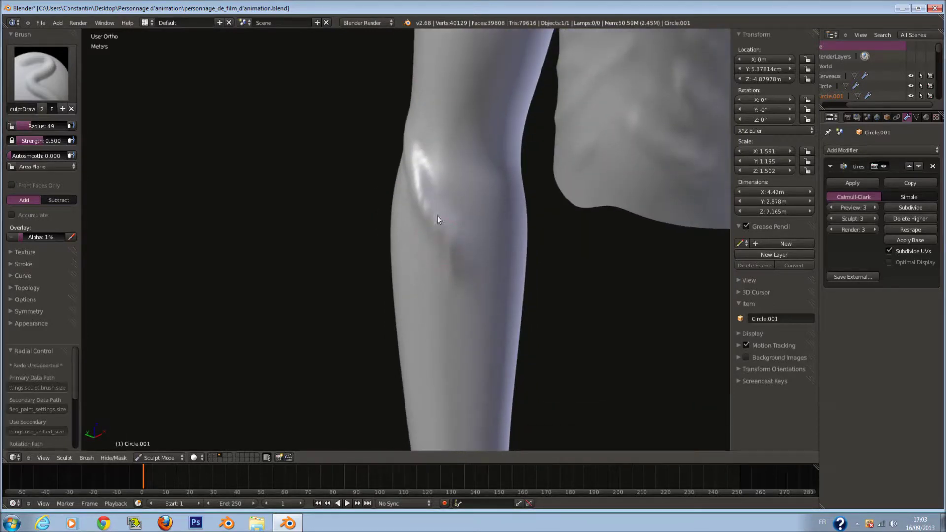
pyautogui.moveTo(407, 130); pyautogui.dragTo(465, 277)
pyautogui.moveTo(415, 202); pyautogui.dragTo(400, 187, button='middle')
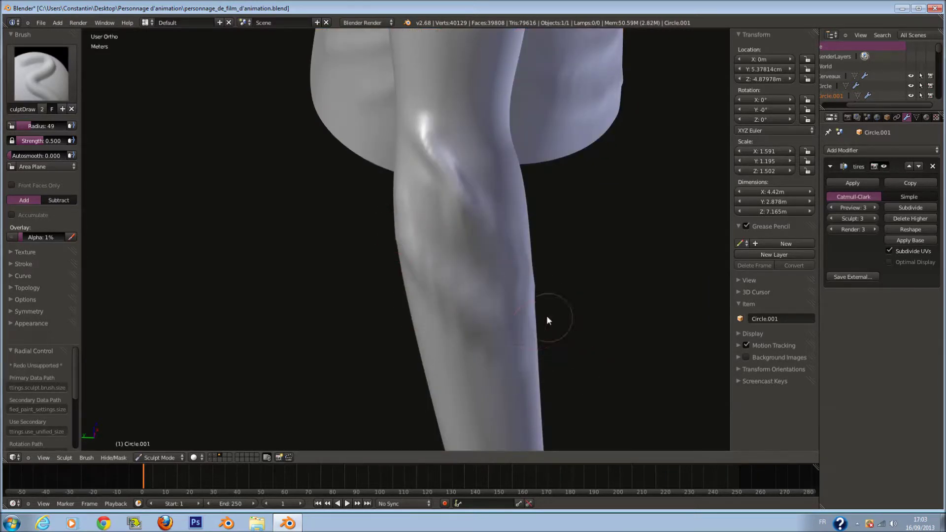
pyautogui.hotkey('shift', 'f')
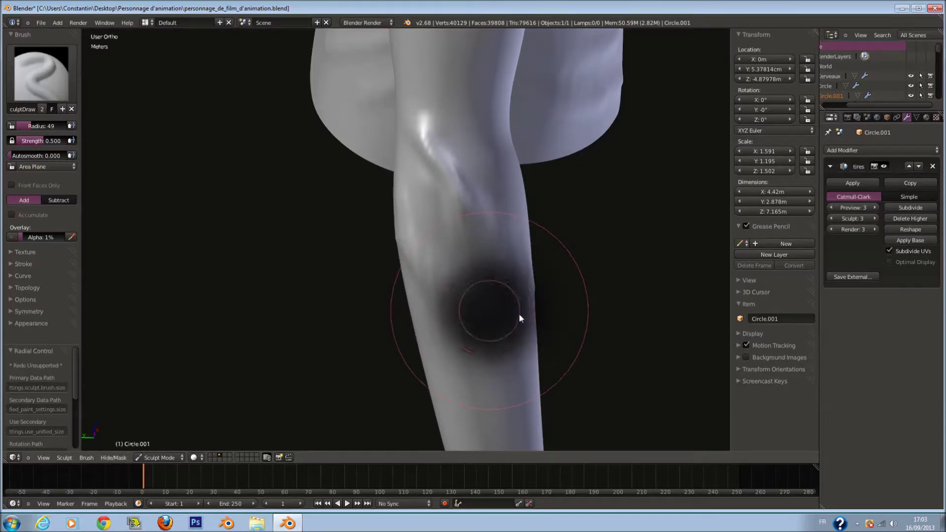
pyautogui.press('Escape')
pyautogui.hotkey('shift', 'f')
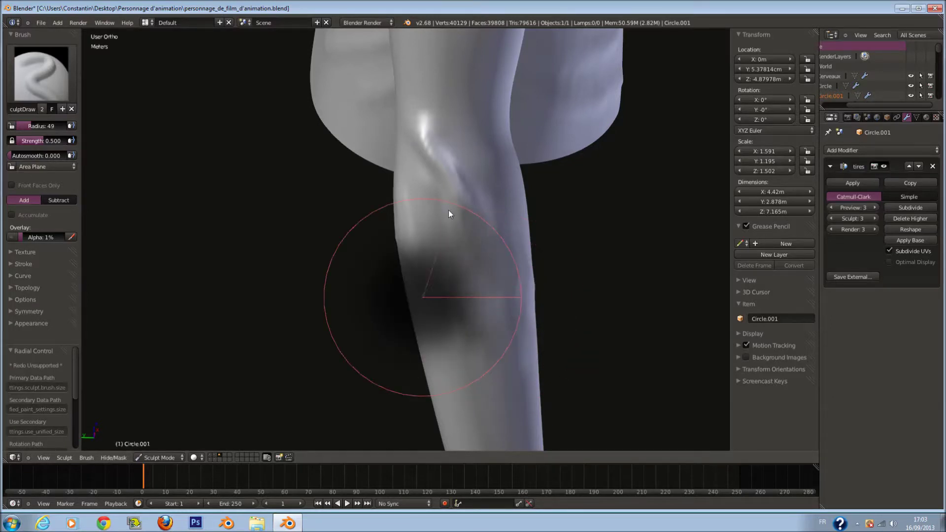
pyautogui.press('Escape')
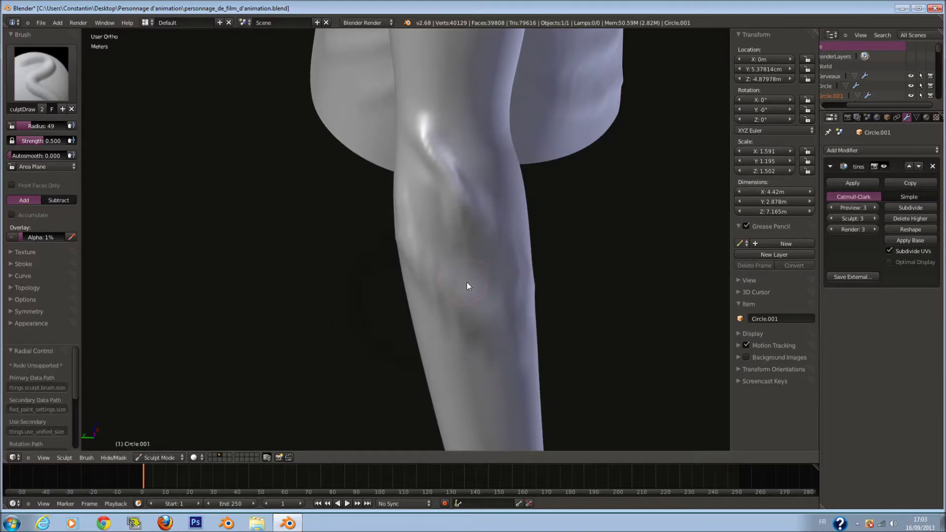
# - Set the brush radius to 65 and open the brush's falloff curve settings
pyautogui.press('KP_6')
pyautogui.press('KP_6')
pyautogui.press('KP_6')
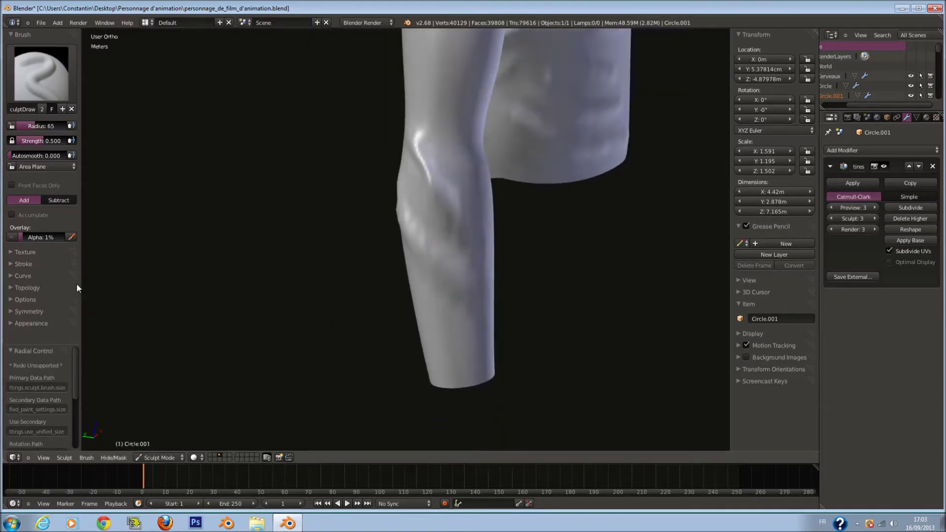
pyautogui.click(29, 288)
pyautogui.click(35, 290)
pyautogui.click(37, 300)
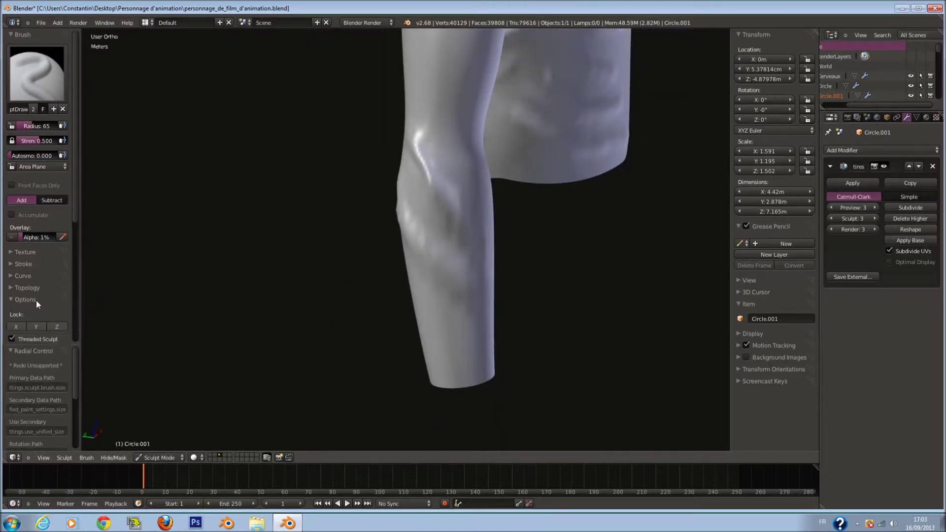
pyautogui.click(31, 275)
pyautogui.scroll(-3, 47, 316)
pyautogui.scroll(3, 53, 131)
# - Try the Clay Strips brush with a constant falloff curve
pyautogui.click(40, 92)
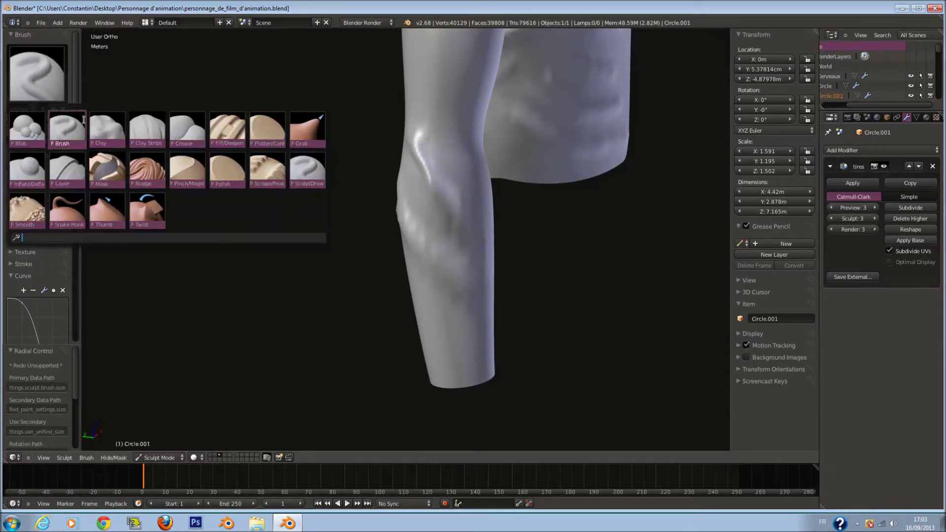
pyautogui.click(146, 130)
pyautogui.scroll(-5, 39, 289)
pyautogui.click(59, 308)
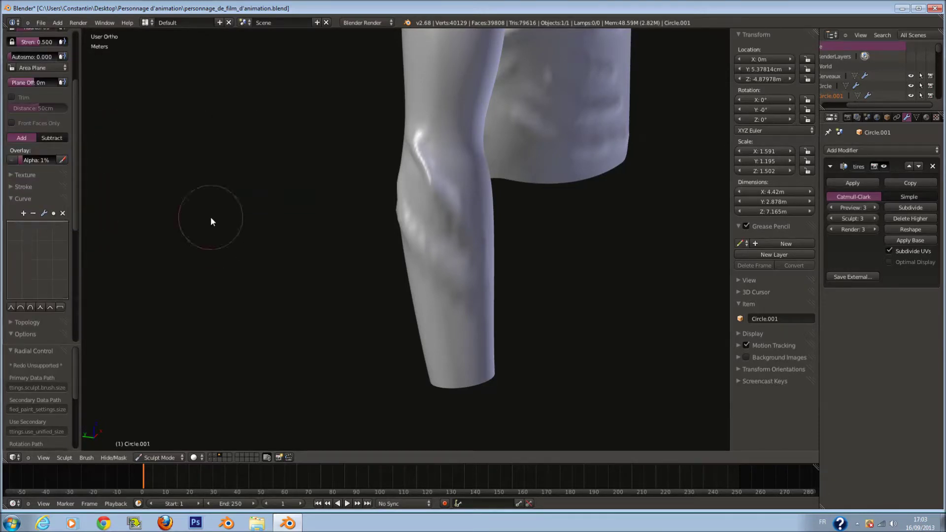
# - Switch to the Clay brush and give it a constant falloff curve
pyautogui.scroll(5, 39, 197)
pyautogui.click(37, 74)
pyautogui.click(107, 130)
pyautogui.scroll(-4, 60, 280)
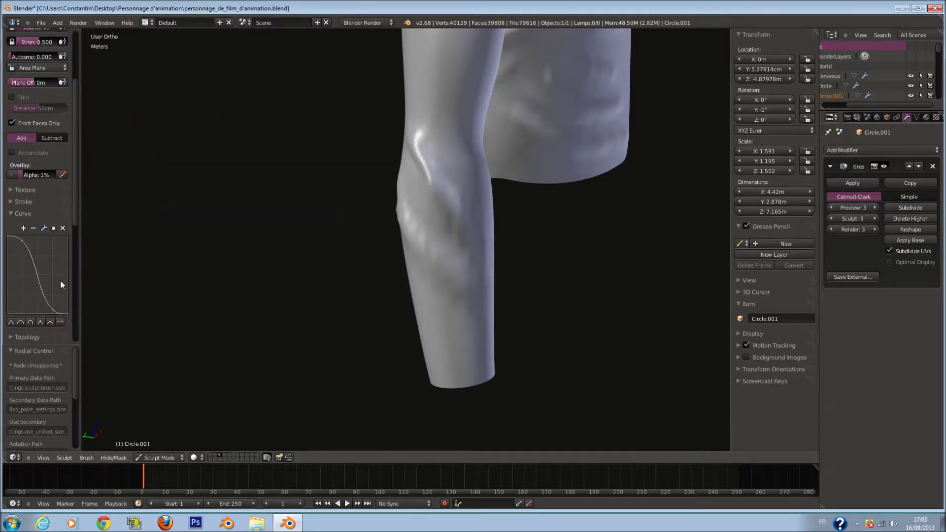
pyautogui.click(61, 339)
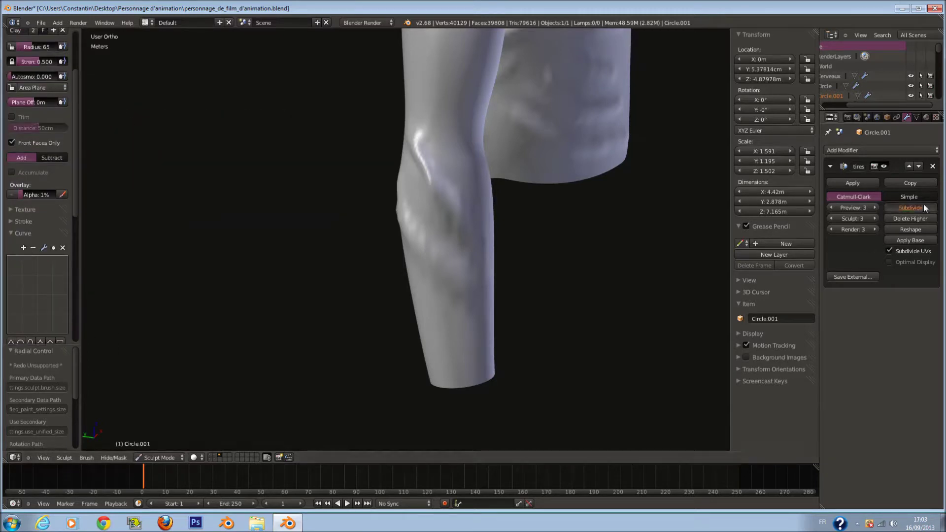
# - Subdivide the Multiresolution modifier to level 4 and set the Clay brush radius to 47 for the elbow area
pyautogui.click(924, 208)
pyautogui.scroll(3, 473, 246)
pyautogui.scroll(3, 463, 237)
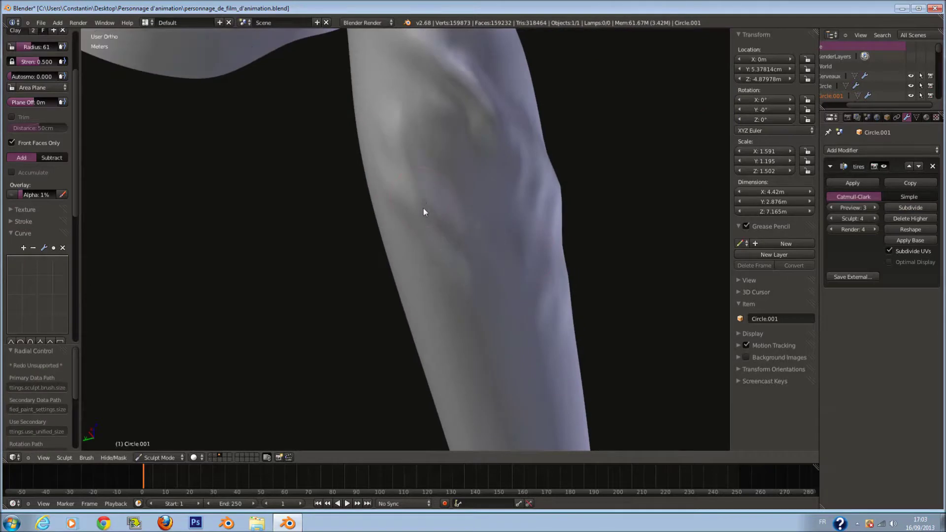
pyautogui.moveTo(413, 188)
pyautogui.mouseDown(button='middle')
pyautogui.moveTo(541, 254)
pyautogui.moveTo(494, 235)
pyautogui.mouseUp(button='middle')
pyautogui.press('f')
pyautogui.click(518, 246)
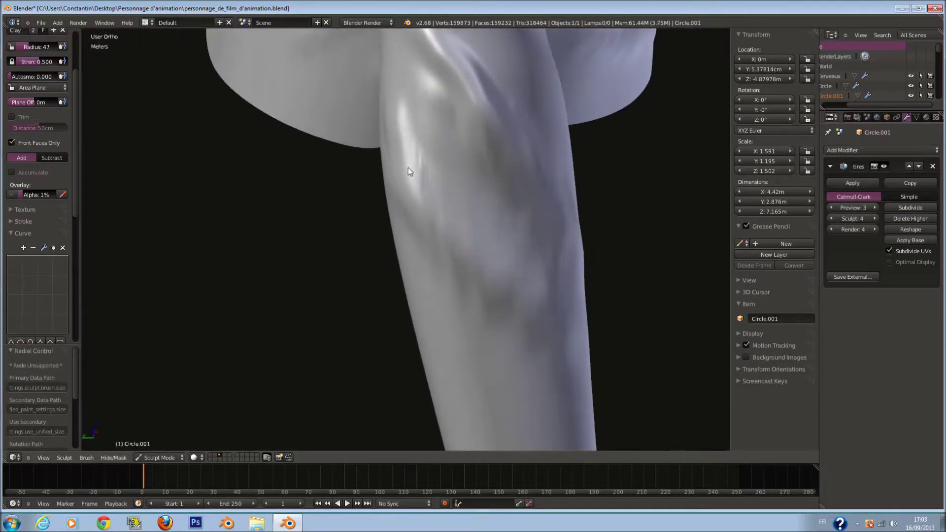
# - Set the brush radius to 63 and sculpt a diagonal clay fold across the elbow
pyautogui.moveTo(571, 323); pyautogui.dragTo(534, 304, button='middle')
pyautogui.press('f')
pyautogui.click(518, 290)
pyautogui.moveTo(433, 43); pyautogui.dragTo(508, 178)
pyautogui.moveTo(554, 241); pyautogui.dragTo(525, 250, button='middle')
pyautogui.scroll(5, 37, 148)
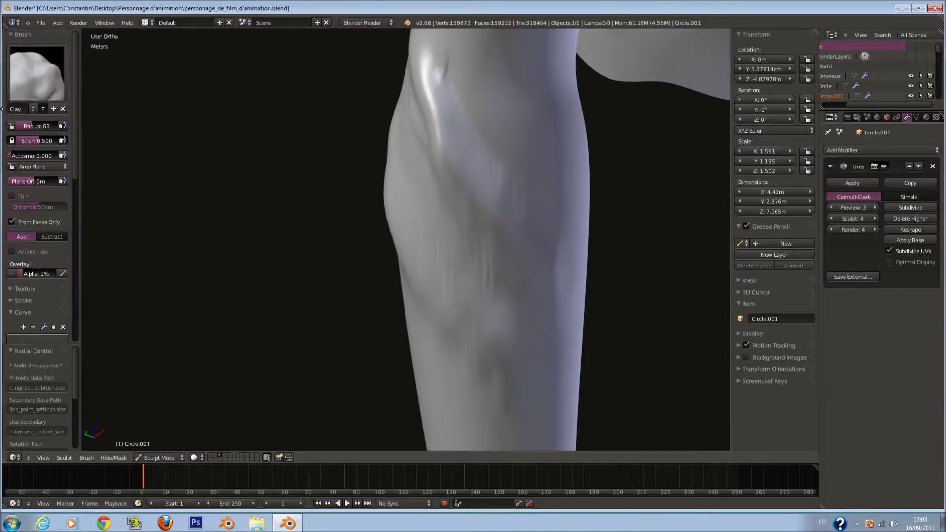
# - Switch to the Clay Strips brush and sculpt a short fold on the side of the elbow
pyautogui.click(37, 74)
pyautogui.click(151, 140)
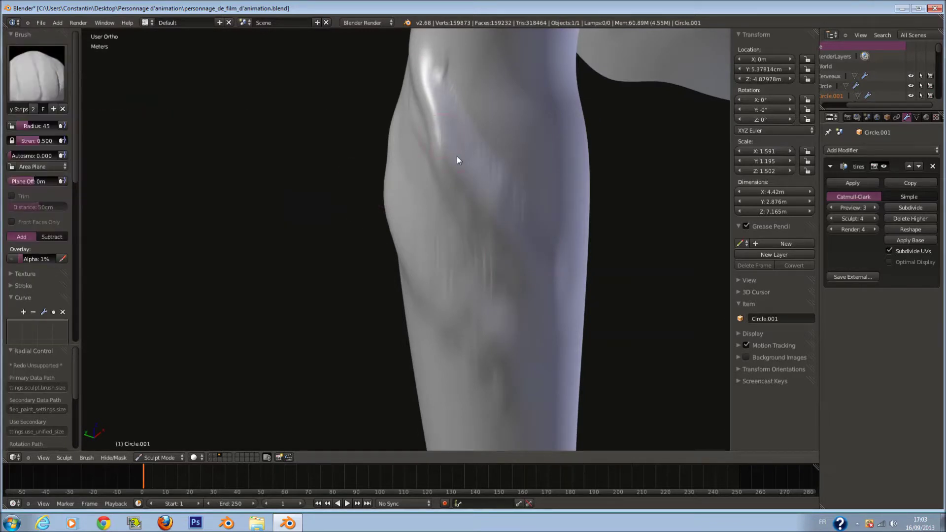
pyautogui.moveTo(528, 273); pyautogui.dragTo(547, 235, button='middle')
pyautogui.press('f')
pyautogui.click(414, 161)
pyautogui.moveTo(414, 161)
pyautogui.mouseDown()
pyautogui.moveTo(560, 322)
pyautogui.moveTo(431, 221)
pyautogui.mouseUp()
pyautogui.press('z')
pyautogui.moveTo(431, 221)
pyautogui.mouseDown(button='middle')
pyautogui.moveTo(531, 244)
pyautogui.moveTo(411, 207)
pyautogui.moveTo(248, 350)
pyautogui.moveTo(276, 272)
pyautogui.moveTo(386, 271)
pyautogui.moveTo(376, 225)
pyautogui.mouseUp(button='middle')
pyautogui.press('z')
# - Sculpt Clay Strips folds around the lower forearm and set the brush radius to 42
pyautogui.press('f')
pyautogui.click(411, 207)
pyautogui.scroll(1, 376, 225)
pyautogui.press('f')
pyautogui.click(383, 224)
pyautogui.moveTo(409, 196)
pyautogui.mouseDown()
pyautogui.moveTo(334, 275)
pyautogui.moveTo(284, 293)
pyautogui.mouseUp()
pyautogui.moveTo(284, 293); pyautogui.dragTo(422, 259, button='middle')
pyautogui.press('f')
pyautogui.click(416, 258)
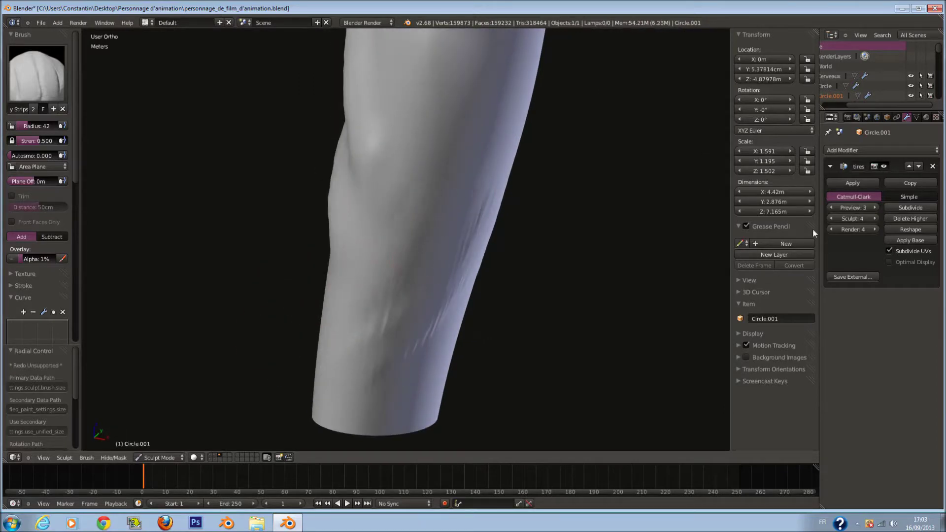
# - Set the modifier's preview level to 4, subdivide it to level 5 and set the brush radius to 65
pyautogui.click(877, 211)
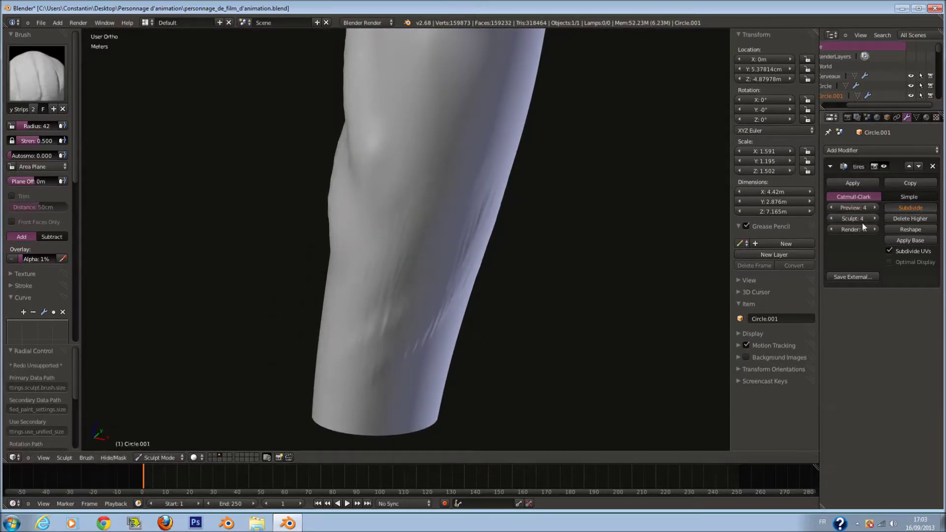
pyautogui.click(915, 210)
pyautogui.scroll(1, 554, 258)
pyautogui.press('f')
pyautogui.click(566, 267)
# - Sculpt fine Clay Strips folds all around the lower forearm, down towards the cuff
pyautogui.moveTo(566, 267); pyautogui.dragTo(524, 234, button='middle')
pyautogui.moveTo(469, 185)
pyautogui.mouseDown()
pyautogui.moveTo(473, 95)
pyautogui.moveTo(467, 146)
pyautogui.mouseUp()
pyautogui.moveTo(467, 146)
pyautogui.mouseDown(button='middle')
pyautogui.moveTo(380, 219)
pyautogui.moveTo(444, 240)
pyautogui.mouseUp(button='middle')
pyautogui.click(444, 240)
pyautogui.moveTo(517, 288)
pyautogui.mouseDown(button='middle')
pyautogui.moveTo(578, 285)
pyautogui.moveTo(492, 231)
pyautogui.mouseUp(button='middle')
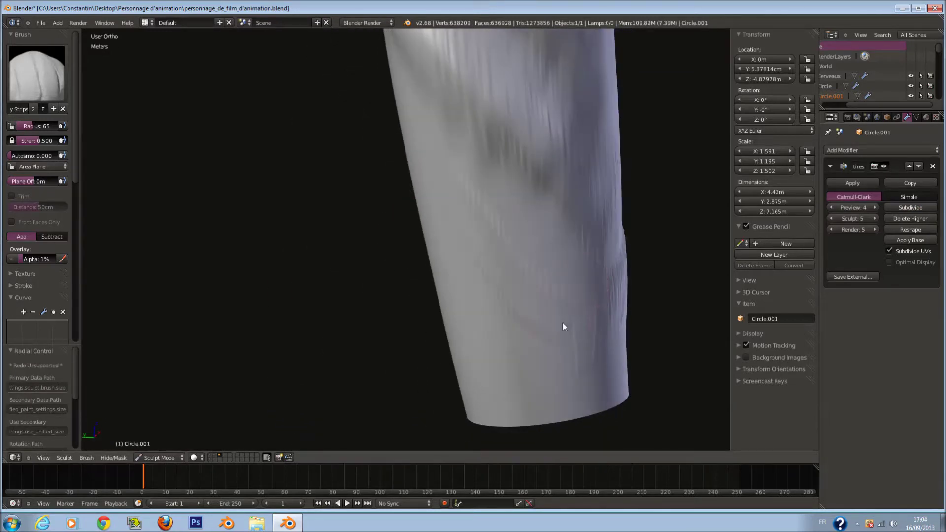
pyautogui.moveTo(574, 317); pyautogui.dragTo(504, 237, button='middle')
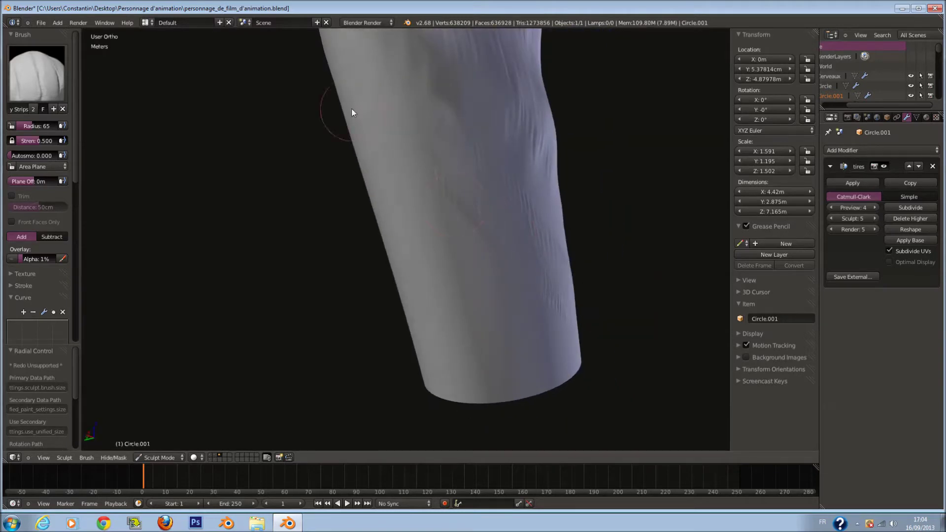
pyautogui.moveTo(451, 277); pyautogui.dragTo(419, 198, button='middle')
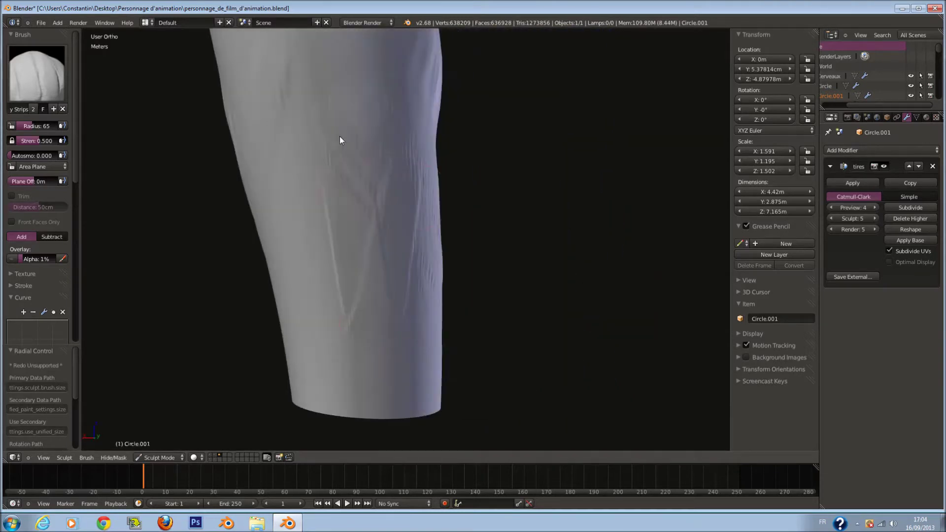
pyautogui.moveTo(333, 249); pyautogui.dragTo(268, 217, button='middle')
pyautogui.press('KP_1')
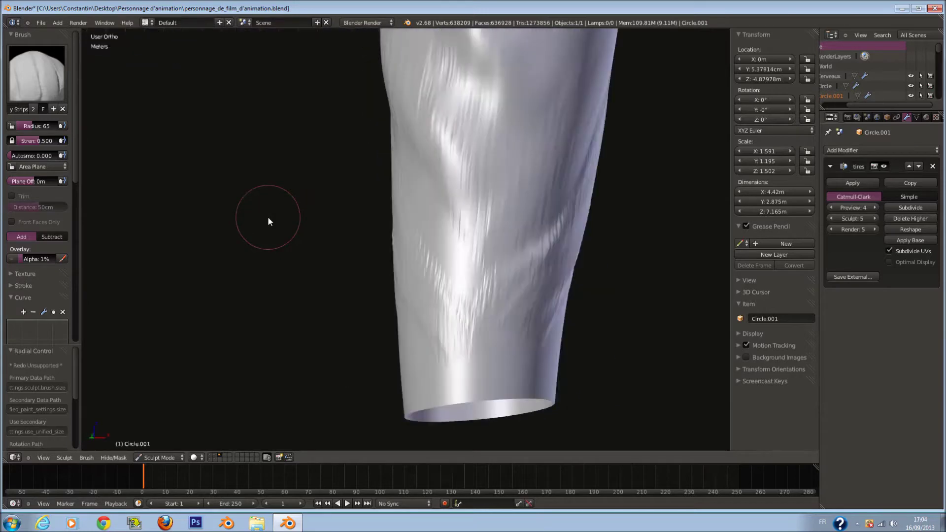
# - Set the brush radius to 52 and sculpt long creases rising from the elbow along the inner arm
pyautogui.scroll(-5, 268, 216)
pyautogui.keyDown('shift'); pyautogui.scroll(8, 315, 224); pyautogui.keyUp('shift')
pyautogui.scroll(2, 465, 229)
pyautogui.press('f')
pyautogui.click(389, 296)
pyautogui.moveTo(445, 224); pyautogui.dragTo(422, 280, button='middle')
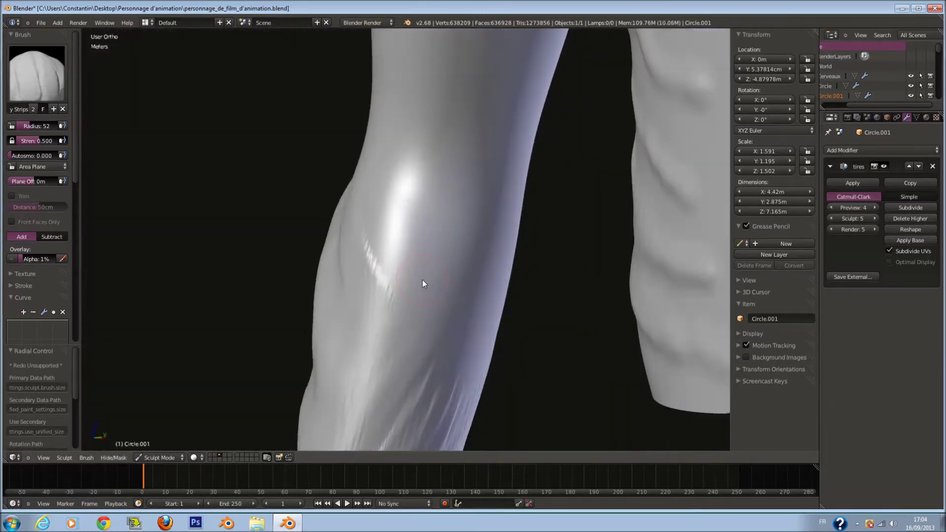
pyautogui.moveTo(429, 302); pyautogui.dragTo(495, 149)
# - Set the brush radius to 55 and sculpt slanted creases across the front of the elbow
pyautogui.moveTo(463, 232)
pyautogui.mouseDown(button='middle')
pyautogui.moveTo(427, 203)
pyautogui.moveTo(359, 188)
pyautogui.mouseUp(button='middle')
pyautogui.press('f')
pyautogui.click(353, 189)
pyautogui.moveTo(334, 292)
pyautogui.mouseDown()
pyautogui.moveTo(362, 182)
pyautogui.moveTo(370, 264)
pyautogui.mouseUp()
pyautogui.moveTo(251, 268); pyautogui.dragTo(380, 302, button='middle')
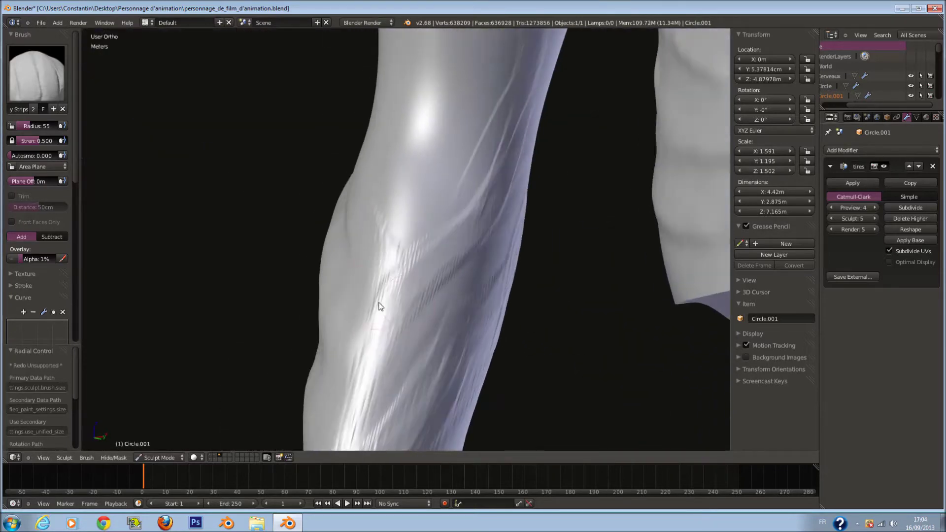
# - Resize the brush from the front view and sculpt a fold on the upper arm beside the armpit
pyautogui.press('KP_1')
pyautogui.scroll(5, 439, 295)
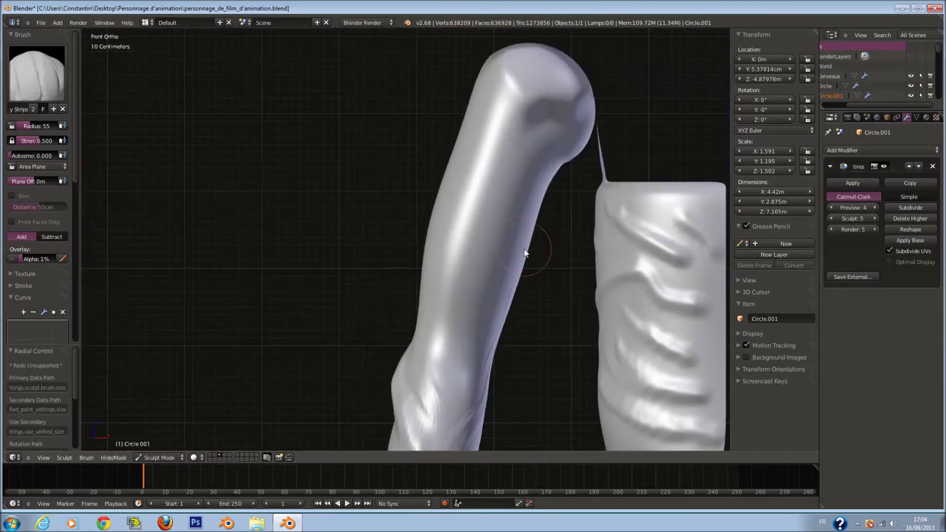
pyautogui.press('f')
pyautogui.click(501, 162)
pyautogui.keyDown('shift'); pyautogui.moveTo(490, 121); pyautogui.dragTo(494, 190, button='middle'); pyautogui.keyUp('shift')
pyautogui.scroll(1, 494, 172)
pyautogui.press('f')
pyautogui.click(492, 131)
pyautogui.moveTo(535, 142)
pyautogui.mouseDown()
pyautogui.moveTo(567, 162)
pyautogui.moveTo(539, 129)
pyautogui.mouseUp()
# - Sculpt a short fold on the outer upper arm just below the shoulder
pyautogui.scroll(-3, 539, 130)
pyautogui.moveTo(539, 129)
pyautogui.mouseDown(button='middle')
pyautogui.moveTo(659, 140)
pyautogui.moveTo(474, 165)
pyautogui.mouseUp(button='middle')
pyautogui.press('f')
pyautogui.click(479, 161)
pyautogui.scroll(1, 483, 138)
pyautogui.press('z')
pyautogui.press('z')
pyautogui.moveTo(454, 87)
pyautogui.mouseDown()
pyautogui.moveTo(531, 156)
pyautogui.moveTo(458, 81)
pyautogui.mouseUp()
# - Sculpt a downward fold on the outer upper arm, using brush radii of 45 and 61
pyautogui.press('f')
pyautogui.click(489, 134)
pyautogui.moveTo(489, 134); pyautogui.dragTo(498, 132, button='middle')
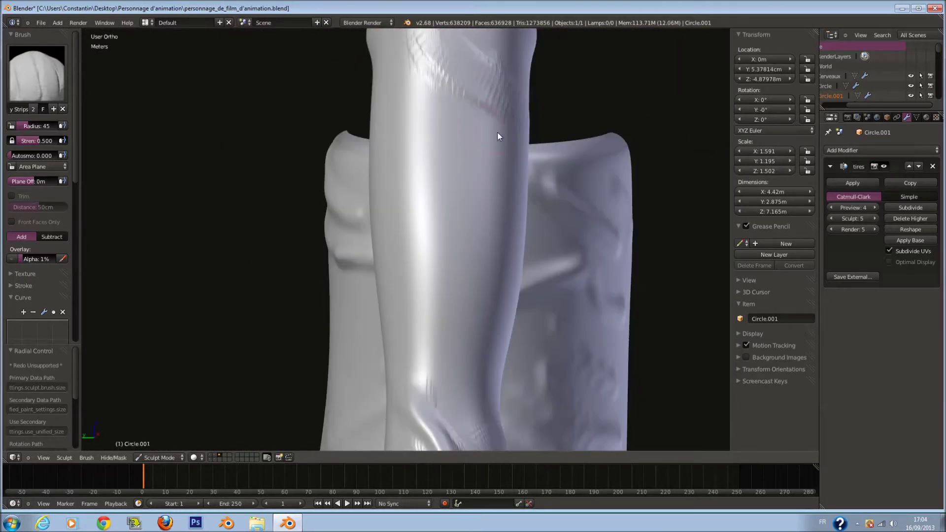
pyautogui.moveTo(441, 82)
pyautogui.mouseDown()
pyautogui.moveTo(410, 90)
pyautogui.moveTo(442, 70)
pyautogui.moveTo(460, 158)
pyautogui.moveTo(433, 148)
pyautogui.mouseUp()
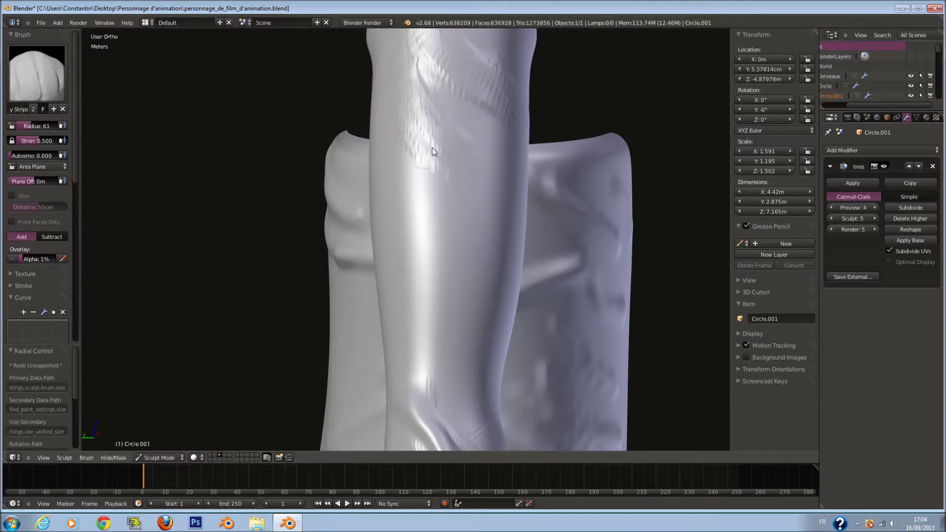
# - Adjust the brush size and sculpt more folds around the side of the upper arm
pyautogui.moveTo(433, 148); pyautogui.dragTo(510, 154, button='middle')
pyautogui.press('f')
pyautogui.click(517, 154)
pyautogui.moveTo(388, 124)
pyautogui.mouseDown()
pyautogui.moveTo(331, 219)
pyautogui.moveTo(335, 200)
pyautogui.mouseUp()
pyautogui.press('f')
pyautogui.click(323, 219)
pyautogui.moveTo(313, 99)
pyautogui.mouseDown()
pyautogui.moveTo(291, 138)
pyautogui.moveTo(327, 100)
pyautogui.mouseUp()
# - Resize the brush and sculpt overlapping folds midway along the upper arm
pyautogui.moveTo(386, 189)
pyautogui.mouseDown(button='middle')
pyautogui.moveTo(419, 203)
pyautogui.moveTo(400, 228)
pyautogui.moveTo(433, 233)
pyautogui.moveTo(465, 215)
pyautogui.mouseUp(button='middle')
pyautogui.press('f')
pyautogui.click(375, 188)
pyautogui.press('f')
pyautogui.click(473, 213)
pyautogui.moveTo(451, 140); pyautogui.dragTo(465, 214)
pyautogui.moveTo(474, 162); pyautogui.dragTo(509, 215)
# - Set the brush radius to 58 and sculpt diagonal folds from the armpit across the front of the upper arm
pyautogui.moveTo(509, 215); pyautogui.dragTo(489, 209, button='middle')
pyautogui.press('f')
pyautogui.click(487, 209)
pyautogui.moveTo(581, 91); pyautogui.dragTo(496, 239)
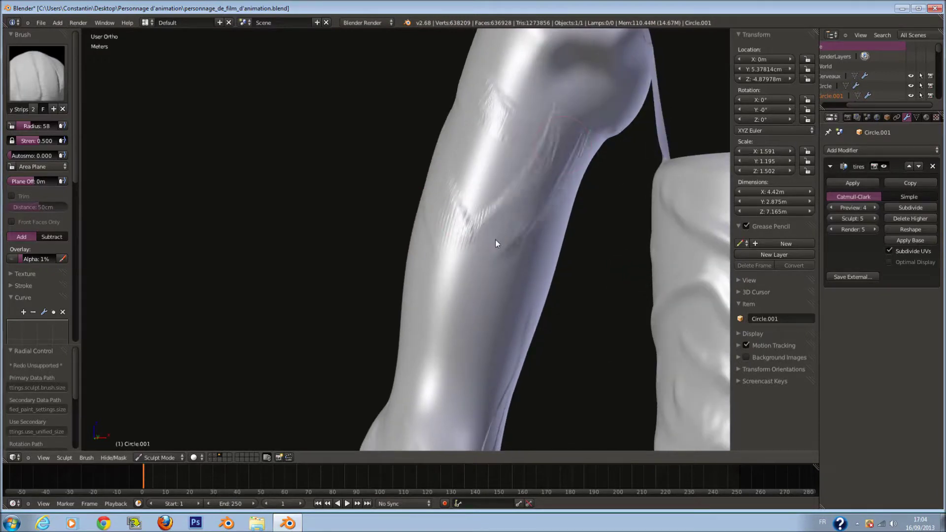
pyautogui.moveTo(587, 85); pyautogui.dragTo(497, 106)
pyautogui.moveTo(565, 123); pyautogui.dragTo(507, 108)
# - Set the brush radius to 49 and sculpt a diagonal fold from the elbow up the inner arm
pyautogui.keyDown('shift'); pyautogui.scroll(-8, 547, 148); pyautogui.keyUp('shift')
pyautogui.press('f')
pyautogui.click(506, 233)
pyautogui.click(503, 234)
pyautogui.moveTo(428, 299); pyautogui.dragTo(515, 203)
# - Sculpt crossing folds over the outer side of the elbow with a brush radius of 65
pyautogui.moveTo(516, 203)
pyautogui.mouseDown(button='middle')
pyautogui.moveTo(496, 226)
pyautogui.moveTo(438, 182)
pyautogui.mouseUp(button='middle')
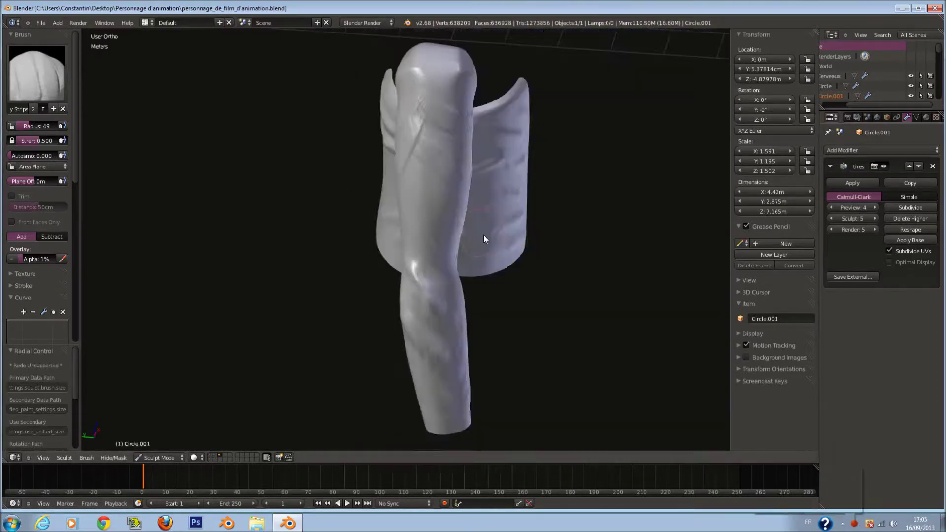
pyautogui.scroll(5, 482, 237)
pyautogui.scroll(2, 441, 233)
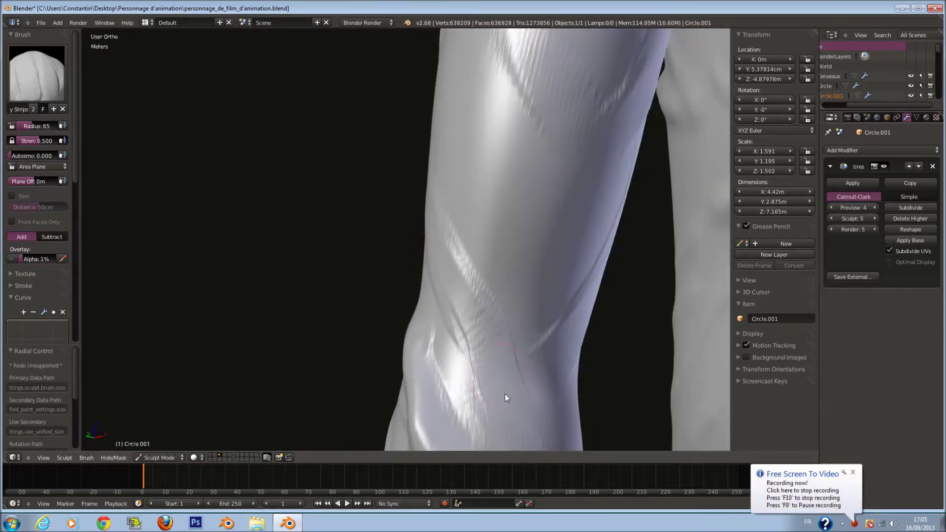
pyautogui.moveTo(462, 259)
pyautogui.mouseDown(button='middle')
pyautogui.moveTo(338, 174)
pyautogui.moveTo(441, 232)
pyautogui.moveTo(369, 228)
pyautogui.moveTo(423, 225)
pyautogui.mouseUp(button='middle')
pyautogui.moveTo(387, 352)
pyautogui.mouseDown()
pyautogui.moveTo(419, 109)
pyautogui.moveTo(369, 344)
pyautogui.moveTo(404, 276)
pyautogui.moveTo(389, 380)
pyautogui.mouseUp()
# - Sculpt folds along the underside of the arm with a brush radius of 53
pyautogui.moveTo(389, 380)
pyautogui.mouseDown(button='middle')
pyautogui.moveTo(400, 312)
pyautogui.moveTo(491, 282)
pyautogui.moveTo(454, 210)
pyautogui.mouseUp(button='middle')
pyautogui.scroll(4, 454, 210)
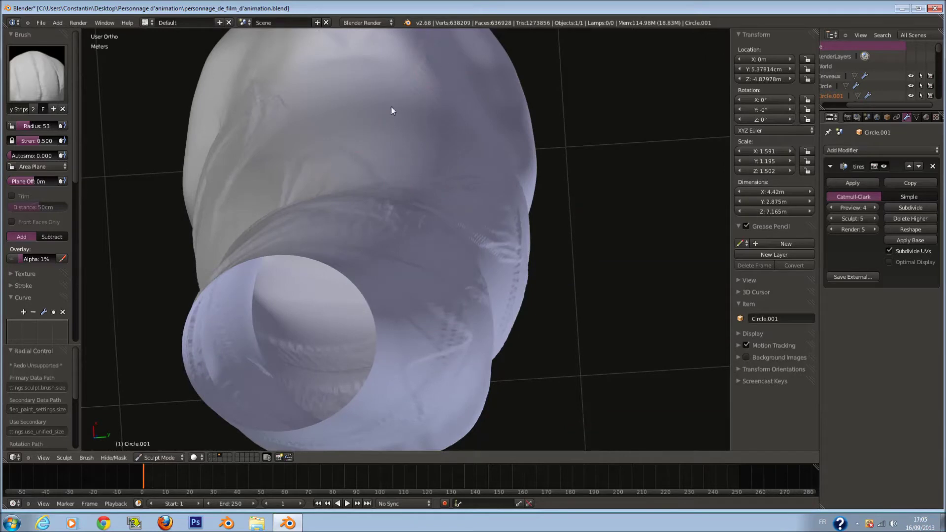
pyautogui.moveTo(391, 97)
pyautogui.mouseDown(button='middle')
pyautogui.moveTo(392, 312)
pyautogui.moveTo(421, 342)
pyautogui.moveTo(329, 351)
pyautogui.moveTo(340, 322)
pyautogui.mouseUp(button='middle')
pyautogui.moveTo(429, 281); pyautogui.dragTo(430, 123)
# - Set the brush radius to 72 and sculpt broad diagonal folds just above the elbow
pyautogui.moveTo(431, 120); pyautogui.dragTo(386, 202, button='middle')
pyautogui.press('f')
pyautogui.click(380, 196)
pyautogui.moveTo(514, 253)
pyautogui.mouseDown(button='middle')
pyautogui.moveTo(486, 261)
pyautogui.moveTo(391, 236)
pyautogui.mouseUp(button='middle')
pyautogui.press('f')
pyautogui.click(396, 235)
pyautogui.moveTo(348, 214); pyautogui.dragTo(437, 305)
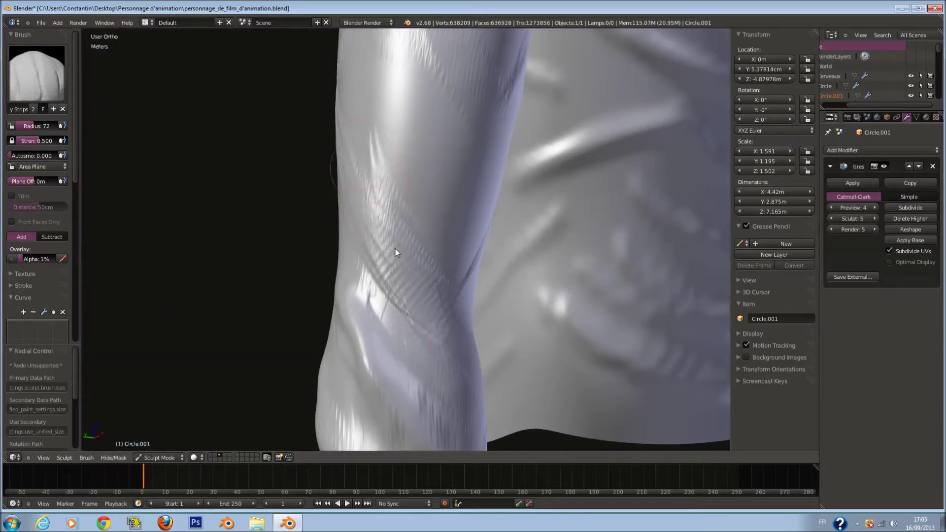
# - Sculpt diagonal folds across the outer upper arm below the shoulder, finishing with a brush radius of 57
pyautogui.moveTo(374, 177)
pyautogui.mouseDown(button='middle')
pyautogui.moveTo(391, 209)
pyautogui.moveTo(425, 158)
pyautogui.mouseUp(button='middle')
pyautogui.press('f')
pyautogui.click(433, 187)
pyautogui.moveTo(359, 118); pyautogui.dragTo(426, 261)
pyautogui.moveTo(462, 251); pyautogui.dragTo(430, 261, button='middle')
pyautogui.press('f')
pyautogui.click(416, 255)
pyautogui.moveTo(344, 69)
pyautogui.mouseDown()
pyautogui.moveTo(386, 122)
pyautogui.moveTo(421, 242)
pyautogui.moveTo(472, 256)
pyautogui.mouseUp()
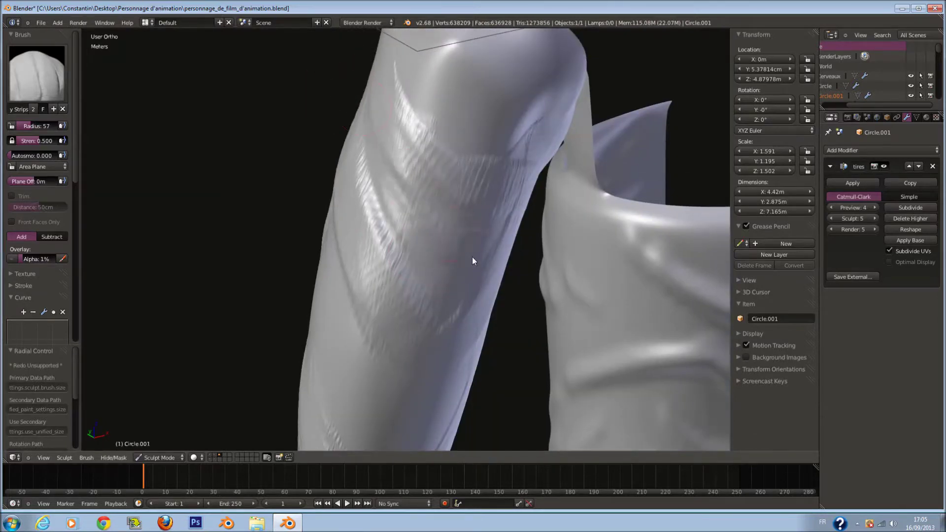
# - Sculpt long creases from the elbow towards the inner upper arm and set the brush radius to 72
pyautogui.moveTo(472, 256); pyautogui.dragTo(424, 221, button='middle')
pyautogui.press('f')
pyautogui.click(424, 221)
pyautogui.moveTo(332, 280); pyautogui.dragTo(462, 191)
pyautogui.moveTo(462, 190)
pyautogui.mouseDown(button='middle')
pyautogui.moveTo(422, 317)
pyautogui.moveTo(389, 361)
pyautogui.moveTo(360, 316)
pyautogui.mouseUp(button='middle')
pyautogui.press('f')
pyautogui.click(345, 280)
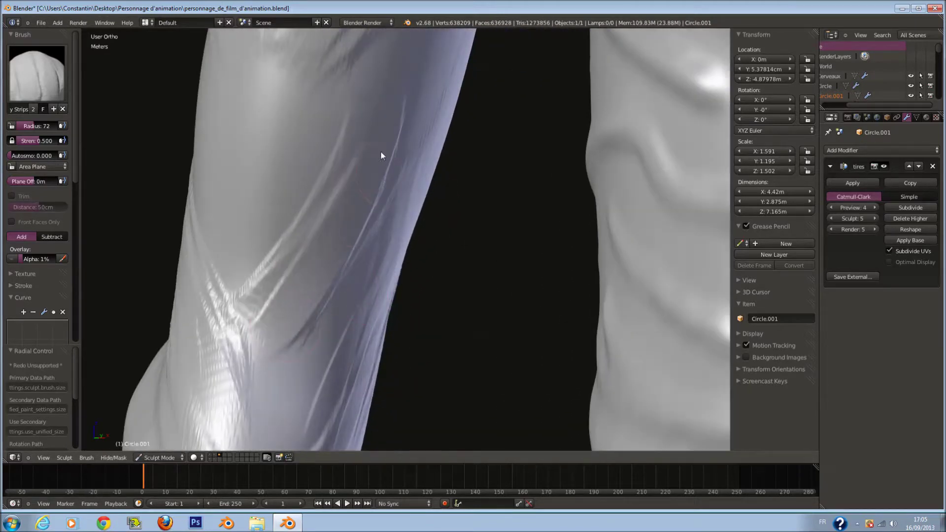
# - Set the brush radius to 95 and add dense folds on the inner side of the arm around the elbow
pyautogui.moveTo(277, 350); pyautogui.dragTo(264, 274, button='middle')
pyautogui.press('f')
pyautogui.click(400, 152)
pyautogui.press('f')
pyautogui.click(302, 203)
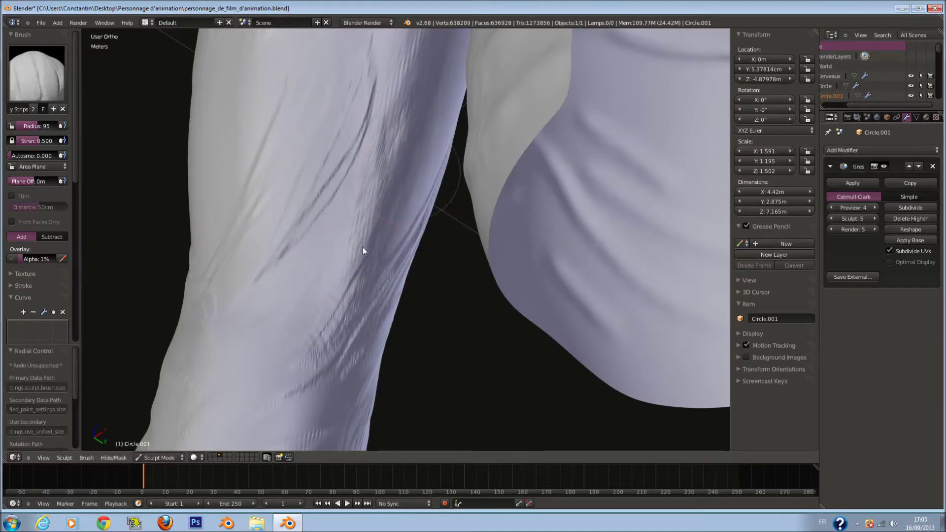
# - Check the whole sleeve from the front, switch to the Grab brush and set its radius to 200
pyautogui.scroll(-3, 276, 358)
pyautogui.moveTo(309, 360); pyautogui.dragTo(383, 367, button='middle')
pyautogui.press('KP_1')
pyautogui.scroll(-2, 382, 254)
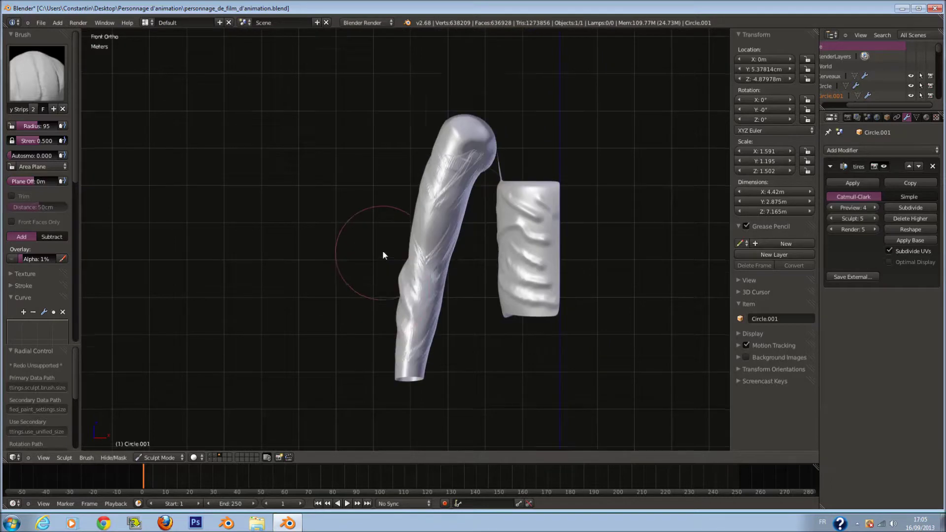
pyautogui.scroll(6, 481, 234)
pyautogui.scroll(-3, 484, 242)
pyautogui.click(37, 73)
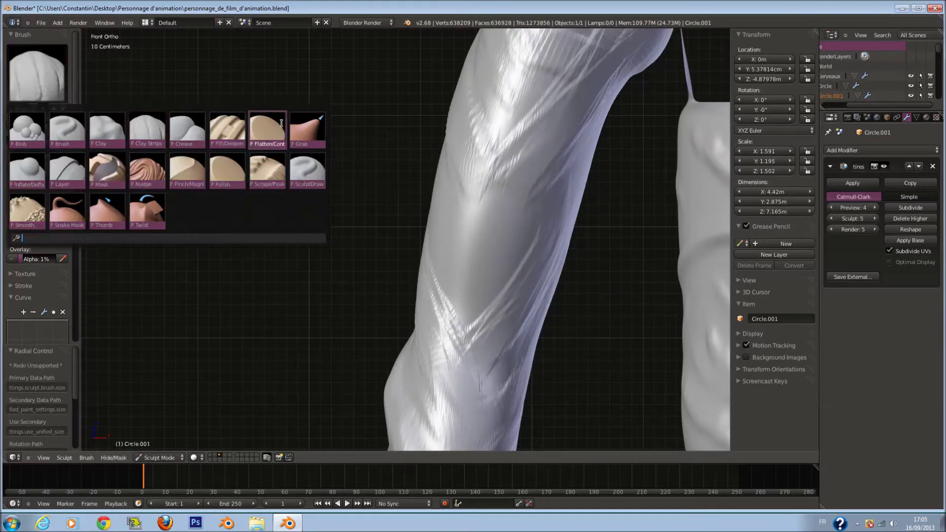
pyautogui.click(268, 130)
pyautogui.scroll(-2, 417, 242)
pyautogui.click(419, 243)
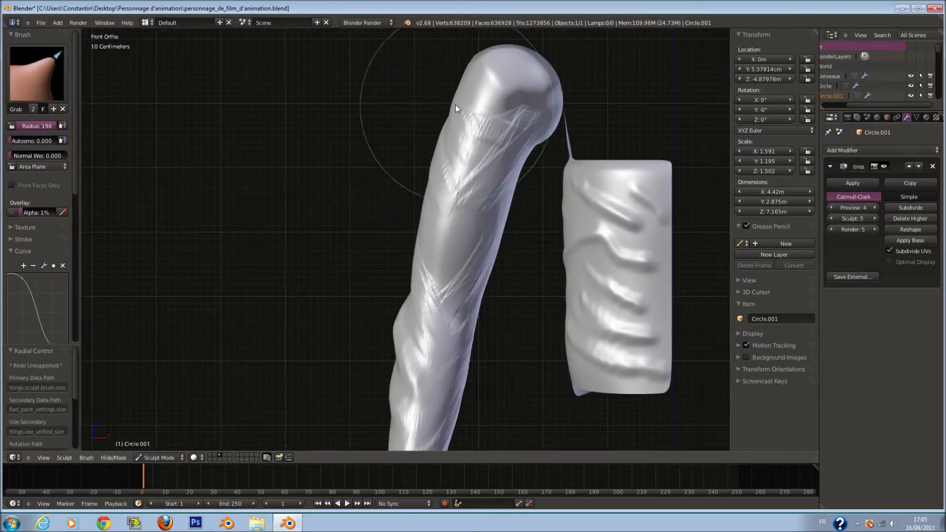
pyautogui.moveTo(497, 276); pyautogui.dragTo(317, 222, button='middle')
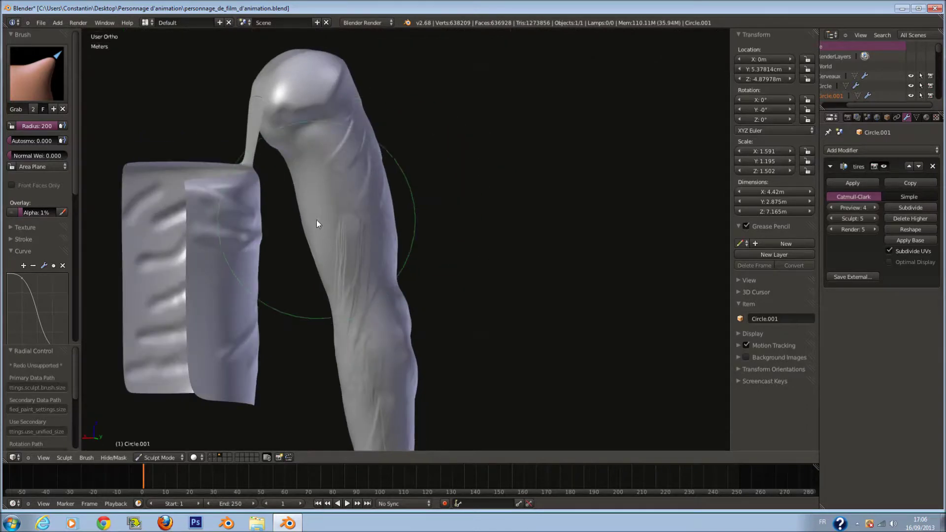
# - Try several Grab brush sizes while checking the sleeve around the elbow from different sides
pyautogui.moveTo(365, 245)
pyautogui.mouseDown(button='middle')
pyautogui.moveTo(388, 325)
pyautogui.moveTo(422, 351)
pyautogui.mouseUp(button='middle')
pyautogui.press('f')
pyautogui.click(390, 354)
pyautogui.scroll(2, 394, 355)
pyautogui.press('f')
pyautogui.click(406, 354)
pyautogui.moveTo(407, 354)
pyautogui.mouseDown(button='middle')
pyautogui.moveTo(377, 359)
pyautogui.moveTo(399, 357)
pyautogui.moveTo(399, 327)
pyautogui.moveTo(422, 309)
pyautogui.moveTo(278, 276)
pyautogui.mouseUp(button='middle')
pyautogui.press('f')
pyautogui.click(399, 334)
# - Set the Grab brush radius to 158 and reshape the sleeve's outline along the forearm and elbow from the front
pyautogui.press('KP_1')
pyautogui.keyDown('shift'); pyautogui.scroll(-4, 312, 244); pyautogui.keyUp('shift')
pyautogui.press('f')
pyautogui.click(460, 154)
pyautogui.keyDown('shift'); pyautogui.scroll(-3, 480, 253); pyautogui.keyUp('shift')
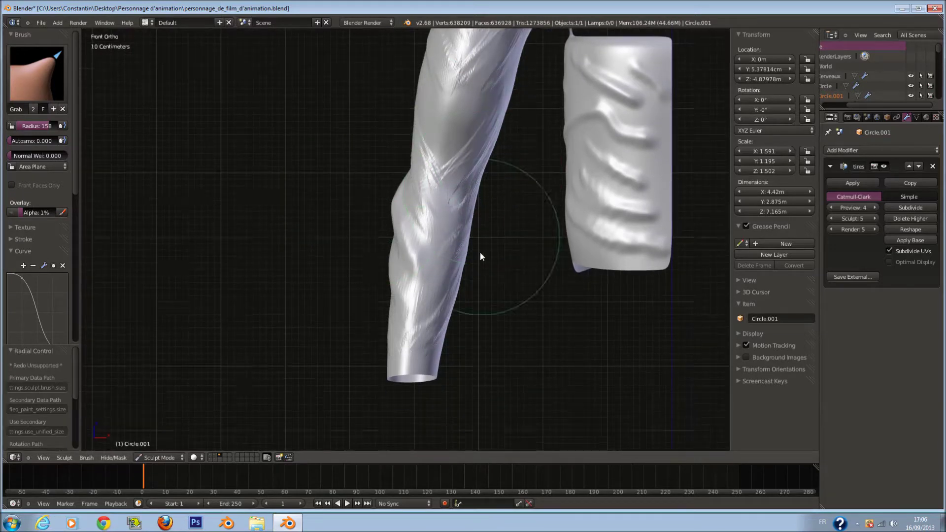
pyautogui.moveTo(441, 294); pyautogui.dragTo(444, 292)
pyautogui.keyDown('shift'); pyautogui.scroll(3, 459, 263); pyautogui.keyUp('shift')
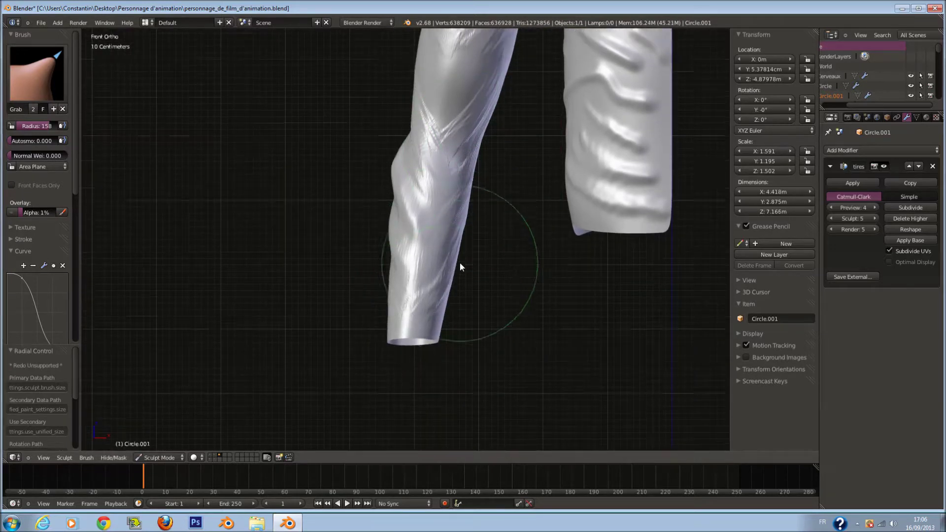
pyautogui.moveTo(469, 223); pyautogui.dragTo(474, 223)
pyautogui.moveTo(456, 264); pyautogui.dragTo(466, 238, button='middle')
pyautogui.moveTo(419, 153); pyautogui.dragTo(415, 152)
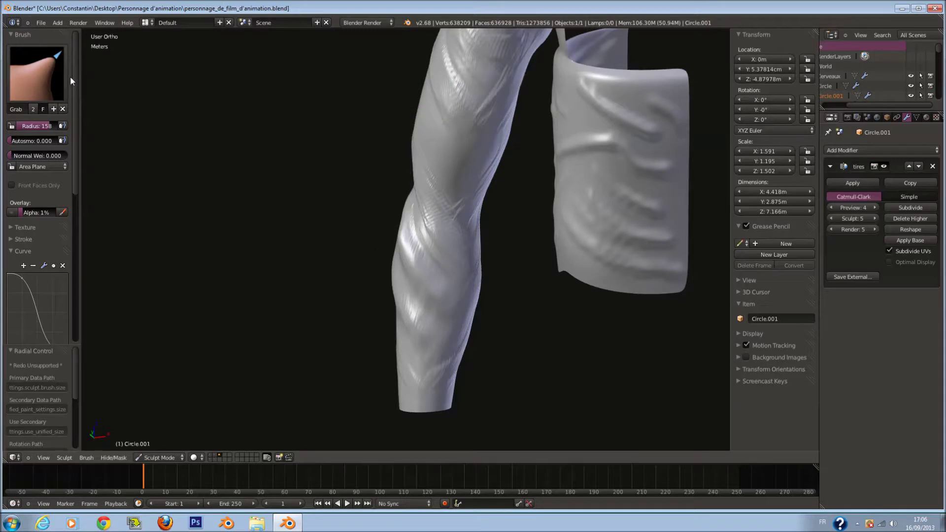
# - Switch to the Brush sculpting brush, reduce its radius to 51 and sculpt folds across the elbow and forearm
pyautogui.click(54, 74)
pyautogui.click(82, 120)
pyautogui.scroll(3, 438, 262)
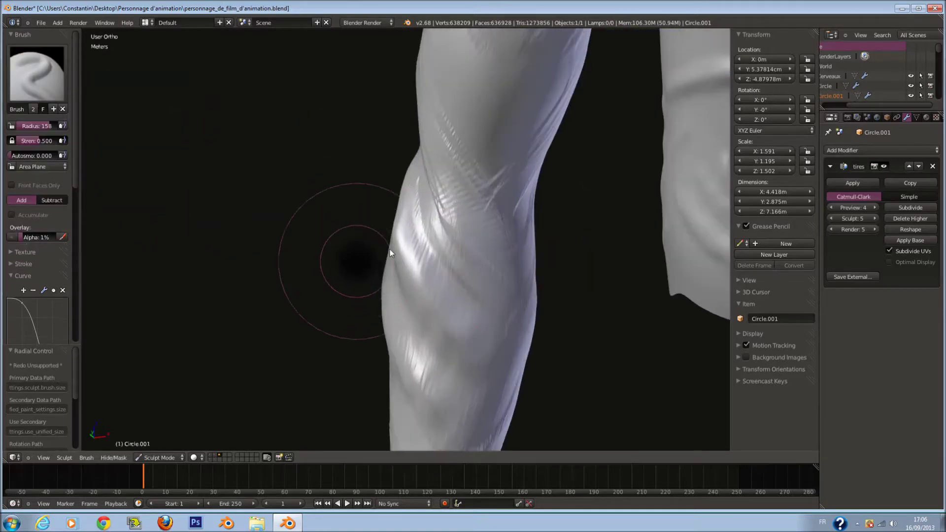
pyautogui.keyDown('shift'); pyautogui.scroll(-5, 490, 306); pyautogui.keyUp('shift')
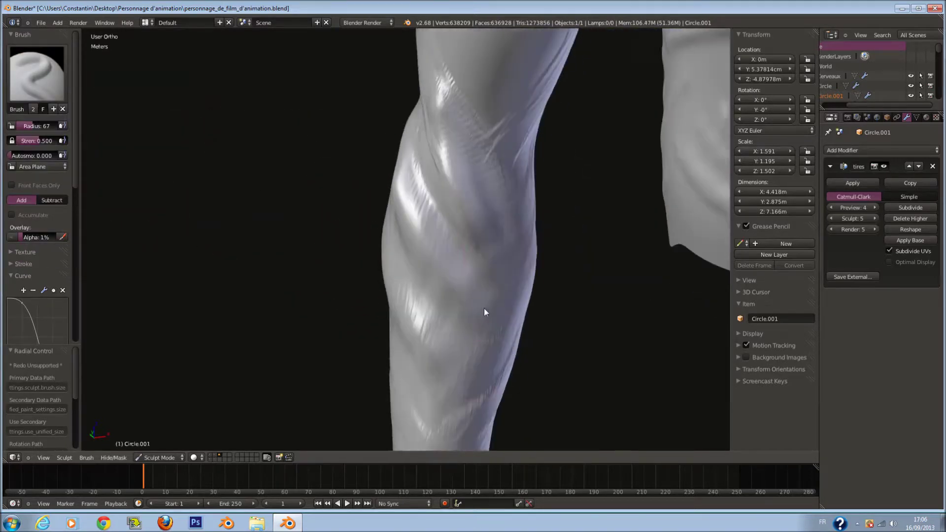
pyautogui.moveTo(401, 259); pyautogui.dragTo(399, 291, button='middle')
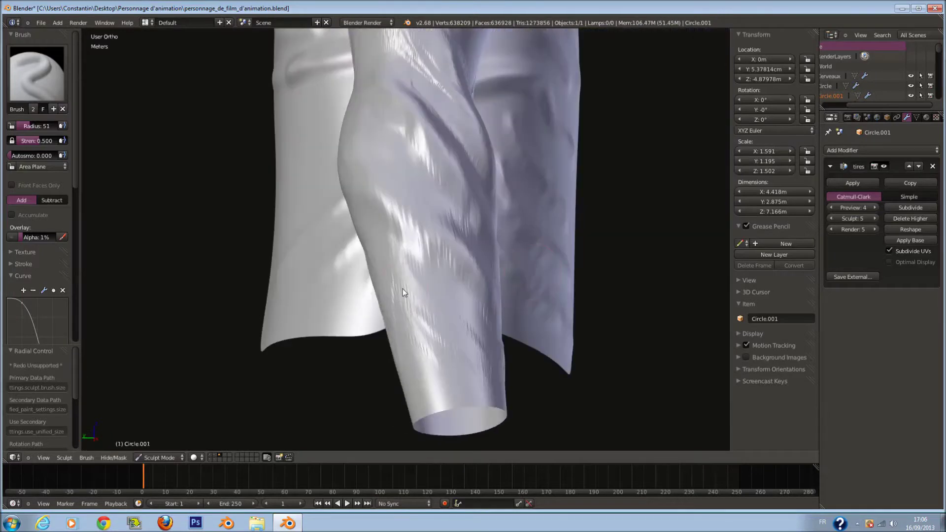
pyautogui.moveTo(498, 369); pyautogui.dragTo(451, 321, button='middle')
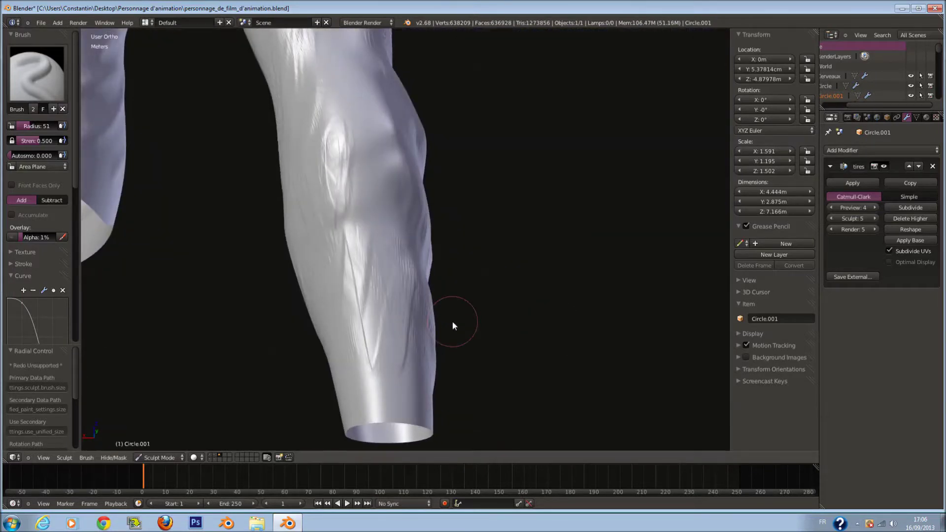
# - Sculpt further folds around the upper arm and below the shoulder, working from several sides
pyautogui.moveTo(378, 190); pyautogui.dragTo(401, 200, button='middle')
pyautogui.scroll(2, 329, 223)
pyautogui.moveTo(330, 223); pyautogui.dragTo(272, 93, button='middle')
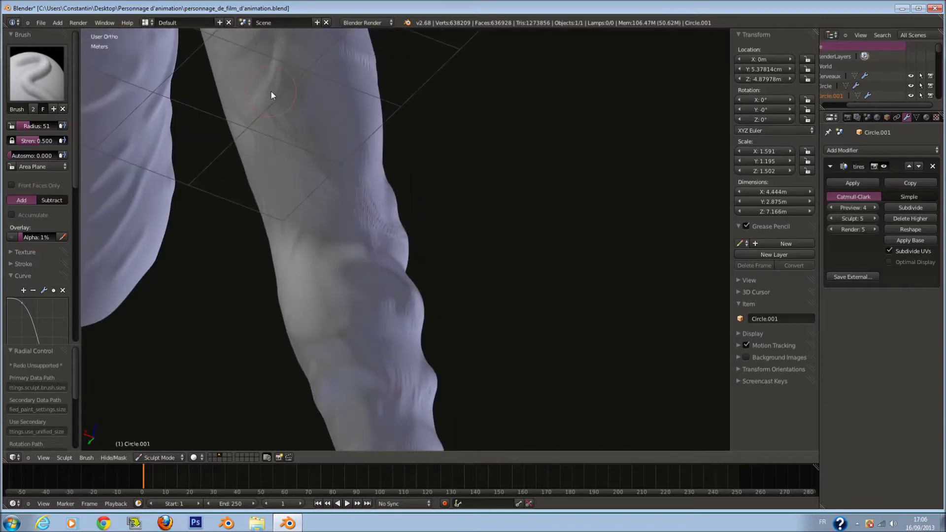
pyautogui.moveTo(301, 162); pyautogui.dragTo(365, 158, button='middle')
pyautogui.moveTo(353, 102); pyautogui.dragTo(519, 282, button='middle')
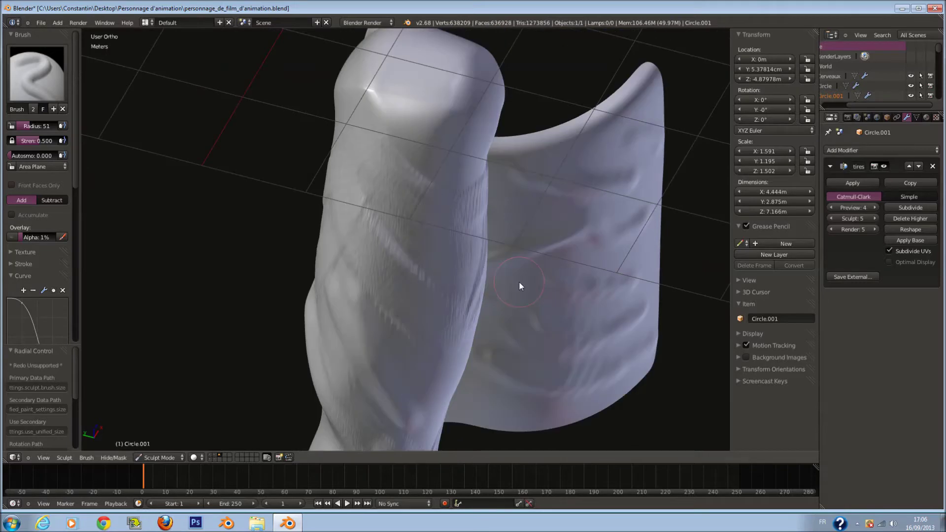
pyautogui.moveTo(395, 279); pyautogui.dragTo(300, 287, button='middle')
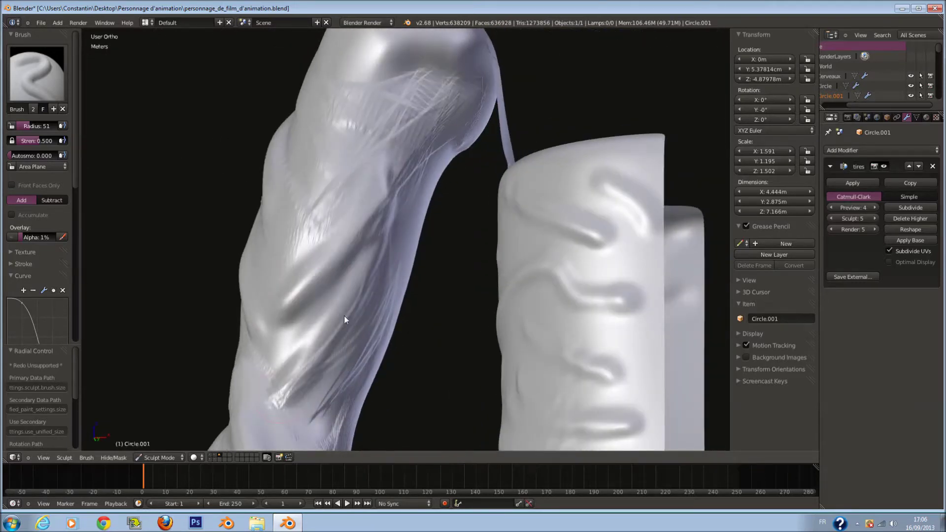
pyautogui.moveTo(413, 219); pyautogui.dragTo(372, 202, button='middle')
pyautogui.moveTo(407, 186); pyautogui.dragTo(427, 322)
pyautogui.moveTo(384, 303); pyautogui.dragTo(404, 314, button='middle')
pyautogui.press('KP_1')
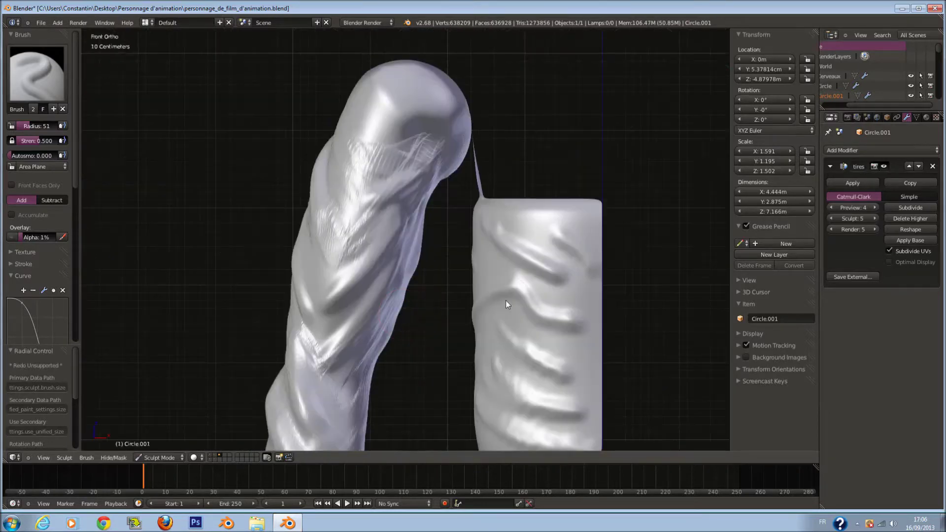
# - Switch to Clay Strips with a radius of 50 and build up the diagonal folds on the upper front of the abdomen
pyautogui.click(31, 84)
pyautogui.click(140, 135)
pyautogui.scroll(6, 396, 265)
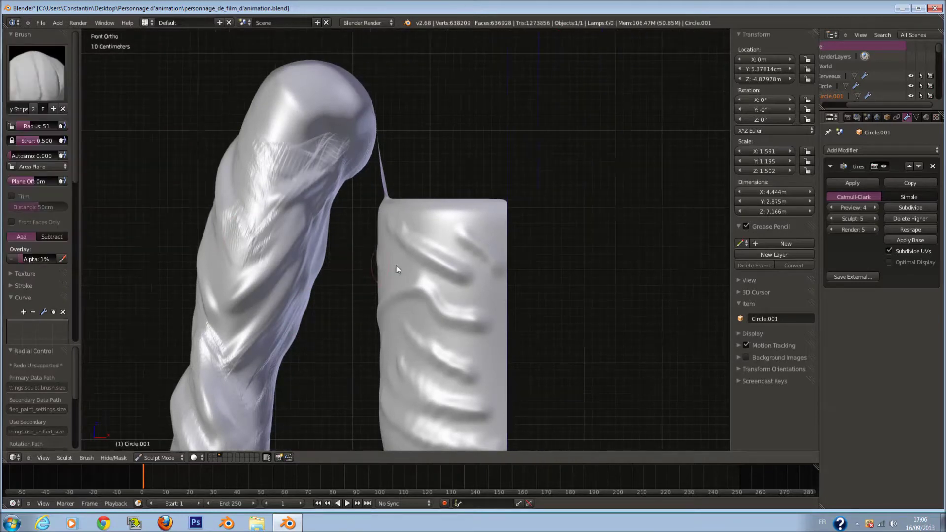
pyautogui.press('f')
pyautogui.click(383, 138)
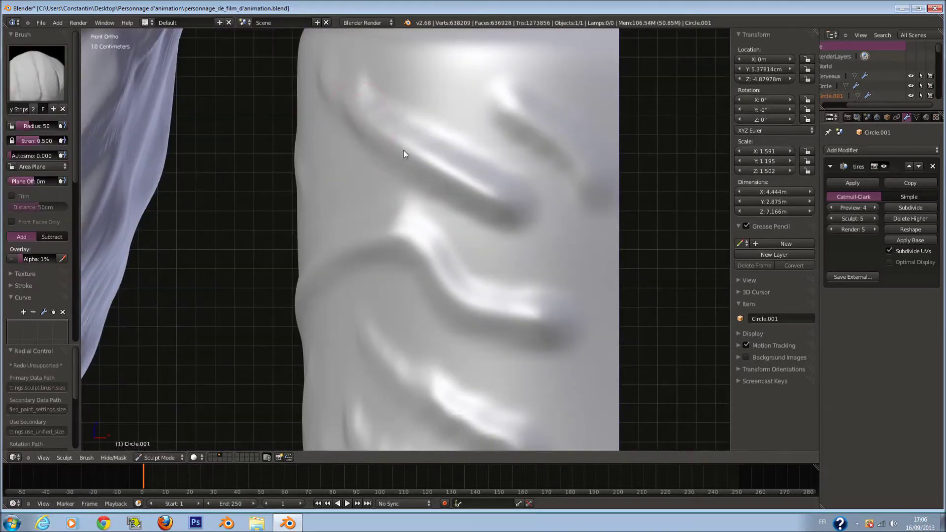
pyautogui.moveTo(402, 190); pyautogui.dragTo(522, 242)
pyautogui.moveTo(535, 163); pyautogui.dragTo(493, 116)
pyautogui.moveTo(574, 207); pyautogui.dragTo(532, 132)
pyautogui.moveTo(552, 237); pyautogui.dragTo(493, 281)
pyautogui.moveTo(465, 249); pyautogui.dragTo(512, 271, button='middle')
pyautogui.moveTo(513, 275)
pyautogui.mouseDown()
pyautogui.moveTo(534, 247)
pyautogui.moveTo(589, 319)
pyautogui.mouseUp()
pyautogui.moveTo(539, 262); pyautogui.dragTo(386, 229)
# - Set the Clay Strips radius to 54 and strengthen the slanted folds on the lower front of the abdomen
pyautogui.scroll(-4, 490, 317)
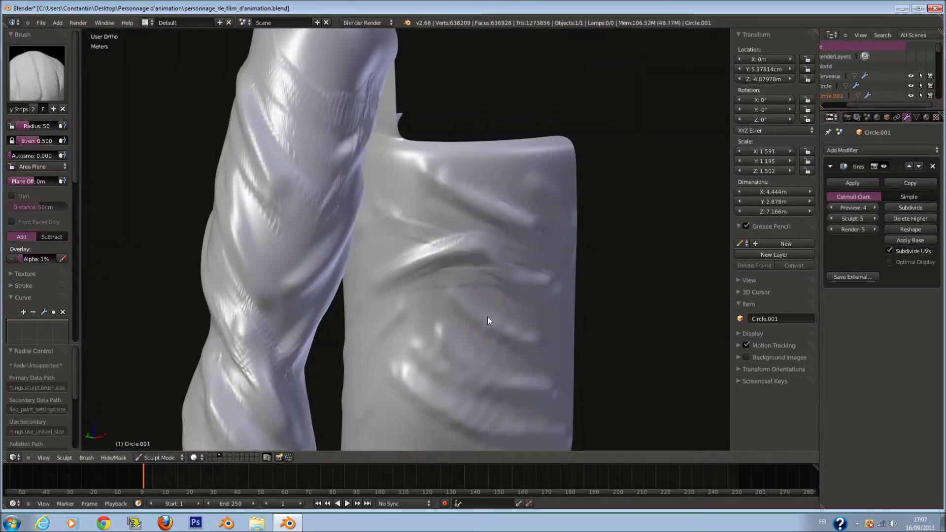
pyautogui.moveTo(490, 318); pyautogui.dragTo(502, 283, button='middle')
pyautogui.scroll(4, 495, 234)
pyautogui.moveTo(493, 230); pyautogui.dragTo(628, 262)
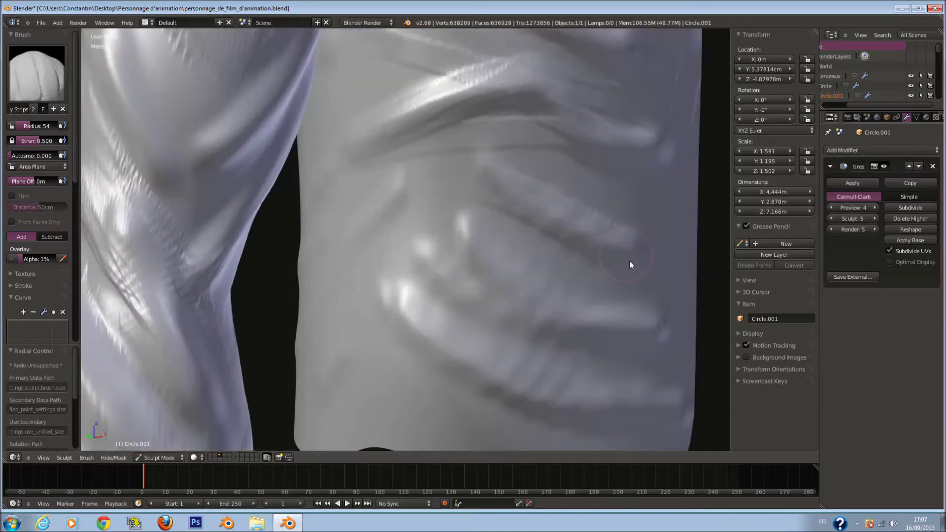
pyautogui.moveTo(477, 223); pyautogui.dragTo(677, 306)
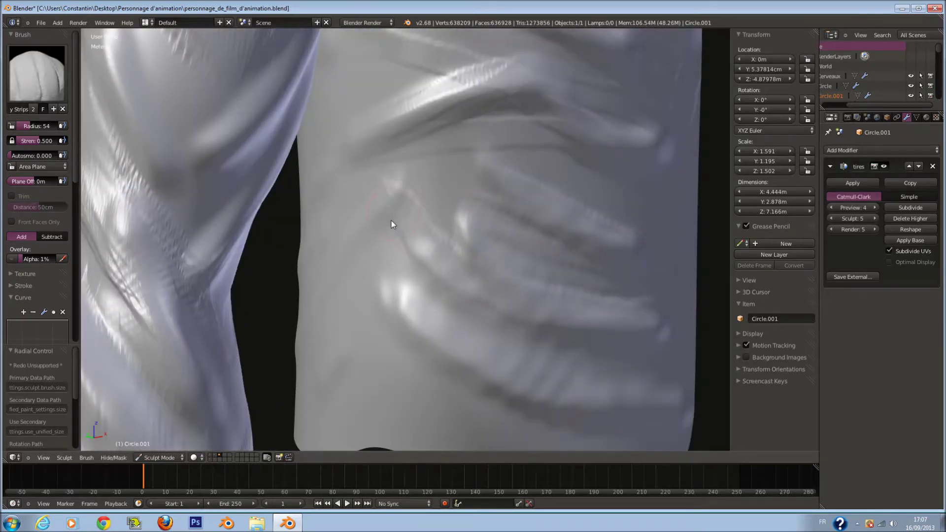
# - Set the Clay Strips radius to 48 and add slanting folds low on the back and side of the abdomen
pyautogui.moveTo(279, 294); pyautogui.dragTo(430, 289, button='middle')
pyautogui.moveTo(245, 345); pyautogui.dragTo(357, 311)
pyautogui.moveTo(256, 375); pyautogui.dragTo(391, 300)
pyautogui.moveTo(325, 365); pyautogui.dragTo(410, 371)
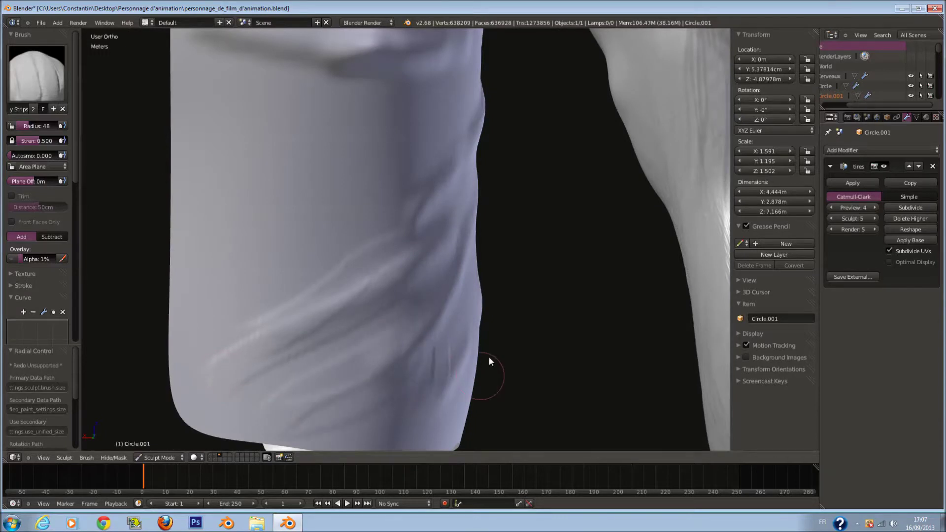
# - Set the Clay Strips radius to 65 and sculpt folds on the upper back and side of the abdomen
pyautogui.keyDown('shift'); pyautogui.scroll(3, 489, 362); pyautogui.keyUp('shift')
pyautogui.press('f')
pyautogui.click(433, 146)
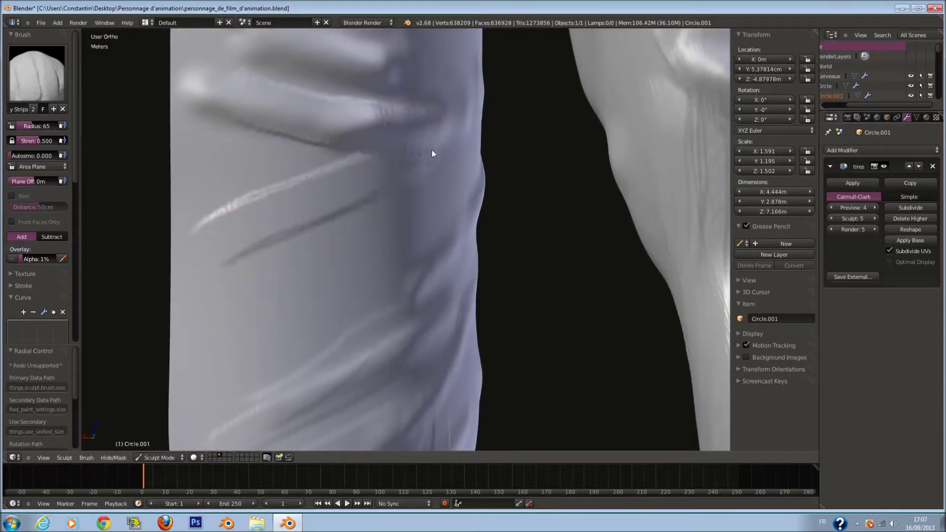
pyautogui.scroll(4, 409, 205)
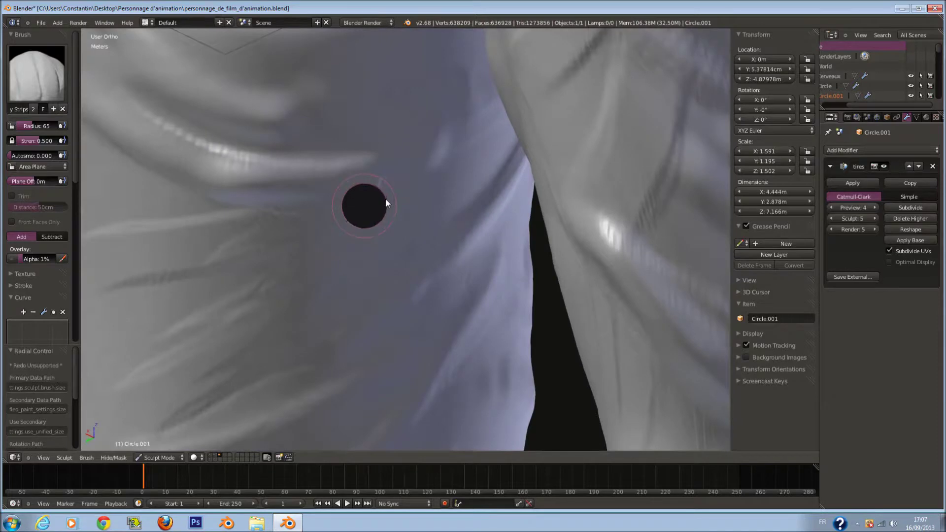
pyautogui.click(386, 198)
pyautogui.scroll(-4, 333, 173)
pyautogui.moveTo(244, 121); pyautogui.dragTo(362, 176)
pyautogui.moveTo(299, 168); pyautogui.dragTo(342, 193)
# - Add fine crossing folds to the upper front of the abdomen with Clay Strips and check the front view
pyautogui.moveTo(342, 193); pyautogui.dragTo(406, 137, button='middle')
pyautogui.keyDown('shift'); pyautogui.moveTo(382, 106); pyautogui.dragTo(381, 259, button='middle'); pyautogui.keyUp('shift')
pyautogui.moveTo(380, 145)
pyautogui.mouseDown(button='middle')
pyautogui.moveTo(371, 169)
pyautogui.moveTo(340, 140)
pyautogui.moveTo(384, 163)
pyautogui.mouseUp(button='middle')
pyautogui.press('f')
pyautogui.click(340, 140)
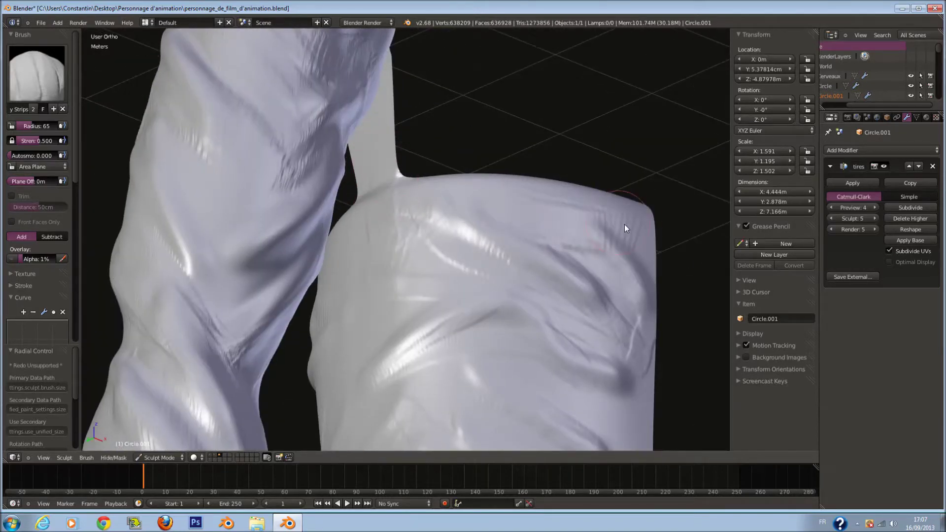
pyautogui.moveTo(619, 416); pyautogui.dragTo(424, 261, button='middle')
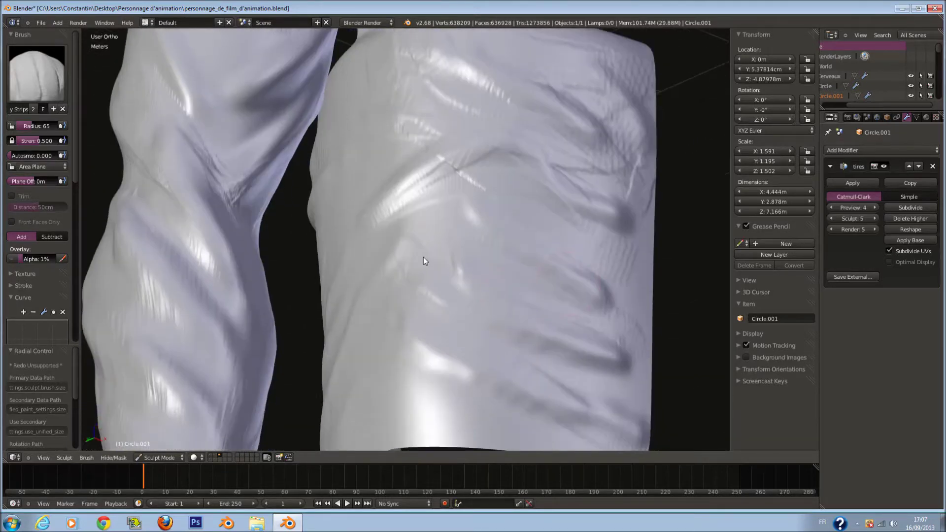
pyautogui.scroll(-4, 519, 363)
pyautogui.press('KP_1')
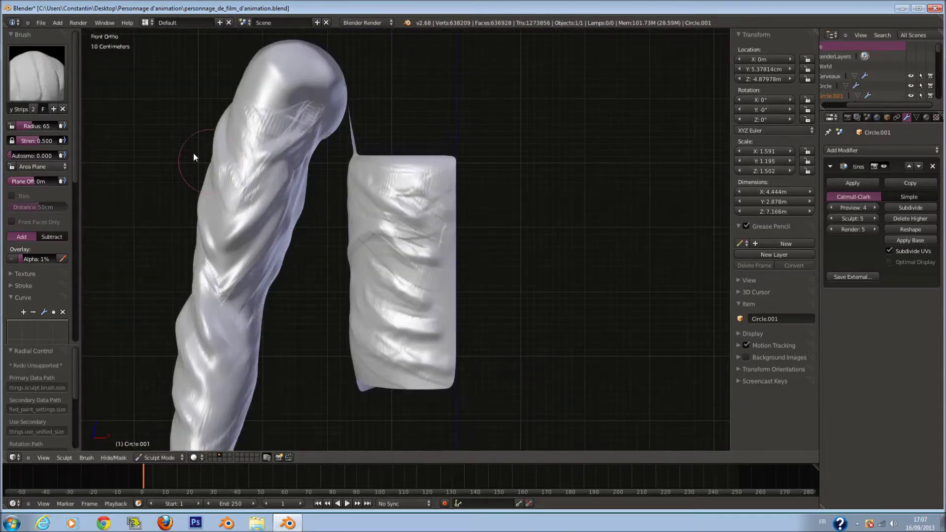
# - Switch to the Smooth brush, set its radius to 170 and soften the folds on the front of the abdomen
pyautogui.scroll(-3, 172, 154)
pyautogui.click(37, 71)
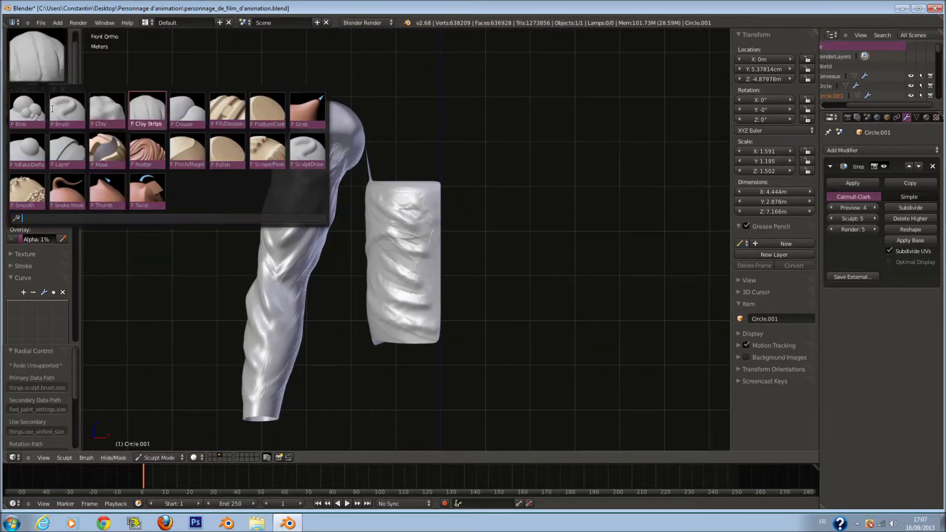
pyautogui.click(35, 204)
pyautogui.scroll(5, 505, 241)
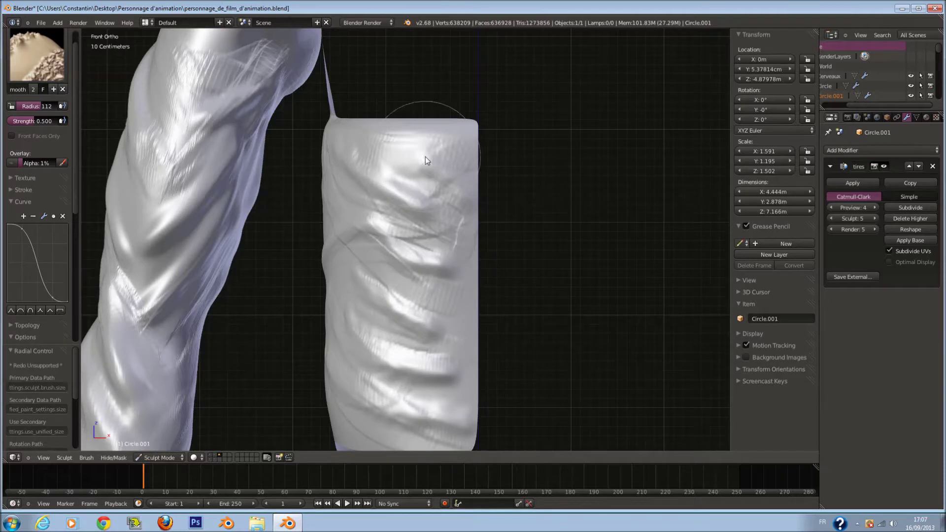
pyautogui.scroll(3, 424, 158)
pyautogui.press('f')
pyautogui.click(450, 178)
pyautogui.moveTo(444, 202); pyautogui.dragTo(304, 99)
pyautogui.scroll(-4, 412, 218)
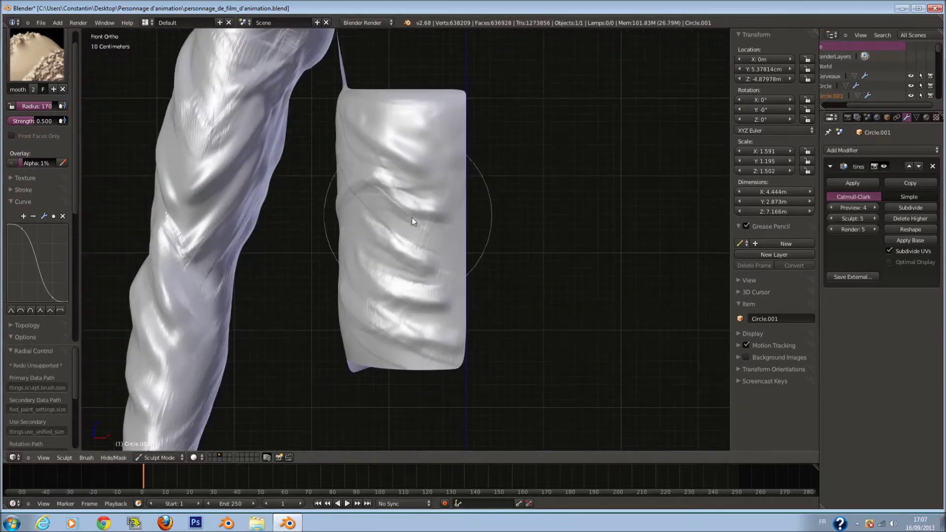
pyautogui.scroll(4, 412, 218)
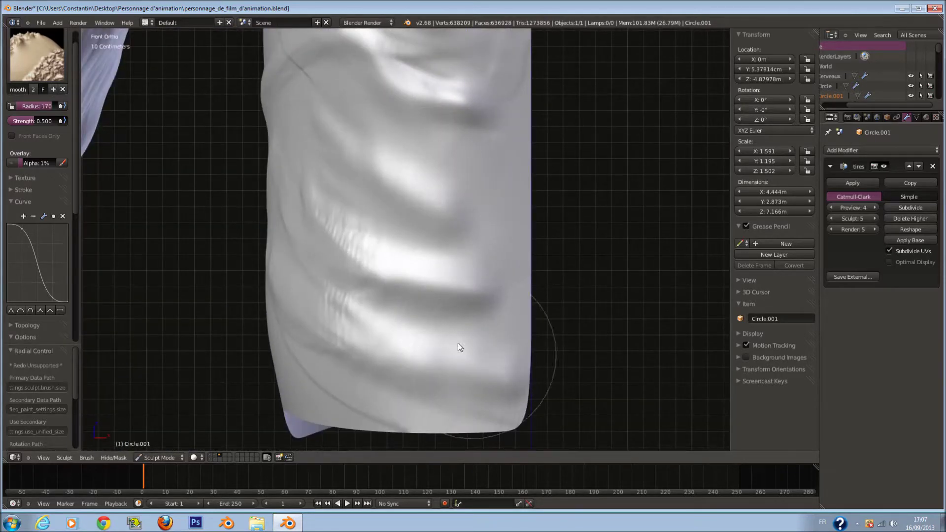
# - Smooth the rough strokes on the side of the abdomen facing the arm
pyautogui.moveTo(309, 221); pyautogui.dragTo(490, 90, button='middle')
pyautogui.scroll(-2, 456, 99)
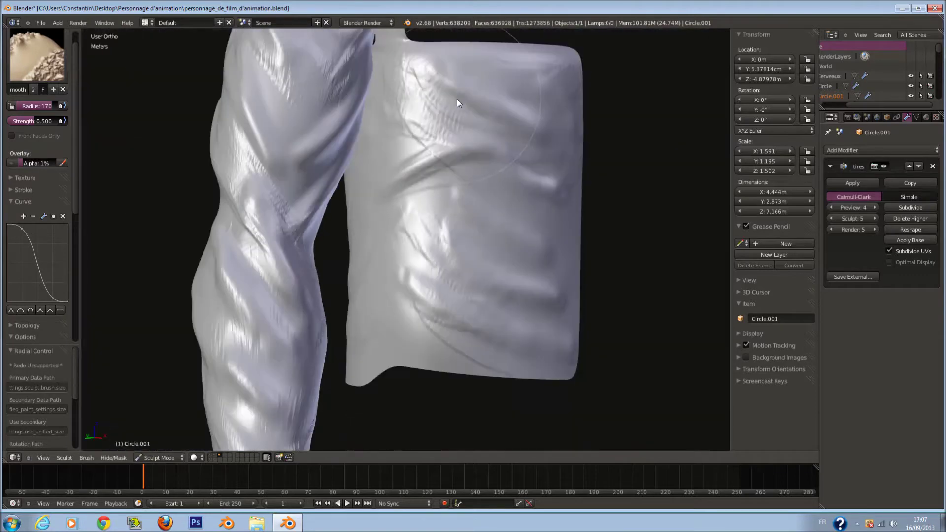
pyautogui.moveTo(427, 312)
pyautogui.mouseDown(button='middle')
pyautogui.moveTo(457, 290)
pyautogui.moveTo(471, 296)
pyautogui.mouseUp(button='middle')
pyautogui.moveTo(509, 96)
pyautogui.mouseDown(button='middle')
pyautogui.moveTo(376, 74)
pyautogui.moveTo(261, 245)
pyautogui.moveTo(295, 250)
pyautogui.mouseUp(button='middle')
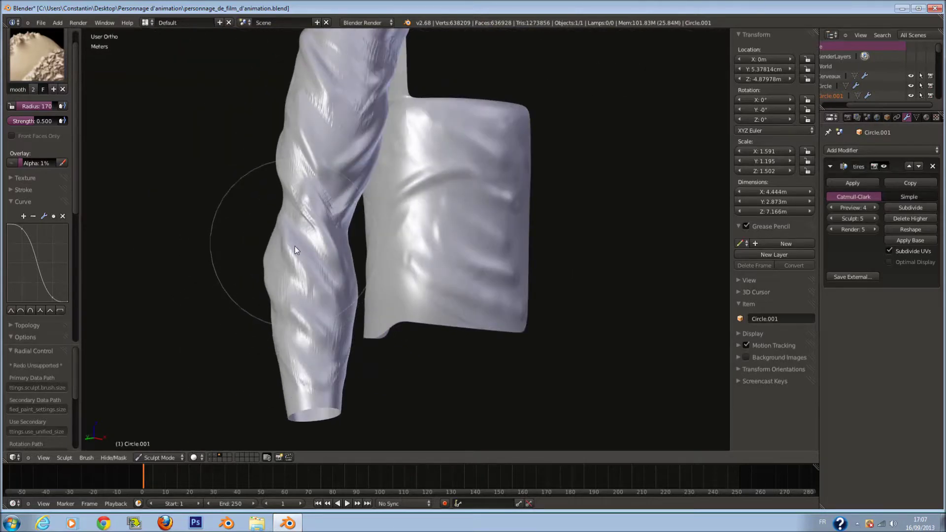
# - Smooth the rough folds around the sleeve from the shoulder to the forearm, including its back and inner side
pyautogui.moveTo(306, 132)
pyautogui.mouseDown(button='middle')
pyautogui.moveTo(423, 194)
pyautogui.moveTo(522, 187)
pyautogui.moveTo(537, 167)
pyautogui.mouseUp(button='middle')
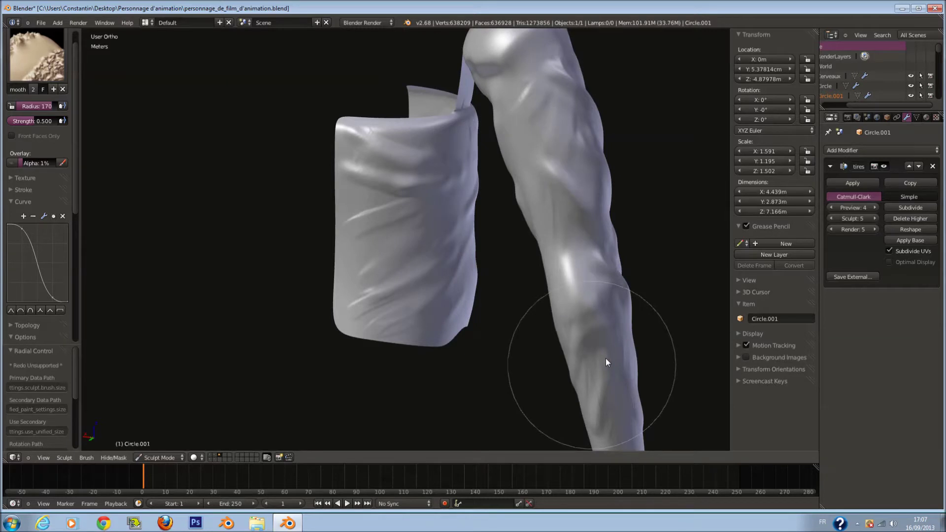
pyautogui.moveTo(607, 362); pyautogui.dragTo(552, 382, button='middle')
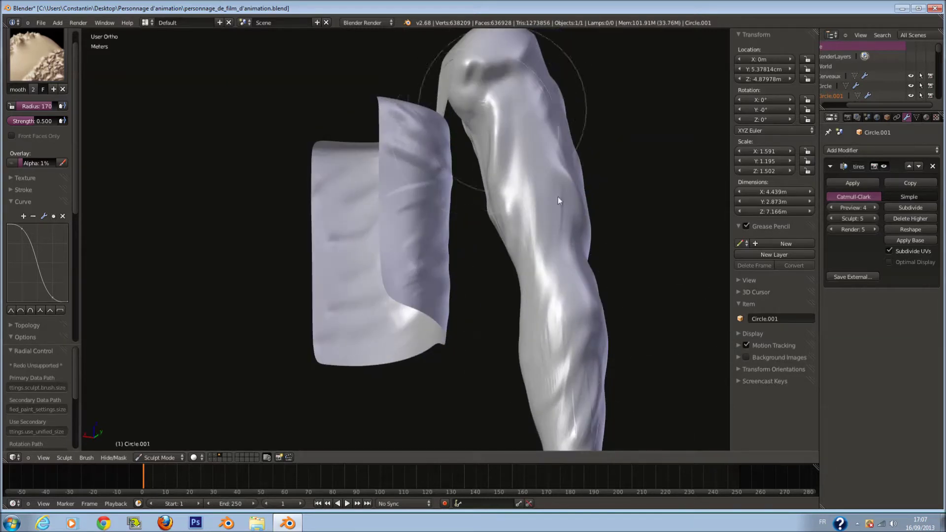
pyautogui.moveTo(530, 372)
pyautogui.mouseDown(button='middle')
pyautogui.moveTo(646, 358)
pyautogui.moveTo(496, 383)
pyautogui.moveTo(334, 385)
pyautogui.mouseUp(button='middle')
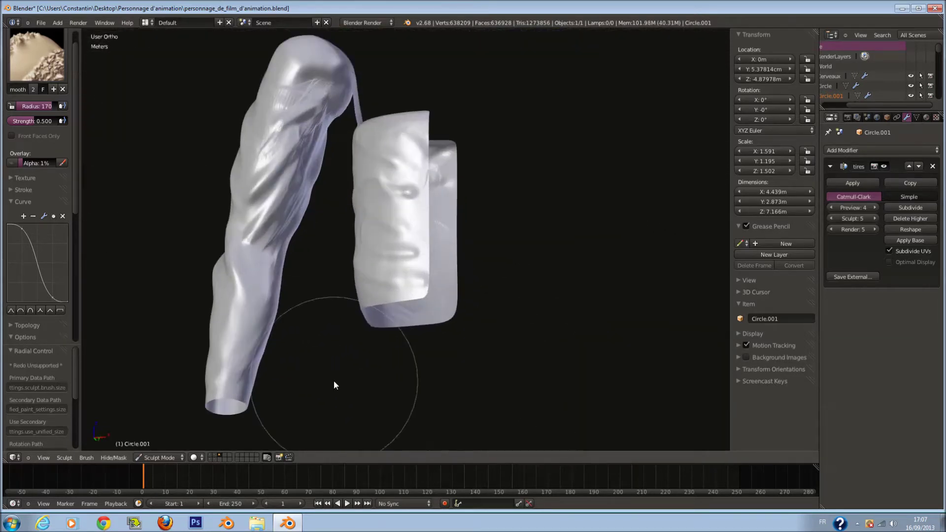
# - Switch to the Crease brush, reduce its radius to 35 and carve creases along the upper-arm folds from the front
pyautogui.click(52, 69)
pyautogui.click(192, 116)
pyautogui.press('KP_1')
pyautogui.scroll(5, 345, 300)
pyautogui.moveTo(398, 293); pyautogui.dragTo(298, 283)
pyautogui.press('f')
pyautogui.click(213, 279)
pyautogui.moveTo(194, 242); pyautogui.dragTo(288, 308)
pyautogui.keyDown('ctrl'); pyautogui.scroll(-7, 303, 306); pyautogui.keyUp('ctrl')
pyautogui.keyDown('shift'); pyautogui.scroll(-4, 310, 282); pyautogui.keyUp('shift')
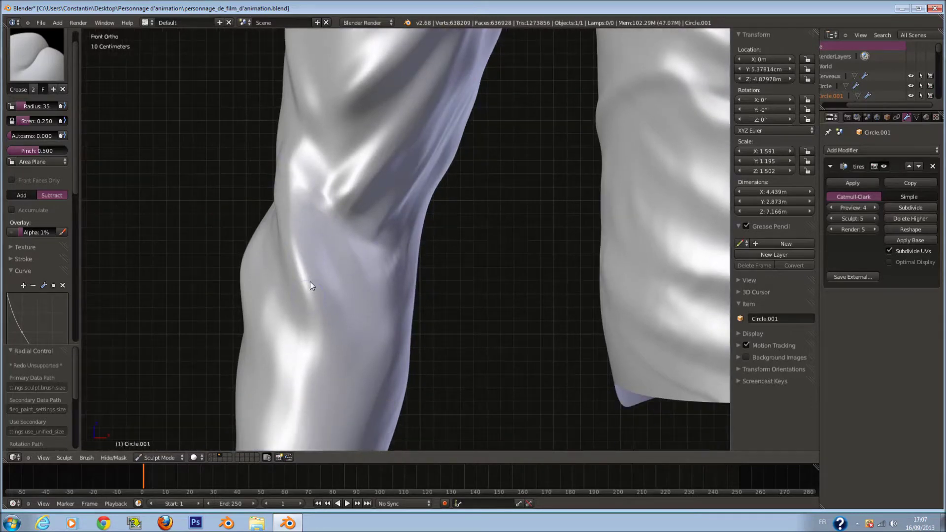
# - Set the Crease brush strength to 0.490 and carve diagonal creases across the bend of the elbow
pyautogui.scroll(4, 309, 282)
pyautogui.press('f')
pyautogui.click(232, 174)
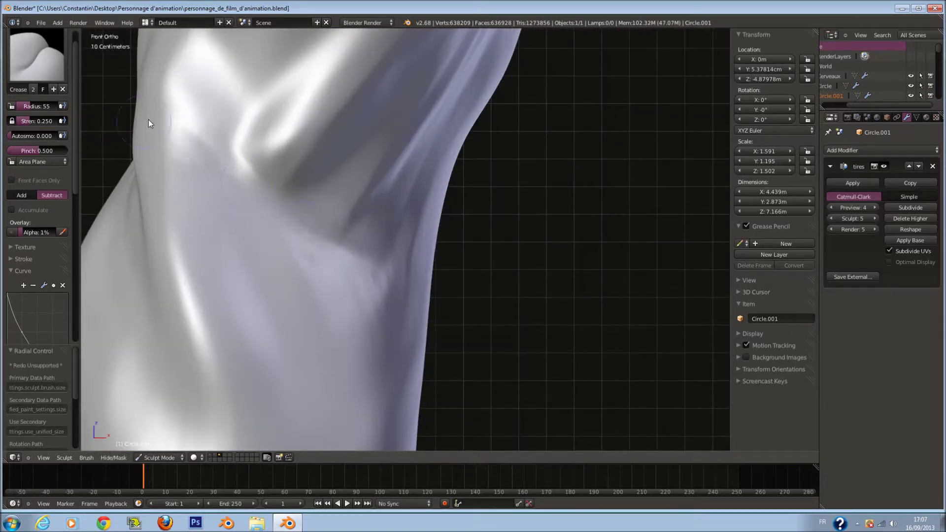
pyautogui.moveTo(34, 118); pyautogui.dragTo(43, 119)
pyautogui.press('f')
pyautogui.click(162, 148)
pyautogui.moveTo(179, 144); pyautogui.dragTo(383, 274)
pyautogui.press('f')
pyautogui.click(279, 199)
pyautogui.moveTo(267, 227)
pyautogui.mouseDown()
pyautogui.moveTo(320, 295)
pyautogui.moveTo(311, 330)
pyautogui.mouseUp()
# - Set the Crease brush radius to 62 and carve long diagonal creases just below the elbow
pyautogui.scroll(-3, 335, 296)
pyautogui.keyDown('shift'); pyautogui.scroll(-4, 339, 279); pyautogui.keyUp('shift')
pyautogui.moveTo(338, 280); pyautogui.dragTo(338, 253, button='middle')
pyautogui.press('f')
pyautogui.click(341, 243)
pyautogui.moveTo(301, 185); pyautogui.dragTo(387, 314)
pyautogui.moveTo(318, 219); pyautogui.dragTo(396, 368)
pyautogui.moveTo(337, 232); pyautogui.dragTo(380, 353)
# - Carve long diagonal creases across the upper forearm with the Crease brush
pyautogui.scroll(-4, 380, 354)
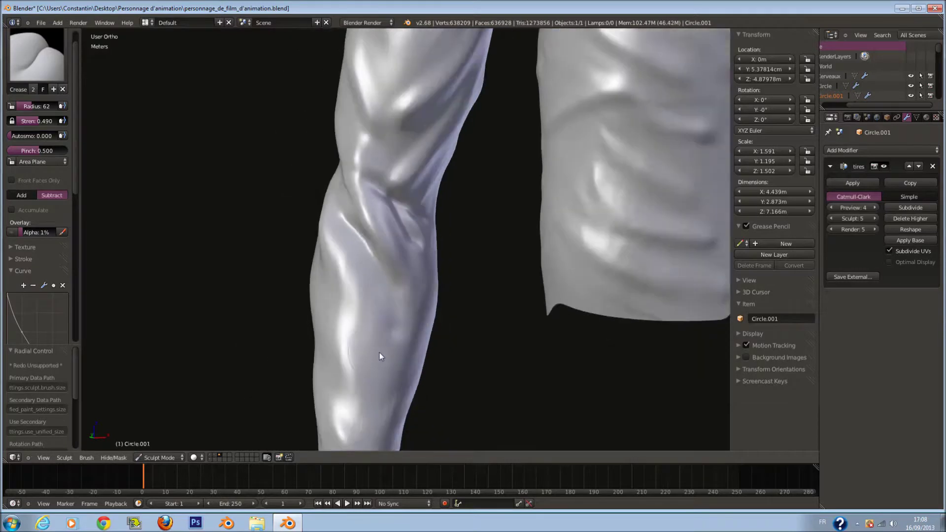
pyautogui.keyDown('shift'); pyautogui.scroll(-6, 392, 320); pyautogui.keyUp('shift')
pyautogui.moveTo(398, 305); pyautogui.dragTo(437, 292, button='middle')
pyautogui.scroll(1, 414, 266)
pyautogui.moveTo(367, 200); pyautogui.dragTo(404, 249)
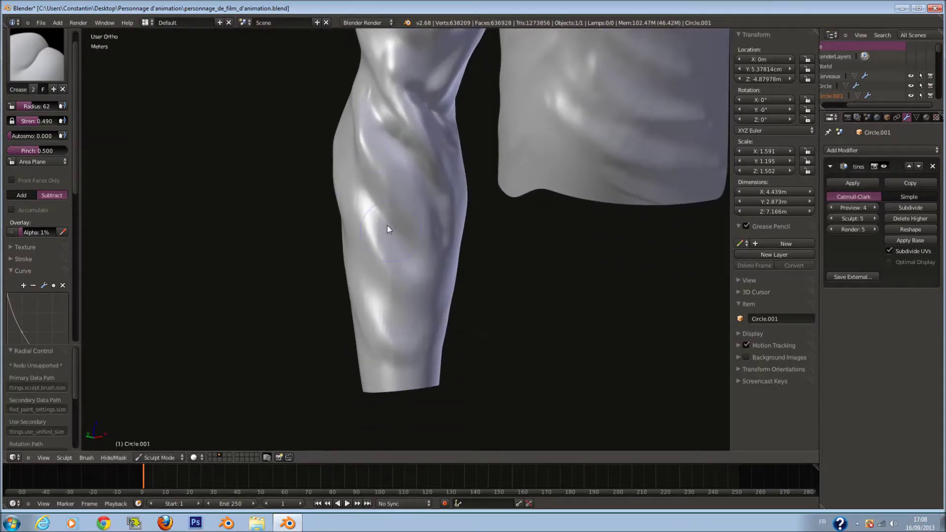
pyautogui.scroll(3, 393, 232)
pyautogui.press('f')
pyautogui.click(376, 219)
pyautogui.moveTo(356, 173); pyautogui.dragTo(436, 296)
pyautogui.moveTo(389, 234); pyautogui.dragTo(446, 292)
# - Carve further diagonal creases along the outer forearm and set the Crease brush radius to 56
pyautogui.moveTo(405, 337); pyautogui.dragTo(456, 322, button='middle')
pyautogui.moveTo(430, 267); pyautogui.dragTo(478, 340)
pyautogui.moveTo(416, 229); pyautogui.dragTo(523, 389)
pyautogui.moveTo(410, 229); pyautogui.dragTo(413, 243, button='middle')
pyautogui.press('f')
pyautogui.click(412, 207)
pyautogui.moveTo(403, 150); pyautogui.dragTo(432, 194)
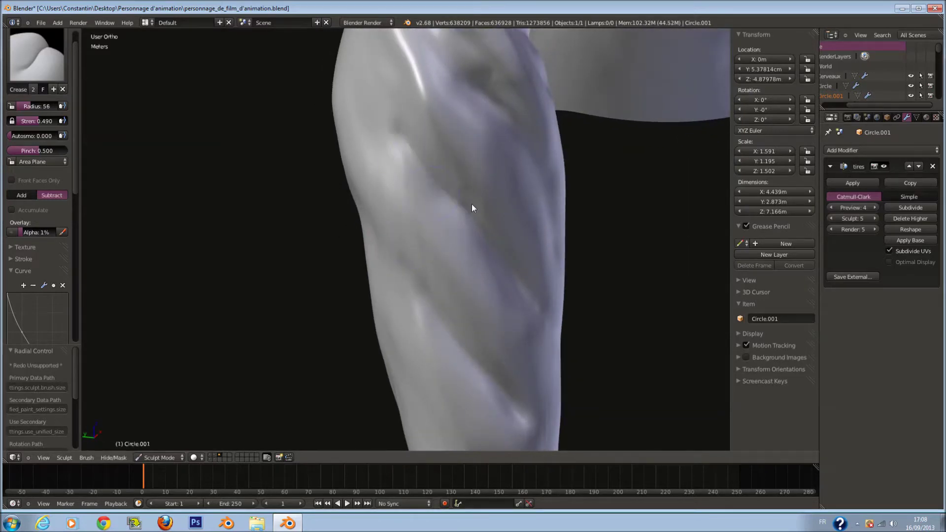
# - Carve creases on the back of the sleeve, along the forearm and over the elbow
pyautogui.moveTo(432, 193); pyautogui.dragTo(548, 185, button='middle')
pyautogui.scroll(-1, 542, 185)
pyautogui.moveTo(536, 184); pyautogui.dragTo(489, 308)
pyautogui.keyDown('shift'); pyautogui.scroll(12, 489, 307); pyautogui.keyUp('shift')
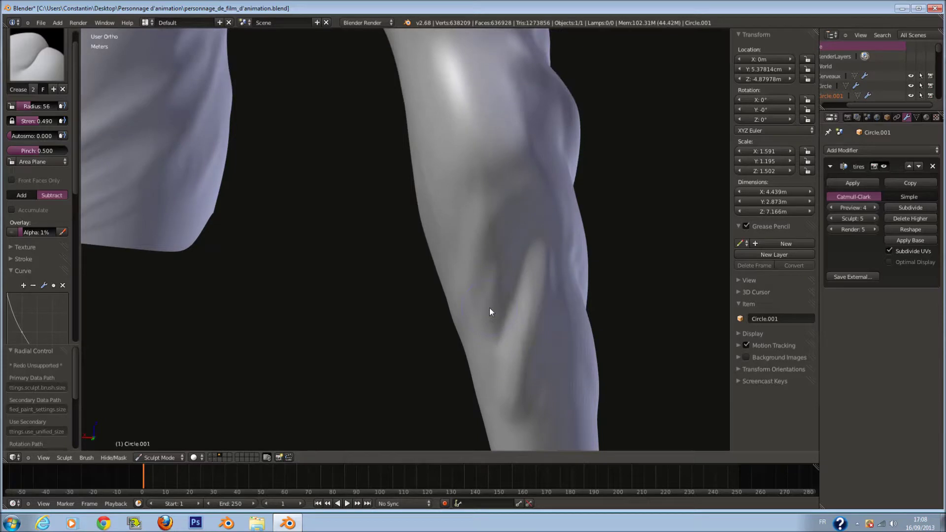
pyautogui.moveTo(435, 195)
pyautogui.mouseDown()
pyautogui.moveTo(443, 158)
pyautogui.moveTo(493, 121)
pyautogui.mouseUp()
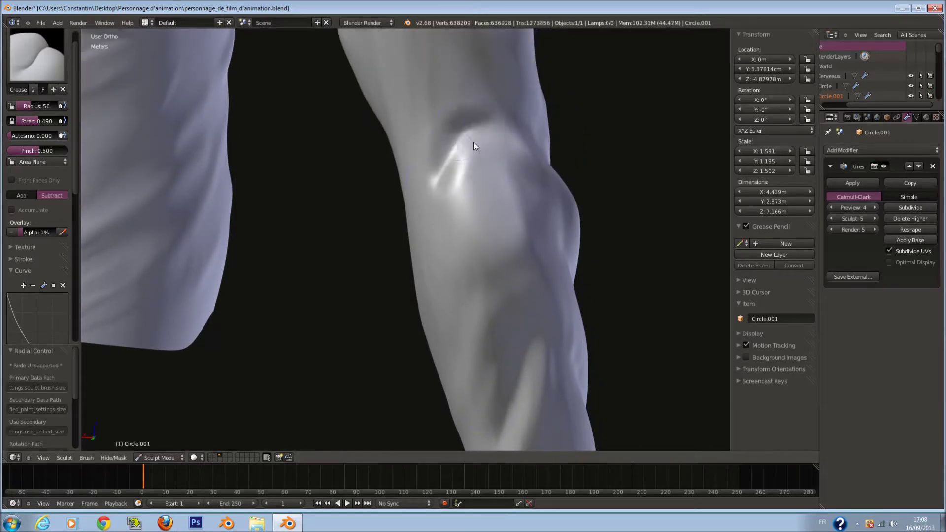
# - Set the Crease brush radius to 53 and carve a diagonal crease below the back of the elbow
pyautogui.moveTo(441, 262); pyautogui.dragTo(495, 200, button='middle')
pyautogui.press('f')
pyautogui.click(480, 198)
pyautogui.moveTo(474, 240); pyautogui.dragTo(433, 327)
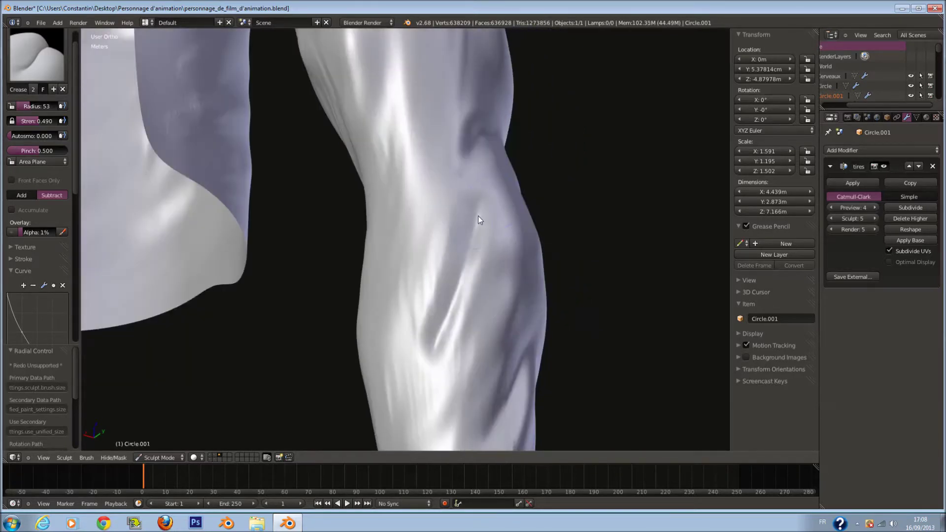
# - Resize the Crease brush and carve a diagonal crease on the inner upper arm above the elbow
pyautogui.moveTo(439, 257); pyautogui.dragTo(527, 279, button='middle')
pyautogui.scroll(-3, 527, 279)
pyautogui.moveTo(339, 261); pyautogui.dragTo(388, 256, button='middle')
pyautogui.keyDown('shift'); pyautogui.scroll(6, 388, 256); pyautogui.keyUp('shift')
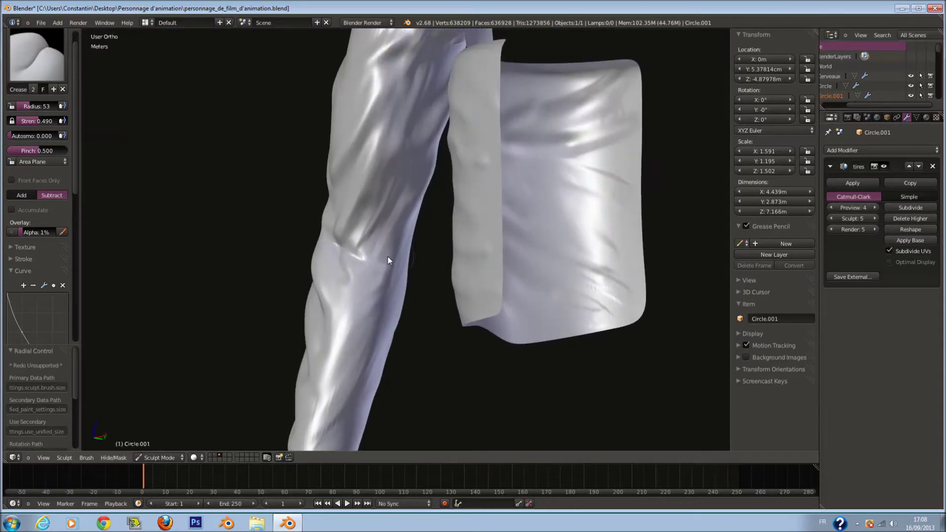
pyautogui.scroll(4, 388, 247)
pyautogui.press('f')
pyautogui.click(370, 208)
pyautogui.moveTo(371, 208); pyautogui.dragTo(324, 302)
# - Set the Crease brush radius to 27 and carve fine parallel creases down the inner upper arm towards the elbow
pyautogui.press('f')
pyautogui.click(399, 221)
pyautogui.moveTo(402, 217); pyautogui.dragTo(333, 339)
pyautogui.moveTo(426, 175); pyautogui.dragTo(316, 356)
pyautogui.scroll(-3, 300, 384)
pyautogui.moveTo(320, 330); pyautogui.dragTo(371, 277, button='middle')
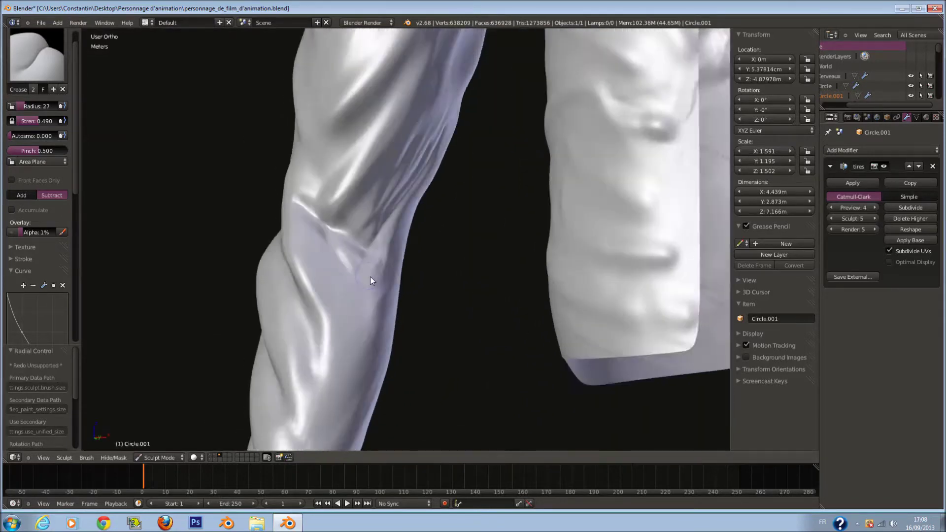
# - Set the Crease brush radius to 33, carve diagonal creases below the front of the elbow and smooth them
pyautogui.scroll(3, 369, 277)
pyautogui.keyDown('shift'); pyautogui.scroll(-5, 353, 279); pyautogui.keyUp('shift')
pyautogui.press('f')
pyautogui.click(281, 197)
pyautogui.moveTo(262, 189); pyautogui.dragTo(327, 326)
pyautogui.moveTo(282, 238); pyautogui.dragTo(326, 323)
pyautogui.keyDown('shift'); pyautogui.moveTo(276, 266); pyautogui.dragTo(321, 350); pyautogui.keyUp('shift')
# - Carve long creases down the outer side of the forearm, from just below the elbow towards the cuff
pyautogui.moveTo(383, 288); pyautogui.dragTo(468, 306, button='middle')
pyautogui.keyDown('shift'); pyautogui.scroll(-4, 468, 304); pyautogui.keyUp('shift')
pyautogui.scroll(1, 458, 286)
pyautogui.moveTo(377, 117); pyautogui.dragTo(386, 221)
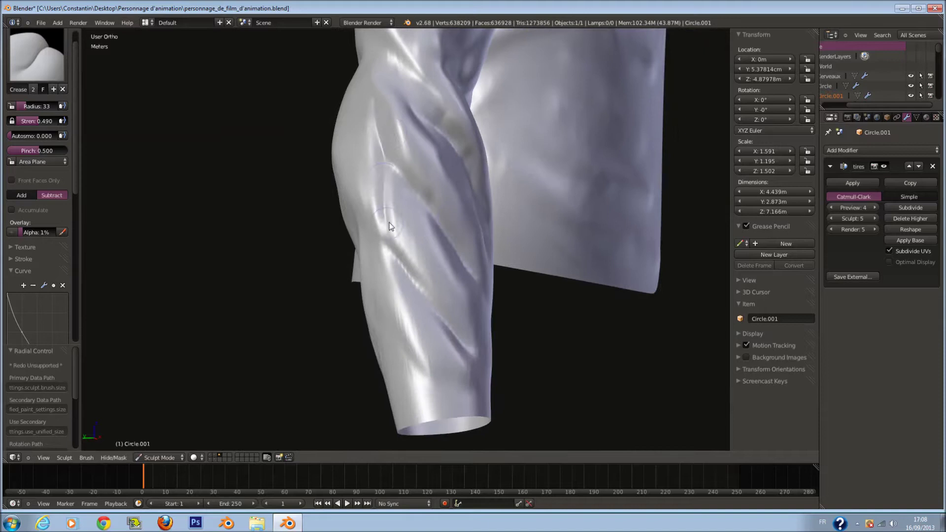
pyautogui.moveTo(396, 189); pyautogui.dragTo(389, 226)
pyautogui.moveTo(401, 289); pyautogui.dragTo(405, 250, button='middle')
pyautogui.scroll(3, 405, 250)
pyautogui.moveTo(414, 249); pyautogui.dragTo(457, 323)
pyautogui.moveTo(377, 218)
pyautogui.mouseDown()
pyautogui.moveTo(392, 327)
pyautogui.moveTo(419, 364)
pyautogui.mouseUp()
# - Carve long creases from the shoulder down the outer upper arm with a Crease brush radius of 48
pyautogui.scroll(-2, 439, 270)
pyautogui.keyDown('shift'); pyautogui.scroll(2, 438, 270); pyautogui.keyUp('shift')
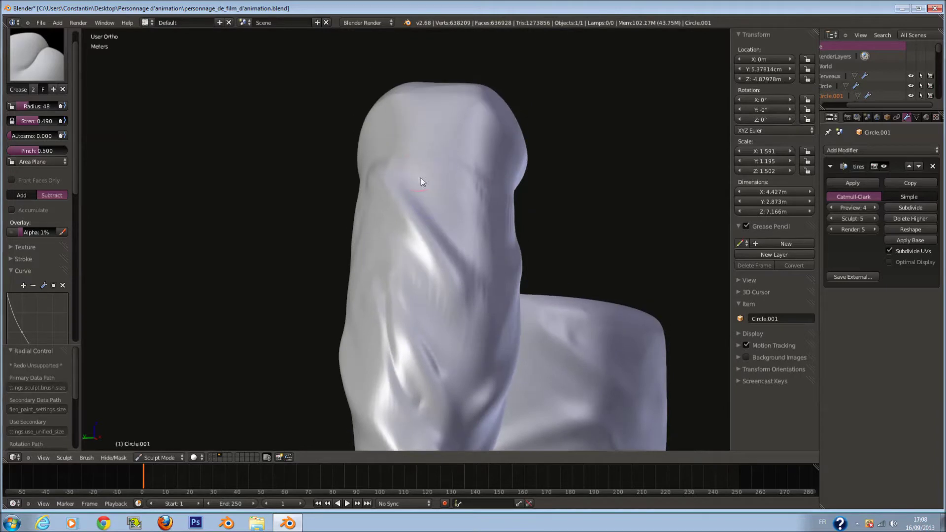
pyautogui.scroll(2, 424, 172)
pyautogui.moveTo(427, 161); pyautogui.dragTo(526, 379)
pyautogui.moveTo(527, 379)
pyautogui.mouseDown(button='middle')
pyautogui.moveTo(448, 355)
pyautogui.moveTo(535, 220)
pyautogui.mouseUp(button='middle')
pyautogui.moveTo(534, 220); pyautogui.dragTo(536, 320)
# - Carve a lengthwise crease down the back of the upper arm below the shoulder
pyautogui.moveTo(442, 386)
pyautogui.mouseDown(button='middle')
pyautogui.moveTo(498, 329)
pyautogui.moveTo(475, 314)
pyautogui.moveTo(439, 318)
pyautogui.moveTo(376, 271)
pyautogui.mouseUp(button='middle')
pyautogui.moveTo(348, 205); pyautogui.dragTo(328, 301)
pyautogui.moveTo(324, 332); pyautogui.dragTo(321, 363, button='middle')
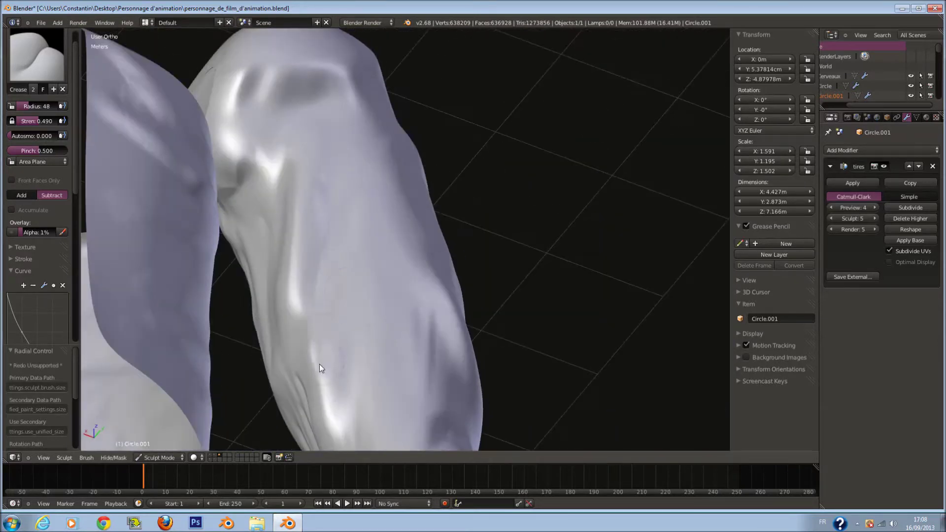
pyautogui.moveTo(363, 296); pyautogui.dragTo(354, 264, button='middle')
pyautogui.moveTo(331, 169); pyautogui.dragTo(315, 176, button='middle')
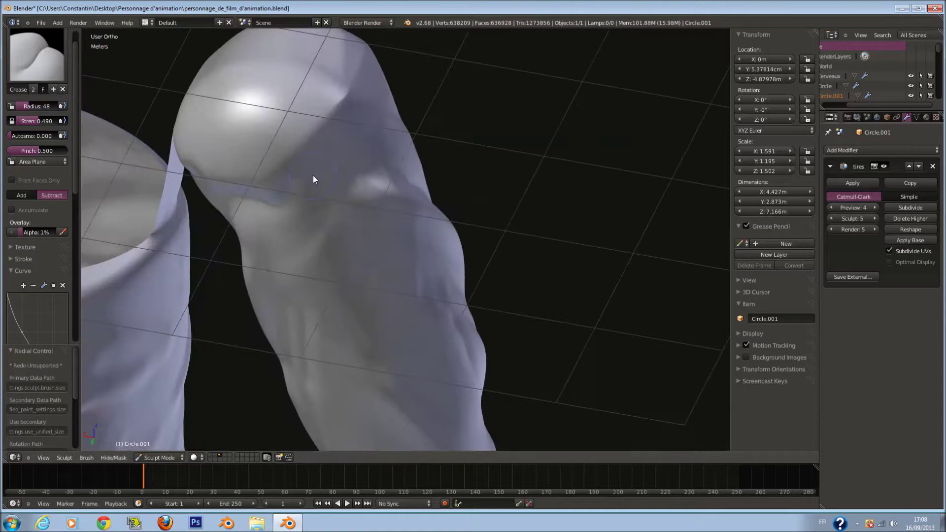
# - Carve a long crease down the rear outer side of the upper arm and set the Crease brush radius to 37
pyautogui.moveTo(384, 180); pyautogui.dragTo(326, 172, button='middle')
pyautogui.scroll(-2, 327, 172)
pyautogui.moveTo(366, 198)
pyautogui.mouseDown()
pyautogui.moveTo(432, 270)
pyautogui.moveTo(424, 352)
pyautogui.moveTo(406, 403)
pyautogui.mouseUp()
pyautogui.scroll(2, 421, 284)
pyautogui.press('f')
pyautogui.click(404, 279)
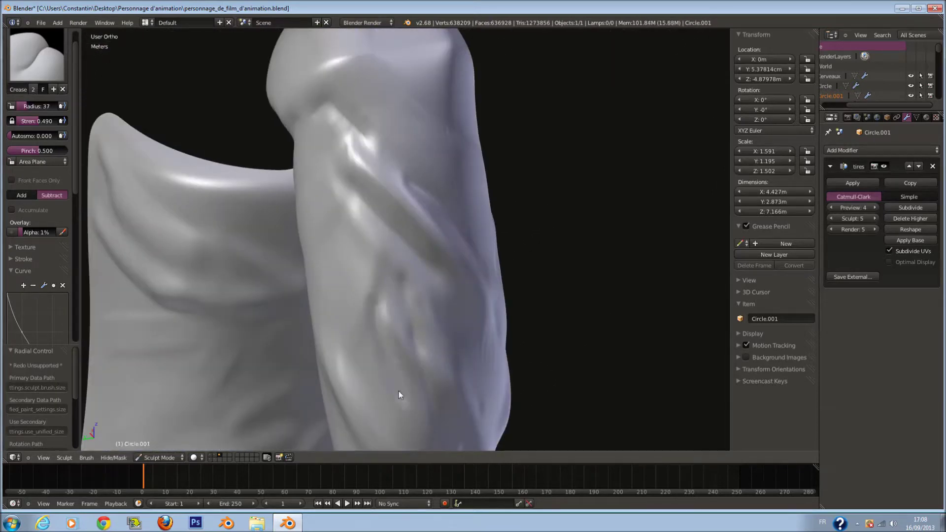
# - Resize the Crease brush and carve a diagonal crease across the front of the abdomen from the front view
pyautogui.press('KP_1')
pyautogui.keyDown('shift'); pyautogui.scroll(-9, 437, 346); pyautogui.keyUp('shift')
pyautogui.moveTo(437, 348)
pyautogui.keyDown('shift'); pyautogui.mouseDown(button='middle')
pyautogui.moveTo(395, 345)
pyautogui.moveTo(353, 311)
pyautogui.mouseUp(button='middle'); pyautogui.keyUp('shift')
pyautogui.scroll(1, 315, 318)
pyautogui.press('f')
pyautogui.click(276, 359)
pyautogui.moveTo(295, 367); pyautogui.dragTo(439, 318, button='middle')
pyautogui.scroll(6, 471, 308)
pyautogui.press('f')
pyautogui.click(427, 212)
pyautogui.moveTo(428, 212); pyautogui.dragTo(577, 338)
# - Set the Crease brush radius to 40 and carve diagonal creases along the remaining folds on the abdomen's front
pyautogui.scroll(-1, 577, 337)
pyautogui.press('f')
pyautogui.click(389, 297)
pyautogui.moveTo(412, 283)
pyautogui.mouseDown()
pyautogui.moveTo(454, 326)
pyautogui.moveTo(583, 367)
pyautogui.mouseUp()
pyautogui.moveTo(446, 160); pyautogui.dragTo(550, 216)
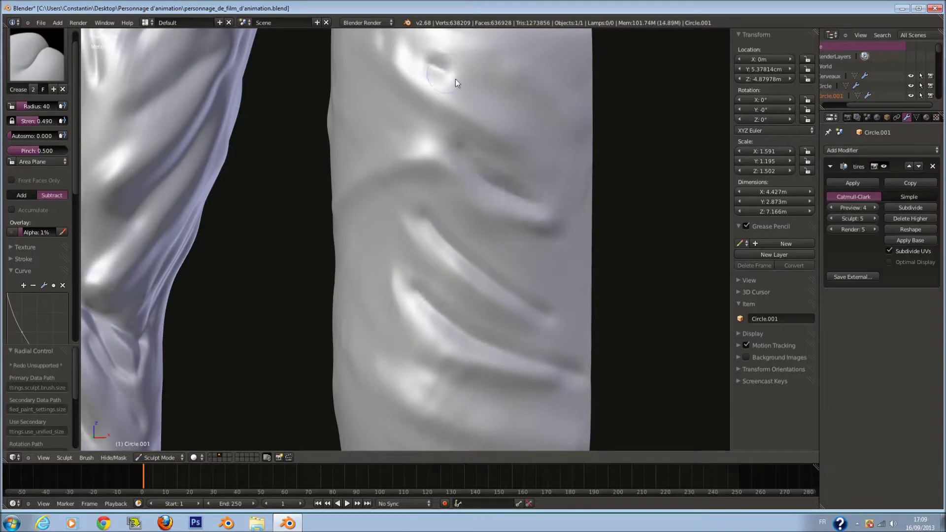
pyautogui.moveTo(455, 79); pyautogui.dragTo(567, 128)
# - Carve creases along the curved fold on the side of the abdomen
pyautogui.moveTo(471, 158); pyautogui.dragTo(493, 132, button='middle')
pyautogui.moveTo(492, 132); pyautogui.dragTo(445, 157)
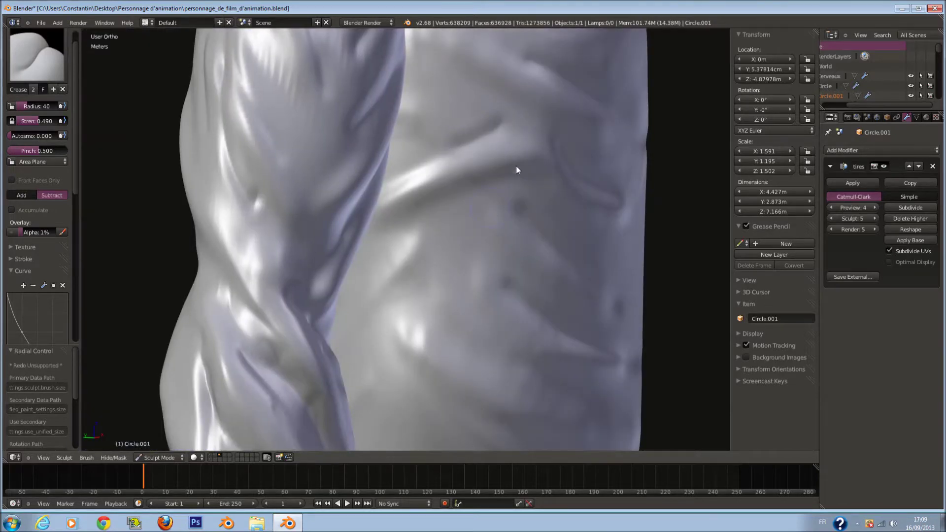
pyautogui.moveTo(432, 217)
pyautogui.mouseDown(button='middle')
pyautogui.moveTo(513, 169)
pyautogui.moveTo(437, 141)
pyautogui.moveTo(438, 126)
pyautogui.mouseUp(button='middle')
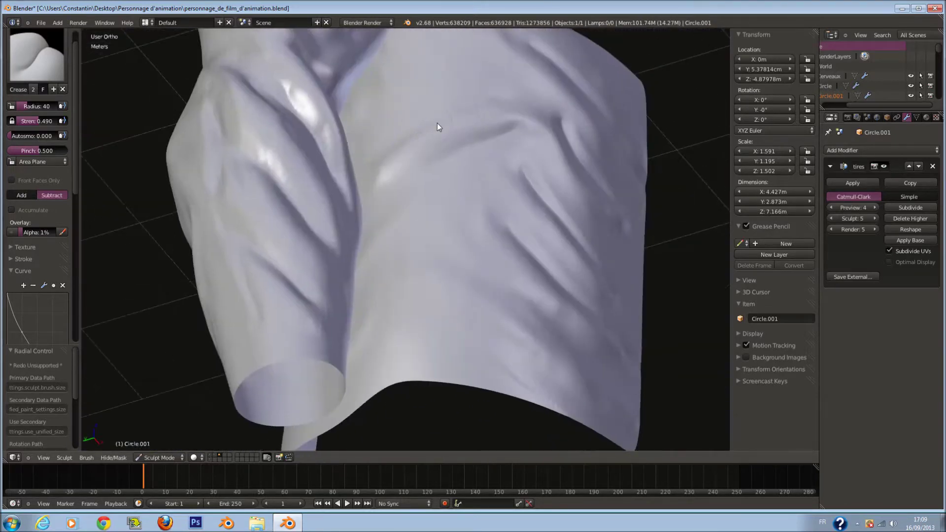
pyautogui.moveTo(371, 158); pyautogui.dragTo(476, 138)
# - Carve long diagonal creases across the back of the abdomen, running from the side towards the centre
pyautogui.moveTo(403, 287)
pyautogui.mouseDown(button='middle')
pyautogui.moveTo(598, 355)
pyautogui.moveTo(534, 321)
pyautogui.mouseUp(button='middle')
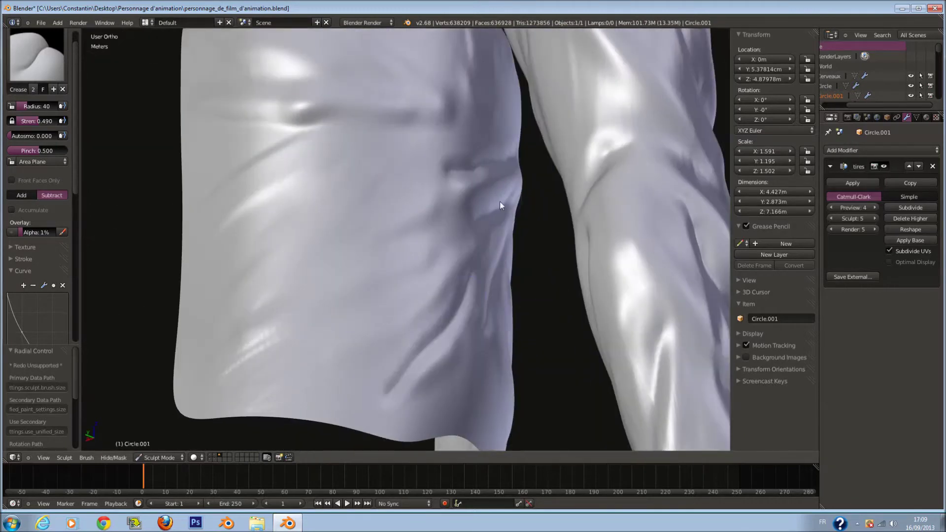
pyautogui.moveTo(500, 202); pyautogui.dragTo(367, 294)
pyautogui.moveTo(390, 212); pyautogui.dragTo(215, 294)
pyautogui.moveTo(359, 129); pyautogui.dragTo(291, 172)
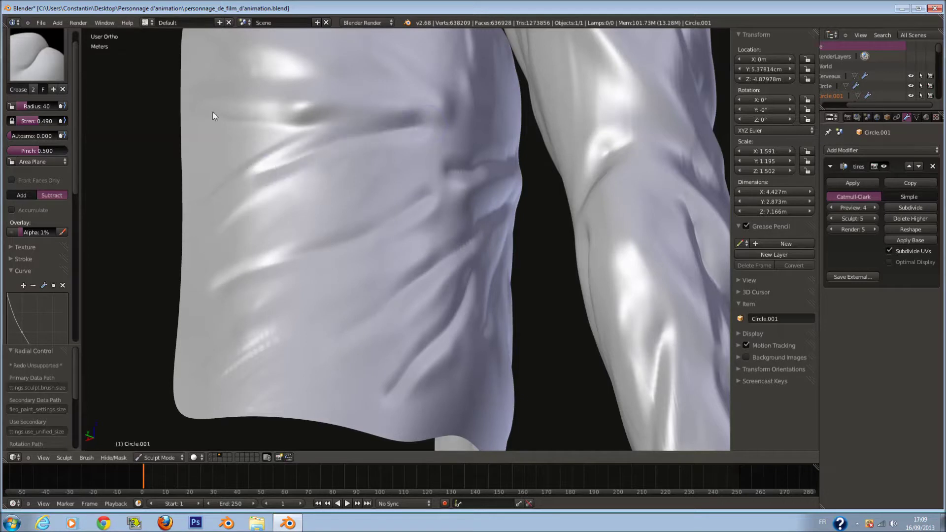
pyautogui.moveTo(364, 93); pyautogui.dragTo(355, 83, button='middle')
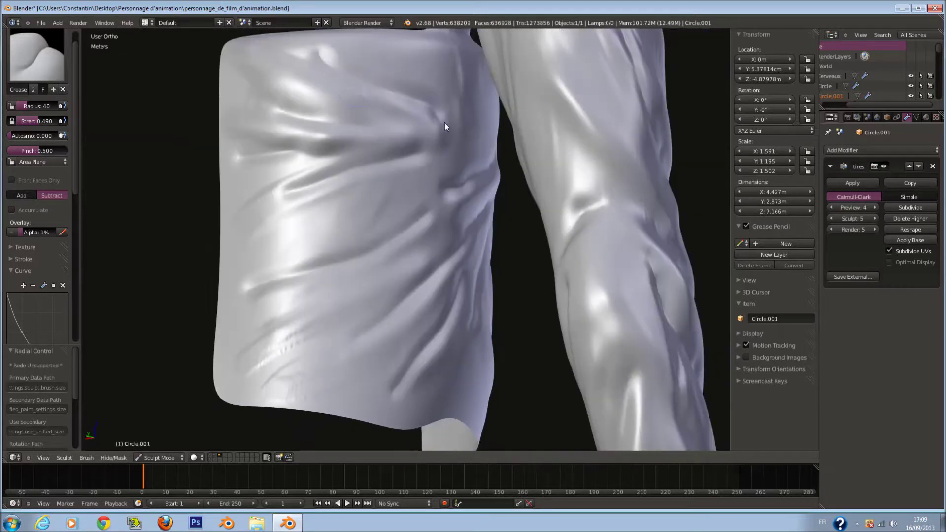
# - Switch to the Smooth brush, set its radius to 187 and soften the creases over the whole garment
pyautogui.click(35, 56)
pyautogui.click(65, 190)
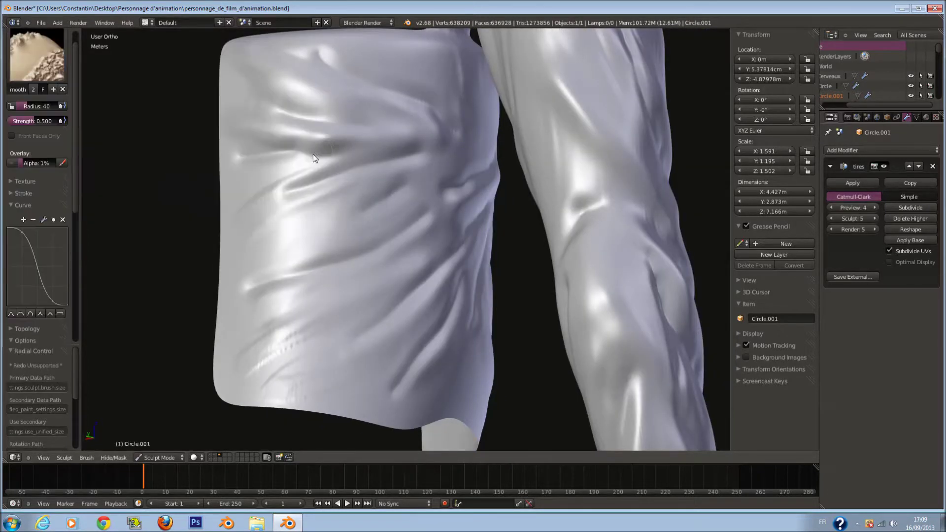
pyautogui.scroll(-3, 313, 154)
pyautogui.press('f')
pyautogui.click(439, 194)
pyautogui.scroll(-3, 405, 192)
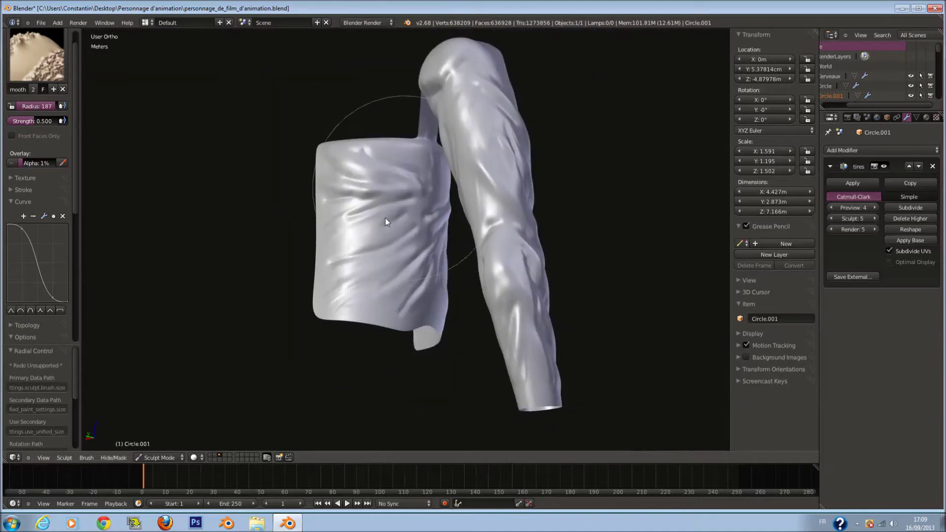
pyautogui.moveTo(538, 356)
pyautogui.mouseDown(button='middle')
pyautogui.moveTo(448, 153)
pyautogui.moveTo(332, 169)
pyautogui.mouseUp(button='middle')
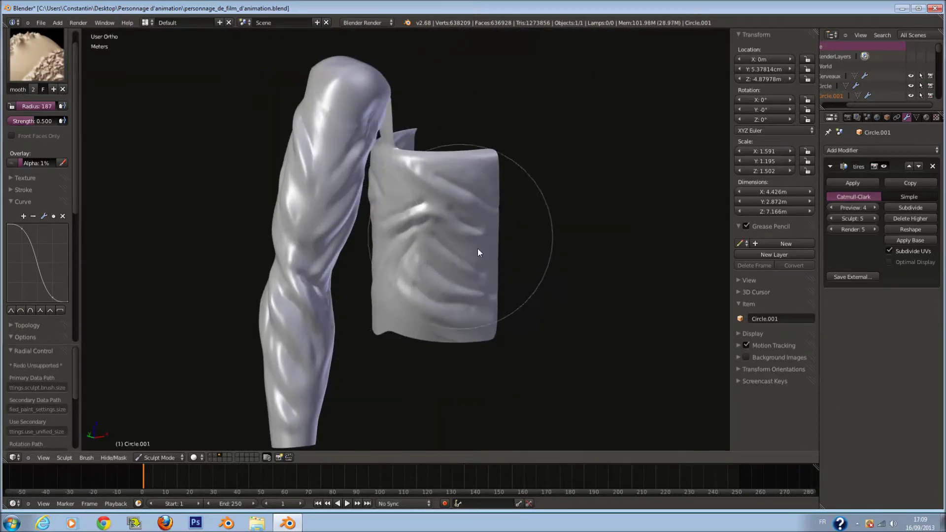
pyautogui.moveTo(493, 258); pyautogui.dragTo(437, 228, button='middle')
# - Return to Object Mode, view the garment from the front and save over personnage_de_film_d'animation.blend
pyautogui.click(158, 457)
pyautogui.press('Return')
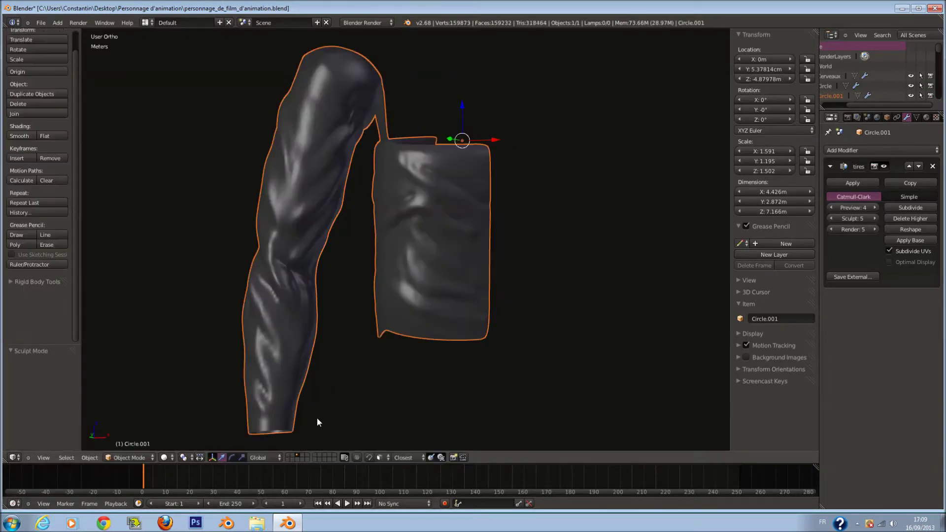
pyautogui.press('KP_1')
pyautogui.hotkey('ctrl', 's')
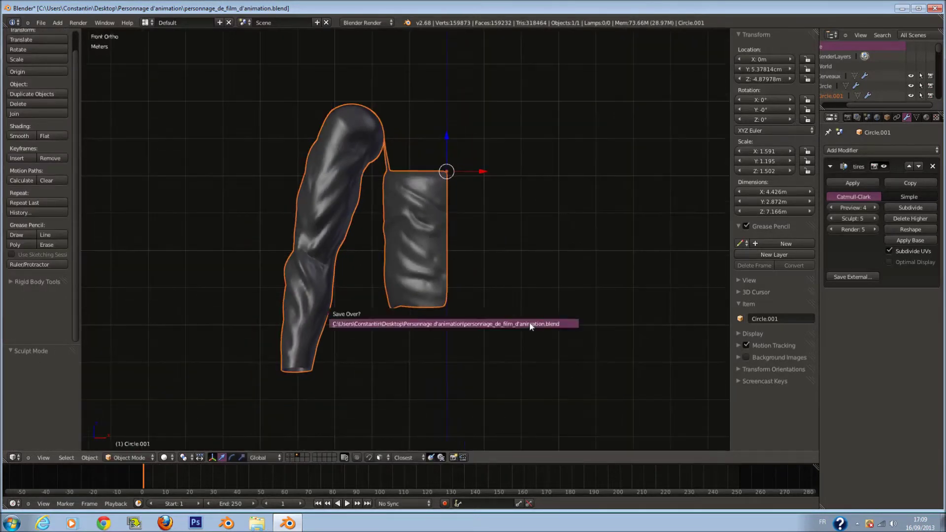
pyautogui.click(531, 327)
pyautogui.scroll(1, 489, 288)
pyautogui.scroll(-1, 433, 296)
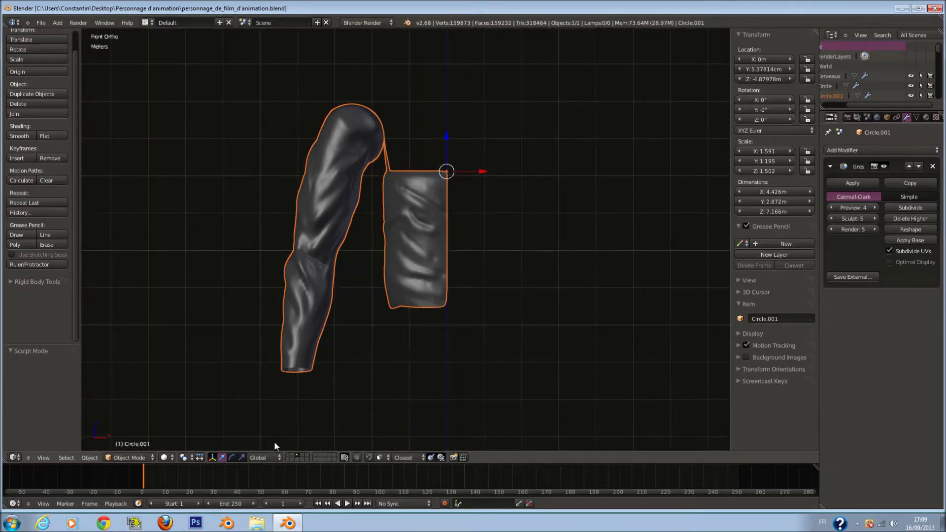
# - Show the armour and head layers with the garment to check the overall look, and return to the garment's layer alone
pyautogui.keyDown('shift'); pyautogui.click(290, 459); pyautogui.keyUp('shift')
pyautogui.keyDown('shift'); pyautogui.click(290, 459); pyautogui.keyUp('shift')
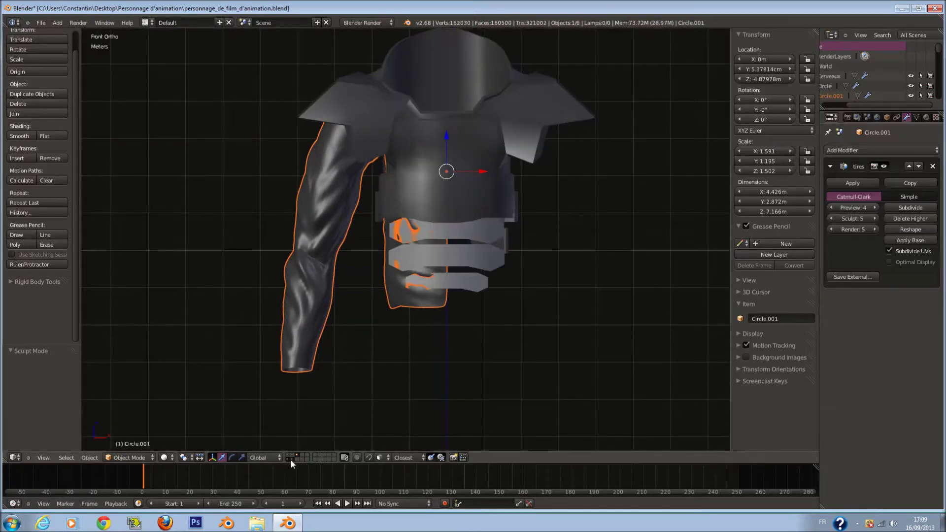
pyautogui.keyDown('shift'); pyautogui.click(288, 458); pyautogui.keyUp('shift')
pyautogui.scroll(-3, 404, 335)
pyautogui.scroll(2, 412, 320)
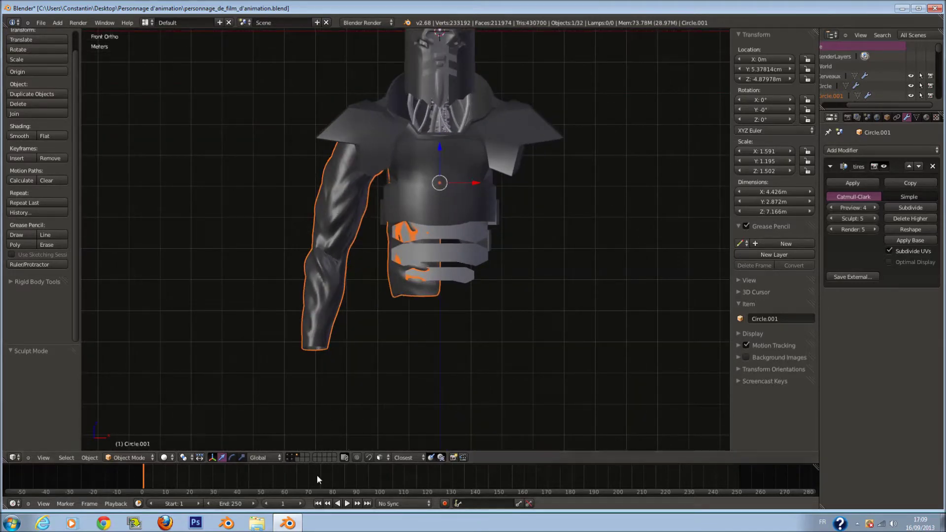
pyautogui.click(292, 457)
pyautogui.click(296, 458)
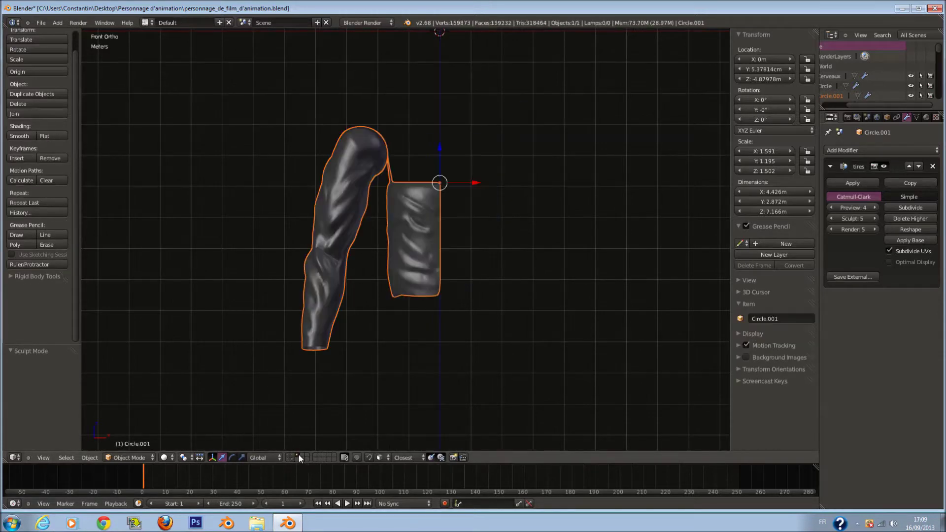
# - Return to Sculpt Mode, choose the Grab brush and set its radius to 200
pyautogui.click(129, 458)
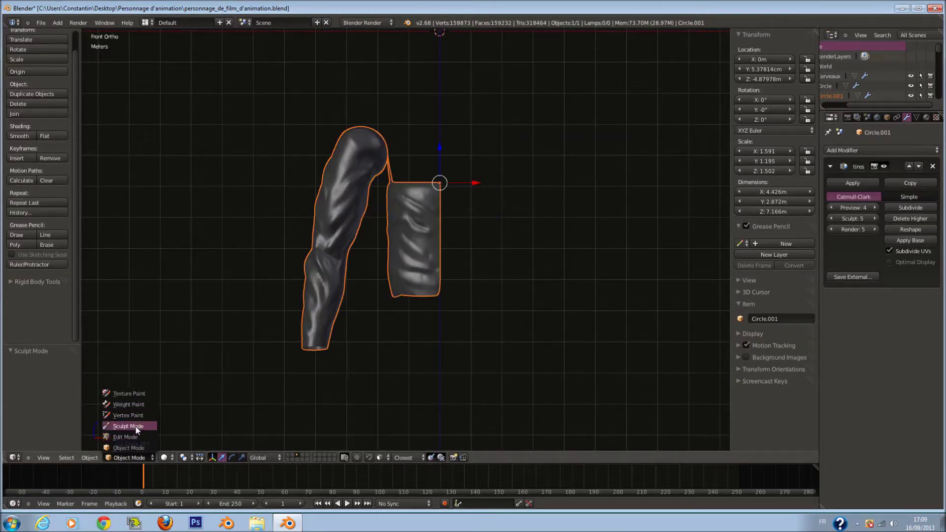
pyautogui.click(137, 431)
pyautogui.click(40, 64)
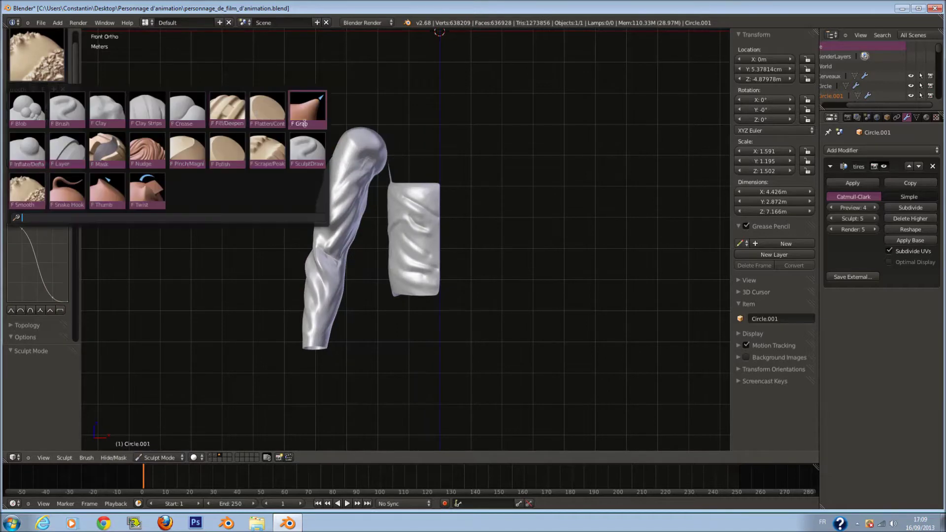
pyautogui.click(295, 123)
pyautogui.press('f')
pyautogui.click(367, 259)
pyautogui.scroll(3, 363, 260)
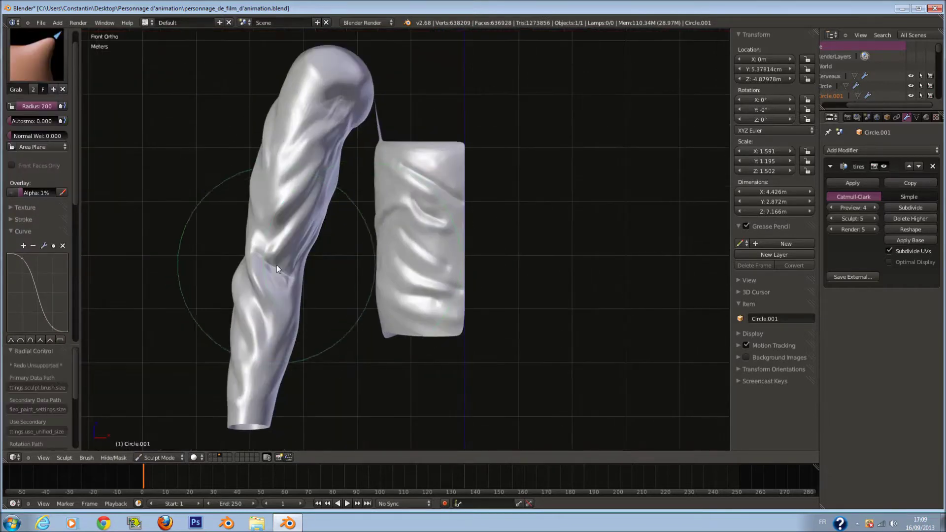
# - Reshape the sleeve around the elbow with the Grab brush from the back and outer side
pyautogui.moveTo(265, 255)
pyautogui.mouseDown(button='middle')
pyautogui.moveTo(497, 274)
pyautogui.moveTo(551, 261)
pyautogui.mouseUp(button='middle')
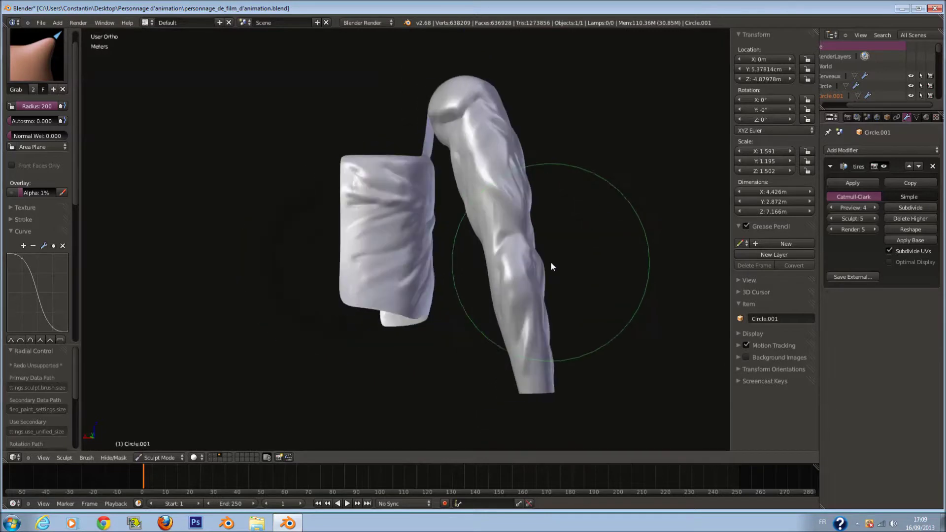
pyautogui.moveTo(520, 282)
pyautogui.mouseDown()
pyautogui.moveTo(503, 227)
pyautogui.moveTo(511, 263)
pyautogui.mouseUp()
pyautogui.moveTo(503, 226); pyautogui.dragTo(498, 213)
pyautogui.moveTo(498, 213)
pyautogui.mouseDown(button='middle')
pyautogui.moveTo(487, 235)
pyautogui.moveTo(412, 249)
pyautogui.mouseUp(button='middle')
pyautogui.moveTo(355, 230); pyautogui.dragTo(357, 228)
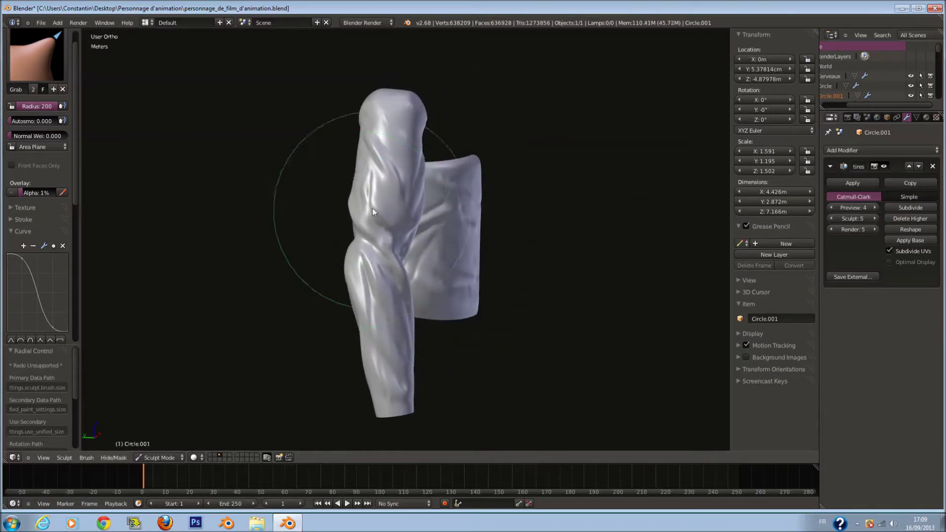
pyautogui.moveTo(357, 168); pyautogui.dragTo(368, 193, button='middle')
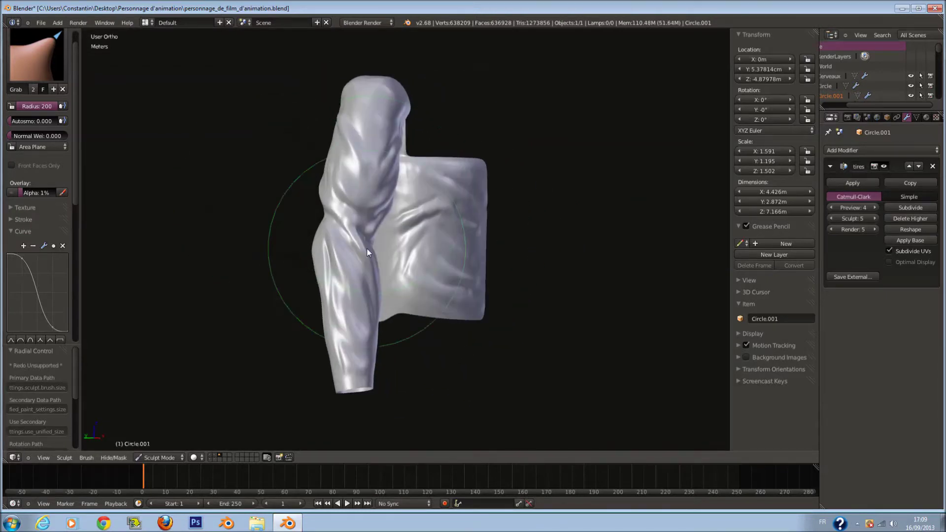
# - Adjust the elbow bend slightly with the Grab brush from the front view
pyautogui.press('KP_1')
pyautogui.press('f')
pyautogui.click(347, 246)
pyautogui.moveTo(315, 236); pyautogui.dragTo(315, 232)
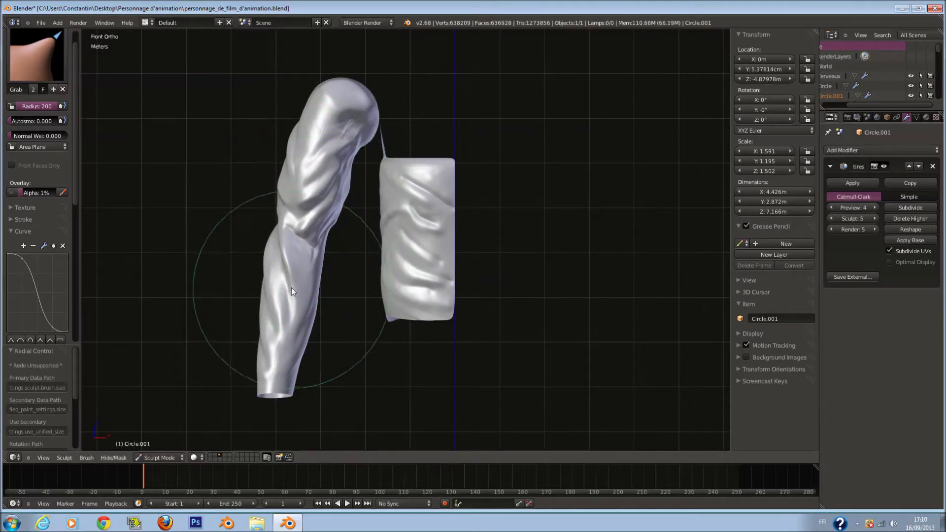
# - Refine the elbow and the inner side of the upper sleeve slightly with the Grab brush
pyautogui.moveTo(310, 251); pyautogui.dragTo(311, 251)
pyautogui.moveTo(343, 173); pyautogui.dragTo(345, 172)
pyautogui.moveTo(329, 159); pyautogui.dragTo(506, 259, button='middle')
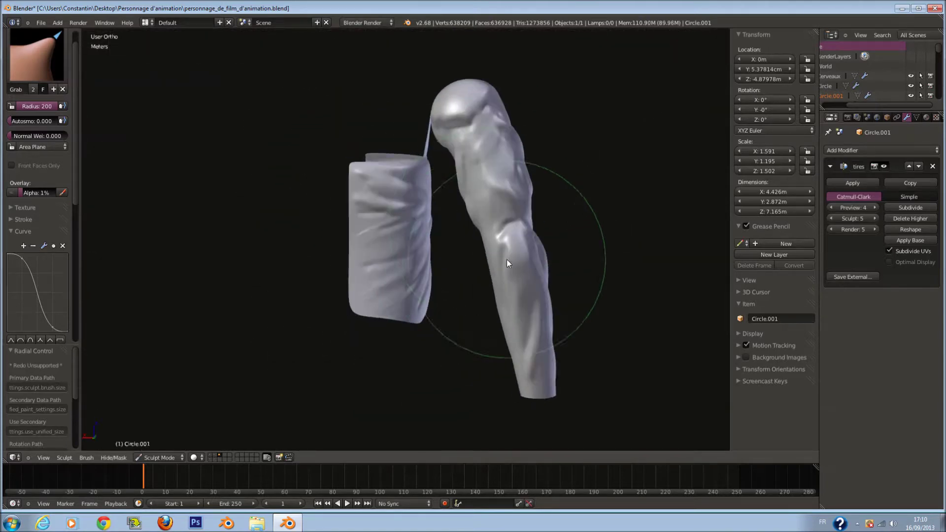
pyautogui.press('KP_1')
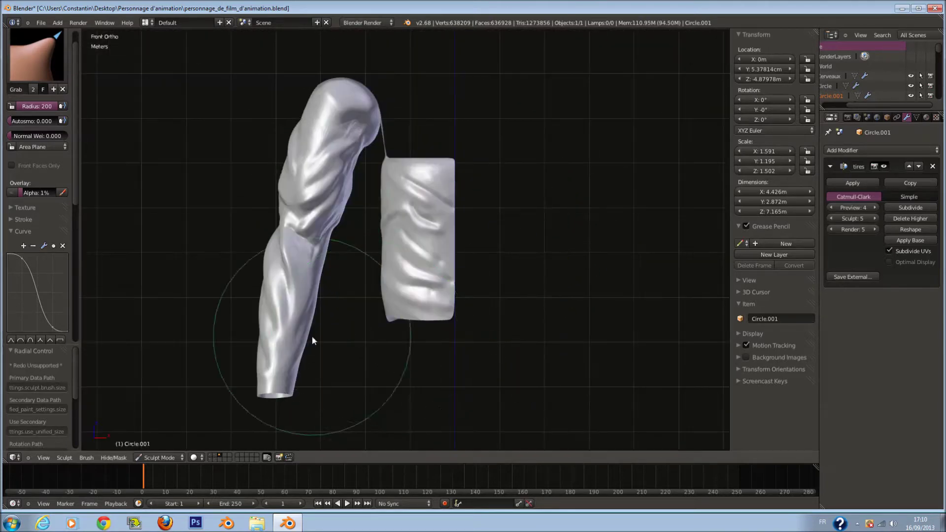
# - Return to Object Mode, show the armour and head layers with the garment, and isolate the garment's layer again
pyautogui.click(168, 458)
pyautogui.click(163, 451)
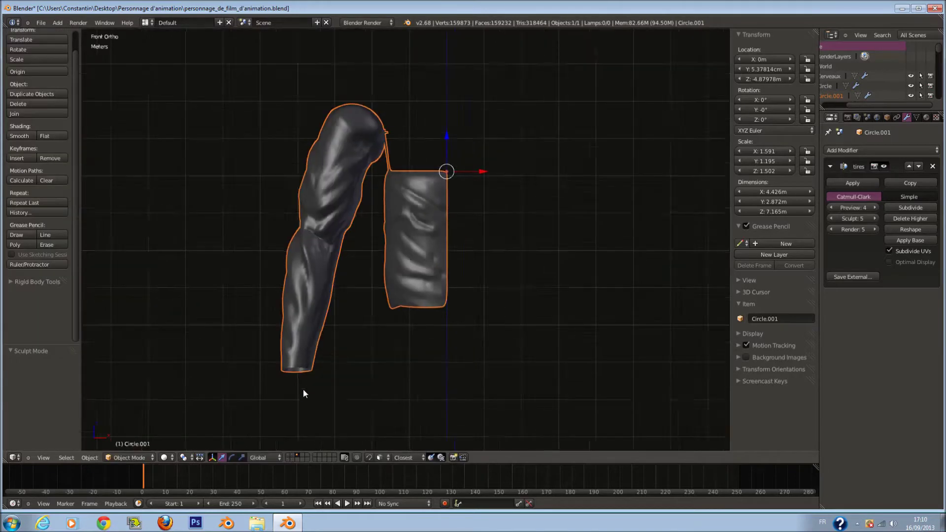
pyautogui.keyDown('shift'); pyautogui.click(293, 455); pyautogui.keyUp('shift')
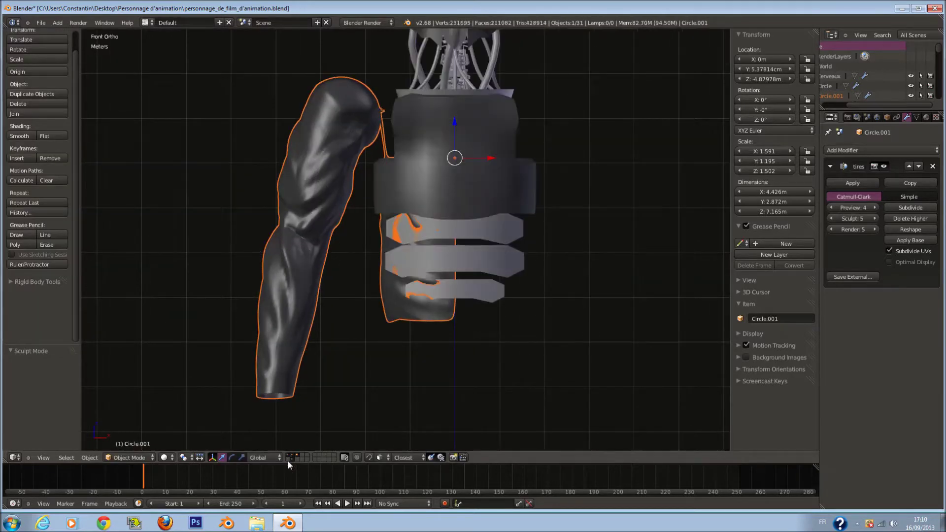
pyautogui.keyDown('shift'); pyautogui.scroll(-1, 479, 353); pyautogui.keyUp('shift')
pyautogui.scroll(-2, 479, 353)
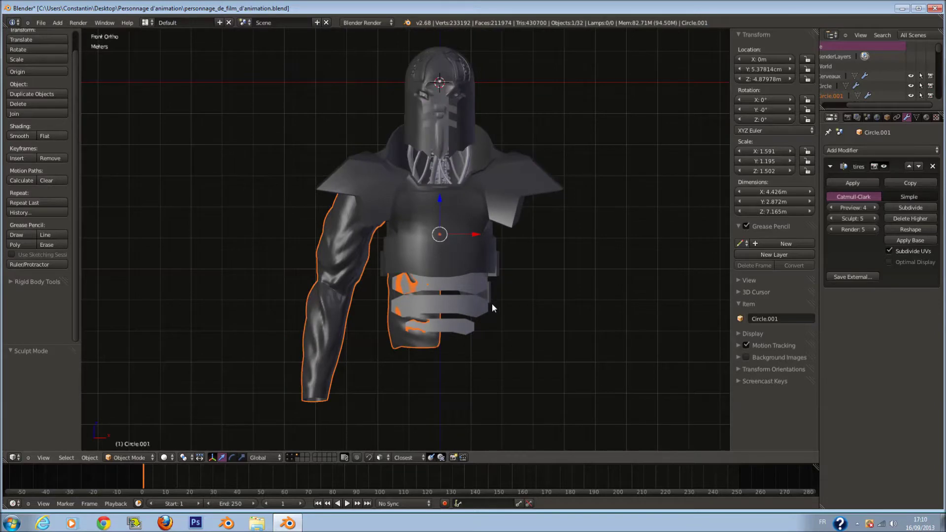
pyautogui.moveTo(355, 303)
pyautogui.mouseDown(button='middle')
pyautogui.moveTo(561, 303)
pyautogui.moveTo(350, 302)
pyautogui.mouseUp(button='middle')
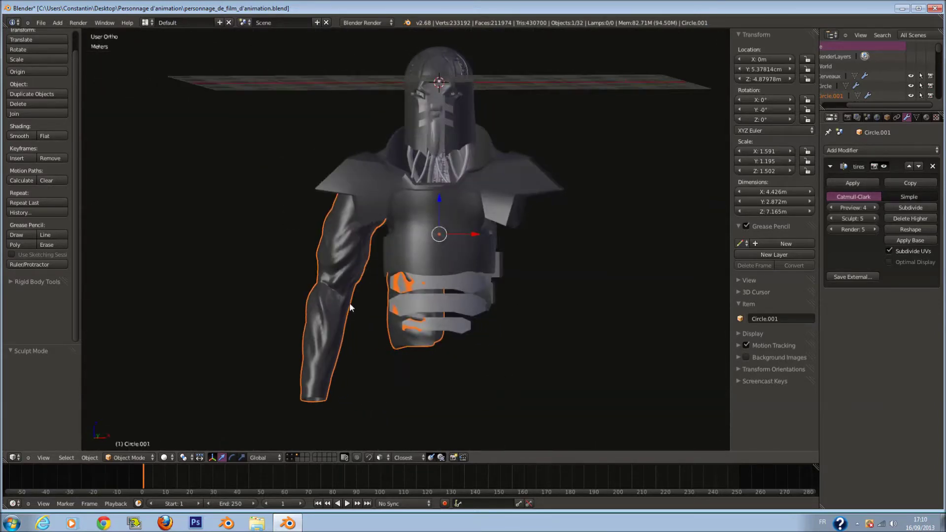
pyautogui.click(296, 454)
pyautogui.press('KP_1')
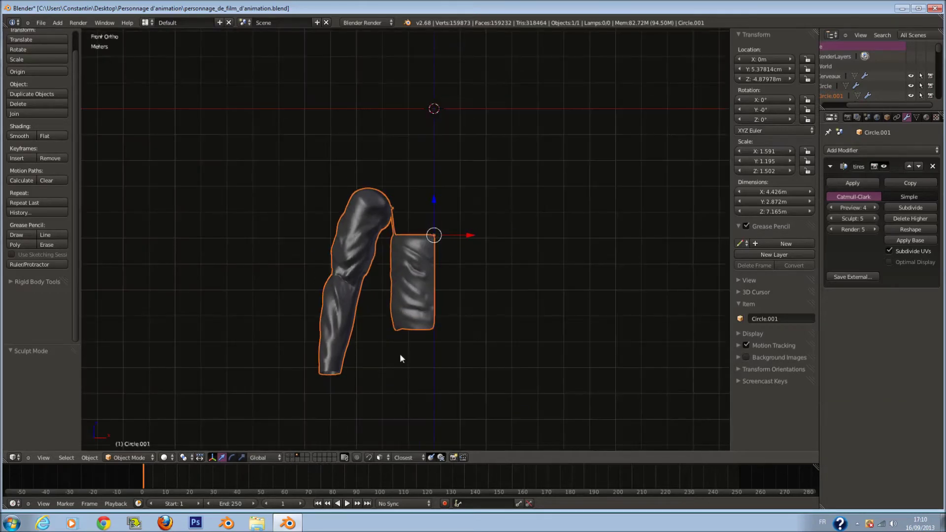
# - Examine the shoulder and the strip joining the sleeve to the abdomen from several angles
pyautogui.scroll(3, 551, 184)
pyautogui.moveTo(551, 184); pyautogui.dragTo(466, 226, button='middle')
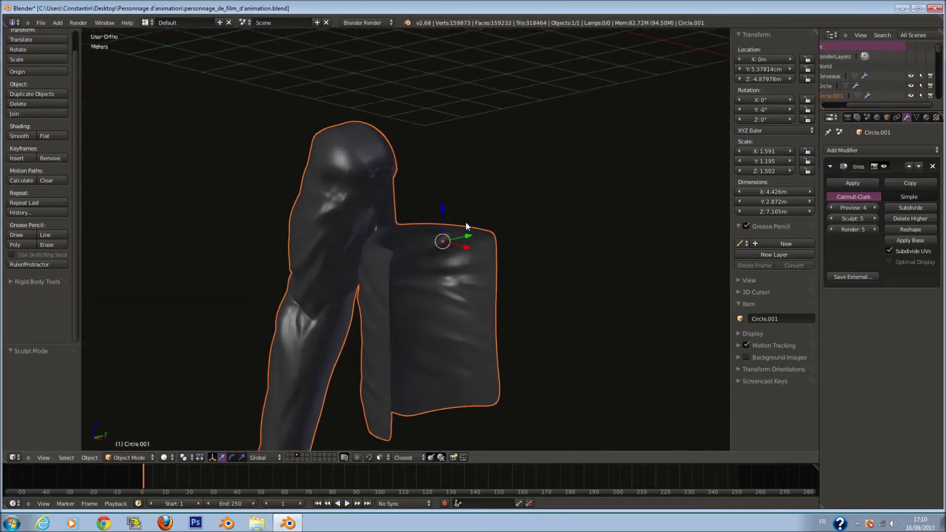
pyautogui.scroll(5, 442, 214)
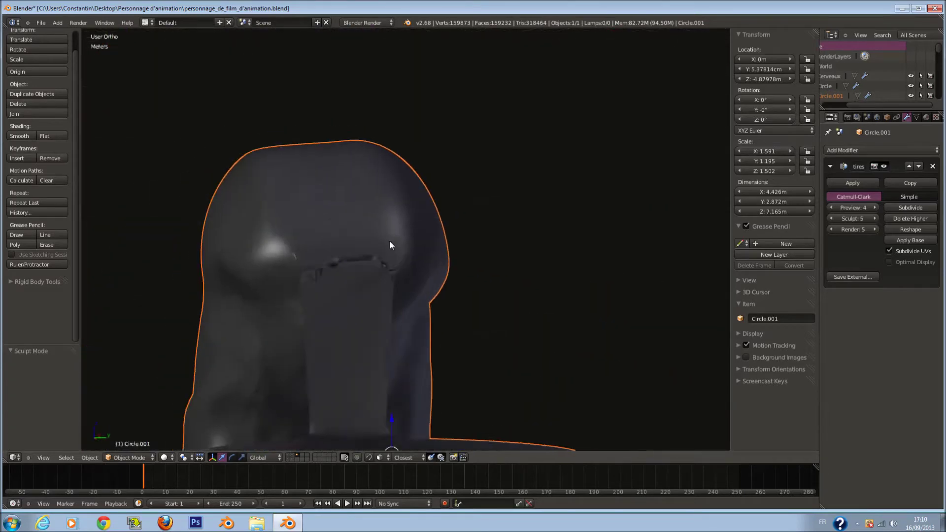
pyautogui.scroll(2, 390, 245)
pyautogui.moveTo(388, 263); pyautogui.dragTo(400, 358, button='middle')
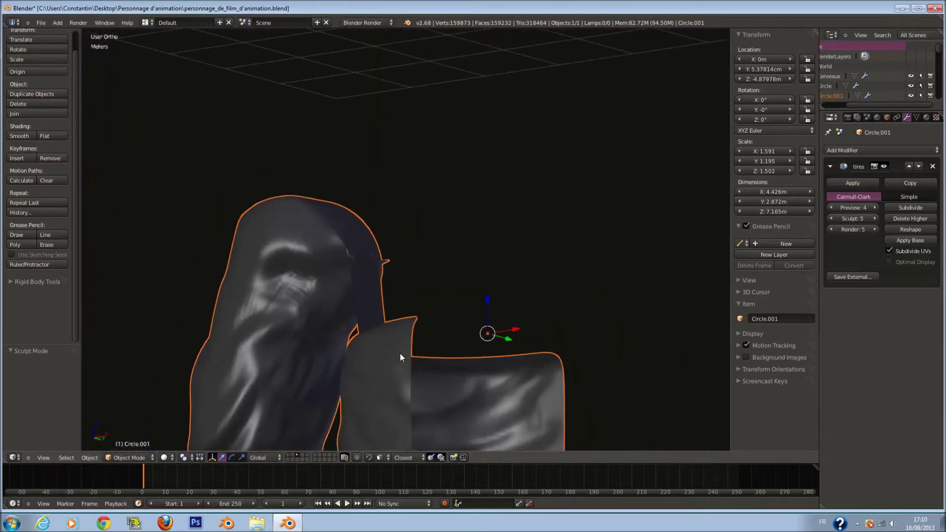
pyautogui.press('KP_1')
pyautogui.scroll(-5, 482, 354)
pyautogui.press('a')
pyautogui.scroll(3, 453, 366)
pyautogui.hotkey('shift', 'a')
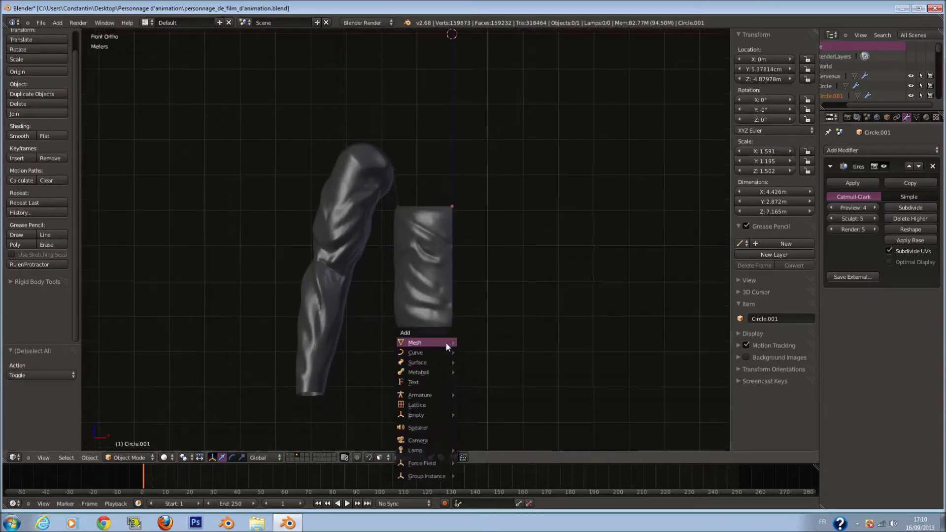
pyautogui.moveTo(446, 343)
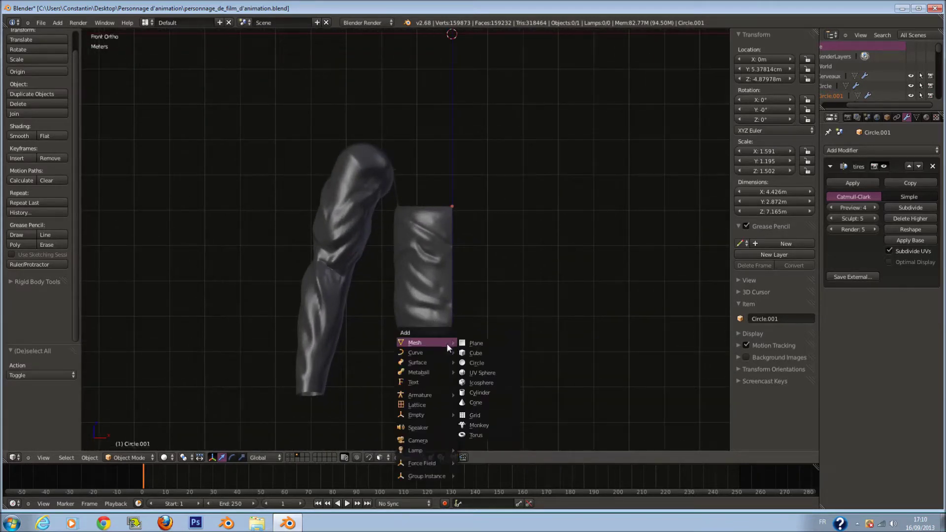
pyautogui.click(487, 353)
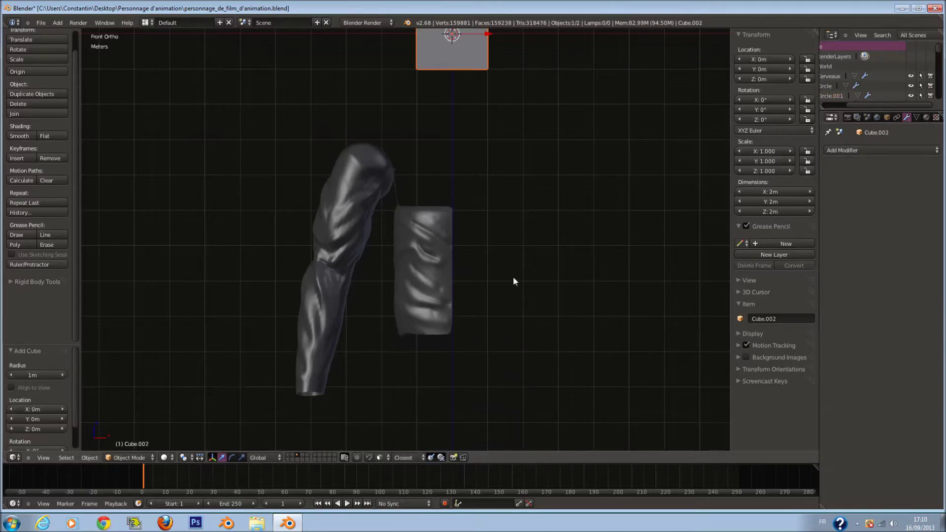
pyautogui.keyDown('shift'); pyautogui.scroll(3, 513, 282); pyautogui.keyUp('shift')
pyautogui.moveTo(497, 270); pyautogui.dragTo(436, 283, button='middle')
pyautogui.press('x')
pyautogui.click(435, 284)
pyautogui.press('KP_1')
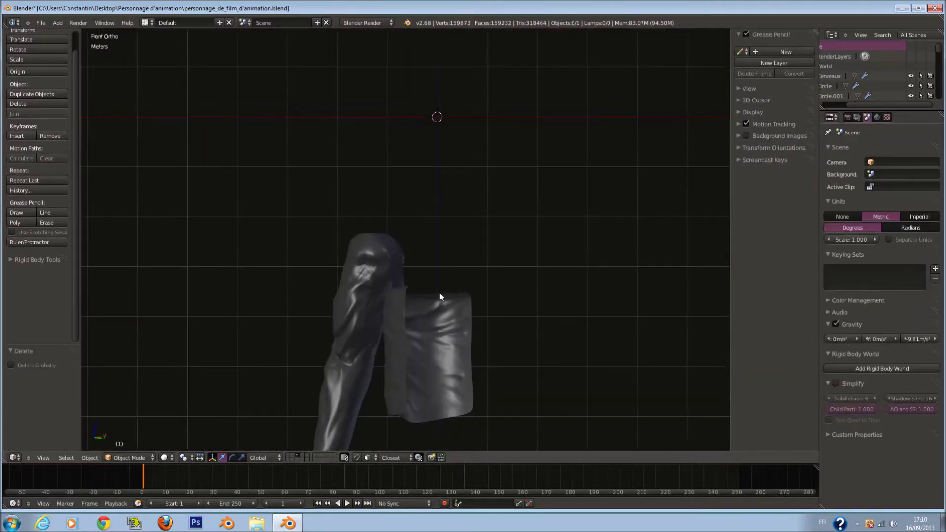
pyautogui.press('Home')
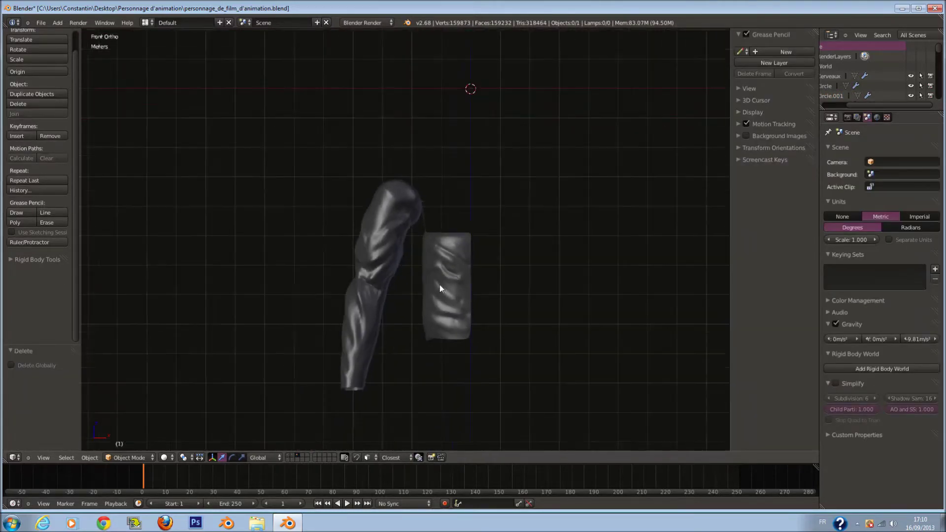
# - Add a mesh plane and rotate it 90° about the X axis
pyautogui.hotkey('shift', 'a')
pyautogui.click(493, 242)
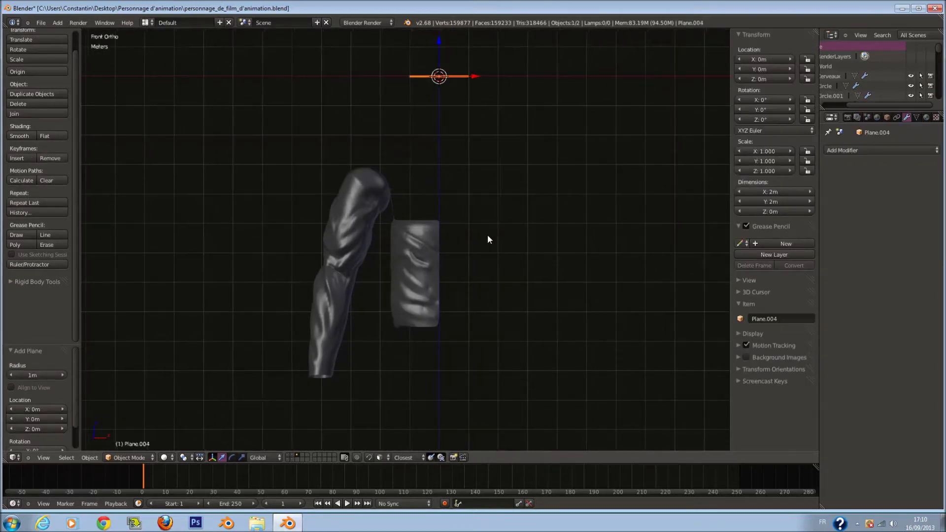
pyautogui.press('r')
pyautogui.press('x')
pyautogui.press('9')
pyautogui.press('0')
pyautogui.press('Return')
# - Scale the plane by about 0.685 and move it over the lower part of the half-abdomen
pyautogui.scroll(2, 487, 237)
pyautogui.scroll(-1, 534, 141)
pyautogui.press('s')
pyautogui.click(508, 91)
pyautogui.press('g')
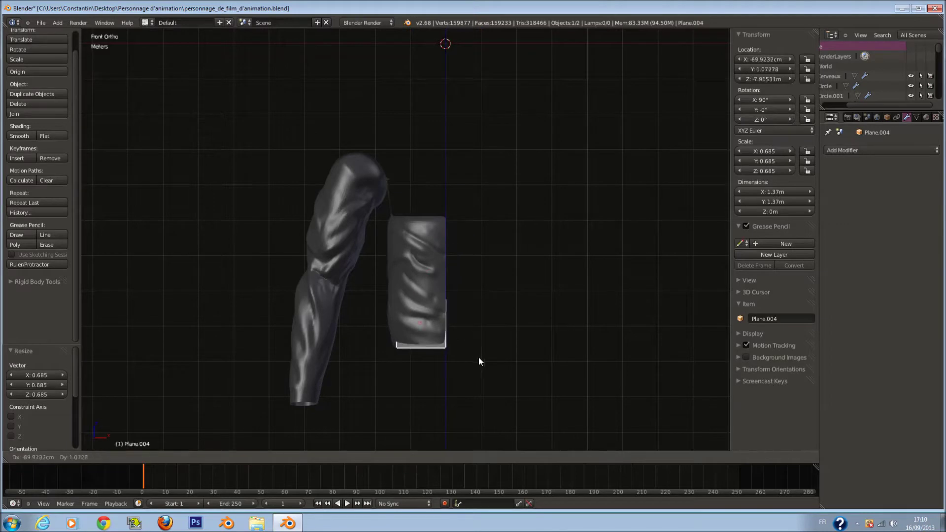
pyautogui.click(475, 351)
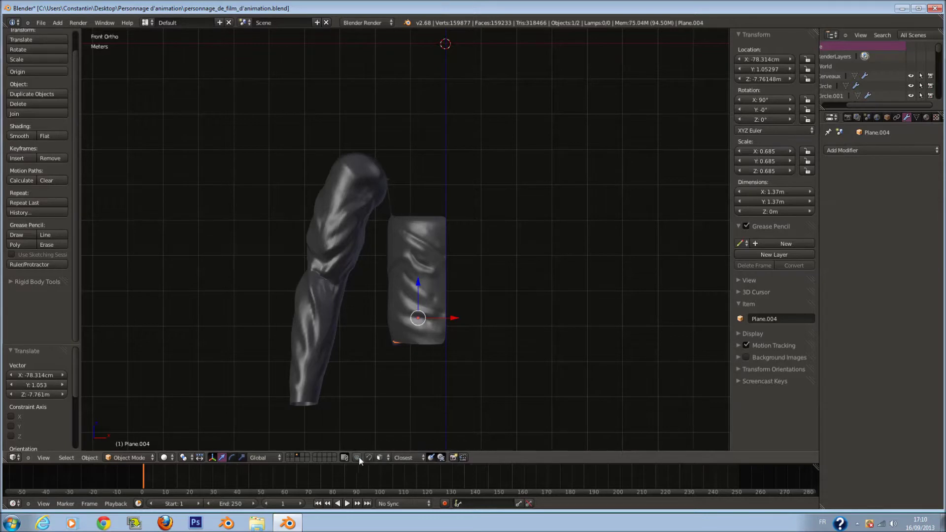
# - Turn on snapping, move the plane onto the front surface of the abdomen and scale it down to about 0.675
pyautogui.press('g')
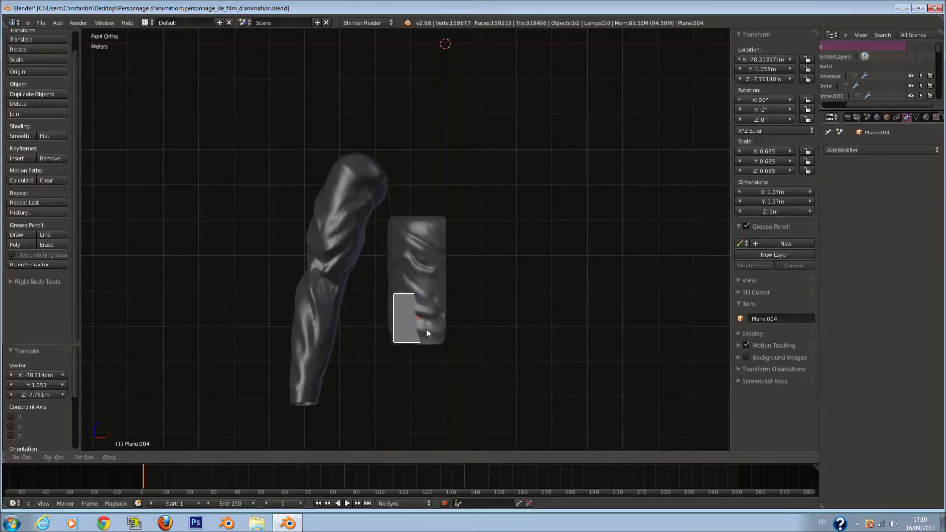
pyautogui.click(425, 331)
pyautogui.scroll(3, 425, 331)
pyautogui.press('s')
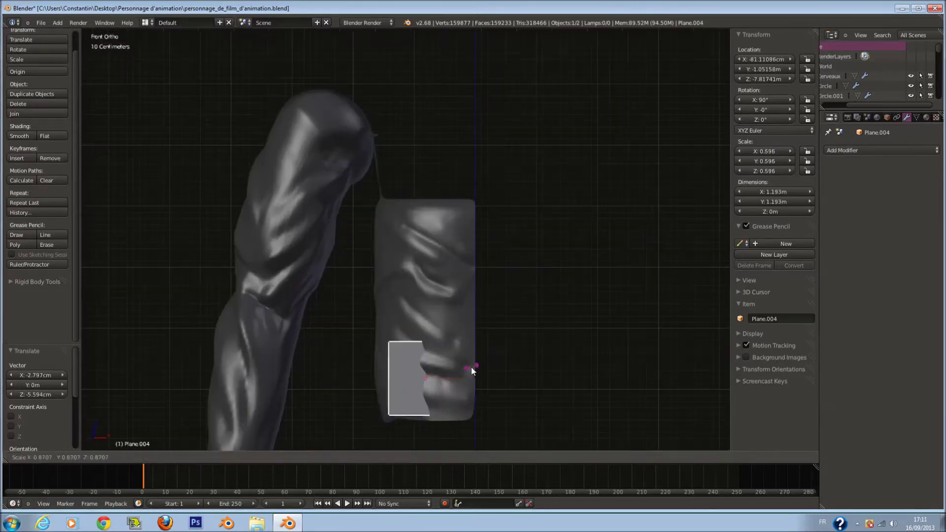
pyautogui.click(481, 372)
# - Add a Mirror modifier to the plane and snap the plane to the 3D cursor at the origin
pyautogui.click(879, 149)
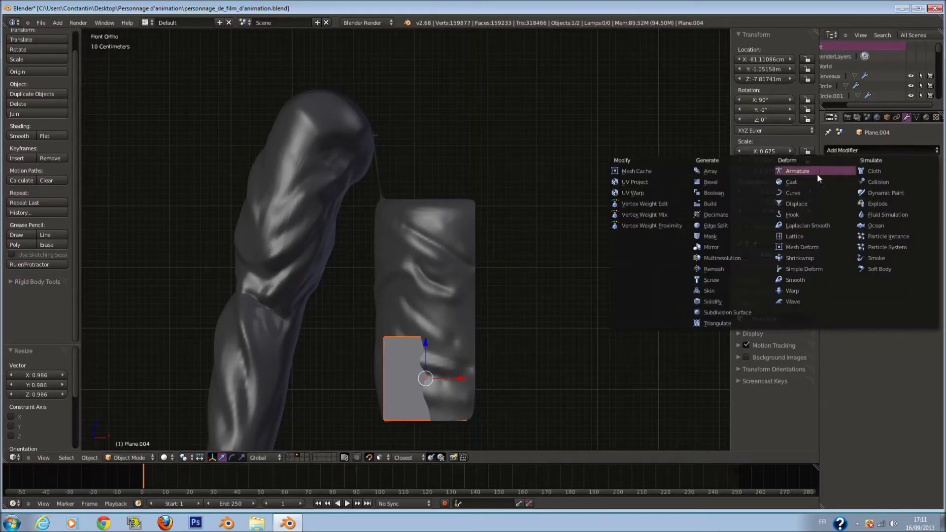
pyautogui.click(725, 247)
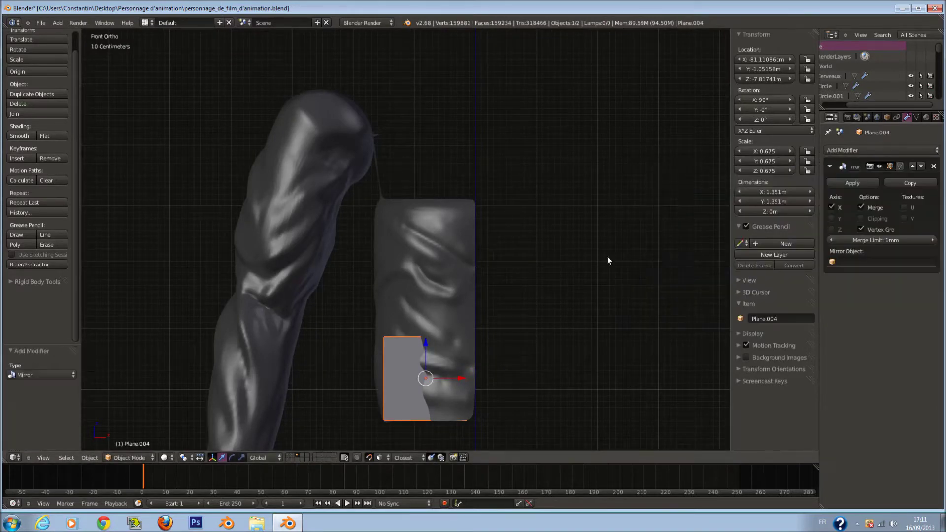
pyautogui.press('Tab')
pyautogui.scroll(-2, 468, 320)
pyautogui.press('Tab')
pyautogui.scroll(-2, 498, 303)
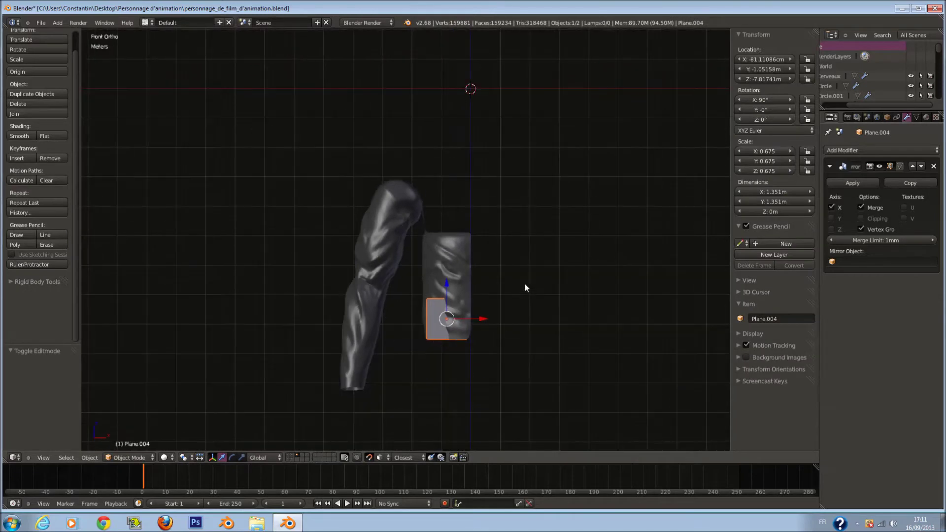
pyautogui.hotkey('shift', 's')
pyautogui.click(525, 294)
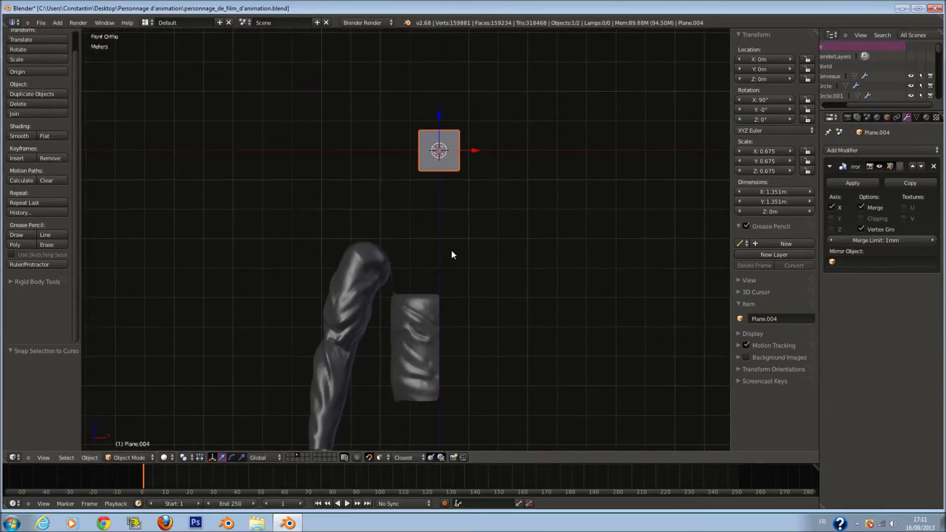
# - In Edit Mode, move the plane's face onto the lower front of the abdomen and enable the mirror's Clipping option
pyautogui.scroll(4, 345, 227)
pyautogui.scroll(-4, 404, 249)
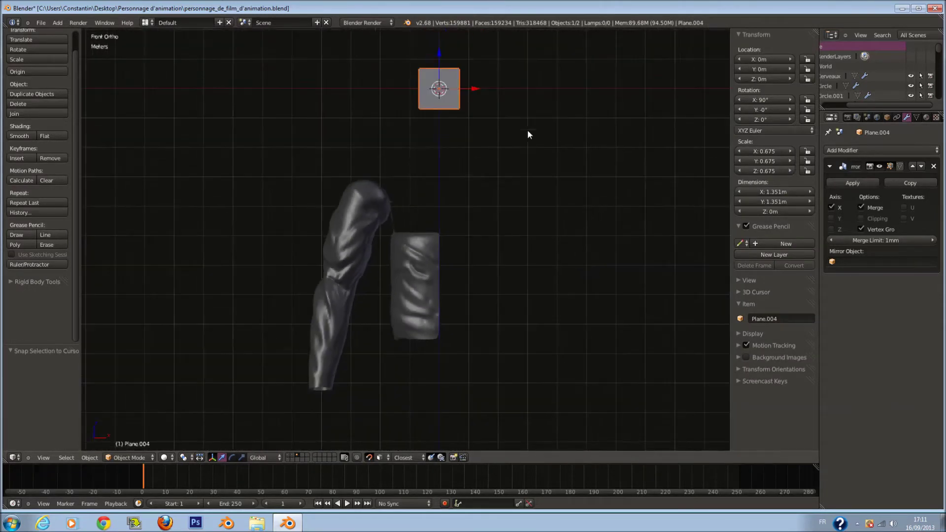
pyautogui.scroll(2, 539, 173)
pyautogui.scroll(-3, 542, 176)
pyautogui.scroll(1, 535, 192)
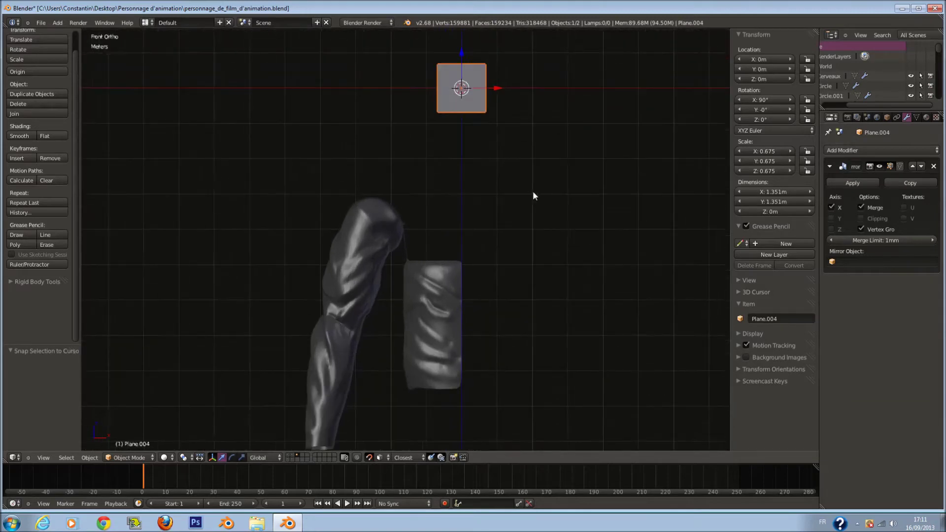
pyautogui.press('Tab')
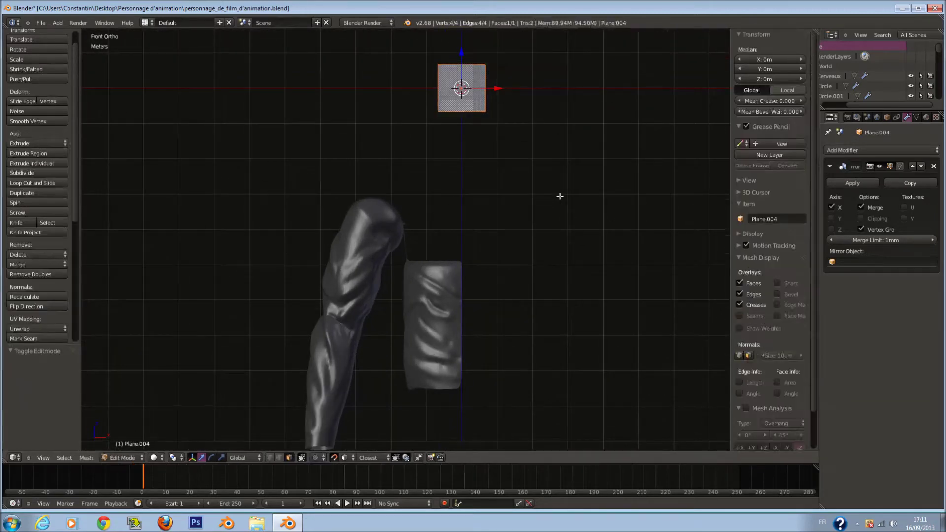
pyautogui.scroll(-1, 506, 126)
pyautogui.press('g')
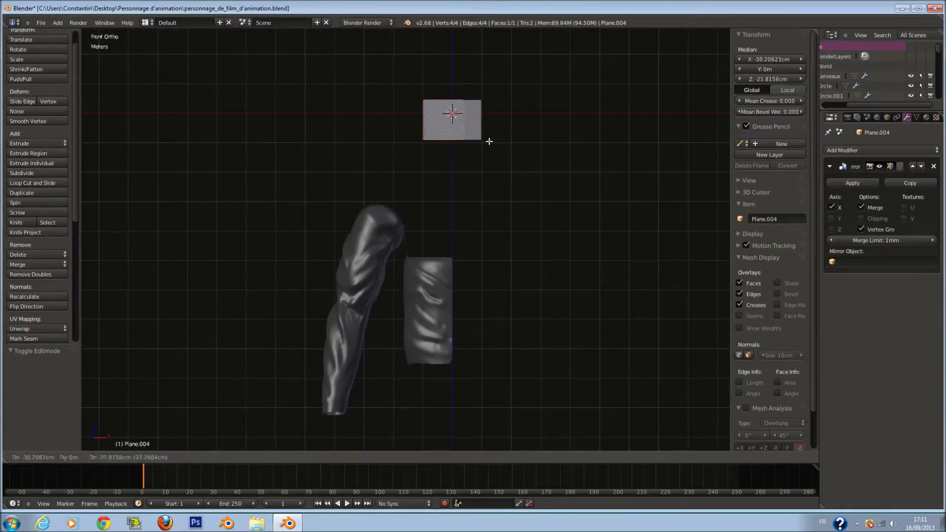
pyautogui.click(477, 363)
pyautogui.keyDown('shift'); pyautogui.scroll(-9, 447, 328); pyautogui.keyUp('shift')
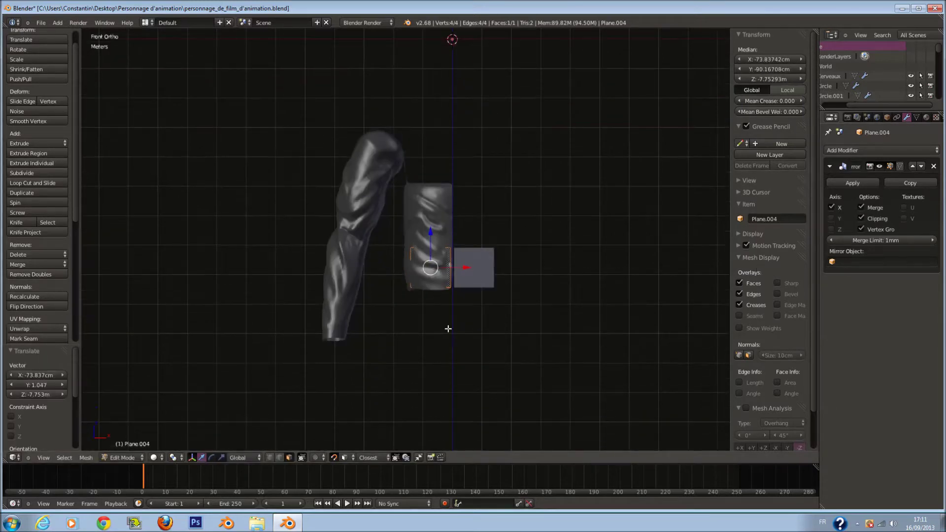
pyautogui.scroll(4, 413, 321)
pyautogui.press('g')
pyautogui.click(430, 307)
# - Cut the face with one centred vertical loop and snap all its vertices onto the abdomen's surface
pyautogui.keyDown('shift'); pyautogui.scroll(6, 447, 295); pyautogui.keyUp('shift')
pyautogui.scroll(1, 477, 262)
pyautogui.scroll(2, 477, 261)
pyautogui.hotkey('ctrl', 'r')
pyautogui.click(508, 261)
pyautogui.rightClick(507, 260)
pyautogui.press('a')
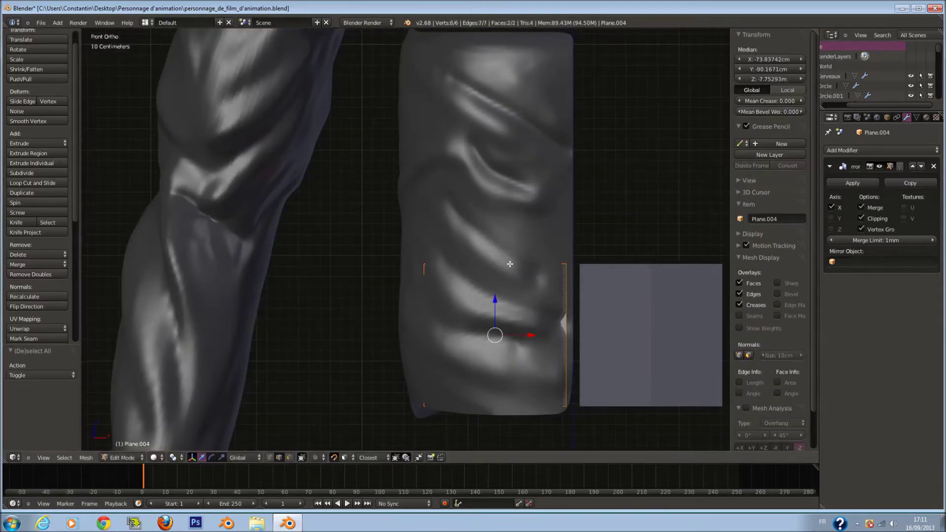
pyautogui.press('g')
pyautogui.click(509, 264)
pyautogui.keyDown('shift'); pyautogui.scroll(3, 511, 266); pyautogui.keyUp('shift')
# - Raise the top edge of the mesh to the upper edge of the abdomen
pyautogui.press('a')
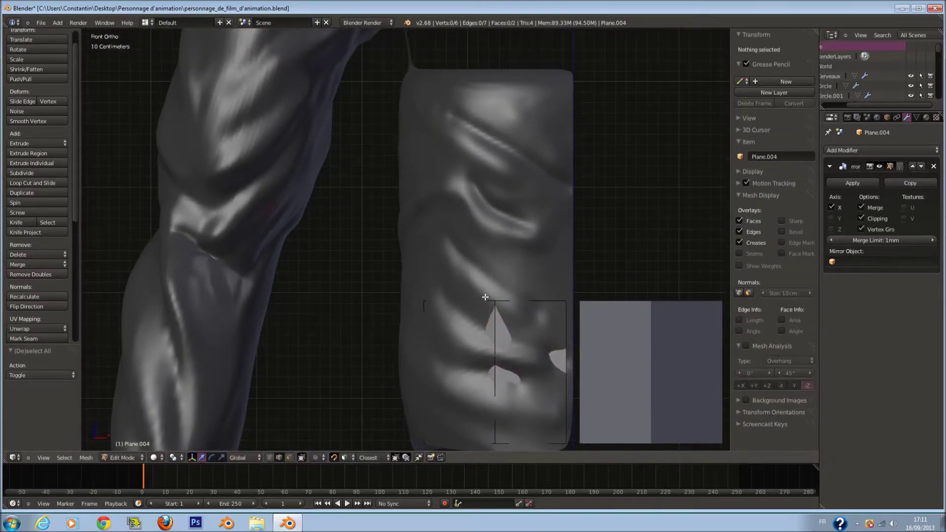
pyautogui.rightClick(485, 297)
pyautogui.moveTo(495, 280); pyautogui.dragTo(492, 84)
pyautogui.press('a')
pyautogui.press('a')
pyautogui.rightClick(509, 84)
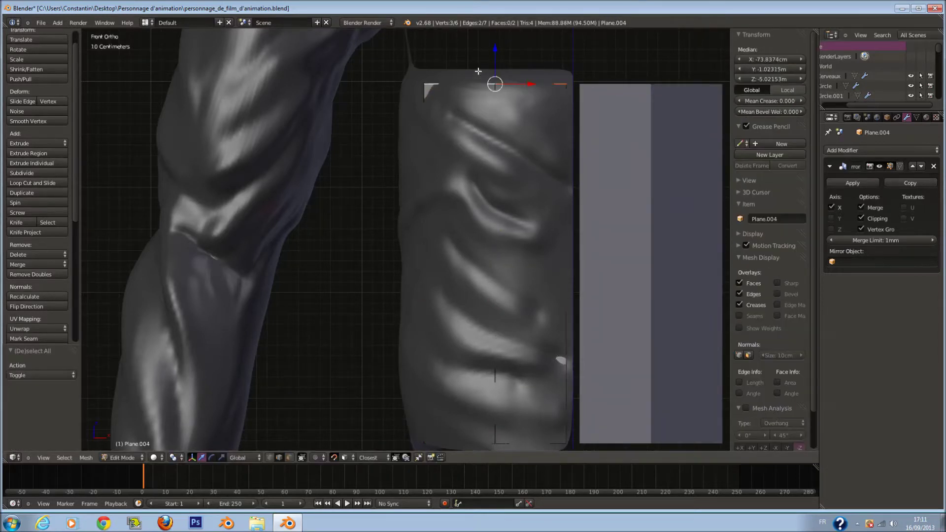
pyautogui.press('a')
# - Add four horizontal loop cuts across the mesh and snap all vertices onto the abdomen's surface
pyautogui.hotkey('ctrl', 'r')
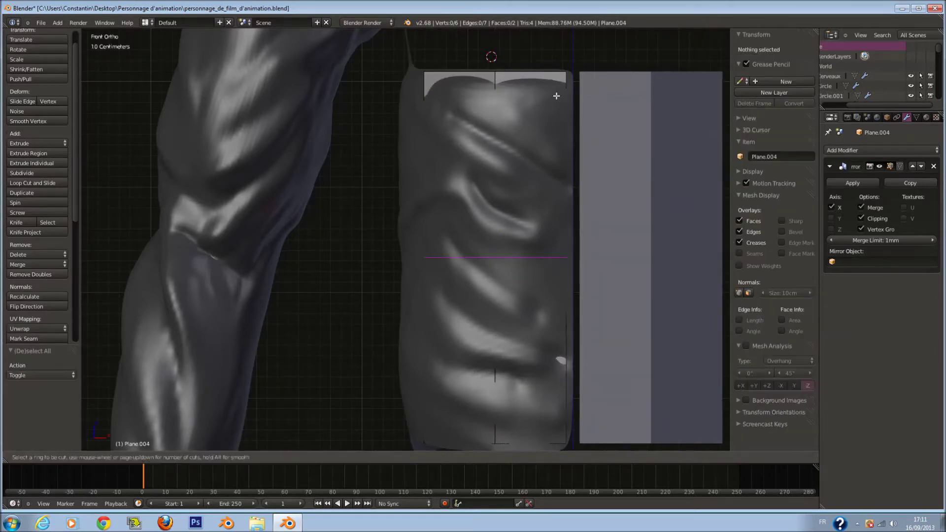
pyautogui.click(557, 96)
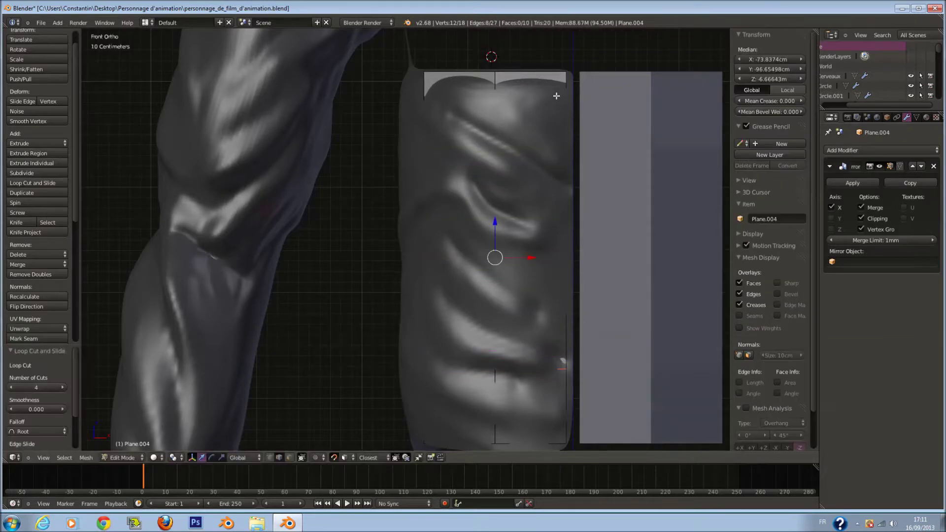
pyautogui.press('a')
pyautogui.press('g')
pyautogui.click(542, 176)
# - Extrude the mesh's outer vertical edge around the side of the abdomen and adjust its position on the sculpted surface
pyautogui.scroll(-1, 492, 195)
pyautogui.moveTo(493, 194); pyautogui.dragTo(538, 194, button='middle')
pyautogui.scroll(1, 514, 193)
pyautogui.rightClick(472, 112)
pyautogui.moveTo(476, 162)
pyautogui.mouseDown(button='middle')
pyautogui.moveTo(490, 175)
pyautogui.moveTo(490, 151)
pyautogui.mouseUp(button='middle')
pyautogui.keyDown('shift'); pyautogui.rightClick(484, 153); pyautogui.keyUp('shift')
pyautogui.moveTo(477, 271); pyautogui.dragTo(442, 236, button='middle')
pyautogui.press('e')
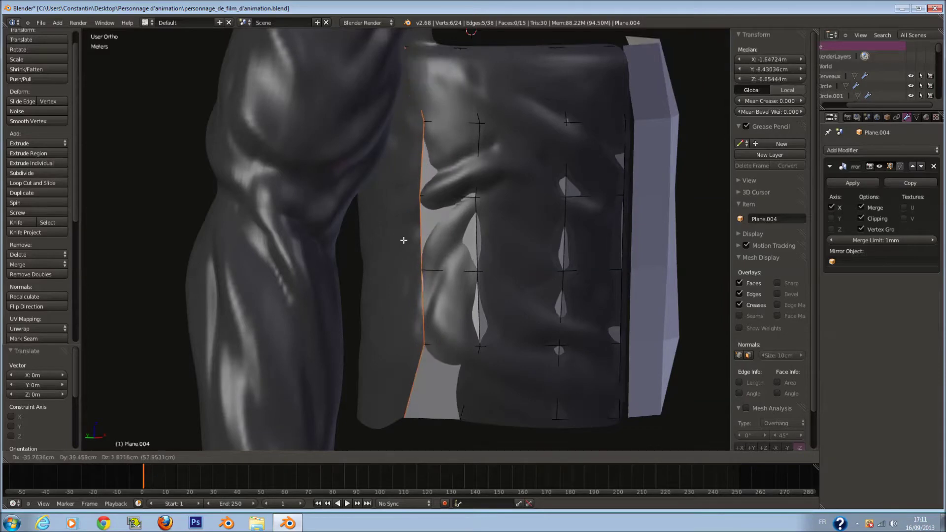
pyautogui.click(403, 240)
pyautogui.moveTo(403, 240); pyautogui.dragTo(488, 289, button='middle')
pyautogui.press('g')
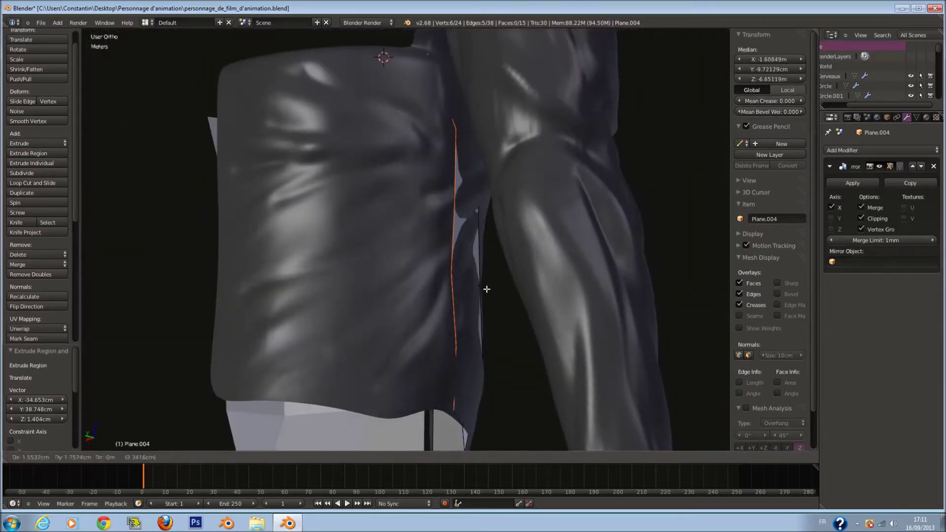
pyautogui.click(487, 289)
# - Extrude the side edge twice more, along the flank and across the back to the mirror plane
pyautogui.press('e')
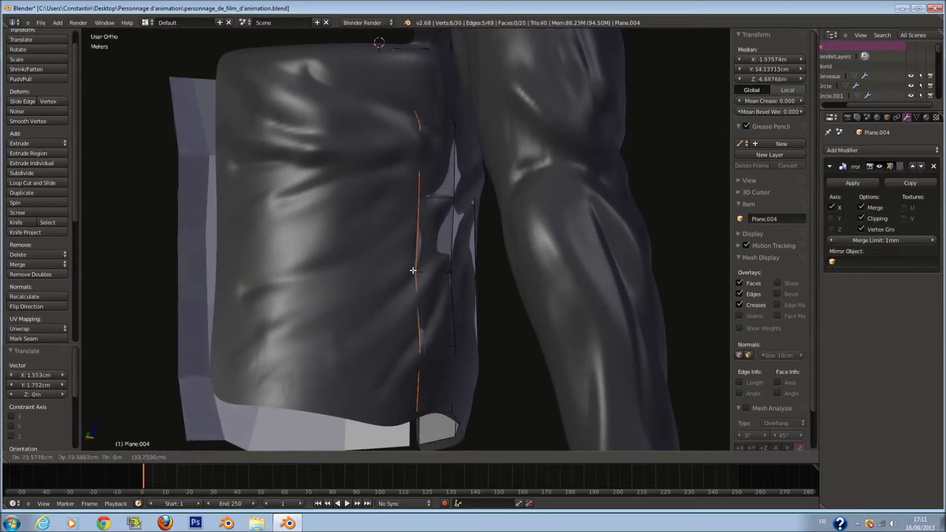
pyautogui.click(361, 264)
pyautogui.moveTo(360, 264); pyautogui.dragTo(473, 273, button='middle')
pyautogui.press('e')
pyautogui.click(361, 277)
pyautogui.press('g')
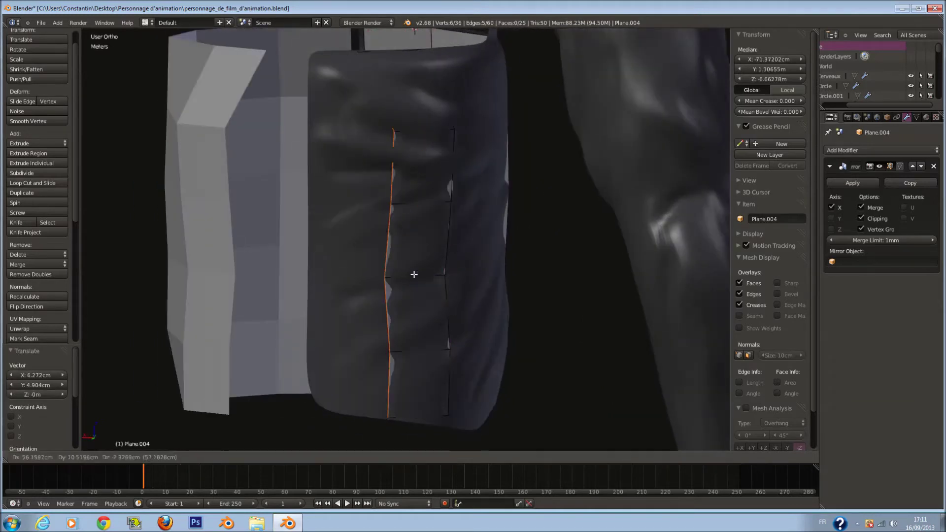
pyautogui.click(328, 271)
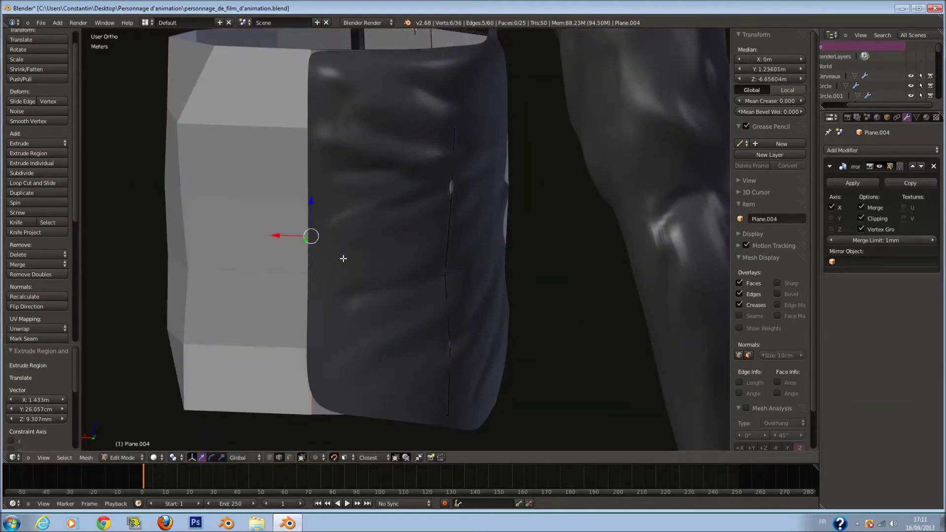
# - Try cutting the back faces with one vertical loop flattened along Y with scale 0, and undo it
pyautogui.moveTo(329, 271); pyautogui.dragTo(373, 246, button='middle')
pyautogui.press('a')
pyautogui.hotkey('ctrl', 'r')
pyautogui.scroll(1, 370, 62)
pyautogui.click(370, 63)
pyautogui.rightClick(370, 62)
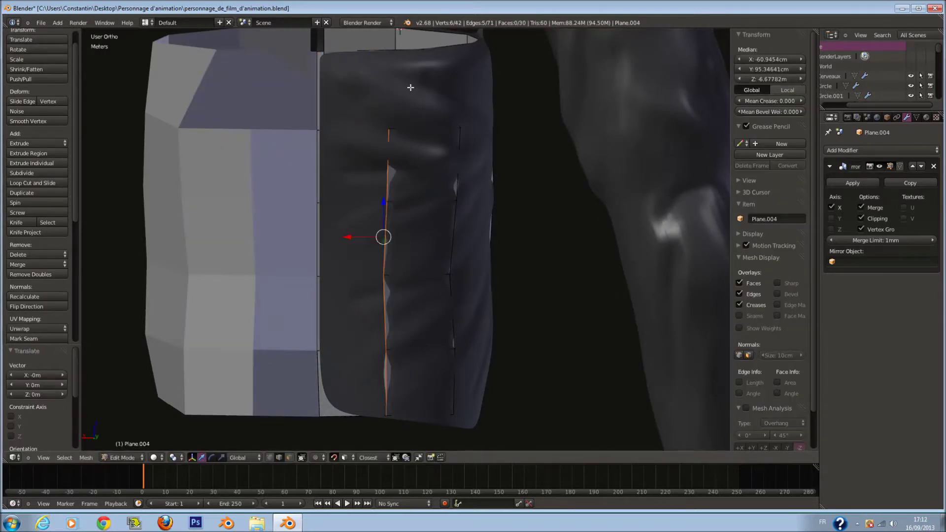
pyautogui.press('s')
pyautogui.press('0')
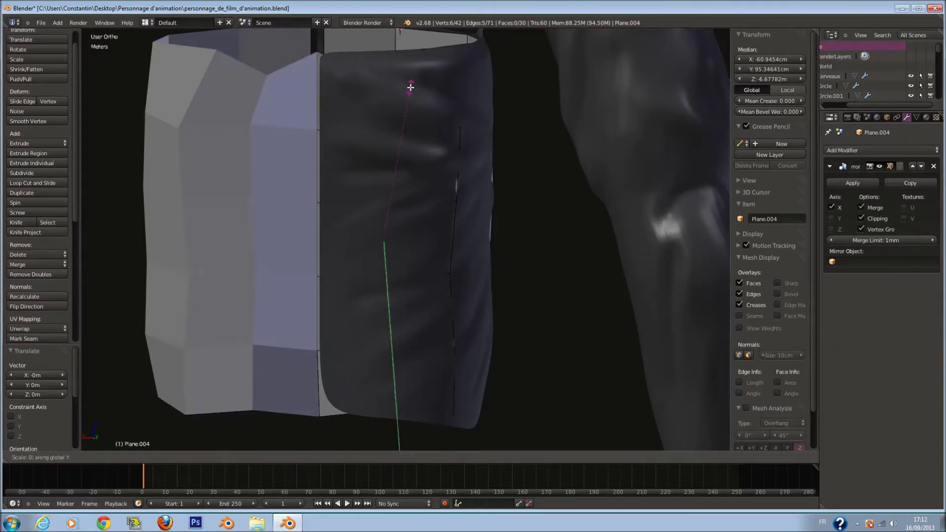
pyautogui.press('Return')
pyautogui.moveTo(404, 100); pyautogui.dragTo(507, 196, button='middle')
pyautogui.hotkey('ctrl', 'z')
pyautogui.hotkey('ctrl', 'z')
pyautogui.hotkey('ctrl', 'z')
pyautogui.hotkey('ctrl', 'z')
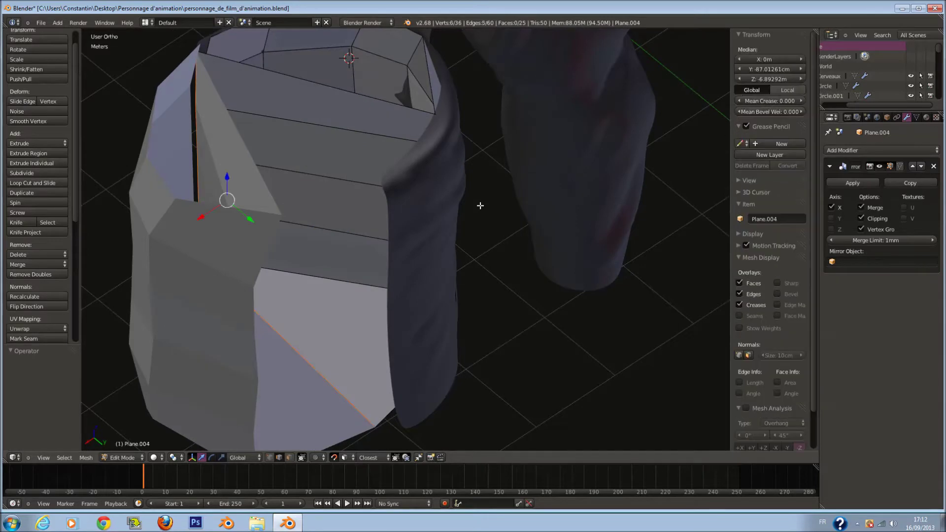
# - Cut the back faces with one vertical loop and move it about 23 cm outward along Y
pyautogui.moveTo(473, 206); pyautogui.dragTo(412, 184, button='middle')
pyautogui.press('a')
pyautogui.hotkey('ctrl', 'r')
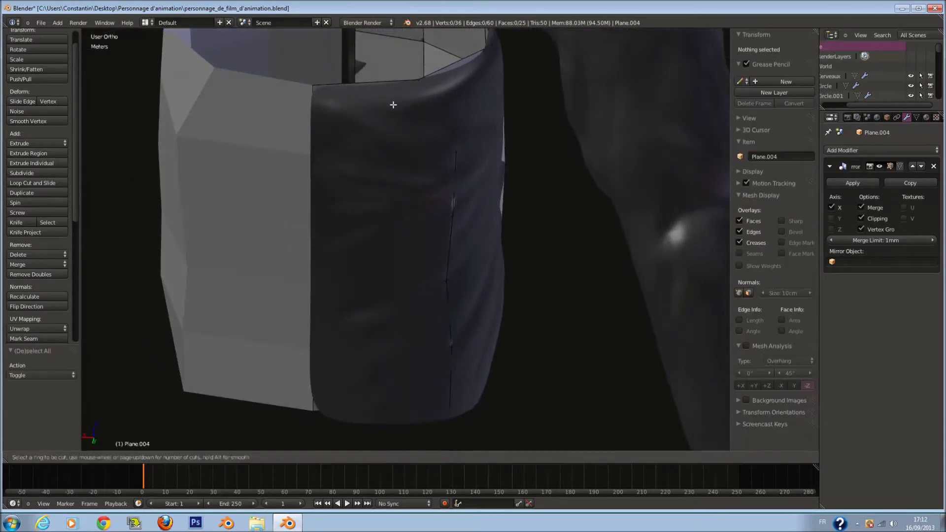
pyautogui.doubleClick(384, 91)
pyautogui.press('g')
pyautogui.click(437, 150)
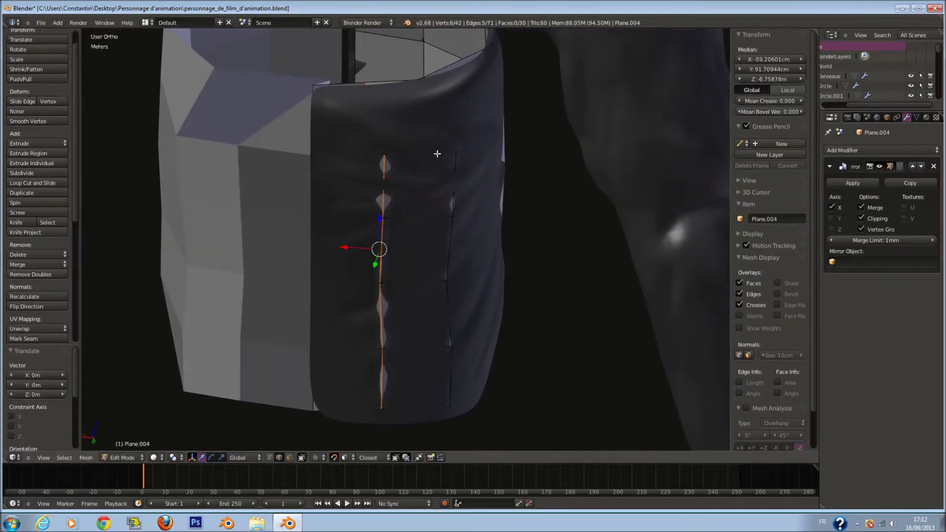
pyautogui.moveTo(438, 150); pyautogui.dragTo(454, 201, button='middle')
pyautogui.hotkey('ctrl', 'z')
pyautogui.press('g')
pyautogui.press('y')
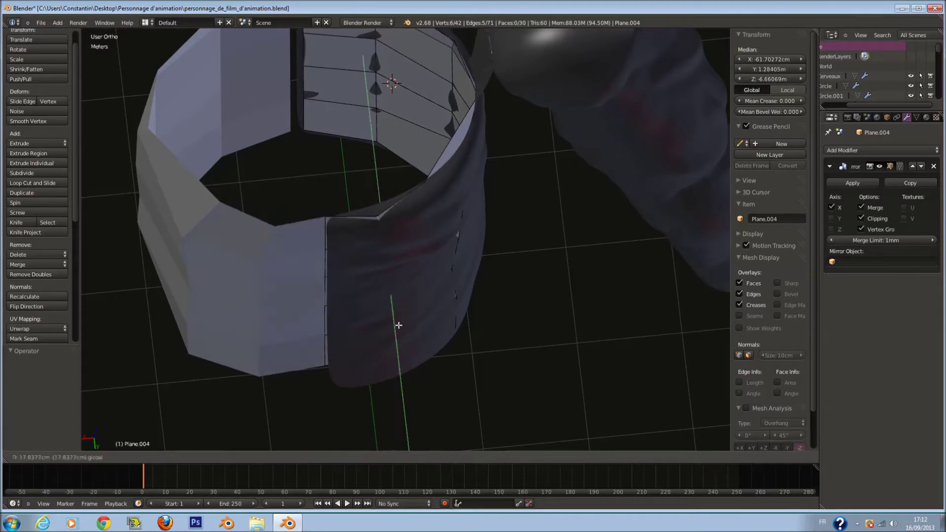
pyautogui.click(344, 285)
# - Select the whole vertical edge on the mirror plane at the back and reposition it against the sculpted surface
pyautogui.press('a')
pyautogui.rightClick(325, 229)
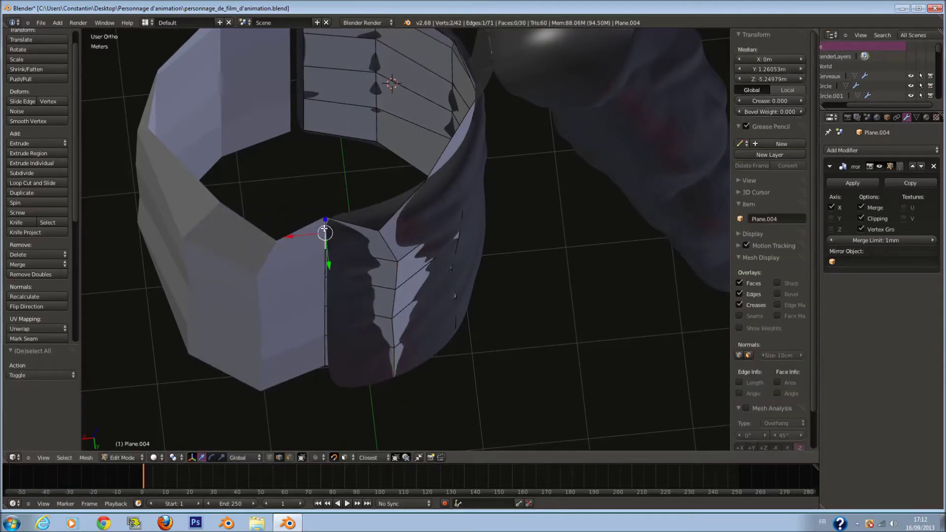
pyautogui.moveTo(327, 321); pyautogui.dragTo(336, 344)
pyautogui.moveTo(336, 344); pyautogui.dragTo(350, 255, button='middle')
pyautogui.press('g')
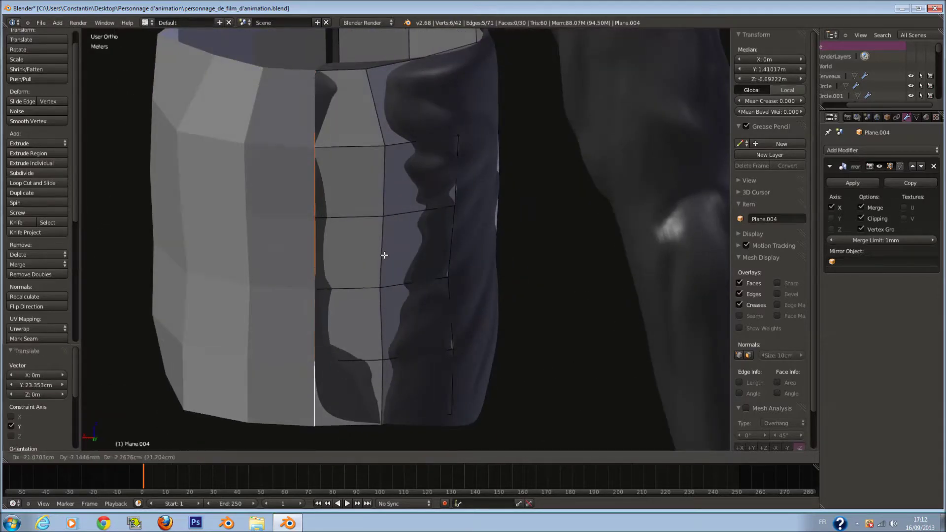
pyautogui.click(384, 255)
# - Straighten the vertical loop across the back with scale 0 along Y and X, and snap it onto the sculpted surface
pyautogui.moveTo(379, 252); pyautogui.dragTo(357, 249, button='middle')
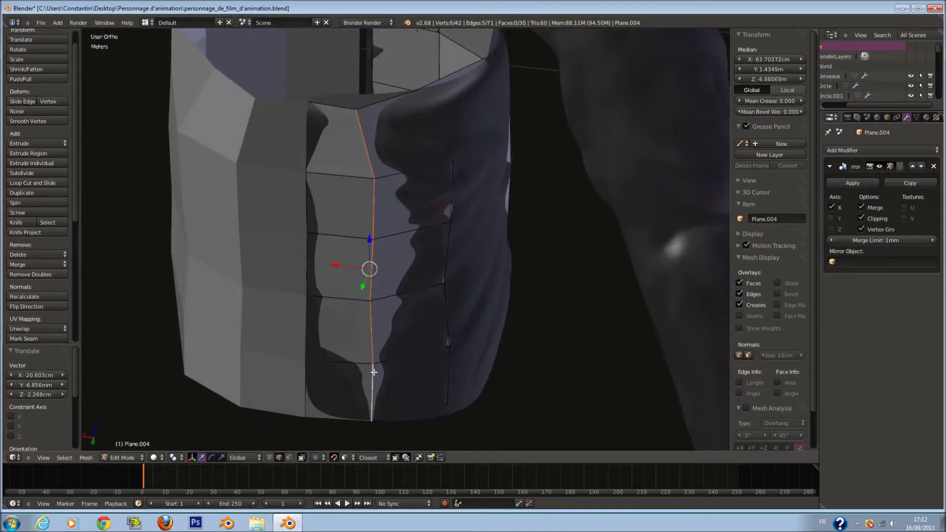
pyautogui.press('s')
pyautogui.press('y')
pyautogui.press('0')
pyautogui.press('Return')
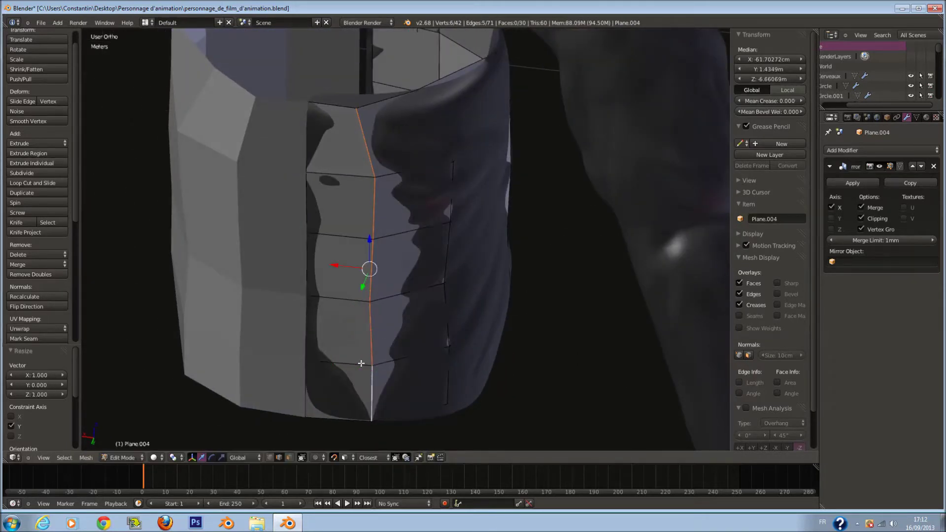
pyautogui.moveTo(371, 365); pyautogui.dragTo(394, 324, button='middle')
pyautogui.press('s')
pyautogui.press('x')
pyautogui.press('0')
pyautogui.press('Return')
pyautogui.press('g')
pyautogui.rightClick(450, 285)
pyautogui.press('g')
pyautogui.click(453, 294)
# - Select the vertical loop at the rear of the flank and flatten it along X with scale 0
pyautogui.moveTo(453, 294); pyautogui.dragTo(443, 143, button='middle')
pyautogui.press('a')
pyautogui.rightClick(443, 161)
pyautogui.keyDown('shift'); pyautogui.rightClick(436, 347); pyautogui.keyUp('shift')
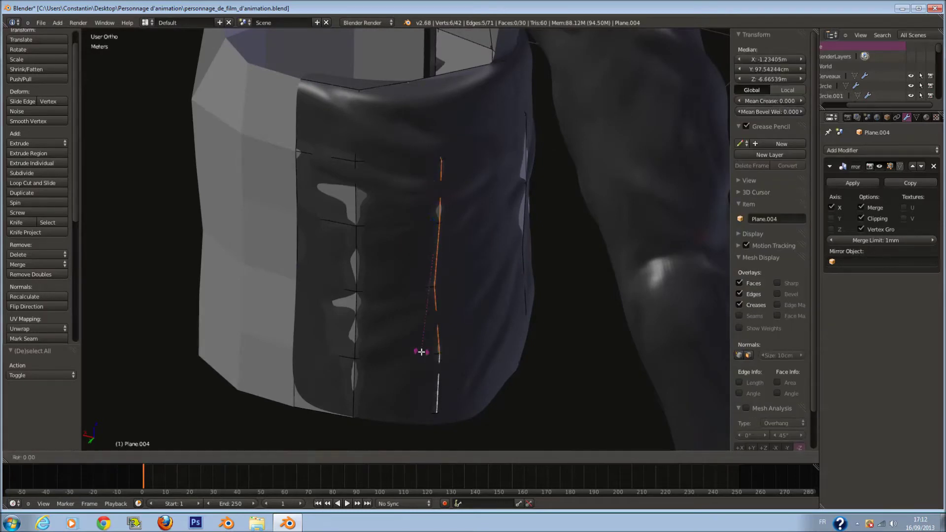
pyautogui.press('s')
pyautogui.press('x')
pyautogui.press('0')
pyautogui.press('Return')
# - Shift the vertical loop at the abdomen's front corner toward the front, straighten it along X with scale 0, and snap it to the surface
pyautogui.moveTo(450, 338); pyautogui.dragTo(374, 305, button='middle')
pyautogui.press('g')
pyautogui.click(482, 298)
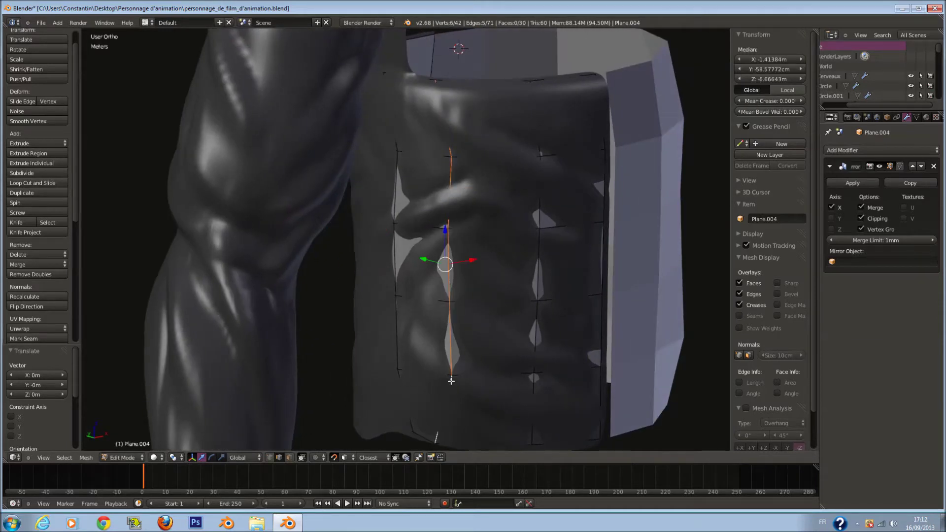
pyautogui.press('s')
pyautogui.press('x')
pyautogui.press('Return')
pyautogui.press('r')
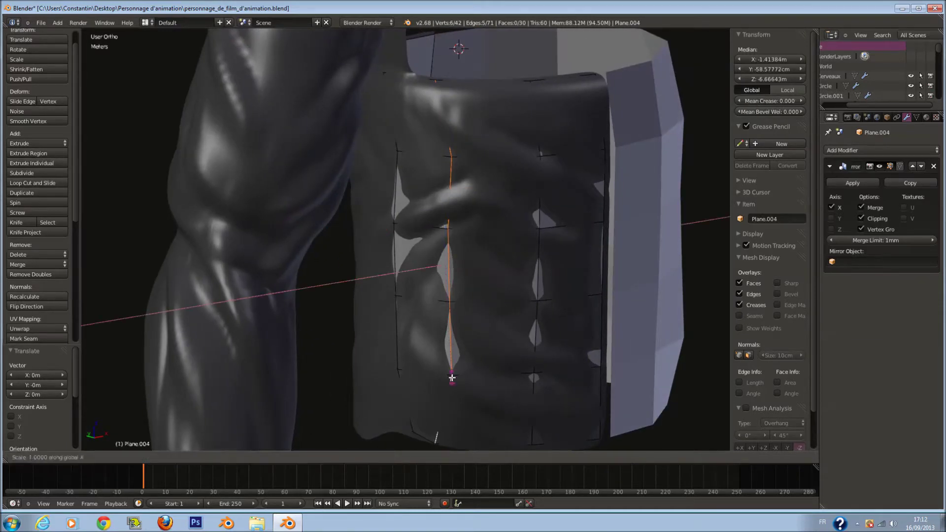
pyautogui.press('Return')
pyautogui.press('g')
pyautogui.click(523, 364)
pyautogui.write('sx0')
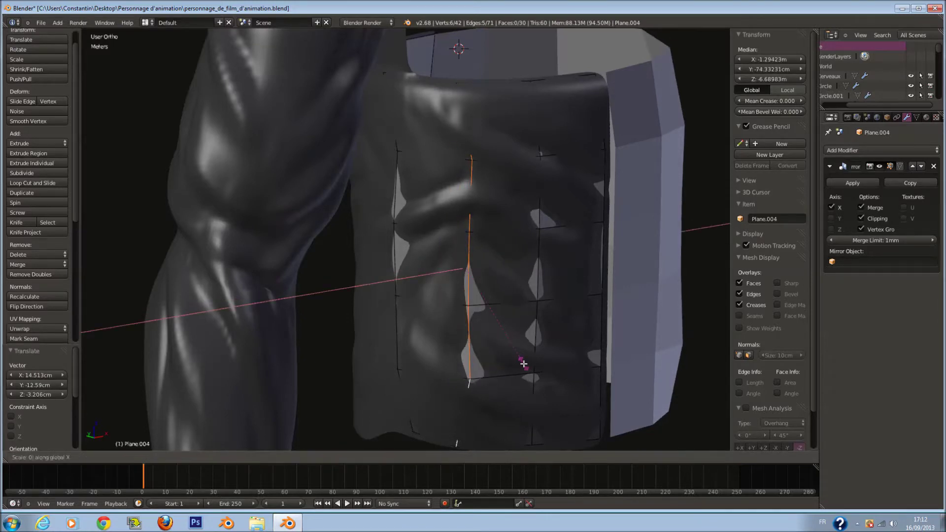
pyautogui.press('Return')
pyautogui.press('s')
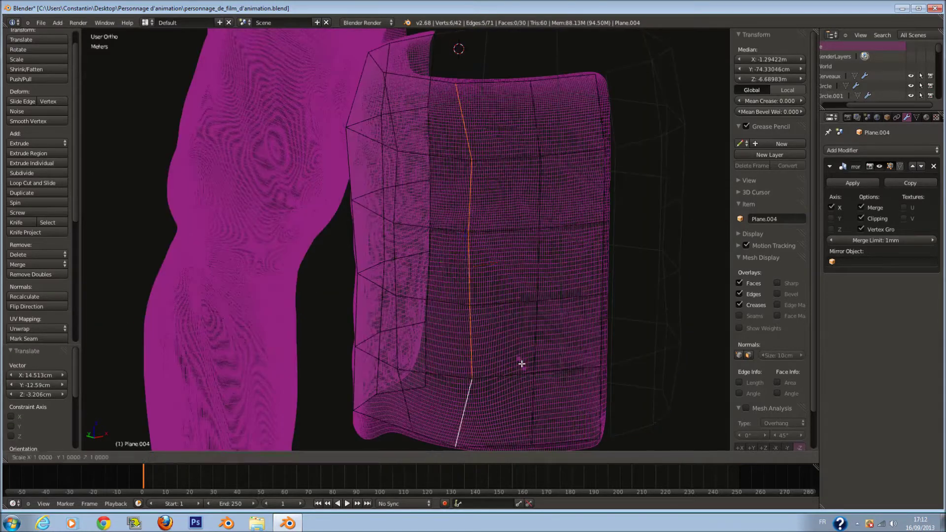
pyautogui.press('Return')
pyautogui.press('z')
pyautogui.hotkey('ctrl', 'z')
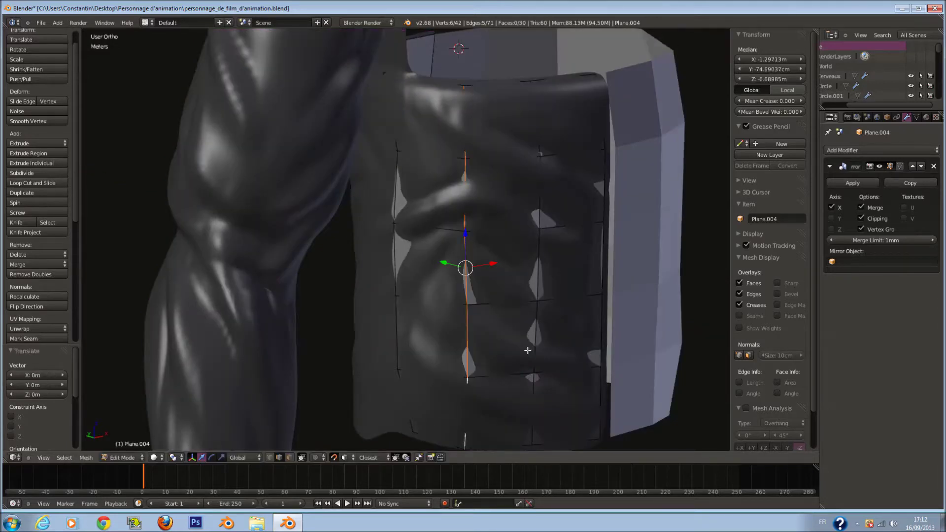
# - Straighten the vertical loop in the middle of the front with scale 0 along Y and snap it back onto the surface
pyautogui.press('a')
pyautogui.rightClick(538, 133)
pyautogui.keyDown('shift'); pyautogui.rightClick(542, 195); pyautogui.keyUp('shift')
pyautogui.keyDown('shift'); pyautogui.rightClick(542, 368); pyautogui.keyUp('shift')
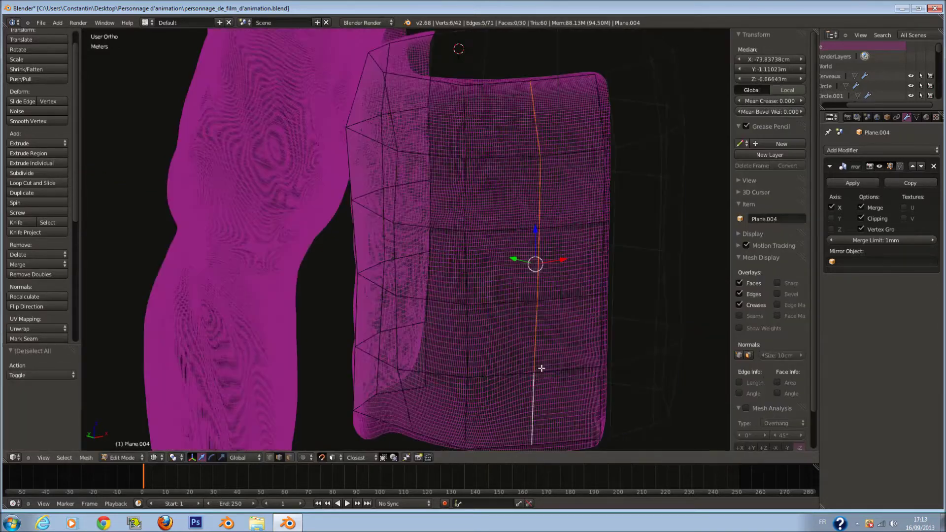
pyautogui.press('s')
pyautogui.press('y')
pyautogui.press('0')
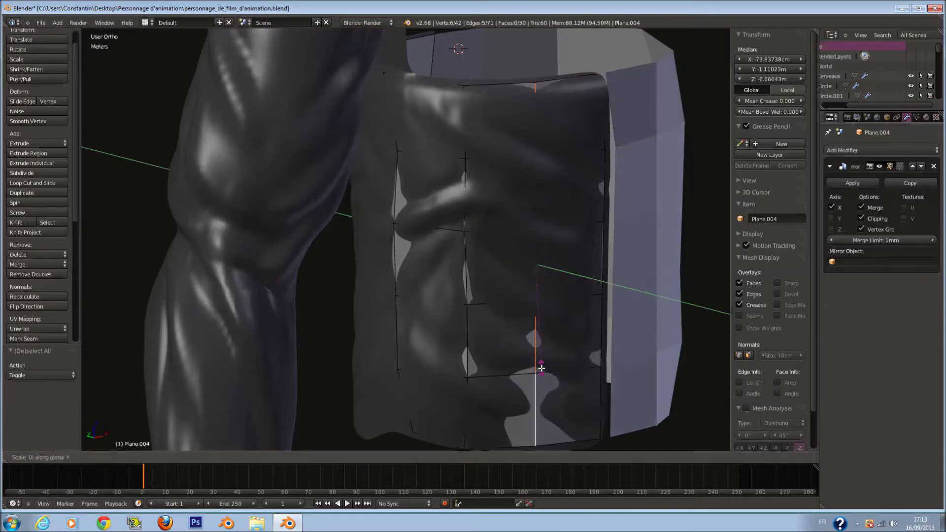
pyautogui.press('Return')
pyautogui.press('g')
pyautogui.click(541, 368)
pyautogui.moveTo(524, 369)
pyautogui.mouseDown(button='middle')
pyautogui.moveTo(478, 317)
pyautogui.moveTo(575, 309)
pyautogui.mouseUp(button='middle')
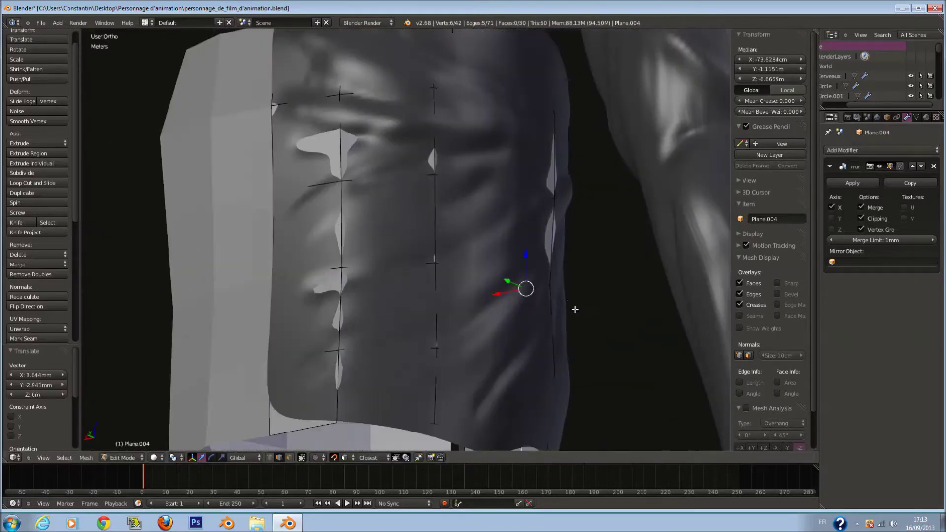
# - Add one vertical loop cut on the flank, flatten it along Y with scale 0, and snap it onto the sculpted surface
pyautogui.moveTo(602, 177); pyautogui.dragTo(577, 221, button='middle')
pyautogui.press('z')
pyautogui.scroll(-4, 577, 222)
pyautogui.press('z')
pyautogui.moveTo(513, 135); pyautogui.dragTo(481, 119, button='middle')
pyautogui.hotkey('ctrl', 'r')
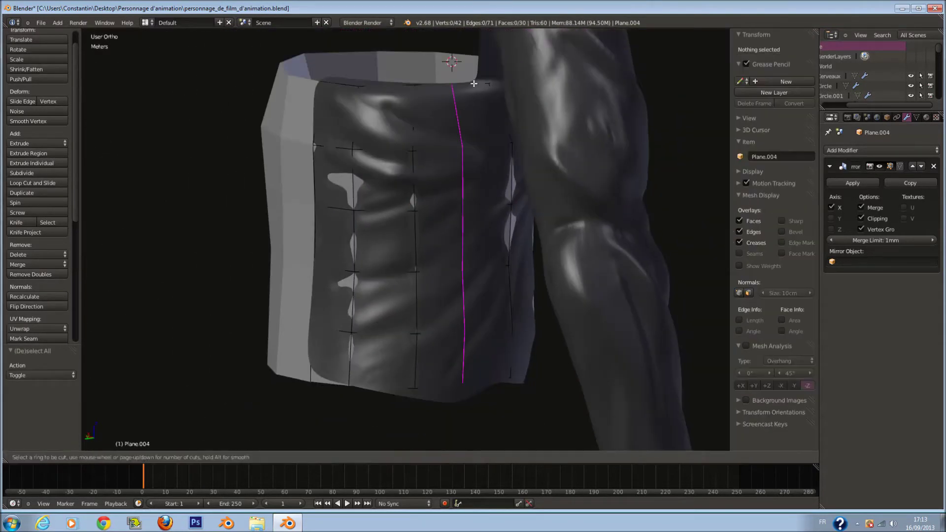
pyautogui.click(481, 119)
pyautogui.rightClick(481, 119)
pyautogui.scroll(1, 497, 126)
pyautogui.press('s')
pyautogui.press('y')
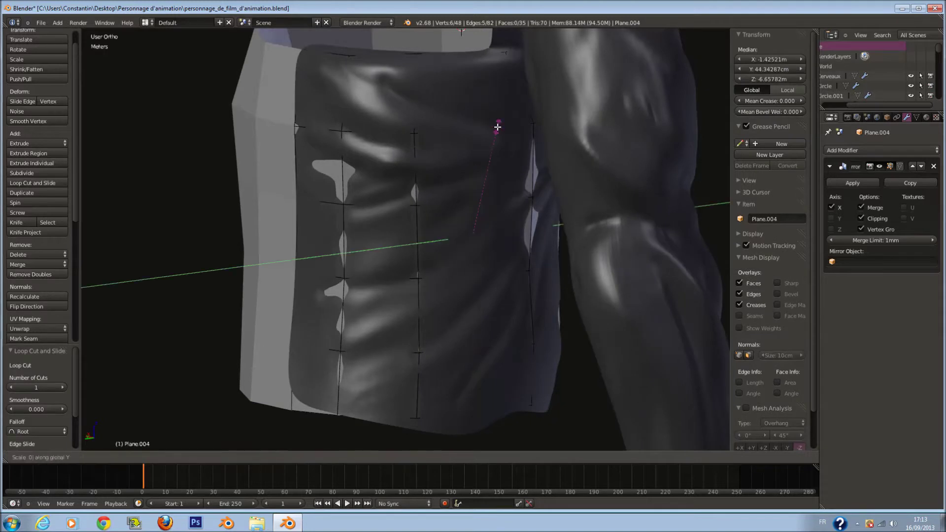
pyautogui.press('Return')
pyautogui.press('g')
pyautogui.click(518, 141)
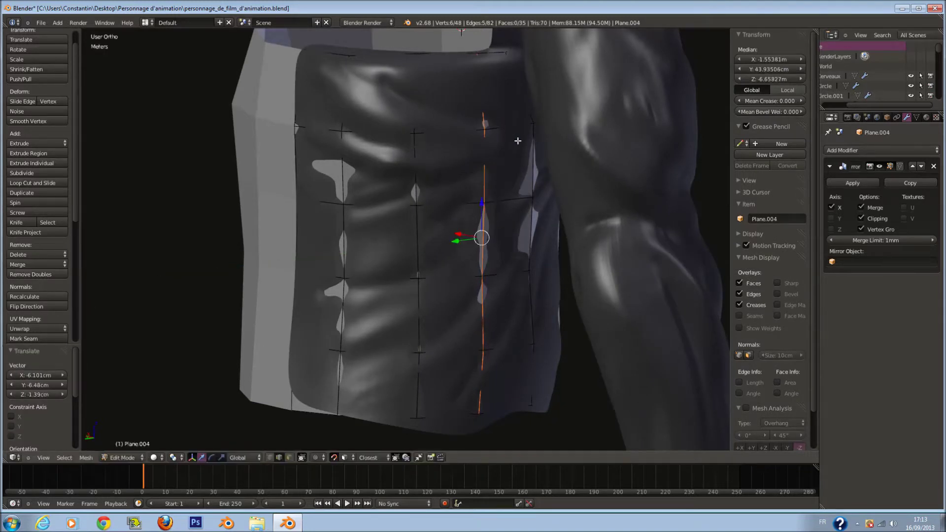
# - Lower the mesh's bottom edge on the flank along Z toward the sculpt's lower rim and inspect the whole shape
pyautogui.keyDown('ctrl'); pyautogui.scroll(-4, 469, 319); pyautogui.keyUp('ctrl')
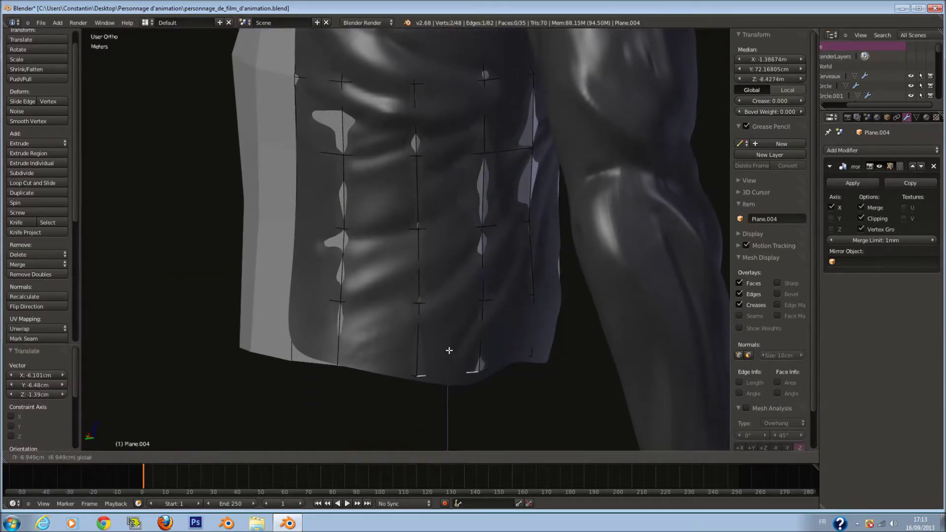
pyautogui.press('r')
pyautogui.click(473, 357)
pyautogui.moveTo(474, 357); pyautogui.dragTo(463, 400, button='middle')
pyautogui.press('Tab')
pyautogui.press('Tab')
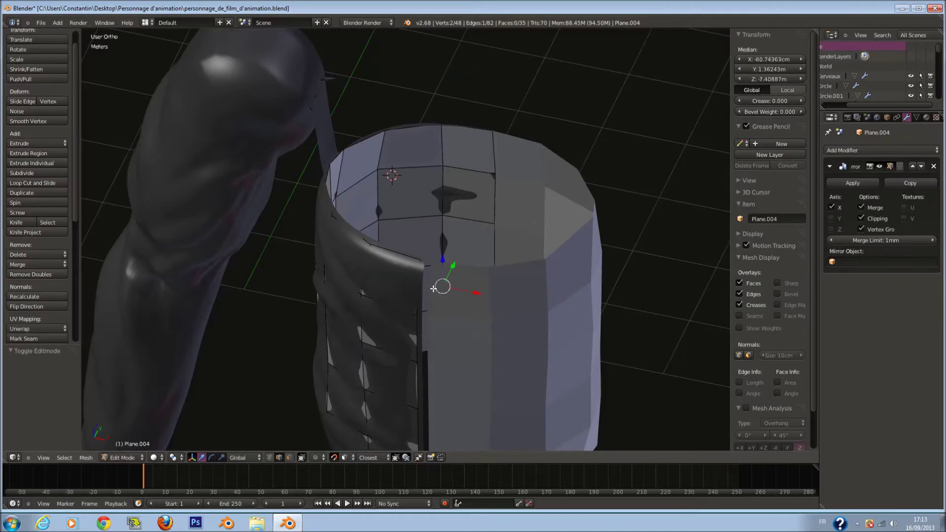
# - Select the front's innermost vertical loop and move it along X onto the mirror plane to close the gap
pyautogui.keyDown('shift'); pyautogui.scroll(-4, 416, 322); pyautogui.keyUp('shift')
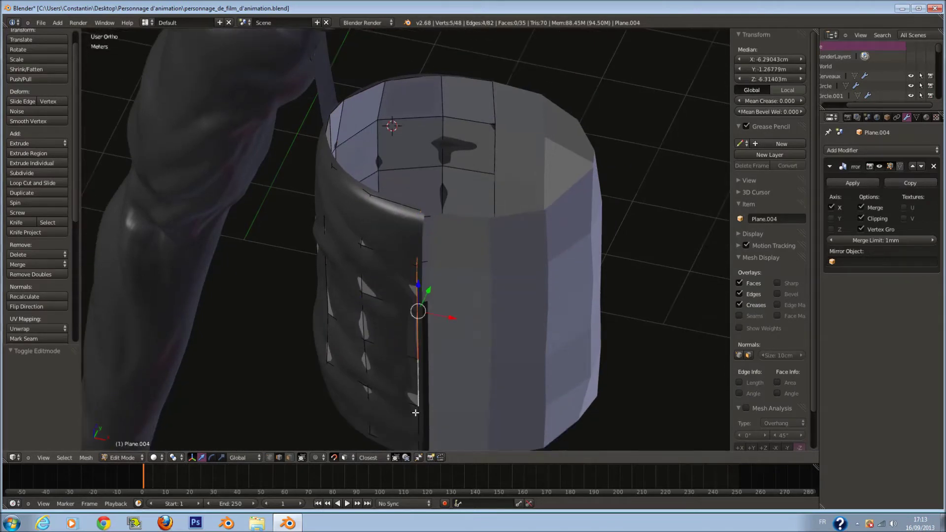
pyautogui.press('g')
pyautogui.press('x')
pyautogui.click(425, 340)
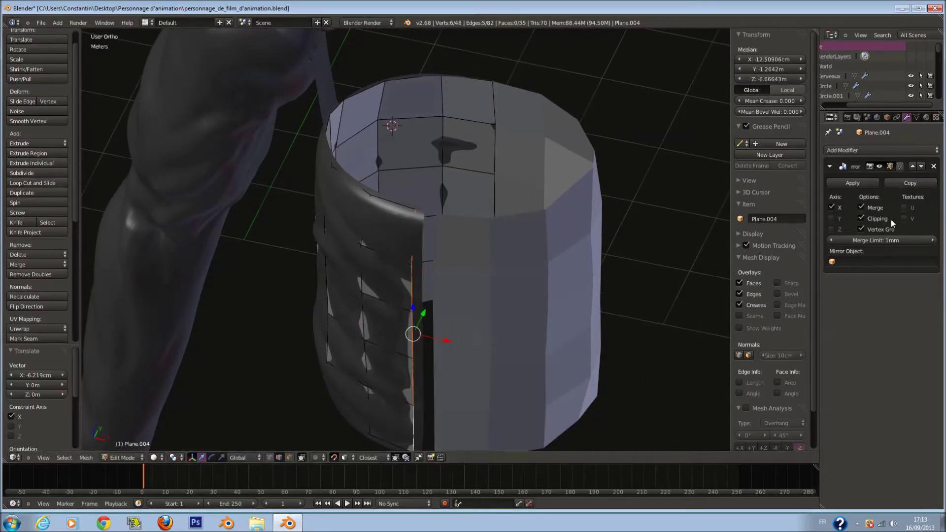
pyautogui.moveTo(442, 339); pyautogui.dragTo(464, 349)
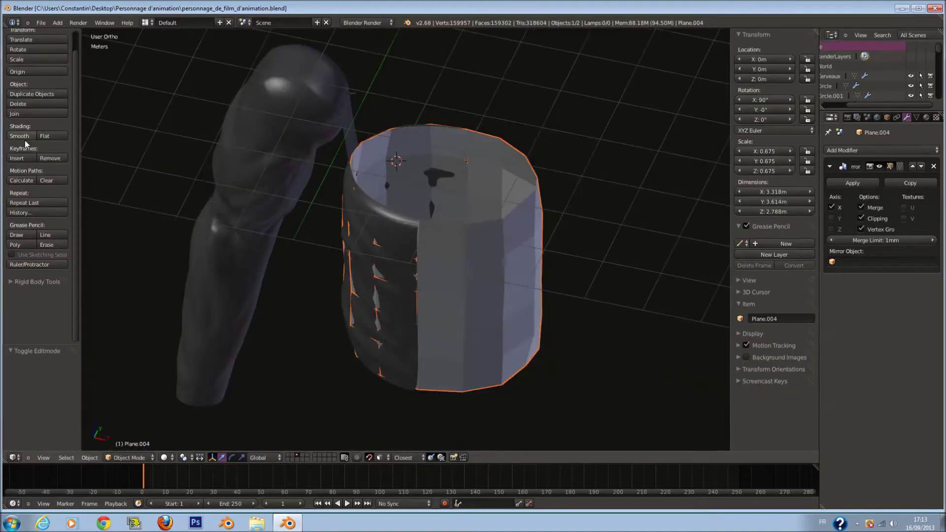
# - Apply smooth shading to the retopology mesh and save the file over the existing one
pyautogui.click(20, 136)
pyautogui.press('KP_1')
pyautogui.hotkey('ctrl', 's')
pyautogui.press('Return')
# - Duplicate a top edge of the abdomen mesh, turn off mirror clipping, and move the copy onto the sculpted upper arm
pyautogui.press('Tab')
pyautogui.scroll(4, 441, 227)
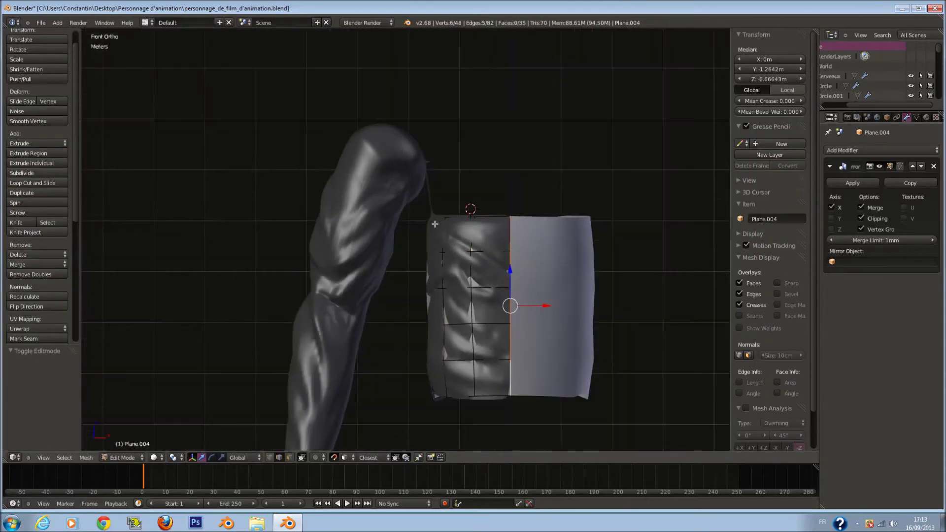
pyautogui.hotkey('alt', 'z')
pyautogui.hotkey('alt', 'z')
pyautogui.scroll(2, 438, 225)
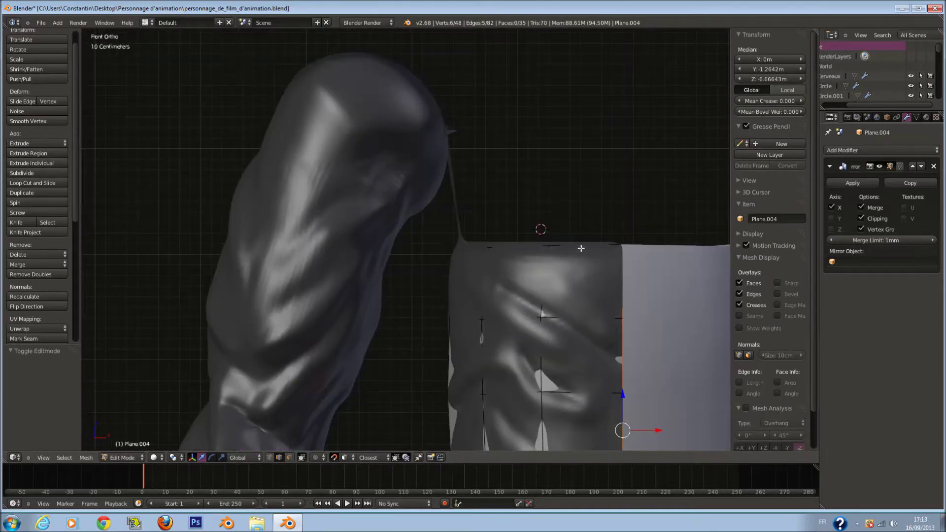
pyautogui.scroll(-2, 587, 245)
pyautogui.press('e')
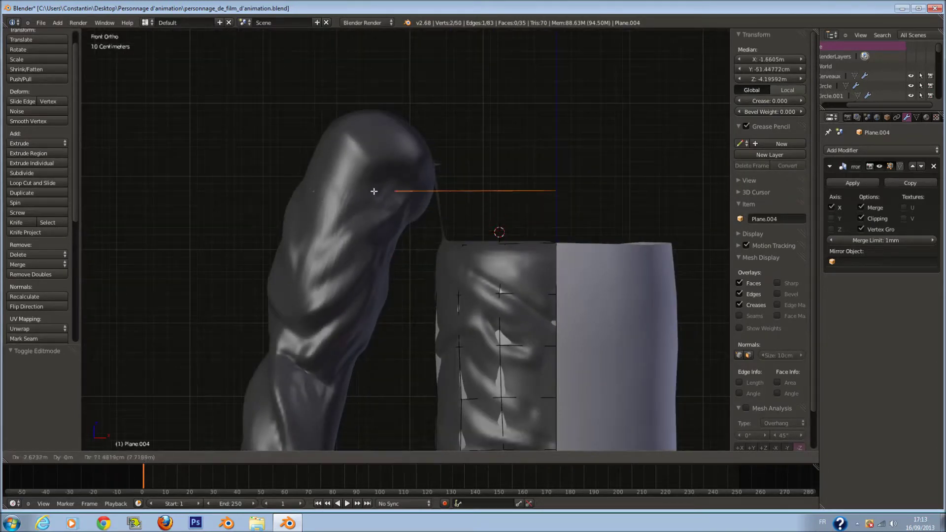
pyautogui.click(559, 210)
pyautogui.click(868, 220)
pyautogui.press('g')
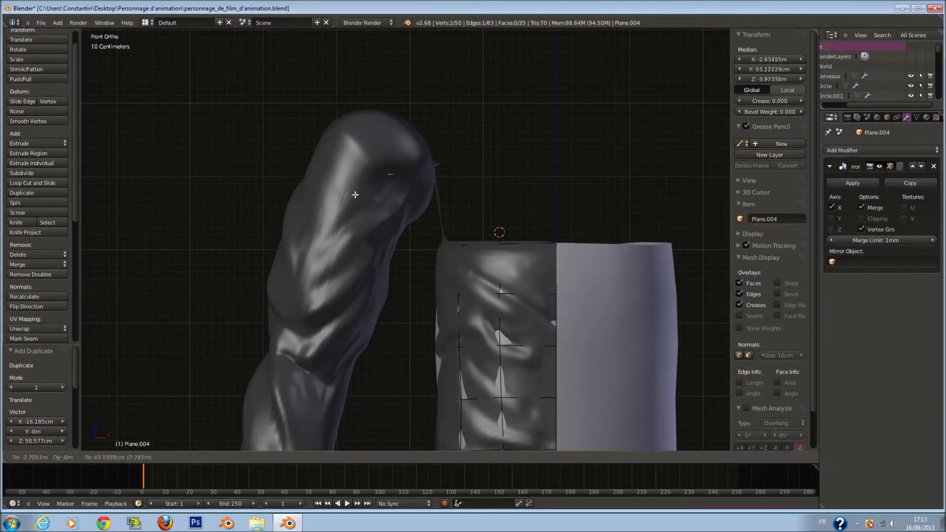
pyautogui.click(352, 196)
# - Save the file over the existing one and rotate the copied edge about 29° to match the upper arm's slant
pyautogui.scroll(-5, 372, 201)
pyautogui.keyDown('ctrl'); pyautogui.scroll(-5, 393, 207); pyautogui.keyUp('ctrl')
pyautogui.hotkey('ctrl', 's')
pyautogui.click(393, 209)
pyautogui.keyDown('shift'); pyautogui.scroll(1, 528, 197); pyautogui.keyUp('shift')
pyautogui.scroll(4, 530, 199)
pyautogui.keyDown('ctrl'); pyautogui.scroll(7, 535, 205); pyautogui.keyUp('ctrl')
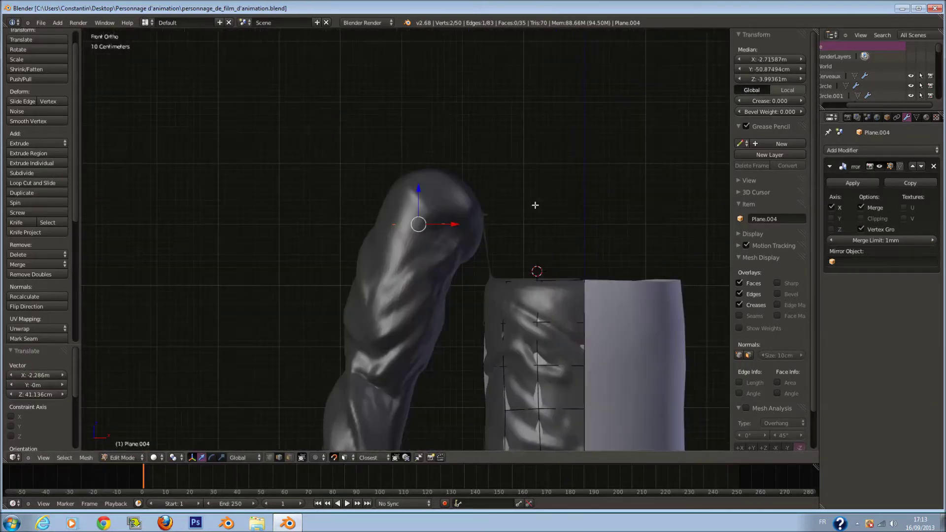
pyautogui.scroll(3, 533, 207)
pyautogui.press('r')
pyautogui.click(538, 271)
pyautogui.keyDown('shift'); pyautogui.scroll(-12, 505, 222); pyautogui.keyUp('shift')
pyautogui.scroll(-3, 443, 153)
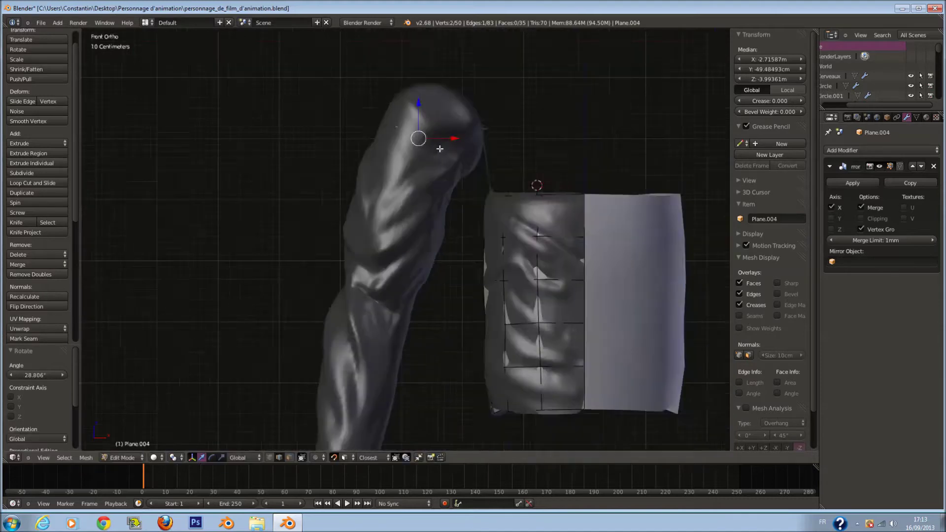
# - Extrude the rotated edge down the length of the arm to the sculpt's wrist
pyautogui.scroll(-3, 439, 149)
pyautogui.press('e')
pyautogui.click(394, 357)
pyautogui.keyDown('shift'); pyautogui.scroll(-3, 398, 326); pyautogui.keyUp('shift')
pyautogui.scroll(-1, 401, 302)
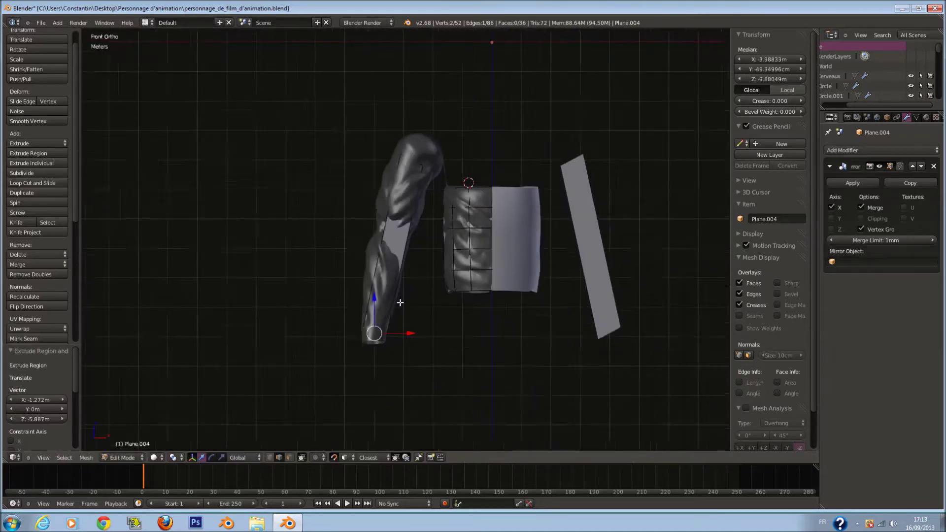
# - Add one loop cut across the arm strip and slide it to the elbow
pyautogui.scroll(3, 400, 303)
pyautogui.press('a')
pyautogui.hotkey('ctrl', 'r')
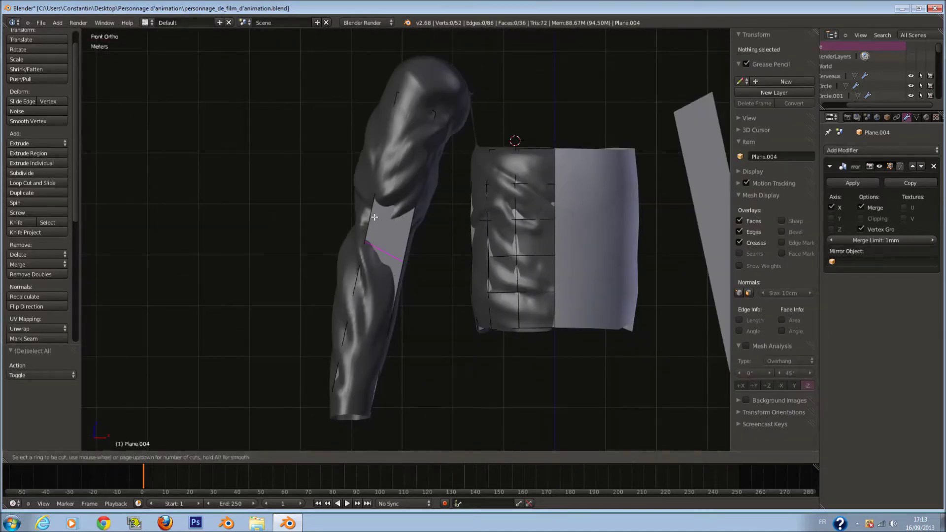
pyautogui.click(375, 217)
pyautogui.click(385, 192)
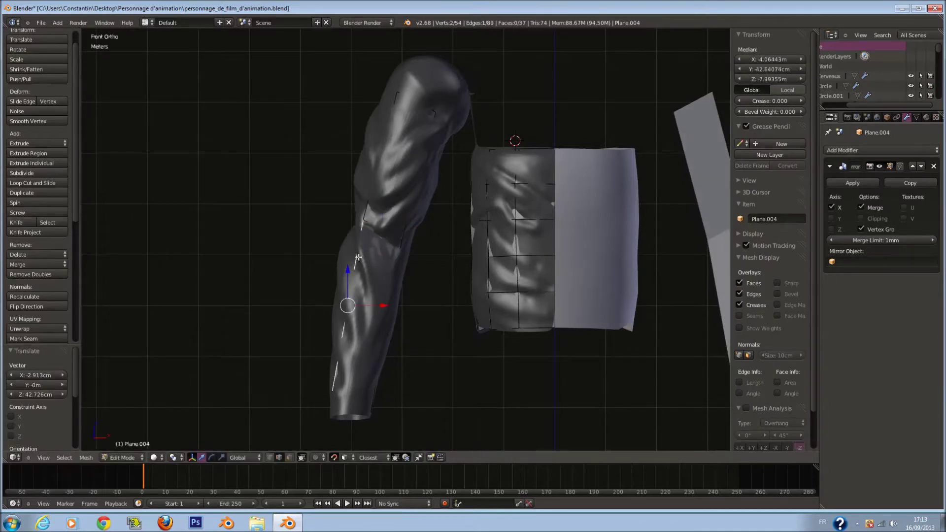
# - Extrude the strip's outer edge chain around the outer side of the arm and rotate it to follow the limb
pyautogui.keyDown('shift'); pyautogui.rightClick(375, 177); pyautogui.keyUp('shift')
pyautogui.moveTo(375, 178); pyautogui.dragTo(475, 192, button='middle')
pyautogui.press('e')
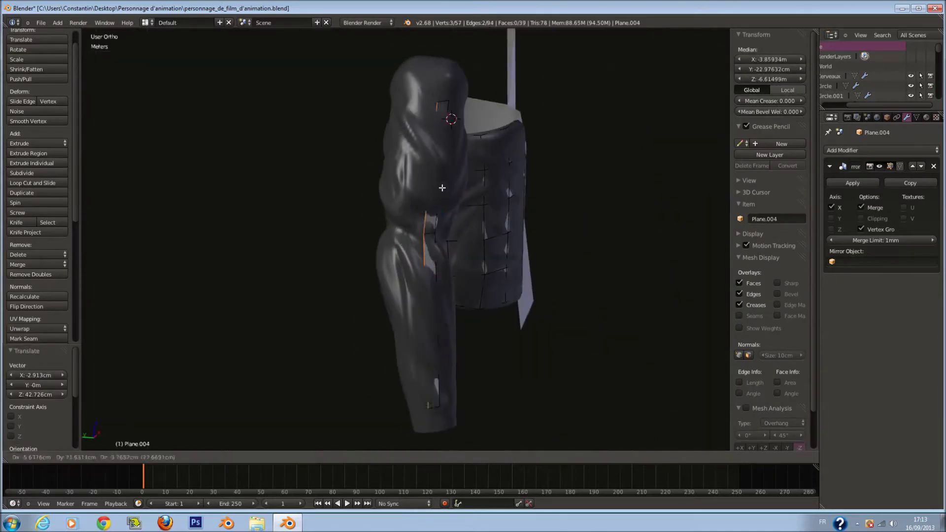
pyautogui.click(417, 186)
pyautogui.moveTo(416, 186); pyautogui.dragTo(511, 169, button='middle')
pyautogui.press('r')
pyautogui.click(509, 161)
# - Extrude the edge chain twice more around the back and inner side of the arm
pyautogui.moveTo(447, 190); pyautogui.dragTo(545, 191, button='middle')
pyautogui.press('e')
pyautogui.click(487, 193)
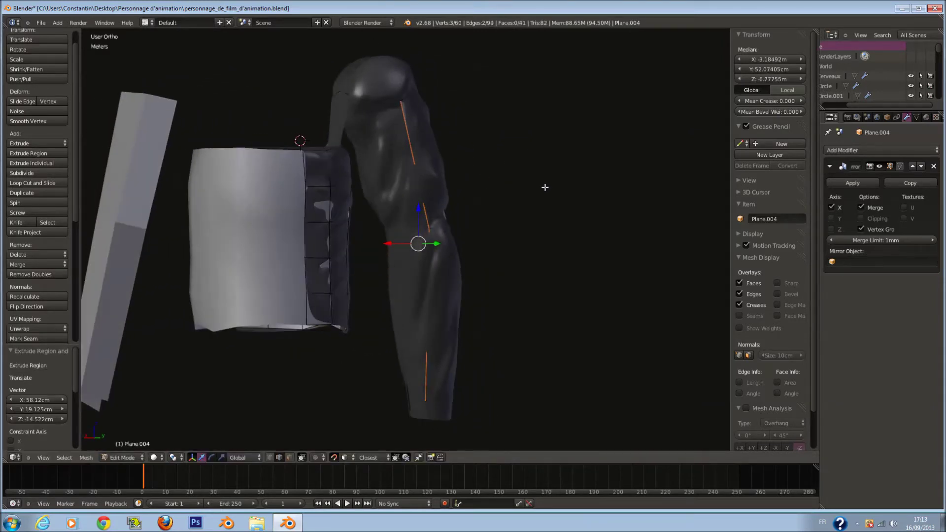
pyautogui.press('e')
pyautogui.click(444, 190)
pyautogui.moveTo(443, 190)
pyautogui.mouseDown(button='middle')
pyautogui.moveTo(500, 165)
pyautogui.moveTo(534, 178)
pyautogui.moveTo(459, 167)
pyautogui.moveTo(441, 184)
pyautogui.mouseUp(button='middle')
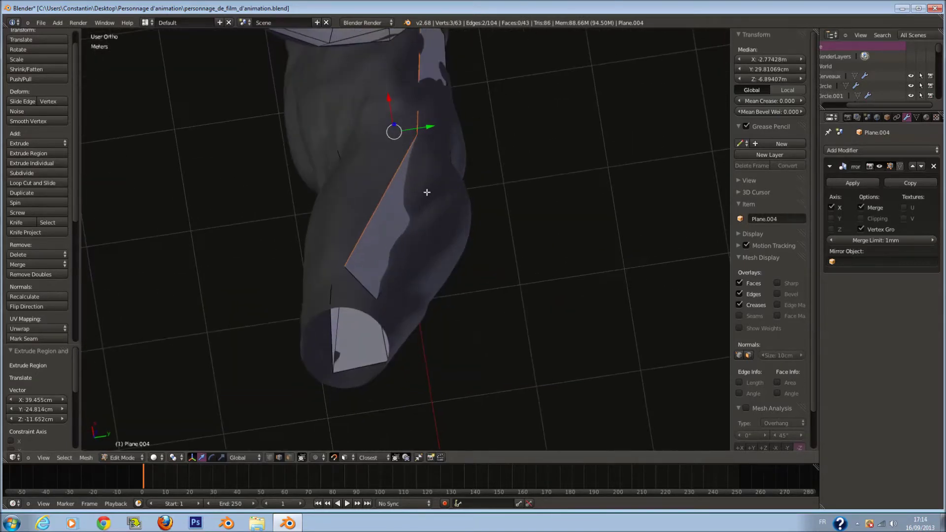
# - Try to move the newest edge chain on the inner arm, and undo the move
pyautogui.press('g')
pyautogui.click(425, 194)
pyautogui.hotkey('alt', 'z')
pyautogui.moveTo(422, 152)
pyautogui.mouseDown(button='middle')
pyautogui.moveTo(503, 294)
pyautogui.moveTo(498, 262)
pyautogui.moveTo(362, 266)
pyautogui.moveTo(365, 247)
pyautogui.mouseUp(button='middle')
pyautogui.hotkey('ctrl', 'z')
pyautogui.hotkey('alt', 'z')
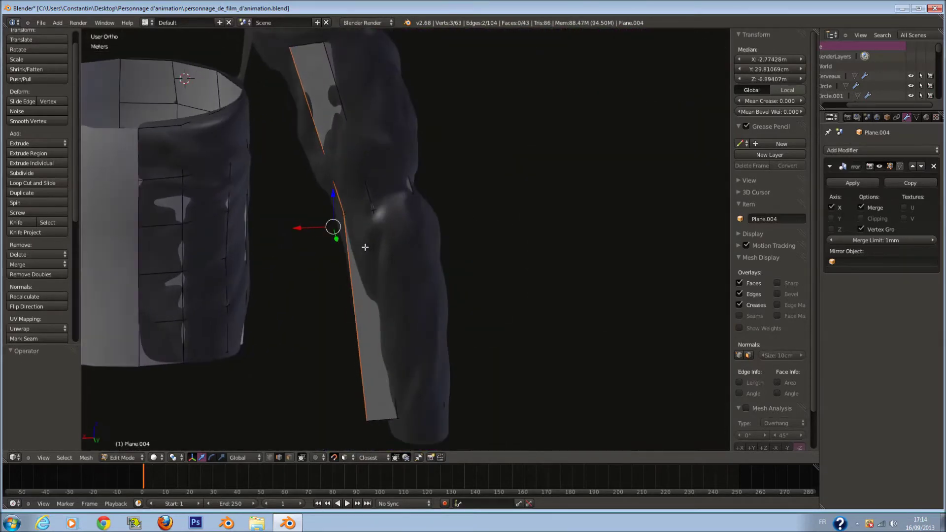
# - Move the inner edge chain's forearm edge and upper-arm edge separately so they sit against the sculpted arm
pyautogui.moveTo(390, 305)
pyautogui.mouseDown(button='middle')
pyautogui.moveTo(416, 327)
pyautogui.moveTo(455, 285)
pyautogui.moveTo(374, 309)
pyautogui.mouseUp(button='middle')
pyautogui.press('g')
pyautogui.click(397, 320)
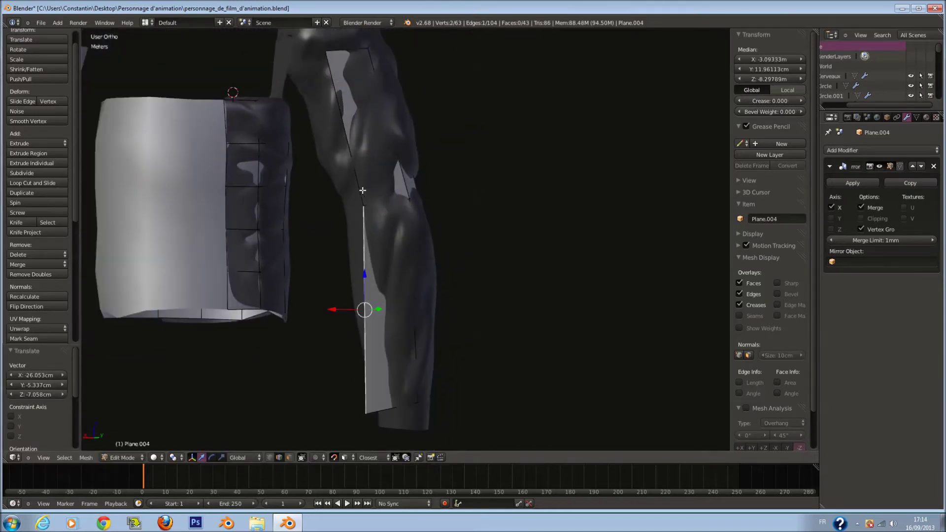
pyautogui.press('y')
pyautogui.press('0')
pyautogui.click(373, 176)
pyautogui.moveTo(373, 176); pyautogui.dragTo(463, 162, button='middle')
pyautogui.click(467, 175)
pyautogui.press('g')
pyautogui.click(389, 162)
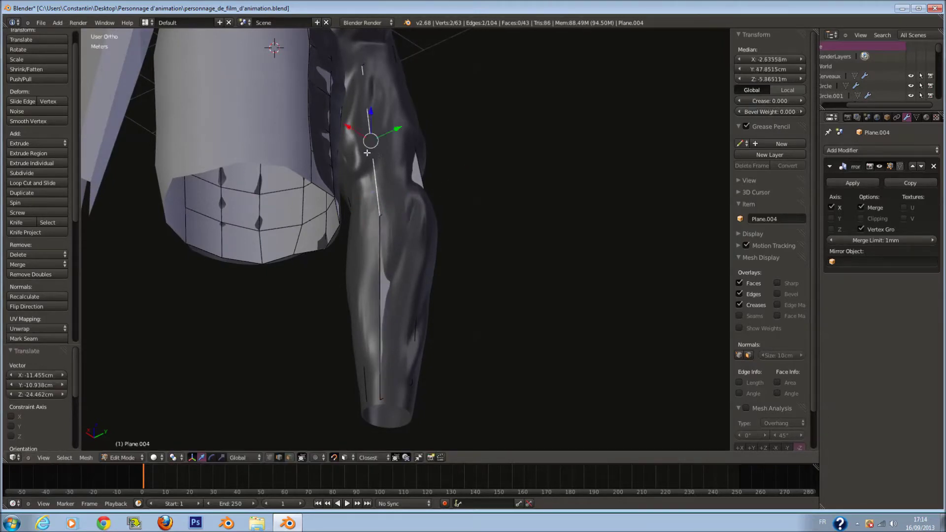
# - Fill the open gap on the inner arm with faces along the upper arm and forearm, undoing the misplaced face
pyautogui.press('a')
pyautogui.hotkey('alt', 'z')
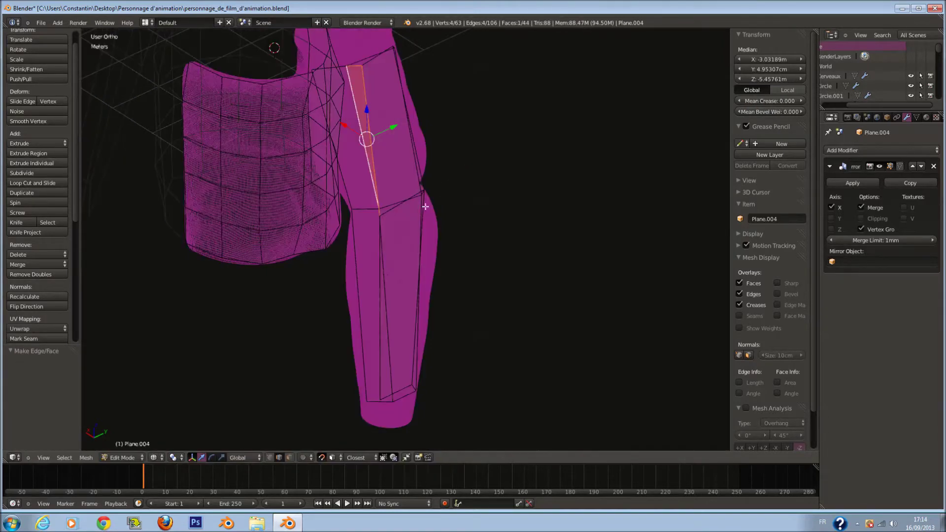
pyautogui.moveTo(406, 199); pyautogui.dragTo(391, 232, button='middle')
pyautogui.keyDown('alt'); pyautogui.rightClick(386, 203); pyautogui.keyUp('alt')
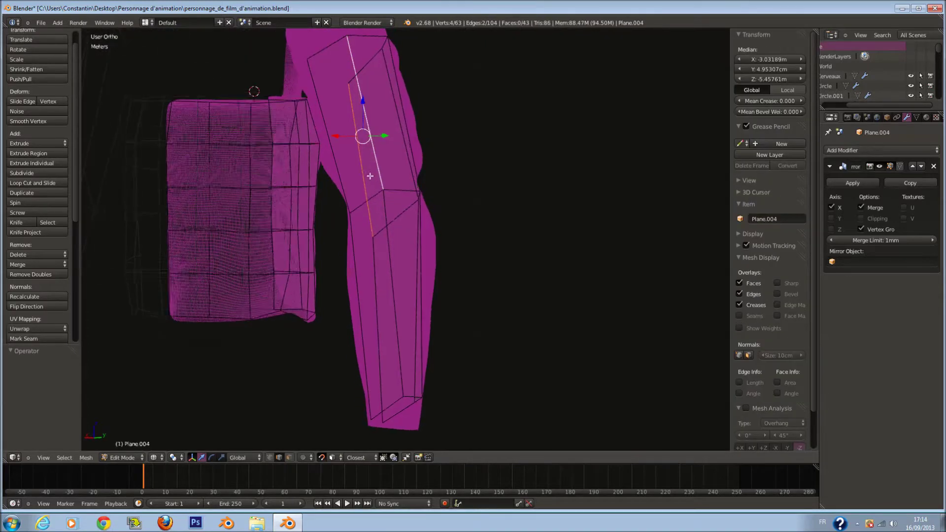
pyautogui.press('z')
pyautogui.moveTo(382, 166); pyautogui.dragTo(395, 158, button='middle')
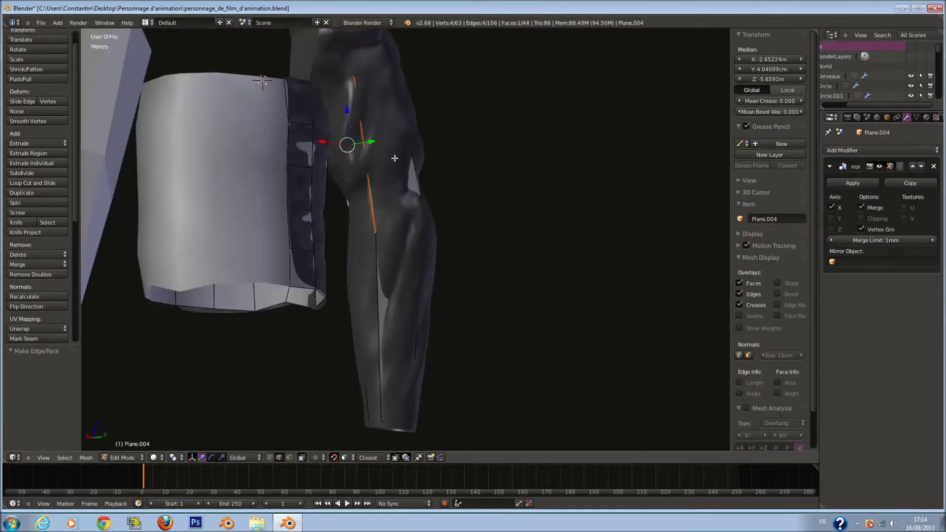
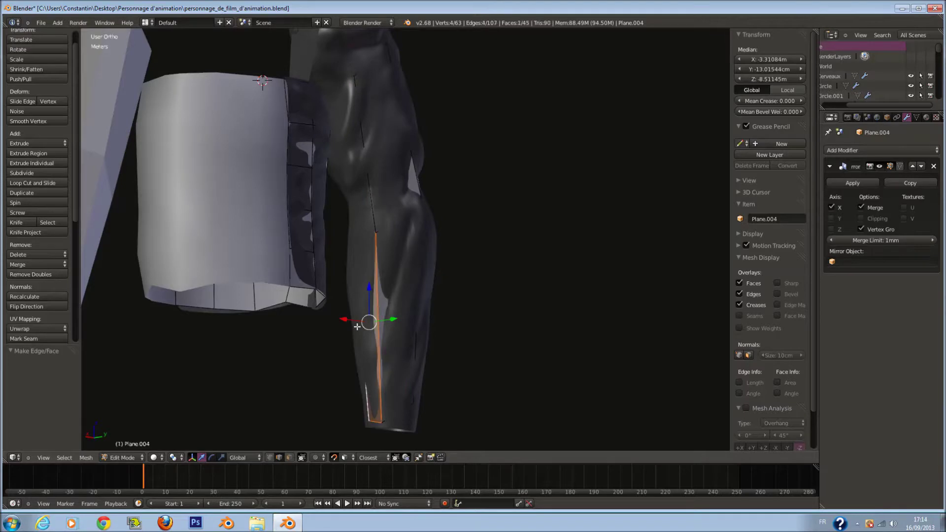
# - Inspect the closed arm tube from the front in wireframe and solid shading
pyautogui.moveTo(357, 327); pyautogui.dragTo(473, 328, button='middle')
pyautogui.press('KP_1')
pyautogui.hotkey('alt', 'z')
pyautogui.press('a')
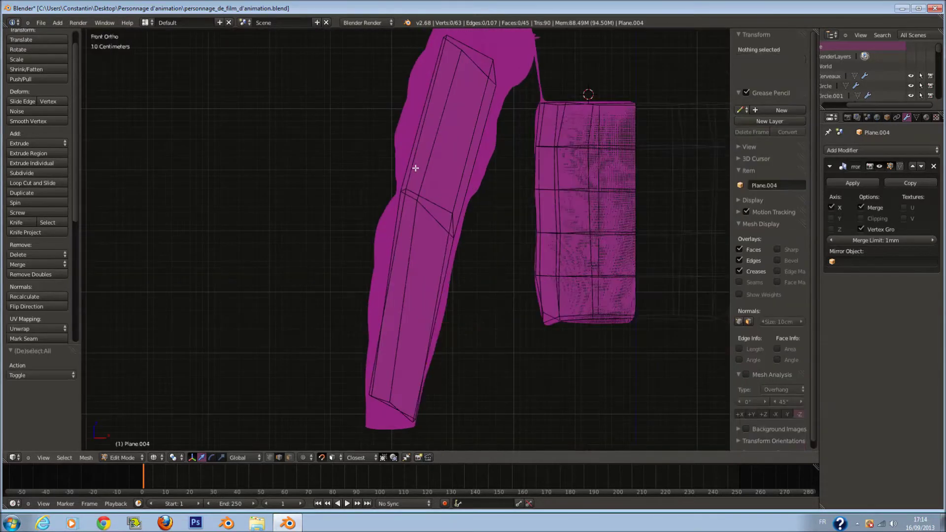
pyautogui.press('a')
pyautogui.keyDown('shift'); pyautogui.scroll(5, 450, 138); pyautogui.keyUp('shift')
pyautogui.press('z')
pyautogui.scroll(-1, 469, 140)
pyautogui.press('a')
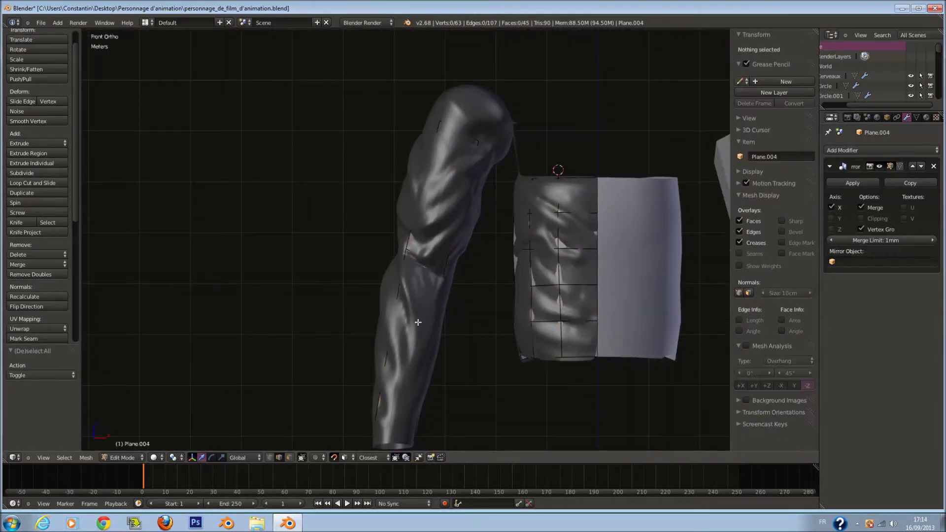
# - Select the vertices of the tube's wrist end and flatten them along Z with scale 0
pyautogui.press('z')
pyautogui.keyDown('shift'); pyautogui.scroll(-4, 414, 335); pyautogui.keyUp('shift')
pyautogui.press('a')
pyautogui.press('a')
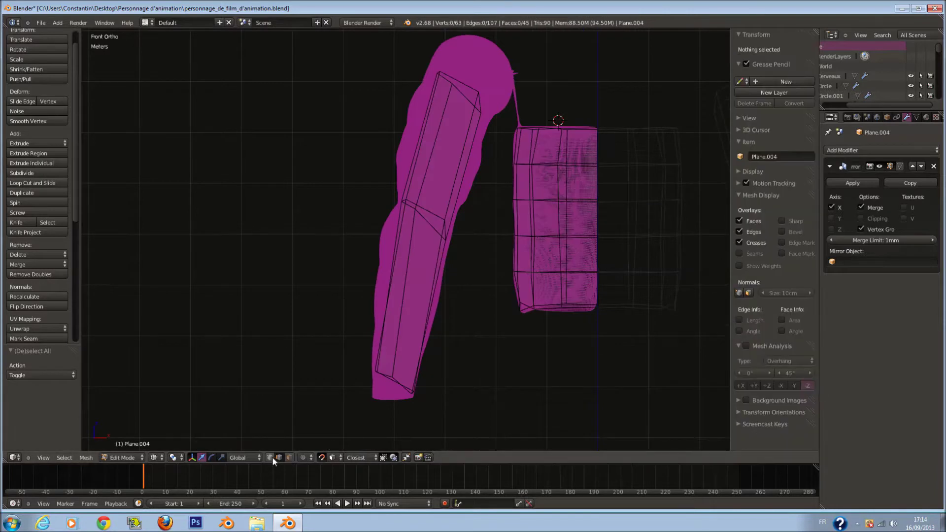
pyautogui.moveTo(401, 397); pyautogui.dragTo(380, 380)
pyautogui.press('Escape')
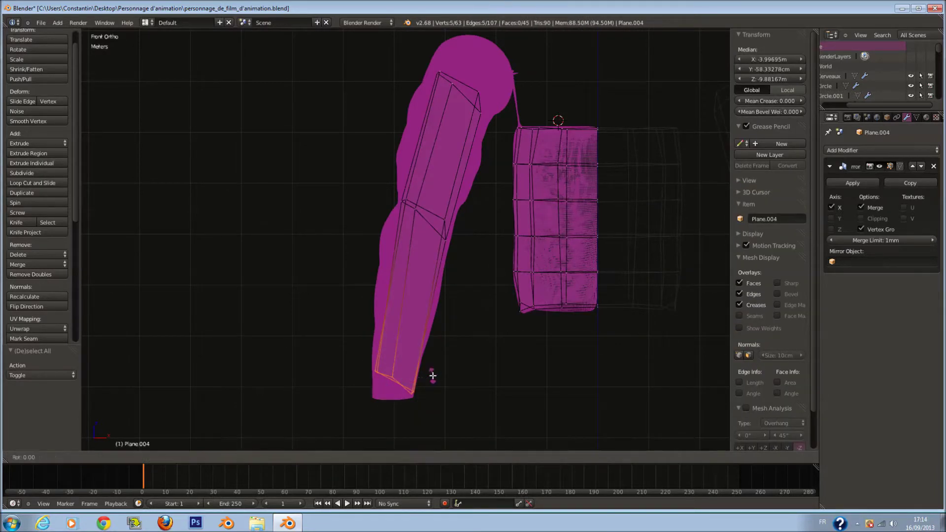
pyautogui.press('Return')
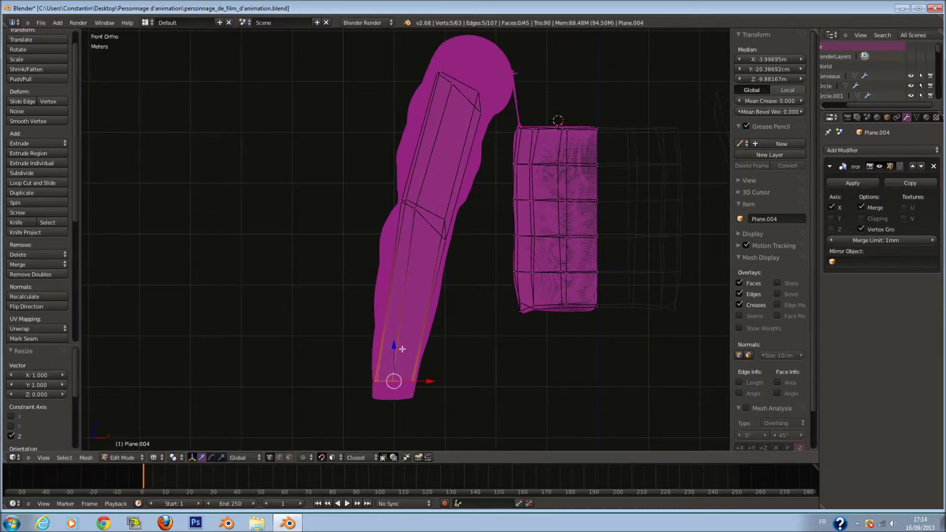
# - Lower the flattened wrist loop about 32 cm along Z to the sculpt's wrist rim
pyautogui.press('g')
pyautogui.press('z')
pyautogui.press('Return')
pyautogui.moveTo(394, 363)
pyautogui.mouseDown(button='middle')
pyautogui.moveTo(522, 386)
pyautogui.moveTo(402, 353)
pyautogui.mouseUp(button='middle')
pyautogui.press('KP_1')
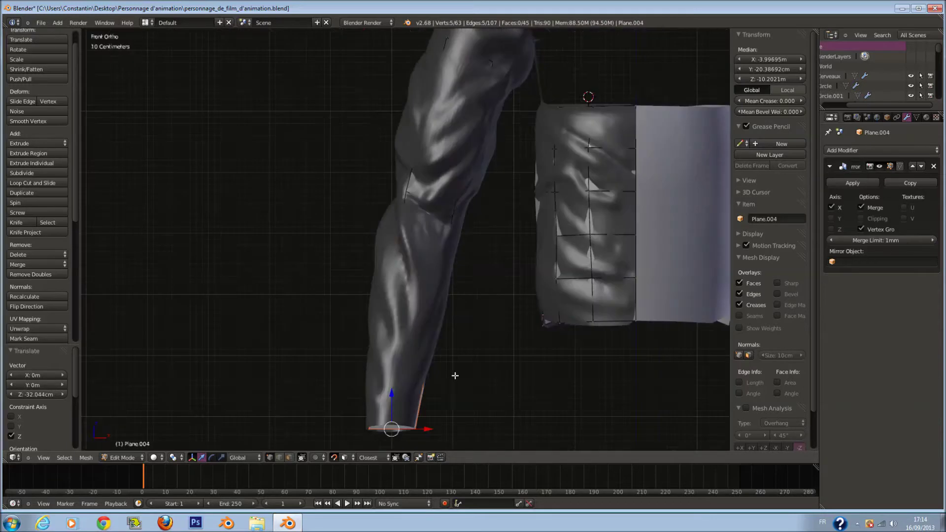
# - Add one lengthwise loop cut on the front of the arm mesh and move it toward the sculpted surface
pyautogui.press('a')
pyautogui.click(483, 104)
pyautogui.click(482, 105)
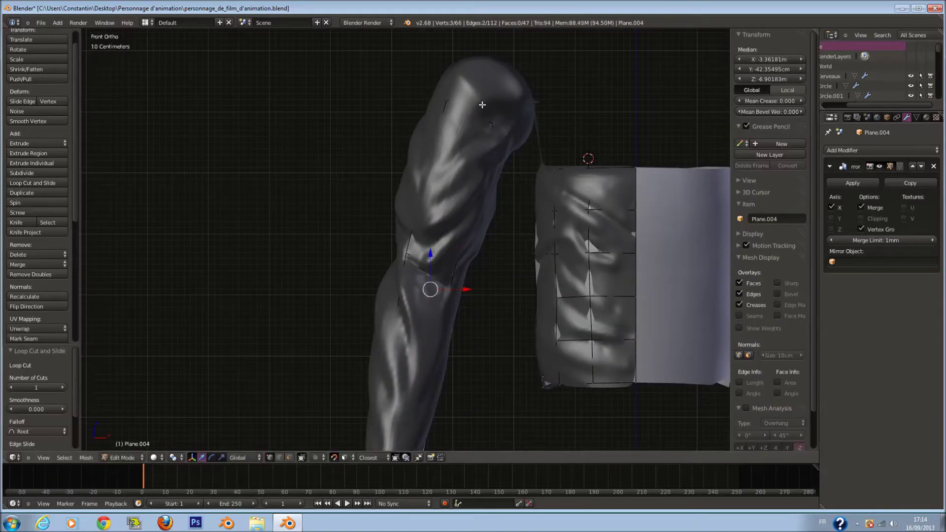
pyautogui.keyDown('shift'); pyautogui.scroll(-3, 483, 106); pyautogui.keyUp('shift')
pyautogui.press('g')
pyautogui.click(469, 133)
# - Add one lengthwise loop cut on the outer side of the arm mesh
pyautogui.moveTo(469, 133); pyautogui.dragTo(576, 144, button='middle')
pyautogui.press('a')
pyautogui.hotkey('ctrl', 'r')
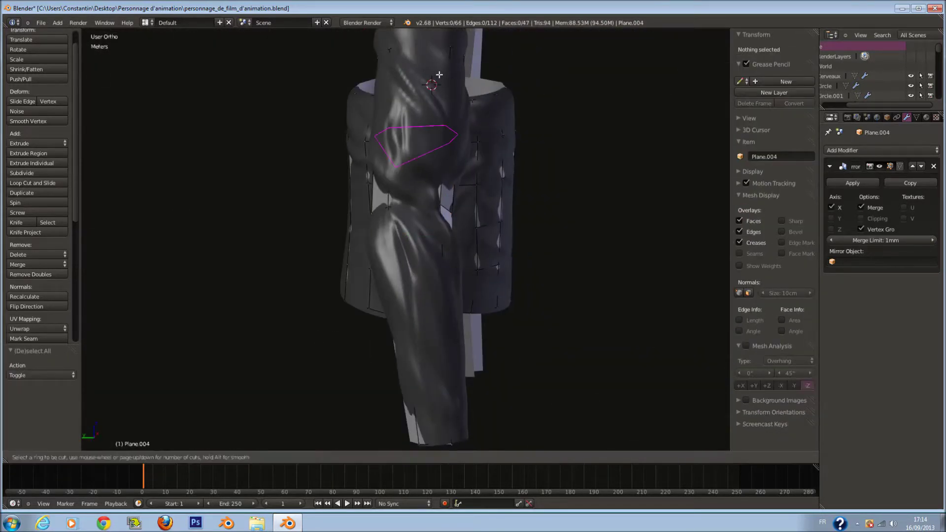
pyautogui.click(440, 52)
pyautogui.click(439, 51)
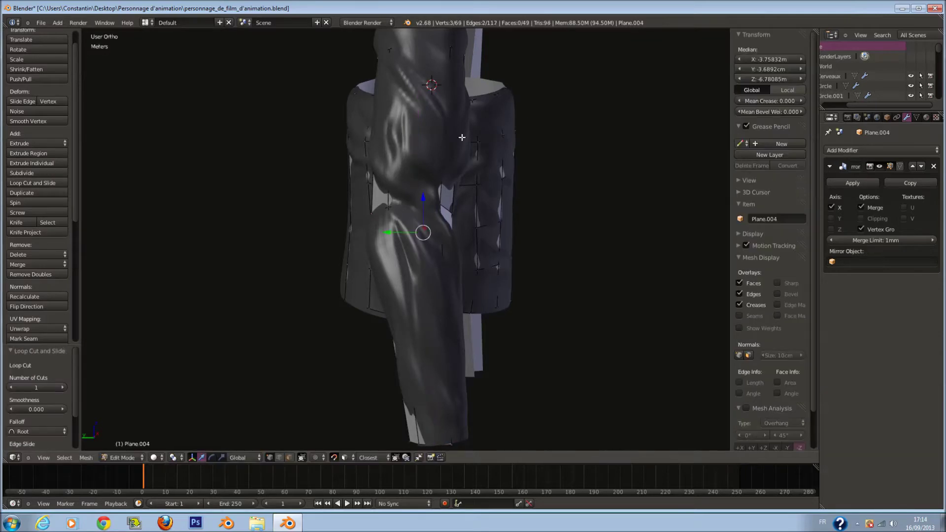
# - Select a single vertex at the wrist end and move it to fit the sculpt's rounded contour
pyautogui.press('a')
pyautogui.hotkey('alt', 'z')
pyautogui.moveTo(462, 137); pyautogui.dragTo(379, 354, button='middle')
pyautogui.press('a')
pyautogui.press('a')
pyautogui.rightClick(389, 410)
pyautogui.press('z')
pyautogui.moveTo(422, 411); pyautogui.dragTo(424, 365, button='middle')
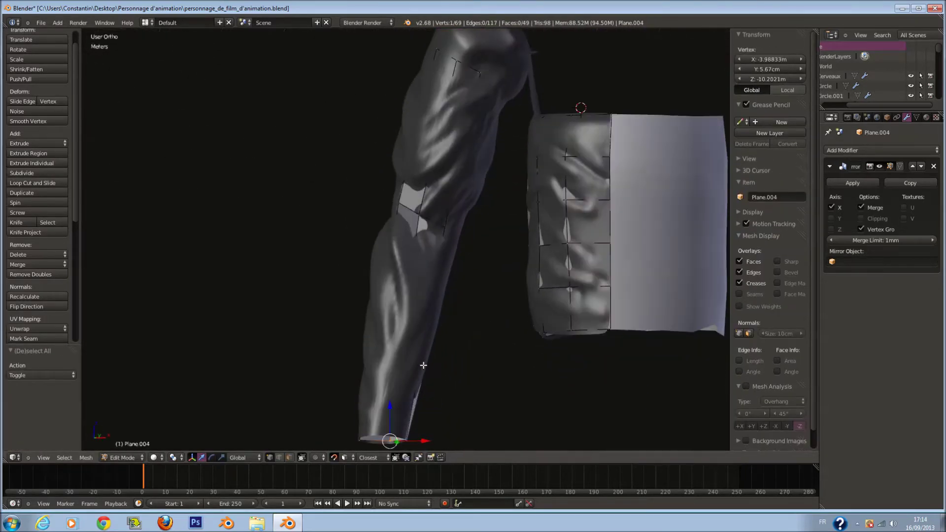
pyautogui.click(416, 373)
pyautogui.press('z')
pyautogui.scroll(-1, 422, 311)
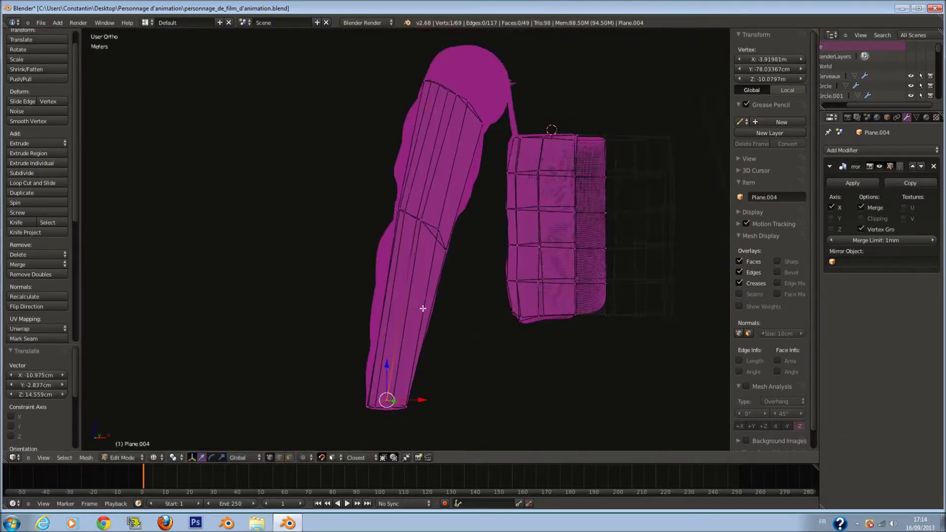
# - Try a single loop cut around the forearm slid toward the elbow, and undo it
pyautogui.scroll(1, 422, 313)
pyautogui.press('a')
pyautogui.press('a')
pyautogui.press('z')
pyautogui.hotkey('ctrl', 'r')
pyautogui.click(433, 271)
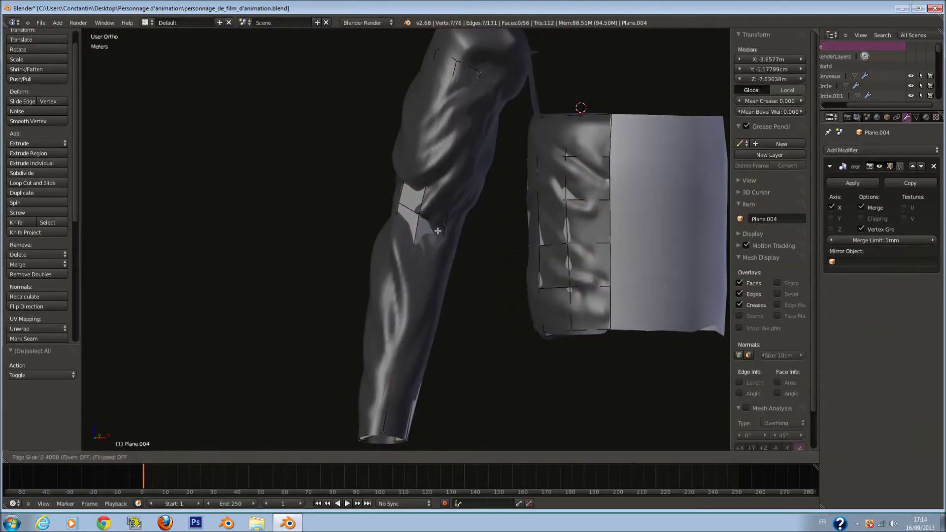
pyautogui.click(437, 231)
pyautogui.press('z')
pyautogui.hotkey('ctrl', 'r')
pyautogui.press('Escape')
pyautogui.hotkey('ctrl', 'z')
# - Add five evenly spaced loop cuts around the forearm and further loop cuts around the upper arm
pyautogui.press('a')
pyautogui.hotkey('ctrl', 'r')
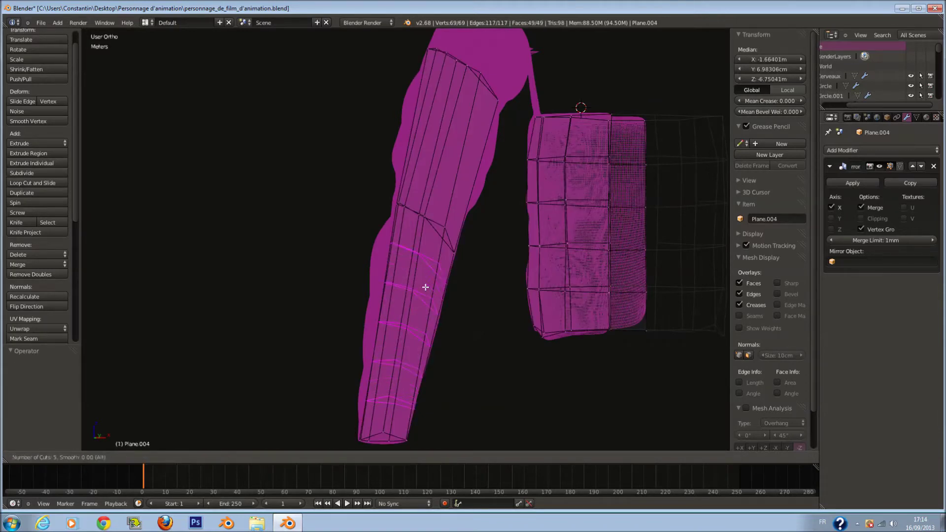
pyautogui.click(427, 286)
pyautogui.keyDown('shift'); pyautogui.scroll(3, 453, 224); pyautogui.keyUp('shift')
pyautogui.press('a')
pyautogui.click(469, 186)
pyautogui.press('a')
pyautogui.press('z')
# - Select the front faces of the forearm and upper arm and move them onto the sculpt's surface
pyautogui.press('KP_1')
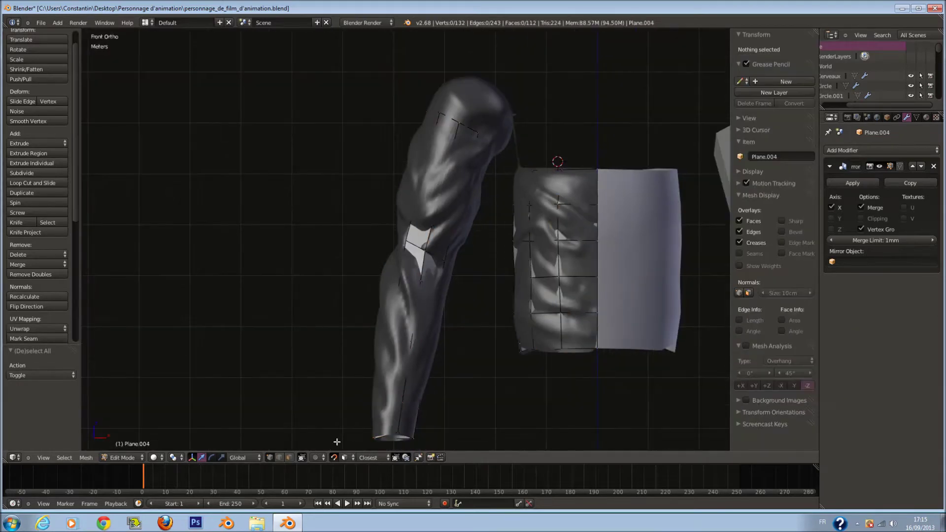
pyautogui.moveTo(394, 397); pyautogui.dragTo(435, 234)
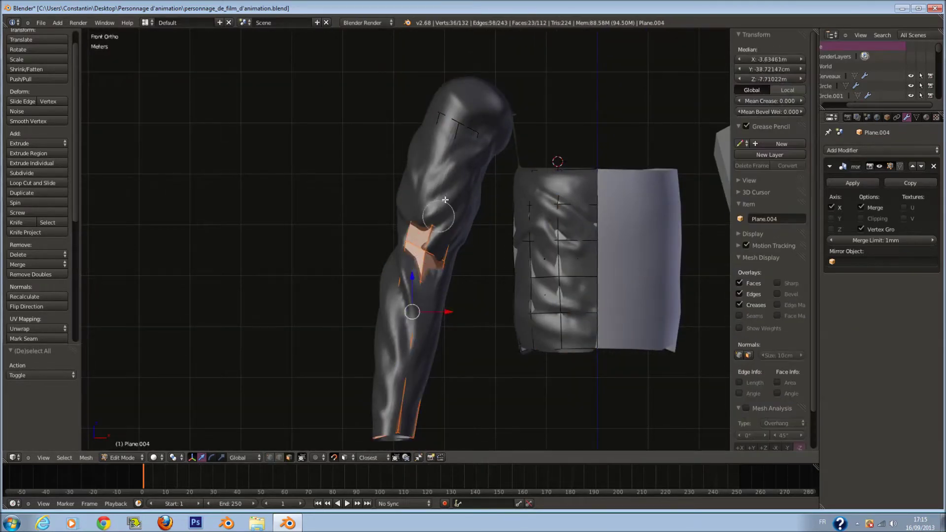
pyautogui.hotkey('alt', 's')
pyautogui.rightClick(474, 184)
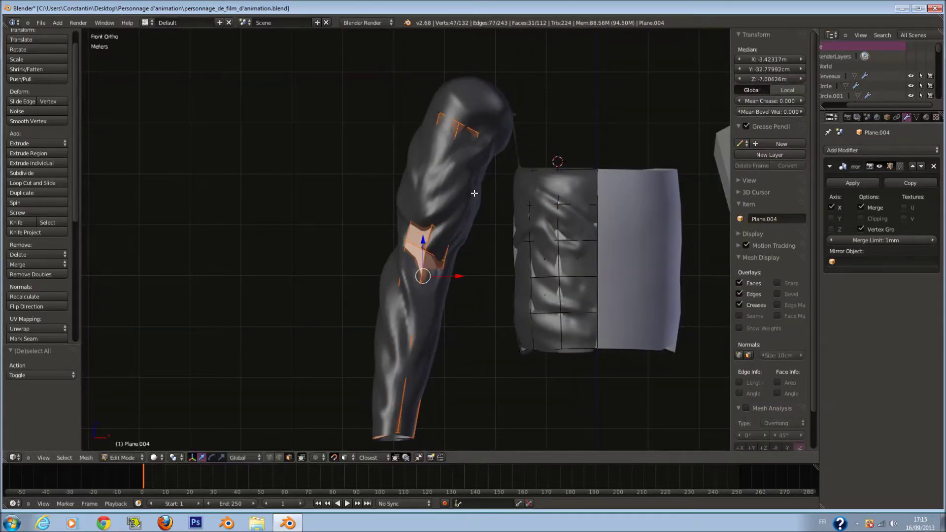
pyautogui.press('g')
pyautogui.click(474, 193)
# - Snap the selected arm faces onto the sculpt from a turned view and clear the selection
pyautogui.moveTo(446, 212); pyautogui.dragTo(528, 214, button='middle')
pyautogui.press('z')
pyautogui.moveTo(407, 232)
pyautogui.mouseDown(button='middle')
pyautogui.moveTo(366, 264)
pyautogui.moveTo(501, 250)
pyautogui.moveTo(411, 269)
pyautogui.mouseUp(button='middle')
pyautogui.press('z')
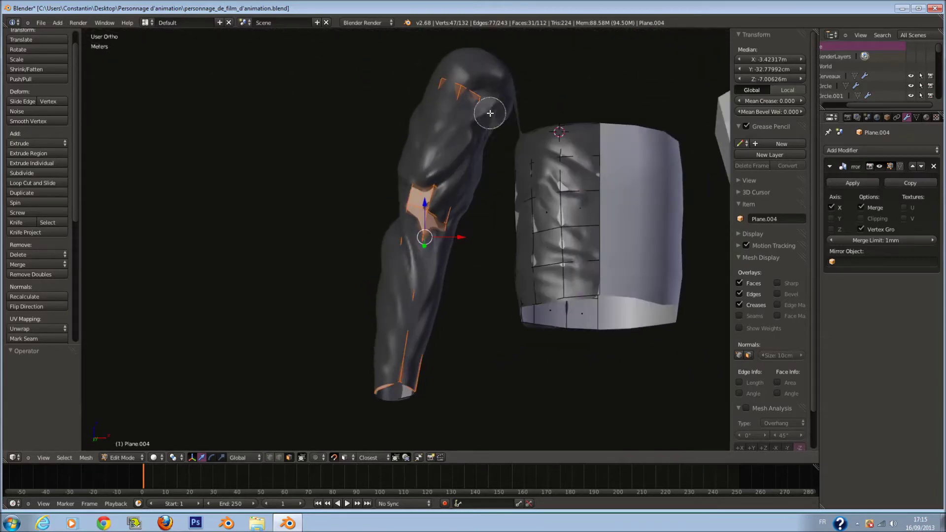
pyautogui.moveTo(424, 381)
pyautogui.mouseDown(button='middle')
pyautogui.moveTo(477, 348)
pyautogui.moveTo(492, 356)
pyautogui.moveTo(545, 327)
pyautogui.mouseUp(button='middle')
pyautogui.press('g')
pyautogui.click(491, 357)
pyautogui.press('a')
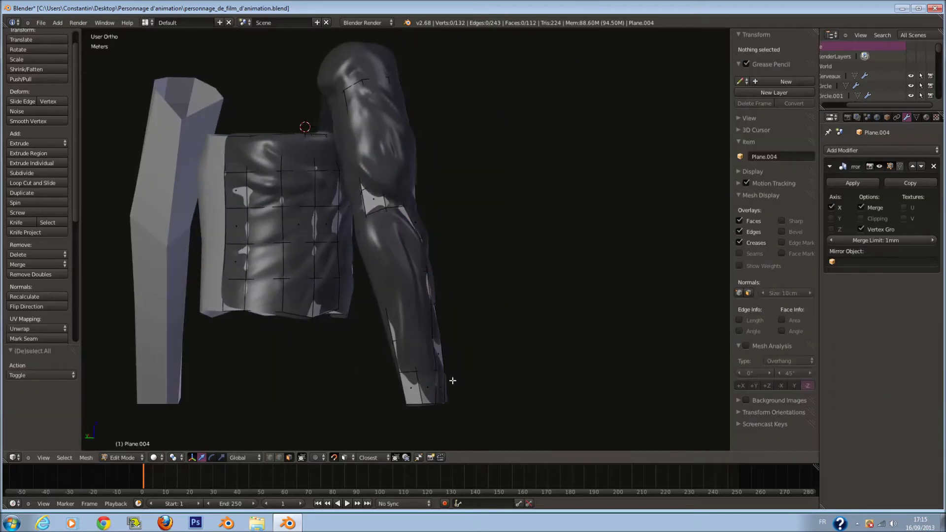
# - Select the faces along the back of the arm from wrist to shoulder and snap them onto the sculpt
pyautogui.moveTo(422, 388); pyautogui.dragTo(409, 242)
pyautogui.rightClick(384, 91)
pyautogui.moveTo(555, 283)
pyautogui.mouseDown(button='middle')
pyautogui.moveTo(510, 281)
pyautogui.moveTo(526, 283)
pyautogui.moveTo(442, 309)
pyautogui.moveTo(450, 315)
pyautogui.moveTo(443, 303)
pyautogui.mouseUp(button='middle')
pyautogui.press('g')
pyautogui.click(526, 283)
pyautogui.press('z')
pyautogui.press('z')
# - Select the faces on the outer back of the arm from the wrist upward and fit them to the sculpt
pyautogui.press('a')
pyautogui.press('c')
pyautogui.moveTo(414, 385); pyautogui.dragTo(420, 329)
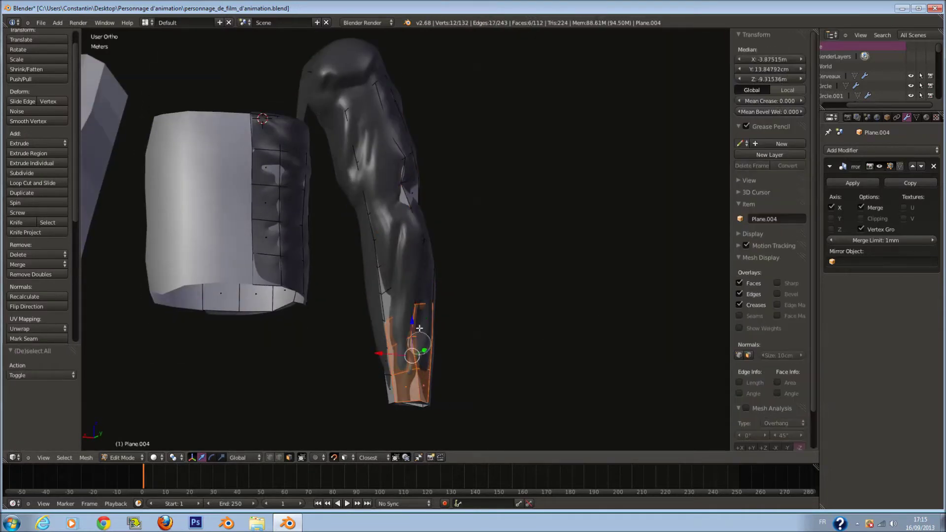
pyautogui.click(467, 228)
pyautogui.moveTo(466, 229); pyautogui.dragTo(417, 253, button='middle')
pyautogui.press('z')
pyautogui.press('a')
pyautogui.press('a')
pyautogui.press('z')
pyautogui.press('a')
pyautogui.press('a')
pyautogui.press('a')
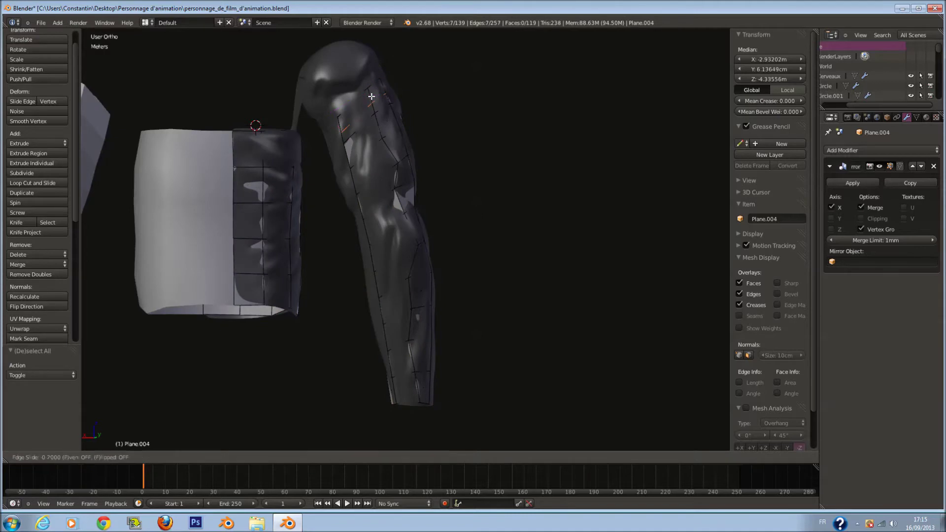
# - Add one lengthwise loop cut along the back of the arm and move it onto the sculpt
pyautogui.hotkey('ctrl', 'r')
pyautogui.doubleClick(357, 98)
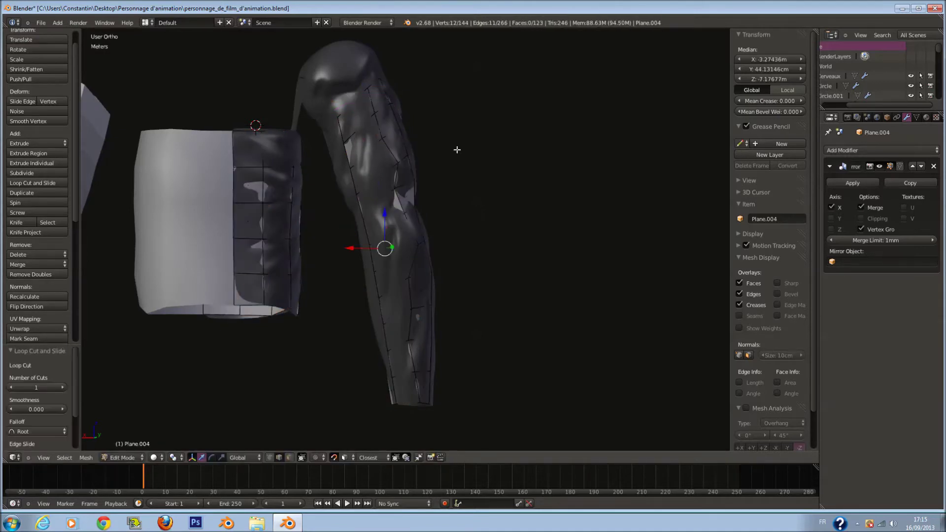
pyautogui.press('g')
pyautogui.click(457, 150)
# - Try one lengthwise loop cut on the arm's inner side and snap it onto the sculpt
pyautogui.moveTo(364, 234); pyautogui.dragTo(496, 141, button='middle')
pyautogui.hotkey('ctrl', 'r')
pyautogui.doubleClick(447, 186)
pyautogui.moveTo(447, 187)
pyautogui.mouseDown(button='middle')
pyautogui.moveTo(471, 184)
pyautogui.moveTo(495, 202)
pyautogui.moveTo(392, 229)
pyautogui.moveTo(416, 238)
pyautogui.moveTo(446, 274)
pyautogui.moveTo(418, 309)
pyautogui.moveTo(506, 172)
pyautogui.mouseUp(button='middle')
pyautogui.press('g')
pyautogui.click(476, 190)
pyautogui.hotkey('alt', 'z')
pyautogui.hotkey('alt', 'z')
pyautogui.press('g')
pyautogui.click(401, 235)
pyautogui.hotkey('alt', 'z')
pyautogui.hotkey('alt', 'z')
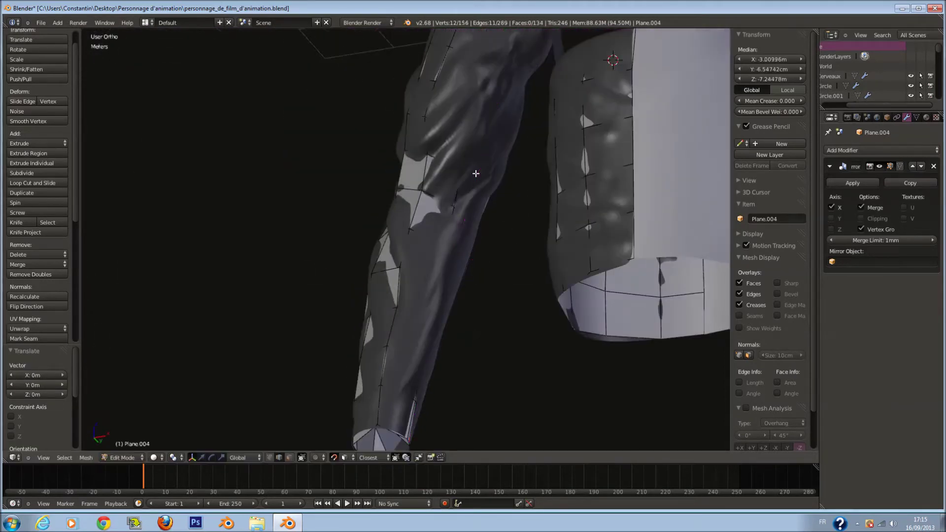
# - Try one lengthwise loop cut along the front of the arm and snap it onto the sculpt
pyautogui.moveTo(498, 223)
pyautogui.mouseDown(button='middle')
pyautogui.moveTo(469, 177)
pyautogui.moveTo(467, 211)
pyautogui.moveTo(466, 55)
pyautogui.mouseUp(button='middle')
pyautogui.hotkey('alt', 'z')
pyautogui.press('a')
pyautogui.press('a')
pyautogui.hotkey('alt', 'z')
pyautogui.press('a')
pyautogui.hotkey('ctrl', 'r')
pyautogui.click(471, 41)
pyautogui.rightClick(471, 41)
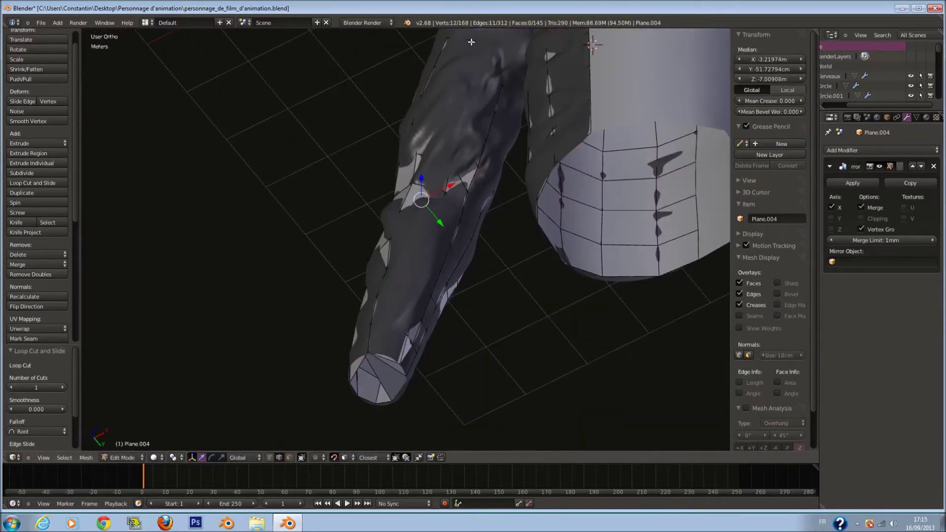
pyautogui.press('g')
pyautogui.click(486, 151)
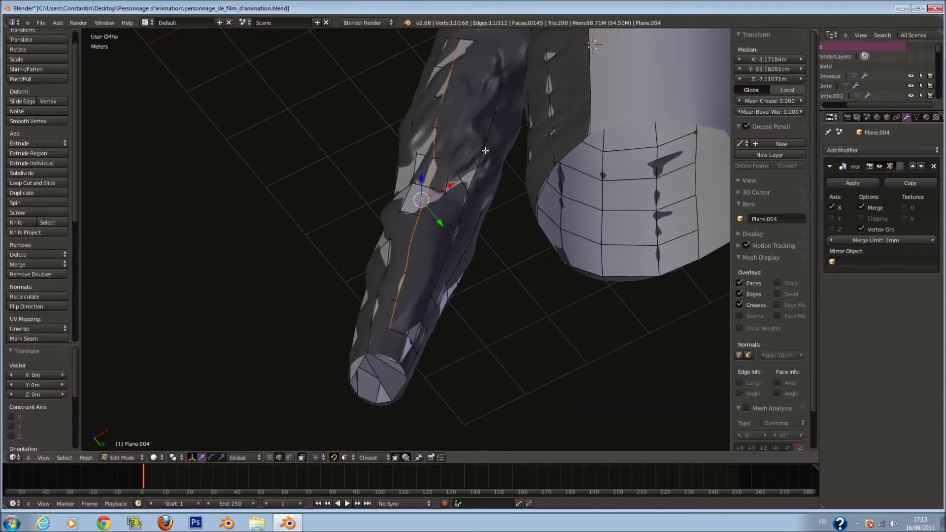
# - Undo the front and inner lengthwise loop cuts and the last move of the back loop
pyautogui.moveTo(452, 220); pyautogui.dragTo(441, 189, button='middle')
pyautogui.hotkey('ctrl', 'z')
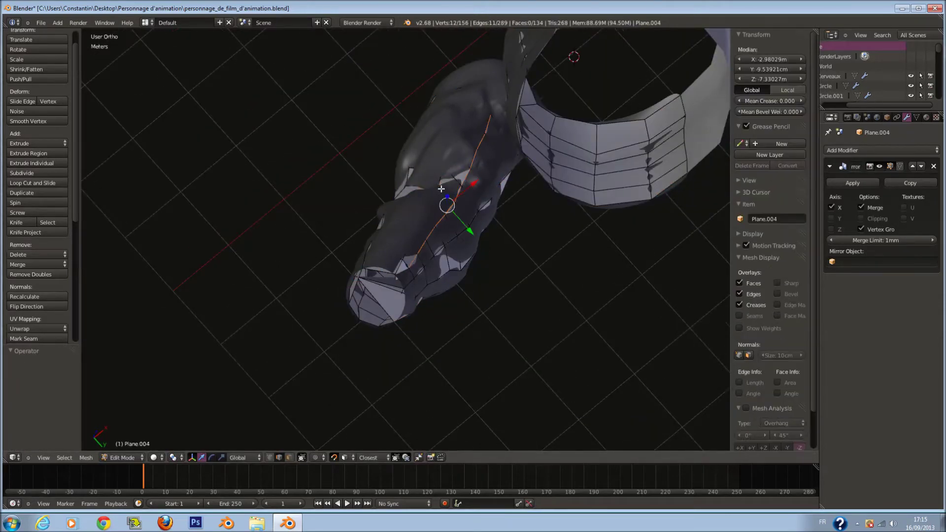
pyautogui.moveTo(445, 188); pyautogui.dragTo(321, 213, button='middle')
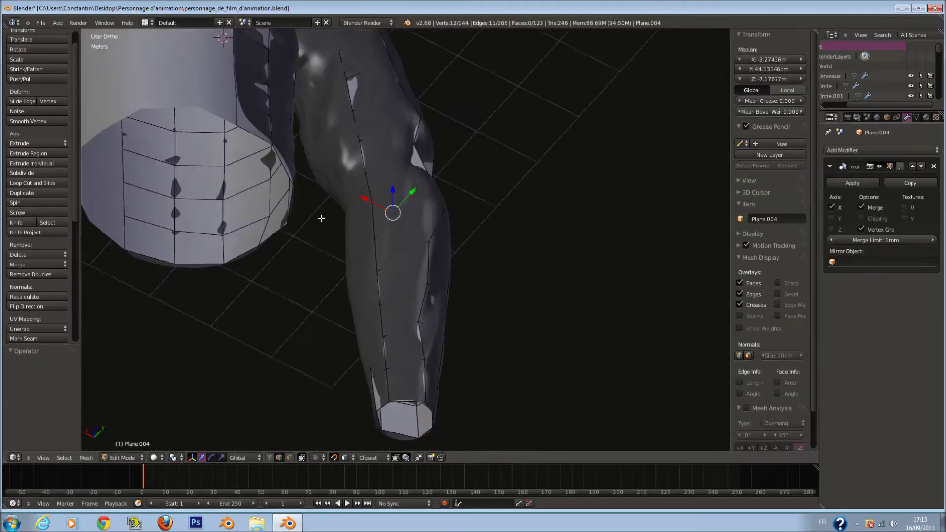
pyautogui.hotkey('ctrl', 'z')
# - Snap the selected lengthwise loop on the arm's back onto the sculpt
pyautogui.moveTo(432, 226); pyautogui.dragTo(449, 285, button='middle')
pyautogui.press('g')
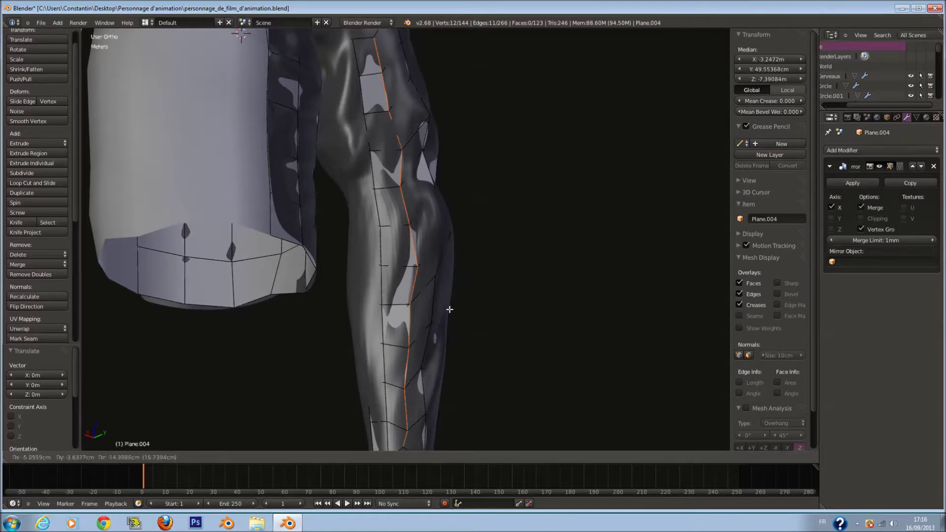
pyautogui.click(449, 313)
pyautogui.scroll(-1, 449, 313)
pyautogui.press('z')
pyautogui.moveTo(449, 311)
pyautogui.mouseDown(button='middle')
pyautogui.moveTo(530, 294)
pyautogui.moveTo(396, 335)
pyautogui.moveTo(481, 327)
pyautogui.moveTo(551, 295)
pyautogui.moveTo(531, 315)
pyautogui.moveTo(448, 316)
pyautogui.mouseUp(button='middle')
pyautogui.press('z')
# - Try an inner lengthwise loop cut on the arm again, then reselect its edge loop and move it onto the sculpt
pyautogui.hotkey('ctrl', 'r')
pyautogui.click(405, 341)
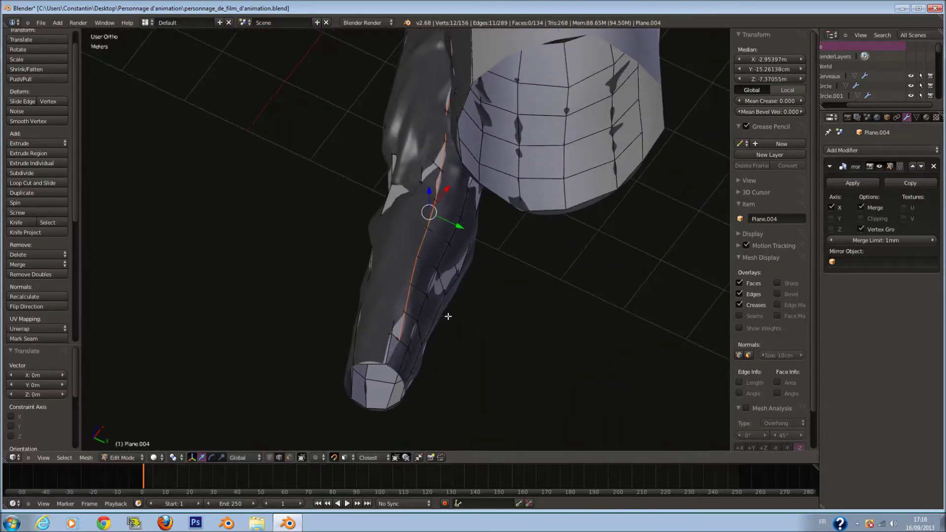
pyautogui.press('g')
pyautogui.rightClick(439, 313)
pyautogui.moveTo(439, 315); pyautogui.dragTo(459, 332, button='middle')
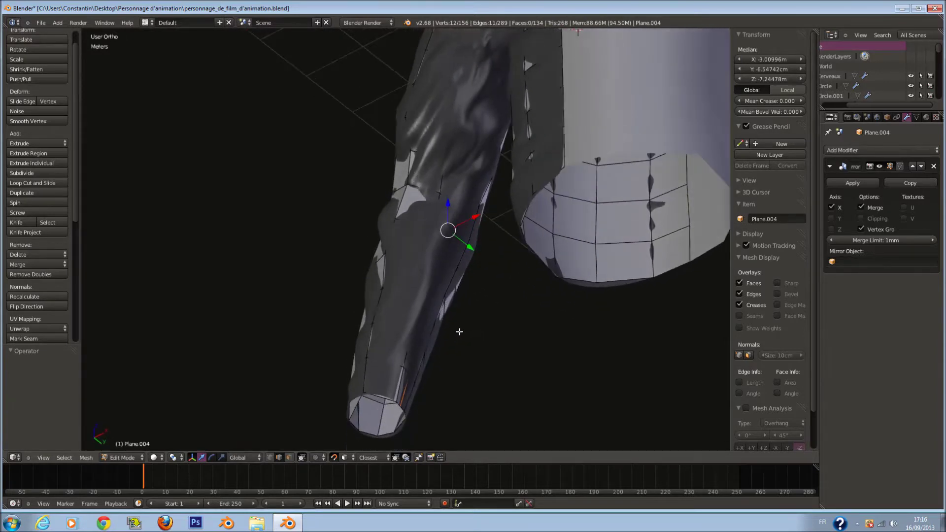
pyautogui.keyDown('alt'); pyautogui.rightClick(464, 253); pyautogui.keyUp('alt')
pyautogui.press('g')
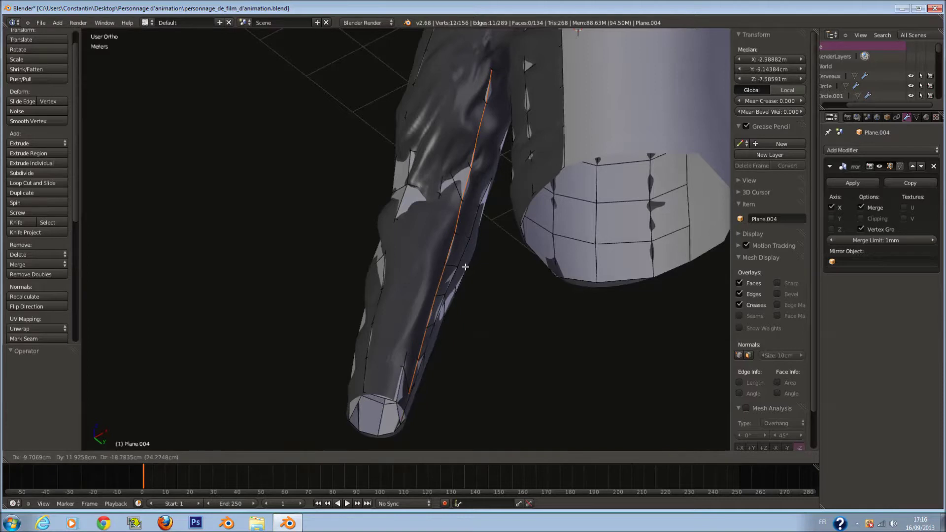
pyautogui.click(465, 266)
pyautogui.moveTo(466, 266); pyautogui.dragTo(466, 334, button='middle')
# - Add one centred lengthwise loop cut along the front of the arm and snap it onto the sculpt
pyautogui.press('a')
pyautogui.hotkey('ctrl', 'r')
pyautogui.click(393, 395)
pyautogui.rightClick(392, 394)
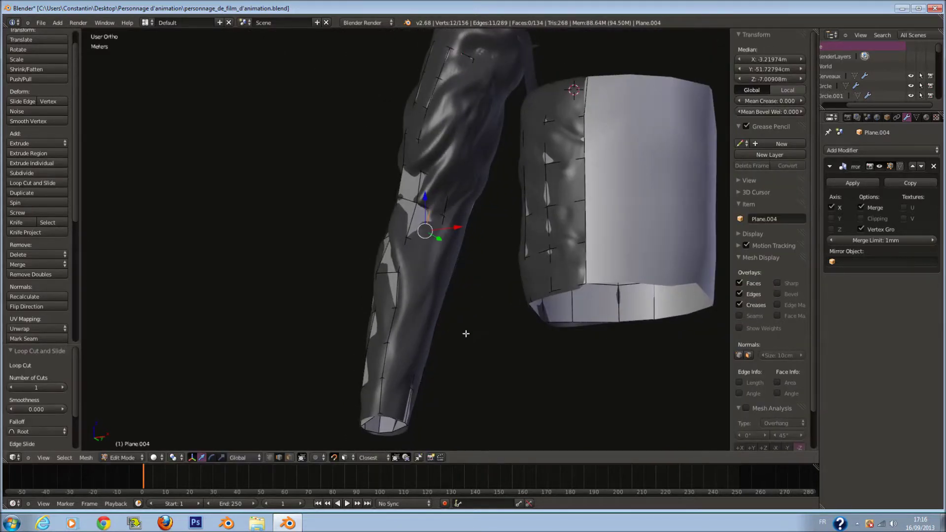
pyautogui.press('g')
pyautogui.click(466, 332)
pyautogui.hotkey('alt', 'z')
pyautogui.moveTo(464, 334)
pyautogui.mouseDown(button='middle')
pyautogui.moveTo(481, 297)
pyautogui.moveTo(450, 306)
pyautogui.mouseUp(button='middle')
pyautogui.hotkey('alt', 'z')
pyautogui.scroll(2, 450, 306)
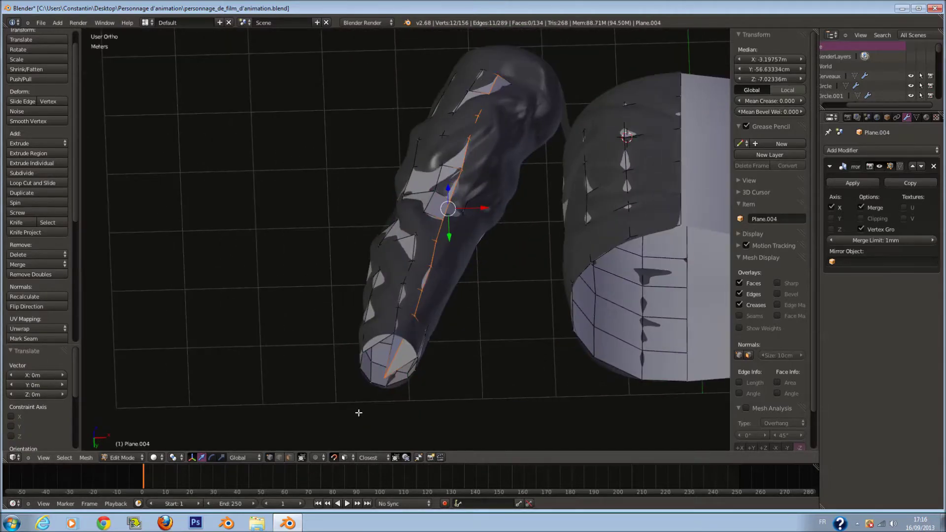
# - Select the front loop's vertex at the wrist opening and move it onto the sculpt's surface
pyautogui.rightClick(387, 384)
pyautogui.moveTo(403, 371); pyautogui.dragTo(390, 375, button='middle')
pyautogui.scroll(3, 389, 375)
pyautogui.press('g')
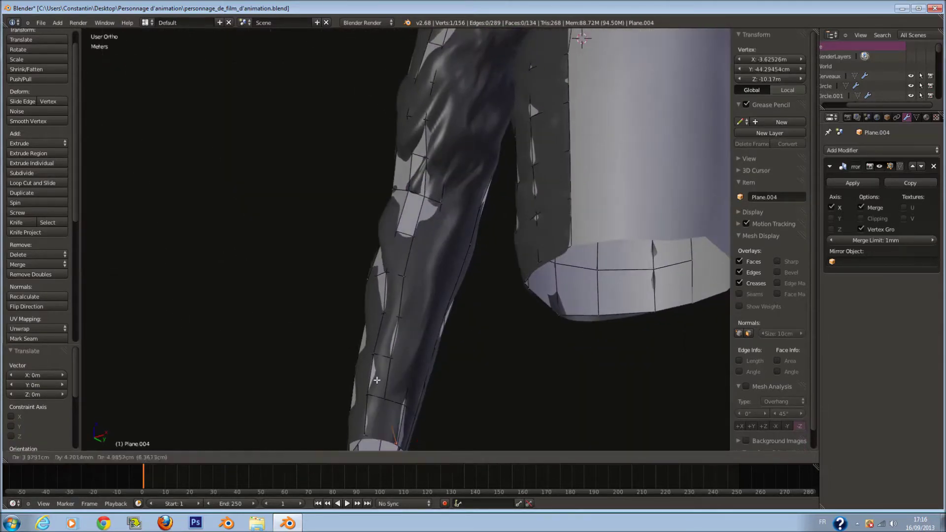
pyautogui.click(363, 377)
pyautogui.press('a')
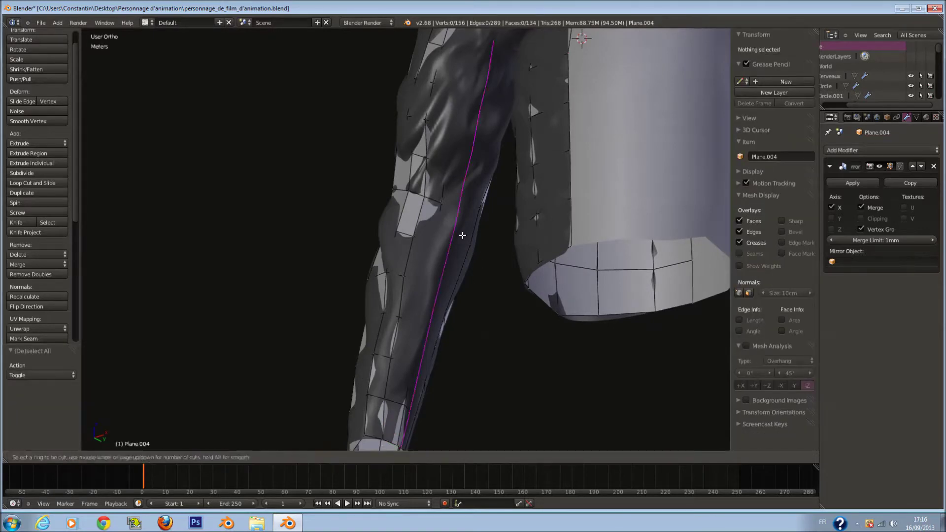
# - Add one lengthwise loop cut on the arm's inner side and reposition its wrist-end vertex on the sculpt
pyautogui.click(462, 235)
pyautogui.moveTo(463, 236); pyautogui.dragTo(486, 239, button='middle')
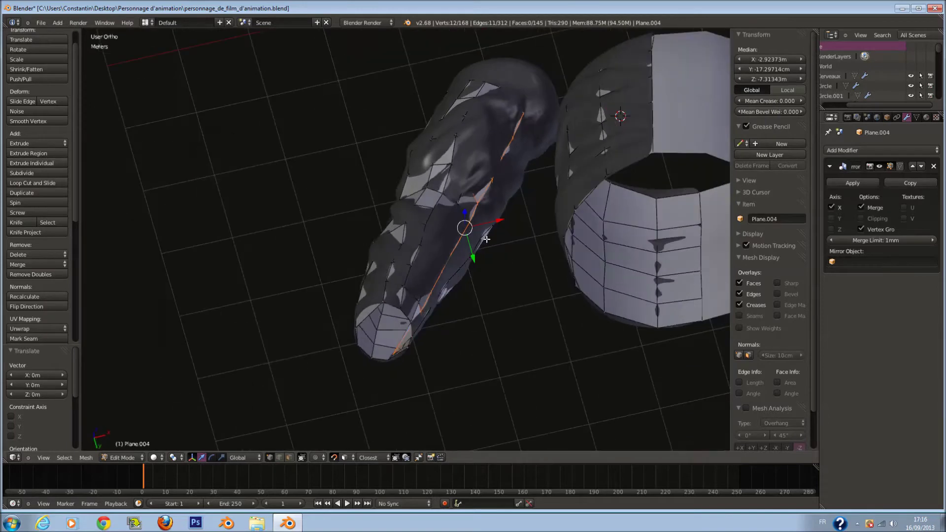
pyautogui.rightClick(396, 345)
pyautogui.moveTo(397, 345); pyautogui.dragTo(435, 324, button='middle')
pyautogui.press('g')
pyautogui.click(395, 397)
pyautogui.press('a')
# - Add two more centred lengthwise loop cuts to the arm, one of them along its outer back
pyautogui.hotkey('ctrl', 'r')
pyautogui.click(399, 217)
pyautogui.rightClick(399, 217)
pyautogui.moveTo(399, 218); pyautogui.dragTo(437, 238, button='middle')
pyautogui.press('a')
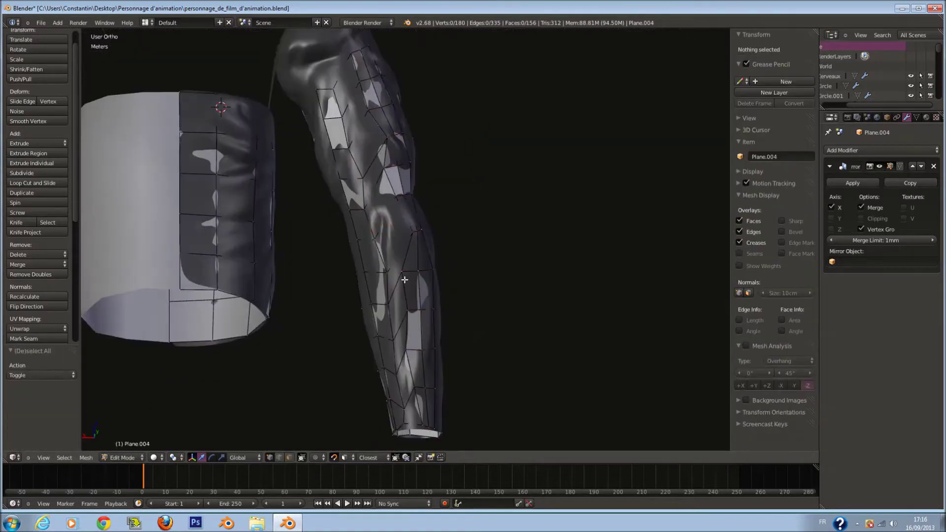
pyautogui.click(404, 253)
pyautogui.rightClick(403, 253)
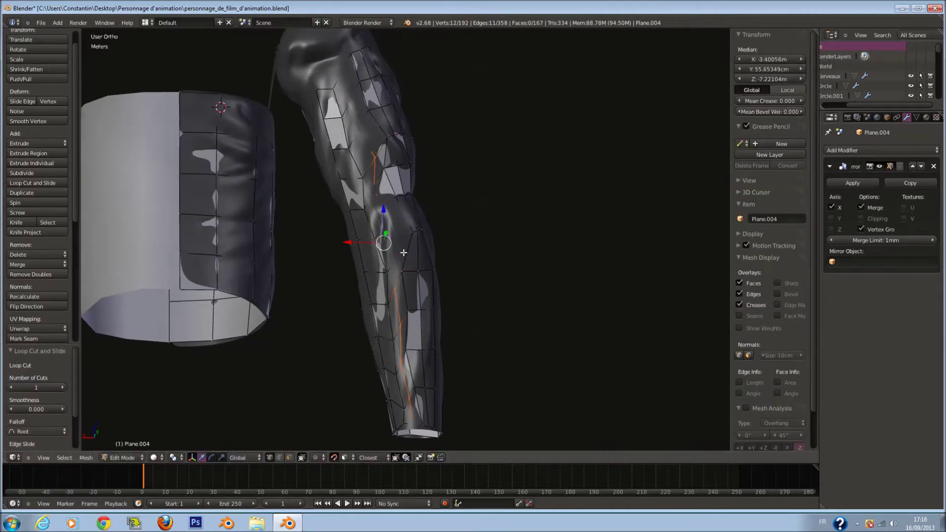
pyautogui.press('a')
# - Add one centred lengthwise loop cut on the arm's outer side, snap it onto the sculpt and check the mesh
pyautogui.moveTo(489, 258); pyautogui.dragTo(380, 238, button='middle')
pyautogui.hotkey('ctrl', 'r')
pyautogui.click(381, 240)
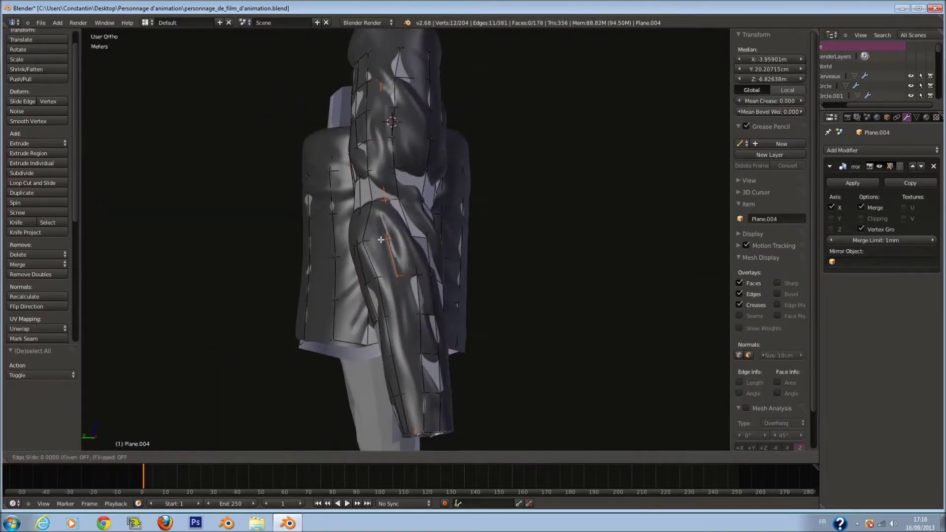
pyautogui.rightClick(381, 240)
pyautogui.press('g')
pyautogui.click(384, 241)
pyautogui.press('Tab')
pyautogui.moveTo(429, 275); pyautogui.dragTo(401, 222, button='middle')
pyautogui.press('Tab')
# - Add one centred lengthwise loop cut on the arm's outer front and snap it onto the sculpt
pyautogui.hotkey('ctrl', 'r')
pyautogui.click(425, 166)
pyautogui.rightClick(426, 165)
pyautogui.press('g')
pyautogui.click(425, 165)
pyautogui.moveTo(425, 166); pyautogui.dragTo(556, 162, button='middle')
pyautogui.scroll(1, 522, 192)
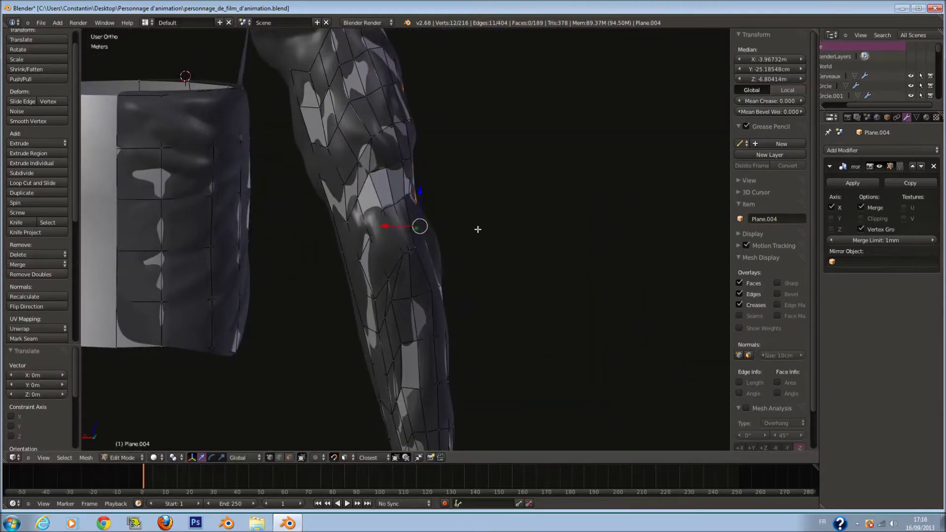
# - Clear the selection in front view and save the file
pyautogui.moveTo(478, 230); pyautogui.dragTo(461, 252, button='middle')
pyautogui.scroll(-2, 462, 252)
pyautogui.press('KP_1')
pyautogui.scroll(1, 491, 226)
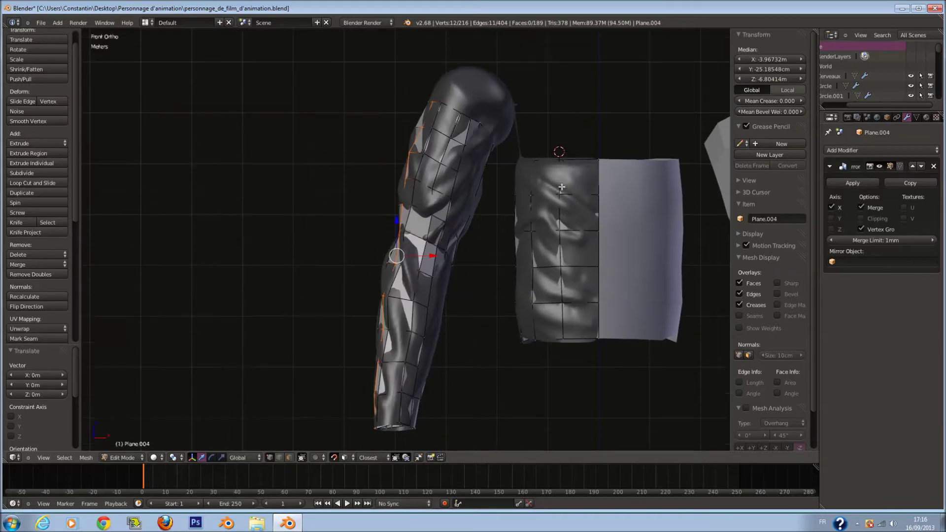
pyautogui.press('a')
pyautogui.scroll(1, 511, 220)
pyautogui.hotkey('ctrl', 's')
pyautogui.scroll(1, 503, 256)
pyautogui.scroll(-1, 494, 272)
pyautogui.keyDown('ctrl'); pyautogui.scroll(2, 473, 289); pyautogui.keyUp('ctrl')
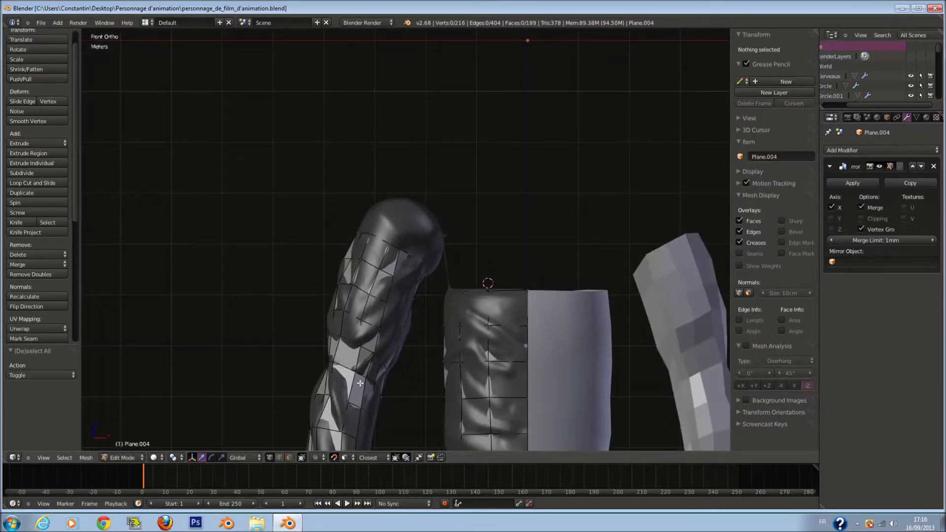
pyautogui.scroll(1, 357, 386)
# - Switch to edge selection and add one loop cut around the abdomen just below its upper rim
pyautogui.click(279, 458)
pyautogui.scroll(2, 387, 342)
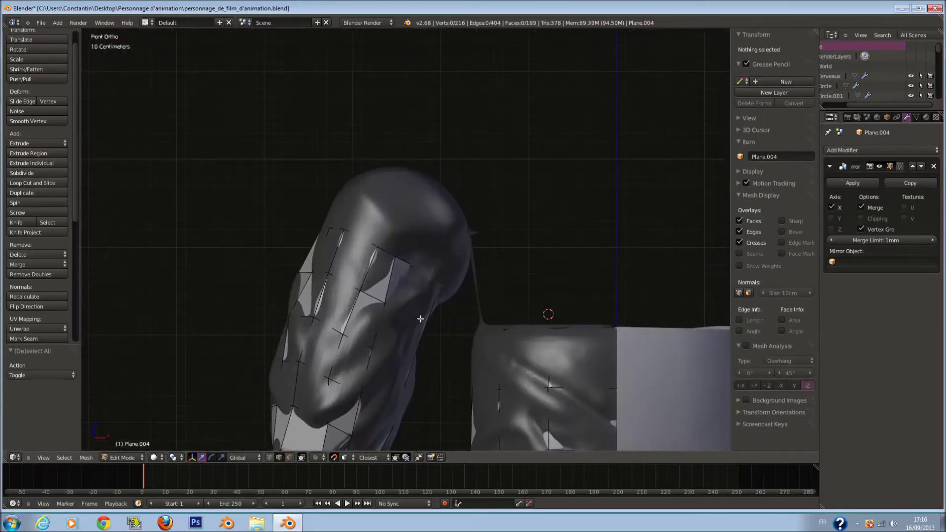
pyautogui.press('a')
pyautogui.press('a')
pyautogui.click(613, 343)
pyautogui.click(611, 339)
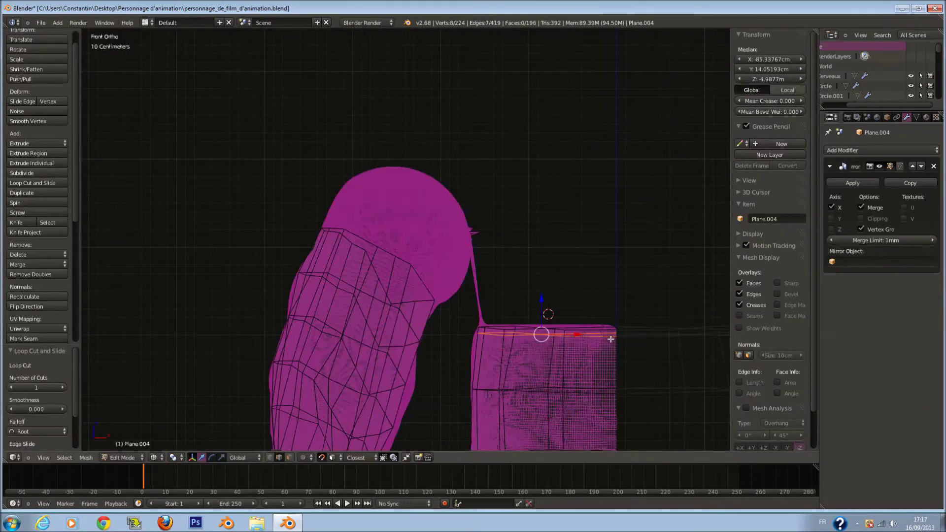
pyautogui.press('a')
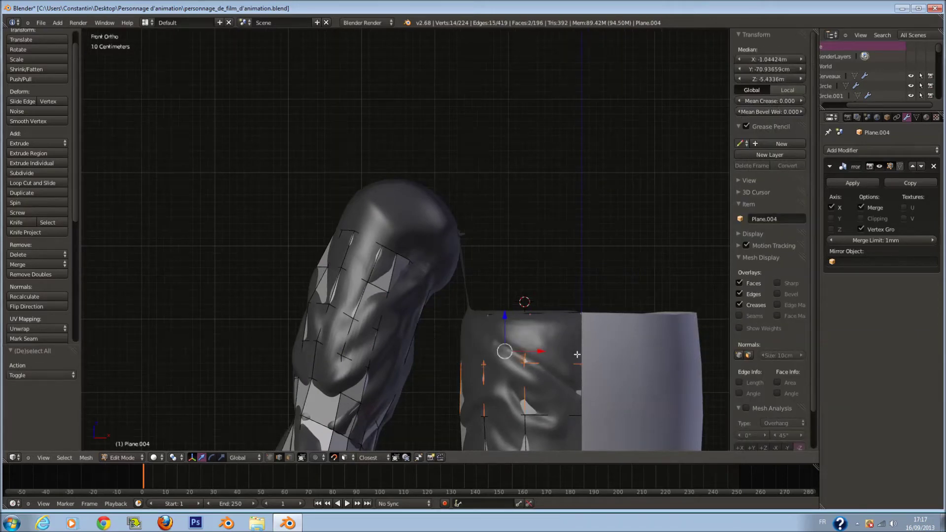
# - Fit the upper abdomen's horizontal edges to the sculpt from front and back, and check the mesh in Object Mode
pyautogui.moveTo(555, 352); pyautogui.dragTo(540, 384, button='middle')
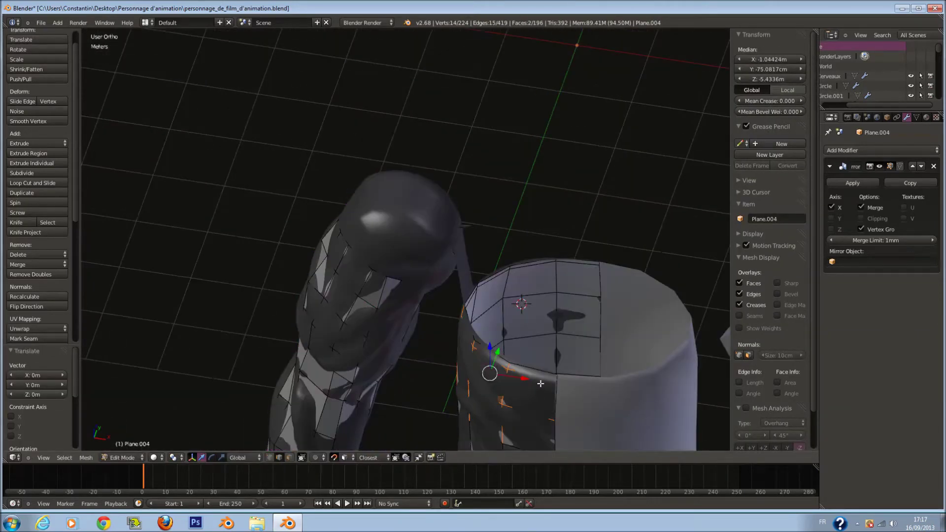
pyautogui.press('ctrl+KP_1')
pyautogui.press('a')
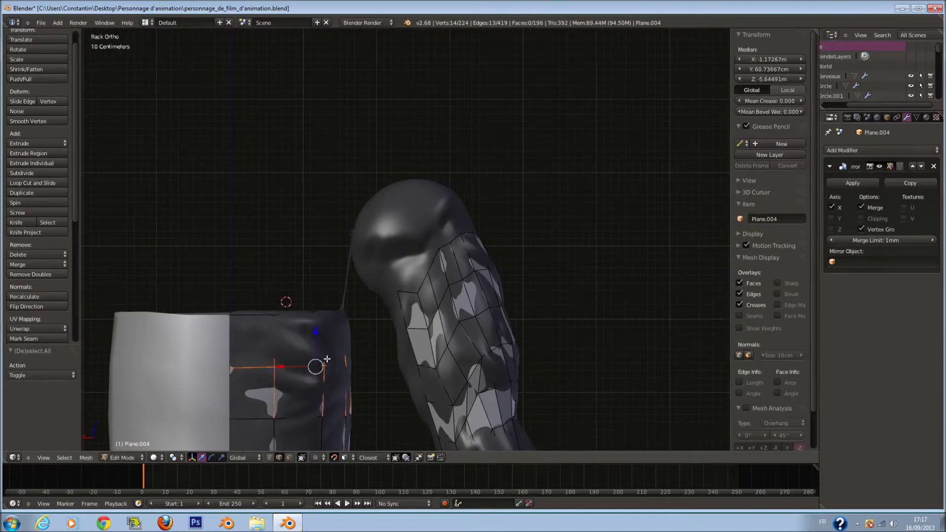
pyautogui.press('Tab')
pyautogui.moveTo(429, 365); pyautogui.dragTo(434, 363, button='middle')
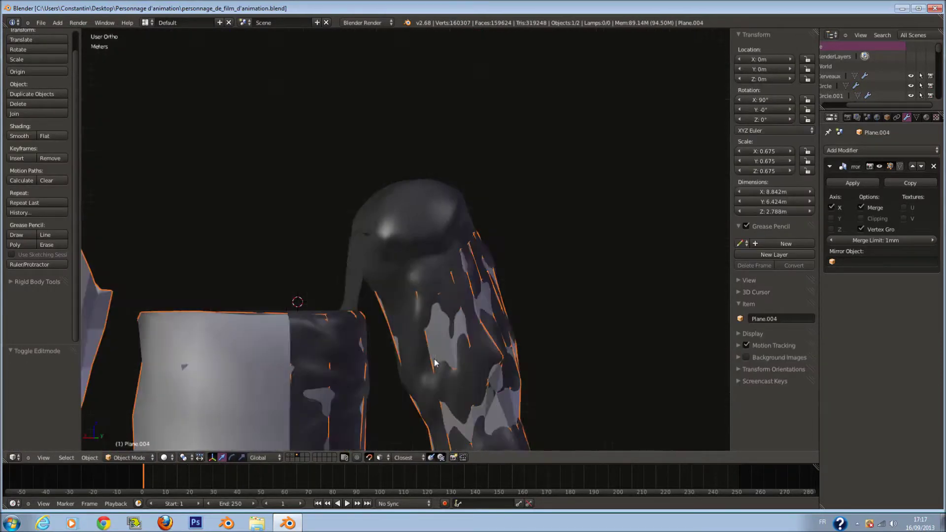
pyautogui.press('KP_1')
pyautogui.press('Tab')
pyautogui.press('a')
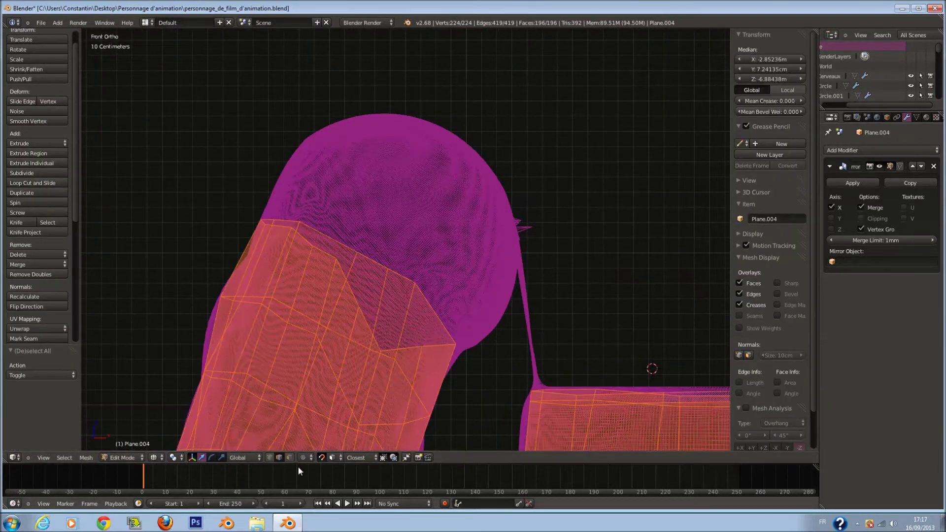
# - Raise the low vertex on the arm's upper rim by about 21 cm along the sculpt and select the whole rim loop
pyautogui.rightClick(389, 360)
pyautogui.moveTo(390, 340)
pyautogui.mouseDown(button='middle')
pyautogui.moveTo(603, 316)
pyautogui.moveTo(482, 312)
pyautogui.moveTo(518, 321)
pyautogui.mouseUp(button='middle')
pyautogui.press('z')
pyautogui.press('g')
pyautogui.click(475, 301)
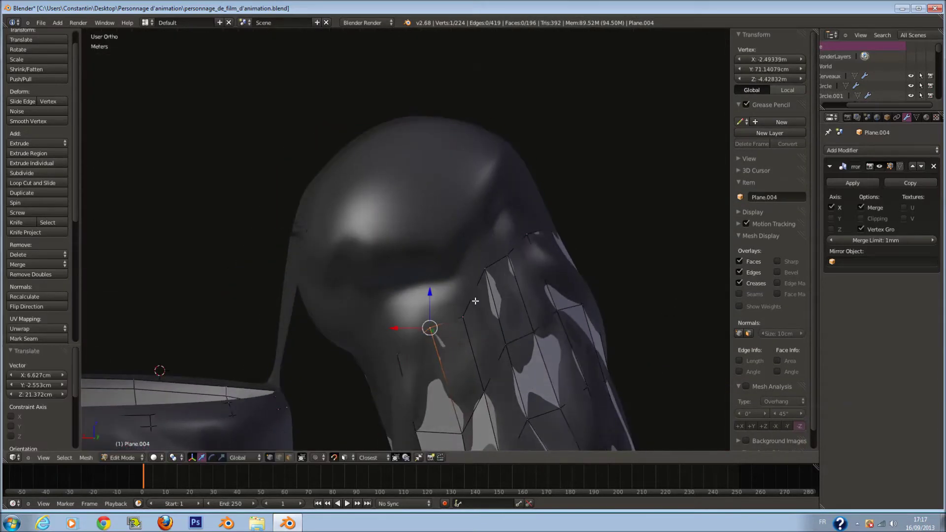
pyautogui.keyDown('alt'); pyautogui.rightClick(456, 317); pyautogui.keyUp('alt')
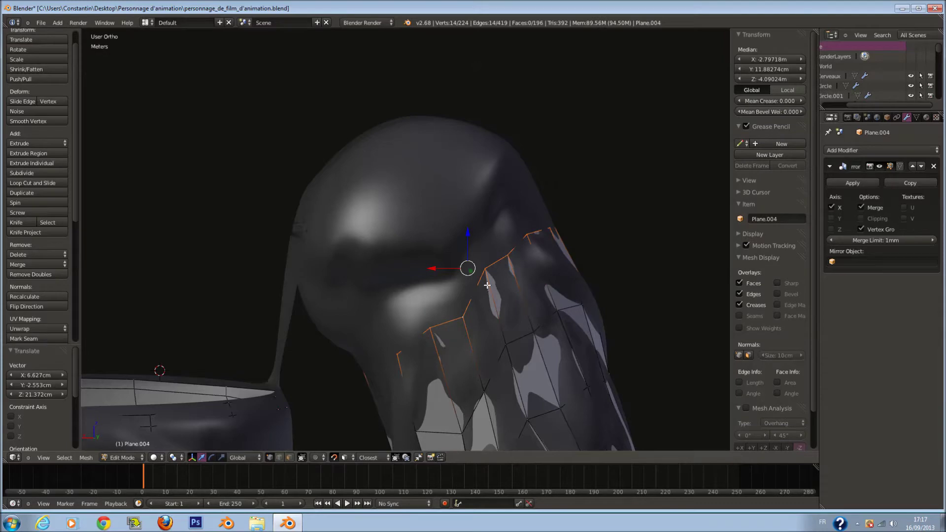
# - Try to extrude the arm's upper rim over the shoulder with surface snapping on
pyautogui.press('e')
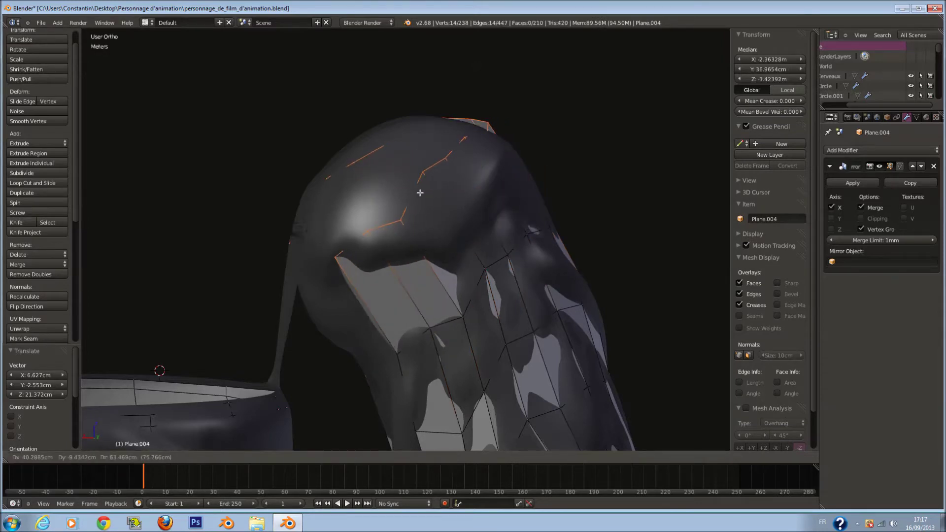
pyautogui.click(425, 186)
pyautogui.moveTo(521, 192)
pyautogui.mouseDown(button='middle')
pyautogui.moveTo(427, 216)
pyautogui.moveTo(465, 209)
pyautogui.moveTo(417, 238)
pyautogui.moveTo(445, 254)
pyautogui.moveTo(520, 235)
pyautogui.mouseUp(button='middle')
pyautogui.press('z')
pyautogui.hotkey('ctrl', 'z')
pyautogui.press('z')
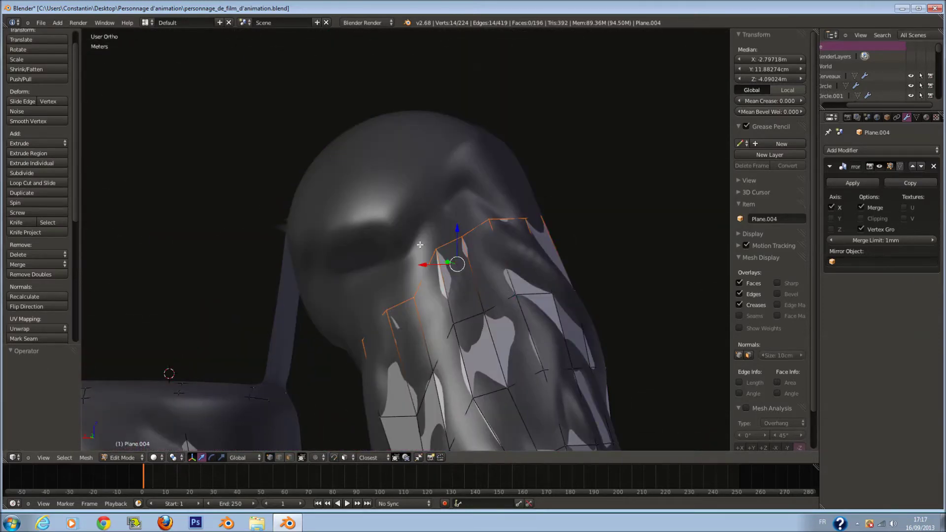
# - Extrude the arm's upper rim about 1.1 m past the shoulder without snapping and add one centred loop cut around the new section
pyautogui.press('e')
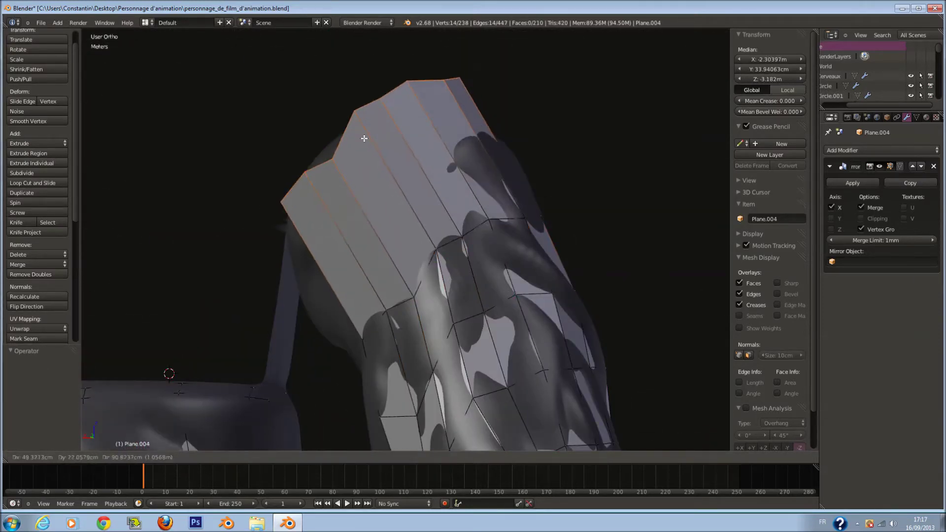
pyautogui.click(362, 134)
pyautogui.press('a')
pyautogui.hotkey('ctrl', 'r')
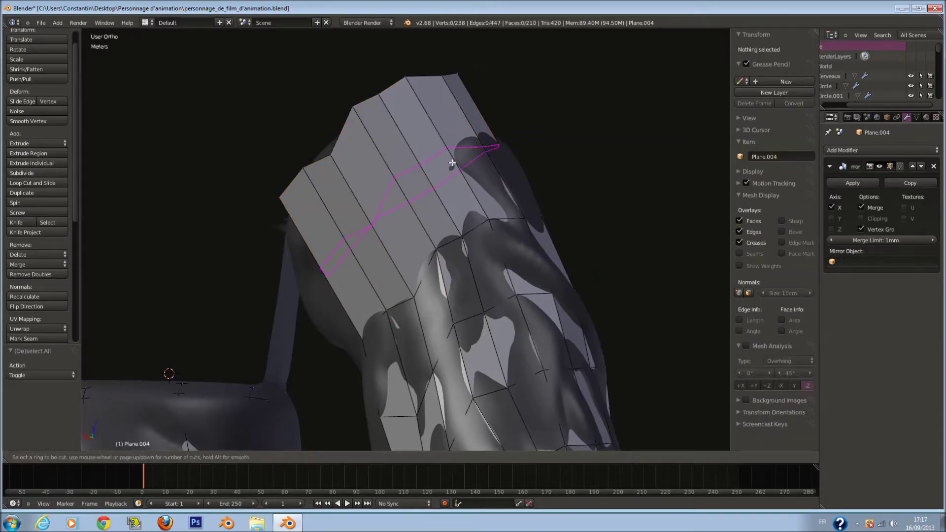
pyautogui.click(452, 163)
pyautogui.rightClick(452, 162)
# - Circle-select the extruded faces on the back of the shoulder and snap them onto the sculpt
pyautogui.press('c')
pyautogui.moveTo(359, 231)
pyautogui.mouseDown()
pyautogui.moveTo(376, 228)
pyautogui.moveTo(448, 170)
pyautogui.mouseUp()
pyautogui.rightClick(448, 168)
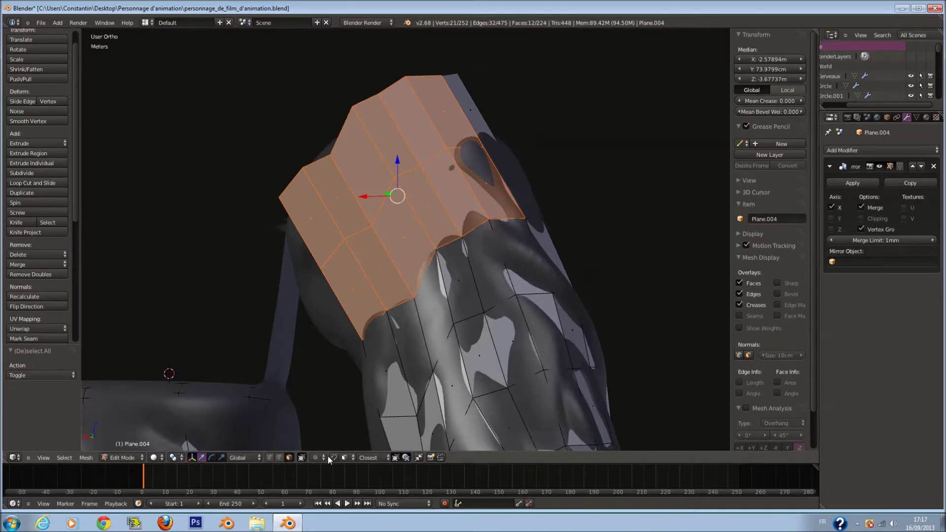
pyautogui.moveTo(476, 255)
pyautogui.mouseDown(button='middle')
pyautogui.moveTo(401, 287)
pyautogui.moveTo(363, 253)
pyautogui.mouseUp(button='middle')
pyautogui.press('c')
pyautogui.middleClick(412, 227)
pyautogui.rightClick(412, 227)
# - Circle-select two new faces on the shoulder's front inner side and snap them onto the sculpt
pyautogui.moveTo(412, 227)
pyautogui.mouseDown(button='middle')
pyautogui.moveTo(487, 258)
pyautogui.moveTo(404, 245)
pyautogui.moveTo(461, 284)
pyautogui.mouseUp(button='middle')
pyautogui.press('a')
pyautogui.press('c')
pyautogui.click(424, 248)
pyautogui.rightClick(430, 247)
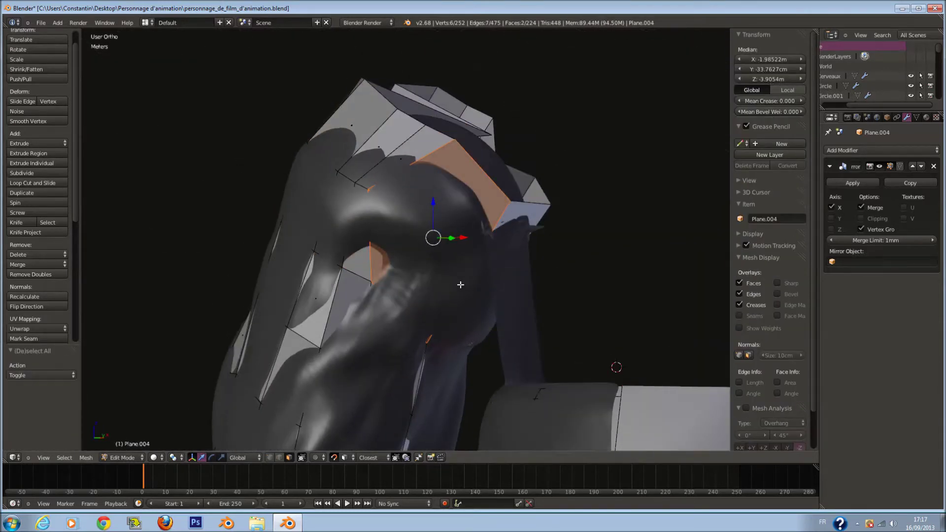
pyautogui.press('g')
pyautogui.click(460, 283)
# - Snap another face on the front of the shoulder onto the sculpt and check the fit with the mesh fully selected
pyautogui.moveTo(492, 318)
pyautogui.mouseDown(button='middle')
pyautogui.moveTo(427, 301)
pyautogui.moveTo(340, 298)
pyautogui.moveTo(469, 270)
pyautogui.moveTo(505, 279)
pyautogui.mouseUp(button='middle')
pyautogui.press('a')
pyautogui.press('c')
pyautogui.click(379, 284)
pyautogui.rightClick(380, 284)
pyautogui.press('g')
pyautogui.click(380, 284)
pyautogui.hotkey('alt', 'z')
pyautogui.press('a')
pyautogui.hotkey('alt', 'z')
pyautogui.press('a')
# - Try to fit the large face on the shoulder's inner front by moving and scaling it
pyautogui.rightClick(425, 229)
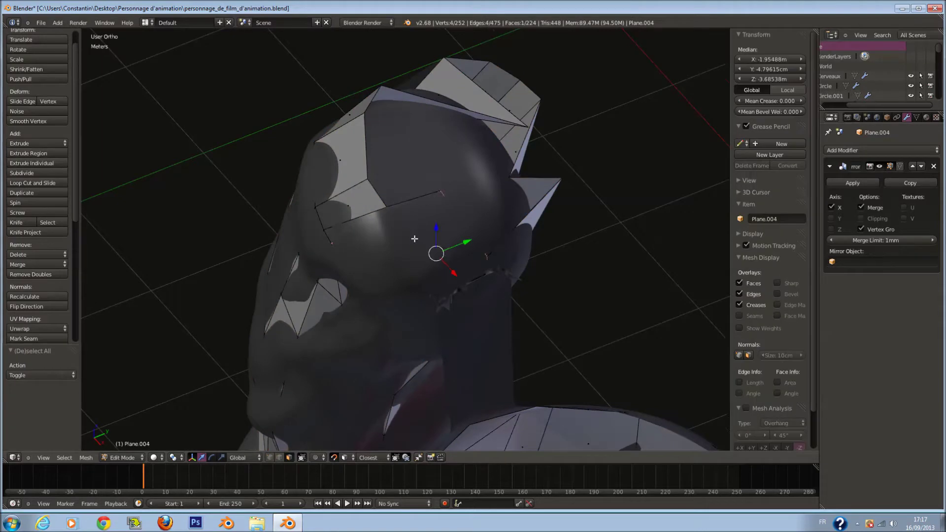
pyautogui.press('g')
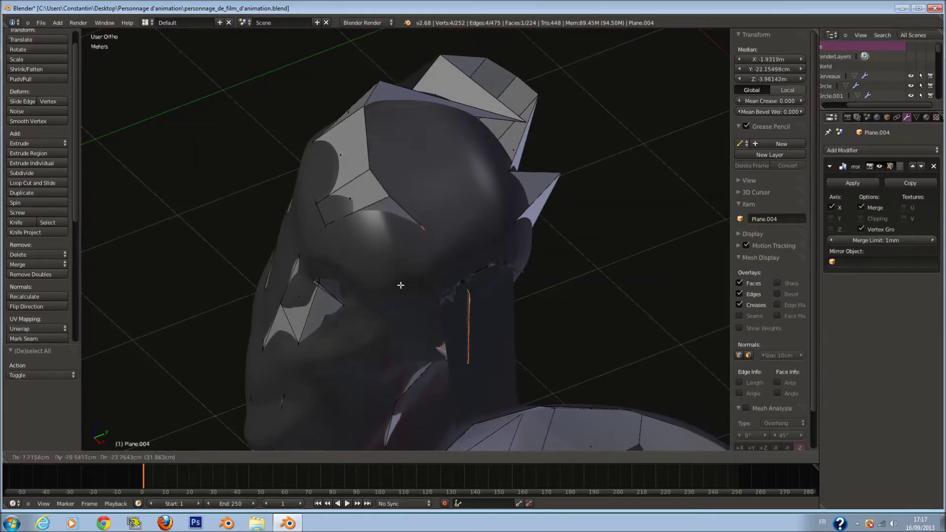
pyautogui.click(401, 286)
pyautogui.press('s')
pyautogui.click(451, 296)
pyautogui.moveTo(524, 277)
pyautogui.mouseDown(button='middle')
pyautogui.moveTo(516, 266)
pyautogui.moveTo(544, 245)
pyautogui.mouseUp(button='middle')
pyautogui.hotkey('alt', 'z')
pyautogui.hotkey('ctrl', 'z')
pyautogui.hotkey('ctrl', 'z')
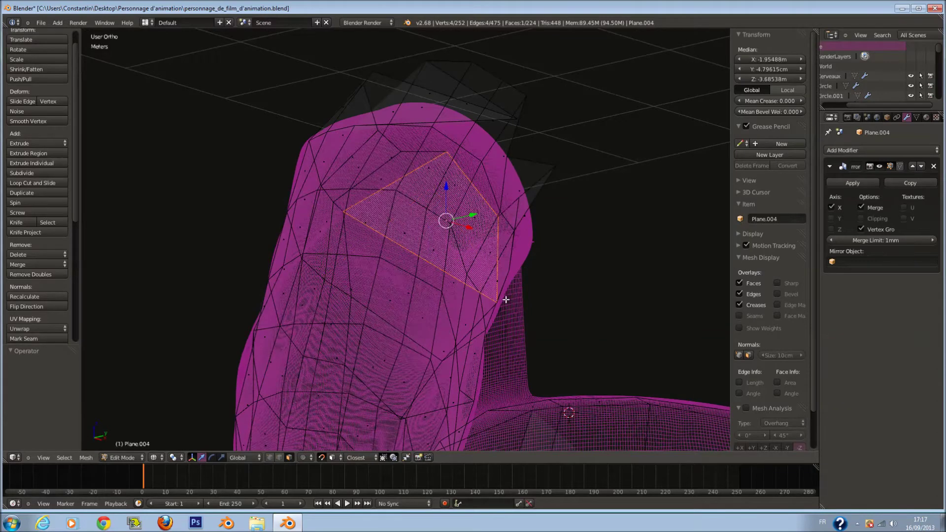
# - Turn snapping off, switch to vertex selection and select the open edge loop at the top of the shoulder
pyautogui.hotkey('alt', 'z')
pyautogui.click(336, 457)
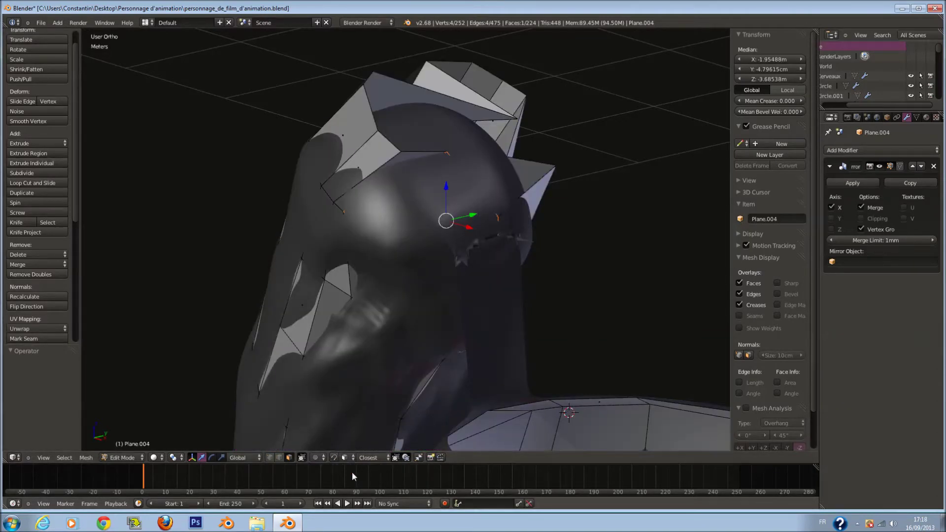
pyautogui.click(269, 458)
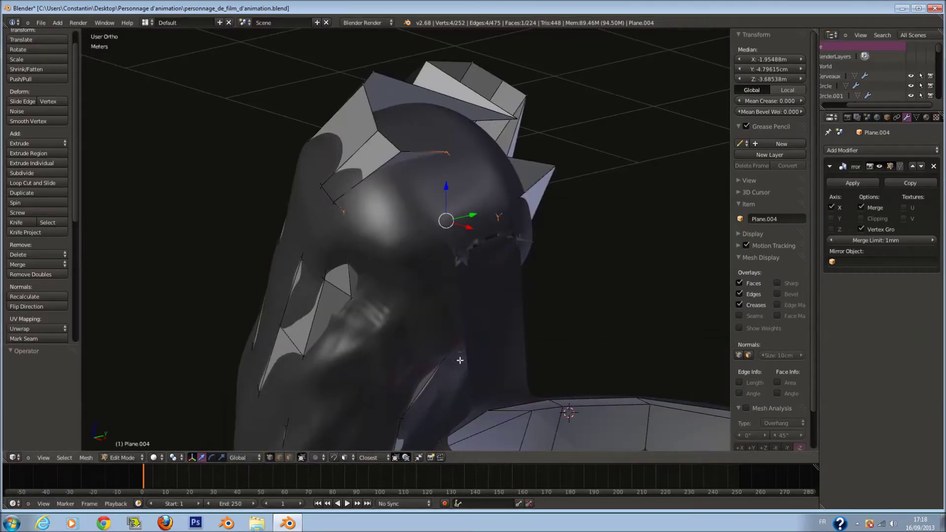
pyautogui.rightClick(399, 151)
pyautogui.keyDown('shift'); pyautogui.rightClick(387, 131); pyautogui.keyUp('shift')
pyautogui.rightClick(398, 151)
pyautogui.keyDown('alt'); pyautogui.rightClick(380, 129); pyautogui.keyUp('alt')
# - Try to flatten the shoulder's open edge loop by scaling it to 0 along the Y axis
pyautogui.press('z')
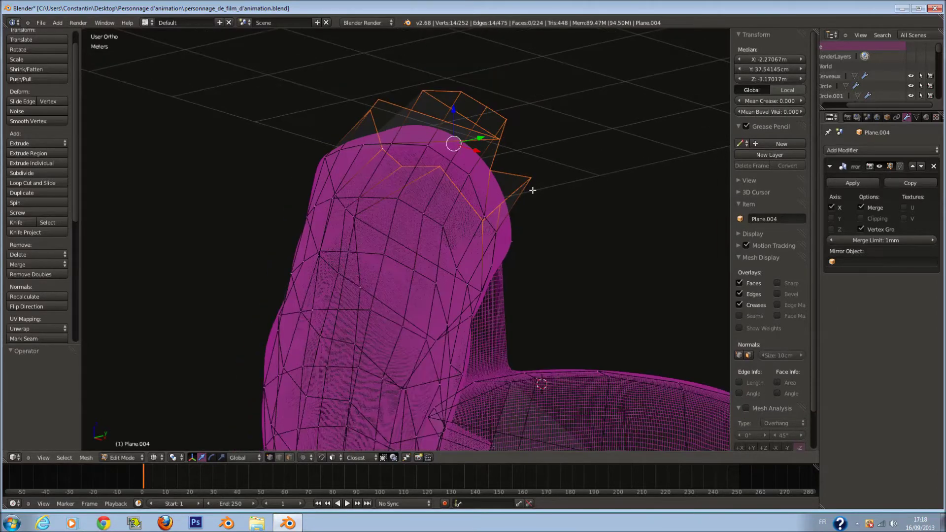
pyautogui.press('KP_1')
pyautogui.write('s')
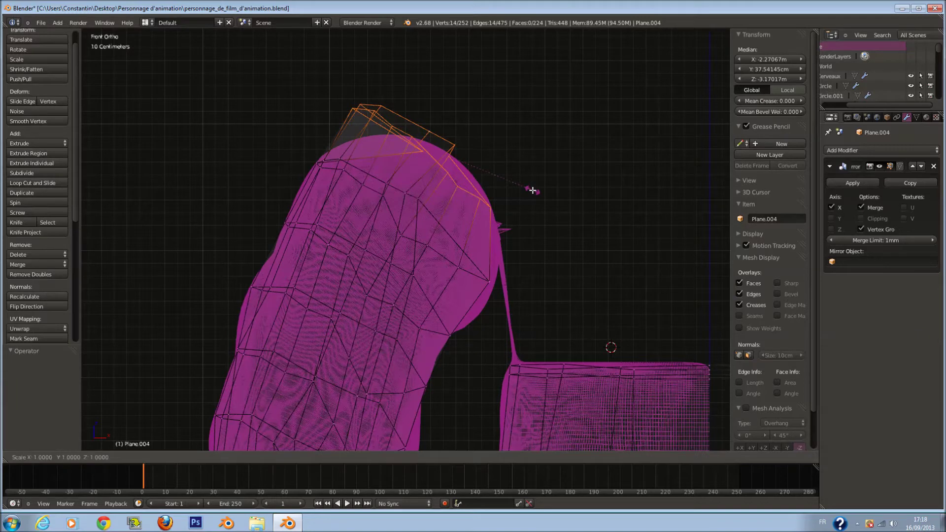
pyautogui.write('0x')
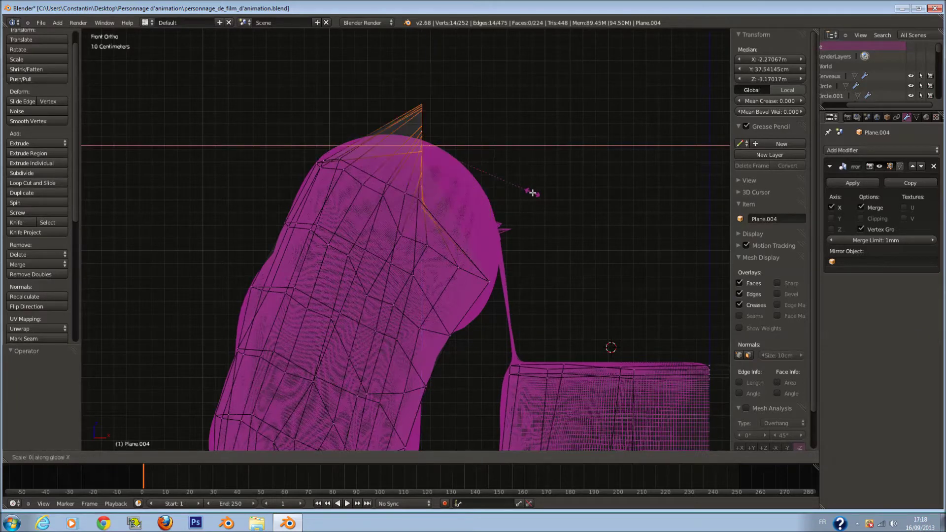
pyautogui.write('y')
pyautogui.press('Return')
pyautogui.press('z')
pyautogui.moveTo(528, 165); pyautogui.dragTo(459, 210, button='middle')
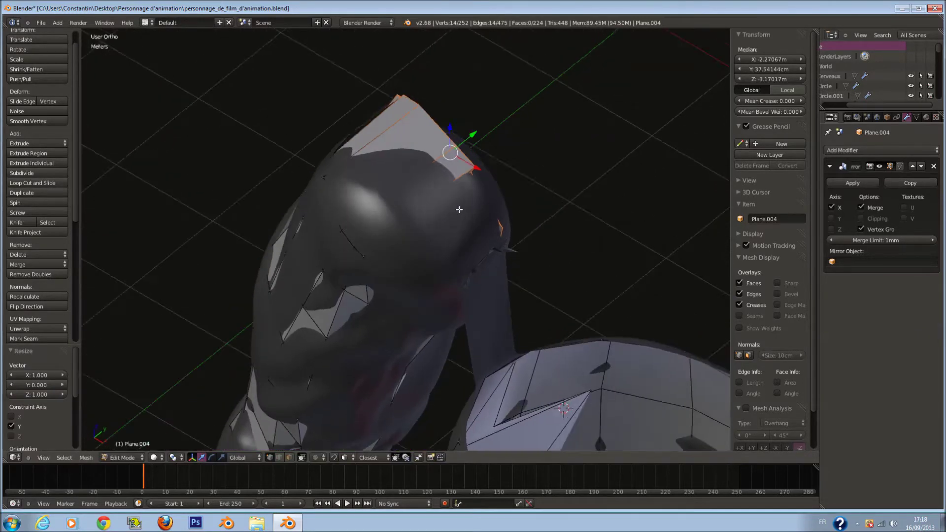
pyautogui.hotkey('ctrl', 'z')
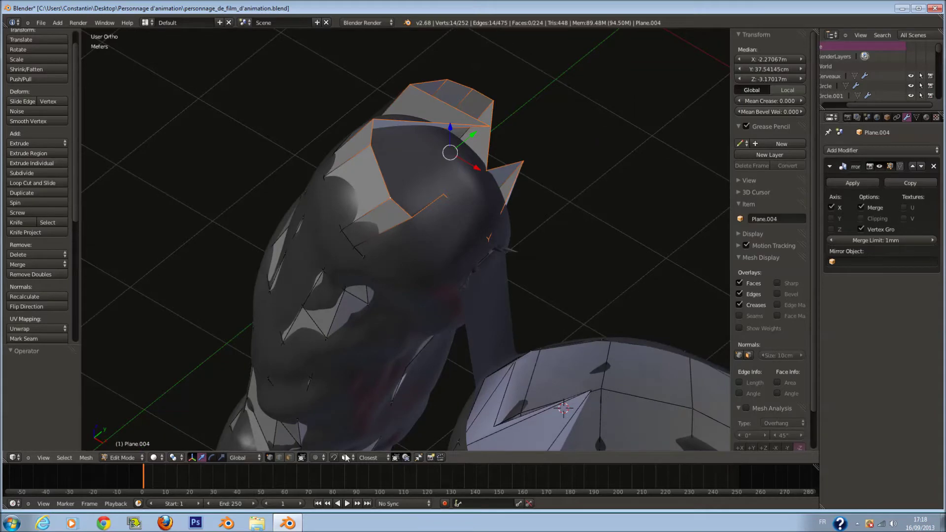
# - Set the snap element to Increment and scale the shoulder's open edge loop by 1.764
pyautogui.click(339, 457)
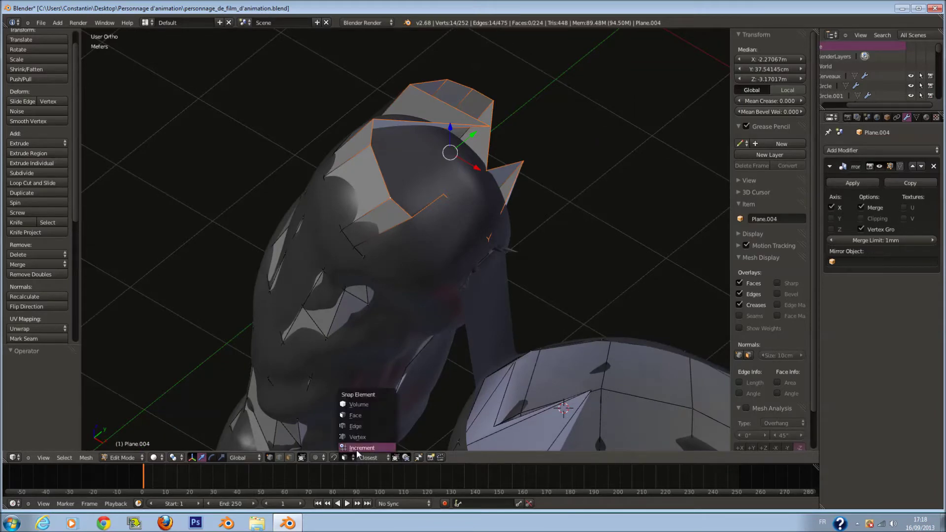
pyautogui.click(360, 448)
pyautogui.moveTo(514, 253); pyautogui.dragTo(468, 258, button='middle')
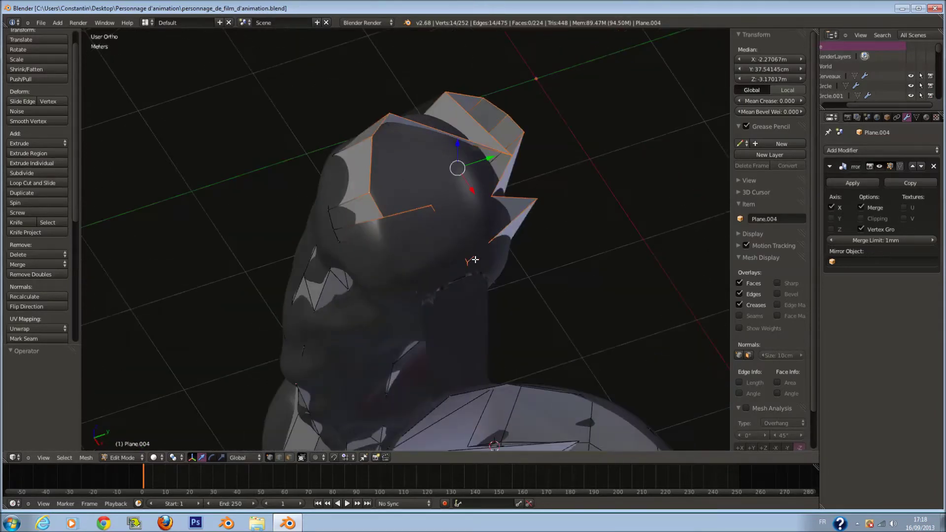
pyautogui.press('s')
pyautogui.click(333, 233)
# - Smooth the vertices of the shoulder's open loop repeatedly, scale the loop by about 0.95 and inspect its fit
pyautogui.click(43, 122)
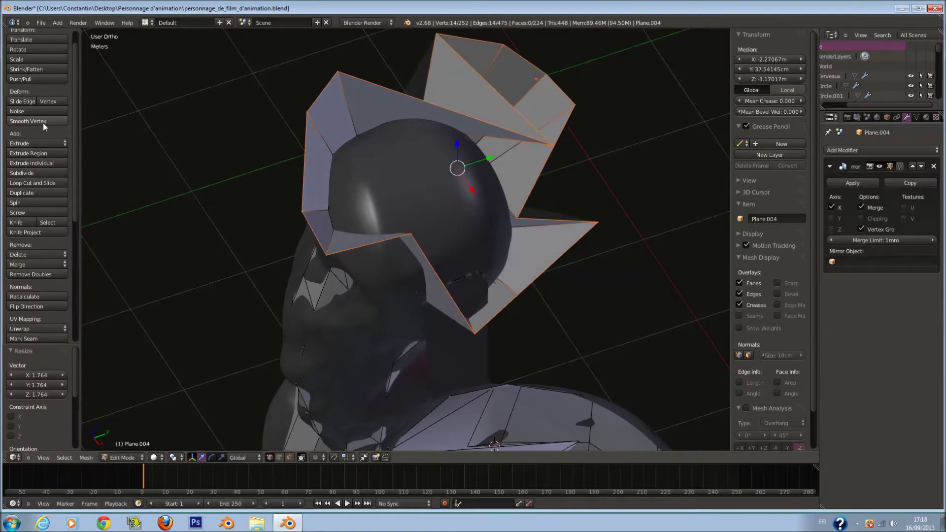
pyautogui.click(43, 122)
pyautogui.click(43, 123)
pyautogui.press('s')
pyautogui.click(486, 210)
pyautogui.moveTo(486, 210); pyautogui.dragTo(532, 218, button='middle')
pyautogui.press('g')
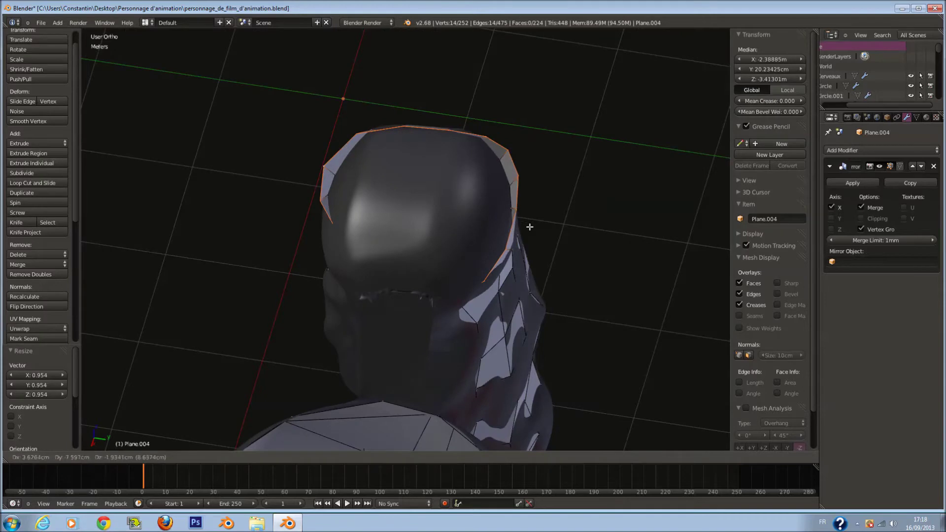
pyautogui.rightClick(528, 226)
pyautogui.moveTo(524, 227); pyautogui.dragTo(402, 210, button='middle')
pyautogui.press('z')
pyautogui.press('z')
pyautogui.press('z')
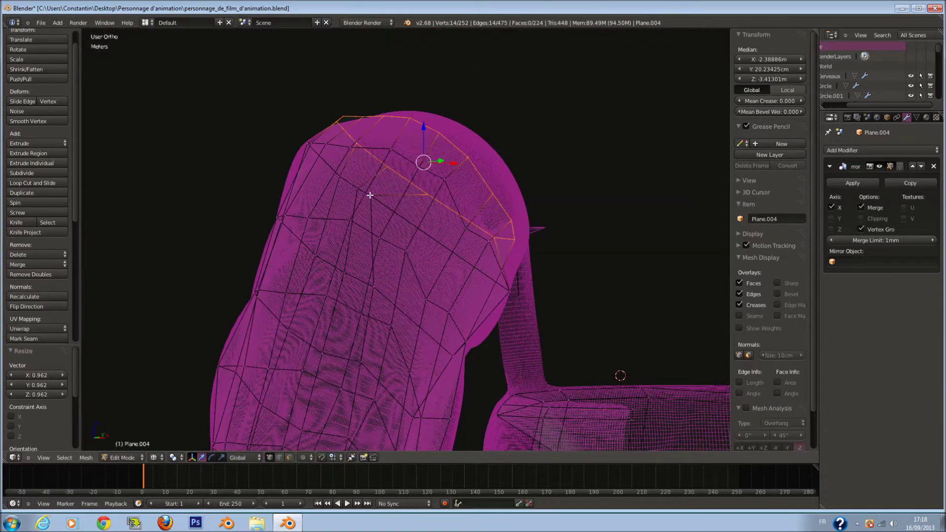
# - Move the front vertex of the shoulder's open loop inward with snapping on and check the whole shoulder mesh against the sculpt
pyautogui.rightClick(371, 196)
pyautogui.press('z')
pyautogui.press('g')
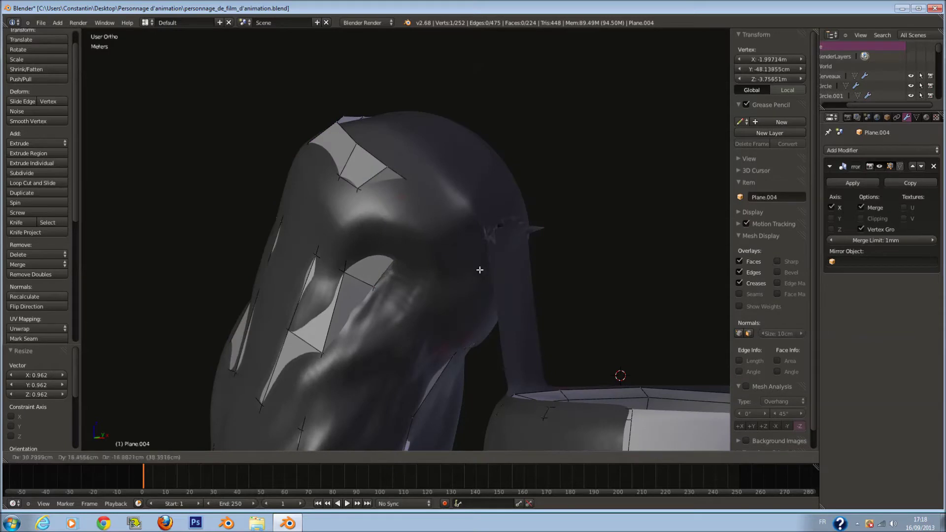
pyautogui.click(480, 270)
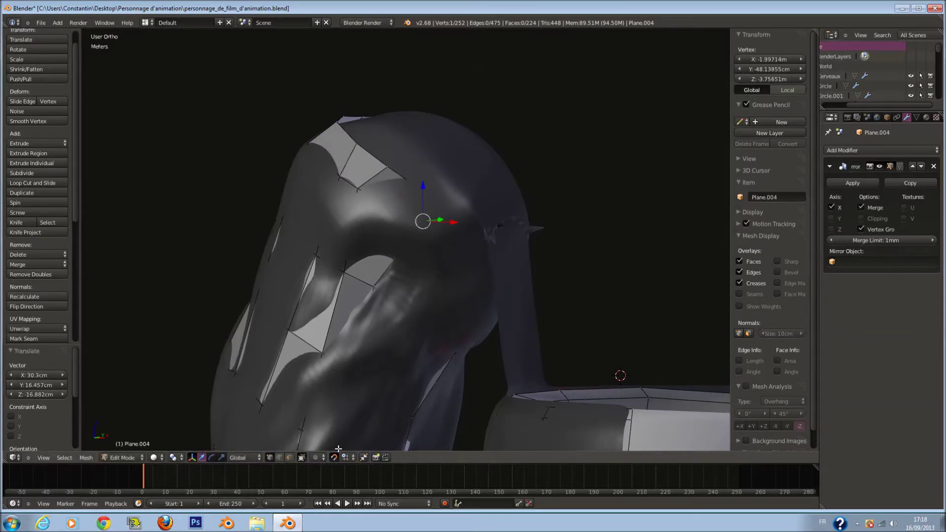
pyautogui.press('g')
pyautogui.click(500, 260)
pyautogui.press('z')
pyautogui.press('a')
pyautogui.press('a')
pyautogui.moveTo(476, 275); pyautogui.dragTo(426, 285, button='middle')
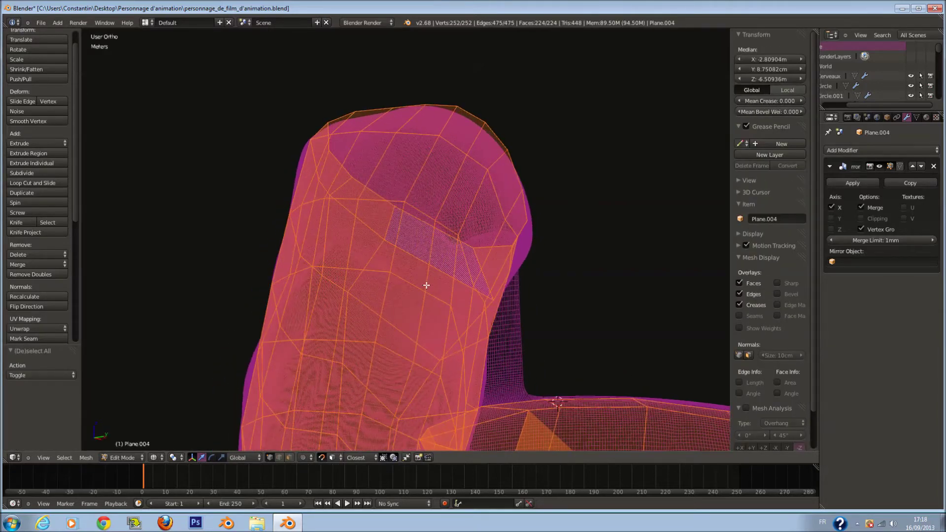
# - Shift the vertex on the shoulder's lower front about 15 cm inward and down along the sculpt
pyautogui.rightClick(349, 292)
pyautogui.press('z')
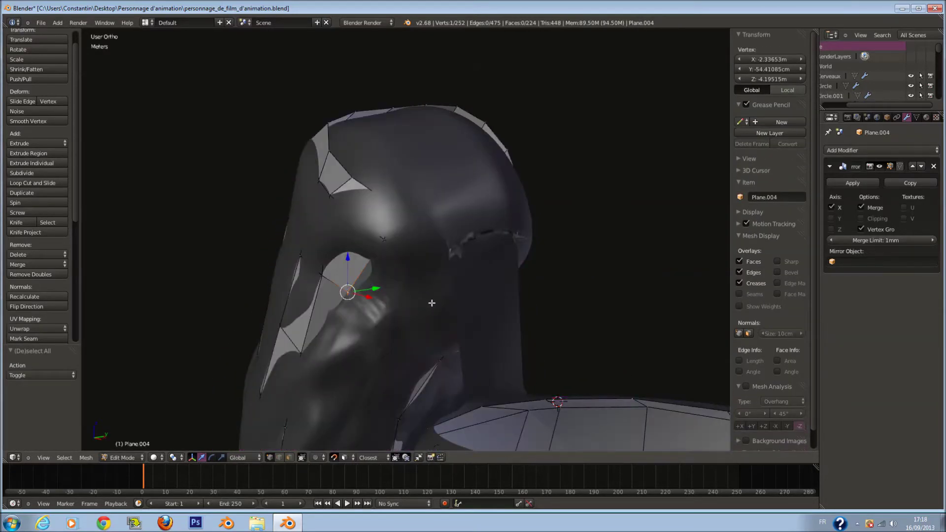
pyautogui.press('g')
pyautogui.click(452, 318)
pyautogui.moveTo(471, 292); pyautogui.dragTo(367, 288, button='middle')
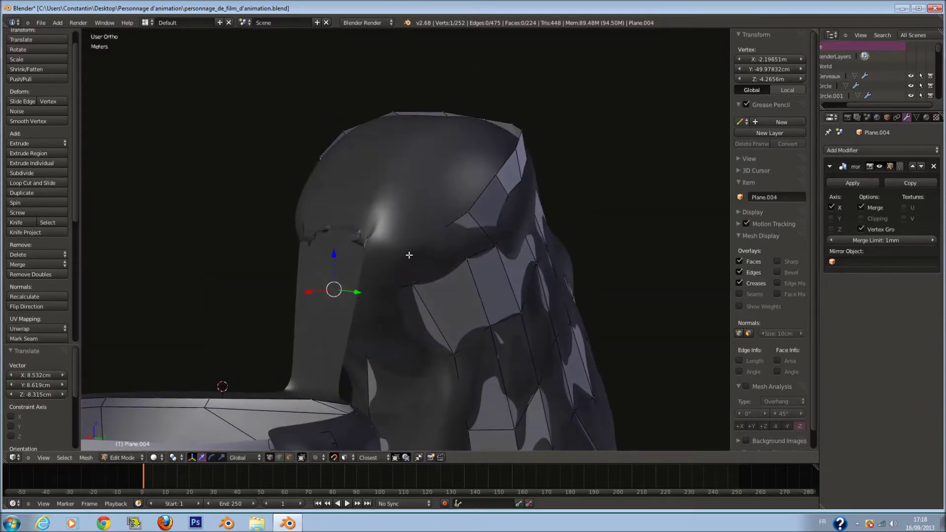
# - Select the inner vertex of the shoulder's open loop from the back and move it onto the sculpt
pyautogui.press('z')
pyautogui.rightClick(387, 254)
pyautogui.press('z')
pyautogui.moveTo(424, 255); pyautogui.dragTo(419, 248, button='middle')
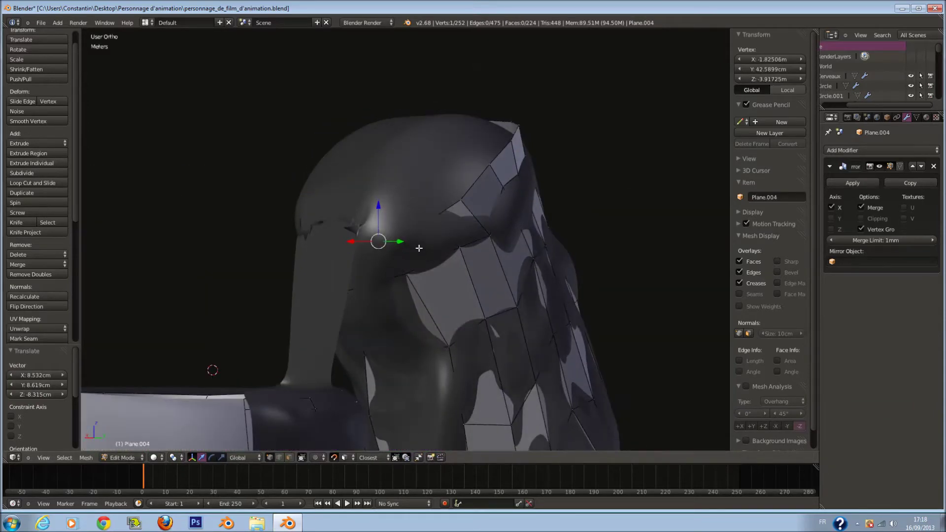
pyautogui.press('g')
pyautogui.click(428, 241)
# - Apply smooth shading to the retopology mesh in Object Mode and save the file over the existing one
pyautogui.press('Tab')
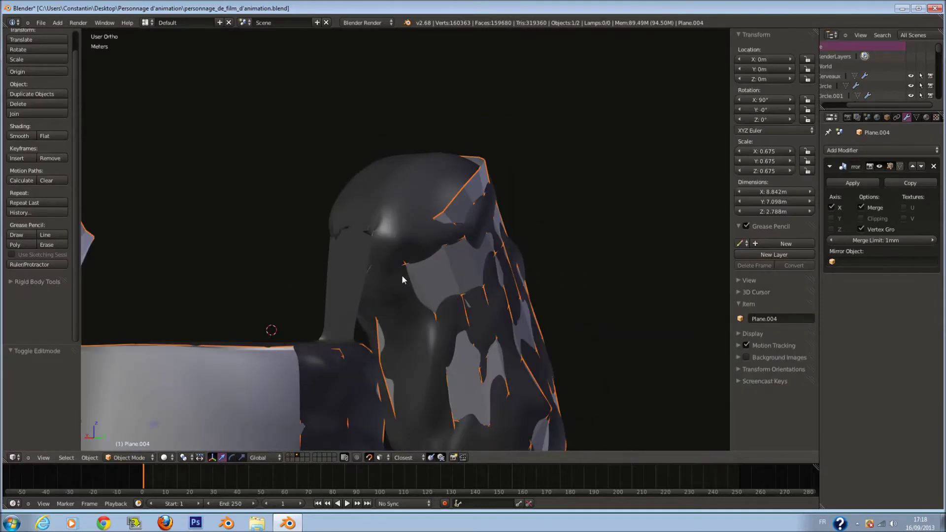
pyautogui.scroll(-3, 401, 275)
pyautogui.hotkey('ctrl', 's')
pyautogui.click(36, 137)
pyautogui.moveTo(207, 237); pyautogui.dragTo(489, 336, button='middle')
pyautogui.hotkey('ctrl', 's')
pyautogui.click(448, 264)
# - Select the entire mesh in Edit Mode and remove its duplicate vertices with a 0.0001 merge distance
pyautogui.press('Tab')
pyautogui.press('a')
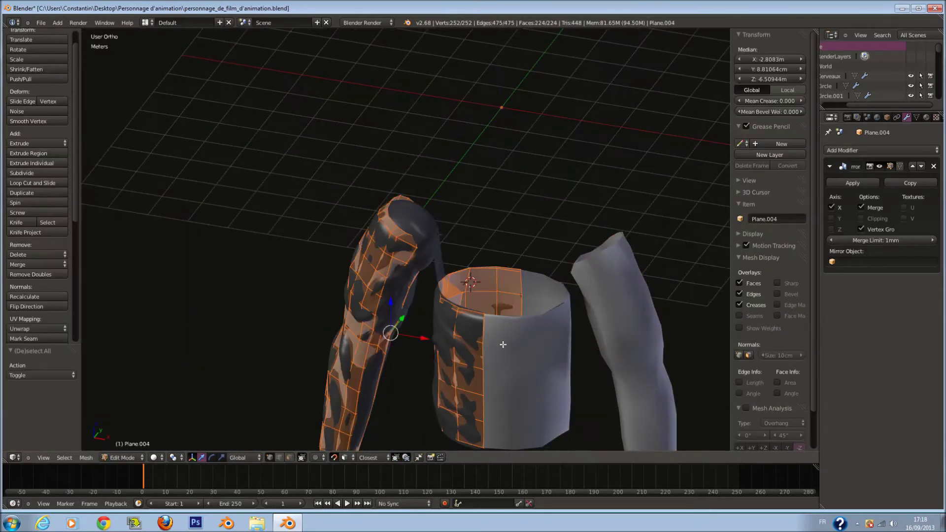
pyautogui.click(40, 274)
pyautogui.moveTo(123, 280)
pyautogui.mouseDown(button='middle')
pyautogui.moveTo(320, 286)
pyautogui.moveTo(219, 248)
pyautogui.moveTo(325, 249)
pyautogui.moveTo(446, 349)
pyautogui.moveTo(434, 320)
pyautogui.moveTo(362, 317)
pyautogui.mouseUp(button='middle')
pyautogui.press('z')
pyautogui.scroll(3, 462, 312)
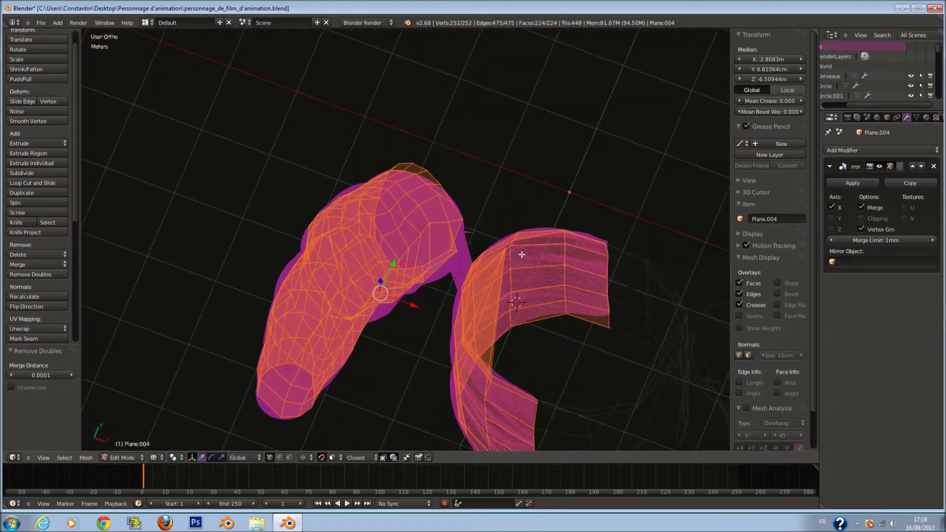
# - Snap the outer back vertex of the abdomen's upper rim onto the sculpt and check the mesh from the front in Object Mode
pyautogui.rightClick(506, 254)
pyautogui.press('z')
pyautogui.moveTo(523, 325)
pyautogui.mouseDown(button='middle')
pyautogui.moveTo(535, 318)
pyautogui.moveTo(547, 345)
pyautogui.mouseUp(button='middle')
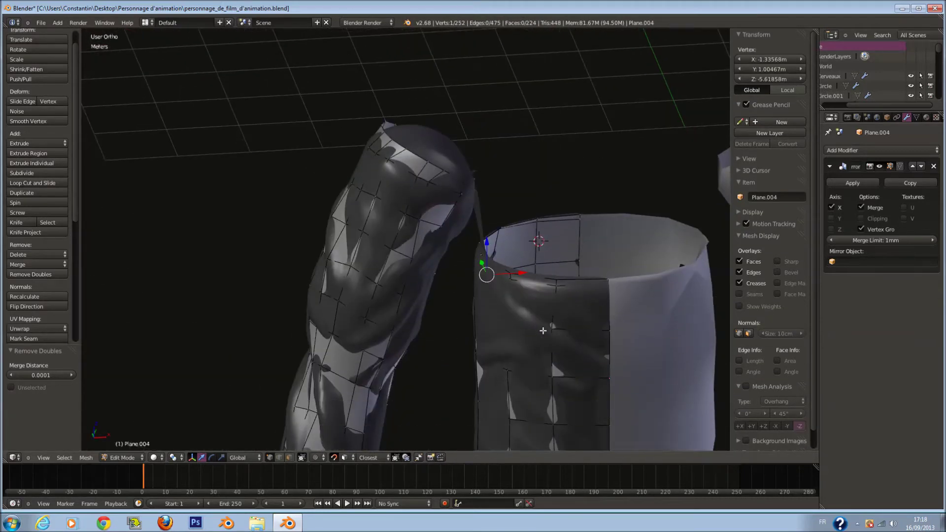
pyautogui.press('g')
pyautogui.click(567, 377)
pyautogui.scroll(-2, 557, 370)
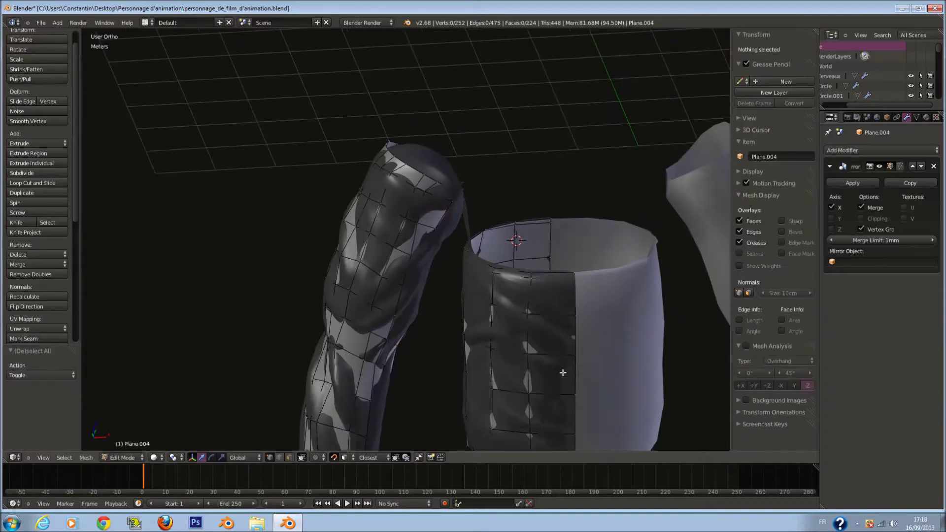
pyautogui.press('Tab')
pyautogui.press('KP_1')
pyautogui.scroll(-3, 591, 237)
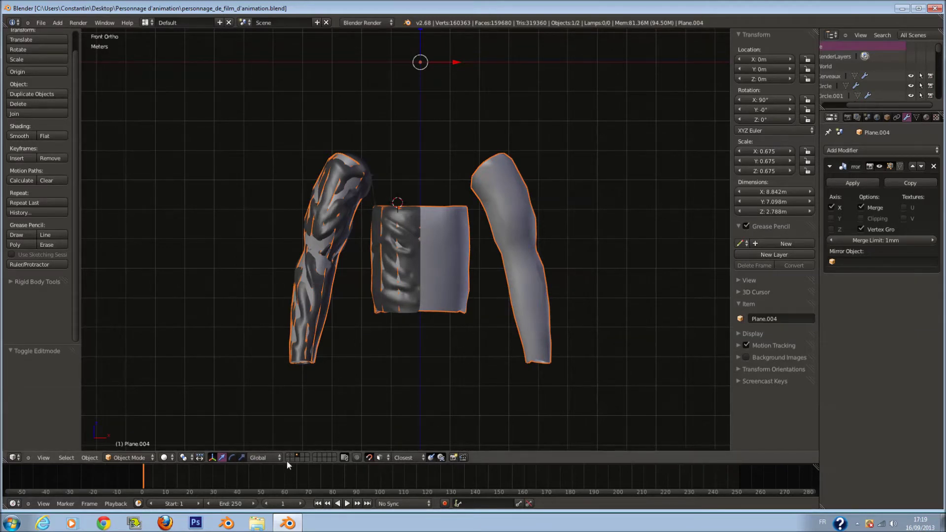
# - Move the retopology mesh to the third layer of the lower row and level the wrist's open edge loop in Edit Mode
pyautogui.press('m')
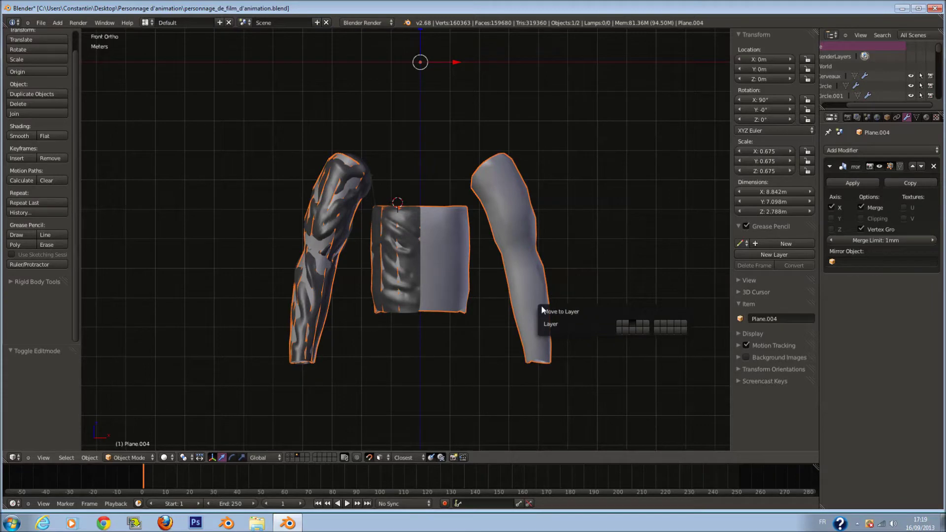
pyautogui.click(633, 332)
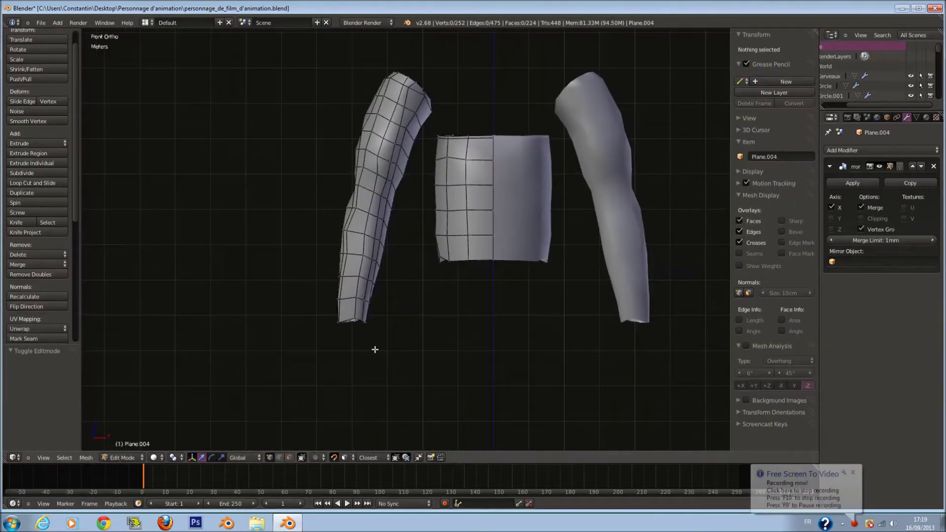
pyautogui.scroll(5, 372, 351)
pyautogui.press('v')
pyautogui.moveTo(277, 350); pyautogui.dragTo(285, 354)
pyautogui.moveTo(366, 385); pyautogui.dragTo(380, 373)
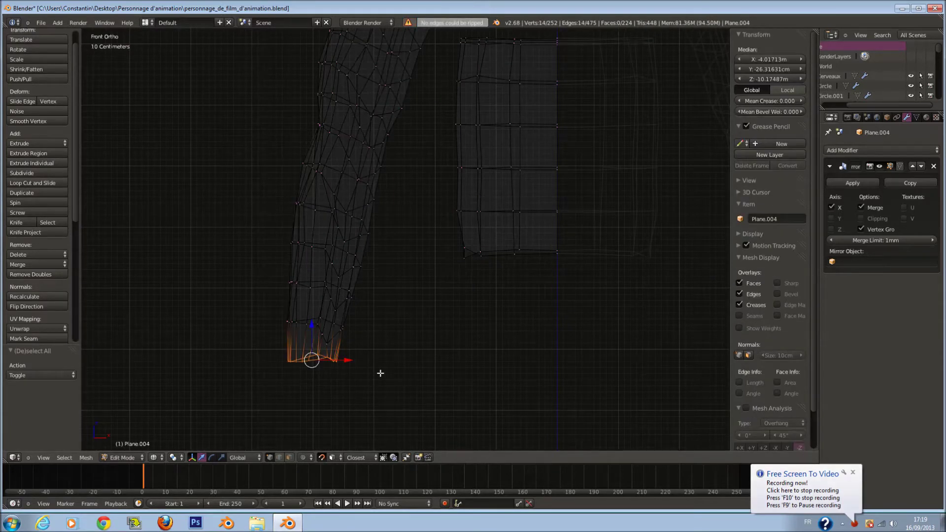
pyautogui.press('a')
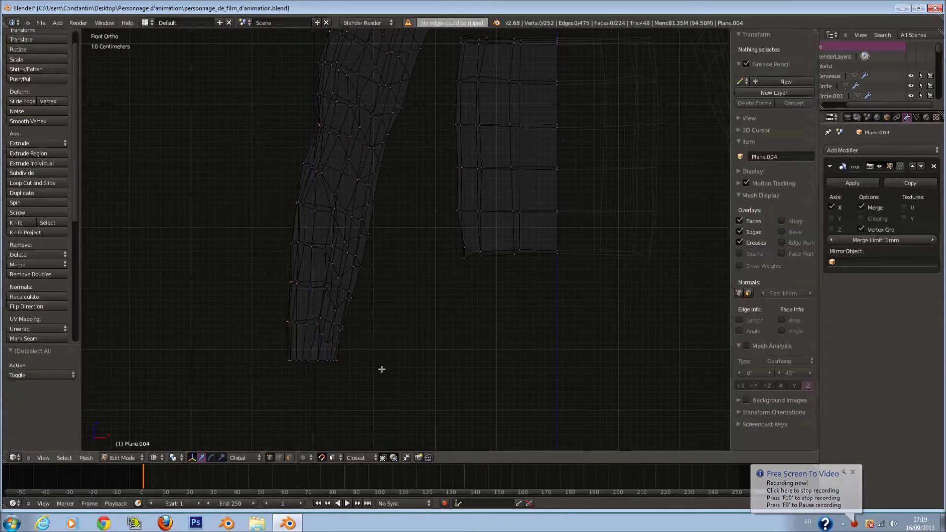
pyautogui.press('a')
pyautogui.scroll(-1, 382, 369)
pyautogui.press('Tab')
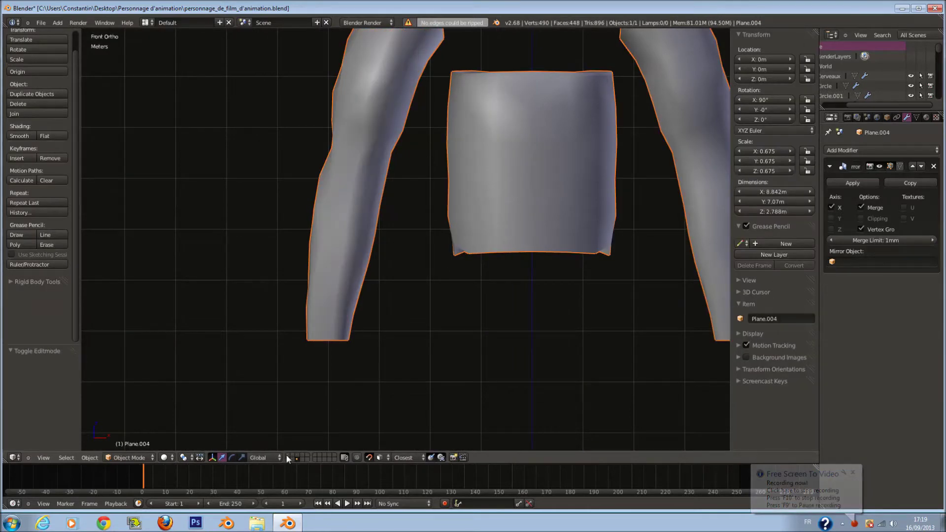
# - Display the armour's layer, select the armour and show the head's layer together with it to inspect the collar opening
pyautogui.click(290, 459)
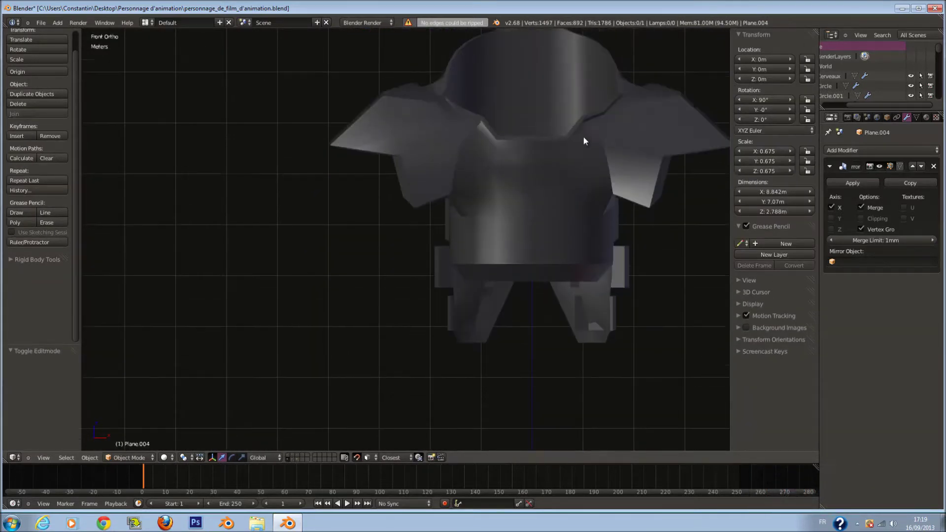
pyautogui.moveTo(584, 141); pyautogui.dragTo(567, 200, button='middle')
pyautogui.rightClick(549, 290)
pyautogui.scroll(5, 549, 291)
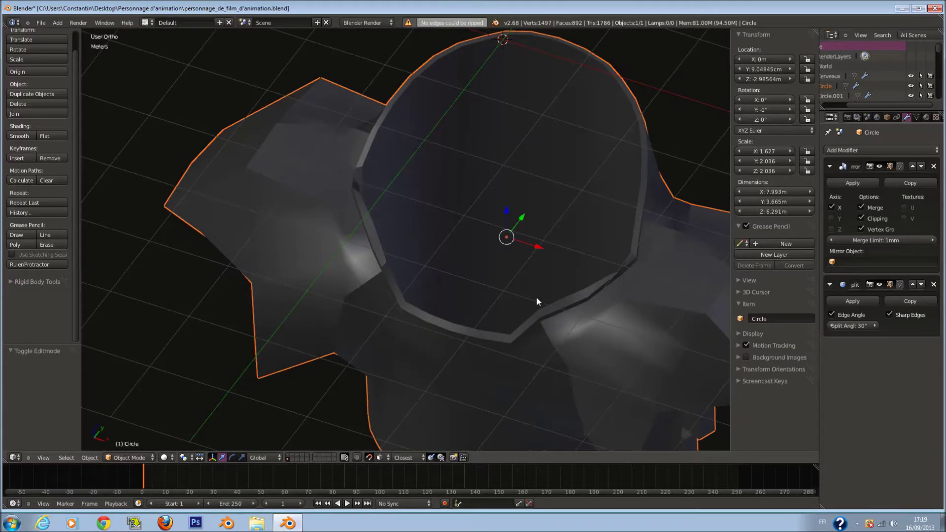
pyautogui.keyDown('shift'); pyautogui.moveTo(536, 297); pyautogui.dragTo(488, 298, button='middle'); pyautogui.keyUp('shift')
pyautogui.keyDown('shift'); pyautogui.click(290, 458); pyautogui.keyUp('shift')
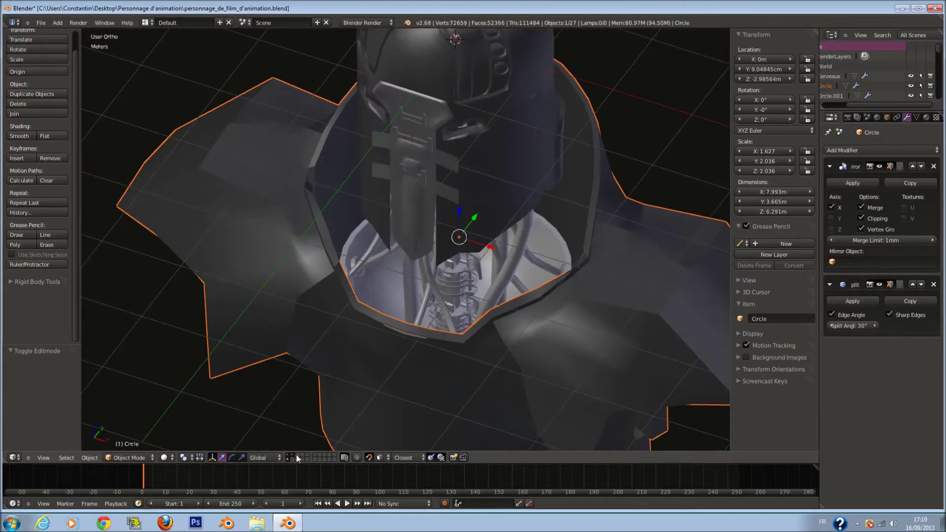
pyautogui.scroll(2, 422, 307)
pyautogui.moveTo(422, 307); pyautogui.dragTo(326, 341, button='middle')
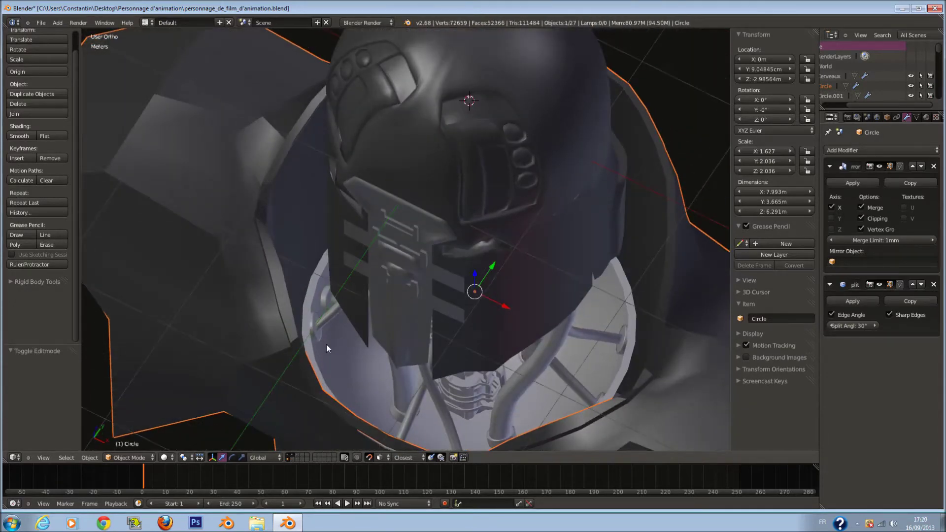
# - Examine the bowl-shaped sphere inside the collar in Edit Mode and wireframe display, including from the top view
pyautogui.rightClick(326, 341)
pyautogui.press('Tab')
pyautogui.press('z')
pyautogui.press('z')
pyautogui.moveTo(614, 285)
pyautogui.mouseDown(button='middle')
pyautogui.moveTo(594, 302)
pyautogui.moveTo(522, 304)
pyautogui.moveTo(570, 327)
pyautogui.moveTo(514, 334)
pyautogui.moveTo(564, 408)
pyautogui.moveTo(563, 351)
pyautogui.moveTo(539, 263)
pyautogui.mouseUp(button='middle')
pyautogui.press('z')
pyautogui.press('KP_7')
pyautogui.press('a')
pyautogui.press('Tab')
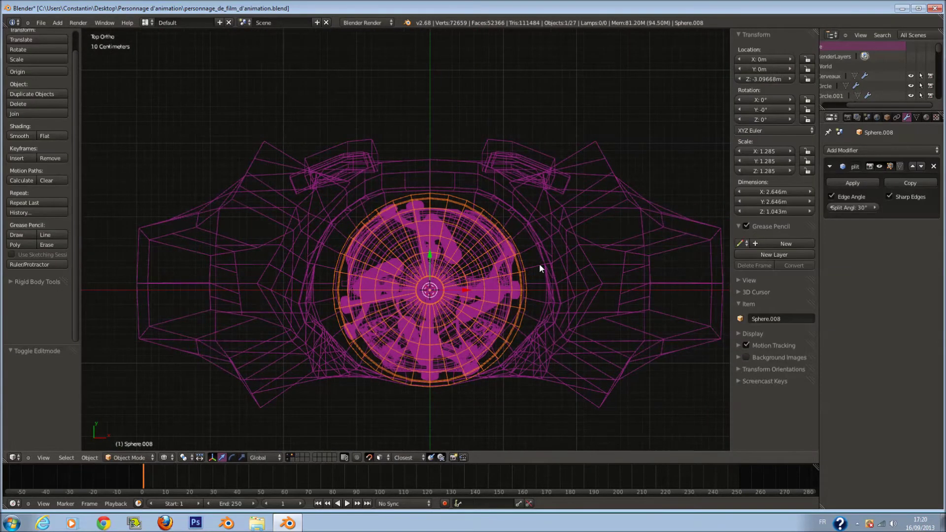
# - Check the individual layers from above and display those of the head, armour and retopology mesh together
pyautogui.rightClick(560, 276)
pyautogui.click(292, 459)
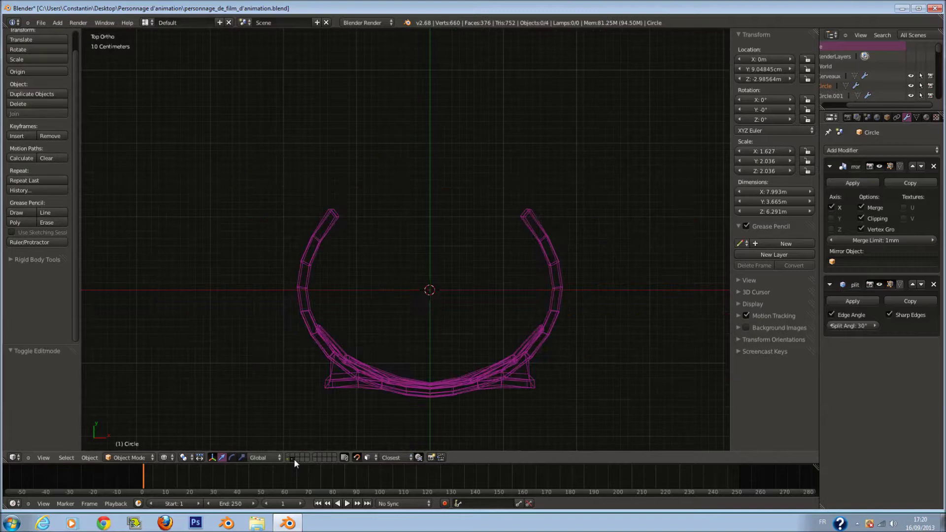
pyautogui.keyDown('shift'); pyautogui.click(297, 456); pyautogui.keyUp('shift')
pyautogui.click(296, 455)
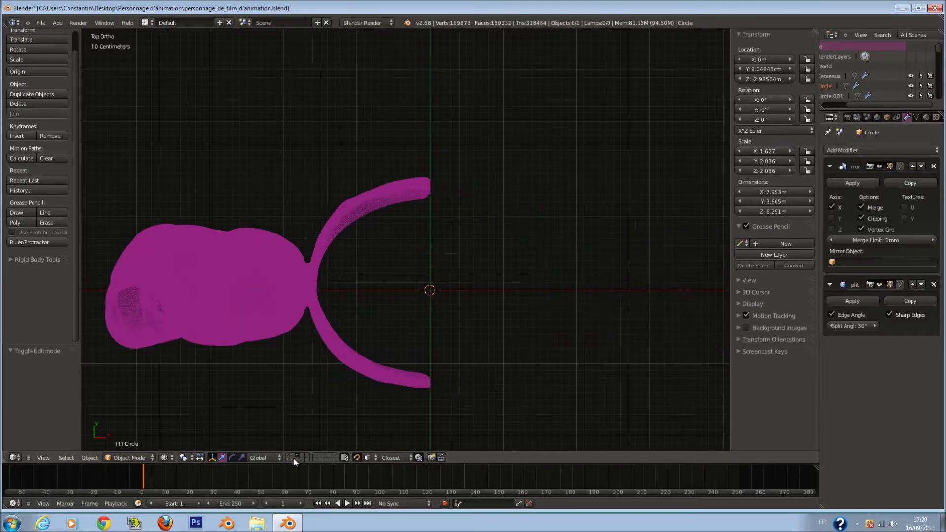
pyautogui.click(293, 459)
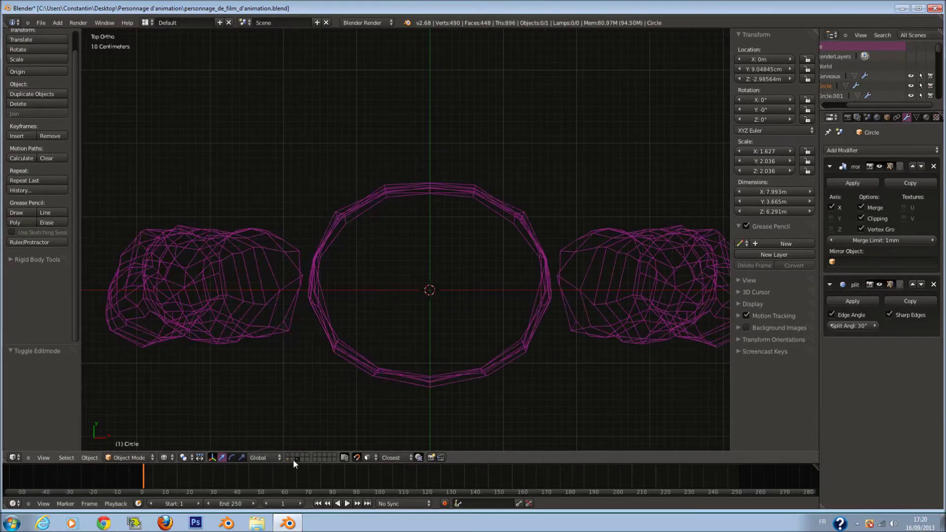
pyautogui.keyDown('shift'); pyautogui.click(288, 459); pyautogui.keyUp('shift')
pyautogui.keyDown('shift'); pyautogui.click(288, 455); pyautogui.keyUp('shift')
pyautogui.keyDown('shift'); pyautogui.click(292, 455); pyautogui.keyUp('shift')
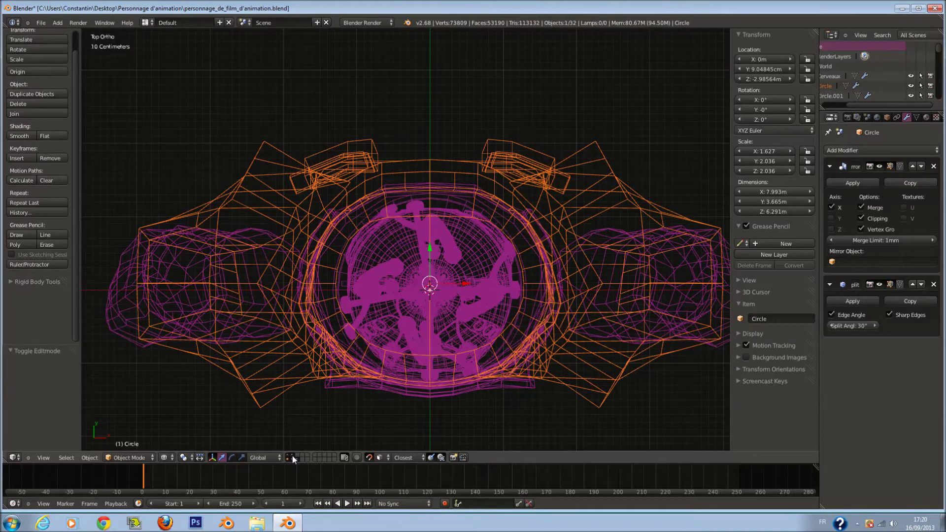
# - Show the complete character in solid shading and save the file over the existing one
pyautogui.press('z')
pyautogui.moveTo(536, 339)
pyautogui.mouseDown(button='middle')
pyautogui.moveTo(512, 266)
pyautogui.moveTo(471, 261)
pyautogui.moveTo(462, 233)
pyautogui.moveTo(483, 200)
pyautogui.moveTo(430, 217)
pyautogui.moveTo(327, 224)
pyautogui.moveTo(409, 227)
pyautogui.moveTo(517, 250)
pyautogui.mouseUp(button='middle')
pyautogui.scroll(-6, 517, 252)
pyautogui.hotkey('ctrl', 's')
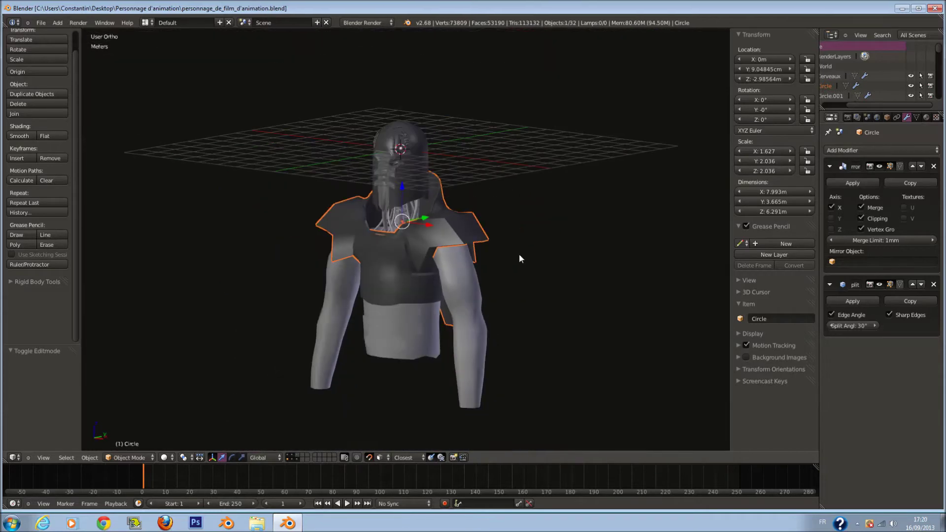
# - Examine from the front how the retopologised arms and abdomen fit under the armour, in solid and wireframe display
pyautogui.press('KP_1')
pyautogui.scroll(2, 519, 254)
pyautogui.moveTo(321, 249); pyautogui.dragTo(348, 241, button='middle')
pyautogui.scroll(5, 493, 181)
pyautogui.press('KP_1')
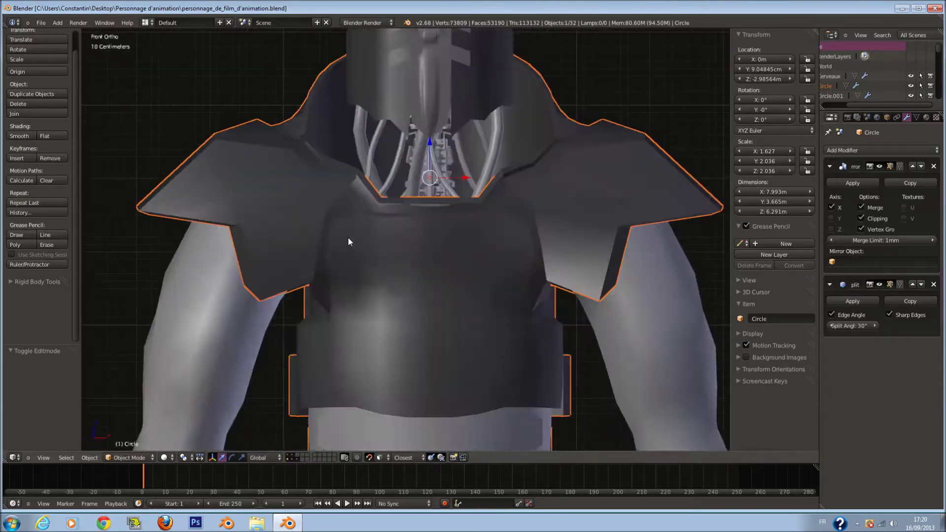
pyautogui.press('z')
pyautogui.press('a')
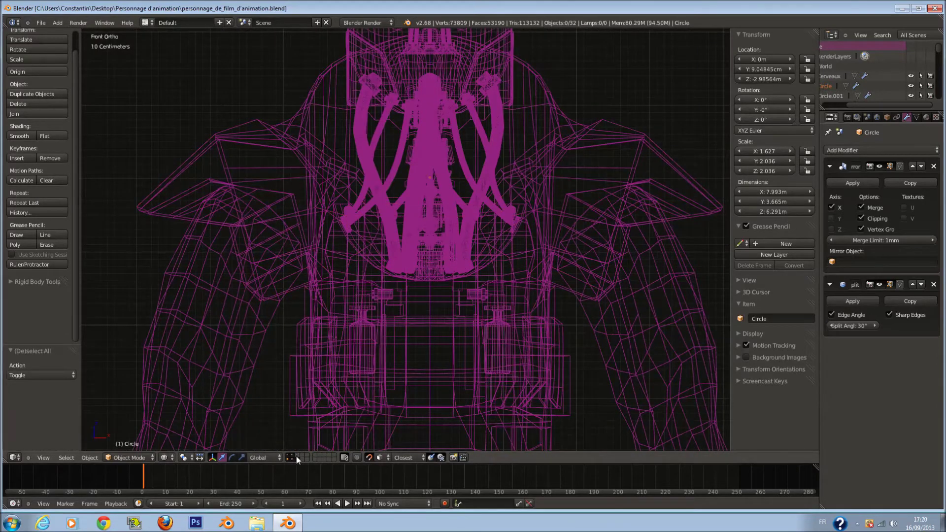
# - Display only the retopology mesh's layer in solid shading, select the mesh and save the file over the existing one
pyautogui.click(297, 457)
pyautogui.press('z')
pyautogui.scroll(-2, 341, 255)
pyautogui.click(298, 460)
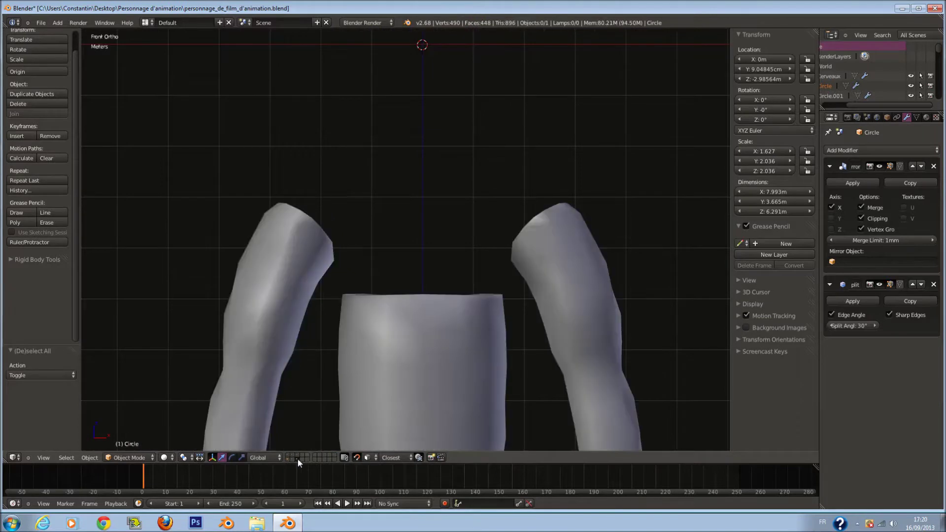
pyautogui.rightClick(333, 247)
pyautogui.scroll(-2, 340, 252)
pyautogui.hotkey('ctrl', 's')
pyautogui.click(354, 258)
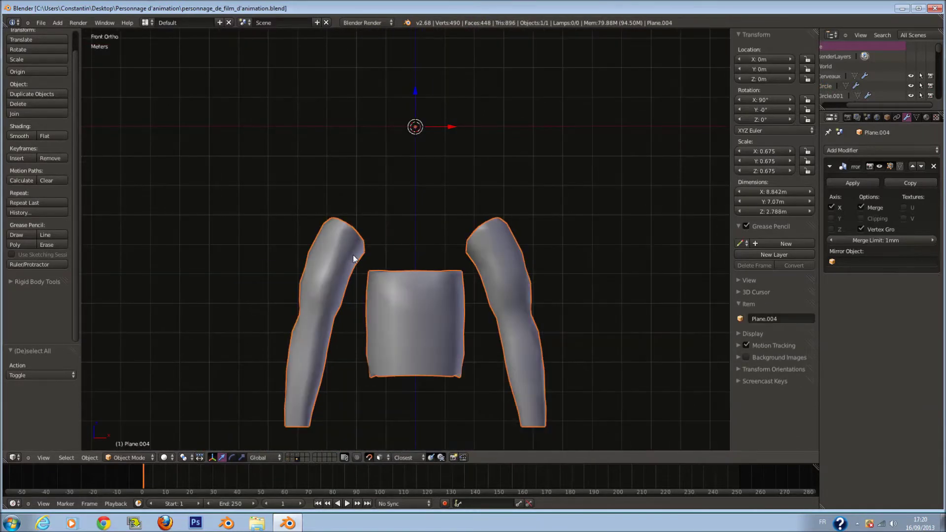
pyautogui.keyDown('shift'); pyautogui.moveTo(347, 280); pyautogui.dragTo(384, 243, button='middle'); pyautogui.keyUp('shift')
pyautogui.press('a')
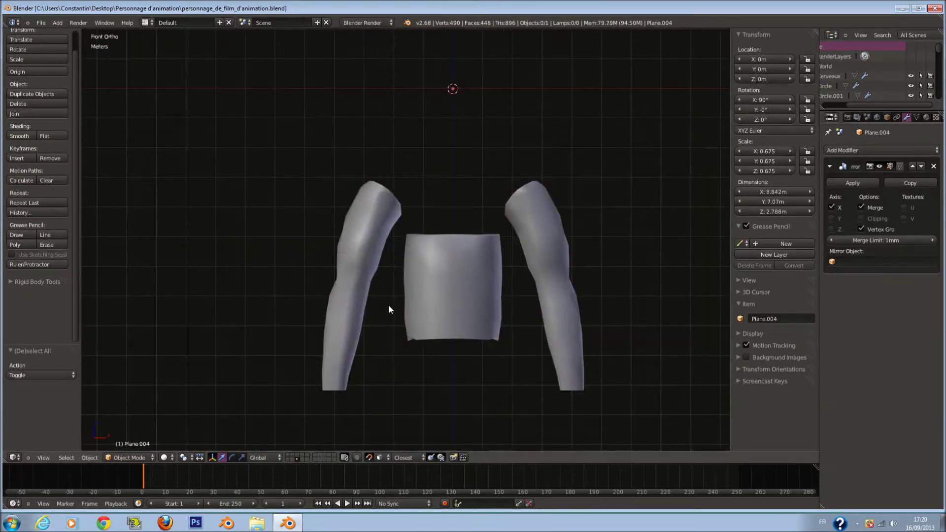
pyautogui.press('a')
pyautogui.scroll(-1, 464, 208)
pyautogui.scroll(2, 473, 174)
pyautogui.scroll(-1, 475, 173)
pyautogui.keyDown('shift'); pyautogui.scroll(3, 475, 172); pyautogui.keyUp('shift')
pyautogui.press('a')
pyautogui.keyDown('shift'); pyautogui.scroll(-1, 475, 172); pyautogui.keyUp('shift')
# - Add a plane mesh at the 3D cursor and rotate it 90° about the X axis
pyautogui.hotkey('shift', 'a')
pyautogui.moveTo(472, 169)
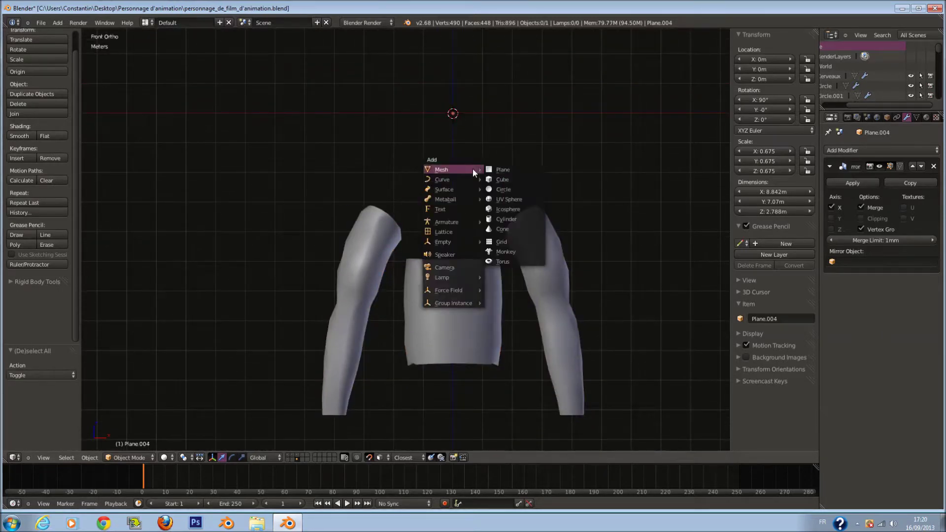
pyautogui.click(502, 169)
pyautogui.press('KP_Decimal')
pyautogui.write('rx90')
pyautogui.press('Return')
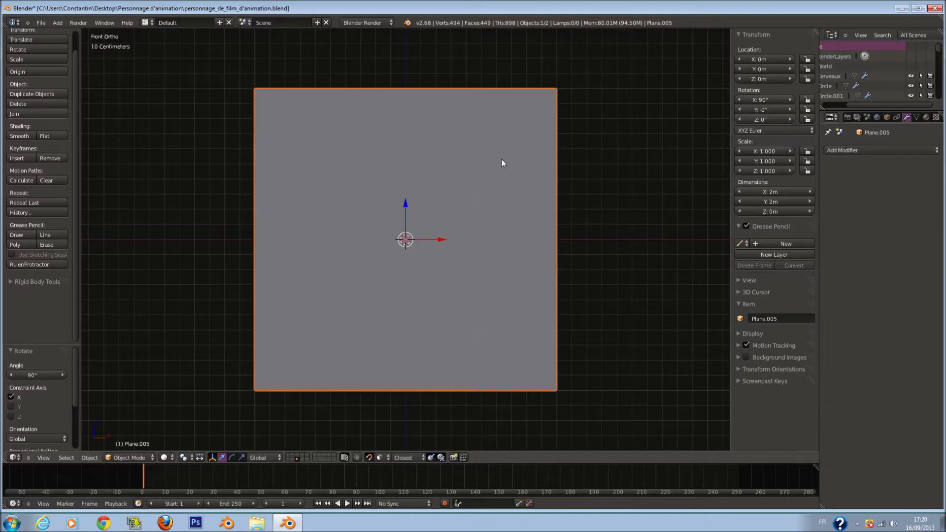
# - Try to scale and bevel the plane's lower edge in Edit Mode, and delete the plane
pyautogui.press('Tab')
pyautogui.press('a')
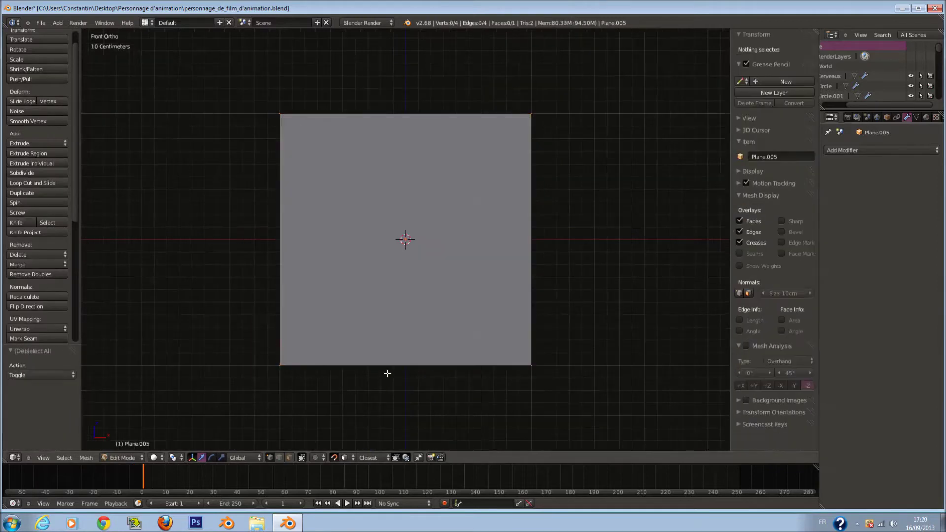
pyautogui.press('a')
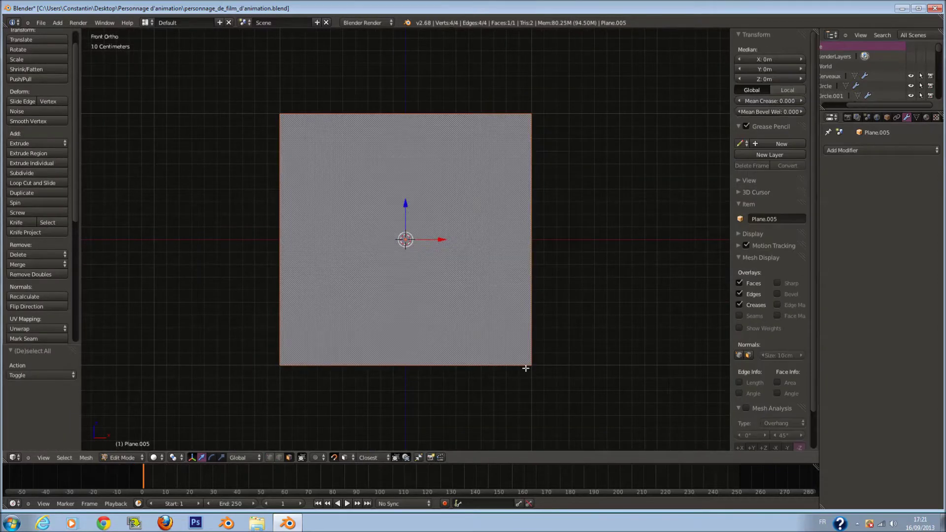
pyautogui.rightClick(405, 366)
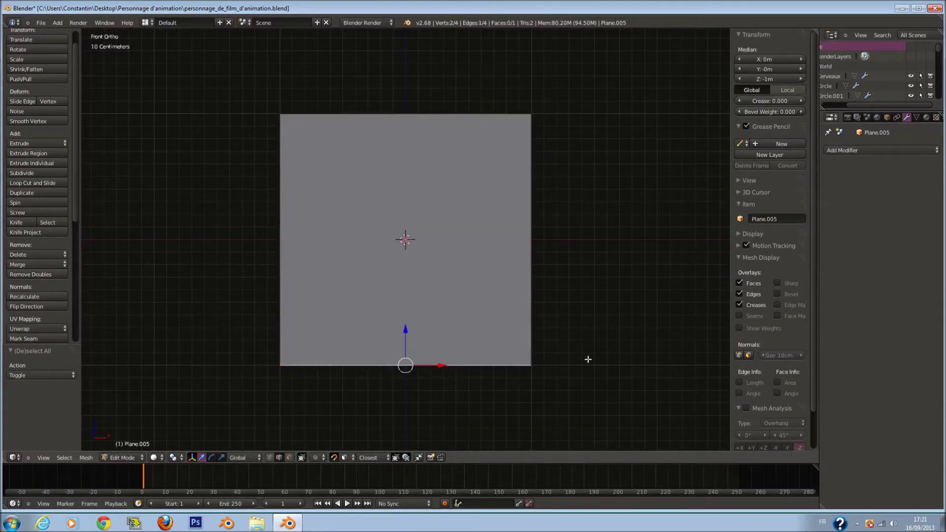
pyautogui.press('s')
pyautogui.rightClick(513, 376)
pyautogui.hotkey('ctrl', 'b')
pyautogui.rightClick(393, 374)
pyautogui.hotkey('ctrl', 'b')
pyautogui.rightClick(661, 396)
pyautogui.press('Tab')
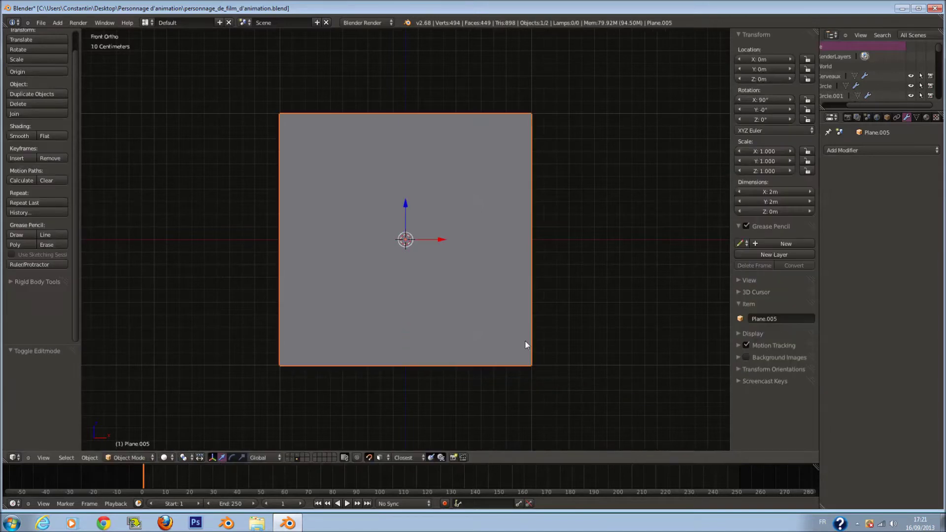
pyautogui.press('x')
pyautogui.click(525, 339)
# - Add a circle mesh at the 3D cursor and rotate it 90° about the X axis
pyautogui.hotkey('shift', 'a')
pyautogui.moveTo(480, 278)
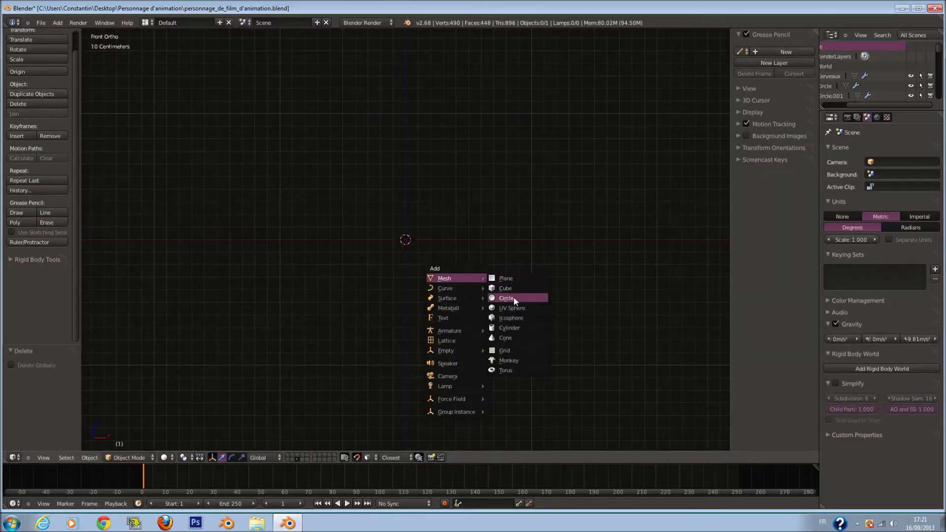
pyautogui.click(513, 299)
pyautogui.press('r')
pyautogui.press('x')
pyautogui.press('9')
pyautogui.press('0')
pyautogui.press('Return')
# - Delete the edges of the circle's upper half in Edit Mode, leaving the lower arc
pyautogui.press('Tab')
pyautogui.press('s')
pyautogui.click(350, 426)
pyautogui.press('z')
pyautogui.press('a')
pyautogui.press('a')
pyautogui.press('a')
pyautogui.press('b')
pyautogui.moveTo(190, 59); pyautogui.dragTo(620, 279)
pyautogui.press('x')
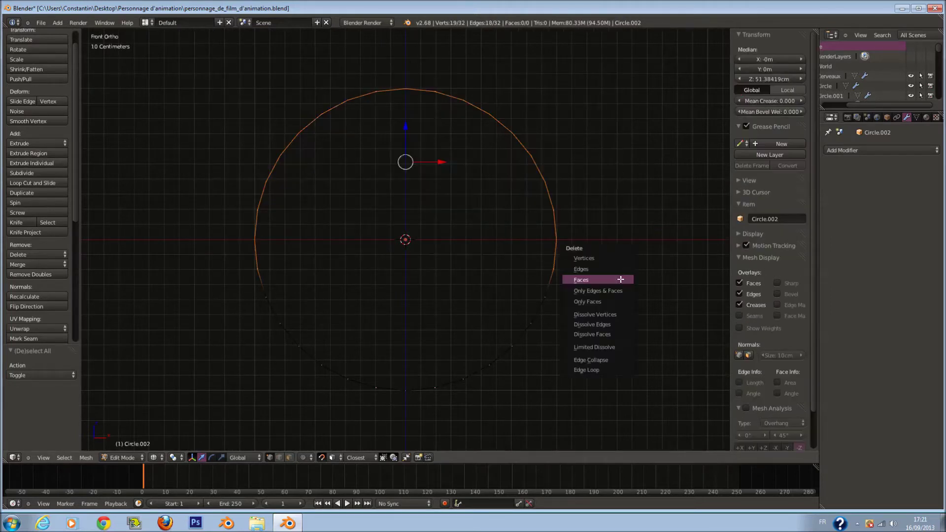
pyautogui.click(616, 269)
# - Narrow the remaining arc by scaling it along the X axis in Object Mode
pyautogui.press('Tab')
pyautogui.press('s')
pyautogui.press('x')
pyautogui.click(536, 298)
pyautogui.press('Tab')
# - Flatten the arc's five lowest vertices by scaling them to 0 along the Z axis
pyautogui.keyDown('shift'); pyautogui.scroll(-1, 437, 388); pyautogui.keyUp('shift')
pyautogui.press('a')
pyautogui.press('a')
pyautogui.press('c')
pyautogui.moveTo(391, 387); pyautogui.dragTo(401, 380)
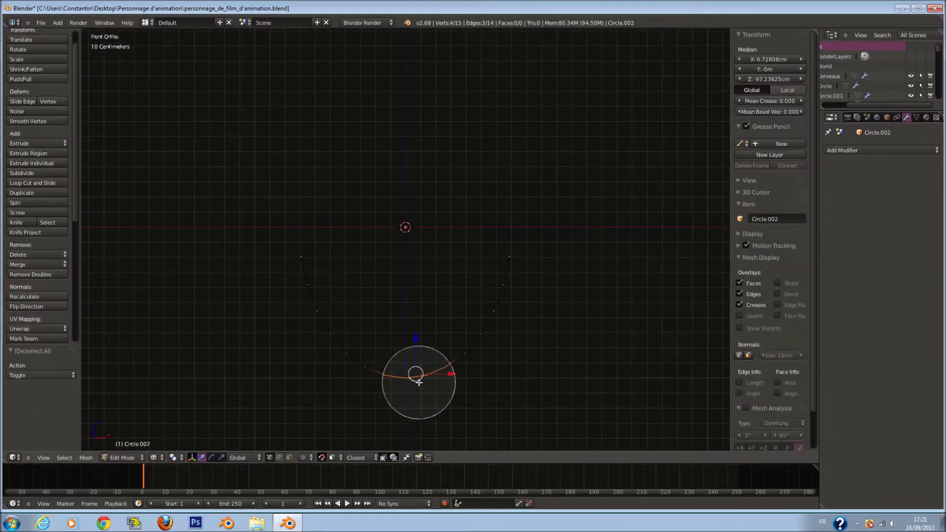
pyautogui.press('Escape')
pyautogui.press('s')
pyautogui.press('z')
pyautogui.press('0')
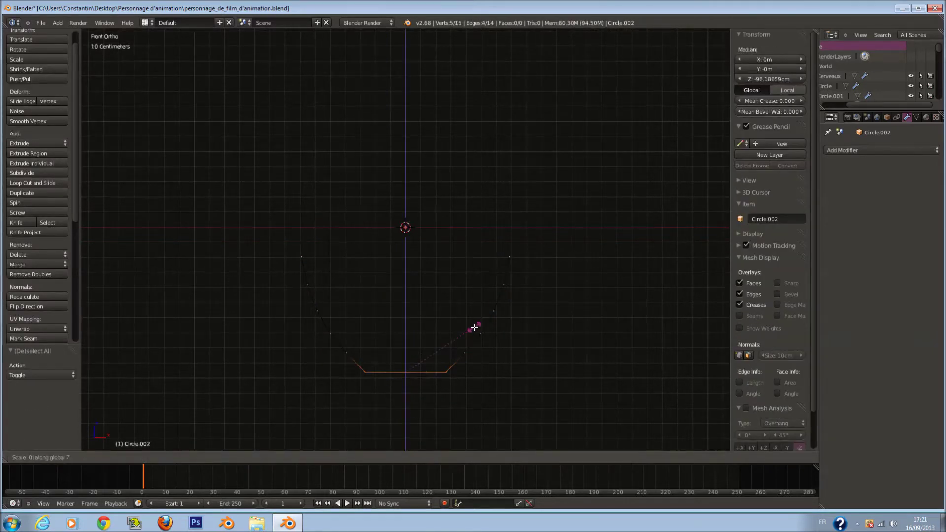
pyautogui.click(474, 328)
# - Extrude the arc's two open end vertices straight up along the Z axis by about 49 cm
pyautogui.keyDown('shift'); pyautogui.scroll(2, 416, 288); pyautogui.keyUp('shift')
pyautogui.scroll(1, 414, 289)
pyautogui.press('a')
pyautogui.rightClick(274, 289)
pyautogui.keyDown('shift'); pyautogui.rightClick(530, 289); pyautogui.keyUp('shift')
pyautogui.press('e')
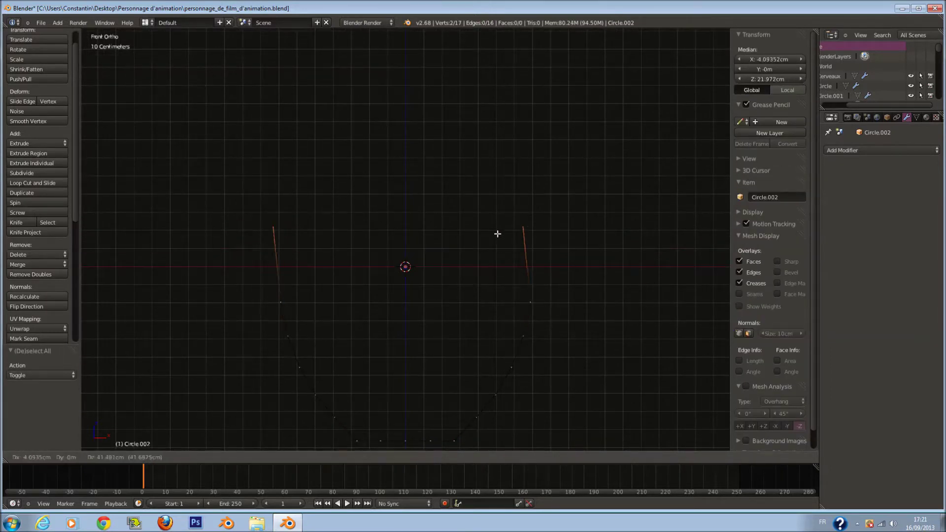
pyautogui.rightClick(498, 234)
pyautogui.press('g')
pyautogui.press('z')
pyautogui.click(393, 184)
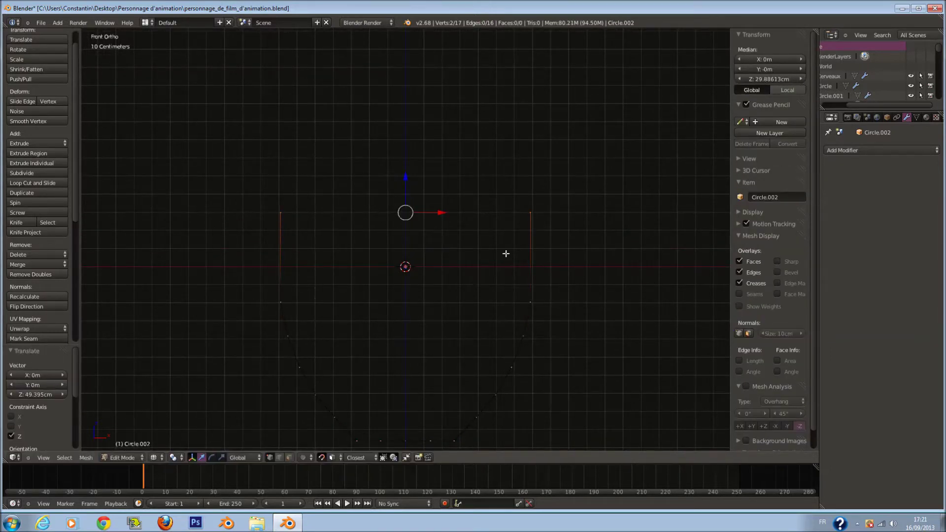
# - Join the two upper end vertices with an edge and subdivide that edge three times
pyautogui.press('f')
pyautogui.press('w')
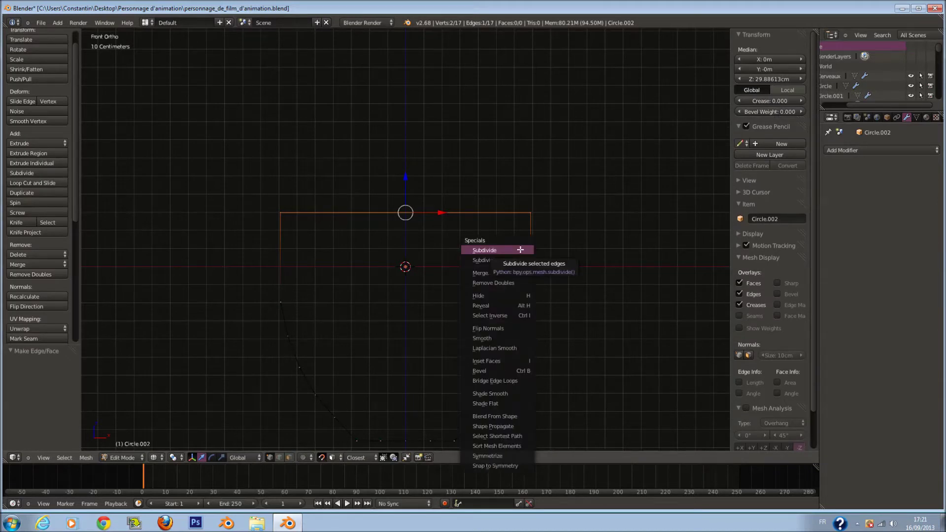
pyautogui.click(520, 250)
pyautogui.press('w')
pyautogui.click(409, 244)
pyautogui.press('a')
pyautogui.press('c')
pyautogui.moveTo(285, 209); pyautogui.dragTo(502, 211)
pyautogui.press('Escape')
pyautogui.press('w')
pyautogui.click(502, 211)
# - Box-select the outline's right half together with its centre vertices and delete it, keeping the left half
pyautogui.press('a')
pyautogui.press('c')
pyautogui.moveTo(285, 215); pyautogui.dragTo(303, 221)
pyautogui.press('Escape')
pyautogui.press('a')
pyautogui.scroll(-1, 403, 234)
pyautogui.press('b')
pyautogui.moveTo(391, 173); pyautogui.dragTo(585, 417)
pyautogui.press('x')
pyautogui.click(515, 359)
pyautogui.press('Tab')
pyautogui.press('Tab')
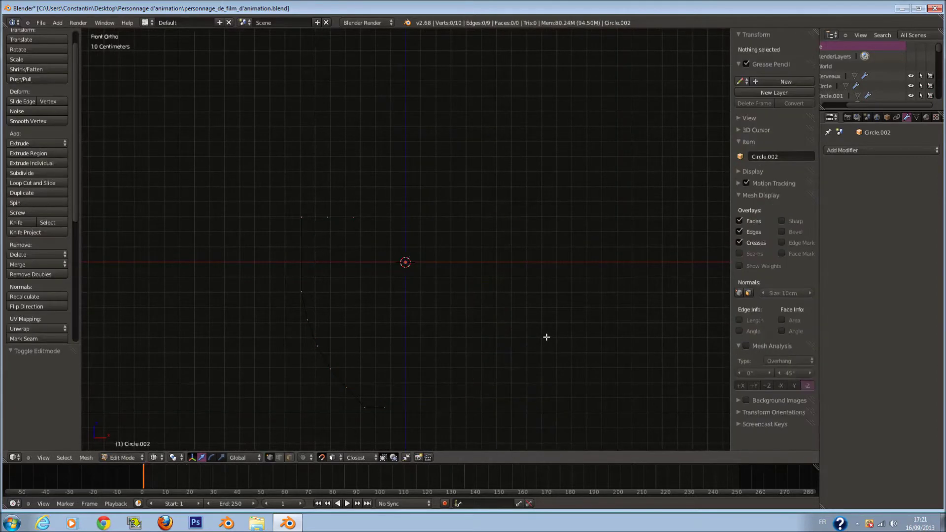
# - Delete the unwanted half of the outline up to the centre line and add a Mirror modifier to it
pyautogui.hotkey('ctrl', 'z')
pyautogui.press('x')
pyautogui.click(515, 341)
pyautogui.press('Tab')
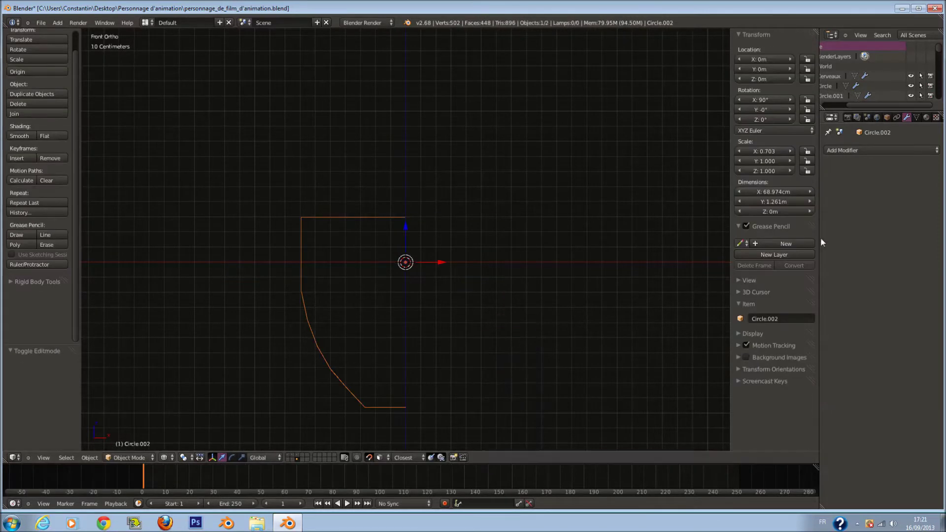
pyautogui.click(860, 149)
pyautogui.click(742, 244)
# - Rotate the three outer vertices of the outline's top edge by about -26.3°
pyautogui.press('Tab')
pyautogui.scroll(1, 341, 216)
pyautogui.press('a')
pyautogui.press('a')
pyautogui.press('c')
pyautogui.moveTo(289, 211); pyautogui.dragTo(339, 211)
pyautogui.rightClick(340, 212)
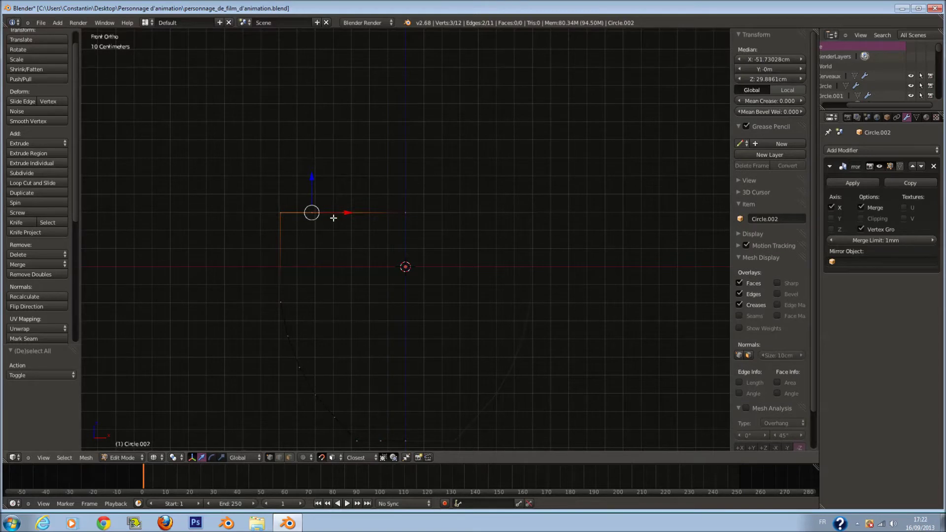
pyautogui.press('r')
pyautogui.rightClick(468, 257)
pyautogui.press('r')
pyautogui.click(446, 192)
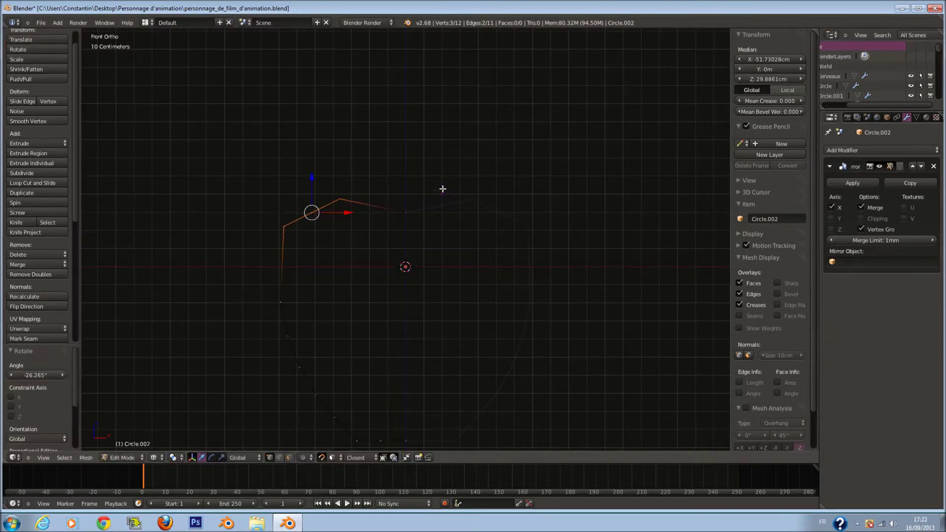
# - Lower the rotated vertices and scale the central top edge to 0 along Z to flatten it
pyautogui.moveTo(309, 178); pyautogui.dragTo(385, 214)
pyautogui.press('a')
pyautogui.press('c')
pyautogui.rightClick(394, 214)
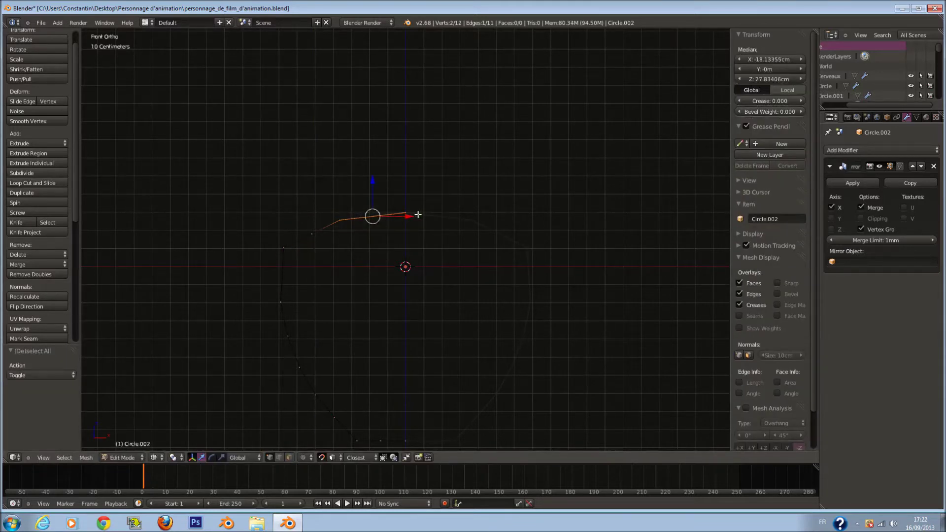
pyautogui.press('s')
pyautogui.press('z')
pyautogui.press('Return')
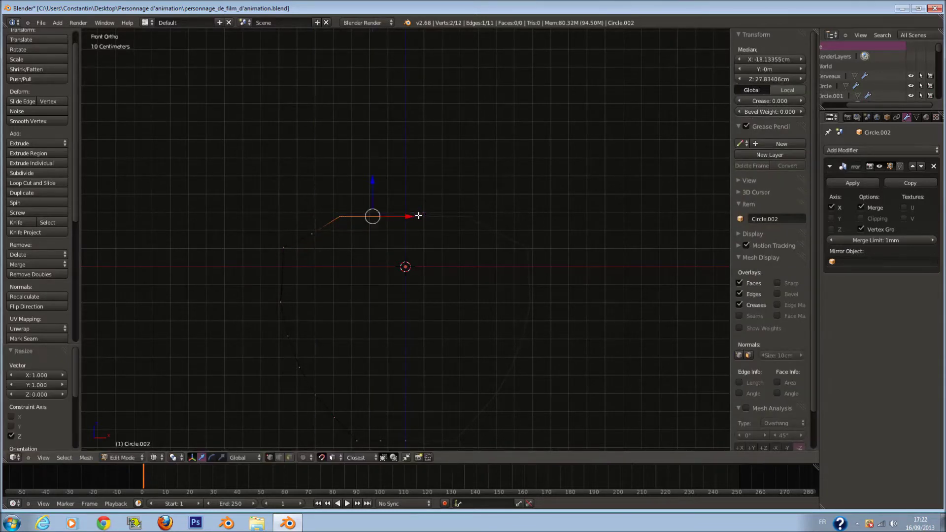
# - Undo the flattening and lowering of the top vertices
pyautogui.keyDown('shift'); pyautogui.scroll(-3, 419, 215); pyautogui.keyUp('shift')
pyautogui.press('a')
pyautogui.press('c')
pyautogui.rightClick(334, 182)
pyautogui.press('a')
pyautogui.press('a')
pyautogui.rightClick(387, 194)
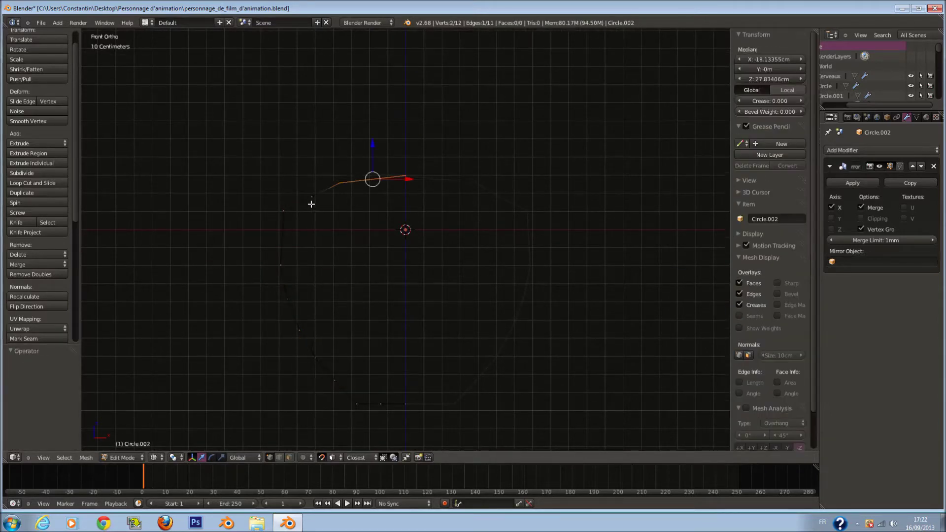
pyautogui.press('a')
pyautogui.press('c')
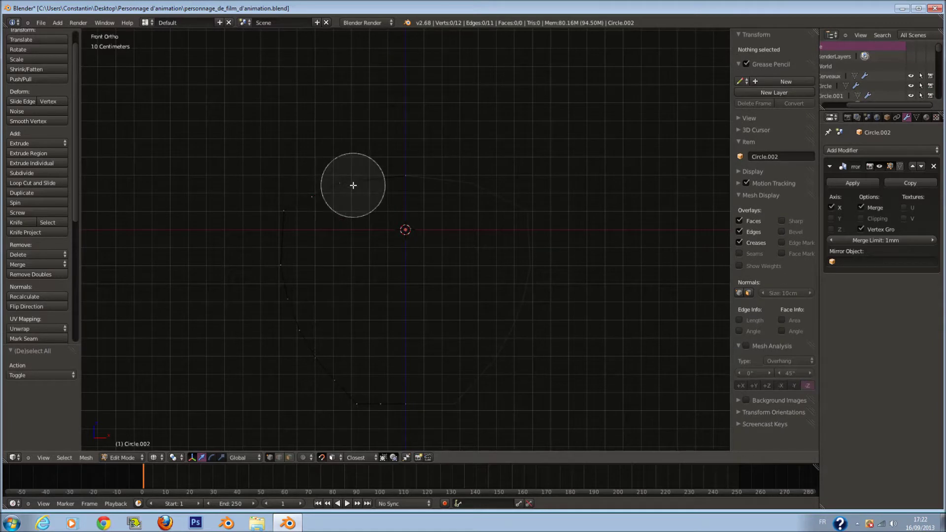
pyautogui.rightClick(388, 177)
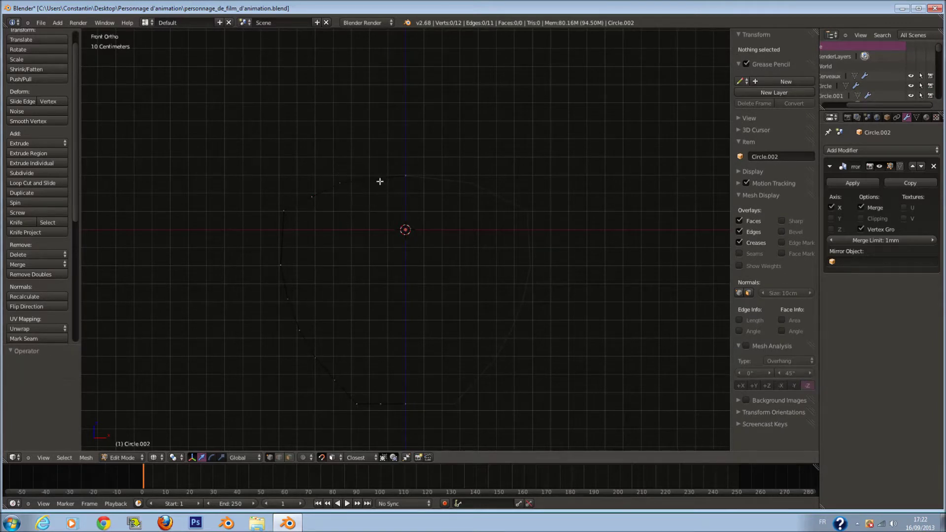
pyautogui.hotkey('ctrl', 'z')
pyautogui.hotkey('ctrl', 'z')
pyautogui.hotkey('ctrl', 'z')
pyautogui.hotkey('ctrl', 'z')
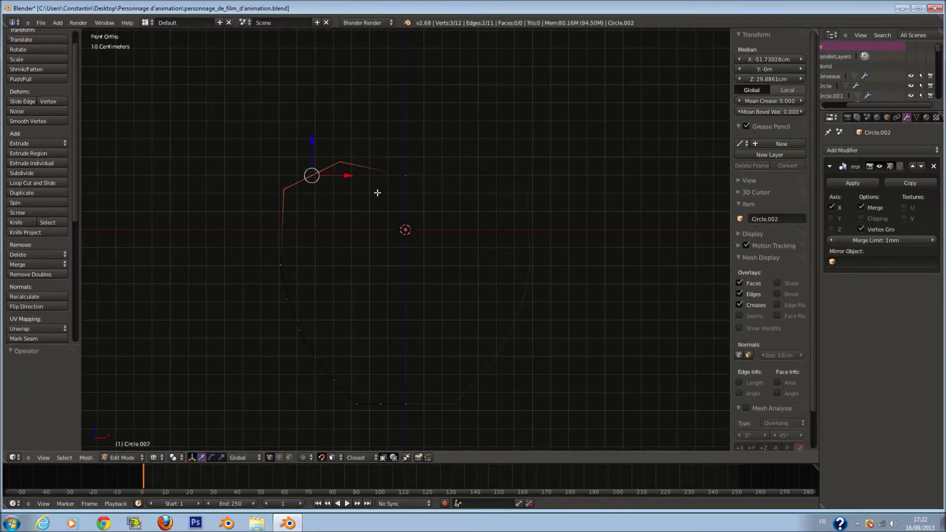
# - Try subdividing the outer segments of the outline's top edge, and undo it
pyautogui.press('w')
pyautogui.click(366, 186)
pyautogui.press('a')
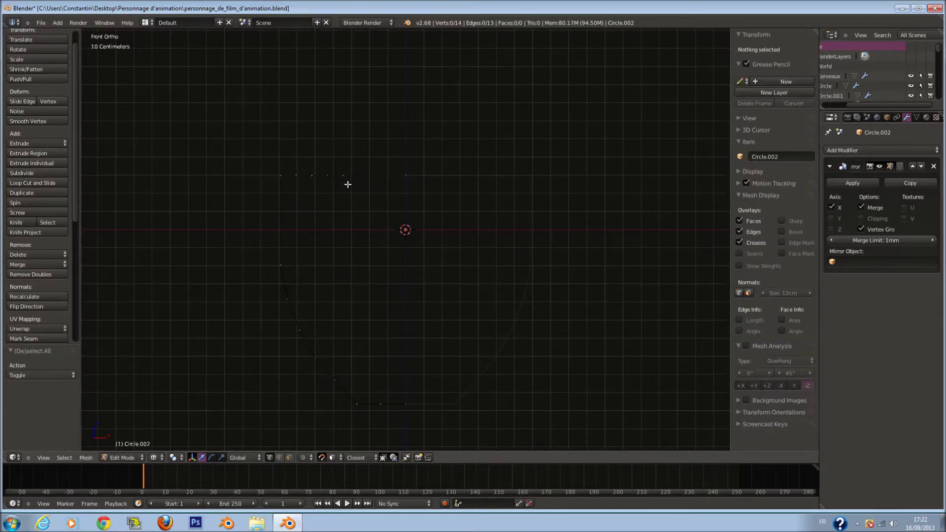
pyautogui.hotkey('ctrl', 'z')
pyautogui.hotkey('ctrl', 'z')
# - Subdivide the top edge segment between the centre vertex and its nearest neighbour
pyautogui.press('a')
pyautogui.rightClick(349, 179)
pyautogui.keyDown('shift'); pyautogui.rightClick(413, 179); pyautogui.keyUp('shift')
pyautogui.press('w')
pyautogui.click(415, 180)
pyautogui.press('a')
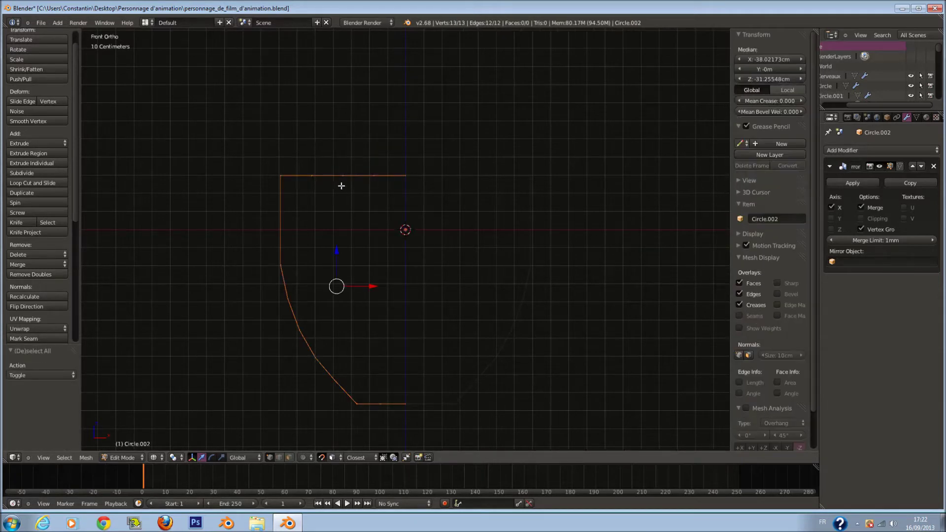
# - Rotate the three outer vertices of the top edge to slope the corner, and lower them along Z
pyautogui.press('a')
pyautogui.press('c')
pyautogui.moveTo(298, 176); pyautogui.dragTo(325, 177)
pyautogui.rightClick(326, 178)
pyautogui.press('r')
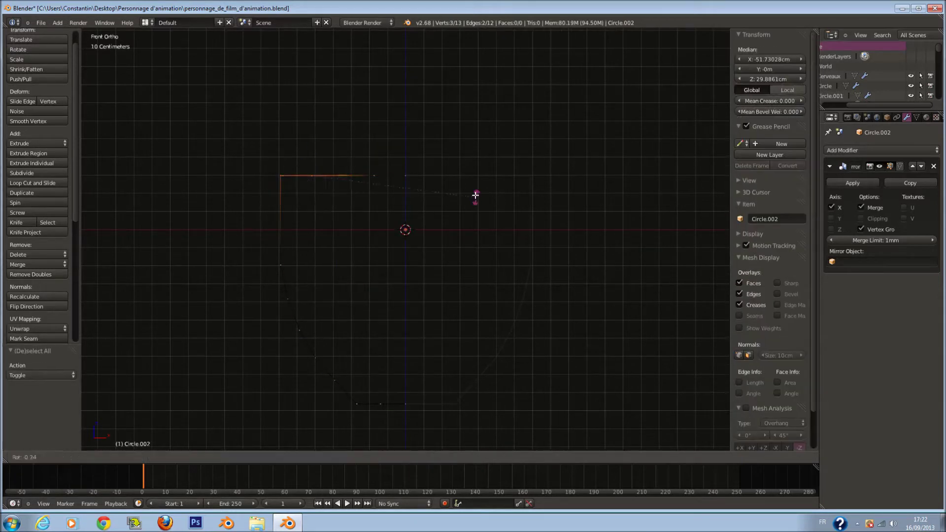
pyautogui.click(405, 143)
pyautogui.moveTo(313, 140)
pyautogui.mouseDown()
pyautogui.moveTo(310, 156)
pyautogui.moveTo(385, 170)
pyautogui.mouseUp()
# - Flatten the top vertices nearest the centre by scaling them to 0 along Z
pyautogui.press('a')
pyautogui.press('c')
pyautogui.rightClick(385, 170)
pyautogui.press('r')
pyautogui.press('z')
pyautogui.press('Return')
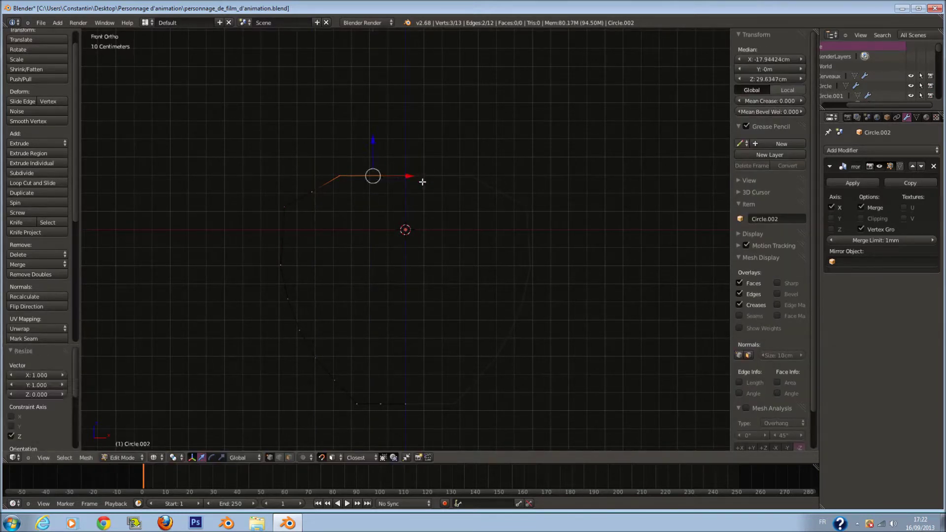
# - Raise the middle vertex of the sloped corner by about 5.5 mm along Z
pyautogui.press('a')
pyautogui.press('c')
pyautogui.click(322, 202)
pyautogui.rightClick(322, 202)
pyautogui.moveTo(313, 158); pyautogui.dragTo(313, 160)
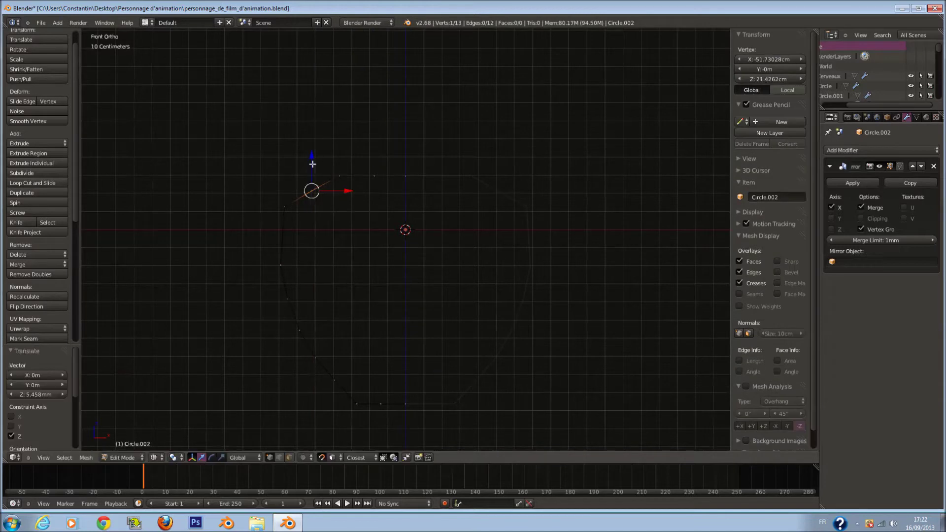
pyautogui.press('a')
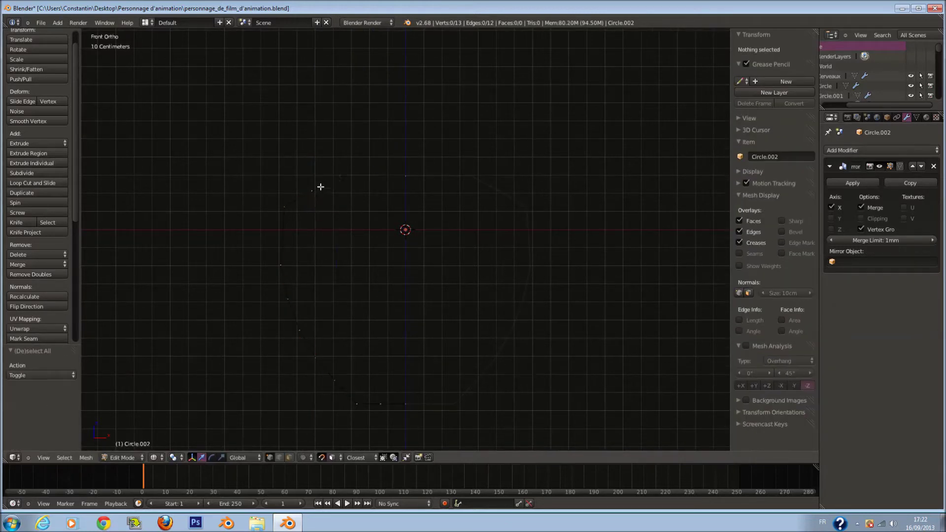
# - Move the vertices of the half outline's sloped corner and curved side slightly outward along X
pyautogui.press('c')
pyautogui.moveTo(323, 173)
pyautogui.mouseDown()
pyautogui.moveTo(298, 285)
pyautogui.moveTo(320, 350)
pyautogui.mouseUp()
pyautogui.rightClick(320, 350)
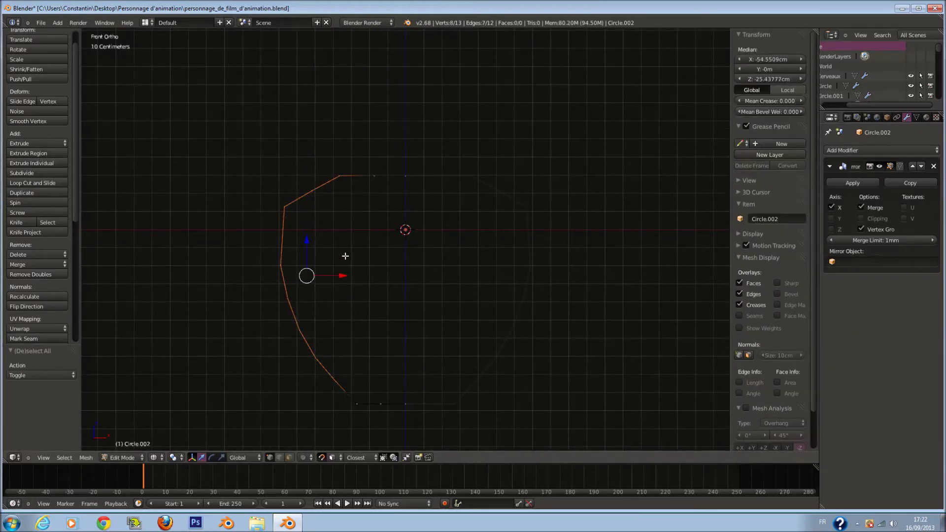
pyautogui.moveTo(347, 270); pyautogui.dragTo(335, 274)
pyautogui.press('a')
# - Scale the whole outline object along X by about 0.916 in Object Mode
pyautogui.press('Tab')
pyautogui.press('s')
pyautogui.press('x')
pyautogui.click(548, 297)
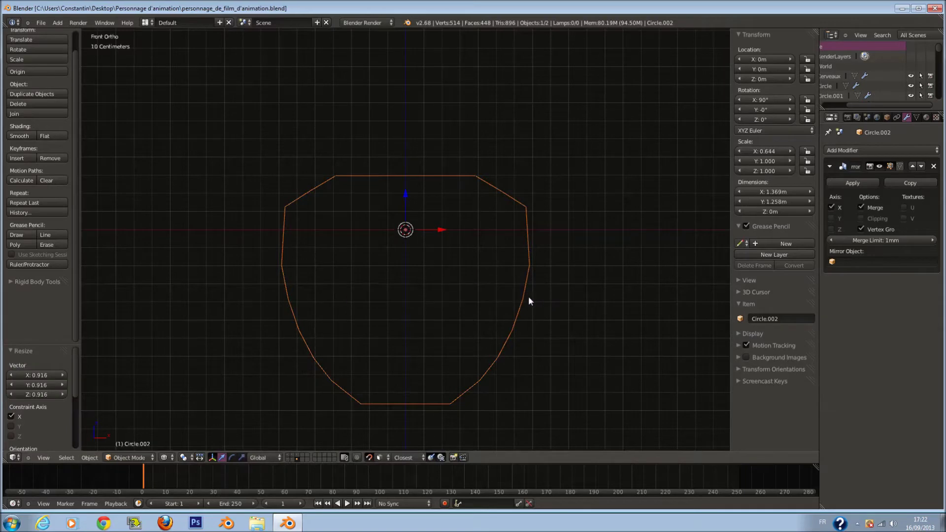
# - Fill a face between the top and bottom edge segments that touch the centre line
pyautogui.press('Tab')
pyautogui.press('a')
pyautogui.press('a')
pyautogui.click(280, 458)
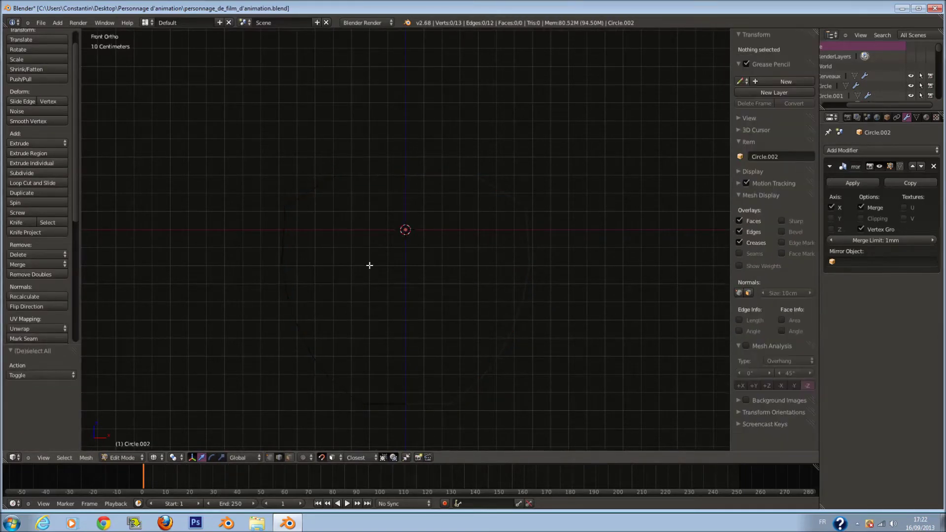
pyautogui.scroll(1, 370, 264)
pyautogui.press('a')
pyautogui.rightClick(402, 164)
pyautogui.keyDown('shift'); pyautogui.rightClick(394, 419); pyautogui.keyUp('shift')
pyautogui.press('f')
pyautogui.press('a')
pyautogui.press('a')
# - Connect the top corner vertex and the middle vertex of the slope to the facing lower-curve vertices with vertical edges
pyautogui.scroll(-1, 396, 305)
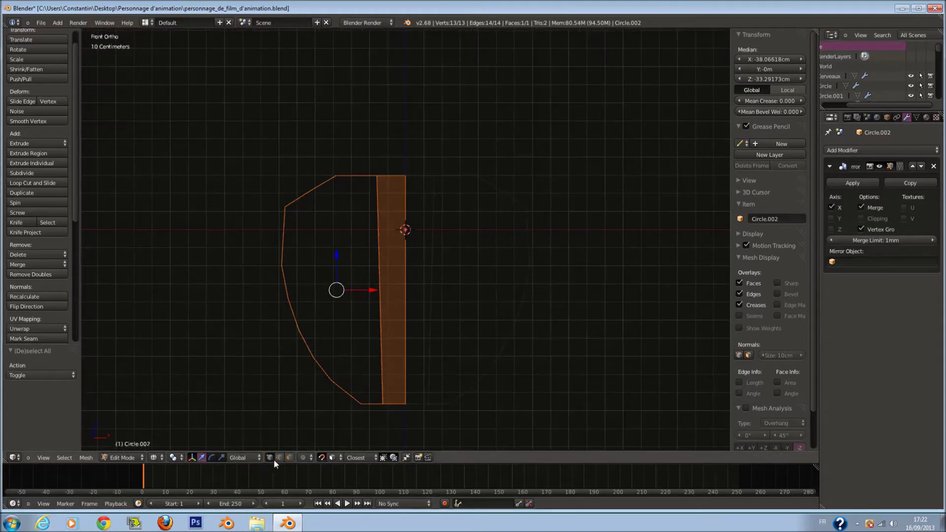
pyautogui.scroll(1, 356, 384)
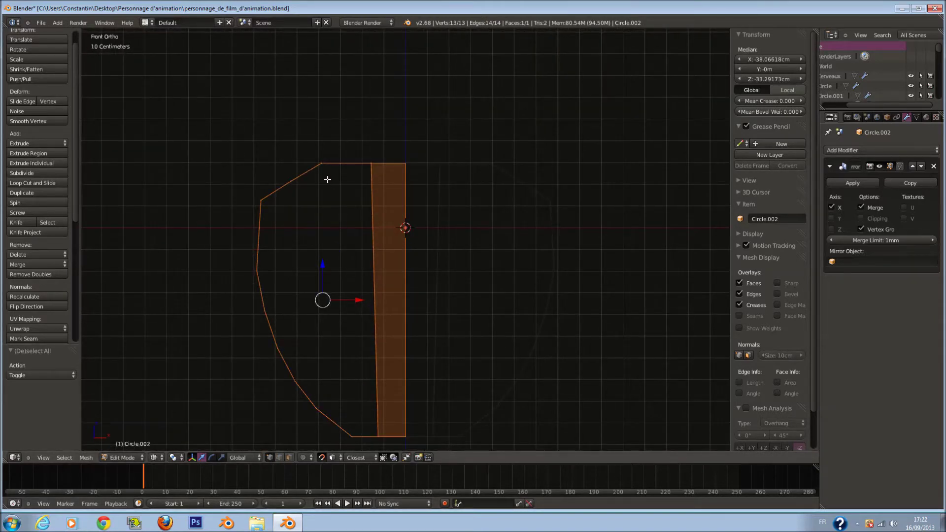
pyautogui.rightClick(323, 407)
pyautogui.keyDown('shift'); pyautogui.rightClick(321, 164); pyautogui.keyUp('shift')
pyautogui.press('f')
pyautogui.rightClick(295, 381)
pyautogui.keyDown('shift'); pyautogui.rightClick(291, 181); pyautogui.keyUp('shift')
pyautogui.press('f')
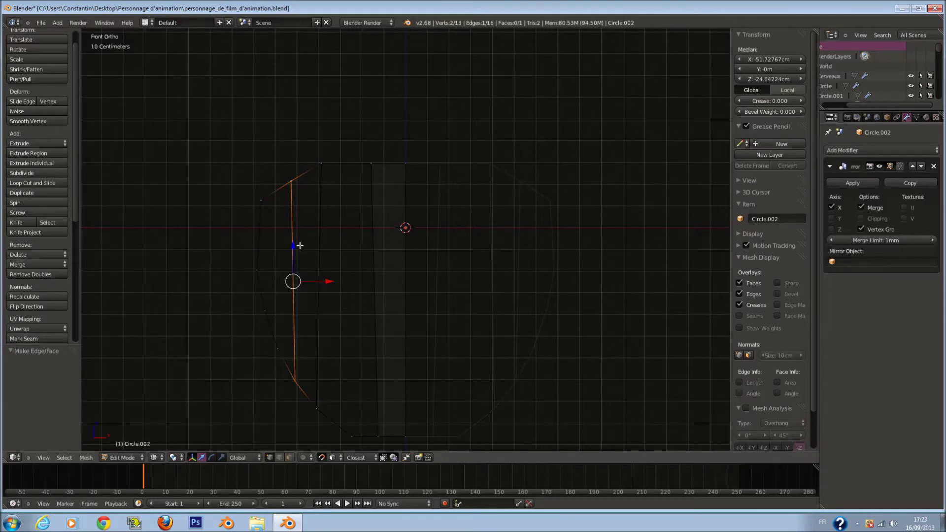
# - Subdivide the outermost vertical edge, raise its midpoint to the widest side vertex's level and join the two with an edge
pyautogui.press('w')
pyautogui.click(311, 219)
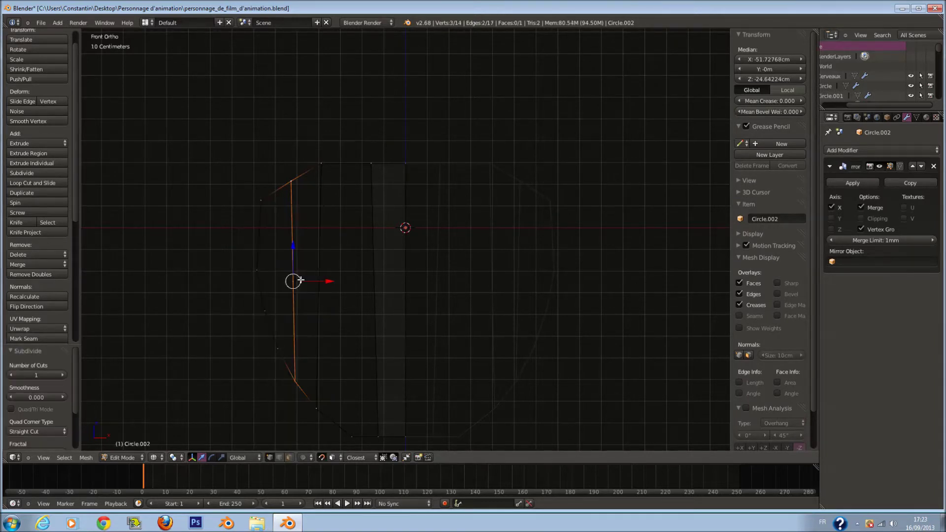
pyautogui.rightClick(299, 279)
pyautogui.moveTo(291, 256); pyautogui.dragTo(251, 276)
pyautogui.press('a')
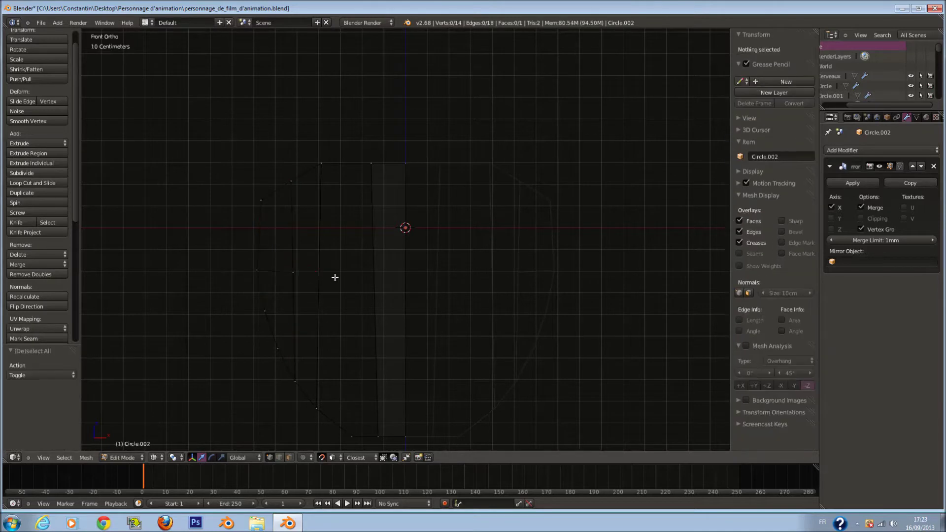
# - Add a horizontal loop cut across the central face, level with the outer vertical edge's midpoint
pyautogui.hotkey('ctrl', 'r')
pyautogui.click(396, 261)
pyautogui.click(390, 273)
# - Connect the loop cut's outer vertex to the outer vertical edge's midpoint, and set the snap element to Increment
pyautogui.rightClick(365, 274)
pyautogui.keyDown('shift'); pyautogui.rightClick(310, 276); pyautogui.keyUp('shift')
pyautogui.press('f')
pyautogui.click(331, 457)
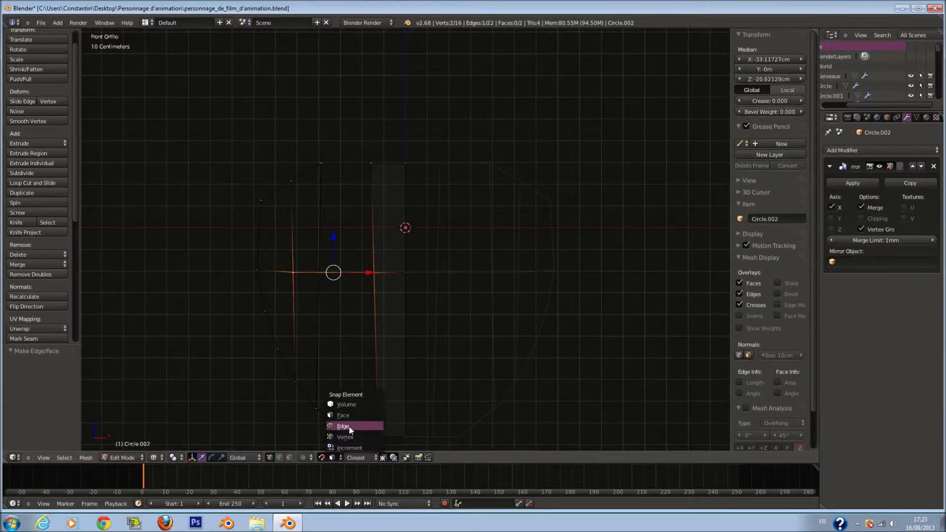
pyautogui.click(354, 446)
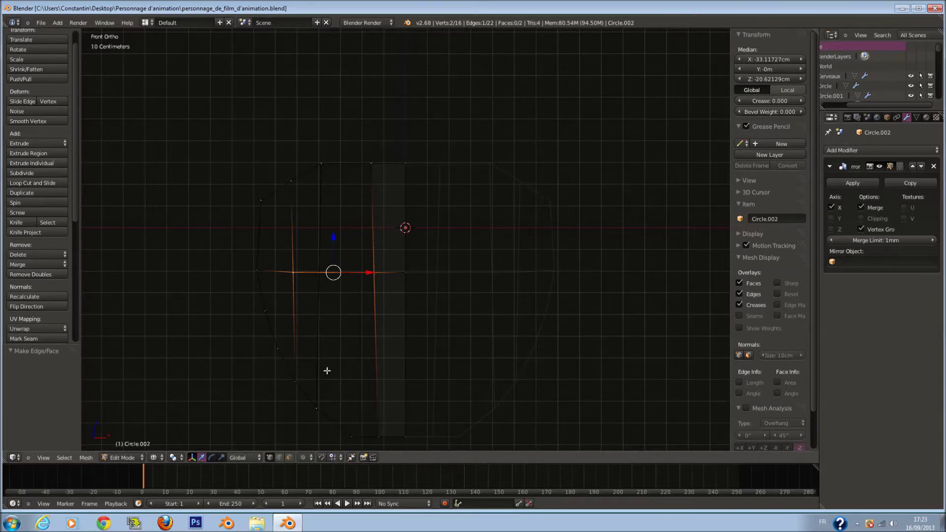
# - Subdivide the new horizontal edge and try connecting its midpoint to the top corner vertex
pyautogui.press('a')
pyautogui.rightClick(380, 273)
pyautogui.keyDown('shift'); pyautogui.rightClick(308, 280); pyautogui.keyUp('shift')
pyautogui.press('w')
pyautogui.click(331, 265)
pyautogui.rightClick(333, 272)
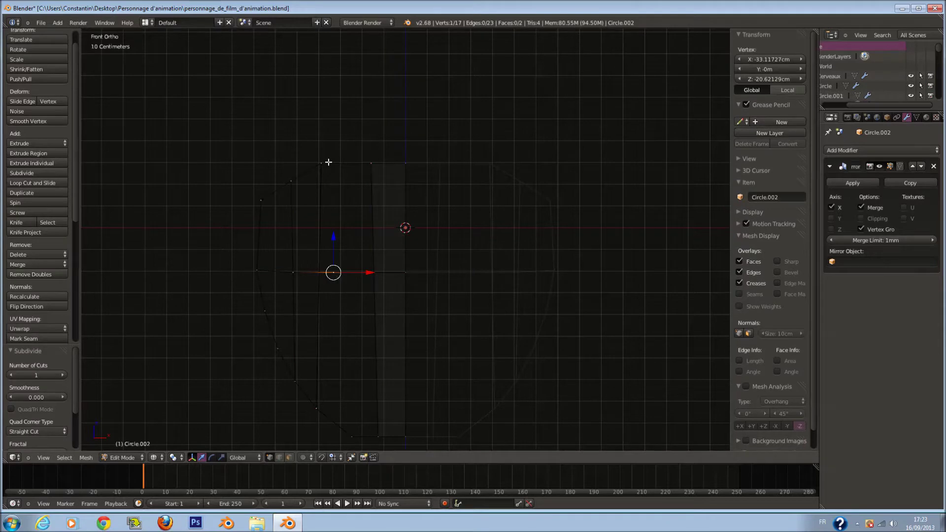
pyautogui.keyDown('shift'); pyautogui.rightClick(323, 163); pyautogui.keyUp('shift')
pyautogui.press('f')
pyautogui.hotkey('ctrl', 'z')
pyautogui.hotkey('ctrl', 'z')
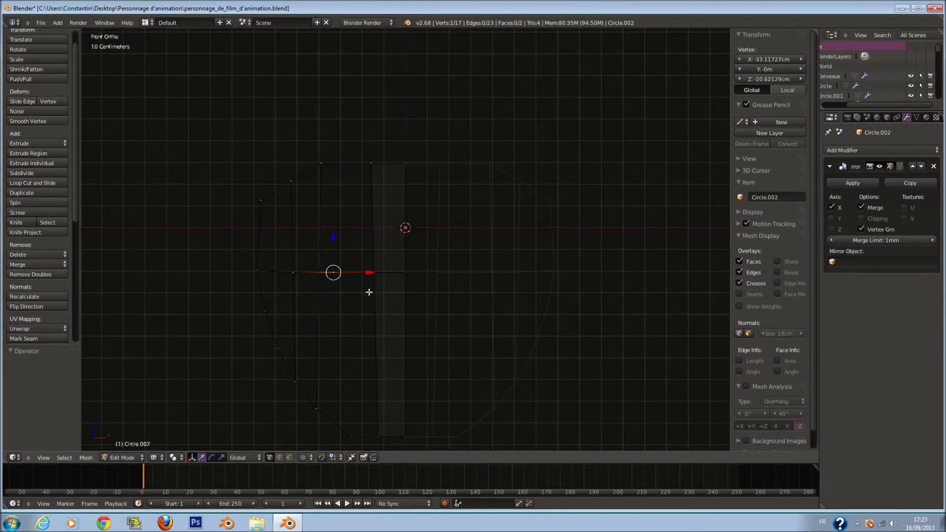
pyautogui.press('a')
pyautogui.press('a')
pyautogui.press('a')
pyautogui.keyDown('shift'); pyautogui.scroll(-1, 348, 285); pyautogui.keyUp('shift')
pyautogui.press('a')
pyautogui.press('a')
pyautogui.keyDown('alt'); pyautogui.rightClick(353, 277); pyautogui.keyUp('alt')
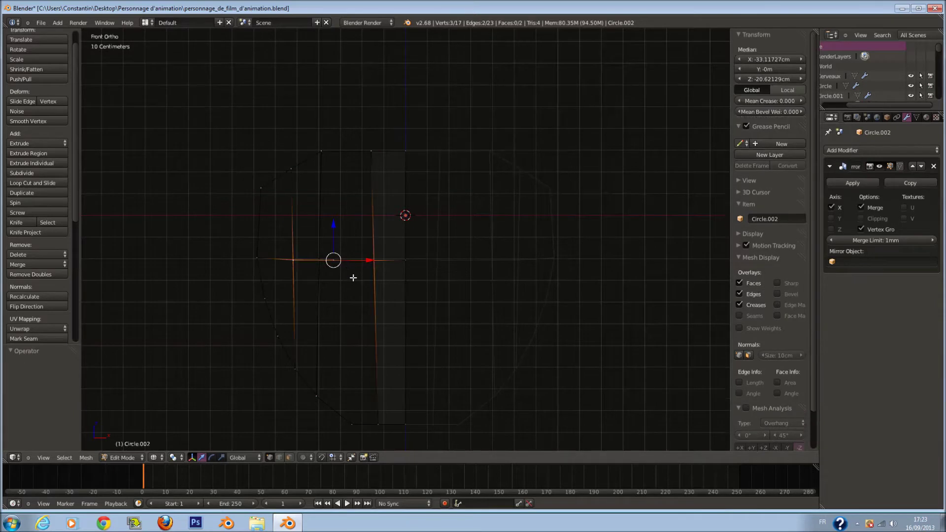
pyautogui.press('a')
pyautogui.press('a')
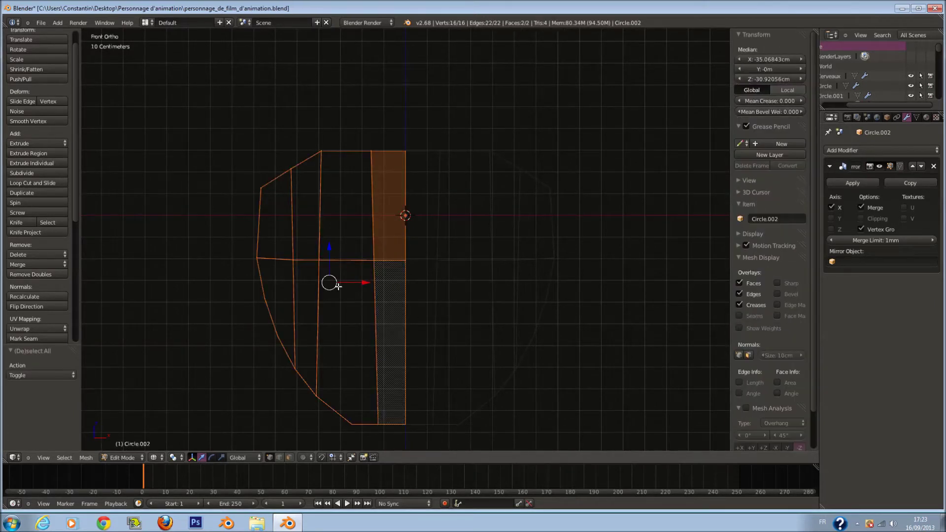
# - Switch to solid shading and delete the inner vertical edge running from the top corner vertex to the lower curve
pyautogui.rightClick(325, 259)
pyautogui.press('z')
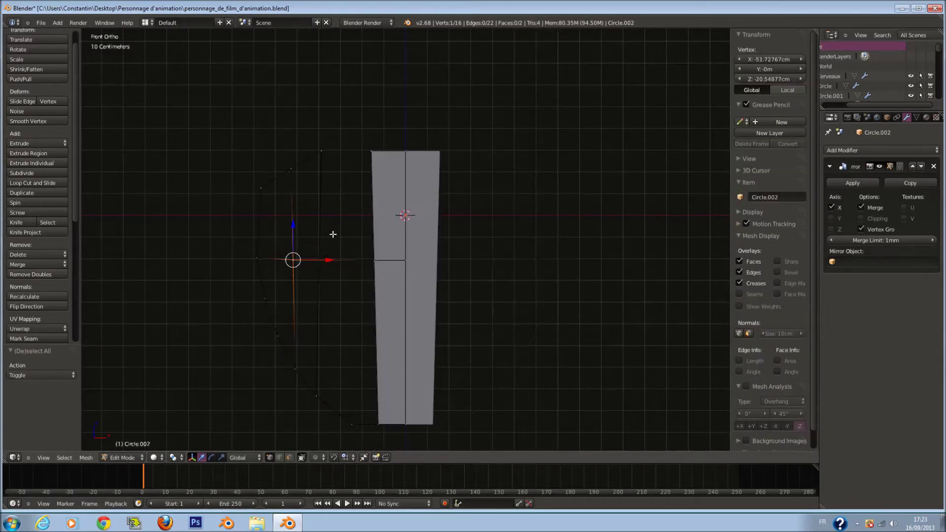
pyautogui.rightClick(326, 162)
pyautogui.keyDown('shift'); pyautogui.rightClick(316, 395); pyautogui.keyUp('shift')
pyautogui.press('x')
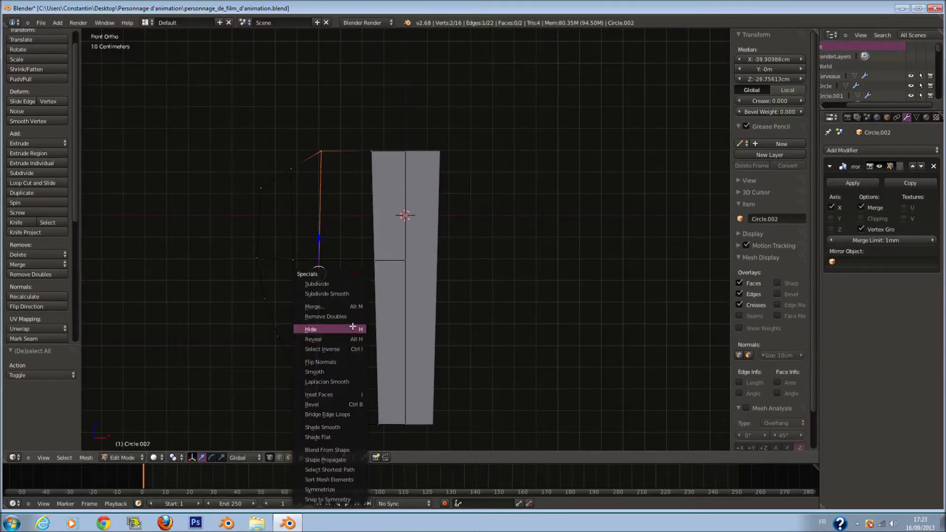
pyautogui.press('x')
pyautogui.click(399, 327)
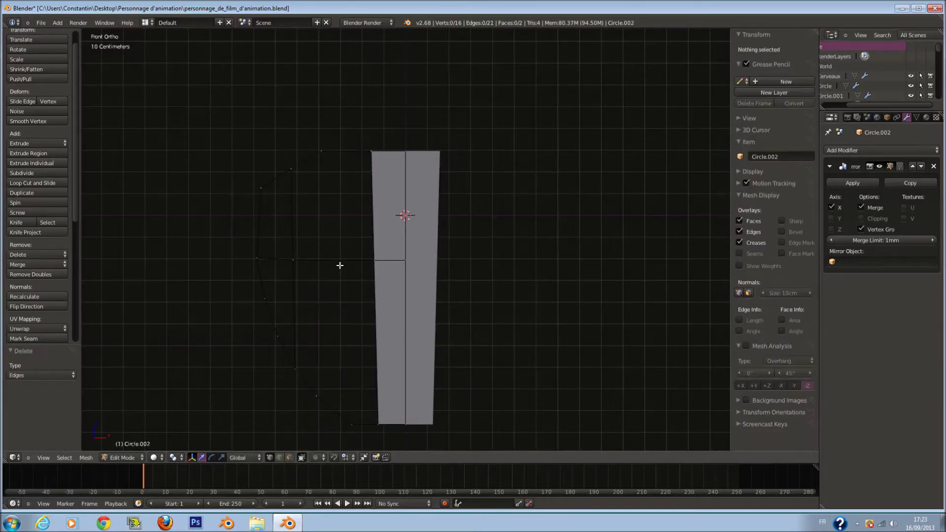
# - Subdivide the horizontal edge between the central strip and the outer vertical edge
pyautogui.rightClick(351, 264)
pyautogui.keyDown('shift'); pyautogui.rightClick(297, 262); pyautogui.keyUp('shift')
pyautogui.press('w')
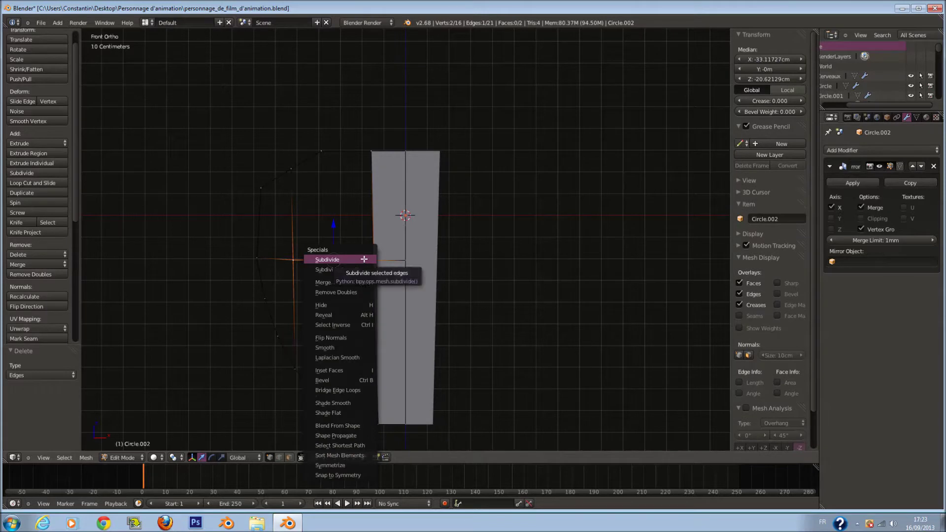
pyautogui.click(363, 259)
# - Connect the horizontal edge's new midpoint to the top corner vertex and to the facing lower-curve vertex
pyautogui.rightClick(330, 263)
pyautogui.keyDown('shift'); pyautogui.rightClick(320, 152); pyautogui.keyUp('shift')
pyautogui.keyDown('shift'); pyautogui.rightClick(321, 153); pyautogui.keyUp('shift')
pyautogui.keyDown('shift'); pyautogui.rightClick(296, 367); pyautogui.keyUp('shift')
pyautogui.press('f')
pyautogui.rightClick(334, 261)
pyautogui.keyDown('shift'); pyautogui.rightClick(320, 394); pyautogui.keyUp('shift')
pyautogui.press('f')
# - Subdivide the four edges around the upper opening beside the central strip
pyautogui.press('a')
pyautogui.rightClick(370, 153)
pyautogui.keyDown('shift'); pyautogui.rightClick(322, 154); pyautogui.keyUp('shift')
pyautogui.keyDown('ctrl'); pyautogui.rightClick(374, 262); pyautogui.keyUp('ctrl')
pyautogui.press('w')
pyautogui.click(375, 267)
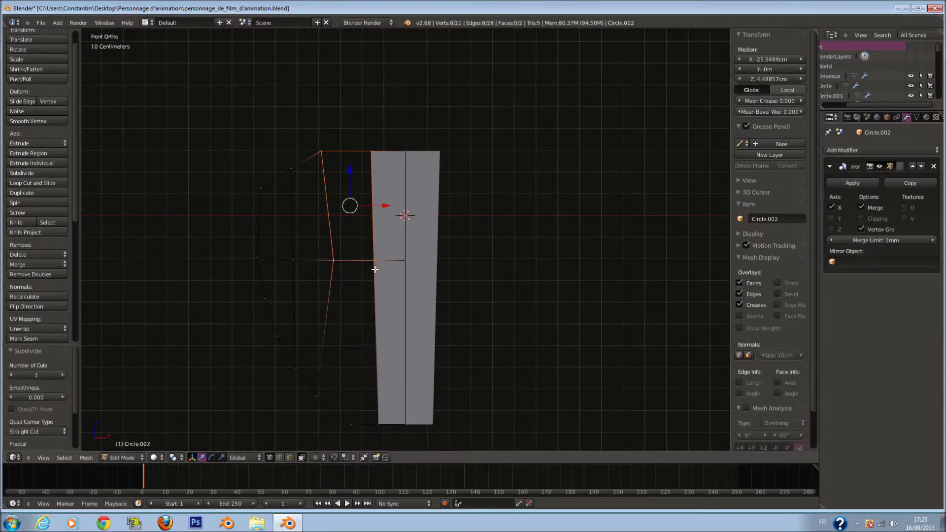
# - Connect the midpoints of the upper opening's top and bottom edges with a vertical edge
pyautogui.rightClick(359, 260)
pyautogui.keyDown('shift'); pyautogui.rightClick(340, 151); pyautogui.keyUp('shift')
pyautogui.press('f')
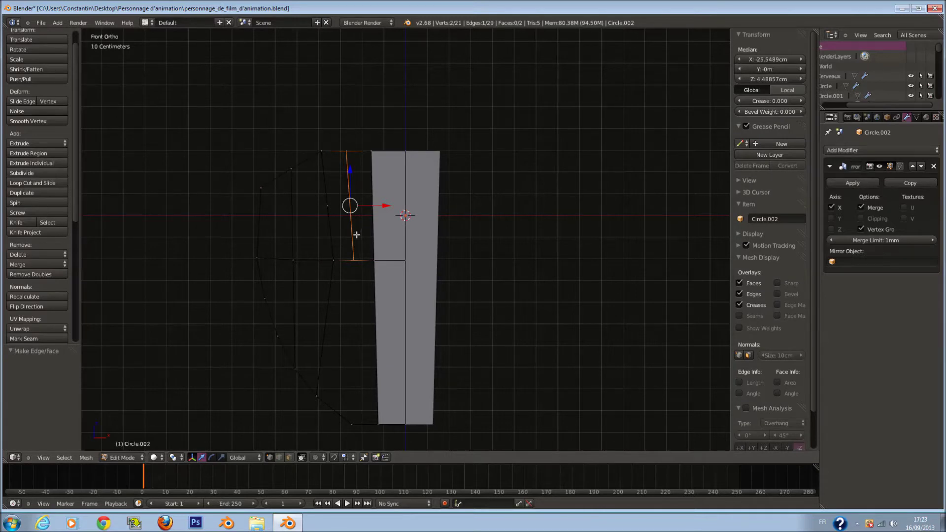
# - Connect the horizontal edge's vertex beside the central strip to the bottom corner vertex with a vertical edge
pyautogui.rightClick(354, 268)
pyautogui.rightClick(359, 420)
pyautogui.keyDown('shift'); pyautogui.rightClick(353, 258); pyautogui.keyUp('shift')
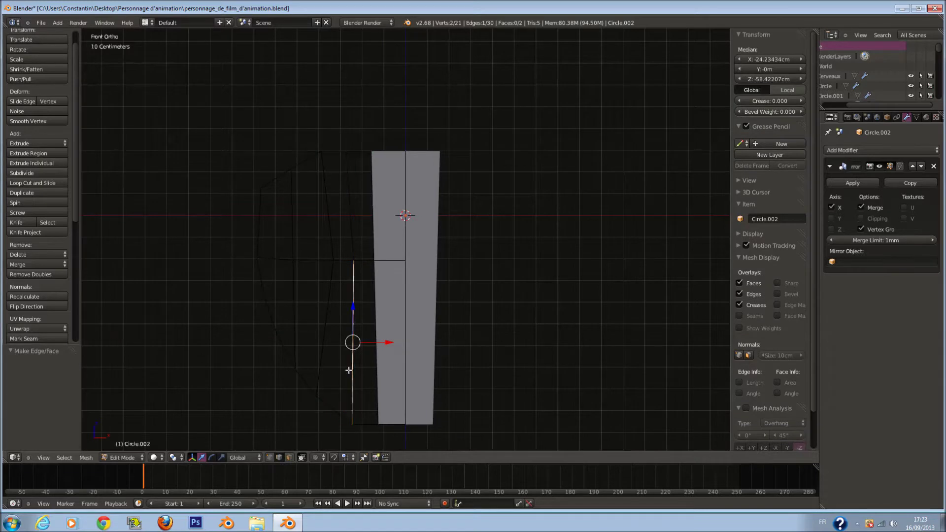
pyautogui.press('f')
# - Fill the lower-half openings between the new vertical edge, the slanted edge and the next vertical edge with faces
pyautogui.keyDown('shift'); pyautogui.rightClick(329, 335); pyautogui.keyUp('shift')
pyautogui.press('f')
pyautogui.press('a')
pyautogui.press('a')
pyautogui.rightClick(319, 319)
pyautogui.keyDown('shift'); pyautogui.rightClick(288, 300); pyautogui.keyUp('shift')
pyautogui.press('f')
pyautogui.press('a')
pyautogui.press('a')
pyautogui.press('a')
pyautogui.press('a')
pyautogui.rightClick(271, 317)
pyautogui.press('a')
# - Add a loop cut with two cuts across the lower-half faces
pyautogui.hotkey('ctrl', 'r')
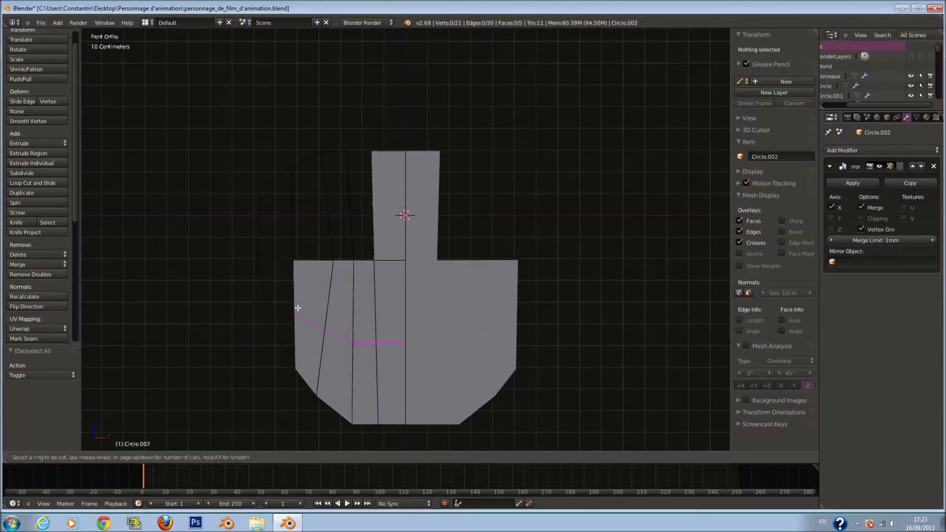
pyautogui.scroll(1, 298, 308)
pyautogui.doubleClick(297, 308)
pyautogui.press('a')
pyautogui.press('a')
# - Fill the three outer gaps between the lower faces and the curved boundary edges with faces
pyautogui.rightClick(297, 348)
pyautogui.rightClick(296, 313)
pyautogui.keyDown('shift'); pyautogui.rightClick(269, 303); pyautogui.keyUp('shift')
pyautogui.press('f')
pyautogui.rightClick(263, 278)
pyautogui.keyDown('shift'); pyautogui.rightClick(289, 281); pyautogui.keyUp('shift')
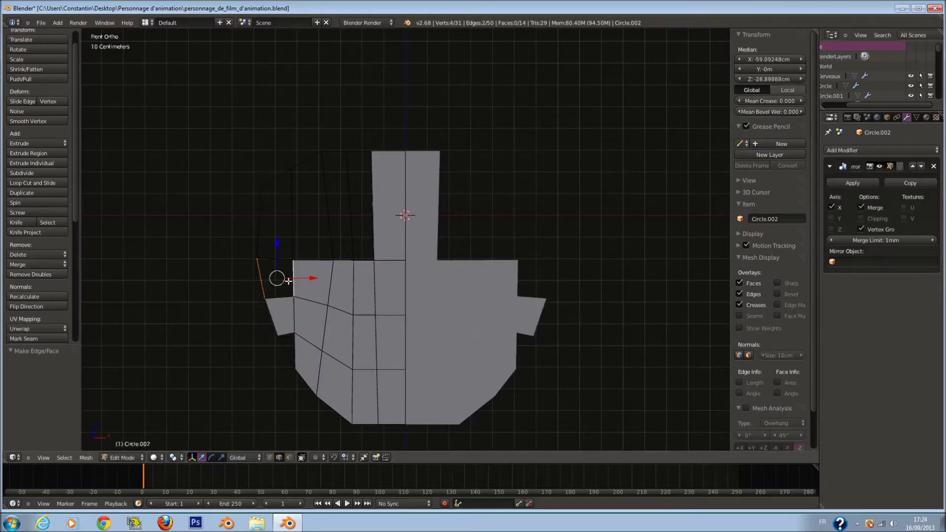
pyautogui.press('f')
pyautogui.press('a')
pyautogui.press('a')
pyautogui.press('a')
pyautogui.press('a')
pyautogui.rightClick(295, 347)
pyautogui.keyDown('shift'); pyautogui.rightClick(287, 335); pyautogui.keyUp('shift')
pyautogui.press('f')
pyautogui.press('a')
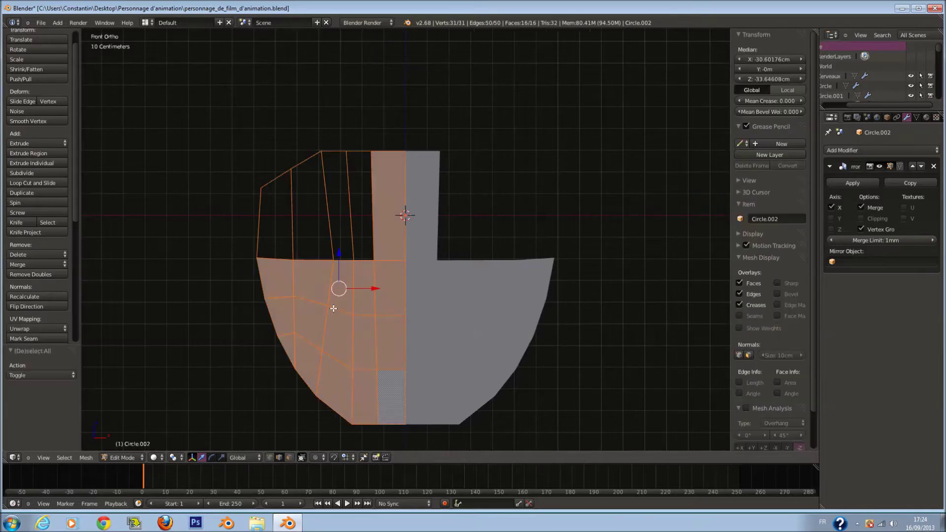
pyautogui.scroll(1, 333, 260)
pyautogui.rightClick(342, 213)
pyautogui.press('a')
pyautogui.rightClick(343, 193)
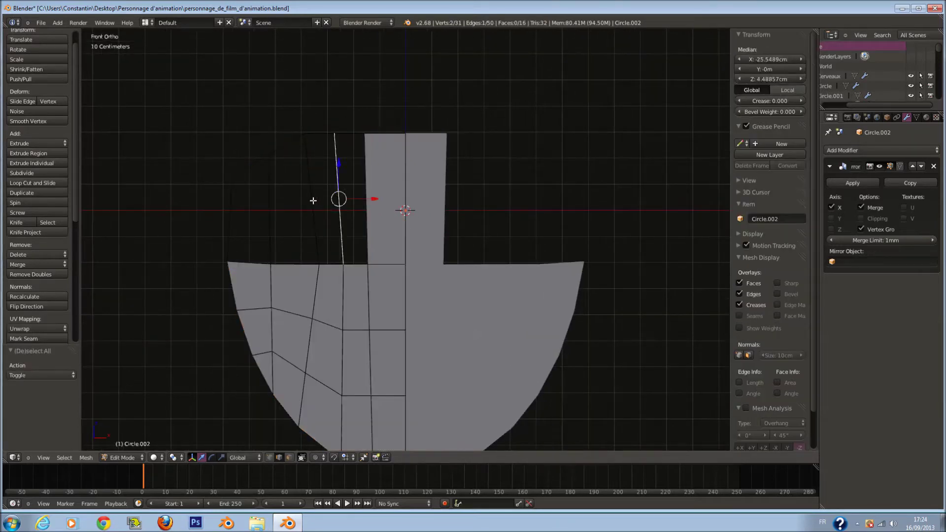
pyautogui.press('a')
pyautogui.hotkey('ctrl', 'r')
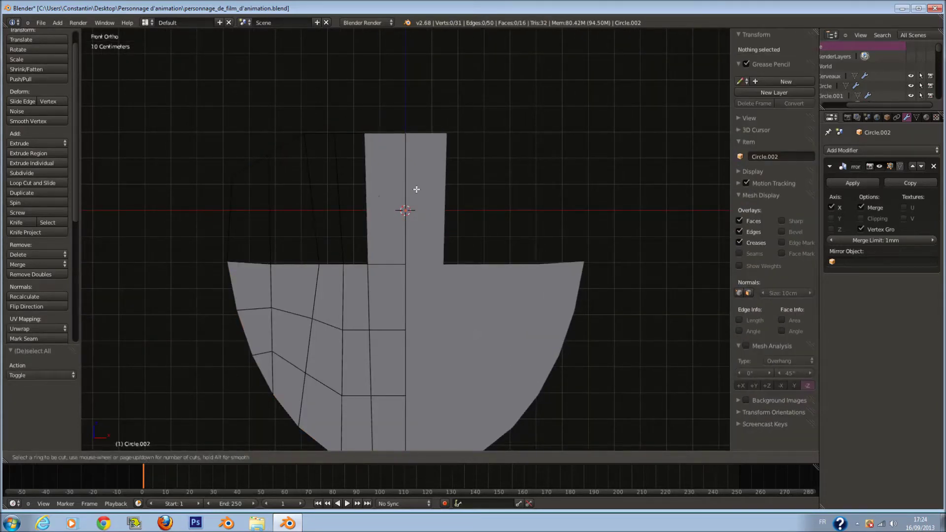
pyautogui.press('Escape')
pyautogui.press('a')
# - Subdivide the three undivided vertical edges of the upper half, from the edge nearest the central strip to the outer boundary
pyautogui.rightClick(328, 196)
pyautogui.press('w')
pyautogui.click(311, 202)
pyautogui.press('g')
pyautogui.click(271, 209)
pyautogui.rightClick(226, 197)
pyautogui.press('w')
pyautogui.click(239, 202)
# - Fill the upper row of openings from the outer boundary to the edge nearest the central strip with faces
pyautogui.rightClick(237, 203)
pyautogui.moveTo(272, 179); pyautogui.dragTo(310, 173, button='right')
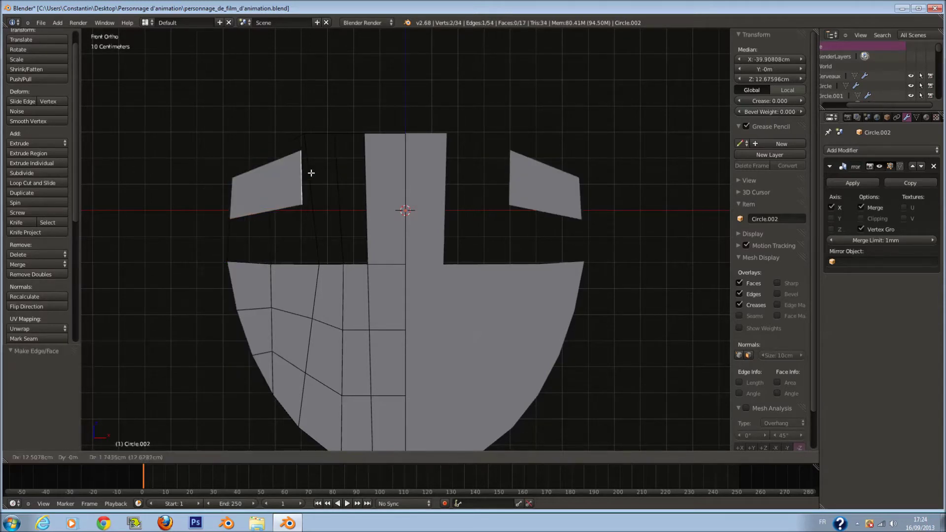
pyautogui.keyDown('shift'); pyautogui.rightClick(311, 173); pyautogui.keyUp('shift')
pyautogui.keyDown('shift'); pyautogui.rightClick(310, 173); pyautogui.keyUp('shift')
pyautogui.press('f')
pyautogui.rightClick(307, 164)
pyautogui.keyDown('shift'); pyautogui.rightClick(343, 163); pyautogui.keyUp('shift')
pyautogui.press('f')
# - Fill the three openings directly above the horizontal edge with faces, working from the outer boundary inward
pyautogui.rightClick(230, 240)
pyautogui.keyDown('shift'); pyautogui.rightClick(270, 237); pyautogui.keyUp('shift')
pyautogui.press('f')
pyautogui.rightClick(270, 236)
pyautogui.keyDown('shift'); pyautogui.rightClick(318, 231); pyautogui.keyUp('shift')
pyautogui.press('f')
pyautogui.rightClick(323, 228)
pyautogui.keyDown('shift'); pyautogui.rightClick(341, 222); pyautogui.keyUp('shift')
pyautogui.press('f')
pyautogui.press('a')
# - Try to add a loop cut across the upper central strip
pyautogui.hotkey('ctrl', 'r')
pyautogui.click(370, 197)
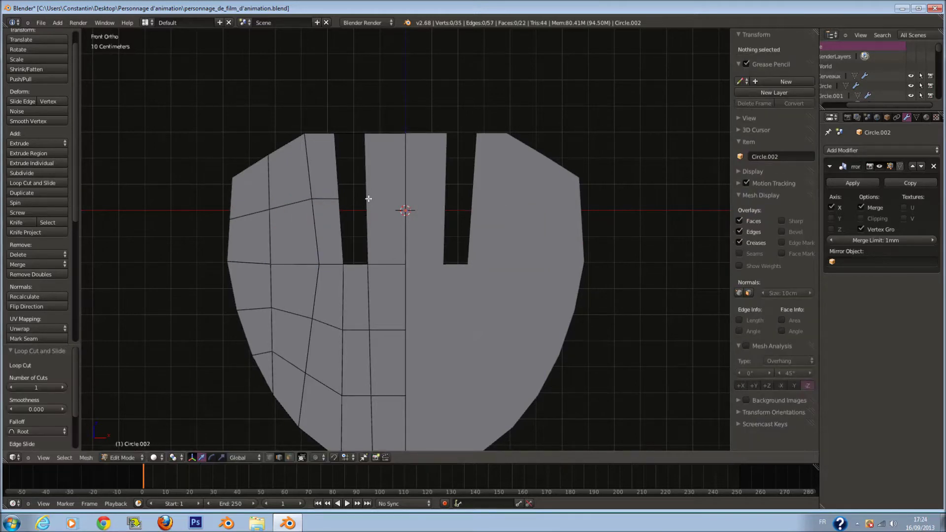
pyautogui.rightClick(369, 199)
pyautogui.rightClick(366, 184)
pyautogui.rightClick(366, 150)
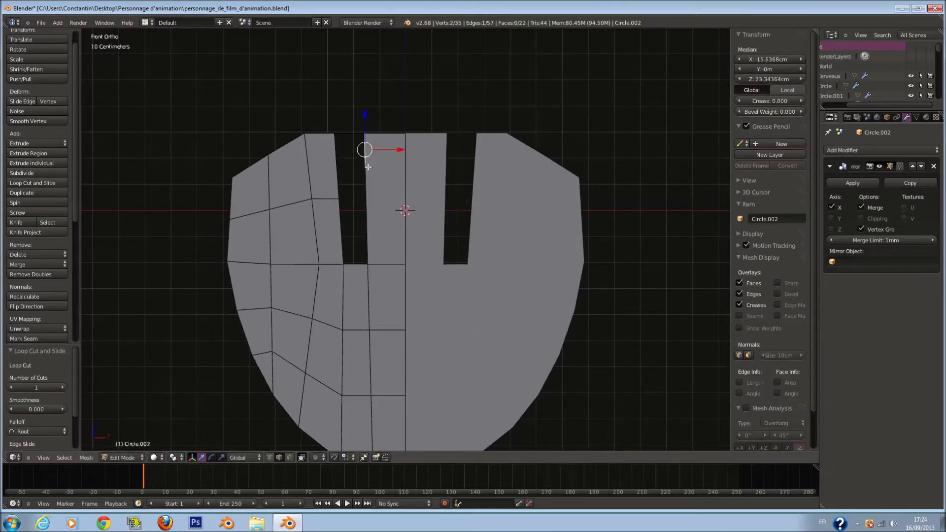
pyautogui.rightClick(368, 231)
pyautogui.hotkey('ctrl', 'z')
pyautogui.hotkey('ctrl', 'z')
pyautogui.hotkey('ctrl', 'z')
pyautogui.hotkey('ctrl', 'z')
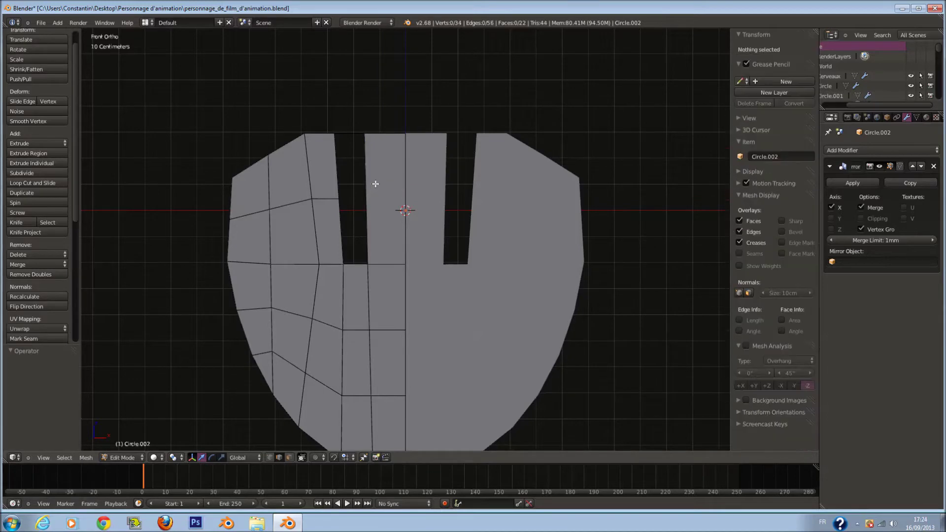
# - Fill the two remaining openings beside the central strip with faces and return to object mode
pyautogui.hotkey('ctrl', 'z')
pyautogui.hotkey('ctrl', 'z')
pyautogui.hotkey('ctrl', 'z')
pyautogui.hotkey('ctrl', 'z')
pyautogui.hotkey('ctrl', 'z')
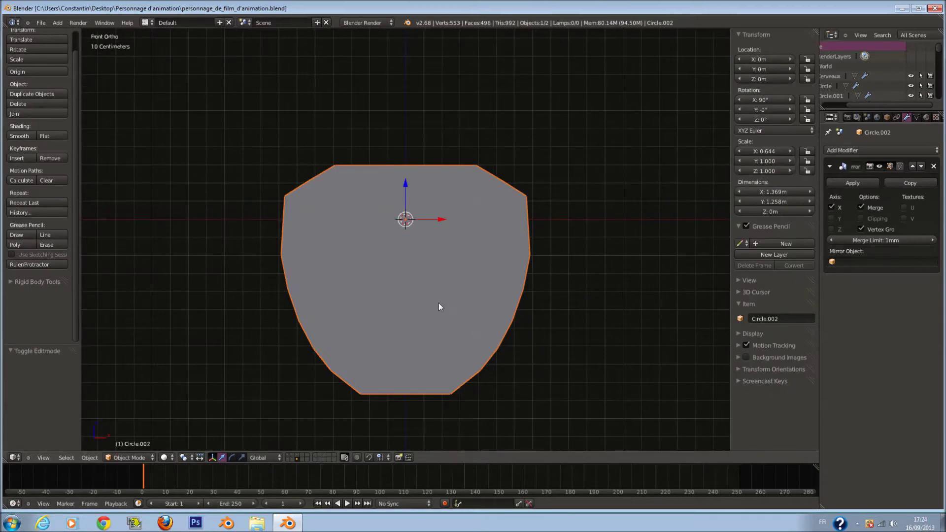
# - Look through the scene layers to examine the character's other parts and return to the layer with the arms and torso
pyautogui.hotkey('ctrl', 'z')
pyautogui.hotkey('ctrl', 'z')
pyautogui.hotkey('ctrl', 'z')
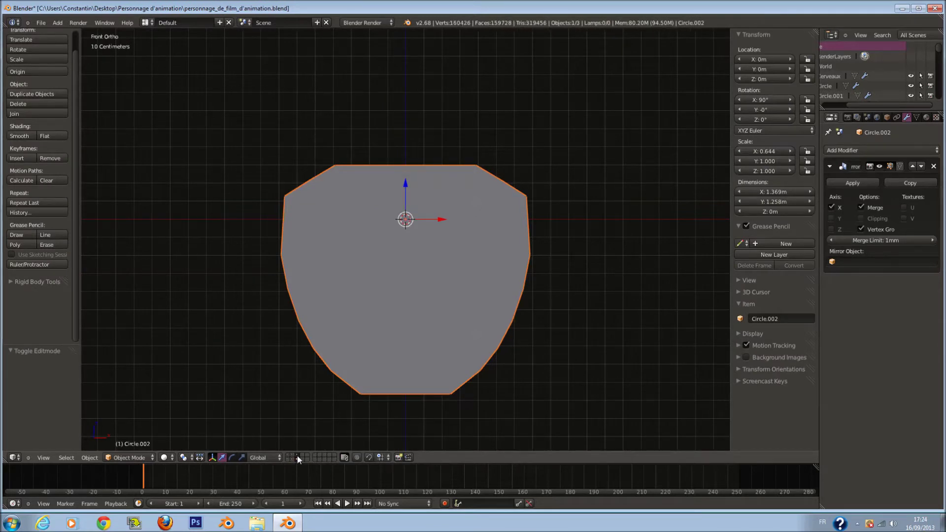
pyautogui.hotkey('ctrl', 'z')
pyautogui.hotkey('ctrl', 'z')
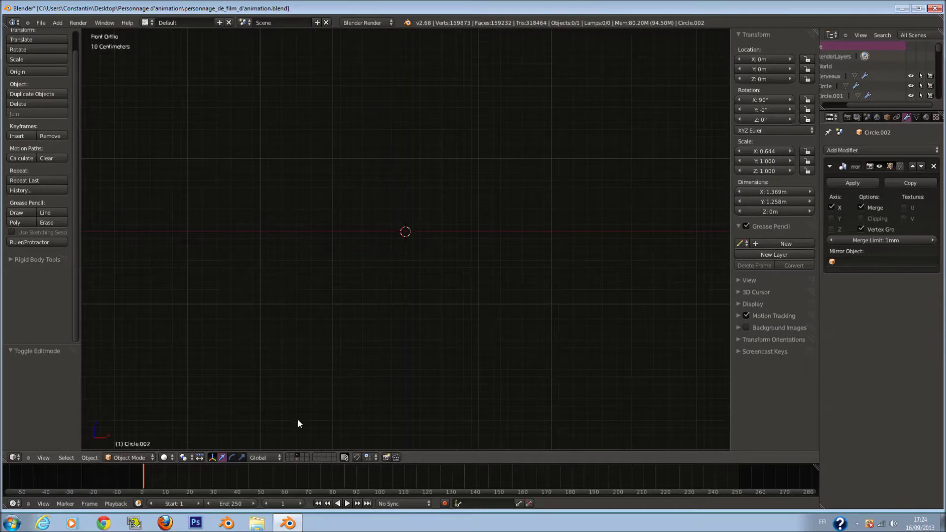
pyautogui.hotkey('ctrl', 'z')
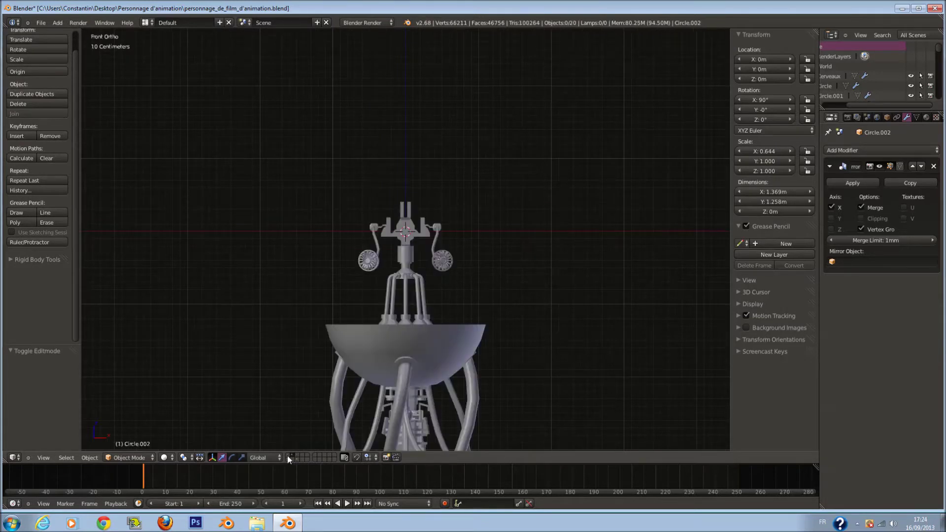
pyautogui.hotkey('ctrl', 'z')
pyautogui.hotkey('ctrl', 'z')
pyautogui.hotkey('ctrl', 'z')
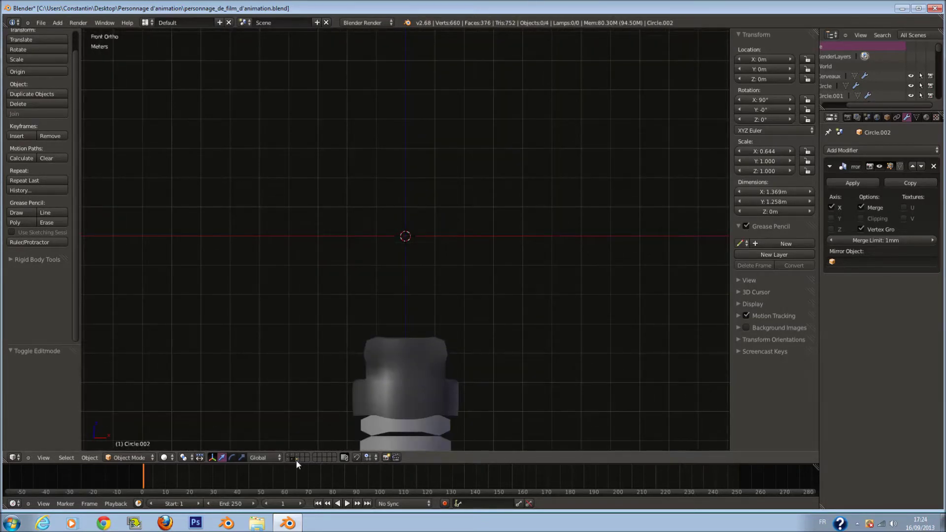
pyautogui.hotkey('ctrl', 'z')
pyautogui.hotkey('ctrl', 'z')
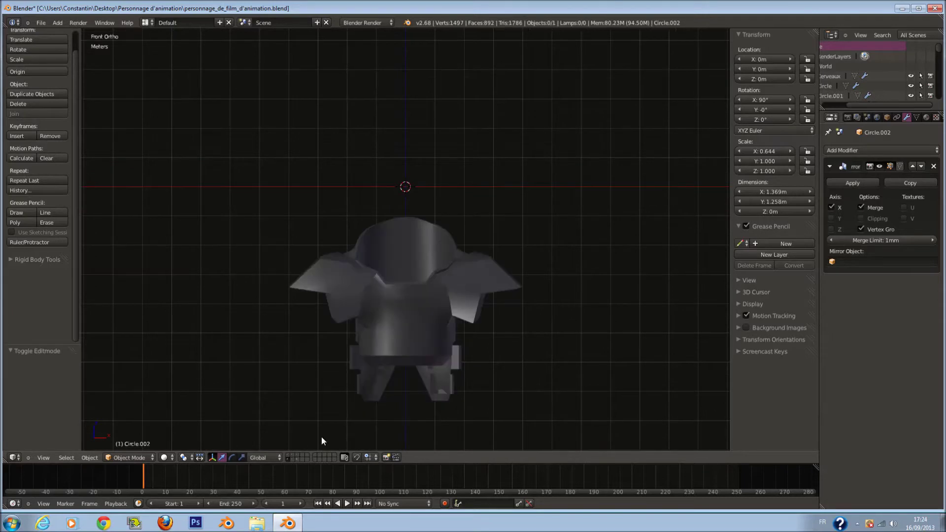
pyautogui.hotkey('ctrl', 'z')
pyautogui.hotkey('ctrl', 'z')
pyautogui.hotkey('ctrl', 'z')
pyautogui.hotkey('ctrl', 'z')
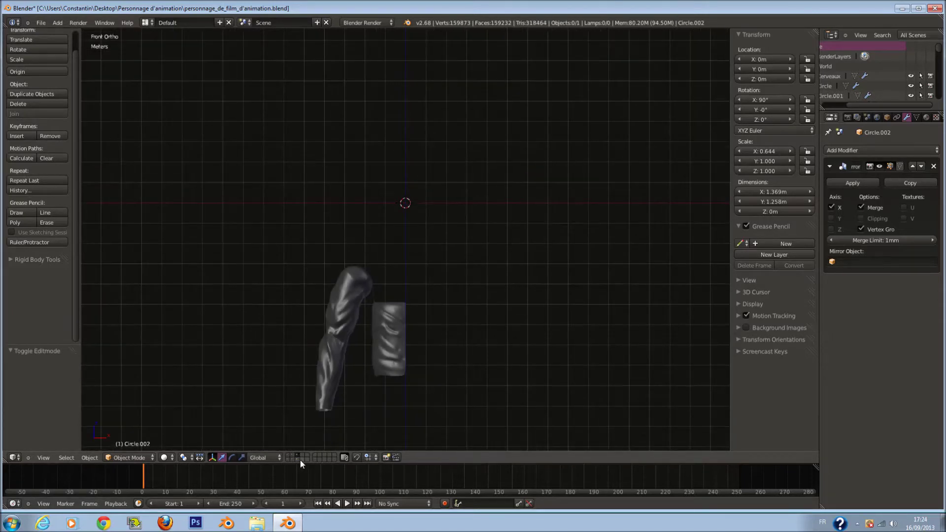
# - Select all geometry of the plate mesh and try to move it
pyautogui.scroll(4, 425, 204)
pyautogui.press('Tab')
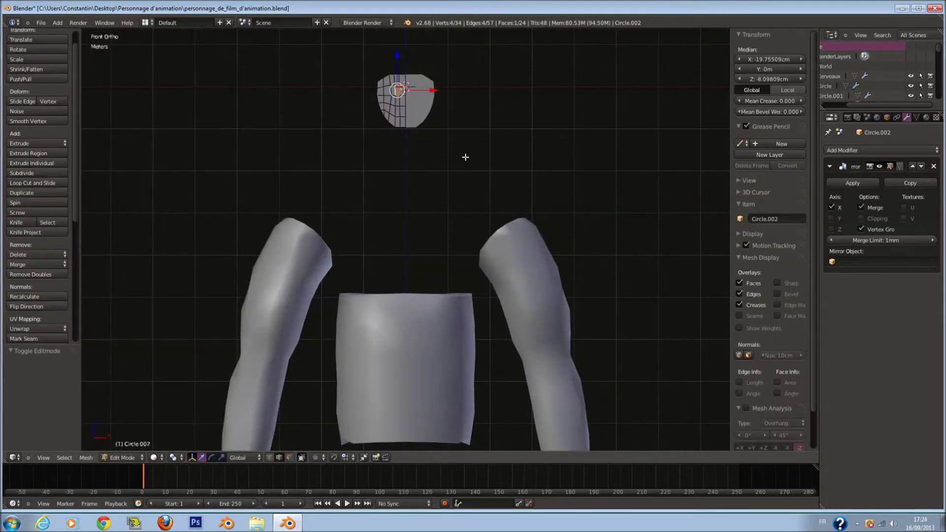
pyautogui.press('a')
pyautogui.press('g')
pyautogui.rightClick(463, 192)
pyautogui.press('Tab')
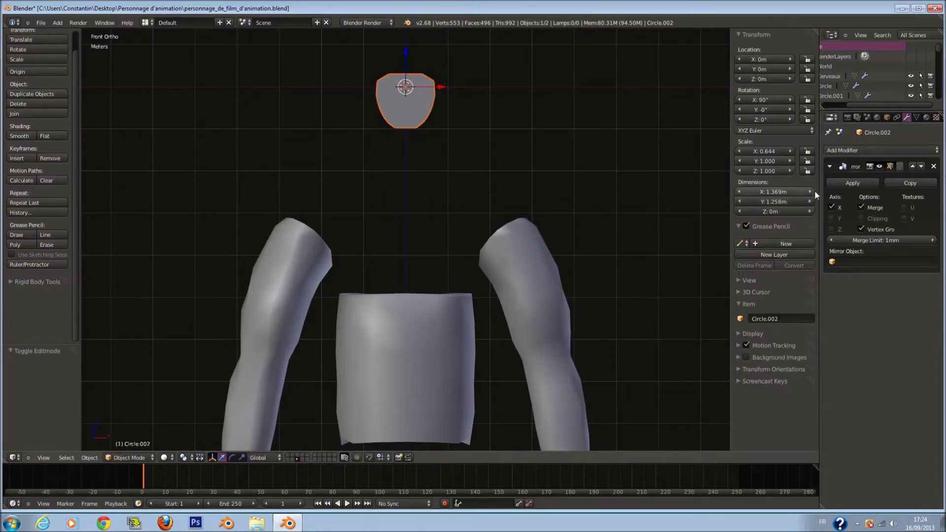
# - Apply the plate's Mirror modifier and add a new Mirror modifier to the full mesh
pyautogui.click(867, 182)
pyautogui.press('Tab')
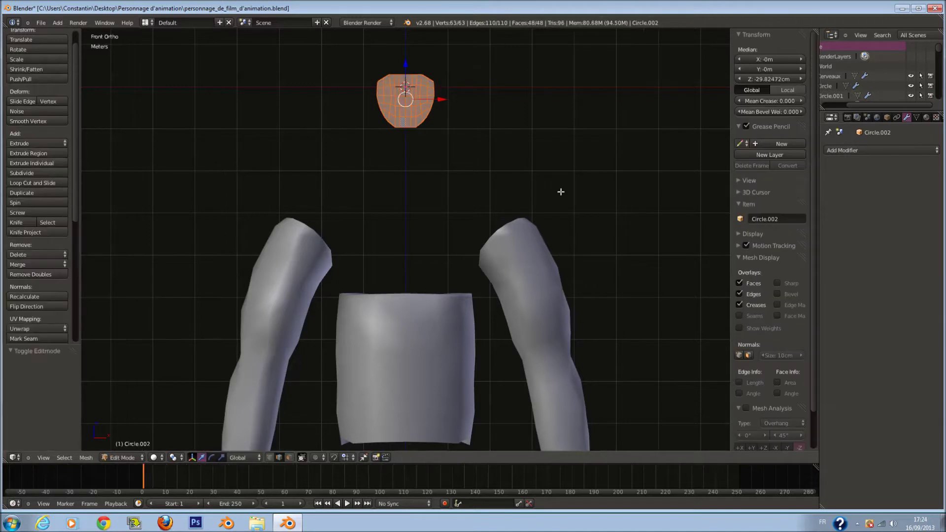
pyautogui.click(872, 151)
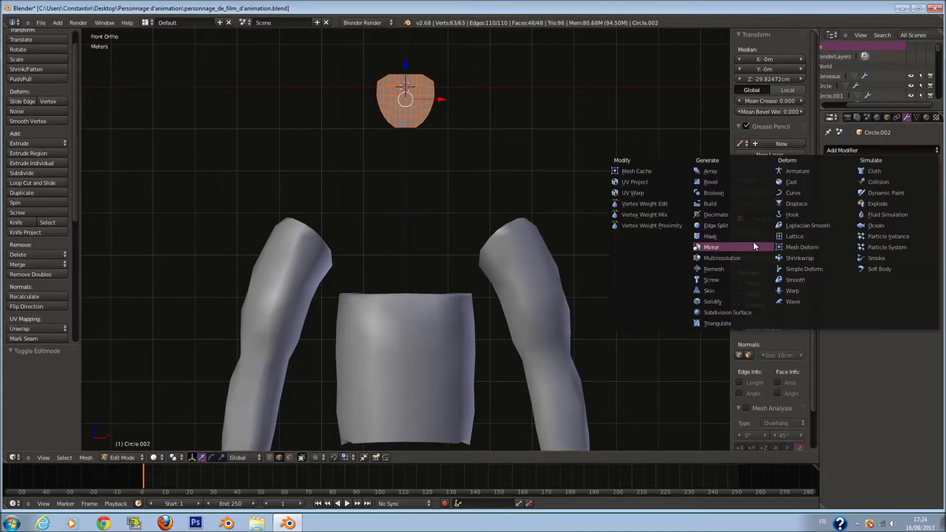
pyautogui.click(710, 246)
# - Move the whole plate mesh -2.734 m in X and -4.083 m in Z onto the upper arm
pyautogui.press('g')
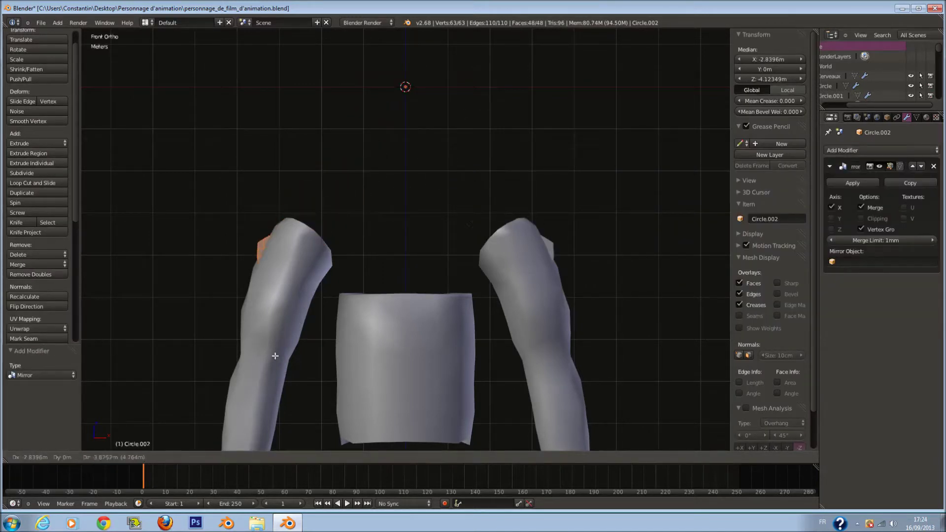
pyautogui.click(286, 343)
pyautogui.press('KP_Decimal')
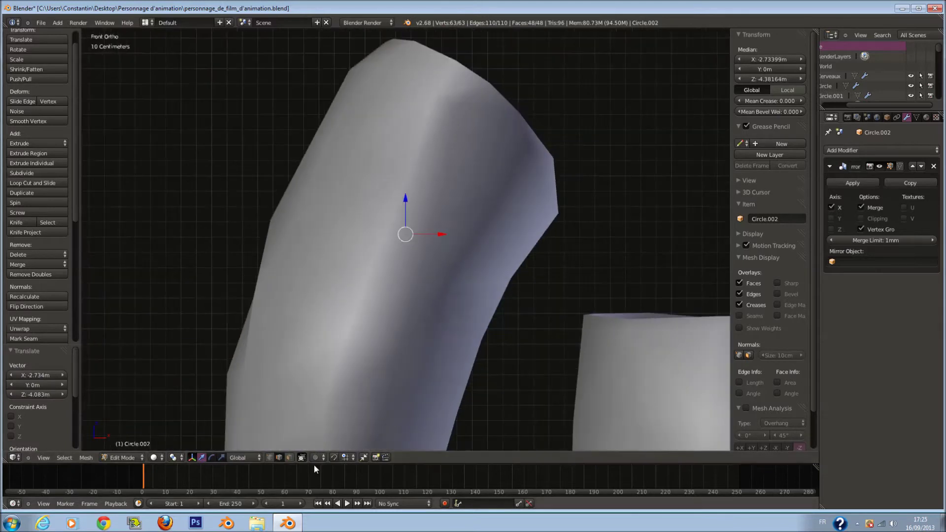
# - Enable snapping with Face as the snap element
pyautogui.click(320, 458)
pyautogui.click(334, 459)
pyautogui.click(346, 458)
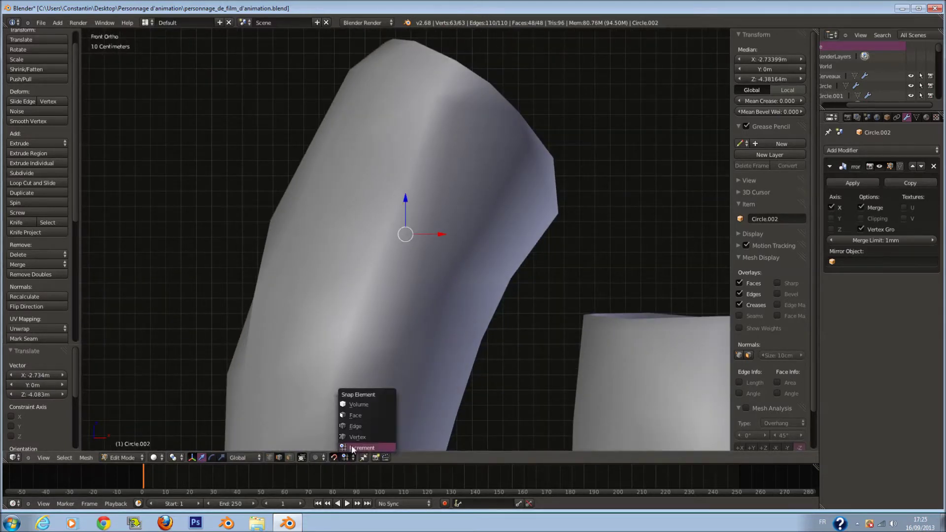
pyautogui.click(358, 416)
# - Rotate the plate 17.418° and move it -5.487 cm in X and -6.455 mm in Z over the arm's surface
pyautogui.press('r')
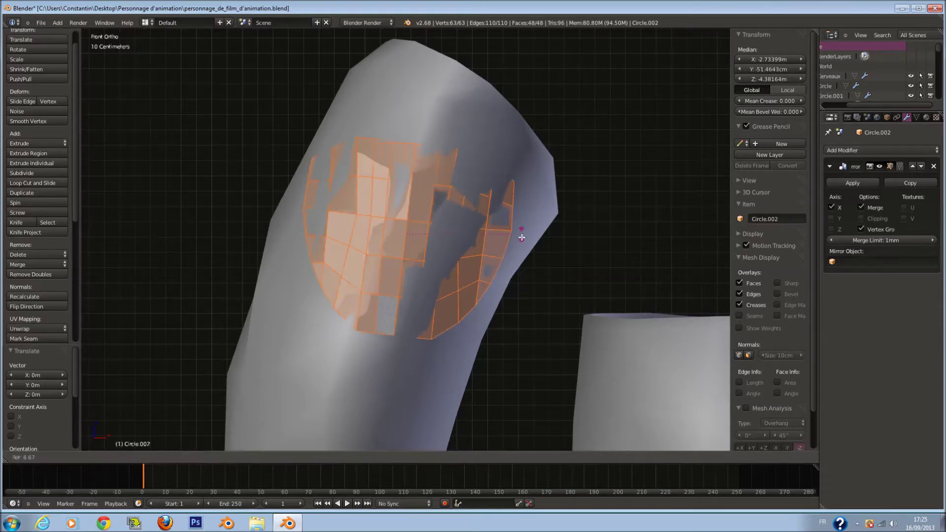
pyautogui.click(522, 256)
pyautogui.press('g')
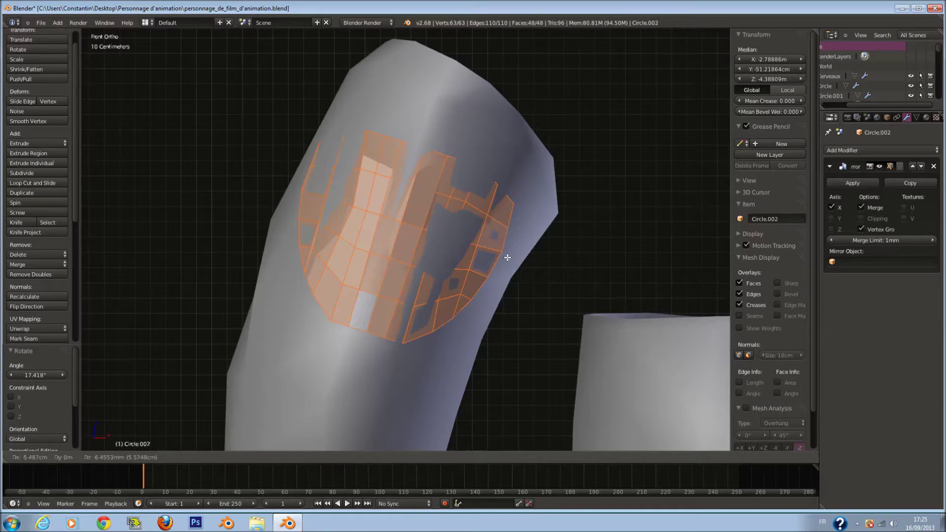
pyautogui.click(507, 257)
pyautogui.scroll(-3, 503, 276)
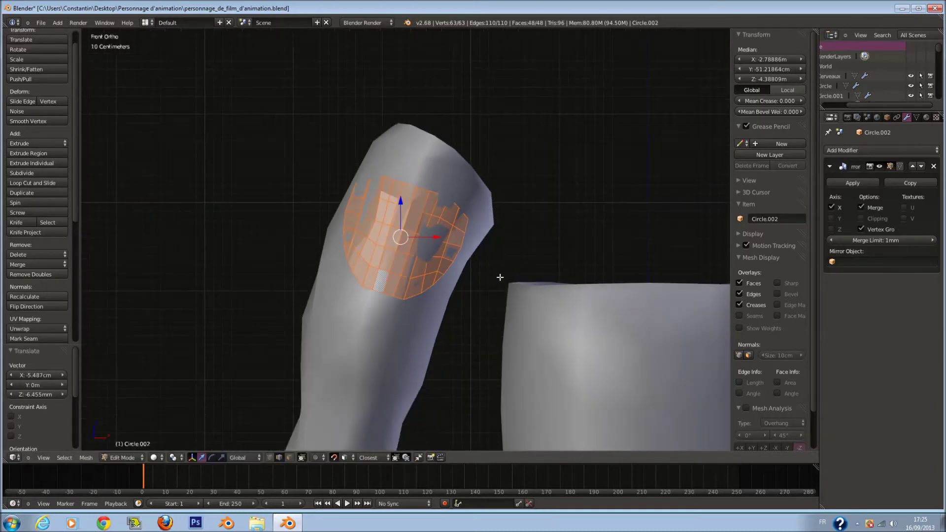
# - Return to object mode and choose Face as the snap element
pyautogui.press('Tab')
pyautogui.click(377, 458)
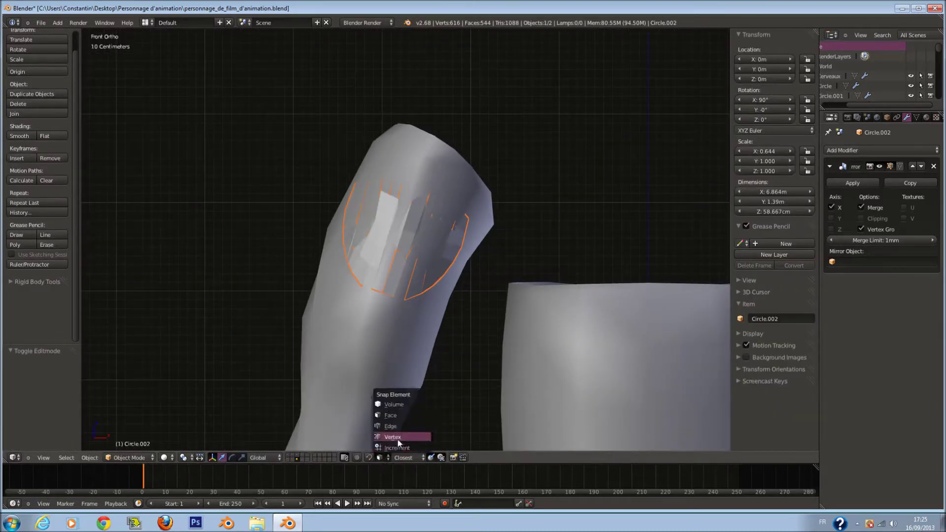
pyautogui.click(416, 415)
pyautogui.moveTo(434, 389); pyautogui.dragTo(438, 364, button='middle')
pyautogui.press('KP_1')
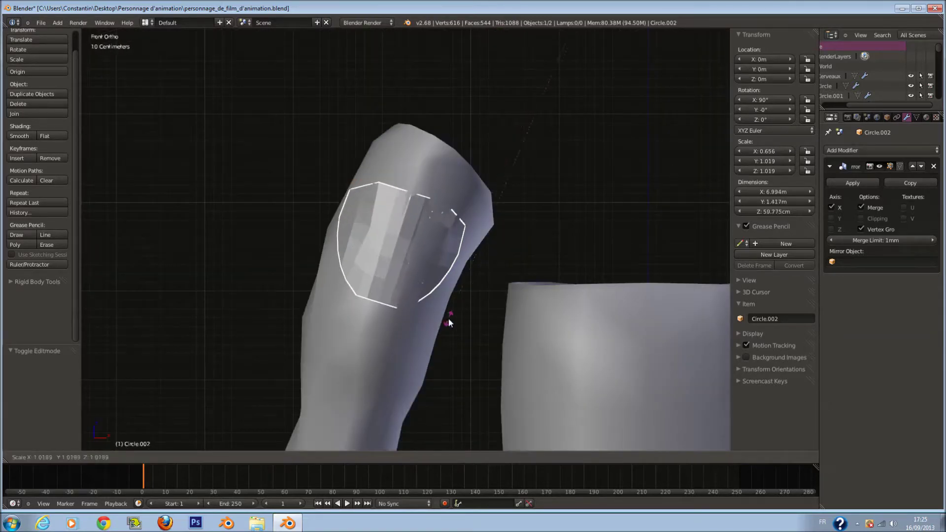
# - Scale the plate's geometry by 0.968 in edit mode
pyautogui.press('Tab')
pyautogui.press('s')
pyautogui.click(502, 363)
pyautogui.moveTo(503, 363); pyautogui.dragTo(450, 341, button='middle')
pyautogui.press('s')
pyautogui.click(446, 339)
# - Extrude all the plate's faces about 20 cm along the normal to thicken it and return to object mode
pyautogui.press('e')
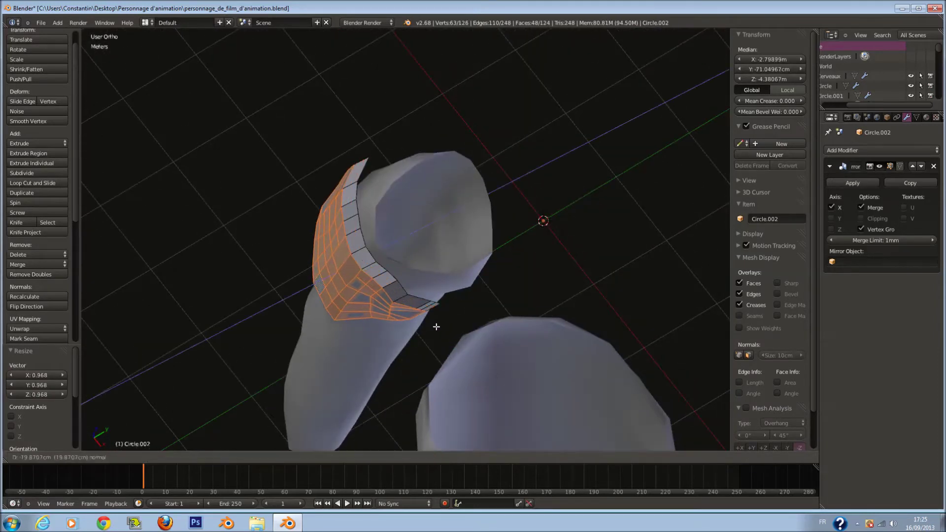
pyautogui.click(441, 328)
pyautogui.press('Tab')
# - Save the project, overwriting the existing file
pyautogui.moveTo(445, 327); pyautogui.dragTo(495, 285, button='middle')
pyautogui.hotkey('ctrl', 's')
pyautogui.click(495, 283)
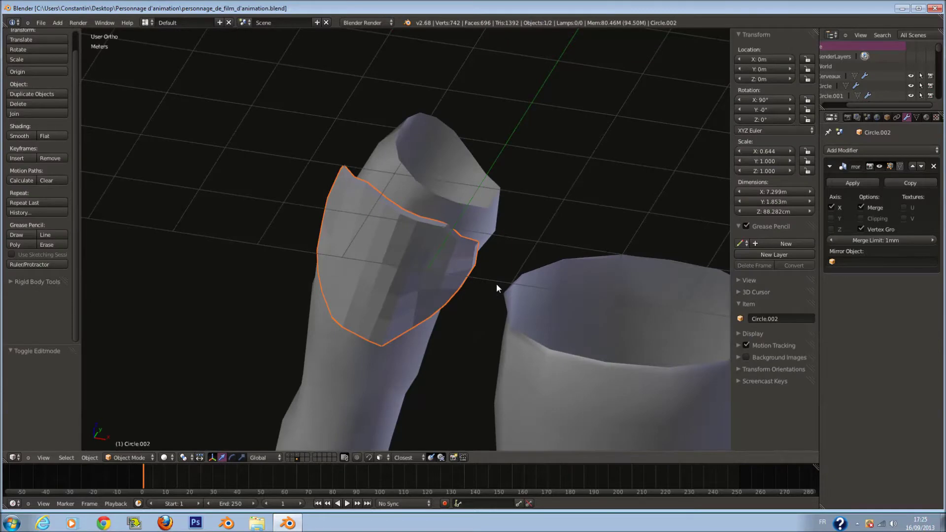
# - Apply smooth shading to the shoulder plate
pyautogui.press('KP_1')
pyautogui.click(25, 133)
pyautogui.moveTo(478, 241); pyautogui.dragTo(376, 280, button='middle')
# - Select all the plate's geometry in edit mode and scale it along the Y axis
pyautogui.press('Tab')
pyautogui.press('a')
pyautogui.moveTo(400, 236); pyautogui.dragTo(397, 237)
pyautogui.press('s')
pyautogui.press('y')
pyautogui.click(397, 237)
# - Rotate the plate 5.655° in the front view to align it with the arm
pyautogui.press('KP_1')
pyautogui.scroll(-1, 482, 232)
pyautogui.scroll(1, 483, 233)
pyautogui.press('r')
pyautogui.click(496, 226)
# - Rotate the plate about -17° around global Z and move it -20.078 cm in X and -2.008 cm in Z
pyautogui.press('r')
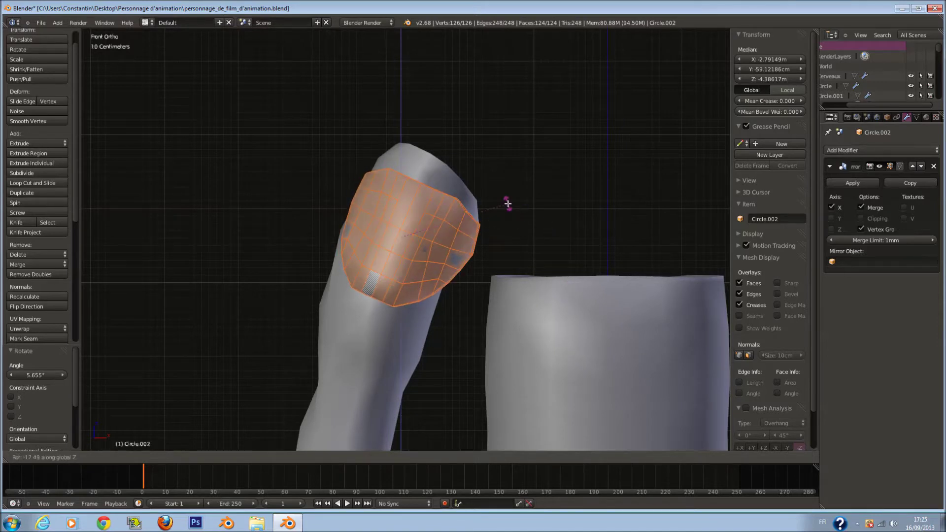
pyautogui.click(507, 205)
pyautogui.press('g')
pyautogui.click(492, 205)
# - Rotate the shoulder plate 1.25° around global Z and -7.056° around global X
pyautogui.press('r')
pyautogui.press('z')
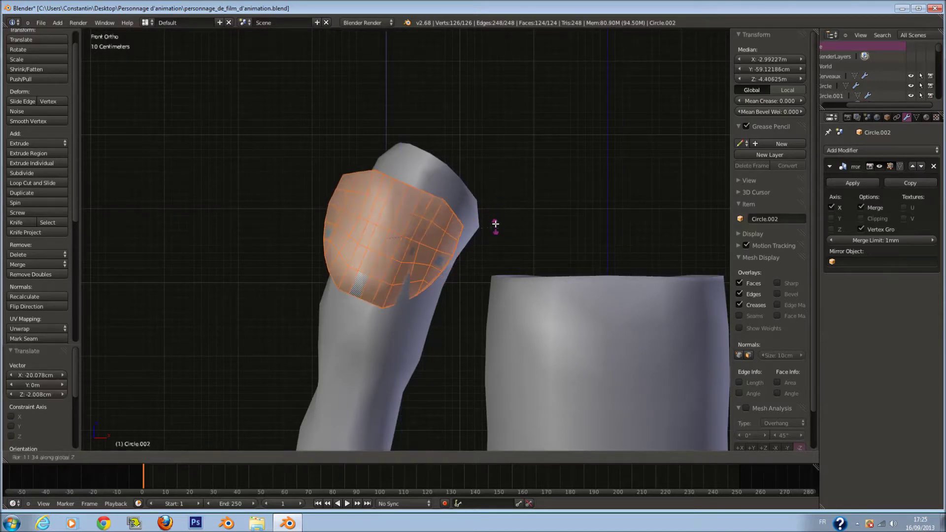
pyautogui.click(487, 210)
pyautogui.press('r')
pyautogui.press('x')
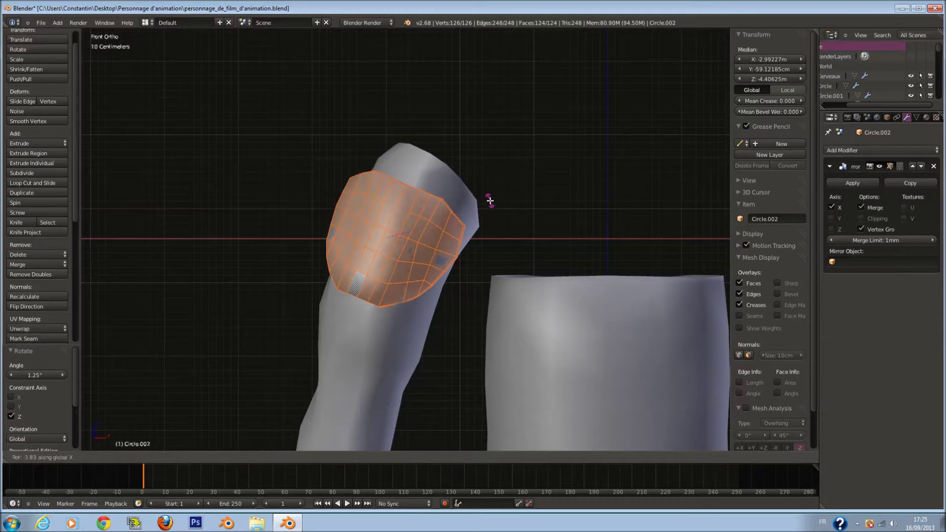
pyautogui.click(495, 201)
# - Rotate the plate around global Z while viewing the arm from above to follow its curvature
pyautogui.moveTo(494, 201); pyautogui.dragTo(355, 294, button='middle')
pyautogui.moveTo(423, 231); pyautogui.dragTo(345, 224, button='middle')
pyautogui.press('r')
pyautogui.press('z')
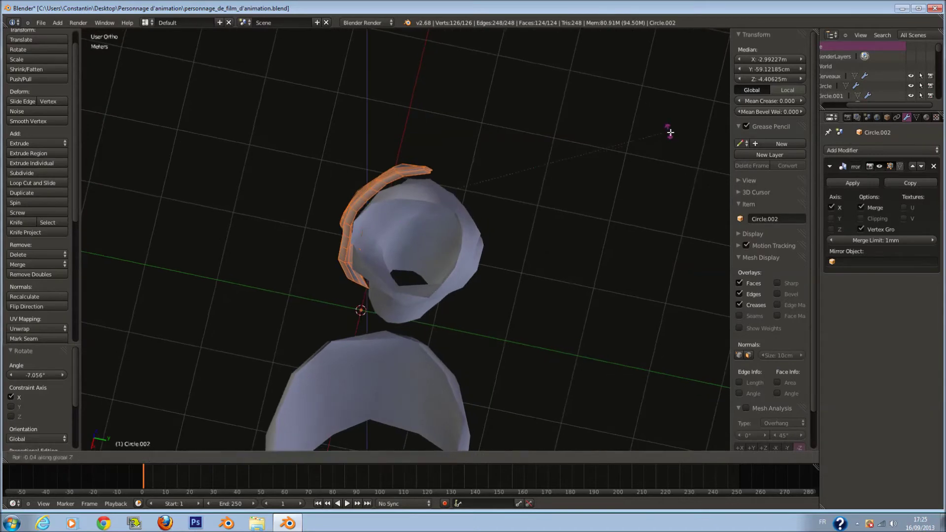
pyautogui.click(472, 236)
# - Return to object mode in the front view and save the file
pyautogui.press('KP_1')
pyautogui.press('Tab')
pyautogui.hotkey('ctrl', 's')
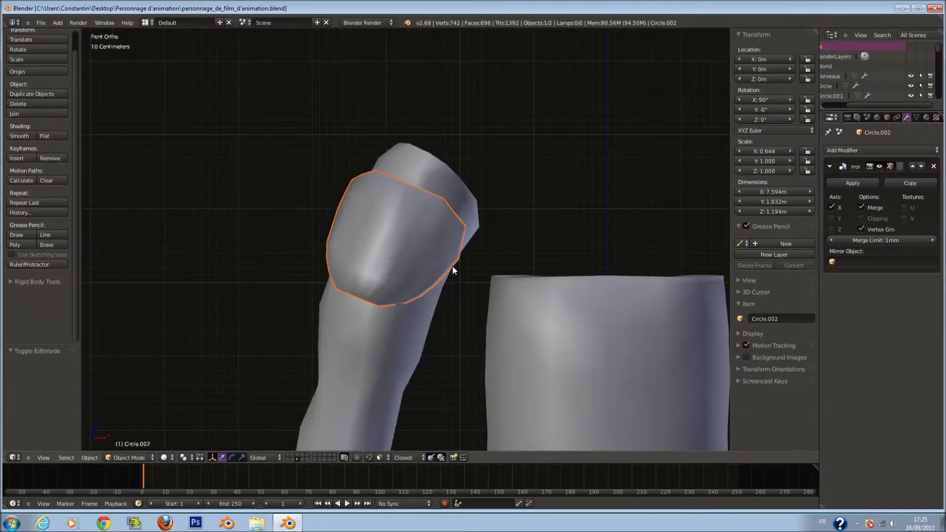
pyautogui.scroll(-5, 452, 266)
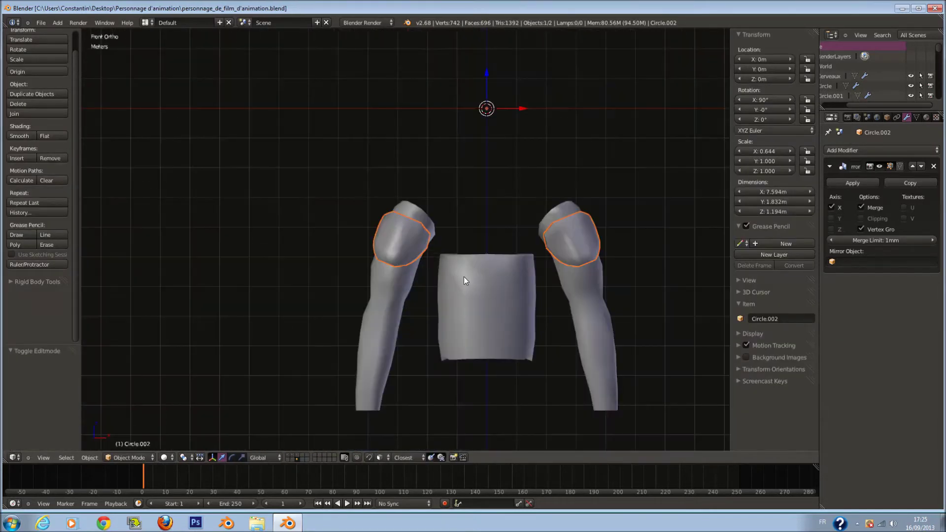
# - Undo the plate's recent transforms and its thickness extrusion in edit mode
pyautogui.press('Tab')
pyautogui.scroll(2, 462, 283)
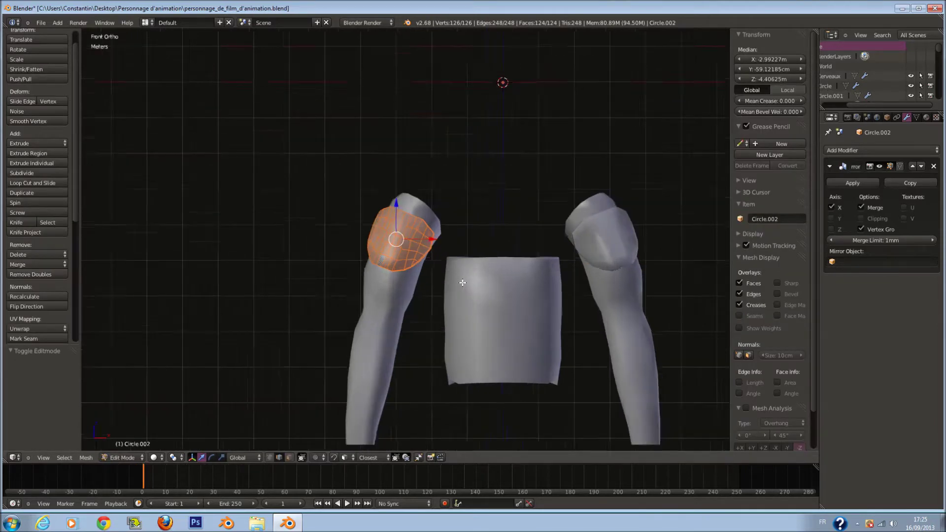
pyautogui.hotkey('ctrl', 'z')
pyautogui.hotkey('ctrl', 'z')
pyautogui.hotkey('ctrl', 'z')
pyautogui.hotkey('ctrl', 'z')
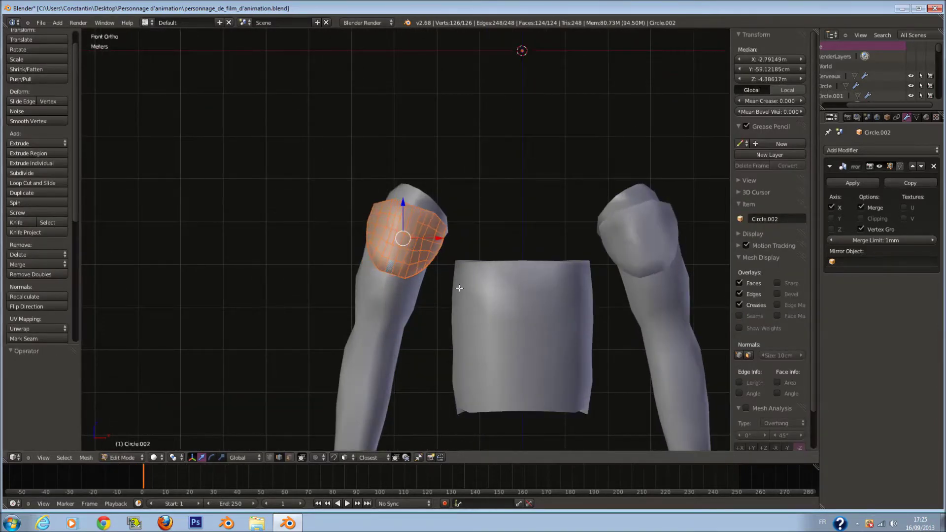
pyautogui.keyDown('ctrl'); pyautogui.scroll(1, 436, 246); pyautogui.keyUp('ctrl')
pyautogui.scroll(2, 436, 247)
pyautogui.hotkey('ctrl', 'z')
pyautogui.hotkey('ctrl', 'z')
pyautogui.hotkey('ctrl', 'z')
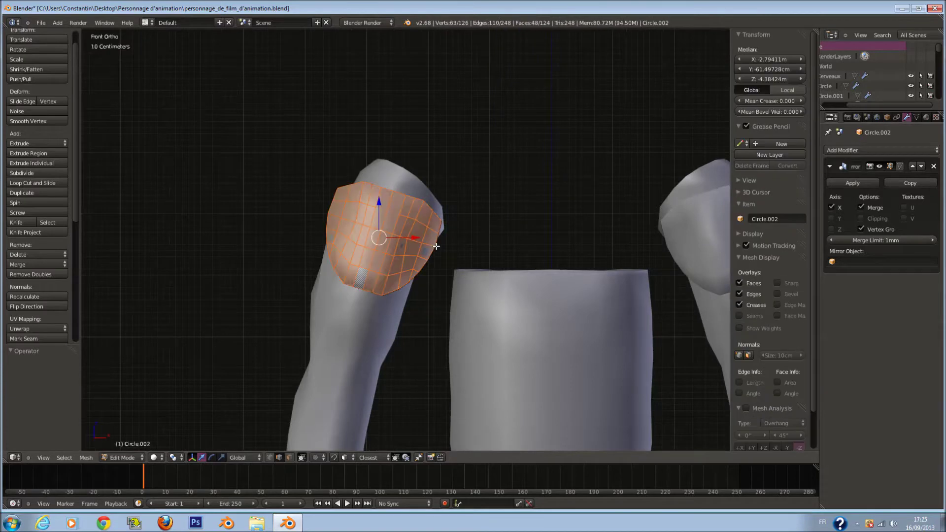
pyautogui.hotkey('ctrl', 'z')
pyautogui.hotkey('ctrl', 'z')
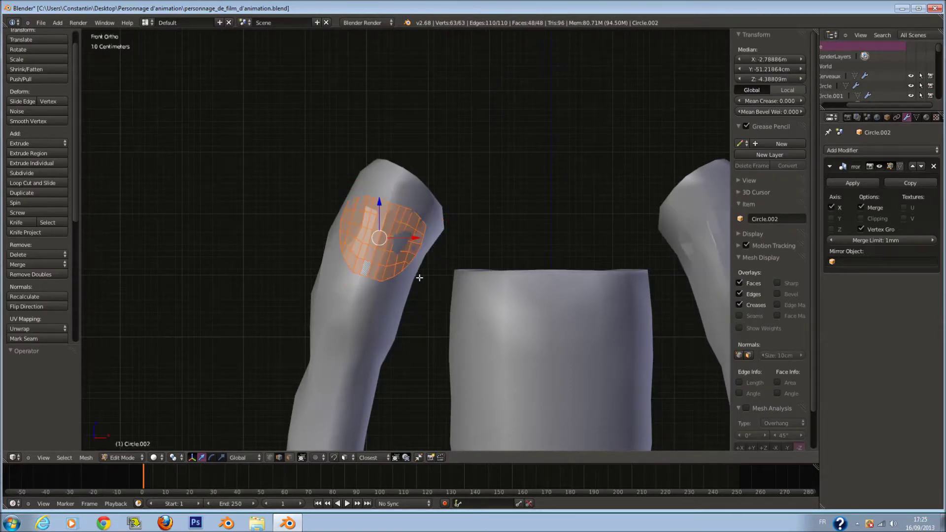
# - Rotate the plate -41.102° around global Z and move it -30.368 cm in X, 30.38 cm in Y and 5.492 cm in Z
pyautogui.scroll(2, 420, 277)
pyautogui.moveTo(346, 442); pyautogui.dragTo(417, 317, button='middle')
pyautogui.press('g')
pyautogui.click(460, 309)
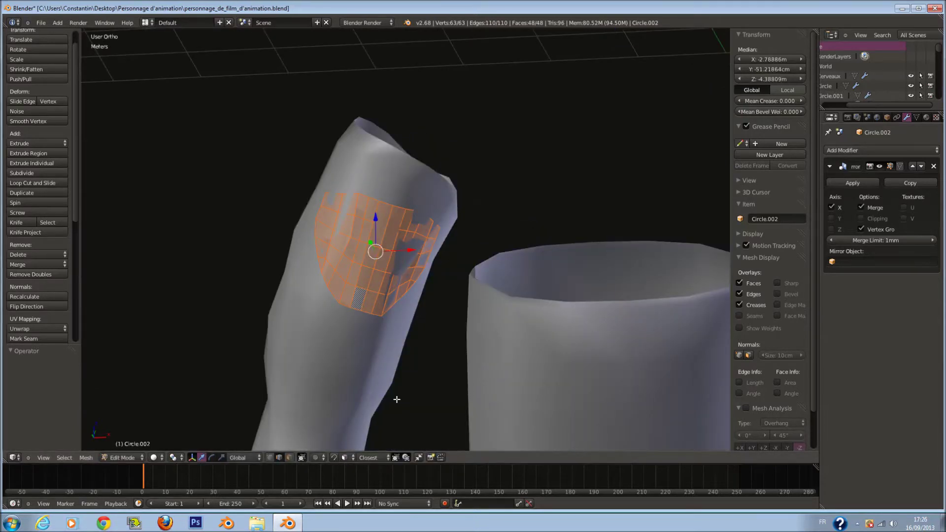
pyautogui.moveTo(395, 396); pyautogui.dragTo(471, 359, button='middle')
pyautogui.press('g')
pyautogui.click(452, 355)
pyautogui.press('r')
pyautogui.press('z')
pyautogui.click(469, 361)
pyautogui.press('g')
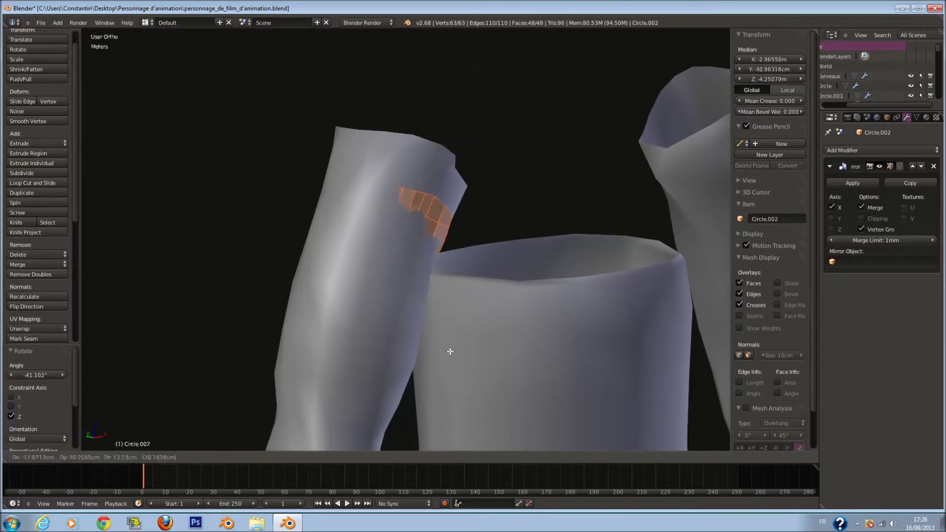
pyautogui.click(434, 359)
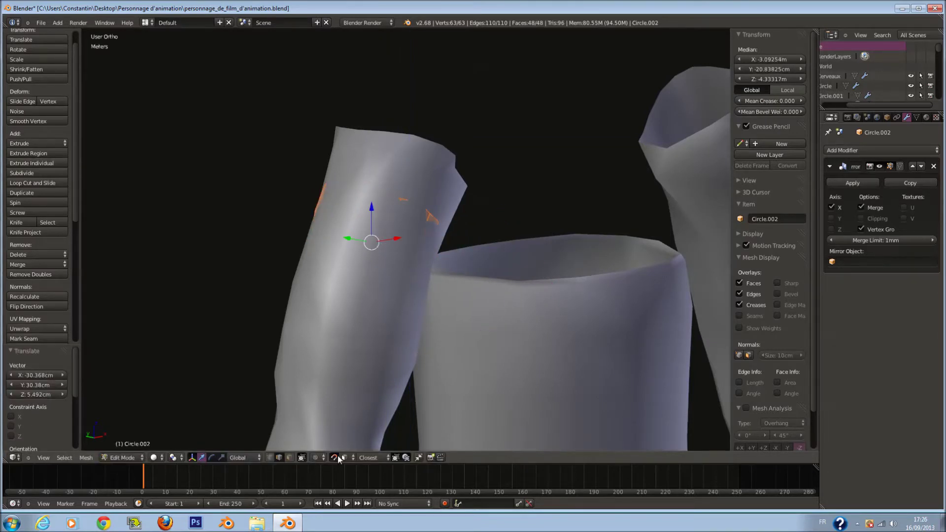
# - Move the plate over the outer side of the upper arm and scale it to 0.912
pyautogui.moveTo(441, 279); pyautogui.dragTo(451, 285, button='middle')
pyautogui.press('g')
pyautogui.click(452, 285)
pyautogui.moveTo(517, 264); pyautogui.dragTo(517, 226, button='middle')
pyautogui.press('s')
pyautogui.click(513, 237)
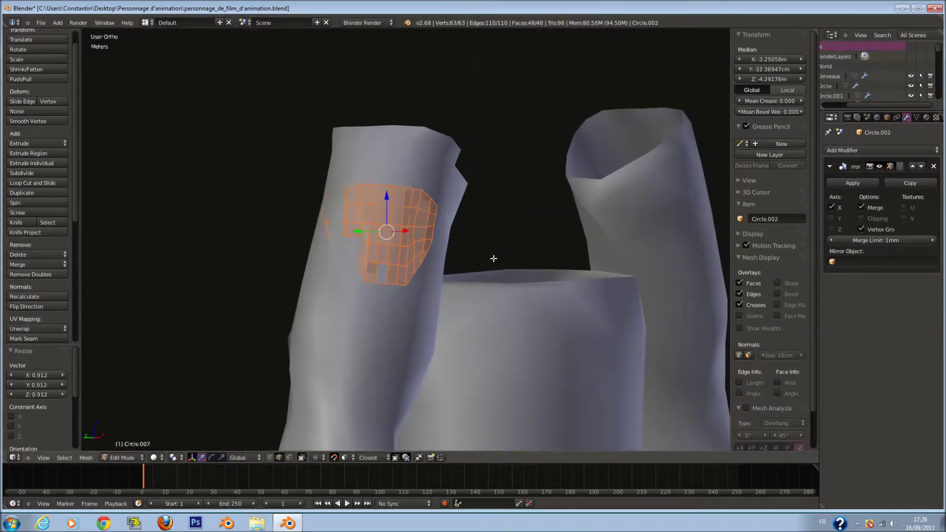
# - Refine the plate's position and scale on the upper arm and rotate it 4.289°
pyautogui.moveTo(492, 258); pyautogui.dragTo(508, 310, button='middle')
pyautogui.press('g')
pyautogui.click(486, 313)
pyautogui.press('r')
pyautogui.click(508, 308)
pyautogui.moveTo(507, 313); pyautogui.dragTo(514, 292, button='middle')
pyautogui.press('g')
pyautogui.click(513, 267)
pyautogui.press('s')
pyautogui.click(520, 277)
pyautogui.press('r')
pyautogui.click(528, 296)
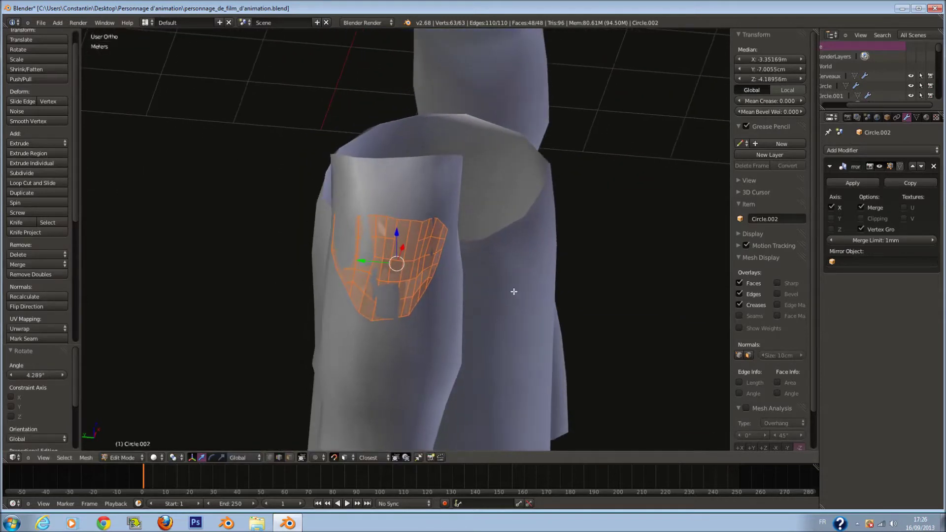
# - Try to flatten the plate's upper edge loop by scaling it to 0 along Z
pyautogui.press('a')
pyautogui.rightClick(414, 217)
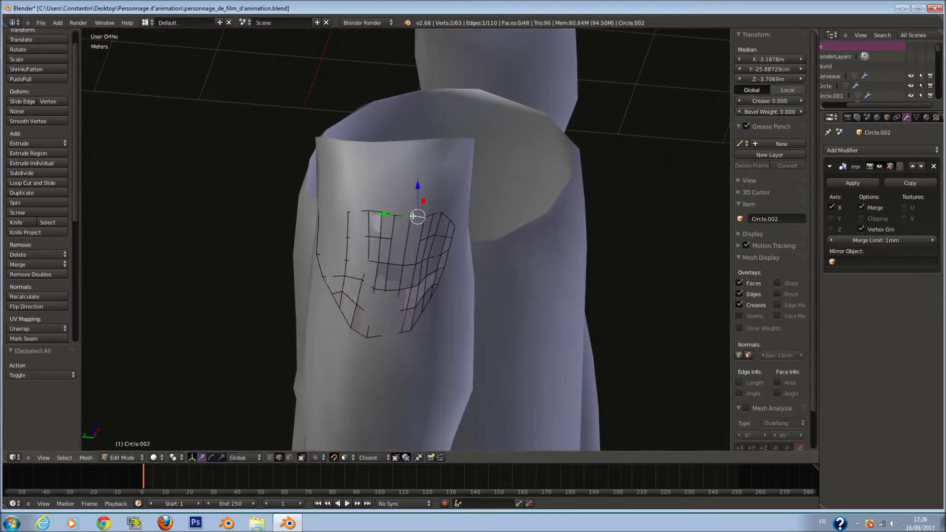
pyautogui.keyDown('alt'); pyautogui.rightClick(412, 217); pyautogui.keyUp('alt')
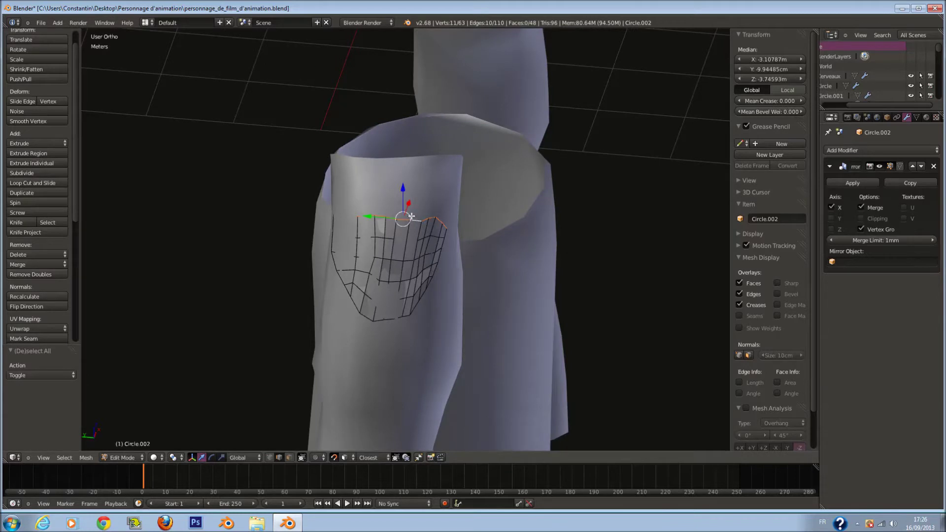
pyautogui.press('s')
pyautogui.press('z')
pyautogui.press('Return')
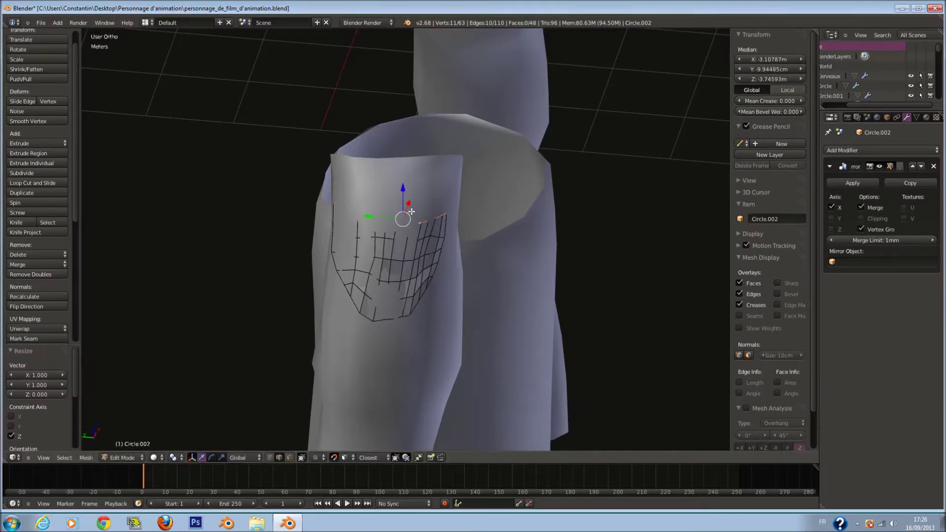
pyautogui.press('a')
pyautogui.press('a')
pyautogui.hotkey('ctrl', 'z')
pyautogui.hotkey('ctrl', 'z')
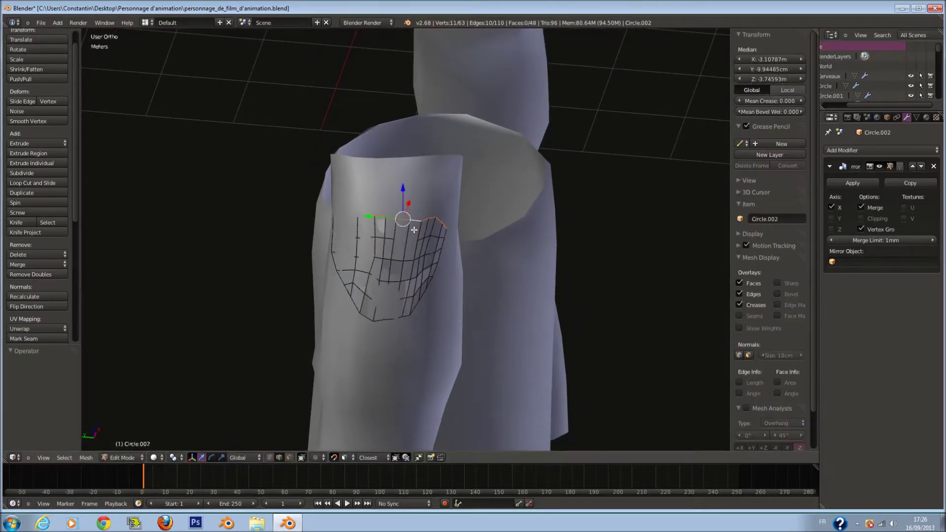
# - Examine the plate's mesh against the arm in wireframe display
pyautogui.moveTo(437, 236); pyautogui.dragTo(424, 212, button='middle')
pyautogui.press('z')
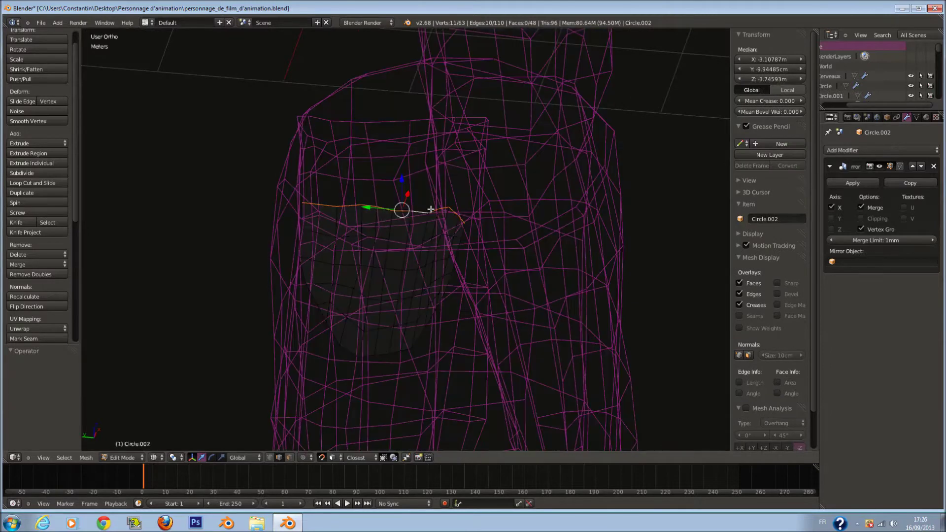
pyautogui.press('a')
pyautogui.press('a')
pyautogui.press('a')
pyautogui.moveTo(408, 227); pyautogui.dragTo(409, 249, button='middle')
pyautogui.press('a')
pyautogui.press('a')
# - Undo the plate's fitting edits back to the flat half plate near the scene's origin
pyautogui.press('Tab')
pyautogui.hotkey('ctrl', 'z')
pyautogui.hotkey('ctrl', 'z')
pyautogui.scroll(-5, 414, 256)
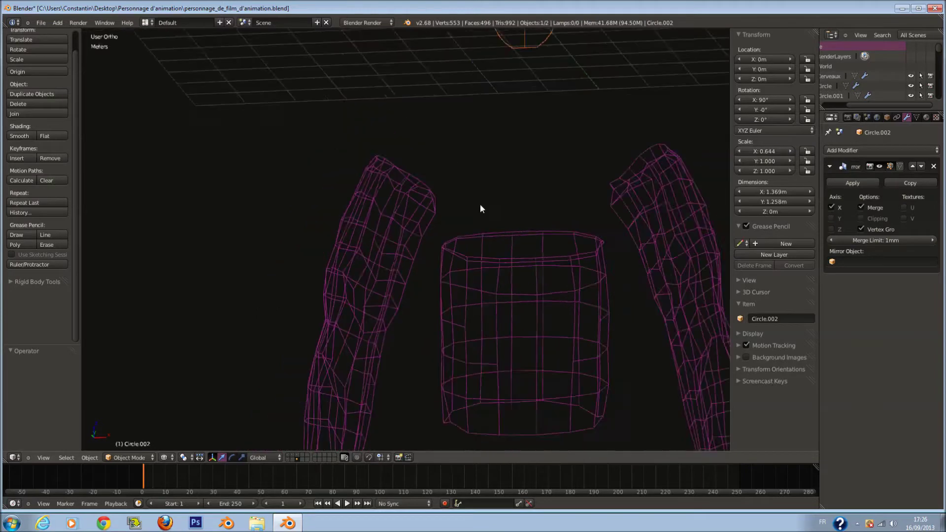
pyautogui.press('KP_1')
pyautogui.press('Tab')
pyautogui.scroll(2, 491, 200)
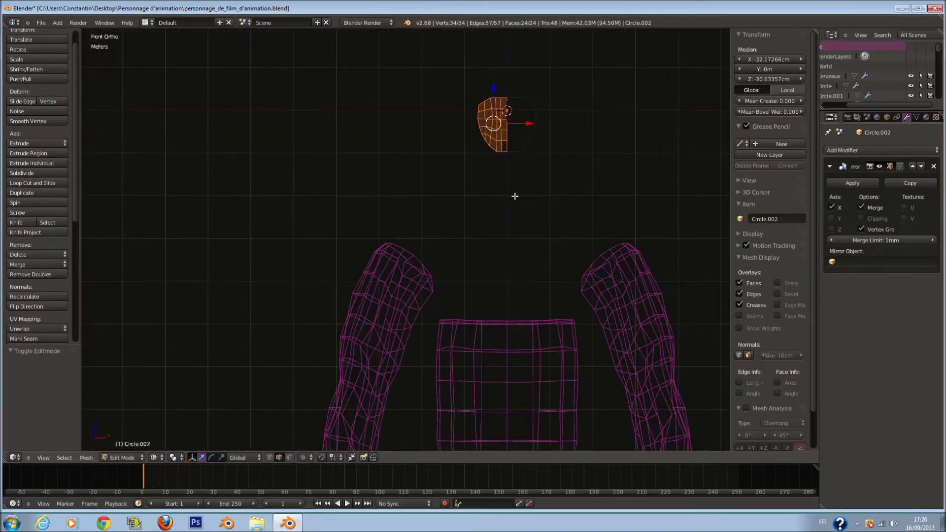
# - Apply the plate's Mirror modifier in object mode and add a new Mirror modifier
pyautogui.press('Tab')
pyautogui.click(872, 183)
pyautogui.click(867, 151)
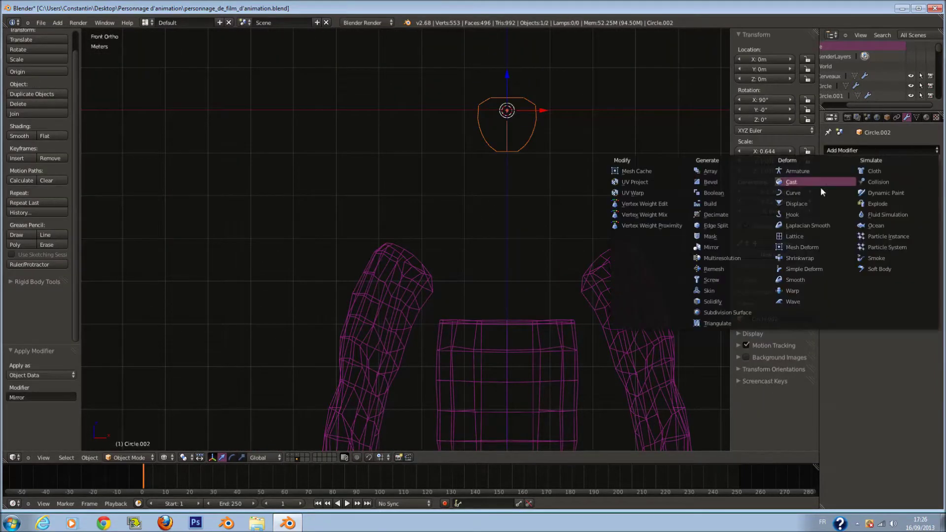
pyautogui.click(712, 247)
# - Move the whole plate mesh -3.597 m in X and -4.163 m in Z beside the upper arm, and restore solid display
pyautogui.press('Tab')
pyautogui.press('g')
pyautogui.click(433, 337)
pyautogui.press('z')
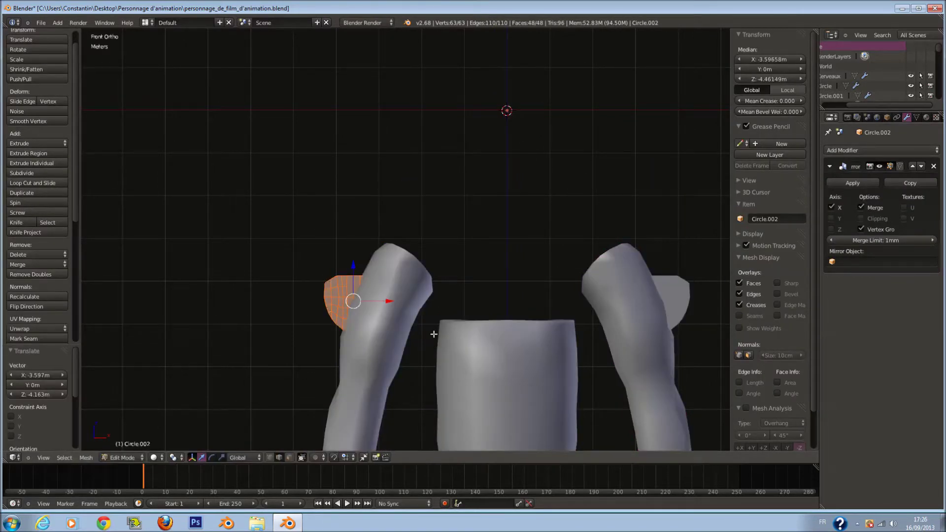
# - Rotate the plate 90° around global Z
pyautogui.press('r')
pyautogui.write('z')
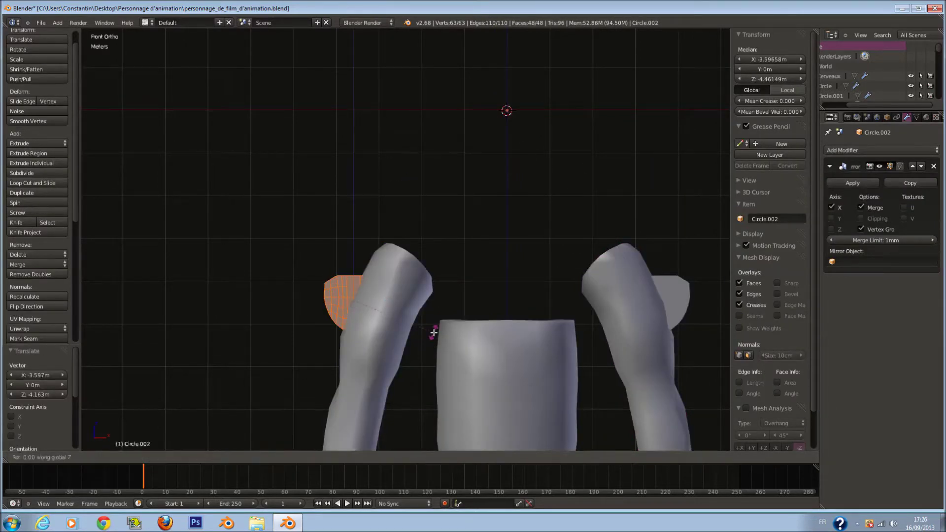
pyautogui.write('901')
pyautogui.press('Return')
pyautogui.write('rz90')
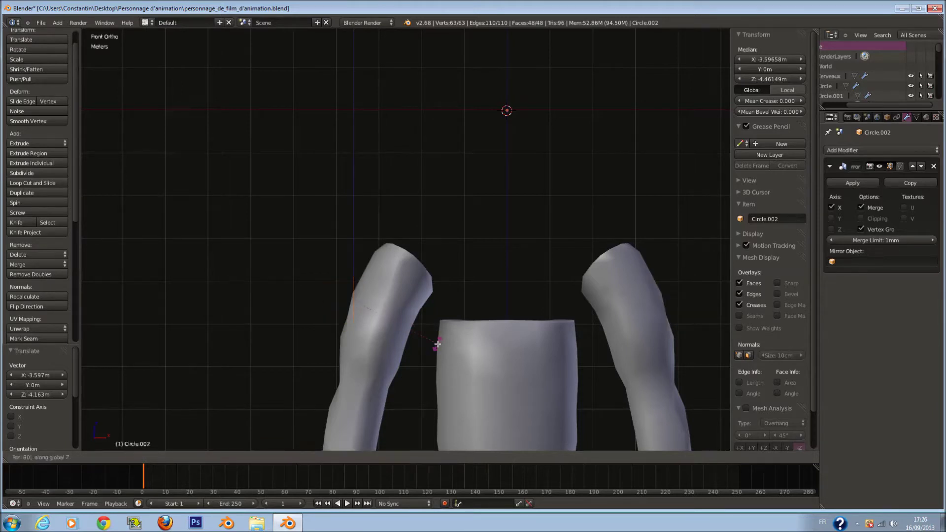
pyautogui.press('Return')
# - In the left view, move the plate 8.031 cm in Y and 36.139 cm in Z and scale it to 0.770
pyautogui.press('ctrl+KP_3')
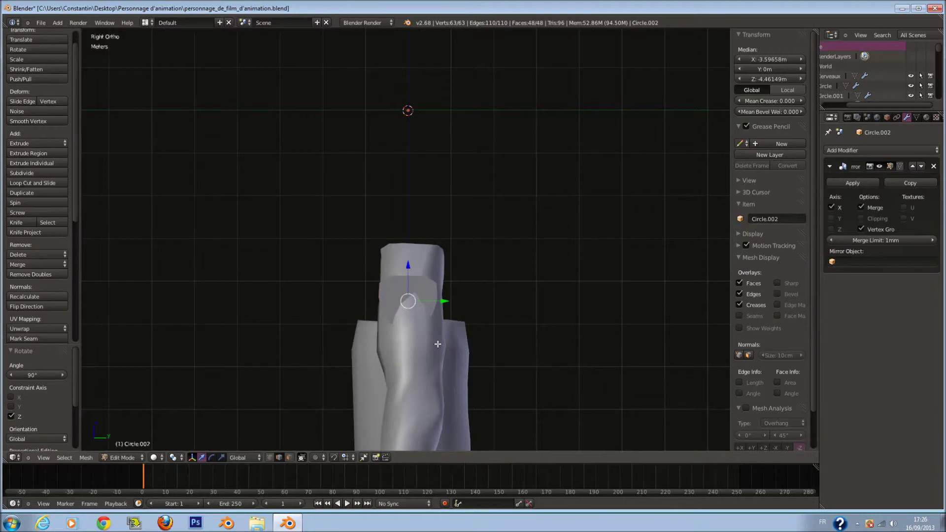
pyautogui.scroll(2, 438, 345)
pyautogui.press('g')
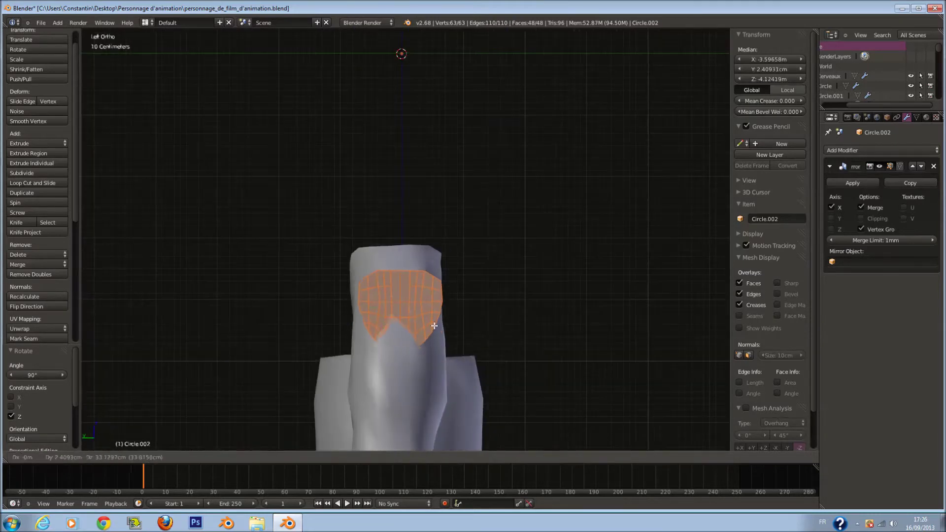
pyautogui.click(431, 324)
pyautogui.scroll(1, 444, 331)
pyautogui.press('s')
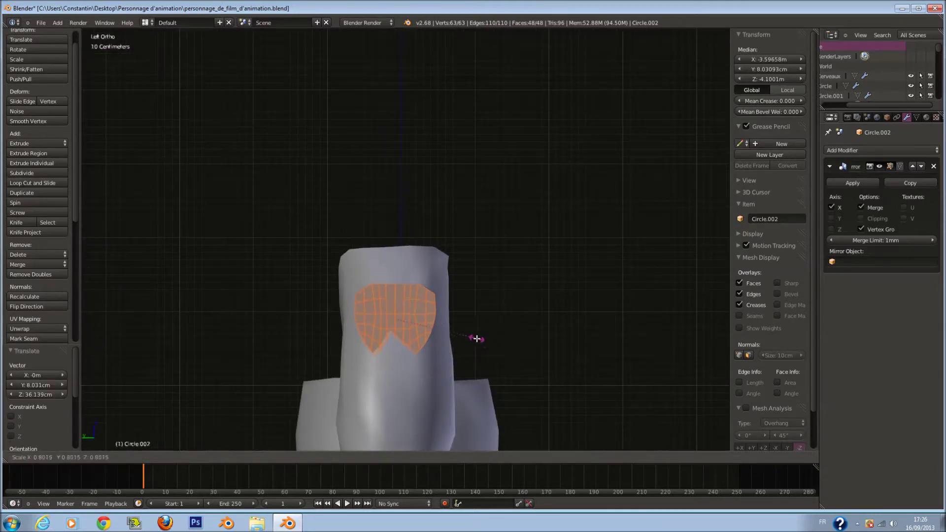
pyautogui.click(475, 338)
# - Enable snapping and set the snap element to Face
pyautogui.click(321, 459)
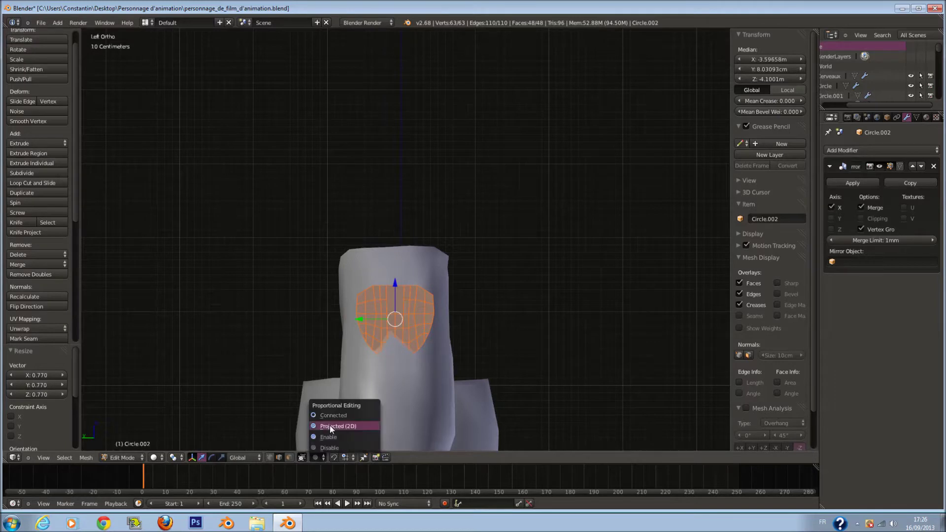
pyautogui.click(334, 457)
pyautogui.click(345, 458)
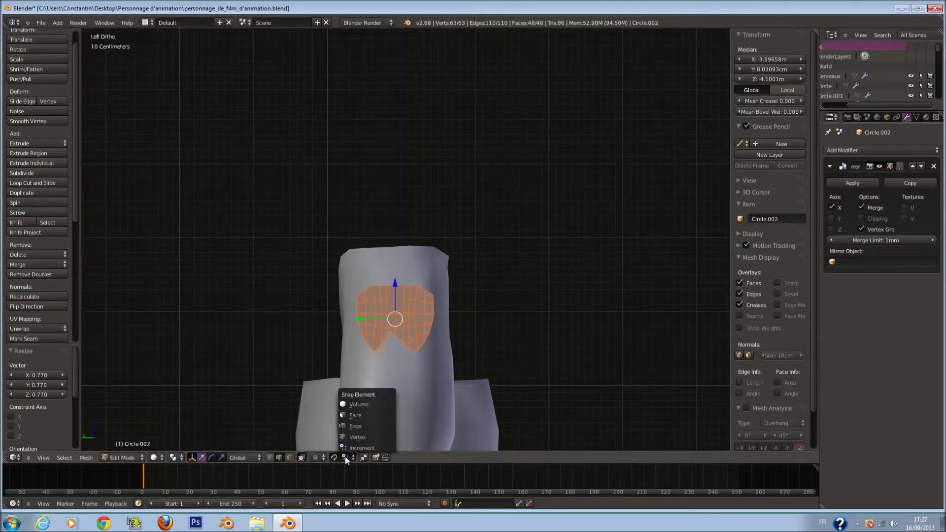
pyautogui.click(357, 416)
# - Move the plate with face snapping to project it onto the upper arm
pyautogui.scroll(1, 394, 389)
pyautogui.press('g')
pyautogui.click(396, 390)
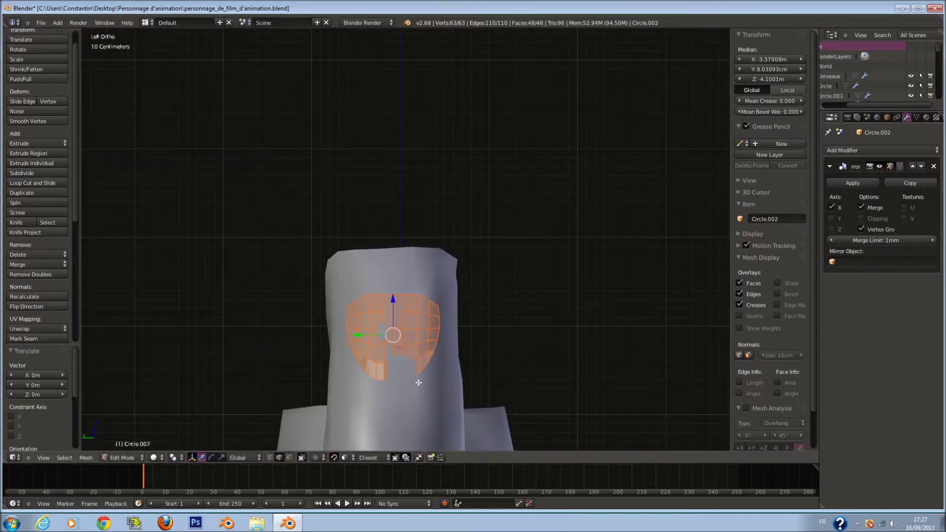
# - Apply the Mirror modifier and scale the plate mesh by 1.485 in edit mode
pyautogui.press('Tab')
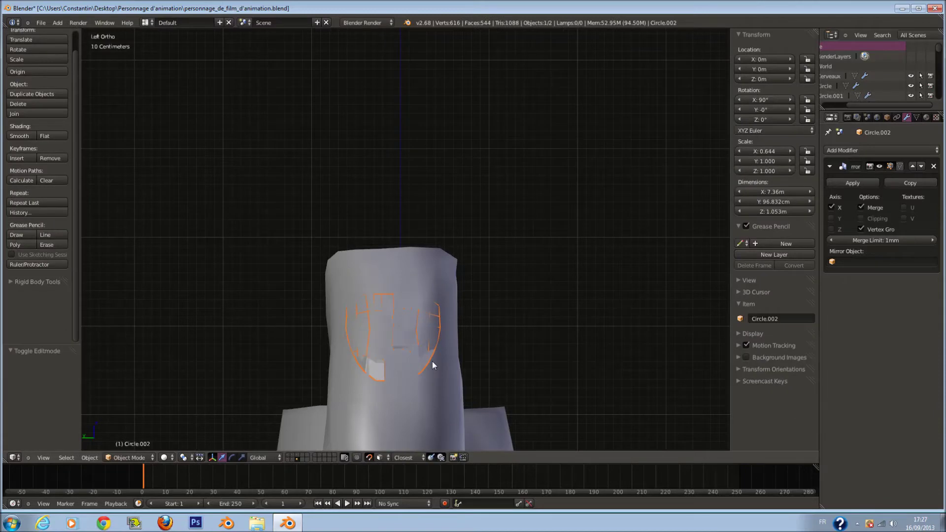
pyautogui.click(871, 183)
pyautogui.press('Tab')
pyautogui.press('s')
pyautogui.click(485, 335)
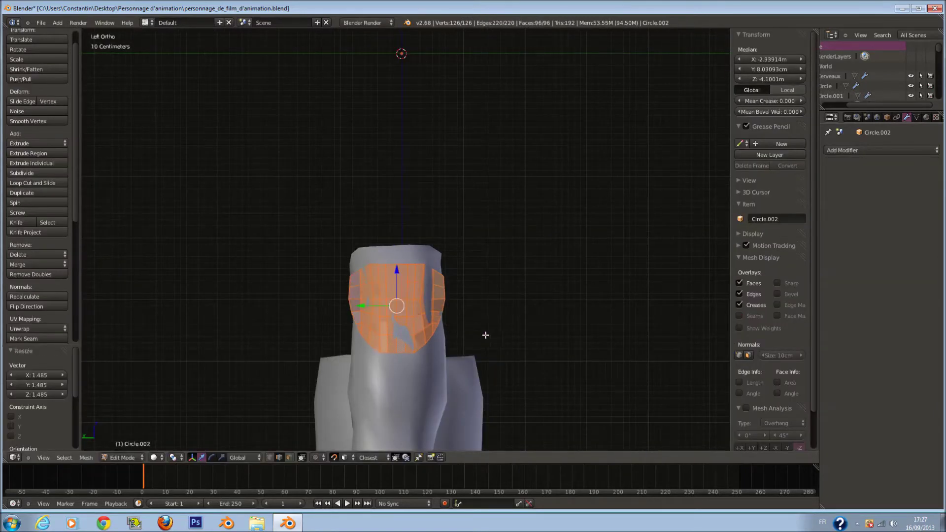
# - Undo the plate's enlargement, mirroring and projection onto the arm
pyautogui.moveTo(485, 335); pyautogui.dragTo(432, 335, button='middle')
pyautogui.hotkey('ctrl', 'z')
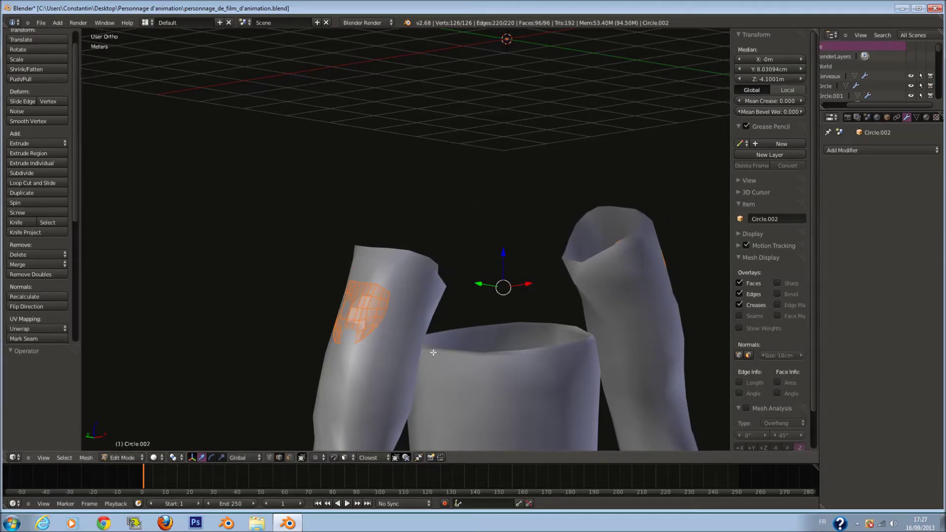
pyautogui.hotkey('ctrl', 'z')
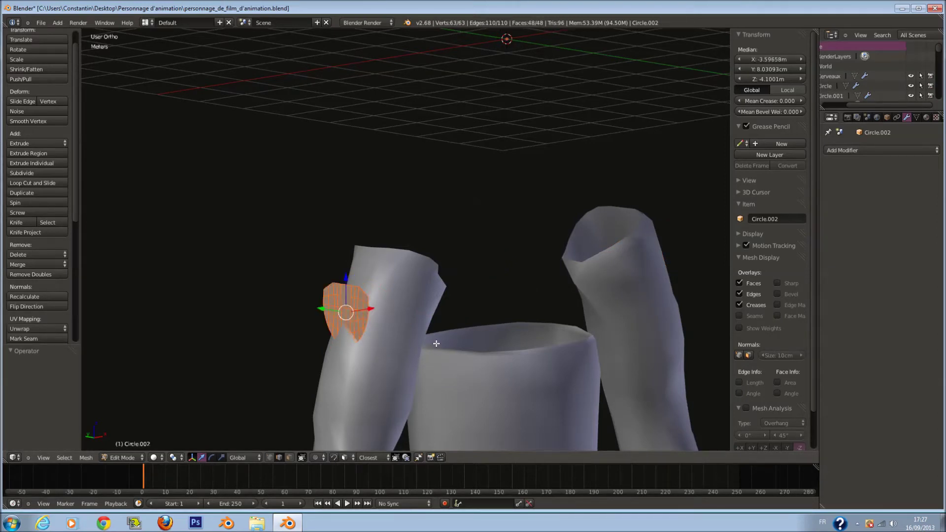
# - Add a Mirror modifier to the shoulder plate and return to editing its mesh
pyautogui.press('KP_1')
pyautogui.press('z')
pyautogui.press('Tab')
pyautogui.scroll(2, 473, 376)
pyautogui.click(872, 150)
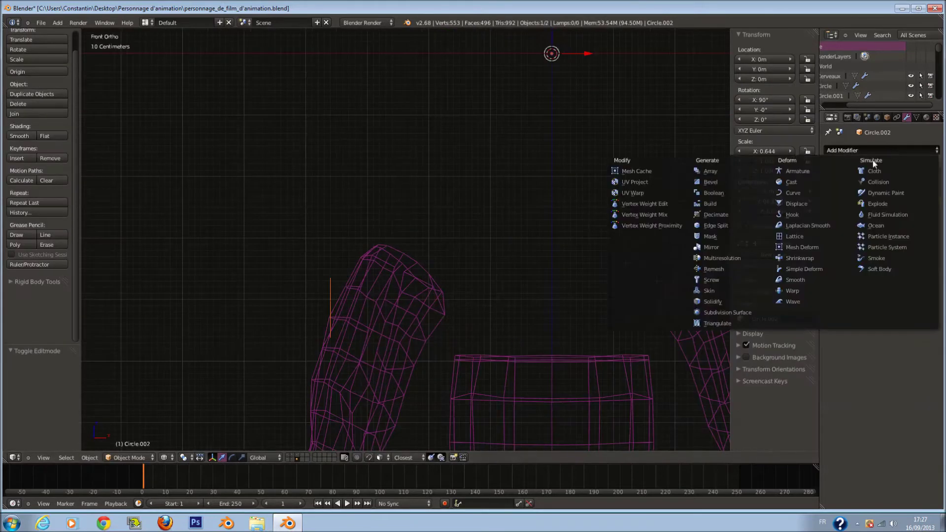
pyautogui.click(749, 247)
pyautogui.press('Tab')
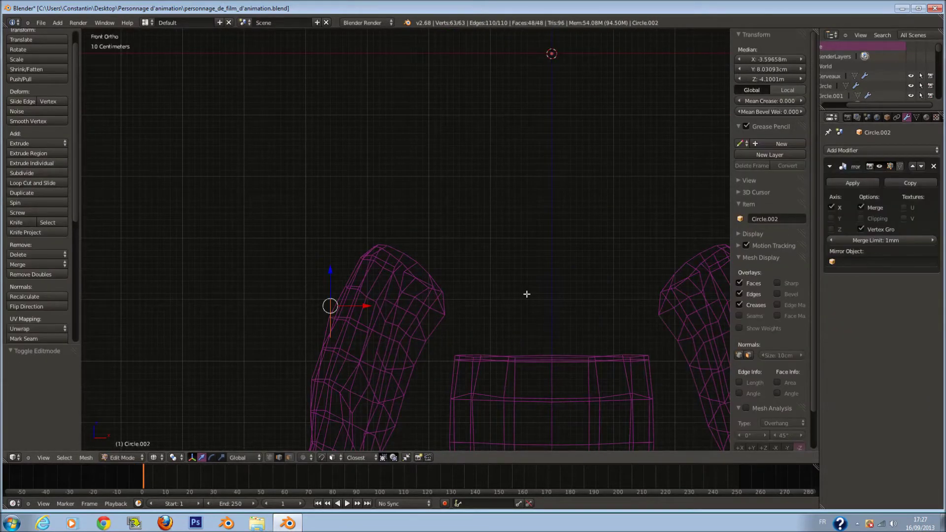
# - Project the plate onto the outside of the upper arm by moving it with face snapping in the left view
pyautogui.press('ctrl+KP_3')
pyautogui.press('z')
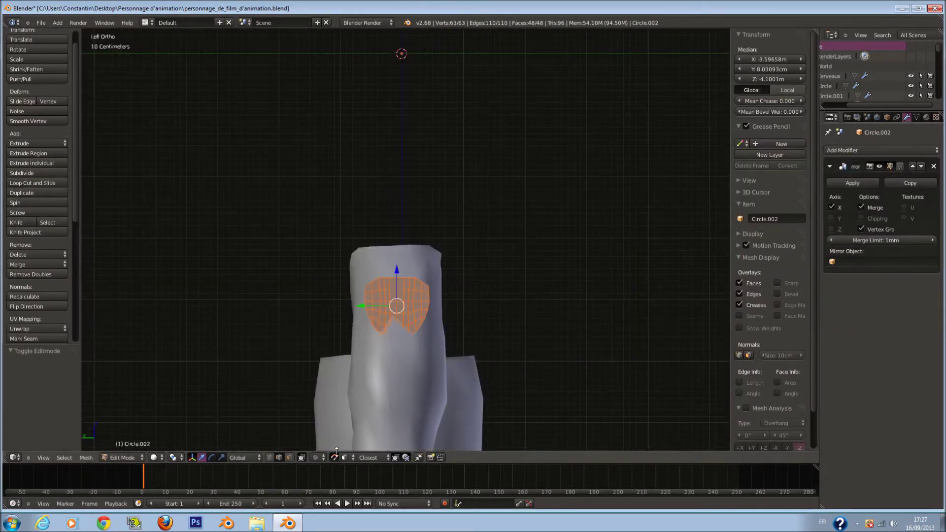
pyautogui.scroll(1, 439, 354)
pyautogui.press('g')
pyautogui.click(447, 342)
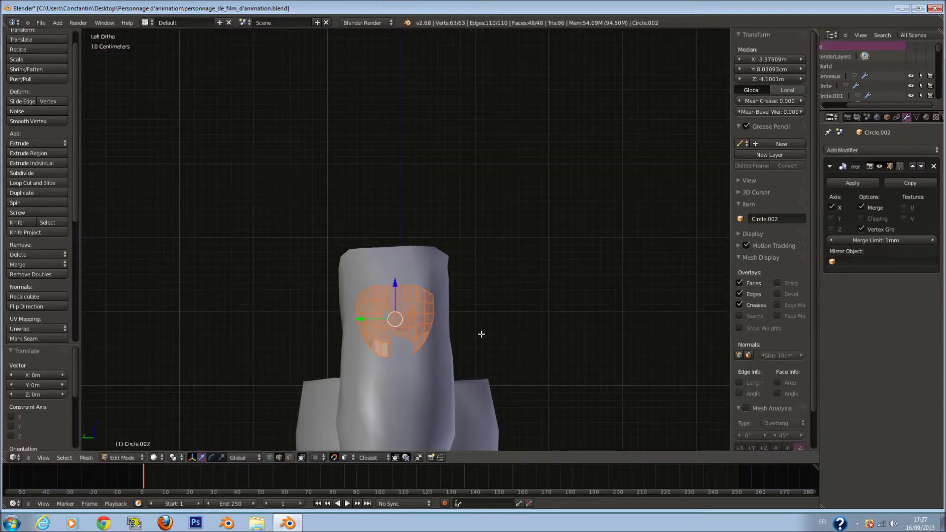
# - Set the snap element to Increment and enlarge the plate mesh until it covers the width of the upper arm
pyautogui.click(347, 457)
pyautogui.click(365, 446)
pyautogui.press('Tab')
pyautogui.press('Tab')
pyautogui.scroll(-1, 446, 332)
pyautogui.press('s')
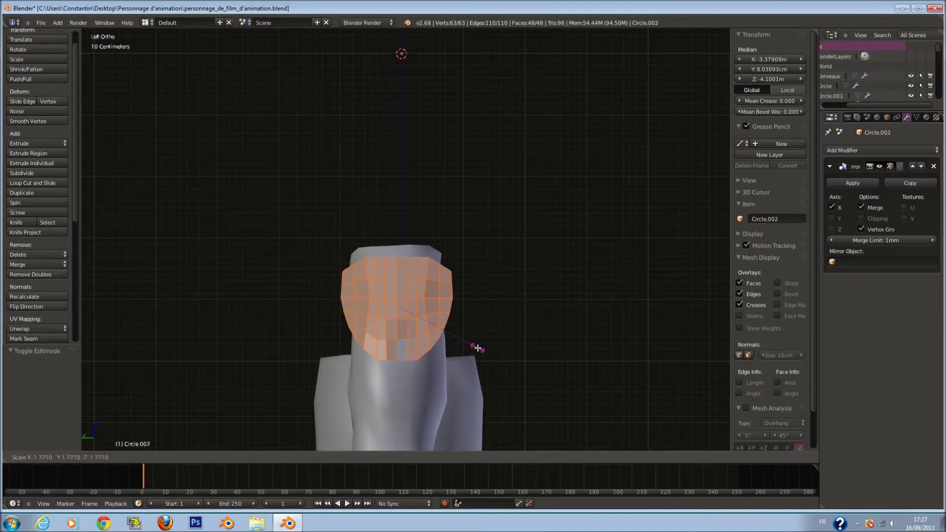
pyautogui.click(478, 351)
# - Extrude the plate outward from the arm to give it thickness, and save the file
pyautogui.moveTo(478, 323); pyautogui.dragTo(479, 324, button='middle')
pyautogui.press('KP_3')
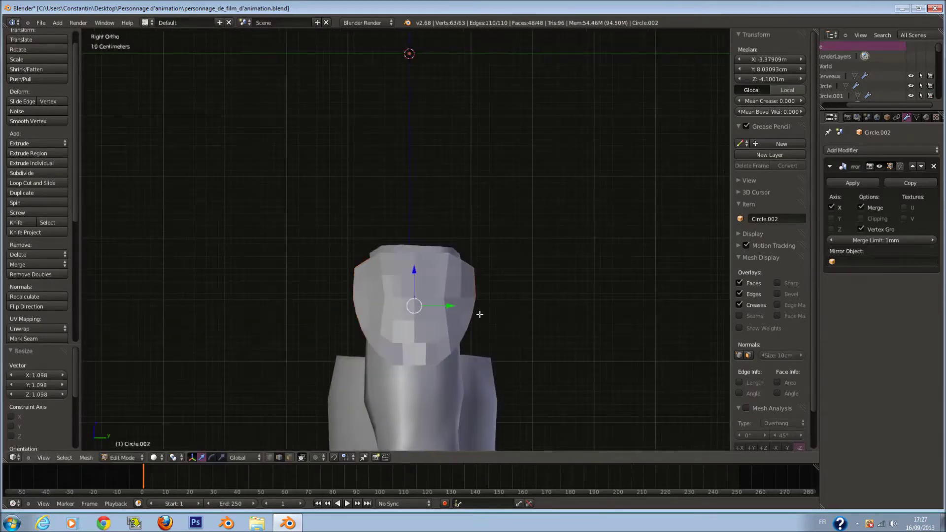
pyautogui.press('KP_1')
pyautogui.press('e')
pyautogui.click(479, 308)
pyautogui.press('Tab')
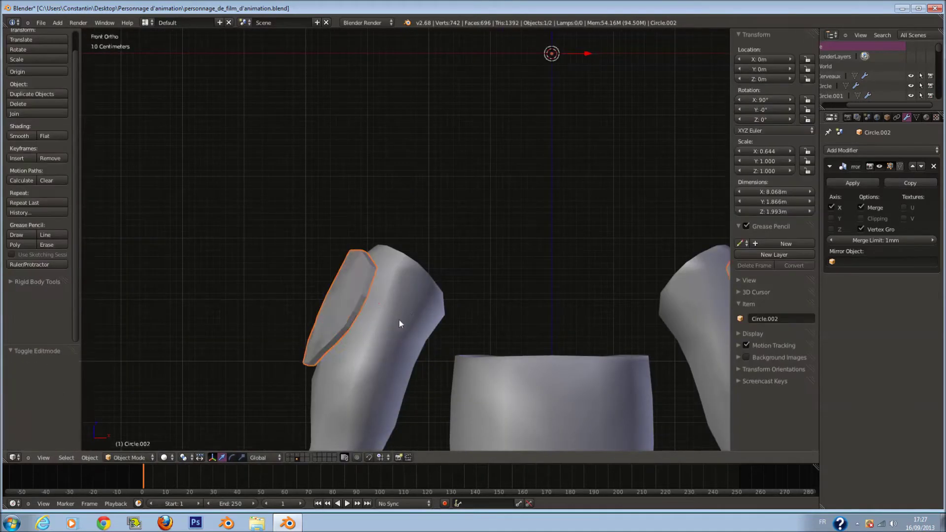
pyautogui.moveTo(398, 318); pyautogui.dragTo(413, 262, button='middle')
pyautogui.hotkey('ctrl', 's')
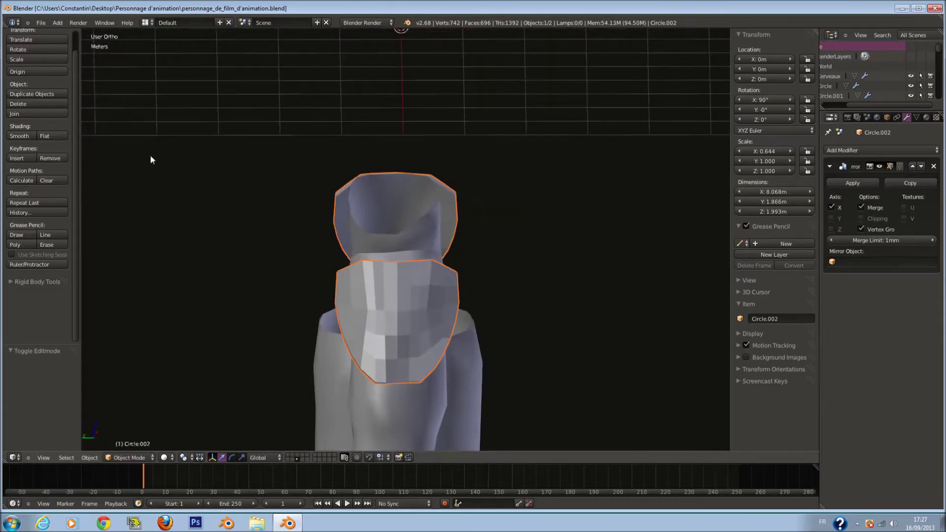
# - Shade the plates smooth and add an Edge Split modifier
pyautogui.click(20, 136)
pyautogui.click(859, 150)
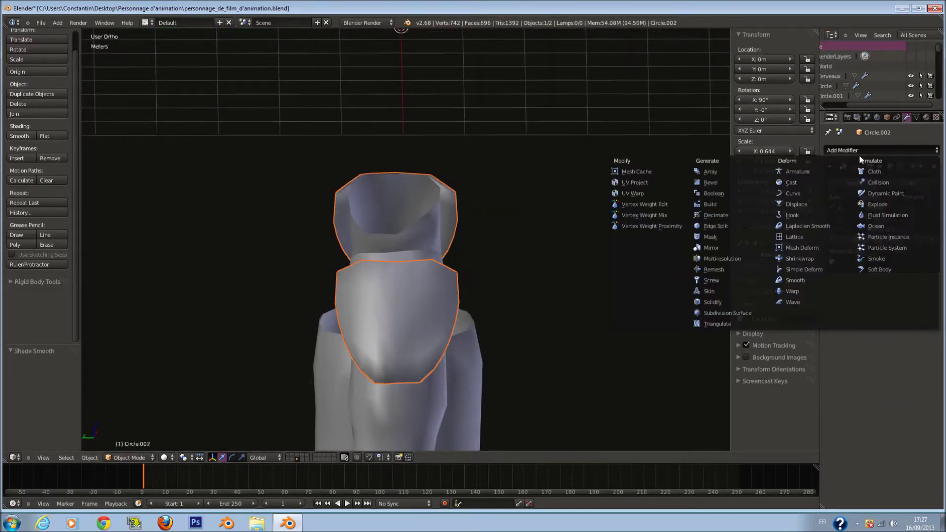
pyautogui.click(738, 227)
# - Select the plate's inner vertices in edit mode for smoothing and return to object mode
pyautogui.press('Tab')
pyautogui.scroll(2, 468, 322)
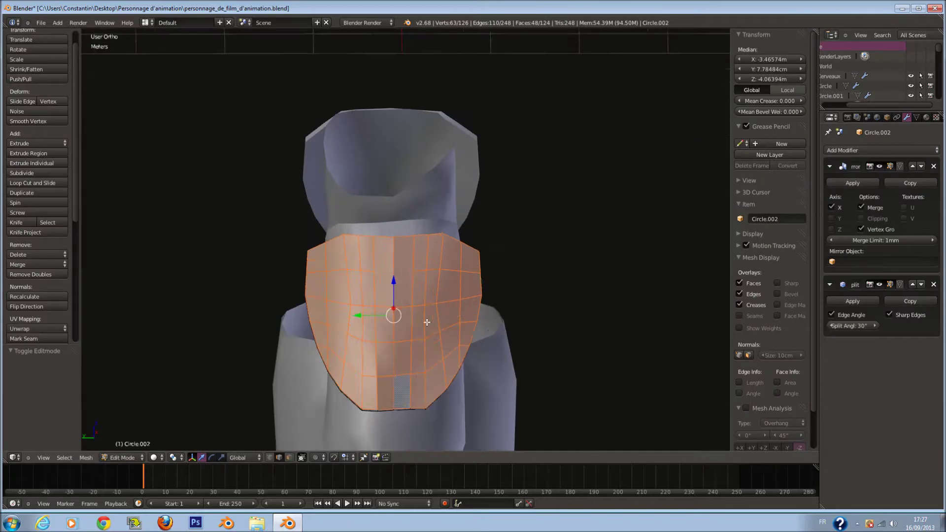
pyautogui.press('a')
pyautogui.moveTo(340, 284)
pyautogui.mouseDown()
pyautogui.moveTo(434, 275)
pyautogui.moveTo(387, 367)
pyautogui.moveTo(395, 359)
pyautogui.mouseUp()
pyautogui.press('Escape')
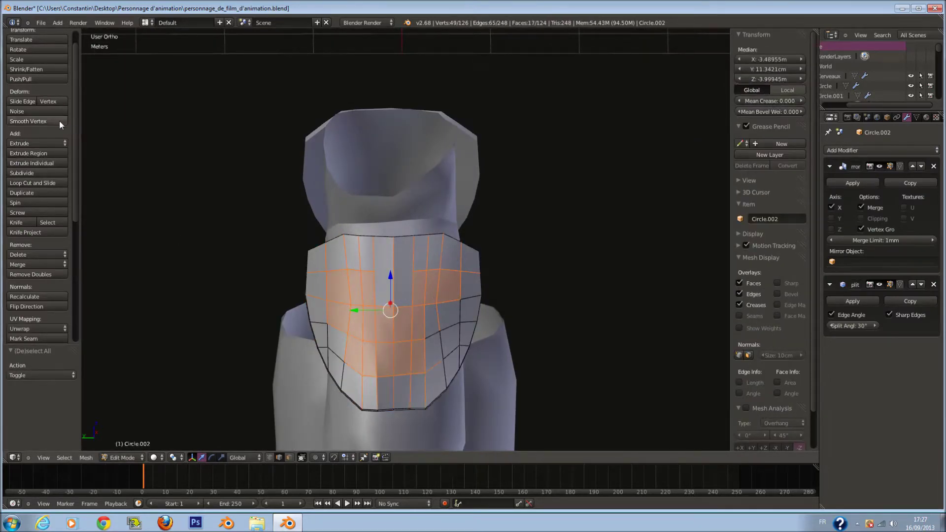
pyautogui.press('Tab')
# - Examine the shaded shoulder plates on both arms from the side and the front
pyautogui.moveTo(498, 359); pyautogui.dragTo(520, 370, button='middle')
pyautogui.press('Tab')
pyautogui.press('Tab')
pyautogui.press('KP_1')
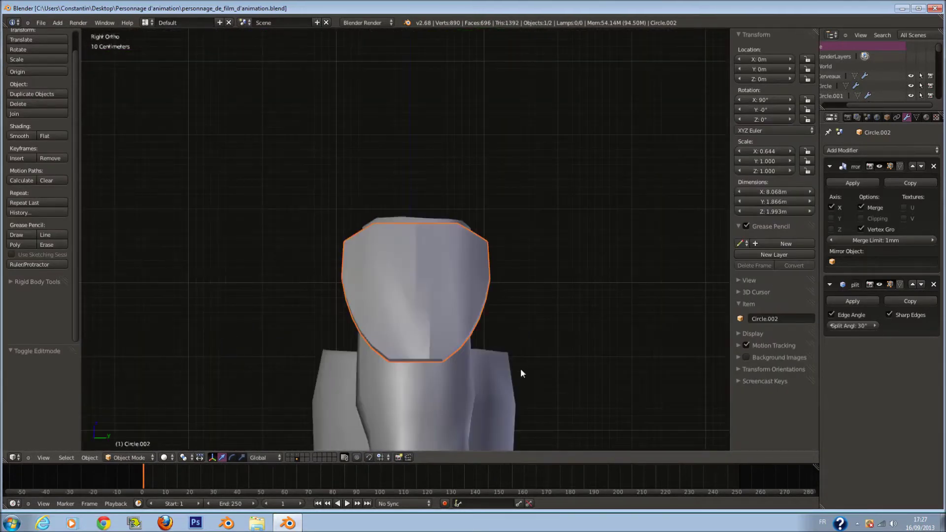
pyautogui.scroll(-5, 517, 320)
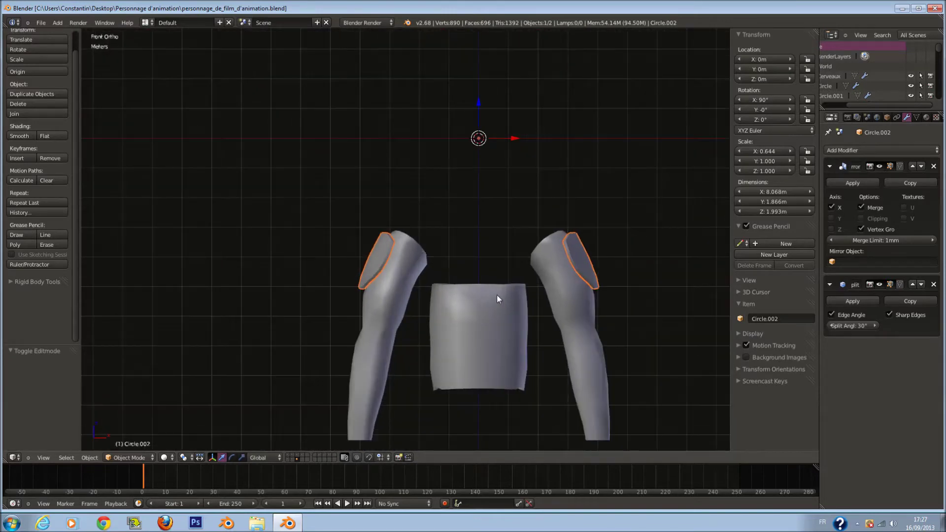
pyautogui.scroll(2, 497, 295)
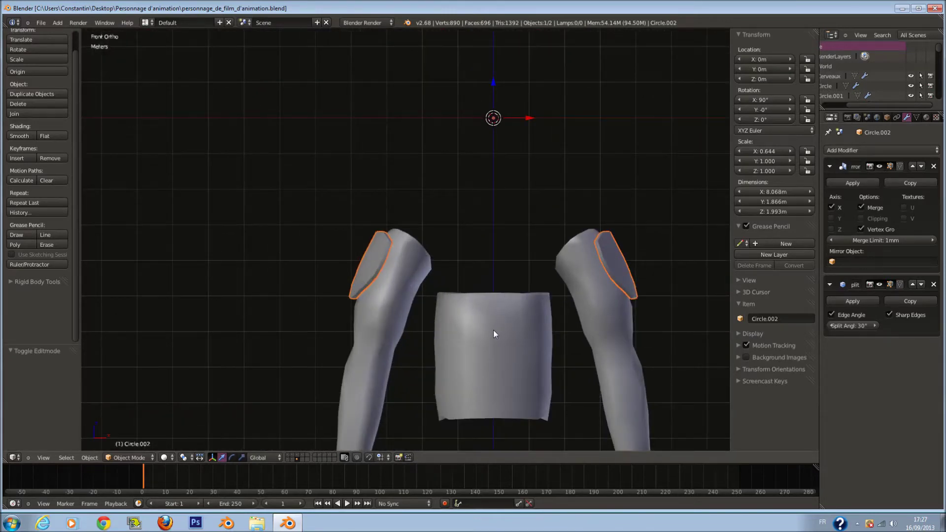
pyautogui.scroll(-1, 494, 334)
pyautogui.scroll(-1, 447, 272)
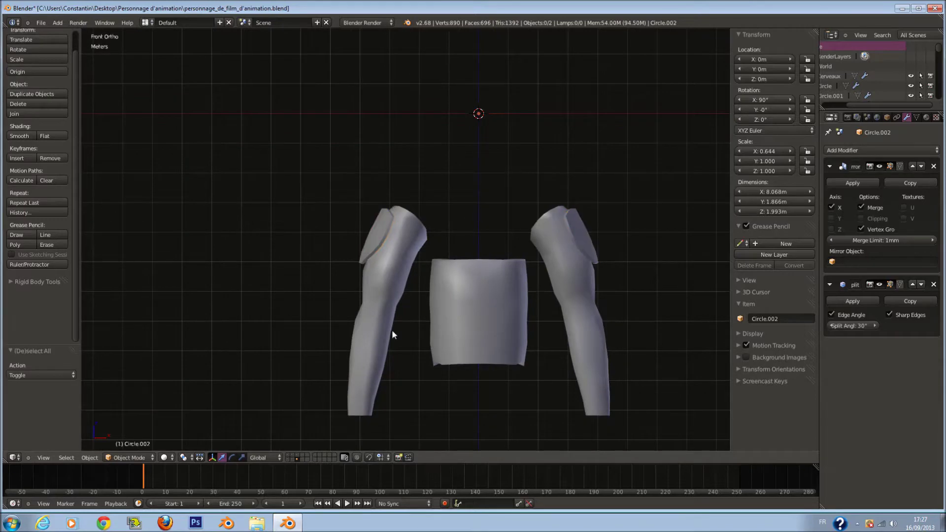
# - Examine the mesh layout of the arms and torso in edit mode
pyautogui.rightClick(378, 326)
pyautogui.press('Tab')
pyautogui.scroll(6, 381, 330)
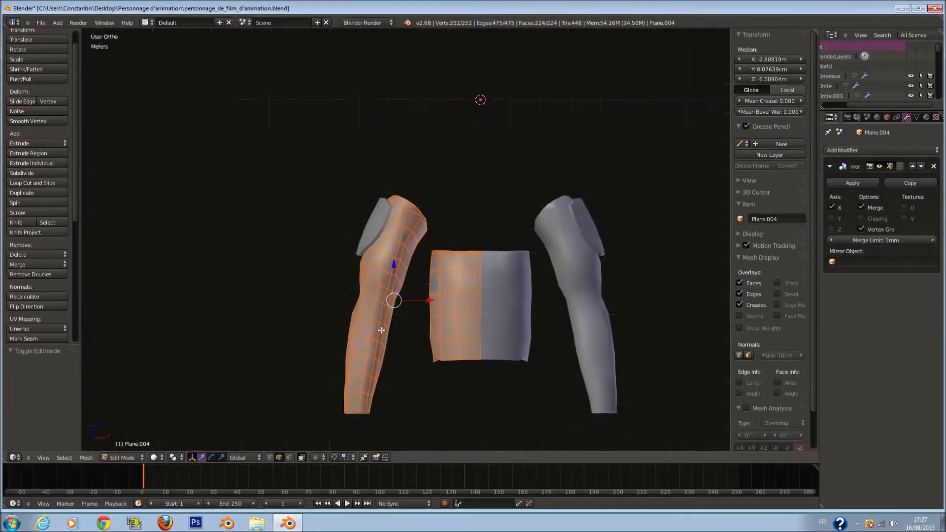
pyautogui.press('a')
pyautogui.scroll(-6, 443, 279)
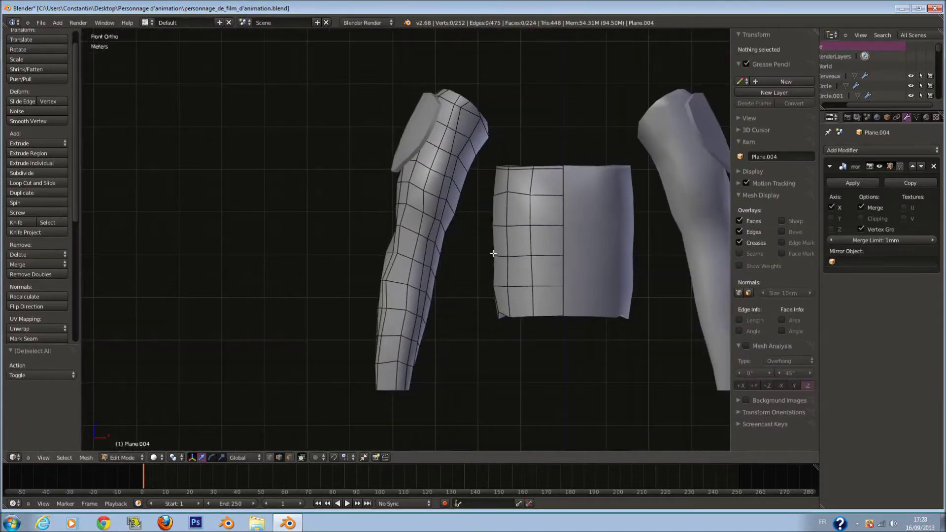
pyautogui.press('Tab')
# - Add a 32-vertex mesh circle and move it to the elbow, about X -3.52 m and Z -6.6 m
pyautogui.hotkey('shift', 'a')
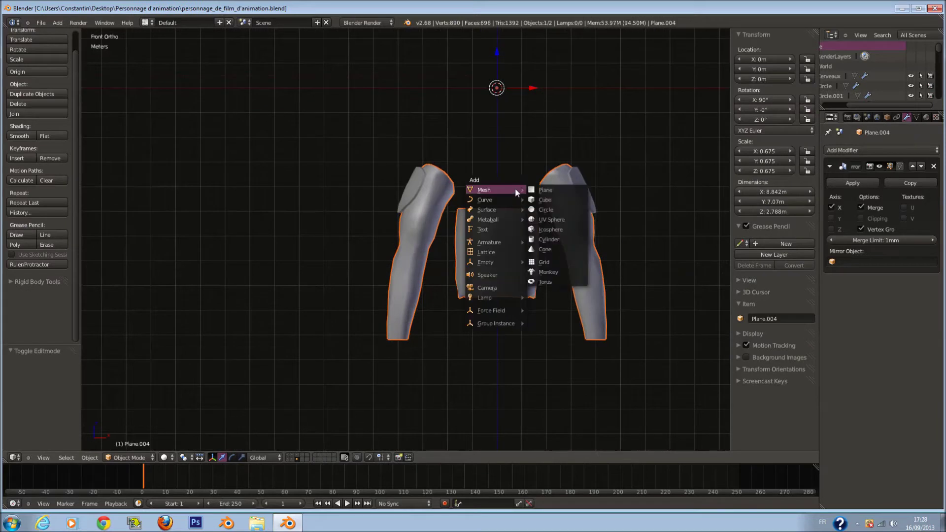
pyautogui.click(554, 208)
pyautogui.keyDown('shift'); pyautogui.scroll(5, 555, 205); pyautogui.keyUp('shift')
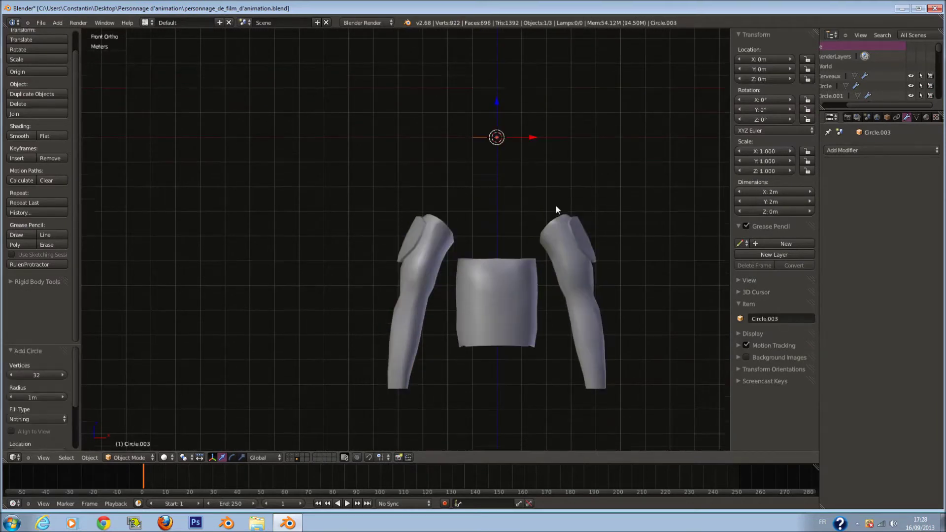
pyautogui.press('g')
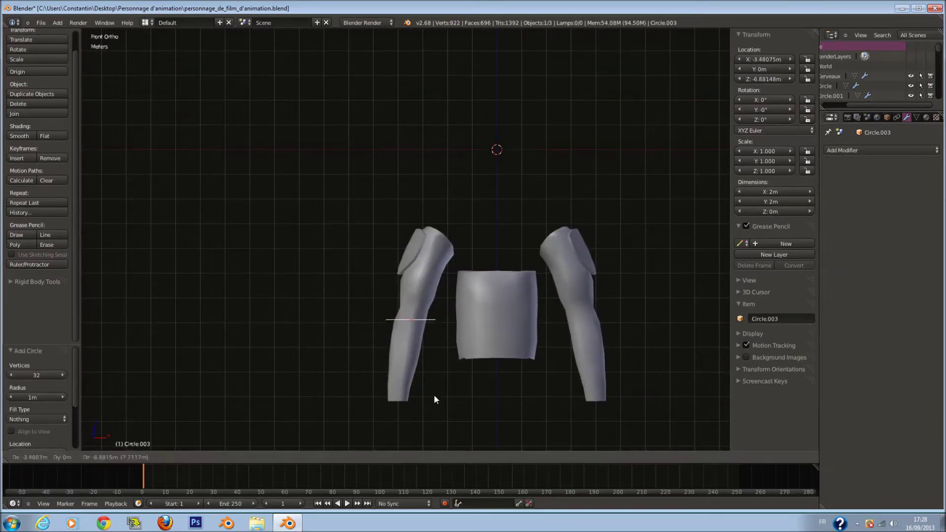
pyautogui.click(433, 387)
# - Centre the circle on the arm from the top view, at about Y 8.7 cm, and save the file
pyautogui.moveTo(433, 387); pyautogui.dragTo(451, 344, button='middle')
pyautogui.press('KP_7')
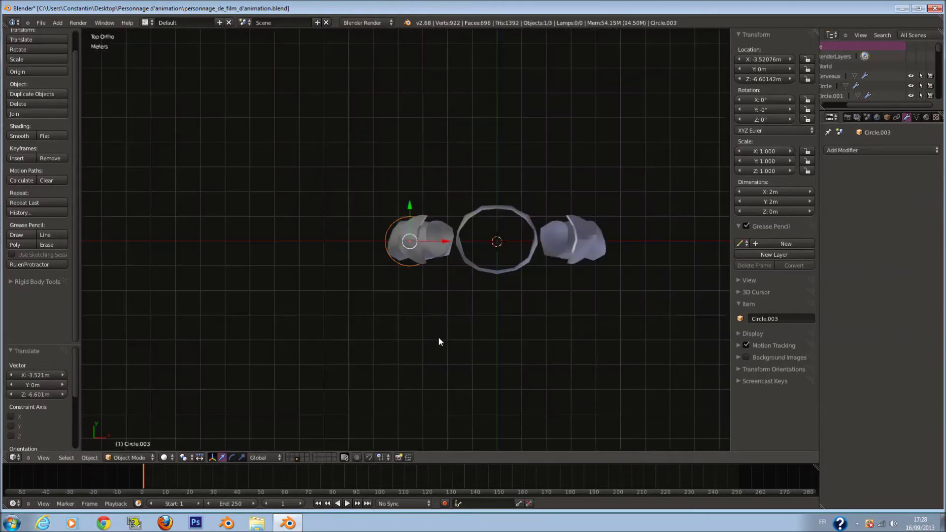
pyautogui.scroll(7, 451, 288)
pyautogui.press('g')
pyautogui.click(466, 283)
pyautogui.hotkey('ctrl', 's')
pyautogui.click(465, 282)
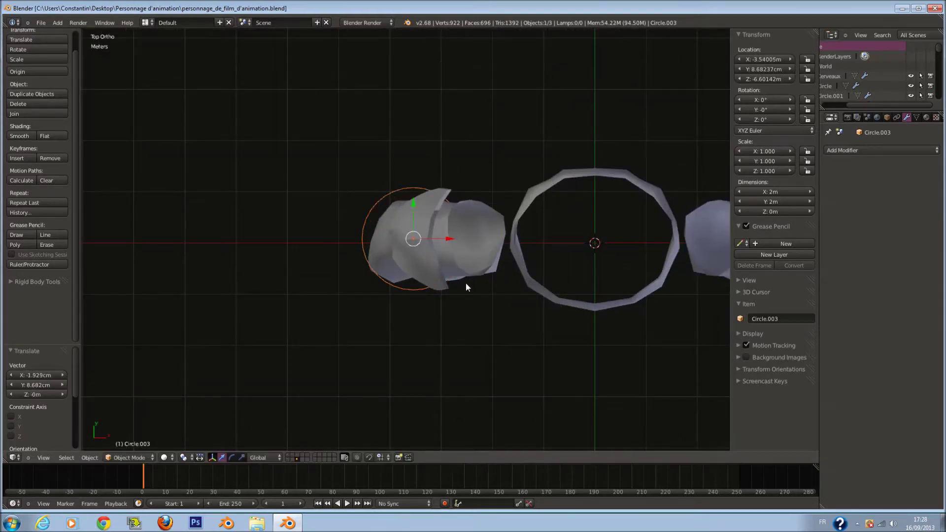
# - Align the circle with the elbow in front view, at about X -3.47 m and Z -6.62 m, and save
pyautogui.press('KP_1')
pyautogui.press('KP_Decimal')
pyautogui.scroll(-7, 438, 261)
pyautogui.hotkey('ctrl', 's')
pyautogui.click(459, 286)
pyautogui.scroll(3, 468, 281)
pyautogui.press('g')
pyautogui.click(483, 273)
pyautogui.hotkey('ctrl', 's')
pyautogui.click(483, 273)
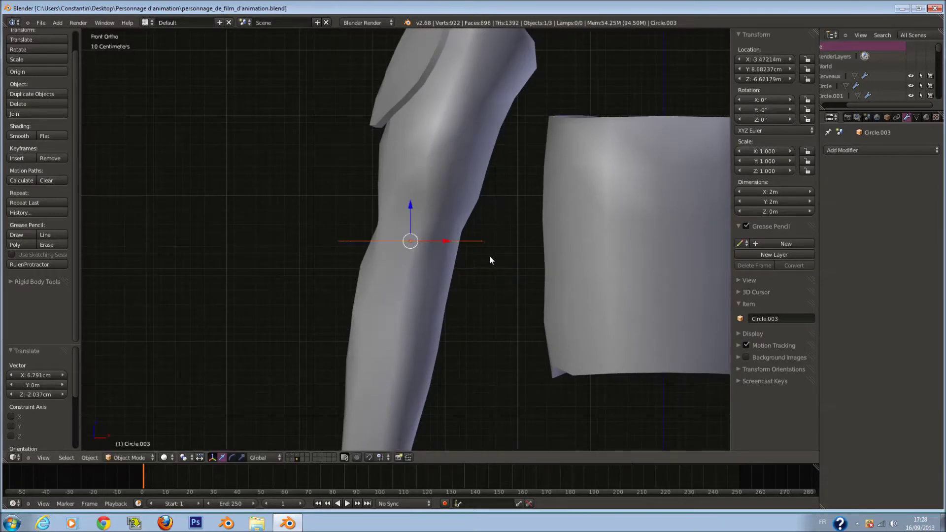
# - Add a Shrinkwrap modifier to the circle
pyautogui.click(918, 118)
pyautogui.click(906, 119)
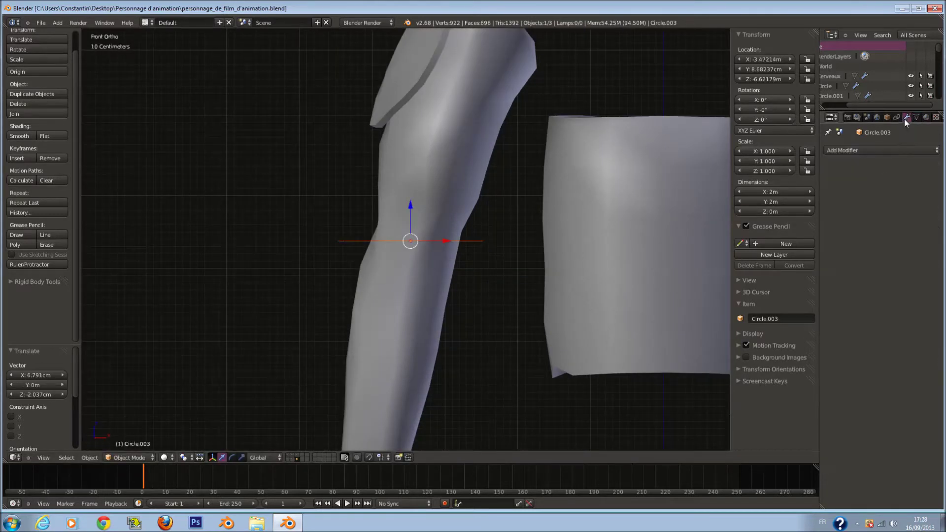
pyautogui.click(893, 149)
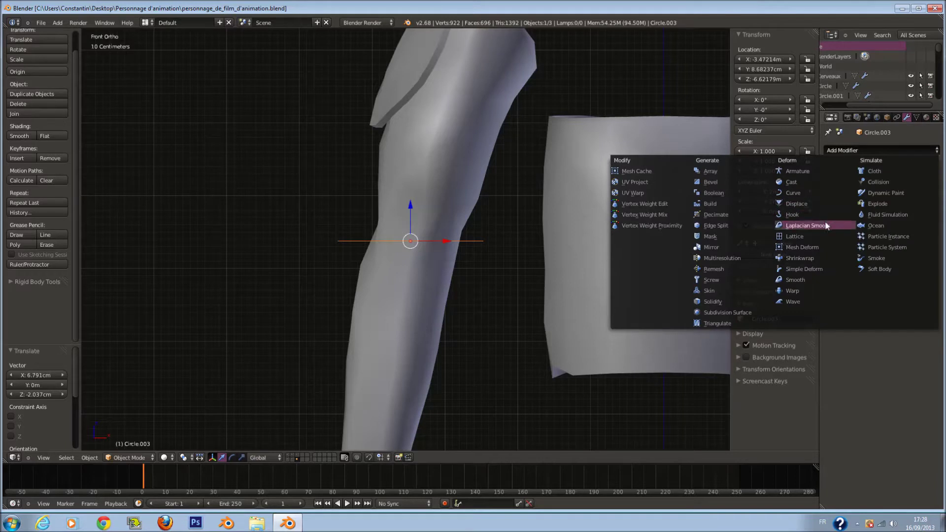
pyautogui.click(800, 257)
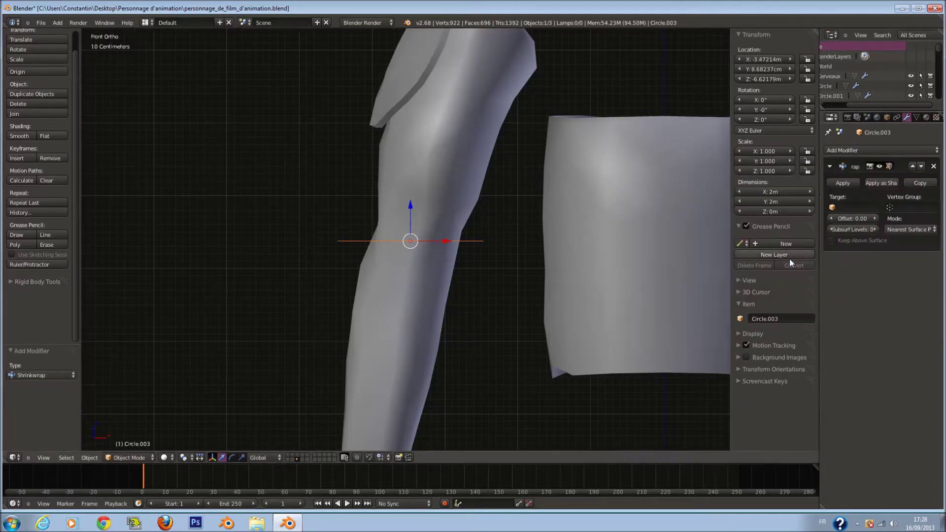
# - Rename the arm and torso object to bras_retopo and save the file
pyautogui.scroll(-2, 437, 228)
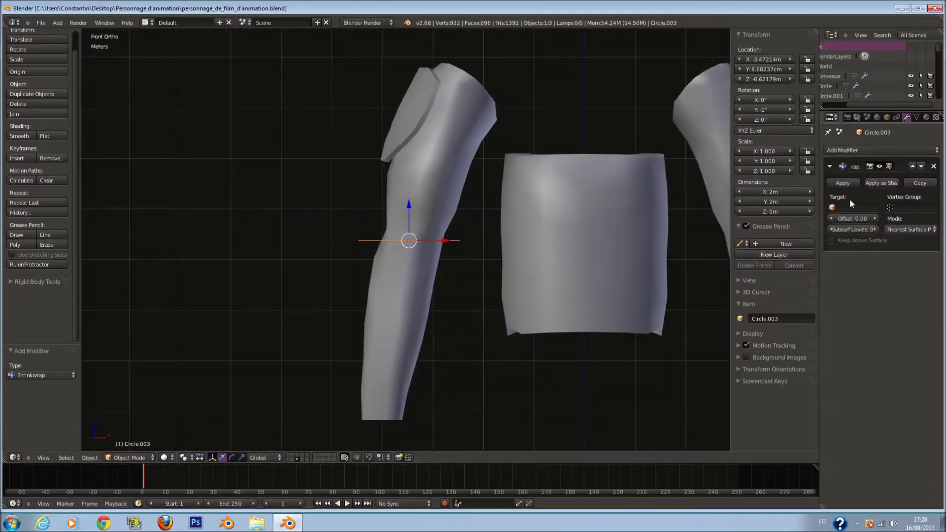
pyautogui.rightClick(431, 206)
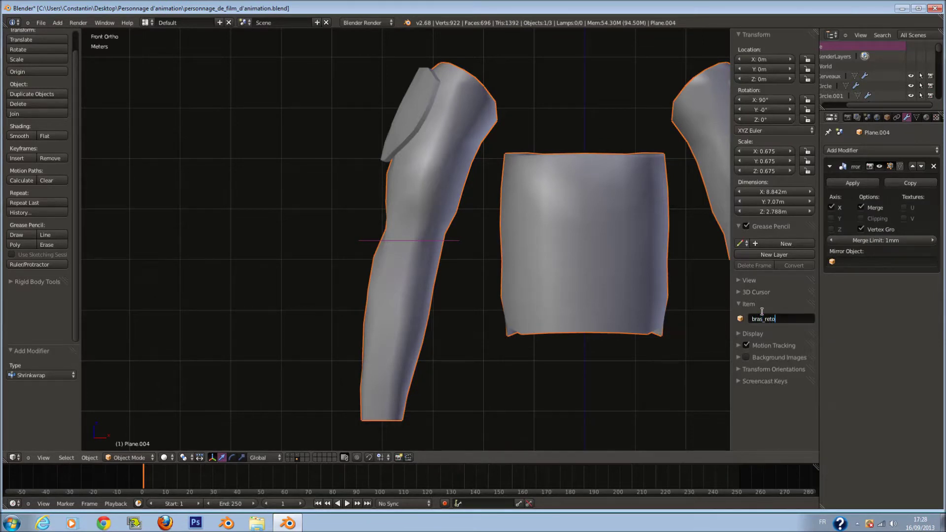
pyautogui.write('bras_retopo')
pyautogui.press('Return')
pyautogui.hotkey('ctrl', 's')
pyautogui.click(422, 276)
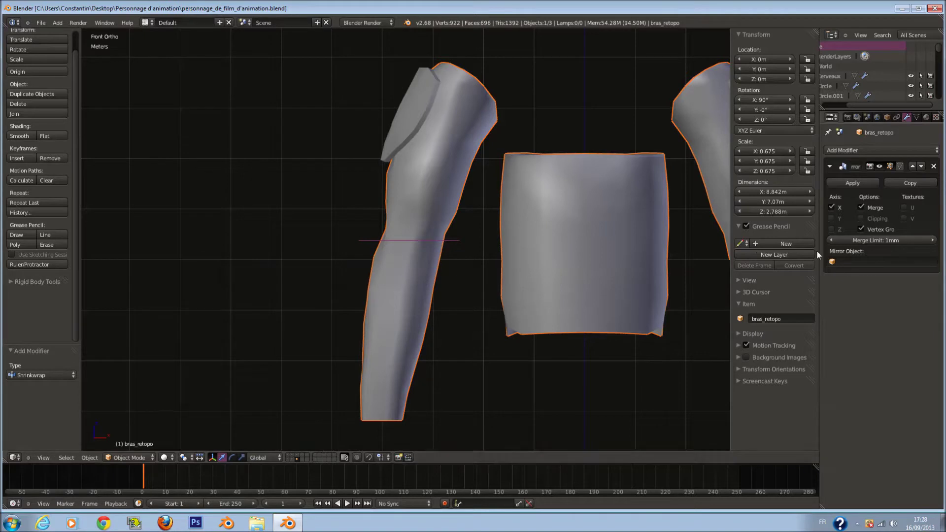
# - Set bras_retopo as the target of the circle's Shrinkwrap modifier
pyautogui.rightClick(459, 242)
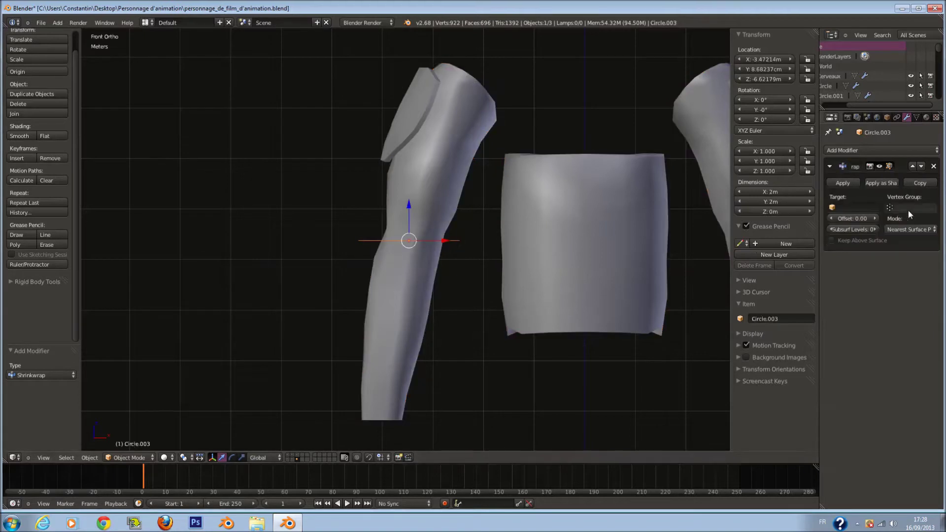
pyautogui.click(862, 206)
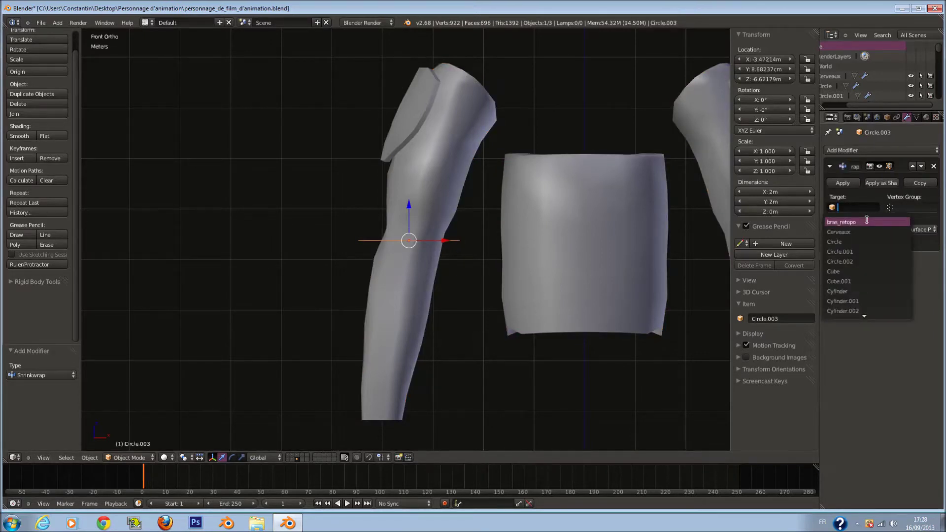
pyautogui.click(867, 221)
# - Extrude the circle down the forearm to the wrist, at about Z -10.16 m
pyautogui.scroll(2, 489, 253)
pyautogui.press('Tab')
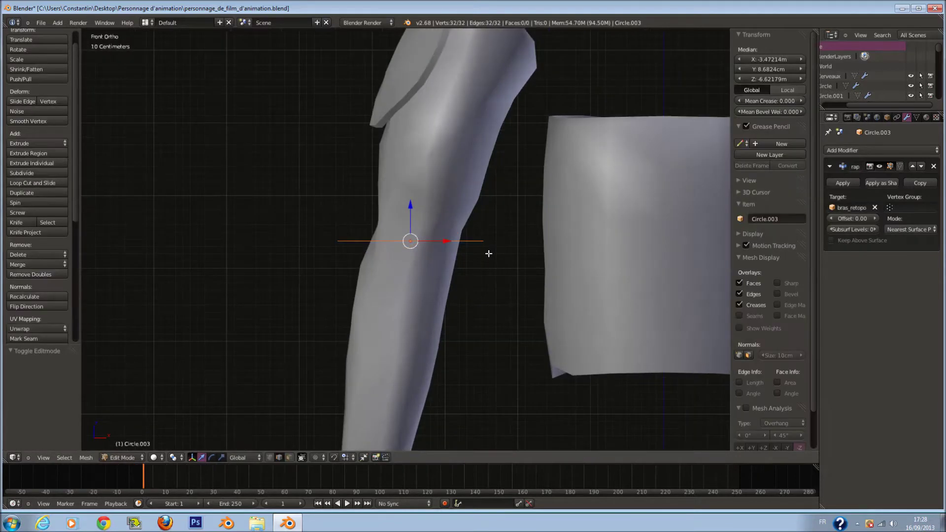
pyautogui.scroll(-1, 486, 250)
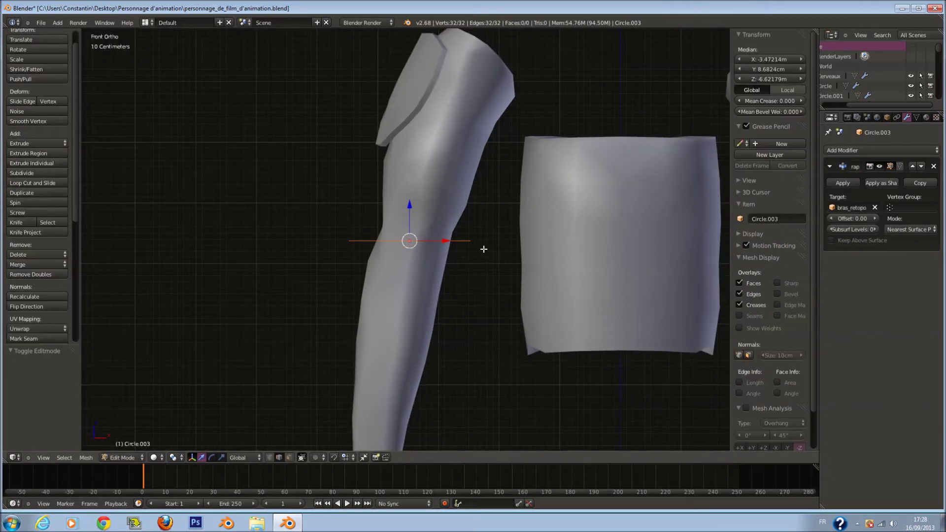
pyautogui.press('e')
pyautogui.rightClick(450, 283)
pyautogui.keyDown('shift'); pyautogui.scroll(-4, 428, 206); pyautogui.keyUp('shift')
pyautogui.moveTo(410, 158); pyautogui.dragTo(416, 412)
pyautogui.moveTo(384, 374)
pyautogui.mouseDown()
pyautogui.moveTo(382, 361)
pyautogui.moveTo(380, 371)
pyautogui.mouseUp()
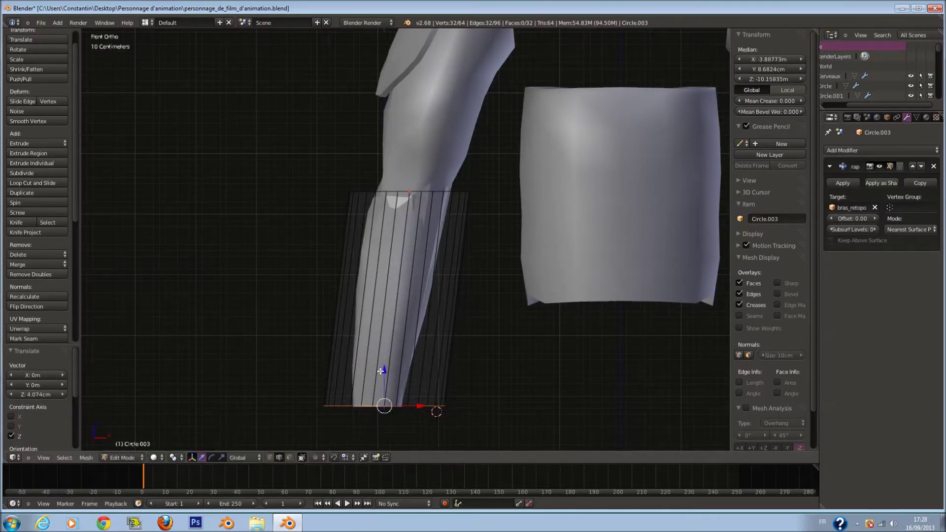
# - Return to object mode and display the forearm sleeve in wireframe
pyautogui.press('z')
pyautogui.press('Tab')
pyautogui.press('z')
pyautogui.press('z')
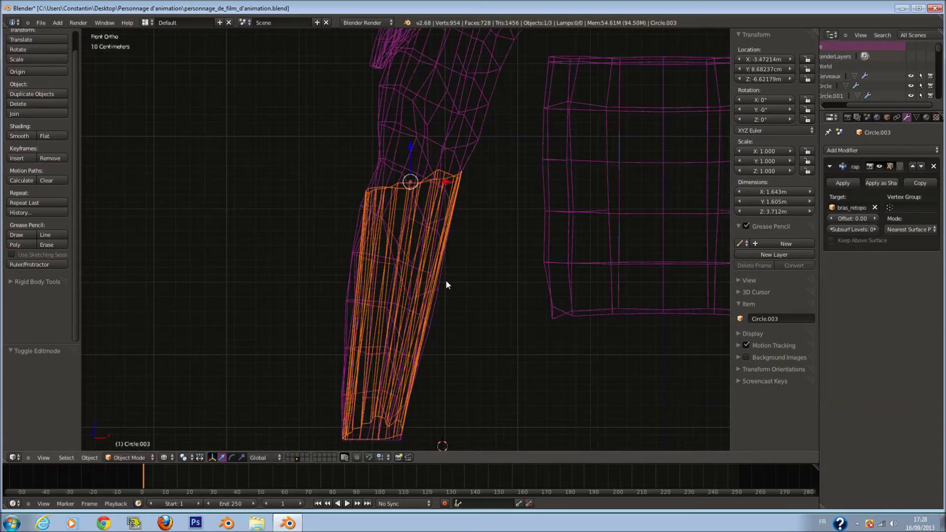
# - Add four evenly spaced loop cuts around the length of the forearm sleeve and return to object mode
pyautogui.press('Tab')
pyautogui.hotkey('ctrl', 'r')
pyautogui.scroll(2, 467, 291)
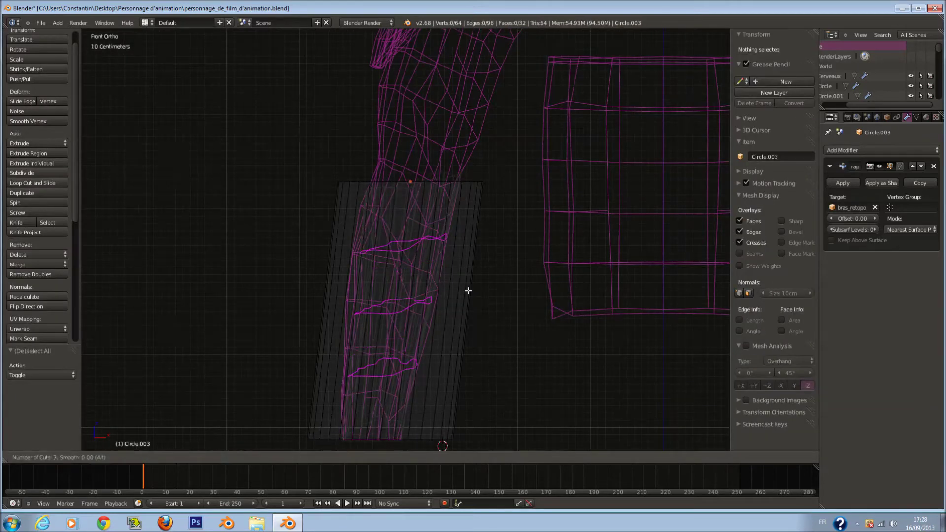
pyautogui.click(468, 290)
pyautogui.rightClick(468, 291)
pyautogui.press('Tab')
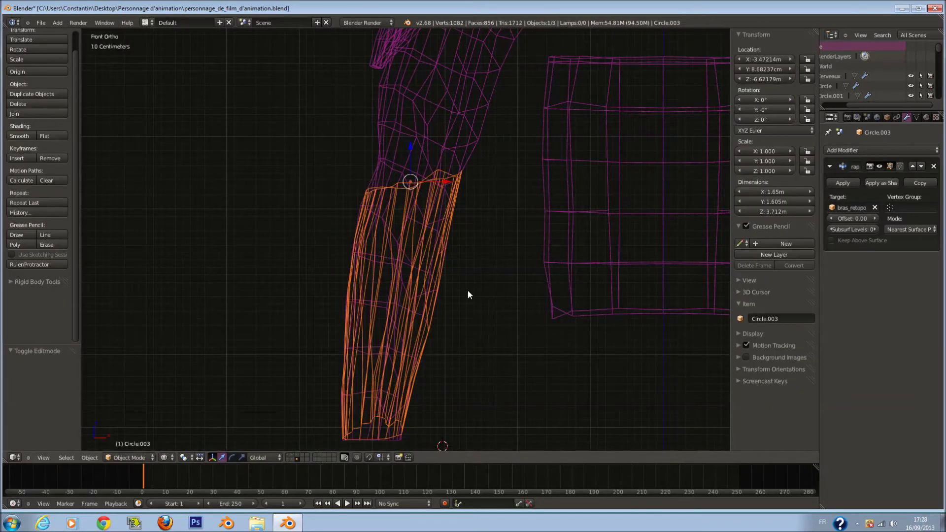
# - Examine how closely the sleeve follows the forearm in solid and wireframe display from several angles
pyautogui.press('z')
pyautogui.moveTo(466, 294); pyautogui.dragTo(555, 295, button='middle')
pyautogui.press('z')
pyautogui.press('KP_1')
pyautogui.press('Tab')
pyautogui.press('Tab')
pyautogui.press('z')
pyautogui.moveTo(504, 281)
pyautogui.mouseDown(button='middle')
pyautogui.moveTo(513, 274)
pyautogui.moveTo(445, 294)
pyautogui.moveTo(333, 296)
pyautogui.moveTo(451, 296)
pyautogui.mouseUp(button='middle')
pyautogui.press('z')
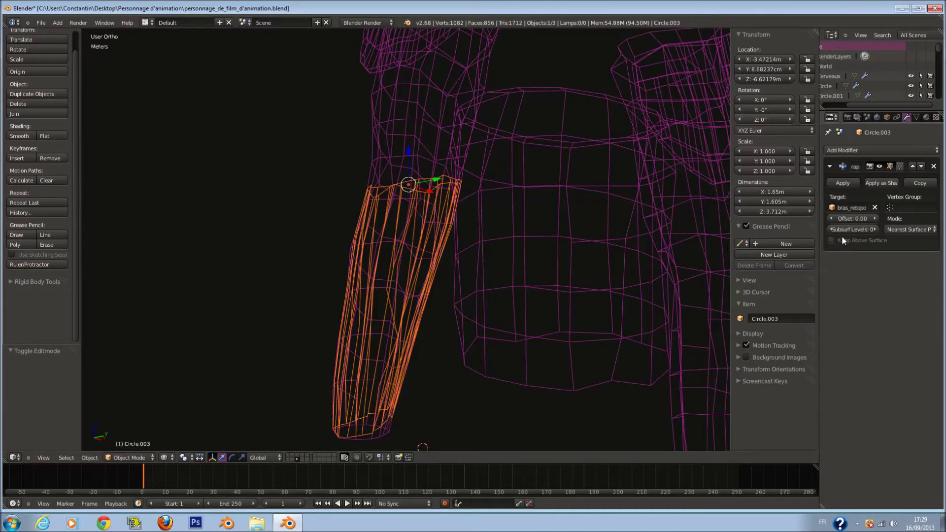
# - Try other offset values on the sleeve's Shrinkwrap modifier and reset the offset to 0
pyautogui.click(878, 228)
pyautogui.moveTo(878, 228); pyautogui.dragTo(852, 221)
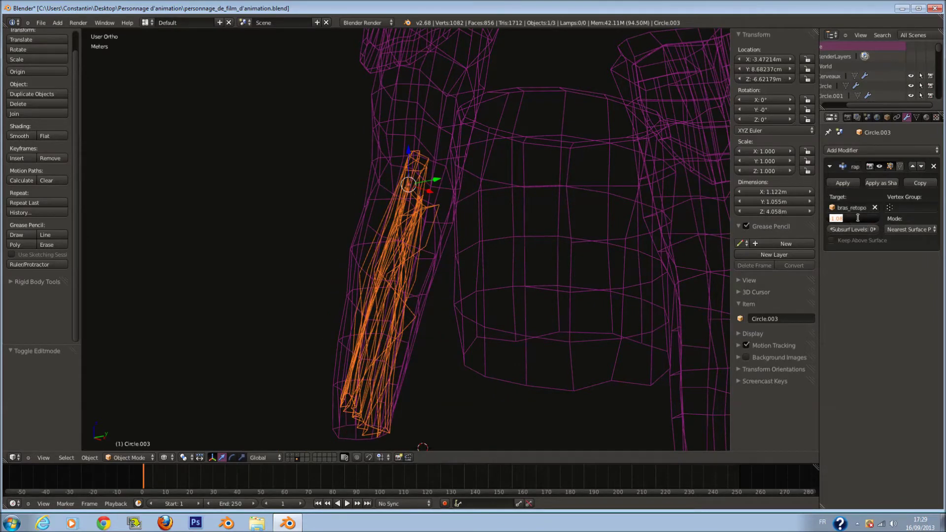
pyautogui.press('Return')
# - Switch the sleeve's Shrinkwrap mode to Project and view the result at an angle
pyautogui.click(909, 229)
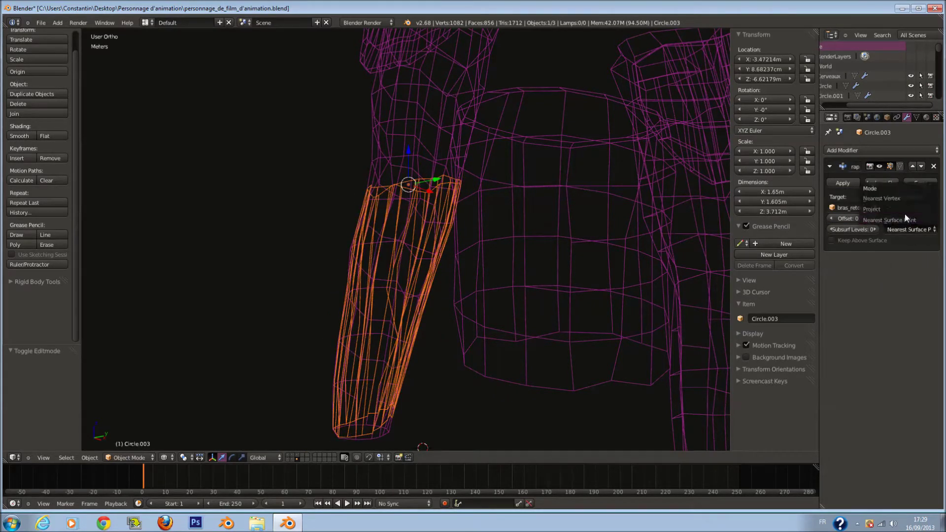
pyautogui.click(903, 209)
pyautogui.moveTo(488, 279); pyautogui.dragTo(562, 315, button='middle')
# - Try scaling the whole sleeve mesh under the projected shrinkwrap, then cancel and return to object mode
pyautogui.press('Tab')
pyautogui.scroll(1, 563, 312)
pyautogui.press('s')
pyautogui.rightClick(547, 308)
pyautogui.press('a')
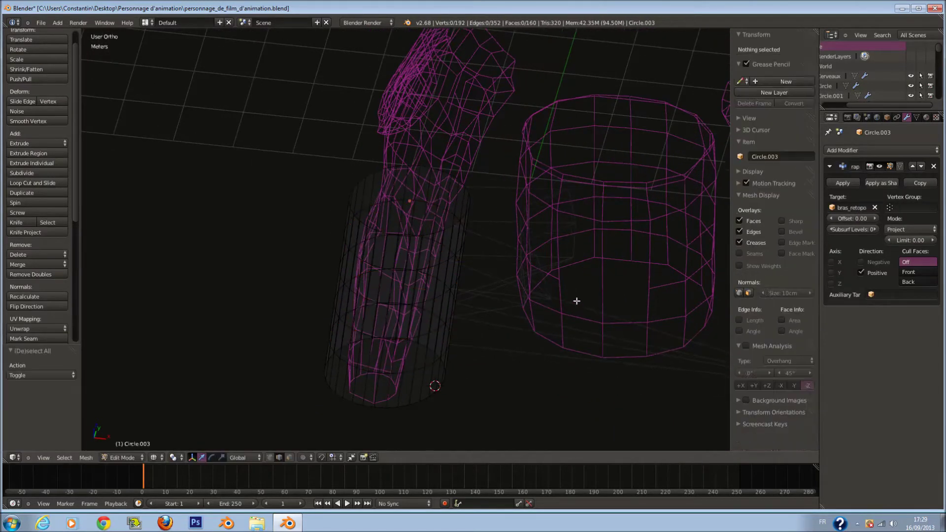
pyautogui.press('a')
pyautogui.press('s')
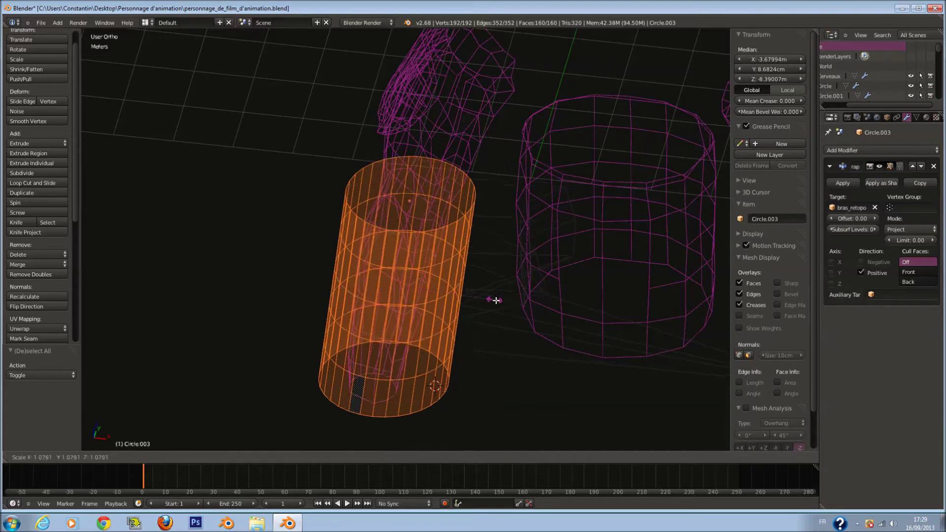
pyautogui.rightClick(475, 308)
pyautogui.press('Tab')
pyautogui.moveTo(475, 308); pyautogui.dragTo(490, 279, button='middle')
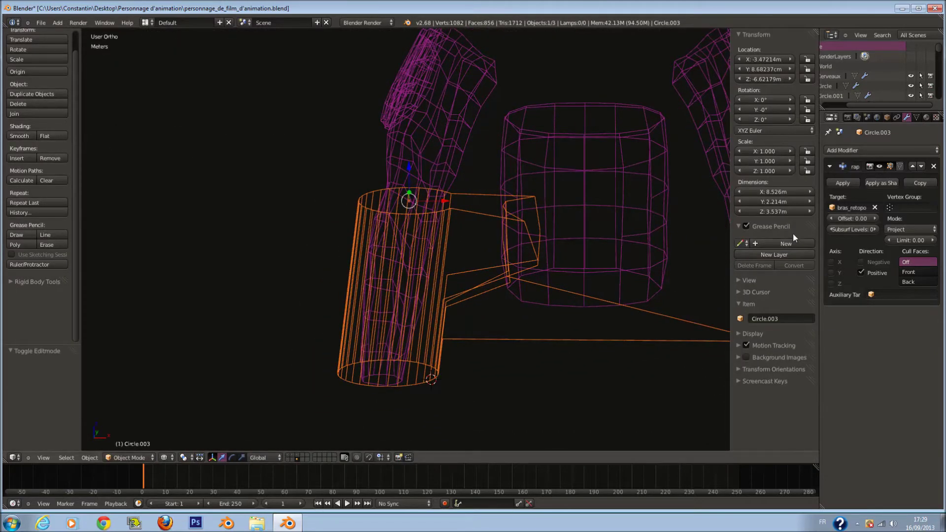
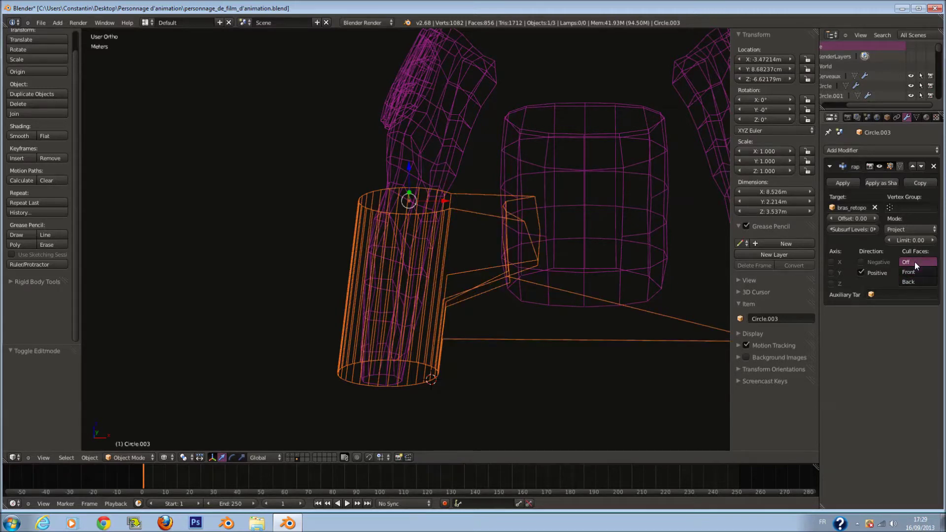
# - Turn off the Positive projection direction, enable the X, Y and Z axes, and try the sleeve in another position
pyautogui.click(862, 272)
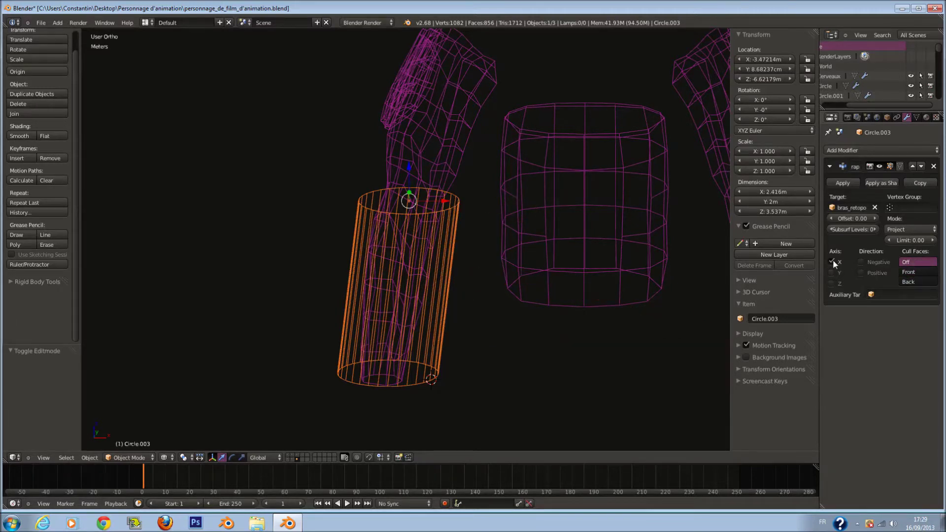
pyautogui.press('Tab')
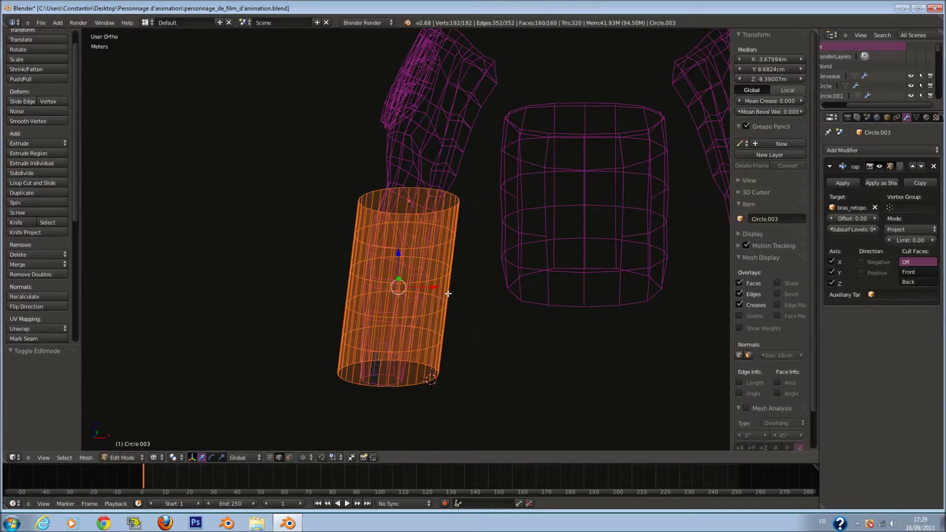
pyautogui.press('Tab')
pyautogui.scroll(1, 480, 293)
pyautogui.press('Tab')
pyautogui.press('z')
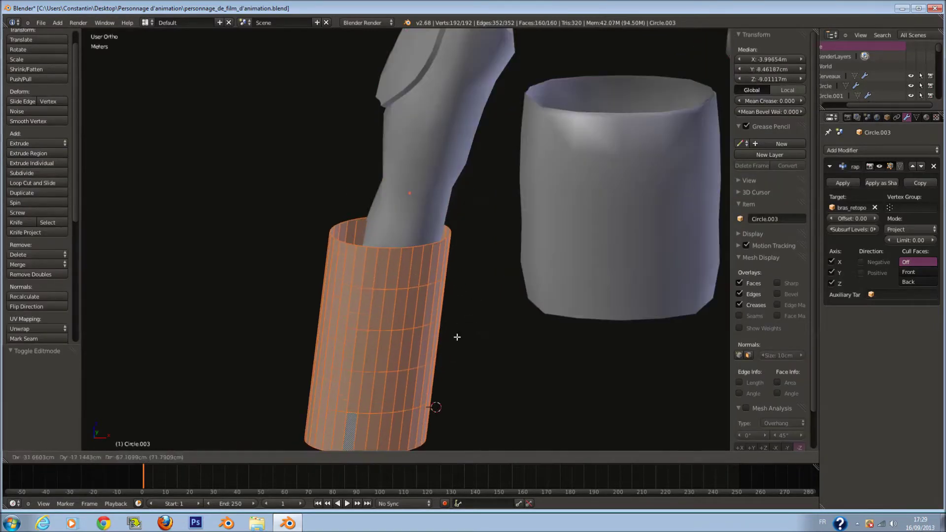
pyautogui.press('Tab')
# - Set the projection to cull back faces with only the Positive direction enabled and a limit of 0.10
pyautogui.click(921, 282)
pyautogui.click(862, 262)
pyautogui.click(861, 273)
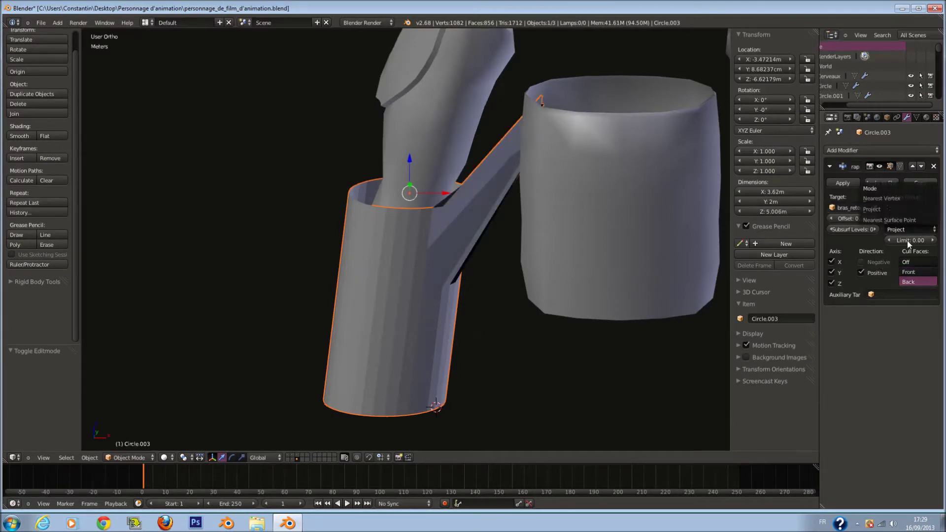
pyautogui.moveTo(906, 241)
pyautogui.mouseDown()
pyautogui.moveTo(931, 246)
pyautogui.moveTo(905, 241)
pyautogui.mouseUp()
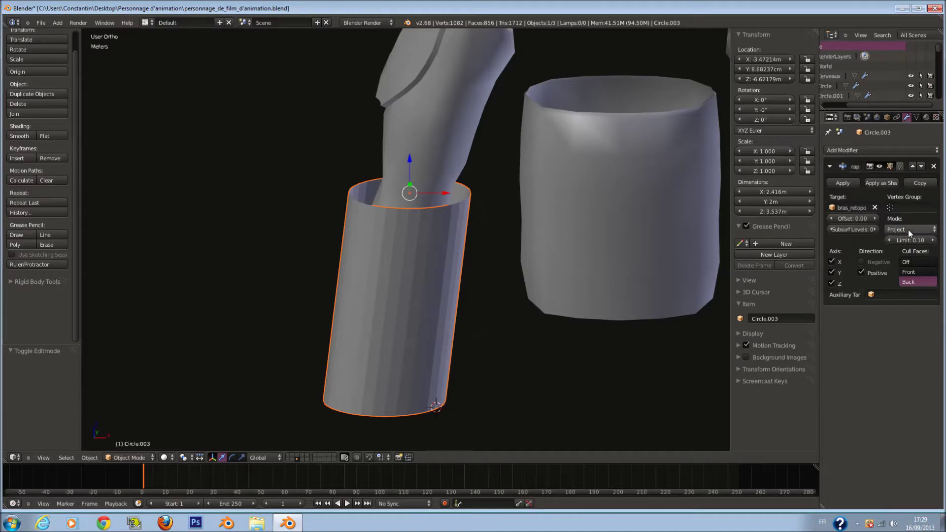
# - Switch the Shrinkwrap mode to Nearest Vertex and show the sleeve in wireframe from the front
pyautogui.click(908, 230)
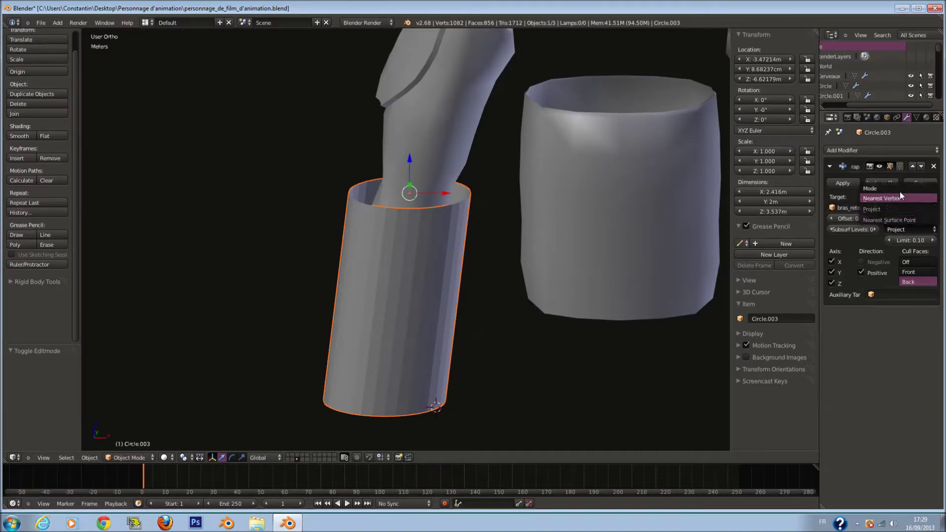
pyautogui.click(901, 199)
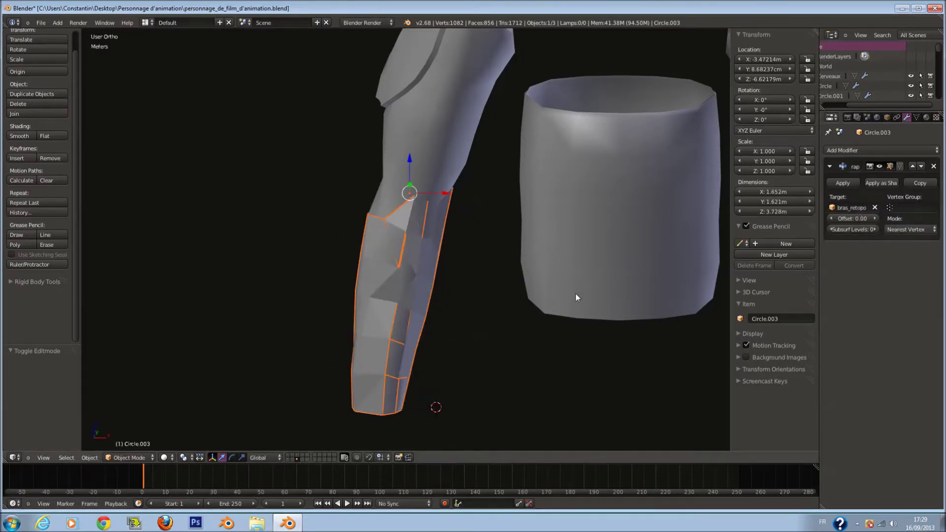
pyautogui.press('KP_1')
pyautogui.press('z')
pyautogui.scroll(2, 486, 275)
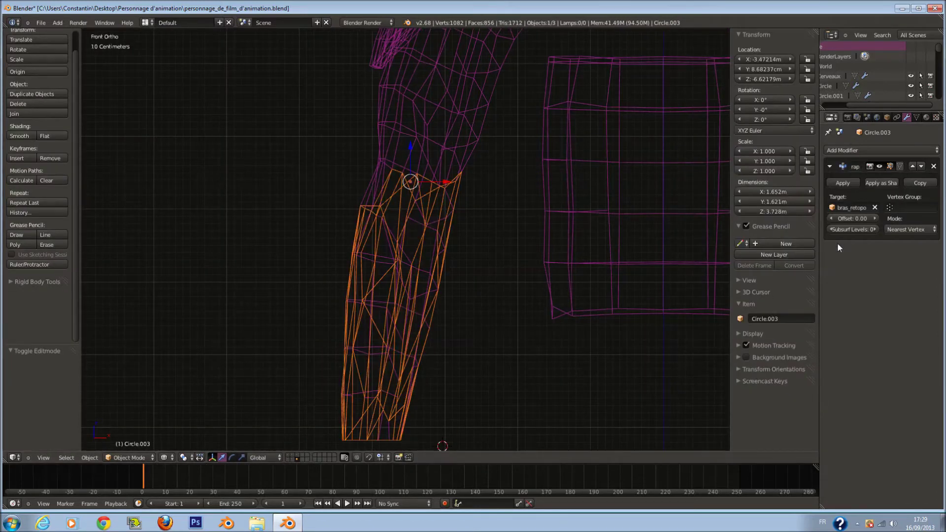
# - Set the Shrinkwrap mode to Nearest Surface Point and add a Subdivision Surface modifier at view level 1
pyautogui.click(905, 230)
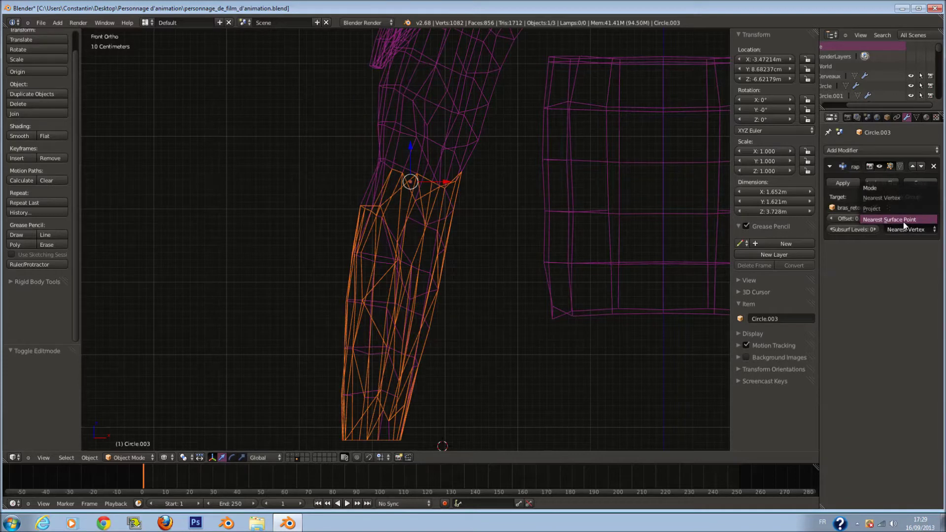
pyautogui.click(904, 221)
pyautogui.hotkey('ctrl', '1')
# - Scale up the whole sleeve mesh in edit mode and return to object mode
pyautogui.press('Tab')
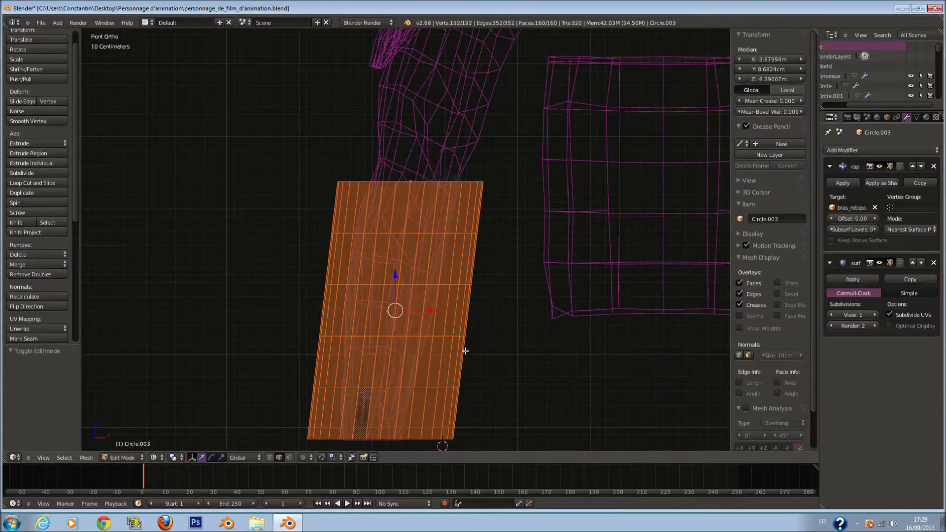
pyautogui.scroll(-1, 473, 360)
pyautogui.press('Tab')
pyautogui.press('Tab')
pyautogui.press('s')
pyautogui.click(505, 379)
pyautogui.press('Tab')
pyautogui.press('Tab')
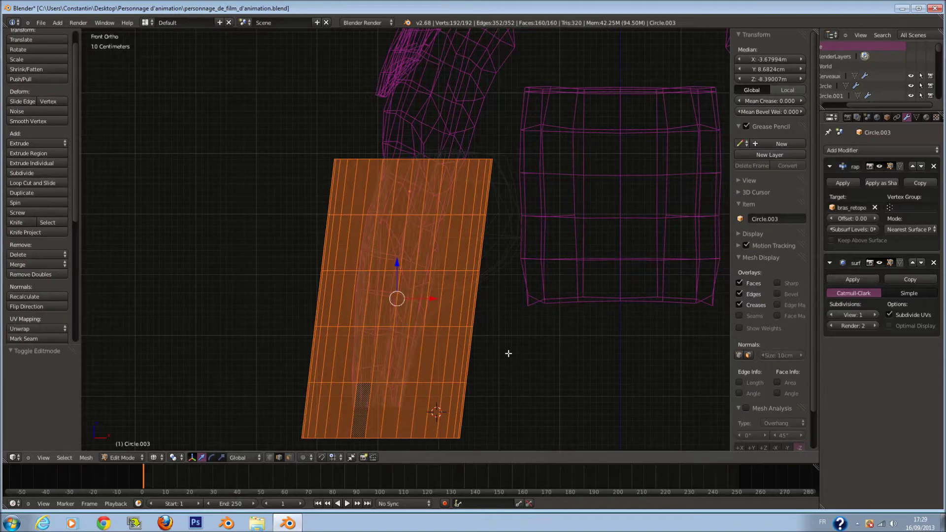
pyautogui.press('Tab')
# - Examine the fit of the subdivided sleeve on the forearm from the side and the front
pyautogui.press('z')
pyautogui.press('z')
pyautogui.moveTo(414, 350)
pyautogui.mouseDown(button='middle')
pyautogui.moveTo(328, 350)
pyautogui.moveTo(338, 347)
pyautogui.mouseUp(button='middle')
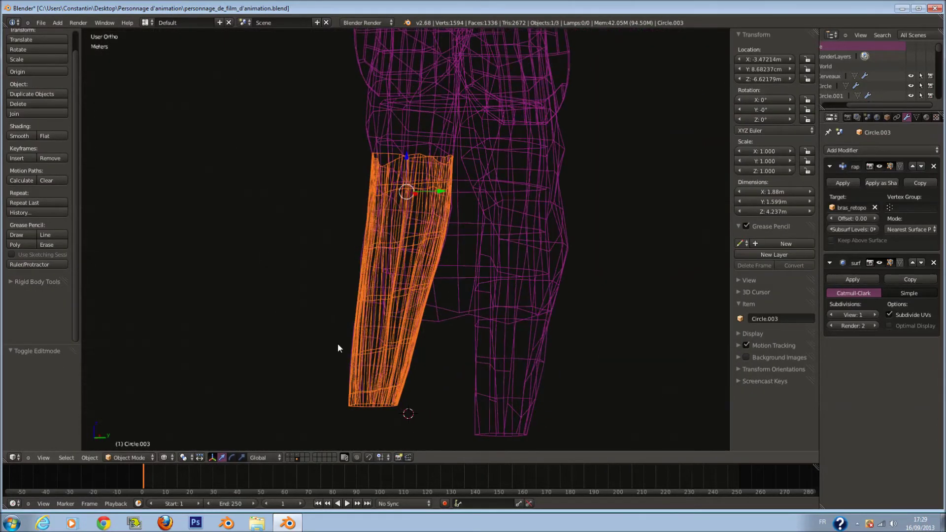
pyautogui.press('KP_1')
pyautogui.press('z')
pyautogui.scroll(2, 427, 360)
pyautogui.press('z')
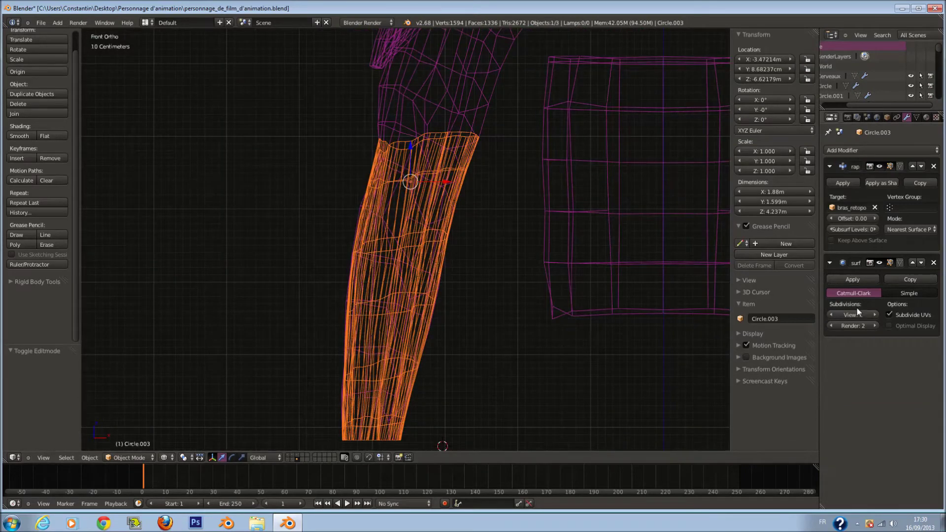
# - Enable Keep Above Surface on the Shrinkwrap modifier with subsurf levels at 0, and scale the sleeve mesh by 1.025
pyautogui.click(878, 229)
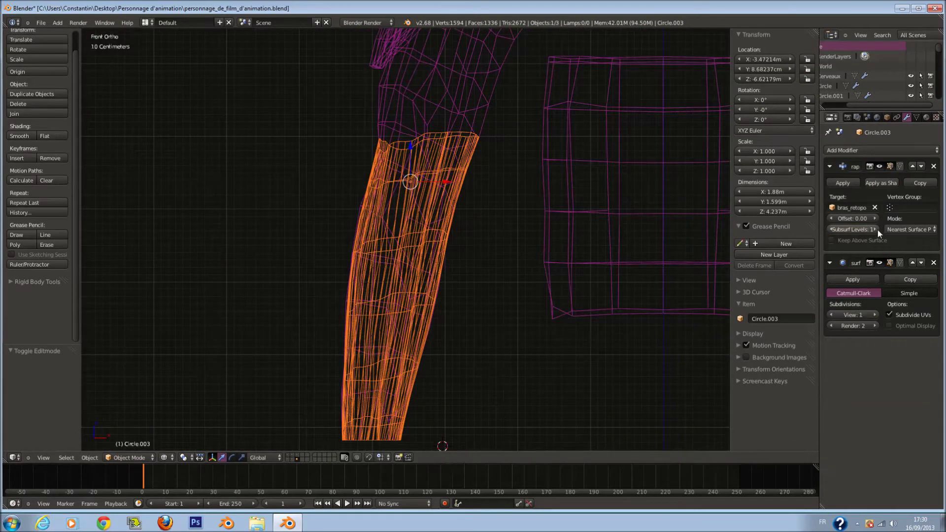
pyautogui.click(831, 229)
pyautogui.click(832, 240)
pyautogui.press('z')
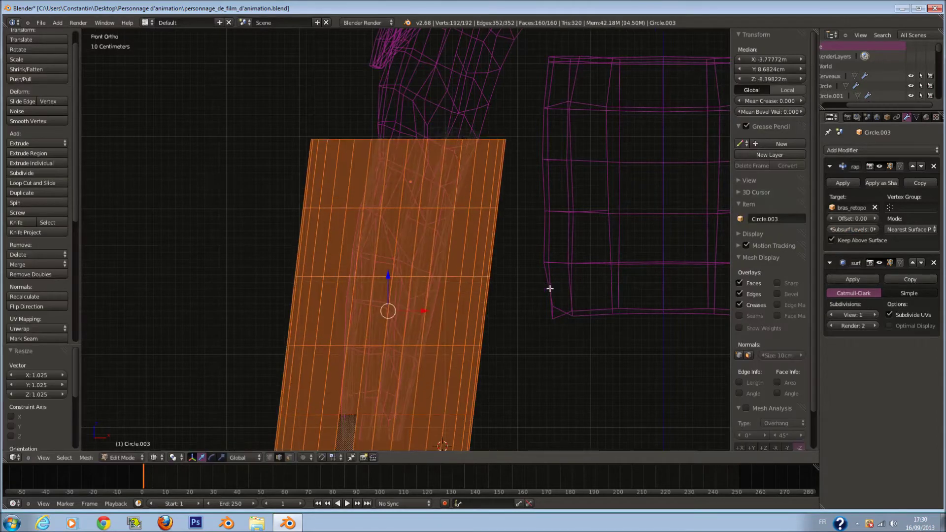
pyautogui.press('z')
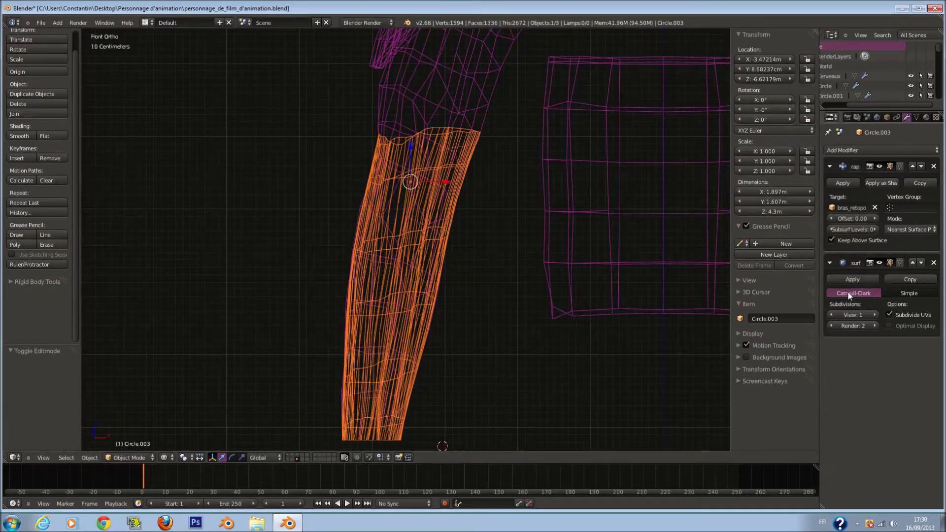
# - Select the sleeve's upper edge ring and lower it along Z to about -6.63 m
pyautogui.press('Tab')
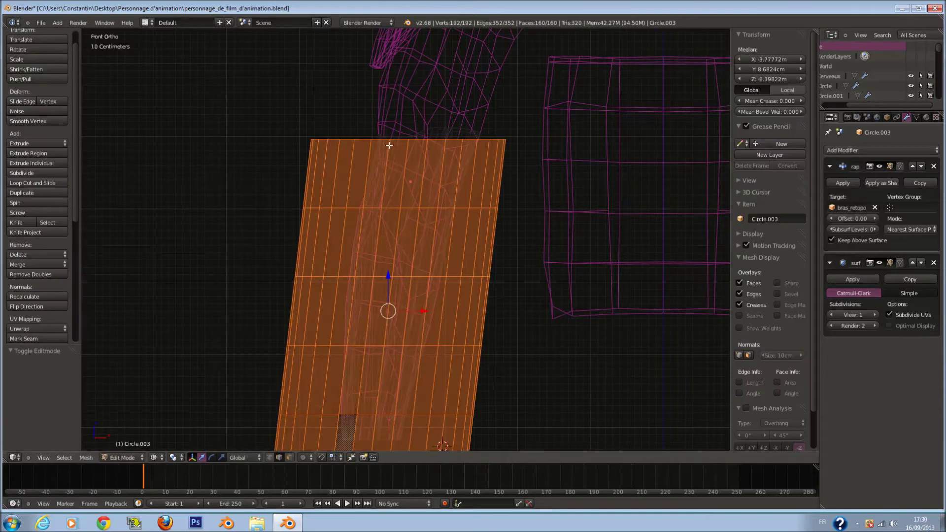
pyautogui.press('a')
pyautogui.press('c')
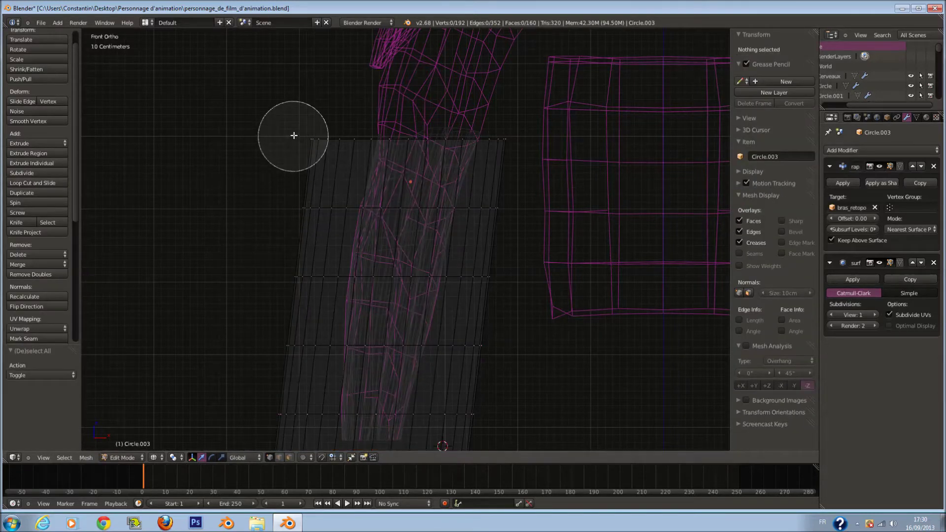
pyautogui.moveTo(291, 135); pyautogui.dragTo(501, 150)
pyautogui.press('Escape')
pyautogui.press('g')
pyautogui.press('z')
pyautogui.click(415, 135)
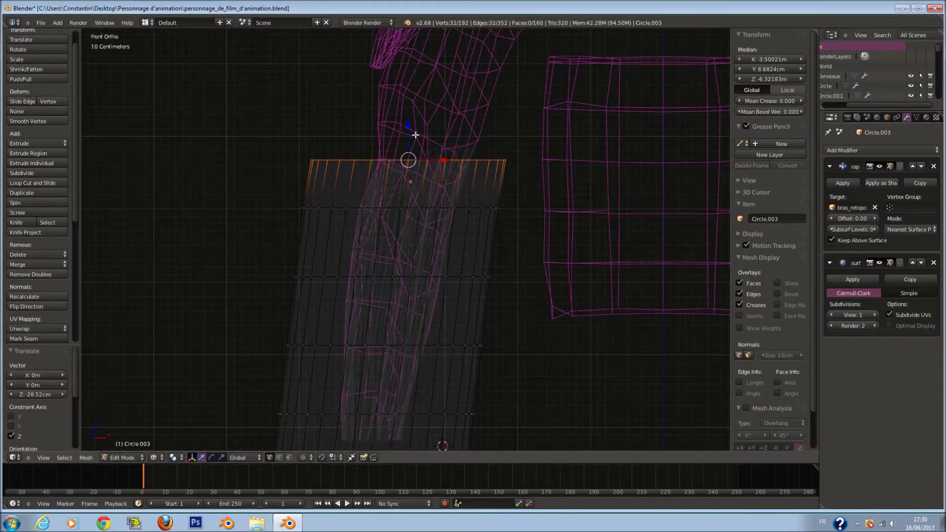
pyautogui.press('g')
pyautogui.press('z')
pyautogui.click(424, 184)
# - Shift the upper edge ring along X to about -3.81 m, away from the torso
pyautogui.press('g')
pyautogui.press('x')
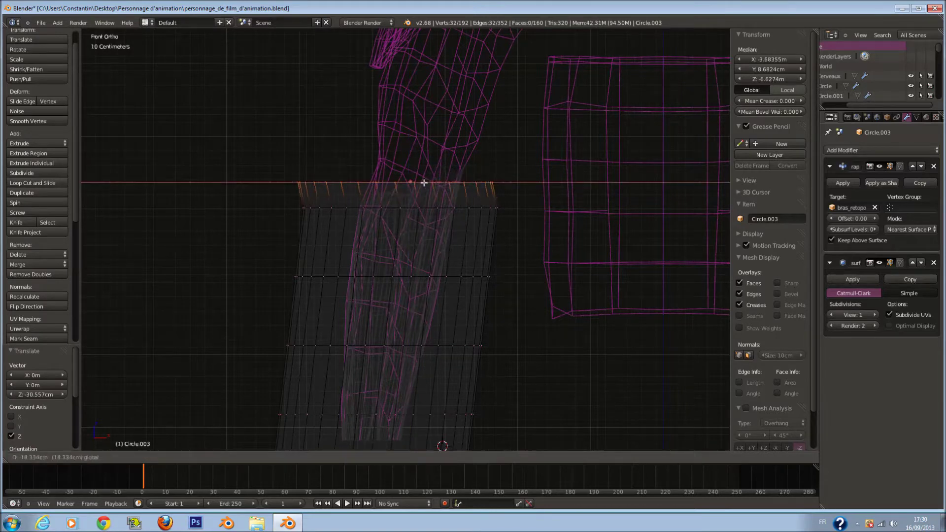
pyautogui.click(413, 184)
pyautogui.press('Tab')
pyautogui.press('Tab')
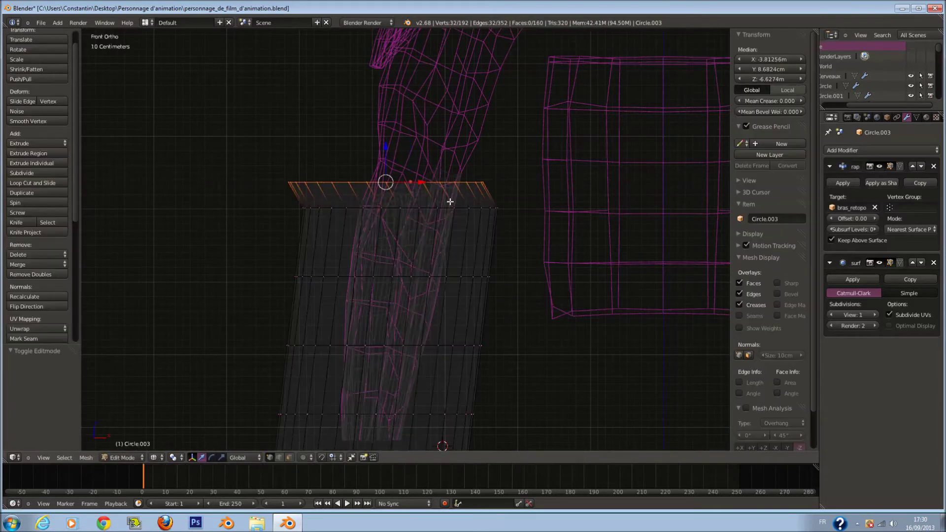
# - Tilt the upper edge ring so it slopes down toward the torso, and adjust its height to about Z -6.60 m
pyautogui.press('r')
pyautogui.click(513, 200)
pyautogui.press('g')
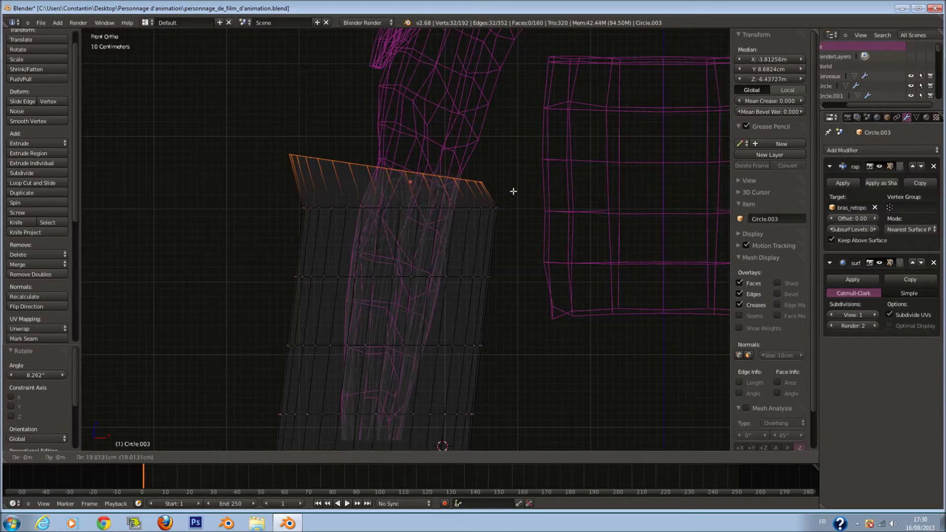
pyautogui.click(520, 182)
pyautogui.press('r')
pyautogui.click(524, 210)
pyautogui.press('Tab')
pyautogui.press('Tab')
pyautogui.moveTo(388, 132); pyautogui.dragTo(391, 149)
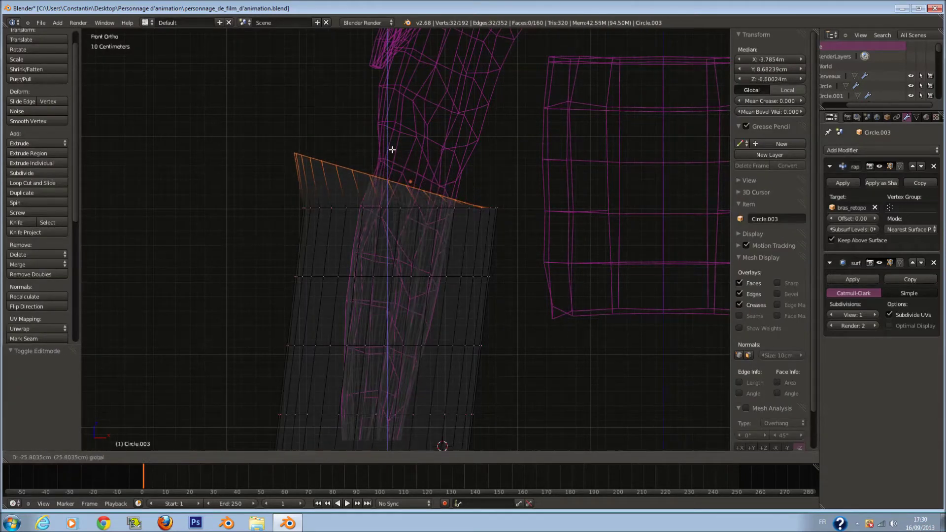
# - Remove the sleeve's Subdivision Surface modifier and apply its Shrinkwrap modifier
pyautogui.press('Tab')
pyautogui.press('z')
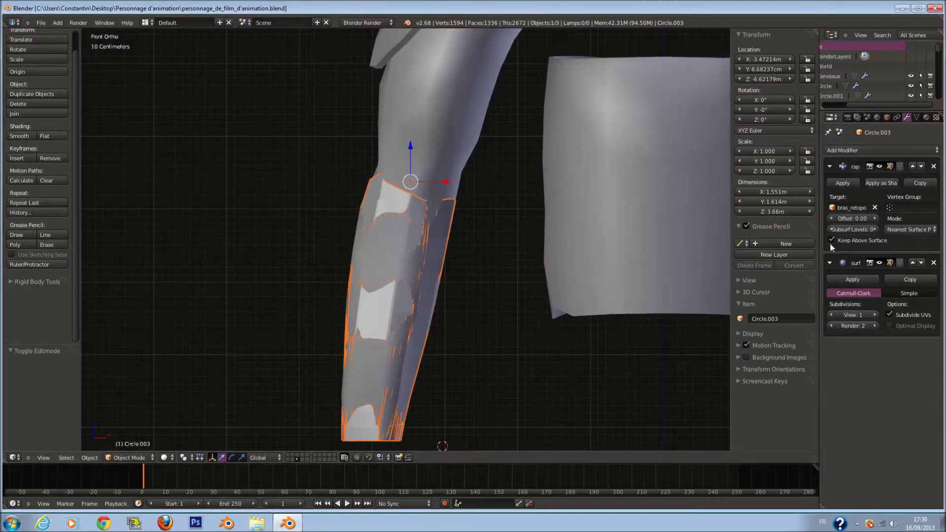
pyautogui.click(934, 263)
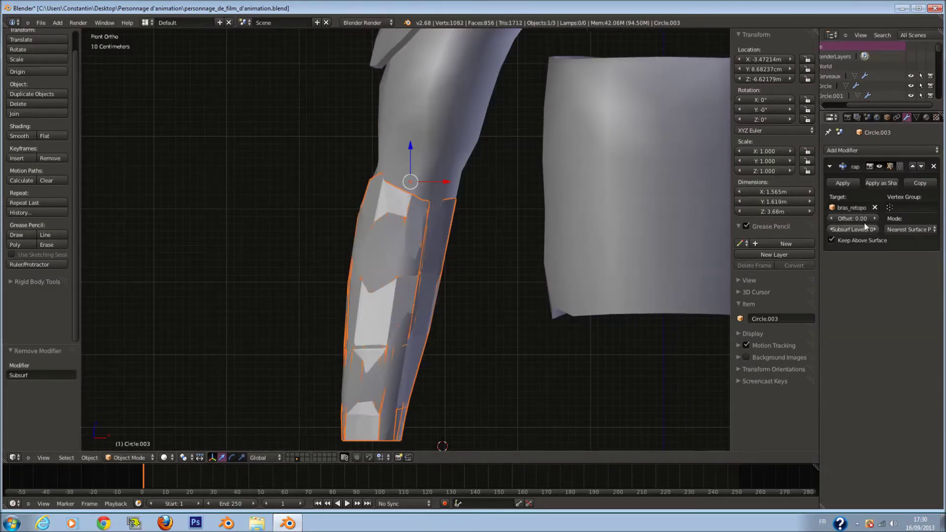
pyautogui.click(843, 183)
# - Select the entire sleeve mesh in edit mode with solid shading
pyautogui.press('Tab')
pyautogui.press('z')
pyautogui.press('a')
pyautogui.press('a')
pyautogui.press('z')
pyautogui.scroll(1, 445, 261)
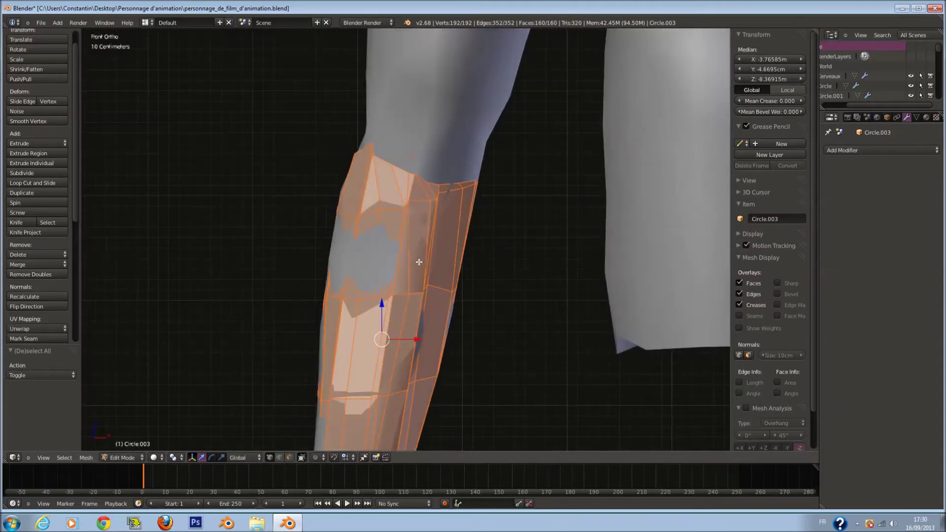
# - Flatten the sleeve's uppermost edge ring near the elbow by scaling it to 0 along Z
pyautogui.press('z')
pyautogui.scroll(2, 418, 246)
pyautogui.press('z')
pyautogui.rightClick(419, 208)
pyautogui.press('z')
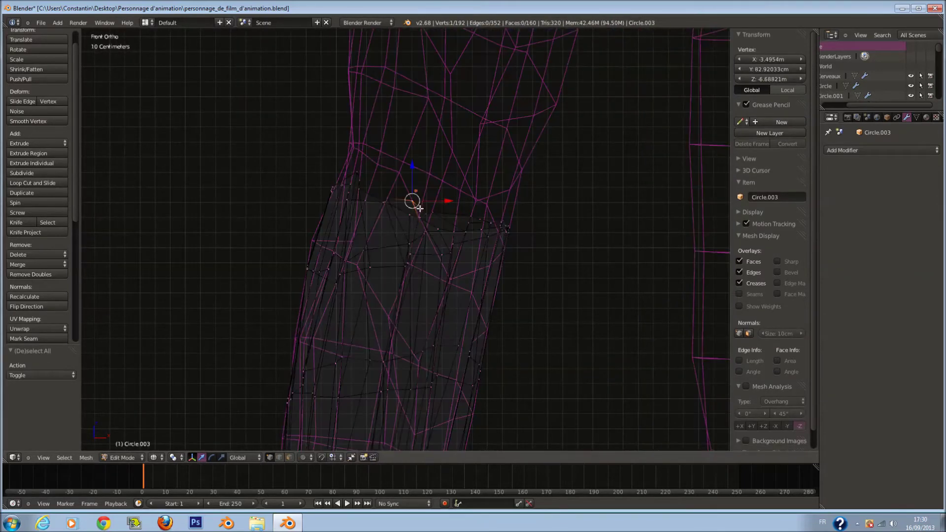
pyautogui.keyDown('alt'); pyautogui.rightClick(374, 194); pyautogui.keyUp('alt')
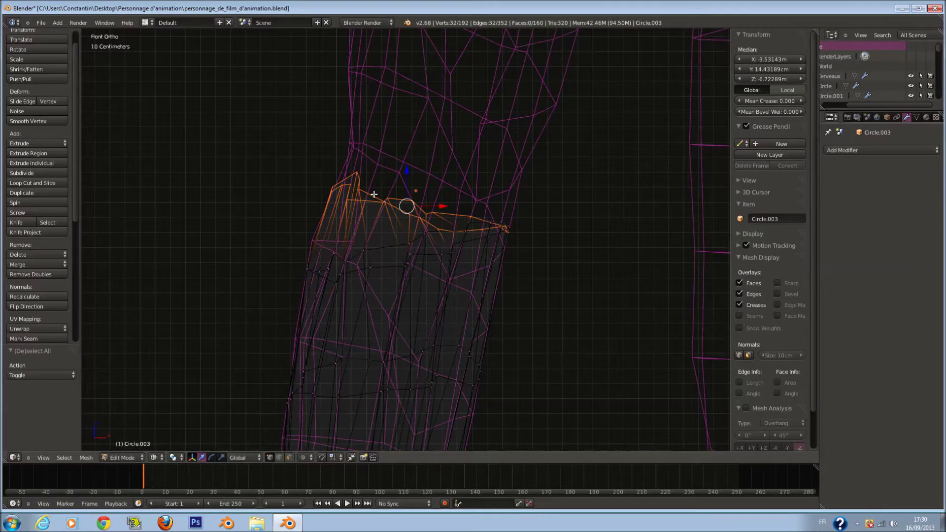
pyautogui.press('s')
pyautogui.press('z')
pyautogui.press('0')
pyautogui.press('Return')
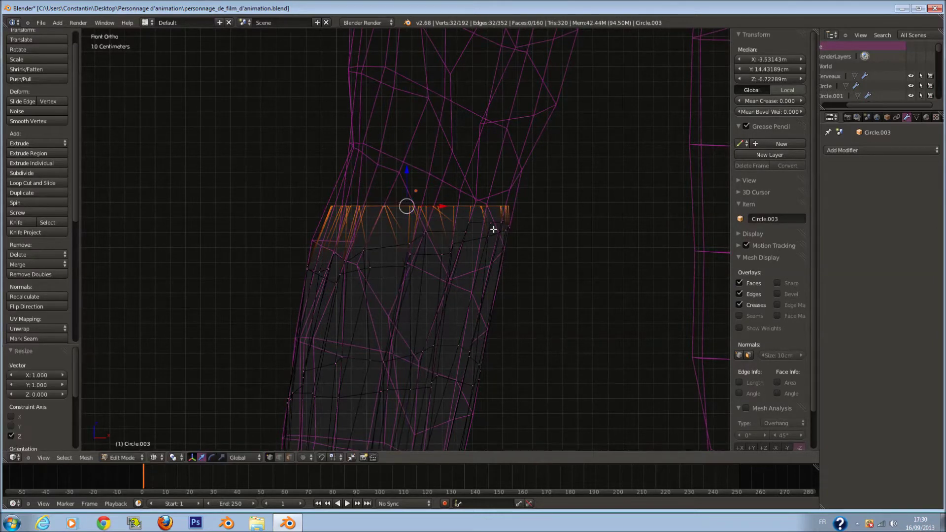
# - Flatten the second edge ring from the top of the sleeve by scaling it to 0 along Z
pyautogui.rightClick(491, 237)
pyautogui.keyDown('alt'); pyautogui.rightClick(443, 247); pyautogui.keyUp('alt')
pyautogui.rightClick(441, 253)
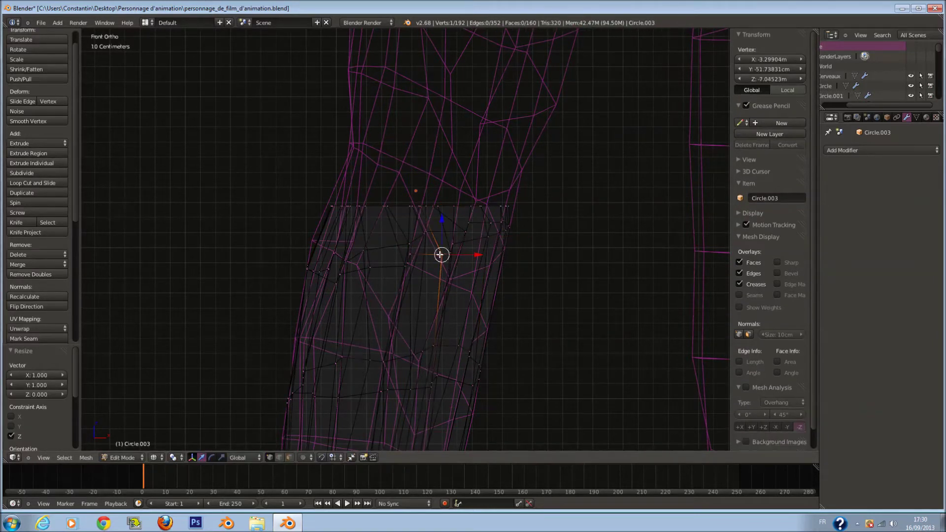
pyautogui.keyDown('alt'); pyautogui.rightClick(474, 238); pyautogui.keyUp('alt')
pyautogui.press('s')
pyautogui.press('z')
pyautogui.press('0')
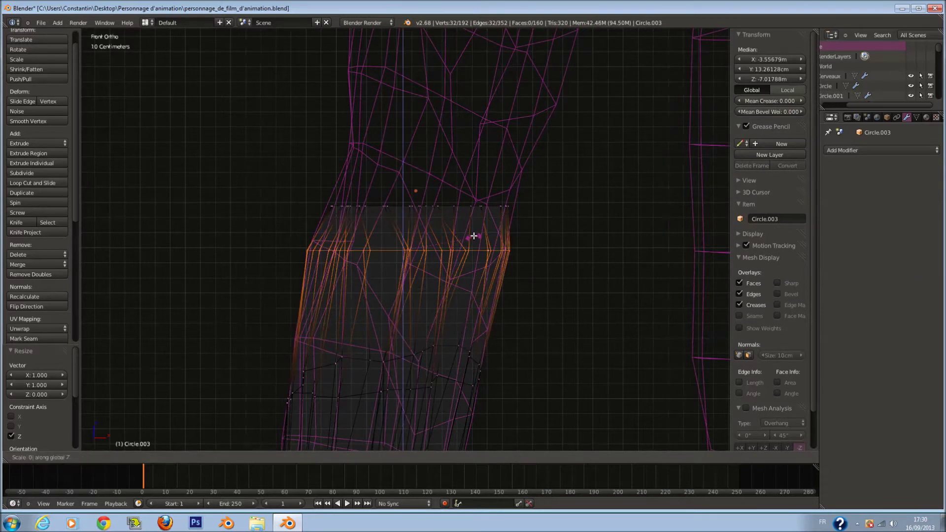
pyautogui.press('Return')
# - Level the sleeve's third edge ring from the top by scaling it to 0 along Z
pyautogui.press('a')
pyautogui.rightClick(450, 310)
pyautogui.keyDown('alt'); pyautogui.rightClick(452, 308); pyautogui.keyUp('alt')
pyautogui.rightClick(452, 301)
pyautogui.keyDown('alt'); pyautogui.rightClick(389, 315); pyautogui.keyUp('alt')
pyautogui.rightClick(397, 315)
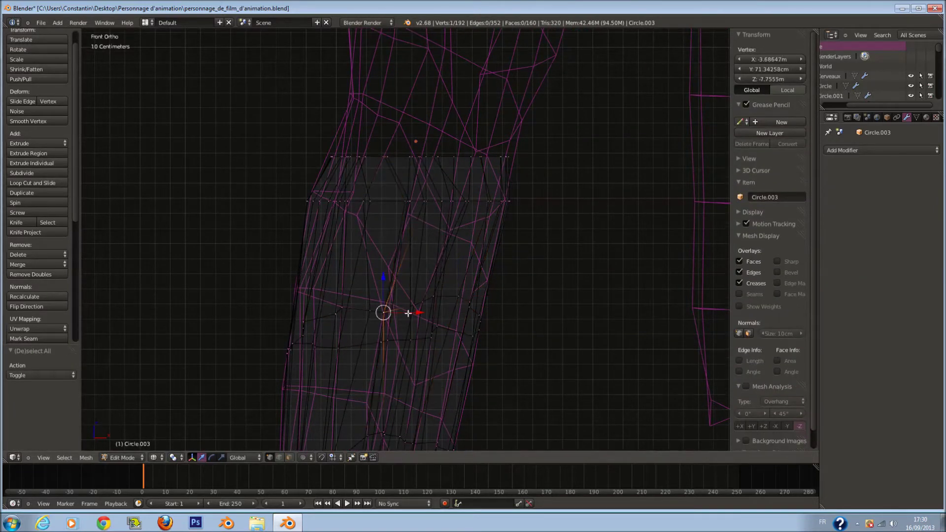
pyautogui.keyDown('alt'); pyautogui.rightClick(415, 310); pyautogui.keyUp('alt')
pyautogui.press('z')
pyautogui.press('0')
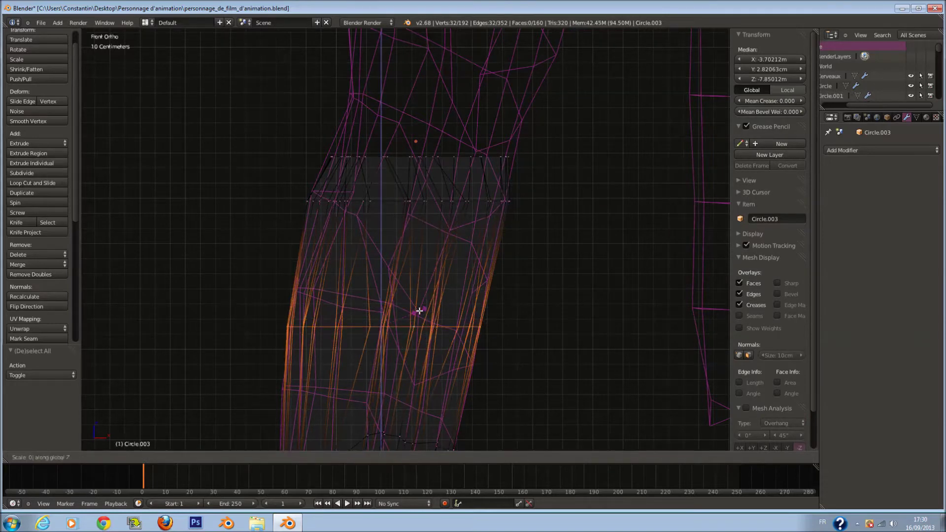
pyautogui.press('Return')
# - Level the fourth edge ring, in the lower half of the sleeve, by scaling it to 0 along Z
pyautogui.keyDown('ctrl'); pyautogui.scroll(-5, 414, 276); pyautogui.keyUp('ctrl')
pyautogui.rightClick(413, 320)
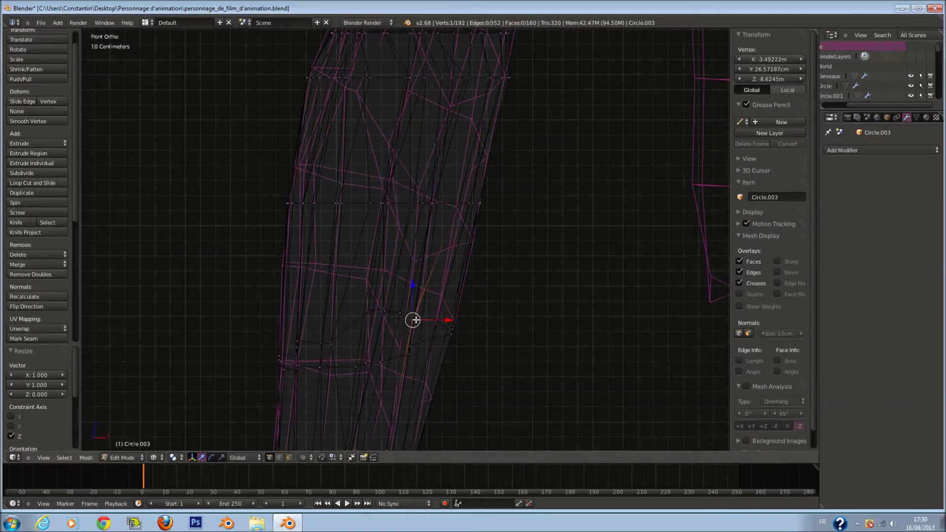
pyautogui.keyDown('alt'); pyautogui.rightClick(404, 320); pyautogui.keyUp('alt')
pyautogui.press('s')
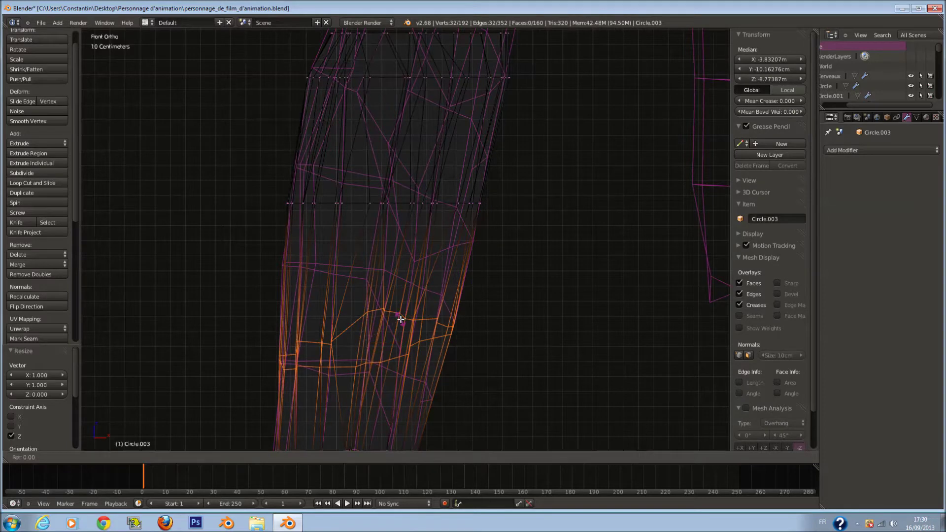
pyautogui.press('z')
pyautogui.press('0')
pyautogui.press('Return')
# - Flatten the fifth edge ring, just above the sleeve's wrist opening, by scaling it to 0 along Z
pyautogui.keyDown('shift'); pyautogui.scroll(-7, 439, 339); pyautogui.keyUp('shift')
pyautogui.press('z')
pyautogui.scroll(-5, 433, 325)
pyautogui.press('z')
pyautogui.scroll(2, 420, 325)
pyautogui.rightClick(413, 330)
pyautogui.scroll(1, 412, 330)
pyautogui.keyDown('alt'); pyautogui.rightClick(408, 331); pyautogui.keyUp('alt')
pyautogui.rightClick(395, 352)
pyautogui.keyDown('alt'); pyautogui.rightClick(383, 361); pyautogui.keyUp('alt')
pyautogui.rightClick(392, 356)
pyautogui.keyDown('alt'); pyautogui.rightClick(403, 356); pyautogui.keyUp('alt')
pyautogui.rightClick(392, 352)
pyautogui.rightClick(366, 362)
pyautogui.keyDown('alt'); pyautogui.rightClick(348, 356); pyautogui.keyUp('alt')
pyautogui.rightClick(359, 363)
pyautogui.keyDown('alt'); pyautogui.rightClick(380, 360); pyautogui.keyUp('alt')
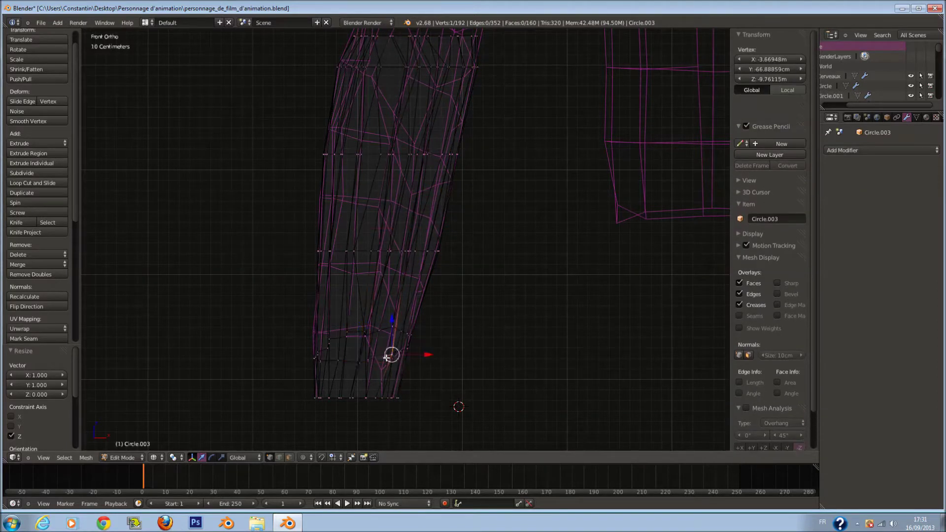
pyautogui.keyDown('alt'); pyautogui.rightClick(378, 360); pyautogui.keyUp('alt')
pyautogui.press('s')
pyautogui.press('z')
pyautogui.press('0')
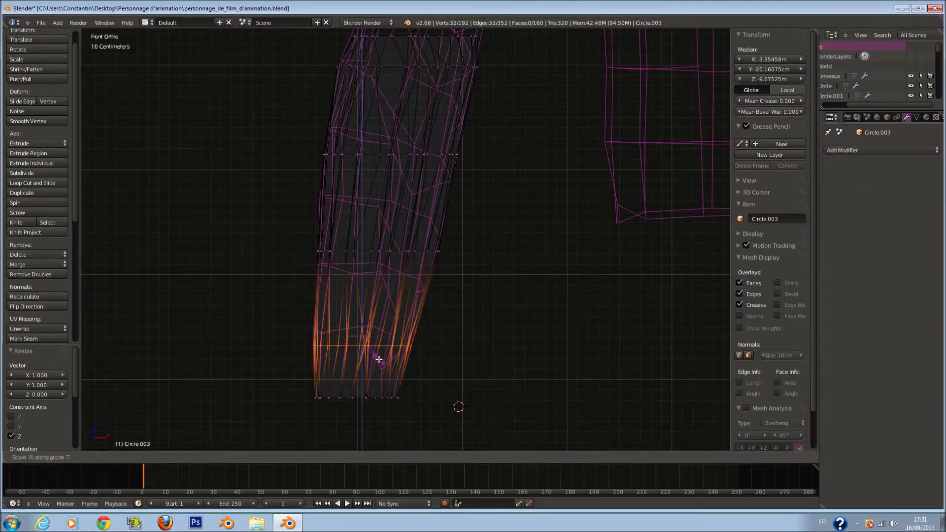
pyautogui.click(379, 359)
# - Smooth all vertices of the sleeve once and scale the whole mesh up slightly around the forearm
pyautogui.scroll(-2, 416, 364)
pyautogui.press('z')
pyautogui.press('z')
pyautogui.scroll(1, 429, 327)
pyautogui.press('a')
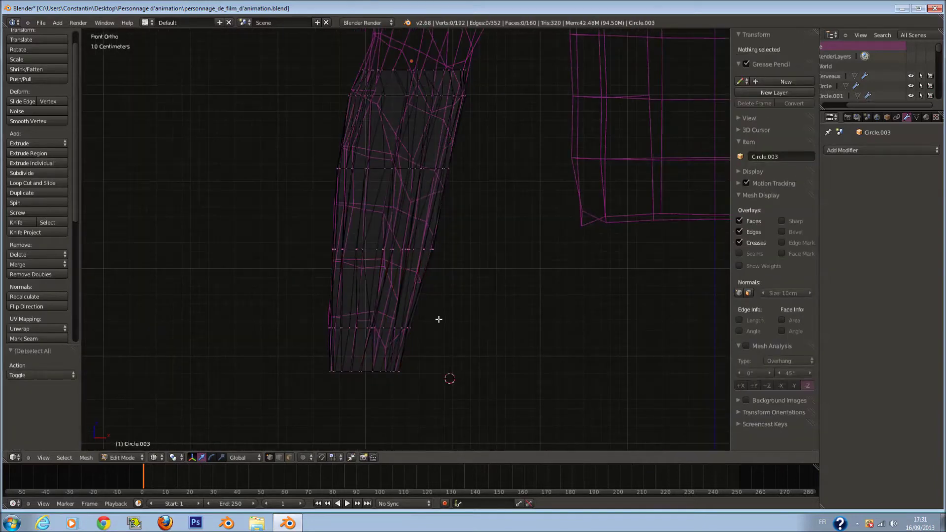
pyautogui.press('a')
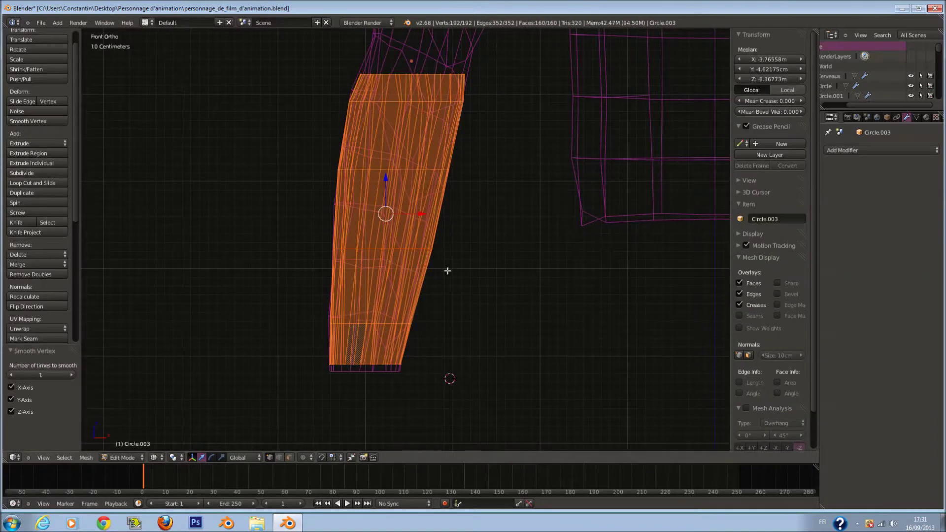
pyautogui.press('s')
pyautogui.click(471, 291)
# - Save the file and add a level 1 Subdivision Surface modifier to the sleeve in object mode
pyautogui.press('z')
pyautogui.moveTo(461, 275); pyautogui.dragTo(227, 292, button='middle')
pyautogui.press('Tab')
pyautogui.press('KP_1')
pyautogui.hotkey('ctrl', 's')
pyautogui.hotkey('ctrl', '1')
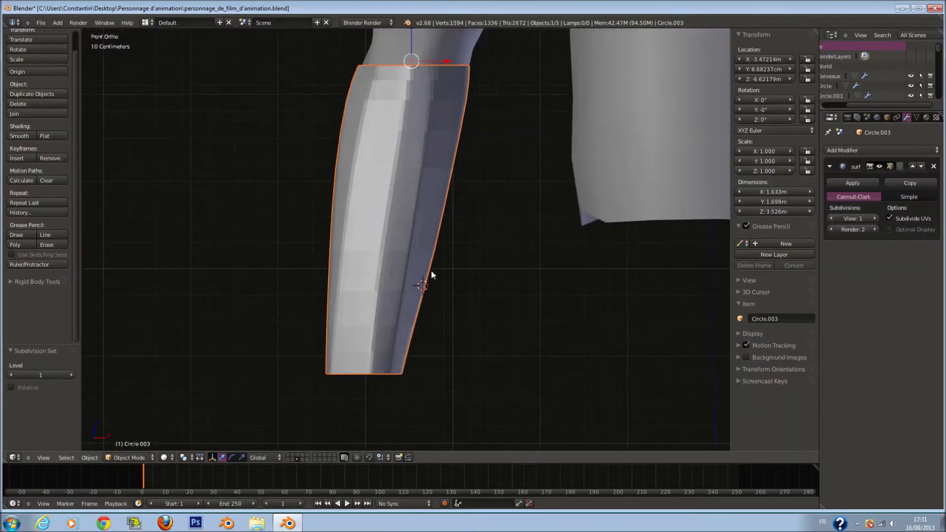
# - Set the sleeve to smooth shading and save the file
pyautogui.click(25, 134)
pyautogui.scroll(-2, 457, 208)
pyautogui.moveTo(457, 208)
pyautogui.mouseDown(button='middle')
pyautogui.moveTo(612, 215)
pyautogui.moveTo(488, 208)
pyautogui.mouseUp(button='middle')
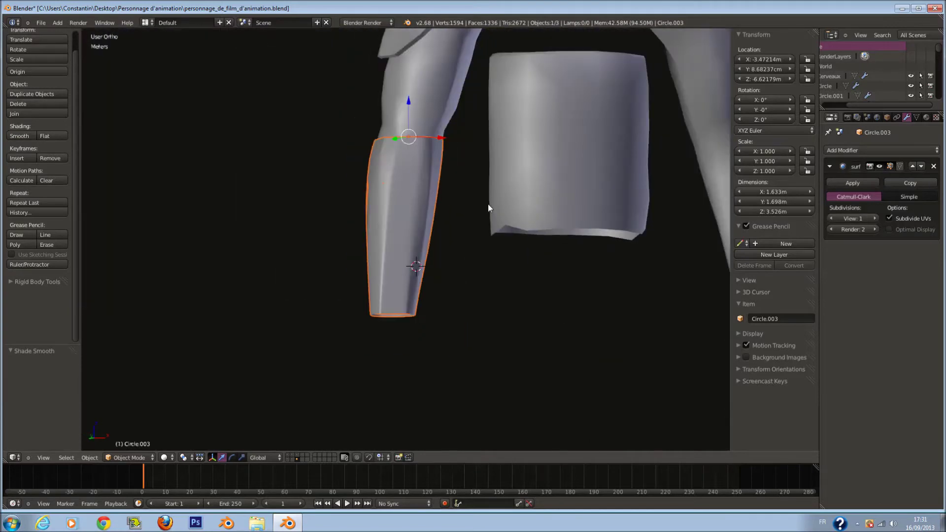
pyautogui.scroll(-3, 487, 205)
pyautogui.hotkey('ctrl', 's')
# - Remove the Subdivision Surface modifier from the sleeve
pyautogui.click(487, 212)
pyautogui.press('KP_1')
pyautogui.scroll(4, 485, 214)
pyautogui.click(933, 165)
pyautogui.scroll(1, 579, 205)
# - Delete a block of ten faces, five wide and two rows high, from the sleeve's front to cut a long opening
pyautogui.press('Tab')
pyautogui.scroll(3, 435, 256)
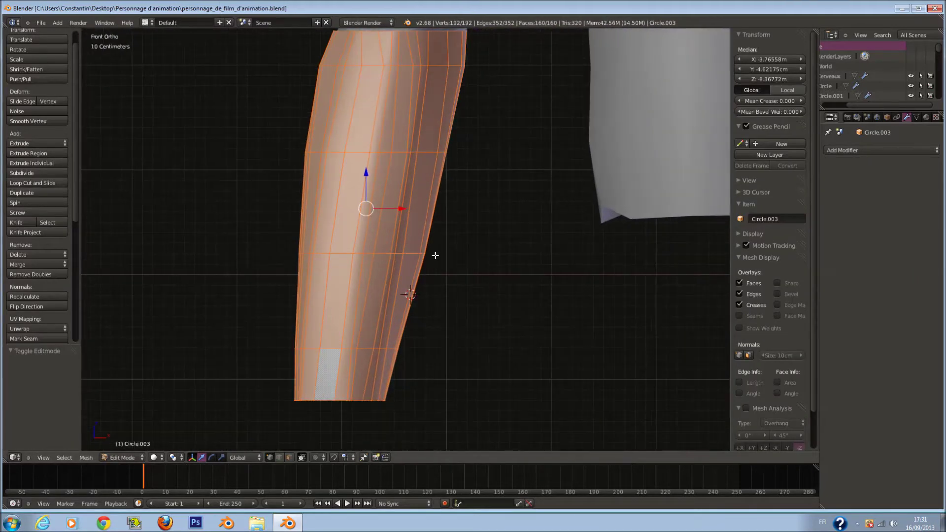
pyautogui.scroll(3, 435, 255)
pyautogui.press('a')
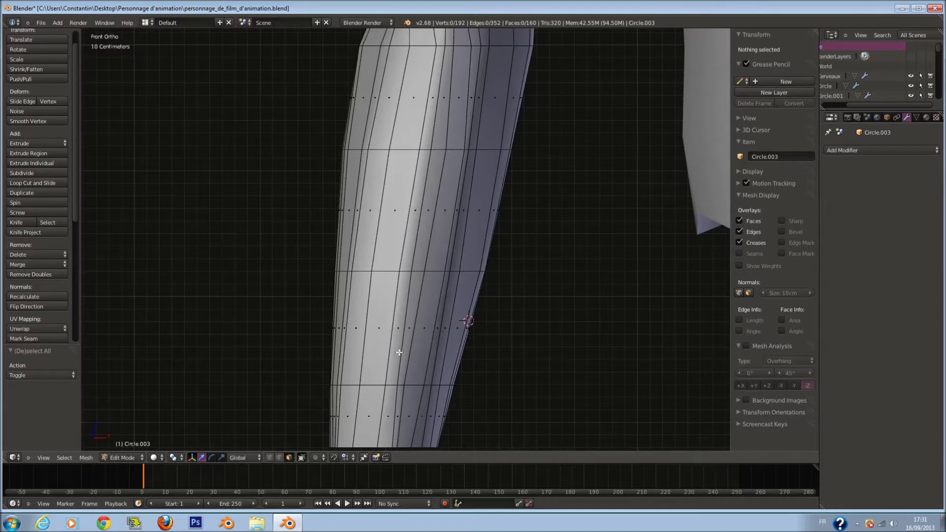
pyautogui.press('c')
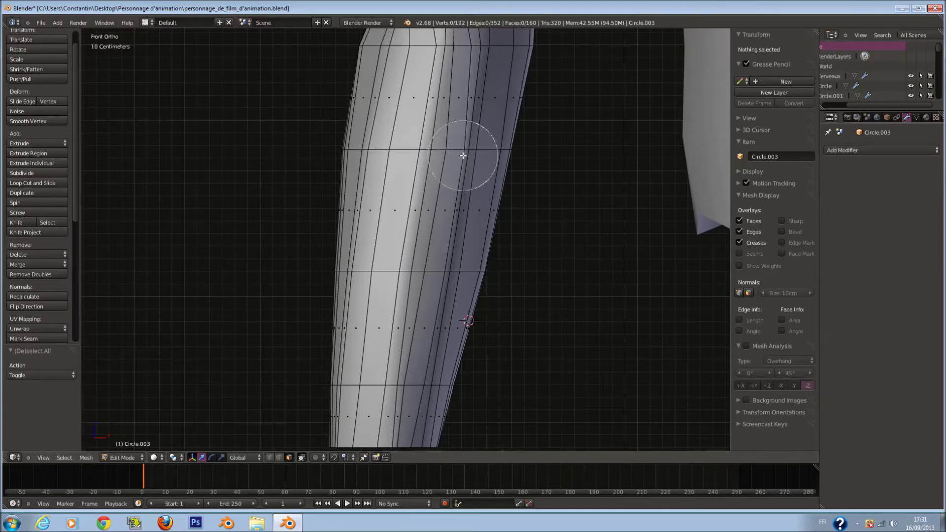
pyautogui.moveTo(452, 169)
pyautogui.mouseDown()
pyautogui.moveTo(450, 208)
pyautogui.moveTo(458, 122)
pyautogui.mouseUp()
pyautogui.moveTo(436, 256); pyautogui.dragTo(432, 319)
pyautogui.rightClick(433, 319)
pyautogui.keyDown('shift'); pyautogui.scroll(-3, 432, 320); pyautogui.keyUp('shift')
pyautogui.scroll(2, 432, 320)
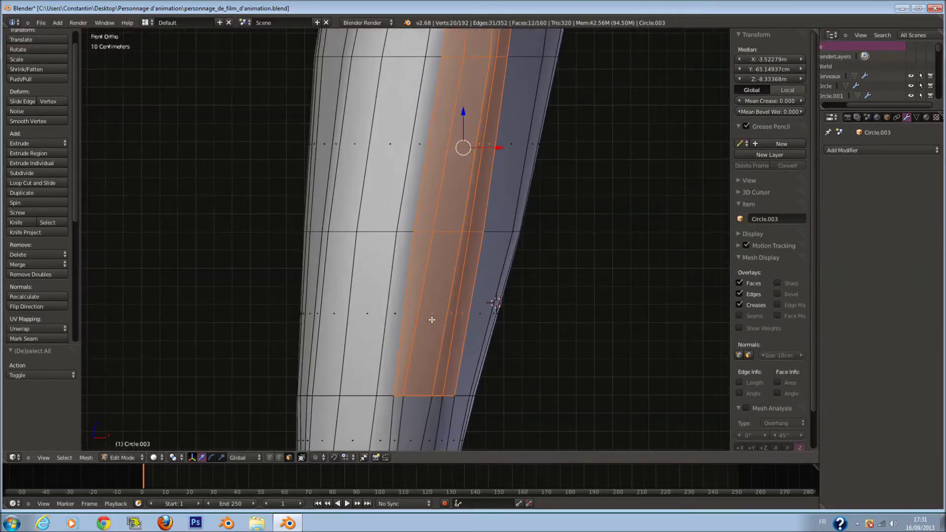
pyautogui.scroll(-2, 433, 319)
pyautogui.keyDown('shift'); pyautogui.scroll(5, 432, 315); pyautogui.keyUp('shift')
pyautogui.press('c')
pyautogui.middleClick(464, 123)
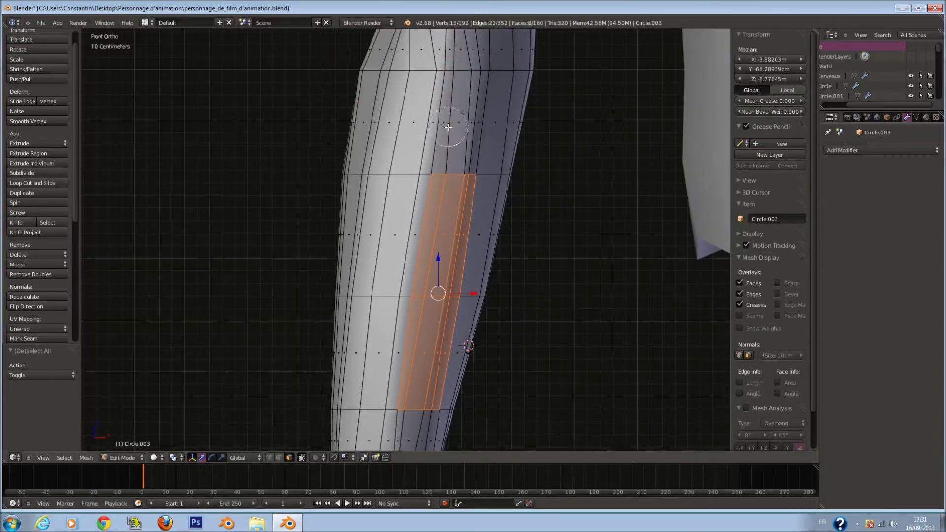
pyautogui.moveTo(448, 222); pyautogui.dragTo(445, 338)
pyautogui.rightClick(445, 338)
pyautogui.moveTo(446, 338)
pyautogui.mouseDown(button='middle')
pyautogui.moveTo(428, 326)
pyautogui.moveTo(421, 333)
pyautogui.mouseUp(button='middle')
pyautogui.press('x')
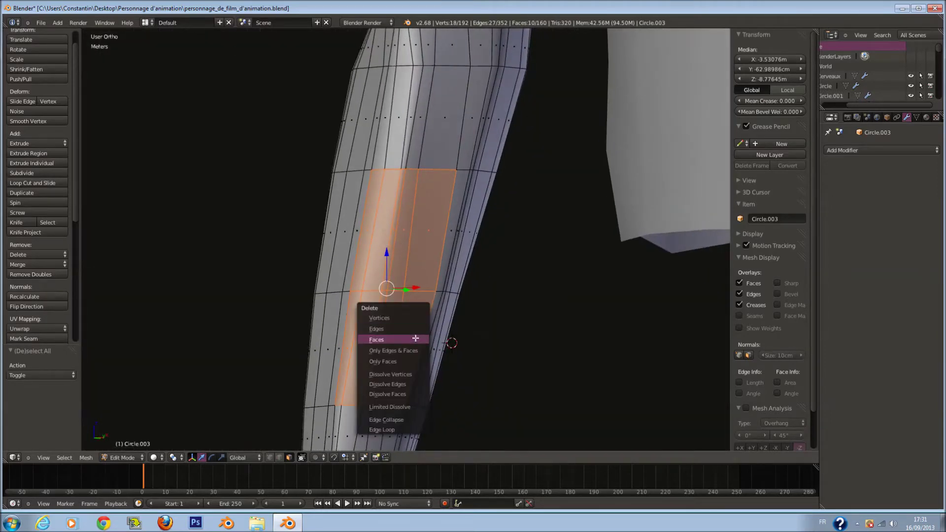
pyautogui.click(416, 338)
pyautogui.press('KP_1')
pyautogui.press('Tab')
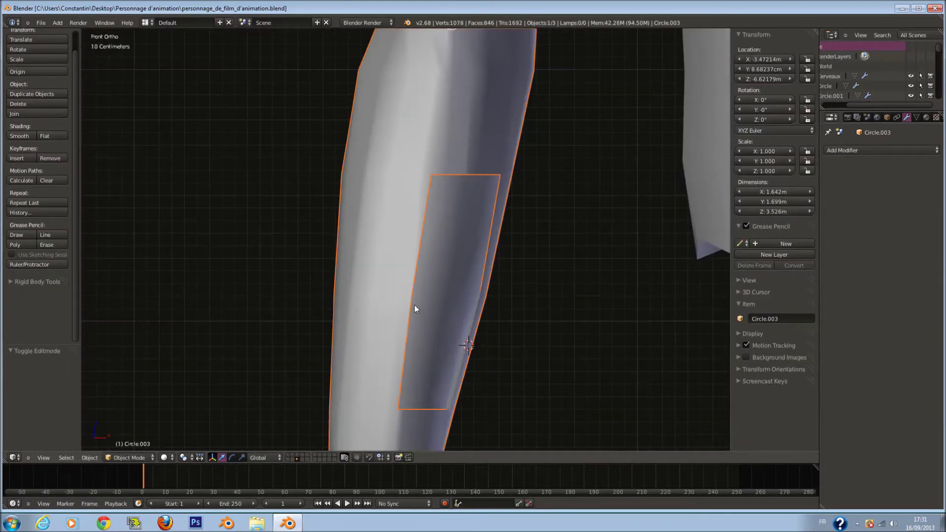
# - Add two evenly spaced loop cuts around the sleeve's lowest band at the wrist
pyautogui.press('Tab')
pyautogui.scroll(-3, 399, 326)
pyautogui.keyDown('shift'); pyautogui.scroll(-2, 406, 354); pyautogui.keyUp('shift')
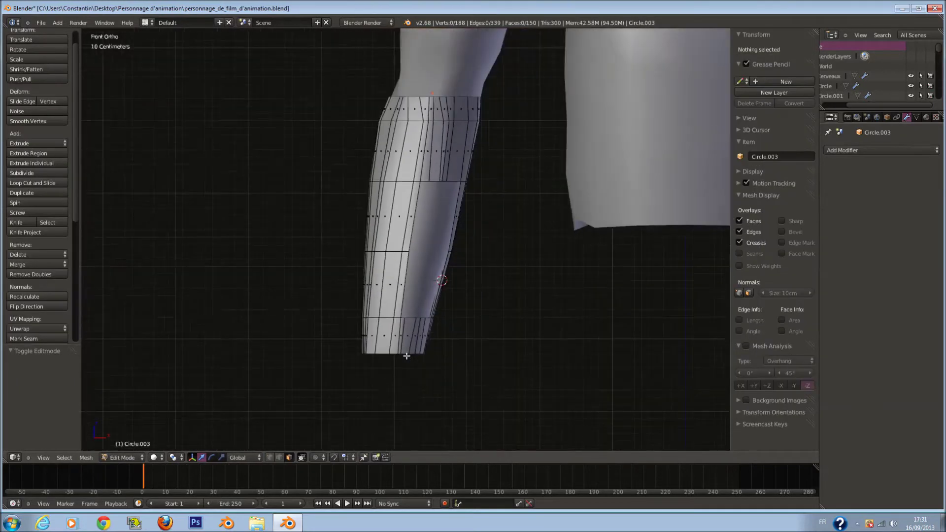
pyautogui.scroll(4, 414, 360)
pyautogui.keyDown('shift'); pyautogui.scroll(-3, 429, 370); pyautogui.keyUp('shift')
pyautogui.hotkey('ctrl', 'r')
pyautogui.scroll(1, 437, 375)
pyautogui.click(437, 374)
pyautogui.press('a')
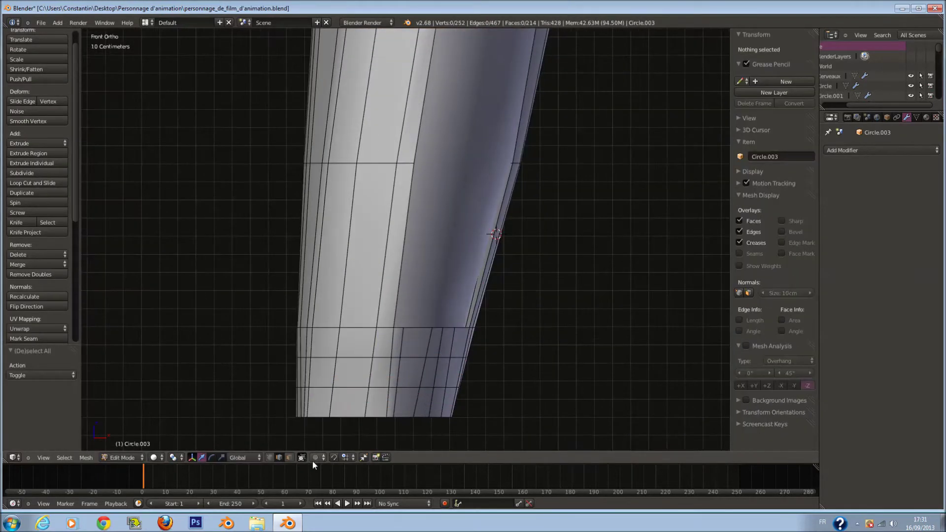
# - Delete four front faces in the middle row of the wrist band to cut a small slot below the long opening
pyautogui.moveTo(402, 373); pyautogui.dragTo(436, 375)
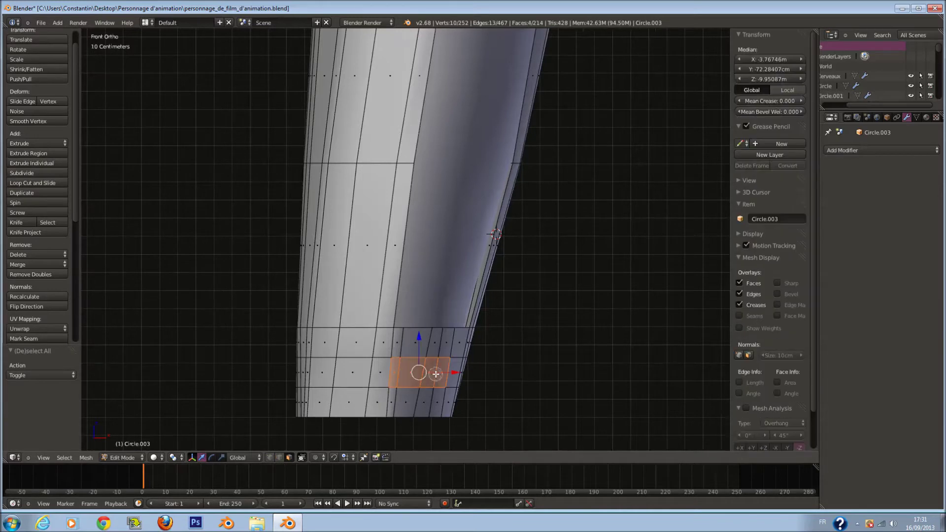
pyautogui.press('x')
pyautogui.click(404, 383)
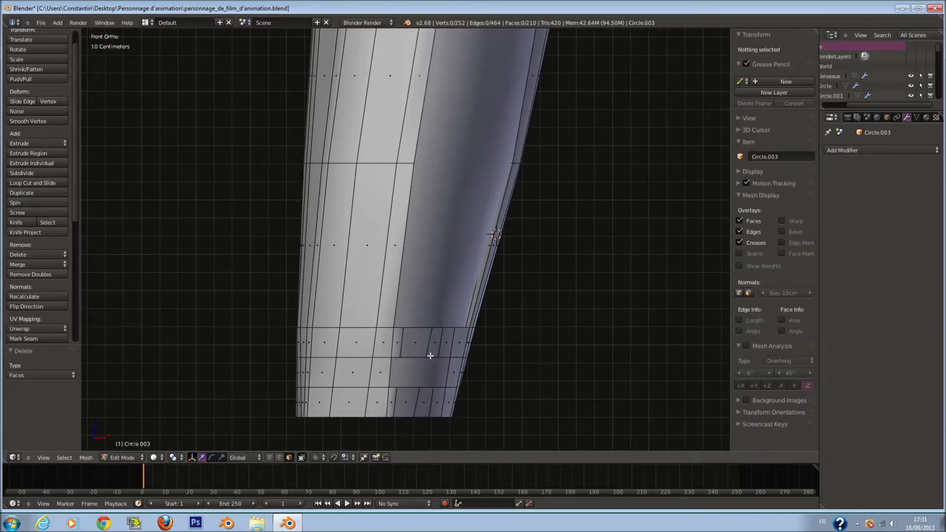
pyautogui.press('Tab')
pyautogui.scroll(-5, 427, 344)
pyautogui.moveTo(427, 339); pyautogui.dragTo(583, 339, button='middle')
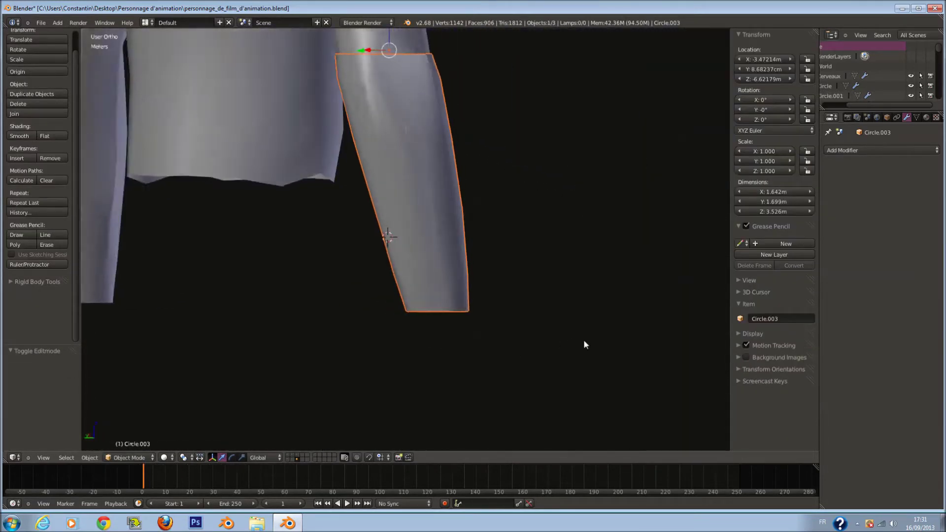
pyautogui.scroll(3, 462, 187)
pyautogui.press('Tab')
pyautogui.moveTo(459, 187); pyautogui.dragTo(479, 202, button='middle')
pyautogui.press('a')
pyautogui.press('a')
pyautogui.hotkey('ctrl', 'r')
pyautogui.rightClick(411, 148)
pyautogui.press('Tab')
pyautogui.press('KP_1')
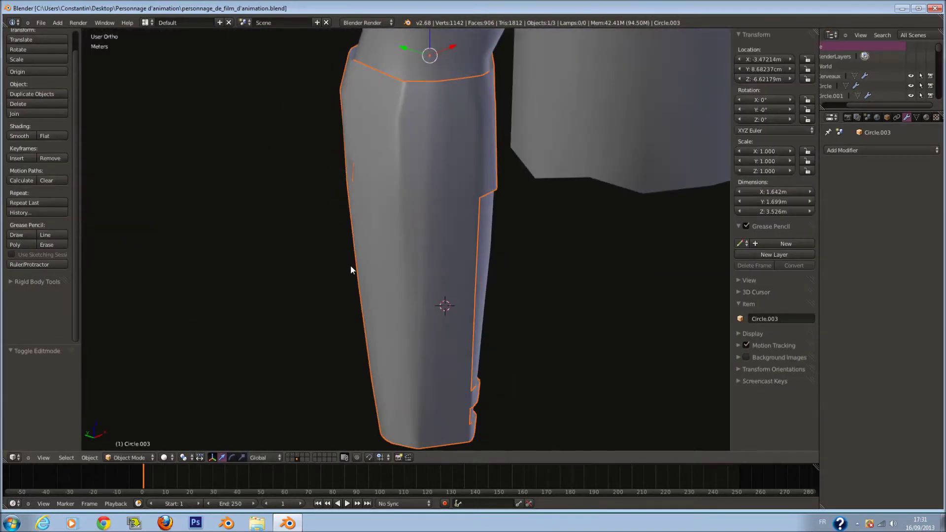
# - Extrude the whole sleeve mesh and push the new faces outward with Shrink/Fatten to give the sleeve thickness
pyautogui.press('Tab')
pyautogui.press('a')
pyautogui.moveTo(488, 333); pyautogui.dragTo(459, 338, button='middle')
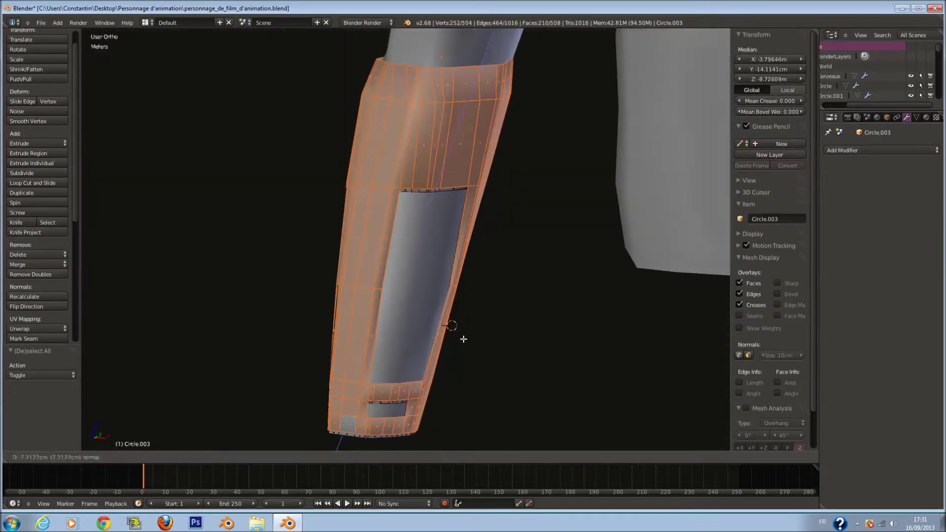
pyautogui.press('e')
pyautogui.rightClick(481, 344)
pyautogui.hotkey('alt', 's')
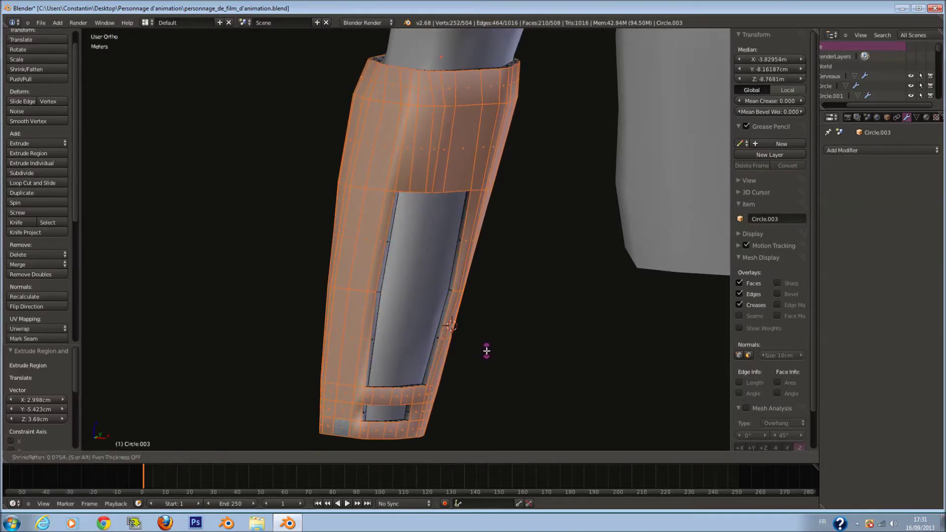
pyautogui.click(483, 350)
pyautogui.moveTo(490, 316); pyautogui.dragTo(468, 347, button='middle')
pyautogui.hotkey('alt', 's')
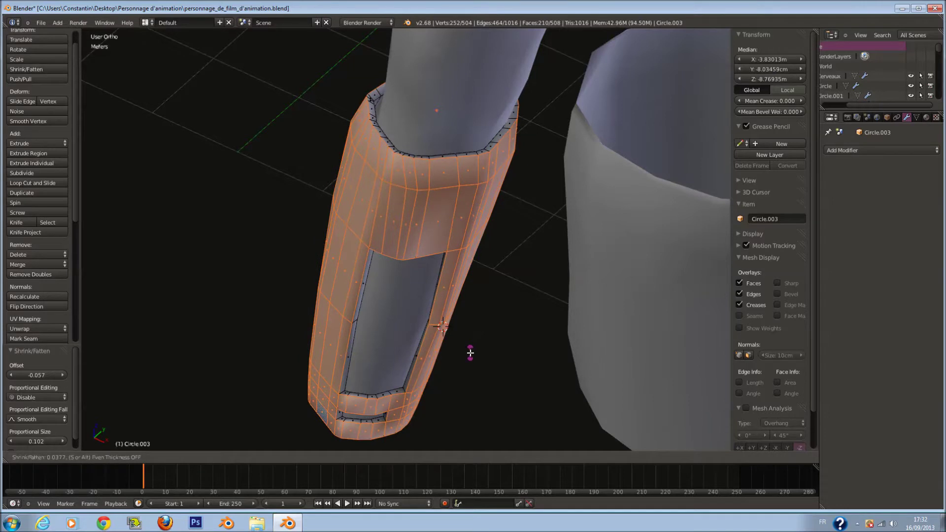
pyautogui.click(472, 354)
# - Shade the thickened sleeve smooth and add an Edge Split modifier, keeping the sleeve selected in front view
pyautogui.press('Tab')
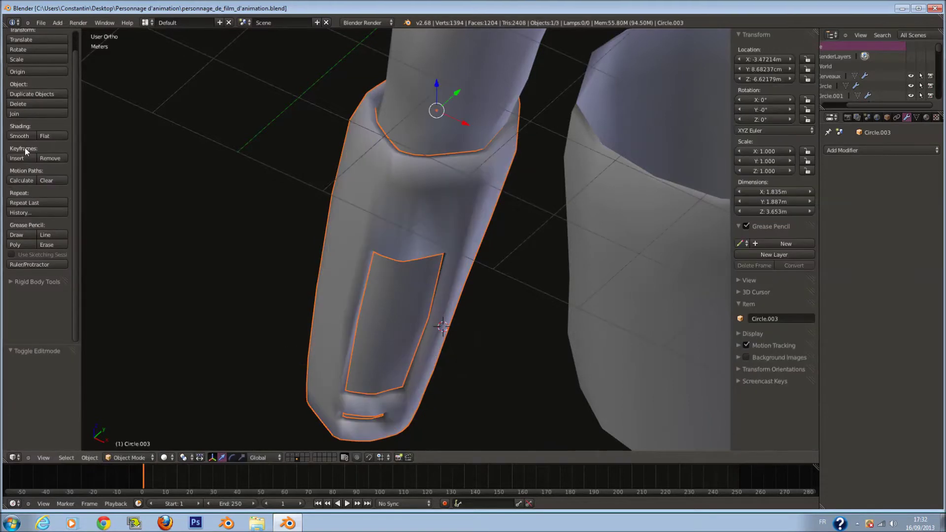
pyautogui.click(859, 151)
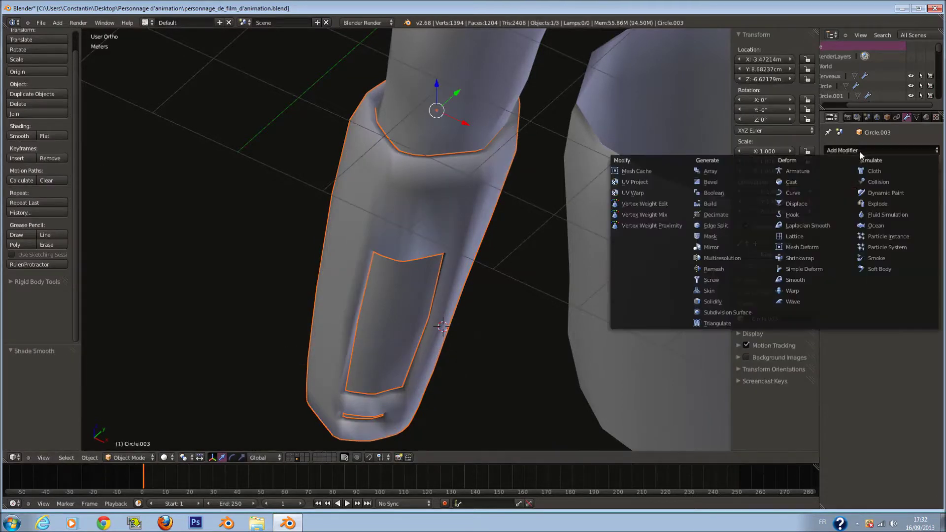
pyautogui.click(734, 225)
pyautogui.moveTo(480, 269); pyautogui.dragTo(543, 239, button='middle')
pyautogui.press('KP_1')
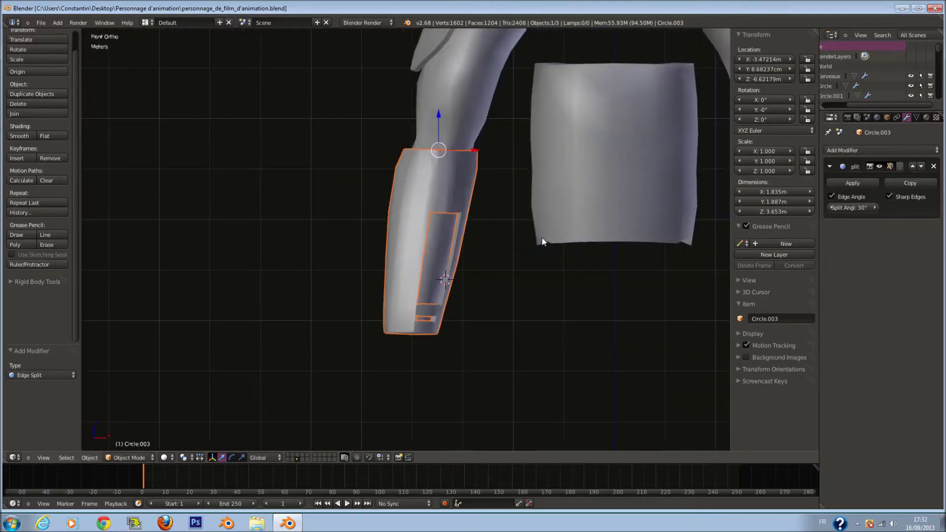
pyautogui.press('a')
pyautogui.rightClick(412, 269)
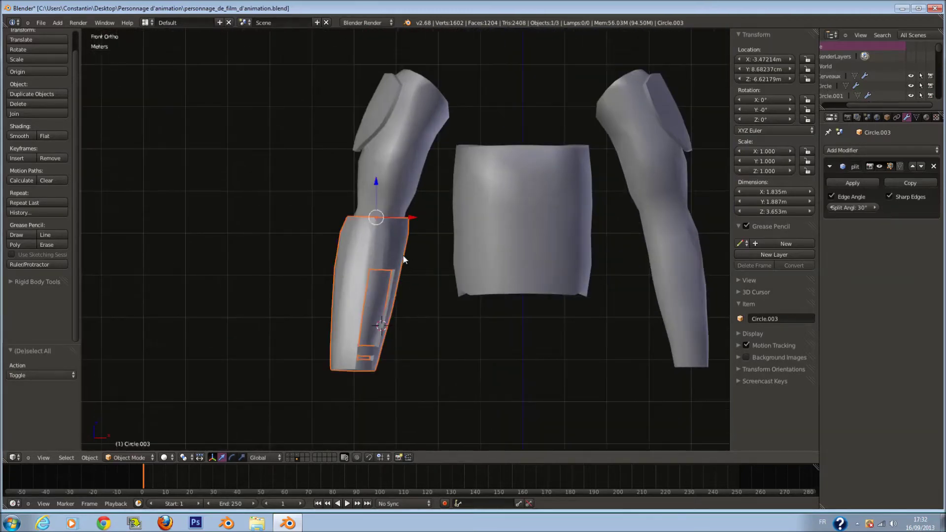
# - Show the layers with the head and torso armour together with the arms and save over the existing file
pyautogui.scroll(-1, 412, 254)
pyautogui.press('a')
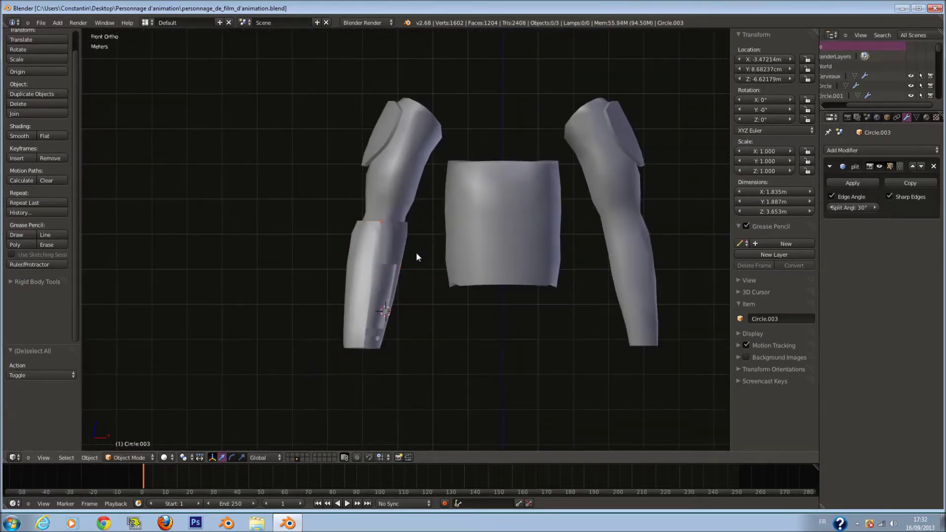
pyautogui.keyDown('shift'); pyautogui.click(288, 459); pyautogui.keyUp('shift')
pyautogui.keyDown('shift'); pyautogui.click(292, 458); pyautogui.keyUp('shift')
pyautogui.scroll(-3, 401, 331)
pyautogui.hotkey('ctrl', 's')
pyautogui.scroll(4, 444, 316)
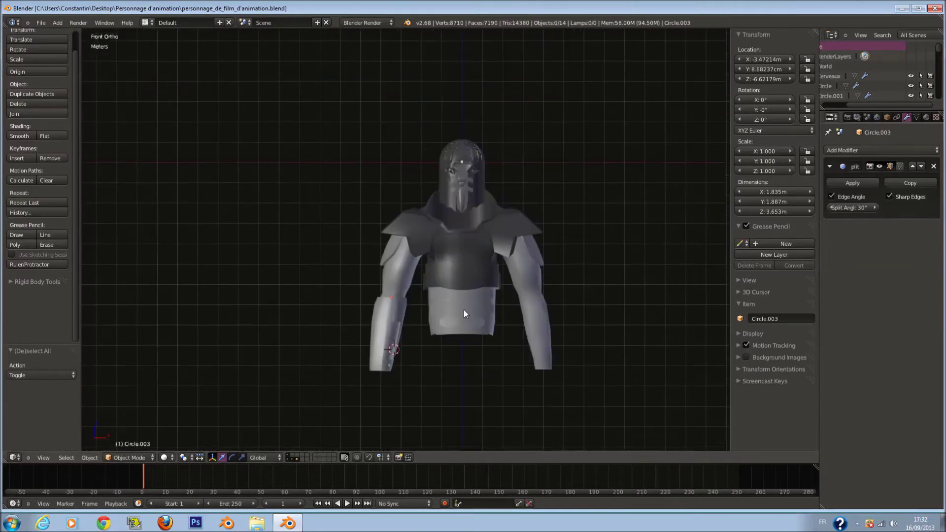
pyautogui.moveTo(433, 324); pyautogui.dragTo(319, 429, button='middle')
pyautogui.keyDown('shift'); pyautogui.click(293, 456); pyautogui.keyUp('shift')
pyautogui.scroll(-1, 390, 348)
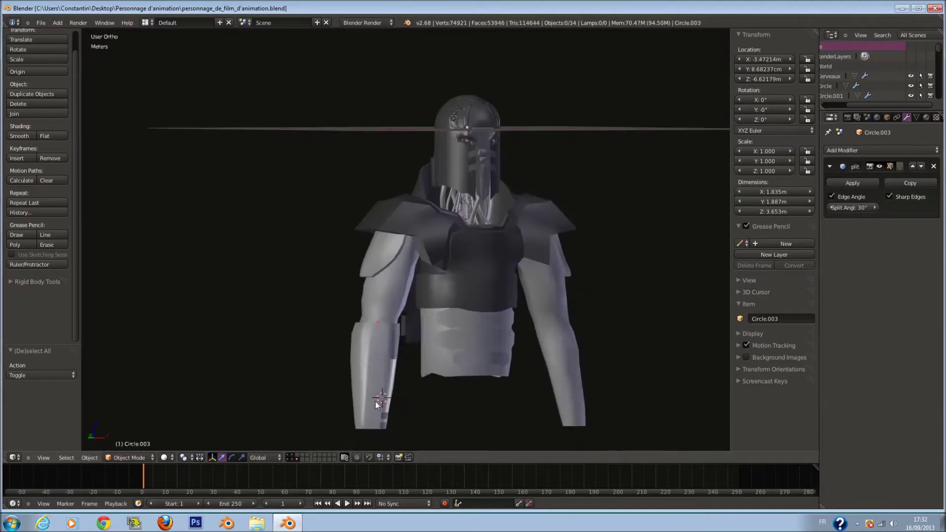
pyautogui.press('KP_1')
pyautogui.hotkey('ctrl', 's')
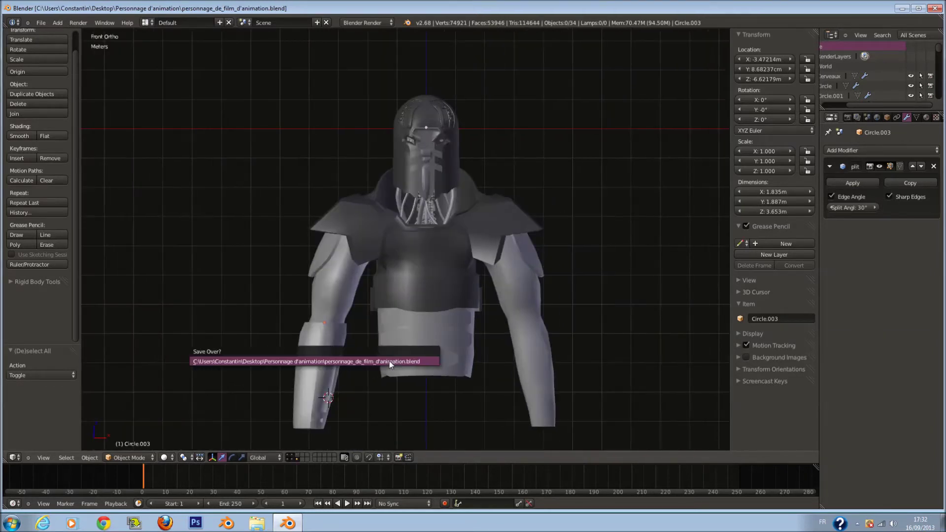
# - Isolate the layer with the chest plate and its three lower strips, save the file, and check the strips from front and side
pyautogui.click(288, 460)
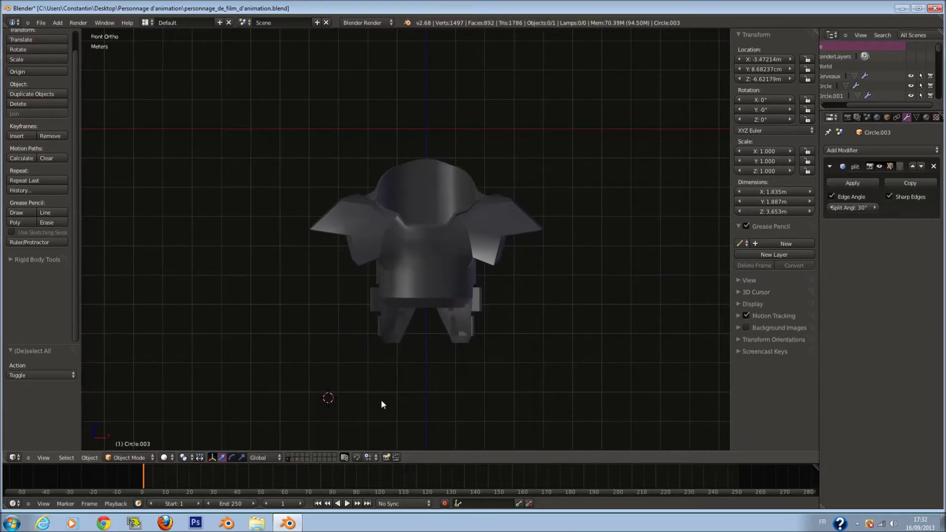
pyautogui.click(292, 460)
pyautogui.rightClick(406, 306)
pyautogui.press('KP_Decimal')
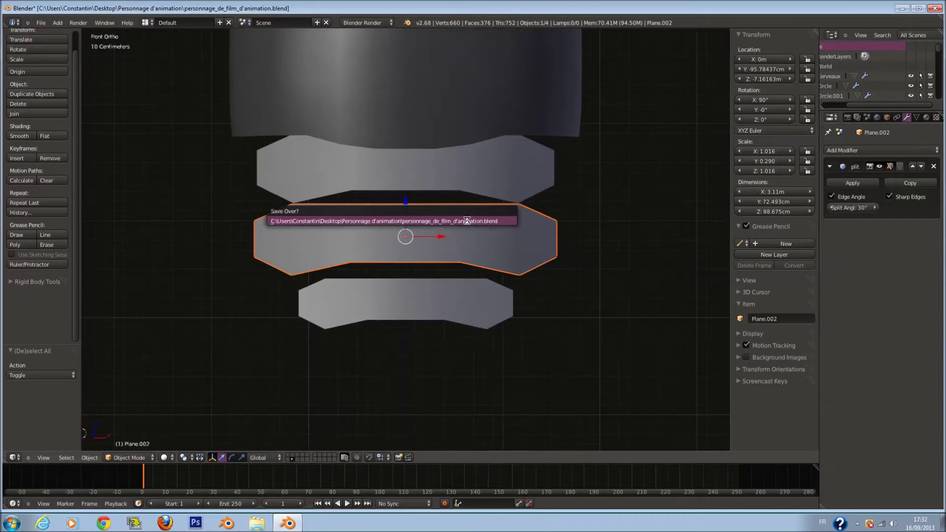
pyautogui.press('KP_3')
pyautogui.press('a')
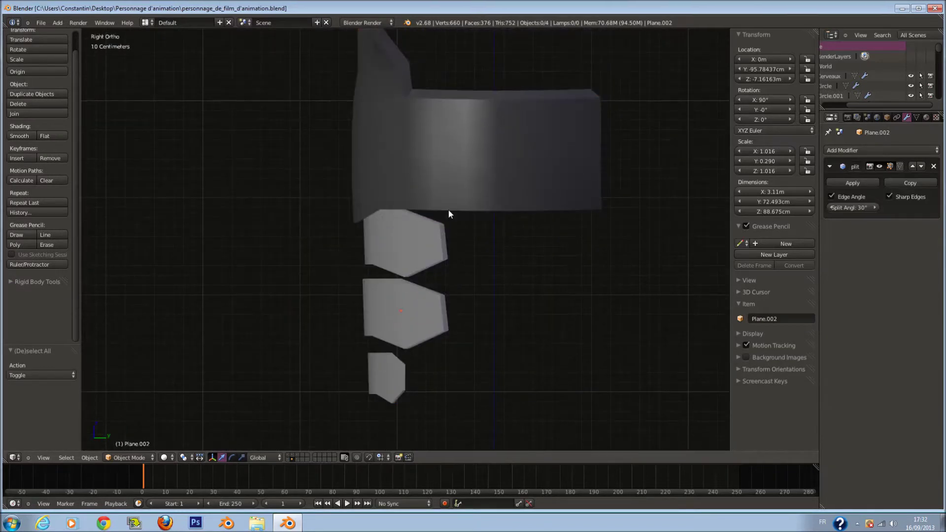
pyautogui.press('KP_1')
pyautogui.rightClick(486, 259)
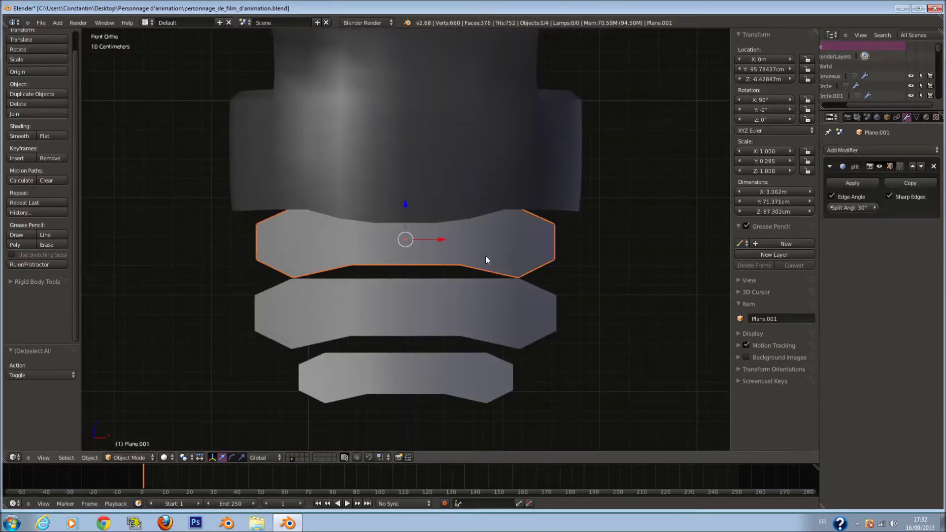
pyautogui.press('KP_3')
pyautogui.press('a')
pyautogui.press('a')
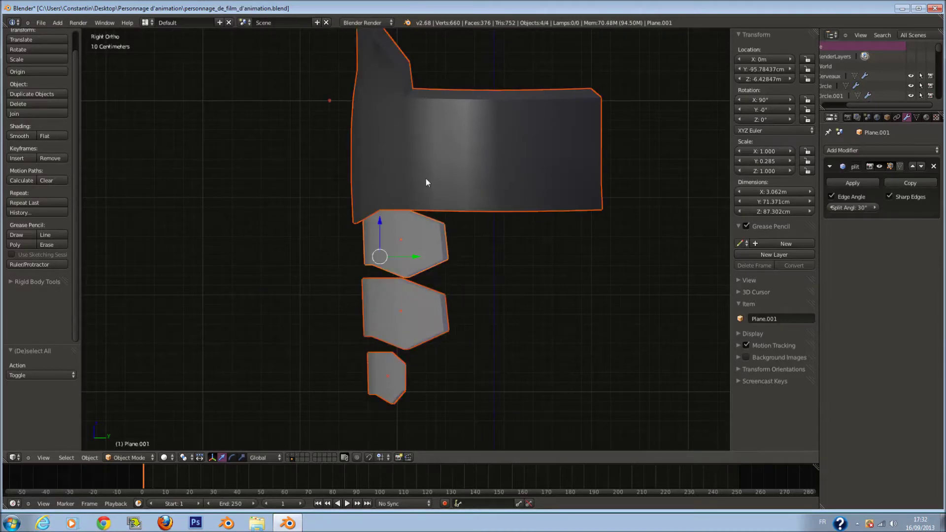
# - Apply the Mirror modifier on the chest plate and set its origin to its geometry
pyautogui.rightClick(426, 180)
pyautogui.keyDown('shift'); pyautogui.moveTo(428, 155); pyautogui.dragTo(429, 195, button='middle'); pyautogui.keyUp('shift')
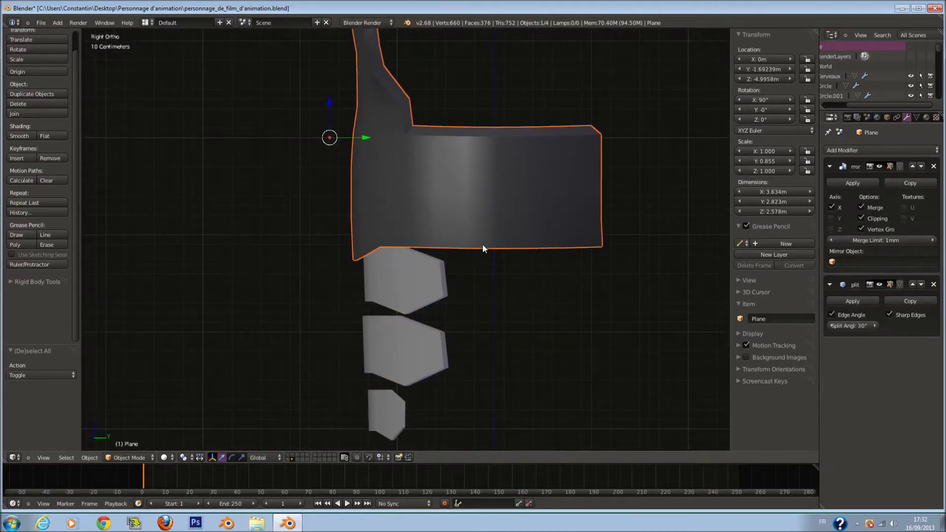
pyautogui.press('z')
pyautogui.moveTo(478, 244)
pyautogui.mouseDown(button='middle')
pyautogui.moveTo(466, 269)
pyautogui.moveTo(474, 274)
pyautogui.mouseUp(button='middle')
pyautogui.press('z')
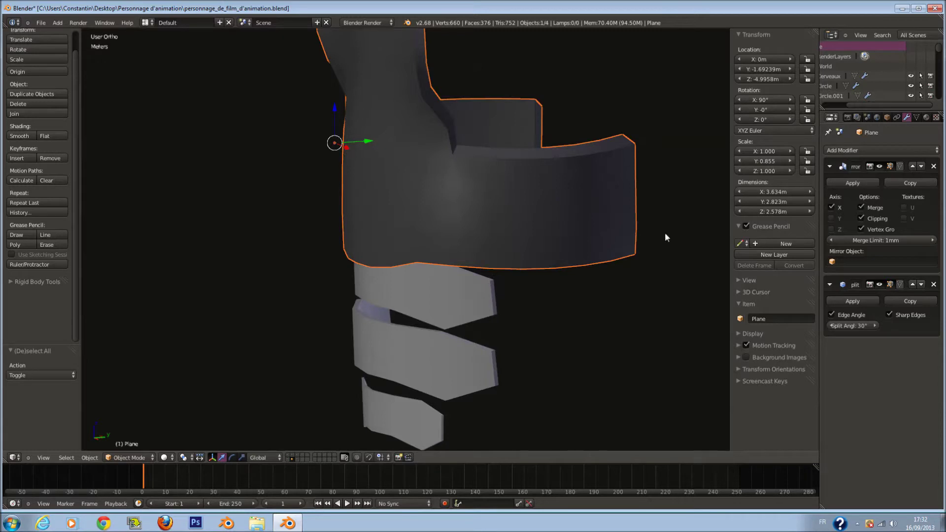
pyautogui.click(840, 186)
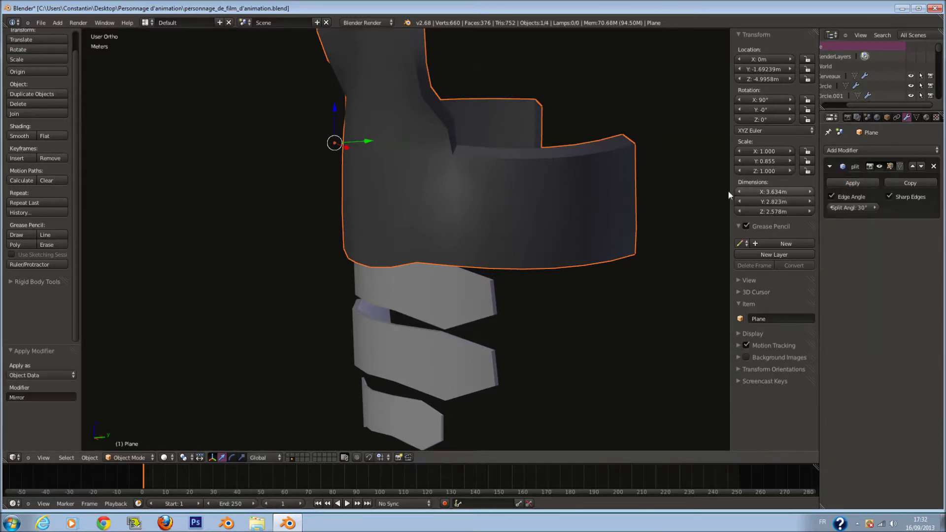
pyautogui.click(40, 71)
pyautogui.click(50, 82)
# - Save over the existing file and view the chest plate and its lower strips from behind with nothing selected
pyautogui.rightClick(445, 311)
pyautogui.press('KP_3')
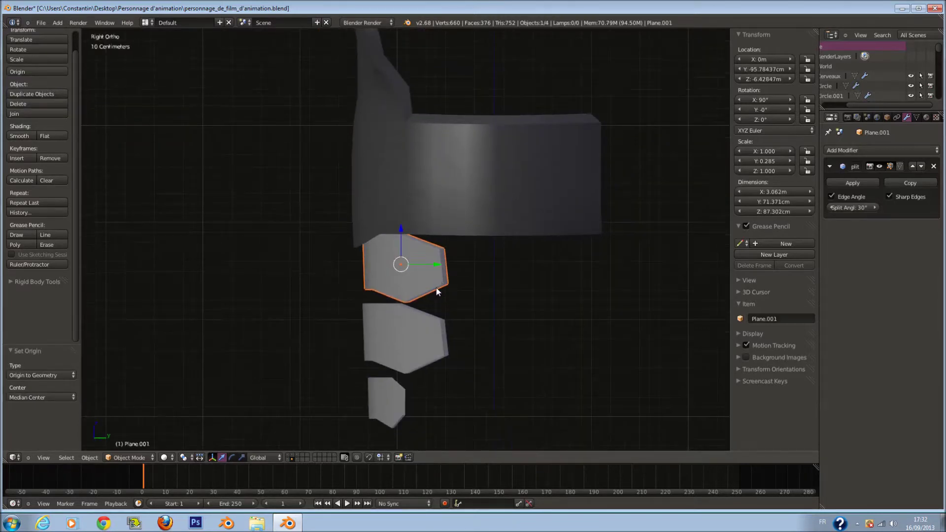
pyautogui.press('KP_Decimal')
pyautogui.moveTo(443, 261); pyautogui.dragTo(371, 258, button='middle')
pyautogui.hotkey('ctrl', 's')
pyautogui.click(369, 259)
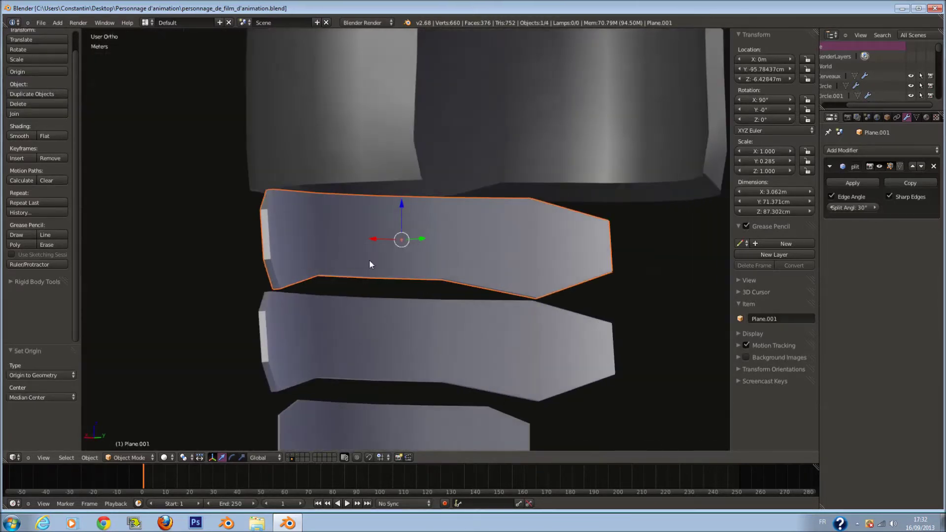
pyautogui.press('ctrl+KP_3')
pyautogui.press('ctrl+KP_1')
pyautogui.scroll(-5, 371, 264)
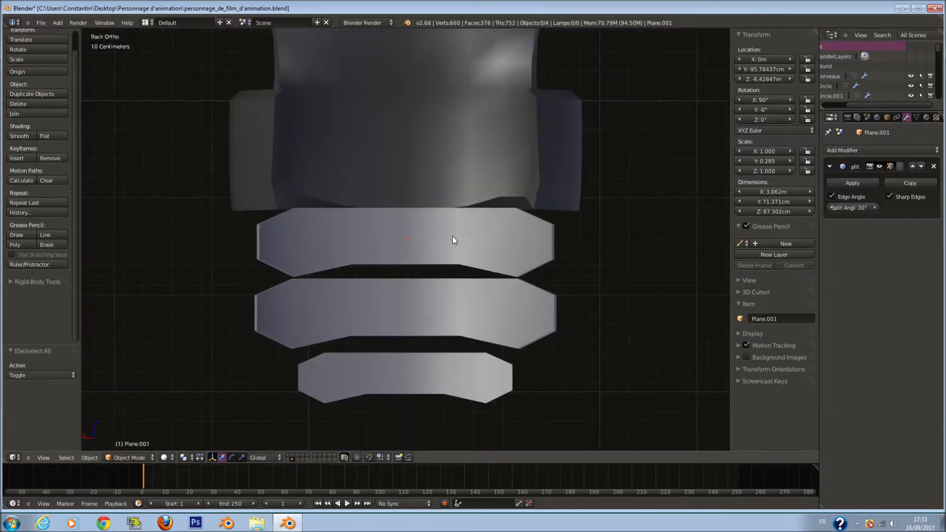
pyautogui.hotkey('shift', 'd')
pyautogui.rightClick(469, 238)
# - Add a cube at the origin and scale it into a thin upright plate, about 0.167 in Y and 0.634 in X
pyautogui.hotkey('shift', 'a')
pyautogui.moveTo(447, 245)
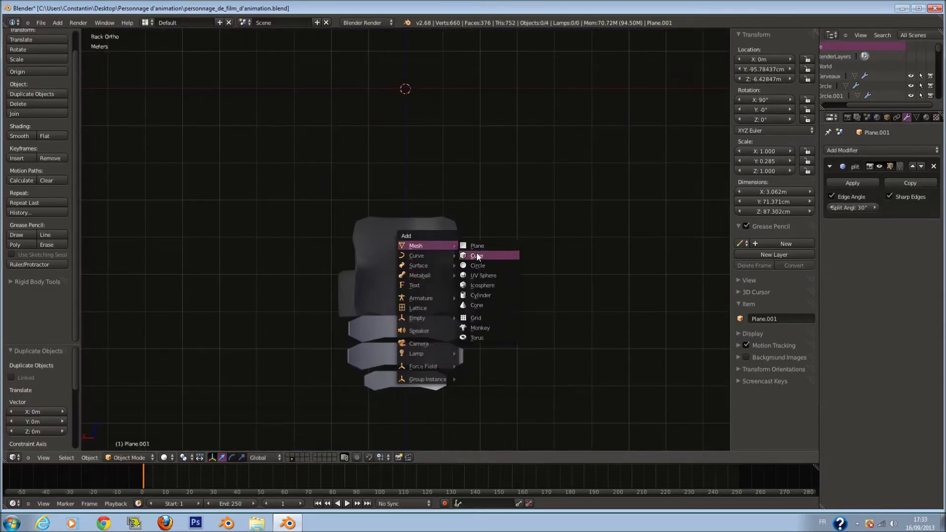
pyautogui.click(477, 256)
pyautogui.press('KP_Decimal')
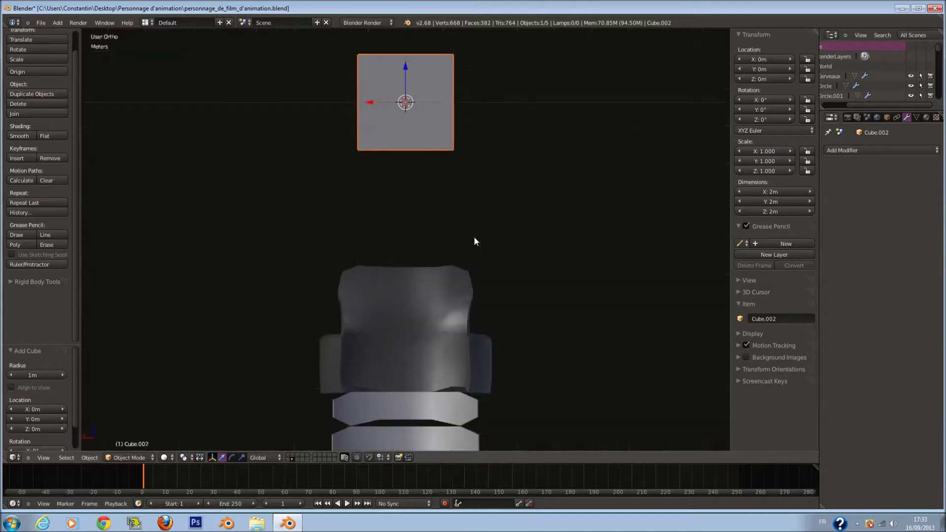
pyautogui.press('KP_3')
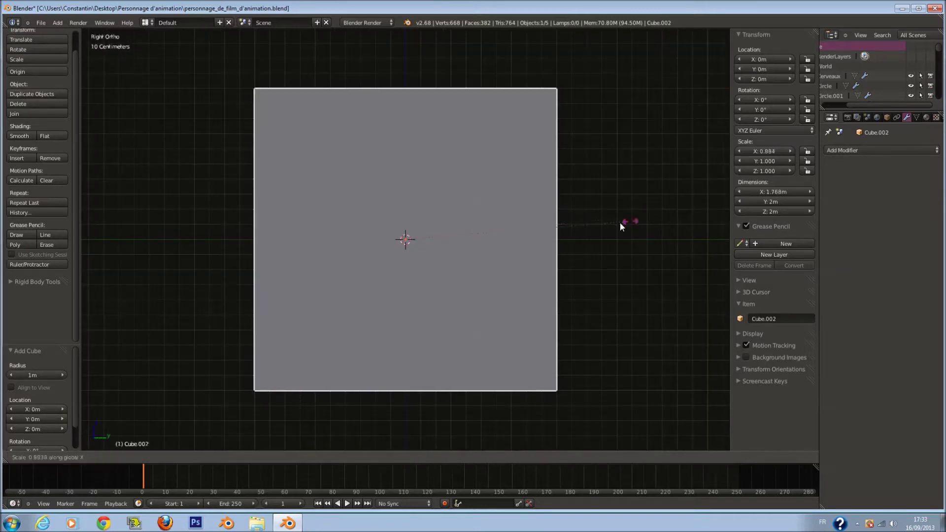
pyautogui.press('s')
pyautogui.press('y')
pyautogui.click(409, 227)
pyautogui.press('KP_1')
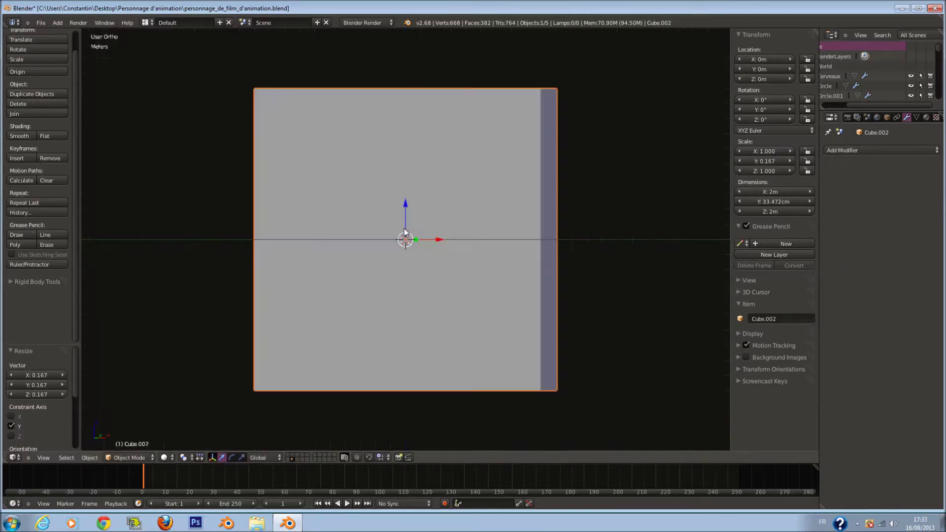
pyautogui.press('s')
pyautogui.press('x')
pyautogui.click(521, 230)
# - Add a cylinder, rotate it 90° about Y, scale it to about 0.25 and place it just below the plate
pyautogui.hotkey('shift', 'a')
pyautogui.moveTo(515, 242)
pyautogui.click(552, 290)
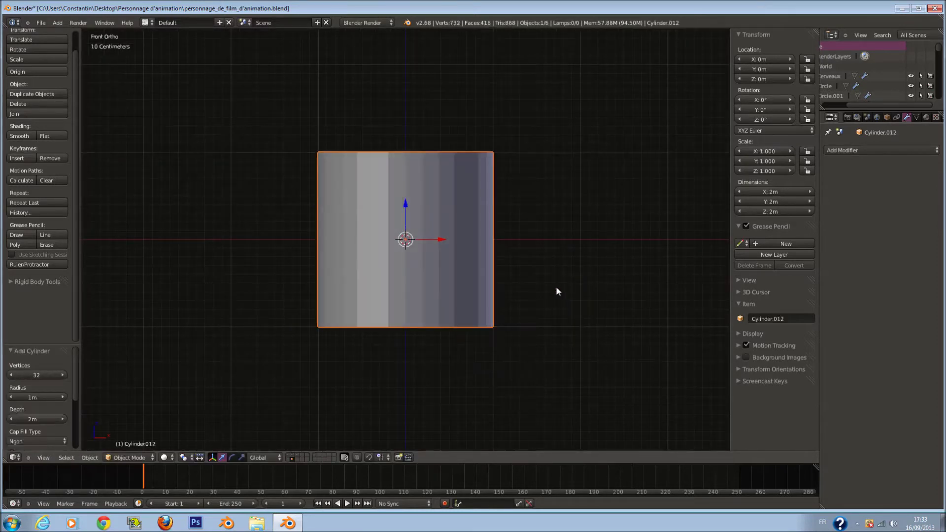
pyautogui.write('ry90')
pyautogui.press('Return')
pyautogui.press('s')
pyautogui.click(427, 209)
pyautogui.press('g')
pyautogui.press('z')
pyautogui.click(433, 328)
pyautogui.press('s')
pyautogui.click(452, 371)
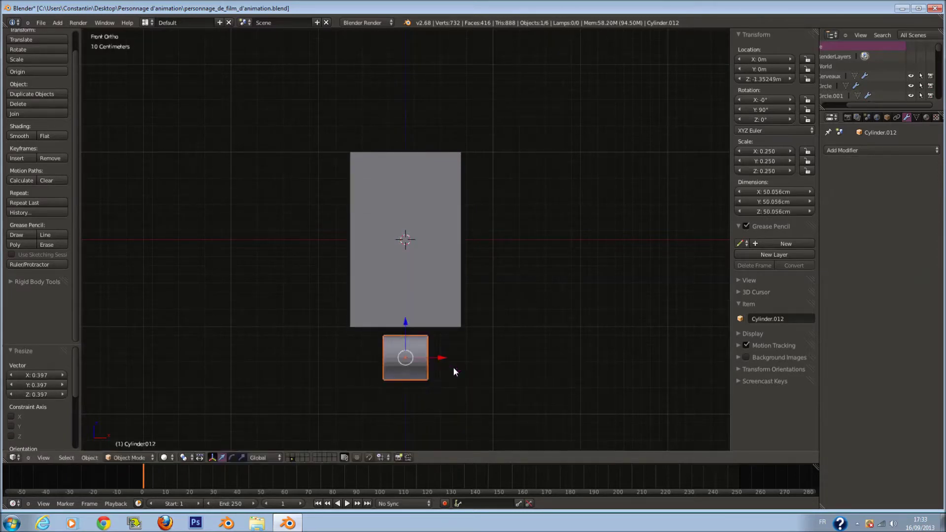
# - Stretch the cylinder along X into a crossbar overlapping the plate's lower edge, and join it with the plate
pyautogui.press('s')
pyautogui.press('x')
pyautogui.click(591, 396)
pyautogui.press('g')
pyautogui.press('z')
pyautogui.click(406, 303)
pyautogui.press('s')
pyautogui.click(522, 362)
pyautogui.keyDown('shift'); pyautogui.click(454, 274); pyautogui.keyUp('shift')
pyautogui.hotkey('ctrl', 'j')
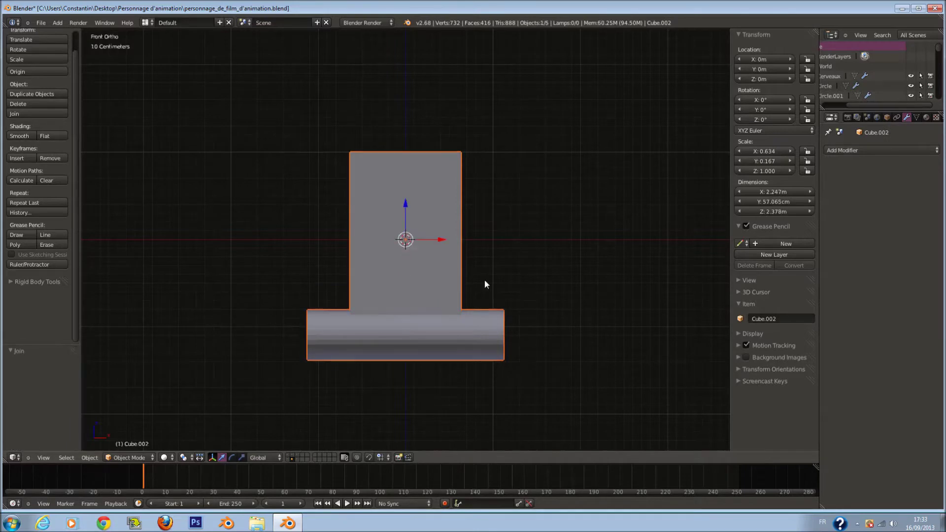
# - Add a small cube to the joined mesh and position it against the plate's lower front, overlapping the crossbar
pyautogui.scroll(-4, 498, 284)
pyautogui.scroll(4, 471, 269)
pyautogui.press('Tab')
pyautogui.press('a')
pyautogui.scroll(-1, 448, 259)
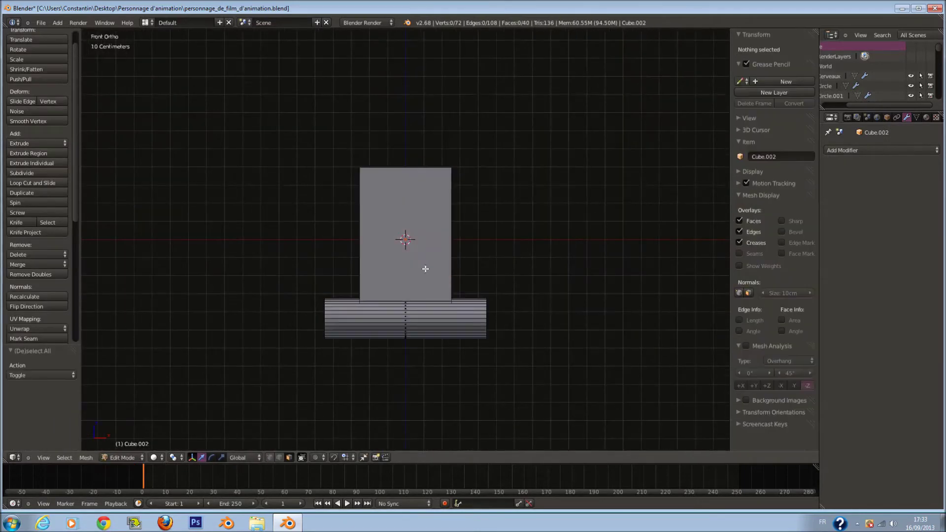
pyautogui.hotkey('shift', 'a')
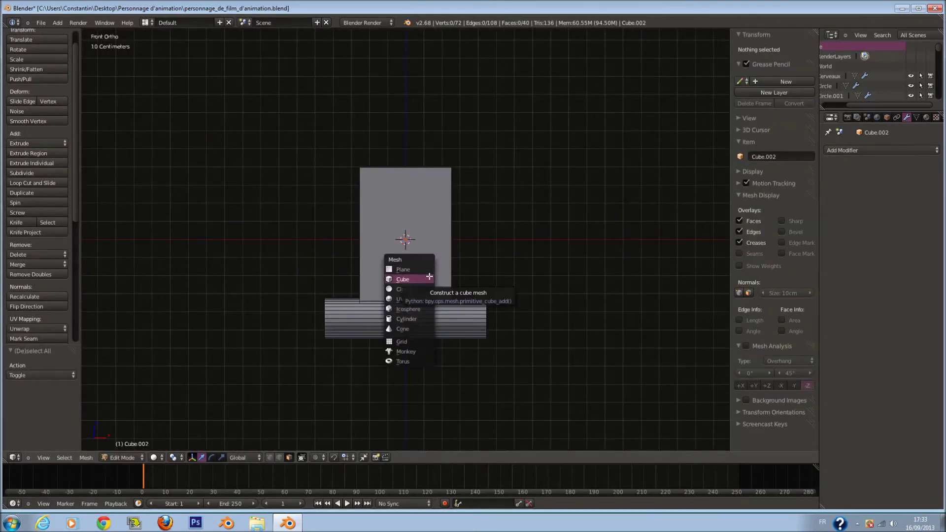
pyautogui.press('ctrl+KP_1')
pyautogui.hotkey('shift', 'a')
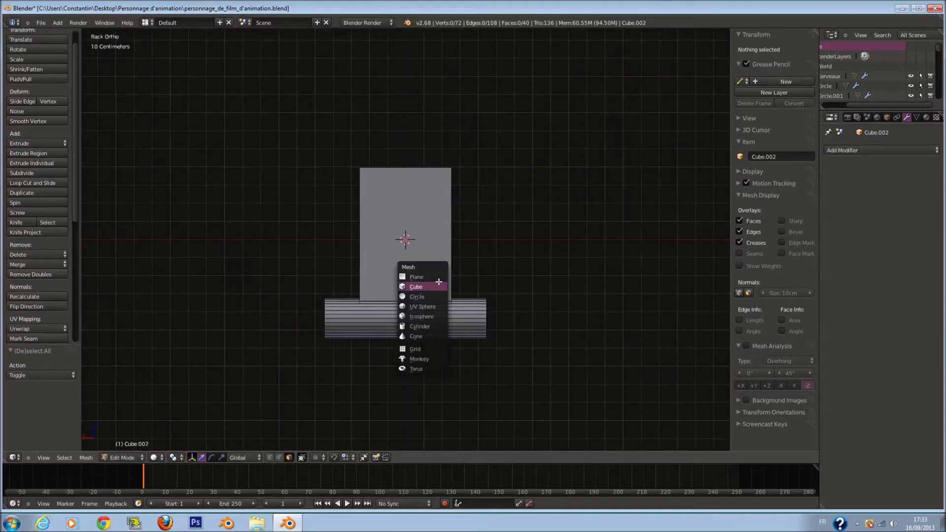
pyautogui.click(438, 279)
pyautogui.press('s')
pyautogui.click(450, 244)
pyautogui.press('KP_3')
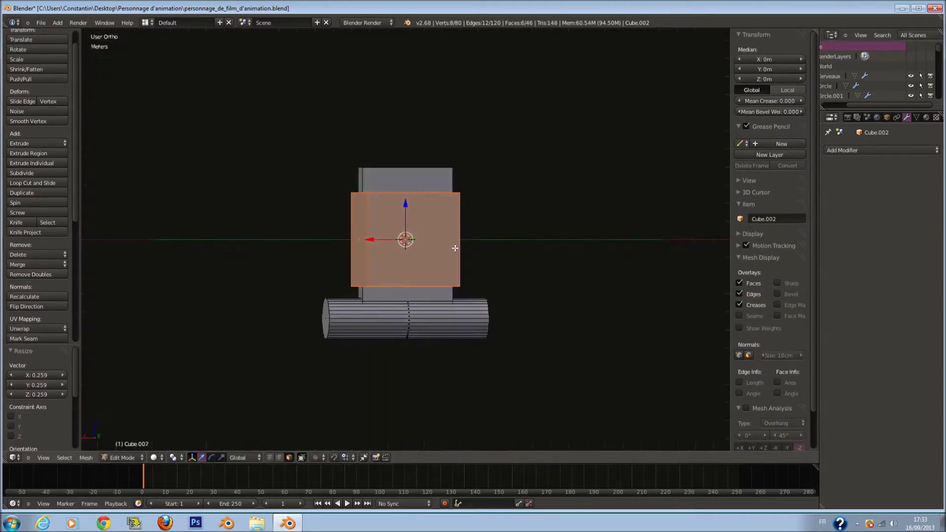
pyautogui.press('g')
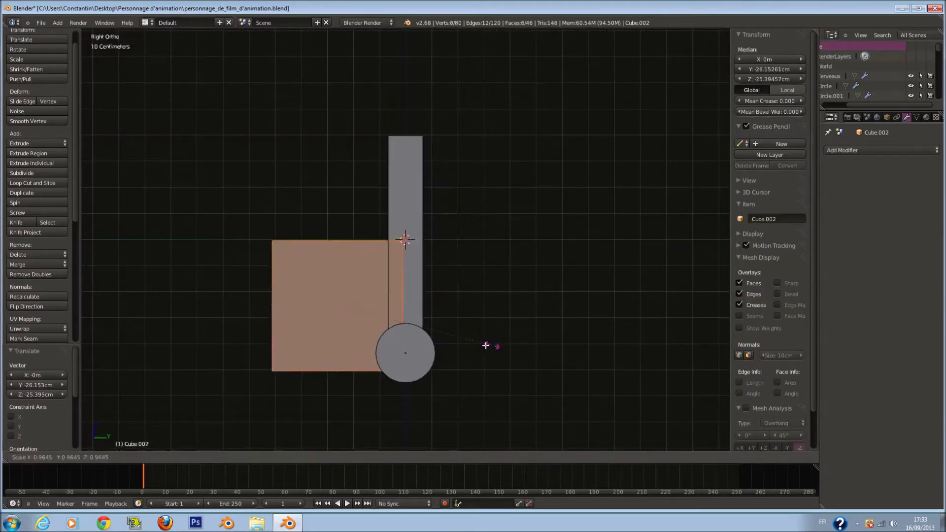
pyautogui.click(456, 362)
pyautogui.scroll(1, 349, 425)
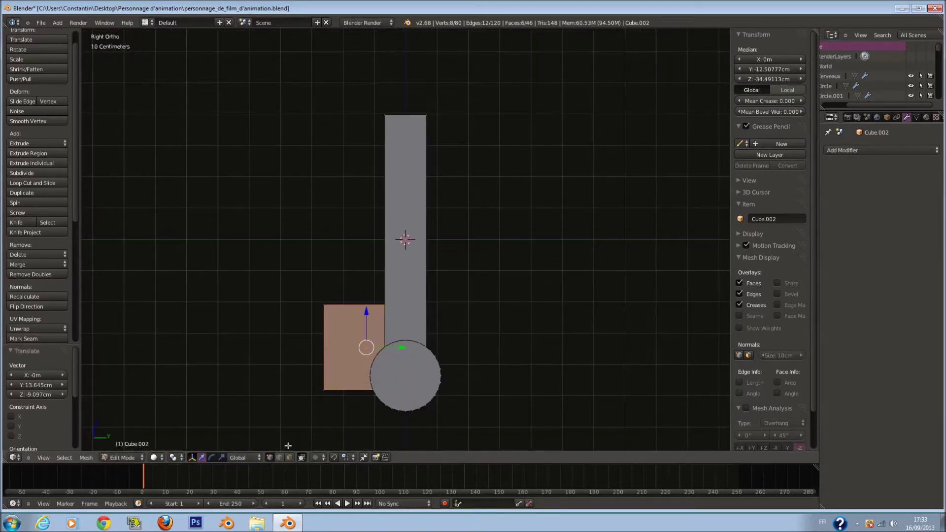
# - Slant the small cube's front face by pulling its lower front edge outward and its upper front edge toward the plate
pyautogui.press('a')
pyautogui.rightClick(324, 390)
pyautogui.scroll(-1, 323, 389)
pyautogui.rightClick(333, 371)
pyautogui.moveTo(376, 366); pyautogui.dragTo(362, 367)
pyautogui.press('a')
pyautogui.press('c')
pyautogui.click(343, 290)
pyautogui.rightClick(343, 290)
pyautogui.moveTo(377, 297); pyautogui.dragTo(387, 296)
# - Widen the small block's rear face along X so the block tapers toward its front
pyautogui.press('z')
pyautogui.moveTo(376, 306); pyautogui.dragTo(453, 321, button='middle')
pyautogui.press('l')
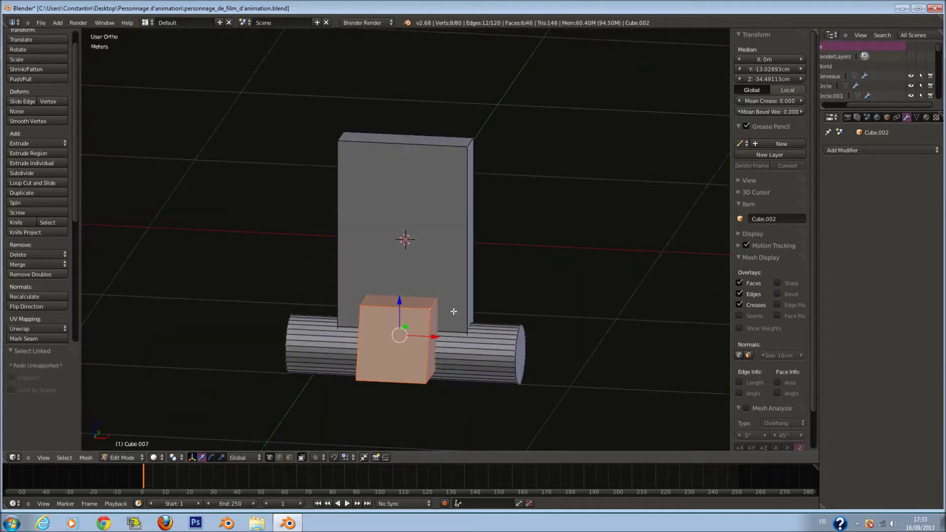
pyautogui.press('z')
pyautogui.press('a')
pyautogui.rightClick(371, 291)
pyautogui.keyDown('shift'); pyautogui.rightClick(441, 293); pyautogui.keyUp('shift')
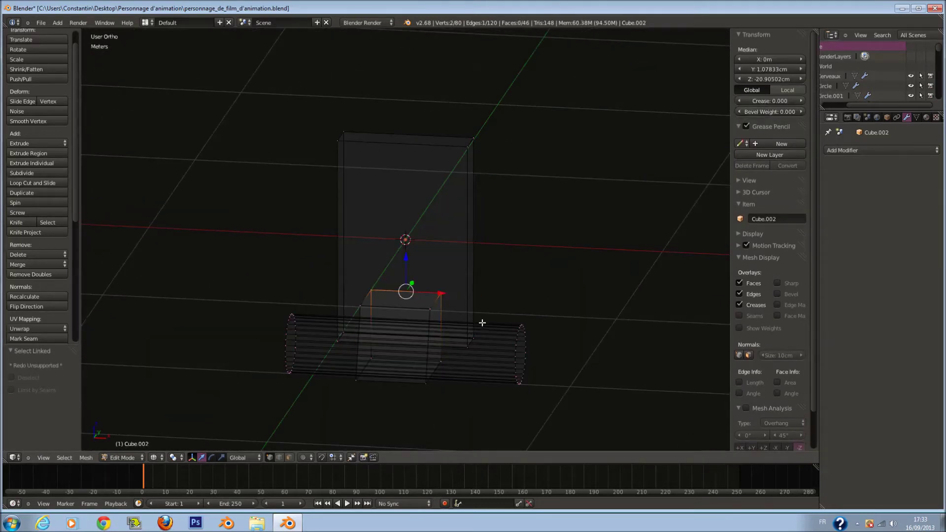
pyautogui.keyDown('shift'); pyautogui.rightClick(351, 357); pyautogui.keyUp('shift')
pyautogui.press('z')
pyautogui.press('s')
pyautogui.press('x')
pyautogui.click(525, 363)
pyautogui.moveTo(525, 364); pyautogui.dragTo(401, 355, button='middle')
# - Add one centred loop cut down the middle of the block and scale it along Y to push the front outward
pyautogui.press('a')
pyautogui.hotkey('ctrl', 'r')
pyautogui.click(379, 306)
pyautogui.rightClick(377, 306)
pyautogui.press('s')
pyautogui.press('x')
pyautogui.press('y')
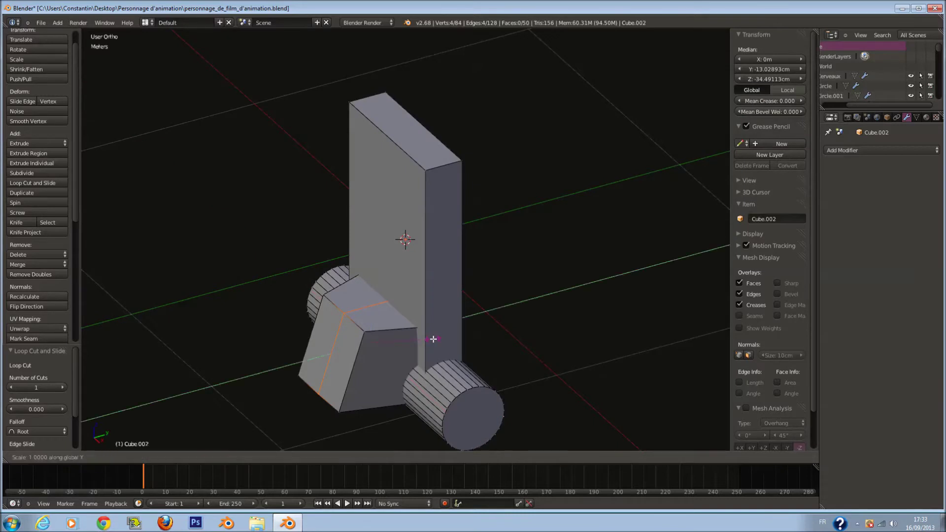
pyautogui.click(449, 350)
# - Bevel all edges of the tapered block and shade the whole joined part smooth
pyautogui.press('a')
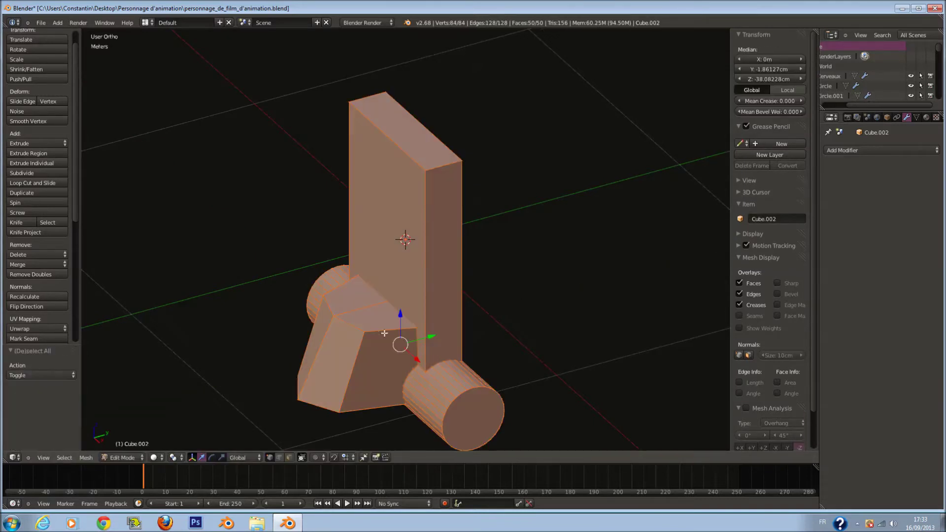
pyautogui.press('a')
pyautogui.press('l')
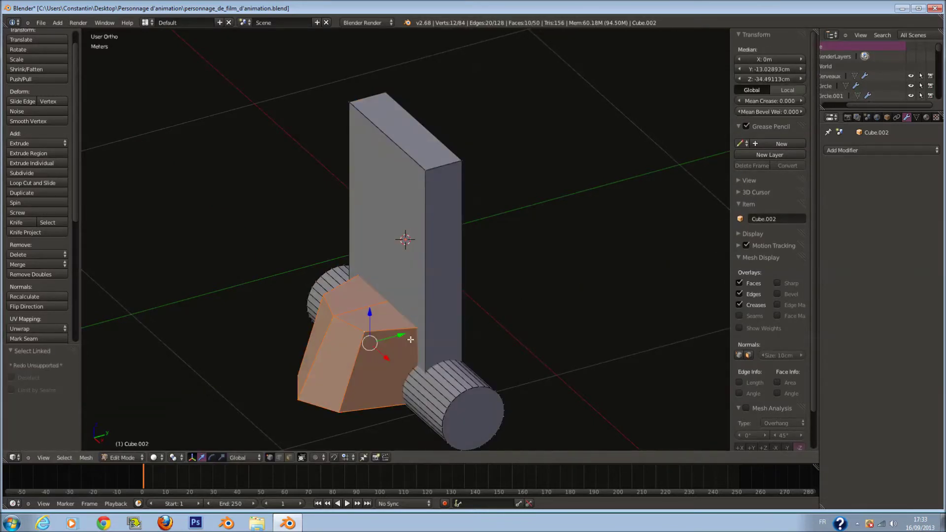
pyautogui.press('Tab')
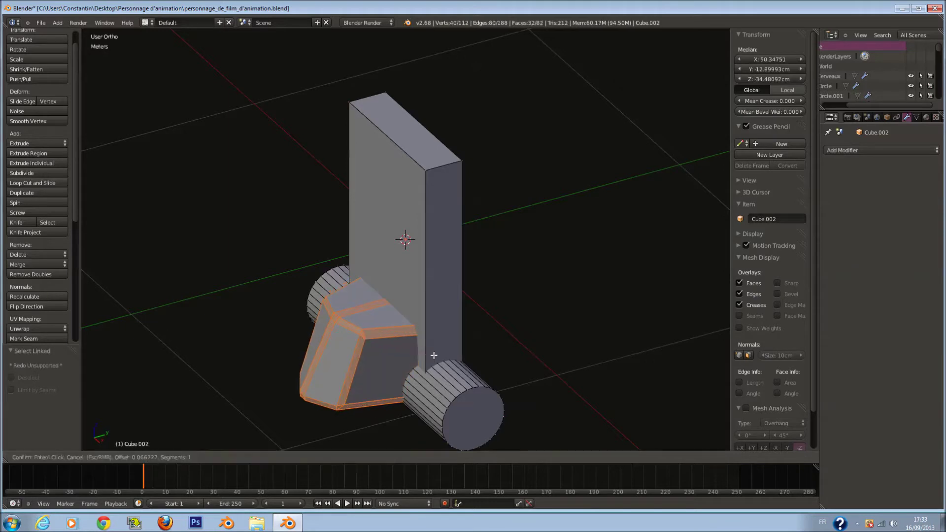
pyautogui.click(19, 136)
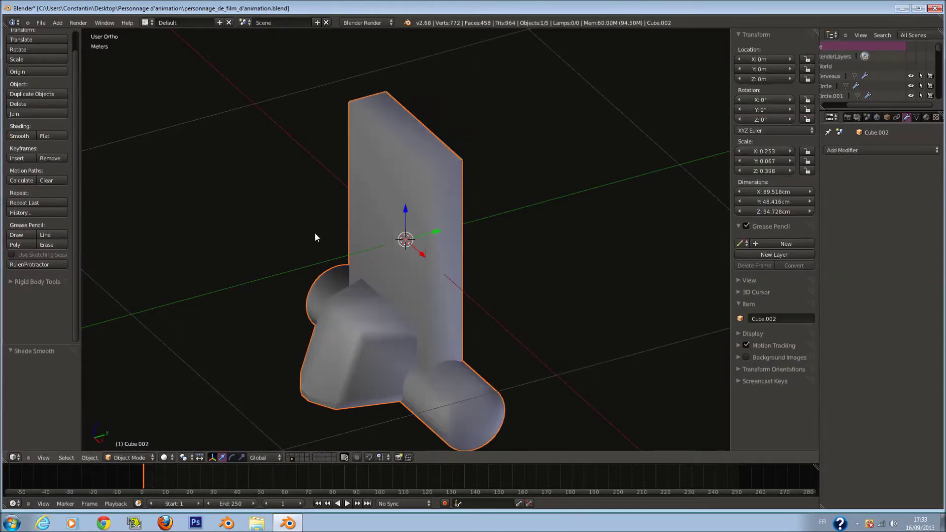
# - Add an Edge Split modifier to the joined part
pyautogui.click(842, 151)
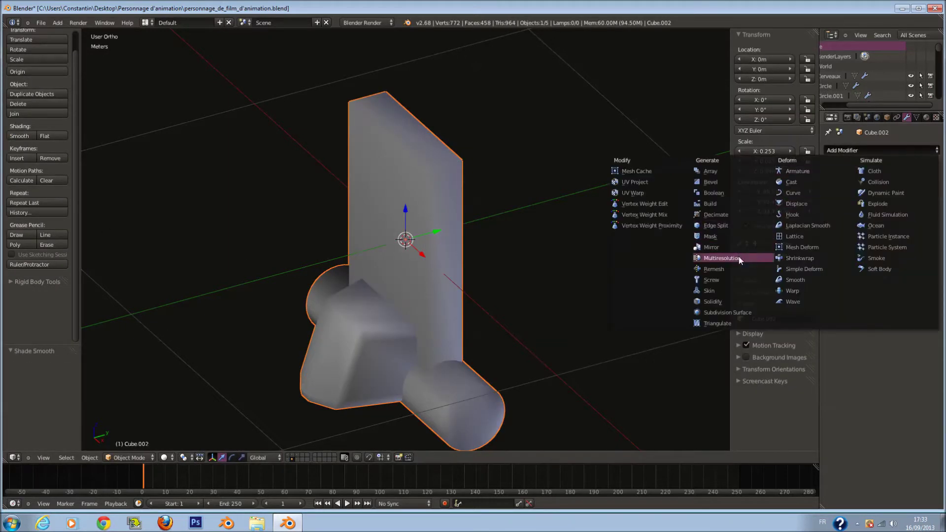
pyautogui.click(729, 225)
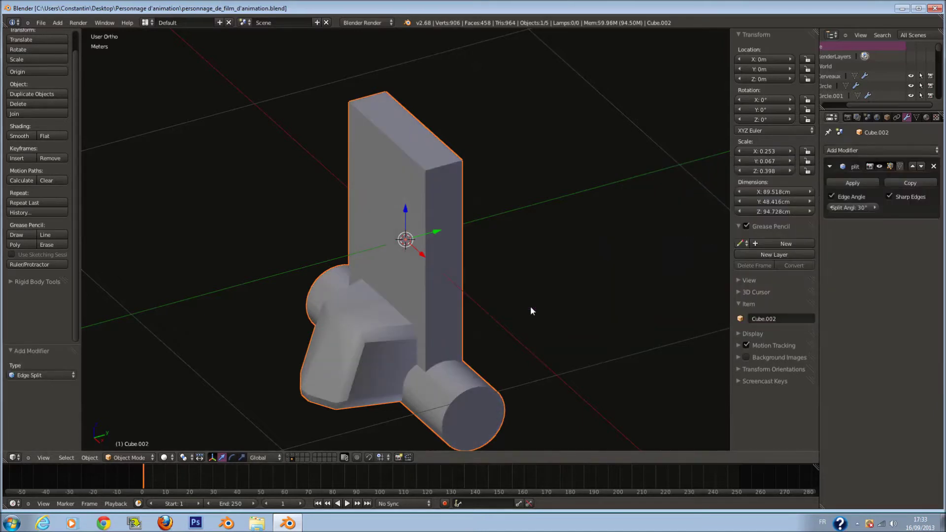
# - Duplicate the horizontal cylinder in place and shorten the copy along X, centred on the original
pyautogui.press('KP_1')
pyautogui.press('Tab')
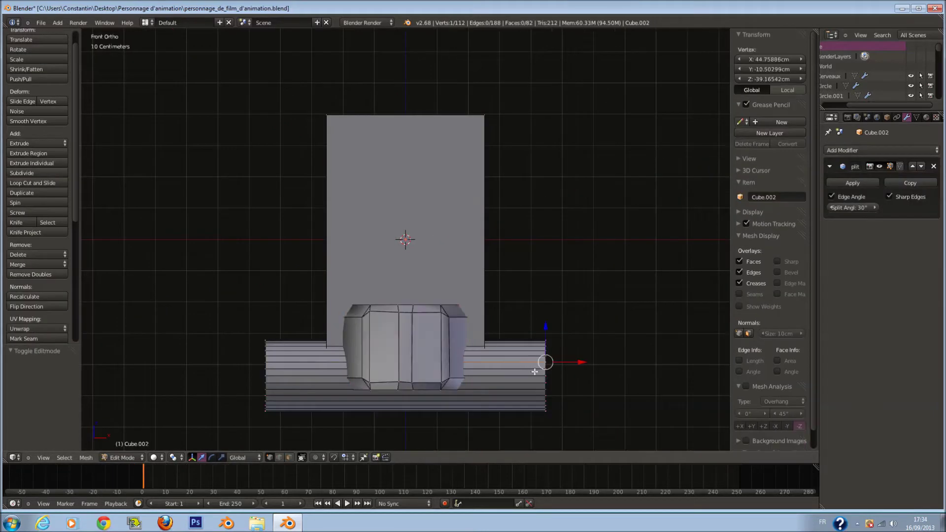
pyautogui.press('z')
pyautogui.press('l')
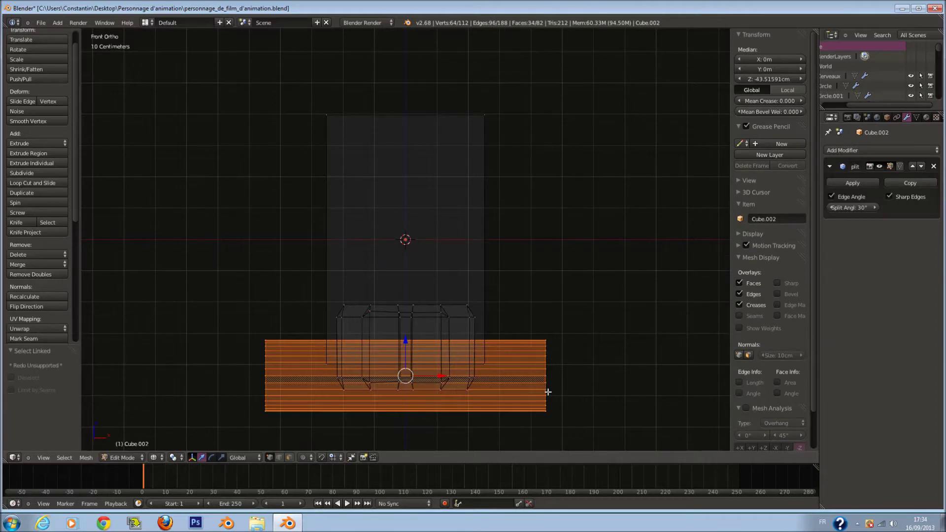
pyautogui.hotkey('shift', 'd')
pyautogui.click(561, 374)
pyautogui.press('s')
pyautogui.press('x')
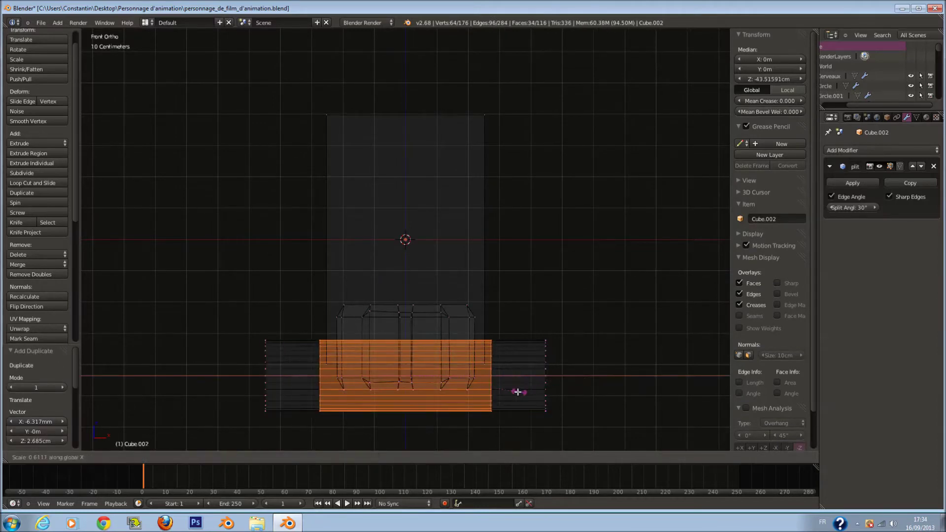
pyautogui.click(483, 395)
# - Enlarge the shortened cylinder copy so it forms a thicker collar around the middle of the original cylinder
pyautogui.press('s')
pyautogui.click(500, 409)
pyautogui.press('z')
pyautogui.moveTo(500, 409)
pyautogui.mouseDown(button='middle')
pyautogui.moveTo(547, 388)
pyautogui.moveTo(513, 357)
pyautogui.moveTo(487, 348)
pyautogui.moveTo(480, 305)
pyautogui.moveTo(465, 321)
pyautogui.mouseUp(button='middle')
pyautogui.press('s')
pyautogui.click(567, 395)
pyautogui.press('Tab')
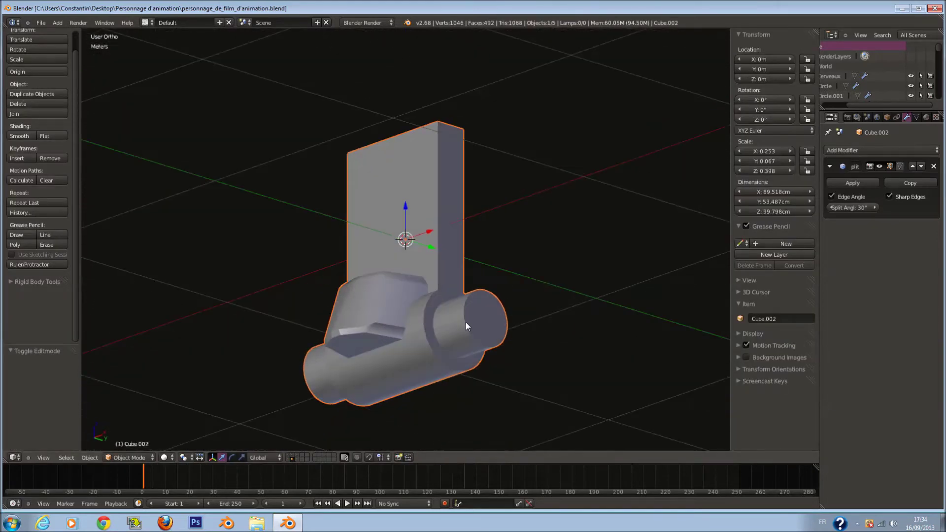
# - Shade the whole joined part smooth, including the new collar
pyautogui.press('KP_3')
pyautogui.press('KP_1')
pyautogui.press('Tab')
pyautogui.press('Tab')
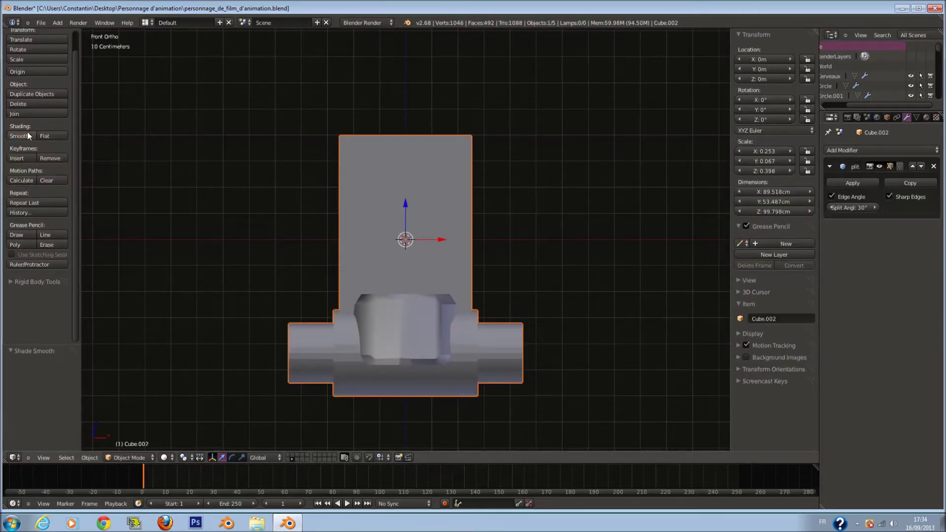
# - Select the entire mesh, remove its duplicate vertices and flip its normals
pyautogui.press('Tab')
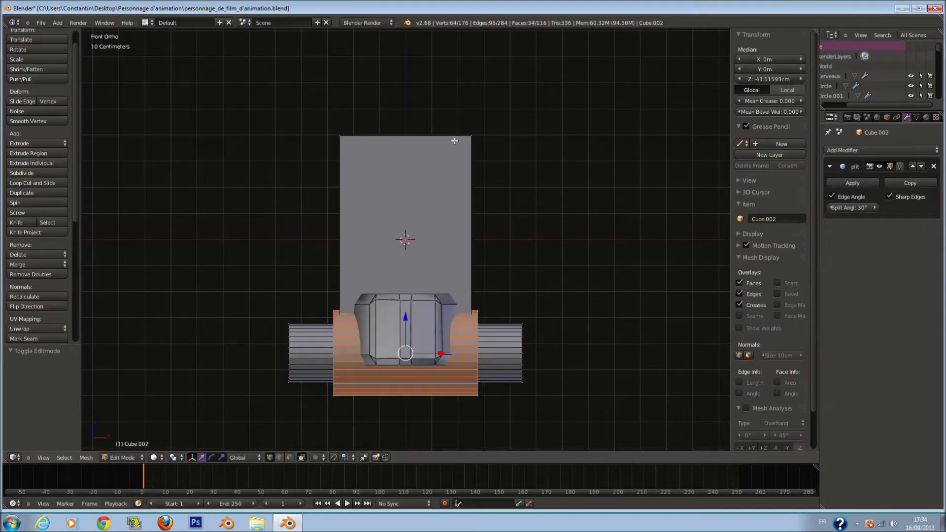
pyautogui.press('a')
pyautogui.press('a')
pyautogui.press('a')
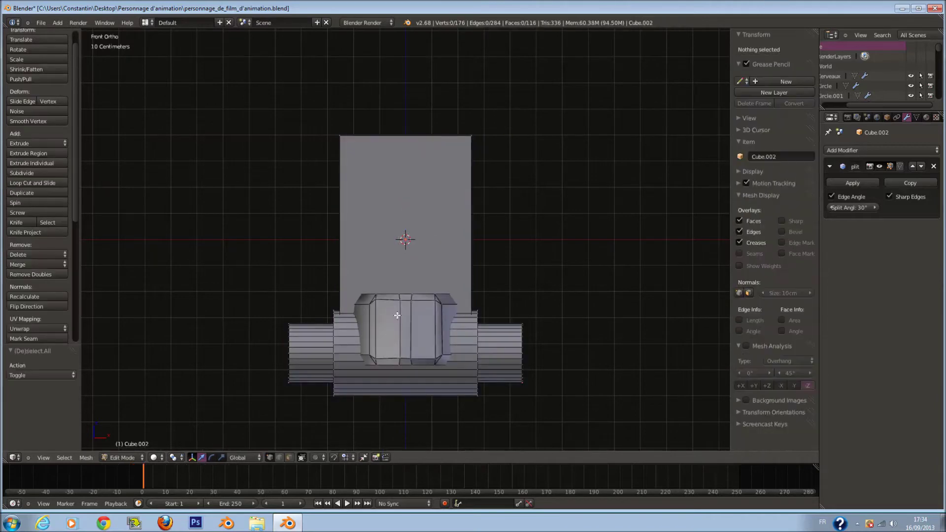
pyautogui.press('a')
pyautogui.click(14, 274)
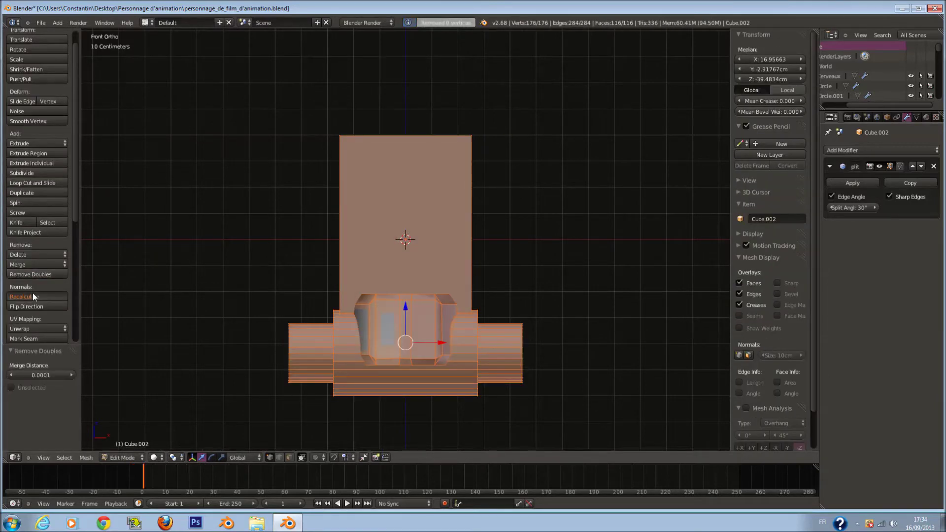
pyautogui.press('Tab')
pyautogui.press('Tab')
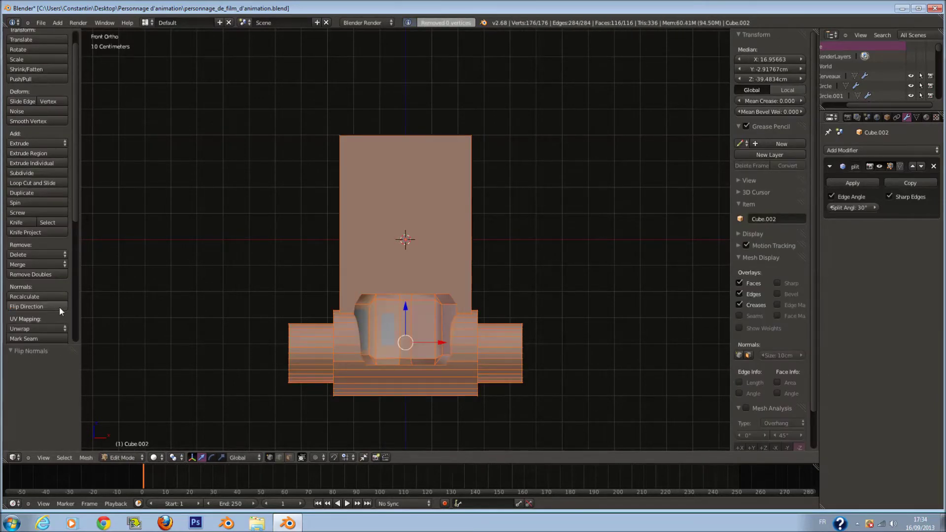
# - Duplicate the rectangular plate and move the copy about 88 cm down along Z, below the cylinder
pyautogui.press('a')
pyautogui.press('l')
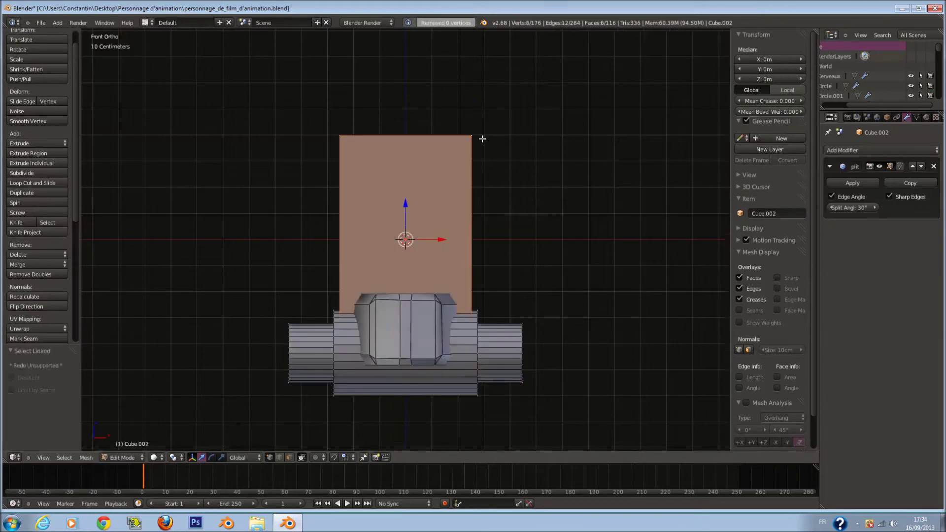
pyautogui.scroll(-1, 485, 148)
pyautogui.hotkey('shift', 'd')
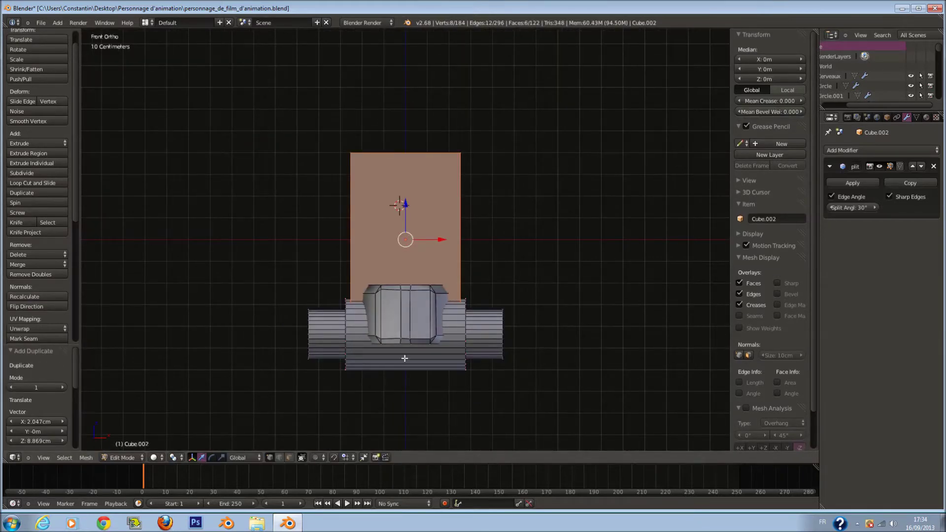
pyautogui.press('g')
pyautogui.press('z')
pyautogui.click(429, 392)
pyautogui.scroll(-2, 433, 375)
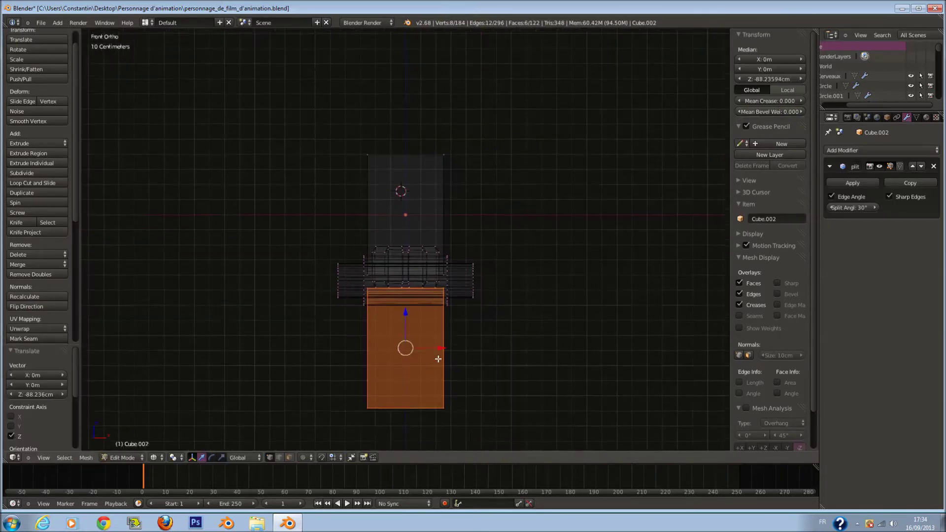
# - Duplicate the lower plate, shorten the copy along Z and place it slightly forward over the plate's lower end
pyautogui.press('a')
pyautogui.keyDown('shift'); pyautogui.scroll(-2, 419, 328); pyautogui.keyUp('shift')
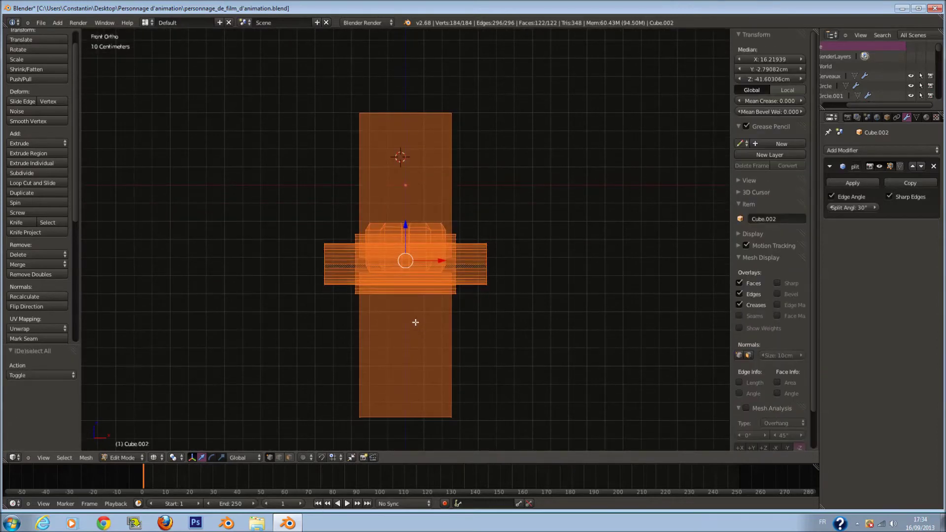
pyautogui.rightClick(447, 417)
pyautogui.press('z')
pyautogui.press('KP_3')
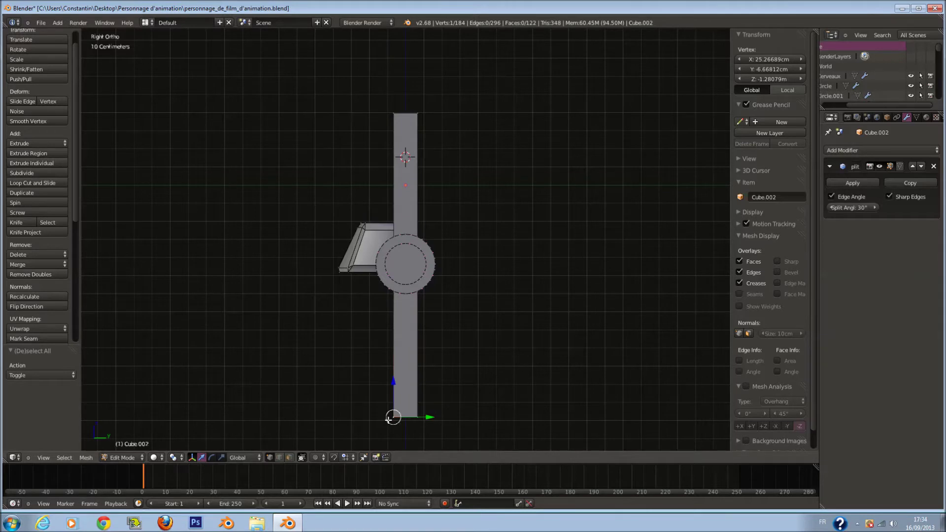
pyautogui.hotkey('ctrl', 'l')
pyautogui.hotkey('shift', 'd')
pyautogui.rightClick(463, 395)
pyautogui.press('s')
pyautogui.press('z')
pyautogui.click(442, 360)
pyautogui.press('g')
pyautogui.click(429, 394)
# - Duplicate the short end block and move the copy up along Z to the upper plate's top end
pyautogui.hotkey('shift', 'd')
pyautogui.rightClick(418, 380)
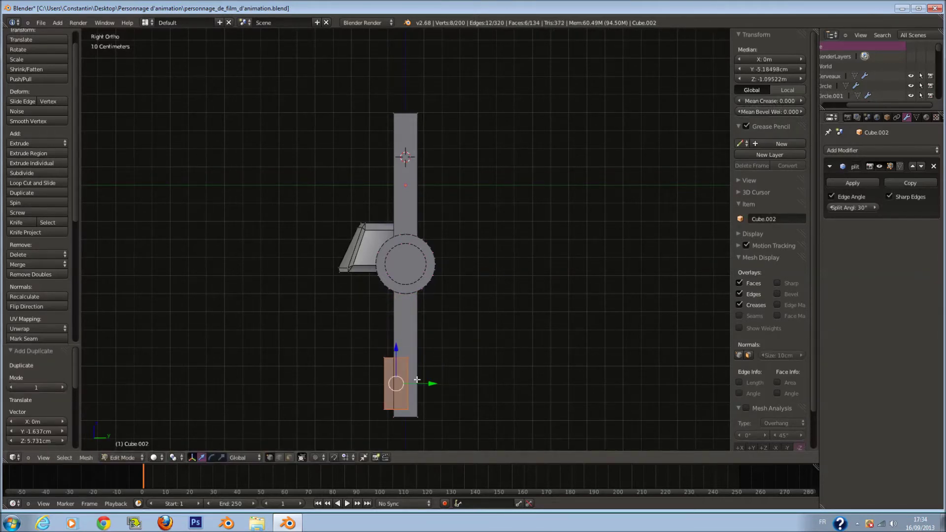
pyautogui.moveTo(402, 348); pyautogui.dragTo(385, 320)
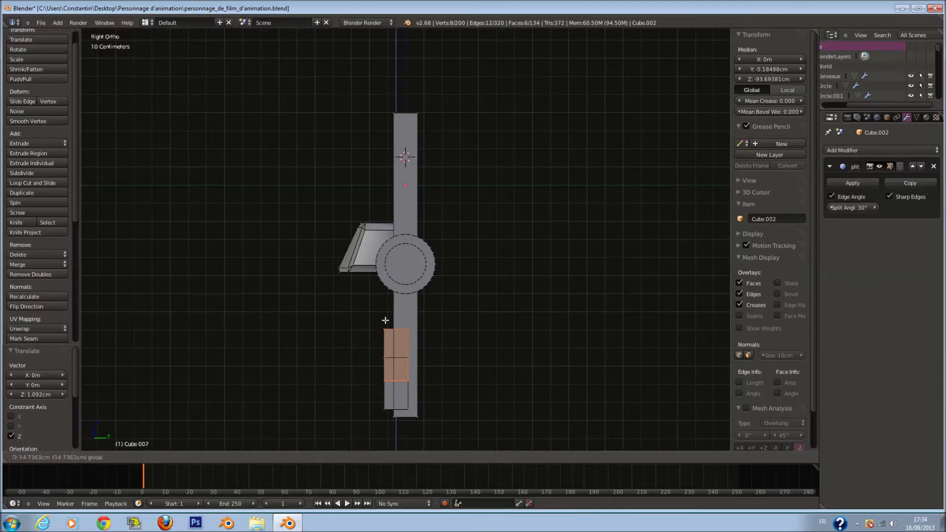
pyautogui.click(382, 106)
pyautogui.press('Tab')
pyautogui.press('Tab')
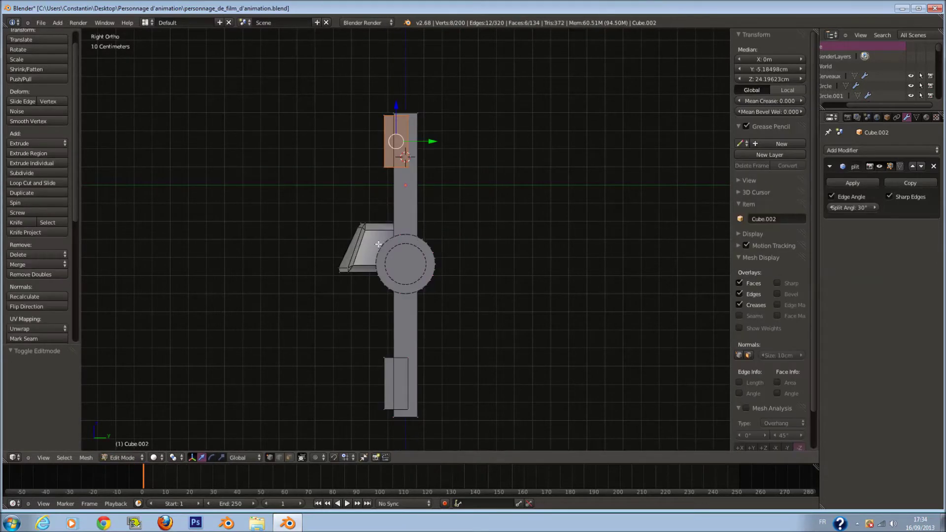
# - Select the lower rear vertices of the bevelled block and move them down along Z by about 15.5 cm
pyautogui.press('z')
pyautogui.scroll(1, 361, 275)
pyautogui.scroll(5, 403, 277)
pyautogui.press('a')
pyautogui.press('a')
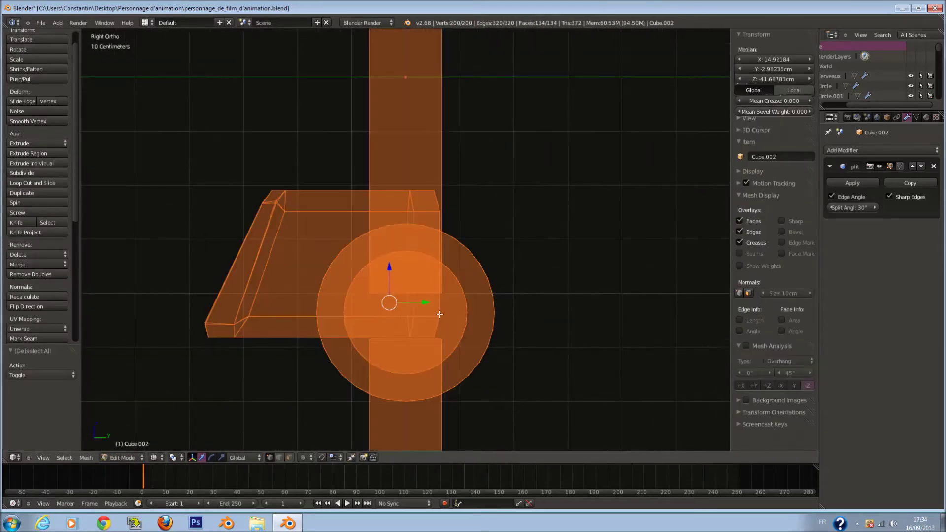
pyautogui.press('a')
pyautogui.press('c')
pyautogui.moveTo(416, 319); pyautogui.dragTo(424, 321)
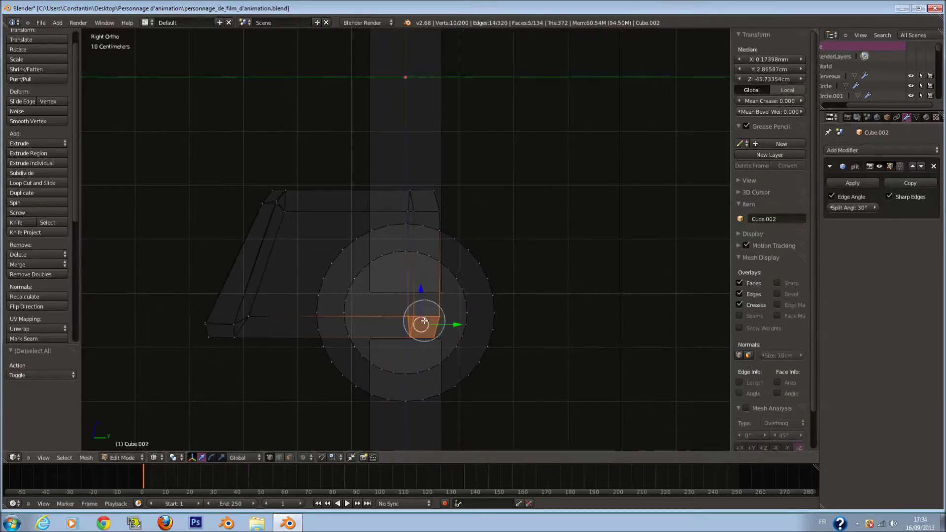
pyautogui.rightClick(424, 321)
pyautogui.scroll(-3, 423, 316)
pyautogui.keyDown('shift'); pyautogui.moveTo(420, 255); pyautogui.dragTo(419, 213, button='middle'); pyautogui.keyUp('shift')
pyautogui.press('g')
pyautogui.press('z')
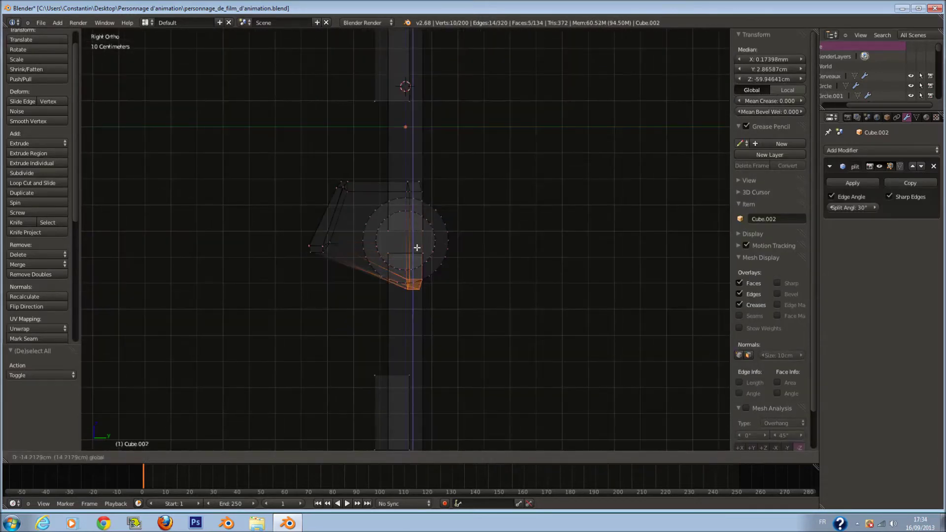
pyautogui.click(417, 250)
pyautogui.press('z')
pyautogui.moveTo(417, 250); pyautogui.dragTo(512, 264, button='middle')
pyautogui.scroll(4, 512, 265)
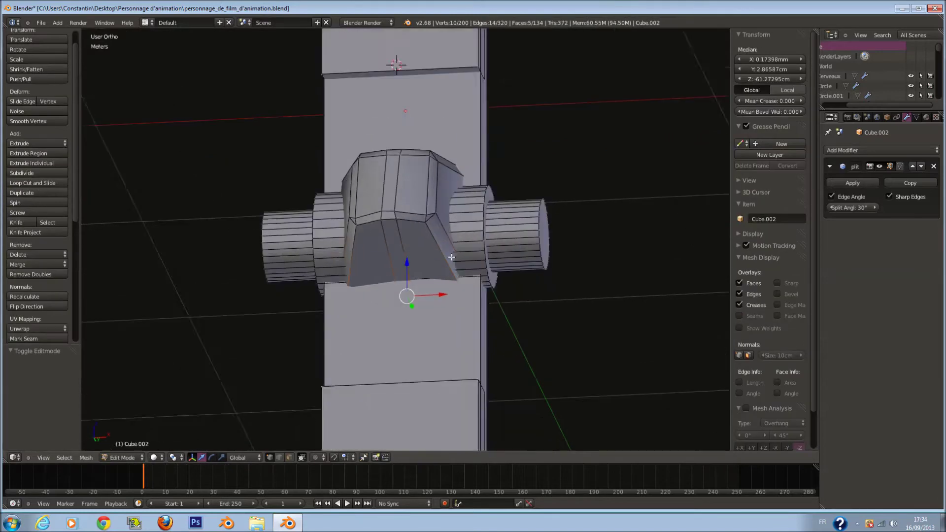
# - Lower the bevelled block's bottom rear vertices further along Z and save the file
pyautogui.press('Tab')
pyautogui.press('Tab')
pyautogui.press('g')
pyautogui.press('z')
pyautogui.click(417, 289)
pyautogui.press('Tab')
pyautogui.hotkey('ctrl', 's')
pyautogui.click(480, 302)
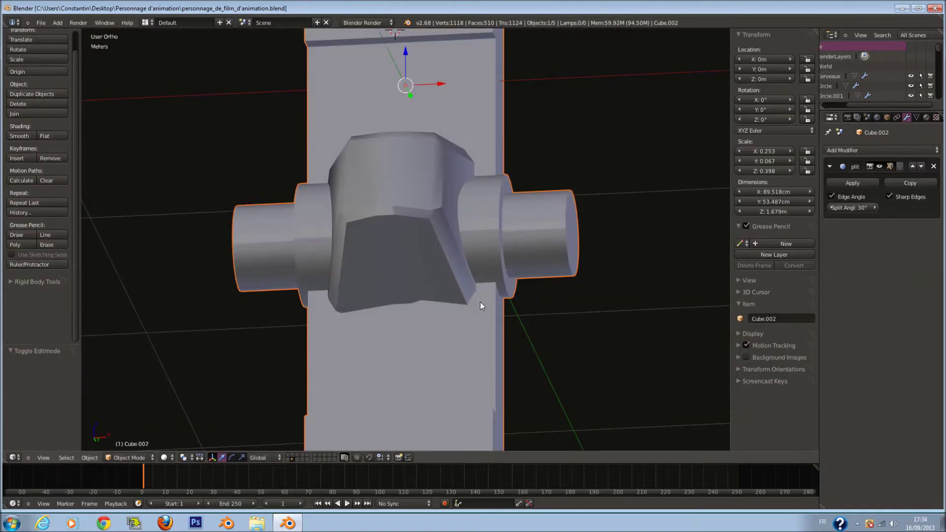
# - Move the fitting to the first layer of the lower row and display that layer
pyautogui.press('KP_6')
pyautogui.press('KP_3')
pyautogui.press('z')
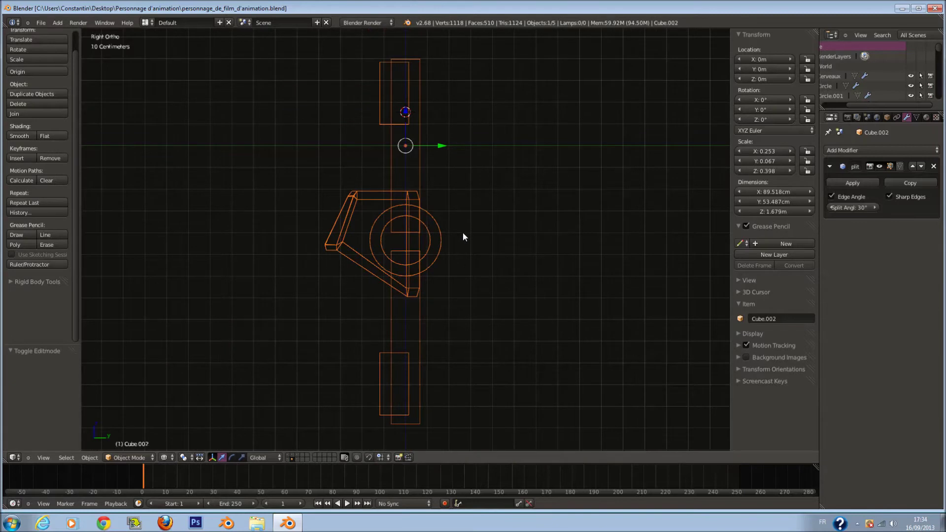
pyautogui.scroll(-1, 462, 237)
pyautogui.press('m')
pyautogui.press('m')
pyautogui.click(607, 326)
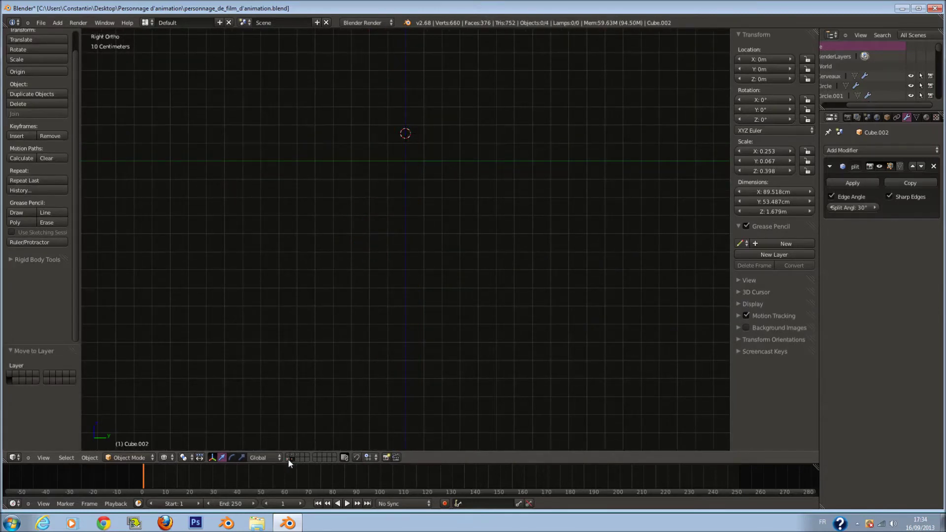
pyautogui.click(292, 457)
pyautogui.scroll(-5, 398, 363)
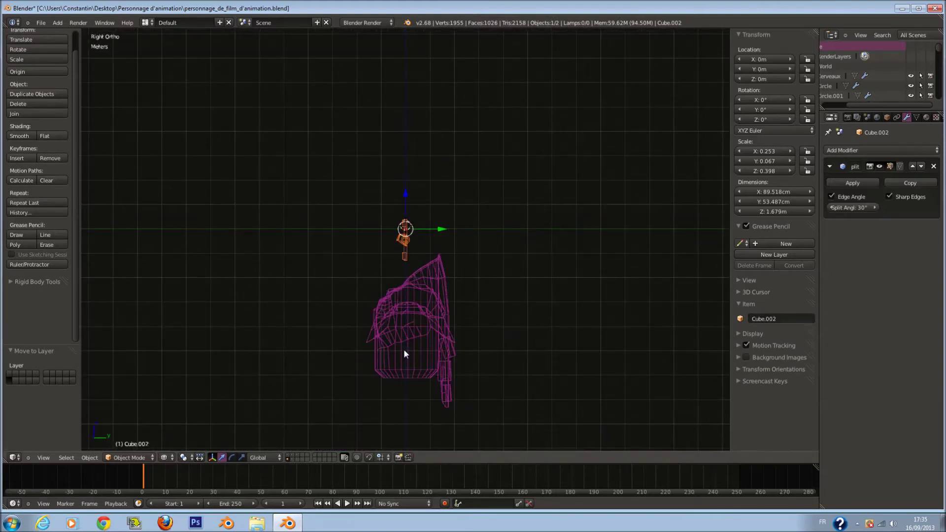
# - Move the fitting to the second layer of the lower row and display that layer
pyautogui.press('m')
pyautogui.click(490, 379)
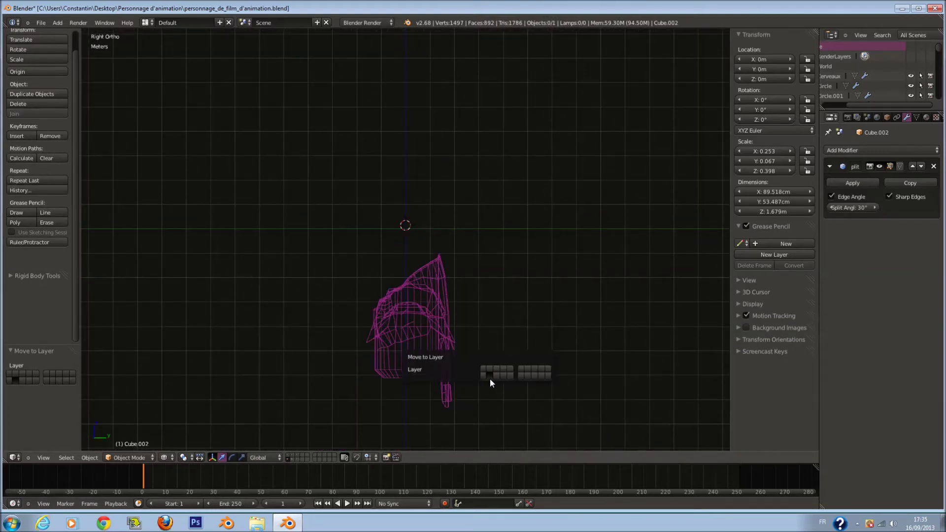
pyautogui.click(292, 459)
# - Add a Mirror modifier on the X axis to the fitting
pyautogui.press('KP_1')
pyautogui.press('z')
pyautogui.keyDown('ctrl'); pyautogui.moveTo(436, 332); pyautogui.dragTo(448, 37, button='middle'); pyautogui.keyUp('ctrl')
pyautogui.scroll(-1, 449, 101)
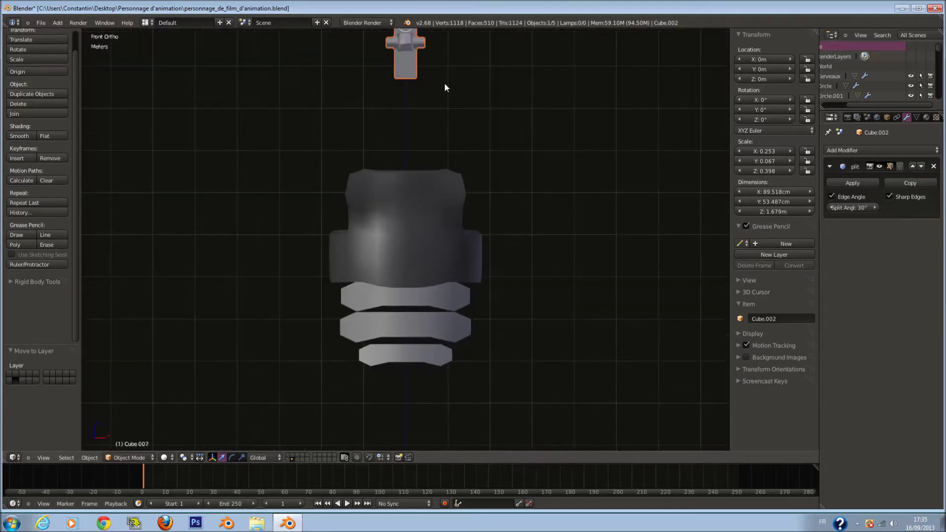
pyautogui.click(874, 150)
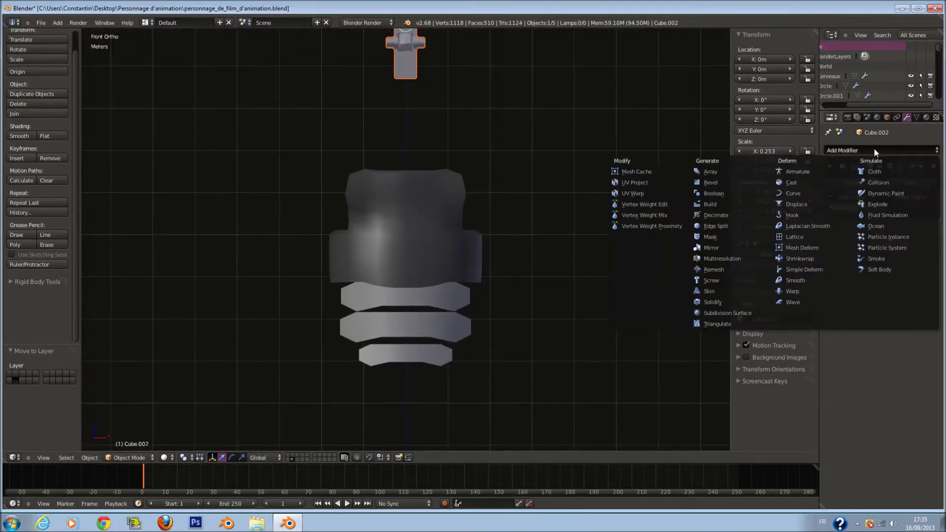
pyautogui.click(735, 255)
# - Move the fitting's whole mesh down and sideways onto the upper two waist bands and scale it to about 0.689
pyautogui.press('Tab')
pyautogui.press('l')
pyautogui.press('g')
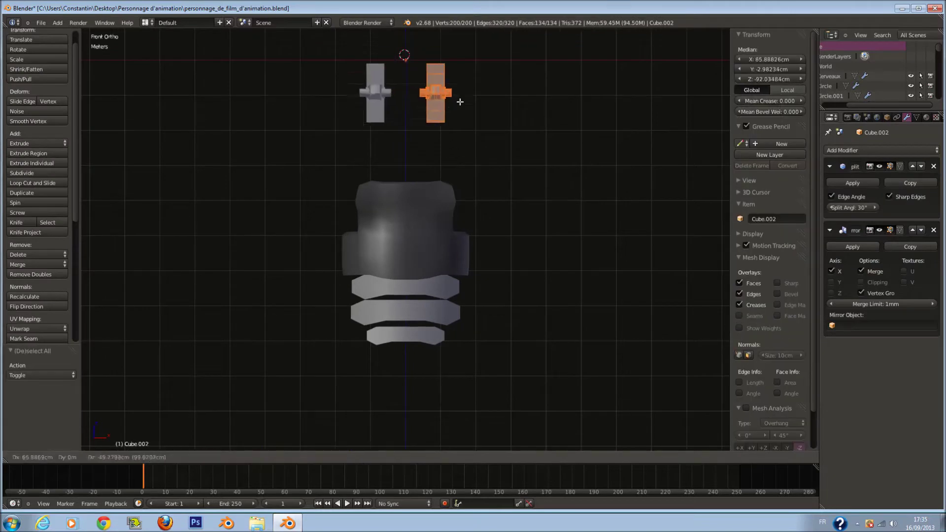
pyautogui.click(469, 332)
pyautogui.press('s')
pyautogui.click(483, 313)
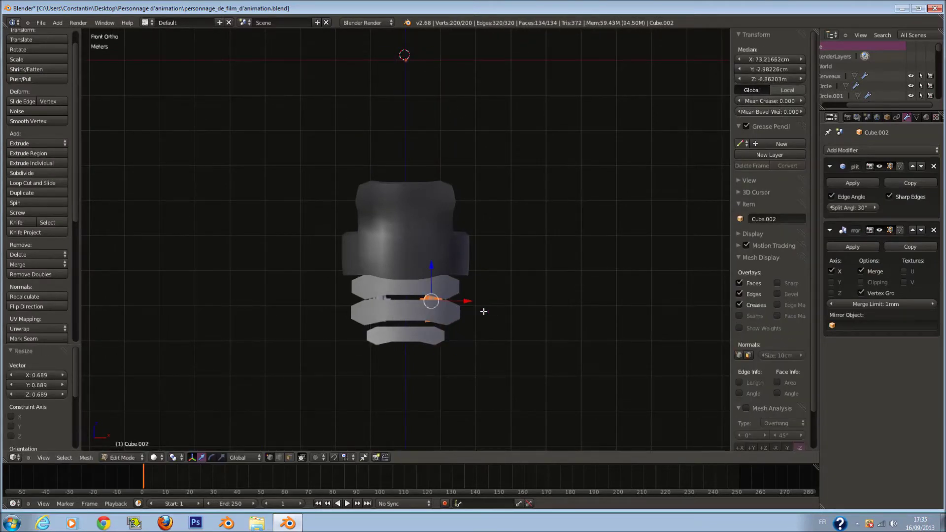
# - Move the fitting's mesh about 1.28 m forward along Y to the front of the waist bands
pyautogui.press('KP_3')
pyautogui.press('g')
pyautogui.press('y')
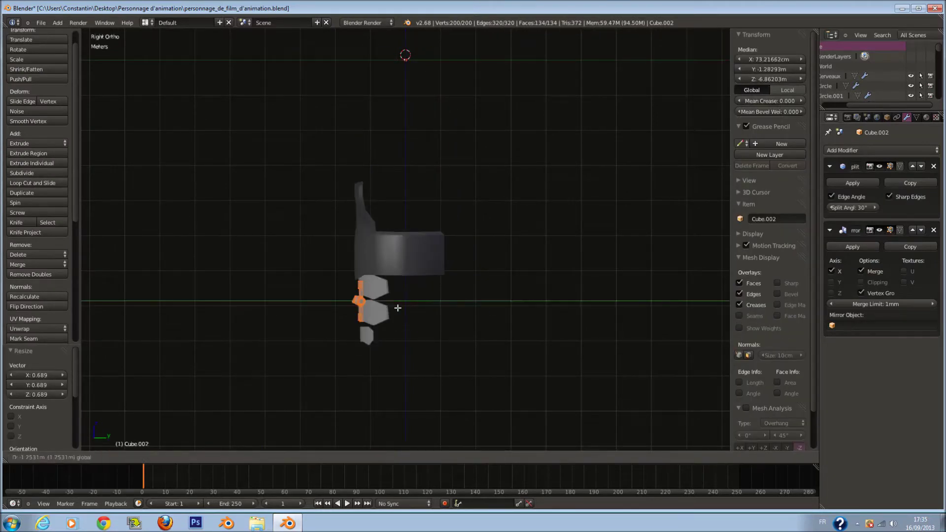
pyautogui.click(397, 308)
# - Scale the fitting's mesh down to about 0.603 over the gap between the upper two bands
pyautogui.press('KP_1')
pyautogui.press('KP_Decimal')
pyautogui.press('s')
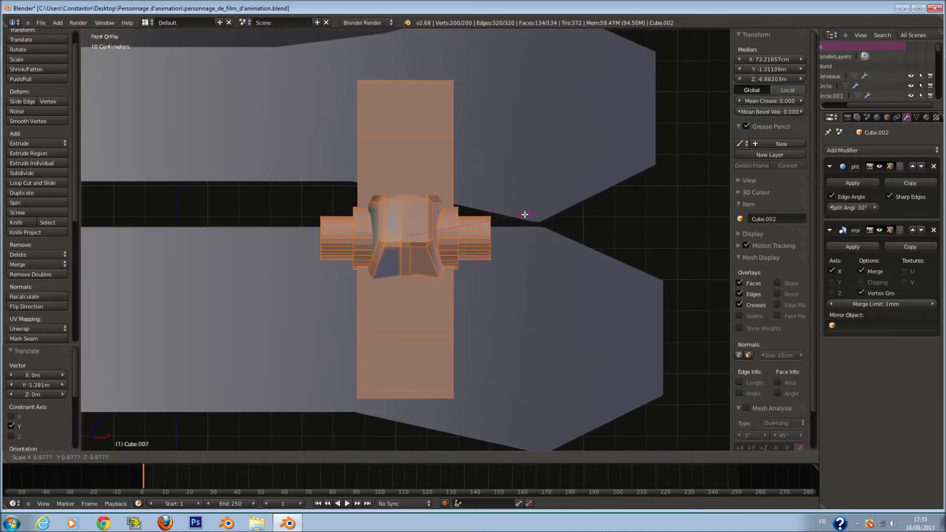
pyautogui.click(485, 213)
pyautogui.keyDown('ctrl'); pyautogui.scroll(-12, 518, 237); pyautogui.keyUp('ctrl')
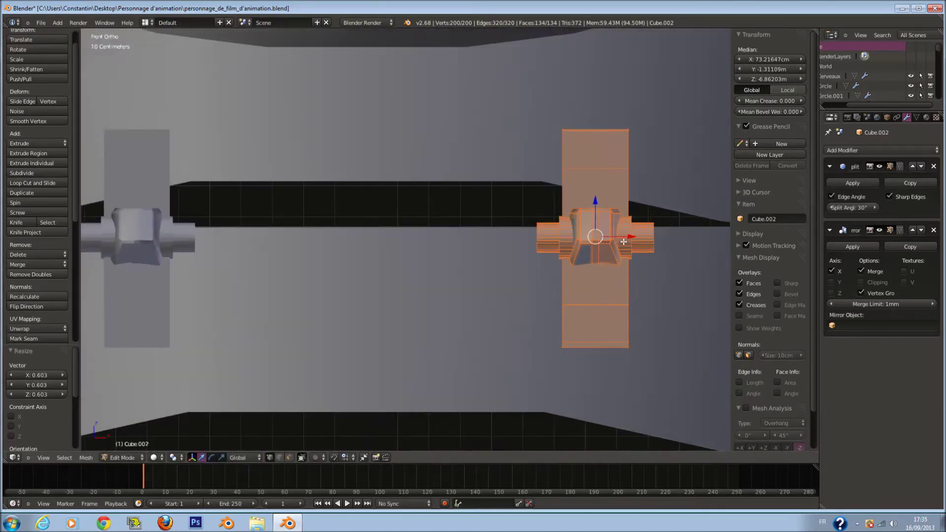
# - Move the fitting's mesh about 46 cm along X towards the centre and raise it about 9.5 cm along Z
pyautogui.press('g')
pyautogui.press('x')
pyautogui.click(476, 242)
pyautogui.moveTo(477, 242); pyautogui.dragTo(397, 261, button='middle')
pyautogui.moveTo(431, 226); pyautogui.dragTo(429, 198)
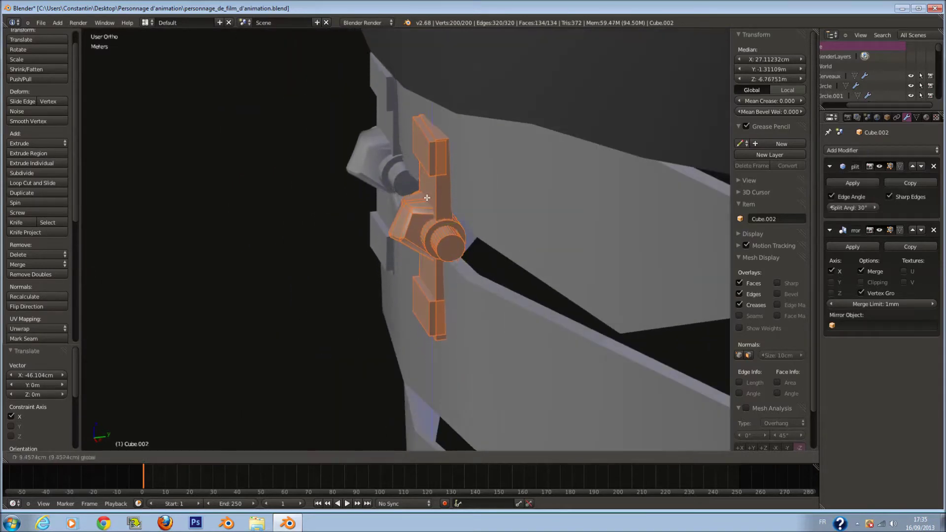
# - Scale the fitting's mesh down, raise it about 9.7 mm along Z, and save the file
pyautogui.press('s')
pyautogui.click(482, 226)
pyautogui.moveTo(437, 224); pyautogui.dragTo(476, 201, button='middle')
pyautogui.moveTo(446, 173); pyautogui.dragTo(446, 171)
pyautogui.hotkey('ctrl', 's')
pyautogui.click(474, 186)
pyautogui.moveTo(485, 196); pyautogui.dragTo(461, 197, button='middle')
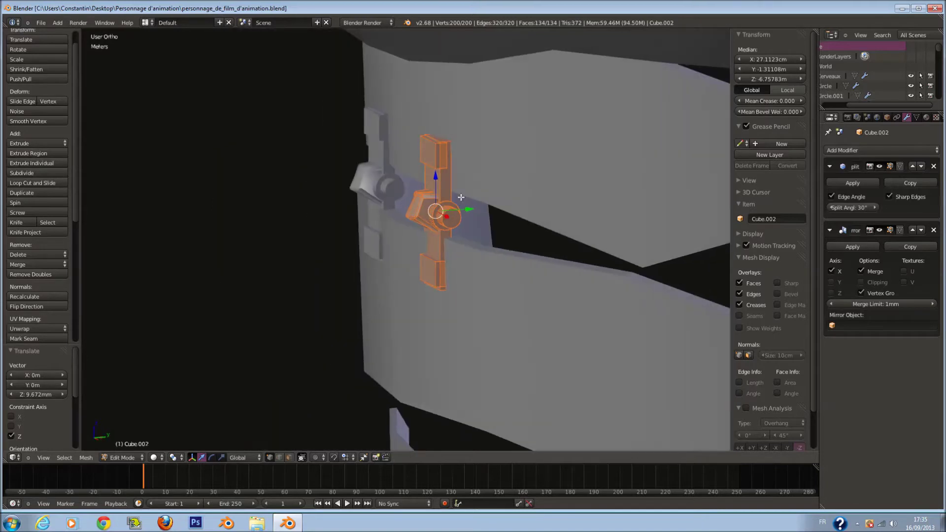
pyautogui.press('KP_3')
pyautogui.press('Tab')
pyautogui.rightClick(485, 183)
pyautogui.press('r')
pyautogui.press('Escape')
pyautogui.rightClick(566, 319)
pyautogui.press('r')
pyautogui.press('Escape')
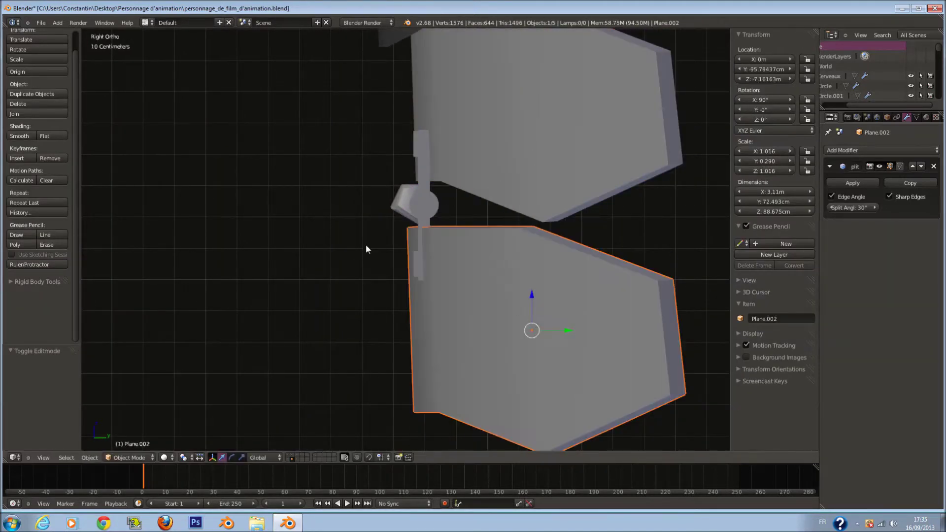
# - Move the fitting's mesh about 1.2 cm forward along Y and rotate it about 7.6° around Z to follow the bands' curve
pyautogui.rightClick(416, 214)
pyautogui.scroll(2, 416, 214)
pyautogui.moveTo(416, 214); pyautogui.dragTo(504, 250, button='middle')
pyautogui.press('Tab')
pyautogui.press('g')
pyautogui.press('y')
pyautogui.click(499, 201)
pyautogui.press('r')
pyautogui.press('z')
pyautogui.click(519, 182)
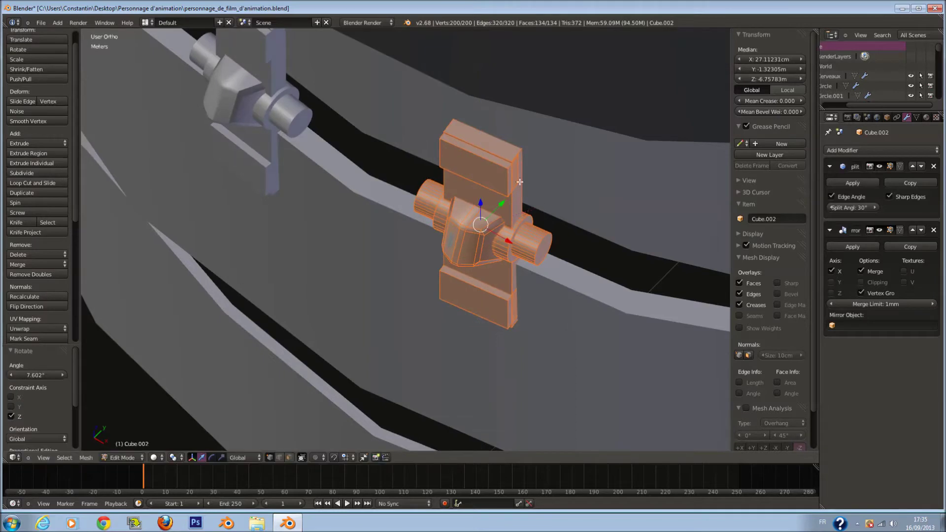
# - Move the fitting's mesh about 4.5 mm back along Y towards the bands and adjust its scale
pyautogui.press('g')
pyautogui.press('y')
pyautogui.click(502, 202)
pyautogui.moveTo(502, 202)
pyautogui.mouseDown(button='middle')
pyautogui.moveTo(474, 188)
pyautogui.moveTo(503, 188)
pyautogui.mouseUp(button='middle')
pyautogui.press('s')
pyautogui.click(496, 204)
# - Rotate the fitting's mesh around X by about 2.6° and −4.3°, and raise it about 2 cm along Z
pyautogui.press('r')
pyautogui.press('x')
pyautogui.click(503, 187)
pyautogui.press('r')
pyautogui.press('x')
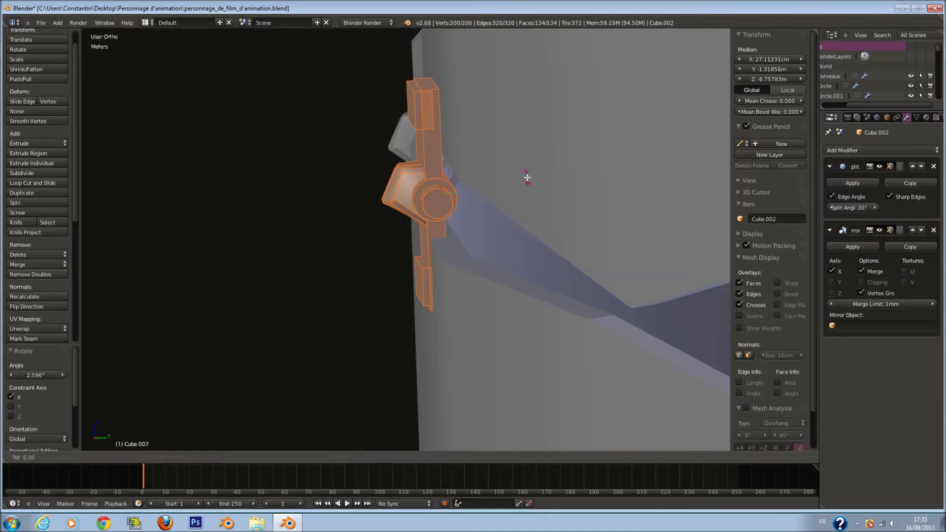
pyautogui.click(528, 180)
pyautogui.press('r')
pyautogui.press('x')
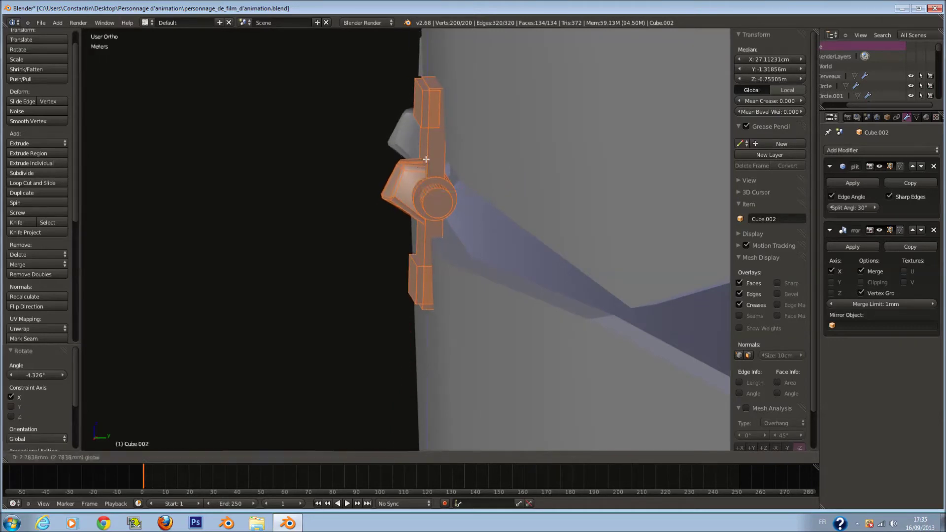
pyautogui.click(429, 180)
pyautogui.press('Tab')
# - Duplicate the fitting's mesh about 81.6 cm down along Z to the gap between the lower two waist bands
pyautogui.press('KP_1')
pyautogui.scroll(-7, 431, 163)
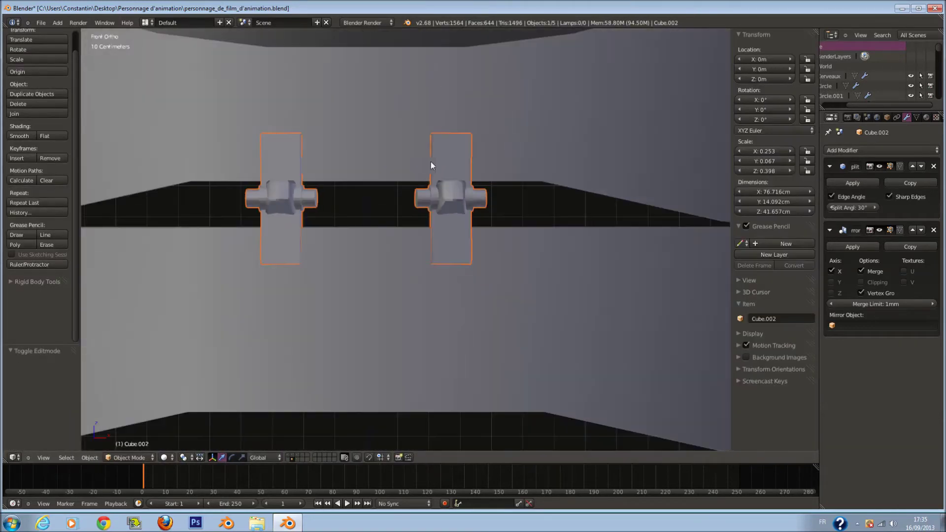
pyautogui.press('Tab')
pyautogui.keyDown('shift'); pyautogui.scroll(-3, 477, 201); pyautogui.keyUp('shift')
pyautogui.scroll(1, 458, 174)
pyautogui.hotkey('shift', 'd')
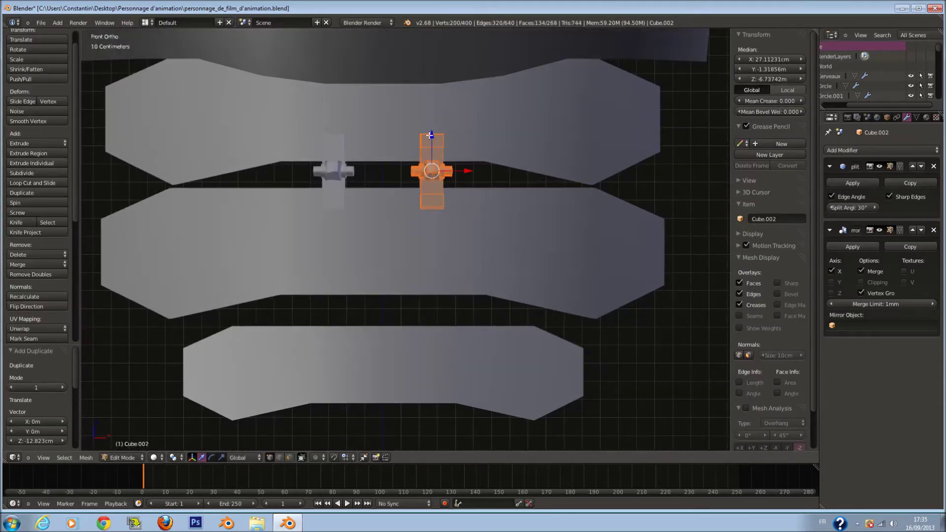
pyautogui.press('z')
pyautogui.click(438, 271)
# - Tilt the duplicated fitting around X and move it about 2.7 cm along Y against the lower bands
pyautogui.press('KP_3')
pyautogui.press('KP_Decimal')
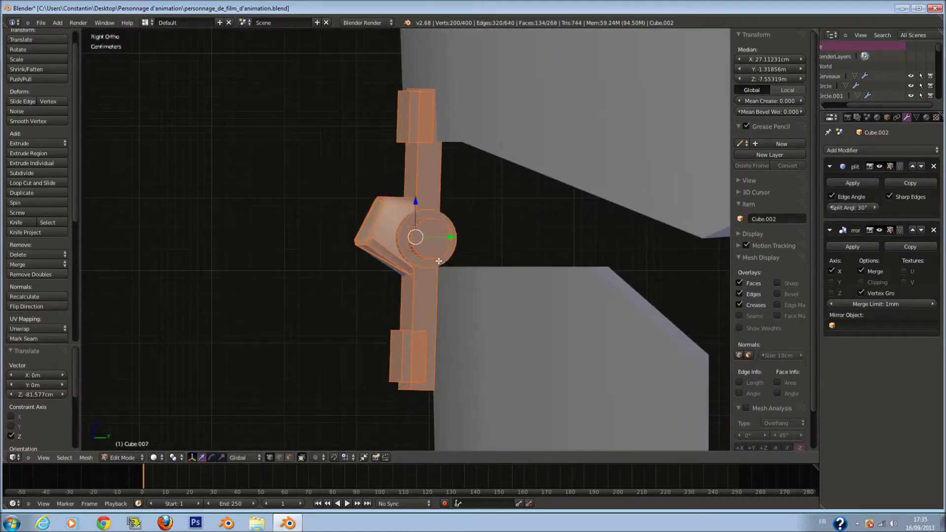
pyautogui.press('r')
pyautogui.press('x')
pyautogui.click(476, 184)
pyautogui.moveTo(476, 184); pyautogui.dragTo(457, 227, button='middle')
pyautogui.press('g')
pyautogui.press('y')
pyautogui.click(451, 226)
pyautogui.press('g')
pyautogui.press('y')
pyautogui.click(461, 230)
# - Rotate the duplicated fitting about 3.9° around X, and fine-tune its Y position and tilt against the bands
pyautogui.press('r')
pyautogui.press('x')
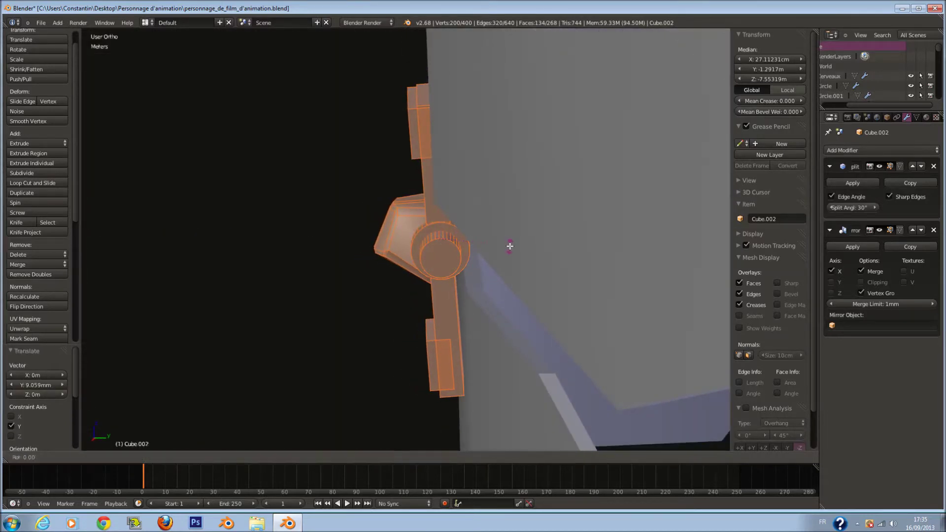
pyautogui.click(515, 244)
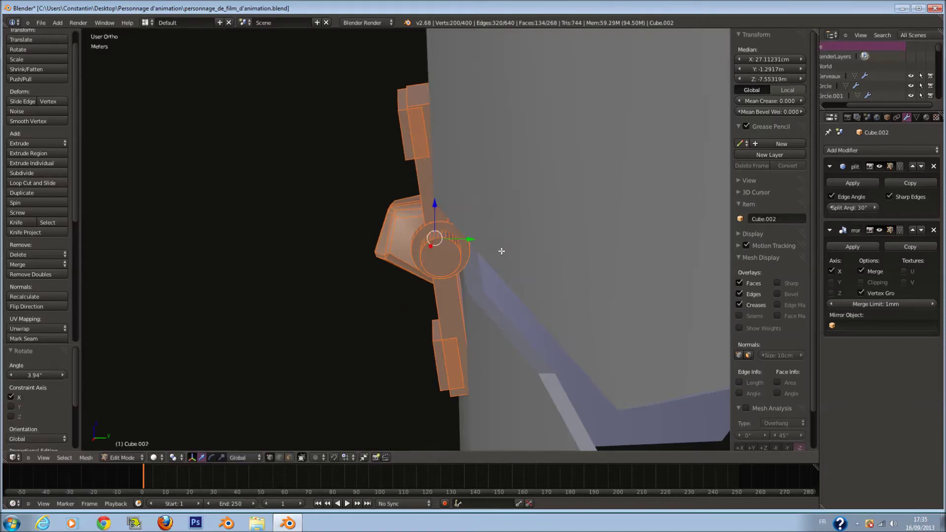
pyautogui.scroll(-1, 494, 252)
pyautogui.moveTo(474, 239); pyautogui.dragTo(477, 239)
pyautogui.press('r')
pyautogui.click(525, 237)
pyautogui.press('Tab')
# - Review the fittings on the waist bands, select the chest plate, and save the file
pyautogui.press('KP_1')
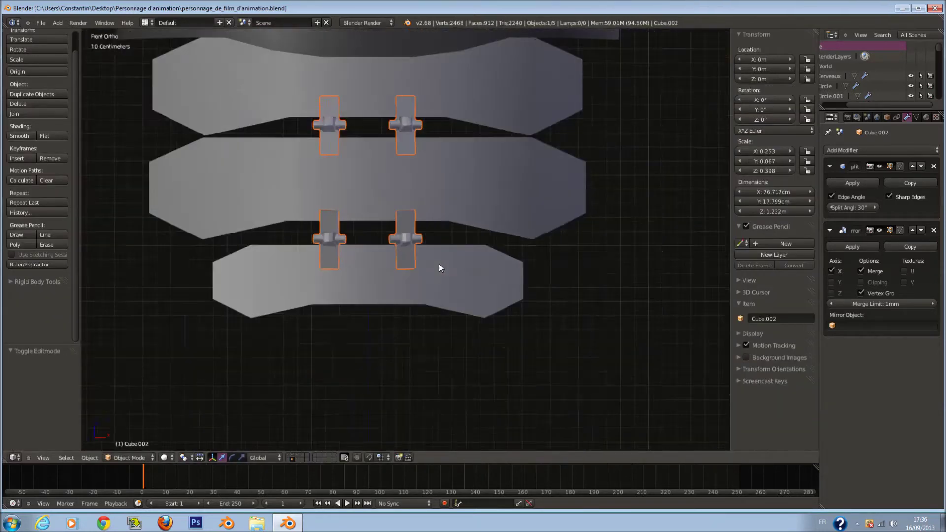
pyautogui.press('a')
pyautogui.scroll(-3, 439, 265)
pyautogui.moveTo(439, 264); pyautogui.dragTo(510, 264, button='middle')
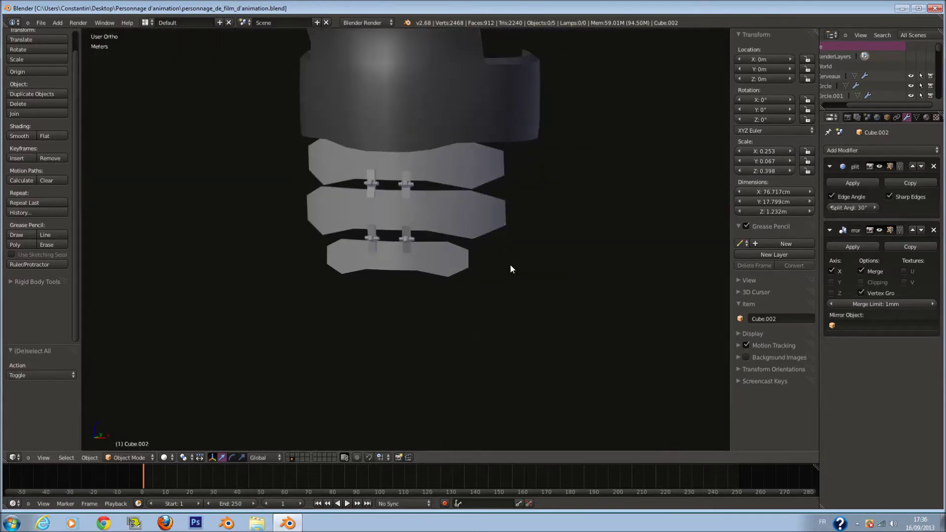
pyautogui.press('KP_1')
pyautogui.rightClick(441, 182)
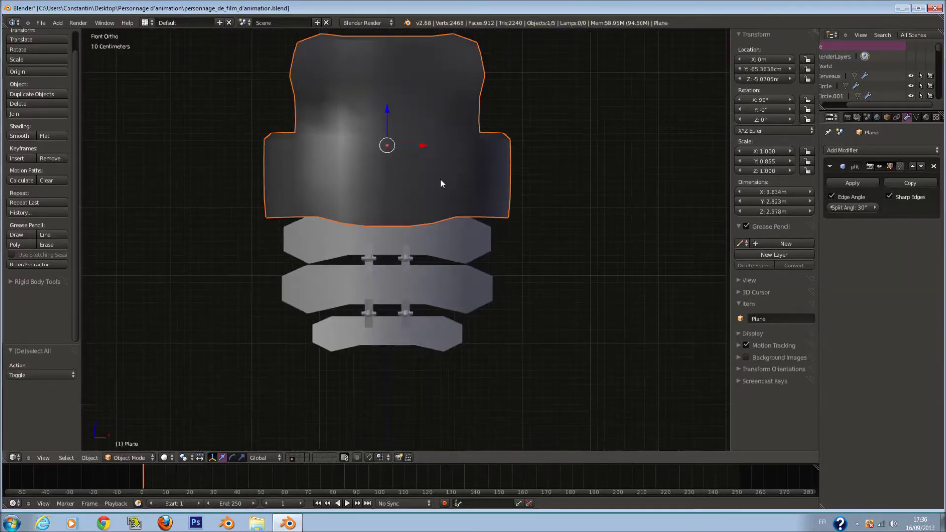
pyautogui.keyDown('shift'); pyautogui.moveTo(551, 196); pyautogui.dragTo(568, 198, button='middle'); pyautogui.keyUp('shift')
pyautogui.scroll(2, 567, 199)
pyautogui.hotkey('ctrl', 's')
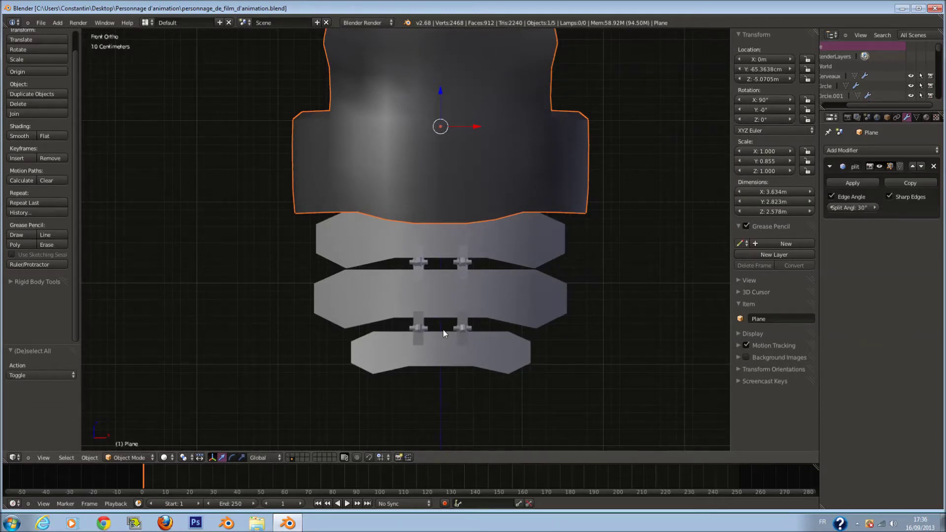
# - Show the second layer's body parts together with the armour, save the file, and deselect everything
pyautogui.keyDown('shift'); pyautogui.click(298, 460); pyautogui.keyUp('shift')
pyautogui.scroll(-4, 479, 246)
pyautogui.hotkey('ctrl', 's')
pyautogui.click(479, 247)
pyautogui.scroll(3, 485, 227)
pyautogui.moveTo(487, 220); pyautogui.dragTo(415, 229, button='middle')
pyautogui.hotkey('ctrl', 's')
pyautogui.click(415, 229)
pyautogui.press('KP_1')
pyautogui.press('KP_1')
pyautogui.press('a')
pyautogui.scroll(-3, 410, 238)
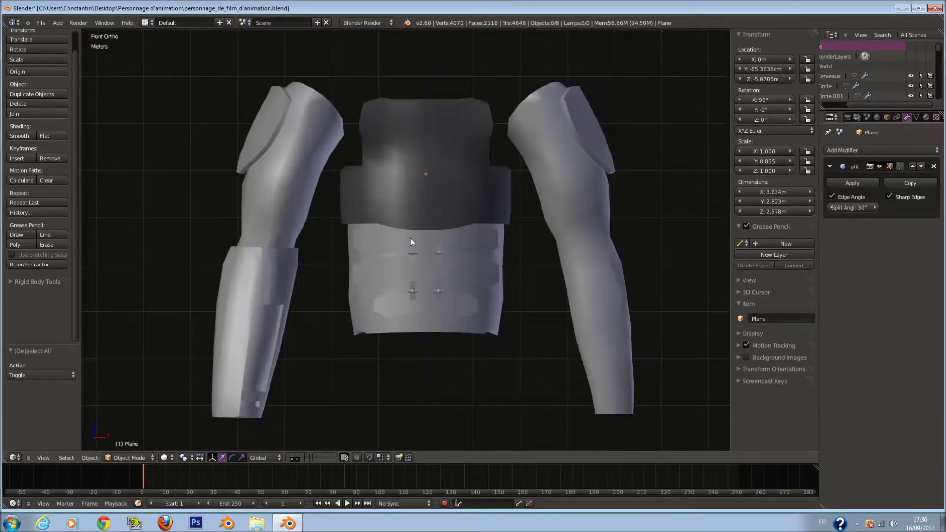
pyautogui.hotkey('shift', 'a')
pyautogui.moveTo(380, 237)
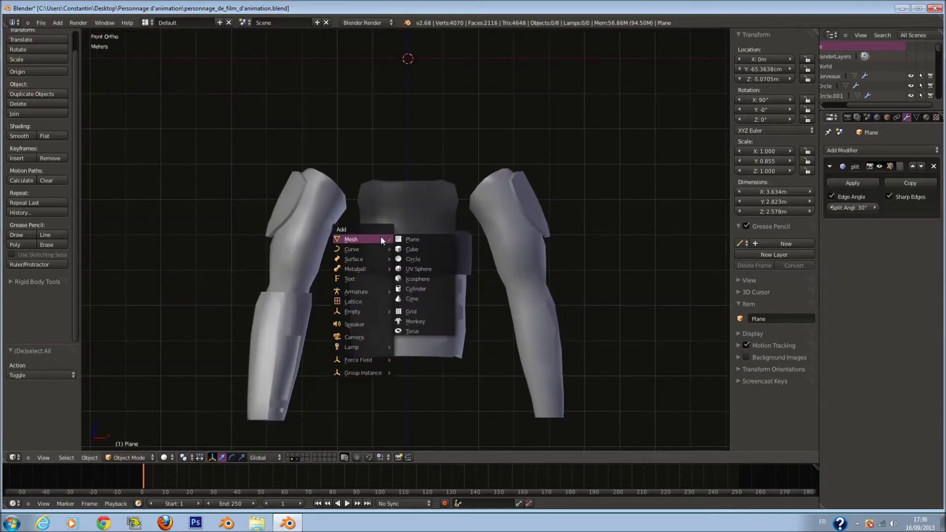
pyautogui.click(405, 249)
pyautogui.press('x')
pyautogui.click(477, 194)
# - Add a plane rotated 90° around X and give it a Mirror modifier on the X axis
pyautogui.scroll(-1, 477, 194)
pyautogui.hotkey('shift', 'a')
pyautogui.click(498, 194)
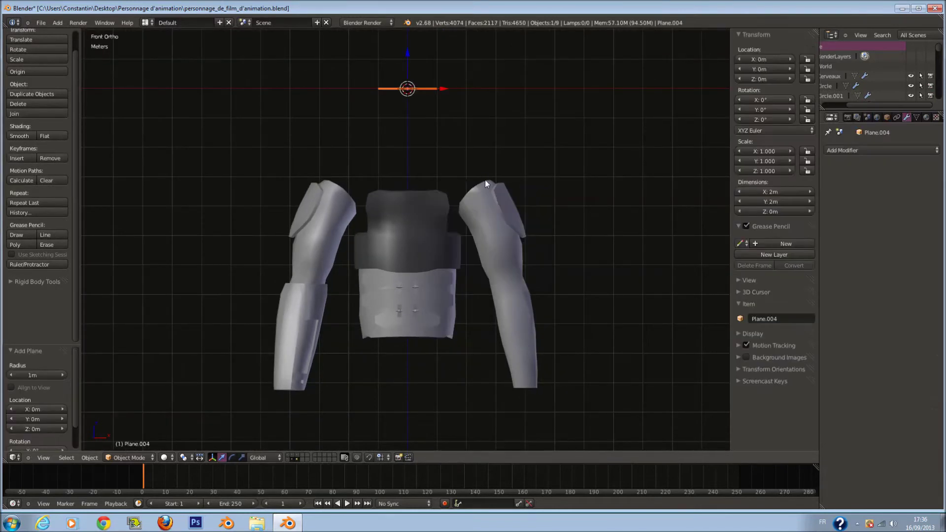
pyautogui.write('rx90')
pyautogui.press('Return')
pyautogui.click(843, 150)
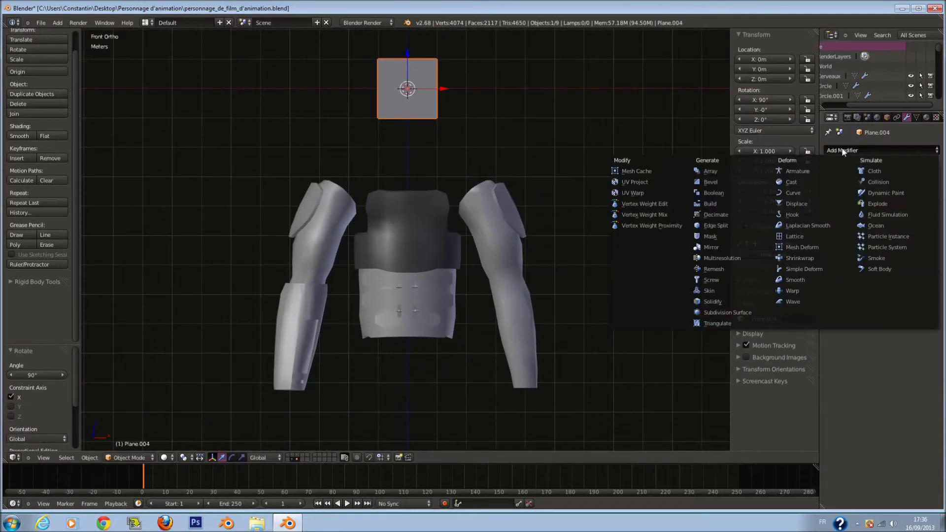
pyautogui.click(754, 244)
# - Move the plane's mesh to about X −76 cm, Z −4.54 m over the chest plate and scale it to about 0.287
pyautogui.scroll(3, 475, 70)
pyautogui.press('Tab')
pyautogui.press('g')
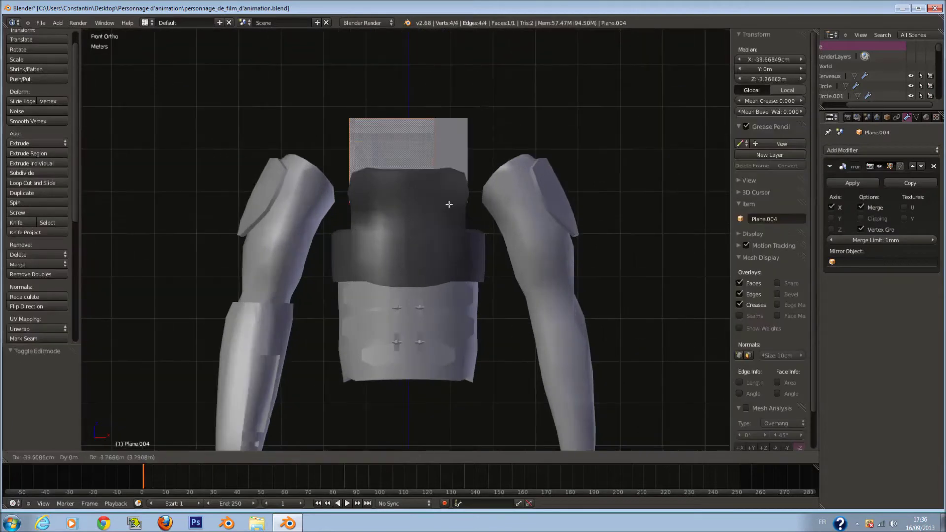
pyautogui.click(435, 249)
pyautogui.press('s')
pyautogui.click(423, 230)
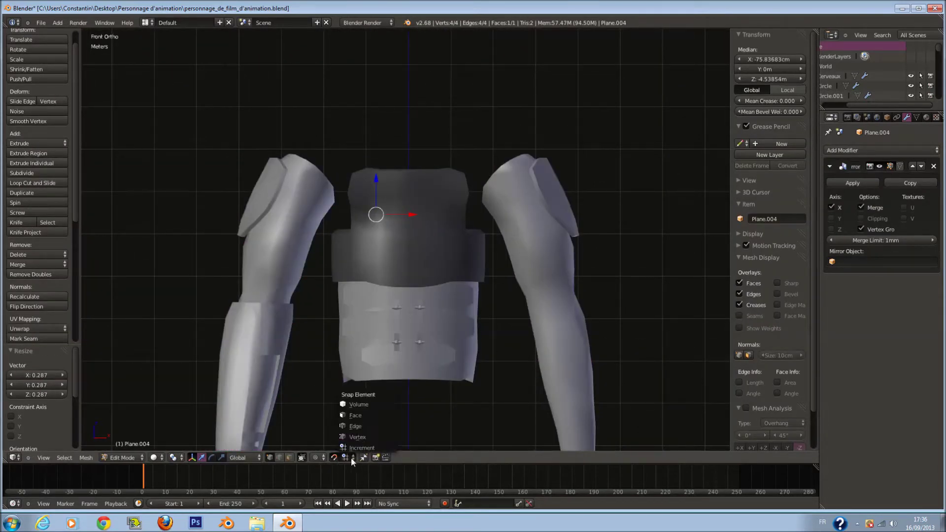
# - Set snapping to Face and snap the plane's mesh onto the chest plate's front surface
pyautogui.click(362, 415)
pyautogui.press('g')
pyautogui.click(422, 202)
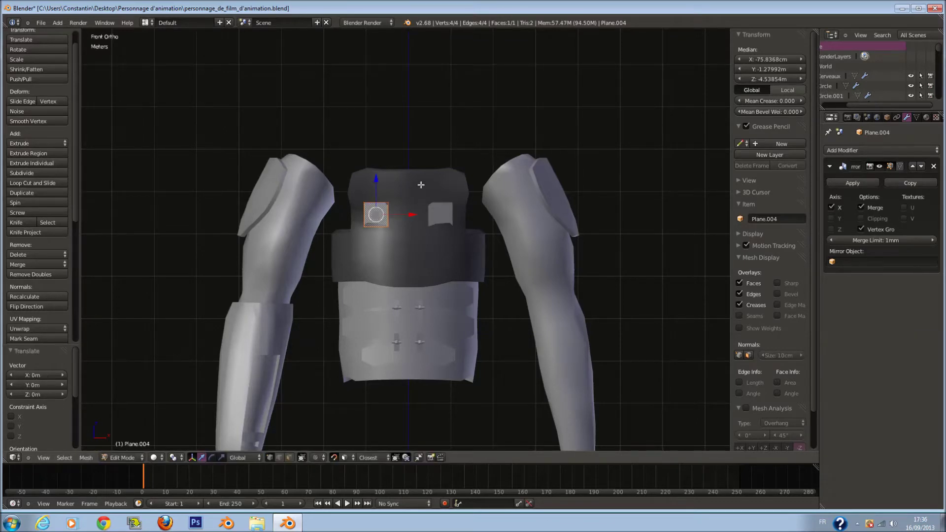
# - Scale the plane's mesh down and move it about 10.5 cm outward and 63 cm up, near the chest plate's upper corner
pyautogui.scroll(6, 428, 186)
pyautogui.scroll(-3, 473, 217)
pyautogui.scroll(1, 498, 237)
pyautogui.press('s')
pyautogui.click(450, 243)
pyautogui.press('g')
pyautogui.click(434, 159)
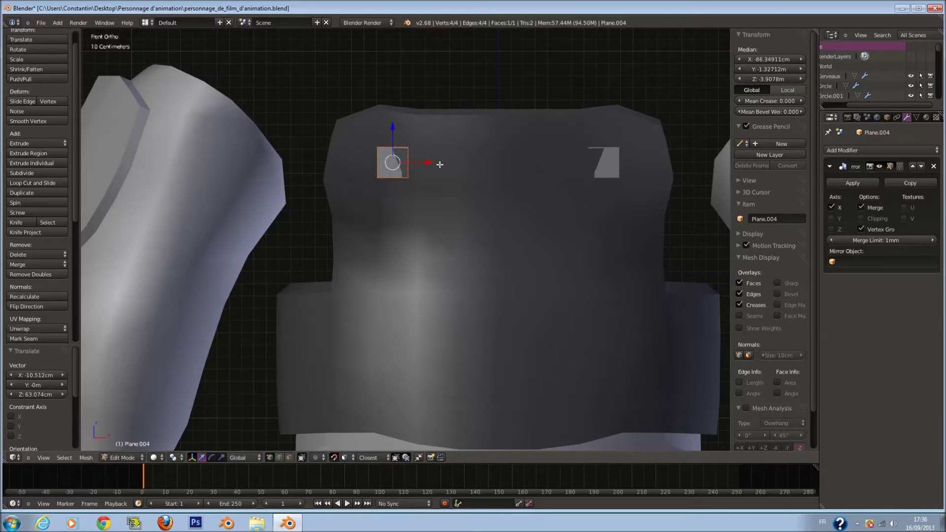
# - Scale the plane's mesh up to about 1.275, turn snapping off, and set its element back to Increment
pyautogui.press('s')
pyautogui.click(456, 202)
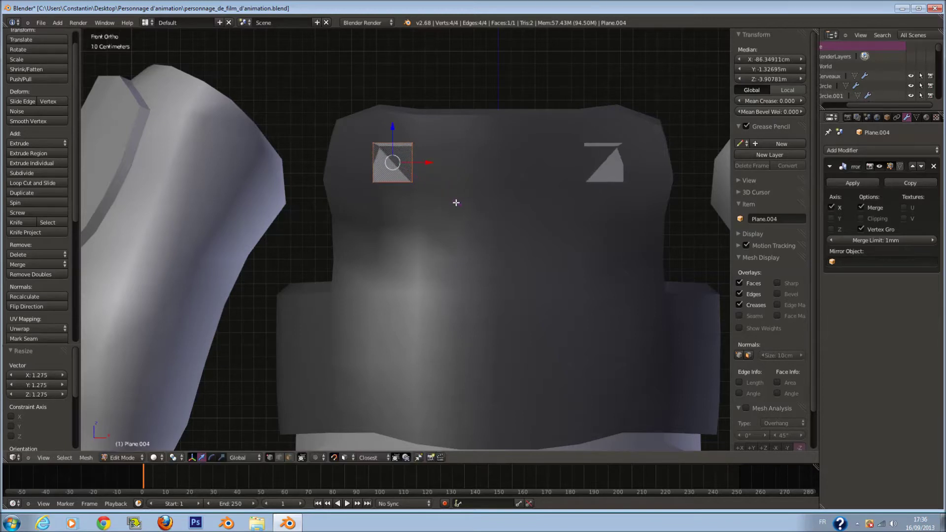
pyautogui.press('g')
pyautogui.click(443, 195)
pyautogui.click(334, 458)
pyautogui.click(345, 457)
pyautogui.click(355, 448)
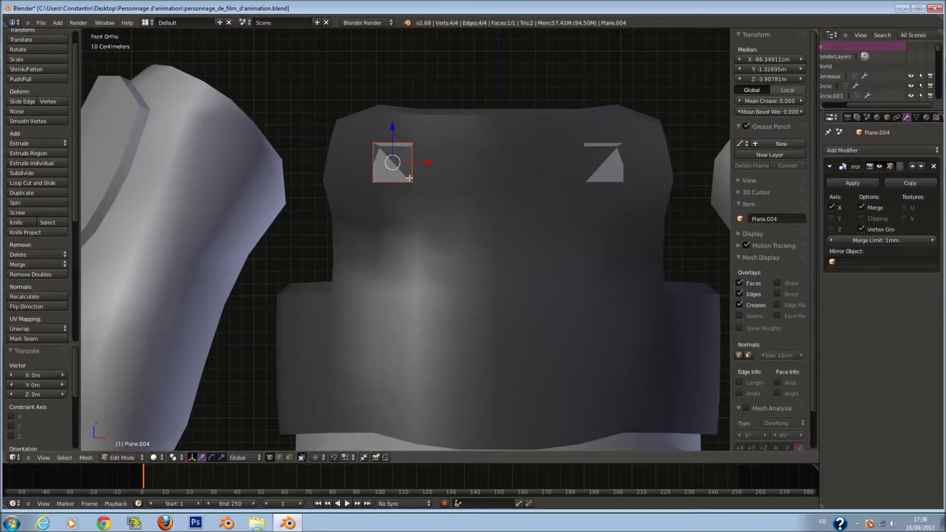
# - Extrude the square outward from the chest plate into a thin block
pyautogui.moveTo(410, 178); pyautogui.dragTo(405, 183, button='middle')
pyautogui.press('e')
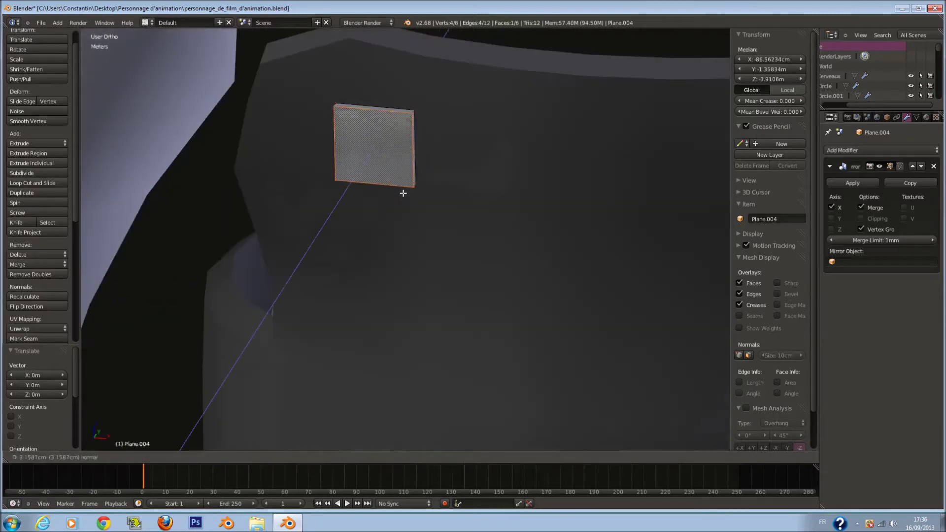
pyautogui.click(401, 201)
# - Scale the whole block to about 1.318 along Z and save the file
pyautogui.press('KP_1')
pyautogui.press('a')
pyautogui.press('a')
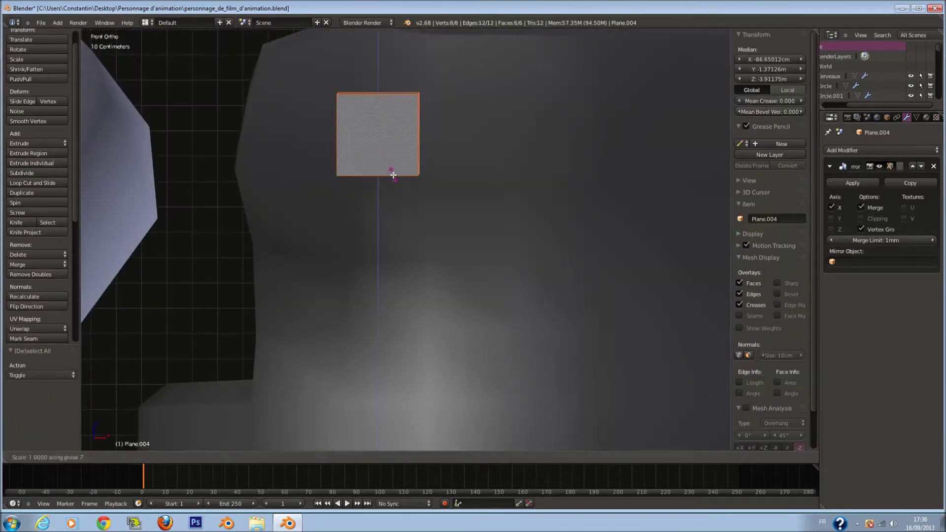
pyautogui.press('s')
pyautogui.press('z')
pyautogui.click(396, 185)
pyautogui.moveTo(397, 187); pyautogui.dragTo(459, 213, button='middle')
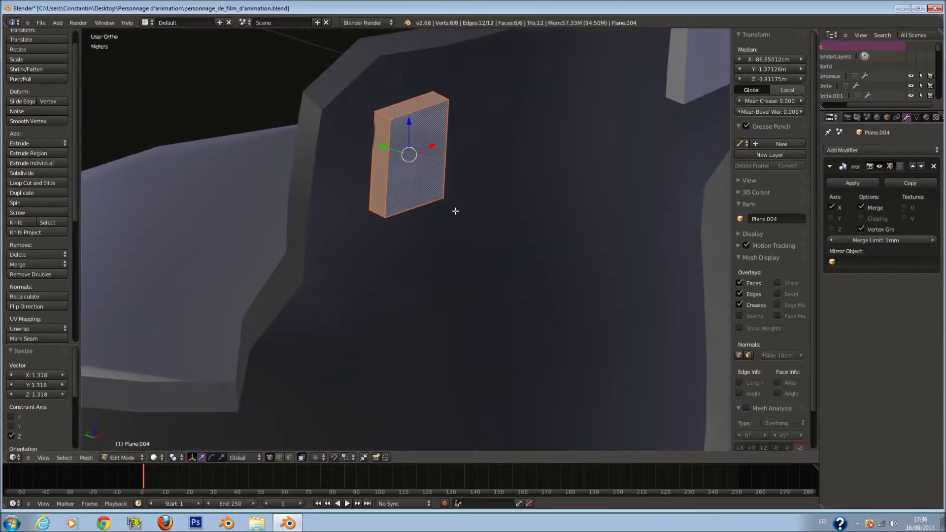
pyautogui.press('KP_1')
pyautogui.press('a')
pyautogui.hotkey('ctrl', 's')
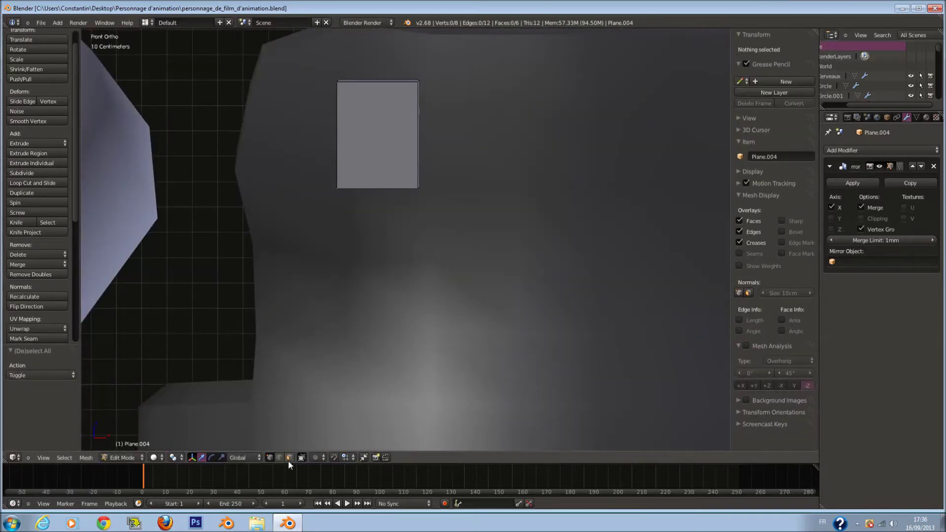
# - Extrude the block's front face about 1 cm along Y and scale it inward to leave a border around it
pyautogui.rightClick(381, 136)
pyautogui.keyDown('shift'); pyautogui.scroll(3, 478, 173); pyautogui.keyUp('shift')
pyautogui.press('e')
pyautogui.click(503, 185)
pyautogui.press('s')
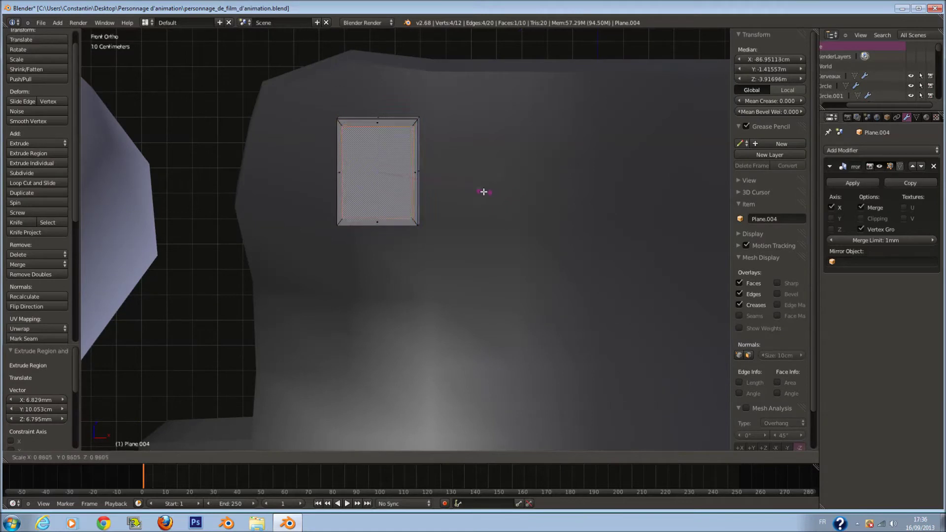
pyautogui.click(467, 187)
# - Extrude the inner face back into the block to form a rectangular recess, and save the file
pyautogui.moveTo(439, 186); pyautogui.dragTo(458, 249, button='middle')
pyautogui.press('e')
pyautogui.click(455, 240)
pyautogui.press('Tab')
pyautogui.hotkey('ctrl', 's')
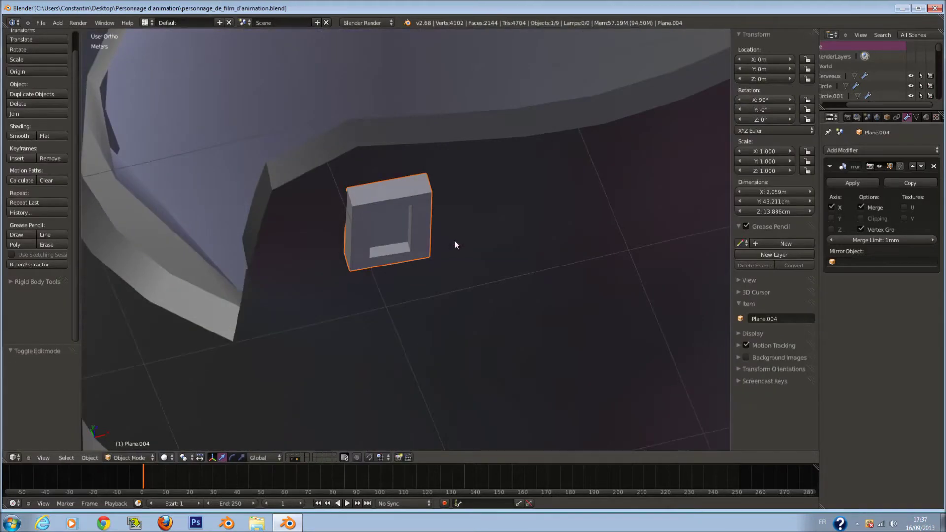
# - Snap the 3D cursor to the selected face inside the block's recess
pyautogui.press('KP_1')
pyautogui.press('Tab')
pyautogui.scroll(-2, 437, 190)
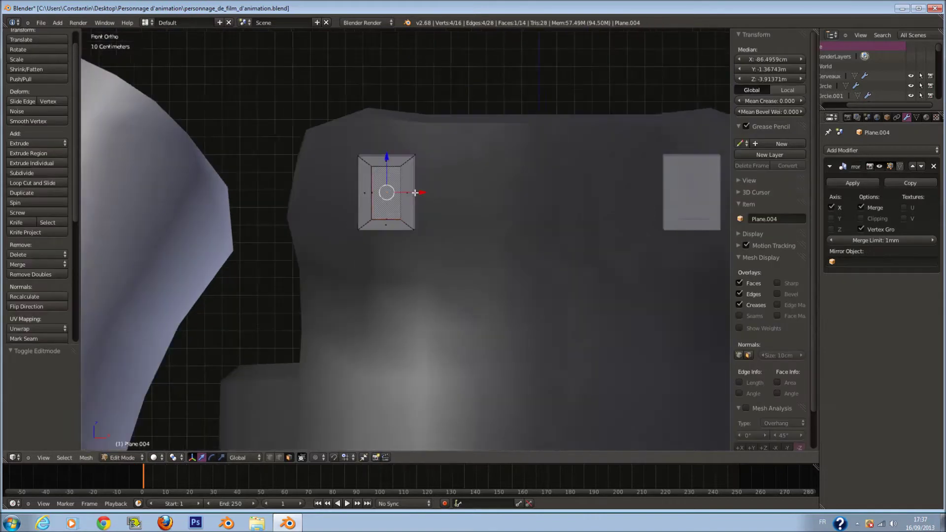
pyautogui.scroll(-1, 428, 229)
pyautogui.hotkey('shift', 's')
pyautogui.click(428, 242)
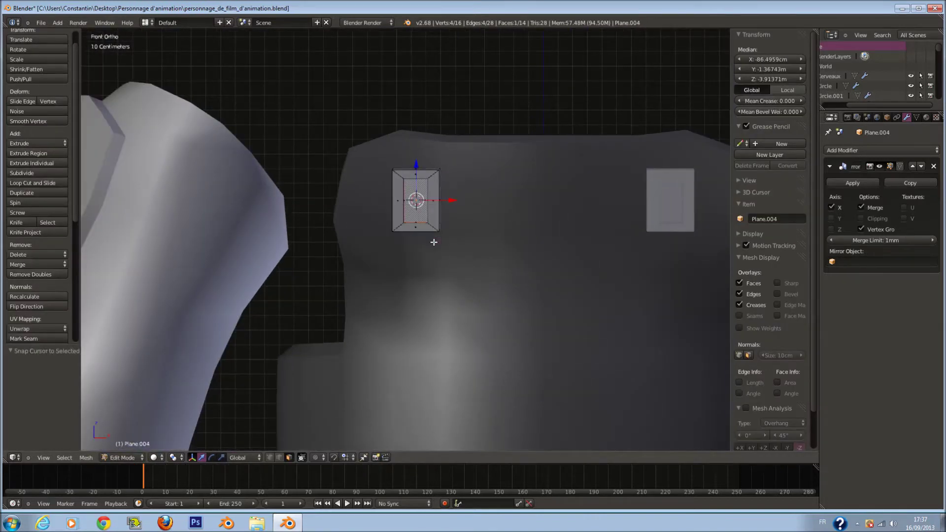
# - Add a plane at the 3D cursor, rotate it 90° about X, shrink it and place it just below the recessed block
pyautogui.hotkey('shift', 'a')
pyautogui.click(449, 207)
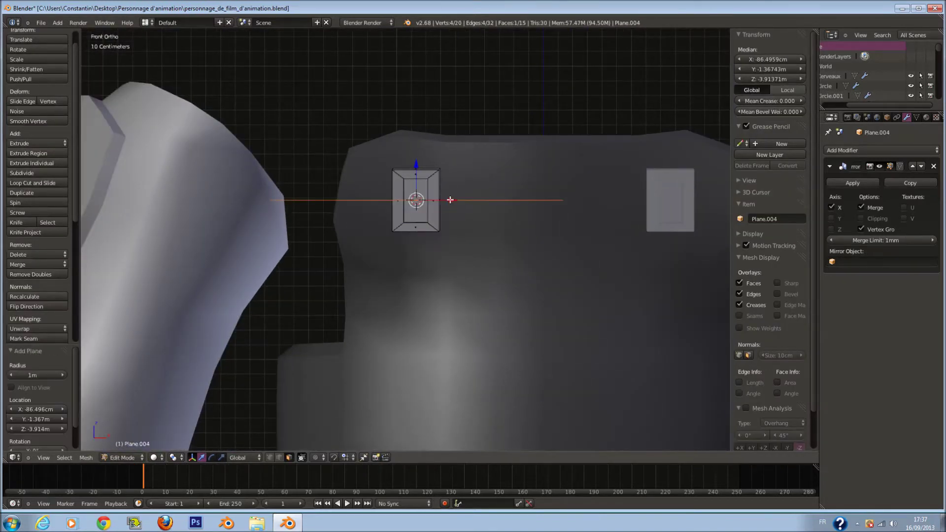
pyautogui.write('rx90')
pyautogui.press('Return')
pyautogui.press('s')
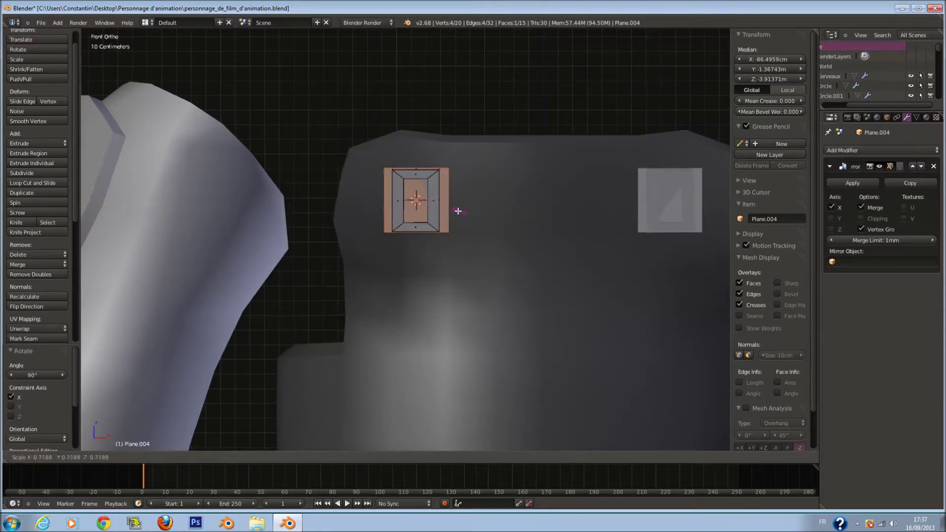
pyautogui.click(430, 207)
pyautogui.press('g')
pyautogui.click(431, 259)
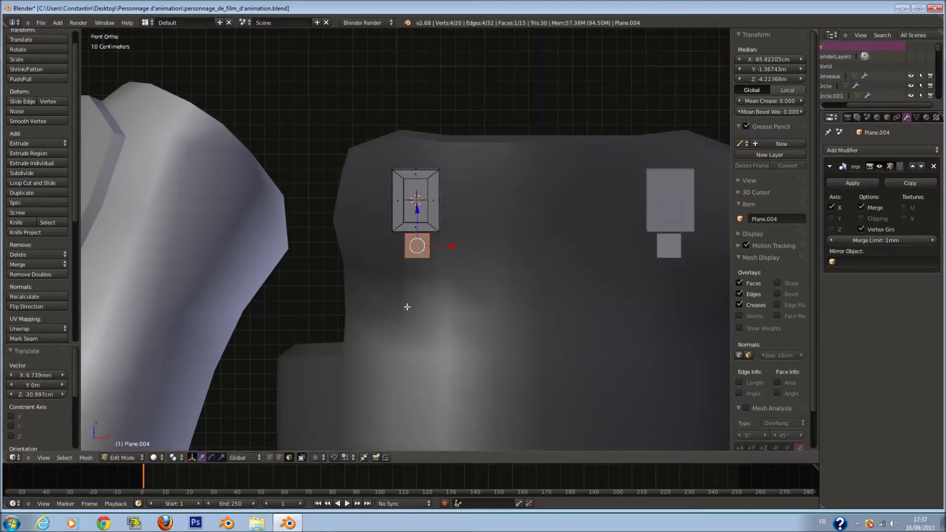
# - Set the snap element to Face and snap the small plane onto the chest plate directly under the block
pyautogui.click(316, 456)
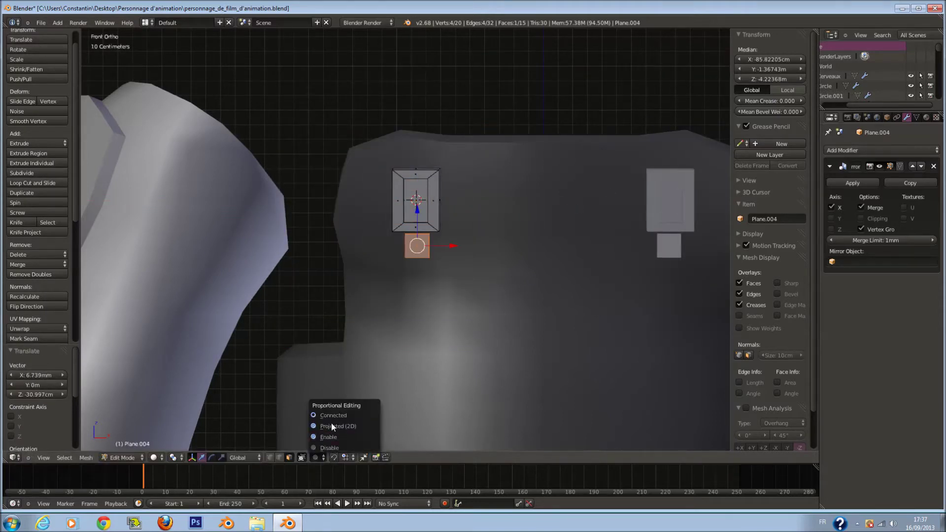
pyautogui.click(347, 457)
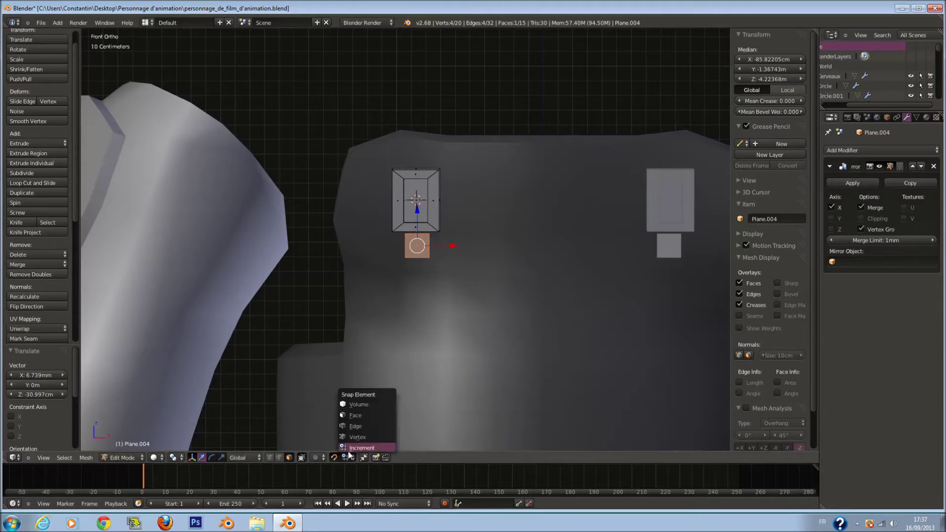
pyautogui.click(362, 418)
pyautogui.press('g')
pyautogui.click(383, 330)
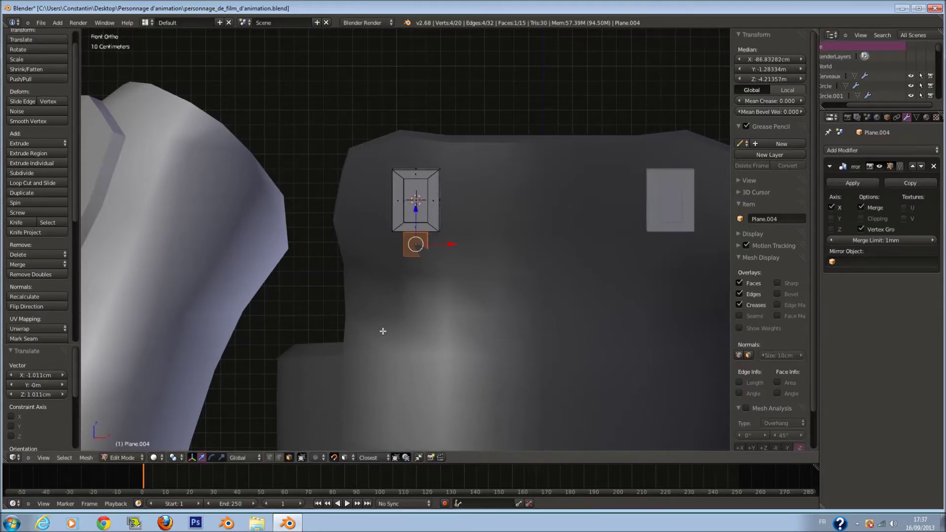
# - Enlarge the small plane slightly and recentre it beneath the block
pyautogui.scroll(-7, 383, 331)
pyautogui.scroll(4, 418, 208)
pyautogui.press('s')
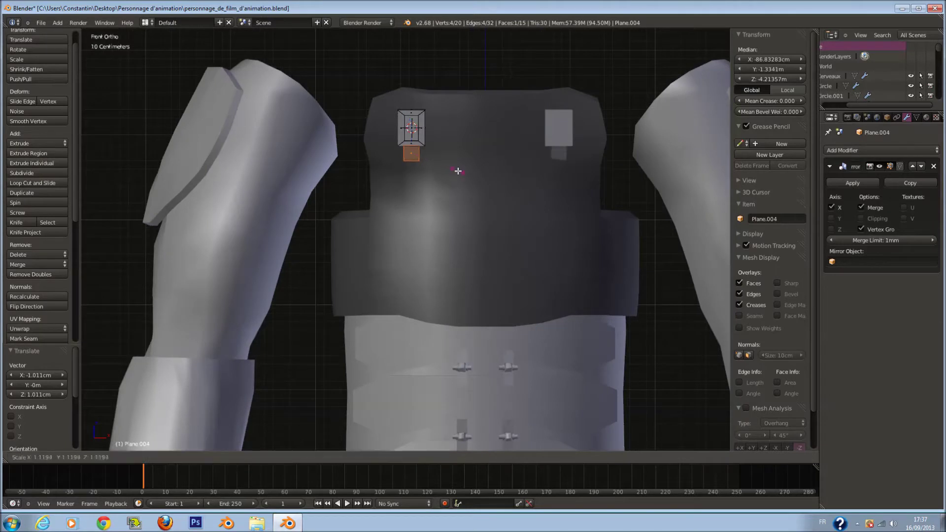
pyautogui.click(454, 169)
pyautogui.scroll(3, 456, 170)
pyautogui.press('g')
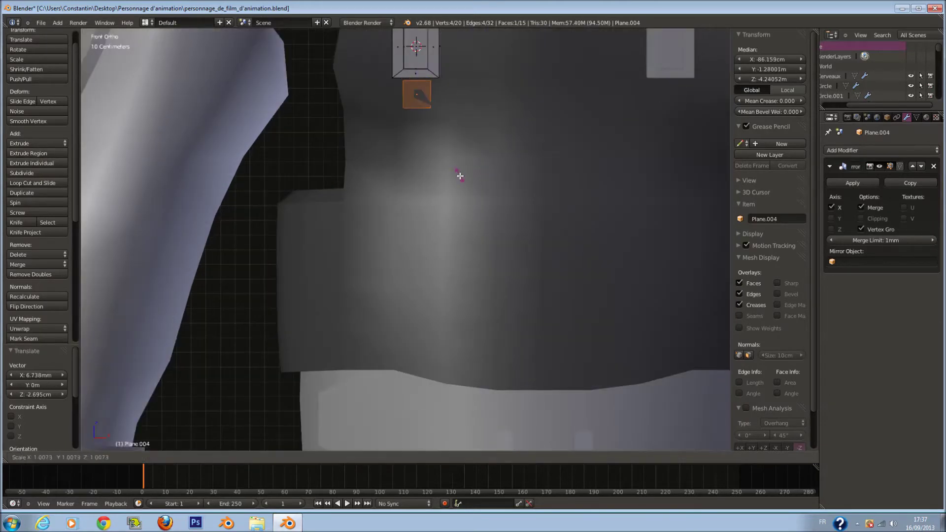
pyautogui.click(467, 181)
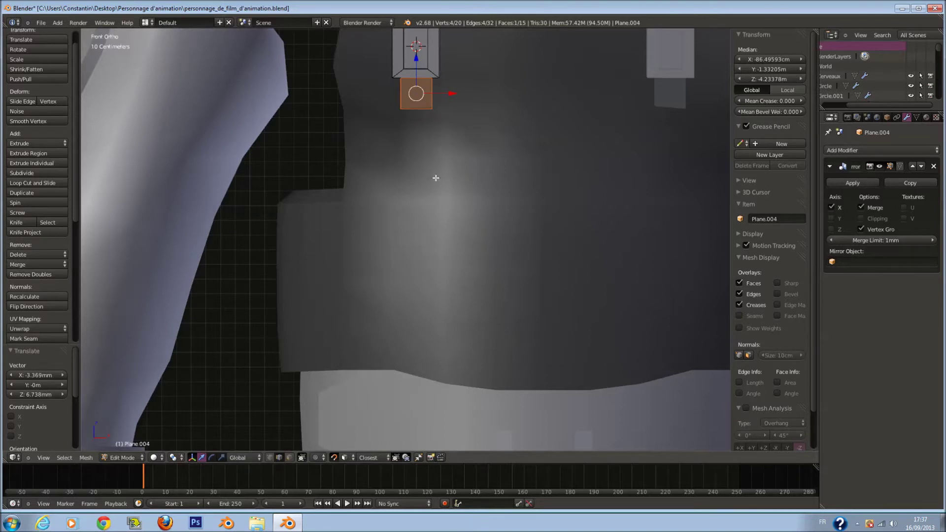
# - Extrude the plane's lower edge downward in several segments along the chest plate to form a strap
pyautogui.click(422, 117)
pyautogui.press('e')
pyautogui.keyDown('shift'); pyautogui.scroll(-4, 436, 93); pyautogui.keyUp('shift')
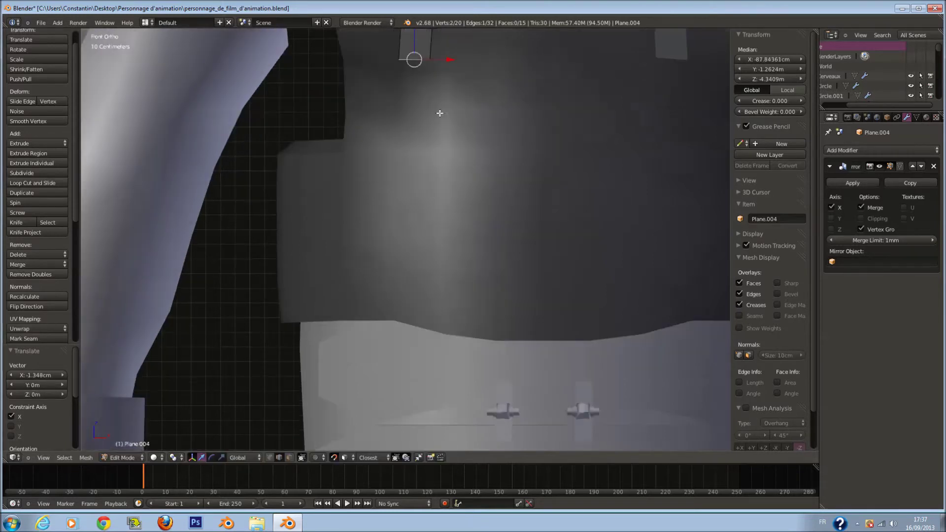
pyautogui.click(434, 95)
pyautogui.press('e')
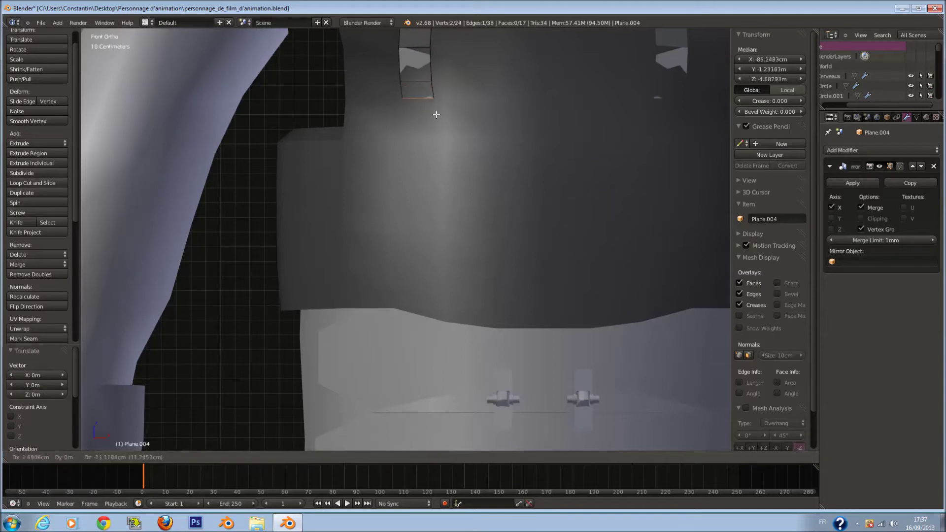
pyautogui.click(439, 156)
pyautogui.keyDown('shift'); pyautogui.scroll(-4, 439, 156); pyautogui.keyUp('shift')
pyautogui.press('e')
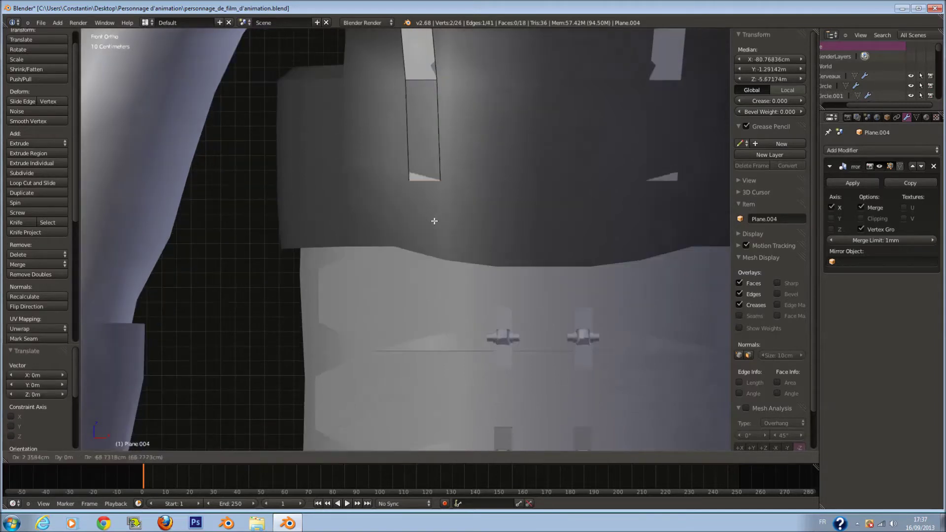
pyautogui.click(436, 194)
pyautogui.scroll(-2, 441, 213)
pyautogui.keyDown('shift'); pyautogui.scroll(3, 441, 213); pyautogui.keyUp('shift')
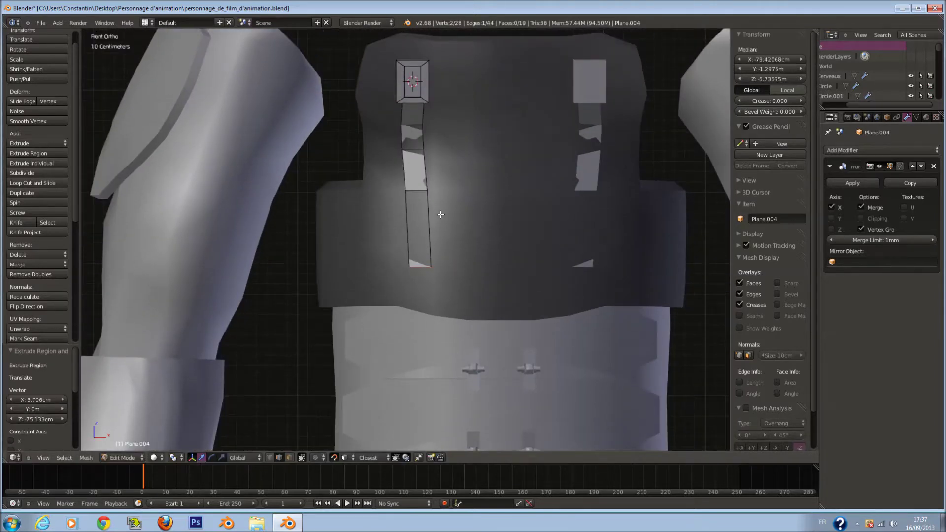
# - Extrude one more strap segment to the chest plate's lower edge and rotate its end edge about 13.3° to follow the contour
pyautogui.press('e')
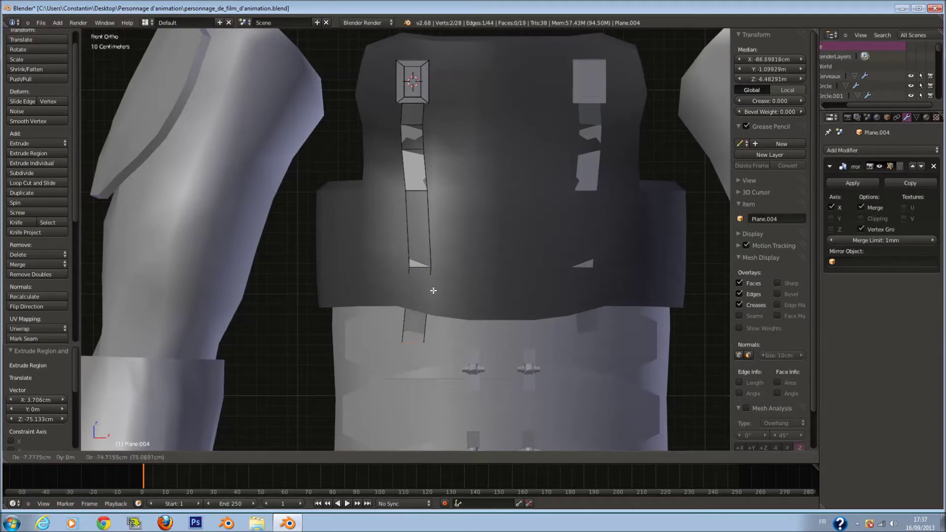
pyautogui.click(446, 298)
pyautogui.press('g')
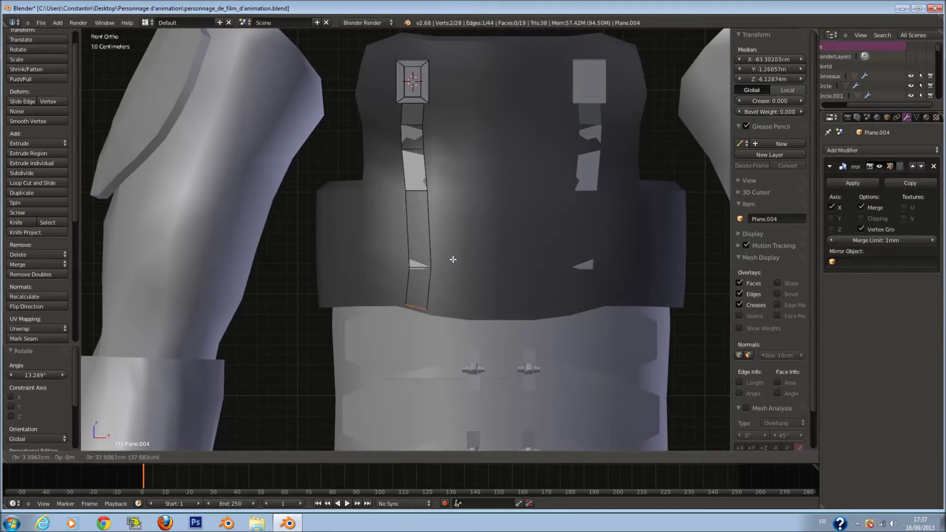
pyautogui.click(452, 260)
pyautogui.scroll(3, 453, 259)
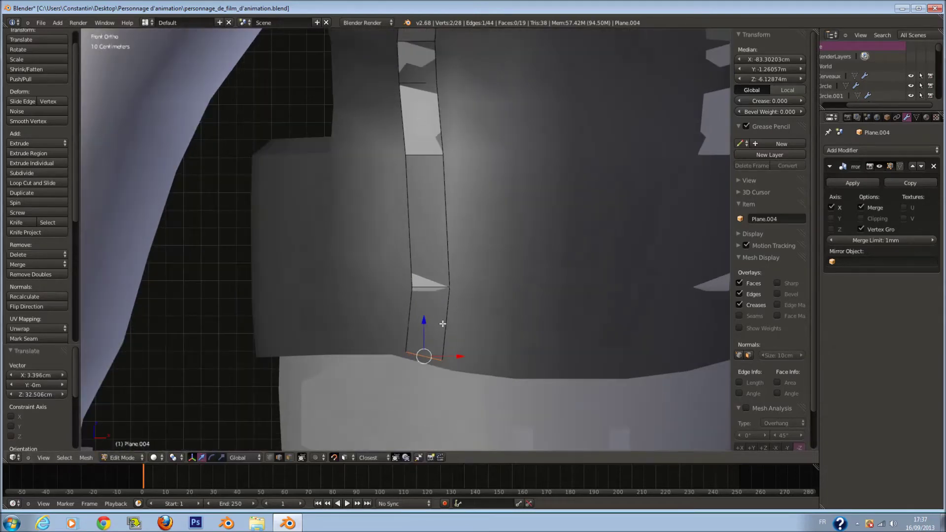
# - Reposition the strap's upper edge just beneath the block in front view
pyautogui.press('Tab')
pyautogui.moveTo(453, 268); pyautogui.dragTo(364, 123, button='middle')
pyautogui.press('Tab')
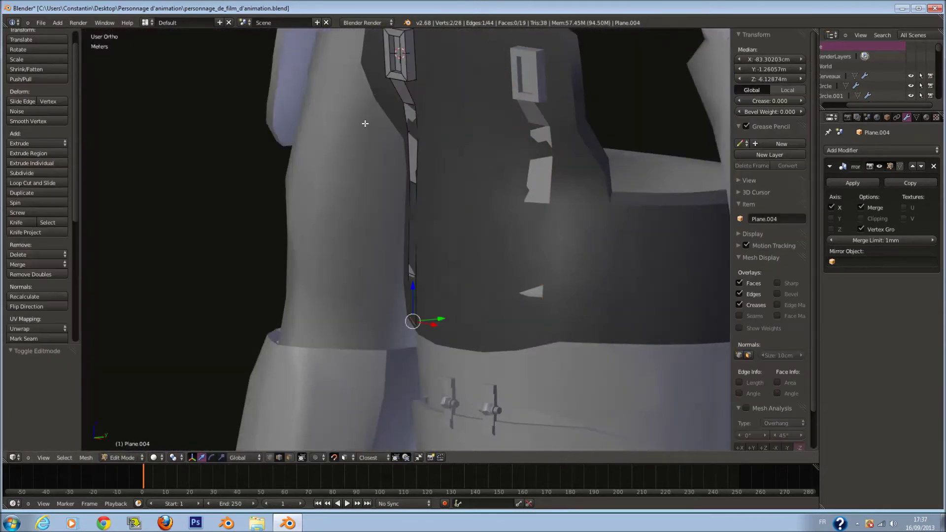
pyautogui.press('KP_1')
pyautogui.press('g')
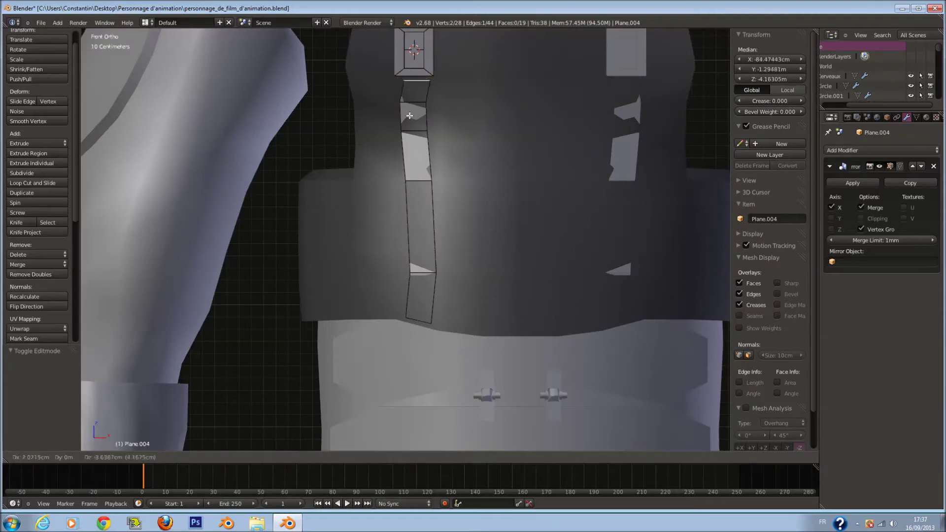
pyautogui.click(407, 112)
# - Add three loop cuts across the strap, in its middle, upper and lowest segments
pyautogui.moveTo(407, 112); pyautogui.dragTo(378, 126, button='middle')
pyautogui.press('a')
pyautogui.press('a')
pyautogui.rightClick(425, 152)
pyautogui.hotkey('ctrl', 'l')
pyautogui.scroll(1, 425, 152)
pyautogui.moveTo(425, 152); pyautogui.dragTo(446, 148, button='middle')
pyautogui.press('a')
pyautogui.hotkey('ctrl', 'r')
pyautogui.click(426, 203)
pyautogui.click(425, 203)
pyautogui.press('a')
pyautogui.hotkey('ctrl', 'r')
pyautogui.doubleClick(424, 138)
pyautogui.press('a')
pyautogui.hotkey('ctrl', 'r')
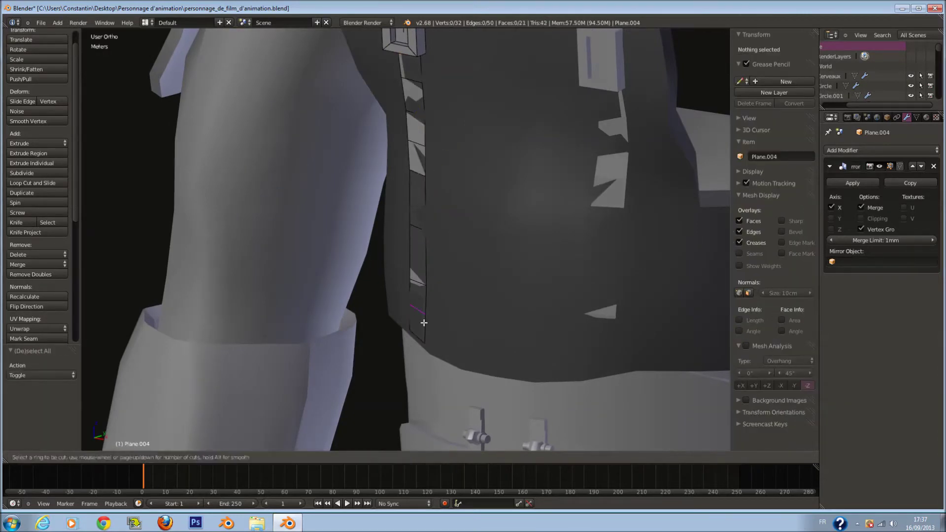
pyautogui.doubleClick(424, 323)
pyautogui.press('a')
# - Select the whole linked strap, extrude it outward to give it thickness and return to Object Mode
pyautogui.rightClick(423, 242)
pyautogui.hotkey('ctrl', 'l')
pyautogui.moveTo(457, 216); pyautogui.dragTo(507, 233, button='middle')
pyautogui.press('e')
pyautogui.click(438, 221)
pyautogui.press('Tab')
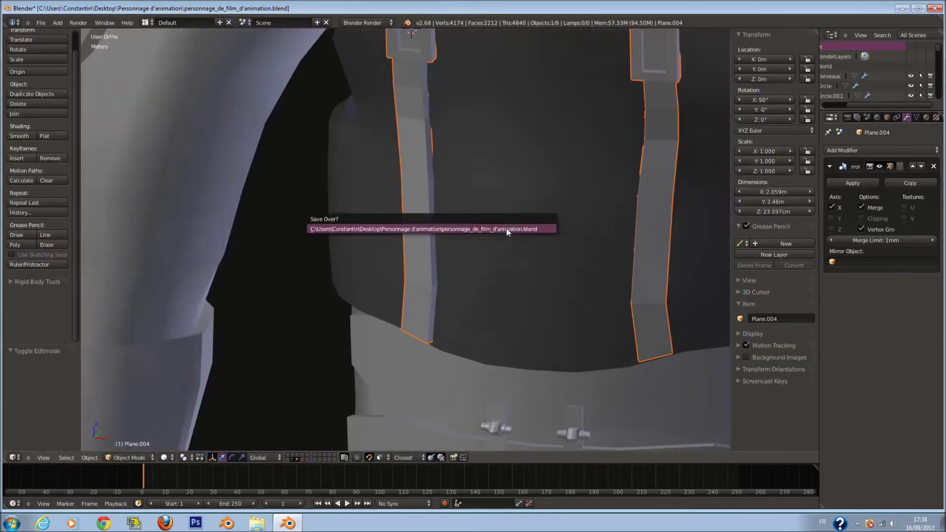
# - Apply smooth shading and an Edge Split modifier to the straps and save the file
pyautogui.click(22, 135)
pyautogui.click(880, 148)
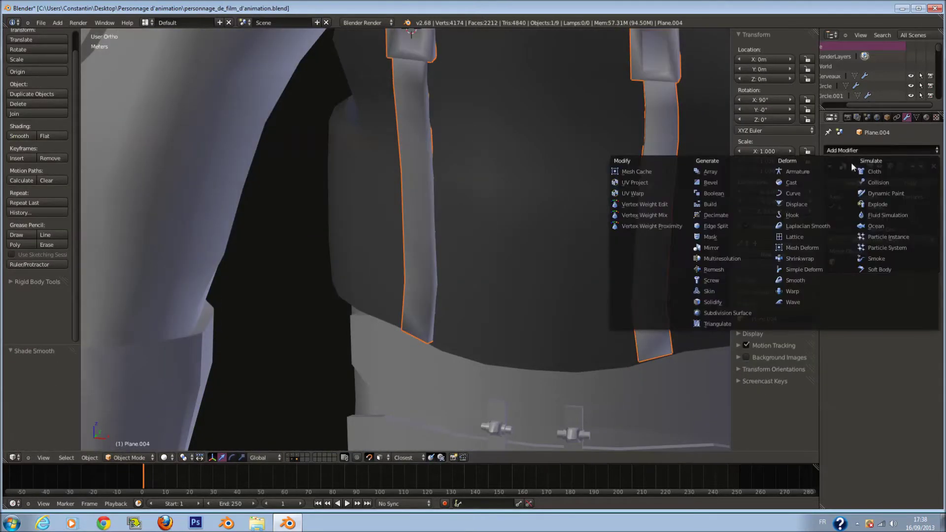
pyautogui.click(741, 229)
pyautogui.scroll(-4, 569, 272)
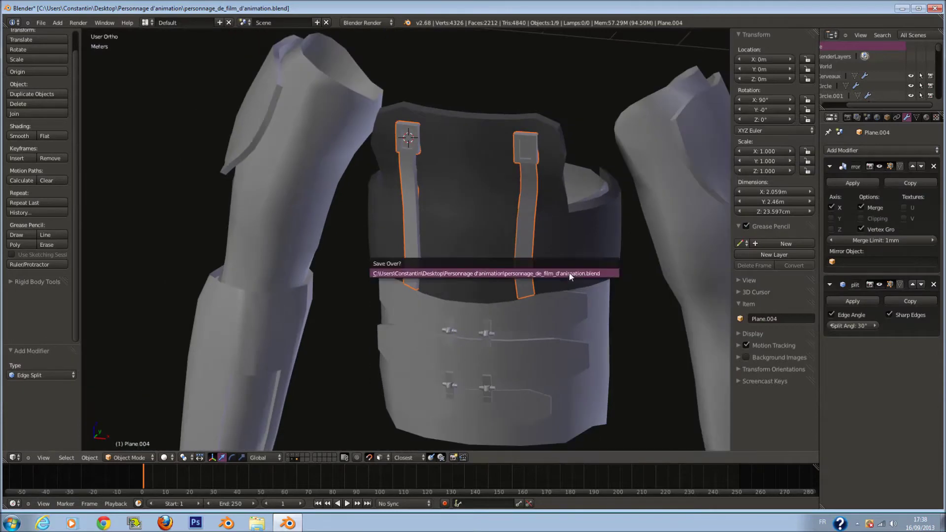
pyautogui.hotkey('ctrl', 's')
# - Select the whole recessed block in the strap mesh and move it about -1.42 cm along X to align with the strap
pyautogui.press('KP_1')
pyautogui.rightClick(518, 186)
pyautogui.scroll(1, 492, 178)
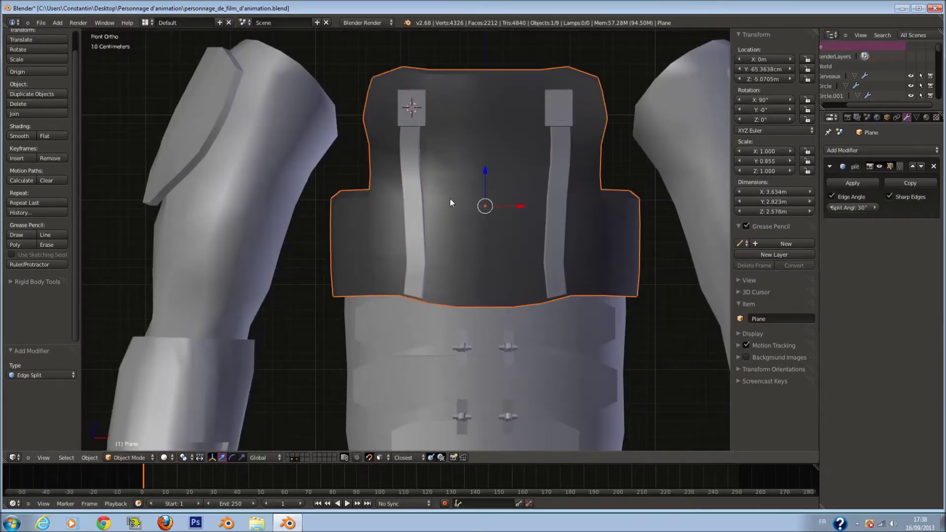
pyautogui.scroll(1, 451, 199)
pyautogui.keyDown('shift'); pyautogui.scroll(4, 448, 199); pyautogui.keyUp('shift')
pyautogui.scroll(1, 414, 118)
pyautogui.rightClick(415, 118)
pyautogui.scroll(1, 423, 127)
pyautogui.keyDown('shift'); pyautogui.scroll(2, 424, 128); pyautogui.keyUp('shift')
pyautogui.keyDown('shift'); pyautogui.scroll(8, 424, 129); pyautogui.keyUp('shift')
pyautogui.scroll(5, 437, 194)
pyautogui.press('Tab')
pyautogui.scroll(2, 471, 245)
pyautogui.moveTo(471, 246); pyautogui.dragTo(497, 212, button='middle')
pyautogui.rightClick(512, 188)
pyautogui.hotkey('ctrl', 'l')
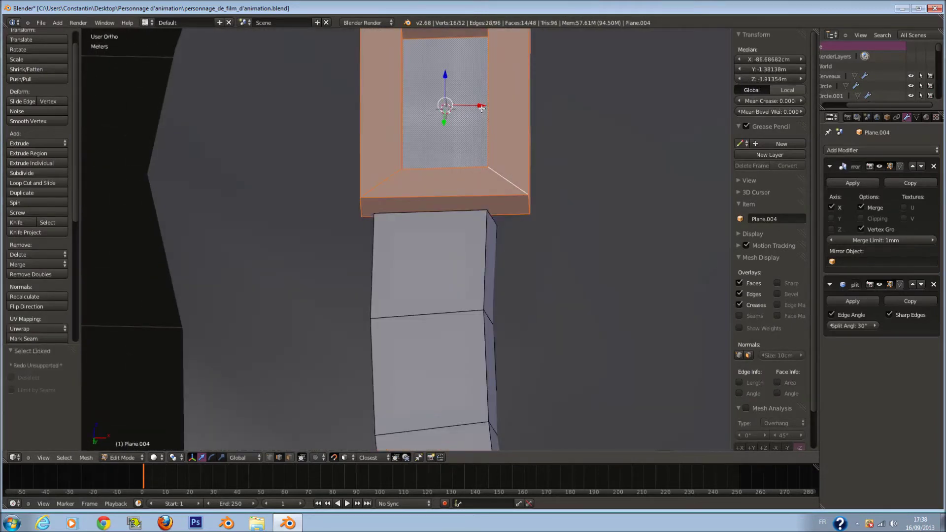
pyautogui.press('g')
pyautogui.press('x')
pyautogui.click(483, 202)
# - Snap the 3D cursor to the selected block, add a cube there and scale it to about 0.117
pyautogui.hotkey('shift', 's')
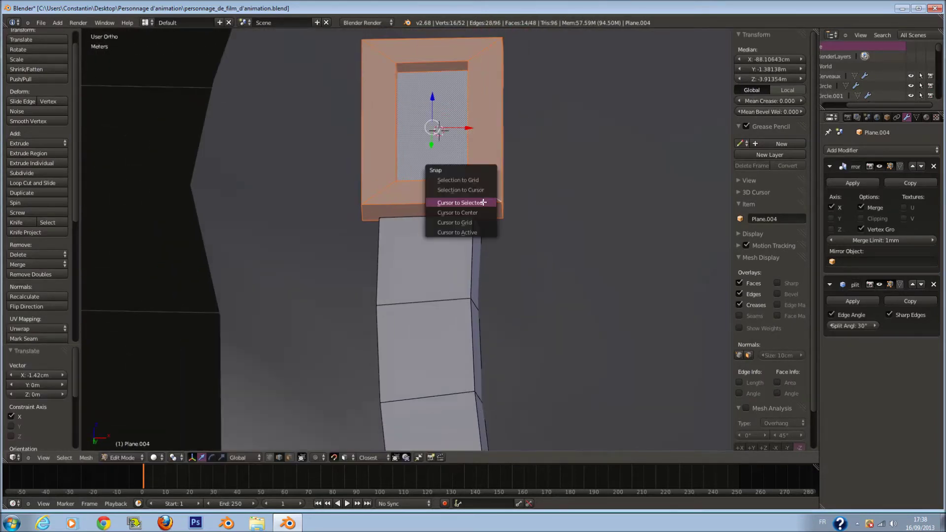
pyautogui.click(483, 203)
pyautogui.moveTo(485, 197); pyautogui.dragTo(490, 195, button='middle')
pyautogui.hotkey('shift', 'a')
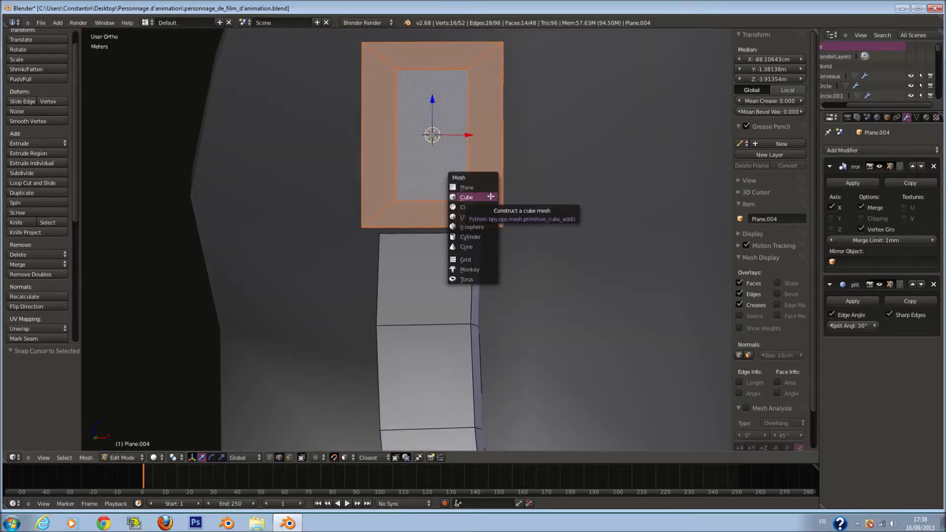
pyautogui.click(467, 197)
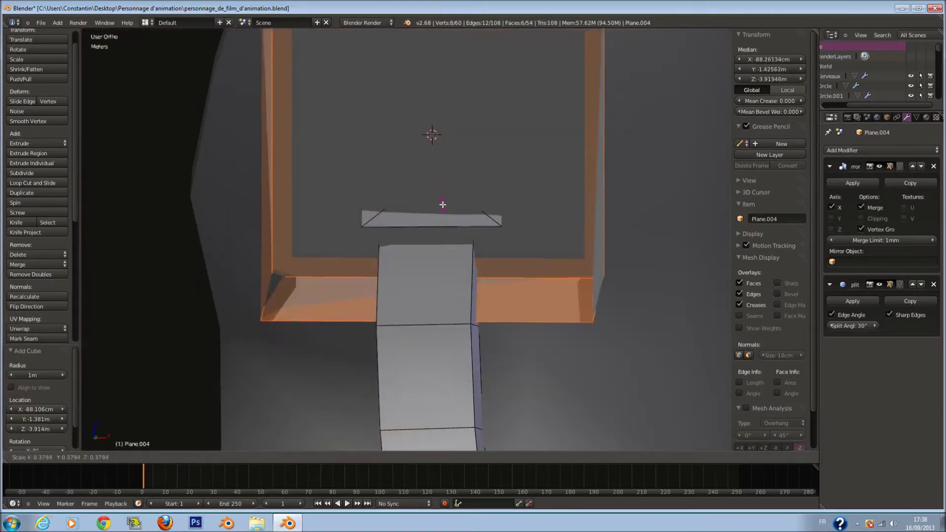
pyautogui.press('s')
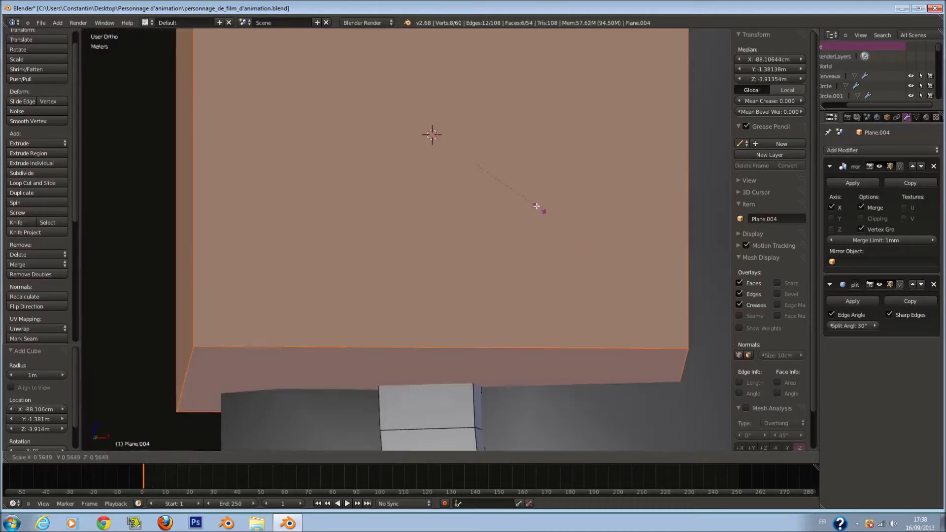
pyautogui.click(458, 138)
# - Move the cube down to the strap's upper end and flatten it along Y by about 0.270 and again by 0.697
pyautogui.scroll(3, 458, 138)
pyautogui.press('g')
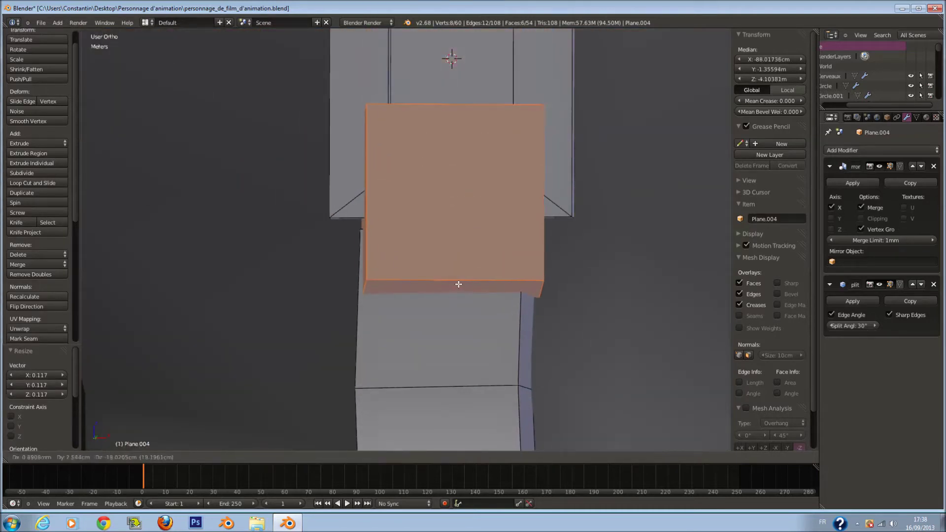
pyautogui.click(501, 286)
pyautogui.moveTo(501, 285); pyautogui.dragTo(517, 152, button='middle')
pyautogui.press('s')
pyautogui.press('x')
pyautogui.rightClick(459, 209)
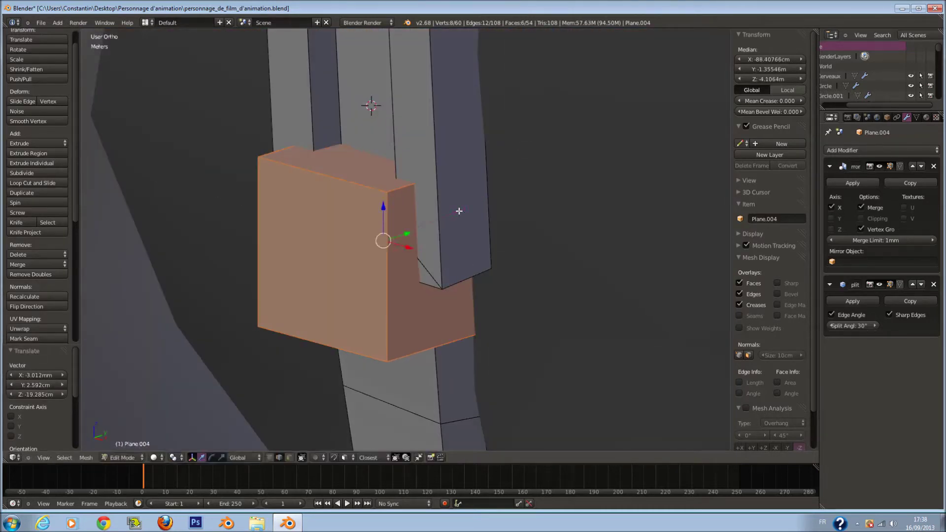
pyautogui.press('s')
pyautogui.press('y')
pyautogui.click(395, 222)
pyautogui.moveTo(395, 222); pyautogui.dragTo(488, 205, button='middle')
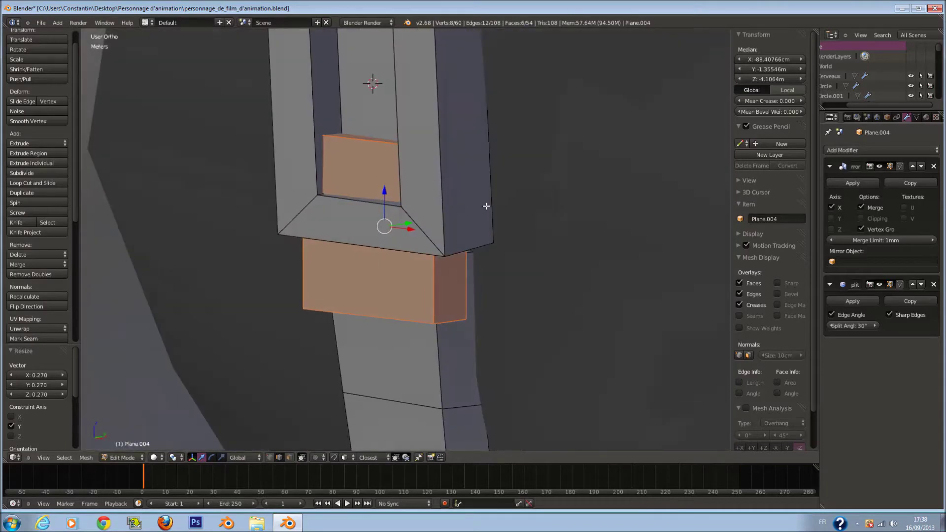
pyautogui.press('s')
pyautogui.click(454, 214)
# - Move the flattened cube about 2.06 cm along Y toward the strap and rotate it about Z to match the strap's angle
pyautogui.press('g')
pyautogui.press('y')
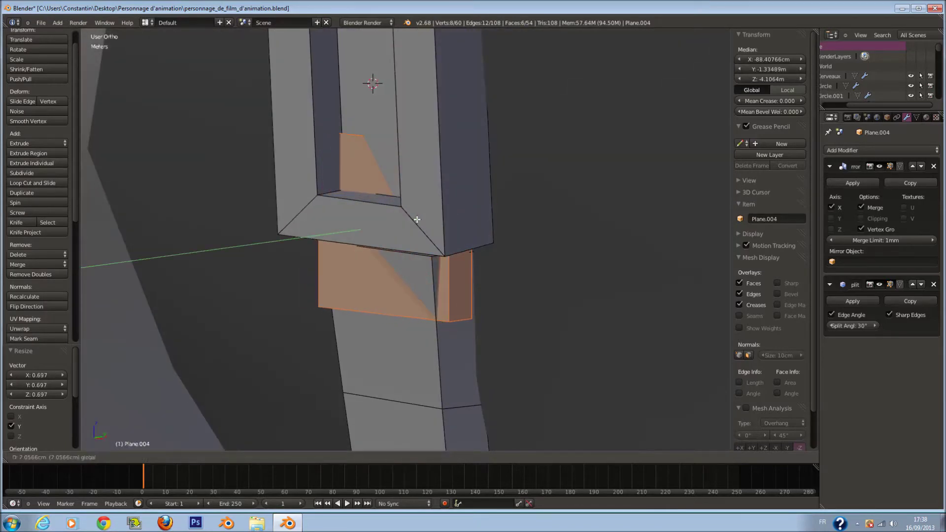
pyautogui.click(416, 218)
pyautogui.moveTo(416, 218); pyautogui.dragTo(464, 219, button='middle')
pyautogui.press('r')
pyautogui.press('z')
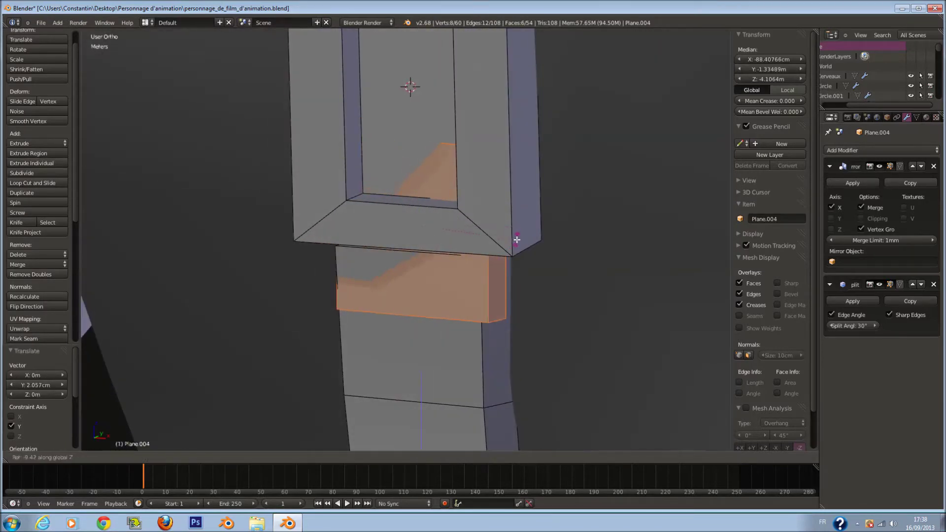
pyautogui.click(521, 236)
# - Resize the flattened cube along Z, lower it beneath the block and enlarge it by about 1.241 to wrap the strap
pyautogui.press('s')
pyautogui.press('z')
pyautogui.click(470, 242)
pyautogui.moveTo(421, 190); pyautogui.dragTo(421, 235)
pyautogui.moveTo(422, 235); pyautogui.dragTo(513, 213, button='middle')
pyautogui.press('s')
pyautogui.click(565, 282)
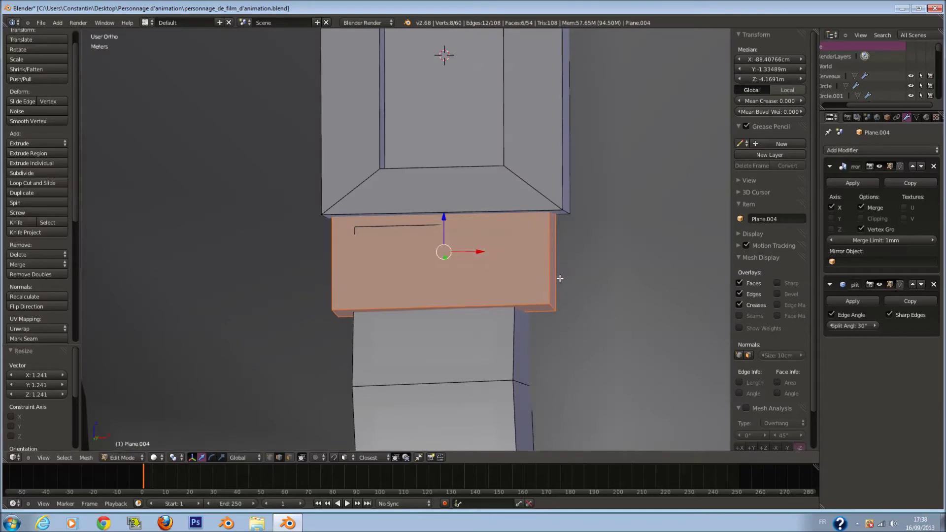
# - Shift the strap loop about 1.2 cm outward along Y and 5.9 mm up, and rotate it about Z and X to fit the strap
pyautogui.moveTo(565, 282); pyautogui.dragTo(479, 295, button='middle')
pyautogui.moveTo(407, 265); pyautogui.dragTo(397, 264)
pyautogui.moveTo(397, 264)
pyautogui.mouseDown(button='middle')
pyautogui.moveTo(387, 247)
pyautogui.moveTo(376, 264)
pyautogui.moveTo(406, 248)
pyautogui.mouseUp(button='middle')
pyautogui.moveTo(350, 229); pyautogui.dragTo(349, 226)
pyautogui.moveTo(349, 226); pyautogui.dragTo(392, 242, button='middle')
pyautogui.press('r')
pyautogui.press('z')
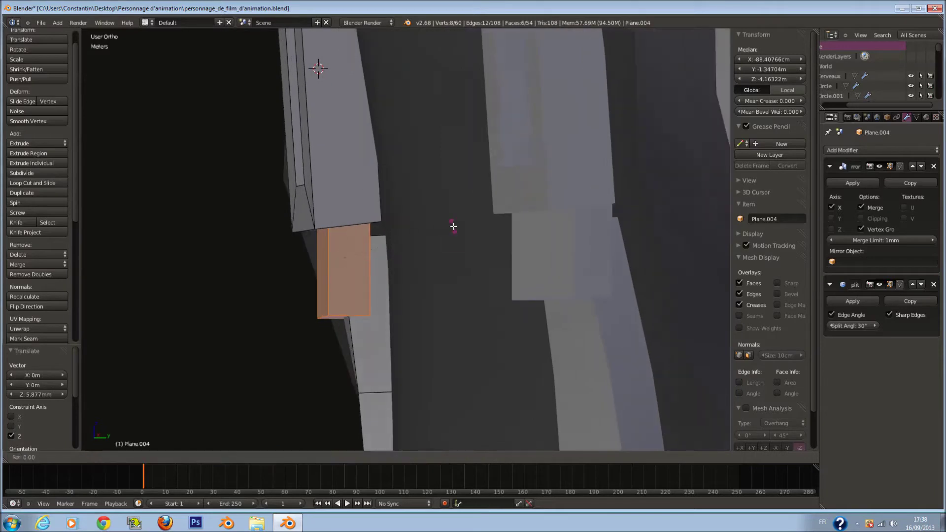
pyautogui.click(452, 229)
pyautogui.press('r')
pyautogui.press('x')
pyautogui.click(465, 202)
# - Push the strap loop back along Y by about 2.38 cm and again by 1.33 cm, rotating it about Z by -3.865° and 2.131°
pyautogui.moveTo(378, 253); pyautogui.dragTo(389, 256)
pyautogui.moveTo(389, 256); pyautogui.dragTo(473, 290, button='middle')
pyautogui.press('r')
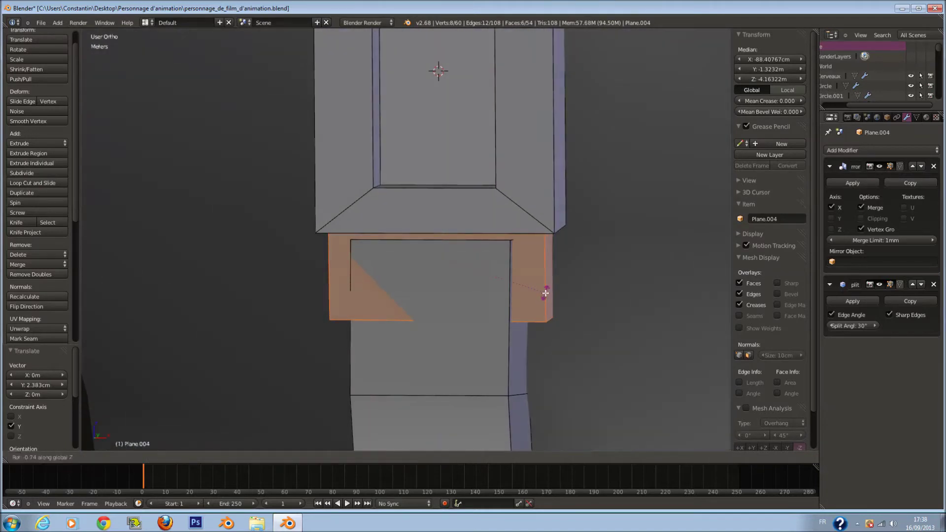
pyautogui.click(546, 299)
pyautogui.moveTo(546, 299); pyautogui.dragTo(501, 307, button='middle')
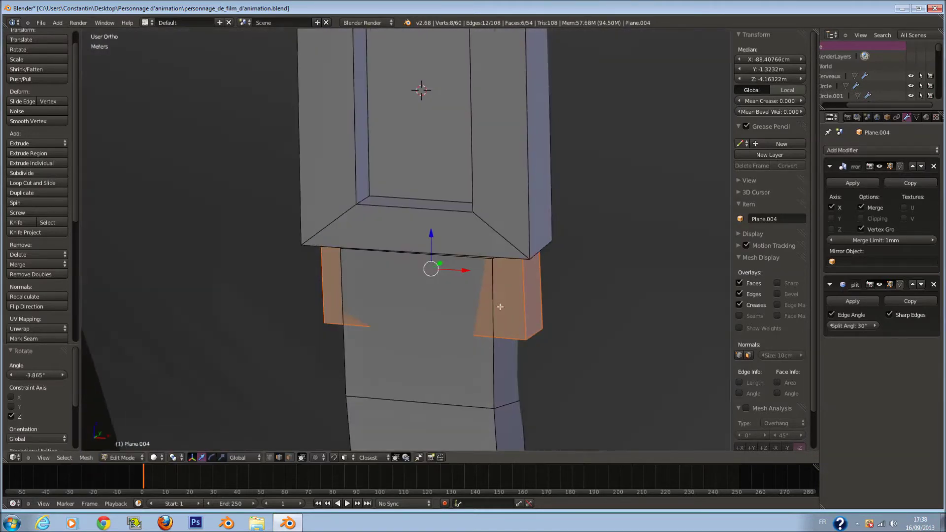
pyautogui.moveTo(441, 262); pyautogui.dragTo(445, 261)
pyautogui.press('r')
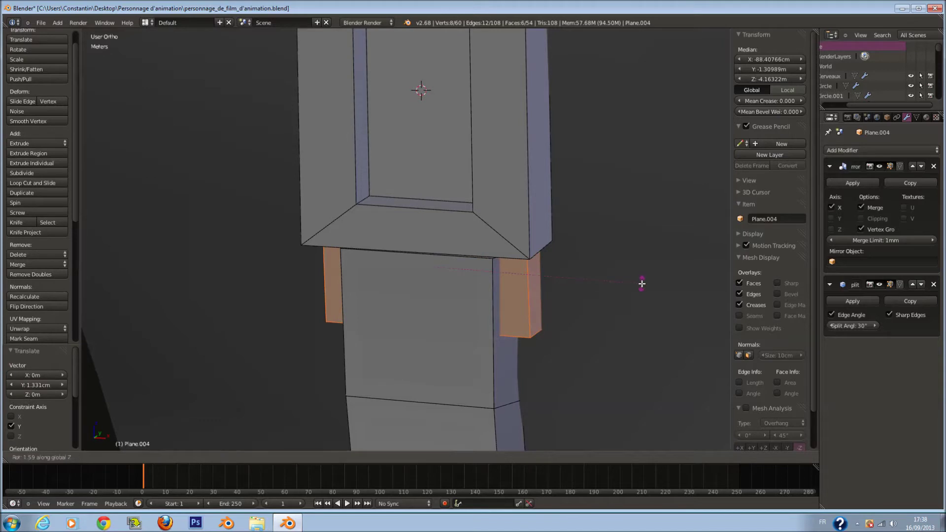
pyautogui.click(640, 285)
# - Pull the strap loop's front face about 6.5 cm forward along Y, scale it down and lower it about 1.4 cm
pyautogui.moveTo(512, 312); pyautogui.dragTo(504, 324, button='middle')
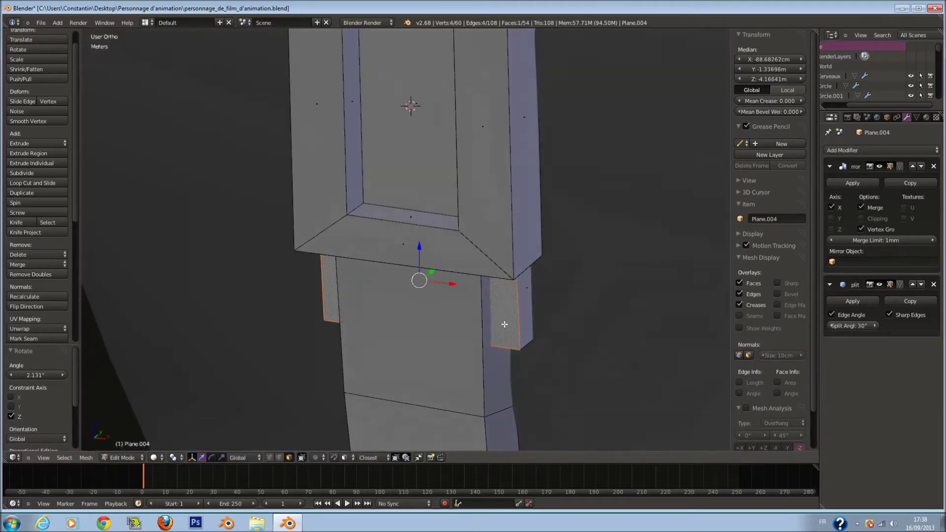
pyautogui.moveTo(446, 269); pyautogui.dragTo(416, 292)
pyautogui.click(419, 292)
pyautogui.press('s')
pyautogui.click(412, 271)
pyautogui.moveTo(399, 263); pyautogui.dragTo(399, 270)
# - Inset the loop's front face by extruding it in place and scaling it down, and extrude the inner face about 1 cm inward
pyautogui.moveTo(400, 270); pyautogui.dragTo(431, 268, button='middle')
pyautogui.scroll(1, 443, 272)
pyautogui.press('e')
pyautogui.rightClick(579, 299)
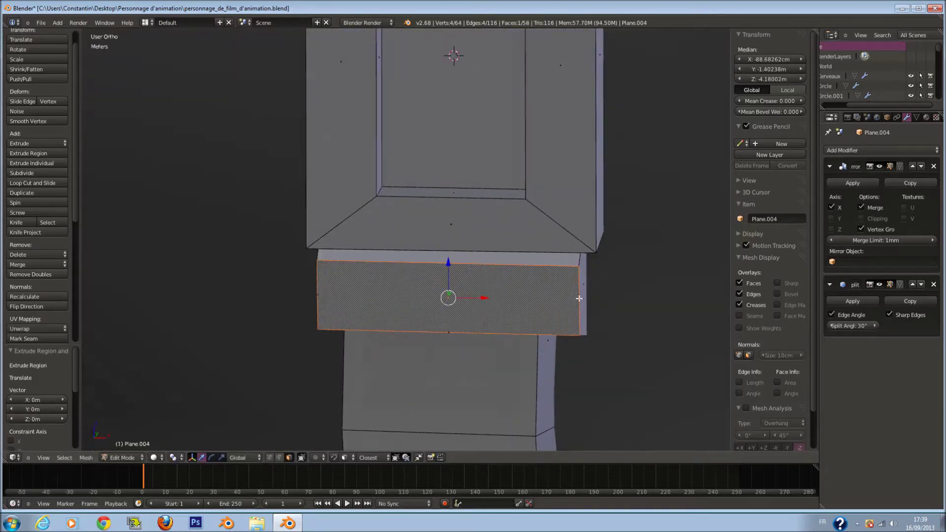
pyautogui.press('s')
pyautogui.click(522, 290)
pyautogui.moveTo(523, 290); pyautogui.dragTo(493, 311, button='middle')
pyautogui.press('e')
pyautogui.click(494, 312)
pyautogui.scroll(-3, 494, 313)
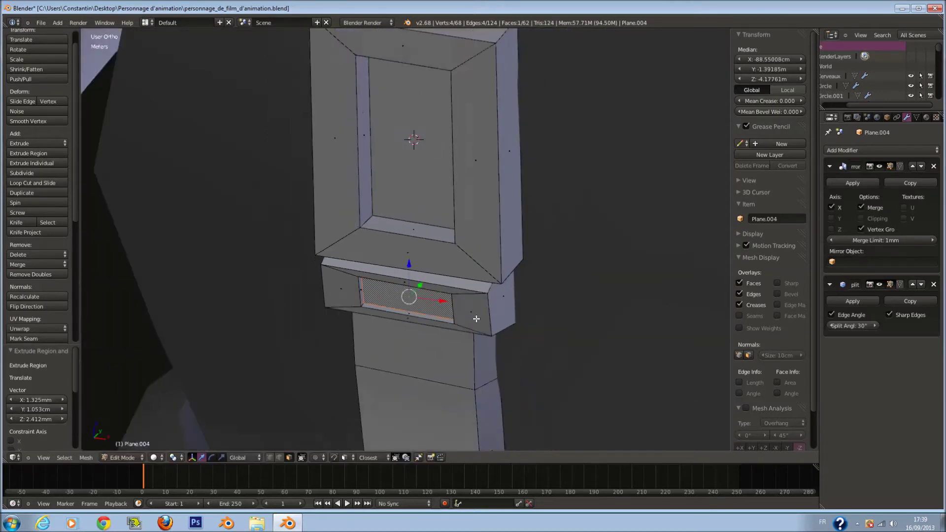
# - Leave Edit Mode and examine the arms, chest plate and straps from the front
pyautogui.press('Tab')
pyautogui.press('KP_1')
pyautogui.scroll(-2, 481, 319)
pyautogui.scroll(-2, 513, 303)
pyautogui.press('a')
pyautogui.scroll(-3, 507, 295)
pyautogui.moveTo(459, 292)
pyautogui.mouseDown(button='middle')
pyautogui.moveTo(541, 308)
pyautogui.moveTo(633, 296)
pyautogui.moveTo(445, 297)
pyautogui.mouseUp(button='middle')
pyautogui.press('a')
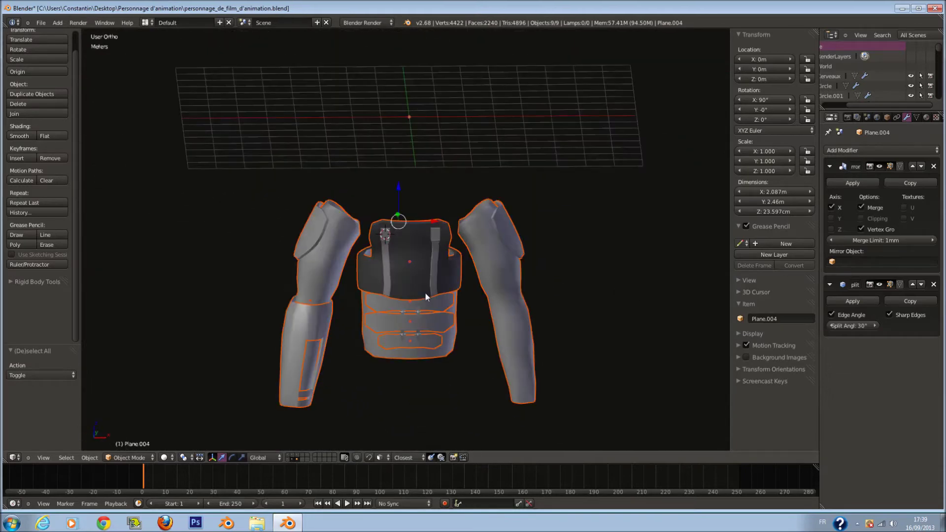
pyautogui.press('KP_1')
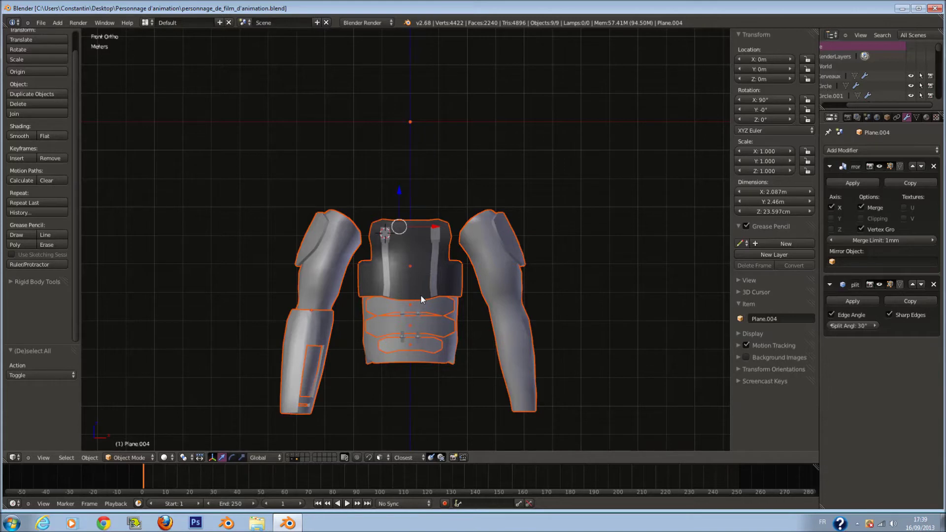
pyautogui.scroll(1, 374, 188)
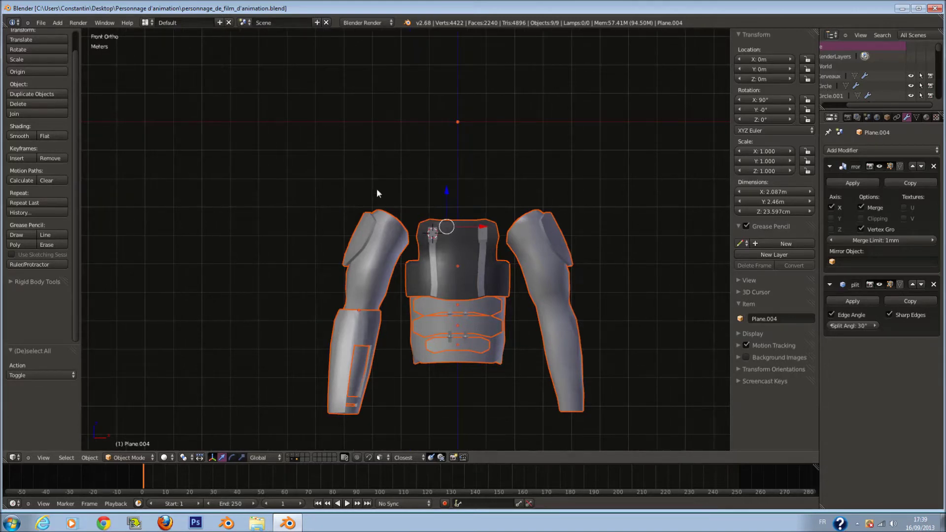
pyautogui.scroll(2, 492, 210)
pyautogui.scroll(1, 339, 409)
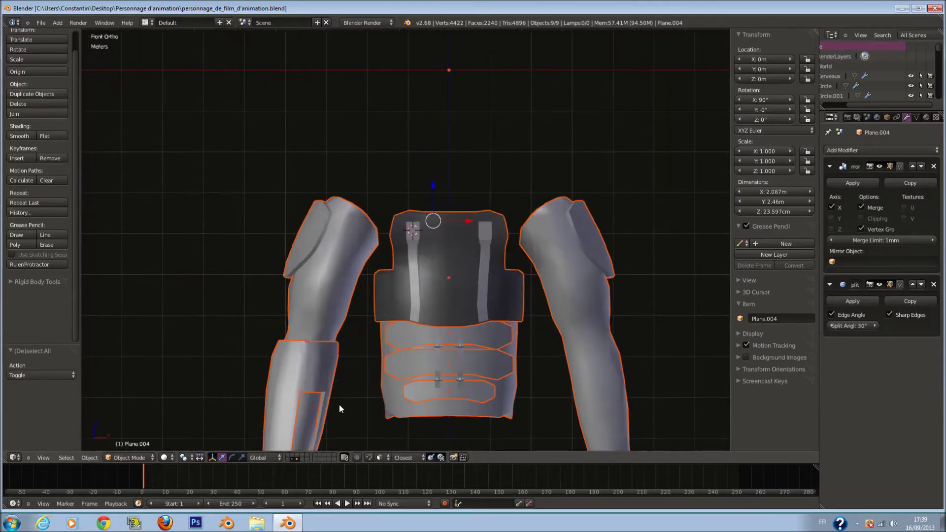
# - Display the layer with the collar and shoulder plates alongside the other armour and save the file over the existing one
pyautogui.click(292, 457)
pyautogui.moveTo(389, 308); pyautogui.dragTo(360, 259, button='middle')
pyautogui.hotkey('ctrl', 's')
pyautogui.click(461, 285)
# - Inspect the complete armour from the front, at an angle and from behind
pyautogui.scroll(3, 318, 241)
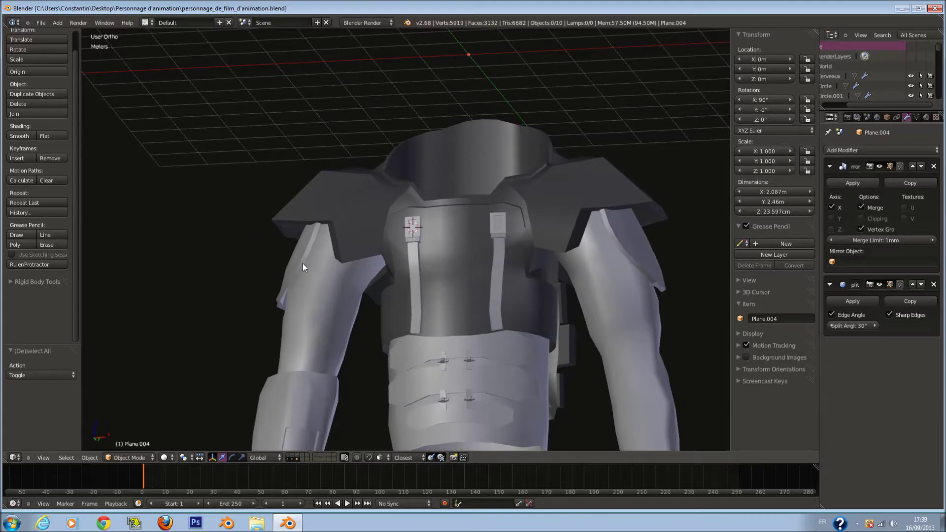
pyautogui.moveTo(363, 290); pyautogui.dragTo(329, 292, button='middle')
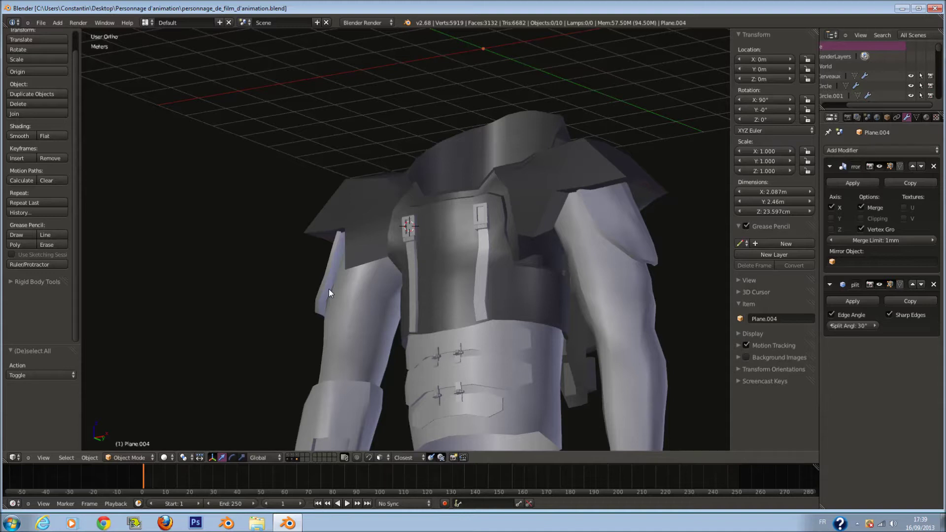
pyautogui.moveTo(330, 291); pyautogui.dragTo(566, 245, button='middle')
pyautogui.scroll(2, 567, 247)
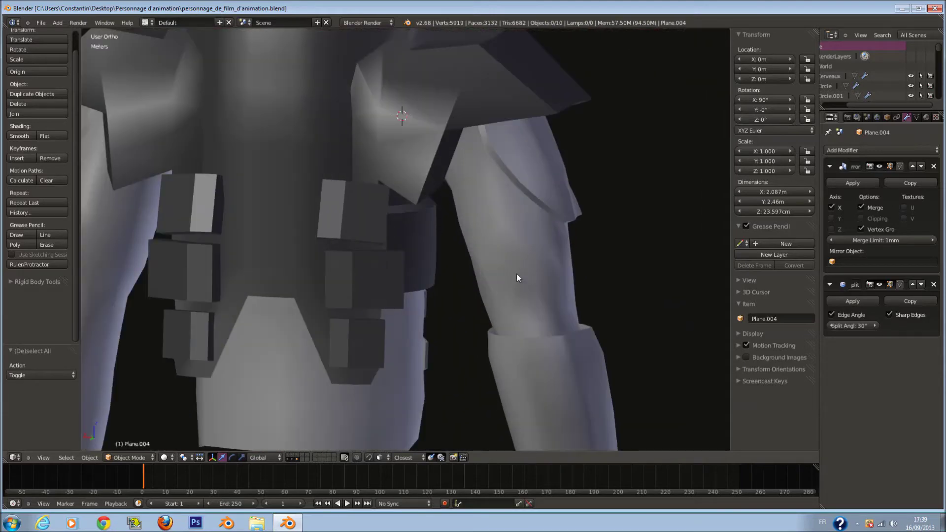
pyautogui.press('KP_1')
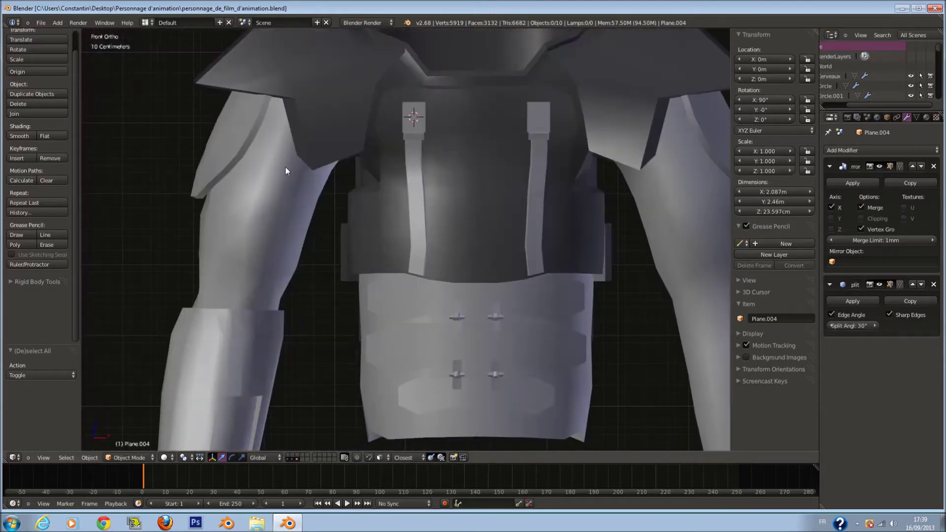
# - Select the upper-arm plate and show only the layer containing the arms, straps and abdomen
pyautogui.rightClick(205, 162)
pyautogui.scroll(-2, 303, 267)
pyautogui.click(292, 458)
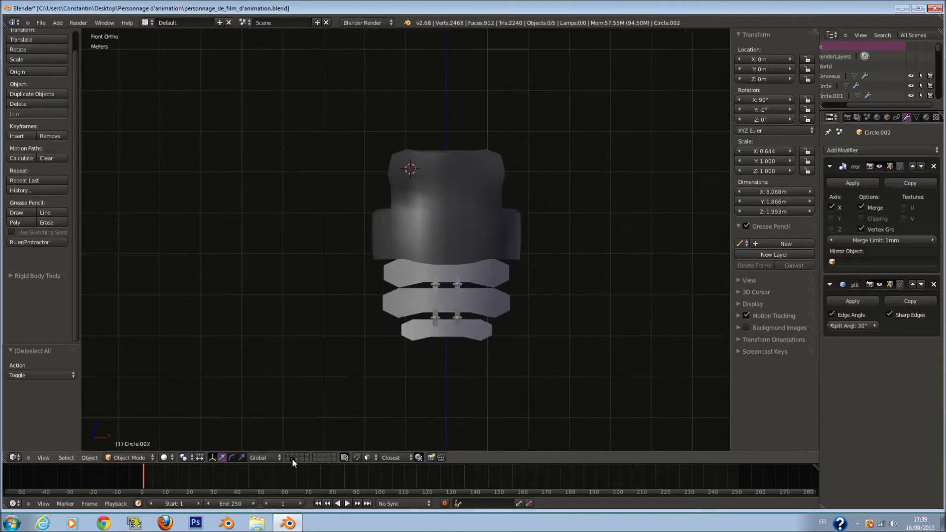
pyautogui.click(296, 460)
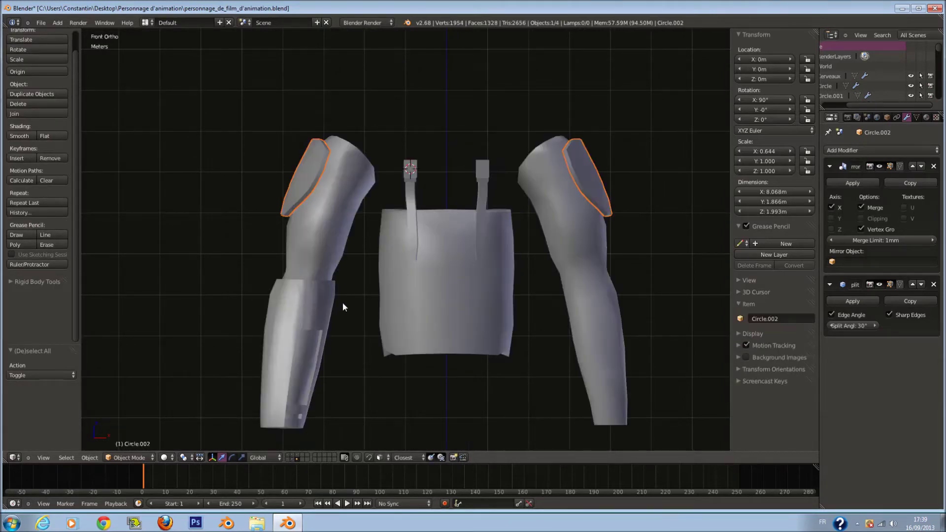
pyautogui.press('KP_7')
pyautogui.scroll(3, 365, 246)
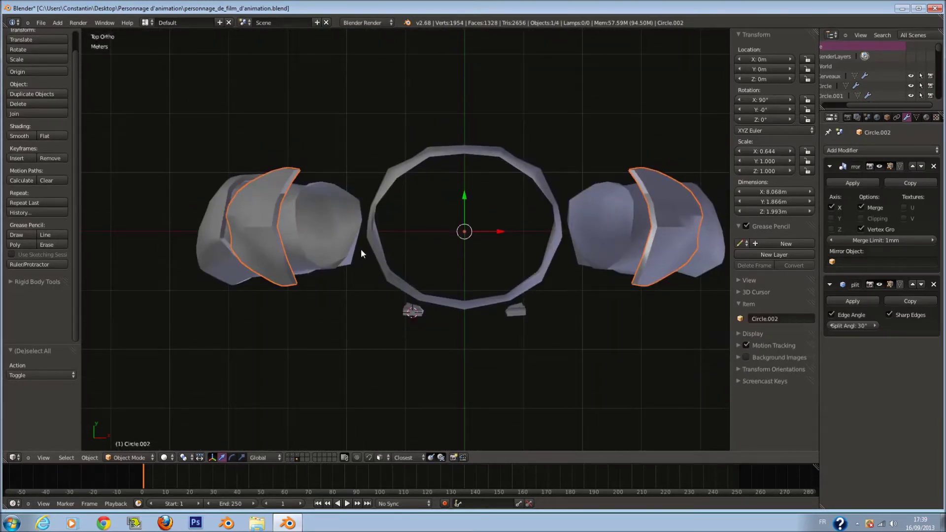
pyautogui.hotkey('shift', 'a')
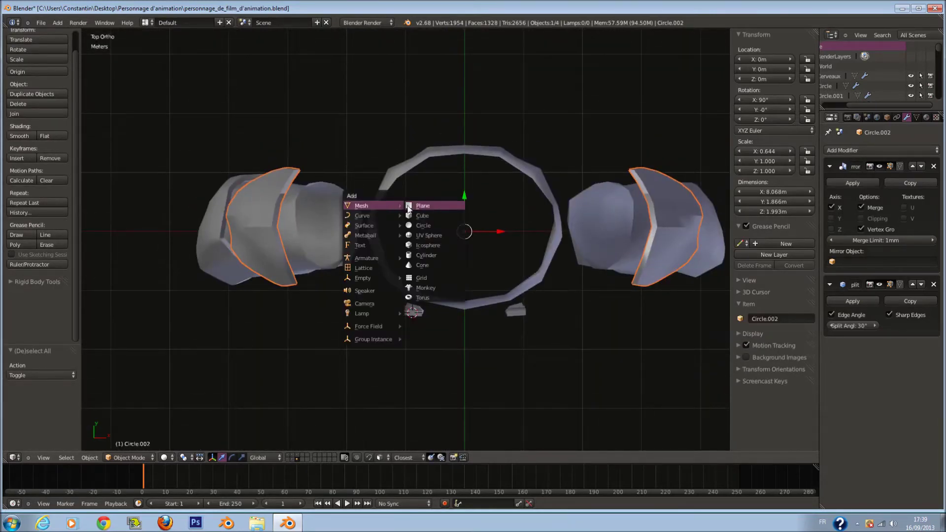
pyautogui.click(430, 220)
pyautogui.press('x')
pyautogui.click(486, 310)
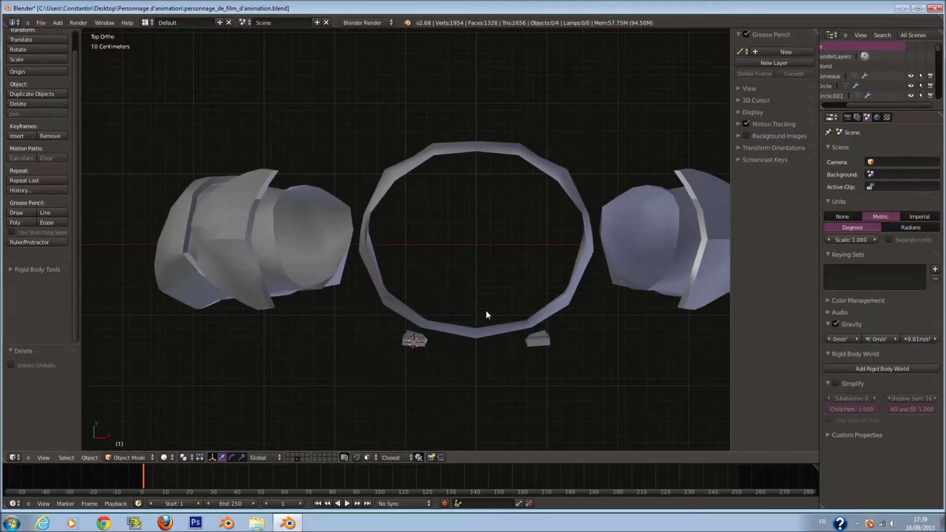
# - Return the 3D cursor to the world origin, add a circle mesh there in top view and open its list of modifiers
pyautogui.press('Home')
pyautogui.press('KP_7')
pyautogui.hotkey('shift', 'a')
pyautogui.moveTo(489, 279)
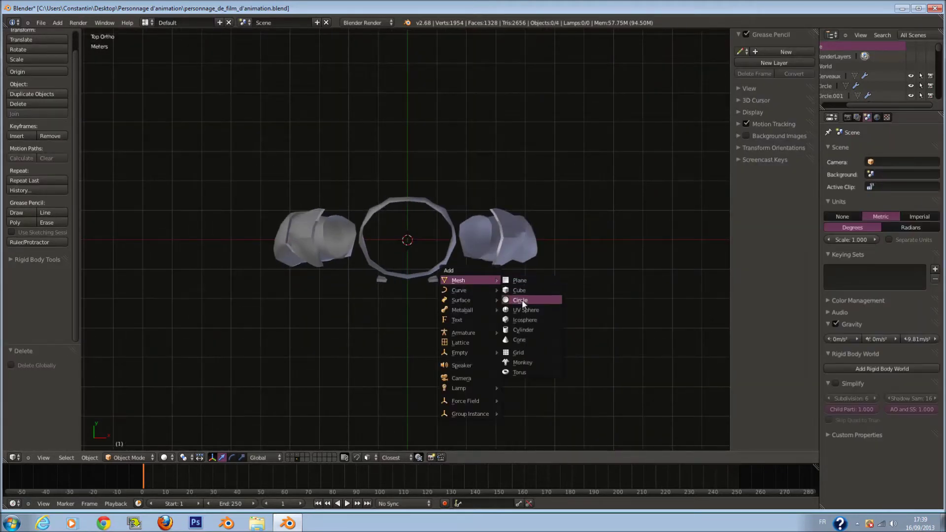
pyautogui.click(517, 300)
pyautogui.click(849, 150)
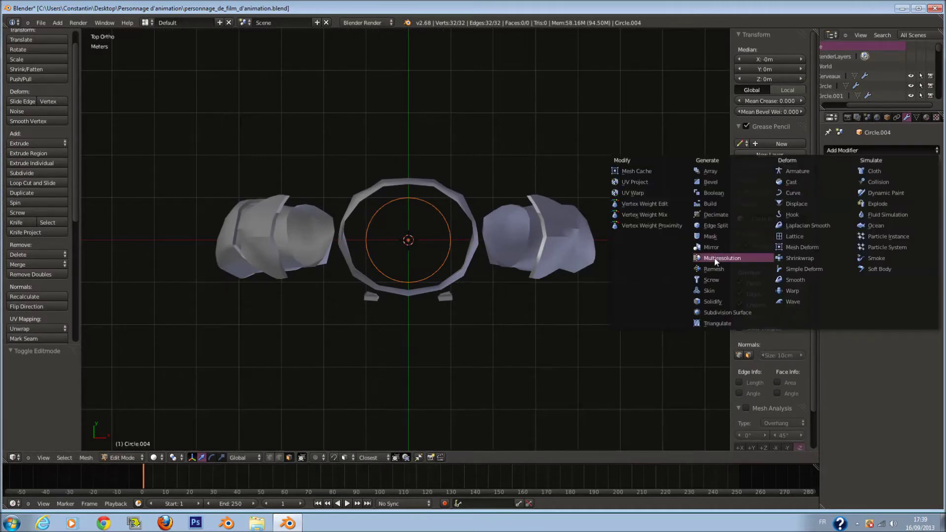
# - Add a Mirror modifier to the circle and move its vertices about -2.56 m in X over the arm, saving the file
pyautogui.click(759, 247)
pyautogui.scroll(4, 574, 250)
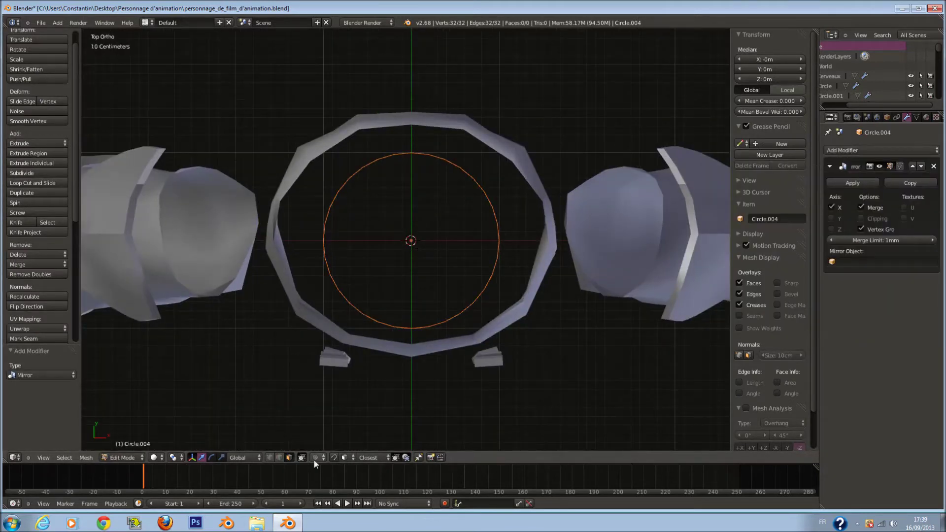
pyautogui.press('g')
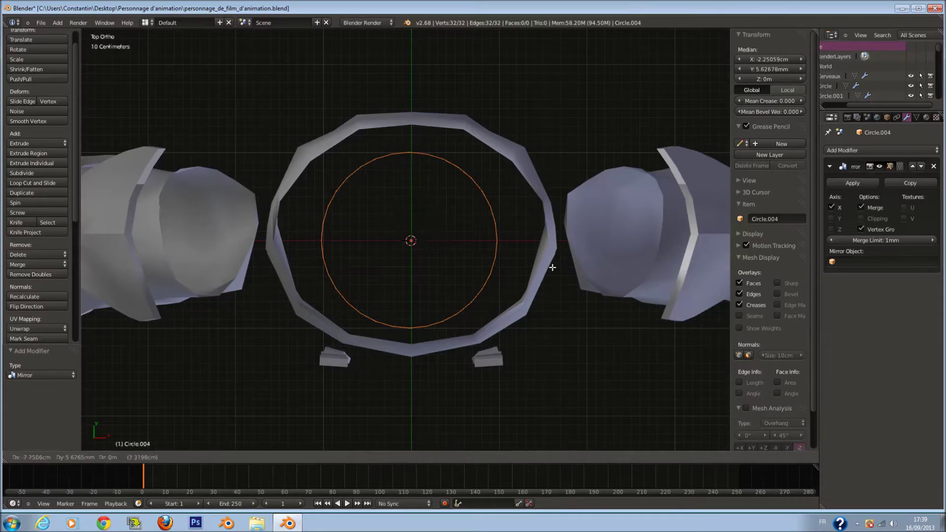
pyautogui.click(332, 264)
pyautogui.hotkey('ctrl', 's')
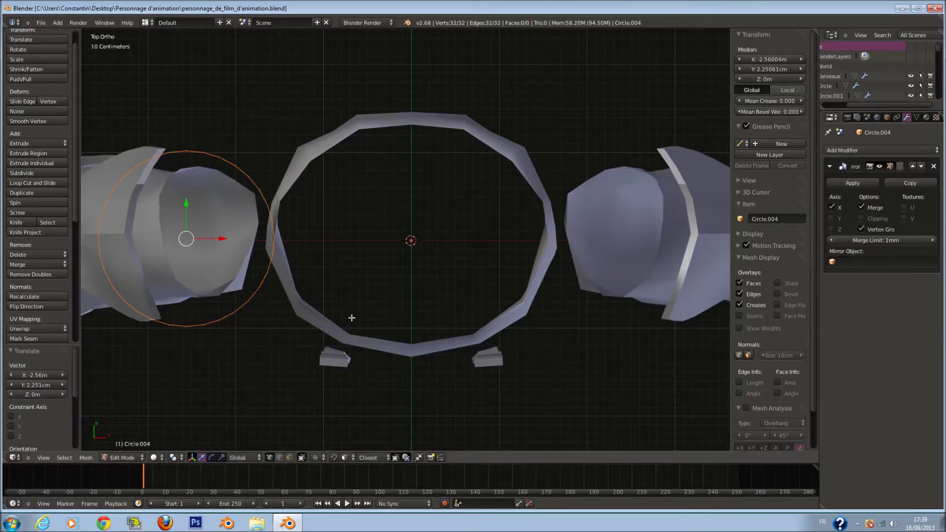
# - Lower the circle along Z by about 4.24 m to the height of the upper arm
pyautogui.press('KP_Decimal')
pyautogui.moveTo(350, 318); pyautogui.dragTo(372, 185, button='middle')
pyautogui.press('KP_1')
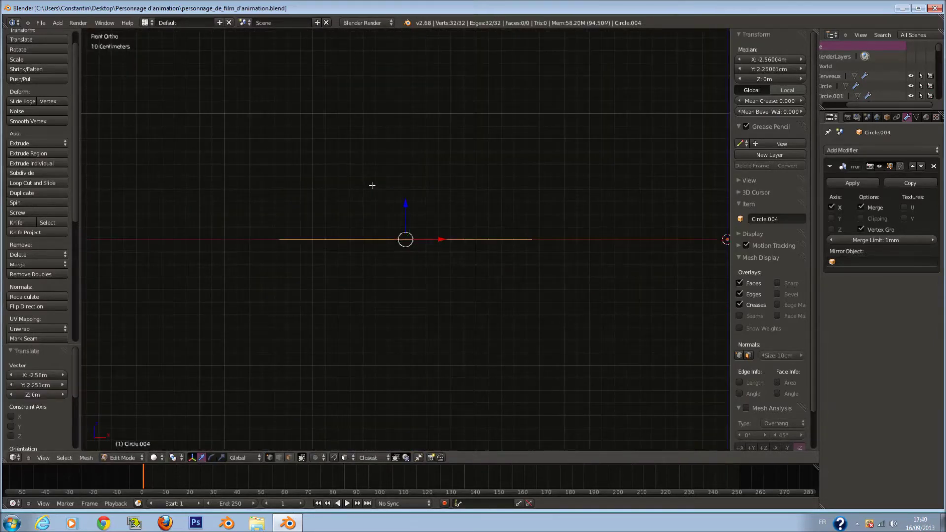
pyautogui.press('g')
pyautogui.press('z')
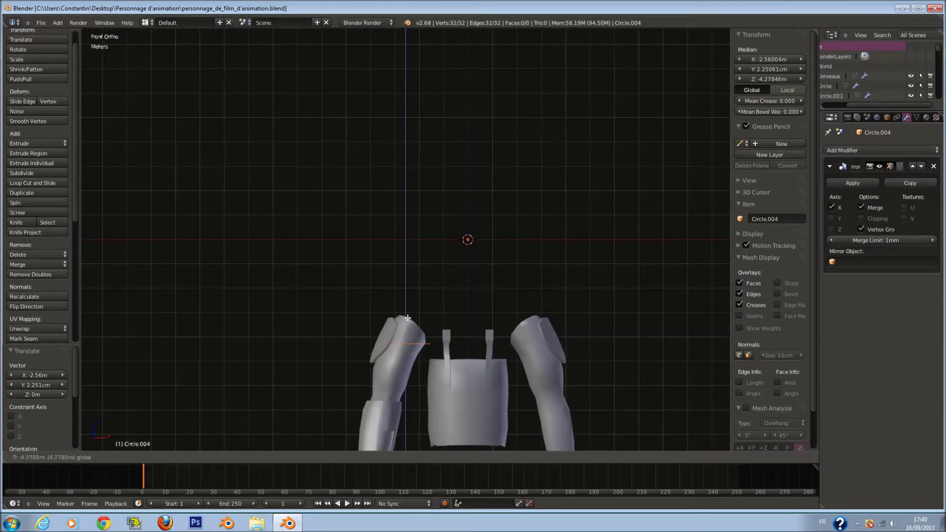
pyautogui.click(407, 317)
# - Scale the circle to roughly the arm's width and move it along Y toward the arm's centre
pyautogui.press('KP_Decimal')
pyautogui.moveTo(454, 306); pyautogui.dragTo(630, 272, button='middle')
pyautogui.press('s')
pyautogui.click(589, 238)
pyautogui.moveTo(589, 238); pyautogui.dragTo(475, 216, button='middle')
pyautogui.press('g')
pyautogui.press('y')
pyautogui.click(446, 250)
# - Scale the circle again and adjust its Y position, ending with a shift of about -4.94 cm
pyautogui.moveTo(446, 249); pyautogui.dragTo(478, 252, button='middle')
pyautogui.press('g')
pyautogui.press('y')
pyautogui.click(435, 253)
pyautogui.press('s')
pyautogui.click(500, 277)
pyautogui.press('g')
pyautogui.press('y')
pyautogui.click(473, 236)
# - Narrow the circle to about 0.774 along Y and readjust its overall size around the arm
pyautogui.press('s')
pyautogui.press('x')
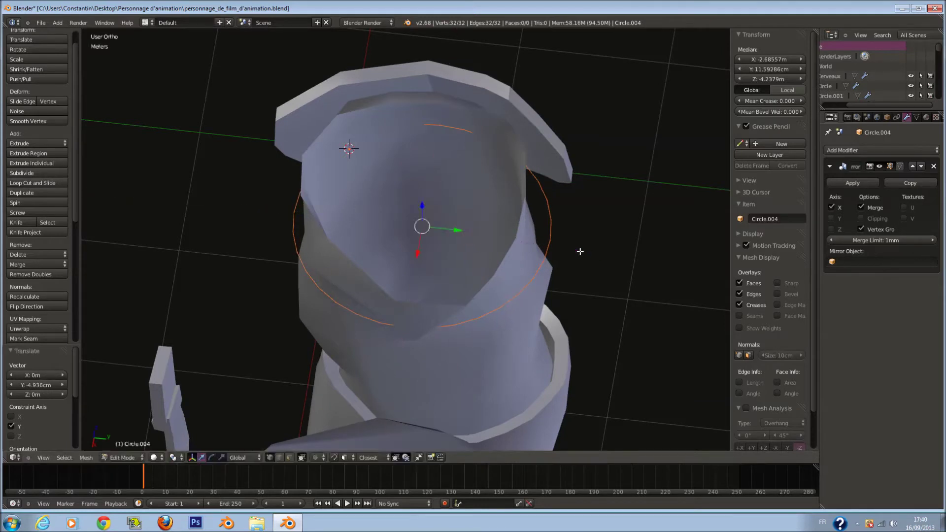
pyautogui.click(545, 242)
pyautogui.press('s')
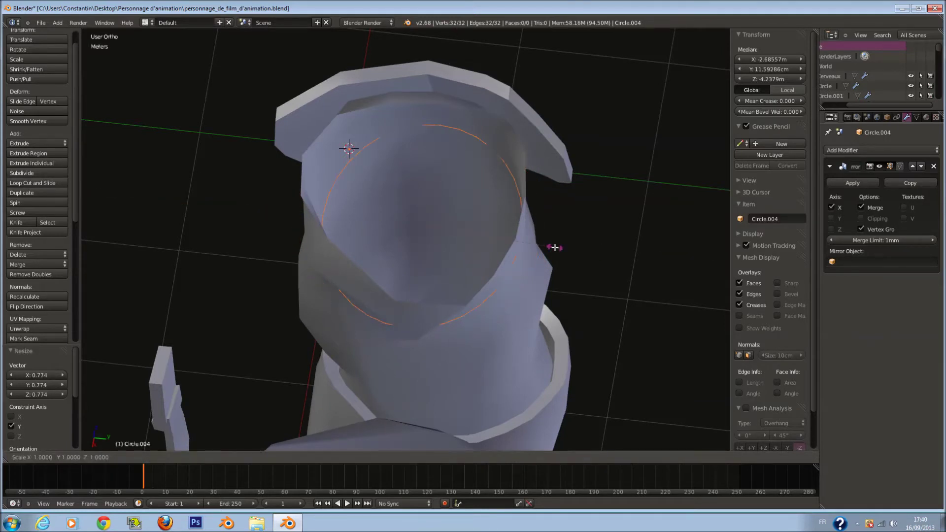
pyautogui.click(565, 258)
# - Shift the circle along Y to about 7.9 cm and fine-tune its size, finishing with a scale of about 1.032
pyautogui.moveTo(560, 275); pyautogui.dragTo(513, 232, button='middle')
pyautogui.moveTo(443, 224); pyautogui.dragTo(436, 222)
pyautogui.moveTo(508, 190); pyautogui.dragTo(534, 216, button='middle')
pyautogui.press('s')
pyautogui.click(534, 228)
pyautogui.press('s')
pyautogui.click(524, 275)
# - Rotate the circle about 20° in front view to follow the tilt of the arm
pyautogui.moveTo(424, 218); pyautogui.dragTo(545, 234, button='middle')
pyautogui.press('KP_1')
pyautogui.press('z')
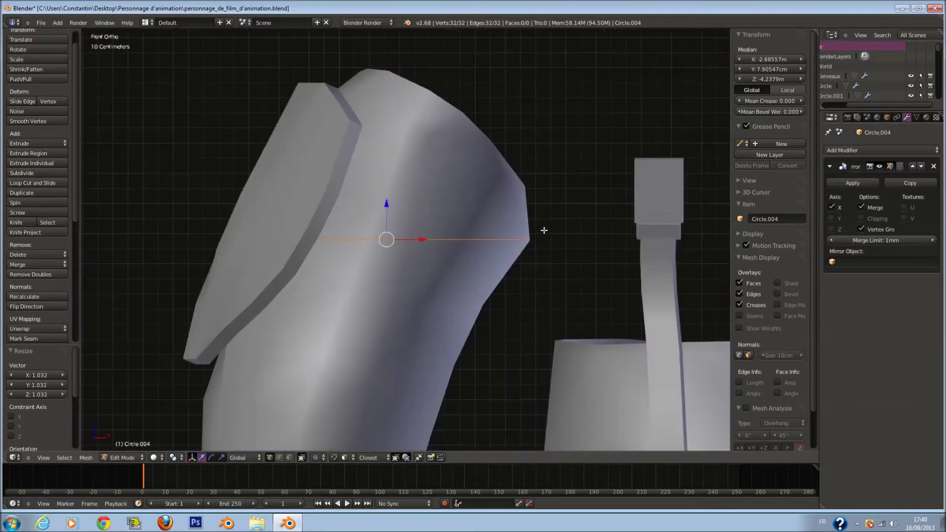
pyautogui.press('z')
pyautogui.press('r')
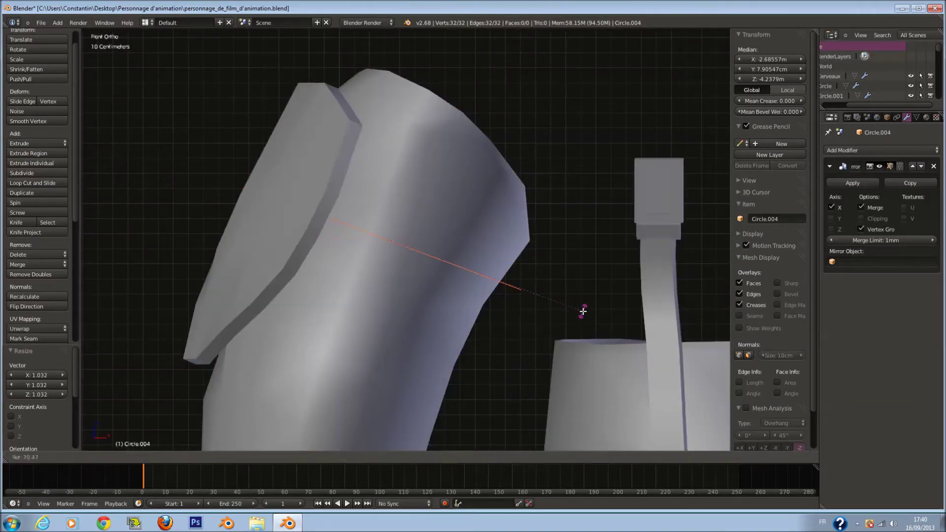
pyautogui.rightClick(583, 311)
# - Scale the tilted circle by about 1.024 to fit it around the arm
pyautogui.moveTo(579, 315); pyautogui.dragTo(511, 327, button='middle')
pyautogui.moveTo(586, 268); pyautogui.dragTo(530, 276, button='middle')
pyautogui.press('s')
pyautogui.click(566, 264)
pyautogui.press('g')
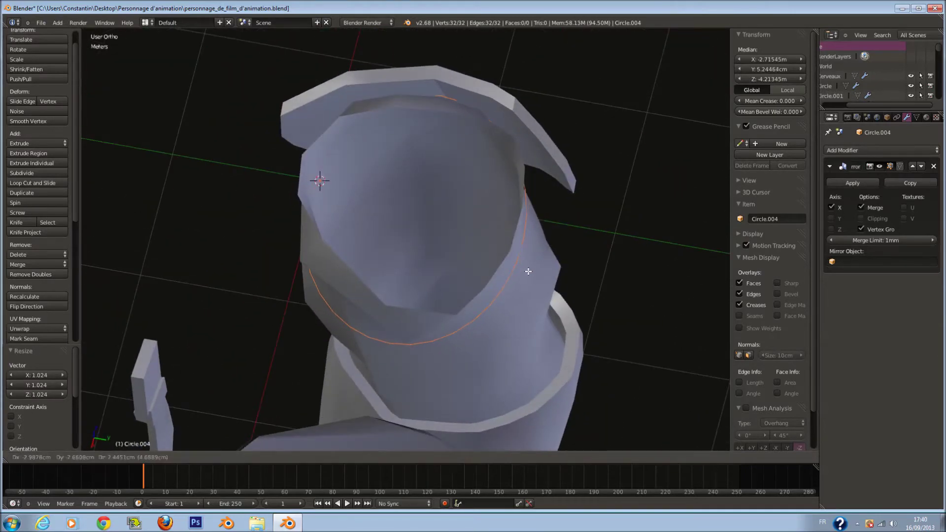
pyautogui.rightClick(528, 272)
# - Extrude the circle down along the arm in front view to form a narrow band
pyautogui.press('KP_1')
pyautogui.press('Tab')
pyautogui.press('Tab')
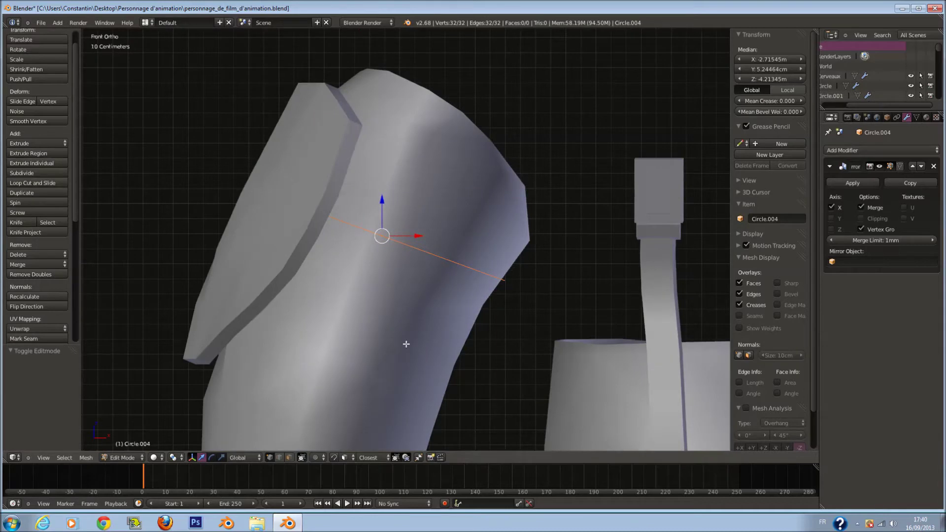
pyautogui.press('z')
pyautogui.press('e')
pyautogui.click(430, 268)
pyautogui.press('z')
# - Select the whole band and scale it to 0.950 so it fits closer to the arm
pyautogui.moveTo(429, 267); pyautogui.dragTo(562, 234, button='middle')
pyautogui.press('a')
pyautogui.press('a')
pyautogui.press('s')
pyautogui.click(552, 247)
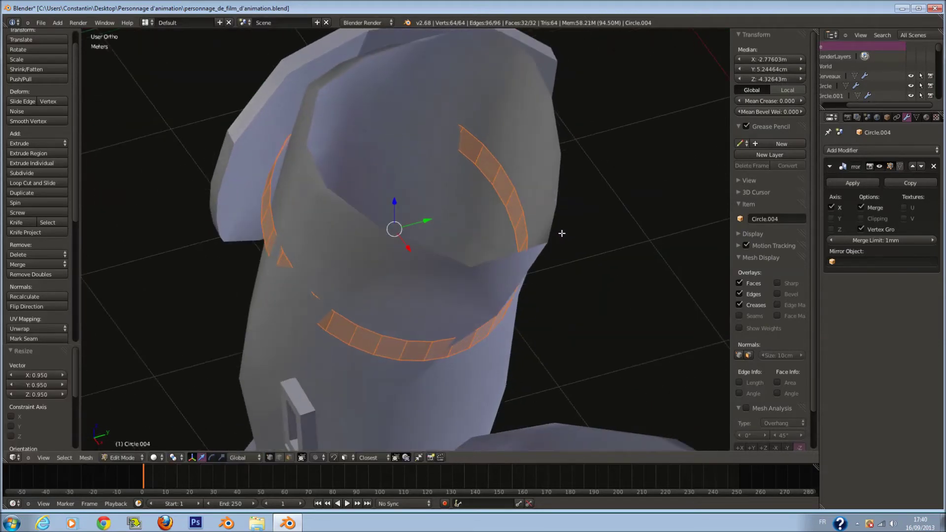
# - Enable snapping for the band's mesh transforms, leaving proportional editing off
pyautogui.click(319, 457)
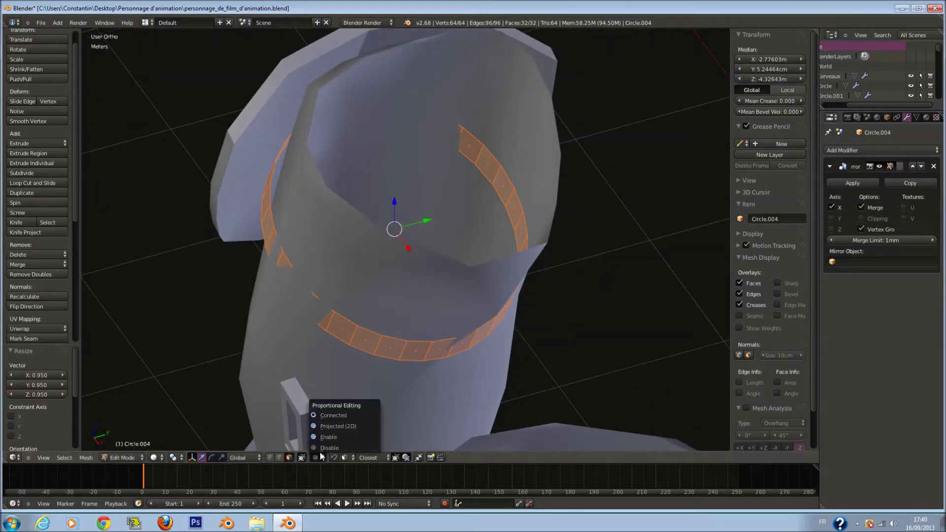
pyautogui.click(333, 458)
pyautogui.moveTo(380, 421); pyautogui.dragTo(433, 289, button='middle')
# - Brush-select a run of faces on the front of the band and snap them onto the arm's surface
pyautogui.press('a')
pyautogui.press('c')
pyautogui.moveTo(387, 308); pyautogui.dragTo(441, 301)
pyautogui.press('ctrl+KP_Add')
pyautogui.press('a')
pyautogui.moveTo(493, 266); pyautogui.dragTo(431, 315, button='middle')
pyautogui.moveTo(412, 315); pyautogui.dragTo(446, 313)
pyautogui.press('Escape')
pyautogui.moveTo(446, 313)
pyautogui.mouseDown(button='middle')
pyautogui.moveTo(447, 327)
pyautogui.moveTo(483, 316)
pyautogui.moveTo(479, 301)
pyautogui.moveTo(395, 297)
pyautogui.mouseUp(button='middle')
pyautogui.press('g')
pyautogui.click(485, 321)
pyautogui.keyDown('shift'); pyautogui.rightClick(424, 295); pyautogui.keyUp('shift')
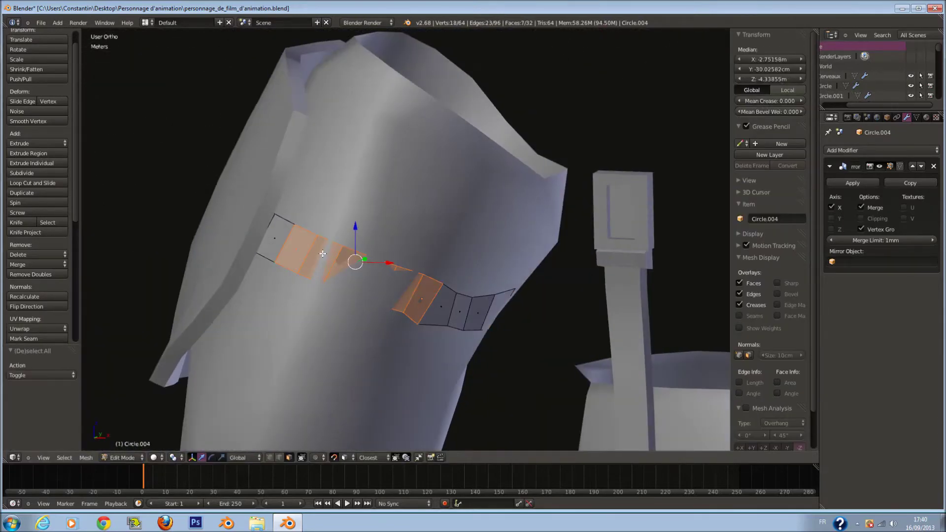
pyautogui.press('z')
pyautogui.moveTo(424, 295)
pyautogui.mouseDown(button='middle')
pyautogui.moveTo(440, 365)
pyautogui.moveTo(444, 345)
pyautogui.moveTo(479, 333)
pyautogui.moveTo(514, 260)
pyautogui.mouseUp(button='middle')
pyautogui.press('z')
pyautogui.press('a')
pyautogui.press('c')
pyautogui.moveTo(515, 260); pyautogui.dragTo(543, 247)
pyautogui.moveTo(543, 247); pyautogui.dragTo(496, 245, button='middle')
pyautogui.press('Tab')
pyautogui.press('Tab')
# - Clear the selection, brush-select another run of band faces and snap them onto the arm's surface
pyautogui.moveTo(509, 327); pyautogui.dragTo(477, 297, button='middle')
pyautogui.press('a')
pyautogui.press('a')
pyautogui.press('a')
pyautogui.press('c')
pyautogui.moveTo(411, 279); pyautogui.dragTo(467, 271)
pyautogui.rightClick(488, 265)
pyautogui.press('g')
pyautogui.click(490, 265)
# - Brush-select the faces along the outer side of the band and snap them to the arm
pyautogui.moveTo(501, 265); pyautogui.dragTo(426, 288, button='middle')
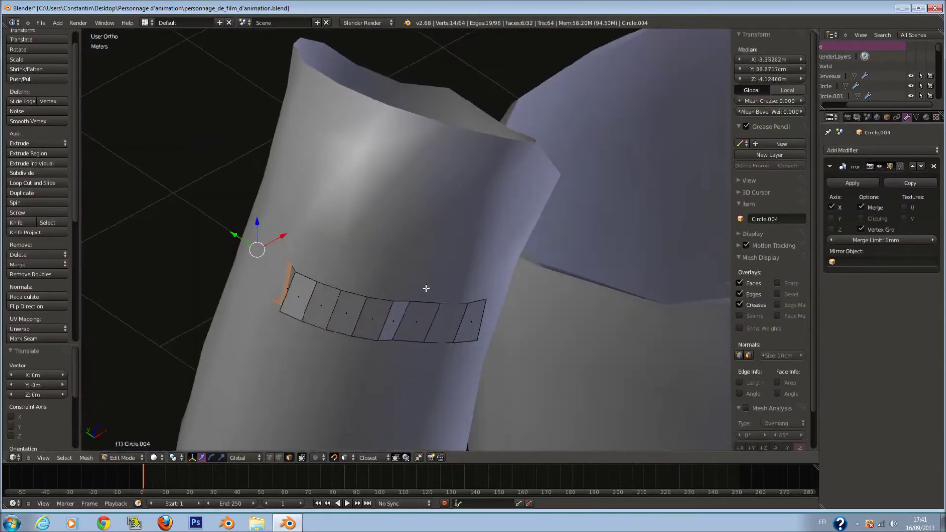
pyautogui.moveTo(318, 306); pyautogui.dragTo(417, 317)
pyautogui.press('g')
pyautogui.click(418, 318)
# - Select the three uneven faces on the outer side of the band and smooth their vertices
pyautogui.moveTo(493, 343); pyautogui.dragTo(547, 318, button='middle')
pyautogui.press('a')
pyautogui.press('c')
pyautogui.click(327, 317)
pyautogui.rightClick(327, 316)
pyautogui.press('z')
pyautogui.press('z')
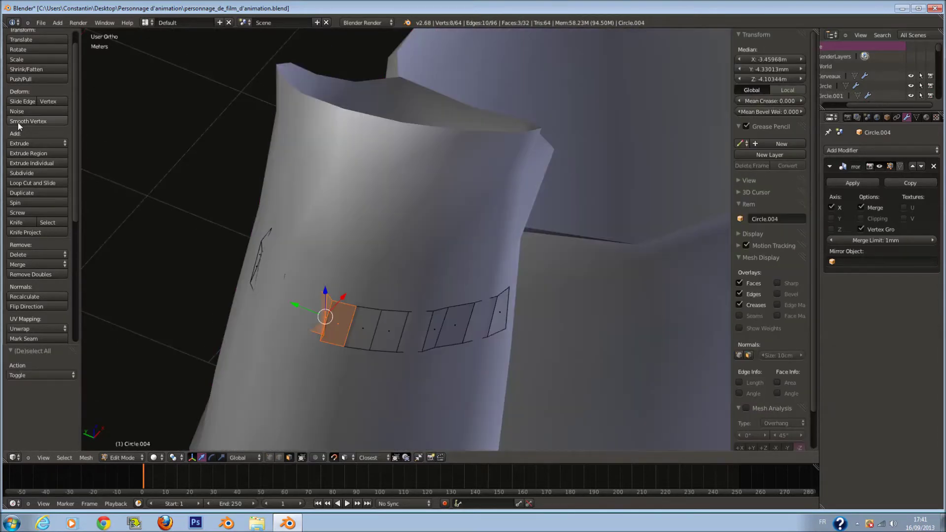
# - Stretch the three smoothed faces along Z to restore the band's height and snap them to the arm
pyautogui.press('s')
pyautogui.press('z')
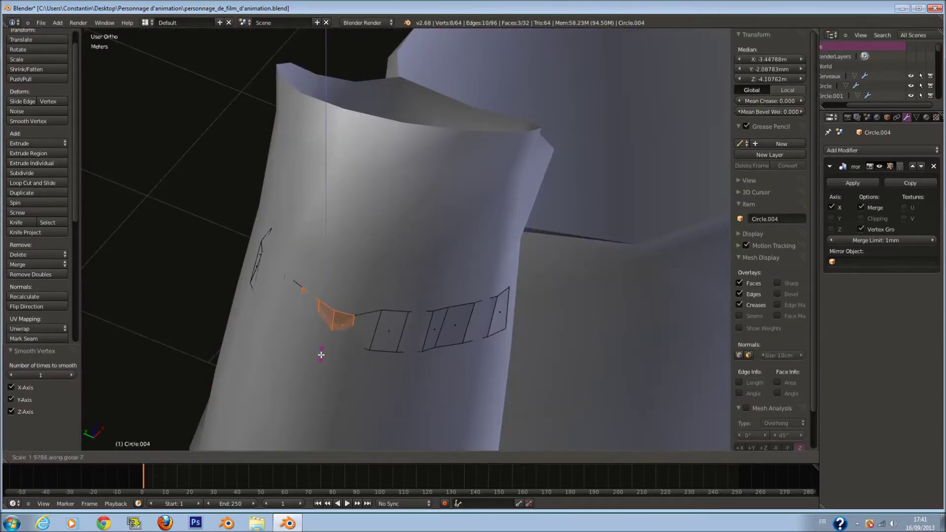
pyautogui.click(320, 366)
pyautogui.press('g')
pyautogui.click(320, 367)
# - Select the single collapsed face of the band in wireframe display and scale it about 4.519 times along Y
pyautogui.moveTo(320, 367); pyautogui.dragTo(396, 306, button='middle')
pyautogui.press('z')
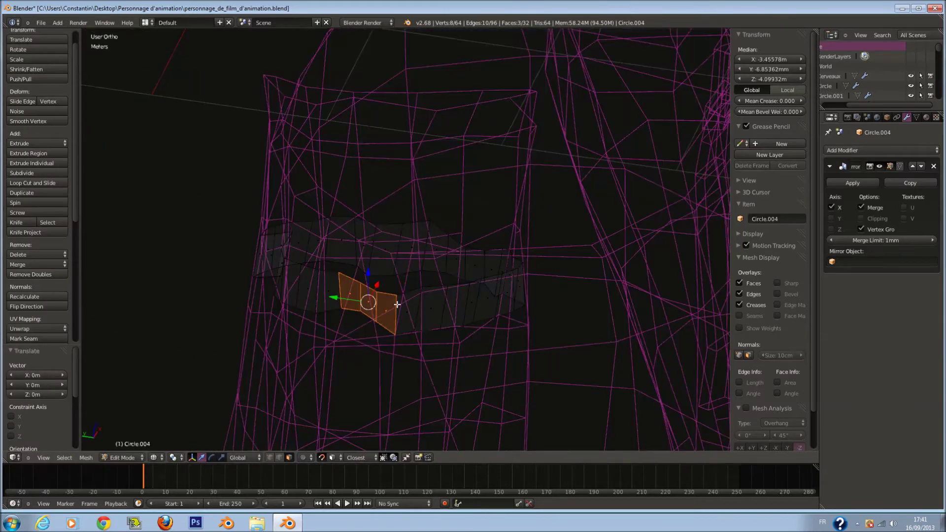
pyautogui.rightClick(409, 301)
pyautogui.rightClick(369, 306)
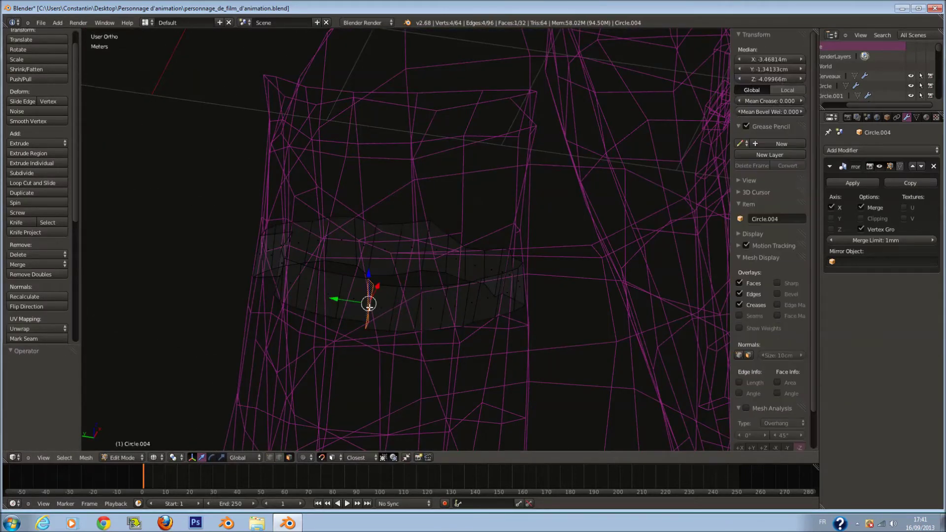
pyautogui.press('s')
pyautogui.press('Escape')
pyautogui.press('s')
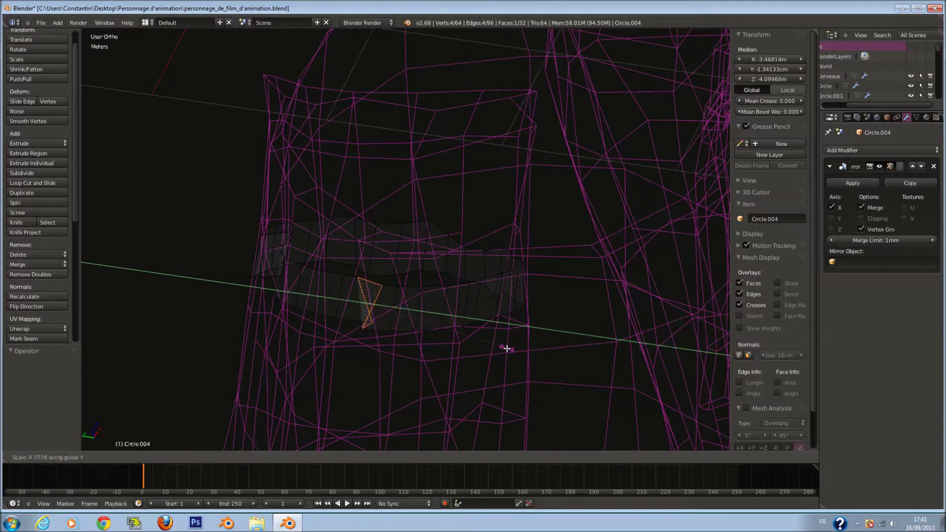
pyautogui.click(510, 350)
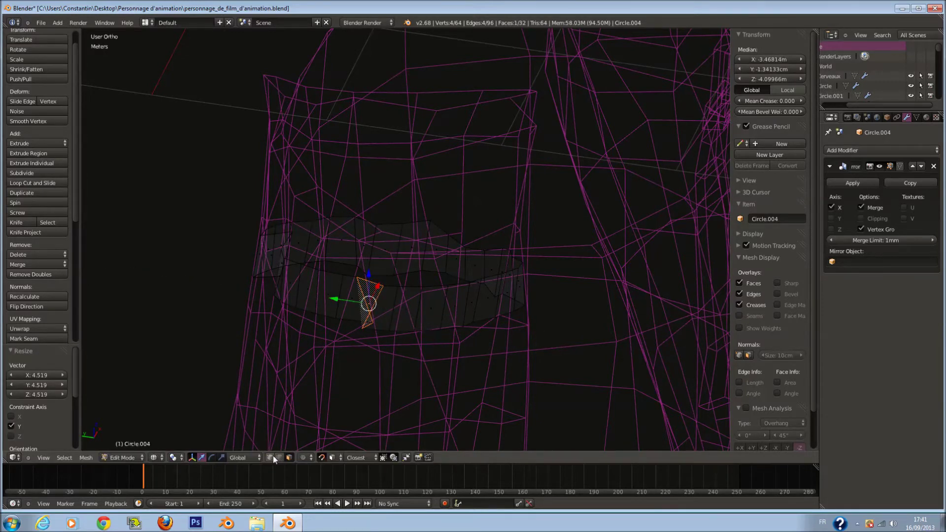
# - Untwist the collapsed face by repositioning its edges in edge selection mode and rotating one by about 33.6°
pyautogui.rightClick(355, 343)
pyautogui.press('g')
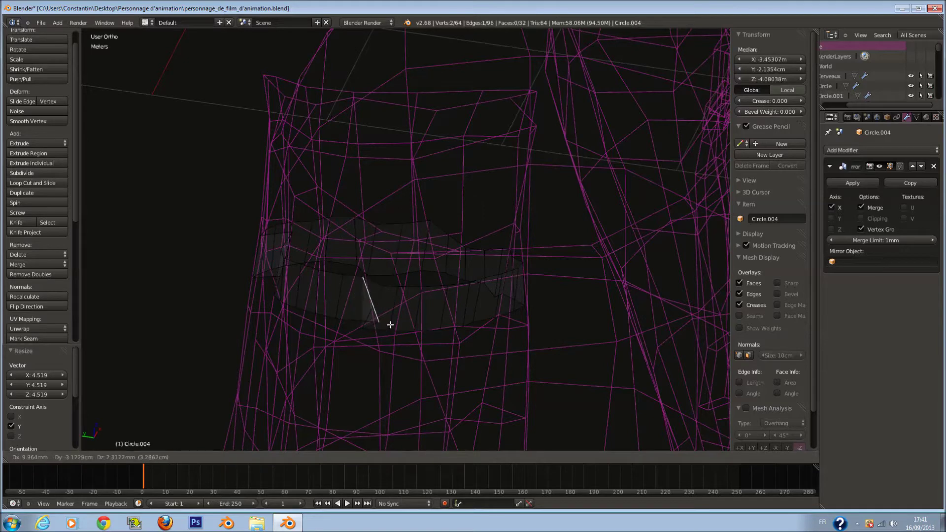
pyautogui.click(414, 317)
pyautogui.press('r')
pyautogui.click(393, 327)
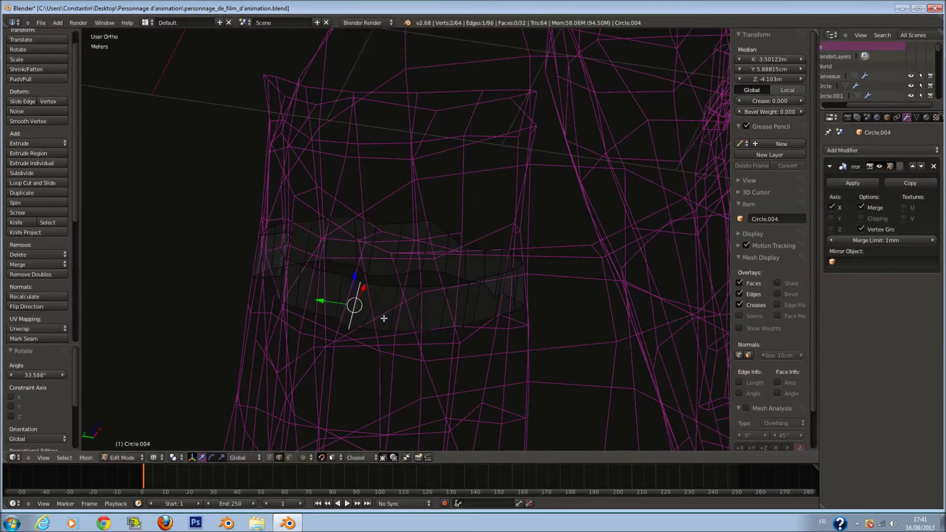
pyautogui.press('a')
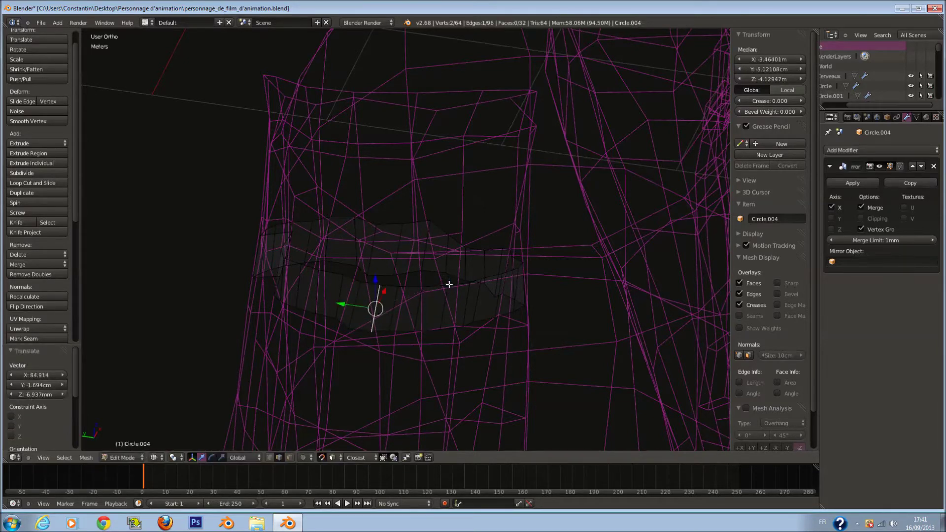
pyautogui.press('a')
# - Select a misplaced edge of the band and move it back in line with the neighbouring faces
pyautogui.moveTo(503, 295); pyautogui.dragTo(564, 306, button='middle')
pyautogui.press('z')
pyautogui.press('z')
pyautogui.rightClick(394, 298)
pyautogui.press('z')
pyautogui.press('g')
pyautogui.click(384, 334)
# - Switch to face selection, brush-select the front faces beside the gap in the band and snap them to the arm
pyautogui.moveTo(384, 334); pyautogui.dragTo(317, 310, button='middle')
pyautogui.press('z')
pyautogui.press('z')
pyautogui.keyDown('shift'); pyautogui.rightClick(416, 324); pyautogui.keyUp('shift')
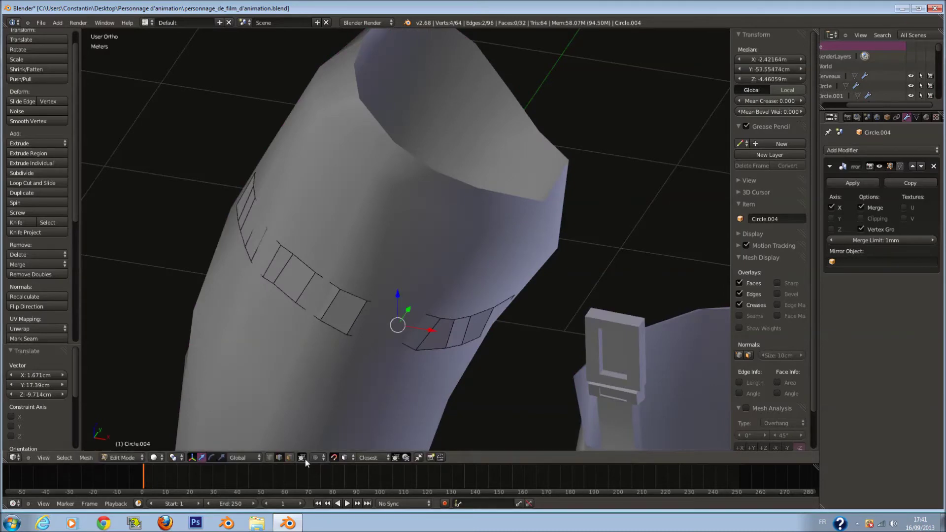
pyautogui.click(290, 457)
pyautogui.press('a')
pyautogui.moveTo(386, 329); pyautogui.dragTo(407, 324)
pyautogui.rightClick(407, 323)
pyautogui.press('g')
pyautogui.click(408, 323)
# - Move the distorted face beside the gap by about -3.27 cm in X, -1.61 cm in Y and 1.11 cm in Z
pyautogui.moveTo(407, 324)
pyautogui.mouseDown(button='middle')
pyautogui.moveTo(391, 349)
pyautogui.moveTo(285, 373)
pyautogui.moveTo(297, 350)
pyautogui.moveTo(337, 450)
pyautogui.mouseUp(button='middle')
pyautogui.moveTo(364, 409); pyautogui.dragTo(429, 306, button='middle')
pyautogui.rightClick(438, 292)
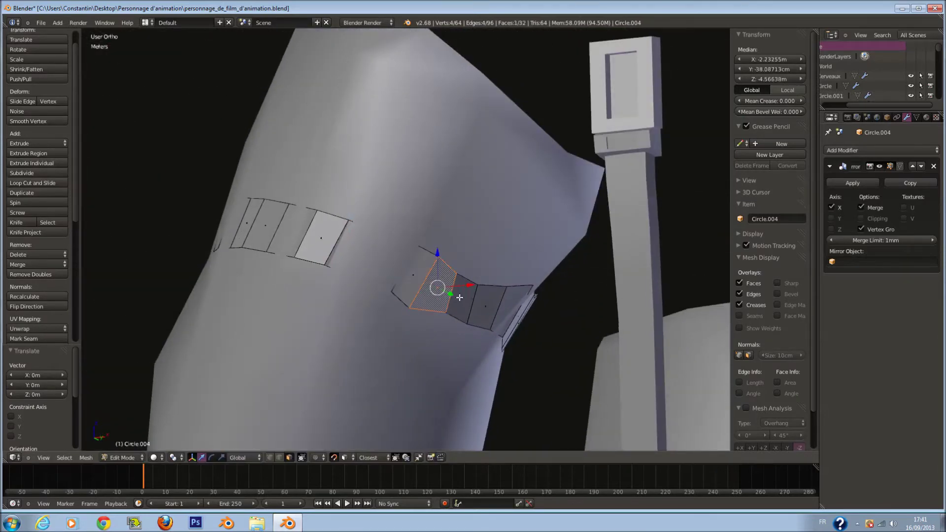
pyautogui.press('g')
pyautogui.click(448, 298)
# - Shift the faces next to the gap sideways to even out the band's spacing and leave edit mode
pyautogui.rightClick(401, 269)
pyautogui.press('g')
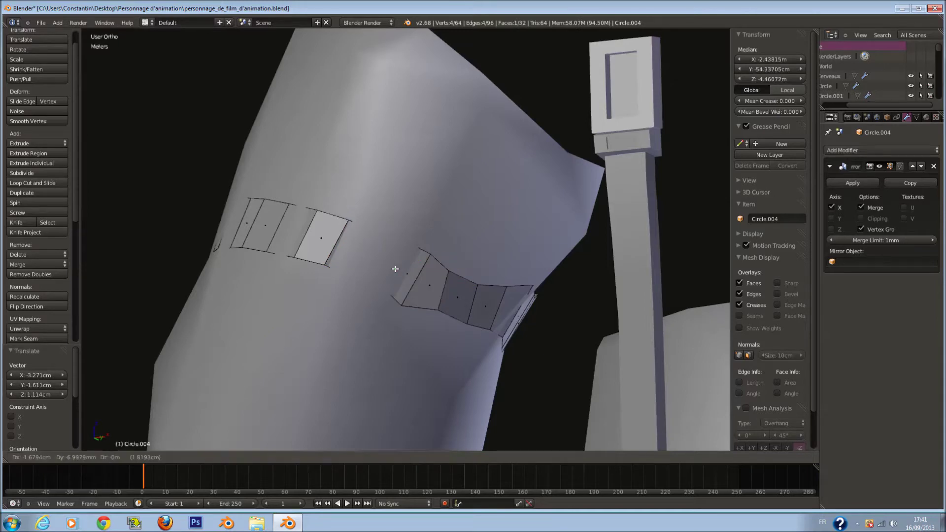
pyautogui.click(384, 266)
pyautogui.rightClick(409, 275)
pyautogui.press('g')
pyautogui.click(399, 269)
pyautogui.scroll(-2, 396, 285)
pyautogui.moveTo(396, 290); pyautogui.dragTo(412, 323, button='middle')
pyautogui.press('Tab')
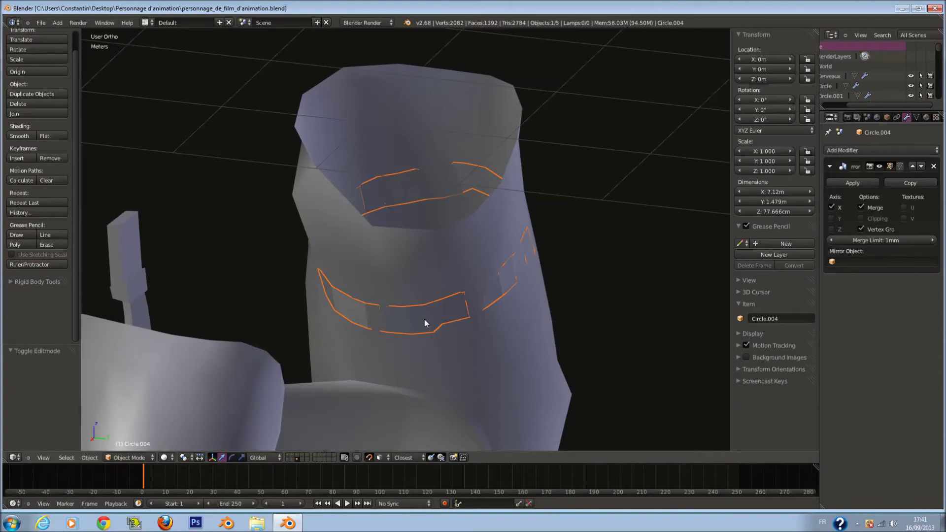
pyautogui.moveTo(463, 298); pyautogui.dragTo(508, 294, button='middle')
pyautogui.rightClick(508, 294)
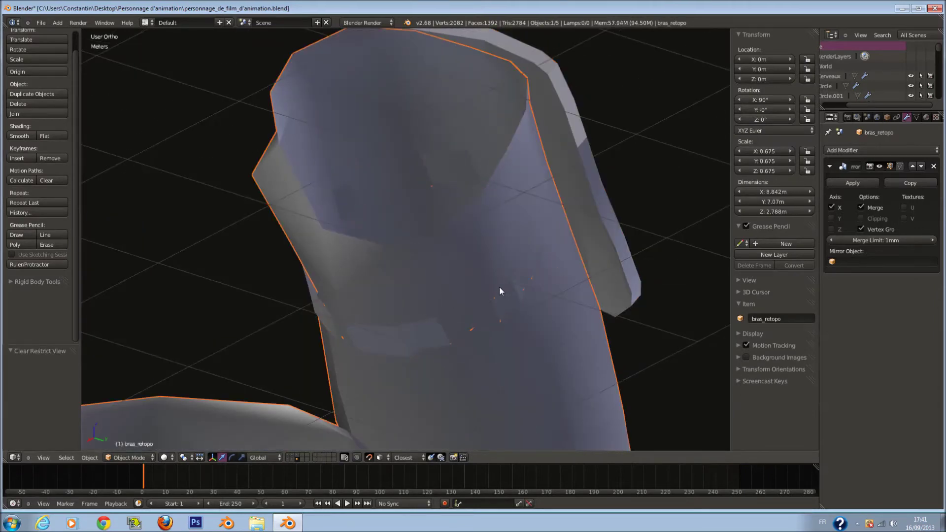
pyautogui.press('z')
pyautogui.rightClick(511, 283)
pyautogui.press('z')
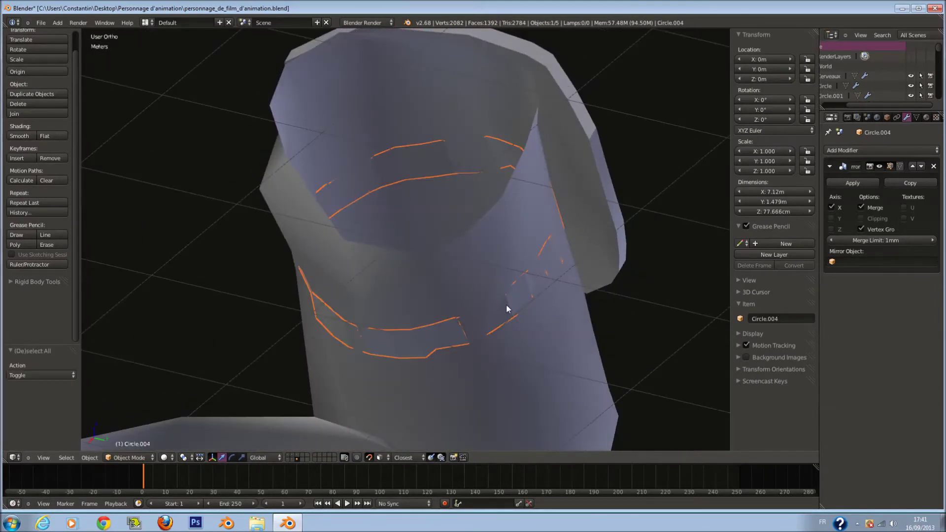
# - Extrude all faces of the armband in edit mode and scale the extrusion outward by about 1.166 for thickness
pyautogui.press('Tab')
pyautogui.press('a')
pyautogui.press('a')
pyautogui.moveTo(513, 323)
pyautogui.mouseDown(button='middle')
pyautogui.moveTo(528, 317)
pyautogui.moveTo(508, 305)
pyautogui.mouseUp(button='middle')
pyautogui.press('e')
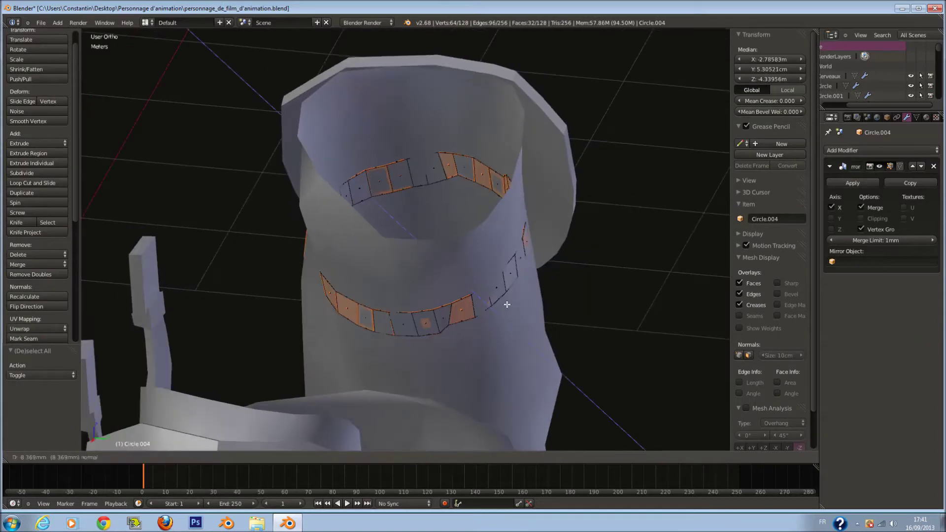
pyautogui.click(507, 305)
pyautogui.press('s')
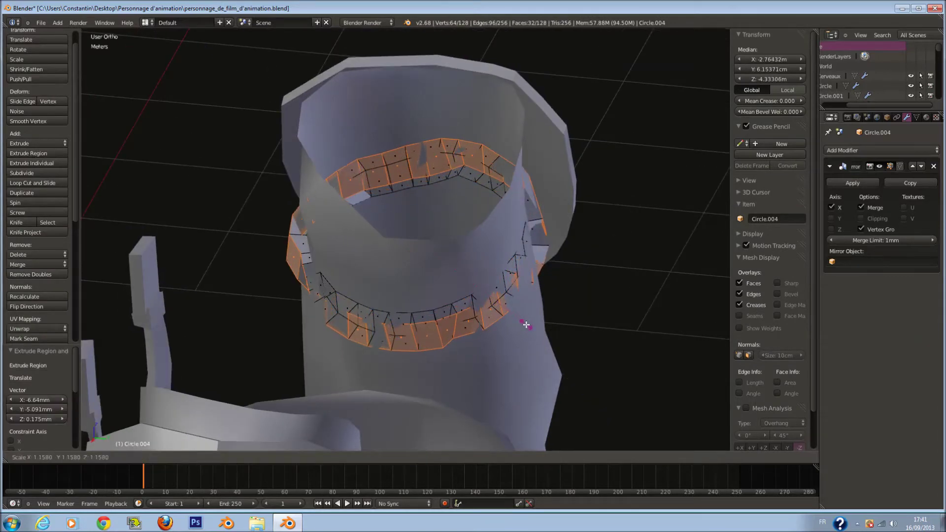
pyautogui.click(526, 325)
pyautogui.press('s')
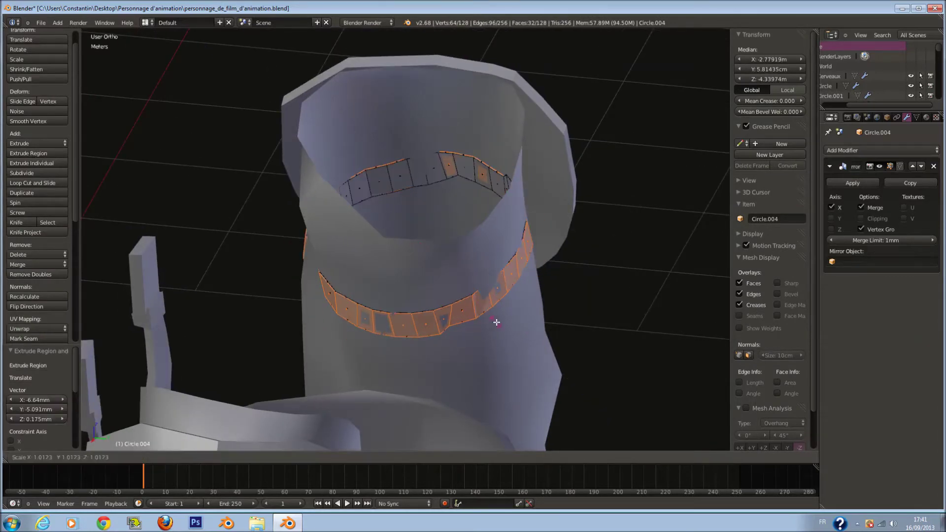
pyautogui.click(507, 330)
# - Smooth the vertices of the armband's outer faces and scale these faces up again
pyautogui.moveTo(507, 330); pyautogui.dragTo(428, 278, button='middle')
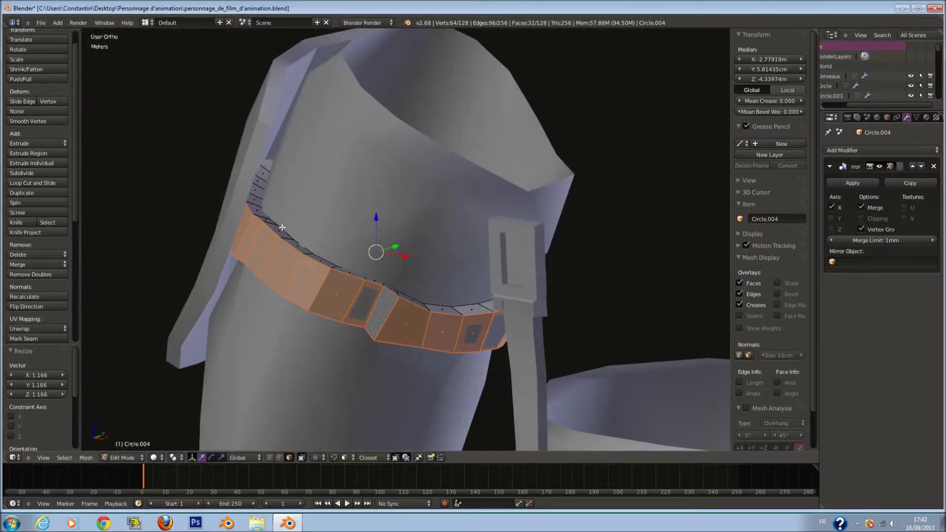
pyautogui.click(48, 122)
pyautogui.moveTo(365, 276); pyautogui.dragTo(494, 286, button='middle')
pyautogui.press('s')
pyautogui.click(586, 311)
# - Select the whole armband mesh, remove its duplicate vertices and leave edit mode
pyautogui.moveTo(586, 311); pyautogui.dragTo(590, 144, button='middle')
pyautogui.press('a')
pyautogui.click(52, 275)
pyautogui.moveTo(276, 276); pyautogui.dragTo(495, 250, button='middle')
pyautogui.press('Tab')
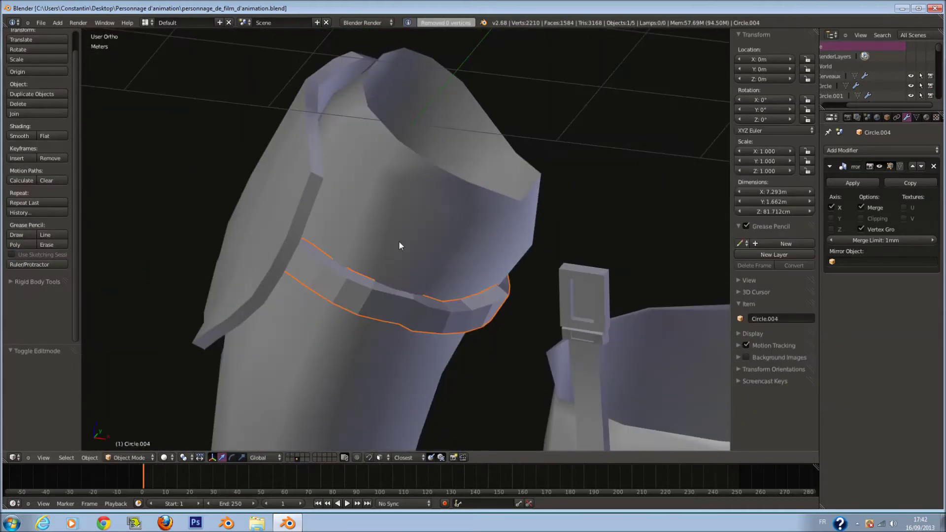
# - Join the armband to the shoulder pad, keeping the pad's mirror and edge split modifiers, and shade the joined object smooth
pyautogui.click(859, 150)
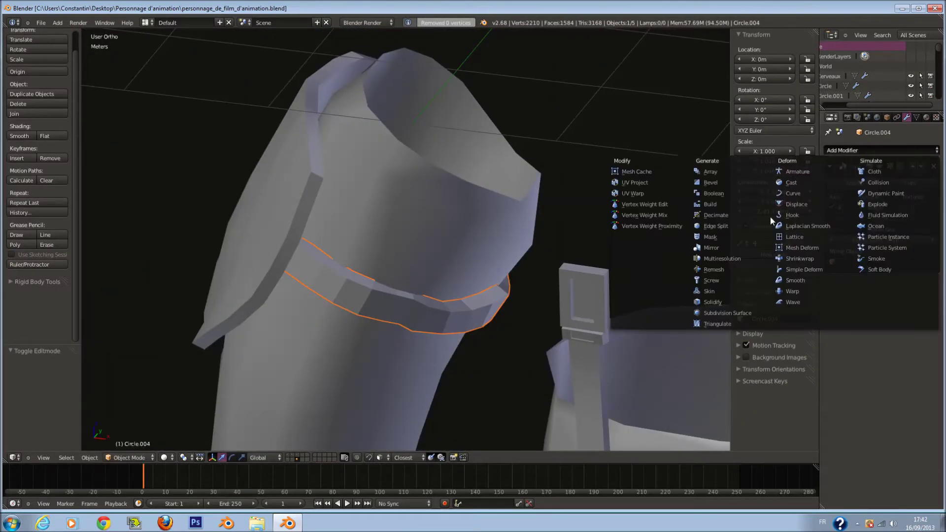
pyautogui.click(766, 248)
pyautogui.rightClick(276, 129)
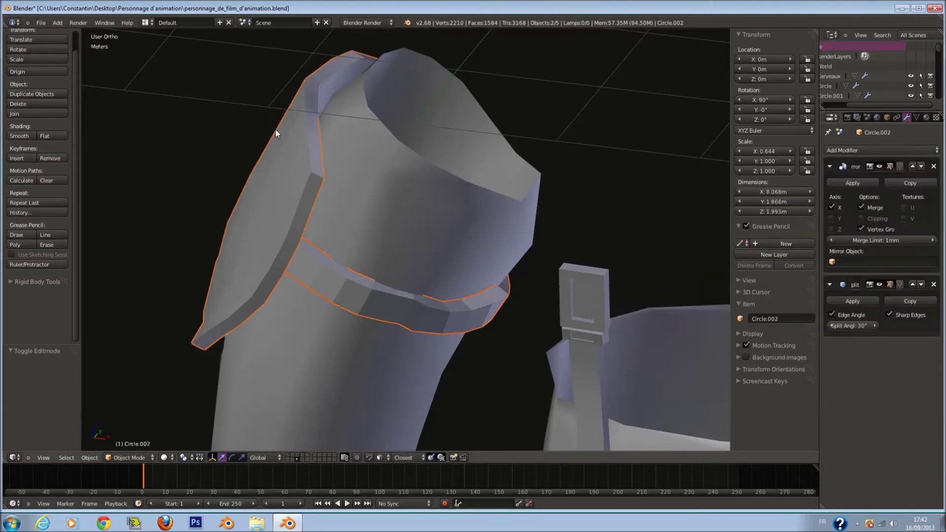
pyautogui.scroll(-5, 276, 129)
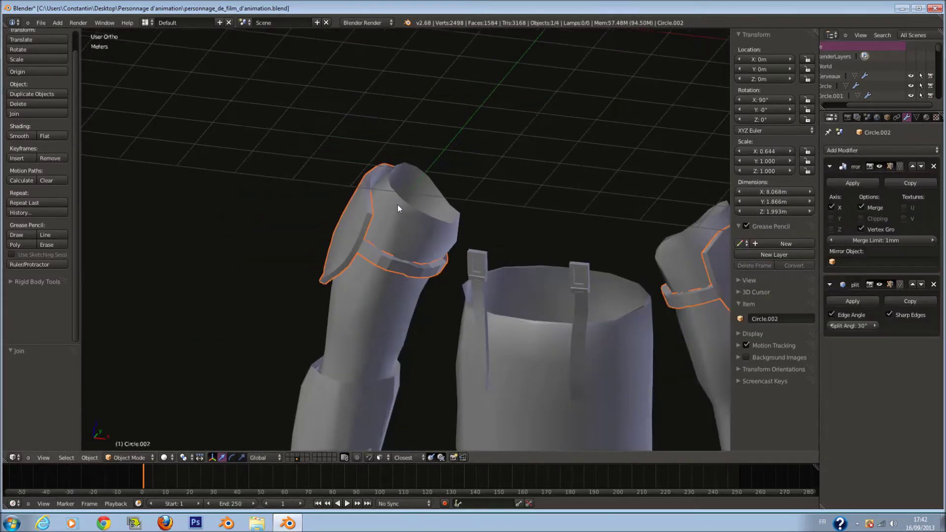
pyautogui.scroll(2, 487, 239)
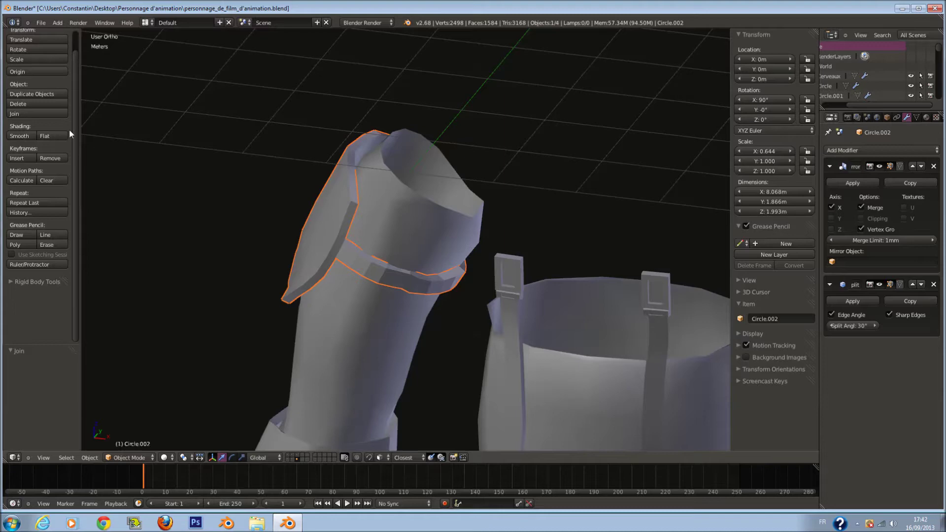
pyautogui.moveTo(443, 227); pyautogui.dragTo(358, 265, button='middle')
# - Select the arm and torso mesh and save the project over the existing file
pyautogui.press('KP_1')
pyautogui.scroll(-8, 358, 250)
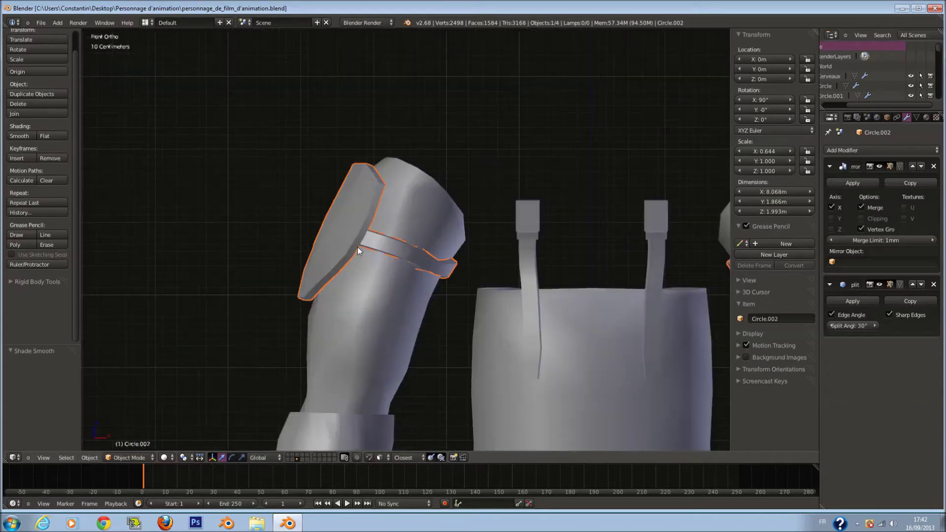
pyautogui.press('KP_3')
pyautogui.press('ctrl+KP_1')
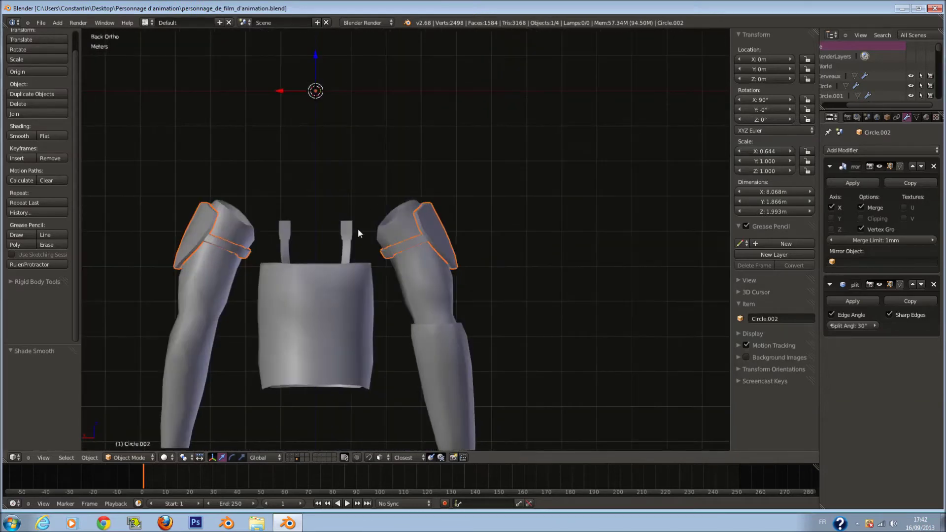
pyautogui.scroll(4, 377, 246)
pyautogui.rightClick(376, 253)
pyautogui.scroll(-3, 475, 266)
pyautogui.hotkey('ctrl', 's')
pyautogui.click(474, 268)
# - Deselect everything and add a UV sphere with a 1 m size at the origin above the torso
pyautogui.scroll(3, 473, 256)
pyautogui.scroll(-4, 456, 254)
pyautogui.hotkey('shift', 'a')
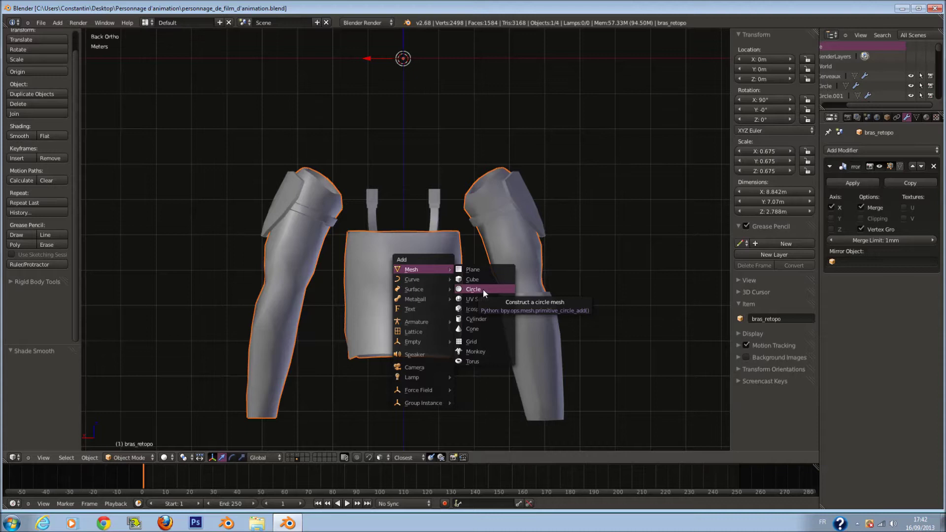
pyautogui.press('Escape')
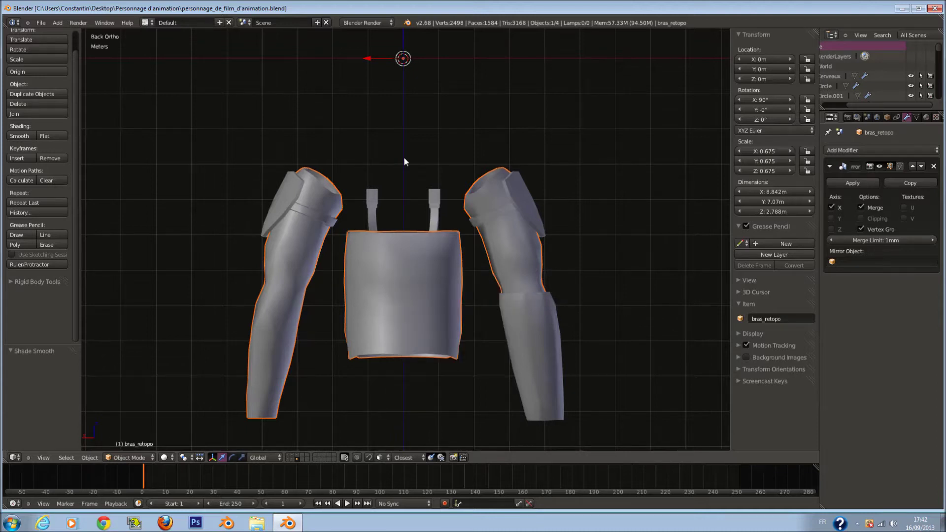
pyautogui.keyDown('shift'); pyautogui.scroll(5, 407, 138); pyautogui.keyUp('shift')
pyautogui.press('a')
pyautogui.hotkey('shift', 'a')
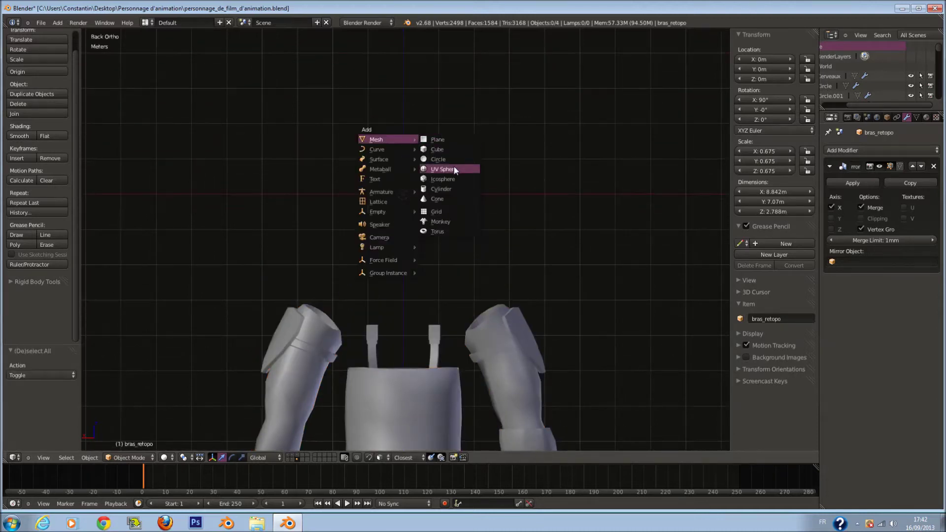
pyautogui.click(453, 169)
pyautogui.press('KP_3')
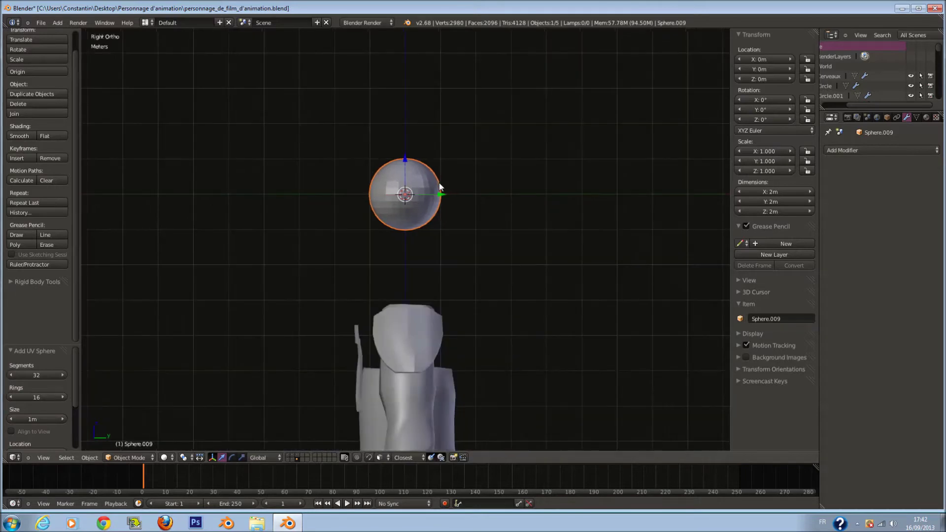
# - Delete the sphere's rear faces together with its top and bottom caps, leaving a curved front shell
pyautogui.press('Tab')
pyautogui.scroll(5, 387, 204)
pyautogui.press('z')
pyautogui.scroll(-2, 412, 58)
pyautogui.press('b')
pyautogui.moveTo(395, 46); pyautogui.dragTo(527, 68)
pyautogui.press('b')
pyautogui.moveTo(391, 25); pyautogui.dragTo(537, 273)
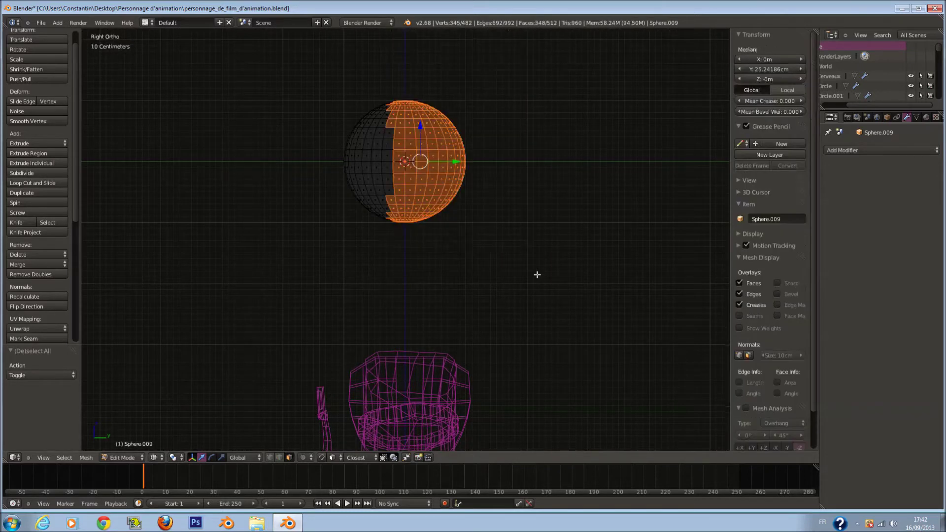
pyautogui.scroll(5, 414, 143)
pyautogui.press('a')
pyautogui.moveTo(411, 50)
pyautogui.mouseDown()
pyautogui.moveTo(429, 62)
pyautogui.moveTo(391, 194)
pyautogui.moveTo(423, 356)
pyautogui.moveTo(494, 235)
pyautogui.moveTo(423, 355)
pyautogui.moveTo(528, 131)
pyautogui.moveTo(321, 333)
pyautogui.moveTo(360, 372)
pyautogui.mouseUp()
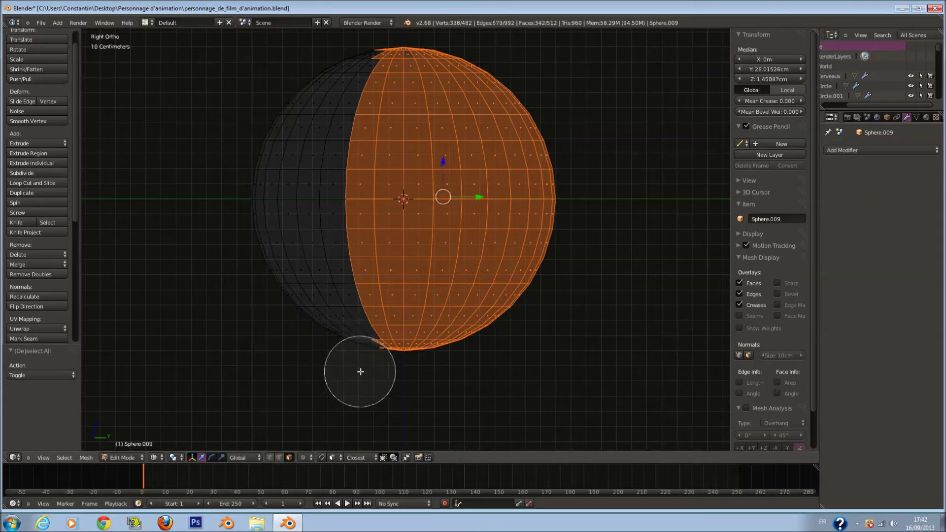
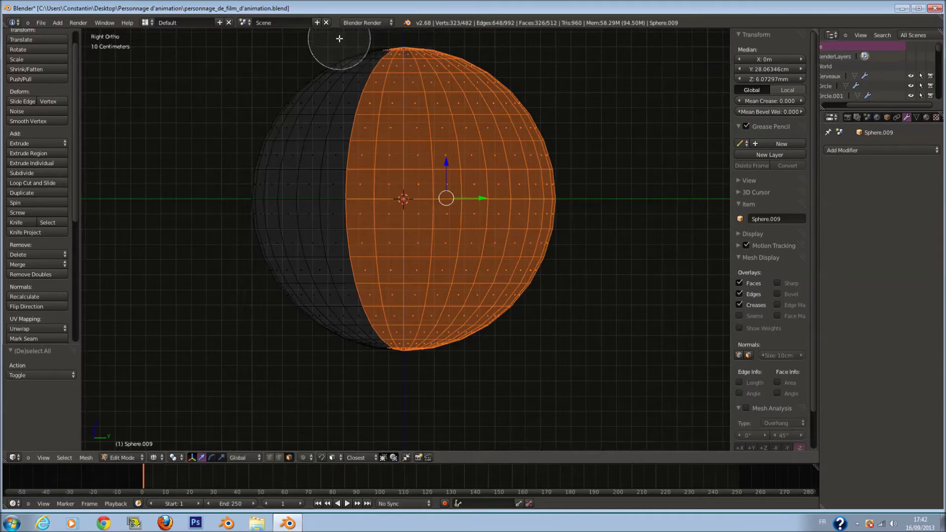
pyautogui.moveTo(326, 39); pyautogui.dragTo(406, 32)
pyautogui.moveTo(340, 360); pyautogui.dragTo(433, 348)
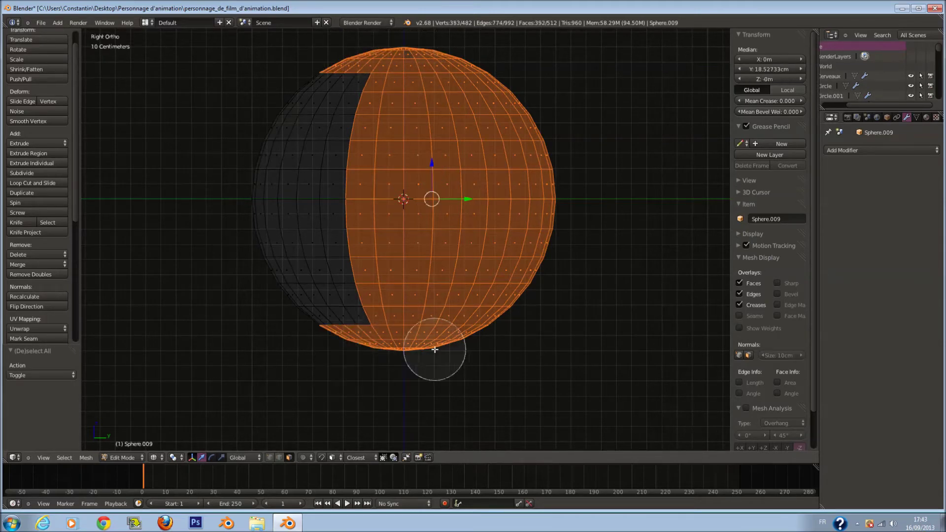
pyautogui.press('Escape')
pyautogui.press('x')
pyautogui.click(435, 349)
# - Return to solid shading and select all remaining faces of the shell
pyautogui.press('z')
pyautogui.moveTo(454, 340); pyautogui.dragTo(364, 349, button='middle')
pyautogui.press('a')
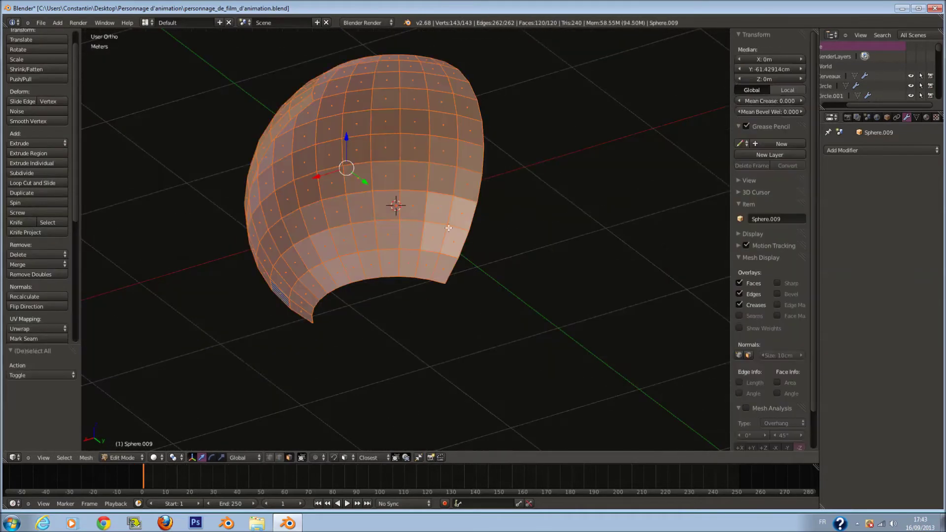
pyautogui.press('e')
pyautogui.click(471, 207)
pyautogui.moveTo(472, 207); pyautogui.dragTo(426, 222, button='middle')
pyautogui.hotkey('ctrl', 'z')
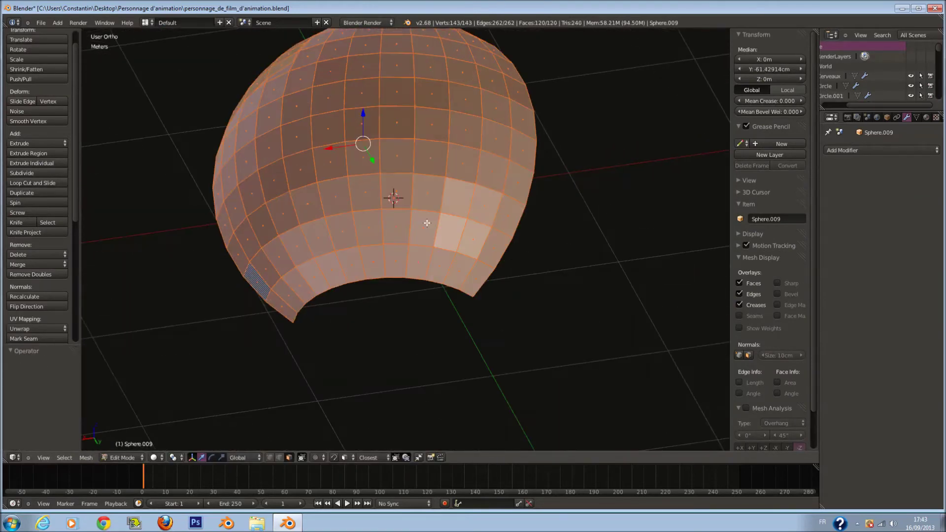
# - Extrude all faces of the shell and scale the extrusion up slightly to give the shell thickness
pyautogui.press('e')
pyautogui.click(501, 247)
pyautogui.press('s')
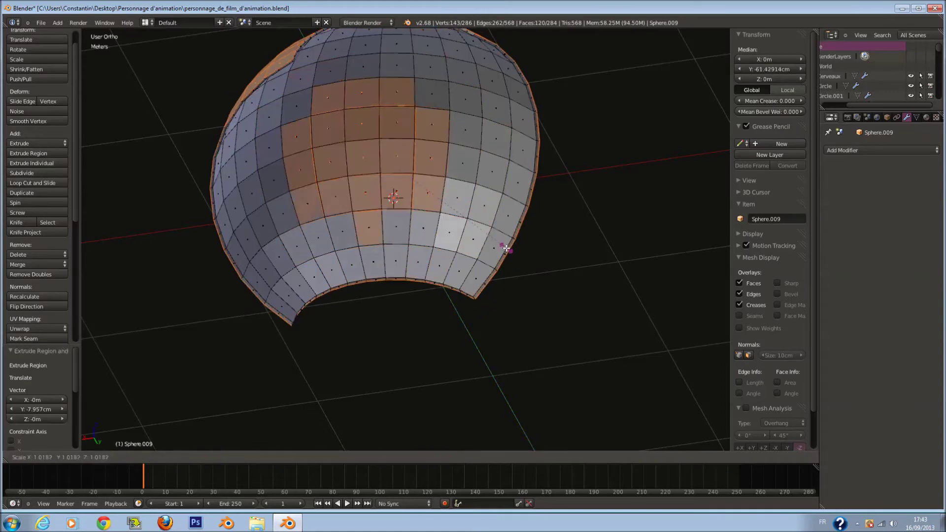
pyautogui.click(514, 253)
pyautogui.press('a')
pyautogui.moveTo(521, 258); pyautogui.dragTo(406, 244, button='middle')
# - Leave edit mode, shade the shell smooth and add an Edge Split modifier to it
pyautogui.press('Tab')
pyautogui.click(29, 136)
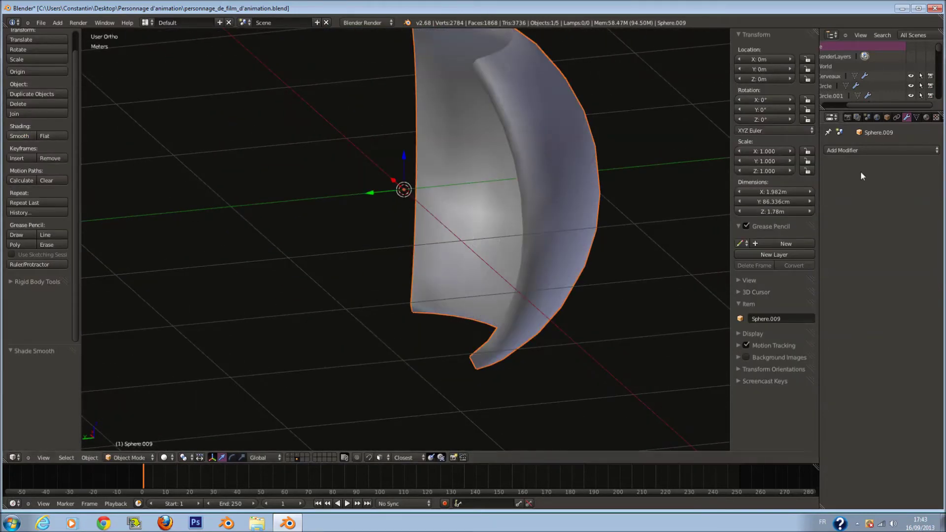
pyautogui.click(863, 151)
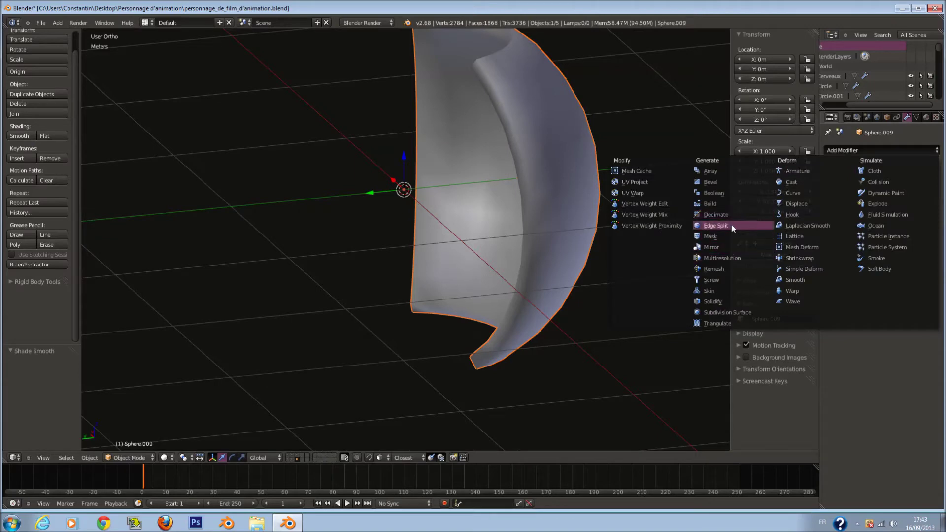
pyautogui.click(715, 225)
# - Add a cylinder with 32 vertices, 1 m radius and 2 m depth at the centre of the shell
pyautogui.press('Tab')
pyautogui.moveTo(690, 237); pyautogui.dragTo(619, 242, button='middle')
pyautogui.press('KP_1')
pyautogui.press('KP_3')
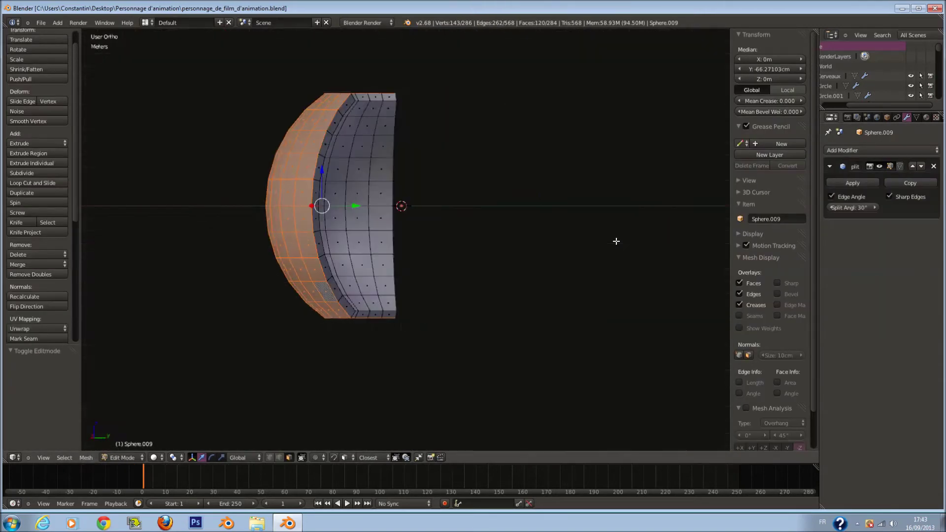
pyautogui.press('ctrl+KP_1')
pyautogui.press('Tab')
pyautogui.hotkey('shift', 'a')
pyautogui.moveTo(454, 220)
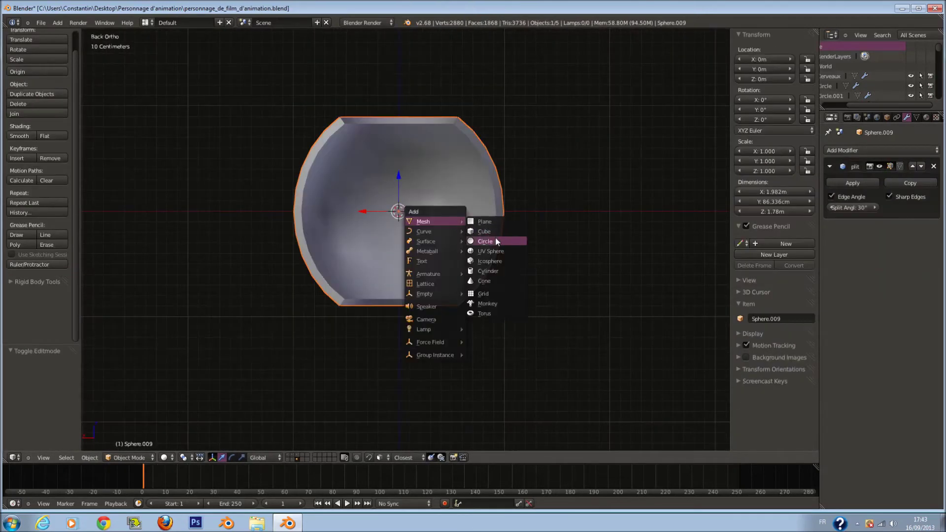
pyautogui.click(488, 270)
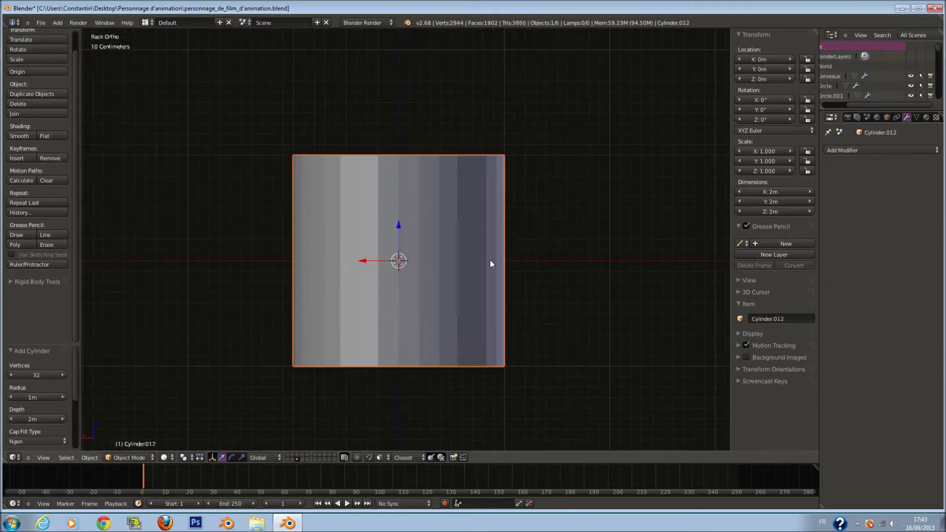
# - Rotate the cylinder 90° about Y and flatten it along X to a disc about 42 cm thick
pyautogui.press('r')
pyautogui.press('y')
pyautogui.press('9')
pyautogui.press('0')
pyautogui.press('Return')
pyautogui.press('s')
pyautogui.press('x')
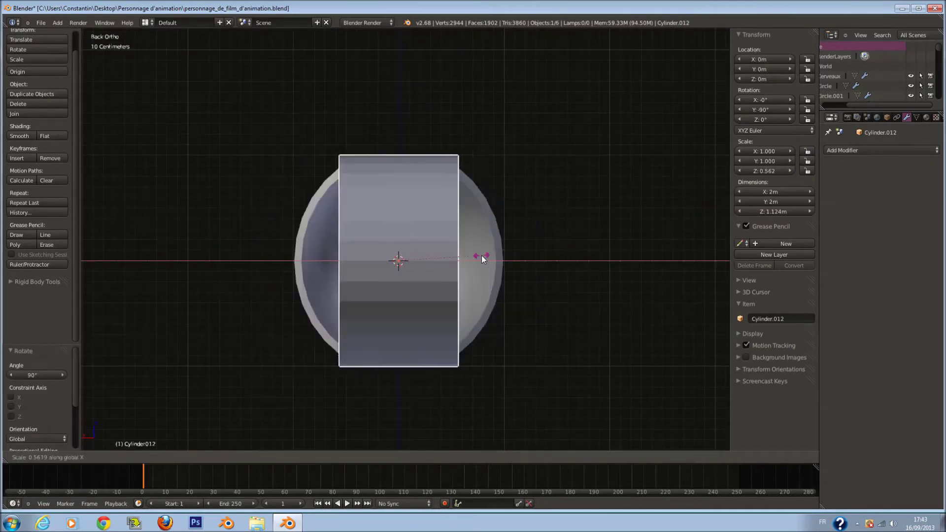
pyautogui.click(403, 268)
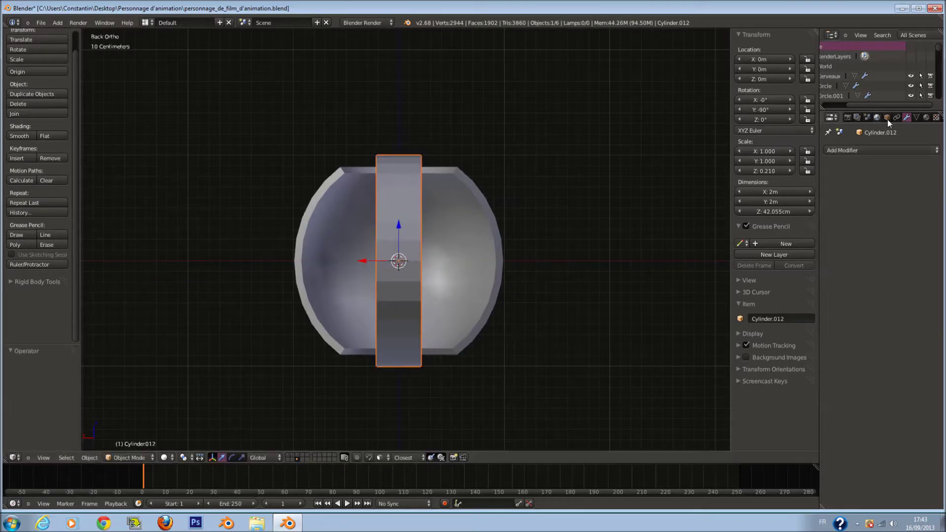
# - Add a Mirror modifier on the X axis to the cylinder and enter edit mode
pyautogui.click(860, 150)
pyautogui.click(732, 247)
pyautogui.press('Tab')
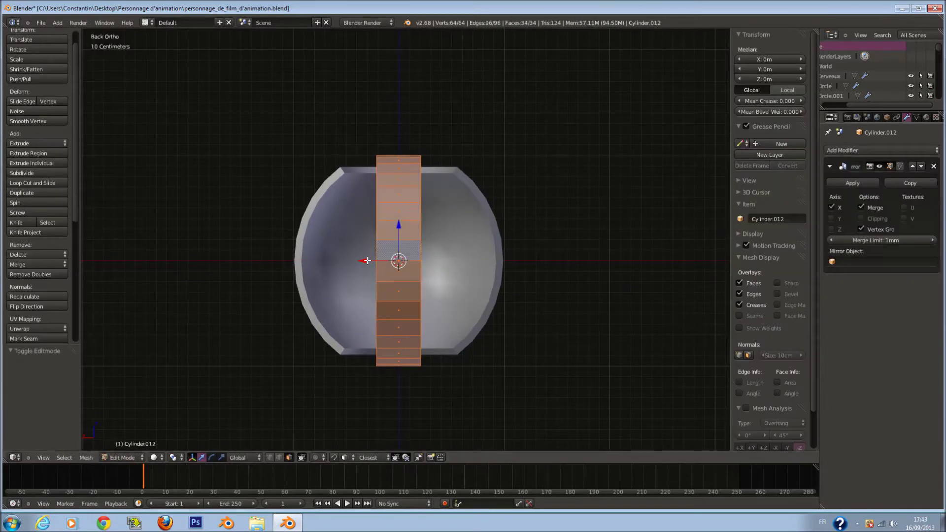
# - Try moving the cylinder's mesh along X with different mirror axes and undo the attempts
pyautogui.press('g')
pyautogui.press('x')
pyautogui.click(857, 239)
pyautogui.click(832, 207)
pyautogui.moveTo(571, 231); pyautogui.dragTo(534, 256, button='middle')
pyautogui.hotkey('ctrl', 'z')
pyautogui.press('KP_1')
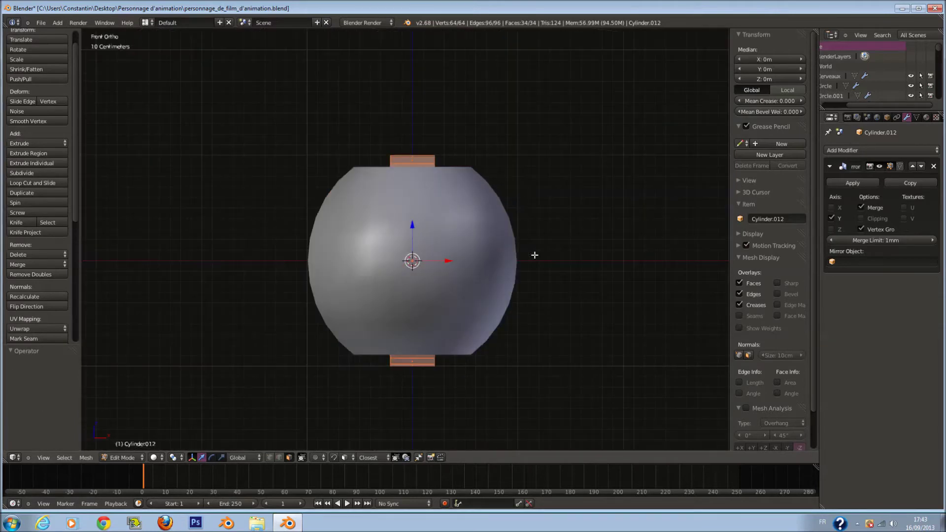
pyautogui.press('z')
pyautogui.press('g')
pyautogui.press('x')
pyautogui.click(339, 277)
pyautogui.hotkey('ctrl', 'z')
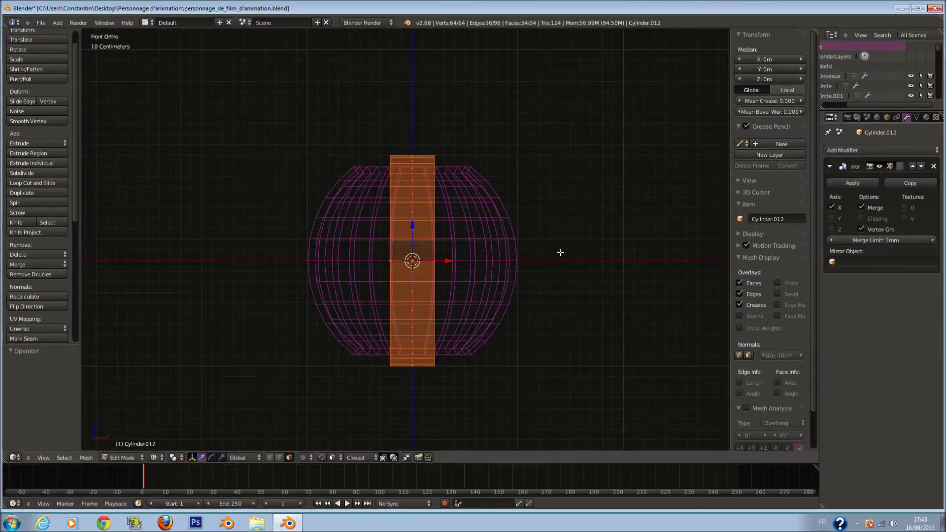
# - Move the cylinder's mesh about 82.5 cm along X to the side of the shell
pyautogui.moveTo(446, 262); pyautogui.dragTo(529, 270)
pyautogui.press('z')
pyautogui.moveTo(529, 270); pyautogui.dragTo(711, 319, button='middle')
pyautogui.scroll(-3, 513, 319)
pyautogui.press('KP_1')
pyautogui.press('g')
pyautogui.rightClick(535, 191)
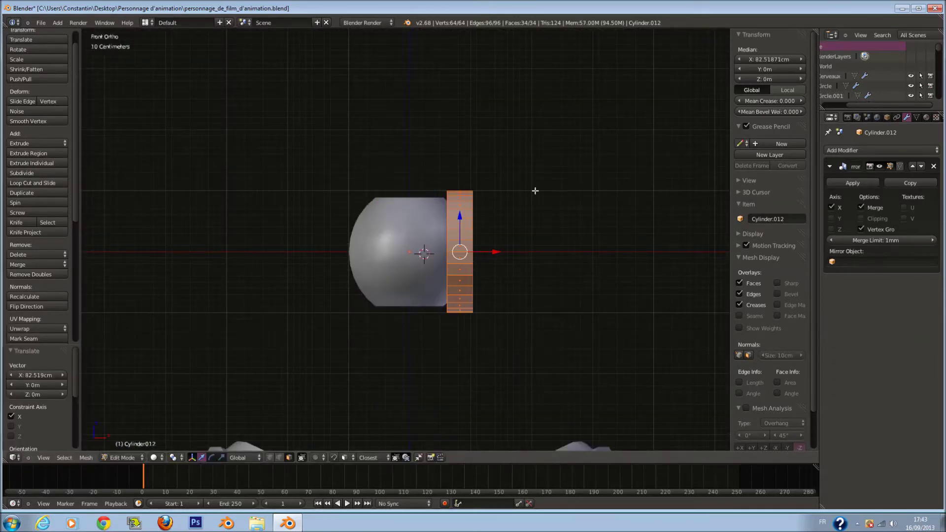
# - Set the Mirror modifier to mirror on the Z axis only
pyautogui.click(832, 207)
pyautogui.click(832, 206)
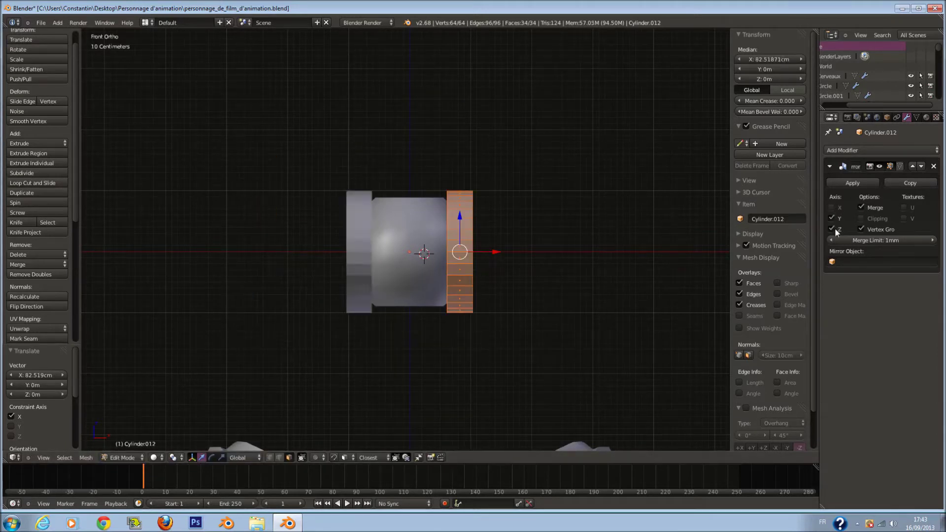
pyautogui.click(833, 206)
# - Scale the disc's mesh by 0.675 and move it about 4.15 cm along X
pyautogui.scroll(3, 528, 225)
pyautogui.press('s')
pyautogui.click(561, 249)
pyautogui.press('KP_3')
pyautogui.scroll(2, 488, 285)
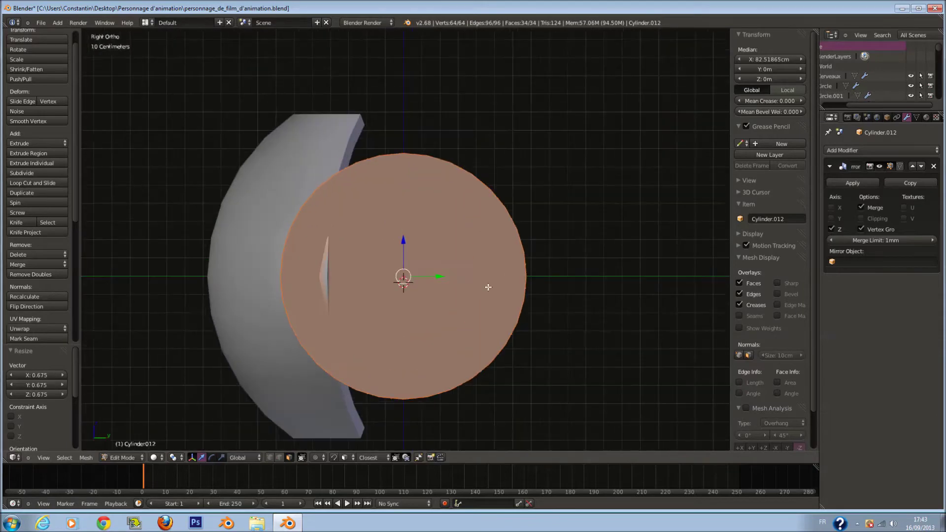
pyautogui.moveTo(488, 285); pyautogui.dragTo(386, 330, button='middle')
pyautogui.press('g')
pyautogui.press('x')
pyautogui.click(257, 329)
pyautogui.press('KP_3')
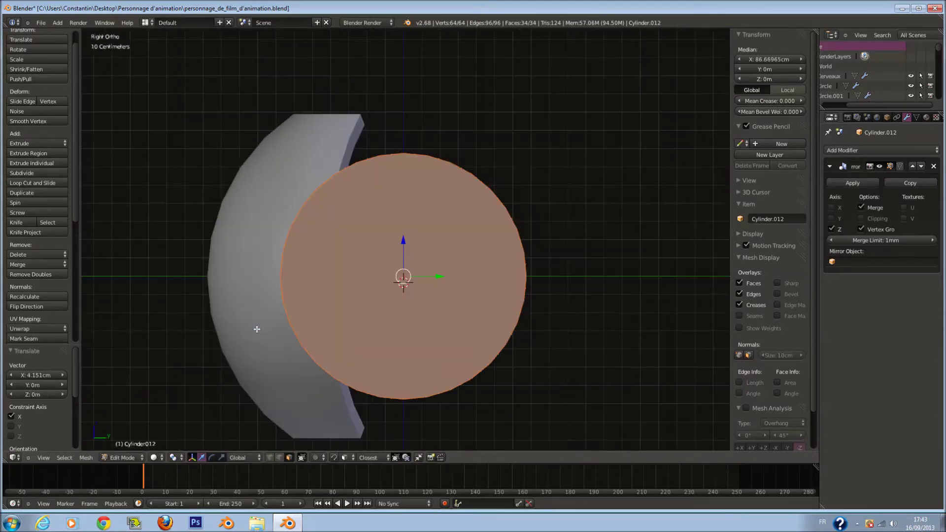
pyautogui.press('KP_1')
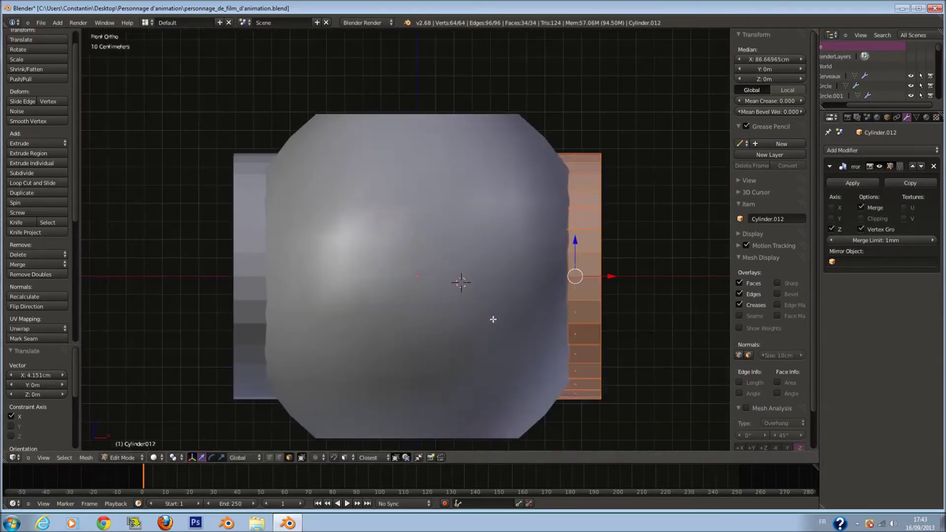
# - Duplicate the disc in place, scale the copy down to roughly half size, and move it about 12.5 cm along X
pyautogui.hotkey('shift', 'd')
pyautogui.rightClick(478, 325)
pyautogui.keyDown('ctrl'); pyautogui.scroll(5, 628, 316); pyautogui.keyUp('ctrl')
pyautogui.press('s')
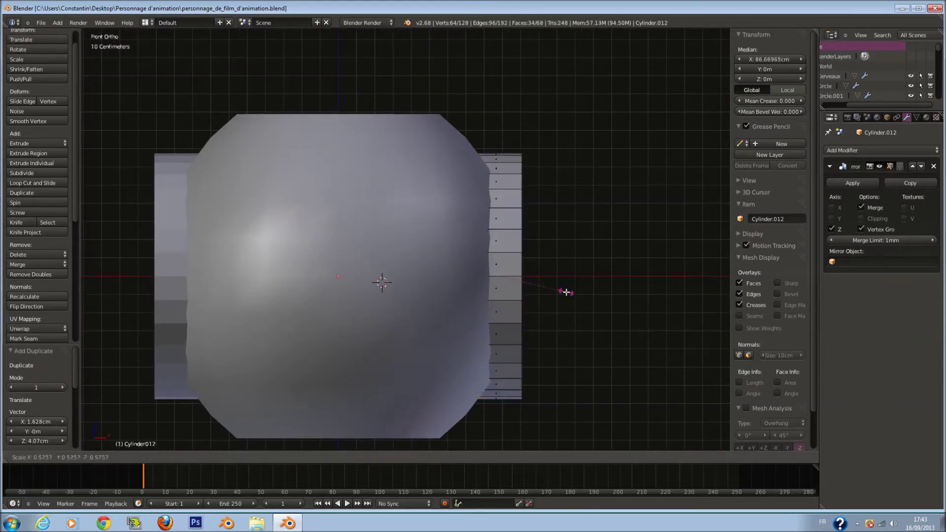
pyautogui.click(565, 292)
pyautogui.press('z')
pyautogui.press('g')
pyautogui.press('x')
pyautogui.click(548, 291)
pyautogui.press('z')
# - Move the smaller disc about 21.6 cm farther out along X, clear of the large disc
pyautogui.moveTo(518, 276); pyautogui.dragTo(493, 319, button='middle')
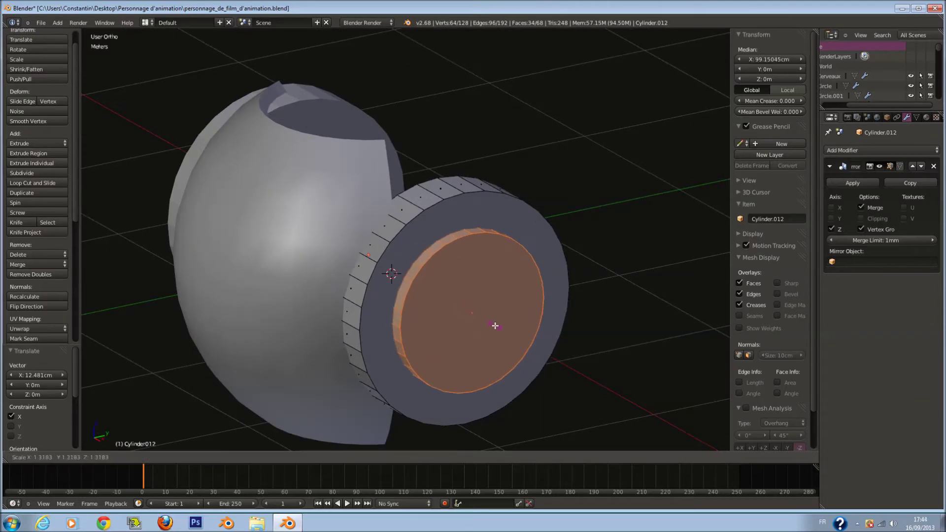
pyautogui.rightClick(495, 327)
pyautogui.moveTo(485, 320); pyautogui.dragTo(498, 341)
pyautogui.moveTo(498, 341); pyautogui.dragTo(564, 326, button='middle')
# - Select the small disc's inner face and enlarge it so the disc tapers outward like a cone
pyautogui.press('z')
pyautogui.rightClick(541, 269)
pyautogui.press('z')
pyautogui.rightClick(544, 264)
pyautogui.moveTo(545, 264); pyautogui.dragTo(552, 276, button='middle')
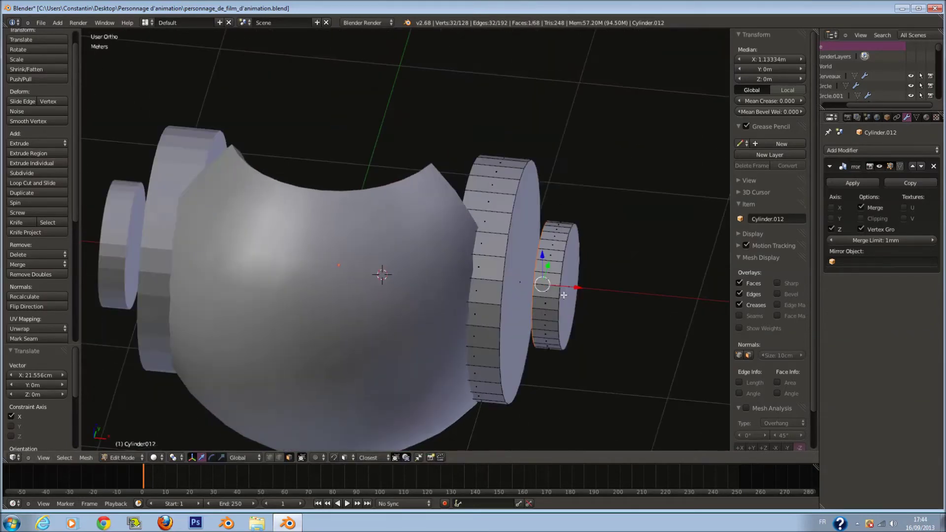
pyautogui.press('s')
pyautogui.click(575, 285)
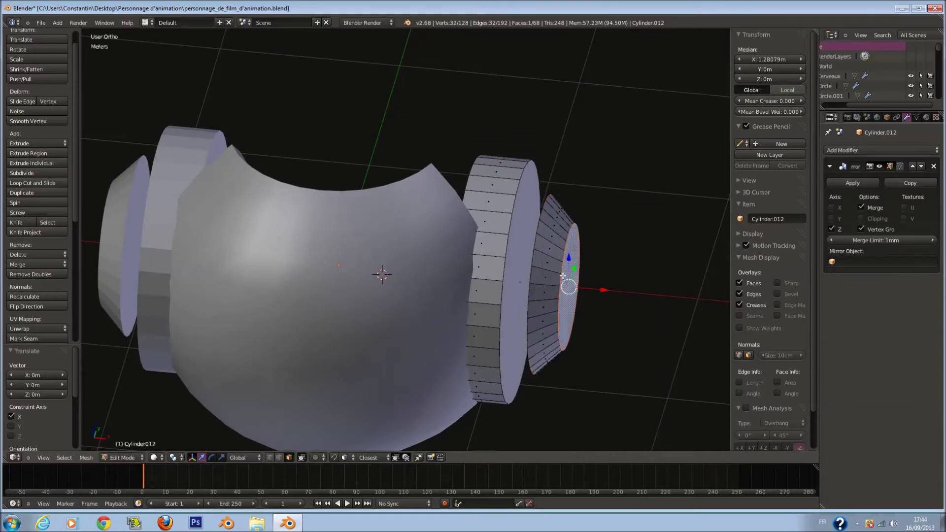
# - Select the whole tapered disc and move it about 15.1 cm back along X against the large disc
pyautogui.press('l')
pyautogui.press('g')
pyautogui.click(562, 280)
pyautogui.moveTo(561, 279); pyautogui.dragTo(528, 282, button='middle')
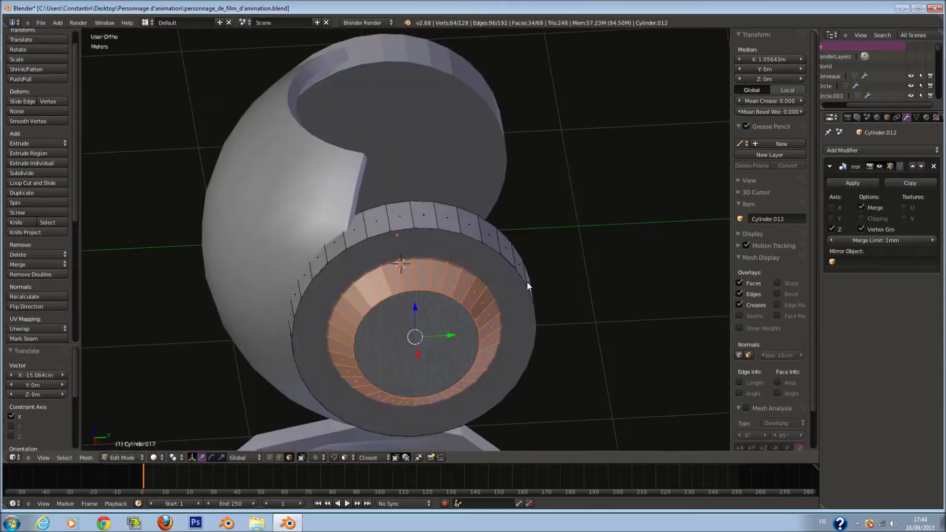
# - Leave edit mode, apply smooth shading to the disc object and add an Edge Split modifier
pyautogui.press('Tab')
pyautogui.scroll(2, 528, 282)
pyautogui.click(19, 136)
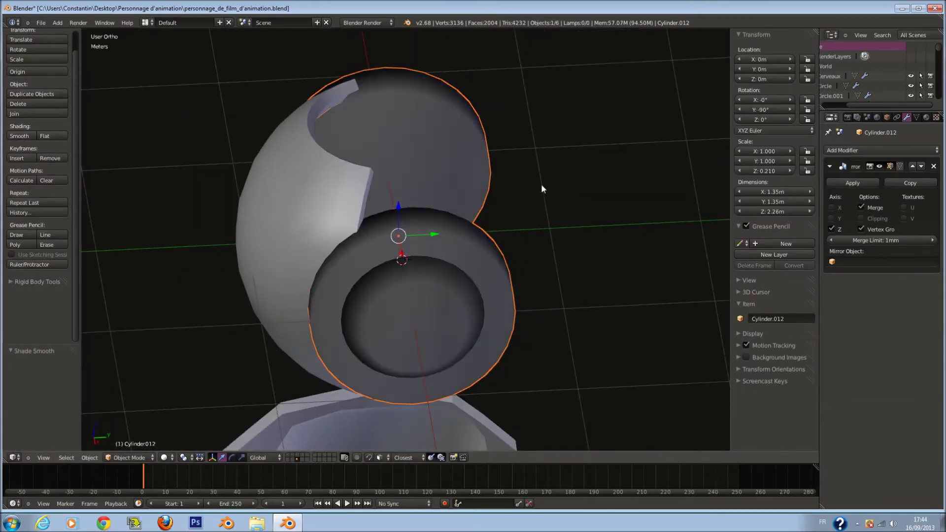
pyautogui.moveTo(541, 184); pyautogui.dragTo(665, 183, button='middle')
pyautogui.click(878, 151)
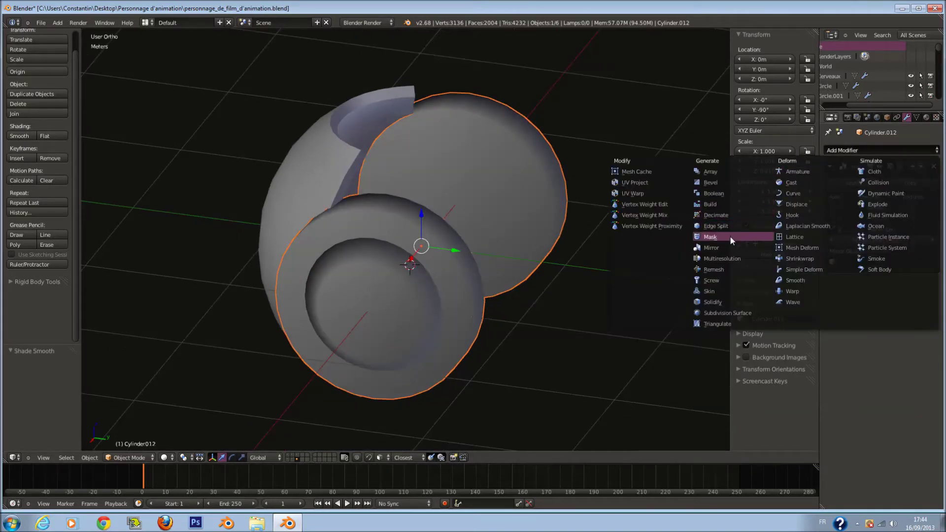
pyautogui.click(732, 227)
pyautogui.moveTo(732, 227); pyautogui.dragTo(606, 224, button='middle')
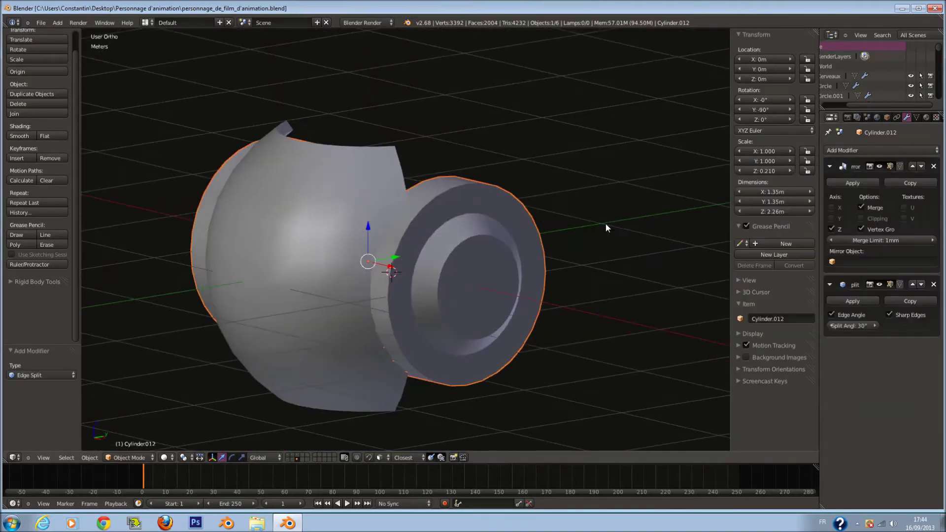
# - Enter edit mode on the disc object again with nothing selected, viewed from the front
pyautogui.press('KP_3')
pyautogui.press('Tab')
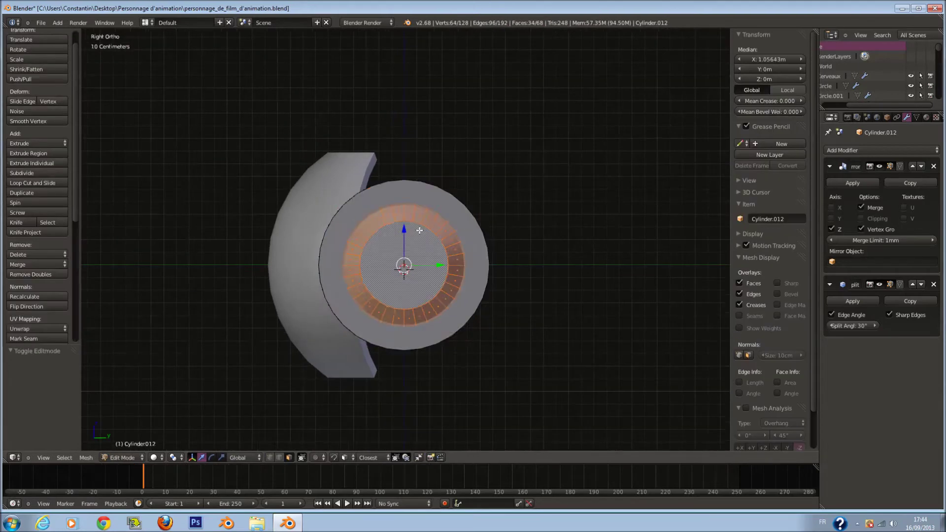
pyautogui.press('Tab')
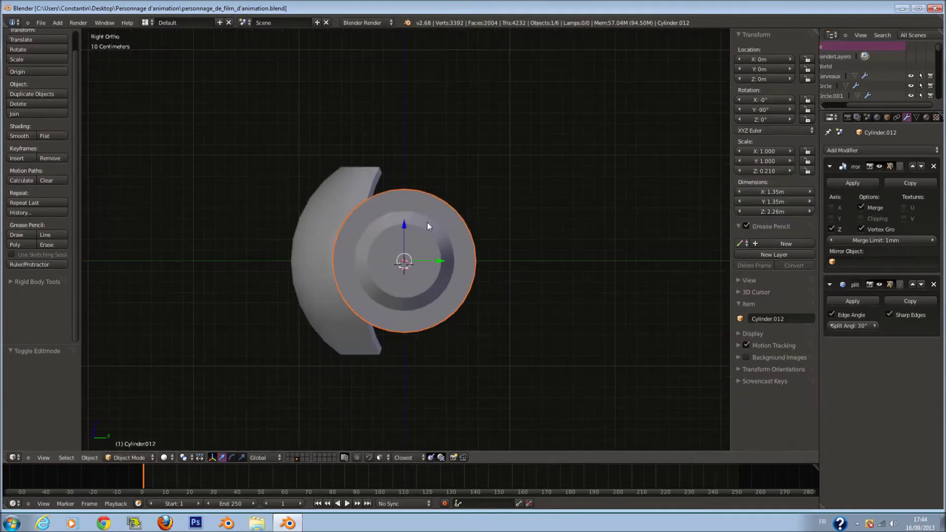
pyautogui.press('a')
pyautogui.rightClick(427, 223)
pyautogui.press('Tab')
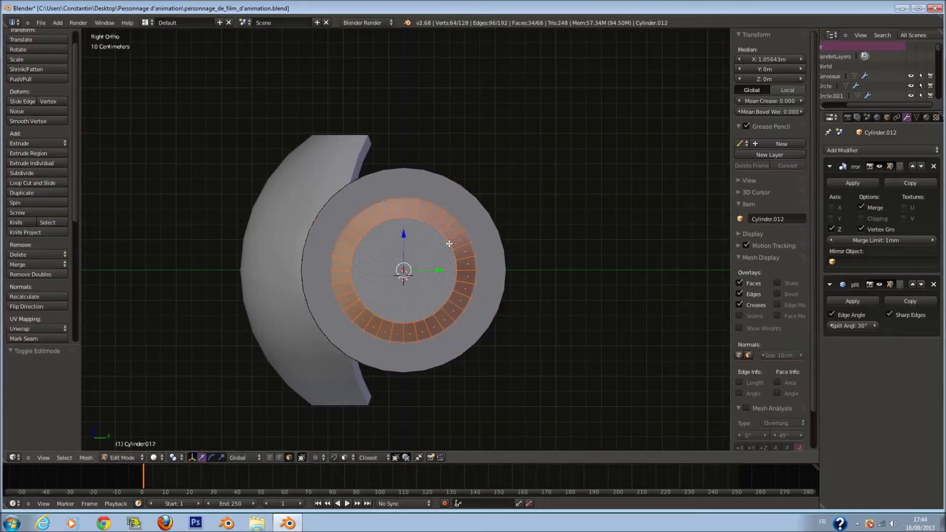
pyautogui.press('a')
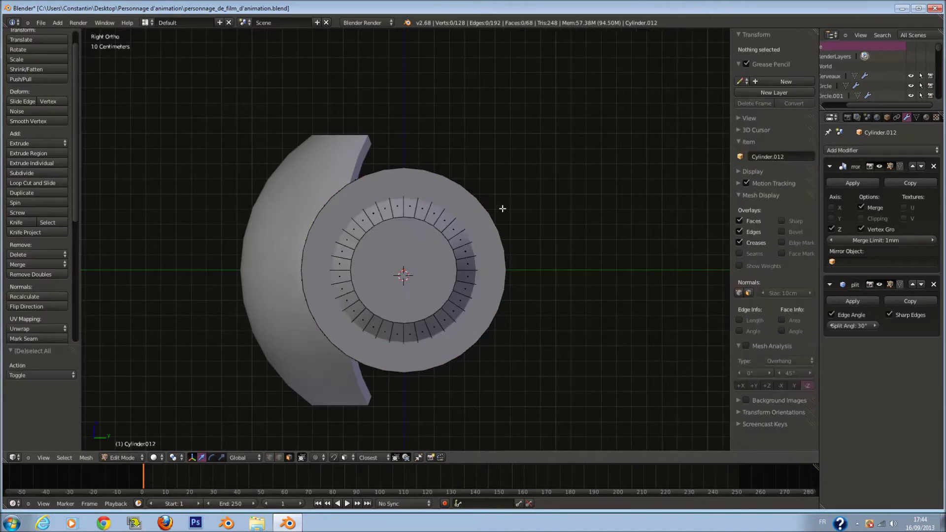
pyautogui.press('KP_1')
pyautogui.scroll(-2, 437, 185)
pyautogui.scroll(2, 408, 173)
pyautogui.press('a')
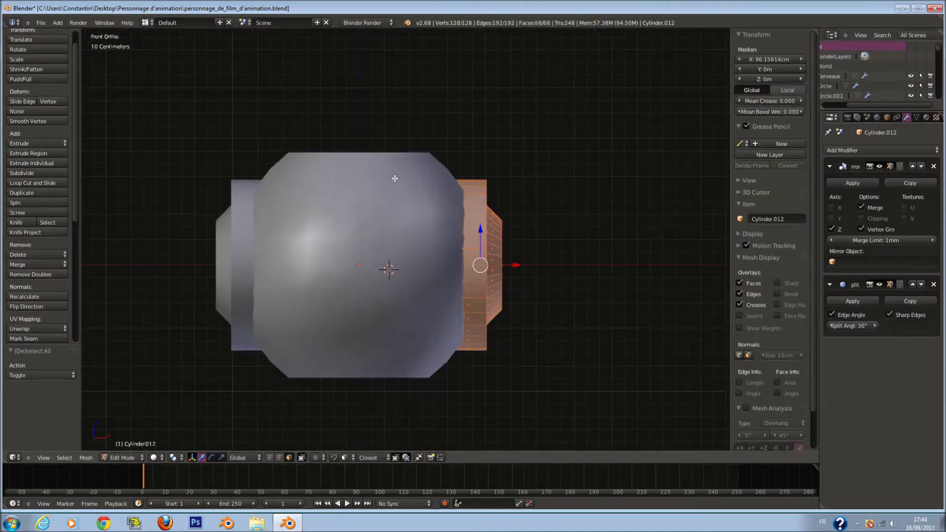
pyautogui.press('a')
pyautogui.hotkey('shift', 'a')
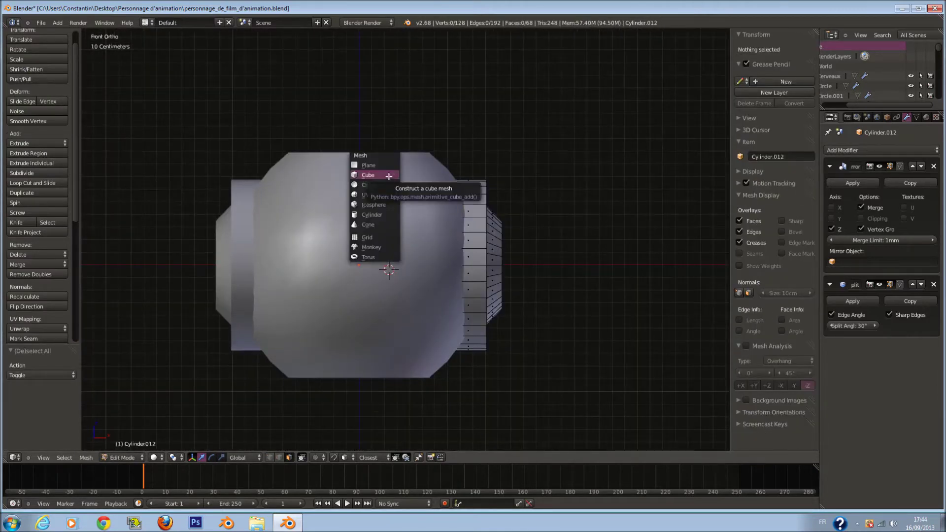
pyautogui.click(389, 176)
pyautogui.press('s')
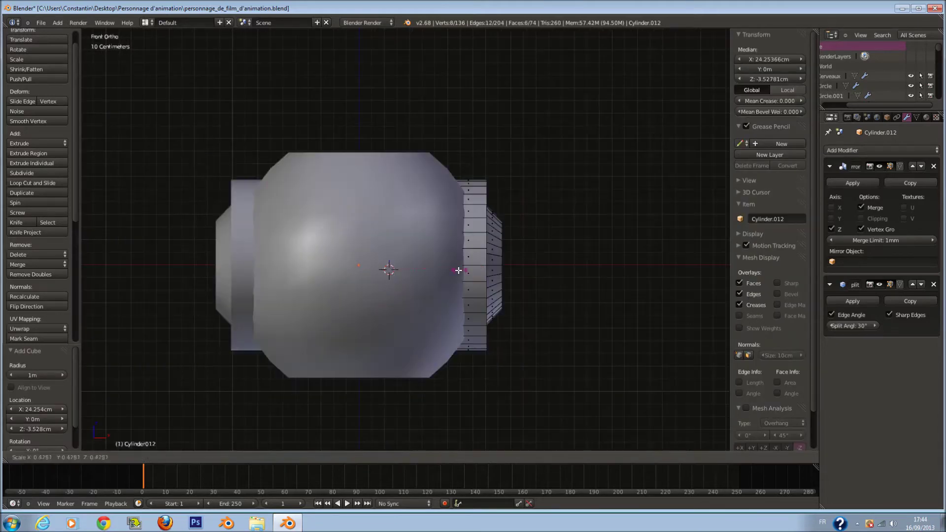
pyautogui.click(444, 267)
pyautogui.press('z')
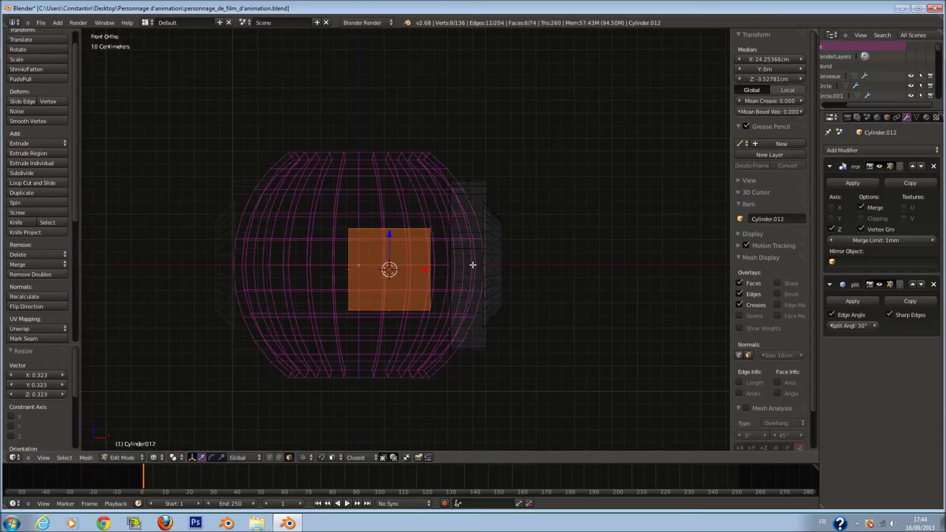
pyautogui.press('x')
pyautogui.click(433, 264)
# - Add a cube at the origin, scaled by 0.409, and move it about 1.19 m along X beyond the discs
pyautogui.scroll(-6, 449, 247)
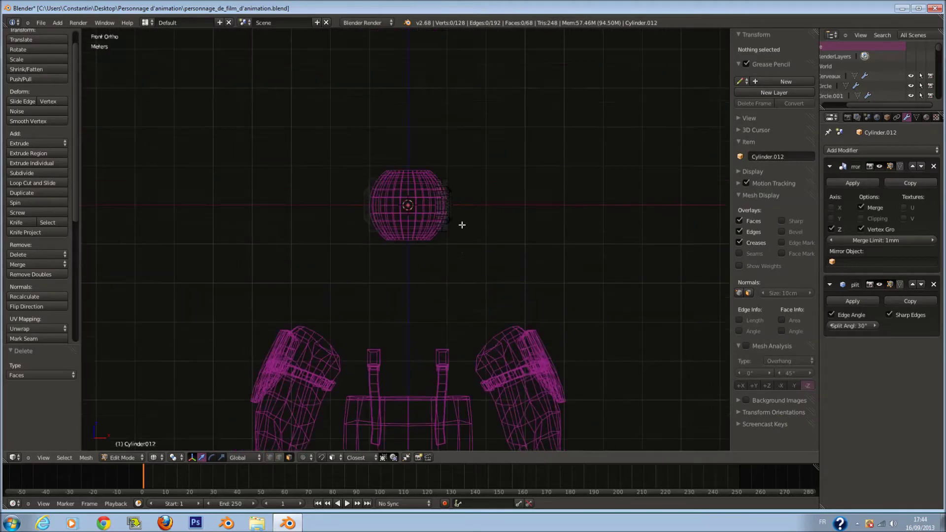
pyautogui.scroll(4, 462, 225)
pyautogui.hotkey('shift', 'a')
pyautogui.click(461, 224)
pyautogui.press('s')
pyautogui.click(453, 243)
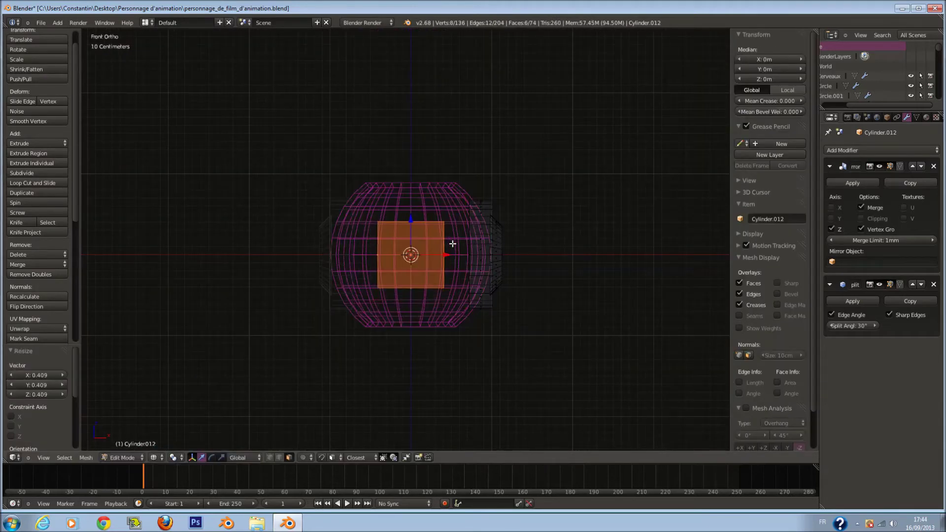
pyautogui.press('g')
pyautogui.press('x')
pyautogui.click(519, 300)
pyautogui.press('z')
# - Shrink the cube to a small block and raise it about 59.2 cm along Z to the large disc's upper rim
pyautogui.press('KP_3')
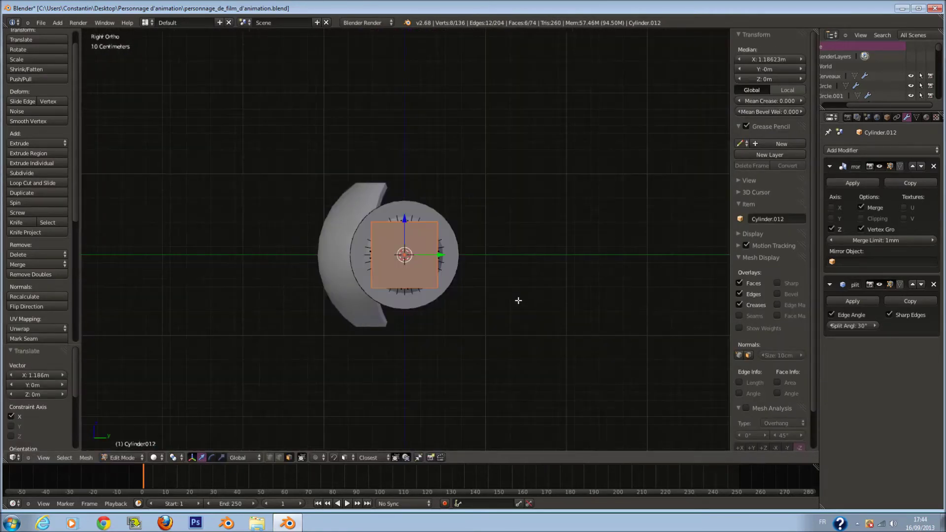
pyautogui.press('KP_Decimal')
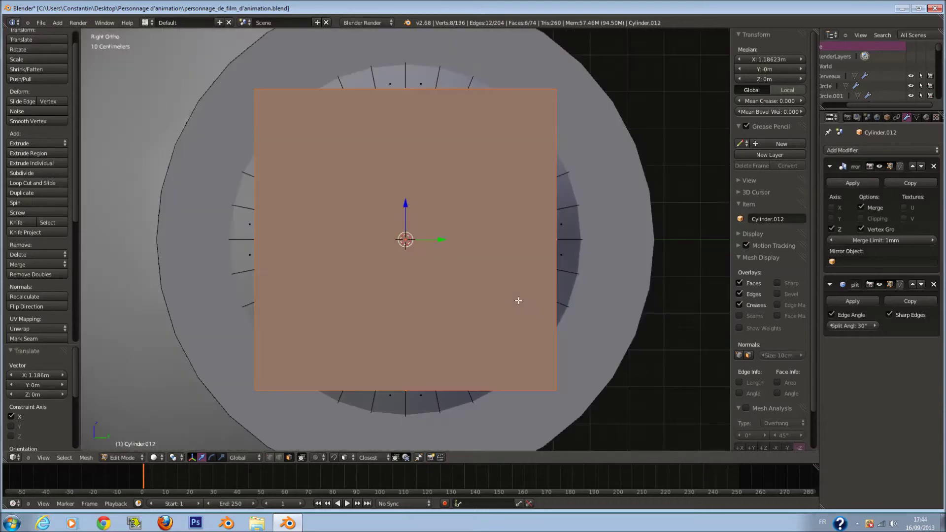
pyautogui.press('s')
pyautogui.click(447, 245)
pyautogui.keyDown('shift'); pyautogui.scroll(3, 447, 245); pyautogui.keyUp('shift')
pyautogui.press('g')
pyautogui.press('z')
pyautogui.click(460, 99)
pyautogui.press('s')
pyautogui.click(440, 108)
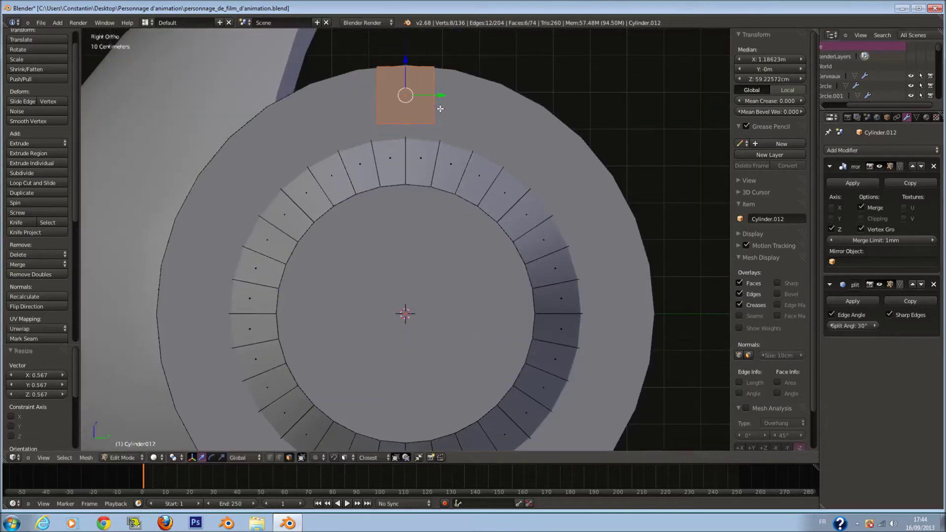
# - Move the block inward along X until it overlaps the large disc's rim, and lower it 1.34 cm along Z
pyautogui.press('KP_1')
pyautogui.scroll(1, 398, 134)
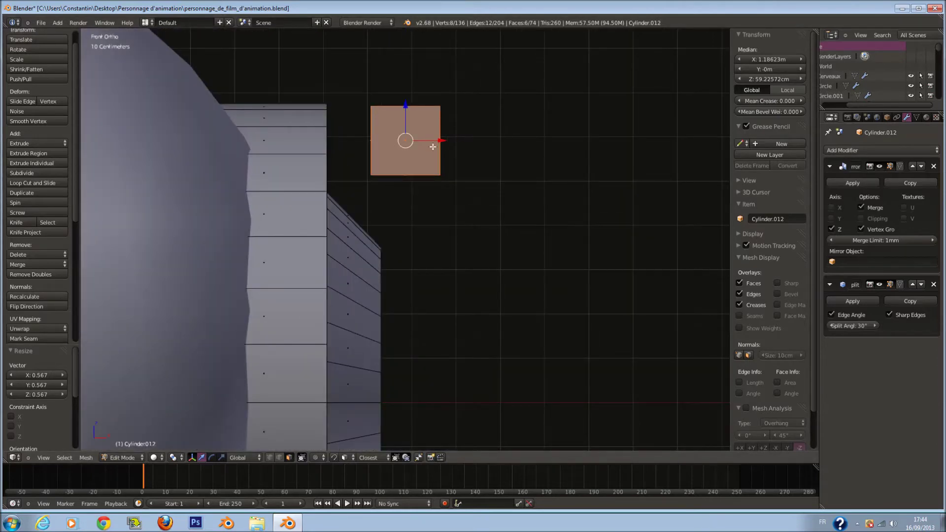
pyautogui.press('g')
pyautogui.press('x')
pyautogui.click(363, 145)
pyautogui.press('z')
pyautogui.press('g')
pyautogui.press('z')
pyautogui.click(336, 119)
pyautogui.press('z')
pyautogui.press('z')
# - Extrude the block's outer face outward along X
pyautogui.rightClick(376, 149)
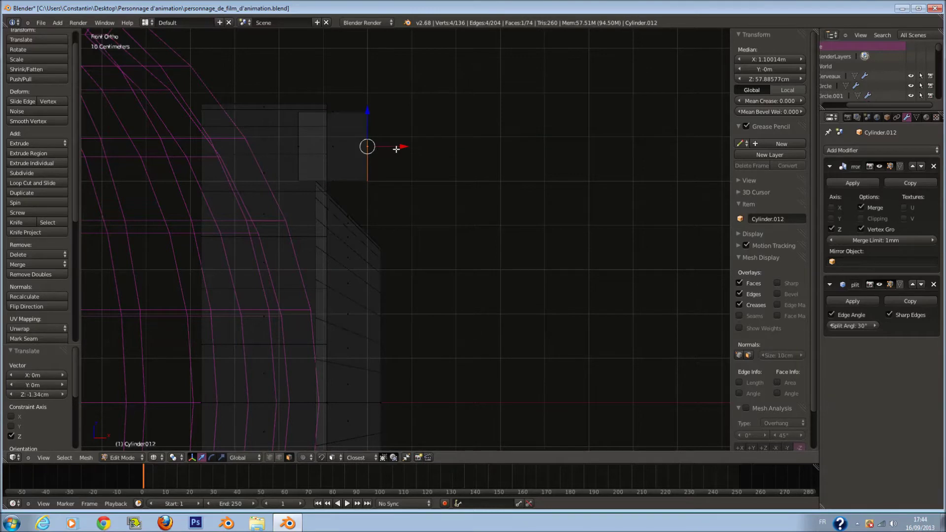
pyautogui.press('e')
pyautogui.click(466, 154)
# - Move the upper vertices of the extruded section inward along X to give the block a sloped tip
pyautogui.click(270, 459)
pyautogui.press('z')
pyautogui.press('z')
pyautogui.press('a')
pyautogui.press('b')
pyautogui.moveTo(441, 99)
pyautogui.mouseDown()
pyautogui.moveTo(415, 126)
pyautogui.moveTo(447, 116)
pyautogui.moveTo(396, 113)
pyautogui.mouseUp()
pyautogui.press('c')
pyautogui.click(392, 111)
pyautogui.rightClick(394, 111)
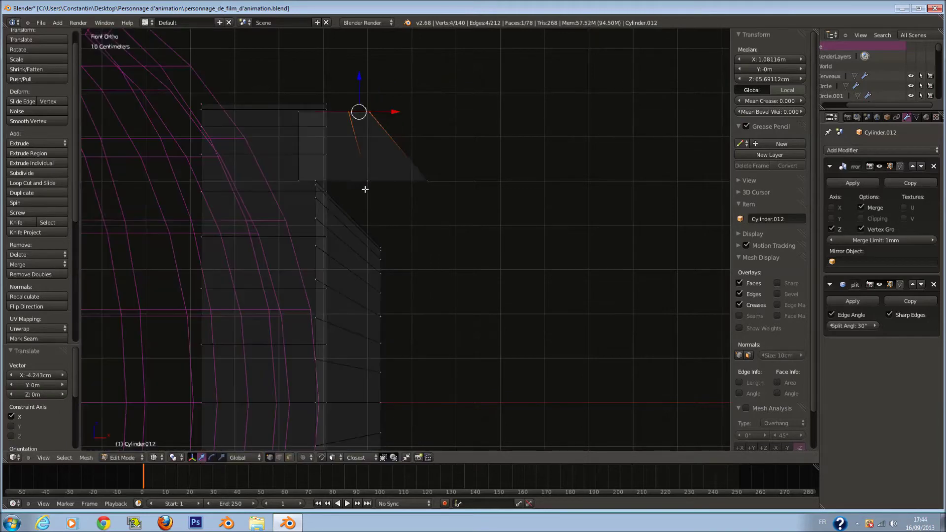
pyautogui.press('a')
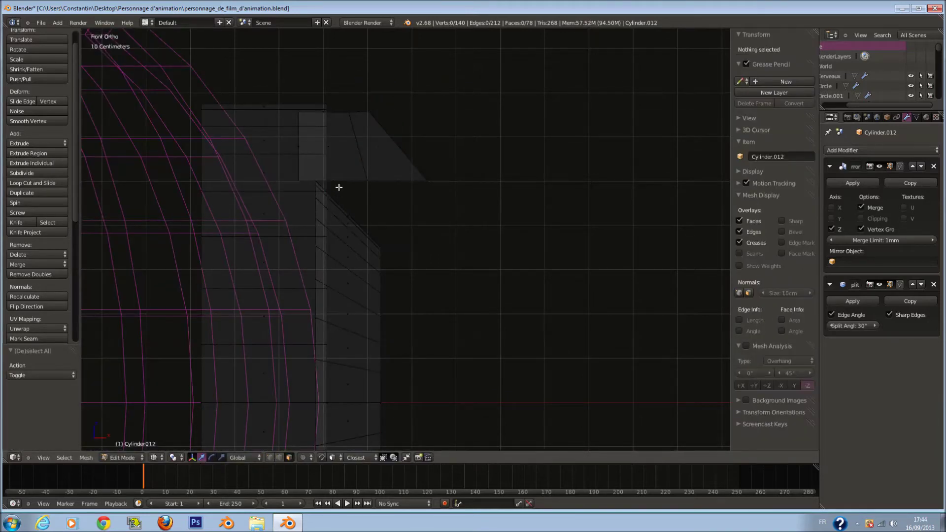
# - Extrude the block's bottom face downward over the tapered disc
pyautogui.rightClick(338, 187)
pyautogui.press('e')
pyautogui.click(343, 299)
pyautogui.press('z')
pyautogui.press('z')
# - Move the whole bracket 12.84 cm outward along X, and pull its inner side faces back to about X 97.2 cm
pyautogui.press('l')
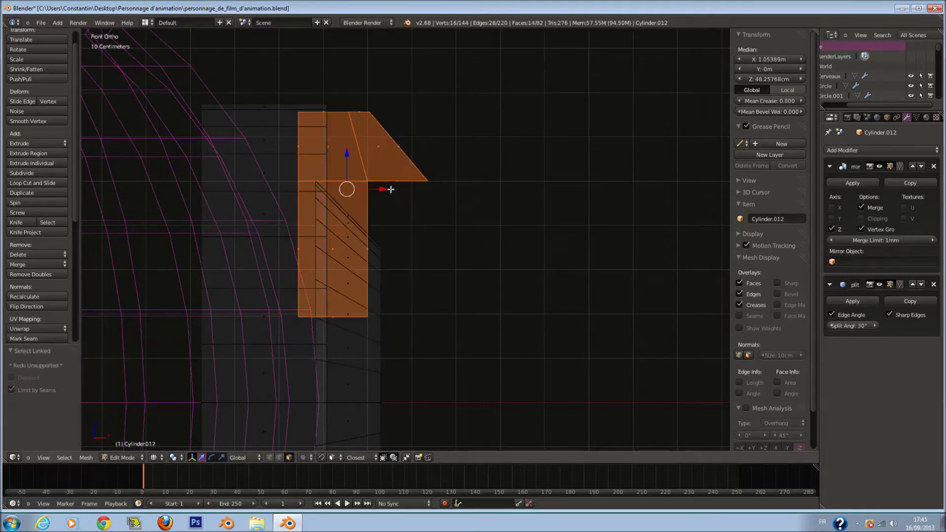
pyautogui.moveTo(383, 187); pyautogui.dragTo(439, 209)
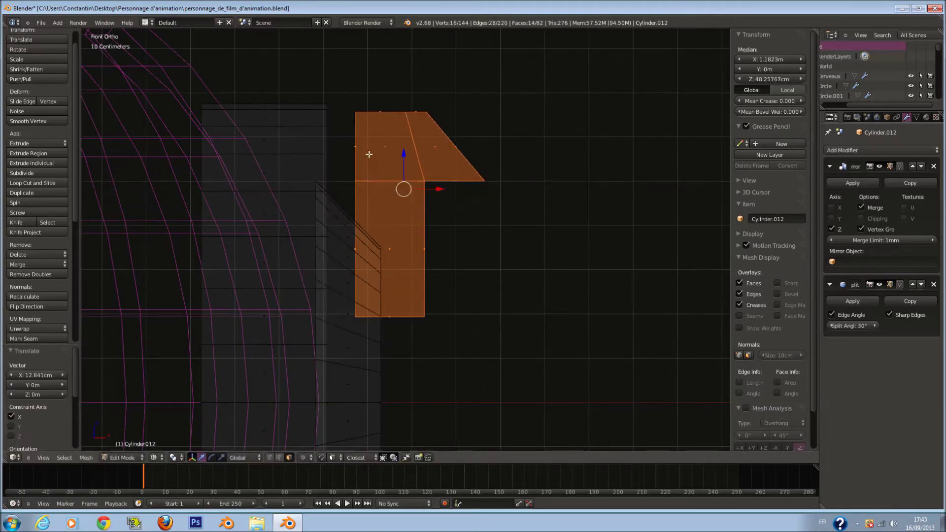
pyautogui.rightClick(363, 151)
pyautogui.hotkey('ctrl', 'z')
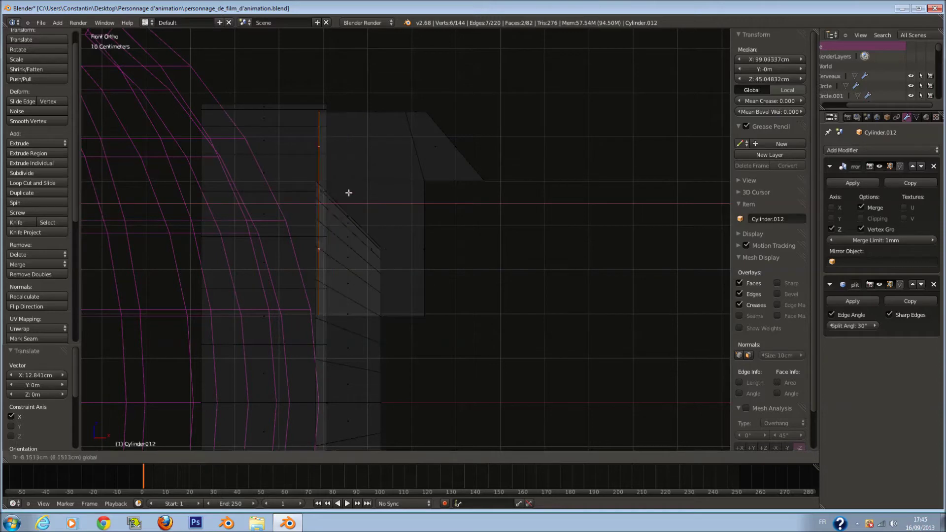
pyautogui.press('z')
pyautogui.press('z')
# - Select the bracket's lower inner edge and move it about 20.1 cm down along Z
pyautogui.press('a')
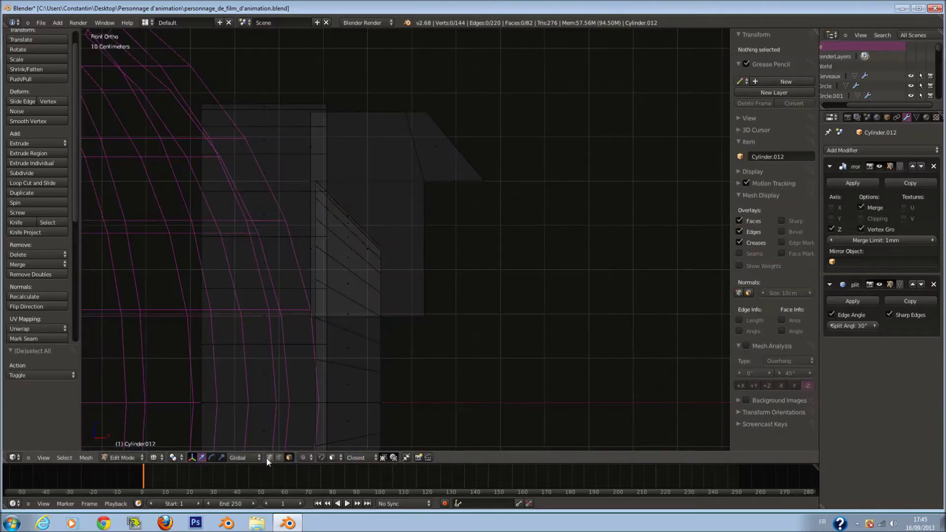
pyautogui.press('c')
pyautogui.click(300, 314)
pyautogui.rightClick(299, 314)
pyautogui.scroll(-4, 341, 282)
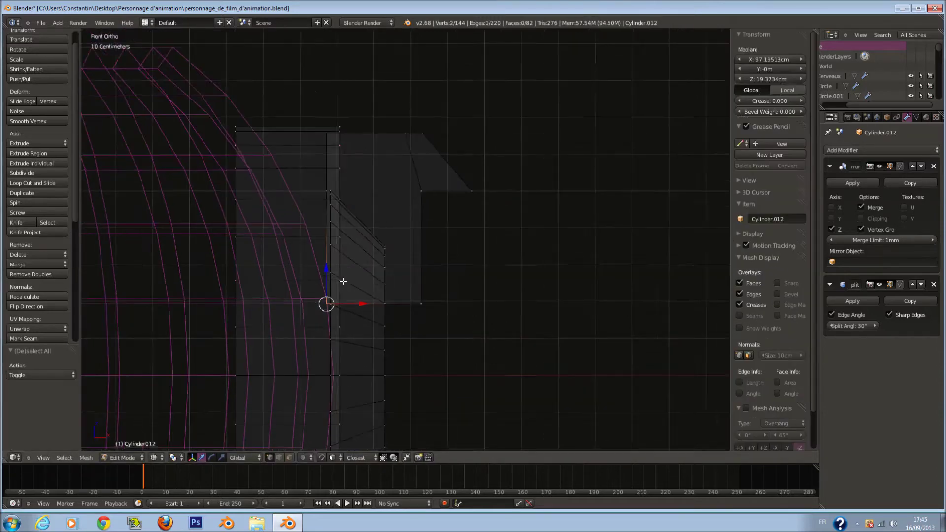
pyautogui.keyDown('shift'); pyautogui.moveTo(345, 266); pyautogui.dragTo(345, 245, button='middle'); pyautogui.keyUp('shift')
pyautogui.moveTo(358, 221); pyautogui.dragTo(368, 264)
pyautogui.press('z')
pyautogui.moveTo(393, 265); pyautogui.dragTo(377, 263, button='middle')
pyautogui.press('z')
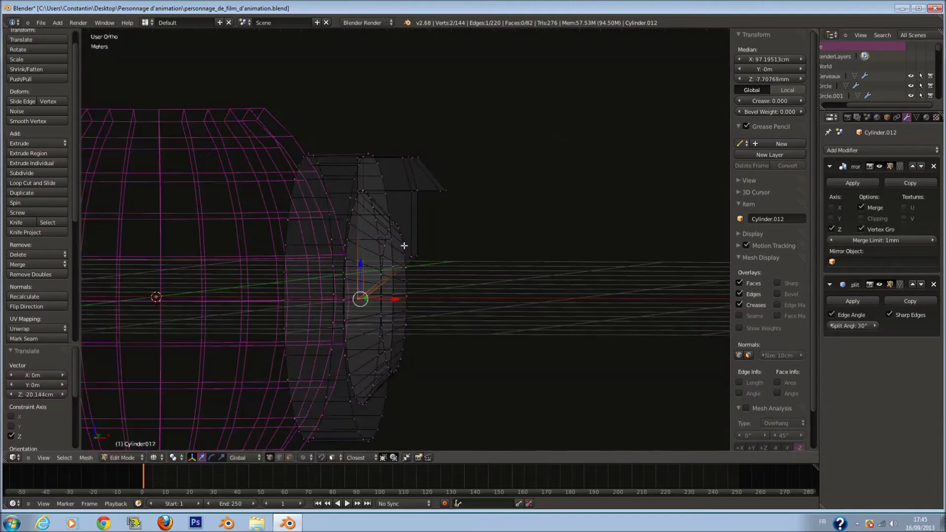
# - Undo the last edge move and lower the bracket's lower inner edge 12.04 cm along Z instead
pyautogui.hotkey('ctrl', 'z')
pyautogui.press('KP_1')
pyautogui.moveTo(360, 225); pyautogui.dragTo(363, 252)
pyautogui.press('z')
pyautogui.rightClick(420, 252)
pyautogui.moveTo(437, 252); pyautogui.dragTo(425, 251, button='middle')
pyautogui.press('KP_3')
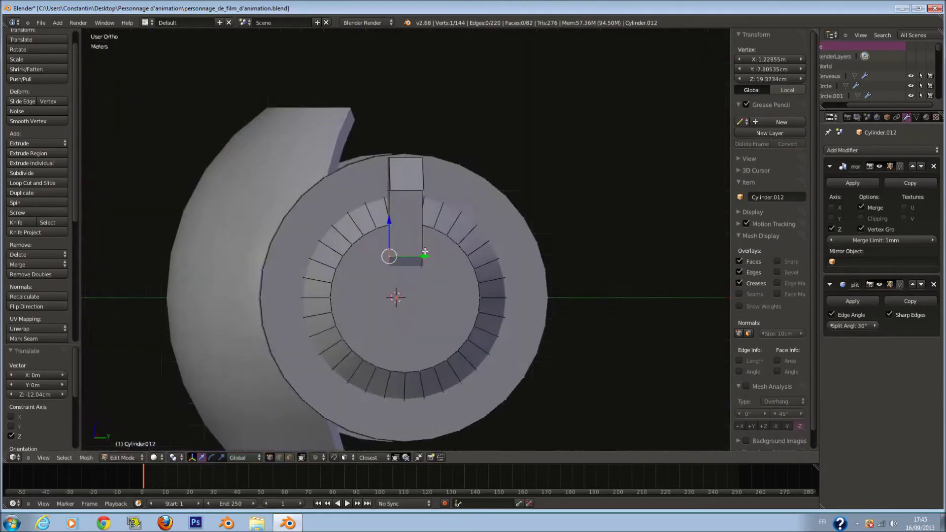
# - Select the bracket's outward faces: the bottom face, the front face, the sloped tip, the tip's underside and the top
pyautogui.scroll(4, 416, 243)
pyautogui.press('a')
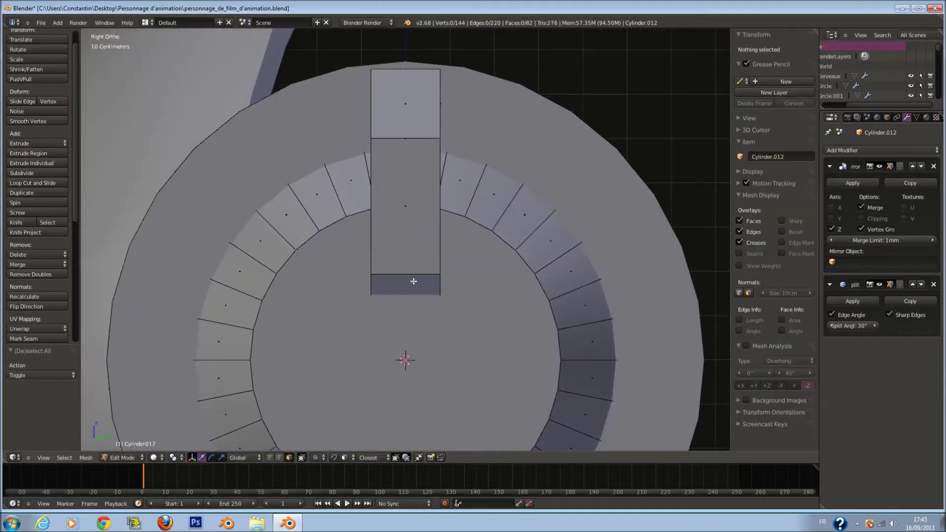
pyautogui.rightClick(425, 293)
pyautogui.keyDown('shift'); pyautogui.rightClick(409, 196); pyautogui.keyUp('shift')
pyautogui.keyDown('shift'); pyautogui.rightClick(410, 111); pyautogui.keyUp('shift')
pyautogui.moveTo(446, 140); pyautogui.dragTo(429, 177, button='middle')
pyautogui.keyDown('shift'); pyautogui.rightClick(404, 109); pyautogui.keyUp('shift')
pyautogui.keyDown('shift'); pyautogui.rightClick(428, 83); pyautogui.keyUp('shift')
# - Try to extrude the selected bracket faces freely
pyautogui.press('e')
pyautogui.click(513, 227)
pyautogui.moveTo(513, 226); pyautogui.dragTo(506, 133, button='middle')
pyautogui.hotkey('ctrl', 'z')
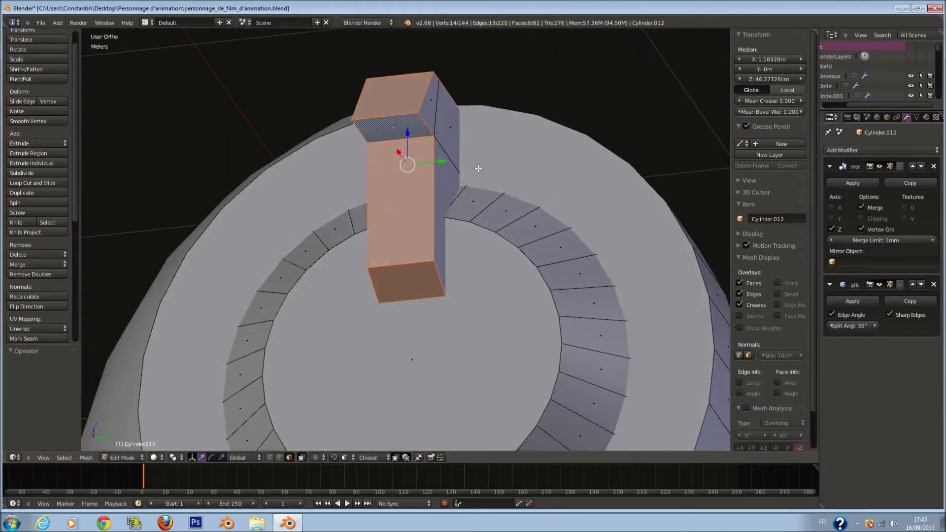
# - Extrude the selected bracket faces in place and fatten them outward with a Shrink/Fatten offset of -0.069
pyautogui.press('e')
pyautogui.rightClick(498, 188)
pyautogui.moveTo(498, 189); pyautogui.dragTo(496, 215, button='middle')
pyautogui.hotkey('alt', 's')
pyautogui.click(481, 227)
# - Narrow the extruded faces along Y so the bracket gets bevelled side edges
pyautogui.press('s')
pyautogui.press('y')
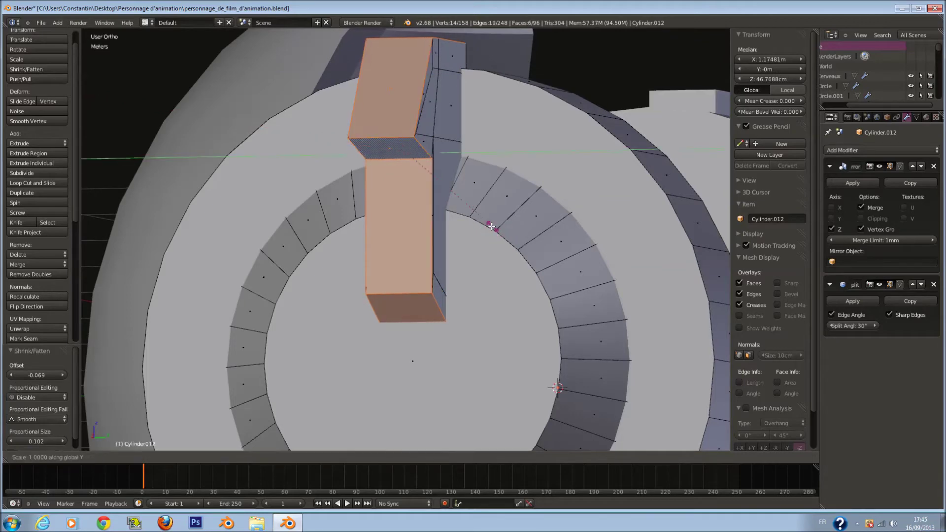
pyautogui.click(437, 209)
pyautogui.moveTo(437, 209)
pyautogui.mouseDown(button='middle')
pyautogui.moveTo(451, 194)
pyautogui.moveTo(454, 213)
pyautogui.moveTo(398, 186)
pyautogui.moveTo(421, 208)
pyautogui.mouseUp(button='middle')
pyautogui.press('Tab')
pyautogui.press('Tab')
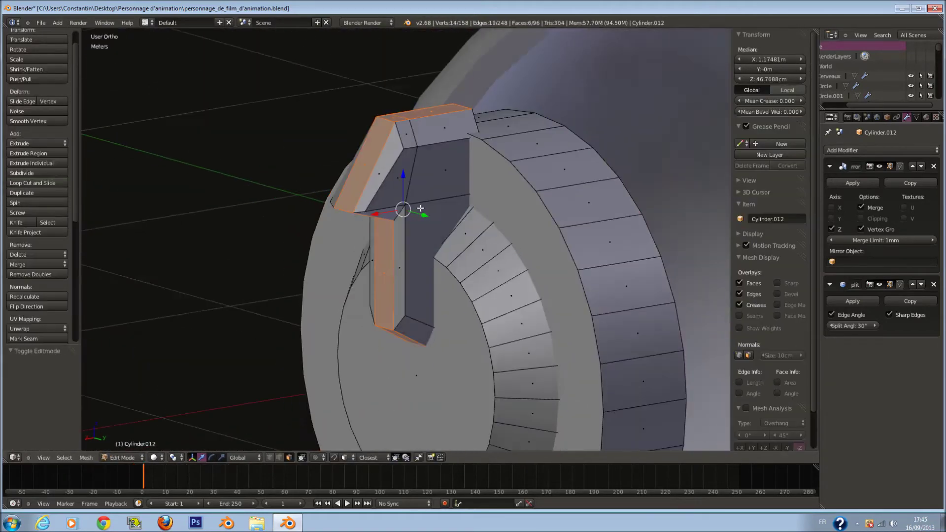
# - Select the whole bracket as linked geometry and set the pivot point to the 3D Cursor
pyautogui.press('KP_1')
pyautogui.press('KP_3')
pyautogui.press('a')
pyautogui.press('l')
pyautogui.scroll(-2, 426, 301)
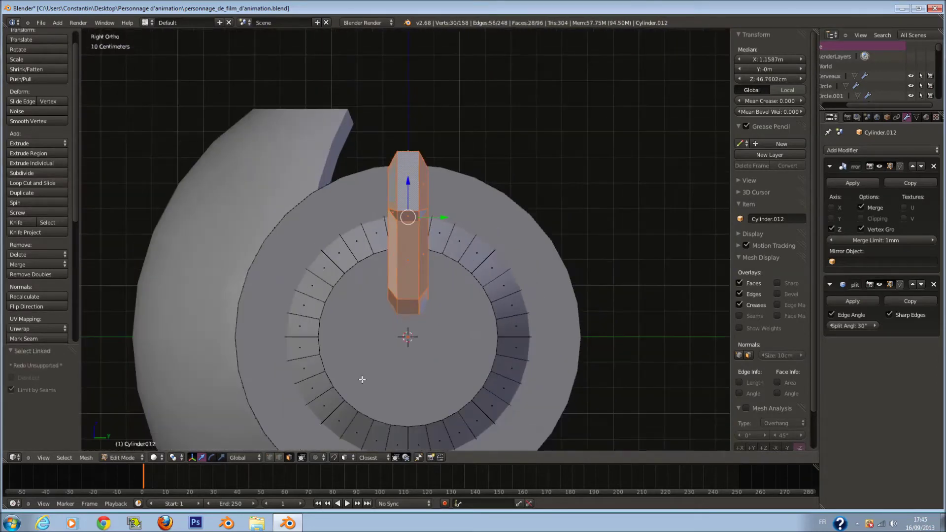
pyautogui.click(179, 458)
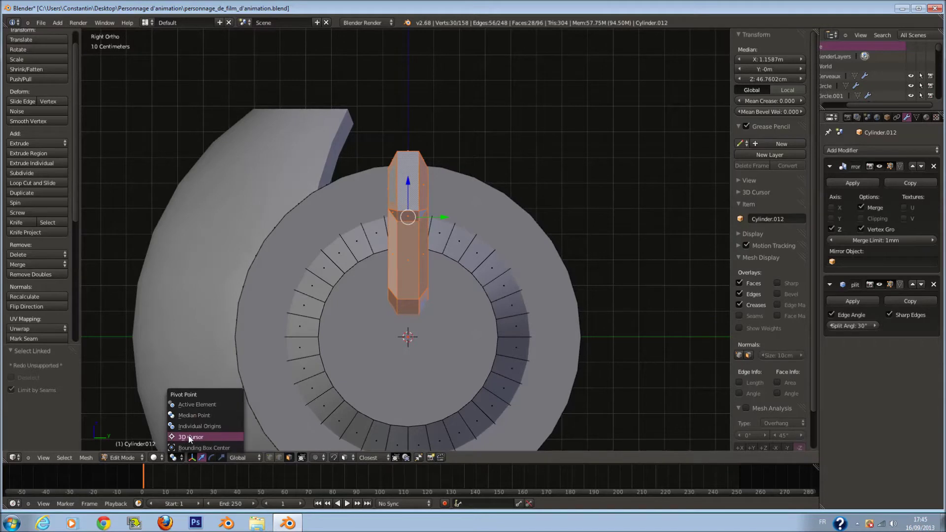
pyautogui.click(189, 437)
pyautogui.scroll(-1, 472, 296)
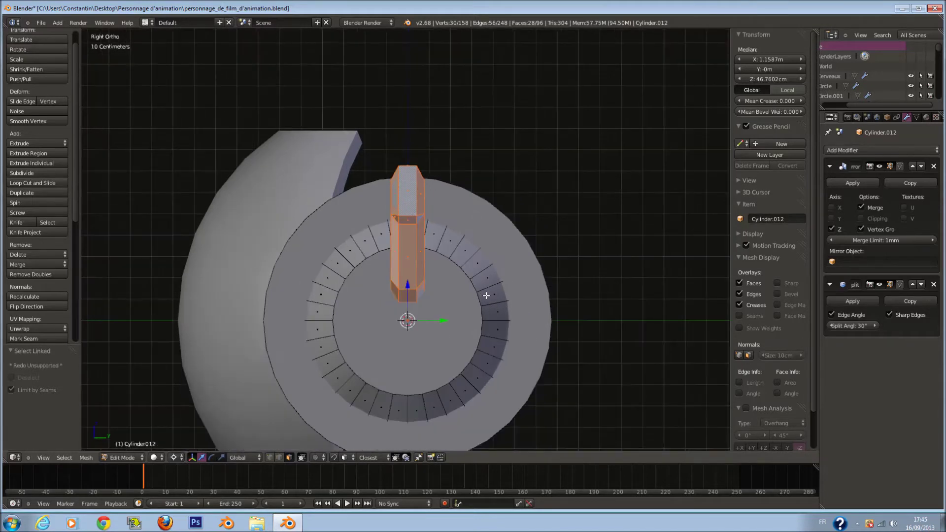
# - Duplicate the bracket and rotate the copy 90° around the disc's centre in the side view
pyautogui.hotkey('shift', 'd')
pyautogui.click(487, 275)
pyautogui.press('r')
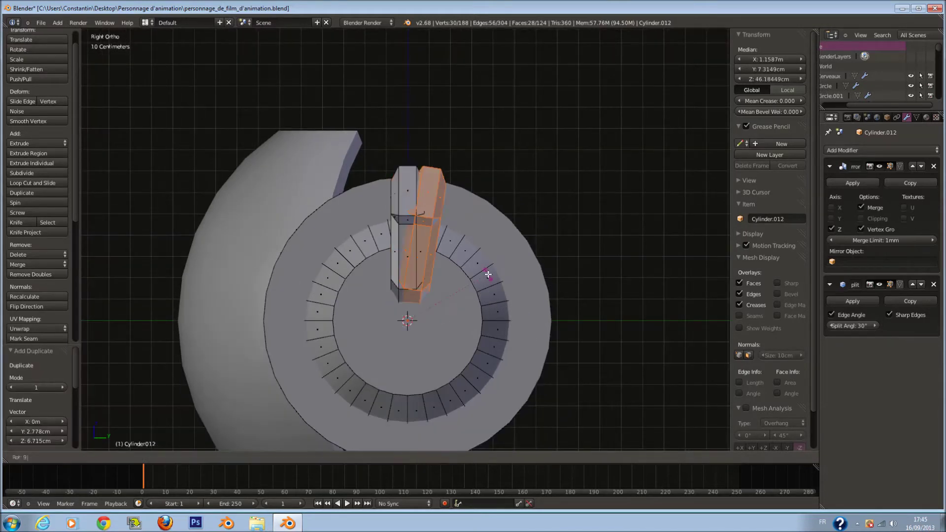
pyautogui.press('9')
pyautogui.press('0')
pyautogui.press('Return')
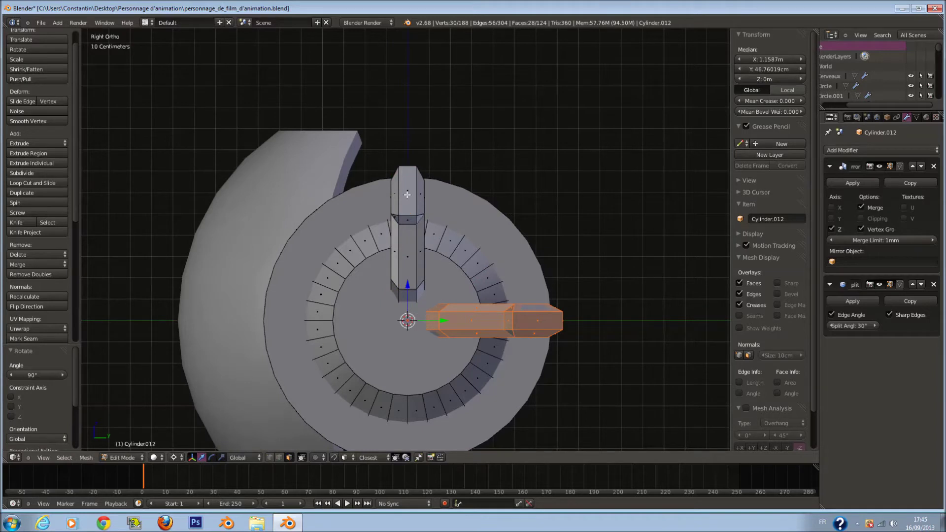
# - Add the original bracket to the selection, duplicate both brackets and rotate the copies 180° around the disc's centre
pyautogui.press('l')
pyautogui.hotkey('shift', 'd')
pyautogui.press('r')
pyautogui.press('1')
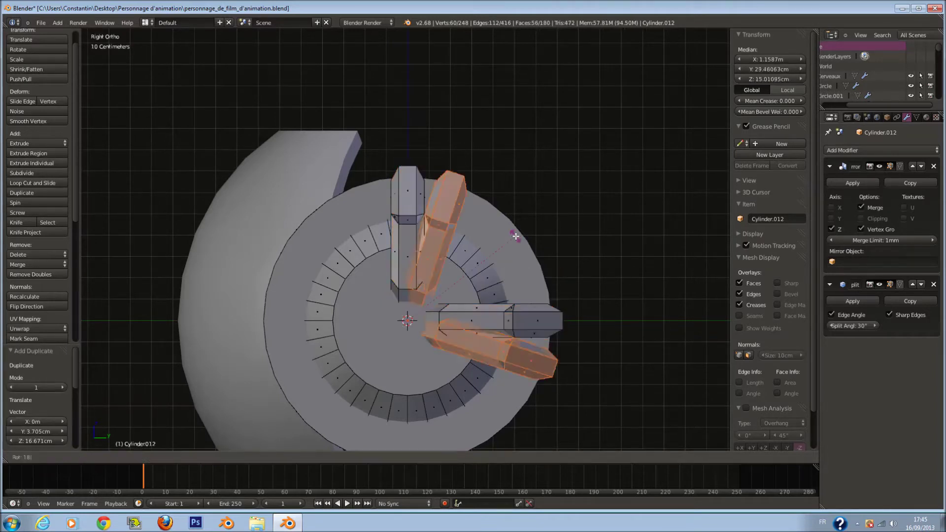
pyautogui.press('8')
pyautogui.press('0')
pyautogui.press('Return')
# - Select all four brackets, scale them to 0.935 and move them 3.242 cm outward along X
pyautogui.moveTo(392, 253); pyautogui.dragTo(518, 301, button='middle')
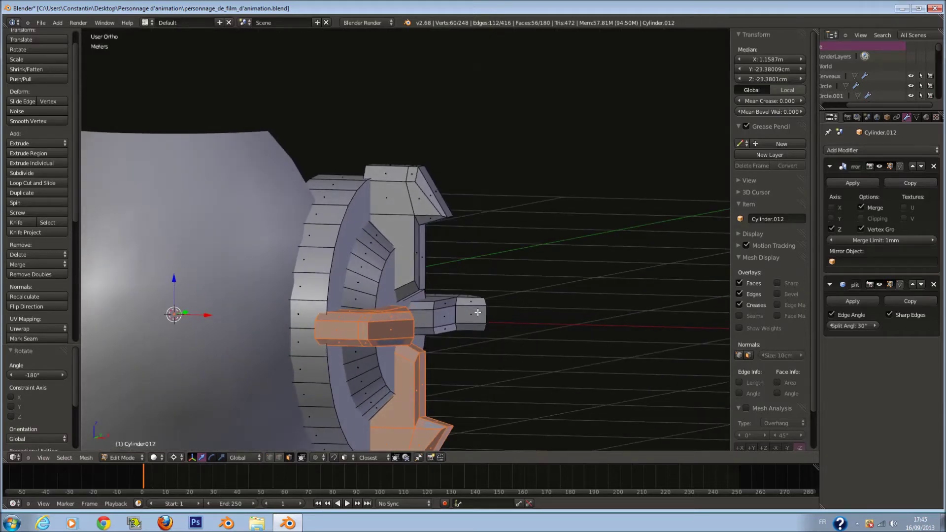
pyautogui.press('l')
pyautogui.press('l')
pyautogui.press('KP_1')
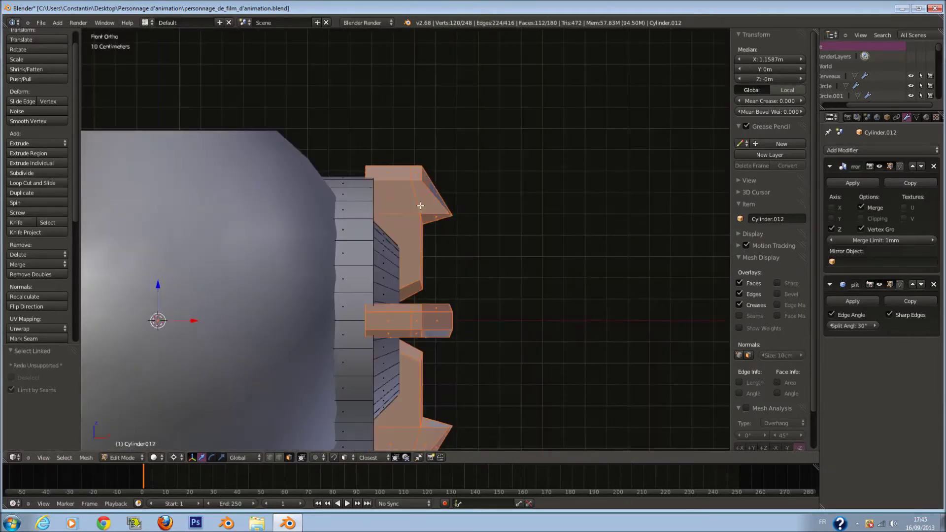
pyautogui.press('s')
pyautogui.click(513, 247)
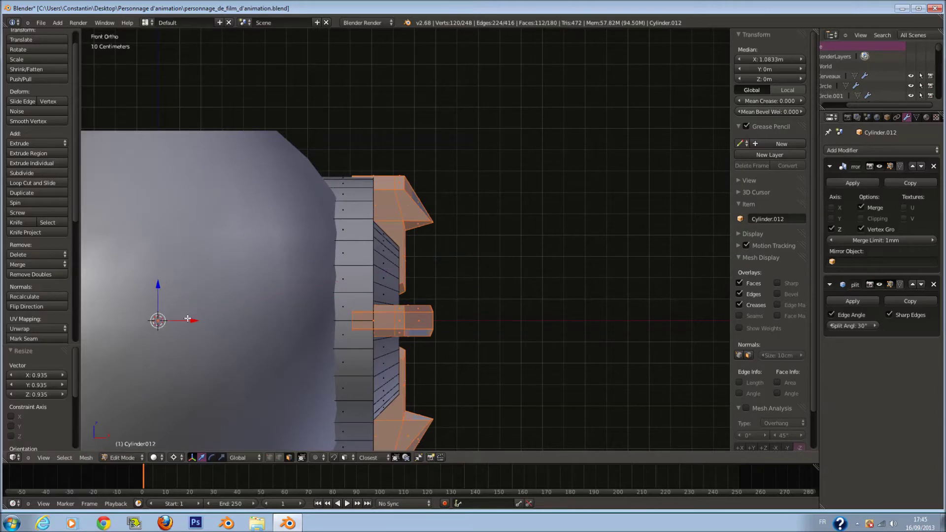
pyautogui.press('g')
pyautogui.press('x')
pyautogui.click(195, 321)
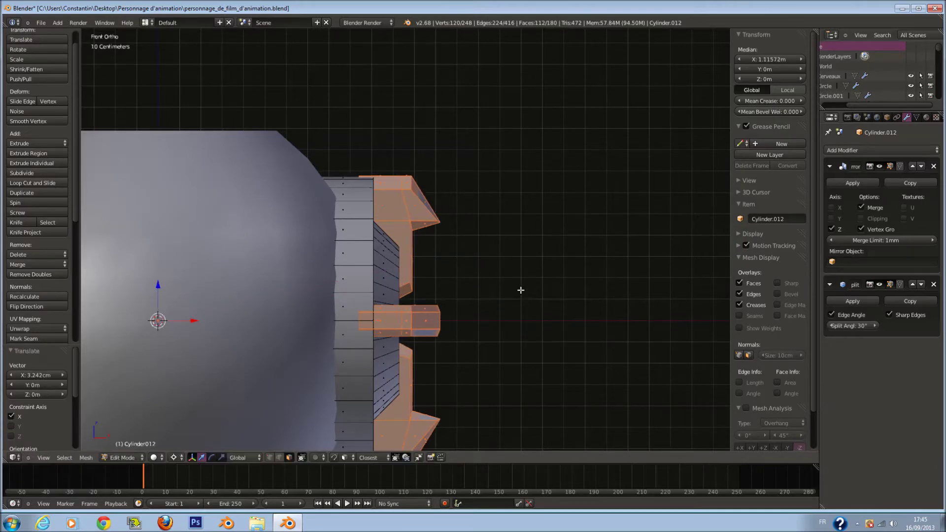
# - Duplicate the four brackets in place and rotate the copies 45° around the disc's centre
pyautogui.press('KP_3')
pyautogui.hotkey('shift', 'd')
pyautogui.rightClick(503, 260)
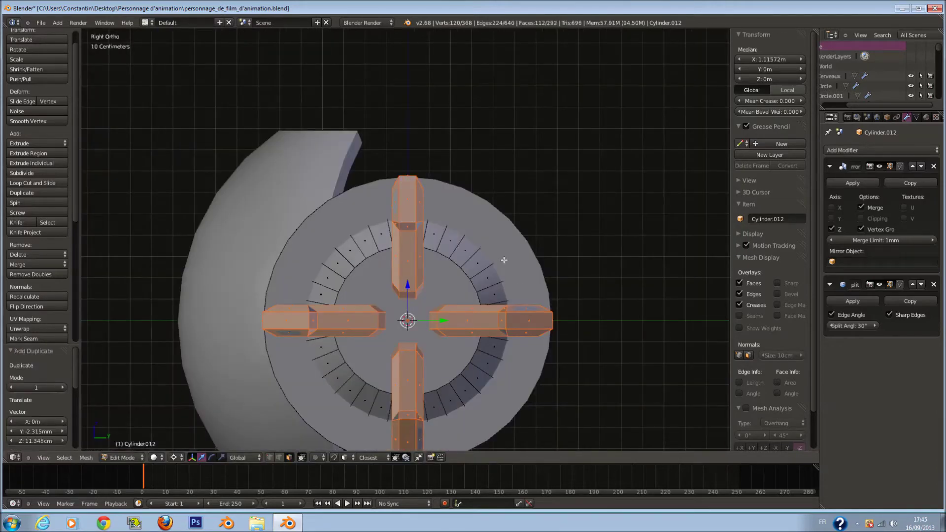
pyautogui.write('r45')
pyautogui.press('Return')
# - Leave mesh editing and examine the headpiece and its side discs from the right, back and top
pyautogui.press('Tab')
pyautogui.moveTo(493, 255); pyautogui.dragTo(478, 307, button='middle')
pyautogui.scroll(-3, 366, 280)
pyautogui.press('ctrl+KP_3')
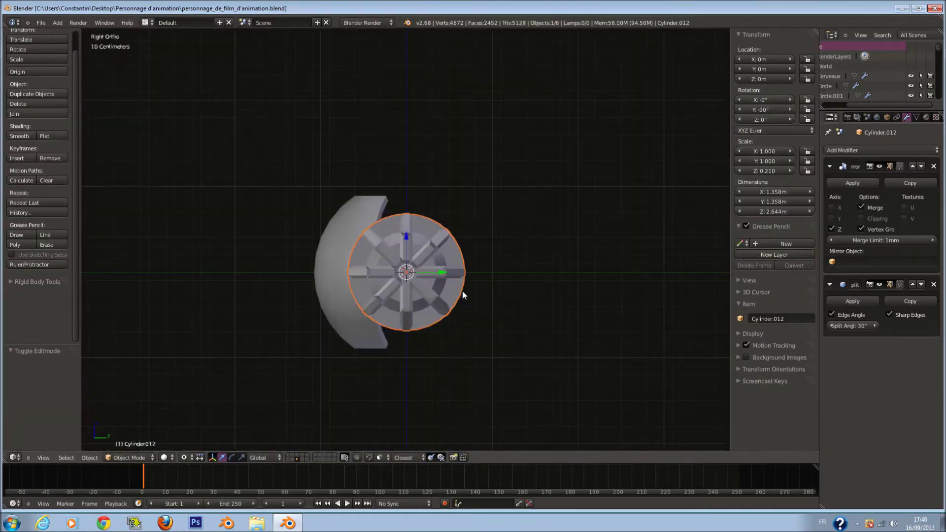
pyautogui.press('ctrl+KP_1')
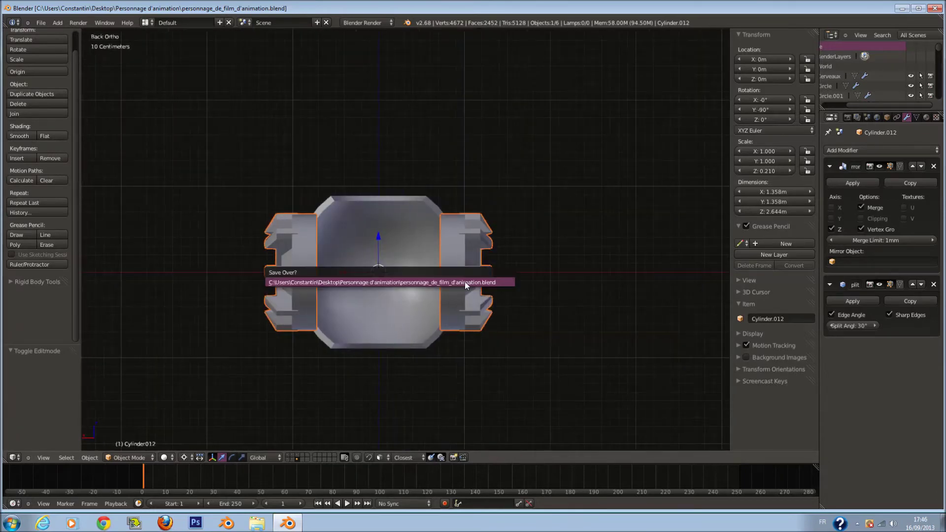
pyautogui.press('KP_7')
pyautogui.press('Tab')
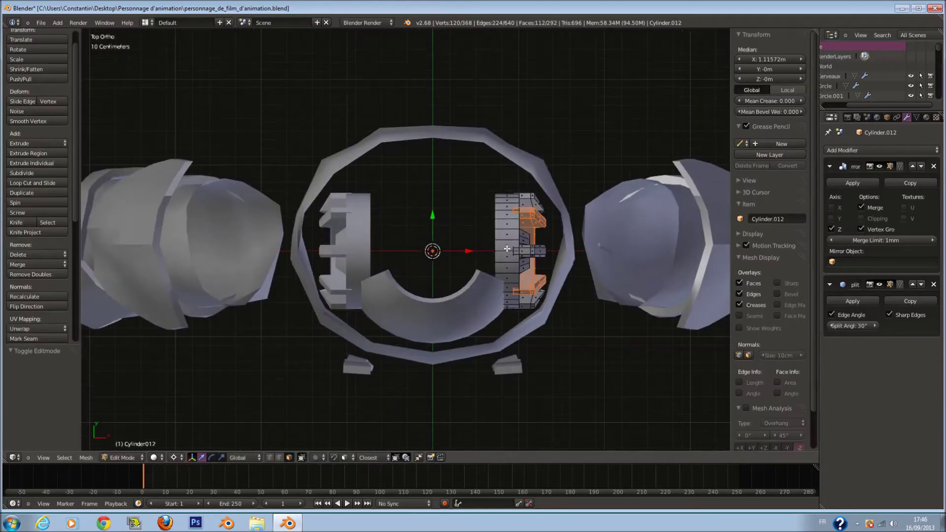
pyautogui.keyDown('shift'); pyautogui.scroll(3, 512, 252); pyautogui.keyUp('shift')
pyautogui.press('Tab')
pyautogui.scroll(-3, 516, 280)
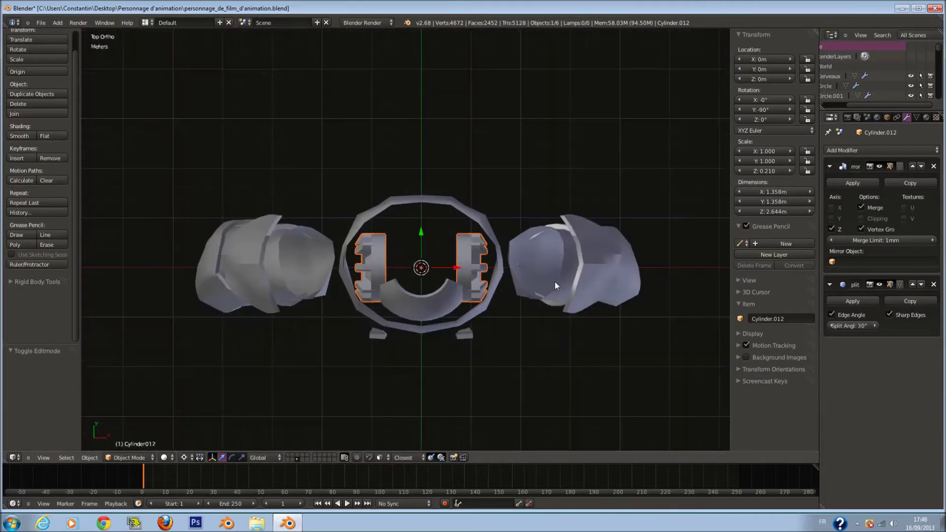
# - Apply the Mirror modifier of the side discs
pyautogui.click(853, 183)
pyautogui.scroll(2, 454, 334)
pyautogui.rightClick(454, 334)
pyautogui.rightClick(505, 286)
# - Add a 32-vertex mesh circle with a 1 m radius at the headpiece's centre and show the scene in wireframe
pyautogui.hotkey('shift', 'a')
pyautogui.moveTo(517, 290)
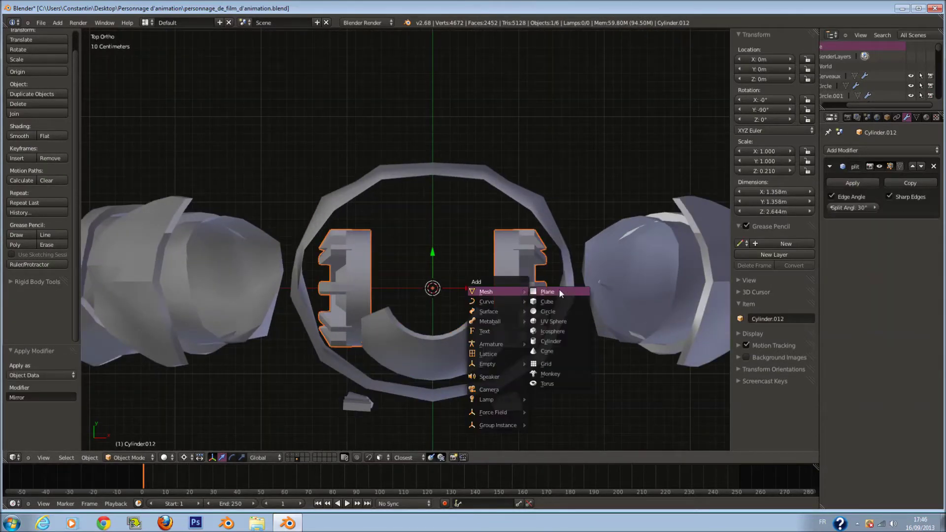
pyautogui.click(564, 310)
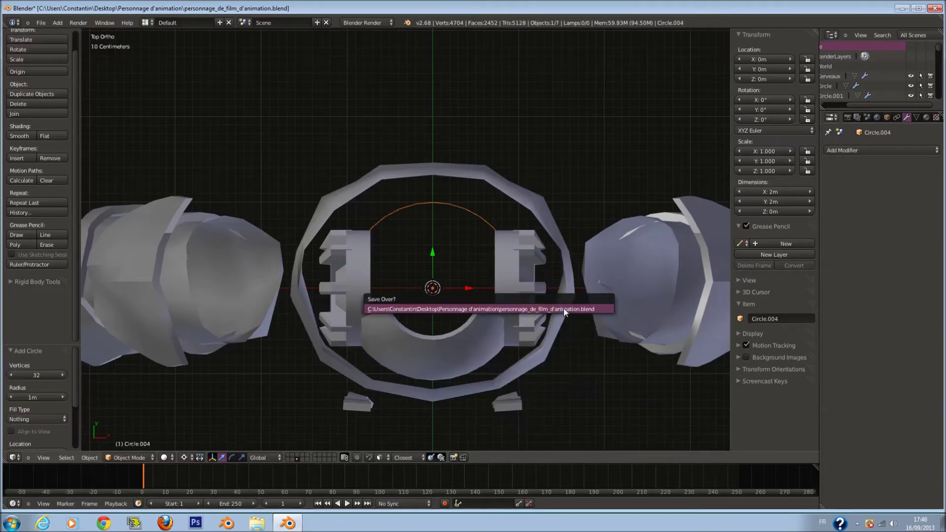
pyautogui.press('z')
pyautogui.scroll(1, 552, 305)
pyautogui.press('Tab')
pyautogui.press('Tab')
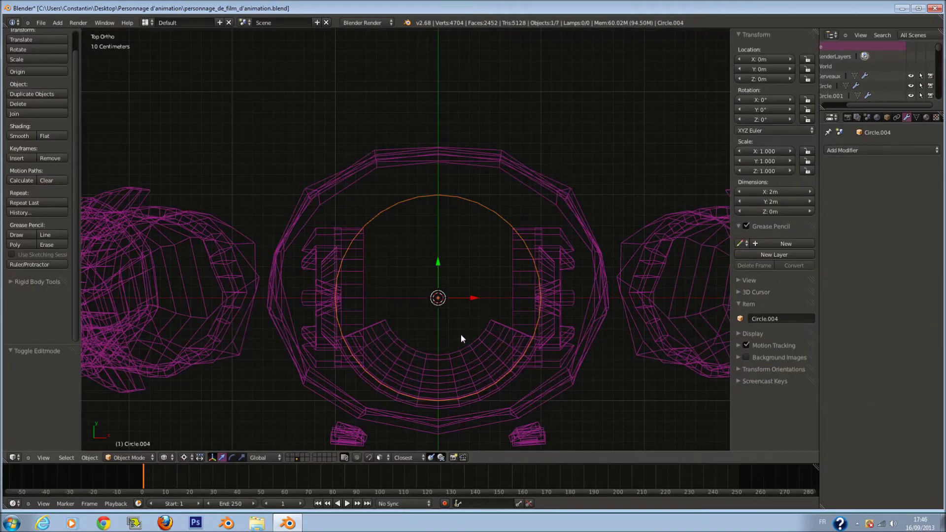
# - Delete the circle's vertices on the shell side, keeping only the rear arc between the two side discs
pyautogui.press('Tab')
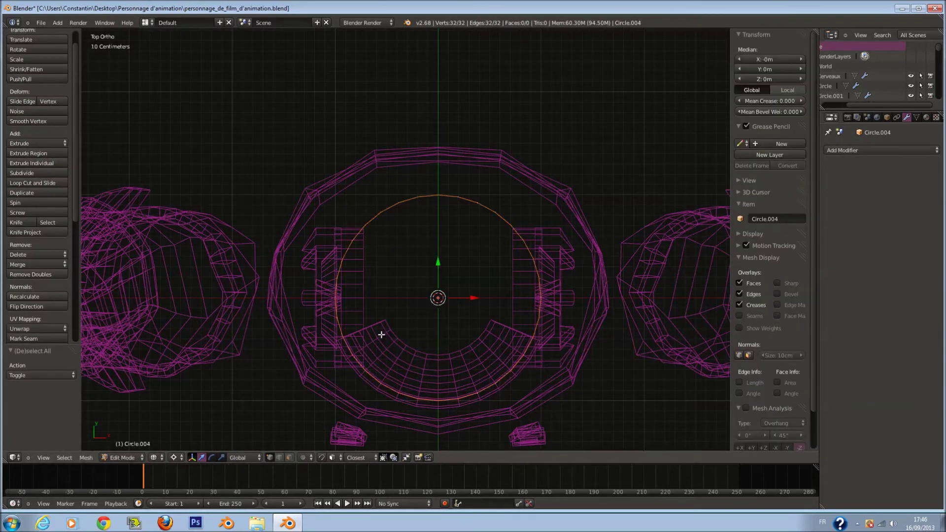
pyautogui.press('a')
pyautogui.moveTo(323, 284); pyautogui.dragTo(618, 389)
pyautogui.moveTo(362, 387); pyautogui.dragTo(522, 421)
pyautogui.press('x')
pyautogui.click(513, 368)
pyautogui.press('Tab')
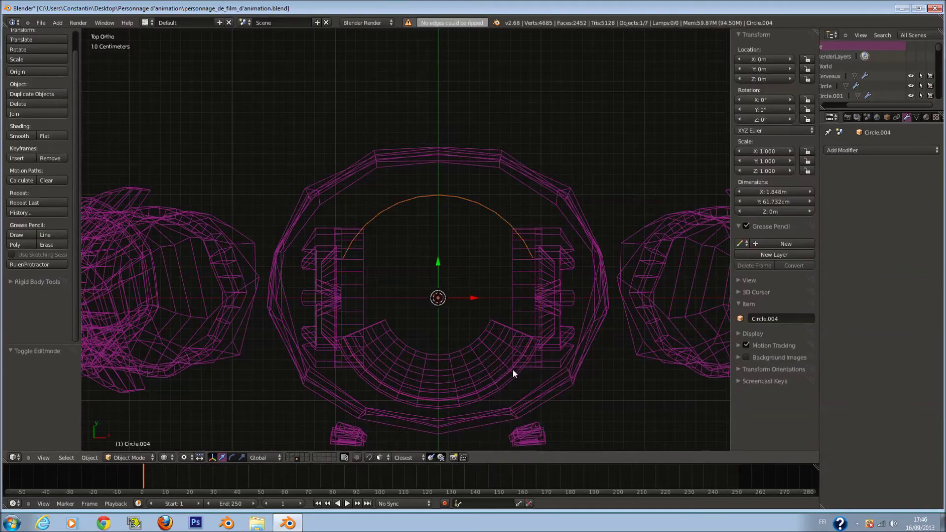
# - Extrude the arc downward about 19 cm along Z in solid back view and select the whole resulting band
pyautogui.press('KP_Divide')
pyautogui.press('KP_1')
pyautogui.press('z')
pyautogui.press('ctrl+KP_1')
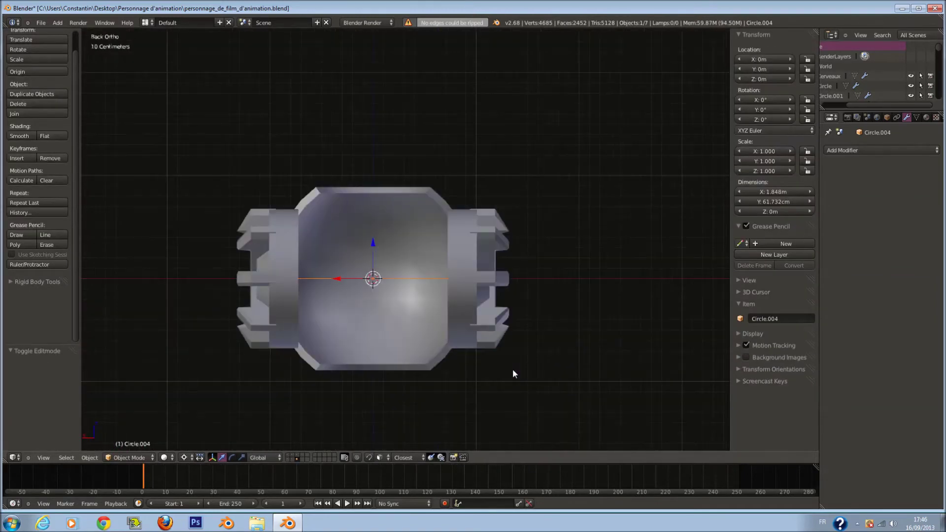
pyautogui.press('Tab')
pyautogui.press('a')
pyautogui.scroll(1, 378, 249)
pyautogui.press('e')
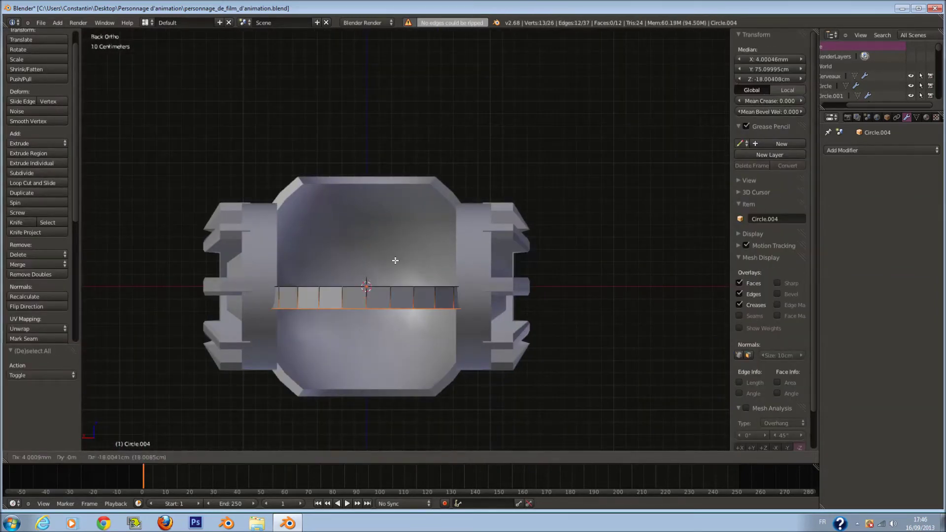
pyautogui.rightClick(392, 259)
pyautogui.press('g')
pyautogui.press('z')
pyautogui.click(366, 275)
pyautogui.press('a')
pyautogui.press('a')
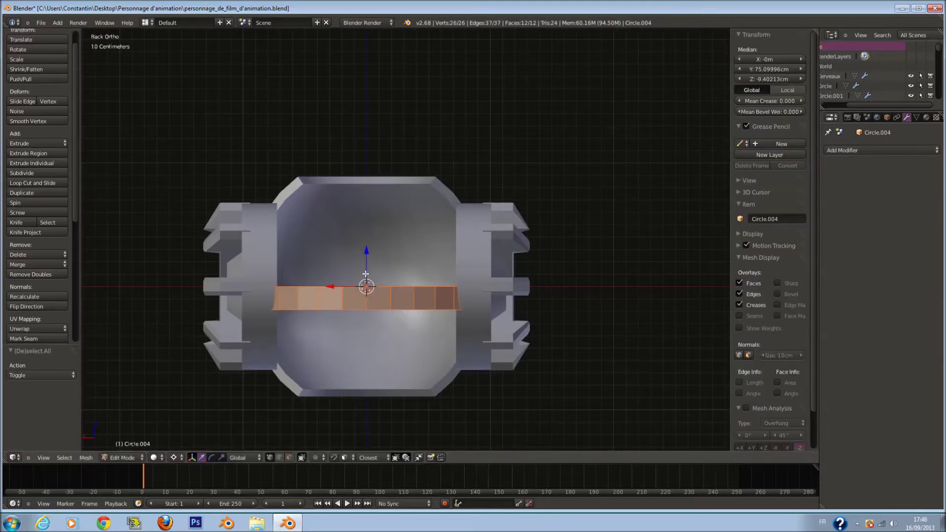
# - Try to raise the band along Z with the pivot at the 3D cursor
pyautogui.press('g')
pyautogui.press('z')
pyautogui.click(364, 217)
pyautogui.moveTo(365, 217); pyautogui.dragTo(362, 321, button='middle')
pyautogui.hotkey('ctrl', 'z')
pyautogui.press('KP_1')
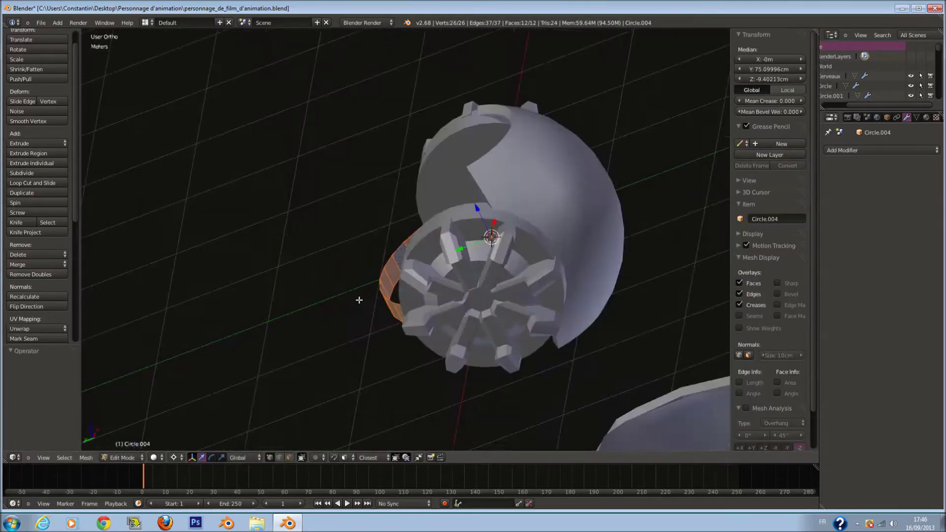
# - Set the pivot to Median Point and move the band about 54.8 cm up along Z
pyautogui.press('ctrl+KP_1')
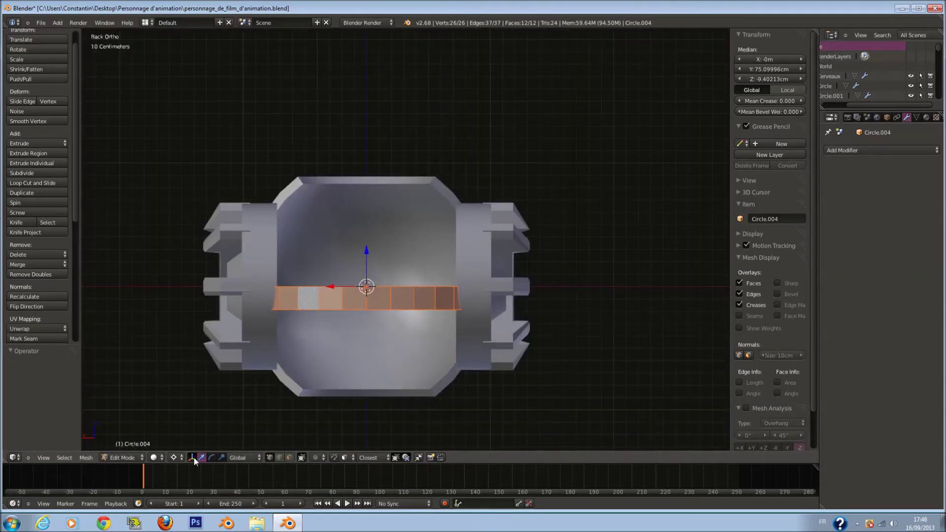
pyautogui.click(182, 458)
pyautogui.click(194, 413)
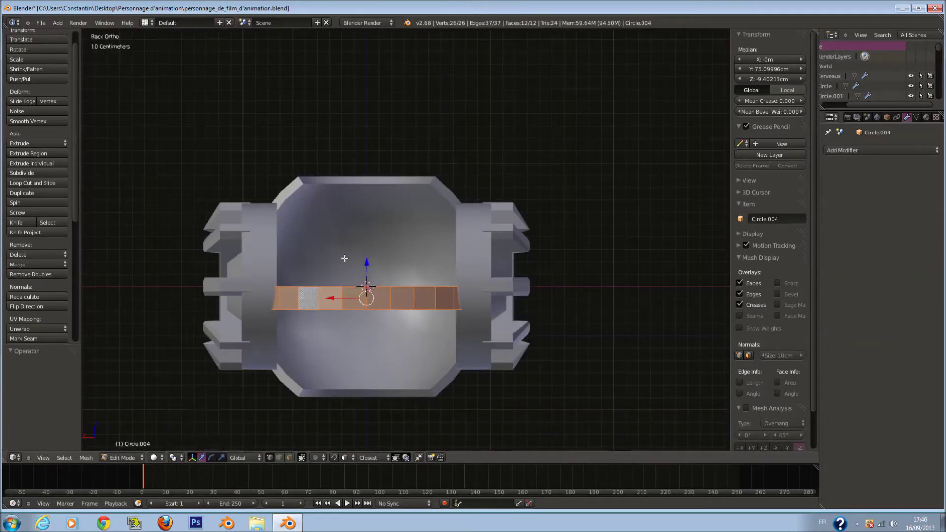
pyautogui.moveTo(366, 266); pyautogui.dragTo(373, 199)
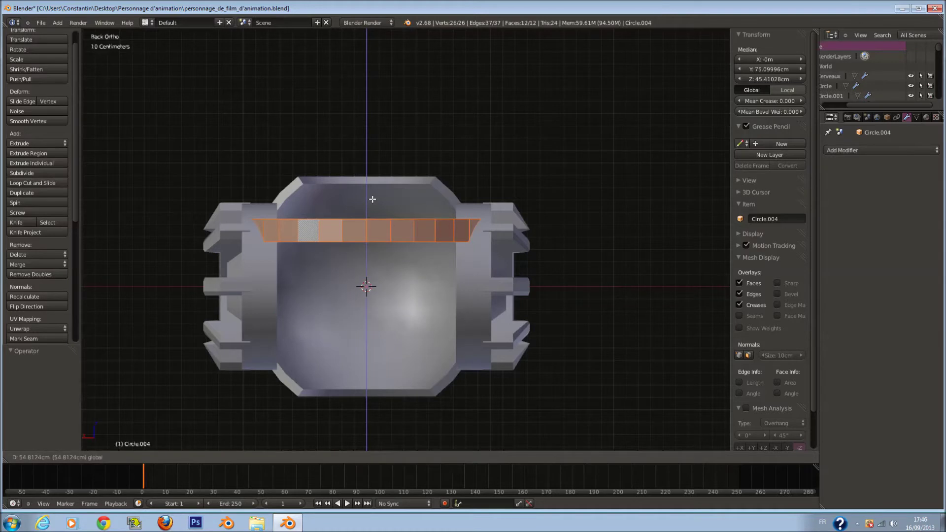
# - Scale the band down to about 1.49 m wide to fit between the side discs, and adjust its height along Z
pyautogui.press('s')
pyautogui.click(426, 243)
pyautogui.press('s')
pyautogui.press('z')
pyautogui.click(365, 227)
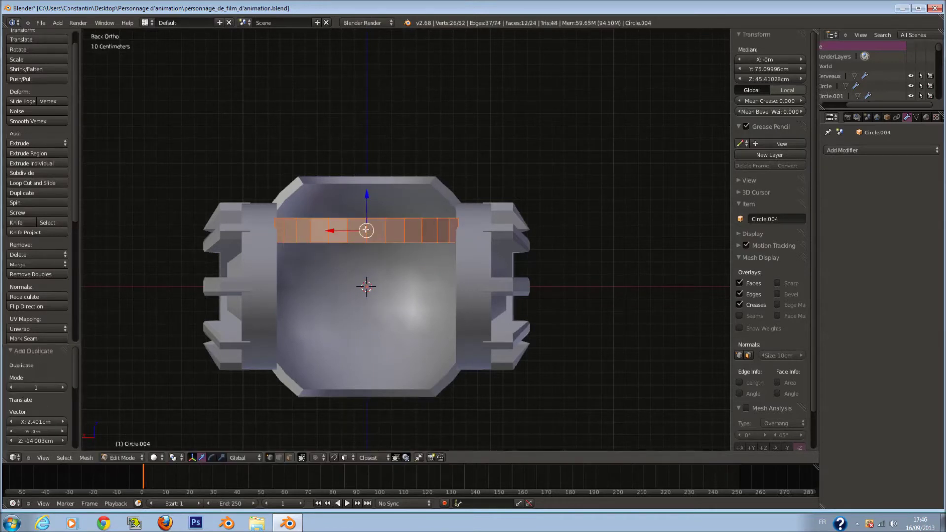
# - Duplicate the band downward along Z to form three stacked bands across the back, and finish mesh editing
pyautogui.hotkey('shift', 'd')
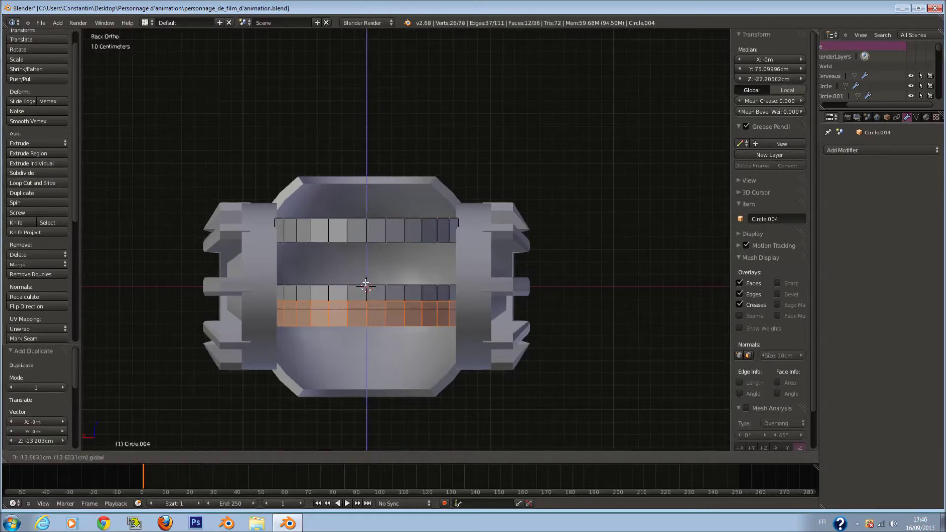
pyautogui.click(402, 300)
pyautogui.press('Tab')
pyautogui.scroll(-1, 402, 301)
pyautogui.moveTo(402, 301); pyautogui.dragTo(413, 330, button='middle')
pyautogui.press('KP_7')
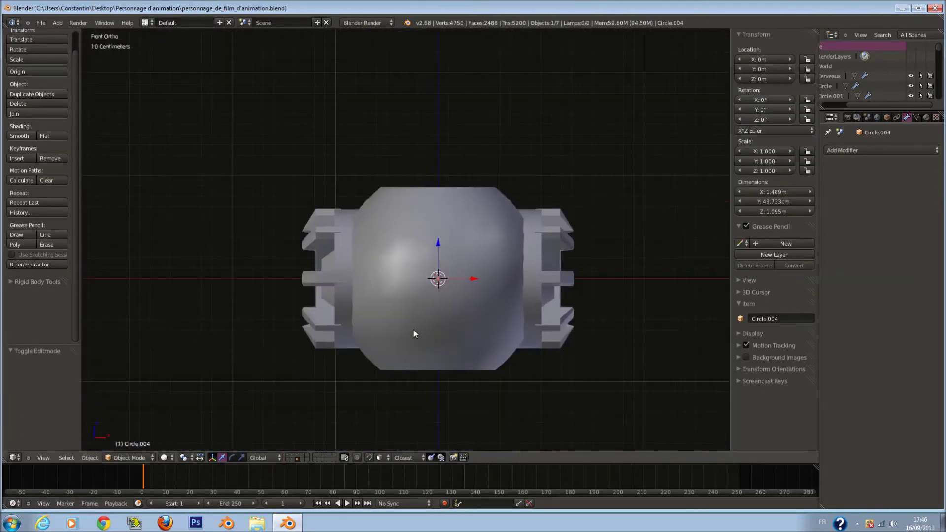
# - Join the side discs and the sphere shell into one object
pyautogui.press('KP_3')
pyautogui.press('ctrl+KP_1')
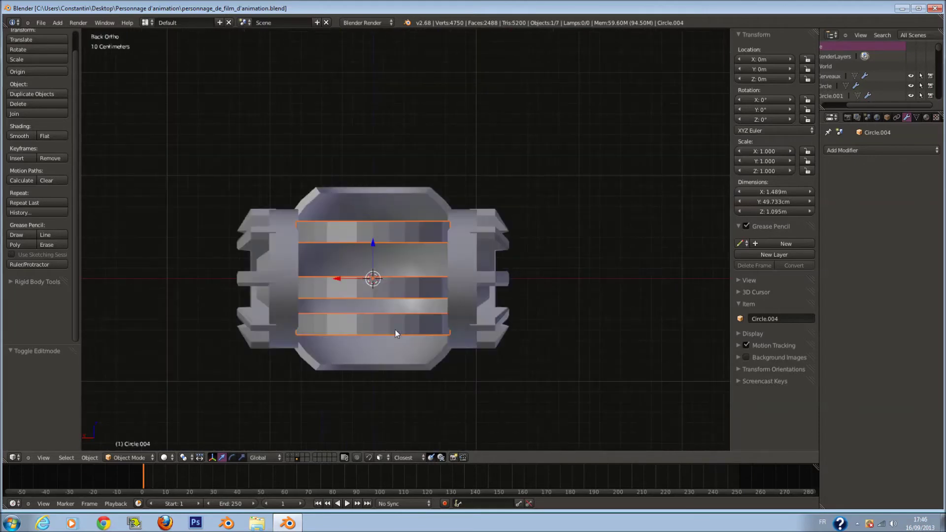
pyautogui.rightClick(469, 259)
pyautogui.scroll(-2, 466, 262)
pyautogui.scroll(2, 465, 259)
pyautogui.keyDown('shift'); pyautogui.rightClick(470, 198); pyautogui.keyUp('shift')
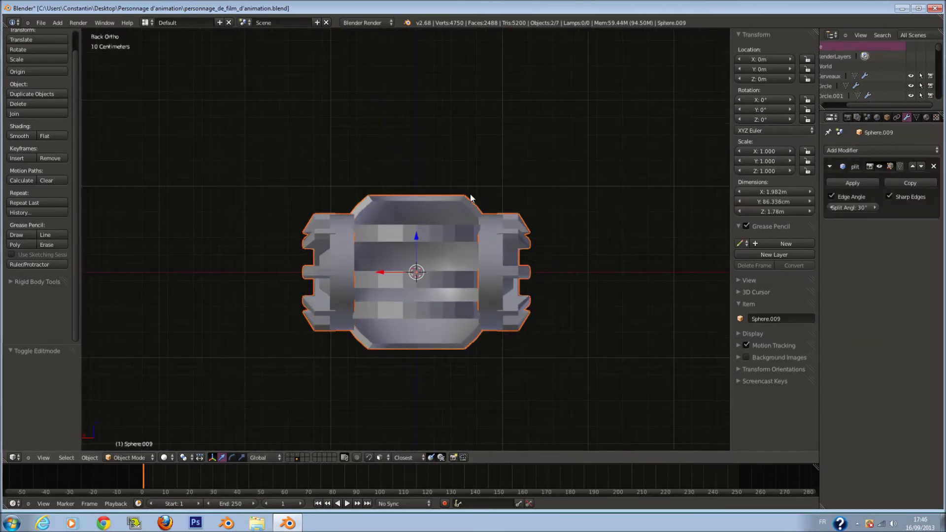
# - Remove duplicate vertices from the whole joined mesh and join the three back bands to it
pyautogui.press('Tab')
pyautogui.press('a')
pyautogui.press('a')
pyautogui.press('a')
pyautogui.click(31, 274)
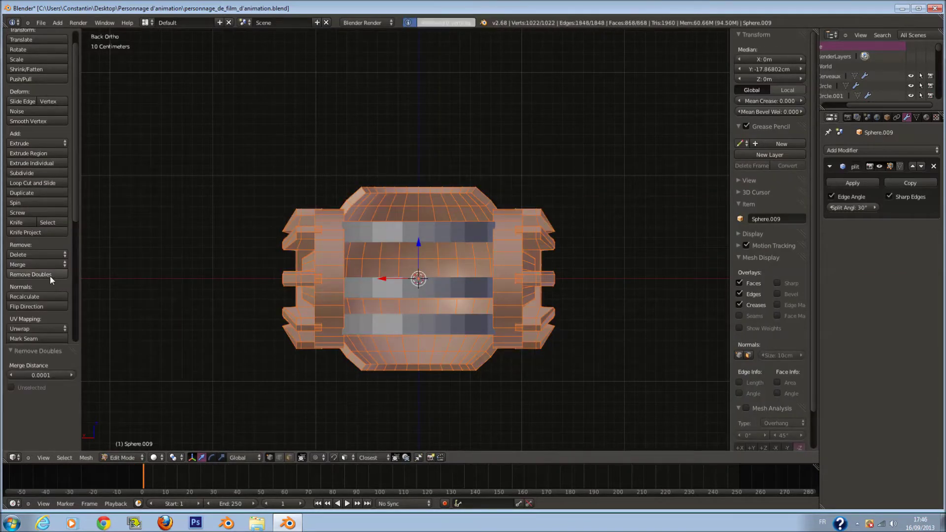
pyautogui.press('Tab')
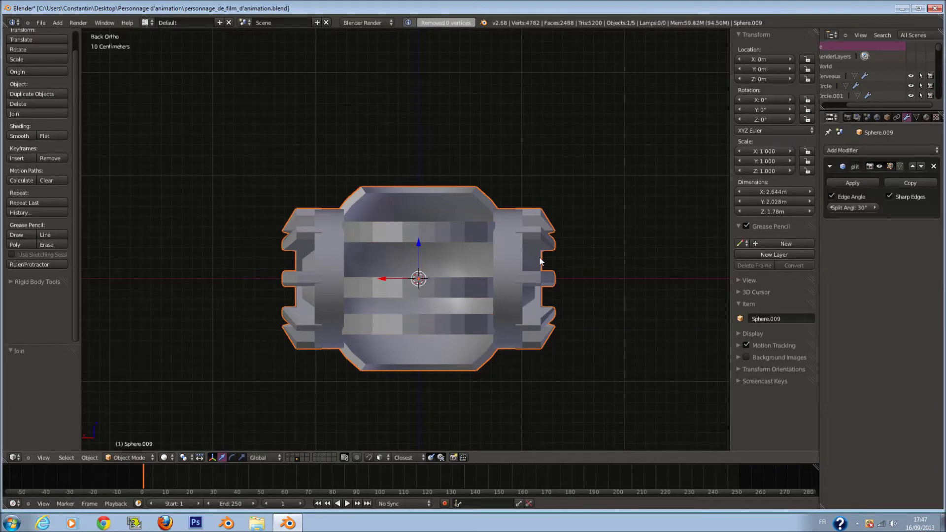
# - Shade the joined piece smooth and save over the existing Blender file
pyautogui.click(20, 136)
pyautogui.scroll(-5, 451, 285)
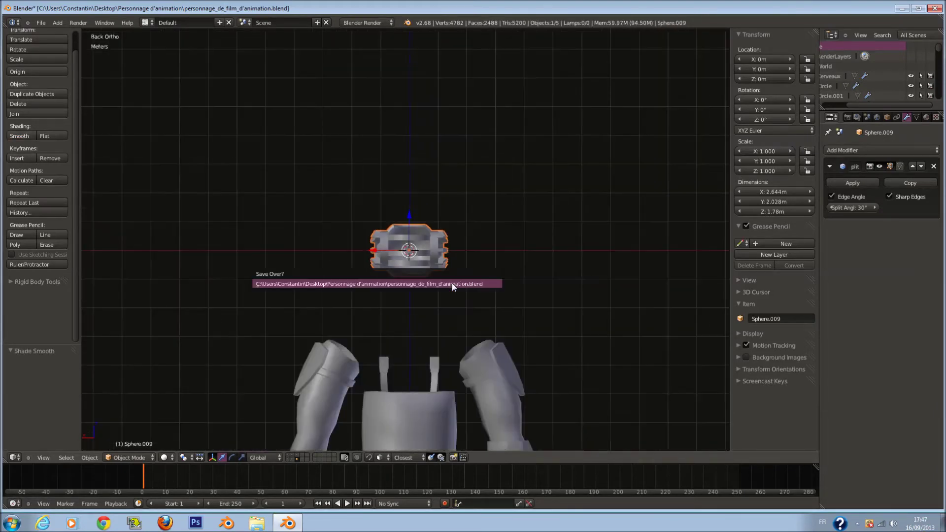
# - Try to fit the piece around the arm's elbow, scaled to about 0.9 and tilted about 13° to follow the arm
pyautogui.scroll(3, 468, 256)
pyautogui.press('g')
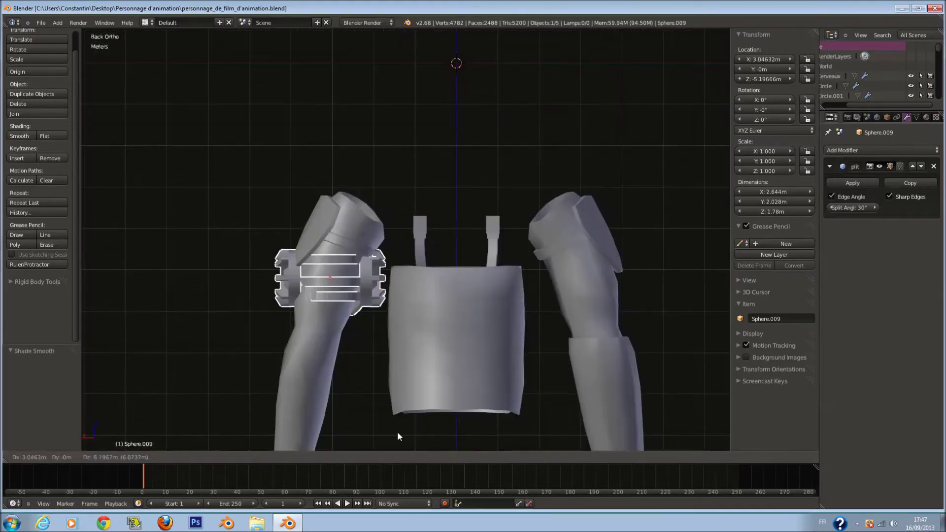
pyautogui.click(385, 483)
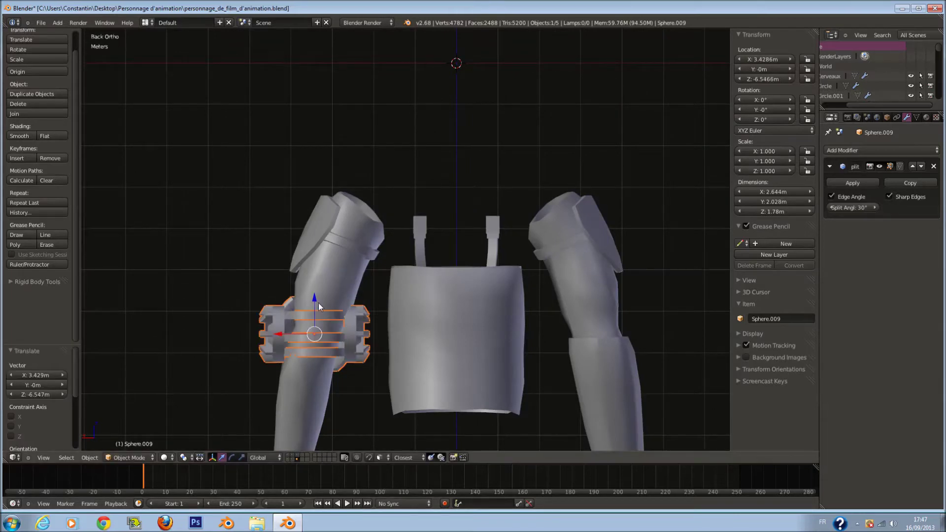
pyautogui.press('KP_Decimal')
pyautogui.press('s')
pyautogui.click(561, 234)
pyautogui.press('r')
pyautogui.click(620, 291)
pyautogui.press('g')
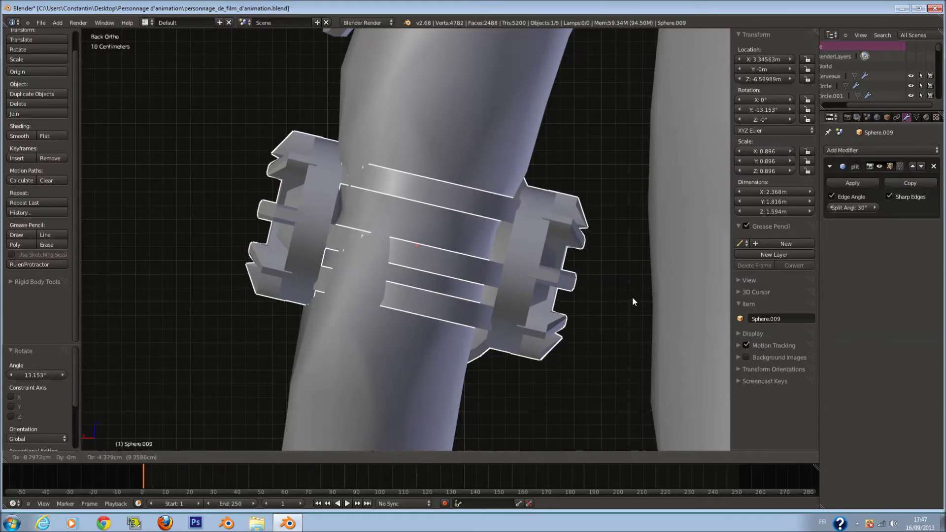
pyautogui.click(629, 300)
# - Try to enlarge the piece to a scale of about 0.92 and offset it about 7.4 cm toward negative Y around the elbow
pyautogui.press('KP_3')
pyautogui.press('KP_1')
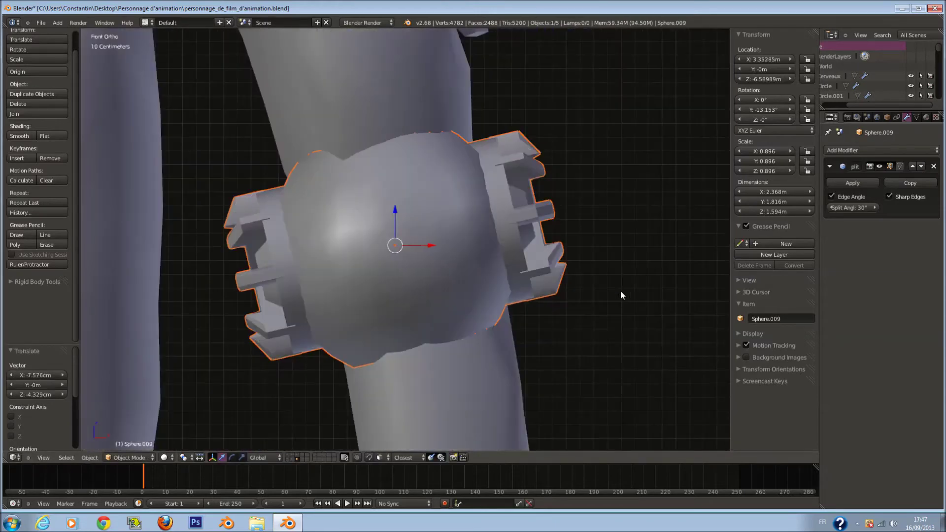
pyautogui.moveTo(617, 291); pyautogui.dragTo(324, 208, button='middle')
pyautogui.press('s')
pyautogui.click(507, 323)
pyautogui.press('g')
pyautogui.click(499, 329)
pyautogui.moveTo(584, 331); pyautogui.dragTo(573, 350, button='middle')
pyautogui.press('s')
pyautogui.click(569, 350)
pyautogui.moveTo(569, 351); pyautogui.dragTo(454, 279, button='middle')
pyautogui.press('g')
pyautogui.press('y')
pyautogui.click(440, 262)
# - Try to align the piece with the arm by rotating it about 5° around X and adjusting its rotation around Z
pyautogui.press('r')
pyautogui.moveTo(513, 293); pyautogui.dragTo(503, 249, button='middle')
pyautogui.press('x')
pyautogui.click(483, 267)
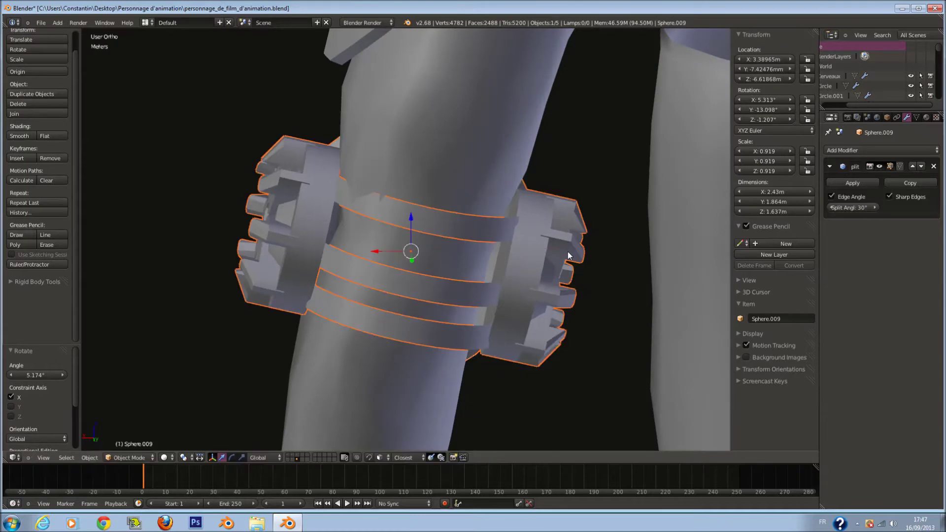
pyautogui.press('r')
pyautogui.press('z')
pyautogui.click(568, 271)
# - Undo the rotations, scaling and moves of the piece until it is back at the world origin
pyautogui.moveTo(568, 271); pyautogui.dragTo(385, 248, button='middle')
pyautogui.hotkey('ctrl', 'z')
pyautogui.hotkey('ctrl', 'z')
pyautogui.hotkey('ctrl', 'z')
pyautogui.hotkey('ctrl', 'z')
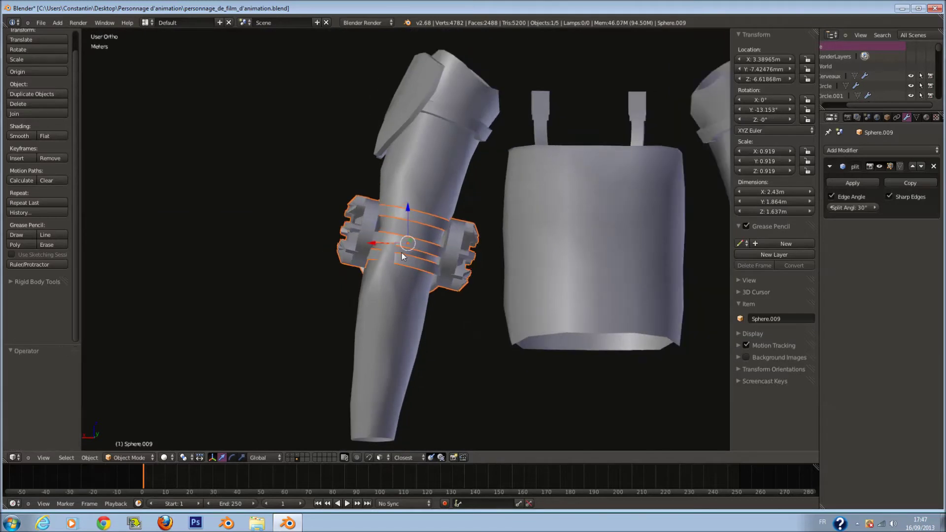
pyautogui.hotkey('ctrl', 'z')
pyautogui.hotkey('ctrl', 'z')
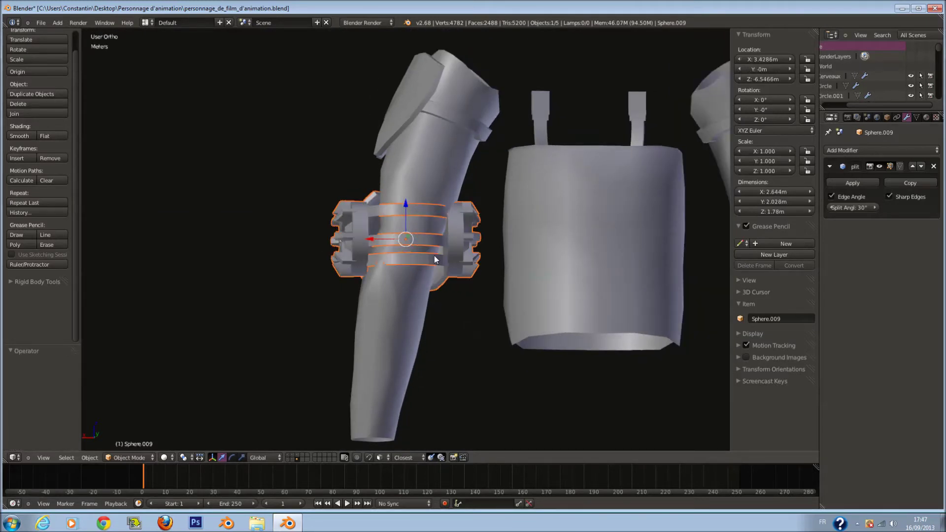
pyautogui.press('KP_1')
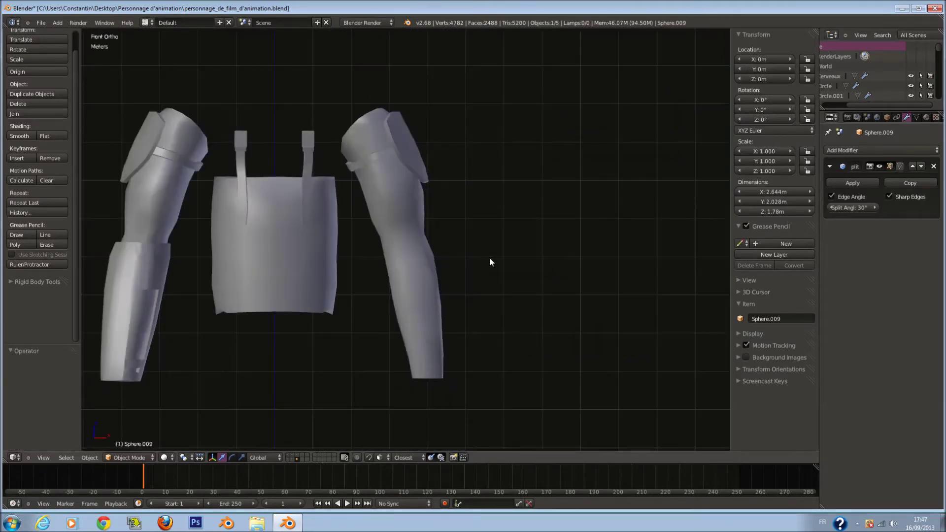
# - Delete the faces of the piece's positive X half, keeping the vertices along the centre line
pyautogui.press('KP_Decimal')
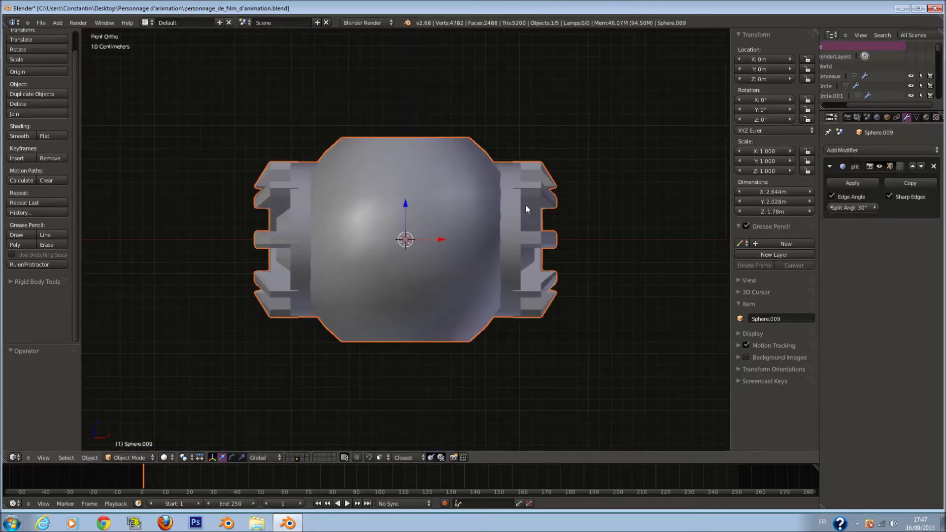
pyautogui.press('Tab')
pyautogui.press('z')
pyautogui.press('a')
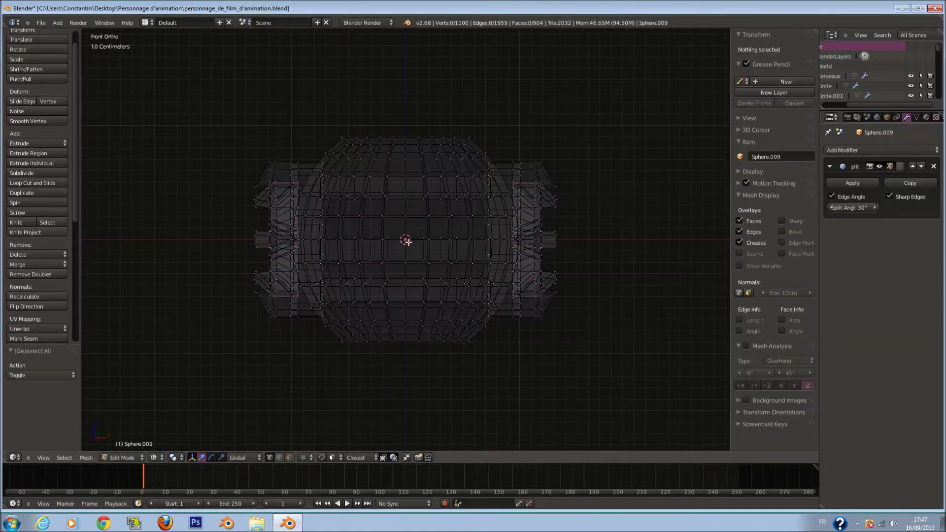
pyautogui.moveTo(401, 80); pyautogui.dragTo(610, 380)
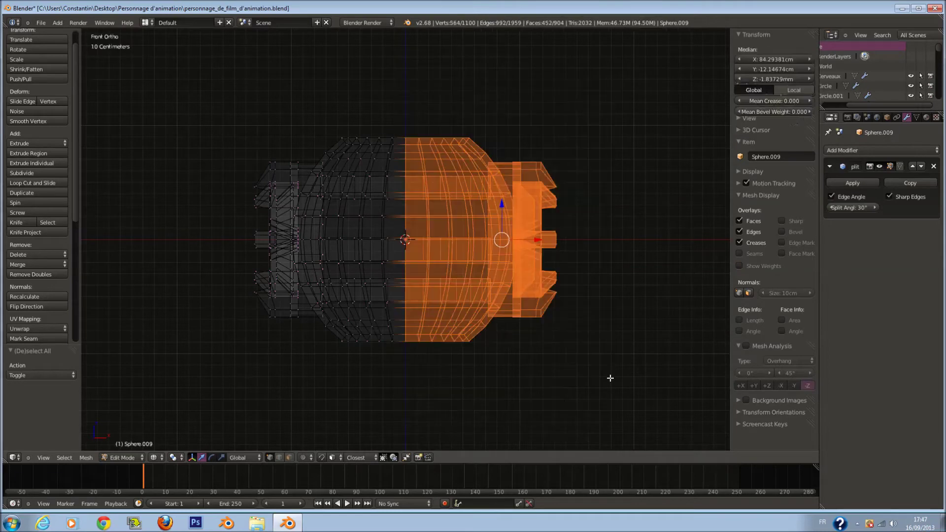
pyautogui.press('x')
pyautogui.click(555, 344)
pyautogui.hotkey('ctrl', 'z')
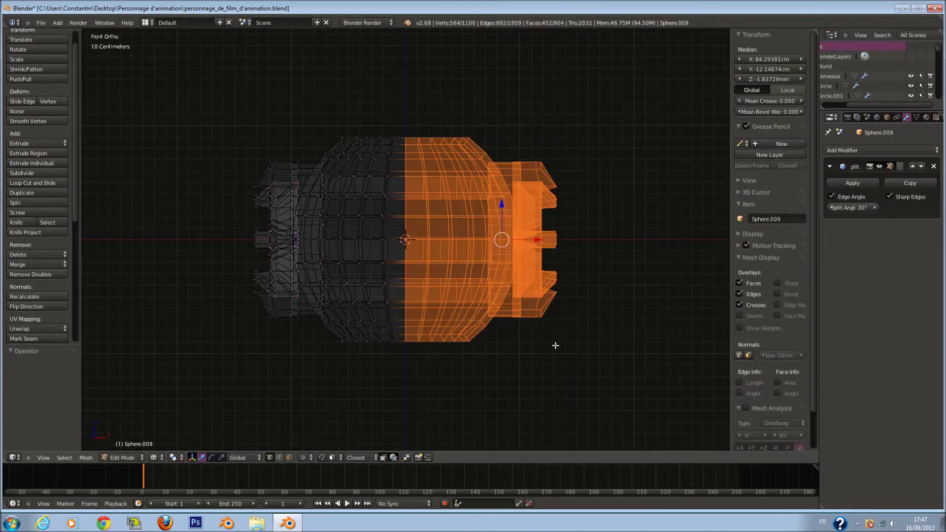
pyautogui.click(554, 370)
# - Add a Mirror modifier across the X axis to the remaining half
pyautogui.press('Tab')
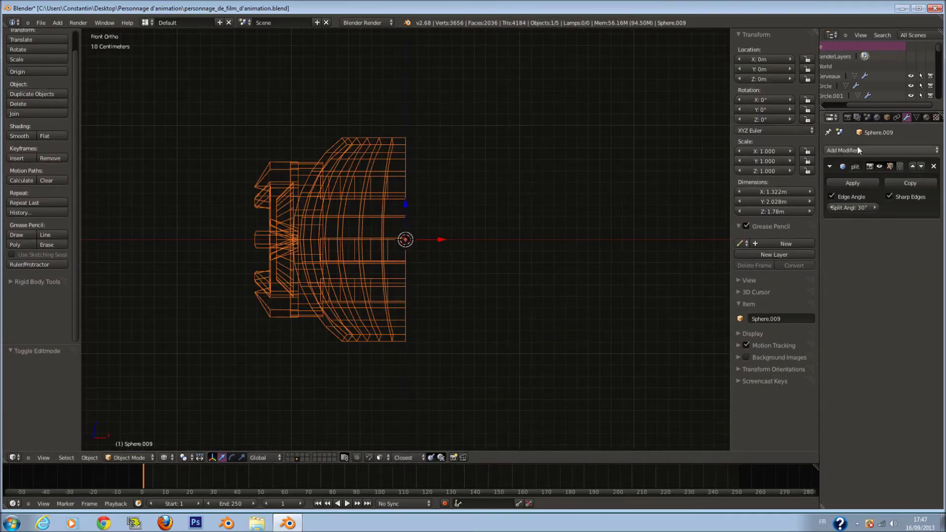
pyautogui.click(857, 150)
pyautogui.click(753, 246)
pyautogui.press('Tab')
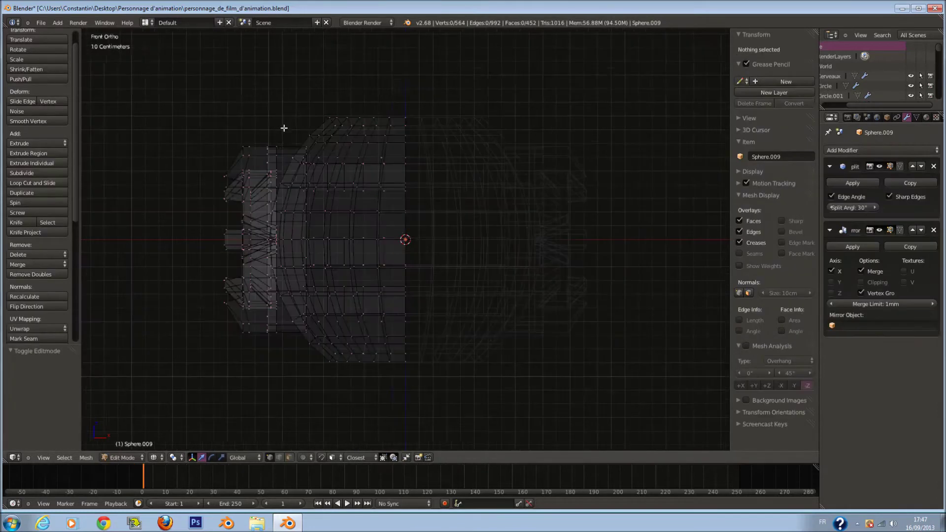
# - Select the complete side disc with its ring and radial brackets as linked geometry
pyautogui.scroll(1, 296, 143)
pyautogui.rightClick(321, 161)
pyautogui.hotkey('ctrl', 'l')
pyautogui.press('l')
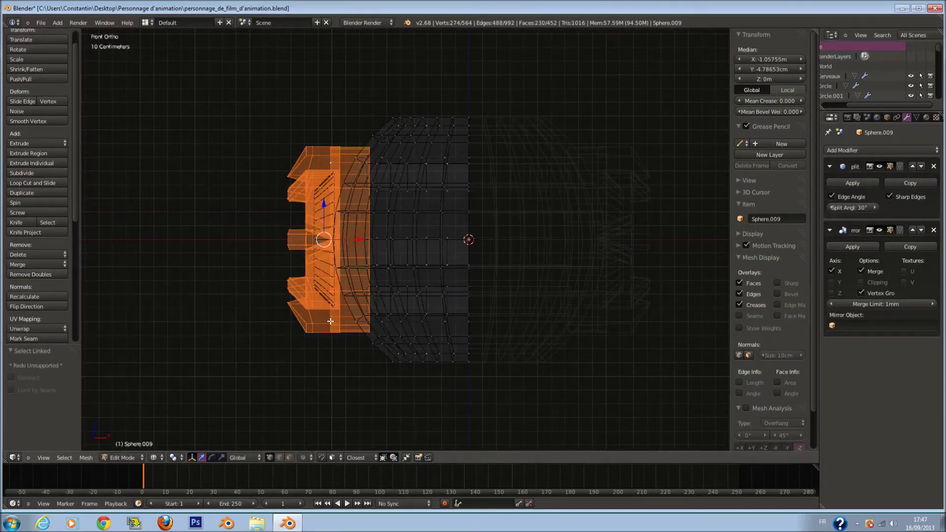
pyautogui.moveTo(331, 321); pyautogui.dragTo(313, 287, button='middle')
pyautogui.moveTo(274, 245); pyautogui.dragTo(507, 267, button='middle')
pyautogui.press('z')
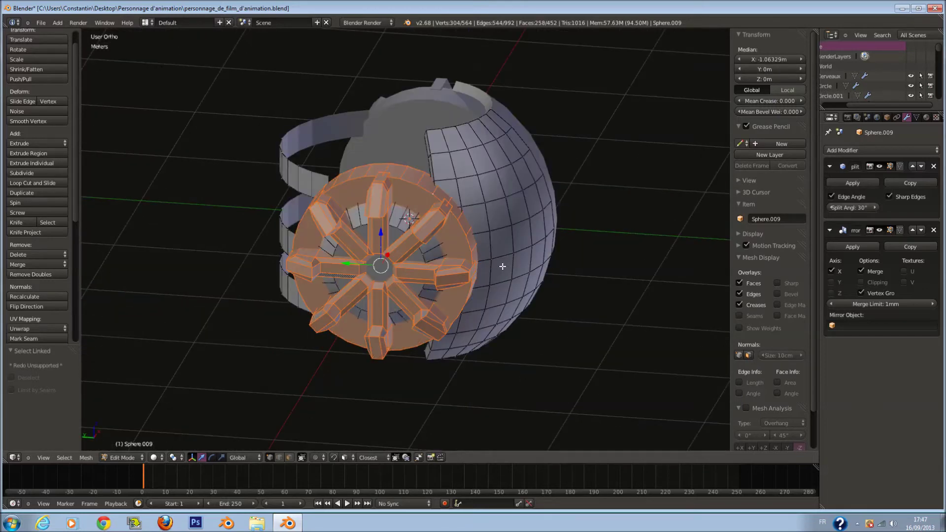
pyautogui.press('s')
pyautogui.press('Escape')
pyautogui.scroll(2, 434, 258)
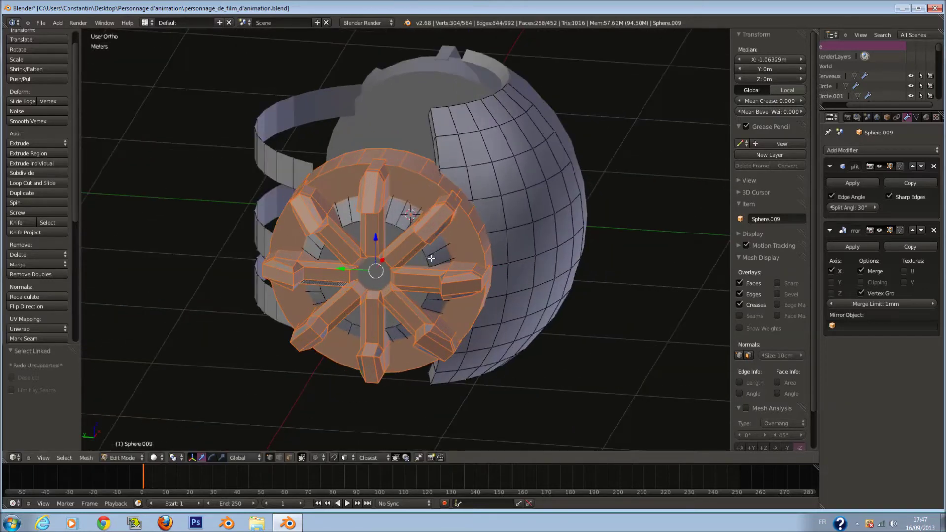
# - Try scaling the side disc and brackets to about 0.6 and shifting them toward the shell along Y, and undo it
pyautogui.press('s')
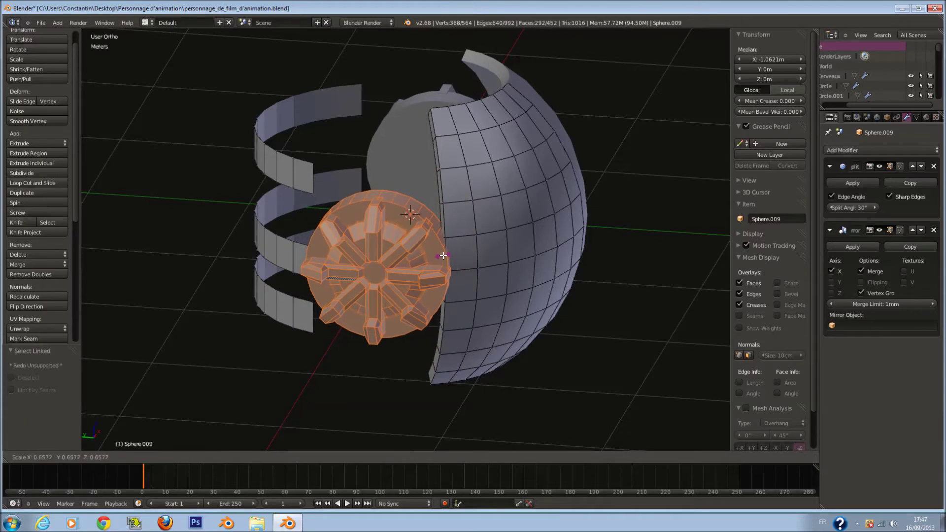
pyautogui.click(435, 252)
pyautogui.press('KP_3')
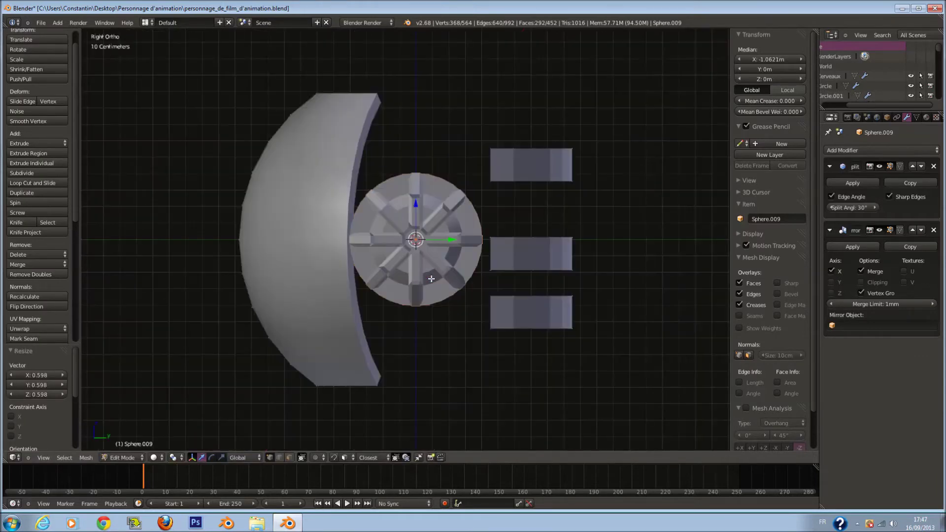
pyautogui.moveTo(442, 238); pyautogui.dragTo(421, 233)
pyautogui.press('Tab')
pyautogui.moveTo(476, 244); pyautogui.dragTo(358, 315, button='middle')
pyautogui.press('KP_7')
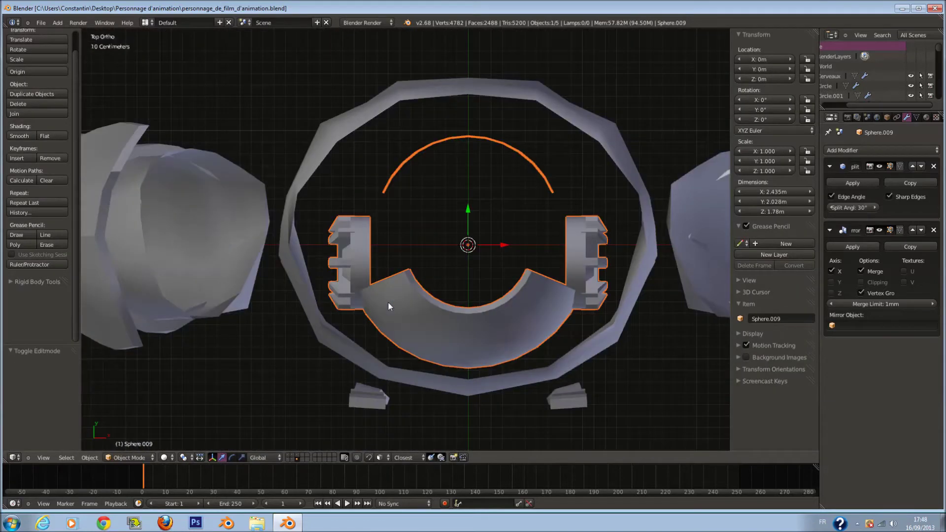
pyautogui.press('Tab')
pyautogui.hotkey('ctrl', 'z')
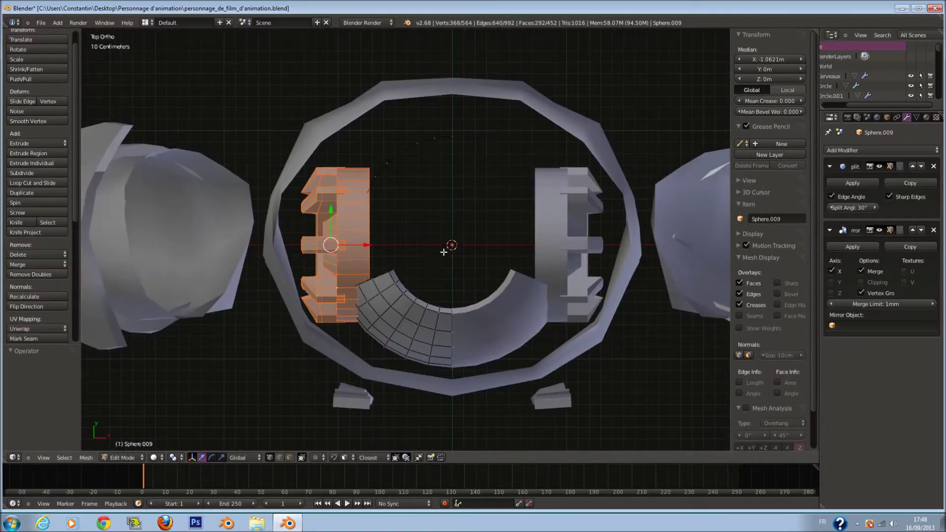
# - Flatten the side disc and brackets along X and scale them uniformly to about 0.66
pyautogui.press('s')
pyautogui.press('x')
pyautogui.click(388, 259)
pyautogui.press('s')
pyautogui.click(385, 253)
# - Move the side disc inward along X against the shell's edge and about 5.6 cm toward negative Y
pyautogui.moveTo(369, 245); pyautogui.dragTo(379, 250)
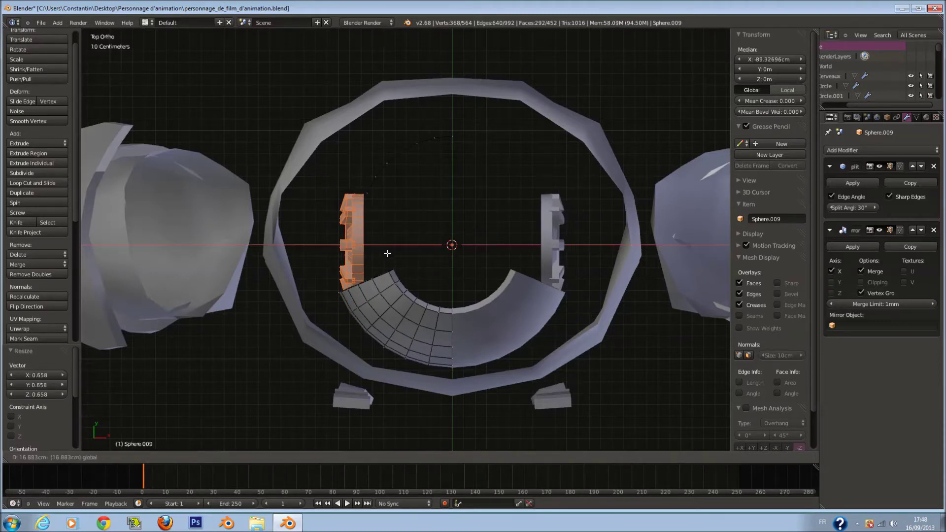
pyautogui.moveTo(349, 212); pyautogui.dragTo(349, 219)
pyautogui.moveTo(358, 225); pyautogui.dragTo(467, 266, button='middle')
pyautogui.scroll(2, 466, 267)
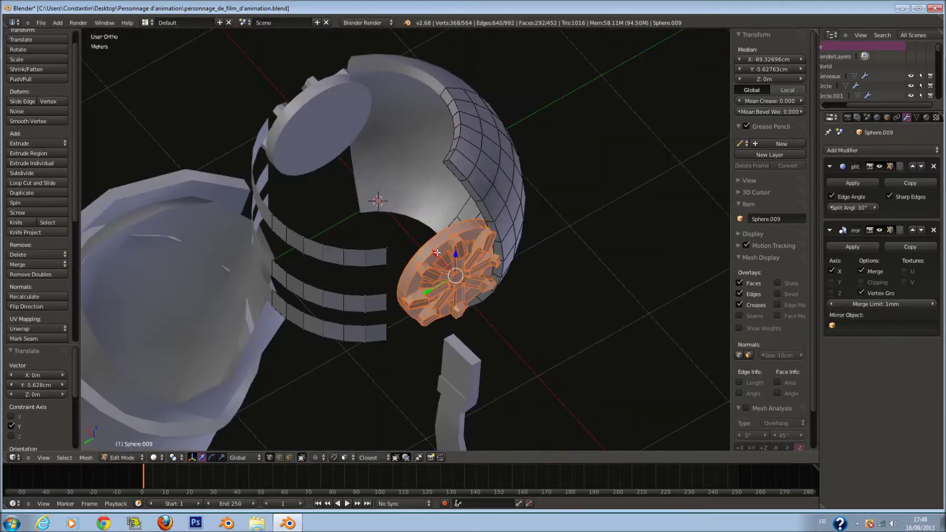
pyautogui.moveTo(437, 253); pyautogui.dragTo(428, 243)
# - Finish mesh editing and save over the existing Blender file
pyautogui.moveTo(497, 320); pyautogui.dragTo(386, 235, button='middle')
pyautogui.press('Tab')
pyautogui.hotkey('ctrl', 's')
pyautogui.press('Tab')
pyautogui.press('Tab')
pyautogui.press('KP_7')
pyautogui.scroll(-5, 489, 178)
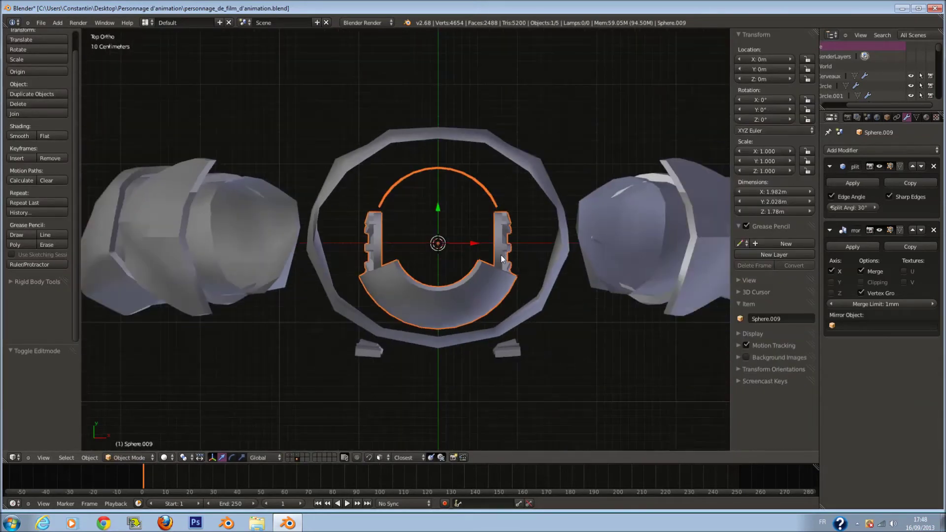
pyautogui.hotkey('ctrl', 's')
pyautogui.press('Return')
# - Apply the piece's Mirror modifier and add a new Mirror modifier for a copy on the other arm
pyautogui.press('z')
pyautogui.press('z')
pyautogui.click(857, 245)
pyautogui.click(852, 150)
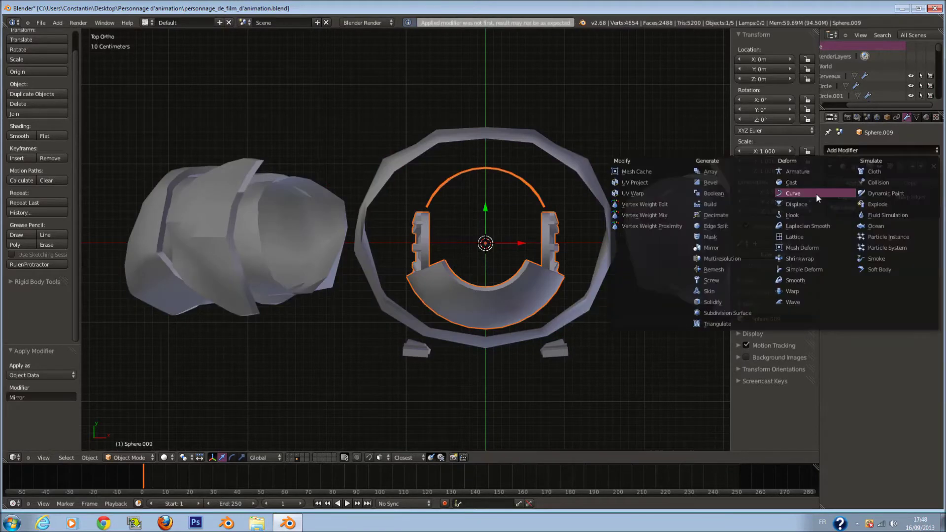
pyautogui.click(755, 246)
# - Move the whole mesh in edit mode about 3.37 m toward negative X and about 6 cm along Y
pyautogui.press('Tab')
pyautogui.scroll(-1, 552, 233)
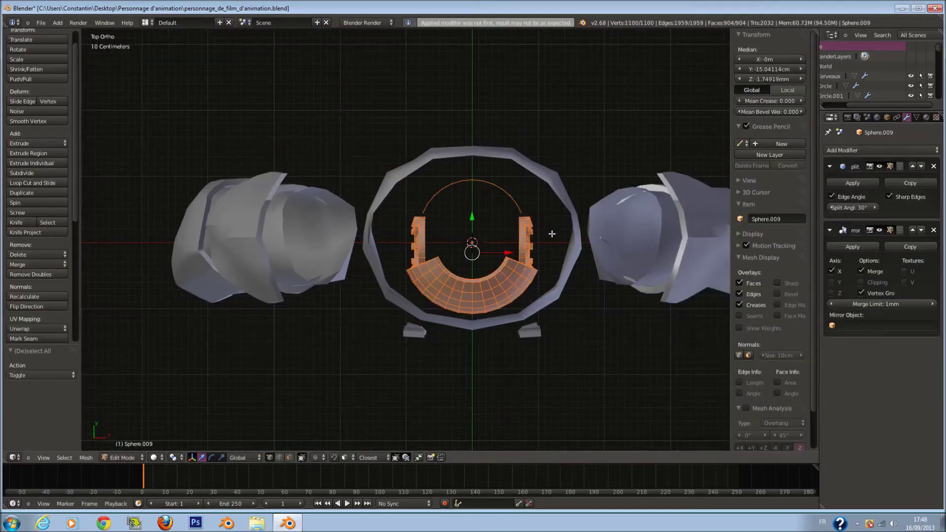
pyautogui.press('g')
pyautogui.click(320, 235)
# - Lower the whole mesh about 6.05 m along Z to the elbow, shifting it about 11.6 cm along X
pyautogui.moveTo(320, 236); pyautogui.dragTo(393, 192, button='middle')
pyautogui.press('KP_1')
pyautogui.scroll(-4, 390, 195)
pyautogui.keyDown('shift'); pyautogui.scroll(-6, 382, 202); pyautogui.keyUp('shift')
pyautogui.keyDown('ctrl'); pyautogui.scroll(-3, 386, 203); pyautogui.keyUp('ctrl')
pyautogui.scroll(4, 394, 200)
pyautogui.press('g')
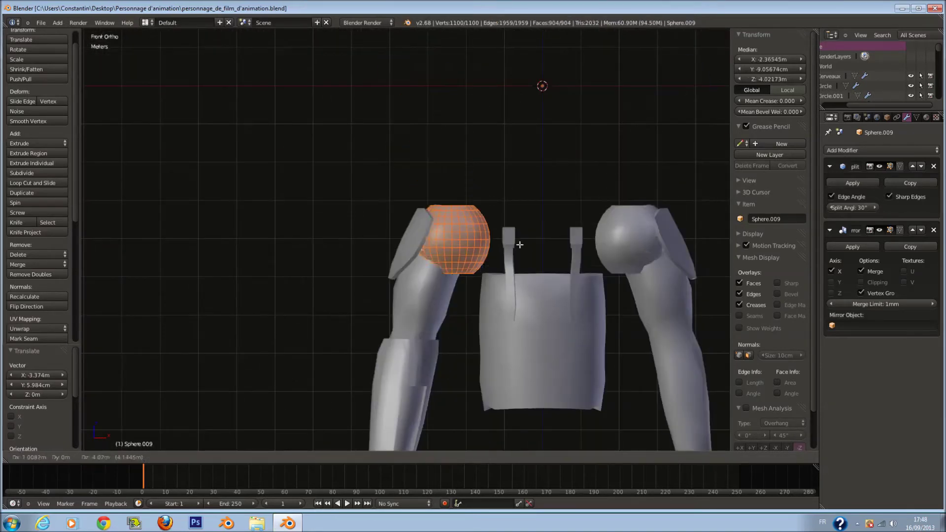
pyautogui.click(485, 319)
# - Rotate the mesh 180° around Z and move it about 26 cm along X and 28.7 cm along Y around the elbow
pyautogui.moveTo(485, 319); pyautogui.dragTo(396, 328, button='middle')
pyautogui.press('KP_7')
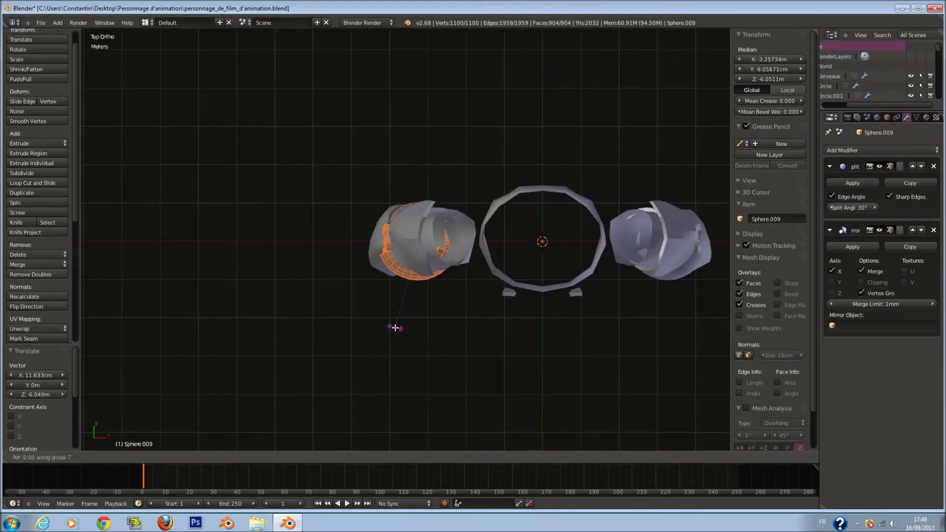
pyautogui.press('Return')
pyautogui.scroll(2, 453, 353)
pyautogui.press('g')
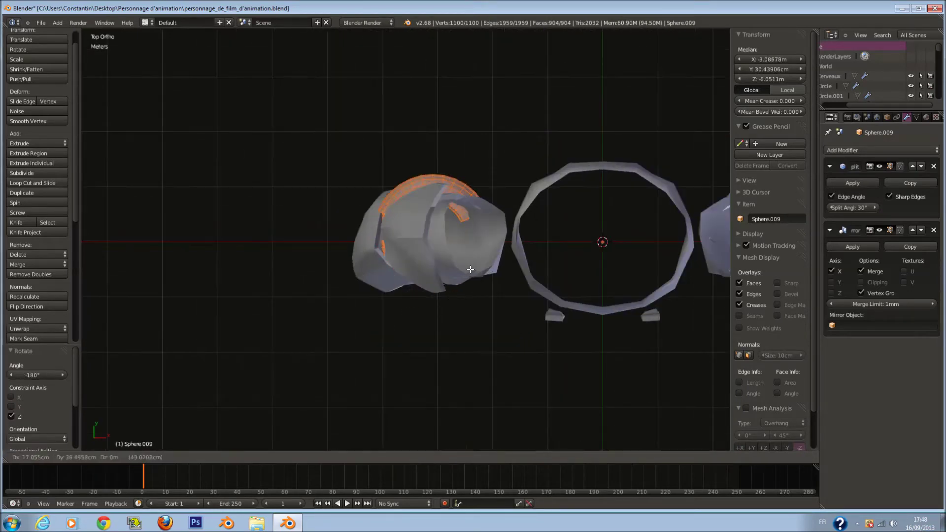
pyautogui.click(474, 276)
pyautogui.press('KP_1')
pyautogui.press('KP_Decimal')
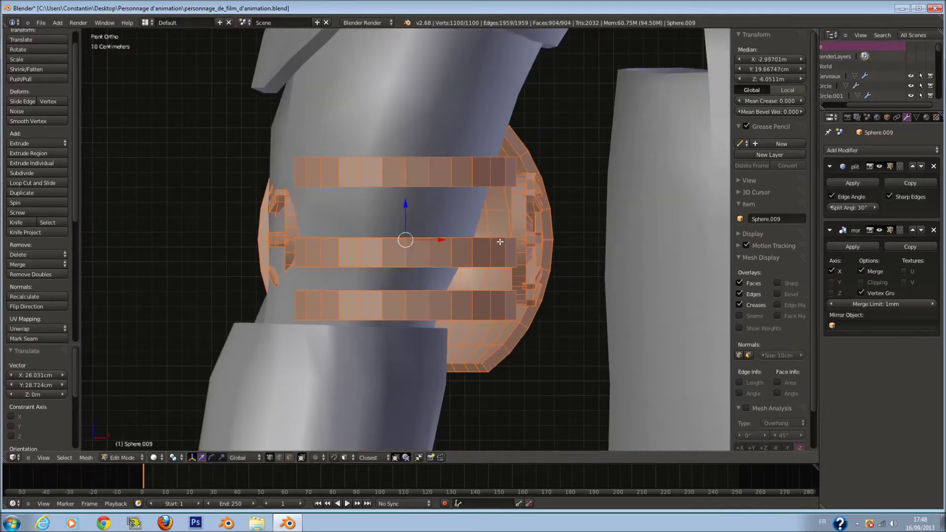
# - Select the end edges on both sides of all three back bands
pyautogui.press('r')
pyautogui.rightClick(528, 259)
pyautogui.moveTo(467, 225); pyautogui.dragTo(420, 278, button='middle')
pyautogui.rightClick(430, 250)
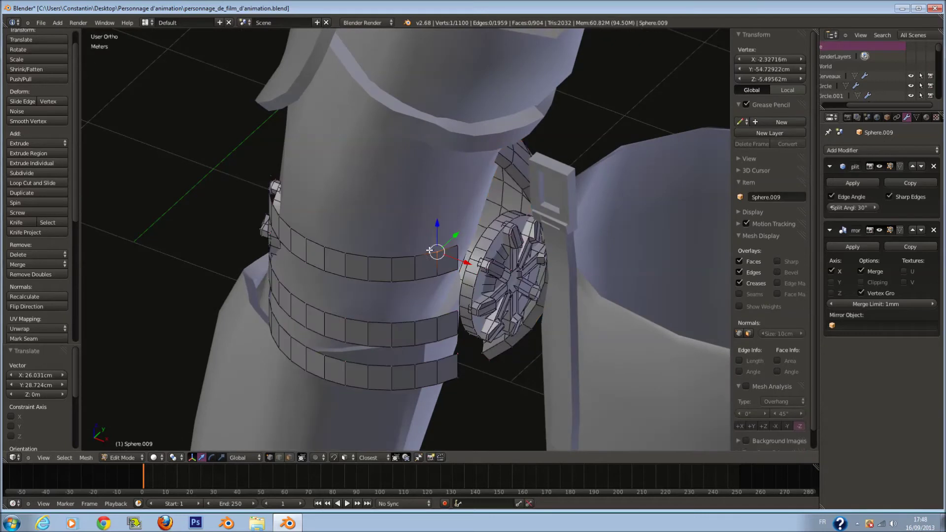
pyautogui.press('l')
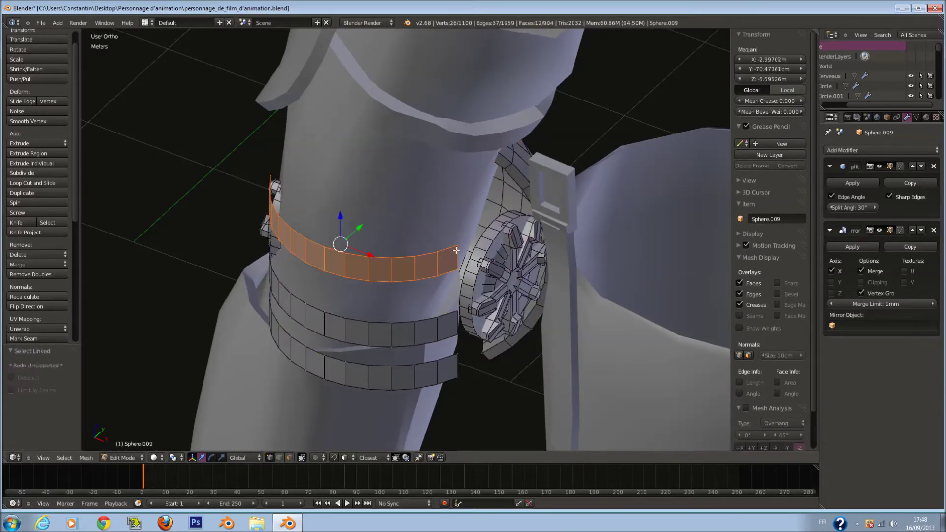
pyautogui.rightClick(456, 250)
pyautogui.keyDown('shift'); pyautogui.rightClick(462, 299); pyautogui.keyUp('shift')
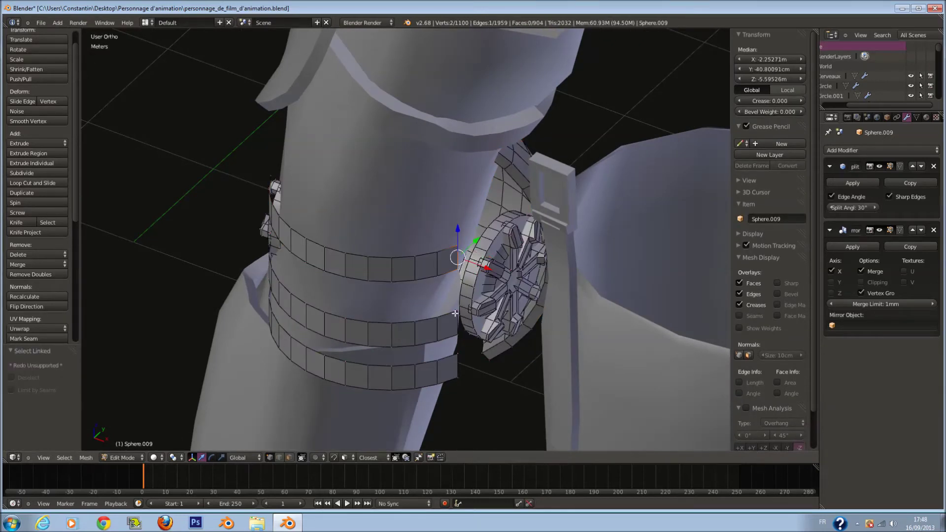
pyautogui.moveTo(241, 307); pyautogui.dragTo(350, 299, button='middle')
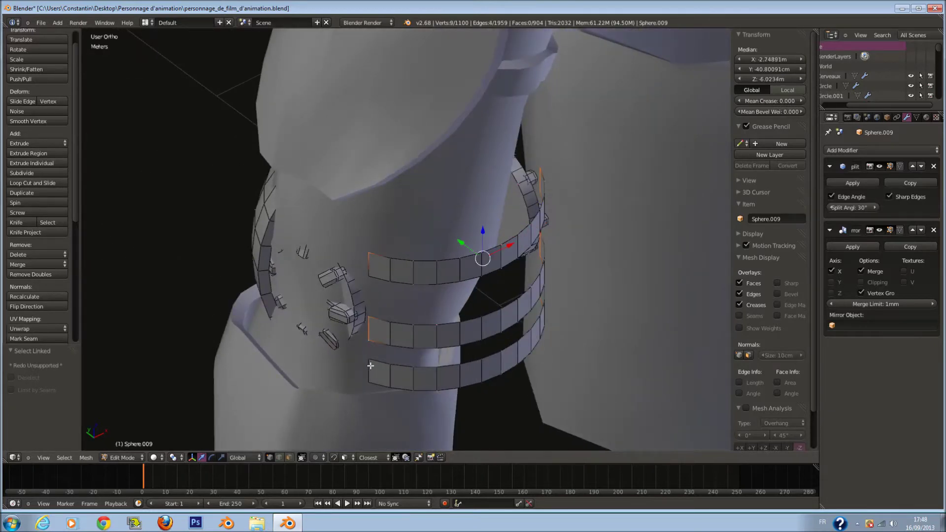
pyautogui.moveTo(375, 283); pyautogui.dragTo(409, 284, button='middle')
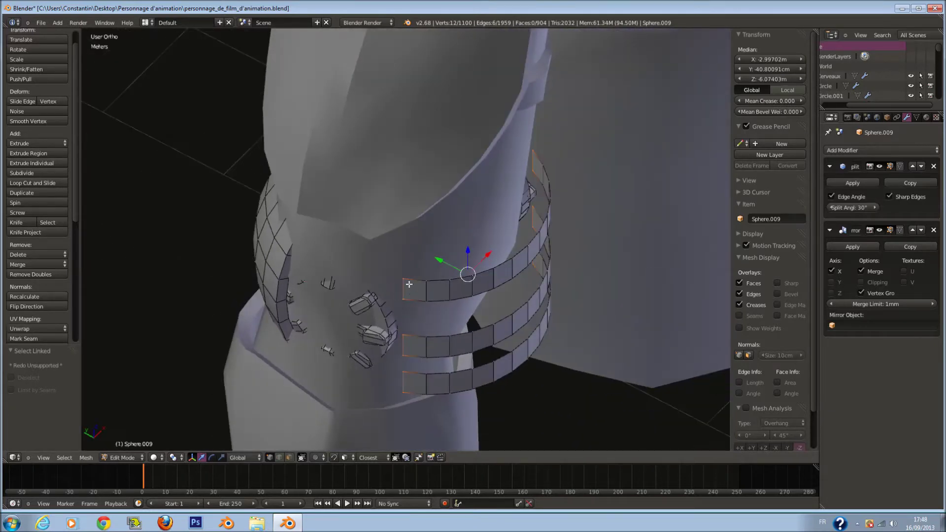
# - Extrude the band ends about 15.4 cm along Y and spread them slightly apart along X
pyautogui.moveTo(432, 264); pyautogui.dragTo(420, 246)
pyautogui.press('z')
pyautogui.moveTo(355, 209); pyautogui.dragTo(322, 209)
pyautogui.press('z')
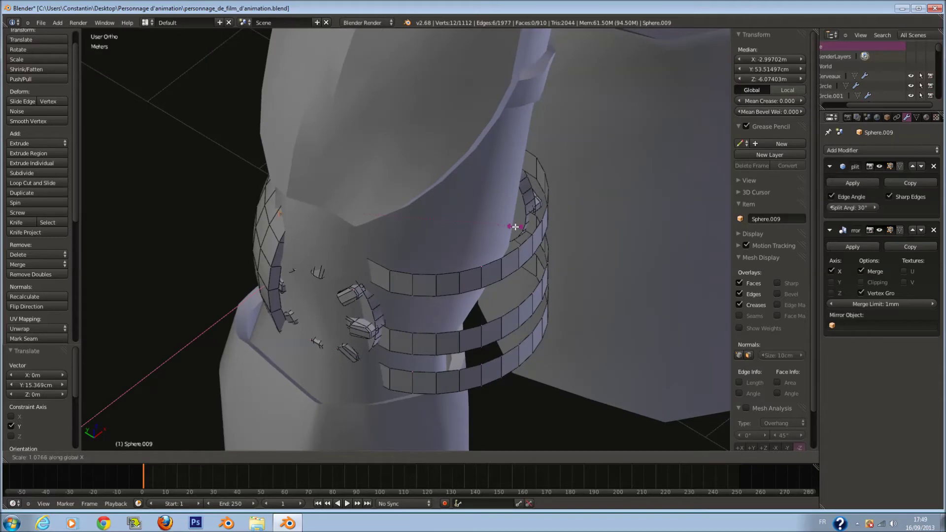
pyautogui.click(511, 226)
# - Return to object mode, save the file and shade the elbow guard smooth
pyautogui.press('Tab')
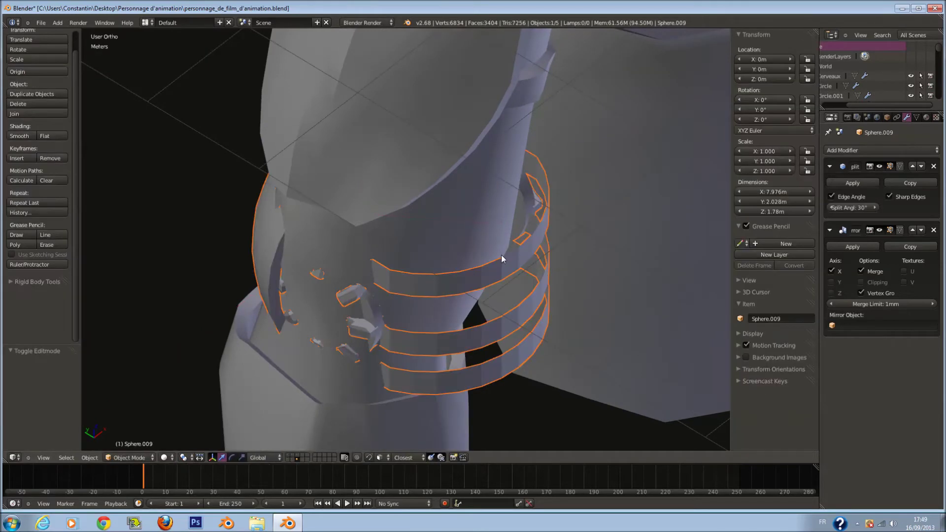
pyautogui.press('KP_1')
pyautogui.click(31, 131)
pyautogui.scroll(2, 576, 185)
pyautogui.moveTo(579, 189)
pyautogui.mouseDown(button='middle')
pyautogui.moveTo(555, 218)
pyautogui.moveTo(579, 201)
pyautogui.mouseUp(button='middle')
pyautogui.press('KP_1')
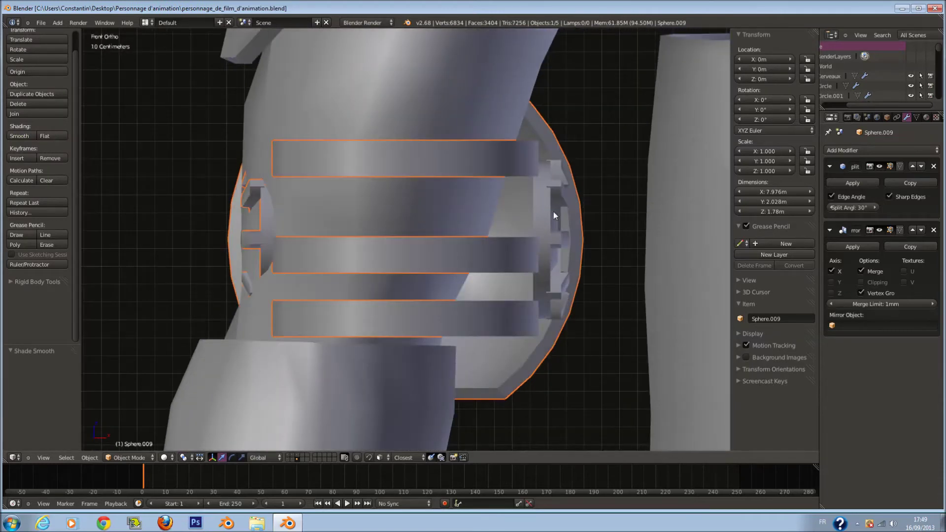
# - Rotate the whole guard mesh about 8.5° in the front view and move it about 21.9 cm toward negative X and 15.5 cm up
pyautogui.press('Tab')
pyautogui.press('a')
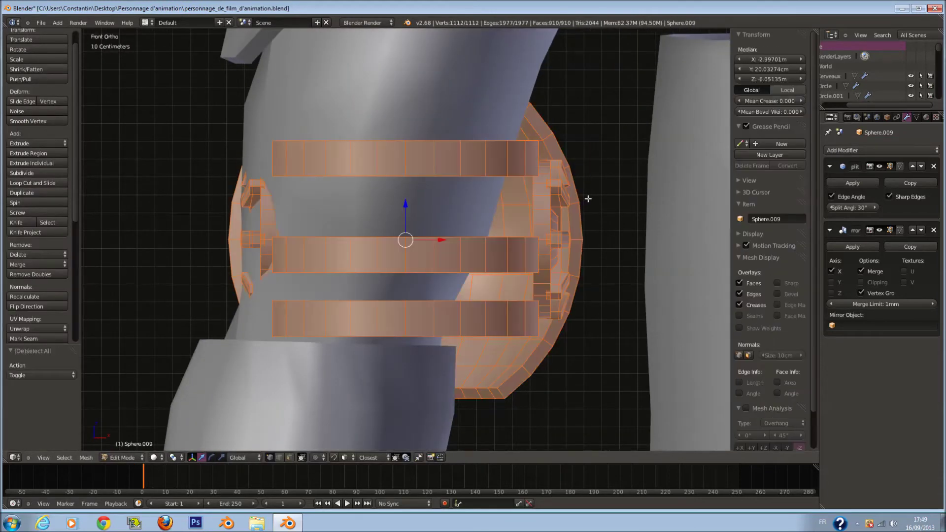
pyautogui.press('r')
pyautogui.click(612, 190)
pyautogui.press('g')
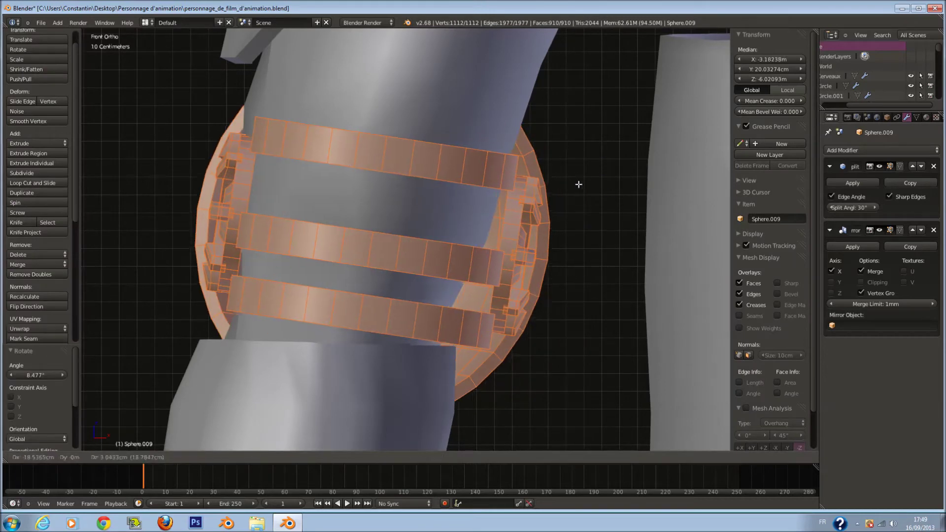
pyautogui.click(573, 163)
# - Scale the whole guard mesh down to about 0.904 of its size
pyautogui.moveTo(628, 167); pyautogui.dragTo(426, 222, button='middle')
pyautogui.press('KP_3')
pyautogui.press('ctrl+KP_1')
pyautogui.scroll(-2, 456, 247)
pyautogui.press('s')
pyautogui.click(534, 213)
# - Move the whole guard about 24 cm along Y toward the back of the elbow and scale it by about 1.016
pyautogui.moveTo(533, 213); pyautogui.dragTo(397, 212, button='middle')
pyautogui.press('g')
pyautogui.press('y')
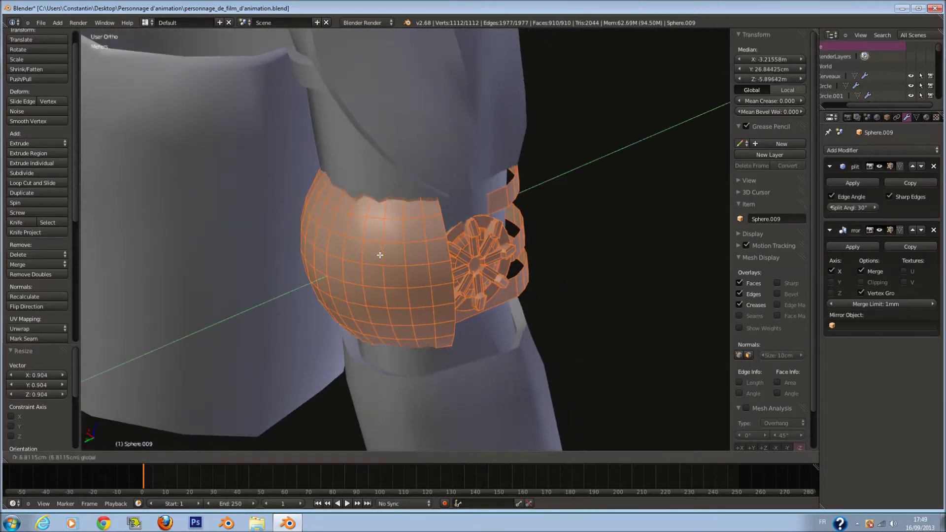
pyautogui.click(369, 257)
pyautogui.moveTo(428, 243); pyautogui.dragTo(501, 241, button='middle')
pyautogui.scroll(3, 501, 242)
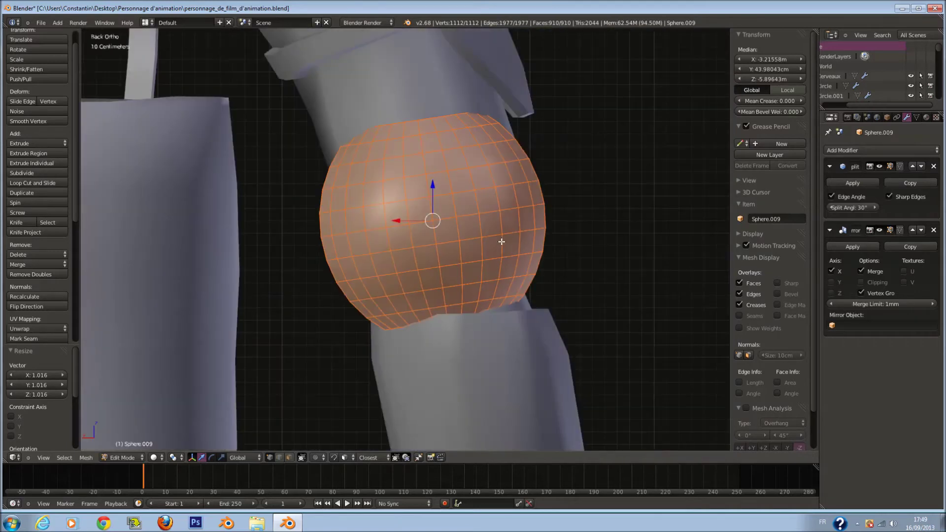
# - Adjust the guard's tilt and size slightly and move it about 4.8 cm toward negative X and 3.2 cm up
pyautogui.press('KP_1')
pyautogui.press('r')
pyautogui.click(566, 209)
pyautogui.press('s')
pyautogui.click(573, 215)
pyautogui.press('g')
pyautogui.click(563, 209)
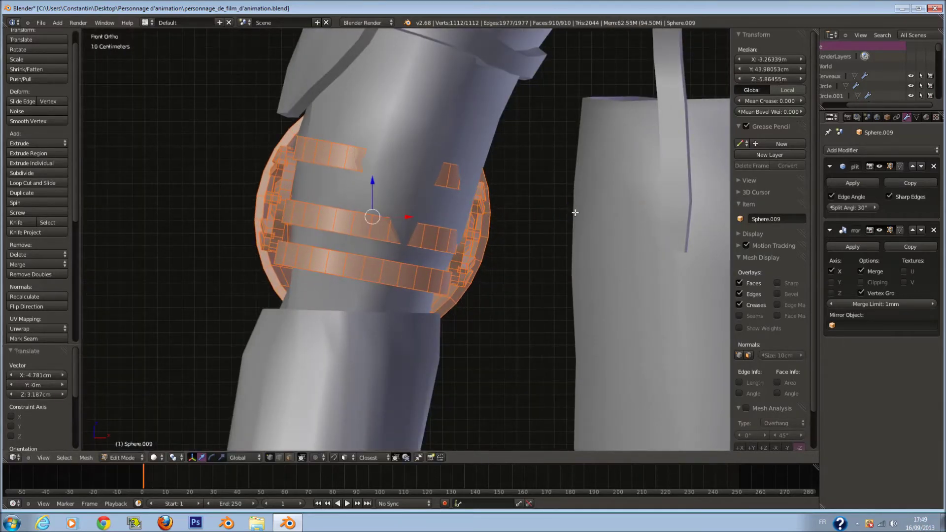
# - Fine-tune the guard's tilt with rotations of about 0.8° and -1.2°, and raise it about 1.6 cm
pyautogui.click(577, 213)
pyautogui.press('ctrl+KP_1')
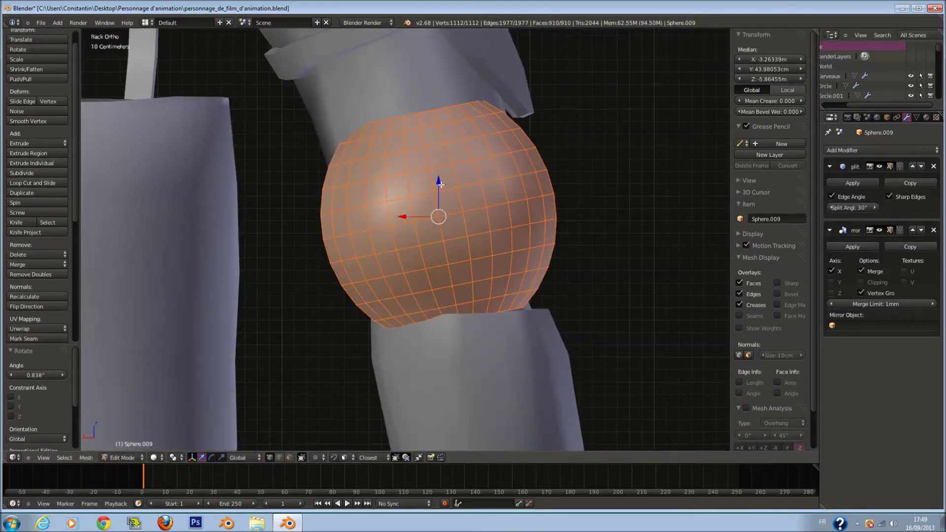
pyautogui.click(619, 190)
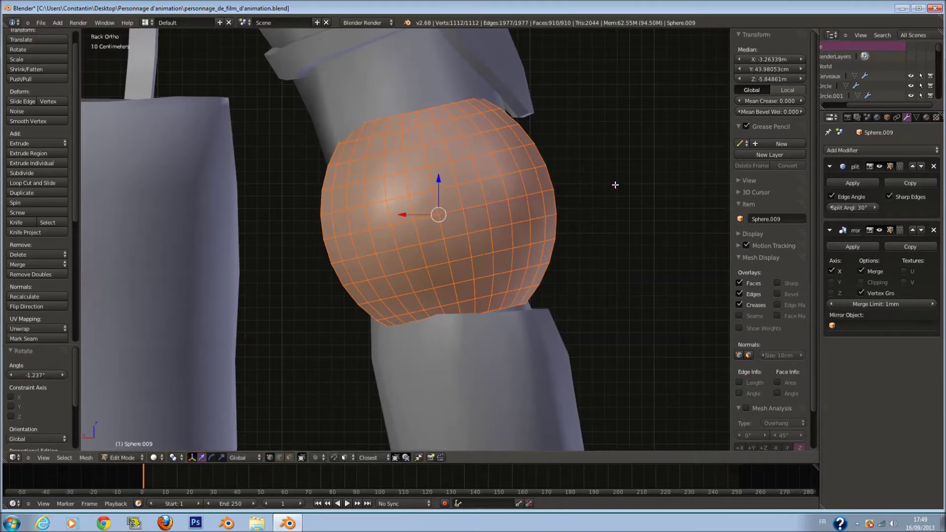
# - Select only the rounded shell and move it outward along Y, away from the side discs
pyautogui.press('a')
pyautogui.press('l')
pyautogui.moveTo(551, 190); pyautogui.dragTo(453, 250, button='middle')
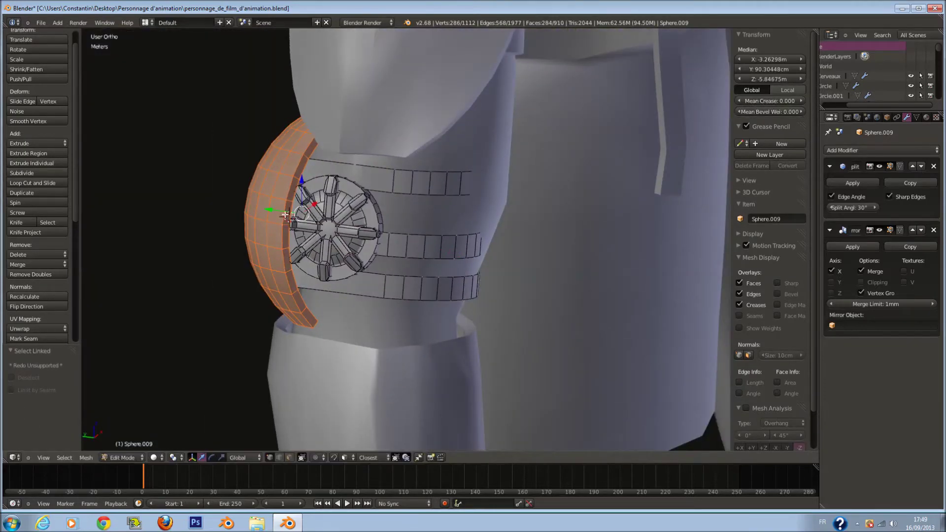
pyautogui.press('g')
pyautogui.press('y')
pyautogui.click(269, 213)
pyautogui.moveTo(269, 213); pyautogui.dragTo(315, 218, button='middle')
# - Move the whole guard about 6.7 cm along X, 6.4 cm down and 14.6 cm along negative Y
pyautogui.press('KP_1')
pyautogui.press('a')
pyautogui.press('a')
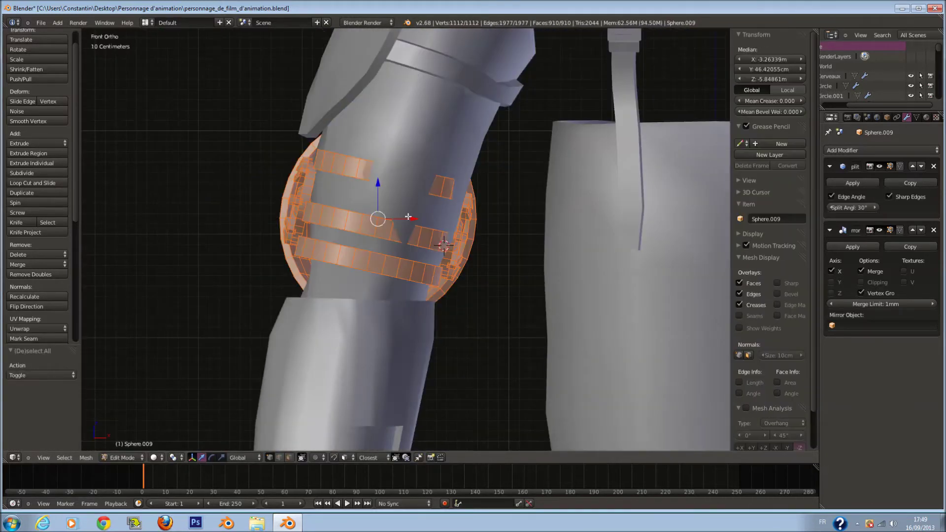
pyautogui.scroll(4, 450, 247)
pyautogui.press('g')
pyautogui.click(455, 256)
pyautogui.moveTo(454, 257); pyautogui.dragTo(419, 282, button='middle')
pyautogui.moveTo(415, 179)
pyautogui.mouseDown()
pyautogui.moveTo(428, 212)
pyautogui.moveTo(408, 190)
pyautogui.mouseUp()
pyautogui.press('KP_1')
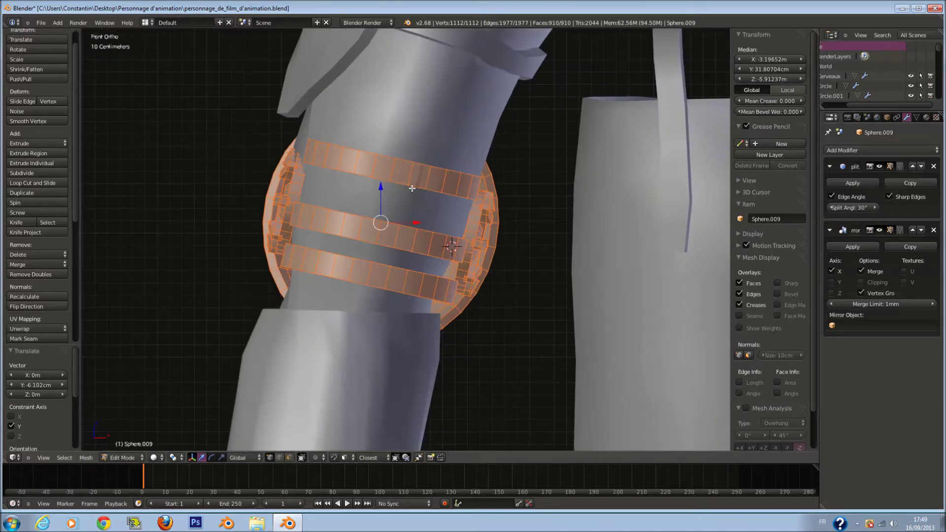
# - Select the three back bands, extrude them and offset the new faces about 0.093 along their normals for thickness
pyautogui.press('a')
pyautogui.rightClick(425, 182)
pyautogui.press('l')
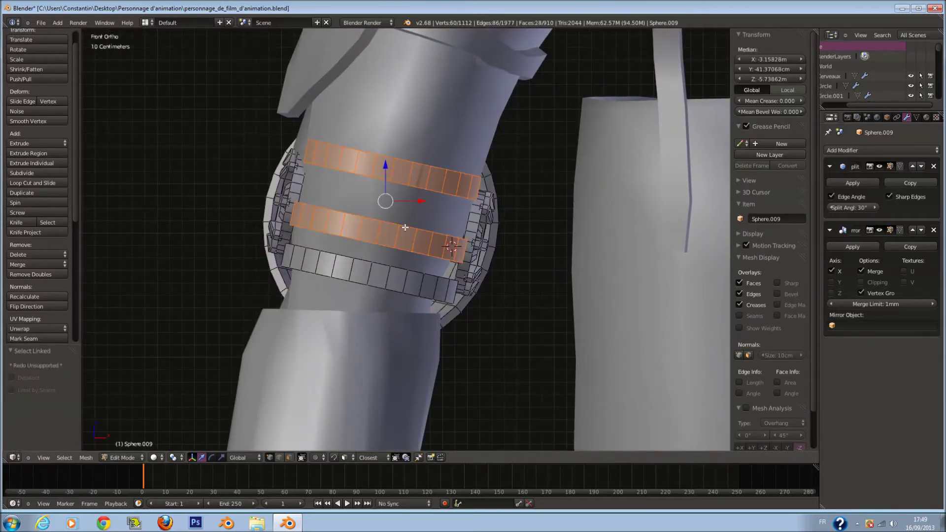
pyautogui.moveTo(477, 268); pyautogui.dragTo(468, 296, button='middle')
pyautogui.press('e')
pyautogui.click(465, 304)
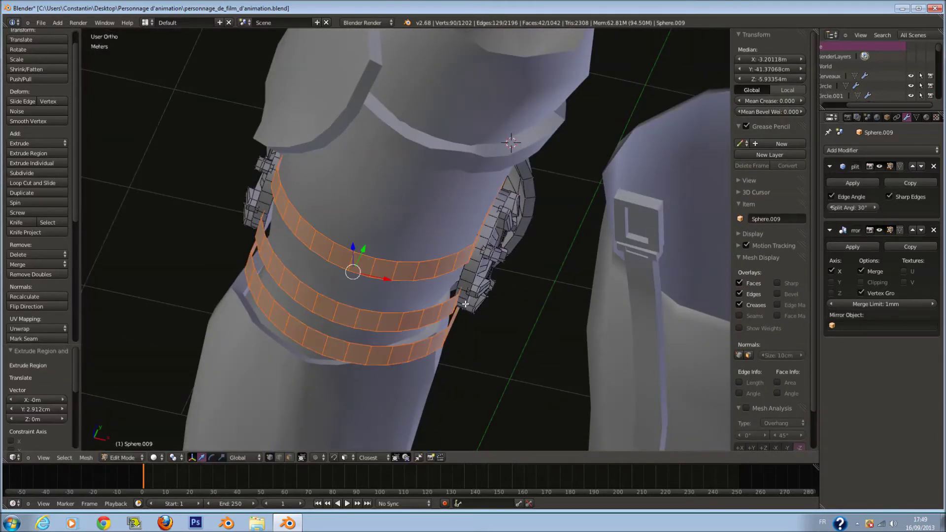
pyautogui.hotkey('alt', 's')
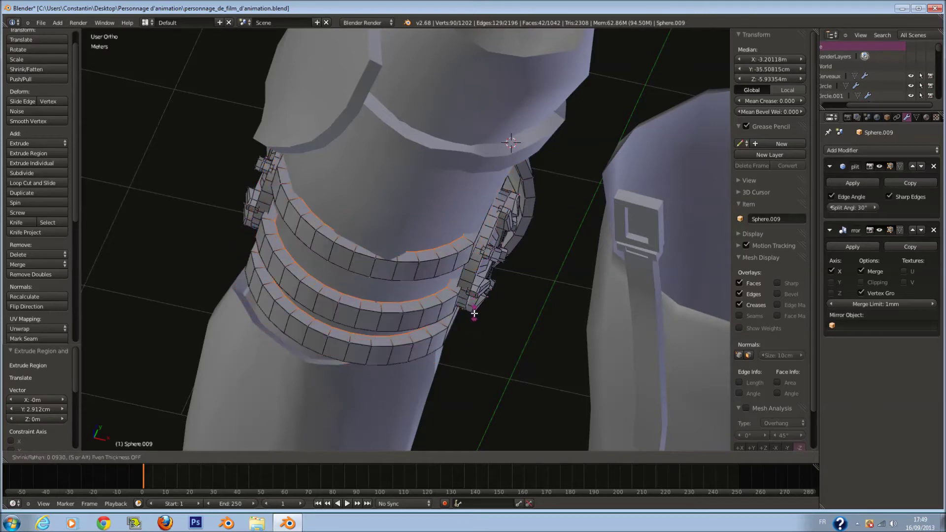
pyautogui.click(474, 313)
pyautogui.moveTo(474, 314); pyautogui.dragTo(495, 261, button='middle')
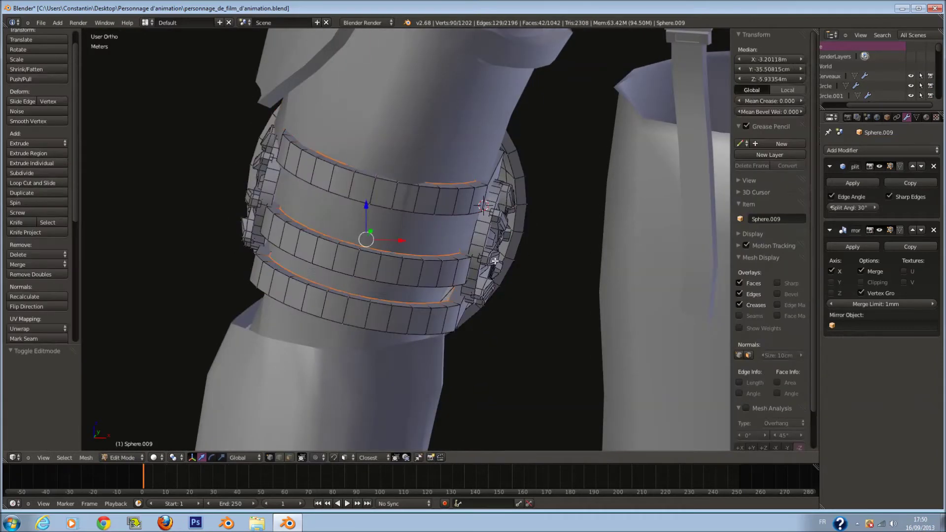
# - Select the whole guard mesh, reposition it and rescale it to fit around the arm
pyautogui.press('a')
pyautogui.scroll(1, 495, 261)
pyautogui.moveTo(413, 210); pyautogui.dragTo(381, 187)
pyautogui.scroll(-1, 408, 217)
pyautogui.press('s')
pyautogui.click(405, 228)
# - Nudge the whole guard around the arm, finishing with about 1.4 cm toward negative X
pyautogui.moveTo(380, 187); pyautogui.dragTo(424, 237, button='middle')
pyautogui.moveTo(411, 210); pyautogui.dragTo(408, 209)
pyautogui.click(408, 209)
pyautogui.moveTo(408, 208); pyautogui.dragTo(390, 196, button='middle')
pyautogui.moveTo(415, 211); pyautogui.dragTo(412, 211)
# - Rotate the guard slightly around Z and move it about 2.7 cm toward negative X
pyautogui.press('r')
pyautogui.press('z')
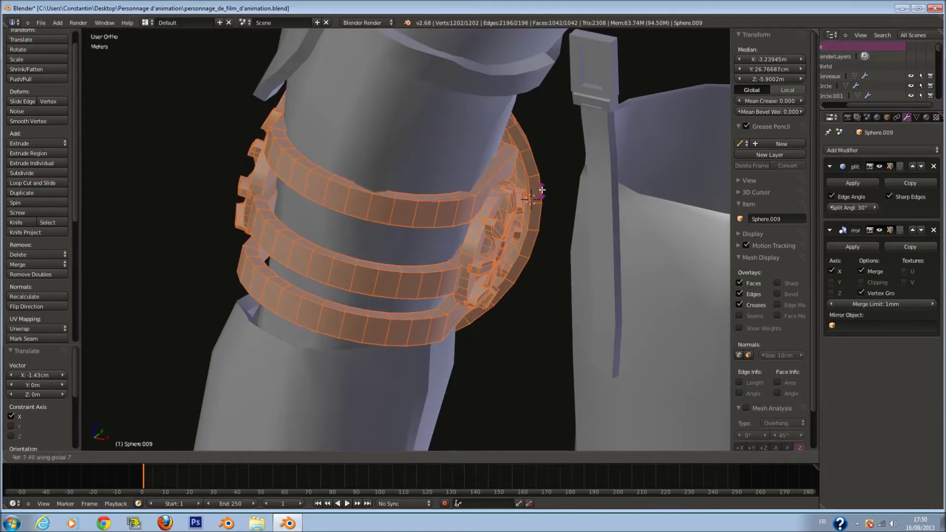
pyautogui.click(541, 173)
pyautogui.moveTo(417, 213); pyautogui.dragTo(410, 212)
pyautogui.scroll(-1, 419, 238)
pyautogui.moveTo(419, 238); pyautogui.dragTo(602, 220, button='middle')
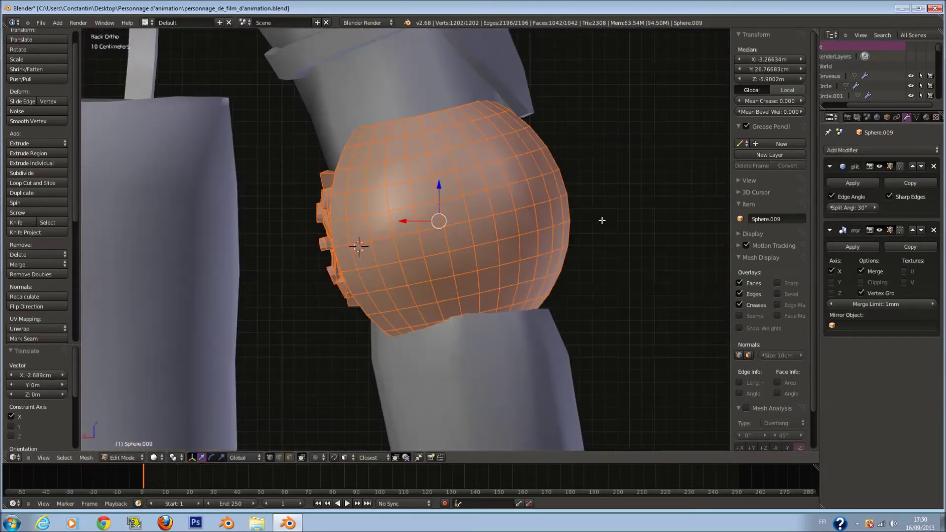
# - Move the guard about 10 cm along X and 13.1 cm up, return to object mode and save the file
pyautogui.press('g')
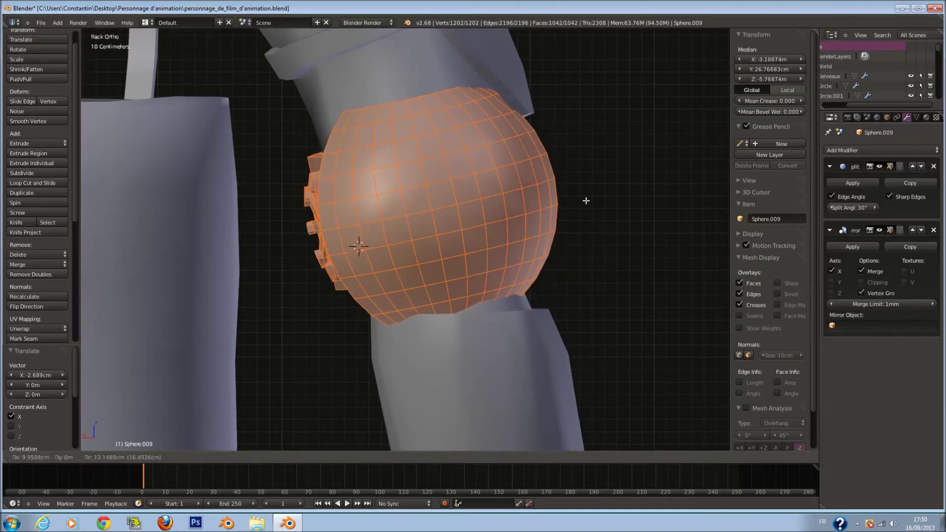
pyautogui.click(586, 200)
pyautogui.moveTo(587, 220); pyautogui.dragTo(331, 169, button='middle')
pyautogui.press('Tab')
pyautogui.hotkey('ctrl', 's')
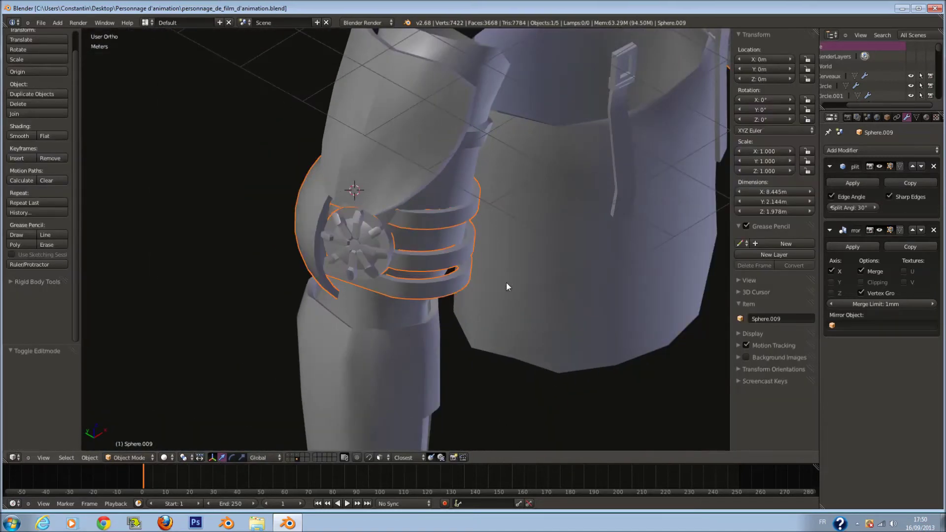
# - Rotate the whole guard about 2.8° around Y and move it about 5.7 cm along Y and 7.3 cm toward negative X
pyautogui.press('KP_1')
pyautogui.press('ctrl+KP_1')
pyautogui.press('KP_1')
pyautogui.press('Tab')
pyautogui.moveTo(507, 287); pyautogui.dragTo(438, 320, button='middle')
pyautogui.click(532, 202)
pyautogui.moveTo(440, 178); pyautogui.dragTo(445, 177)
pyautogui.click(446, 176)
pyautogui.moveTo(445, 176); pyautogui.dragTo(549, 59, button='middle')
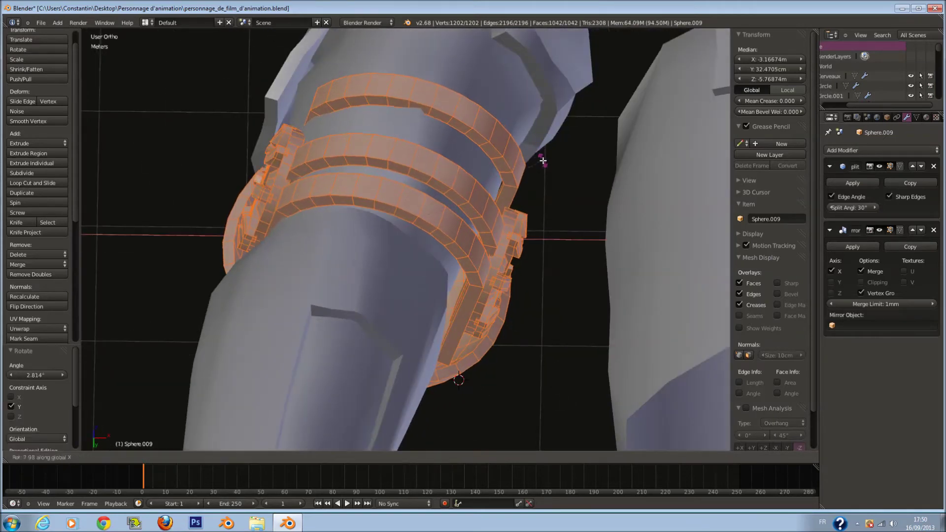
pyautogui.click(405, 233)
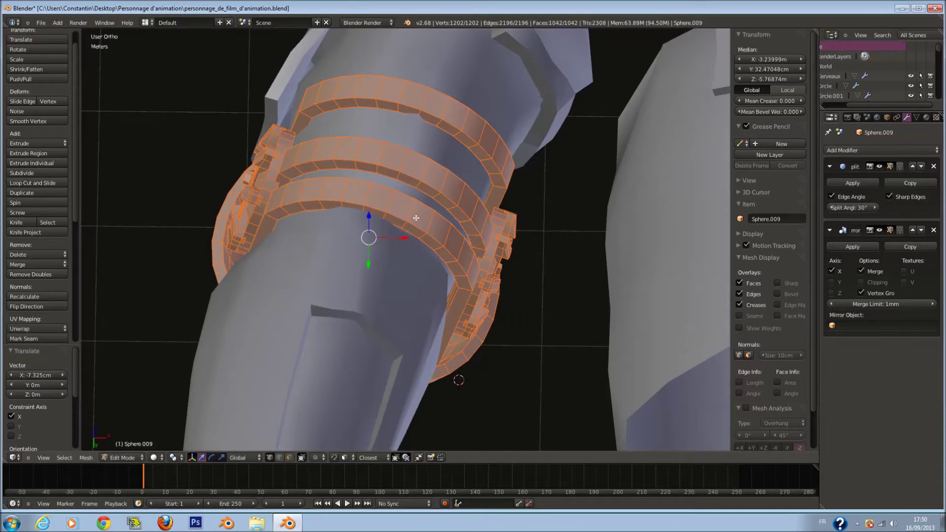
# - Turn the guard slightly around the elbow and reposition it so the bands wrap the arm evenly
pyautogui.moveTo(415, 219); pyautogui.dragTo(419, 283, button='middle')
pyautogui.press('r')
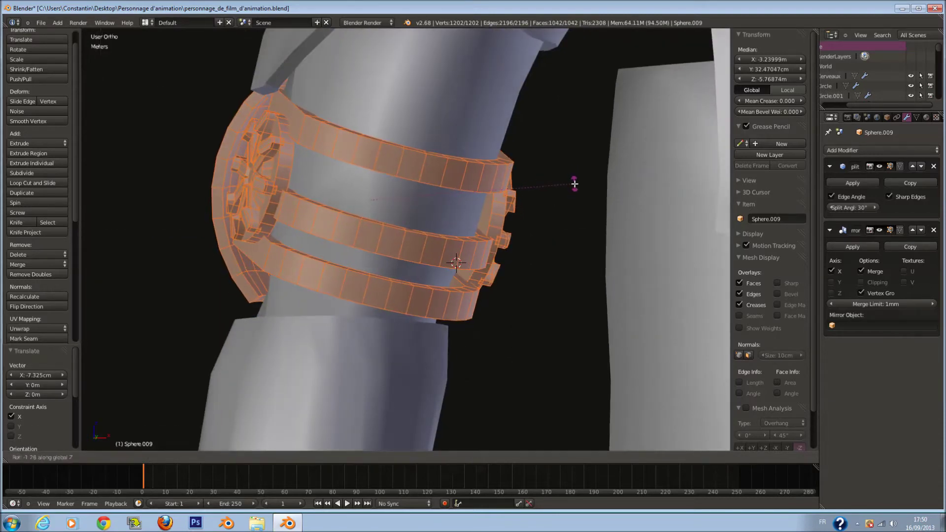
pyautogui.rightClick(574, 183)
pyautogui.click(577, 169)
pyautogui.press('g')
pyautogui.click(560, 172)
# - Save the file, return to object mode and deselect the guard
pyautogui.moveTo(560, 172); pyautogui.dragTo(393, 116, button='middle')
pyautogui.press('KP_1')
pyautogui.scroll(-3, 526, 170)
pyautogui.hotkey('ctrl', 's')
pyautogui.press('Tab')
pyautogui.scroll(-2, 501, 211)
pyautogui.scroll(-2, 502, 216)
pyautogui.hotkey('ctrl', 's')
pyautogui.click(502, 224)
pyautogui.press('a')
# - Show the layers with the helmet, torso armour and remaining equipment together with the arms, and save the file
pyautogui.keyDown('ctrl'); pyautogui.scroll(-3, 353, 377); pyautogui.keyUp('ctrl')
pyautogui.keyDown('ctrl'); pyautogui.scroll(2, 358, 367); pyautogui.keyUp('ctrl')
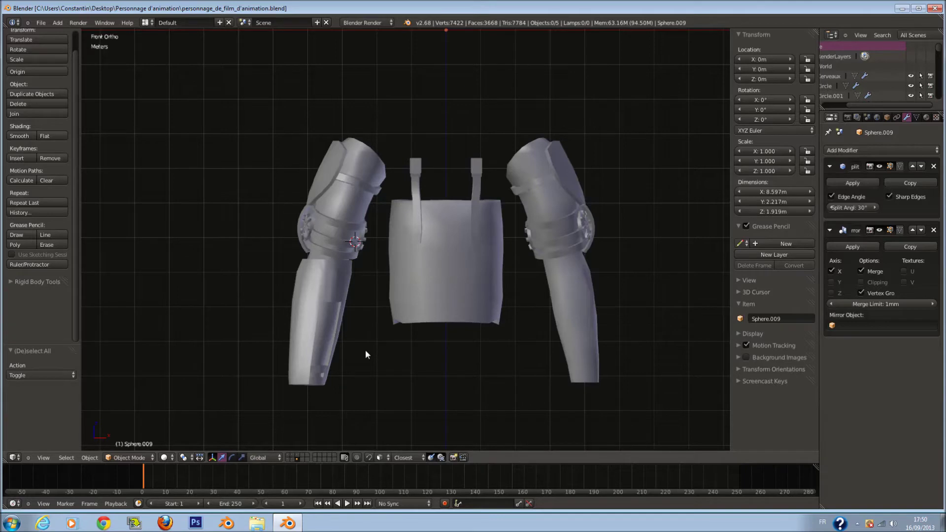
pyautogui.keyDown('shift'); pyautogui.click(288, 456); pyautogui.keyUp('shift')
pyautogui.keyDown('shift'); pyautogui.click(292, 457); pyautogui.keyUp('shift')
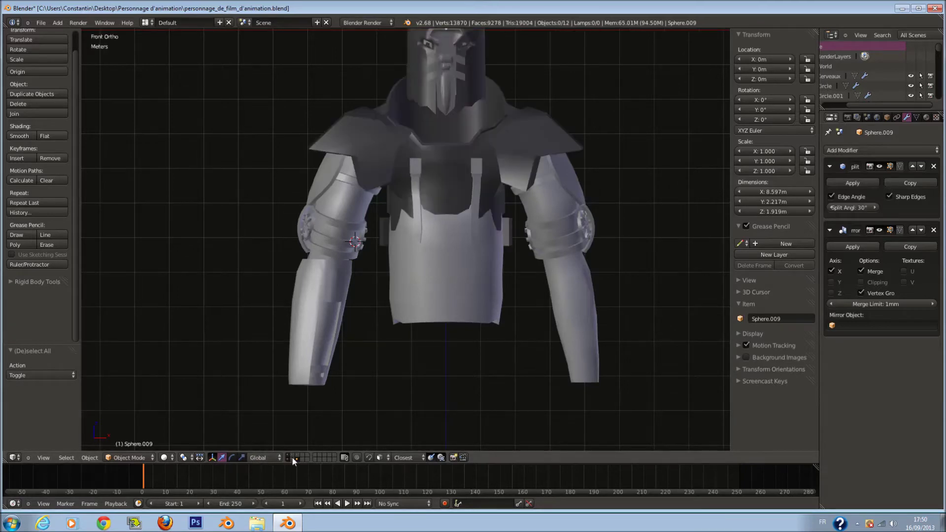
pyautogui.keyDown('shift'); pyautogui.click(292, 456); pyautogui.keyUp('shift')
pyautogui.keyDown('shift'); pyautogui.click(292, 454); pyautogui.keyUp('shift')
pyautogui.scroll(-2, 456, 285)
pyautogui.press('a')
pyautogui.press('a')
pyautogui.moveTo(427, 258); pyautogui.dragTo(336, 257, button='middle')
pyautogui.hotkey('ctrl', 's')
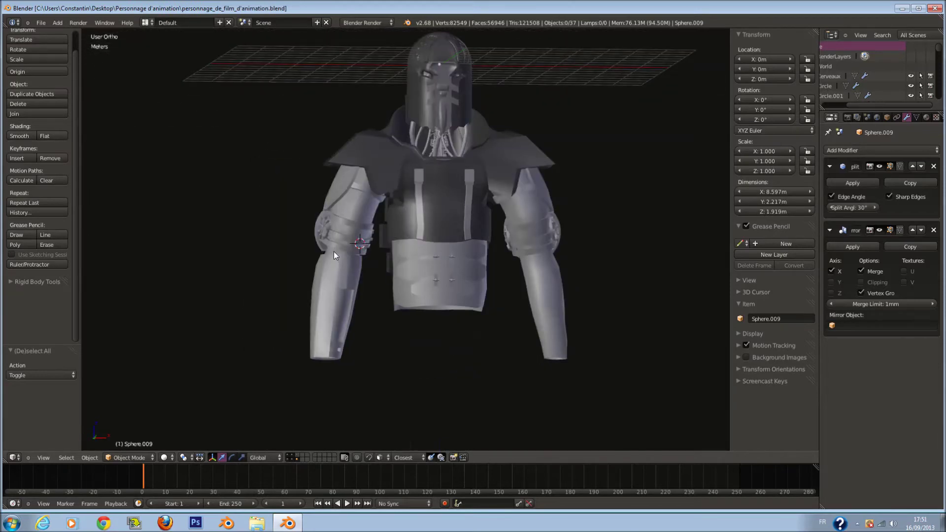
# - Examine the shoulder, upper arm and elbow guard closely in the front view
pyautogui.press('KP_1')
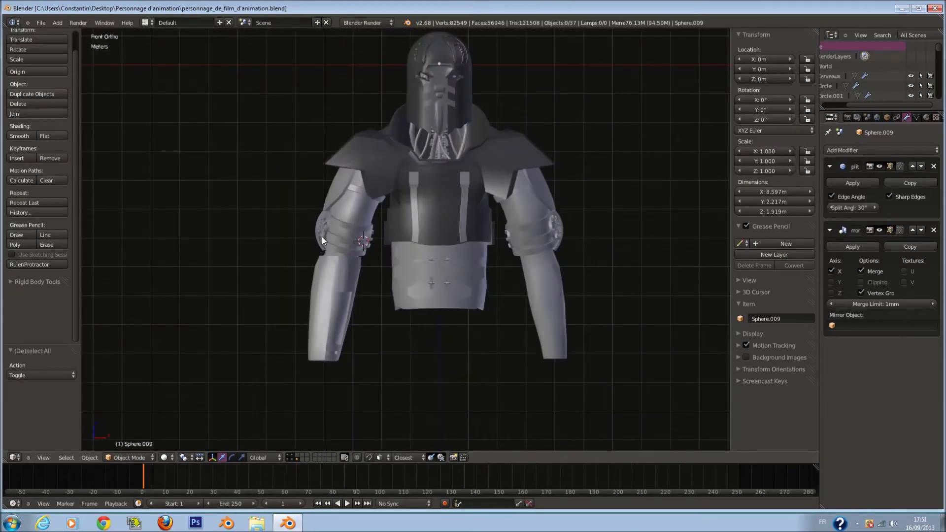
pyautogui.press('ctrl+KP_6')
pyautogui.scroll(5, 344, 252)
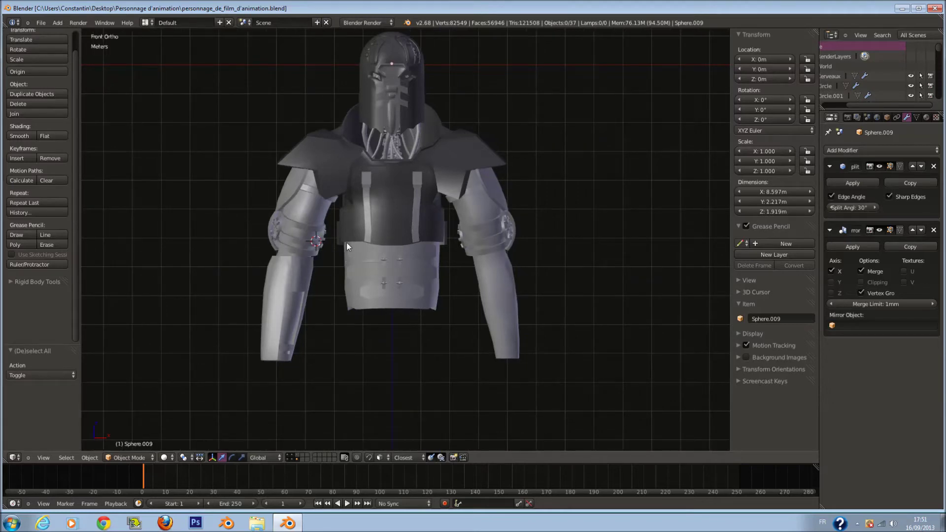
pyautogui.press('ctrl+KP_4')
pyautogui.press('ctrl+KP_8')
pyautogui.scroll(2, 348, 242)
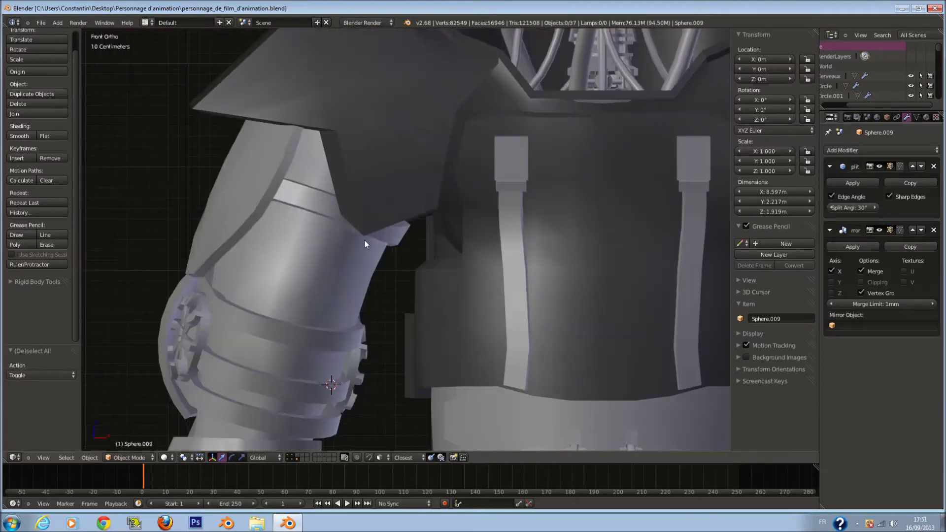
# - Examine how the arms sit under the shoulder armour in shaded and wireframe views, and save the file
pyautogui.moveTo(422, 243); pyautogui.dragTo(456, 191, button='middle')
pyautogui.moveTo(424, 230); pyautogui.dragTo(616, 272, button='middle')
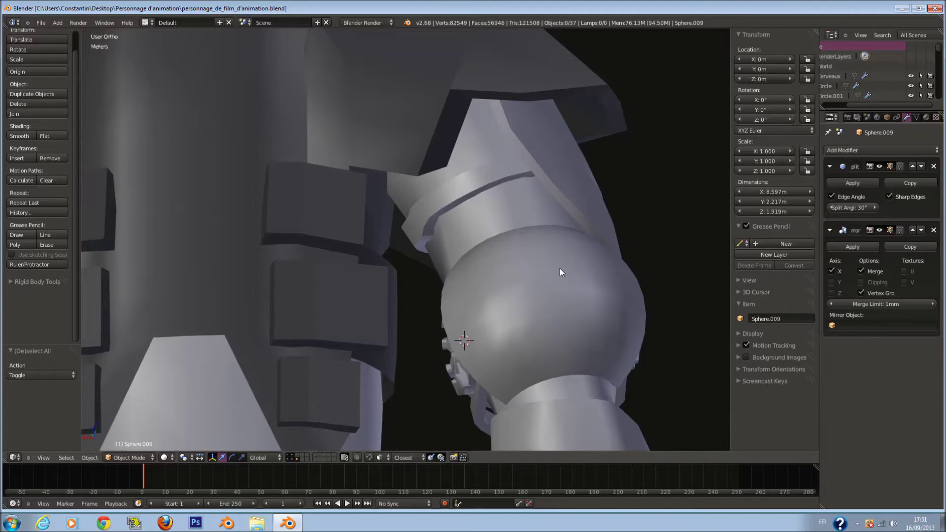
pyautogui.press('KP_1')
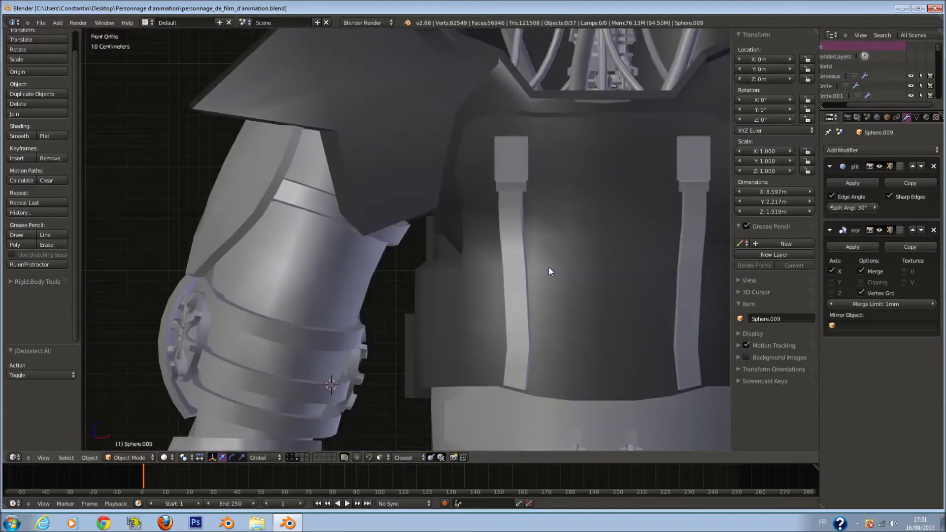
pyautogui.press('z')
pyautogui.rightClick(407, 161)
pyautogui.press('z')
pyautogui.press('z')
pyautogui.scroll(-6, 407, 166)
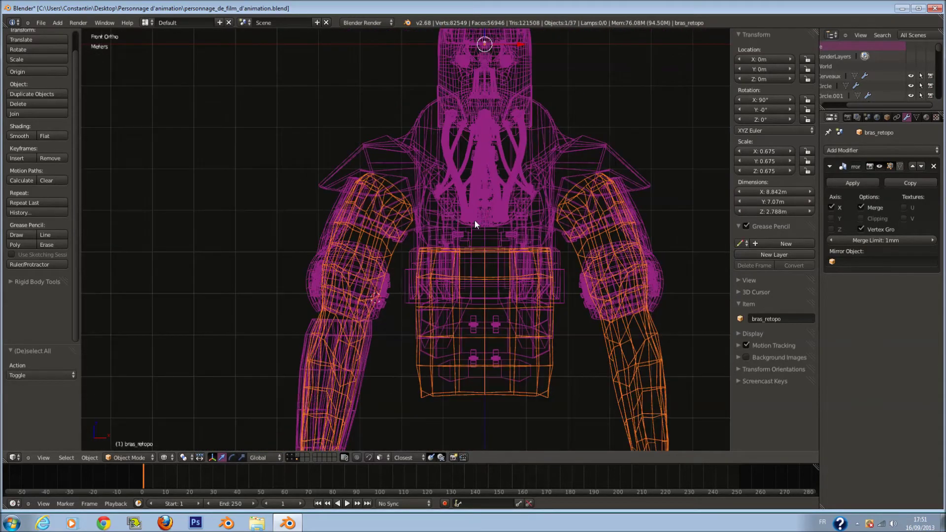
pyautogui.press('z')
pyautogui.moveTo(483, 223); pyautogui.dragTo(478, 270, button='middle')
pyautogui.hotkey('ctrl', 's')
pyautogui.click(478, 270)
pyautogui.press('KP_1')
pyautogui.press('z')
pyautogui.scroll(-4, 467, 261)
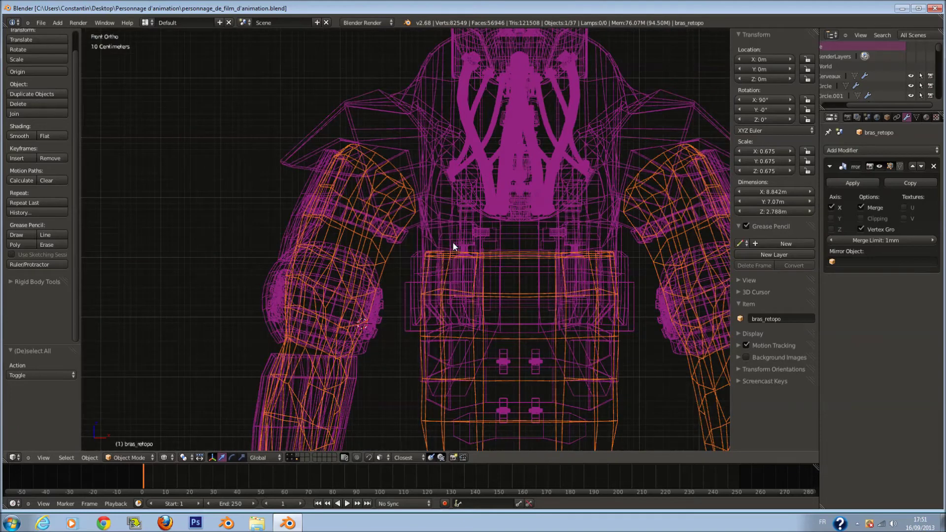
# - Show only the torso armour layer, reset the 3D cursor to the origin and add a cylinder
pyautogui.click(288, 458)
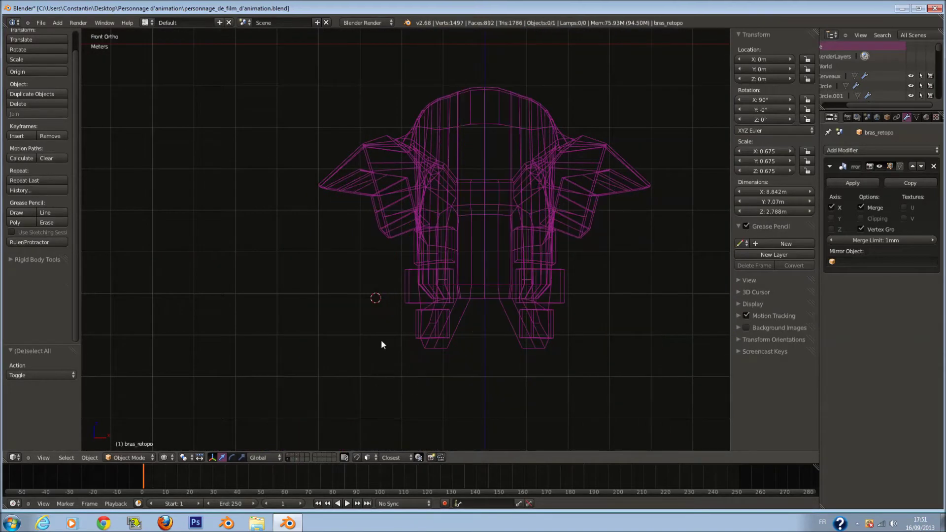
pyautogui.press('z')
pyautogui.hotkey('shift', 'c')
pyautogui.scroll(2, 486, 226)
pyautogui.hotkey('shift', 'a')
pyautogui.moveTo(465, 161)
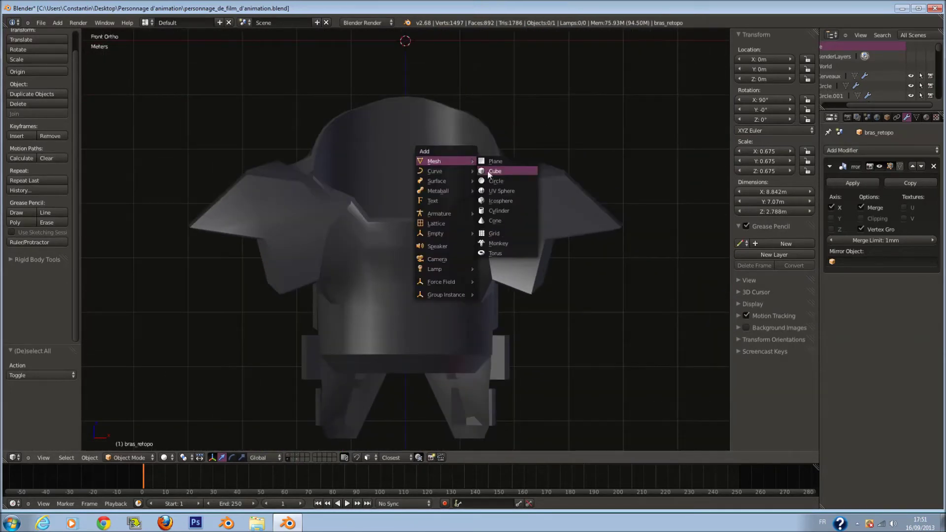
pyautogui.click(499, 210)
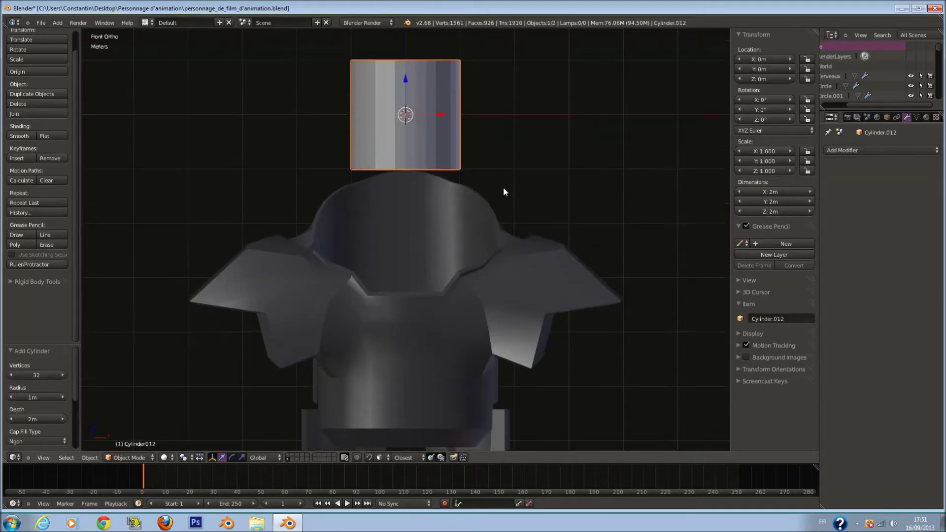
# - Rotate the cylinder 90° in the front view and shorten it along X to about 0.61 of its length
pyautogui.write('r90')
pyautogui.press('Return')
pyautogui.scroll(2, 631, 179)
pyautogui.press('s')
pyautogui.press('x')
pyautogui.click(540, 189)
# - Extrude the cylinder's end face in place, scale it inward and sink it about 5.5 cm along X to form a rim
pyautogui.press('Tab')
pyautogui.moveTo(540, 189); pyautogui.dragTo(452, 271, button='middle')
pyautogui.scroll(3, 408, 241)
pyautogui.rightClick(409, 241)
pyautogui.press('e')
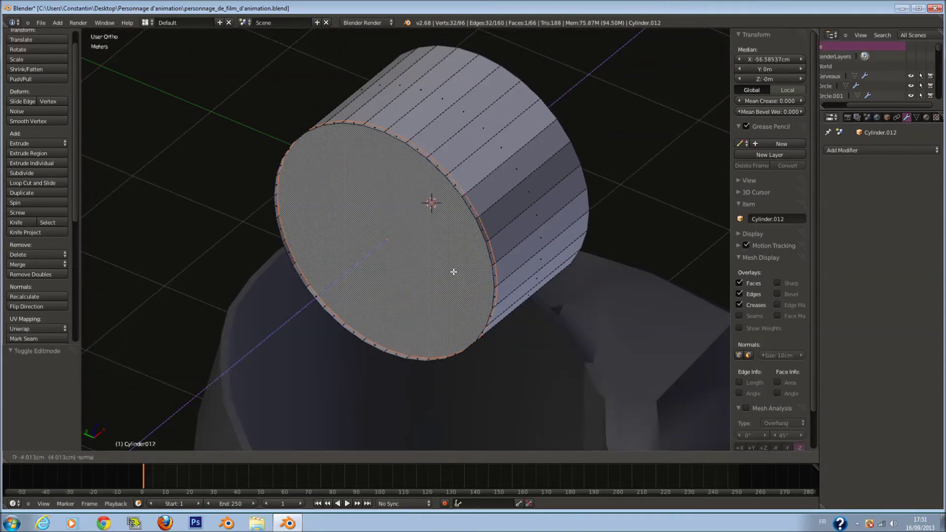
pyautogui.rightClick(451, 270)
pyautogui.press('s')
pyautogui.click(443, 267)
pyautogui.press('e')
pyautogui.click(403, 227)
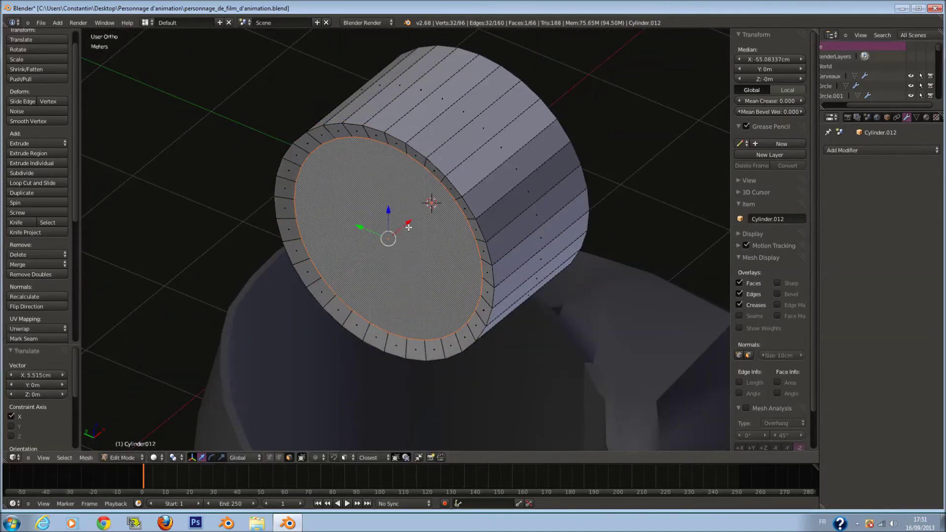
# - Repeatedly extrude the end face inward, shrinking it each time, to carve a tapering recess into the cylinder
pyautogui.press('s')
pyautogui.click(414, 225)
pyautogui.press('e')
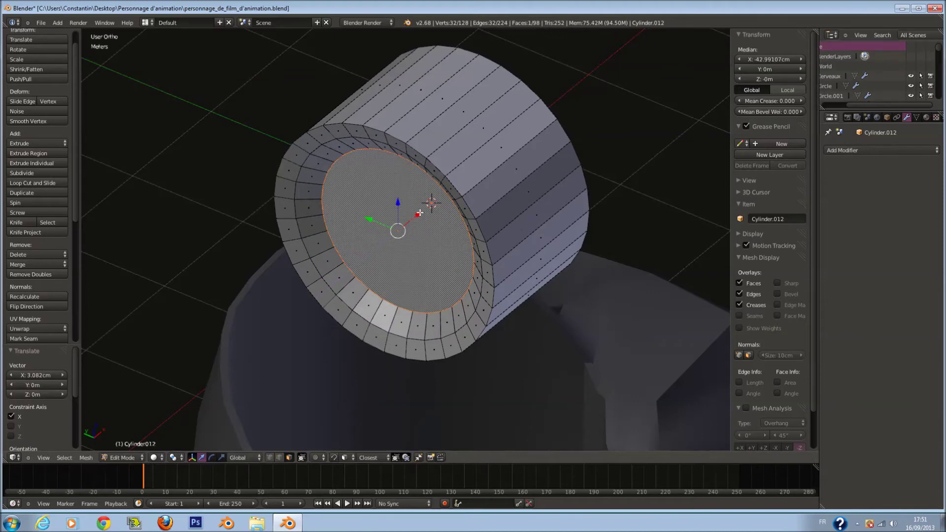
pyautogui.click(432, 206)
pyautogui.press('s')
pyautogui.click(430, 206)
pyautogui.press('e')
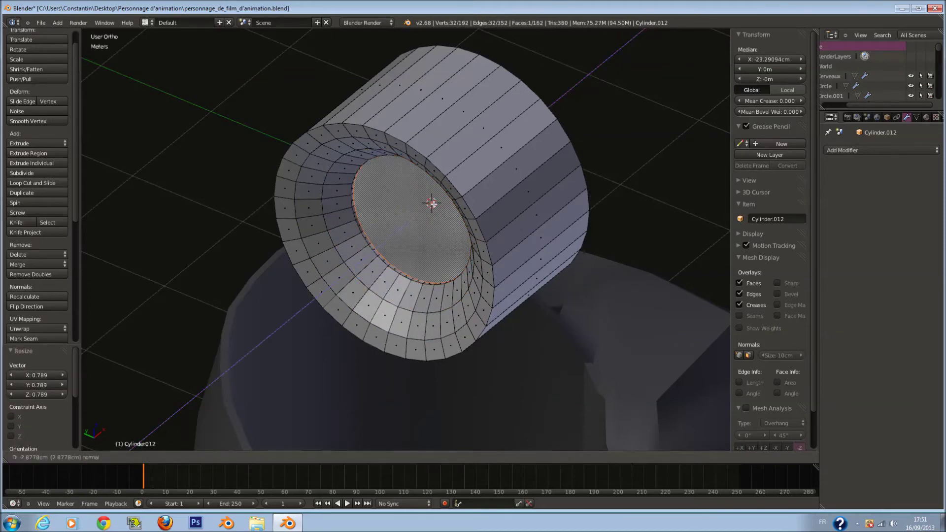
pyautogui.click(431, 203)
pyautogui.press('s')
pyautogui.click(428, 202)
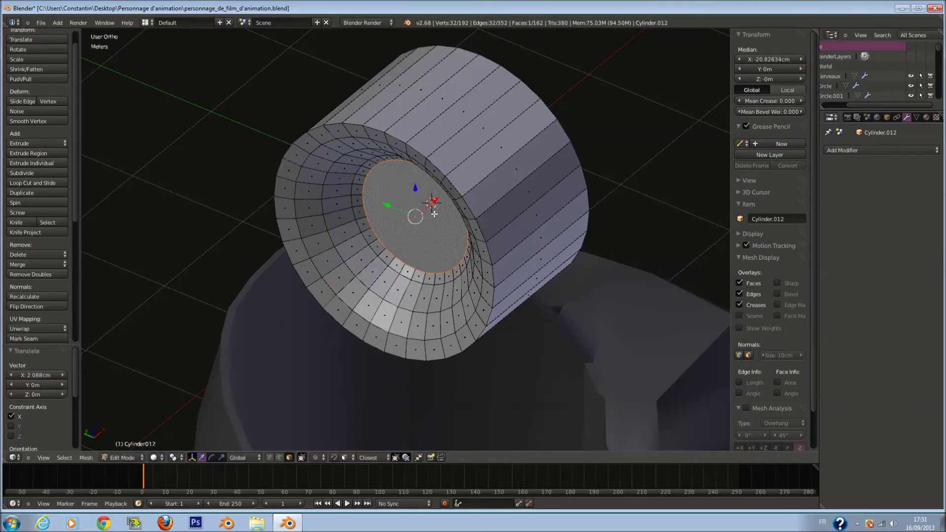
# - Invert the selection to take everything except the recess's centre face, and smooth those vertices
pyautogui.press('ctrl+KP_1')
pyautogui.press('ctrl+KP_3')
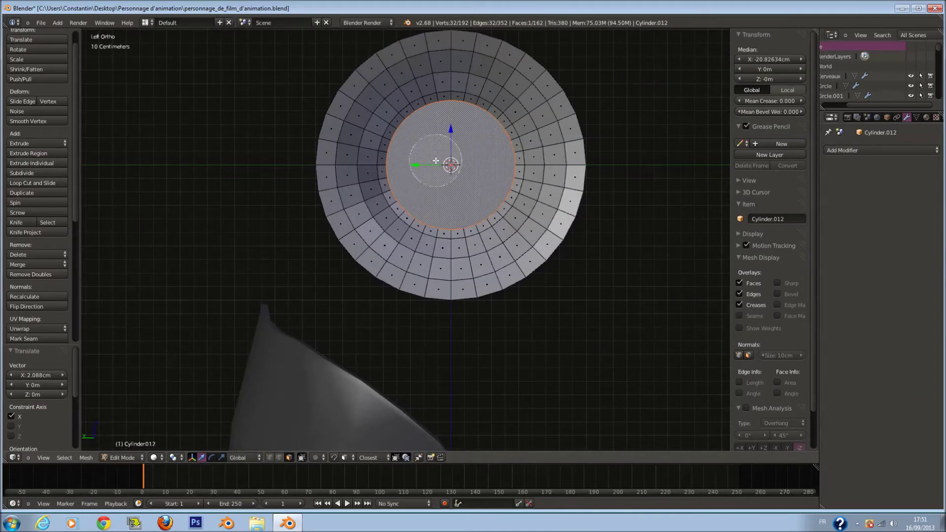
pyautogui.hotkey('ctrl', 'i')
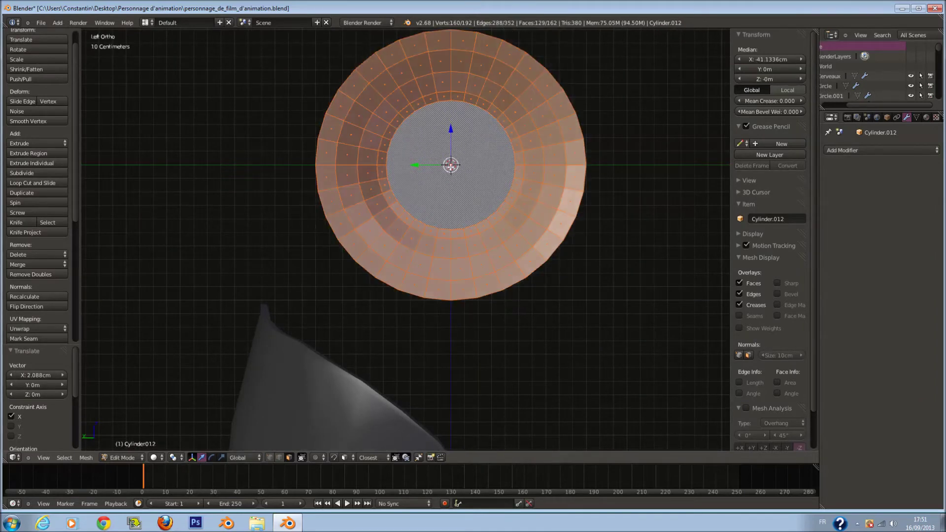
pyautogui.click(45, 123)
# - Give the cylinder smooth shading and an Edge Split modifier, and save the file
pyautogui.moveTo(468, 134); pyautogui.dragTo(499, 171, button='middle')
pyautogui.press('Tab')
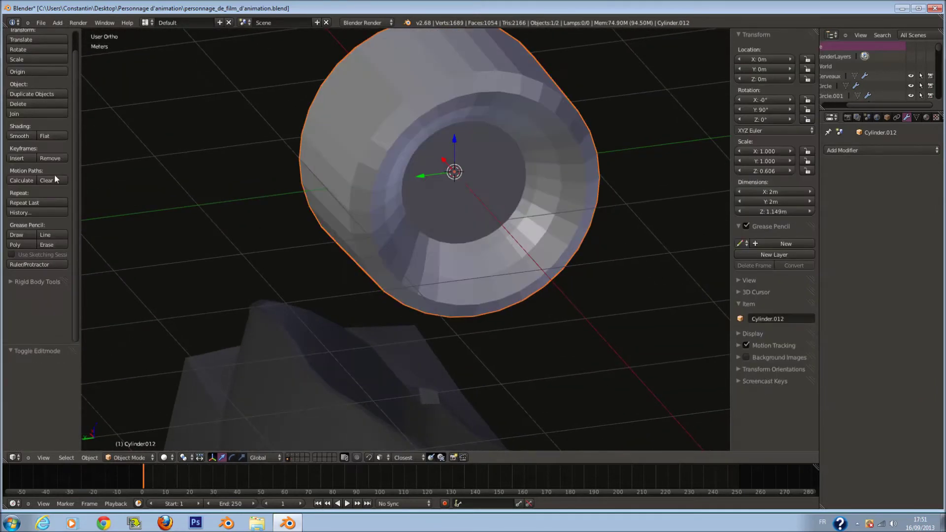
pyautogui.click(19, 135)
pyautogui.click(840, 151)
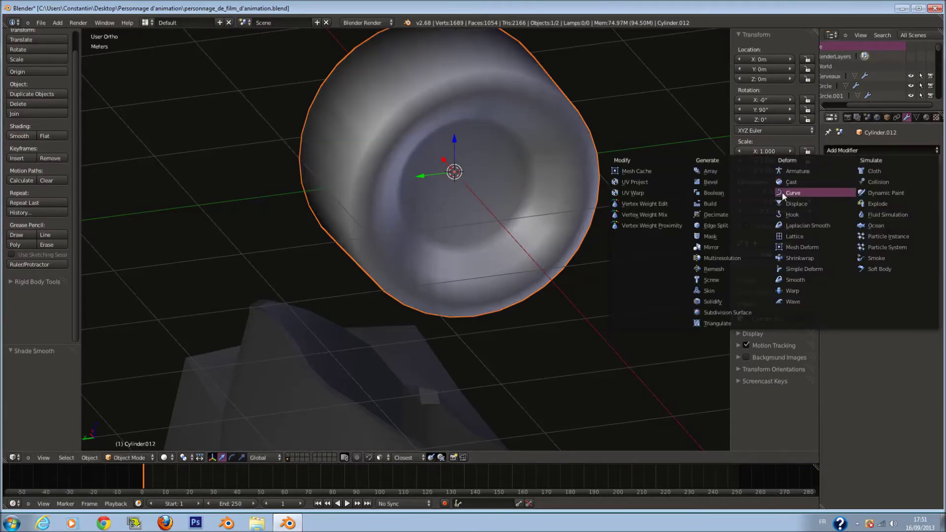
pyautogui.click(738, 227)
pyautogui.press('Tab')
pyautogui.hotkey('ctrl', 's')
pyautogui.click(534, 239)
# - Select only the innermost ring of the recess in the front wireframe view and smooth its vertices
pyautogui.press('KP_1')
pyautogui.press('z')
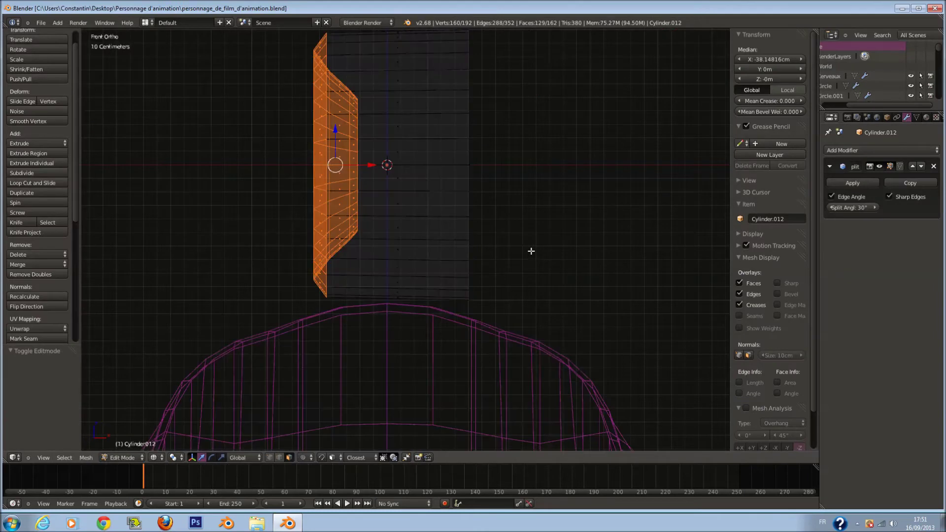
pyautogui.press('a')
pyautogui.scroll(3, 355, 231)
pyautogui.press('c')
pyautogui.scroll(8, 355, 230)
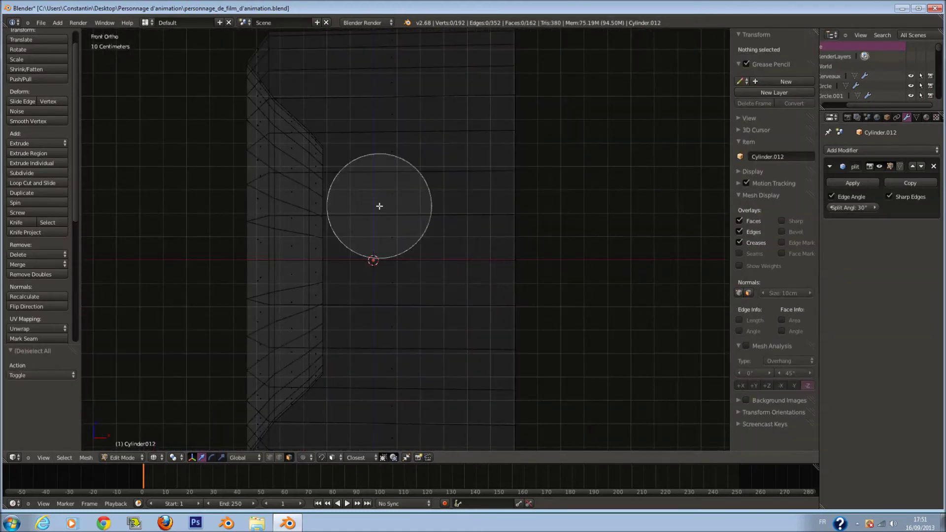
pyautogui.moveTo(365, 169)
pyautogui.mouseDown()
pyautogui.moveTo(365, 375)
pyautogui.moveTo(293, 340)
pyautogui.mouseUp()
pyautogui.moveTo(284, 337); pyautogui.dragTo(287, 359, button='middle')
pyautogui.moveTo(400, 165); pyautogui.dragTo(395, 431, button='middle')
pyautogui.rightClick(395, 431)
pyautogui.click(42, 124)
# - Push the recess's innermost ring deeper along X, scale it to about 0.84 and smooth it again
pyautogui.moveTo(334, 259); pyautogui.dragTo(382, 260)
pyautogui.press('s')
pyautogui.click(437, 266)
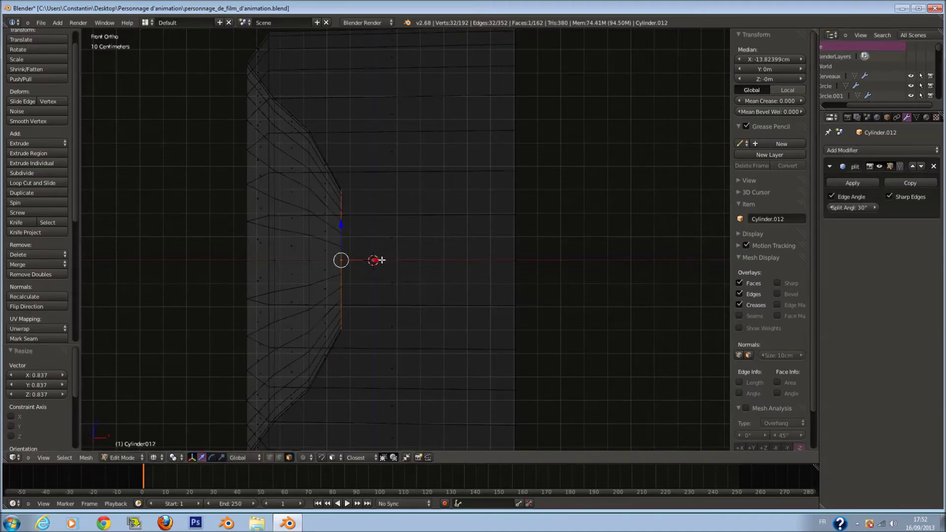
pyautogui.click(43, 123)
pyautogui.moveTo(395, 231); pyautogui.dragTo(342, 243, button='middle')
pyautogui.press('z')
# - Select the ring at the cylinder's opposite end, tilt it about 10.4° and smooth its vertices
pyautogui.press('KP_1')
pyautogui.press('z')
pyautogui.scroll(-3, 350, 206)
pyautogui.press('a')
pyautogui.press('a')
pyautogui.press('a')
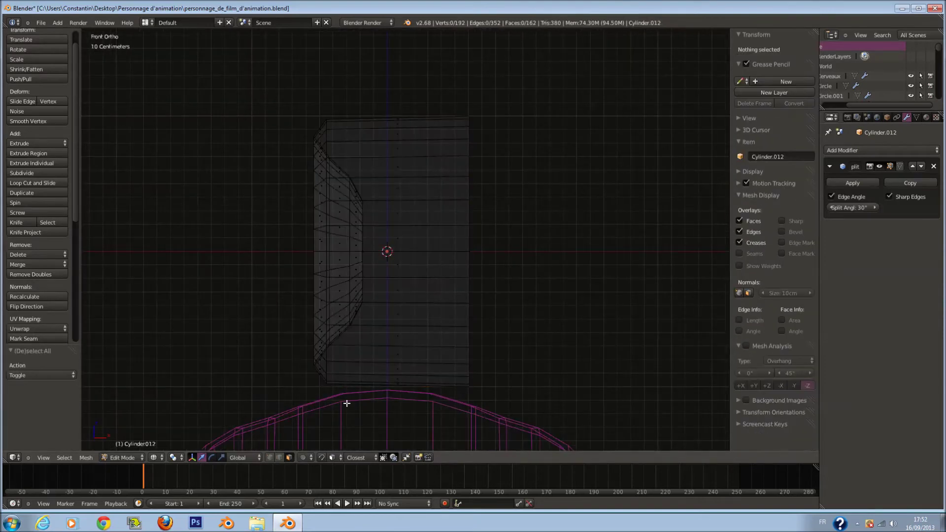
pyautogui.press('c')
pyautogui.moveTo(489, 126); pyautogui.dragTo(469, 359)
pyautogui.rightClick(468, 359)
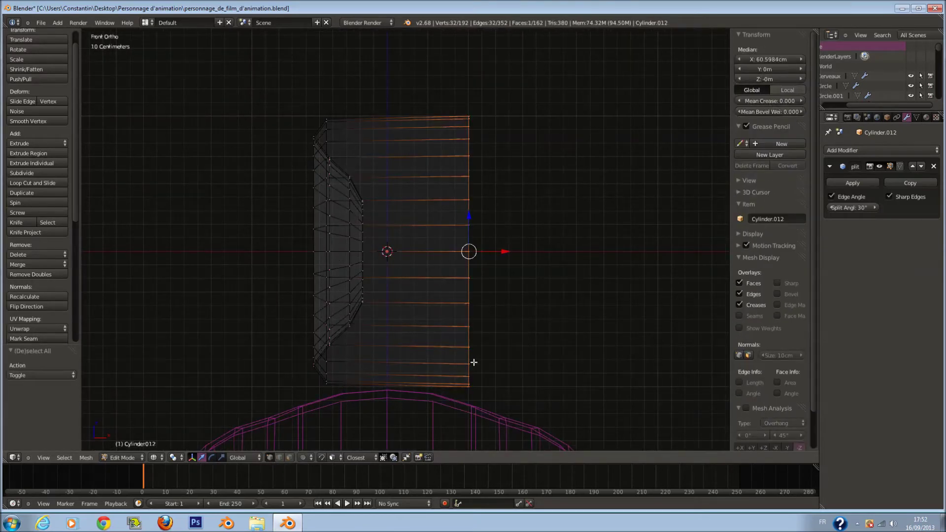
pyautogui.press('r')
pyautogui.click(601, 231)
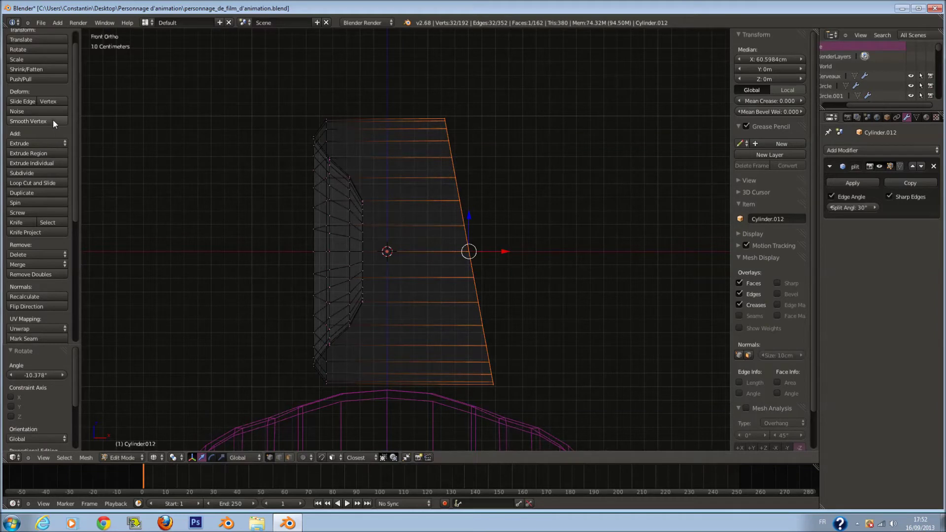
pyautogui.click(53, 120)
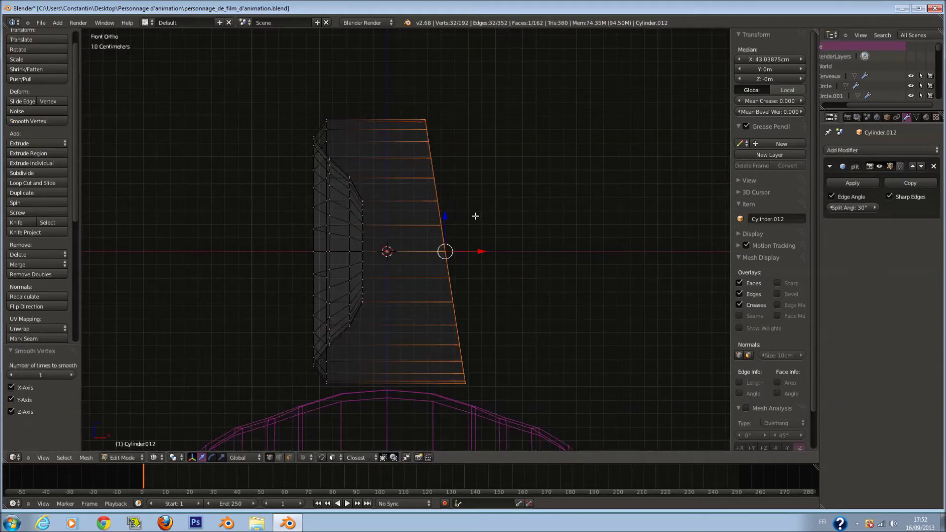
# - Extrude the tilted end about 18 cm outward along X and enlarge it into a flared lip
pyautogui.press('e')
pyautogui.click(505, 222)
pyautogui.press('s')
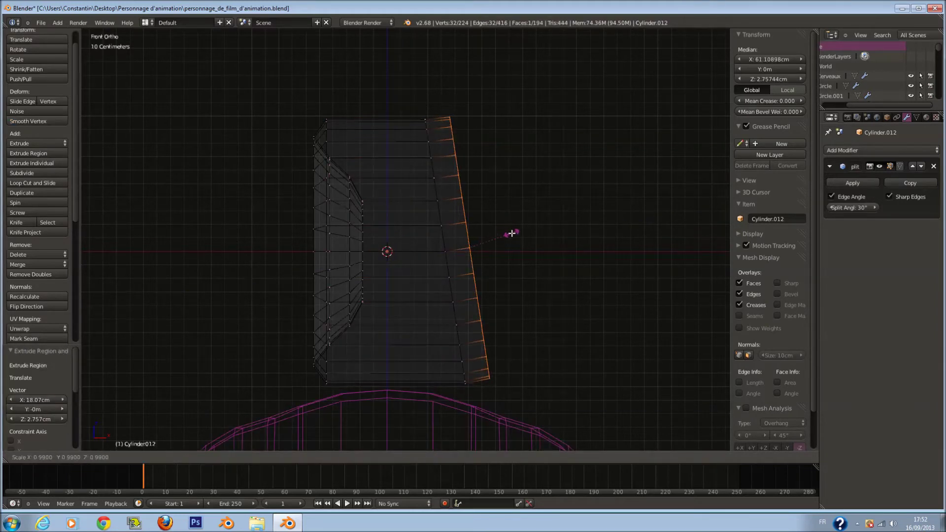
pyautogui.click(519, 244)
# - Select both edge rings of the flared lip and smooth their vertices twice
pyautogui.press('a')
pyautogui.press('c')
pyautogui.scroll(-3, 448, 101)
pyautogui.moveTo(447, 100); pyautogui.dragTo(503, 318)
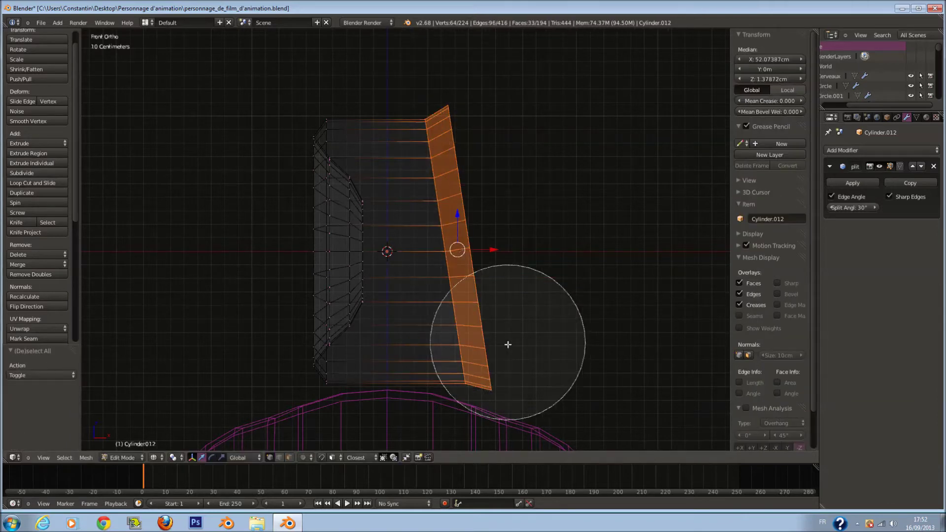
pyautogui.rightClick(503, 318)
pyautogui.press('z')
pyautogui.click(57, 121)
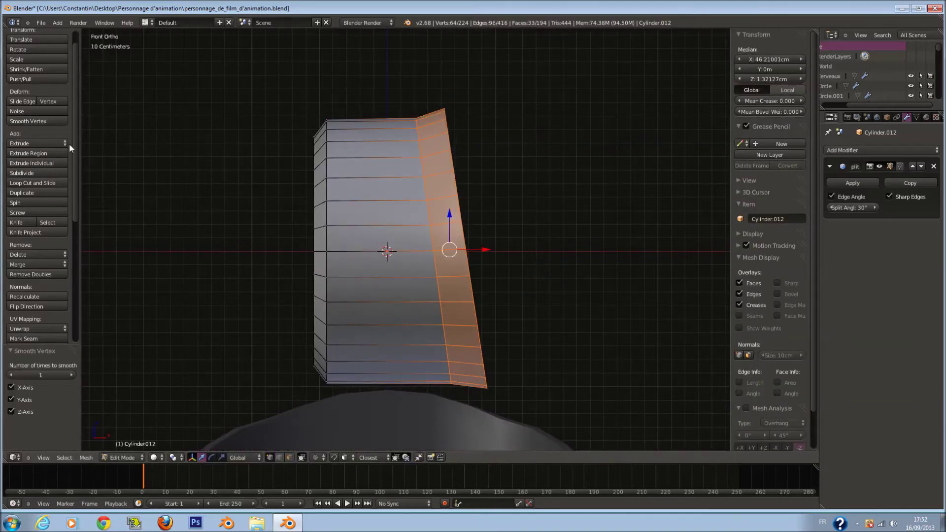
pyautogui.click(56, 120)
# - Return to object mode, save the file and add a Mirror modifier to the cylinder
pyautogui.press('Tab')
pyautogui.hotkey('ctrl', 's')
pyautogui.scroll(-8, 488, 229)
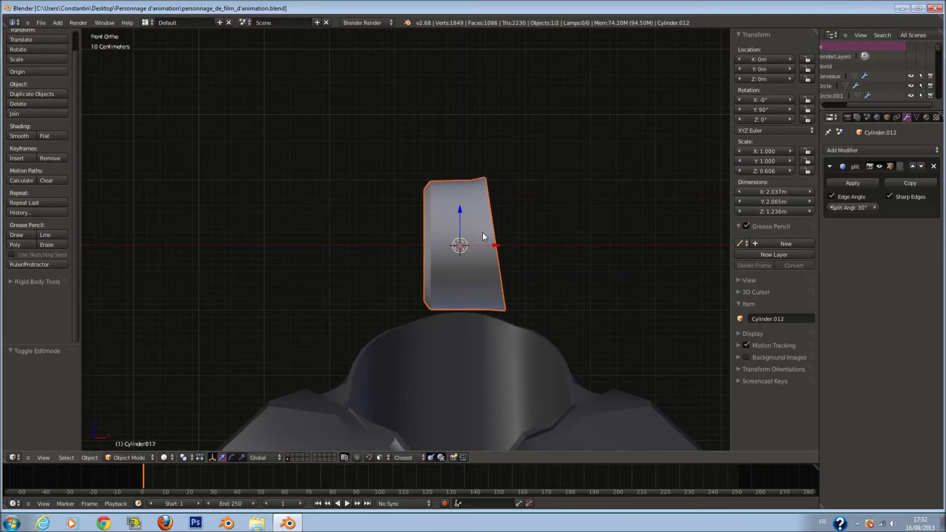
pyautogui.click(840, 151)
pyautogui.click(702, 237)
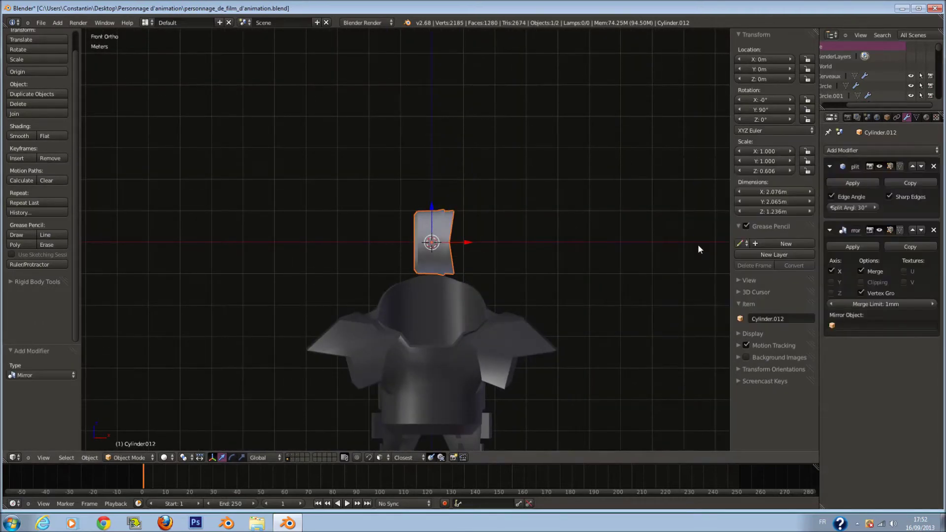
# - Select the cylinder's whole mesh in edit mode and mirror it across Z instead of X
pyautogui.press('Tab')
pyautogui.press('z')
pyautogui.press('a')
pyautogui.scroll(2, 566, 242)
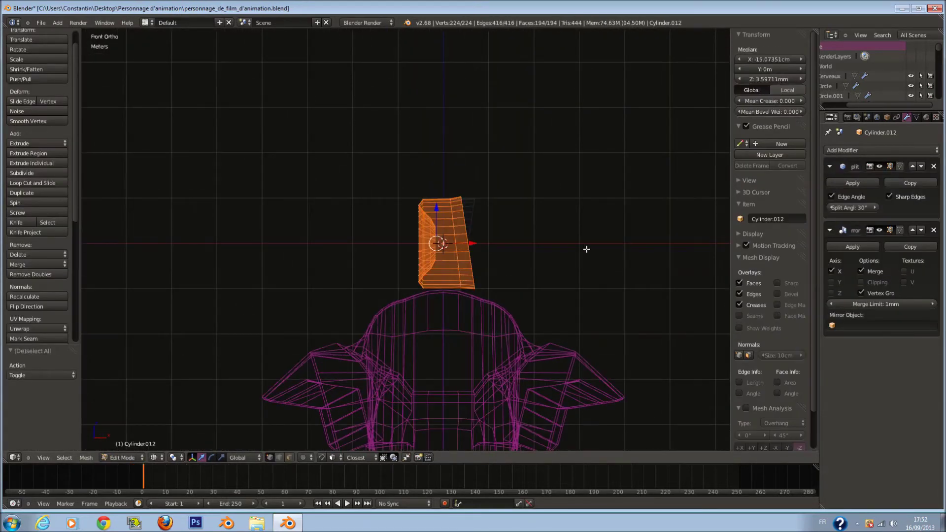
pyautogui.click(833, 293)
pyautogui.click(833, 283)
pyautogui.press('z')
pyautogui.keyDown('shift'); pyautogui.moveTo(503, 287); pyautogui.dragTo(501, 239, button='middle'); pyautogui.keyUp('shift')
pyautogui.scroll(-1, 492, 200)
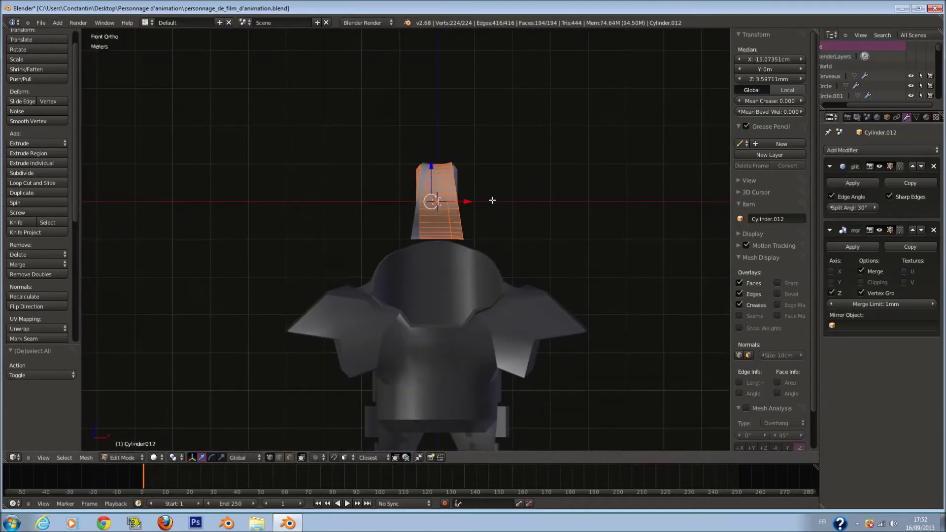
# - Move the cylinder under the shoulder plate and rotate it about 14.7° to follow the arm's slant
pyautogui.press('g')
pyautogui.click(408, 338)
pyautogui.keyDown('shift'); pyautogui.moveTo(408, 338); pyautogui.dragTo(434, 275, button='middle'); pyautogui.keyUp('shift')
pyautogui.scroll(3, 449, 273)
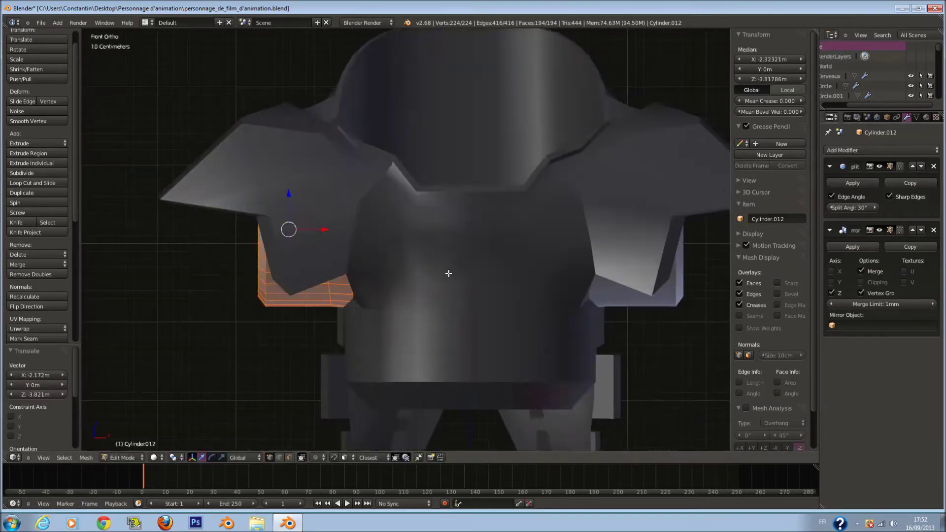
pyautogui.press('z')
pyautogui.press('r')
pyautogui.click(464, 184)
pyautogui.moveTo(465, 184); pyautogui.dragTo(464, 183, button='middle')
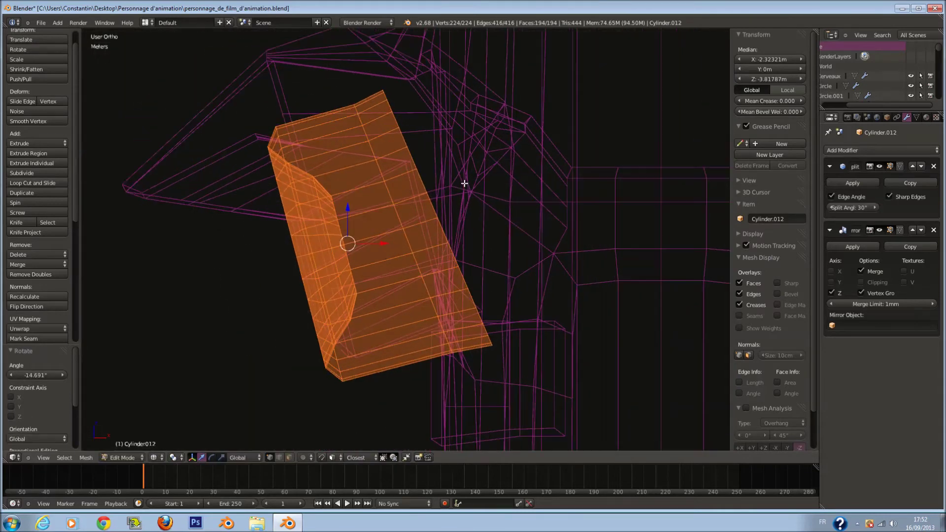
# - Resize the cylinder to fit beneath the shoulder plate, checking it from behind and from the side
pyautogui.press('z')
pyautogui.press('ctrl+KP_1')
pyautogui.press('ctrl+KP_3')
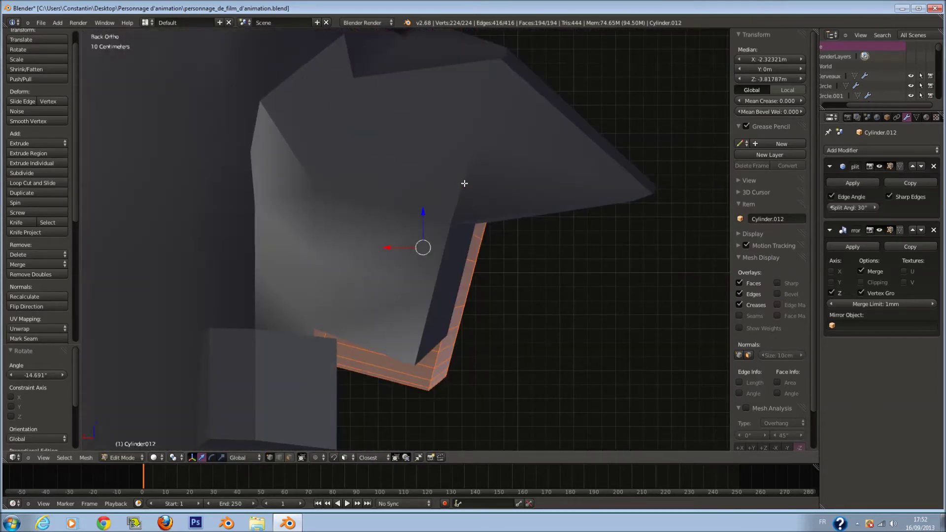
pyautogui.moveTo(478, 181); pyautogui.dragTo(466, 130, button='middle')
pyautogui.scroll(2, 467, 130)
pyautogui.press('s')
pyautogui.click(484, 184)
# - Adjust the cylinder's height under the shoulder plate, enlarge it slightly and save the file
pyautogui.moveTo(402, 168); pyautogui.dragTo(410, 189, button='middle')
pyautogui.moveTo(403, 132); pyautogui.dragTo(404, 171)
pyautogui.press('s')
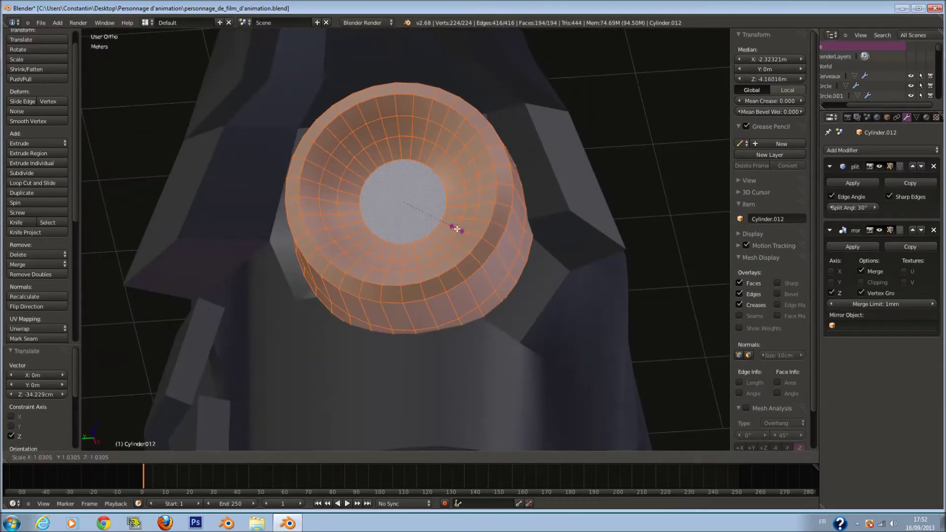
pyautogui.click(464, 233)
pyautogui.moveTo(463, 232); pyautogui.dragTo(456, 271, button='middle')
pyautogui.moveTo(378, 204); pyautogui.dragTo(388, 150)
pyautogui.hotkey('ctrl', 's')
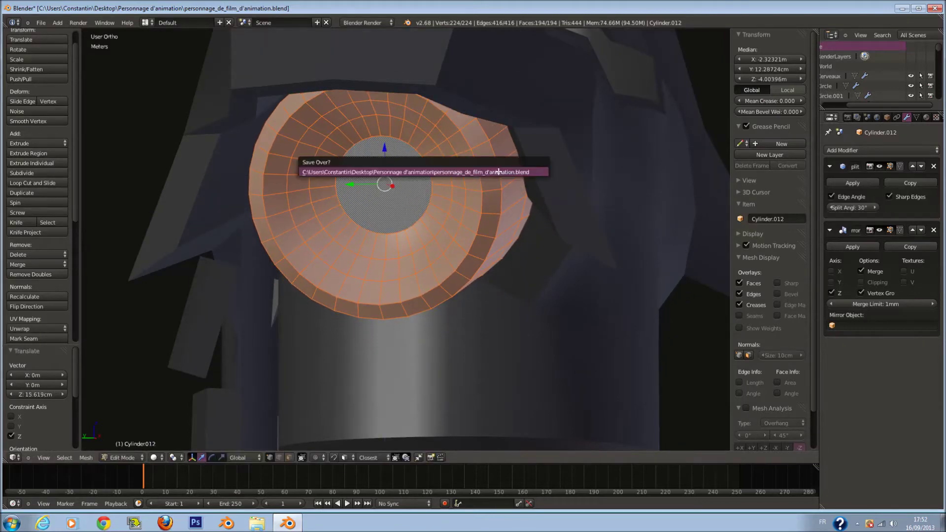
pyautogui.click(498, 172)
# - Return to object mode, check both mirrored cylinders from the front in wireframe, and save the file over the existing one
pyautogui.press('ctrl+KP_1')
pyautogui.press('Tab')
pyautogui.press('KP_1')
pyautogui.press('z')
pyautogui.scroll(-3, 453, 176)
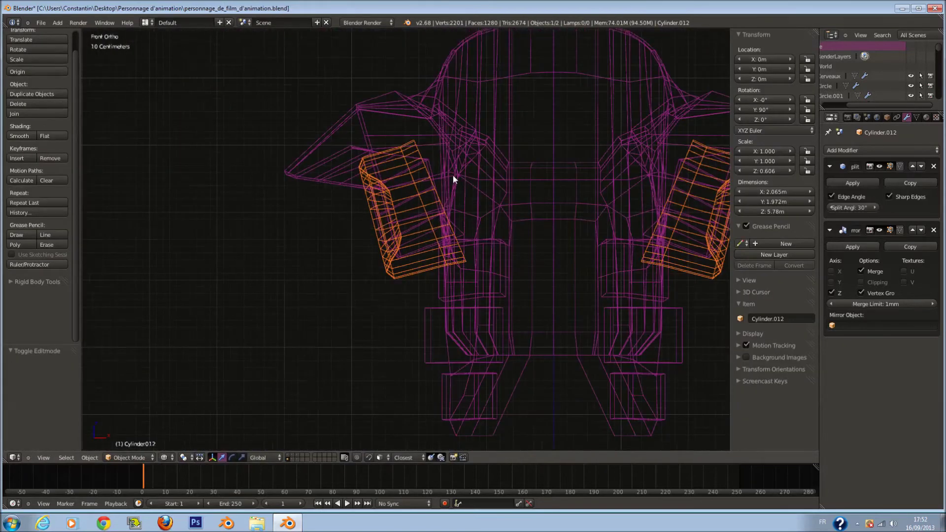
pyautogui.keyDown('ctrl'); pyautogui.scroll(5, 454, 175); pyautogui.keyUp('ctrl')
pyautogui.hotkey('ctrl', 's')
pyautogui.click(452, 175)
# - Examine the cylinder's fit in edit mode from the front and through the torso opening, in solid and wireframe shading
pyautogui.scroll(3, 440, 207)
pyautogui.press('Tab')
pyautogui.keyDown('shift'); pyautogui.scroll(5, 391, 163); pyautogui.keyUp('shift')
pyautogui.press('z')
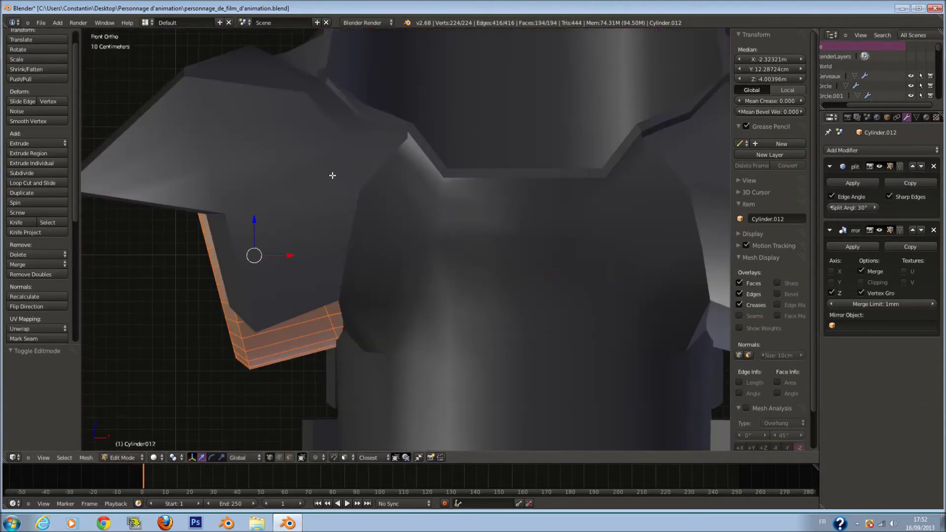
pyautogui.scroll(-3, 337, 176)
pyautogui.moveTo(342, 176); pyautogui.dragTo(250, 259, button='middle')
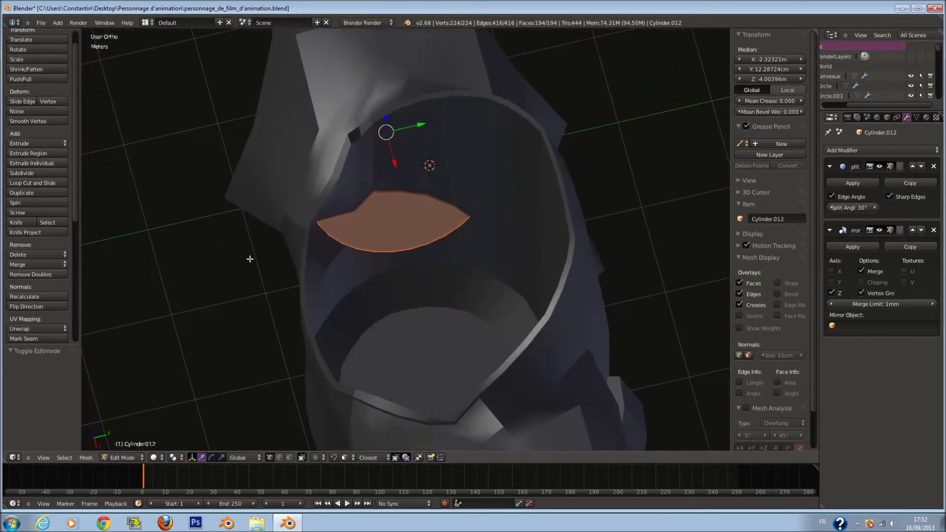
pyautogui.press('KP_1')
pyautogui.press('z')
pyautogui.press('a')
pyautogui.press('a')
pyautogui.rightClick(310, 164)
pyautogui.press('l')
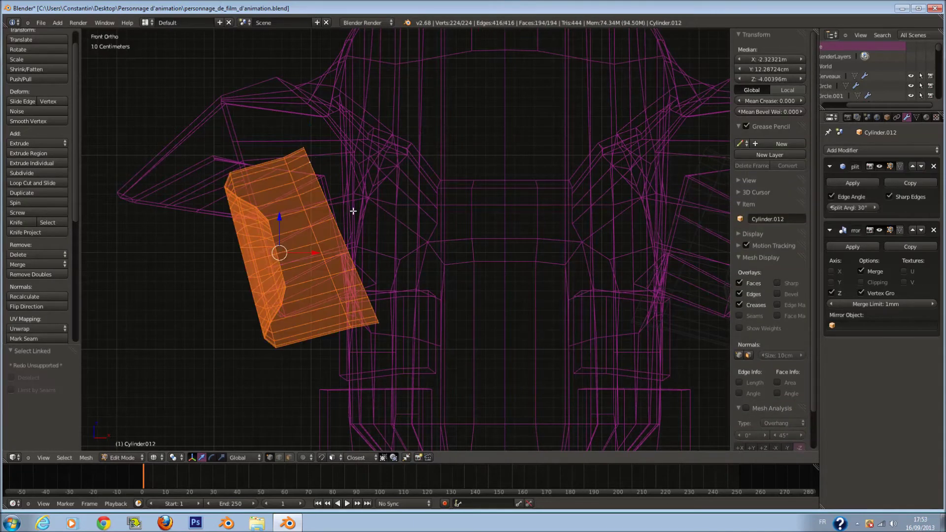
# - Select the cylinder's middle vertex ring, flatten it to 0 along X and shift it outward along X
pyautogui.press('a')
pyautogui.press('c')
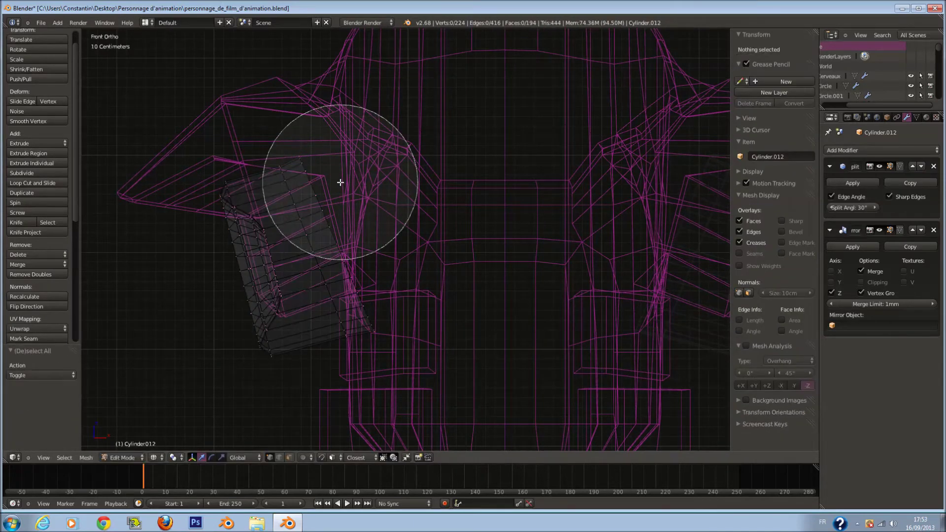
pyautogui.scroll(5, 299, 164)
pyautogui.moveTo(273, 162); pyautogui.dragTo(288, 195)
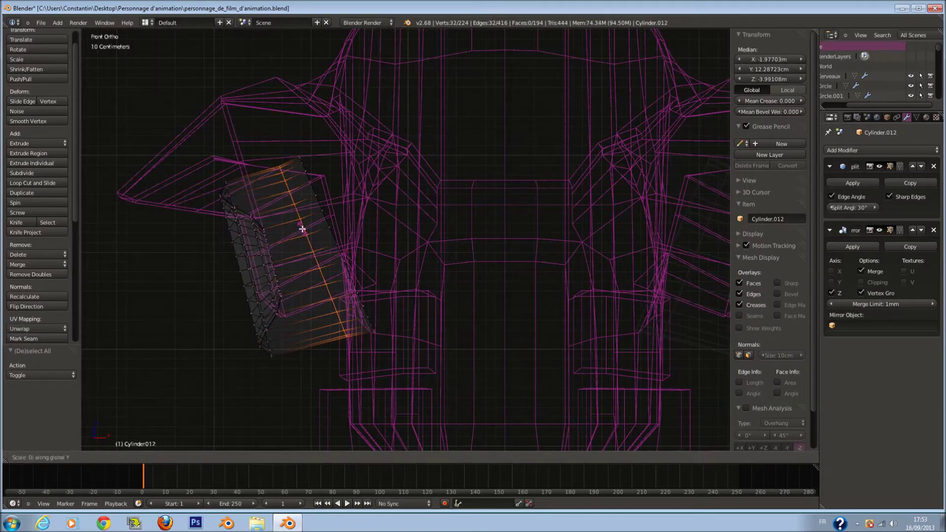
pyautogui.press('x')
pyautogui.press('Return')
pyautogui.press('g')
pyautogui.press('x')
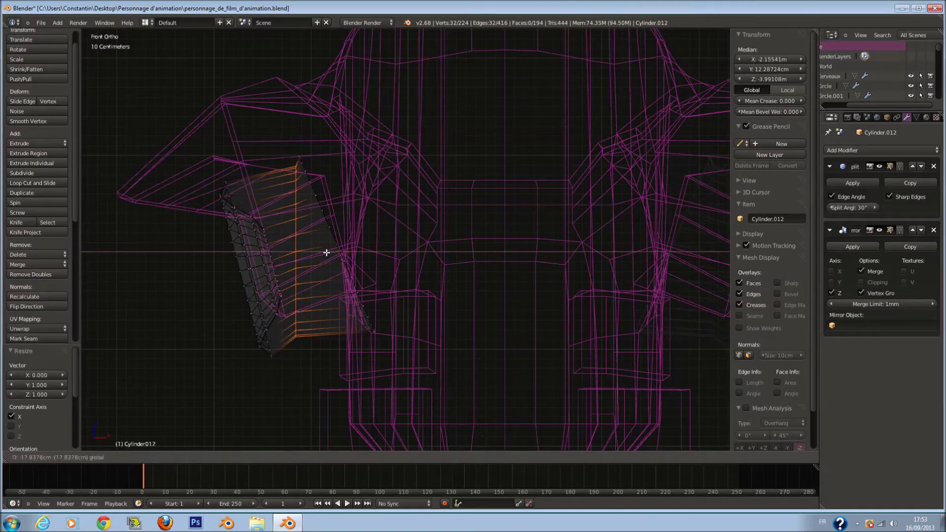
pyautogui.click(321, 252)
pyautogui.press('a')
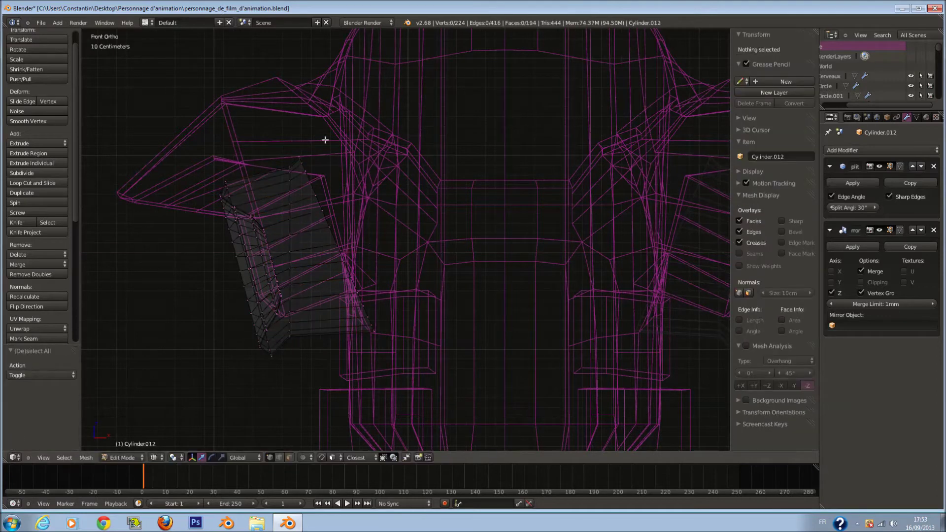
# - Select the vertex ring at the cylinder's torso-side end and flatten it to 0 along X
pyautogui.moveTo(309, 143); pyautogui.dragTo(337, 302)
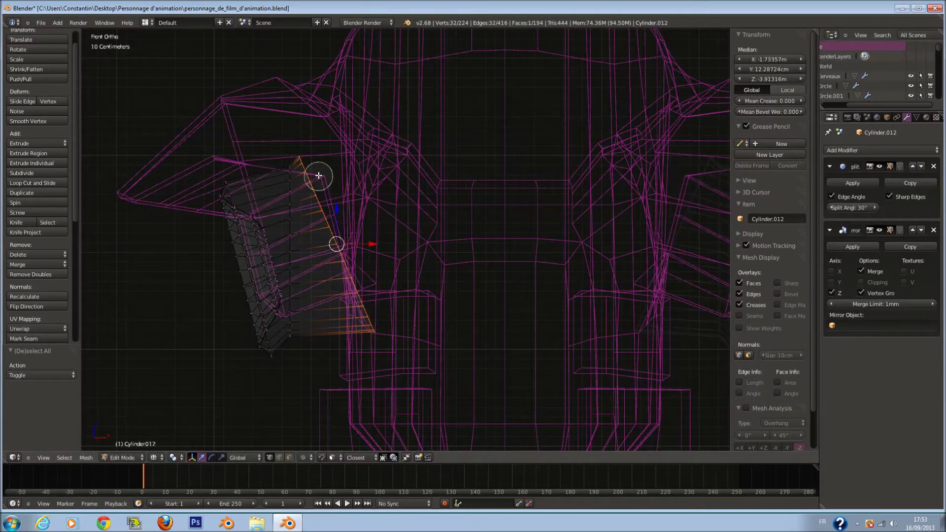
pyautogui.press('0')
pyautogui.press('Return')
pyautogui.press('a')
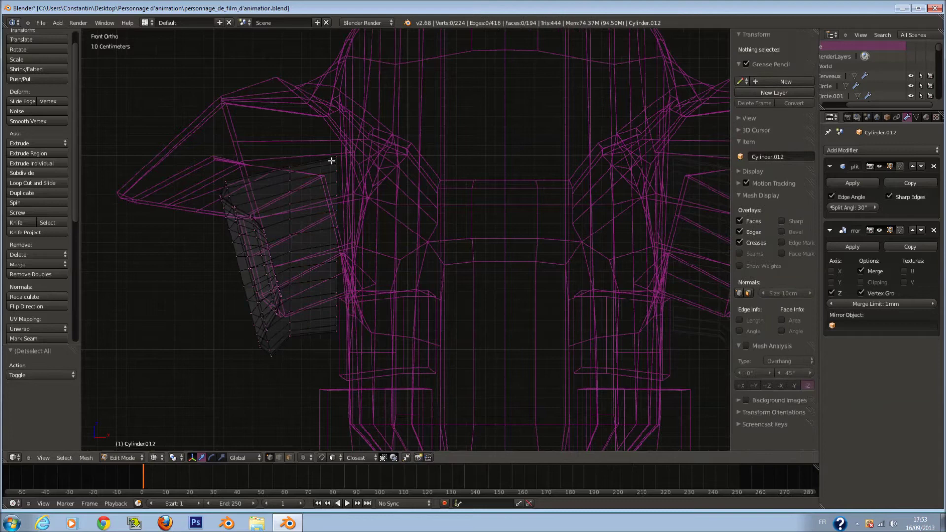
# - Select the cylinder's two torso-side rings, rotate them about -9.4° and shift them slightly up and outward
pyautogui.moveTo(296, 152)
pyautogui.mouseDown()
pyautogui.moveTo(310, 296)
pyautogui.moveTo(318, 134)
pyautogui.mouseUp()
pyautogui.press('r')
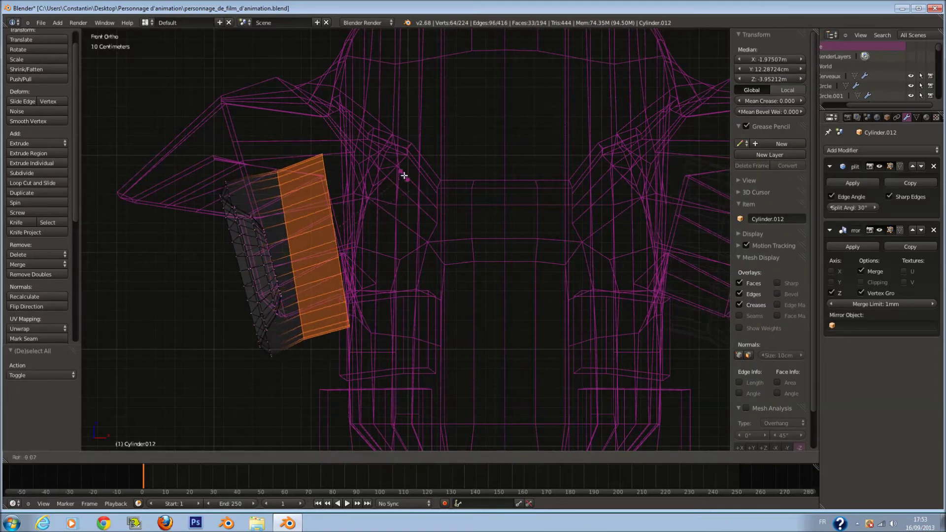
pyautogui.click(405, 175)
pyautogui.press('z')
pyautogui.moveTo(387, 199); pyautogui.dragTo(304, 265, button='middle')
pyautogui.press('KP_1')
pyautogui.press('z')
pyautogui.press('r')
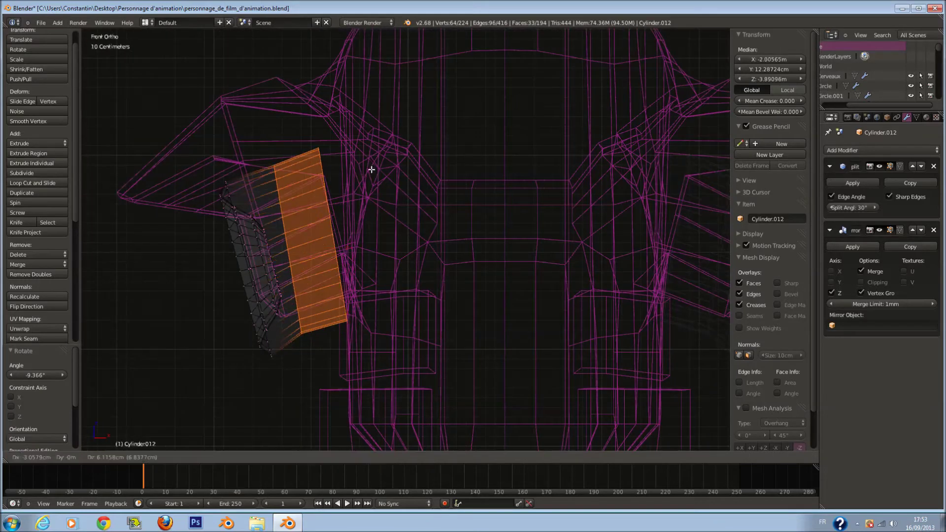
pyautogui.click(368, 169)
# - Select only the middle ring, enlarge it, move it about 3.1 cm in X and -9.2 cm in Z, and rotate it slightly
pyautogui.press('a')
pyautogui.press('c')
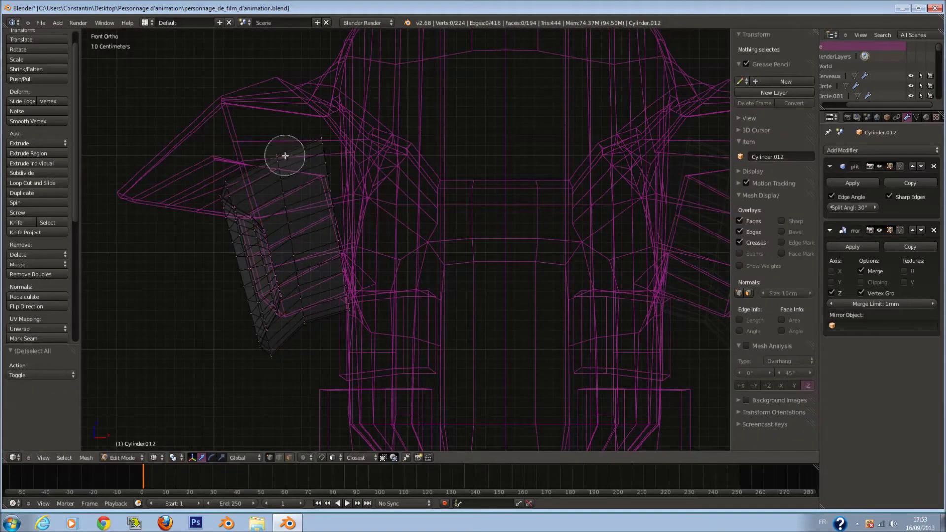
pyautogui.moveTo(284, 155); pyautogui.dragTo(301, 315)
pyautogui.rightClick(328, 339)
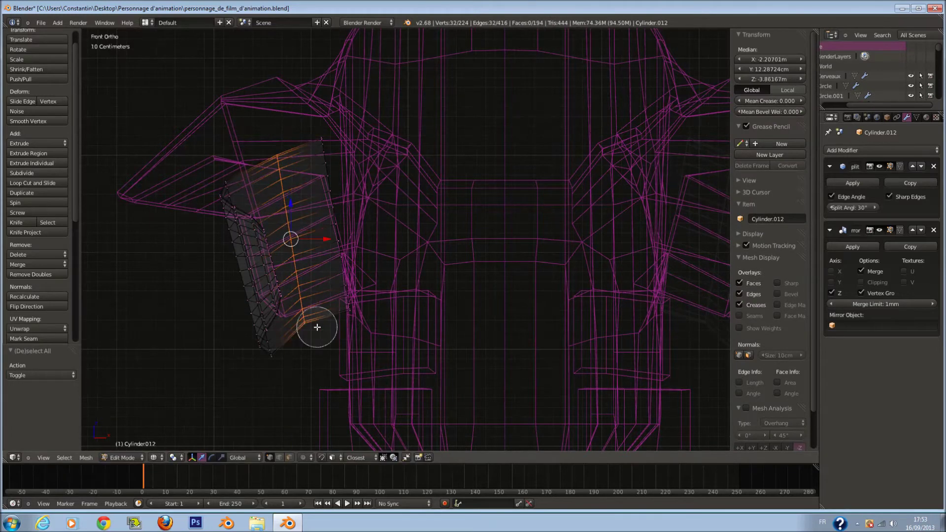
pyautogui.press('s')
pyautogui.click(326, 345)
pyautogui.press('g')
pyautogui.click(327, 355)
pyautogui.press('r')
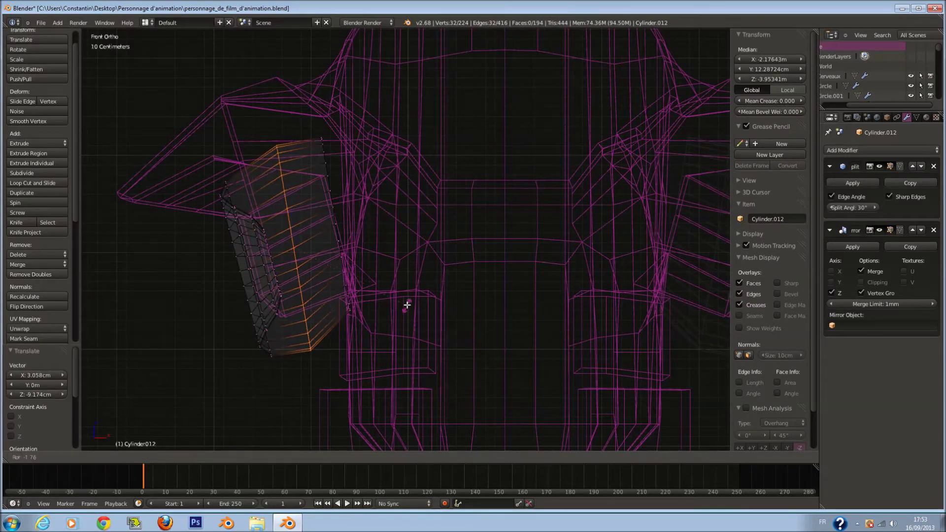
pyautogui.click(407, 284)
pyautogui.press('z')
pyautogui.moveTo(396, 299); pyautogui.dragTo(331, 332, button='middle')
# - Select the cylinder's torso-side end ring, flatten it to 0 along X and scale it down into a tapered end
pyautogui.press('z')
pyautogui.press('KP_1')
pyautogui.press('a')
pyautogui.press('c')
pyautogui.moveTo(345, 288); pyautogui.dragTo(308, 195)
pyautogui.press('s')
pyautogui.press('x')
pyautogui.press('0')
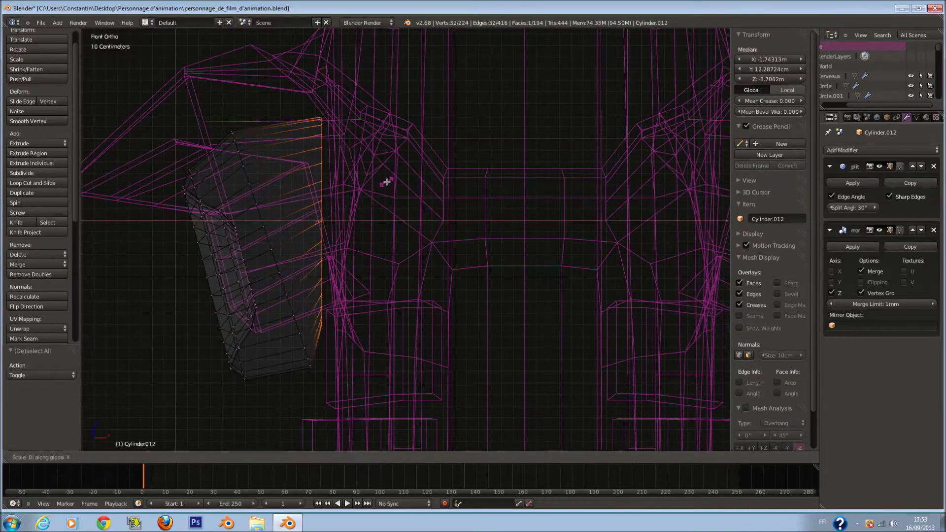
pyautogui.press('Return')
pyautogui.press('s')
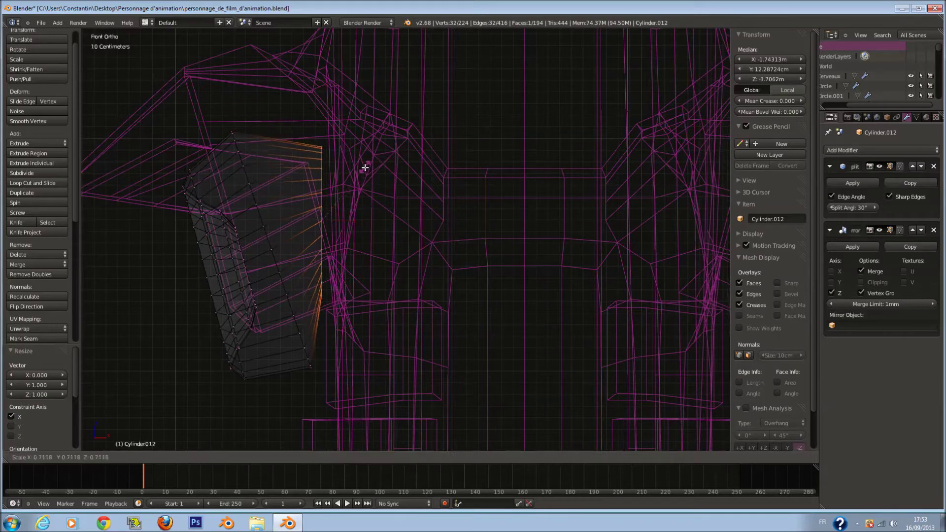
pyautogui.press('Return')
# - Tilt the end ring to the cylinder's slant, move it about -1.3 cm in X and -3.8 cm in Z, and rotate it 1.03° more
pyautogui.press('r')
pyautogui.press('Return')
pyautogui.press('g')
pyautogui.press('Return')
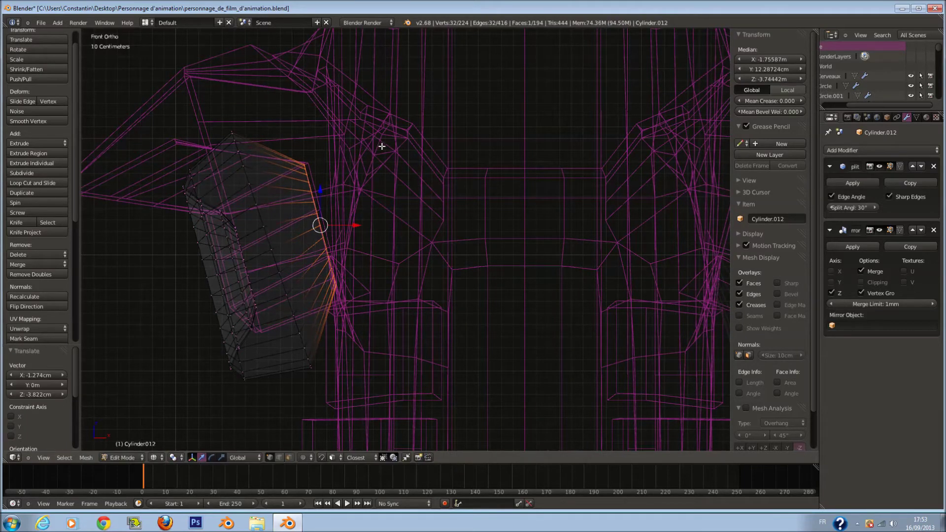
pyautogui.press('r')
pyautogui.press('Return')
# - Examine the tapered cylinder from the front and through the torso opening in solid and wireframe shading
pyautogui.moveTo(374, 250)
pyautogui.mouseDown(button='middle')
pyautogui.moveTo(332, 291)
pyautogui.moveTo(330, 283)
pyautogui.moveTo(363, 286)
pyautogui.mouseUp(button='middle')
pyautogui.press('z')
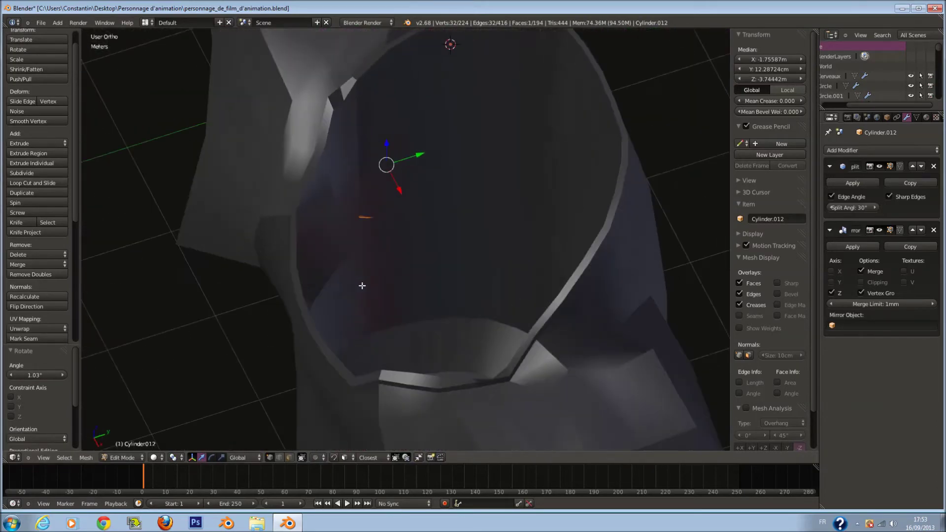
pyautogui.press('KP_1')
pyautogui.press('z')
pyautogui.keyDown('ctrl'); pyautogui.scroll(-7, 394, 263); pyautogui.keyUp('ctrl')
pyautogui.keyDown('shift'); pyautogui.scroll(-4, 397, 265); pyautogui.keyUp('shift')
pyautogui.scroll(3, 397, 265)
pyautogui.moveTo(487, 132); pyautogui.dragTo(483, 132)
pyautogui.press('z')
pyautogui.moveTo(492, 232)
pyautogui.mouseDown(button='middle')
pyautogui.moveTo(413, 279)
pyautogui.moveTo(368, 256)
pyautogui.moveTo(456, 288)
pyautogui.mouseUp(button='middle')
# - Return to object mode, apply smooth shading to all visible objects and save the file
pyautogui.press('Tab')
pyautogui.scroll(-4, 396, 181)
pyautogui.press('a')
pyautogui.press('a')
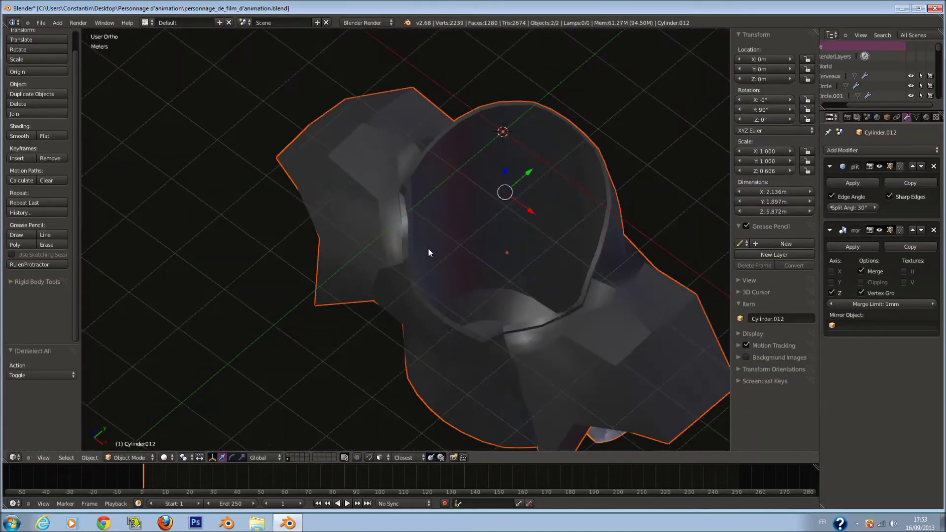
pyautogui.click(19, 136)
pyautogui.press('KP_1')
pyautogui.moveTo(520, 217); pyautogui.dragTo(540, 177, button='middle')
pyautogui.press('KP_1')
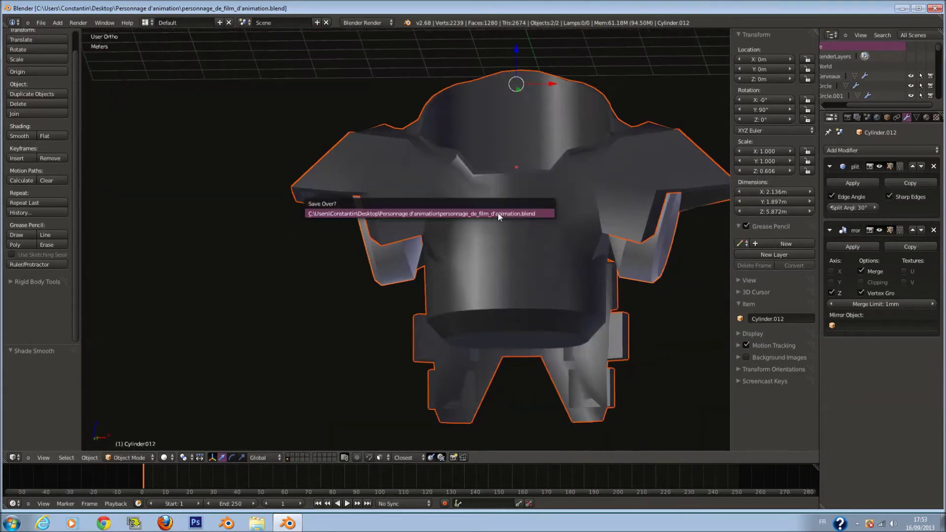
# - Show the layers holding the arms and the torso details and compare them with the shoulder cylinders
pyautogui.keyDown('shift'); pyautogui.click(293, 459); pyautogui.keyUp('shift')
pyautogui.keyDown('shift'); pyautogui.click(299, 460); pyautogui.keyUp('shift')
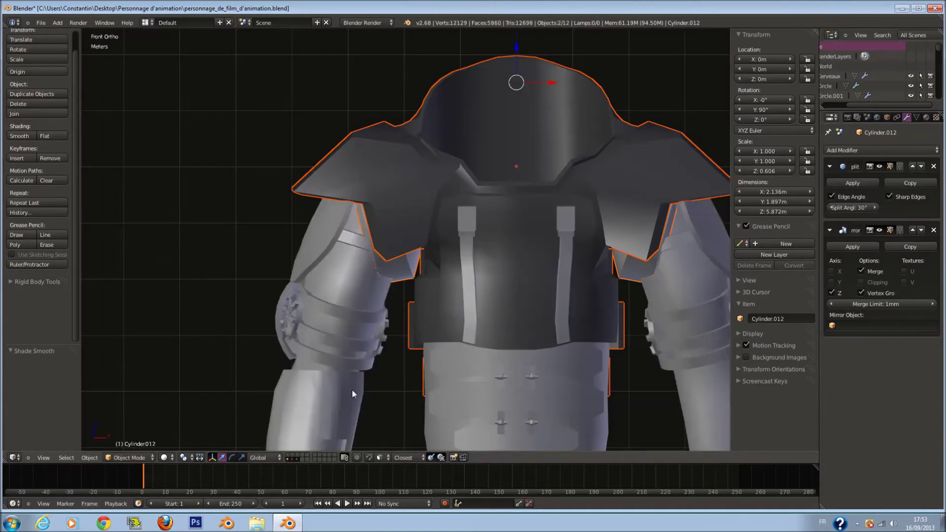
pyautogui.press('z')
pyautogui.press('z')
pyautogui.moveTo(422, 263); pyautogui.dragTo(408, 211, button='middle')
pyautogui.press('KP_1')
pyautogui.press('z')
# - Select the shoulder cylinder's whole mesh in edit mode
pyautogui.rightClick(410, 271)
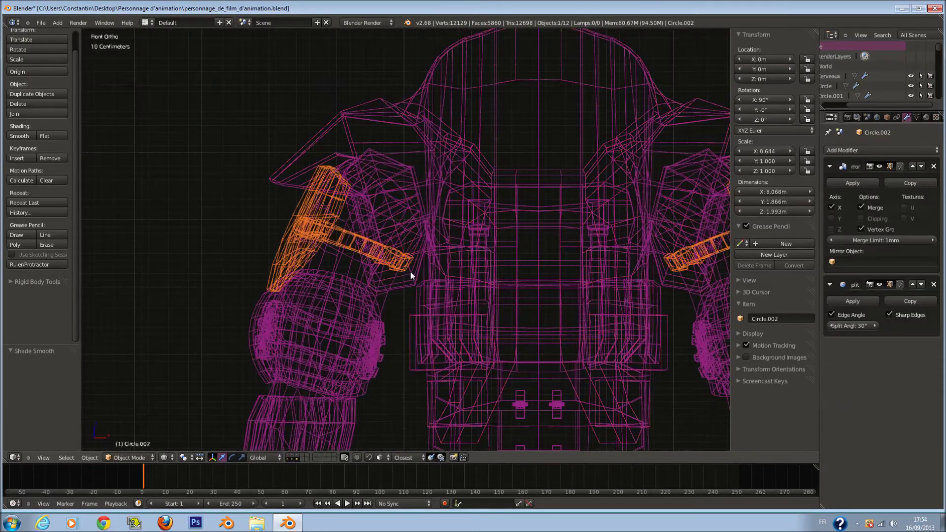
pyautogui.scroll(4, 410, 271)
pyautogui.press('Tab')
pyautogui.press('a')
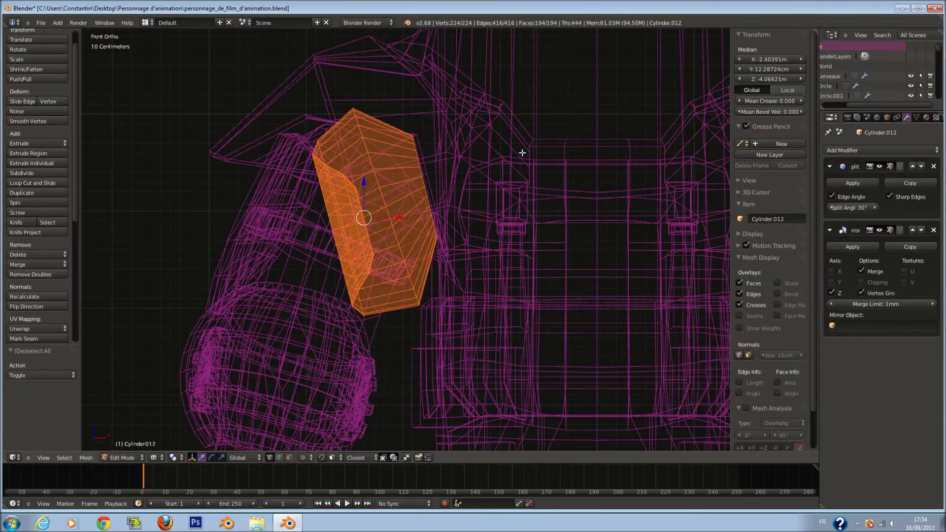
pyautogui.press('s')
pyautogui.press('x')
pyautogui.press('Escape')
# - Resize the shoulder cylinder and rotate it about -20.6° to match the upper arm
pyautogui.press('r')
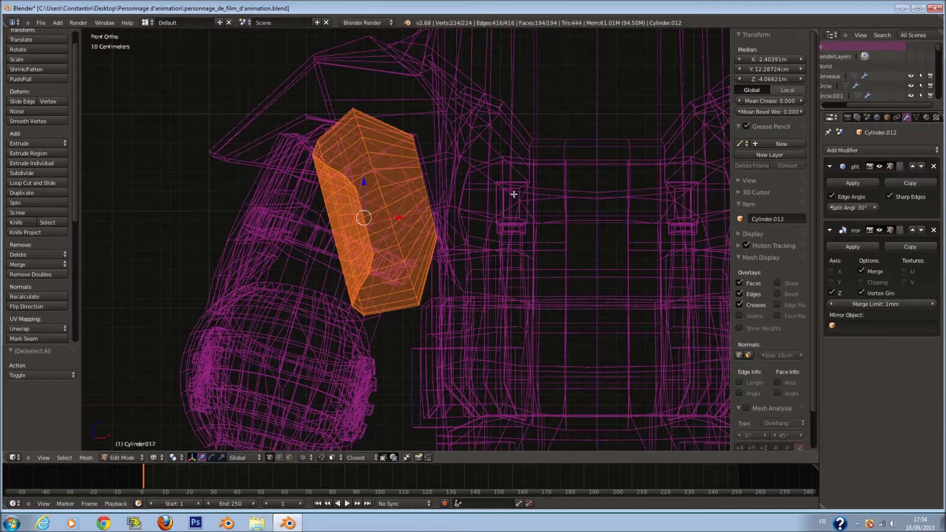
pyautogui.click(515, 203)
pyautogui.press('s')
pyautogui.click(473, 207)
pyautogui.press('r')
pyautogui.click(484, 207)
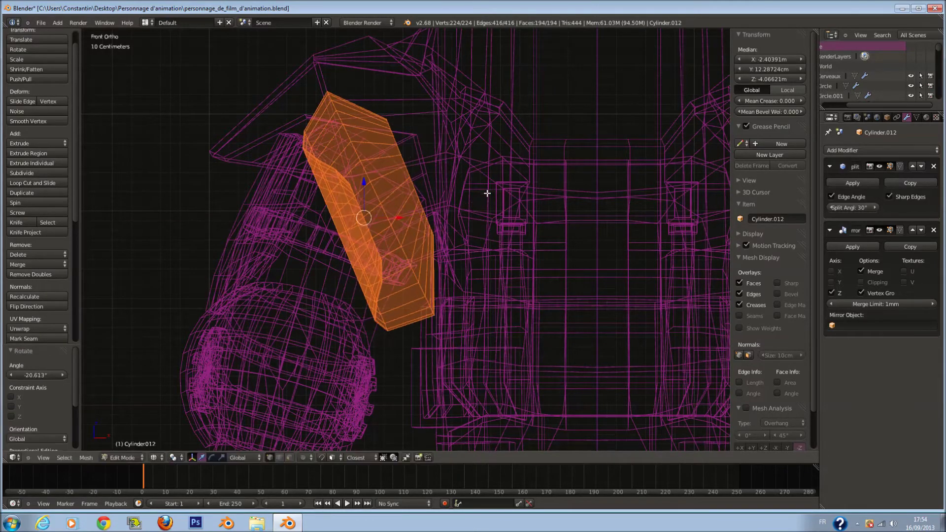
# - Move the cylinder up and toward the torso, scale it to 0.92 and rotate it about 7.4°
pyautogui.press('g')
pyautogui.click(510, 173)
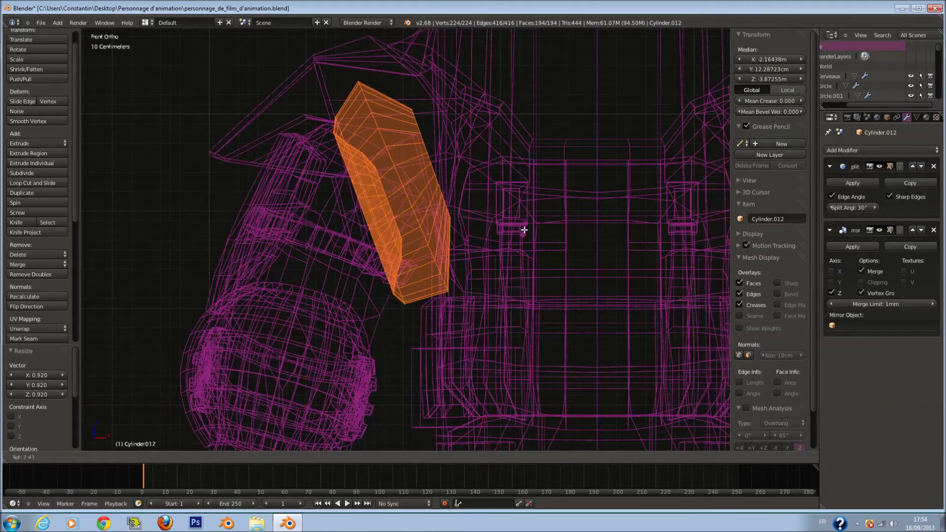
pyautogui.click(523, 230)
pyautogui.press('z')
pyautogui.moveTo(524, 230); pyautogui.dragTo(478, 282, button='middle')
# - Save the file in object mode and raise the shoulder cylinders about 3.57 cm
pyautogui.press('Tab')
pyautogui.hotkey('ctrl', 's')
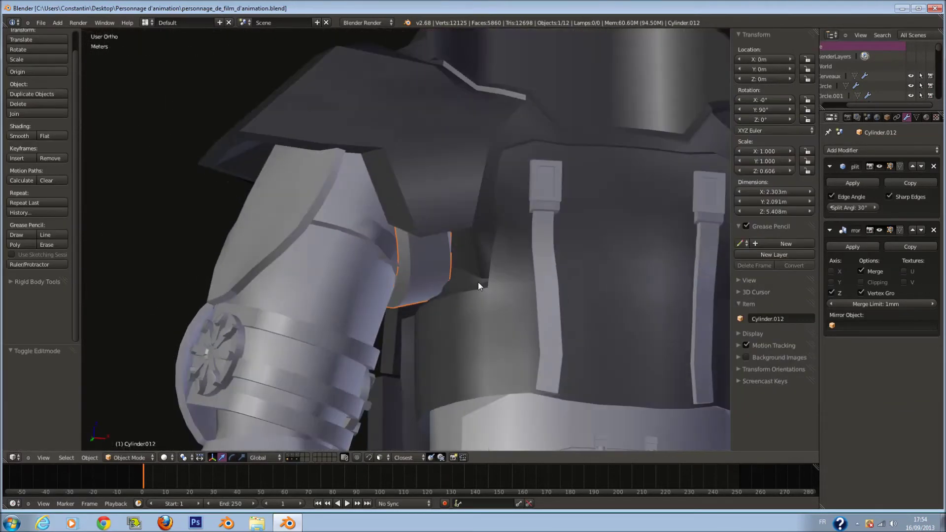
pyautogui.press('KP_1')
pyautogui.press('z')
pyautogui.press('g')
pyautogui.click(480, 241)
pyautogui.press('z')
pyautogui.moveTo(480, 240); pyautogui.dragTo(453, 233, button='middle')
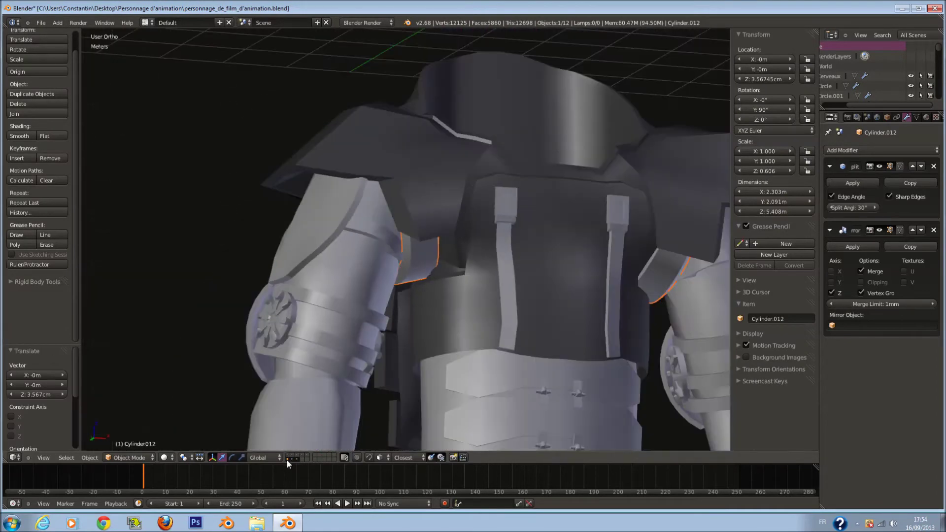
# - Show only the torso armour's layer and join the shoulder cylinder into the torso armour
pyautogui.press('KP_Divide')
pyautogui.moveTo(468, 330); pyautogui.dragTo(605, 339, button='middle')
pyautogui.scroll(4, 604, 338)
pyautogui.press('Tab')
pyautogui.moveTo(486, 266); pyautogui.dragTo(446, 250, button='middle')
pyautogui.press('Tab')
pyautogui.rightClick(442, 228)
pyautogui.hotkey('ctrl', 'j')
pyautogui.press('KP_1')
pyautogui.scroll(-7, 259, 367)
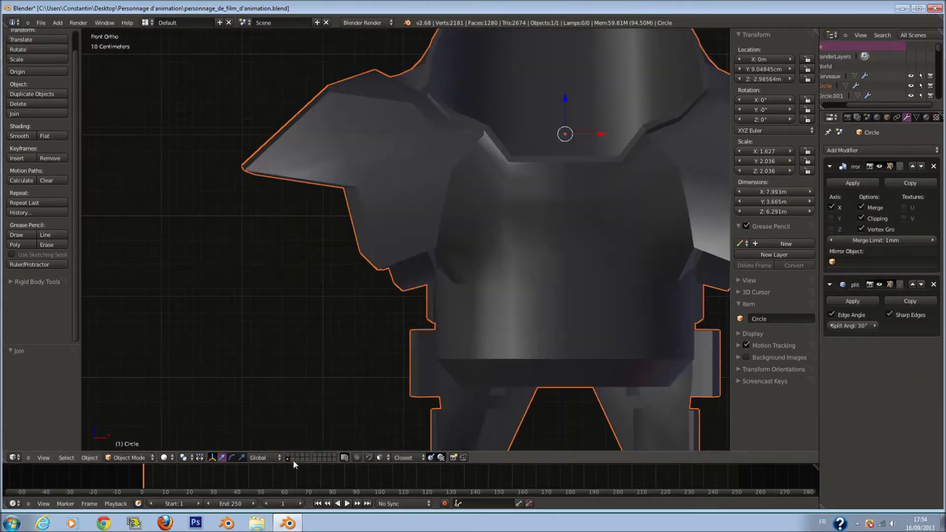
# - Show the arm and torso detail layers again, deselect everything, save the file and view the whole armour from the front
pyautogui.press('KP_Divide')
pyautogui.moveTo(419, 267); pyautogui.dragTo(341, 302, button='middle')
pyautogui.press('a')
pyautogui.hotkey('ctrl', 's')
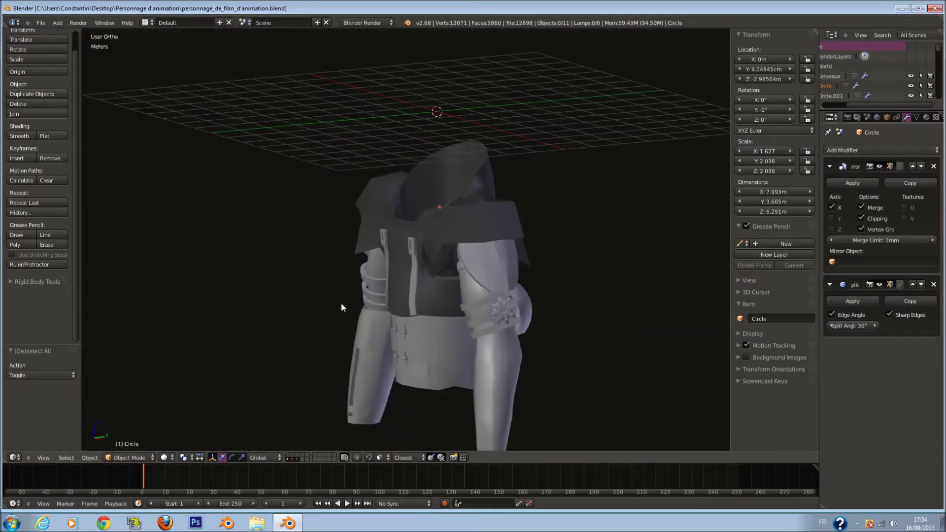
pyautogui.press('KP_1')
pyautogui.keyDown('shift'); pyautogui.moveTo(456, 257); pyautogui.dragTo(397, 240, button='middle'); pyautogui.keyUp('shift')
pyautogui.keyDown('shift'); pyautogui.scroll(-3, 397, 240); pyautogui.keyUp('shift')
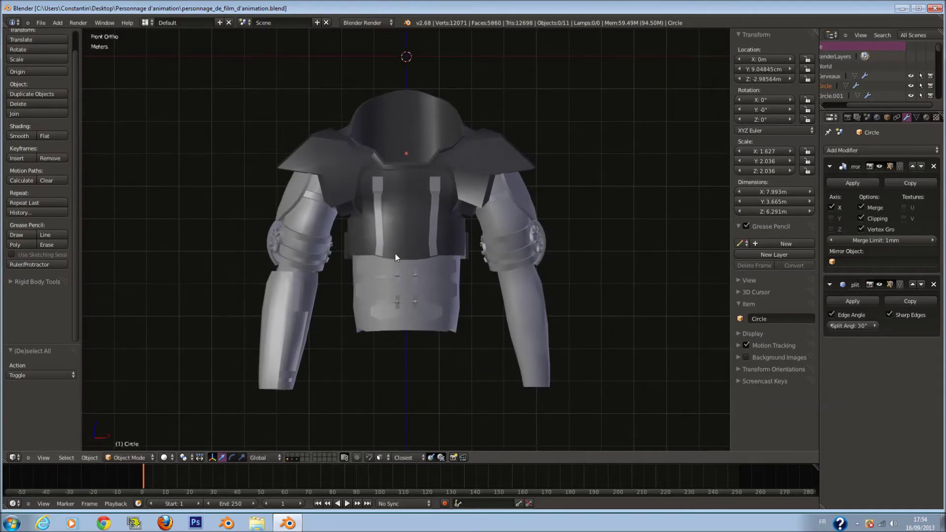
pyautogui.scroll(1, 388, 329)
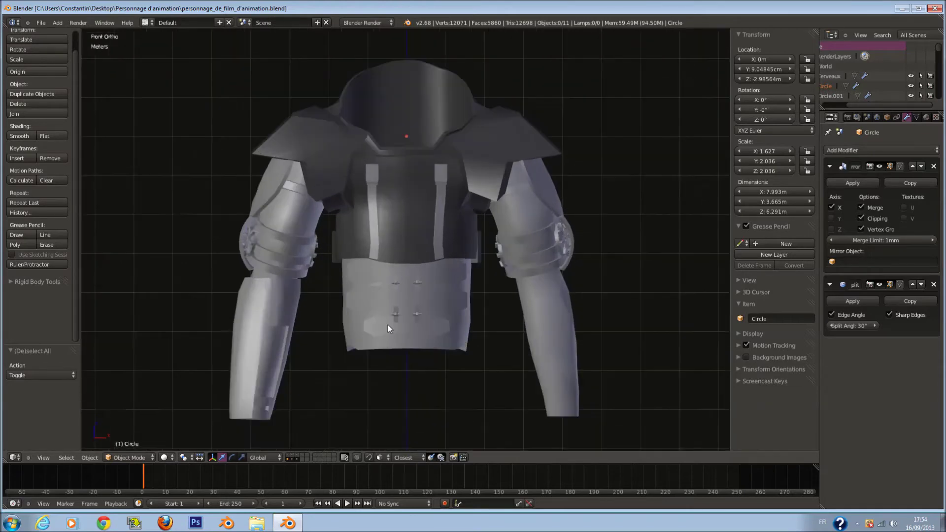
pyautogui.rightClick(475, 261)
pyautogui.scroll(2, 475, 264)
pyautogui.press('z')
pyautogui.press('z')
pyautogui.press('s')
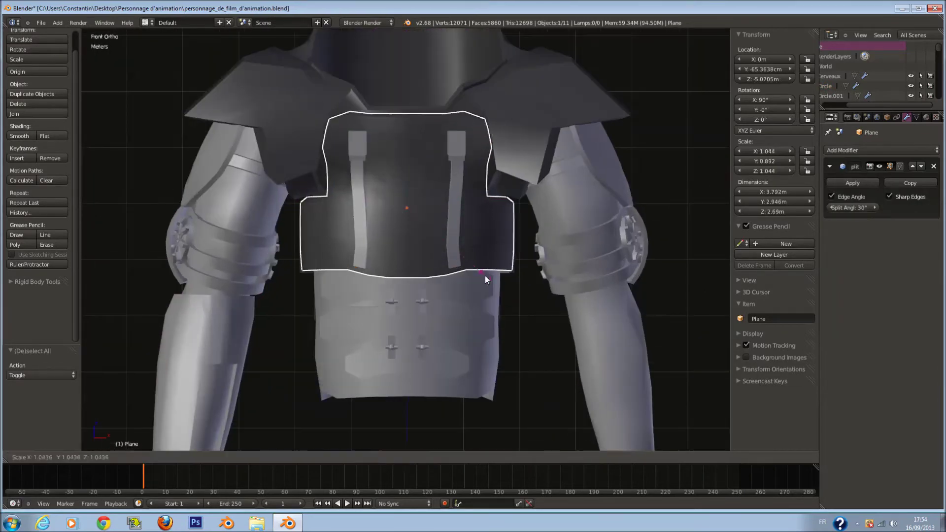
pyautogui.rightClick(528, 272)
pyautogui.moveTo(528, 272); pyautogui.dragTo(350, 244, button='middle')
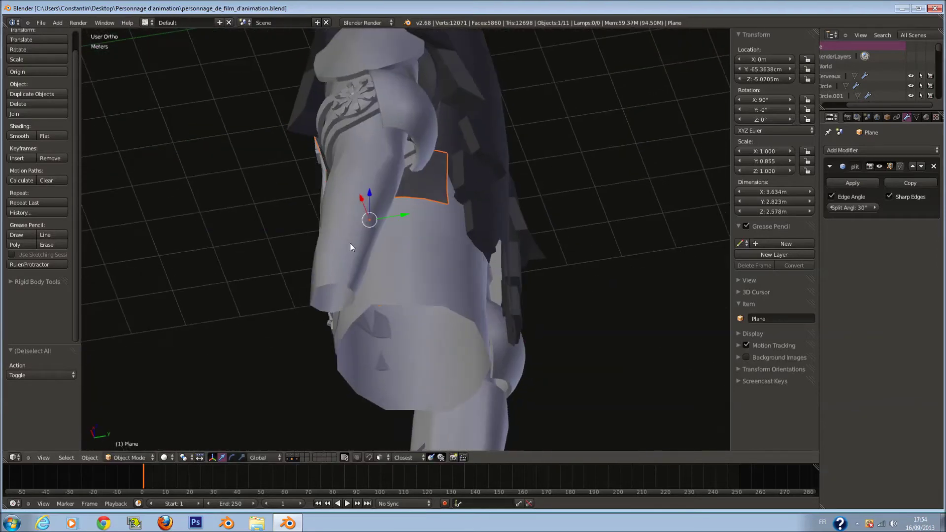
pyautogui.press('KP_1')
pyautogui.scroll(1, 350, 244)
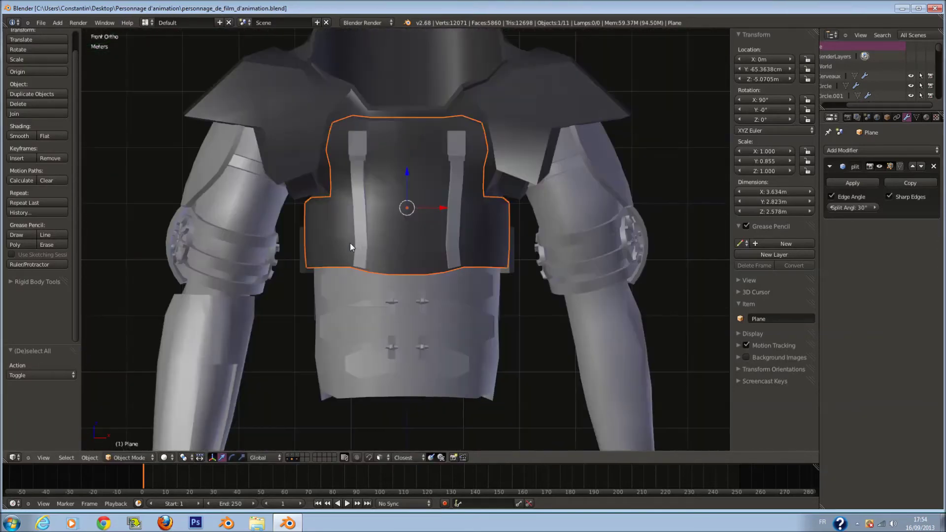
# - Show the head and body layers and select the outer torso armour in the side view
pyautogui.scroll(-3, 383, 334)
pyautogui.keyDown('shift'); pyautogui.click(298, 459); pyautogui.keyUp('shift')
pyautogui.keyDown('shift'); pyautogui.click(294, 454); pyautogui.keyUp('shift')
pyautogui.scroll(2, 507, 158)
pyautogui.moveTo(507, 159); pyautogui.dragTo(395, 214, button='middle')
pyautogui.rightClick(459, 235)
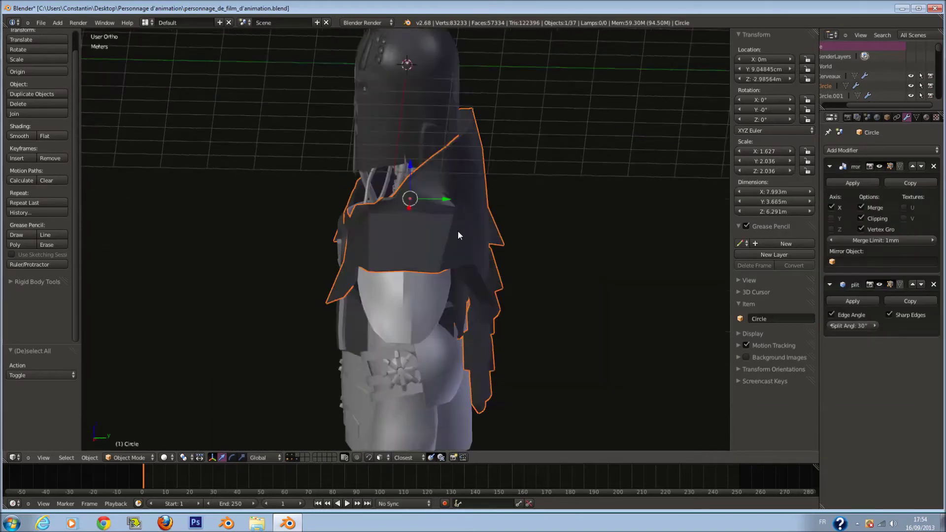
pyautogui.press('KP_3')
pyautogui.scroll(-2, 523, 200)
pyautogui.scroll(1, 473, 227)
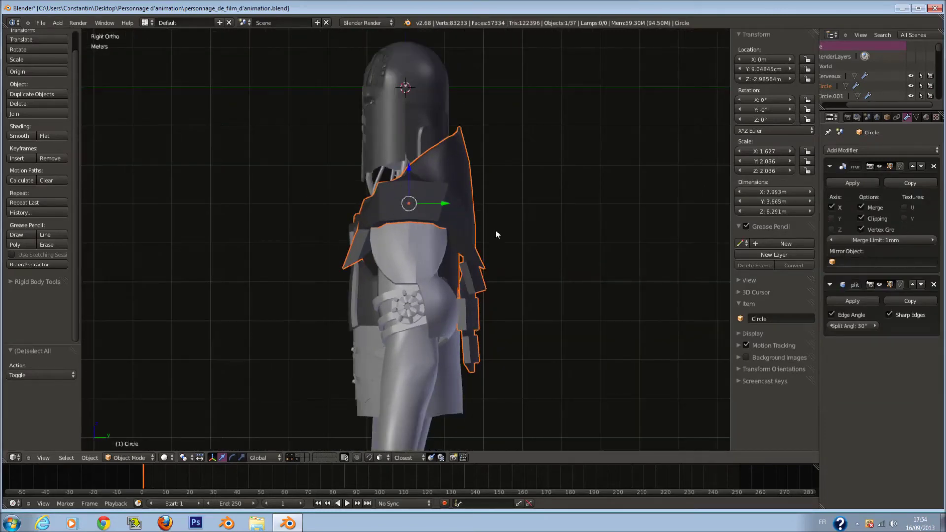
# - Try to stretch the outer torso armour along the Y axis
pyautogui.scroll(1, 495, 229)
pyautogui.press('s')
pyautogui.click(513, 254)
pyautogui.press('s')
pyautogui.click(519, 256)
pyautogui.press('s')
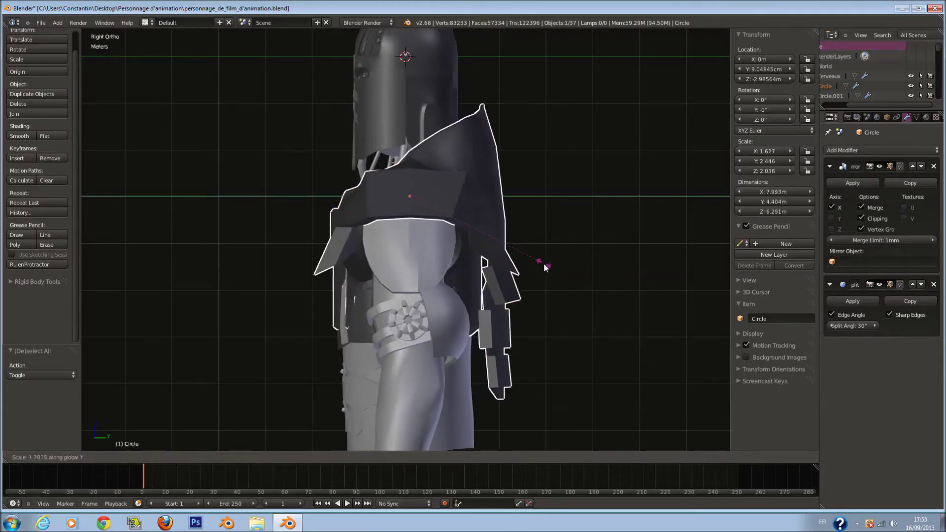
pyautogui.rightClick(537, 263)
pyautogui.press('s')
pyautogui.press('y')
pyautogui.click(565, 274)
pyautogui.moveTo(564, 274); pyautogui.dragTo(512, 273, button='middle')
pyautogui.hotkey('ctrl', 'z')
# - Try to enlarge the outer torso armour overall and to stretch it along the Z axis
pyautogui.press('s')
pyautogui.rightClick(487, 269)
pyautogui.press('s')
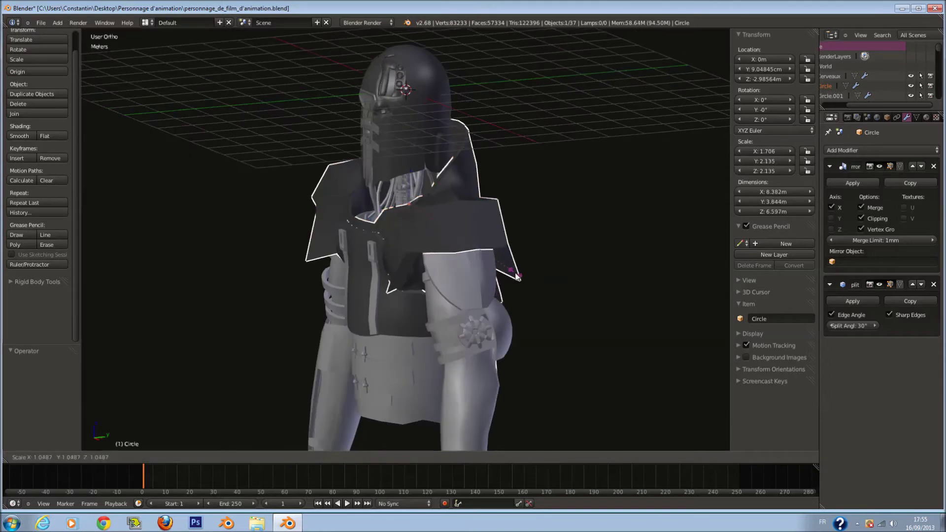
pyautogui.press('z')
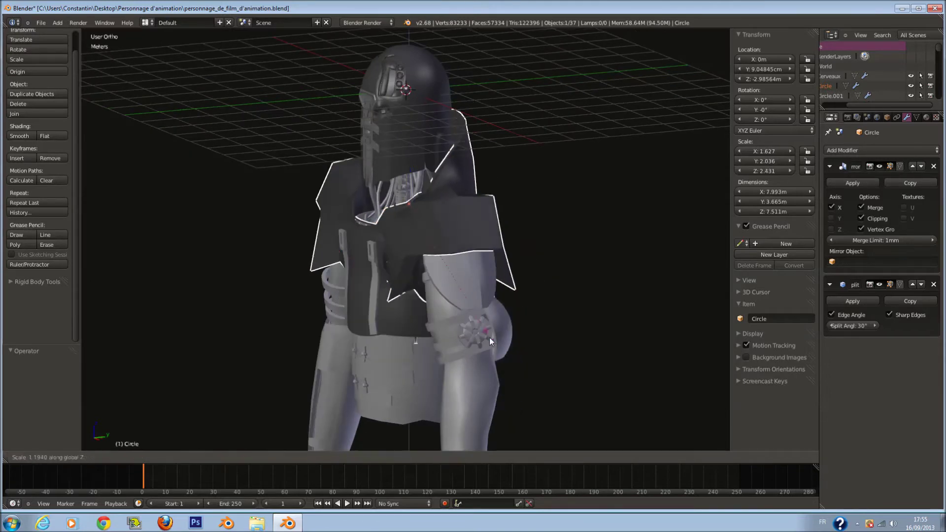
pyautogui.click(528, 377)
pyautogui.moveTo(528, 377); pyautogui.dragTo(544, 292, button='middle')
pyautogui.hotkey('ctrl', 'z')
# - Try to stretch the outer torso armour along Z by a factor of about 1.44
pyautogui.press('s')
pyautogui.press('x')
pyautogui.press('z')
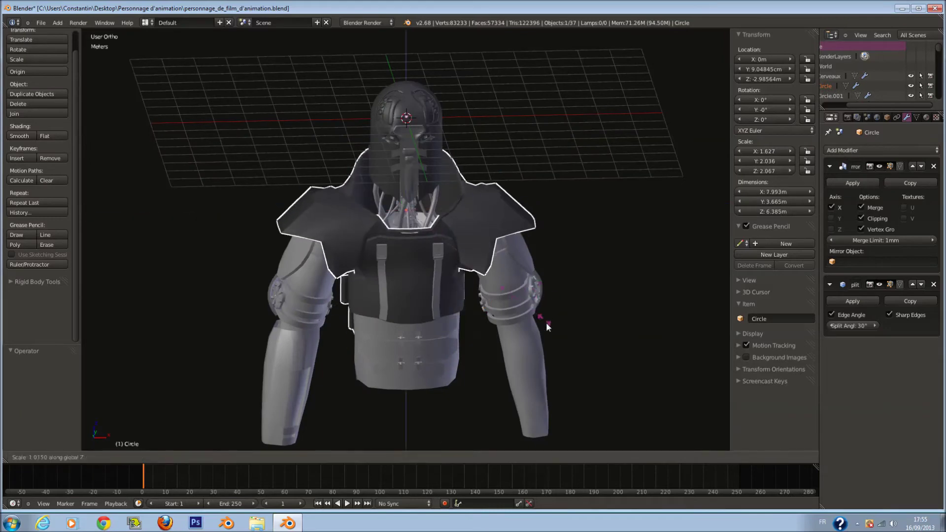
pyautogui.click(602, 359)
pyautogui.moveTo(602, 360)
pyautogui.mouseDown(button='middle')
pyautogui.moveTo(397, 293)
pyautogui.moveTo(202, 290)
pyautogui.moveTo(406, 292)
pyautogui.moveTo(412, 262)
pyautogui.moveTo(400, 295)
pyautogui.mouseUp(button='middle')
pyautogui.press('z')
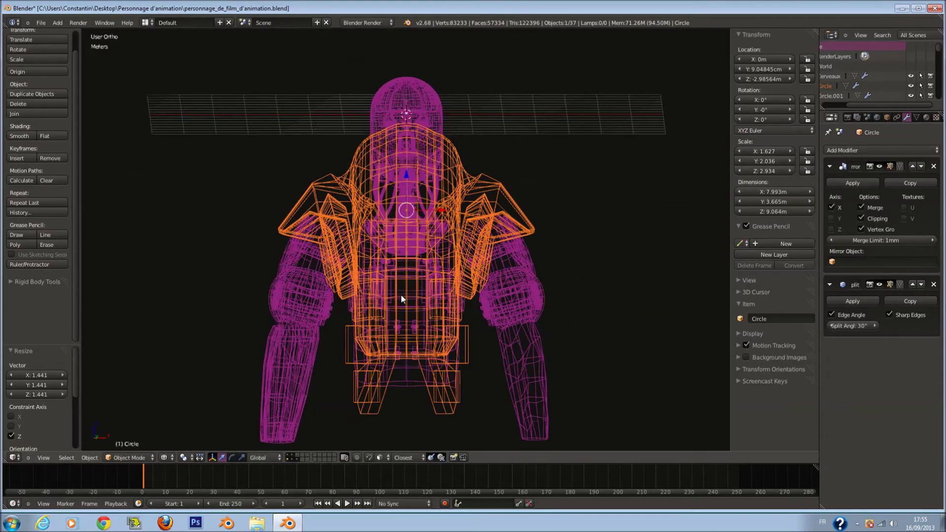
pyautogui.hotkey('ctrl', 'z')
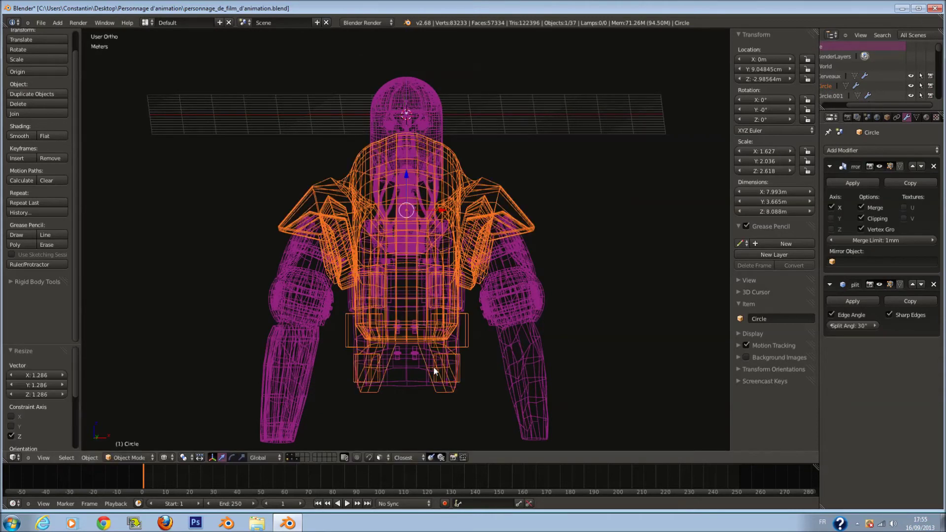
pyautogui.press('KP_1')
pyautogui.press('z')
pyautogui.scroll(1, 413, 268)
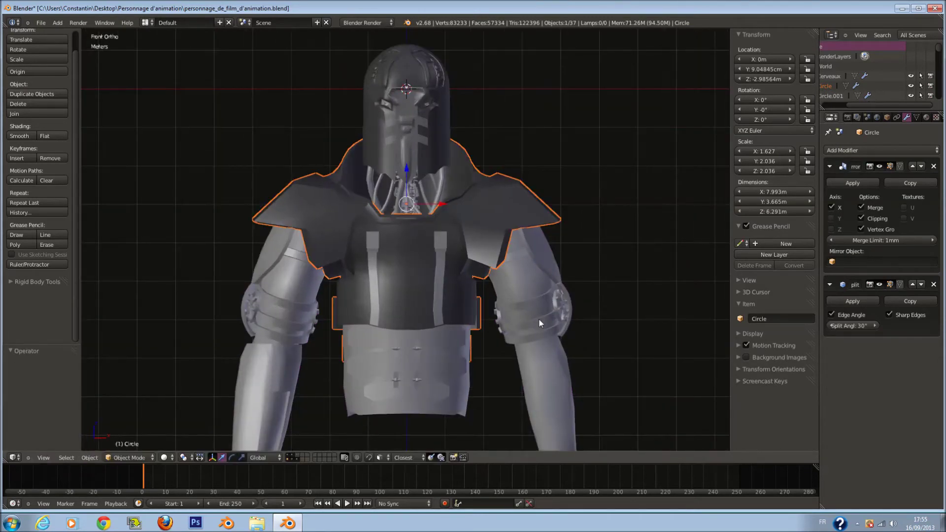
pyautogui.press('s')
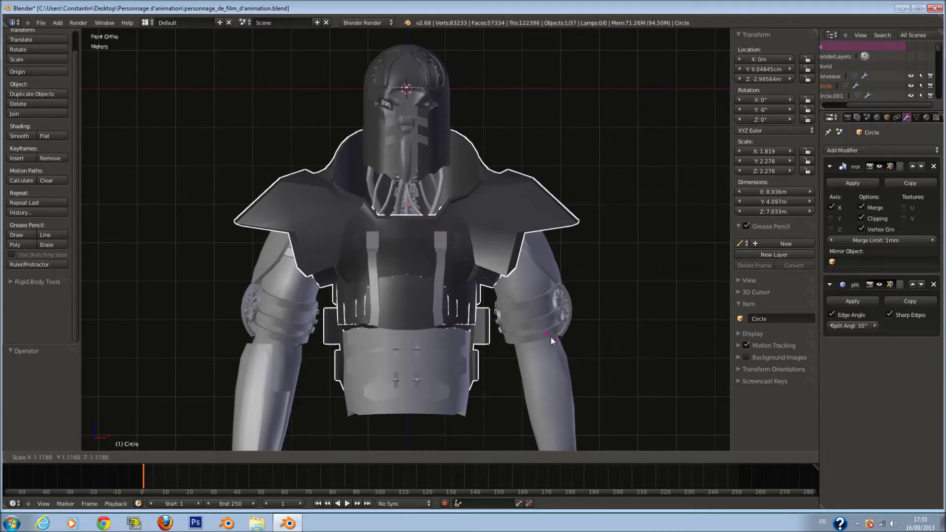
pyautogui.press('Escape')
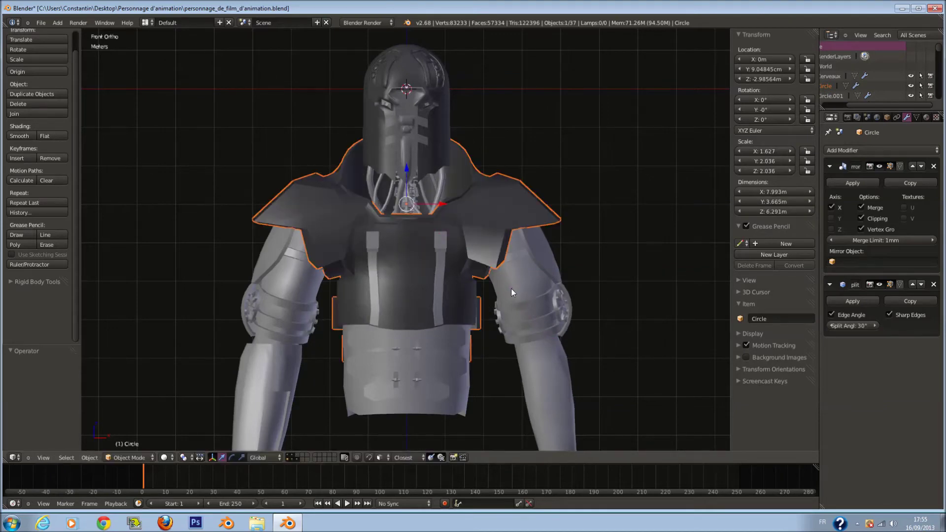
# - Select the chest plate and show only the outer torso armour's layer in wireframe
pyautogui.rightClick(455, 270)
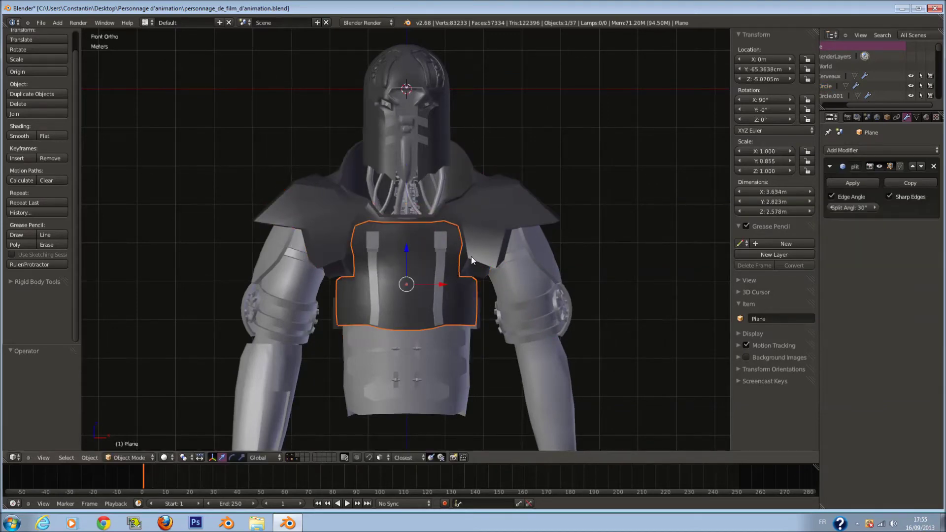
pyautogui.press('z')
pyautogui.scroll(1, 468, 257)
pyautogui.press('c')
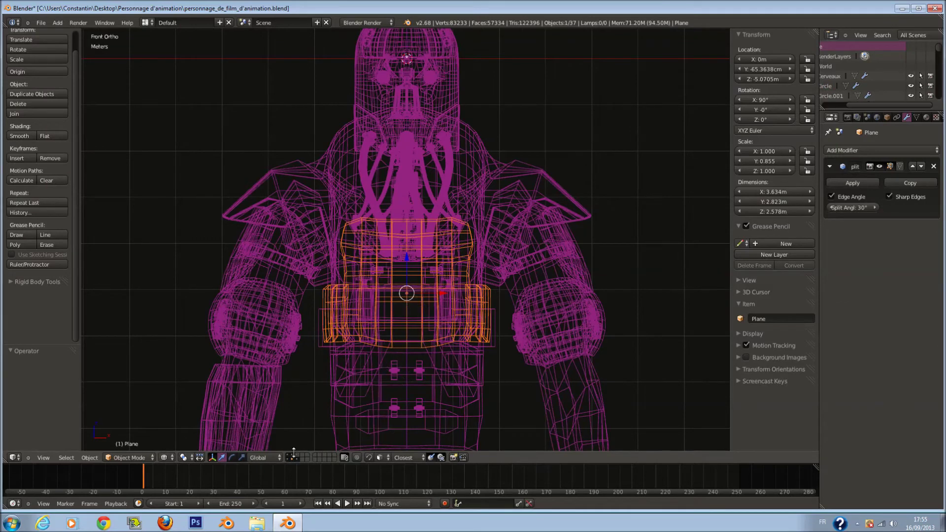
pyautogui.press('KP_Divide')
pyautogui.press('a')
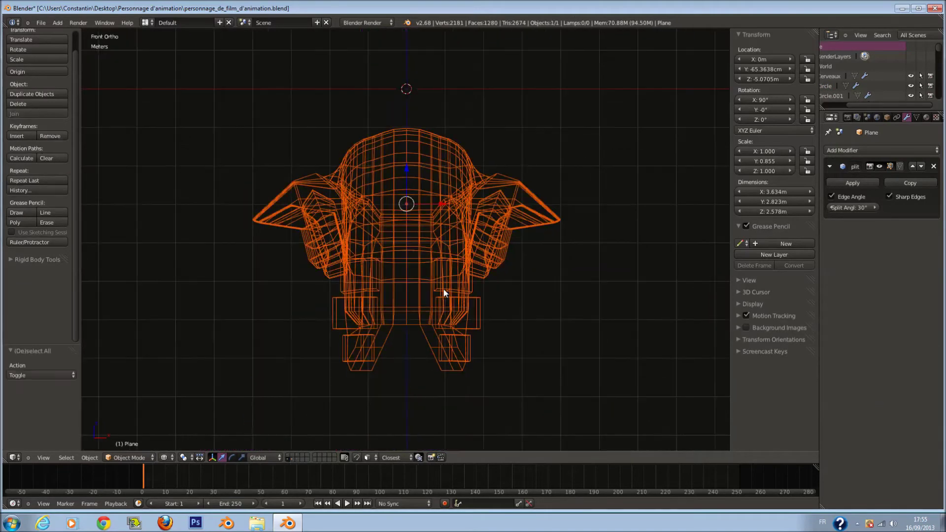
# - Show the layers holding the outer armour, chest plate and abdomen plates, and select all their pieces
pyautogui.press('KP_Divide')
pyautogui.press('a')
pyautogui.press('a')
pyautogui.keyDown('shift'); pyautogui.click(296, 459); pyautogui.keyUp('shift')
pyautogui.keyDown('shift'); pyautogui.click(297, 459); pyautogui.keyUp('shift')
pyautogui.keyDown('shift'); pyautogui.click(297, 455); pyautogui.keyUp('shift')
pyautogui.keyDown('shift'); pyautogui.click(297, 455); pyautogui.keyUp('shift')
pyautogui.keyDown('shift'); pyautogui.click(293, 454); pyautogui.keyUp('shift')
pyautogui.keyDown('shift'); pyautogui.click(292, 455); pyautogui.keyUp('shift')
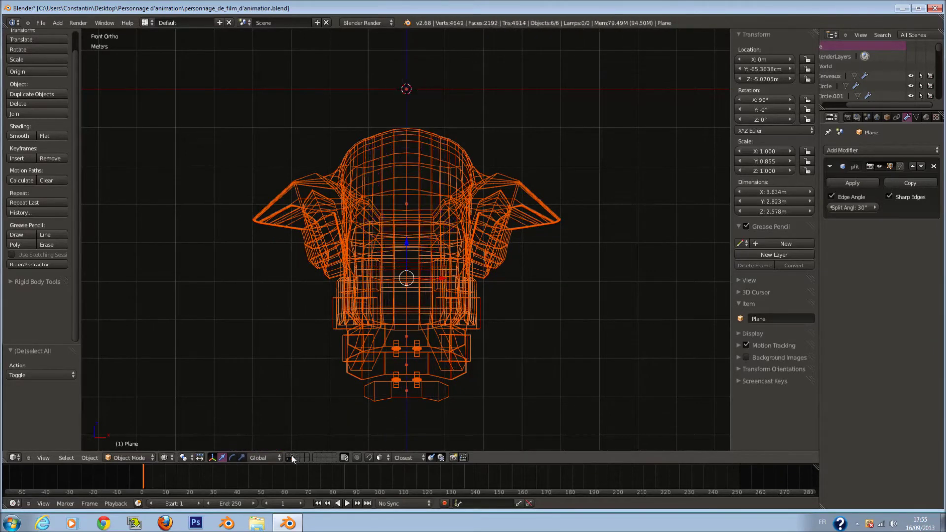
# - Scale all selected torso armour pieces together by 1.093 in solid view
pyautogui.keyDown('shift'); pyautogui.click(289, 456); pyautogui.keyUp('shift')
pyautogui.keyDown('shift'); pyautogui.click(289, 456); pyautogui.keyUp('shift')
pyautogui.press('z')
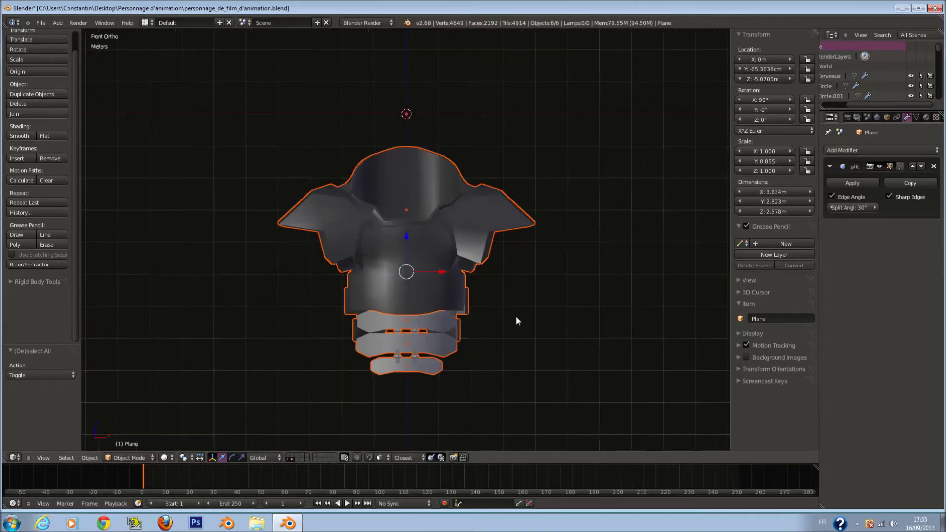
pyautogui.press('s')
pyautogui.click(522, 349)
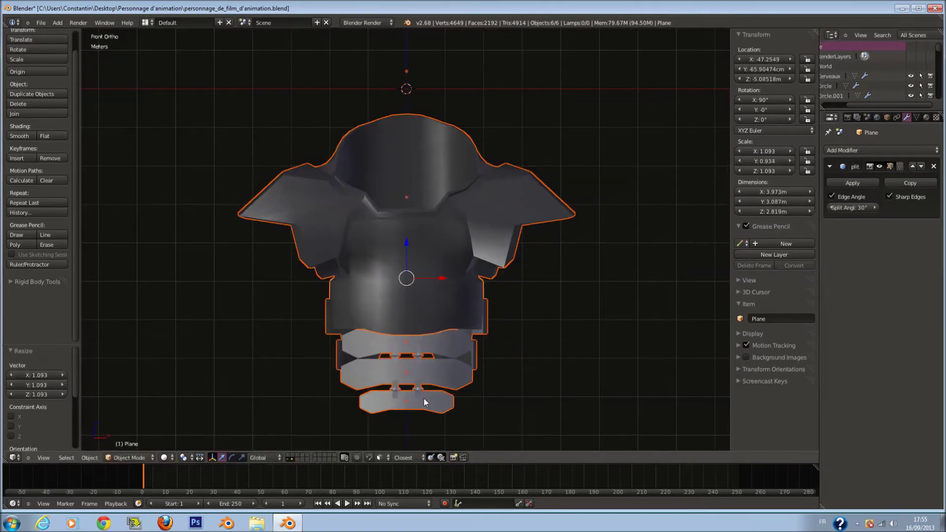
# - Show the arms layer again, clear the selection and select only the outer torso armour
pyautogui.keyDown('shift'); pyautogui.click(297, 459); pyautogui.keyUp('shift')
pyautogui.moveTo(347, 366); pyautogui.dragTo(389, 350, button='middle')
pyautogui.press('KP_1')
pyautogui.press('z')
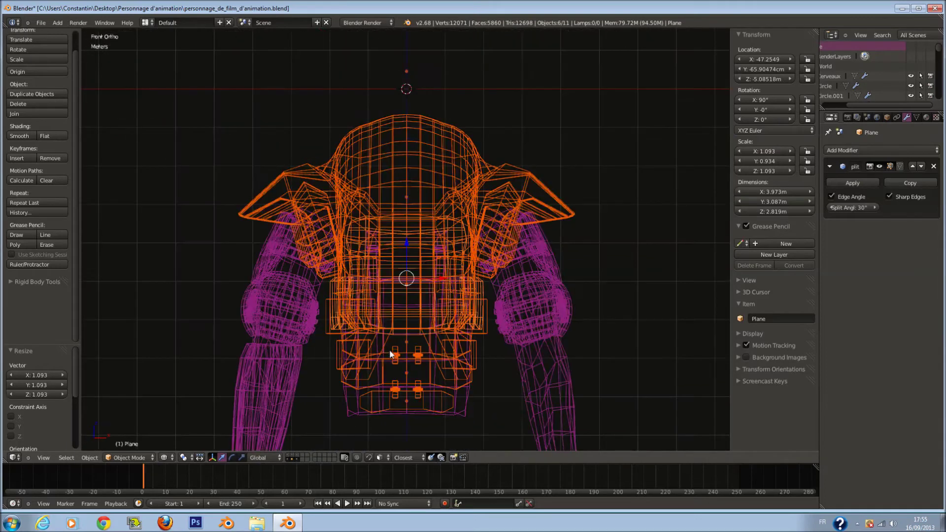
pyautogui.press('a')
pyautogui.rightClick(325, 268)
pyautogui.scroll(-1, 395, 276)
pyautogui.press('z')
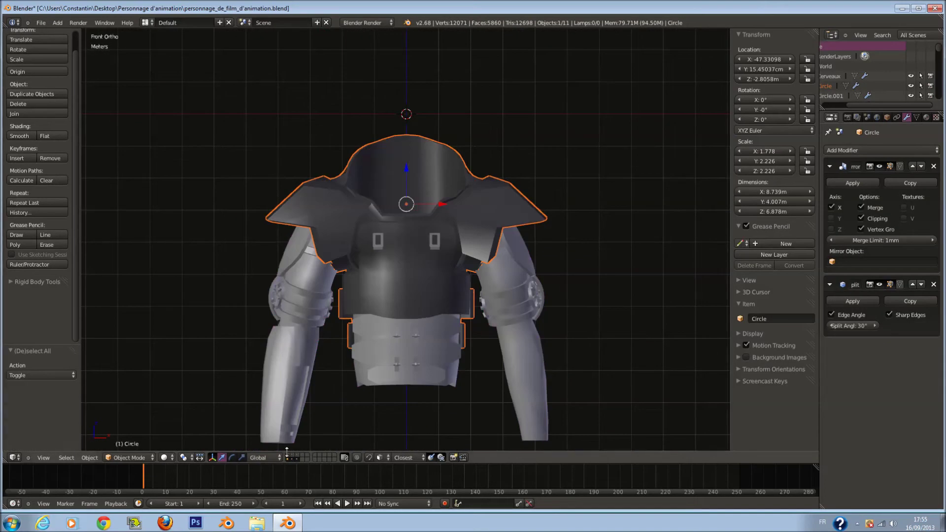
# - Show the head and body layers again, inspect the enlarged armour and save the file
pyautogui.keyDown('shift'); pyautogui.click(291, 458); pyautogui.keyUp('shift')
pyautogui.keyDown('shift'); pyautogui.click(293, 456); pyautogui.keyUp('shift')
pyautogui.moveTo(313, 449); pyautogui.dragTo(447, 306, button='middle')
pyautogui.moveTo(489, 257); pyautogui.dragTo(499, 168, button='middle')
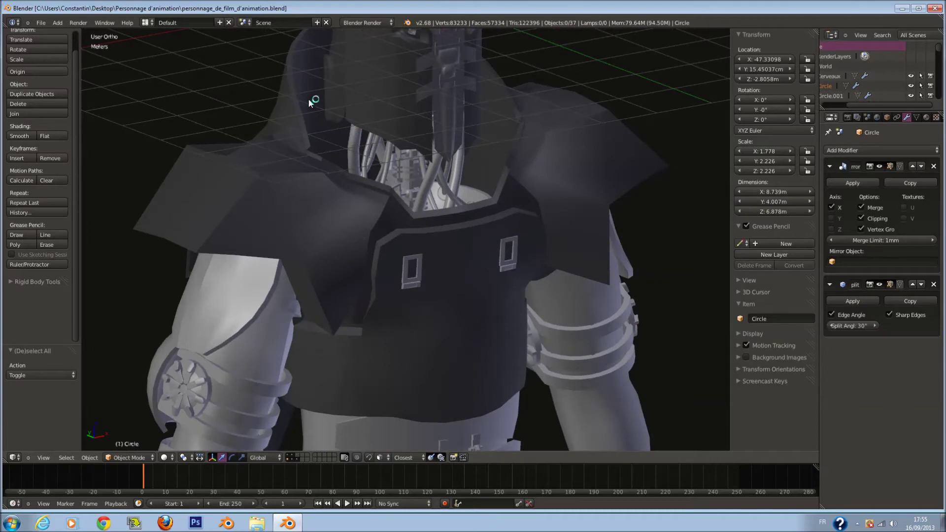
pyautogui.hotkey('ctrl', 's')
pyautogui.click(449, 208)
pyautogui.press('KP_1')
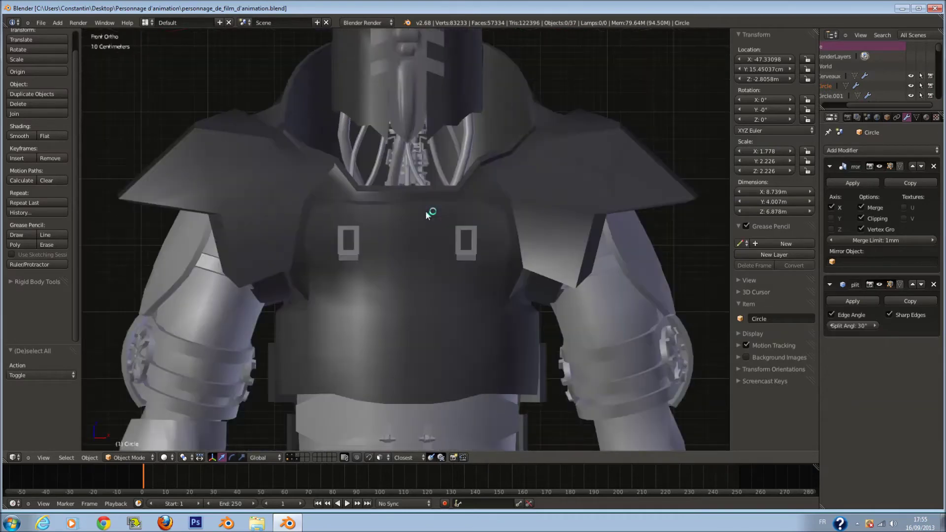
pyautogui.scroll(2, 428, 193)
pyautogui.scroll(-7, 429, 193)
pyautogui.scroll(-2, 429, 193)
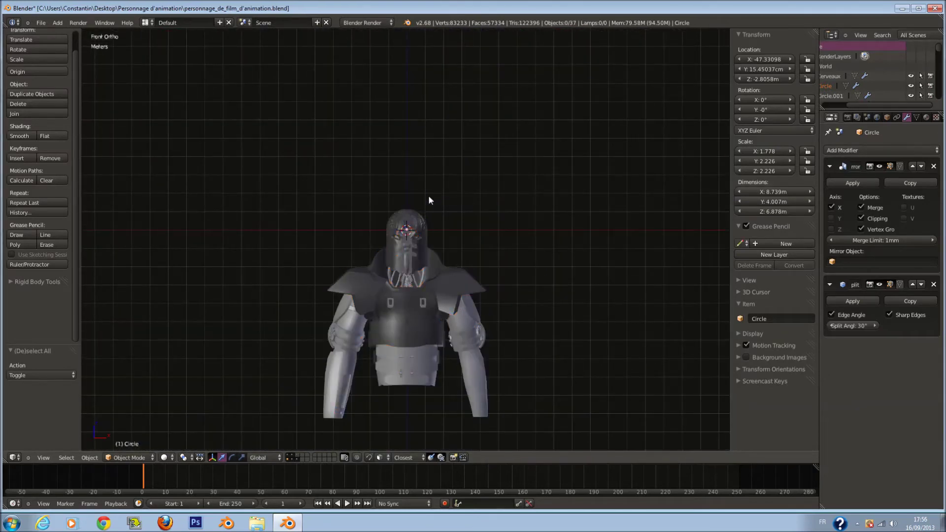
pyautogui.hotkey('shift', 'a')
pyautogui.moveTo(424, 197)
pyautogui.click(465, 206)
pyautogui.scroll(7, 486, 212)
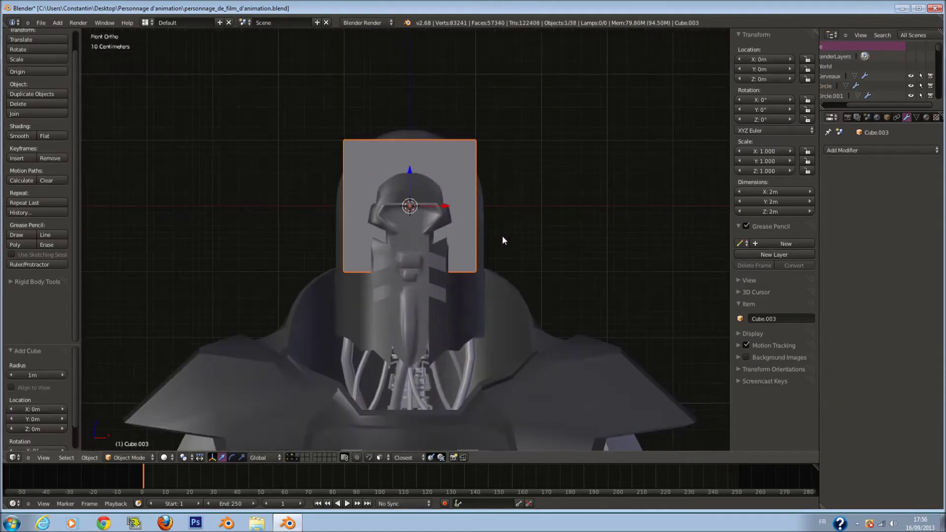
pyautogui.press('x')
pyautogui.click(495, 205)
pyautogui.scroll(-7, 495, 197)
# - Add a circle mesh at the 3D cursor and scale it to about 1.733
pyautogui.hotkey('shift', 'a')
pyautogui.moveTo(496, 193)
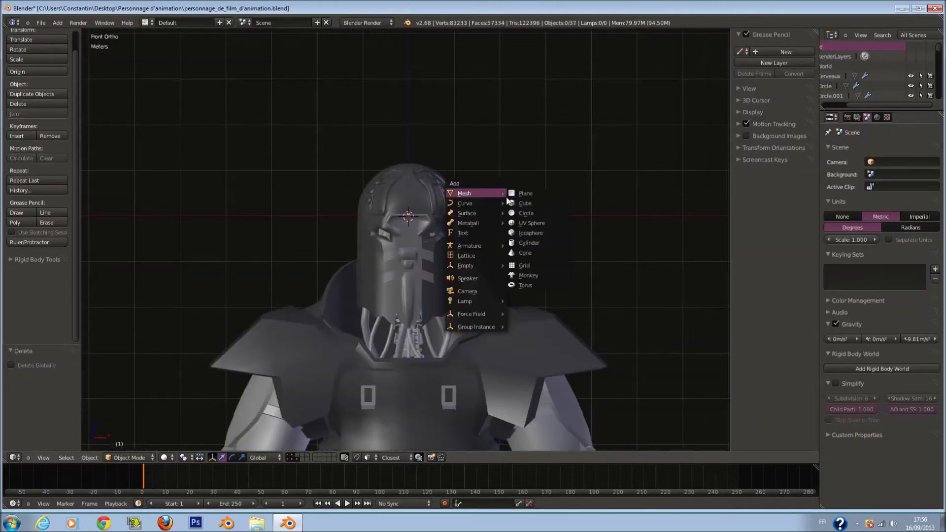
pyautogui.click(542, 214)
pyautogui.scroll(1, 443, 219)
pyautogui.press('s')
pyautogui.click(432, 242)
# - Delete the circle's vertices on the positive X side, keeping a half circle, and return to object mode
pyautogui.press('Tab')
pyautogui.press('z')
pyautogui.scroll(3, 423, 193)
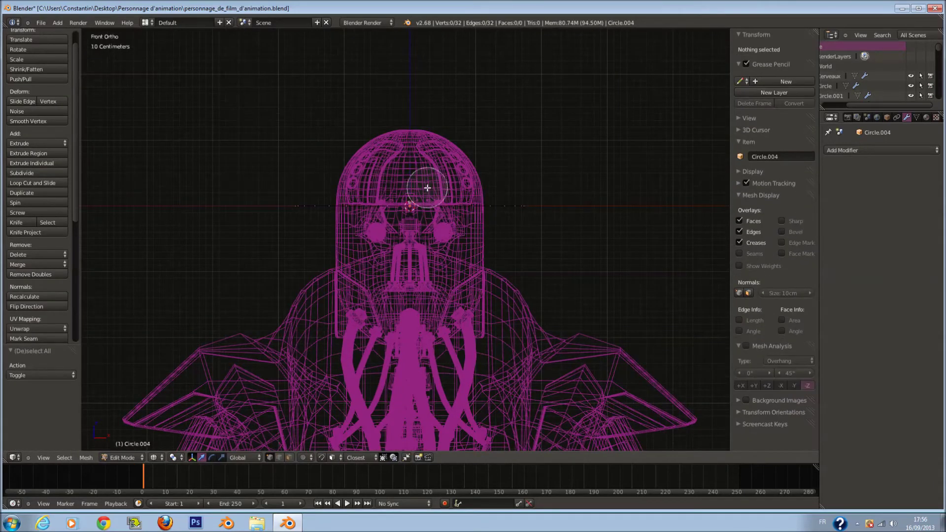
pyautogui.press('a')
pyautogui.press('c')
pyautogui.click(496, 207)
pyautogui.moveTo(496, 207); pyautogui.dragTo(533, 208)
pyautogui.rightClick(532, 209)
pyautogui.press('x')
pyautogui.click(533, 200)
pyautogui.moveTo(532, 200); pyautogui.dragTo(511, 238, button='middle')
pyautogui.press('Tab')
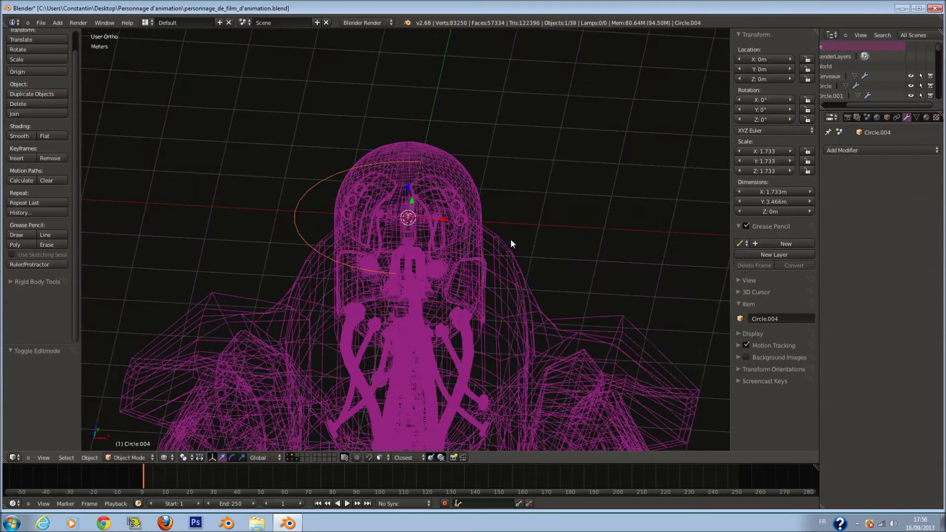
# - Add a Mirror modifier to the half circle
pyautogui.moveTo(479, 210); pyautogui.dragTo(485, 281, button='middle')
pyautogui.click(844, 151)
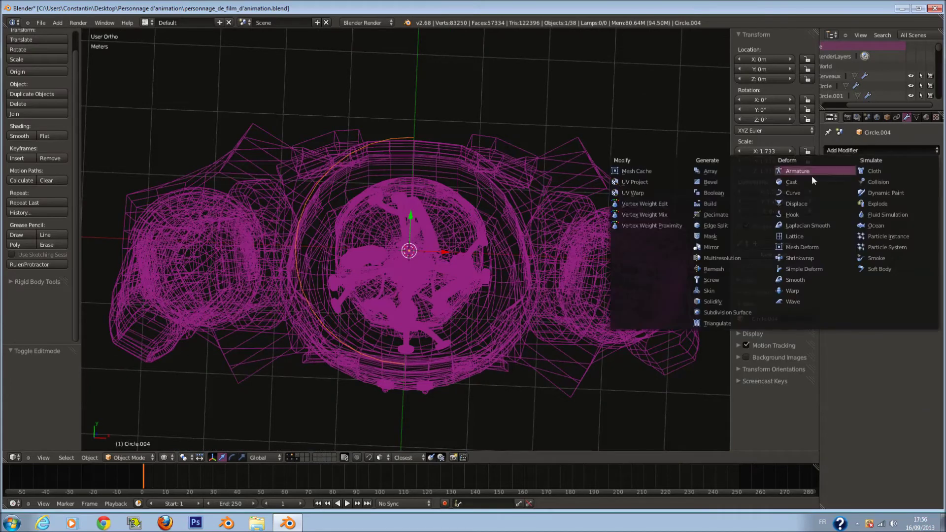
pyautogui.click(711, 247)
# - Lower the half circle's vertices 2.39 m along Z to neck height in edit mode
pyautogui.press('Tab')
pyautogui.press('KP_2')
pyautogui.press('KP_1')
pyautogui.press('KP_Decimal')
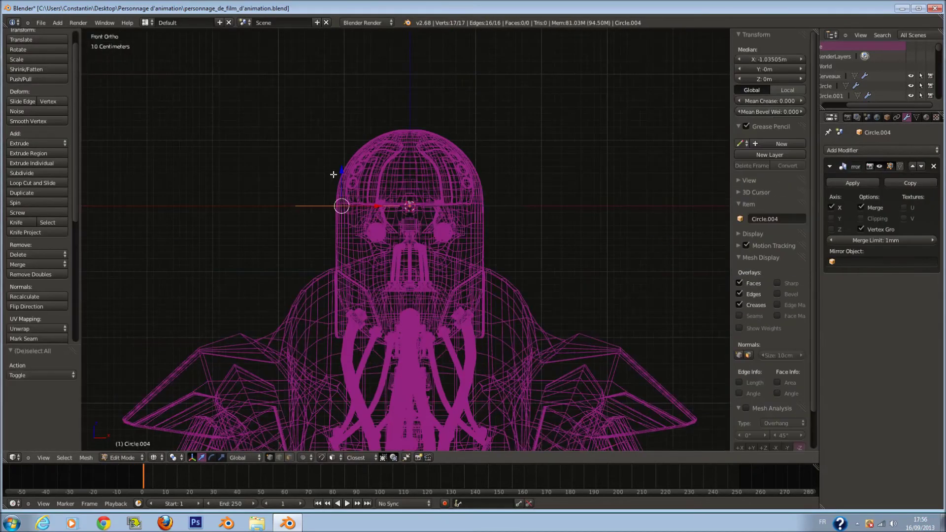
pyautogui.press('z')
pyautogui.click(383, 291)
# - Try to move the half circle about 47 cm along X and 40 cm down
pyautogui.press('g')
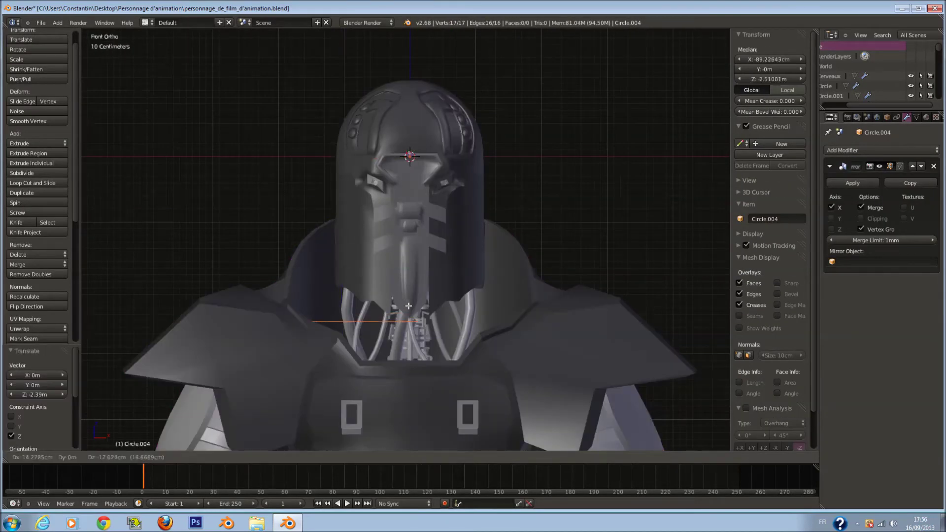
pyautogui.moveTo(430, 323); pyautogui.dragTo(477, 361, button='middle')
pyautogui.press('KP_7')
pyautogui.press('z')
pyautogui.press('Tab')
pyautogui.press('Tab')
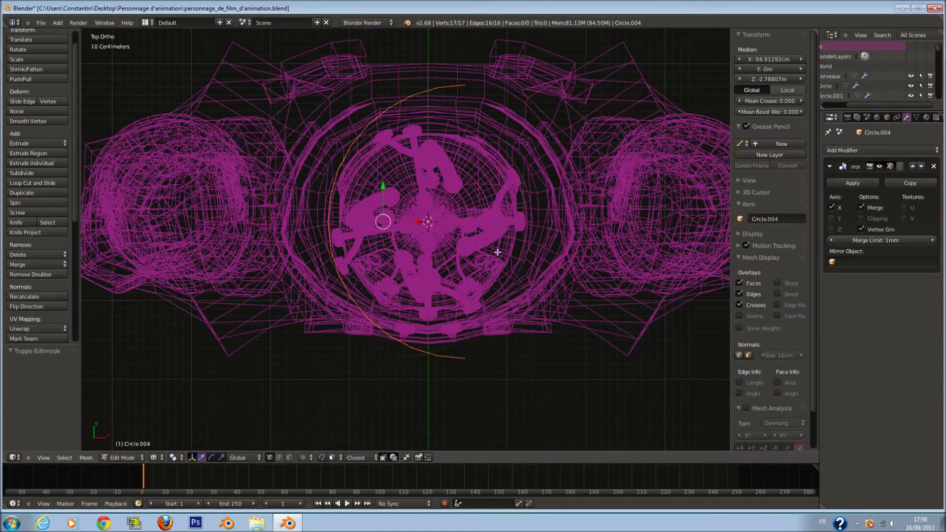
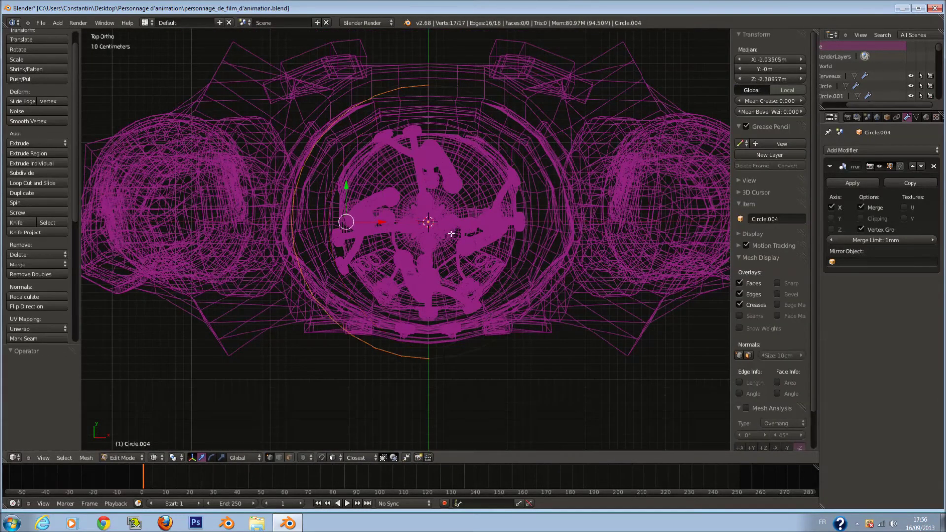
# - Enable clipping in the half circle's Mirror modifier
pyautogui.moveTo(451, 235); pyautogui.dragTo(473, 207, button='middle')
pyautogui.press('z')
pyautogui.click(861, 219)
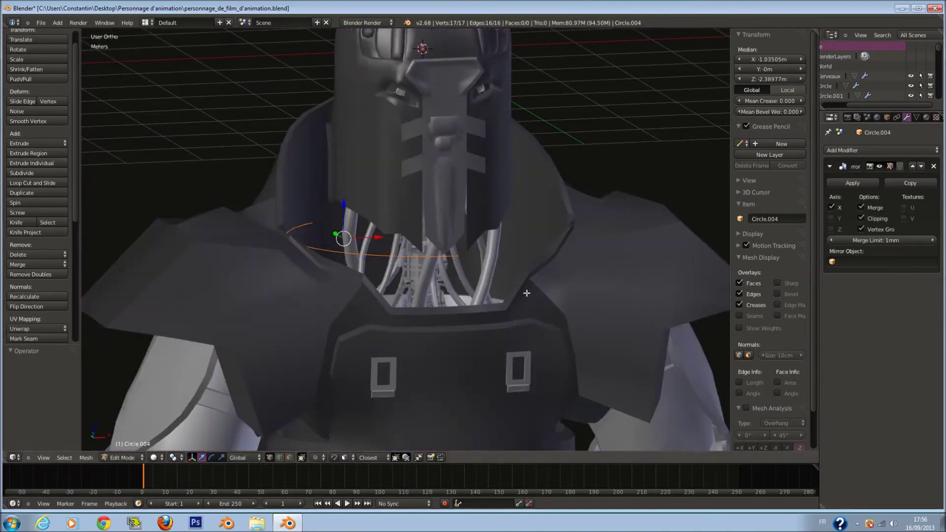
# - Lower the half circle along Z to about -3.07 m, at the torso armour's neck opening
pyautogui.moveTo(522, 321); pyautogui.dragTo(527, 363, button='middle')
pyautogui.click(492, 314)
pyautogui.press('z')
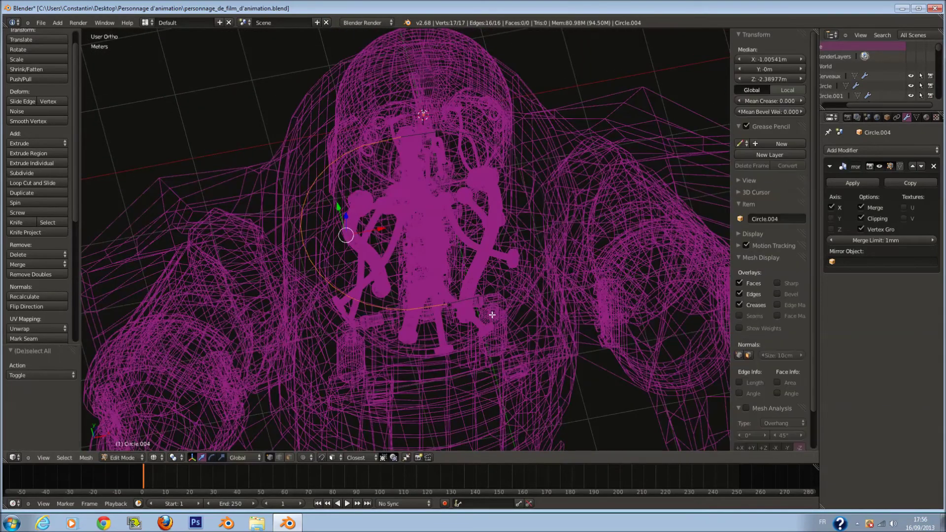
pyautogui.press('KP_1')
pyautogui.scroll(3, 490, 315)
pyautogui.press('z')
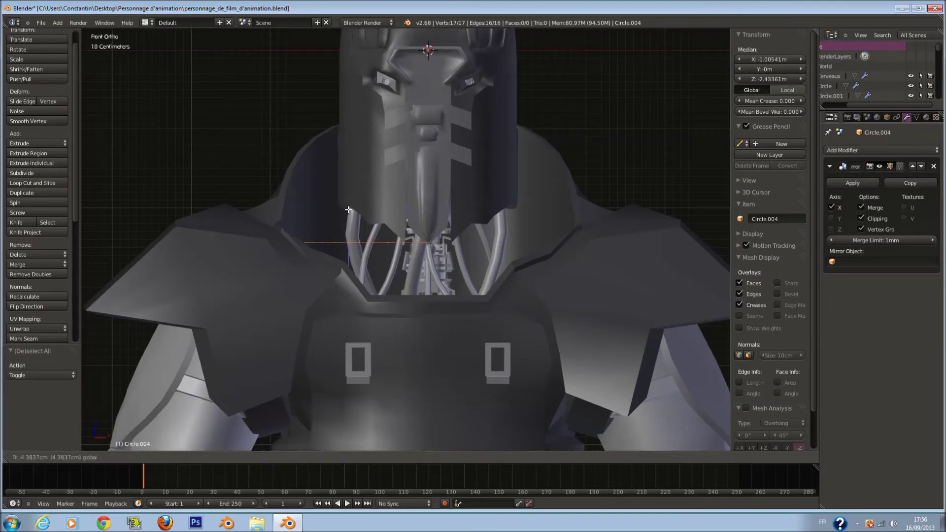
pyautogui.click(358, 259)
pyautogui.press('a')
pyautogui.moveTo(358, 259); pyautogui.dragTo(472, 370, button='middle')
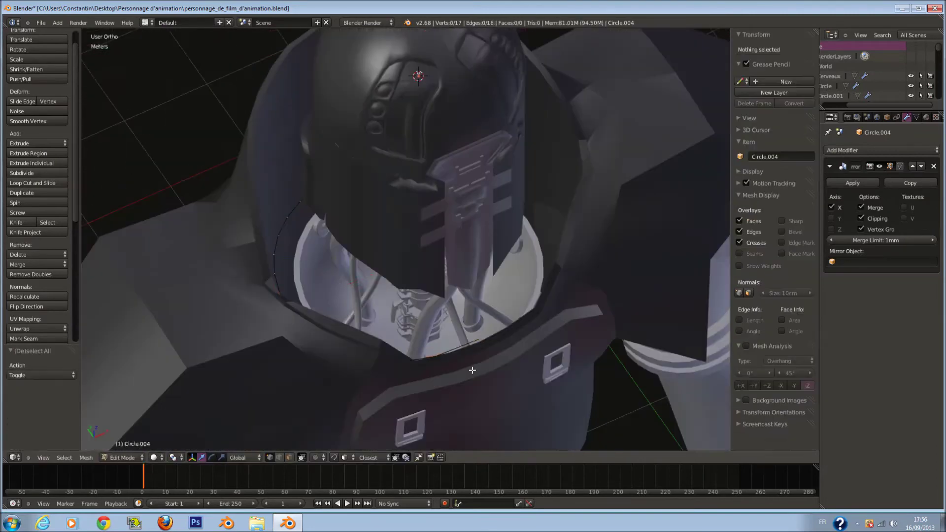
# - Delete the half circle's front edge segment beside the mirror centre
pyautogui.click(467, 354)
pyautogui.press('x')
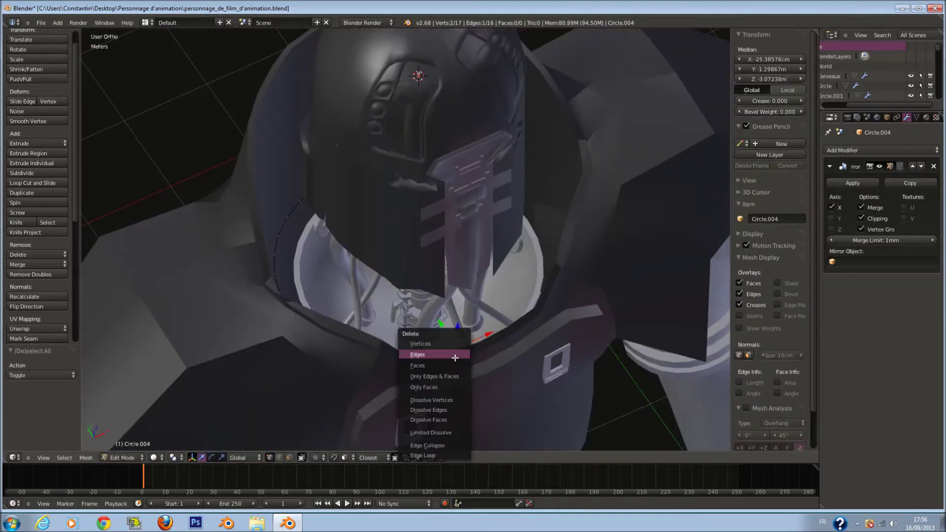
pyautogui.click(455, 354)
# - Move the whole remaining half circle backward along Y and about 6.8 cm outward along X
pyautogui.press('a')
pyautogui.press('KP_7')
pyautogui.scroll(1, 400, 253)
pyautogui.moveTo(328, 216); pyautogui.dragTo(328, 204)
pyautogui.click(357, 235)
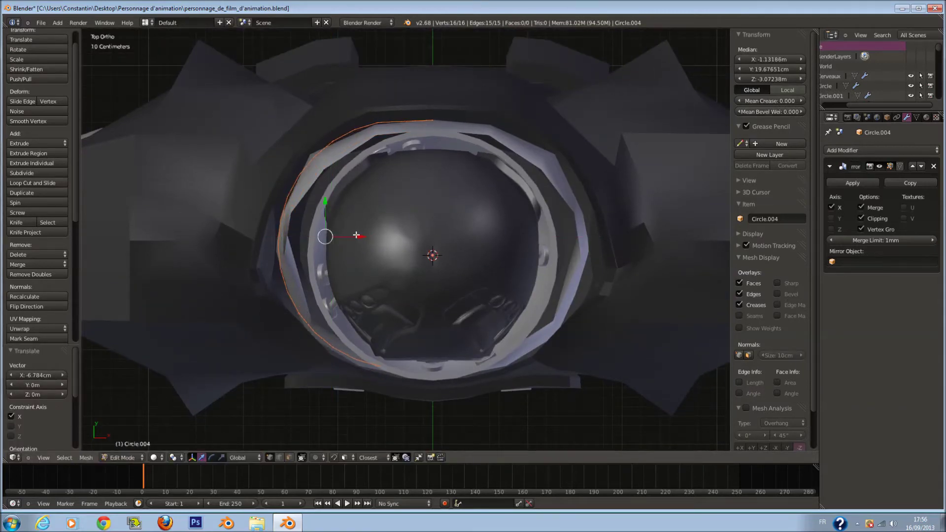
# - Extrude the half circle's edges upward about 33 cm along Z to form a collar wall
pyautogui.press('KP_1')
pyautogui.press('e')
pyautogui.click(354, 266)
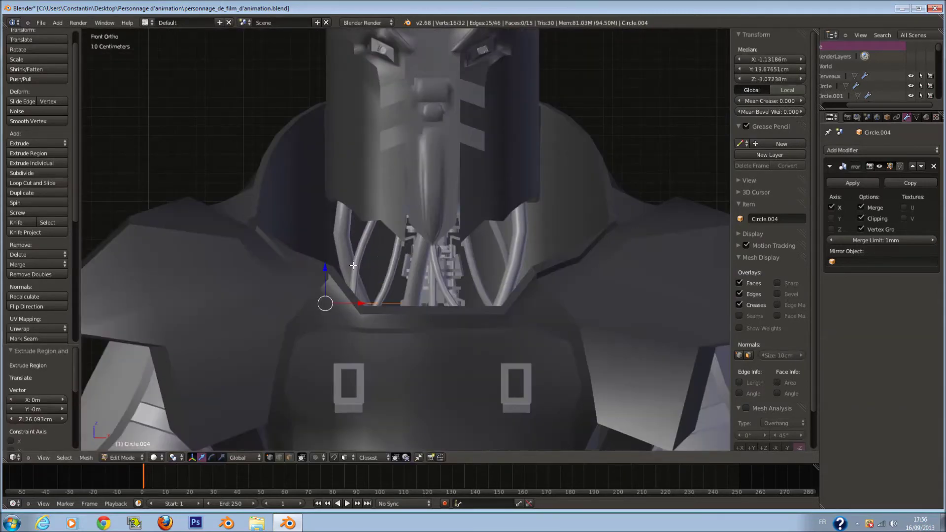
pyautogui.moveTo(354, 269); pyautogui.dragTo(384, 301, button='middle')
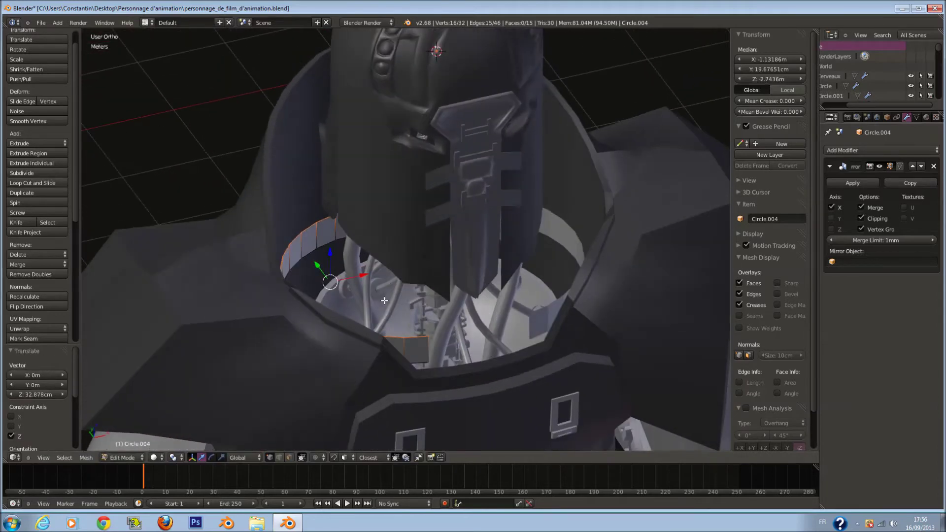
# - Raise the collar's top edge about 56 cm, shift it 16.7 cm inward along X and rotate it about 51.5°
pyautogui.press('KP_1')
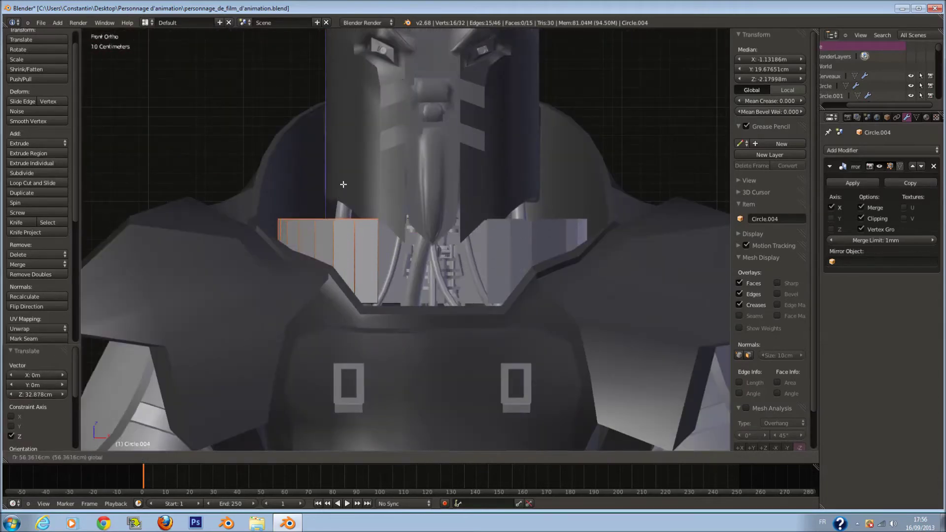
pyautogui.moveTo(358, 218); pyautogui.dragTo(372, 233)
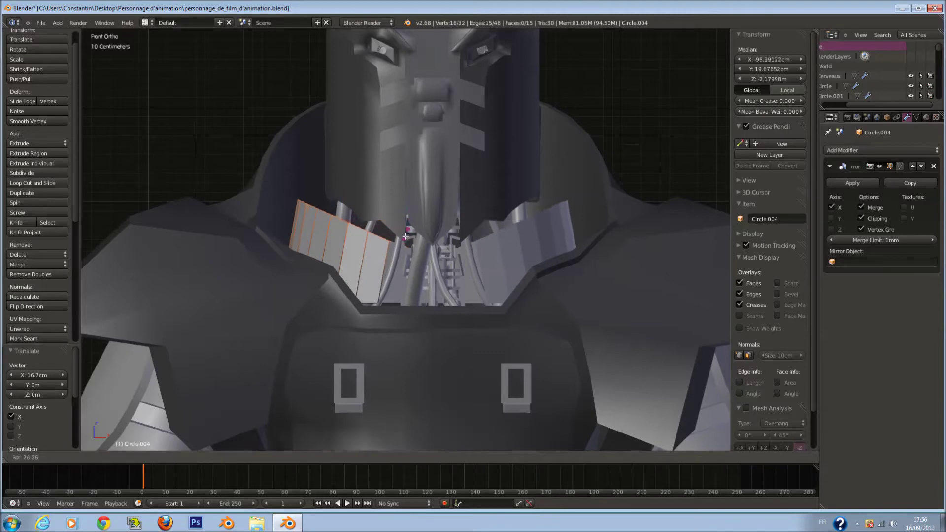
pyautogui.click(396, 266)
# - Select the rear nine vertices of the collar's top edge and flatten them by scaling to 0 along Z
pyautogui.press('z')
pyautogui.rightClick(416, 275)
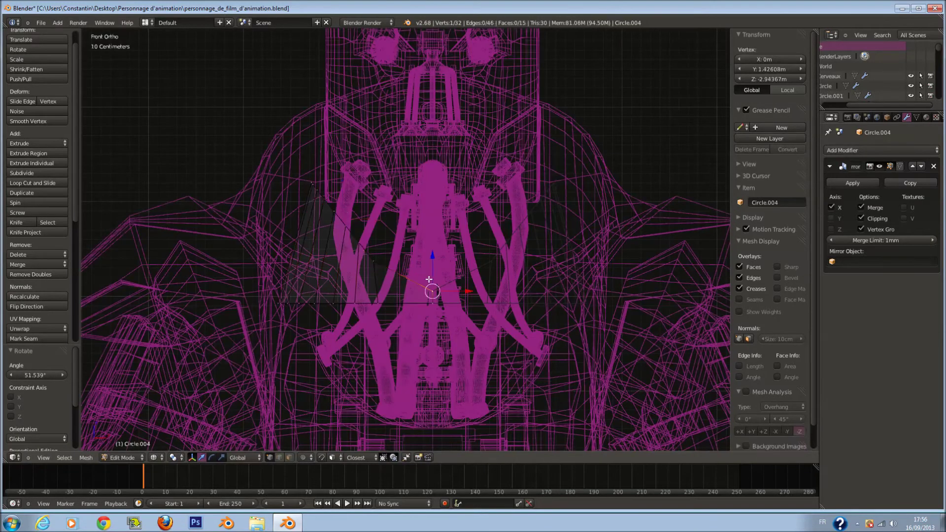
pyautogui.keyDown('alt'); pyautogui.rightClick(414, 276); pyautogui.keyUp('alt')
pyautogui.press('z')
pyautogui.moveTo(387, 260); pyautogui.dragTo(504, 315, button='middle')
pyautogui.press('c')
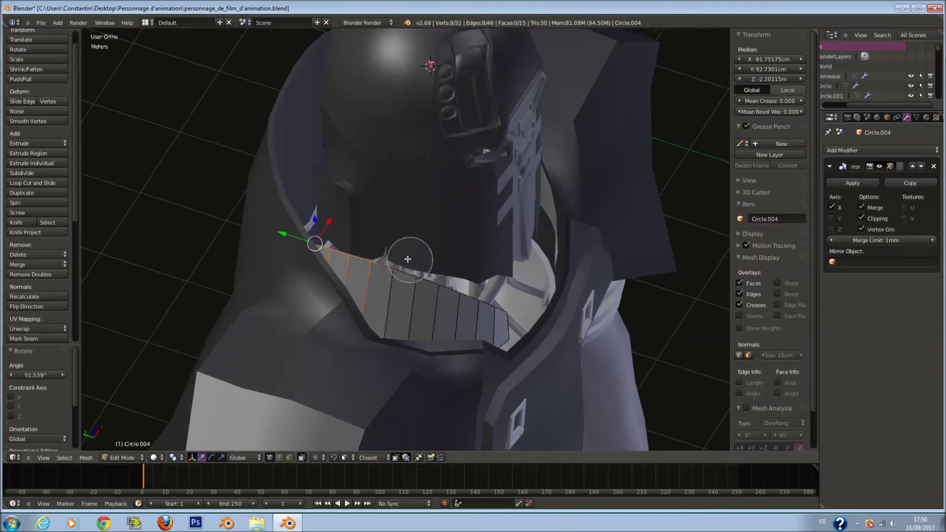
pyautogui.press('KP_1')
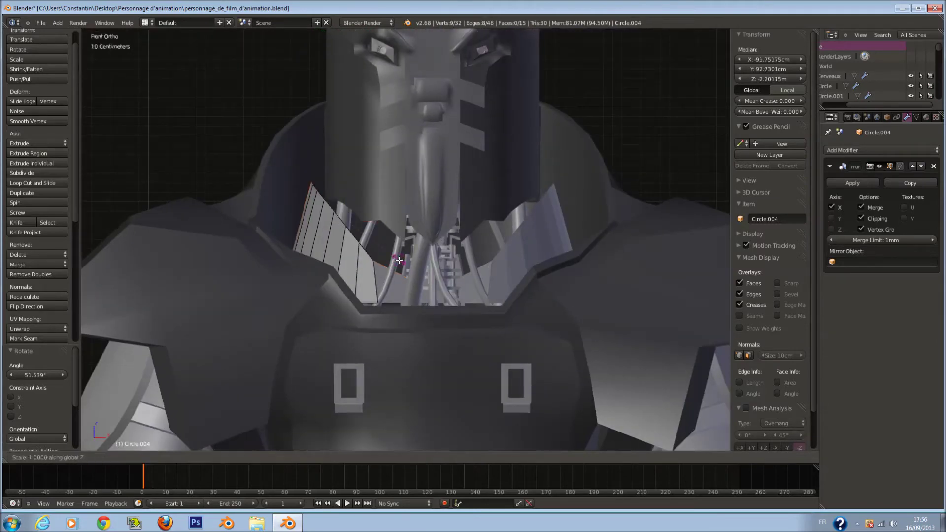
pyautogui.press('Return')
pyautogui.press('z')
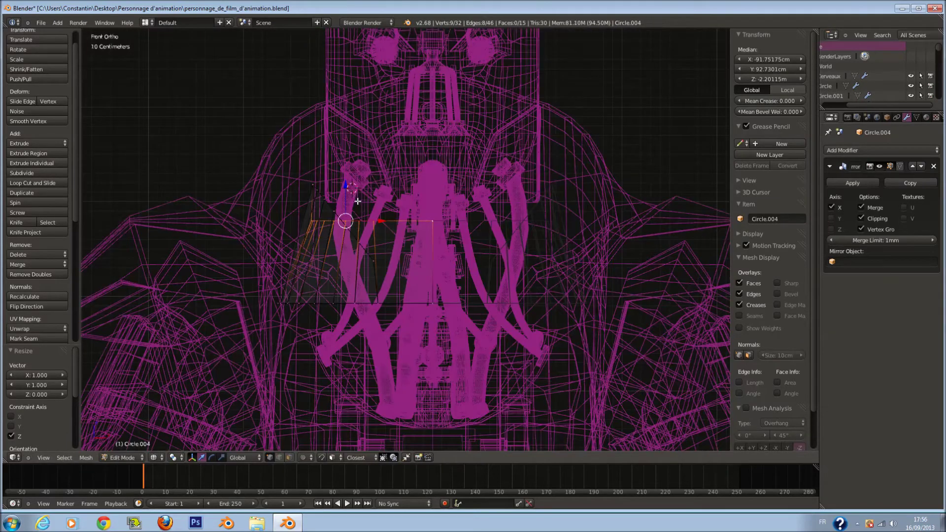
# - Raise the flattened rear top edge about 44.4 cm along Z and move it about 16.1 cm forward along Y
pyautogui.press('g')
pyautogui.press('z')
pyautogui.click(353, 160)
pyautogui.press('z')
pyautogui.moveTo(352, 159); pyautogui.dragTo(373, 171, button='middle')
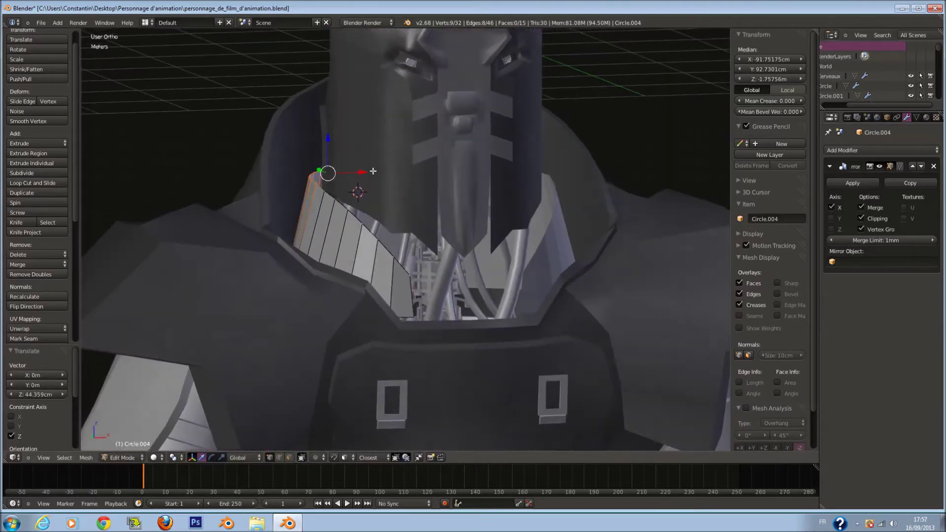
pyautogui.moveTo(333, 148); pyautogui.dragTo(299, 241, button='middle')
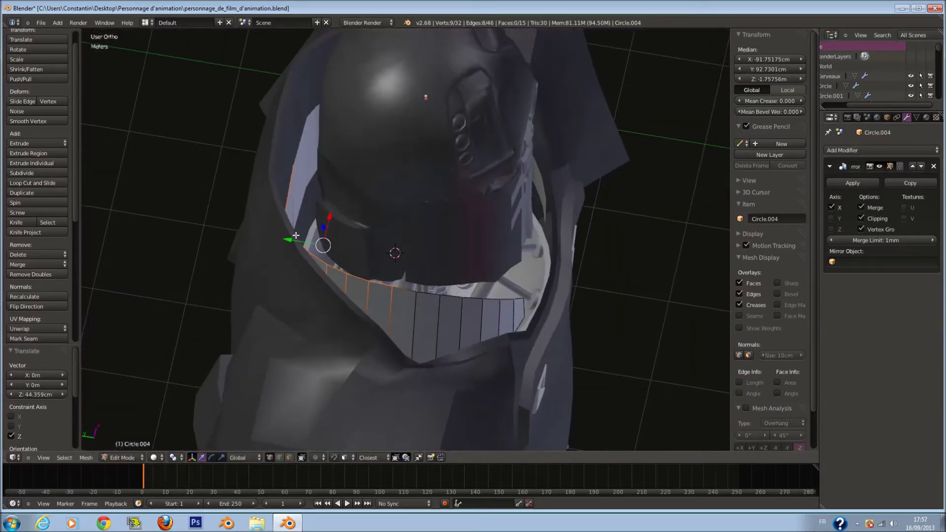
pyautogui.press('g')
pyautogui.press('y')
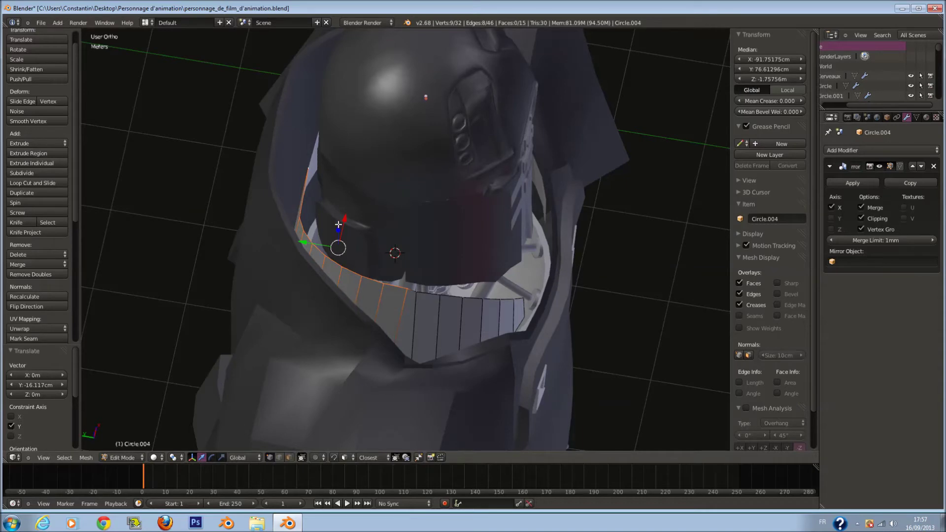
# - Move the top vertex next to the flattened section about 9.1 cm forward along Y and 5.9 cm up along Z
pyautogui.rightClick(425, 295)
pyautogui.press('g')
pyautogui.press('y')
pyautogui.click(402, 294)
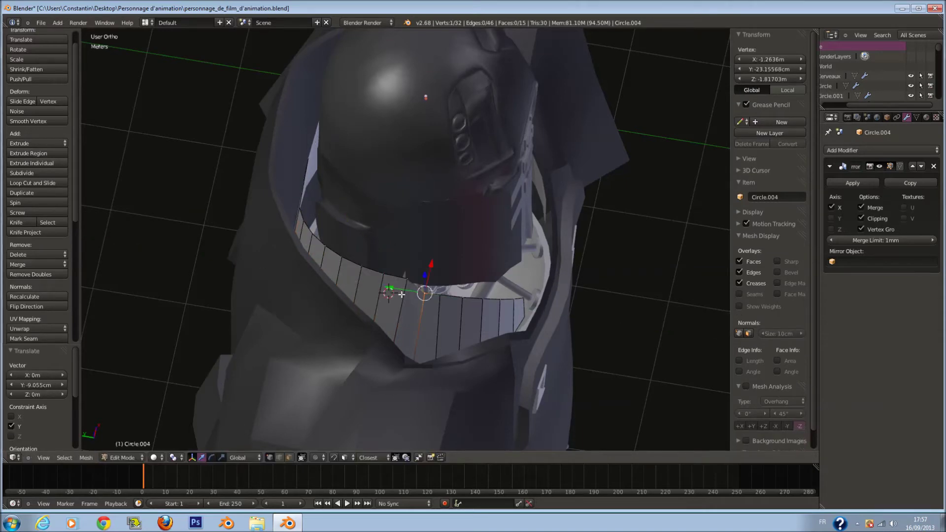
pyautogui.click(421, 276)
pyautogui.moveTo(422, 276); pyautogui.dragTo(467, 263, button='middle')
pyautogui.press('KP_1')
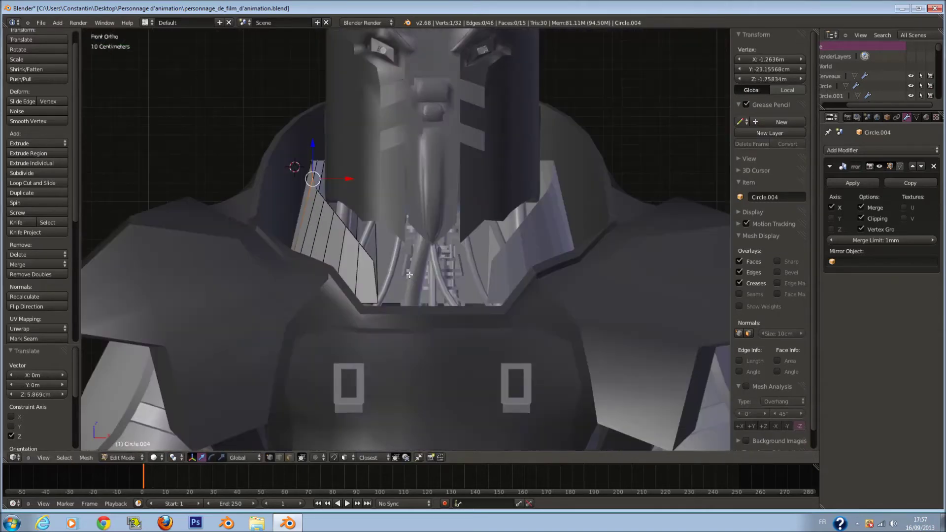
# - Extrude all of the collar's faces to give the wall thickness
pyautogui.press('a')
pyautogui.moveTo(494, 284); pyautogui.dragTo(519, 288, button='middle')
pyautogui.press('a')
pyautogui.press('e')
pyautogui.click(519, 325)
pyautogui.moveTo(519, 318); pyautogui.dragTo(513, 296, button='middle')
pyautogui.press('KP_1')
# - Move the entire thickened collar half about 10 cm outward along X
pyautogui.press('a')
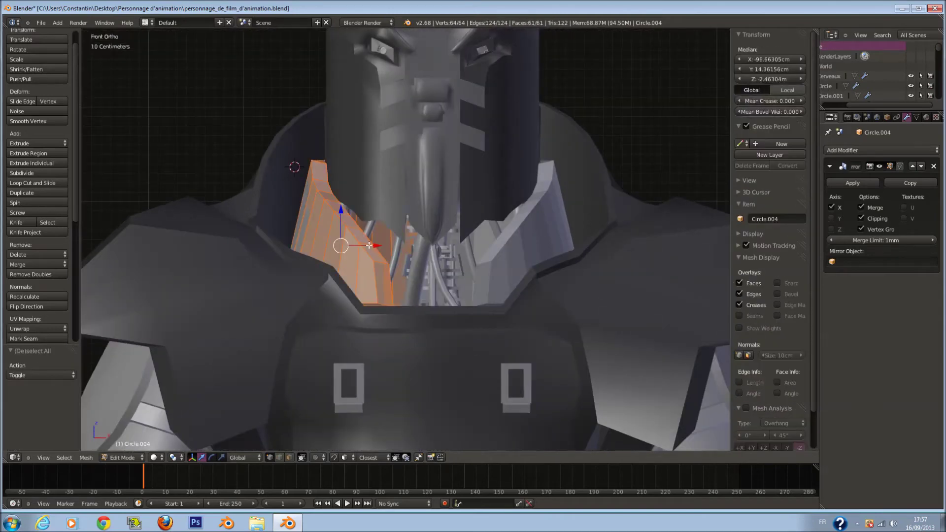
pyautogui.moveTo(369, 245)
pyautogui.mouseDown()
pyautogui.moveTo(378, 241)
pyautogui.moveTo(370, 240)
pyautogui.mouseUp()
pyautogui.press('z')
pyautogui.press('z')
pyautogui.press('Tab')
pyautogui.moveTo(369, 241); pyautogui.dragTo(274, 328, button='middle')
# - Move the collar's front end face about 20.7 cm outward along X and 8.7 cm forward along Y in top view
pyautogui.press('Tab')
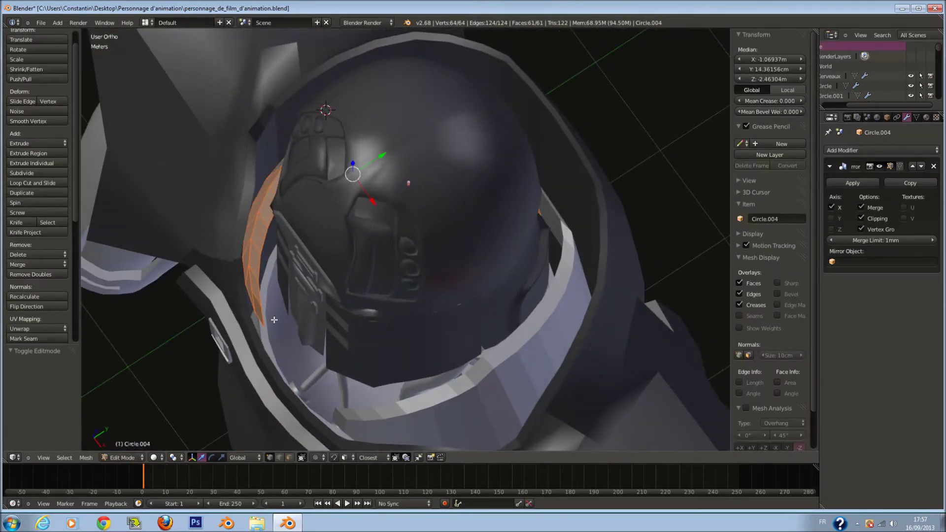
pyautogui.press('KP_7')
pyautogui.press('z')
pyautogui.press('z')
pyautogui.press('z')
pyautogui.press('a')
pyautogui.rightClick(384, 390)
pyautogui.press('z')
pyautogui.press('g')
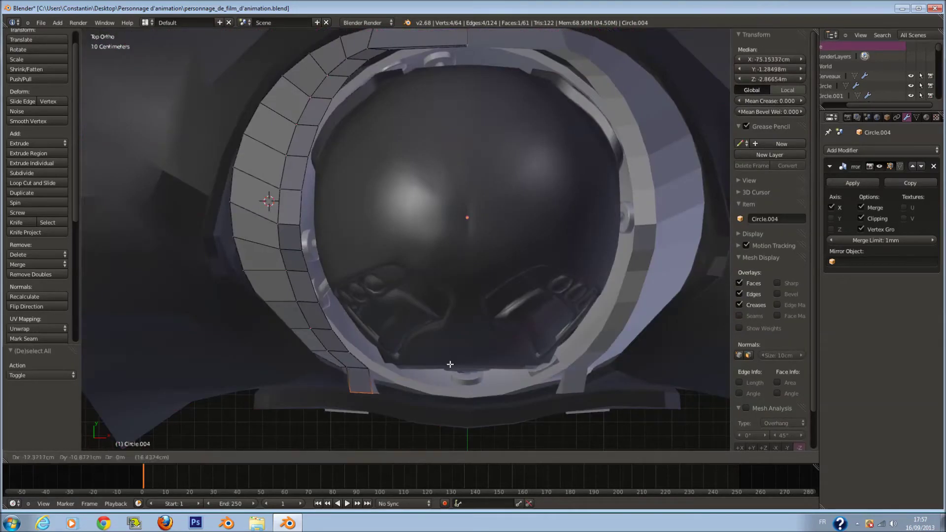
pyautogui.click(444, 361)
# - Rotate the collar's front end face about -12.2° and shift it toward the centre along the armour's neckline
pyautogui.moveTo(443, 361); pyautogui.dragTo(418, 251, button='middle')
pyautogui.press('r')
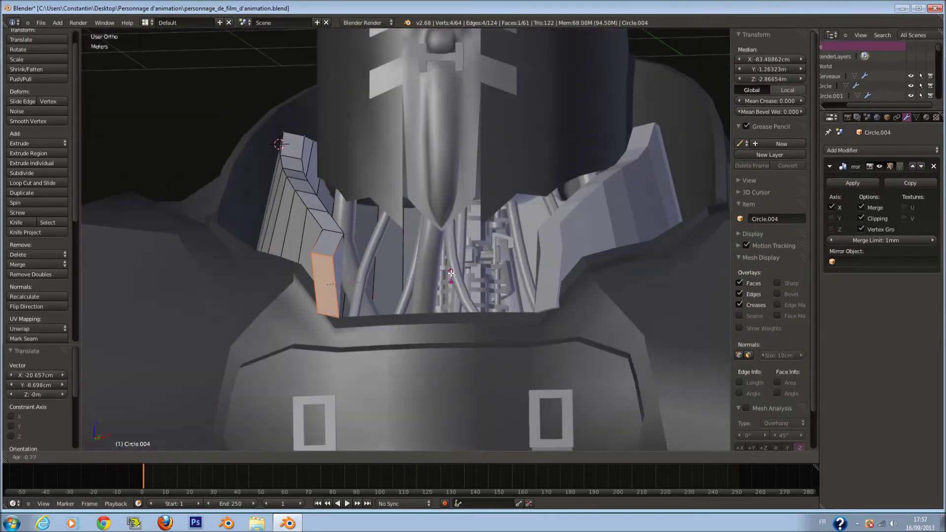
pyautogui.click(454, 263)
pyautogui.press('g')
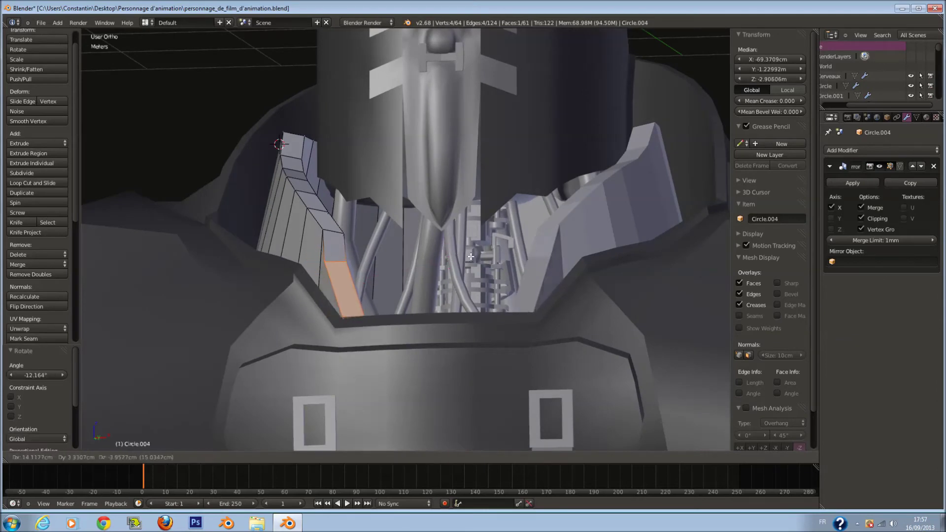
pyautogui.click(474, 250)
# - Apply smooth shading to the collar and add a level 1 Subdivision Surface modifier
pyautogui.press('Tab')
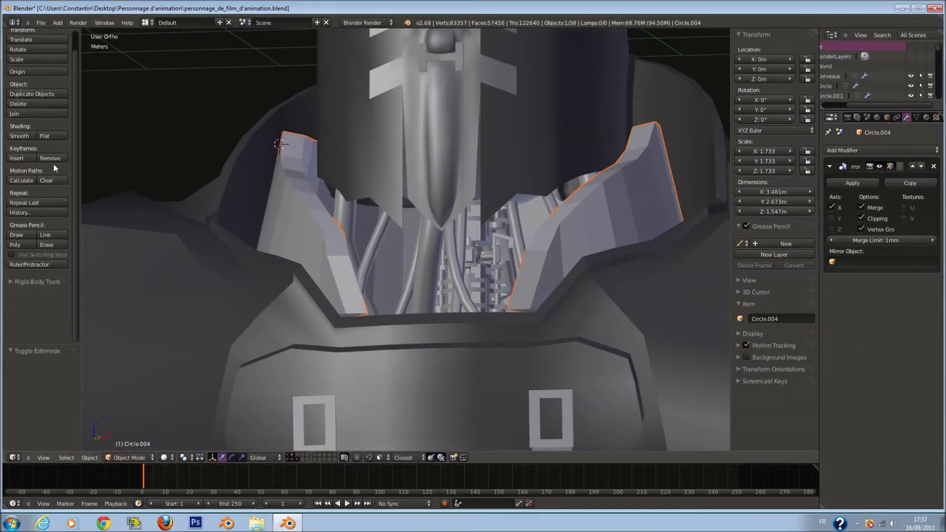
pyautogui.click(28, 137)
pyautogui.hotkey('ctrl', '1')
# - Add two loop cuts around the collar, one slid toward its top edge and one toward its bottom edge
pyautogui.press('KP_1')
pyautogui.press('Tab')
pyautogui.hotkey('ctrl', 'r')
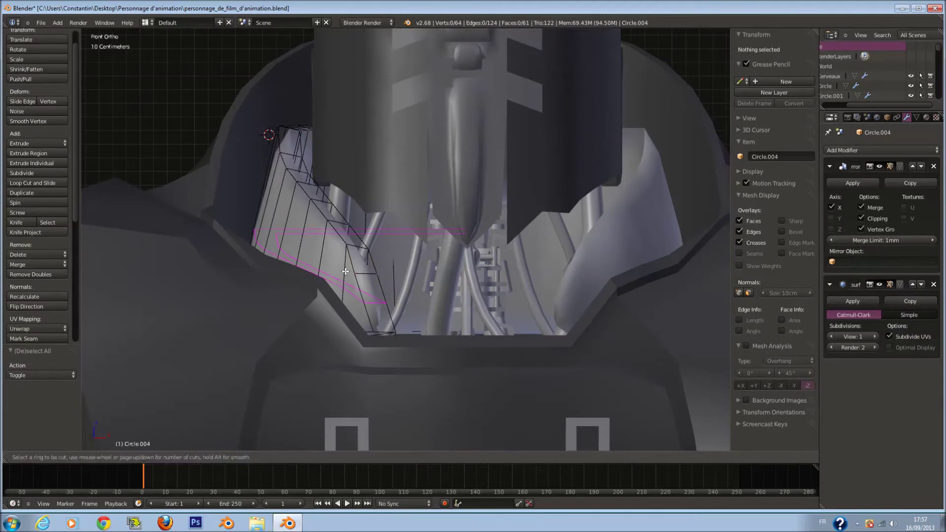
pyautogui.click(346, 271)
pyautogui.click(355, 236)
pyautogui.hotkey('ctrl', 'r')
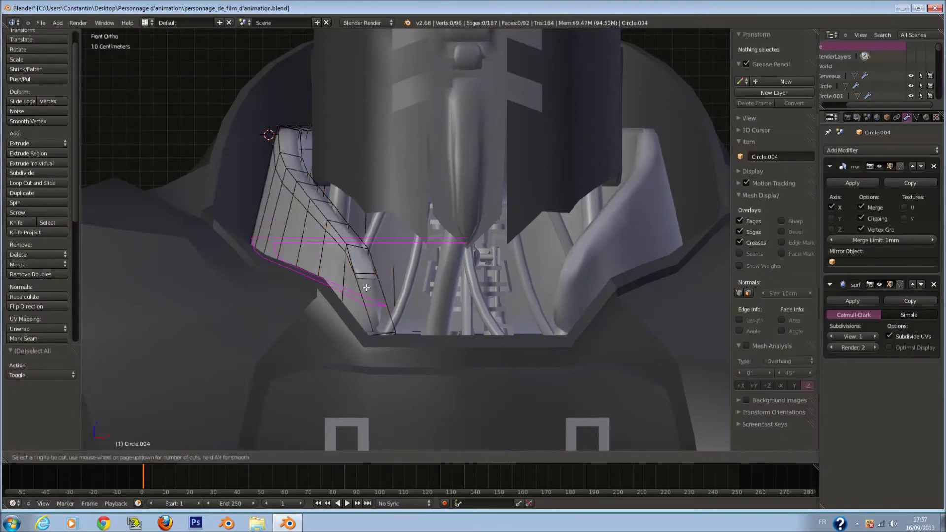
pyautogui.click(369, 297)
pyautogui.click(375, 318)
pyautogui.press('Tab')
pyautogui.scroll(-3, 403, 289)
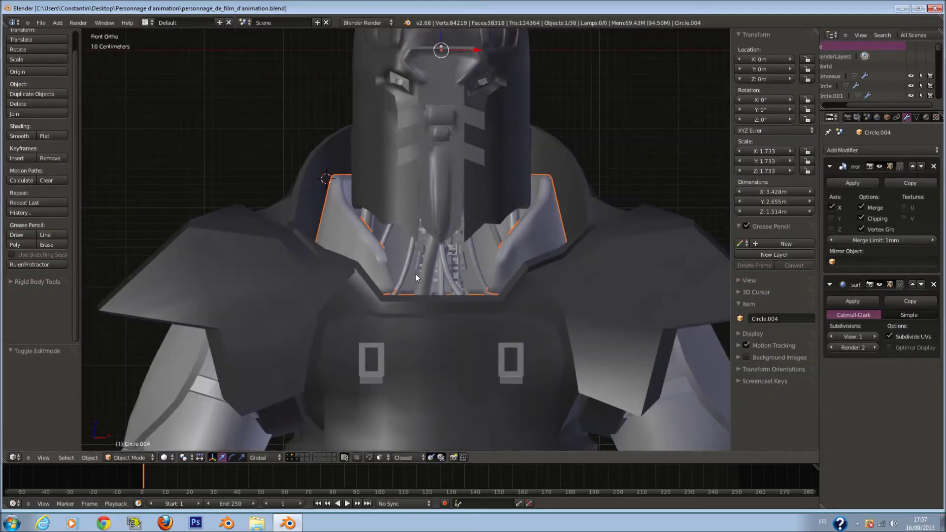
# - Select the vertices along the collar's upper front edge and reposition them in front view
pyautogui.press('Tab')
pyautogui.press('z')
pyautogui.press('a')
pyautogui.moveTo(314, 150); pyautogui.dragTo(377, 240)
pyautogui.rightClick(376, 240)
pyautogui.moveTo(397, 228); pyautogui.dragTo(414, 220, button='middle')
pyautogui.press('c')
pyautogui.moveTo(370, 139); pyautogui.dragTo(338, 150, button='middle')
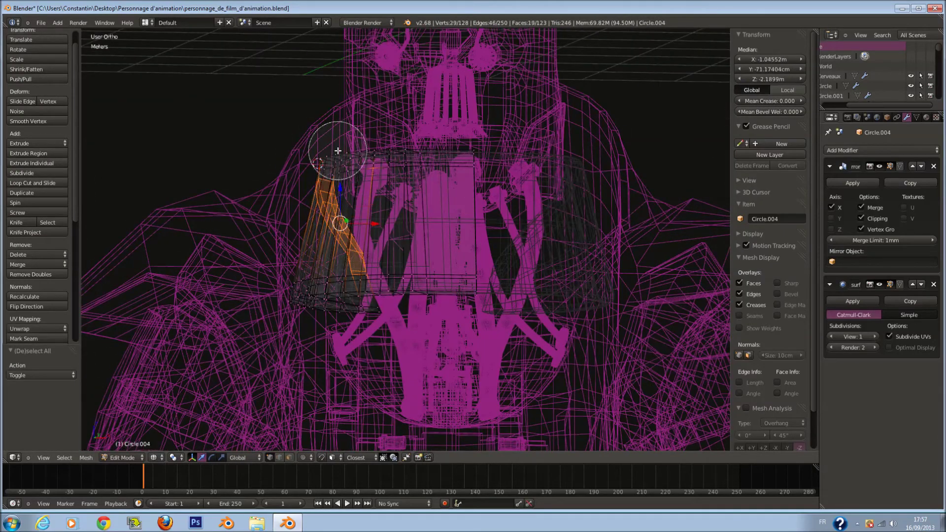
pyautogui.press('z')
pyautogui.press('KP_1')
pyautogui.press('g')
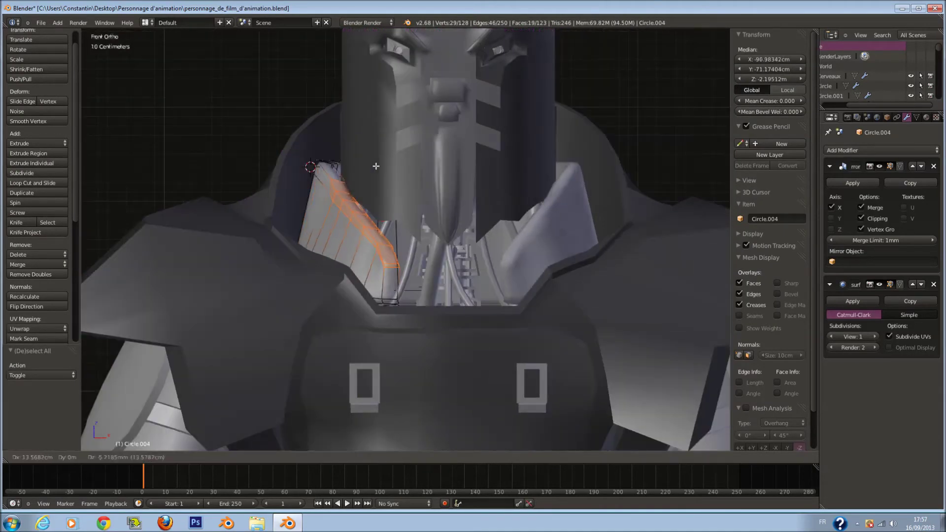
pyautogui.click(363, 163)
# - Rotate the collar's selected upper front vertices and adjust their position to refine the neckline
pyautogui.press('r')
pyautogui.click(450, 142)
pyautogui.press('g')
pyautogui.click(463, 149)
pyautogui.moveTo(463, 148); pyautogui.dragTo(438, 232, button='middle')
pyautogui.scroll(-2, 414, 170)
pyautogui.press('Tab')
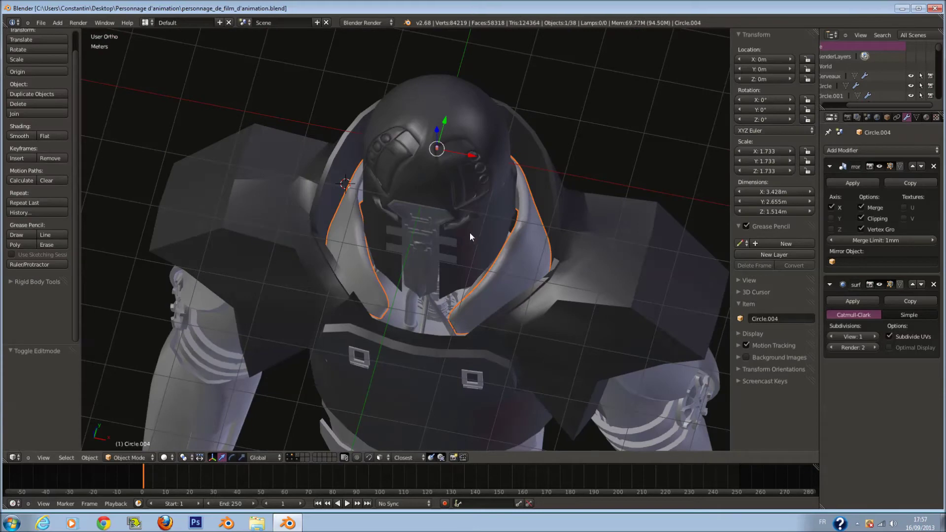
# - Deselect everything and examine how the collar fits the helmet and torso armour on the full figure
pyautogui.press('KP_1')
pyautogui.scroll(-3, 471, 236)
pyautogui.press('a')
pyautogui.scroll(-1, 465, 245)
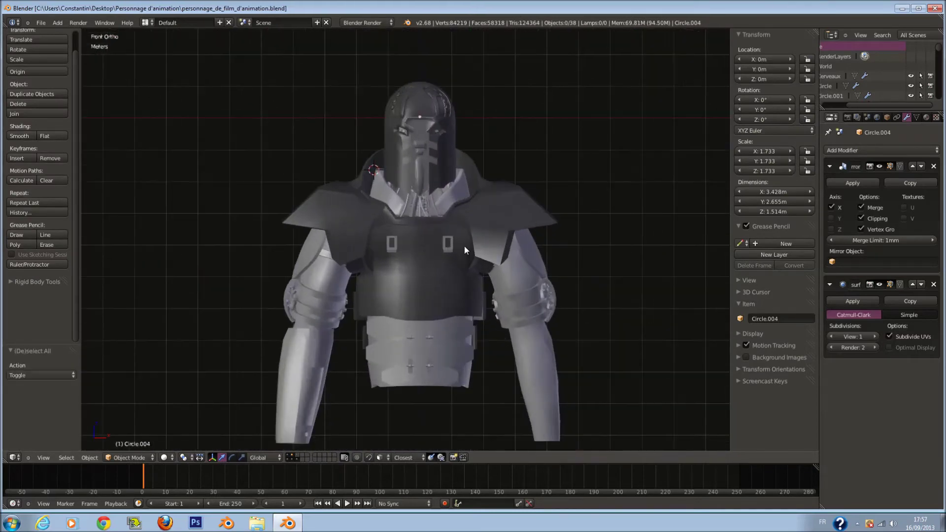
pyautogui.moveTo(464, 246); pyautogui.dragTo(489, 256, button='middle')
pyautogui.press('KP_1')
pyautogui.scroll(2, 519, 223)
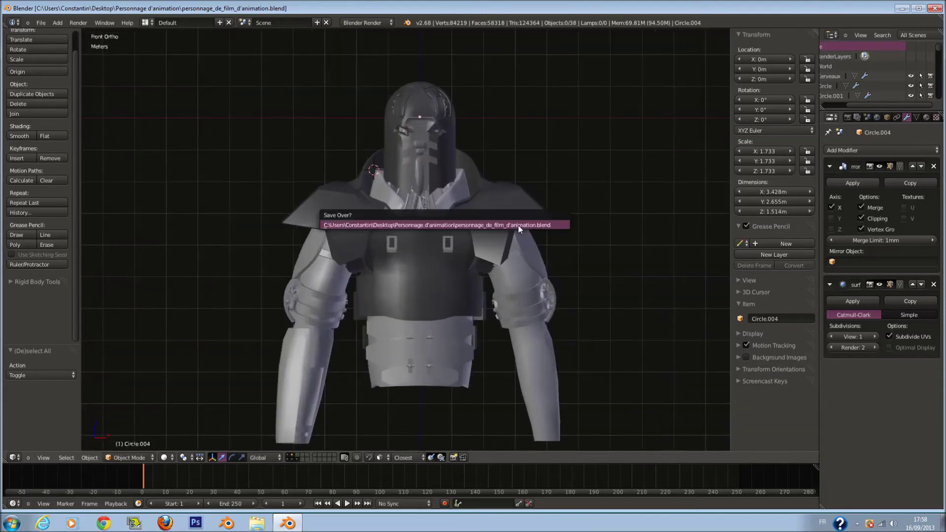
pyautogui.scroll(2, 444, 216)
pyautogui.scroll(-1, 448, 229)
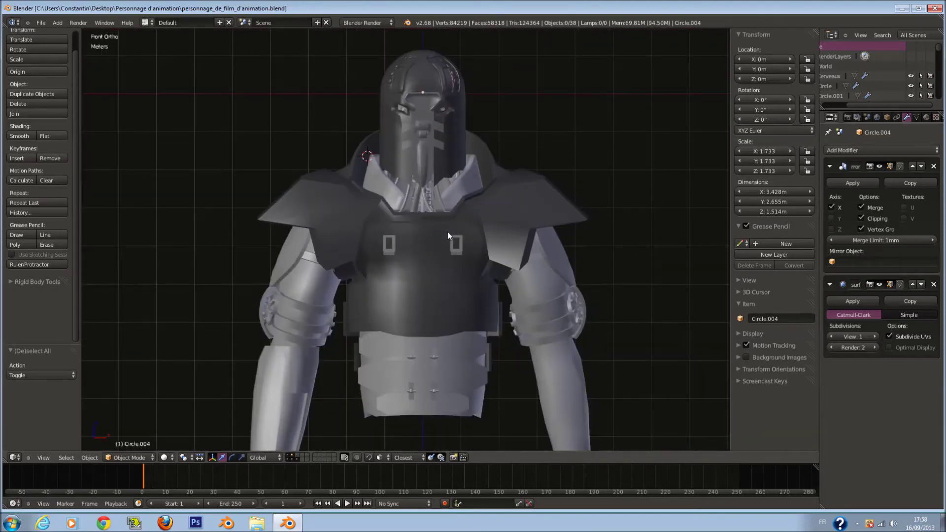
pyautogui.scroll(-2, 448, 235)
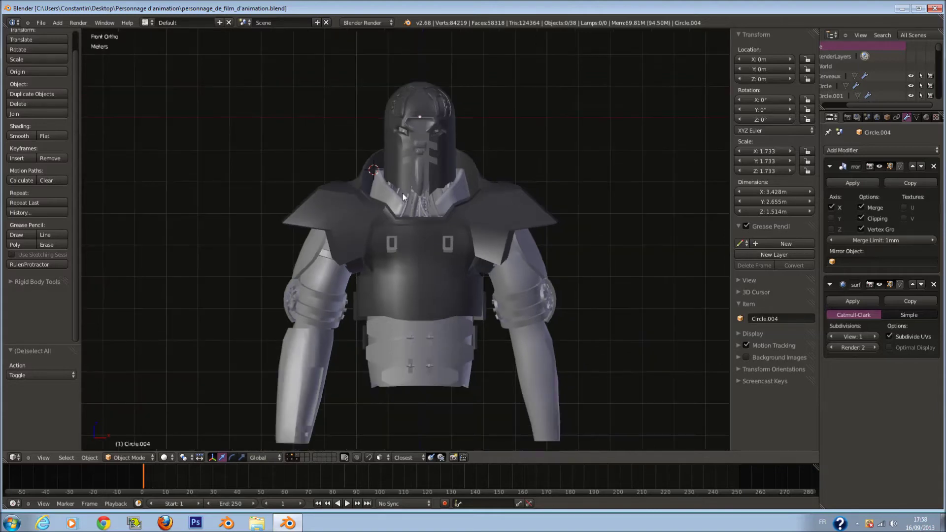
# - Save the scene over the existing file personnage_de_film_d'animation.blend
pyautogui.hotkey('ctrl', 's')
pyautogui.click(469, 297)
pyautogui.scroll(-1, 335, 409)
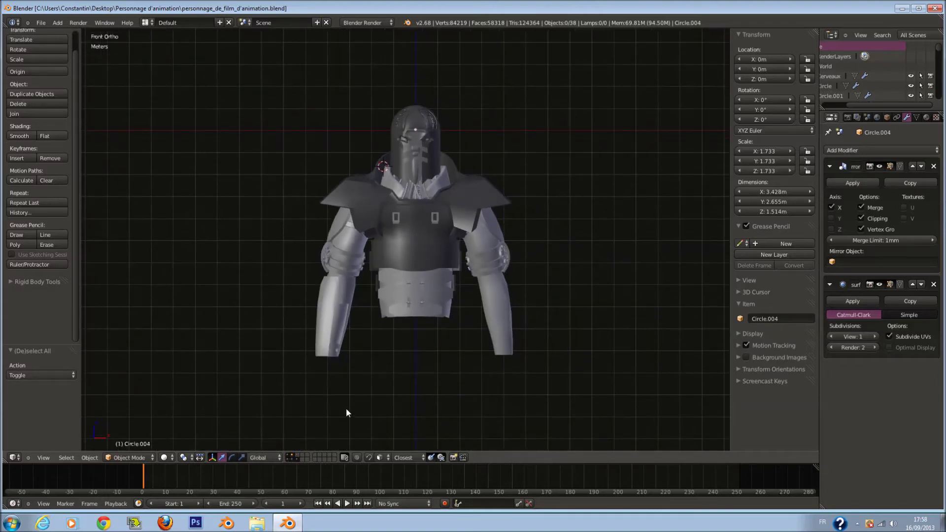
# - Add a mesh circle at the scene origin, scale it to about 1.4 and lower it about 8.57 m below the abdominal armour
pyautogui.hotkey('shift', 'c')
pyautogui.hotkey('shift', 'a')
pyautogui.moveTo(421, 292)
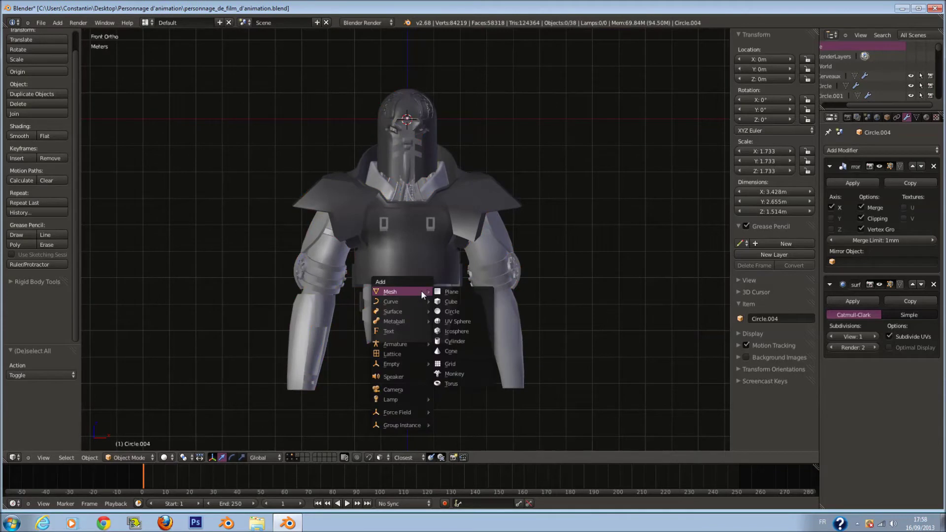
pyautogui.click(475, 308)
pyautogui.press('s')
pyautogui.click(460, 211)
pyautogui.press('g')
pyautogui.press('z')
pyautogui.click(438, 311)
pyautogui.press('KP_Decimal')
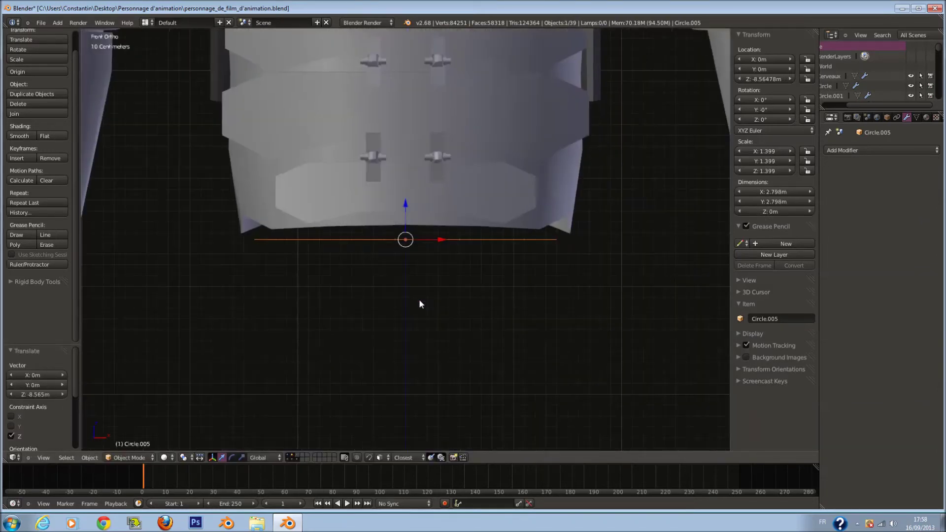
# - Fit the circle to the abdominal armour's lower edge, raising it to Z about -8.39 m and scaling it to about 1.605
pyautogui.scroll(-2, 420, 299)
pyautogui.press('s')
pyautogui.click(454, 250)
pyautogui.keyDown('shift'); pyautogui.scroll(3, 453, 249); pyautogui.keyUp('shift')
pyautogui.press('g')
pyautogui.press('z')
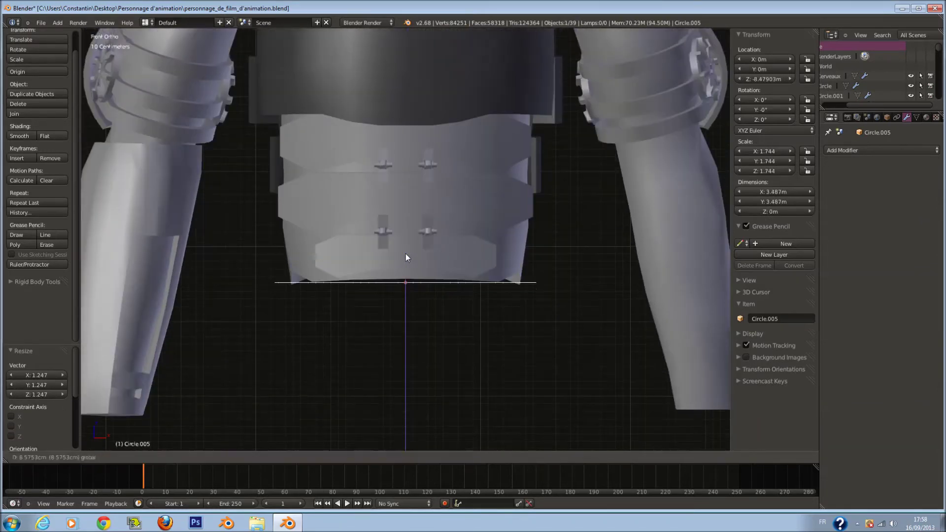
pyautogui.click(404, 247)
pyautogui.scroll(1, 419, 252)
pyautogui.moveTo(459, 263); pyautogui.dragTo(479, 290, button='middle')
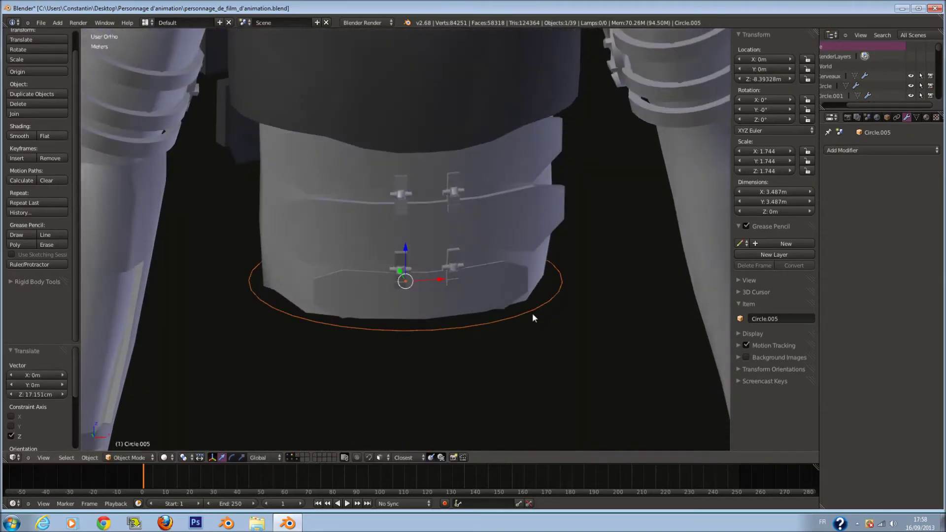
pyautogui.press('KP_1')
pyautogui.press('s')
pyautogui.click(525, 289)
# - In side view, scale the circle along Y to about 1.447 and shift it about 8.2 cm along Y
pyautogui.press('KP_3')
pyautogui.press('z')
pyautogui.press('s')
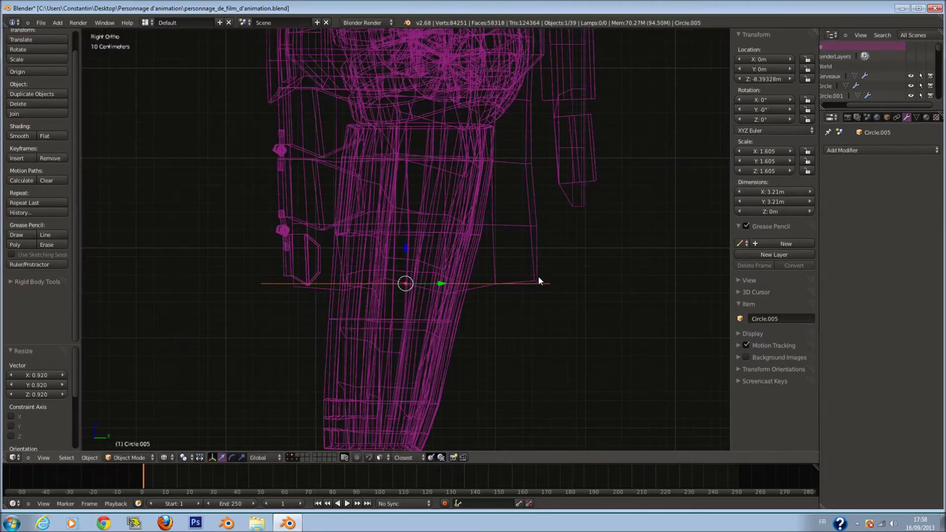
pyautogui.press('x')
pyautogui.press('y')
pyautogui.click(468, 290)
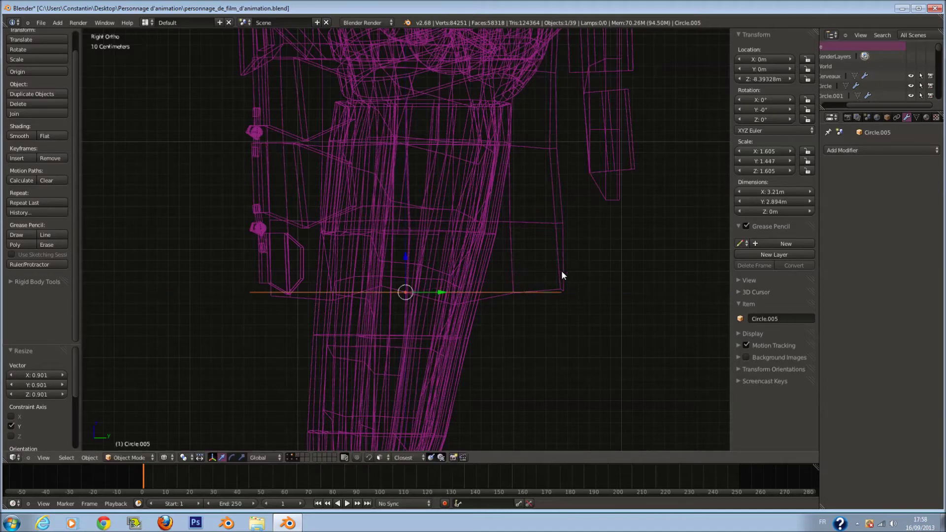
pyautogui.moveTo(440, 294); pyautogui.dragTo(448, 295)
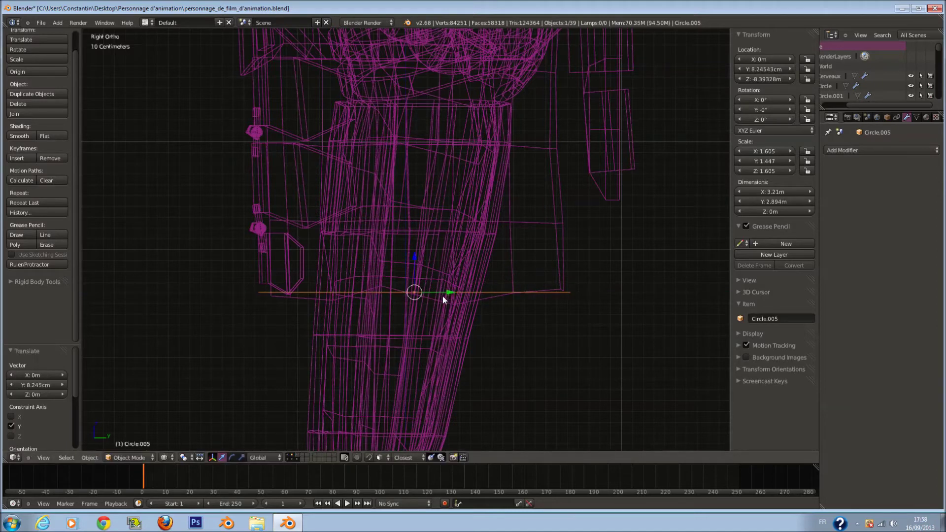
pyautogui.press('z')
pyautogui.press('KP_1')
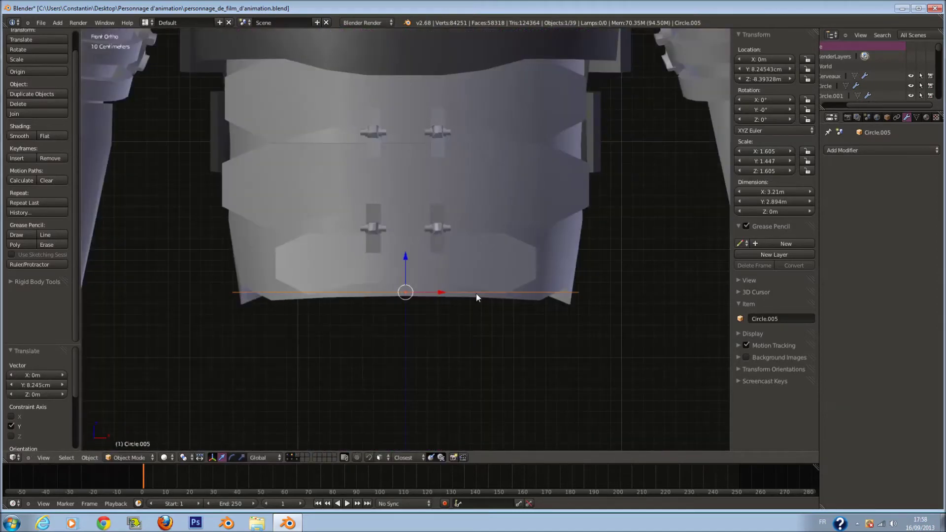
# - Save the scene over the existing file and shrink the circle uniformly to a scale of about 1.42
pyautogui.hotkey('ctrl', 's')
pyautogui.click(559, 306)
pyautogui.scroll(-1, 552, 295)
pyautogui.scroll(2, 558, 309)
pyautogui.press('s')
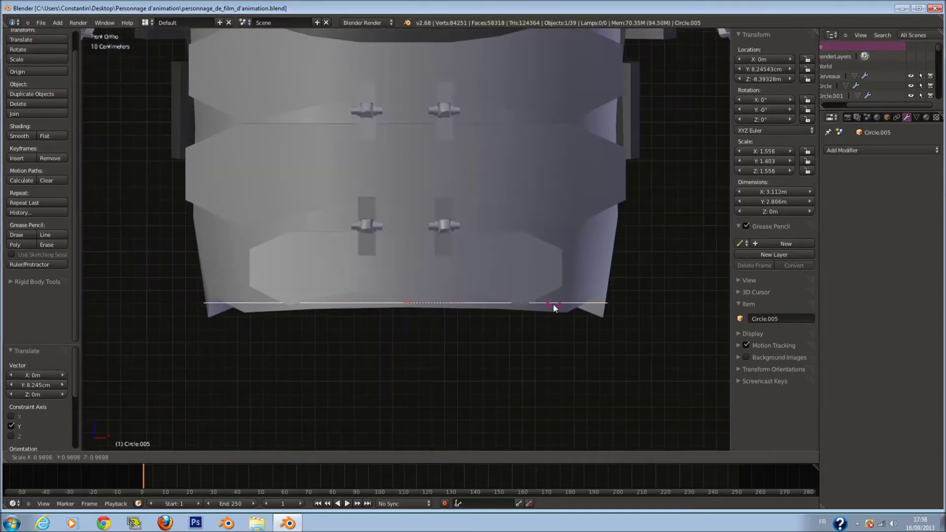
pyautogui.click(541, 300)
# - Extrude the circle's edge ring downward in Edit Mode and scale the new ring slightly outward
pyautogui.press('Tab')
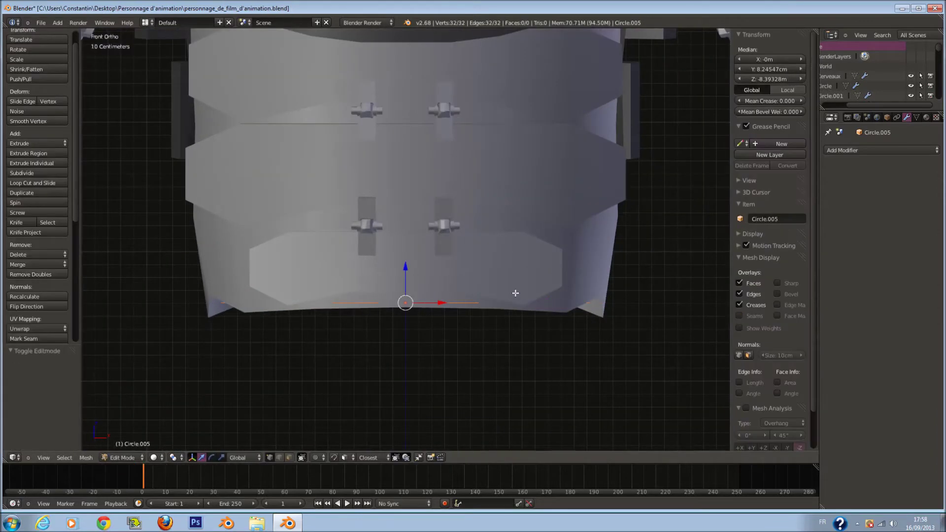
pyautogui.scroll(-1, 423, 277)
pyautogui.press('e')
pyautogui.rightClick(422, 285)
pyautogui.press('s')
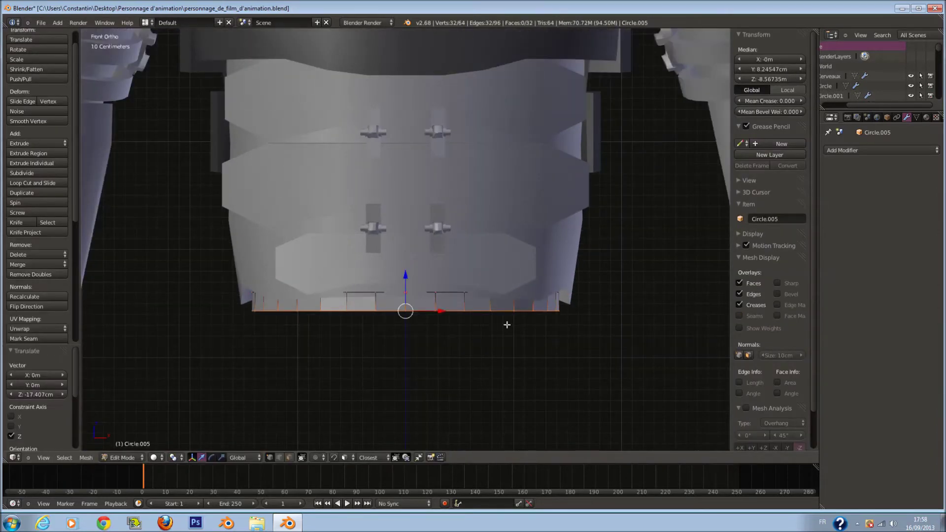
pyautogui.click(545, 331)
pyautogui.press('s')
pyautogui.click(408, 276)
# - Extrude the lower ring about 37 cm straight down to form the belt's vertical band
pyautogui.scroll(-4, 582, 309)
pyautogui.press('e')
pyautogui.rightClick(447, 247)
pyautogui.moveTo(406, 234); pyautogui.dragTo(403, 253)
# - Scale the whole belt mesh up by a factor of 1.33 and save the scene over the existing file
pyautogui.press('a')
pyautogui.press('a')
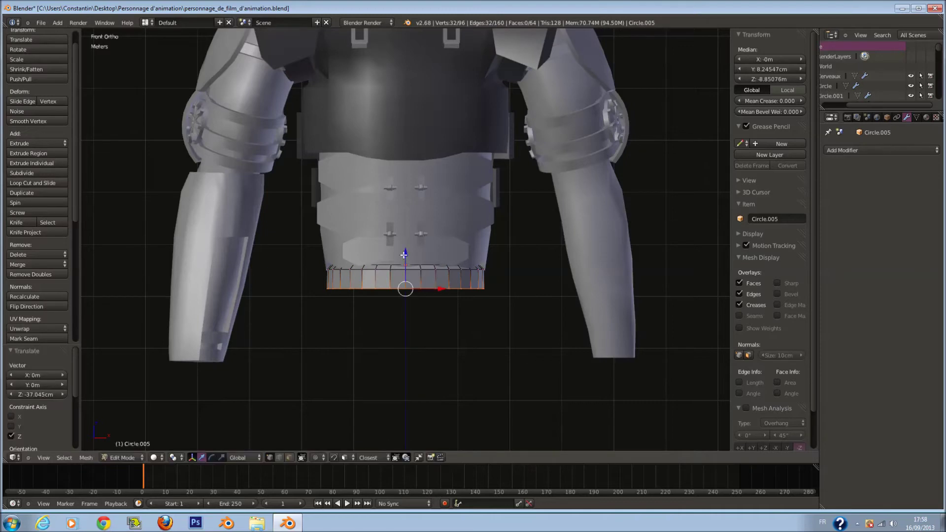
pyautogui.press('s')
pyautogui.click(471, 297)
pyautogui.scroll(1, 483, 242)
pyautogui.hotkey('ctrl', 's')
pyautogui.click(466, 291)
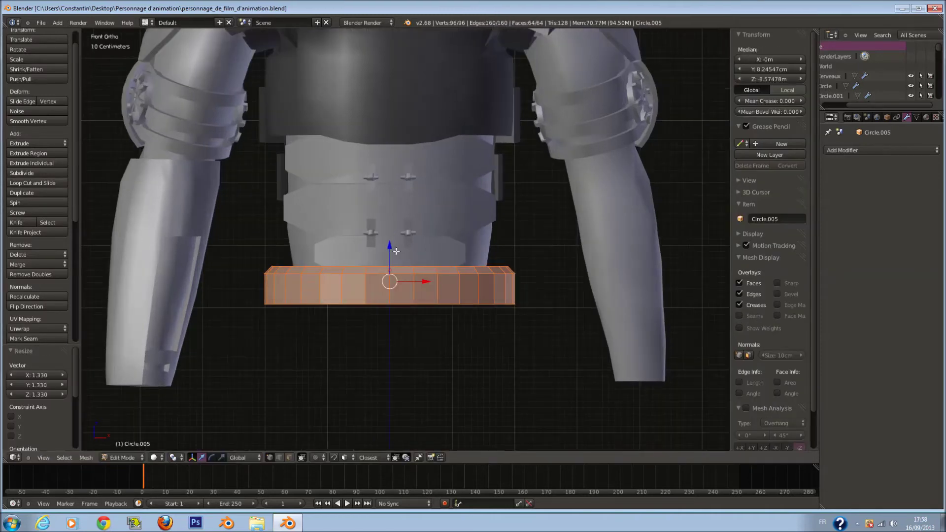
# - Select only the front centre vertices of the belt, leaving out those at the back, and lower them along Z
pyautogui.press('a')
pyautogui.press('z')
pyautogui.press('c')
pyautogui.scroll(-2, 367, 275)
pyautogui.moveTo(367, 278)
pyautogui.mouseDown()
pyautogui.moveTo(406, 274)
pyautogui.moveTo(407, 283)
pyautogui.mouseUp()
pyautogui.rightClick(407, 277)
pyautogui.press('z')
pyautogui.moveTo(401, 285); pyautogui.dragTo(365, 306, button='middle')
pyautogui.press('z')
pyautogui.press('c')
pyautogui.moveTo(432, 221); pyautogui.dragTo(501, 262, button='middle')
pyautogui.rightClick(495, 259)
pyautogui.press('z')
pyautogui.press('KP_1')
pyautogui.press('g')
pyautogui.press('z')
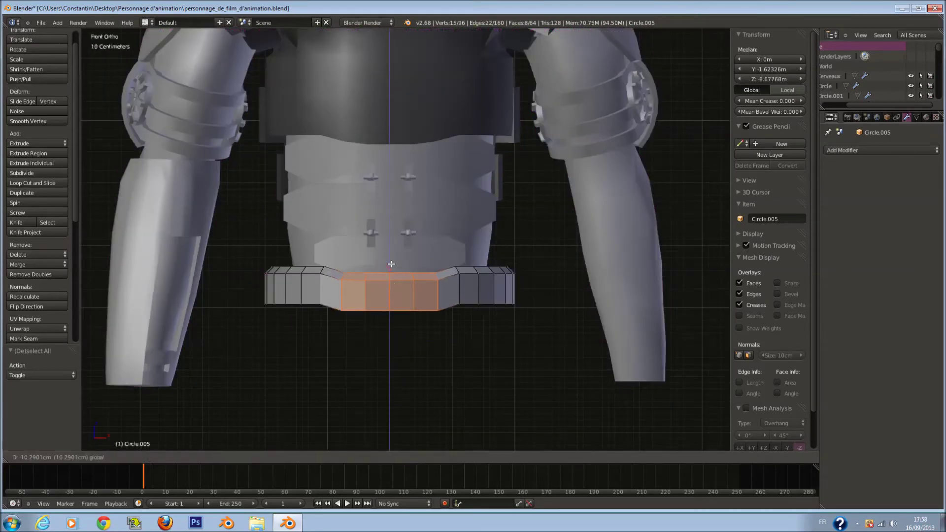
pyautogui.click(394, 271)
pyautogui.press('a')
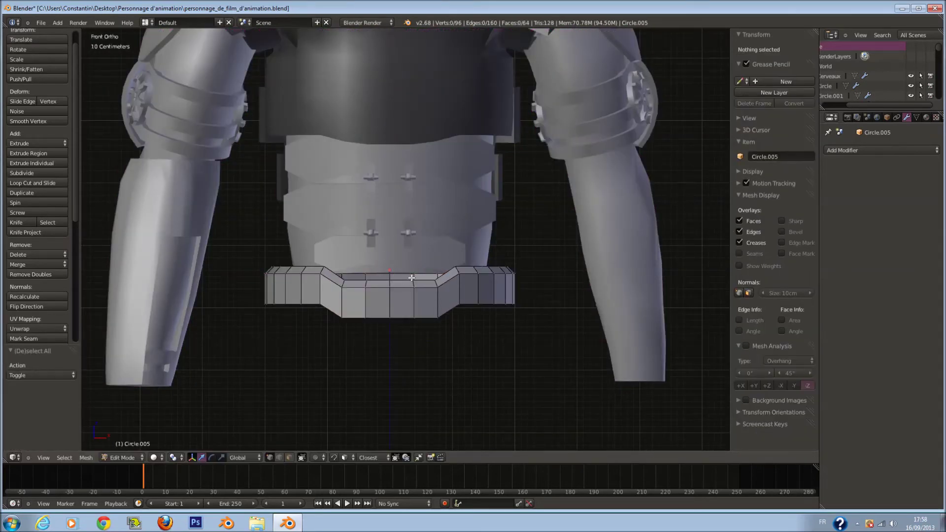
# - Delete the belt vertices on the positive X side of the centre line
pyautogui.press('z')
pyautogui.press('b')
pyautogui.moveTo(386, 230); pyautogui.dragTo(530, 367)
pyautogui.press('x')
pyautogui.click(540, 378)
# - Add a Mirror modifier along X to the remaining half of the belt and return to mesh editing
pyautogui.press('Tab')
pyautogui.click(850, 149)
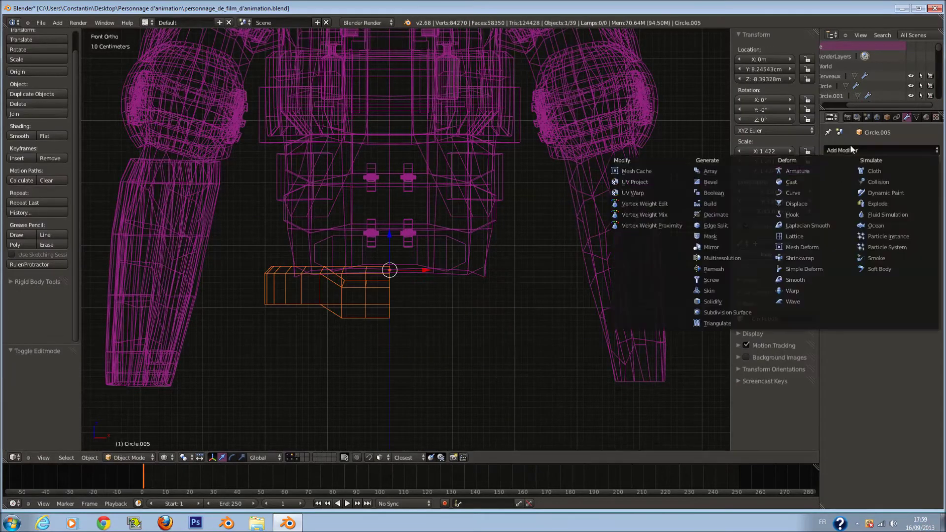
pyautogui.click(744, 247)
pyautogui.scroll(2, 351, 286)
pyautogui.press('Tab')
pyautogui.press('z')
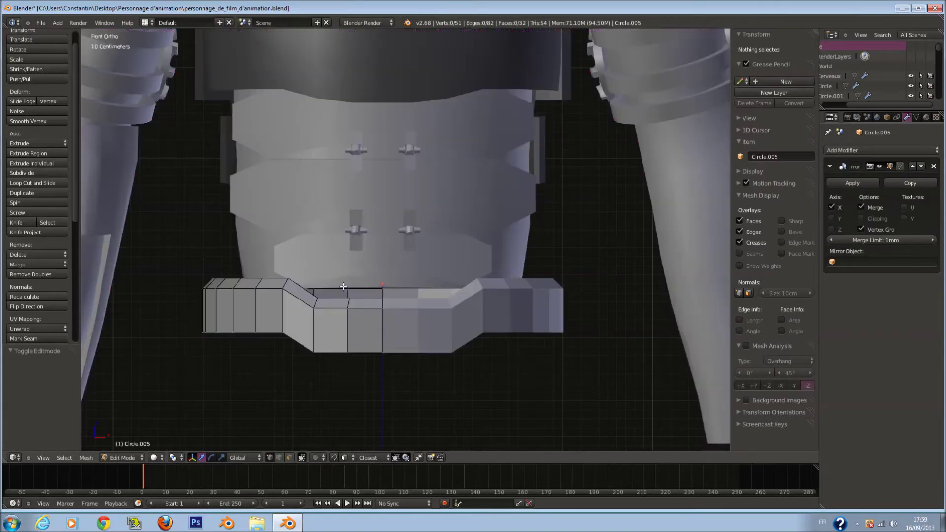
# - Try to raise only the upper vertices on the outer side of the belt
pyautogui.press('z')
pyautogui.press('a')
pyautogui.press('c')
pyautogui.moveTo(209, 282); pyautogui.dragTo(239, 281)
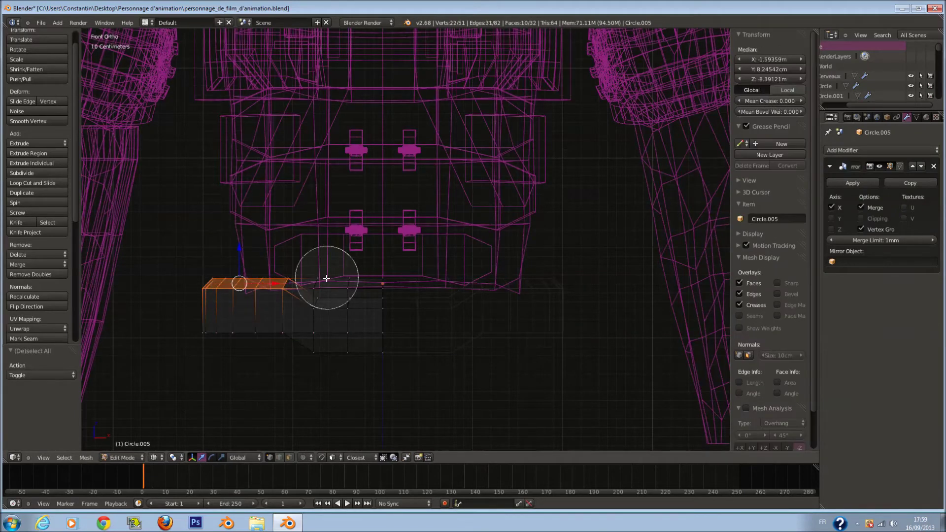
pyautogui.press('Escape')
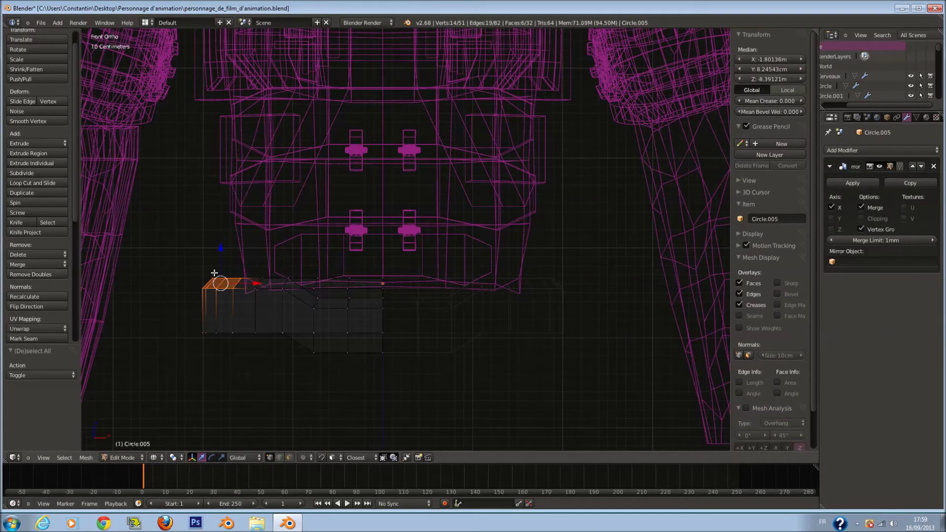
pyautogui.press('z')
pyautogui.press('g')
pyautogui.press('Escape')
pyautogui.press('z')
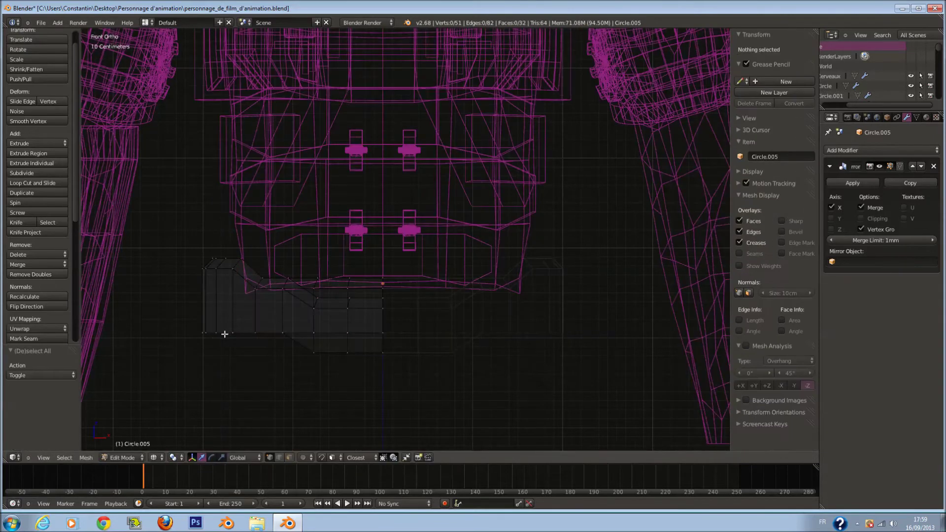
# - Select the belt's whole outer side section, raise it about 19 cm and scale it along Z by 1.458
pyautogui.press('c')
pyautogui.moveTo(212, 327); pyautogui.dragTo(218, 299)
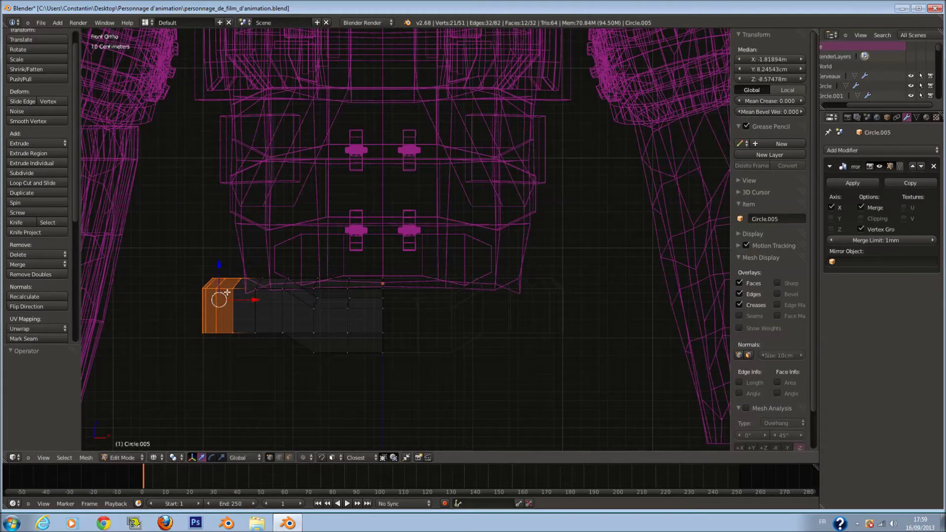
pyautogui.moveTo(219, 266); pyautogui.dragTo(218, 249)
pyautogui.press('s')
pyautogui.press('z')
pyautogui.click(279, 350)
pyautogui.press('z')
pyautogui.moveTo(279, 349); pyautogui.dragTo(500, 328, button='middle')
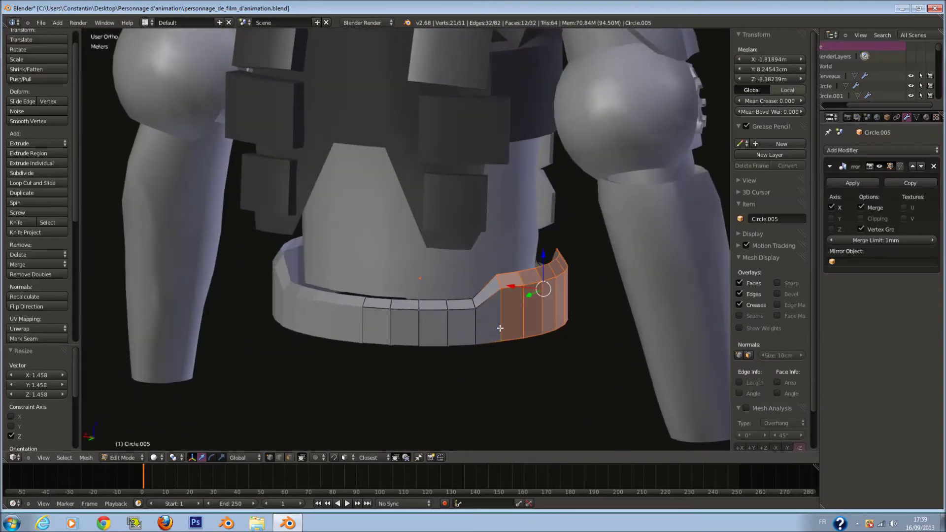
pyautogui.press('z')
pyautogui.scroll(1, 396, 319)
pyautogui.press('a')
pyautogui.press('c')
pyautogui.click(409, 316)
pyautogui.press('Escape')
pyautogui.press('z')
pyautogui.press('g')
pyautogui.press('z')
pyautogui.press('Escape')
pyautogui.press('z')
pyautogui.press('a')
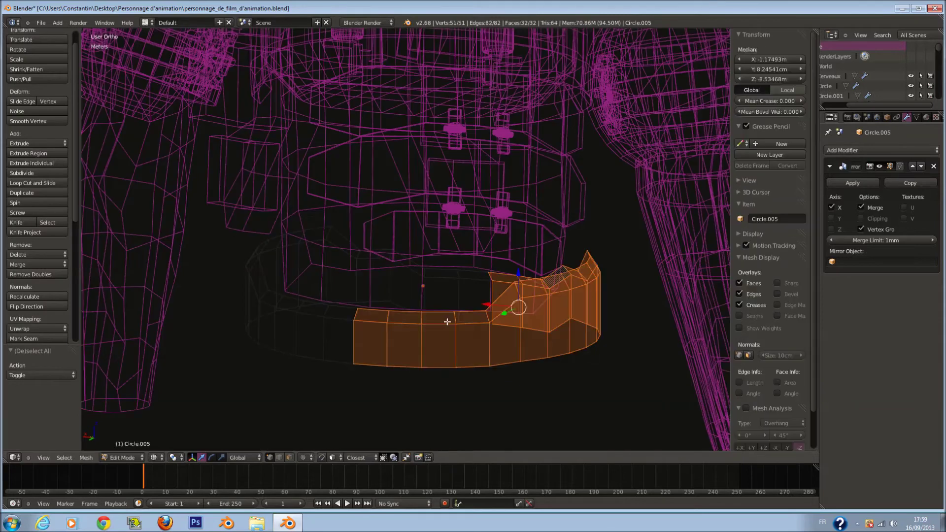
pyautogui.press('Escape')
pyautogui.press('a')
# - Select one top face on the back of the belt and extrude it about 65 cm straight up
pyautogui.press('c')
pyautogui.click(437, 317)
pyautogui.press('Escape')
pyautogui.press('z')
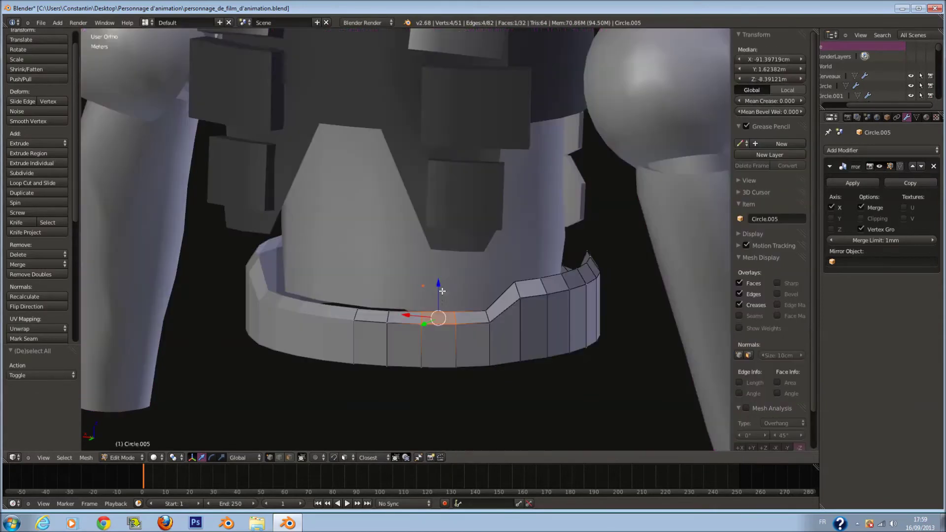
pyautogui.press('g')
pyautogui.press('z')
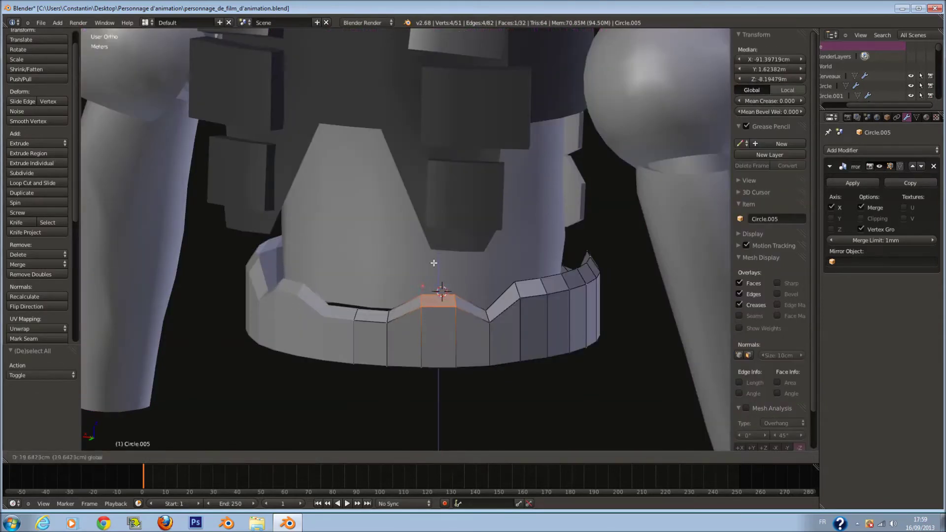
pyautogui.press('Escape')
pyautogui.moveTo(434, 272); pyautogui.dragTo(428, 234)
pyautogui.press('e')
pyautogui.press('Escape')
pyautogui.moveTo(428, 234); pyautogui.dragTo(360, 239, button='middle')
pyautogui.press('KP_3')
pyautogui.press('z')
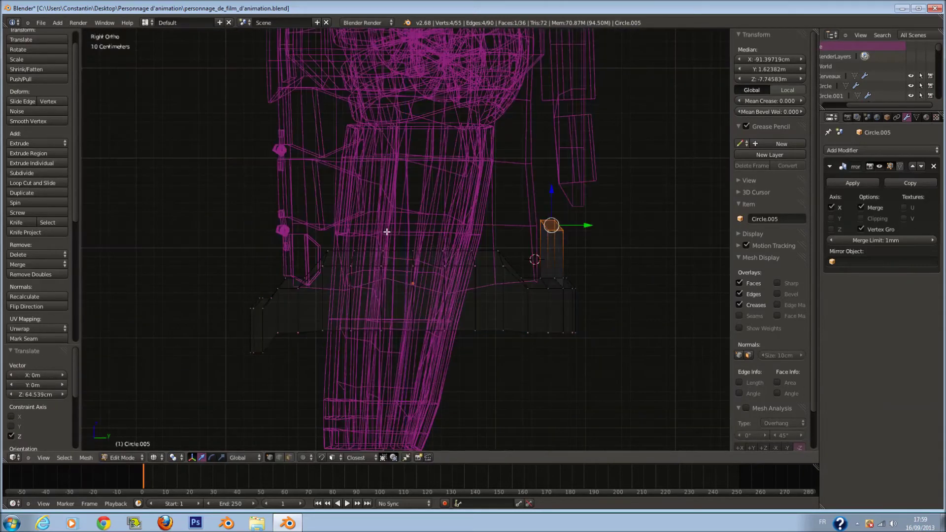
# - Select the belt ring's rear section together with its upright tab and move it up about 22.5 cm
pyautogui.press('a')
pyautogui.press('a')
pyautogui.press('a')
pyautogui.press('c')
pyautogui.moveTo(534, 250)
pyautogui.mouseDown()
pyautogui.moveTo(575, 249)
pyautogui.moveTo(530, 250)
pyautogui.mouseUp()
pyautogui.press('Escape')
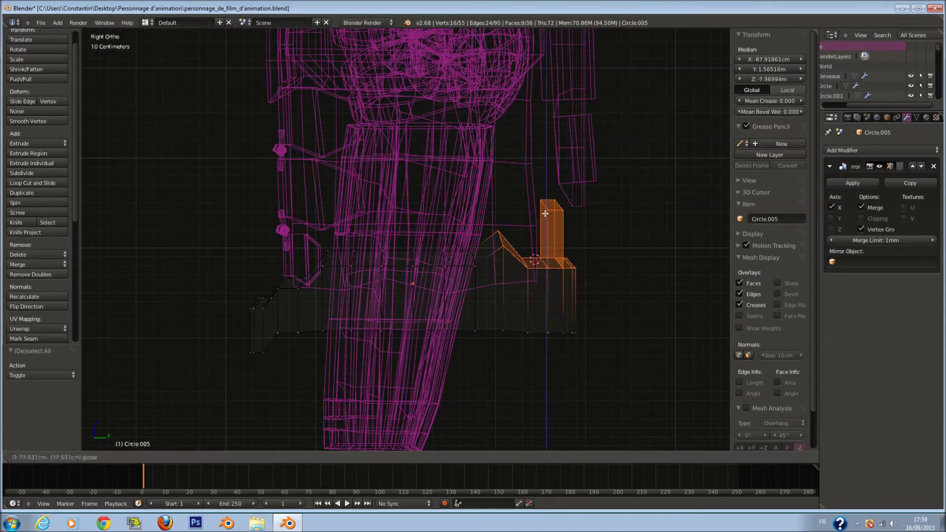
# - Select the vertices at the front end of the raised rear section and move them up to even out the rim
pyautogui.press('a')
pyautogui.press('c')
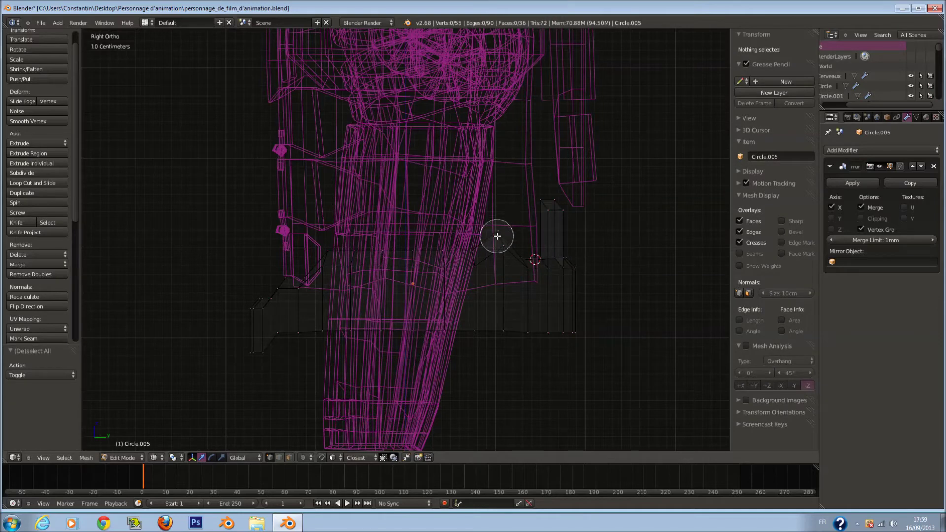
pyautogui.click(476, 254)
pyautogui.press('Escape')
pyautogui.press('g')
pyautogui.click(497, 219)
# - Select the tab and the rear rim vertices, shift them toward the body and rotate them by 7.635°
pyautogui.press('a')
pyautogui.press('c')
pyautogui.moveTo(536, 250)
pyautogui.mouseDown()
pyautogui.moveTo(561, 210)
pyautogui.moveTo(550, 193)
pyautogui.mouseUp()
pyautogui.press('r')
pyautogui.click(592, 205)
pyautogui.moveTo(581, 227); pyautogui.dragTo(566, 226)
pyautogui.press('r')
pyautogui.click(594, 236)
pyautogui.press('z')
pyautogui.moveTo(593, 235)
pyautogui.mouseDown(button='middle')
pyautogui.moveTo(363, 249)
pyautogui.moveTo(384, 237)
pyautogui.mouseUp(button='middle')
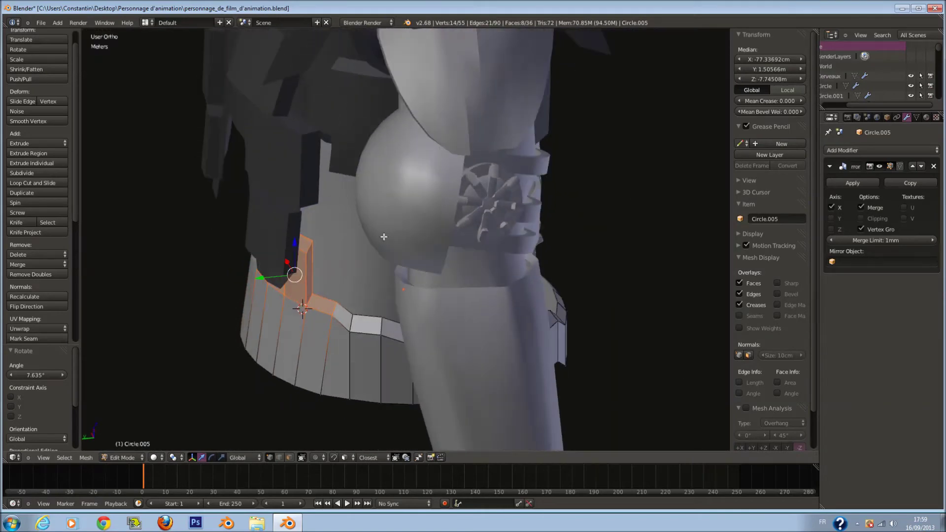
# - Select the whole rear section down to its lower edge, shift it toward the body and rotate it by 5.178°
pyautogui.press('KP_1')
pyautogui.press('z')
pyautogui.press('KP_3')
pyautogui.press('a')
pyautogui.press('c')
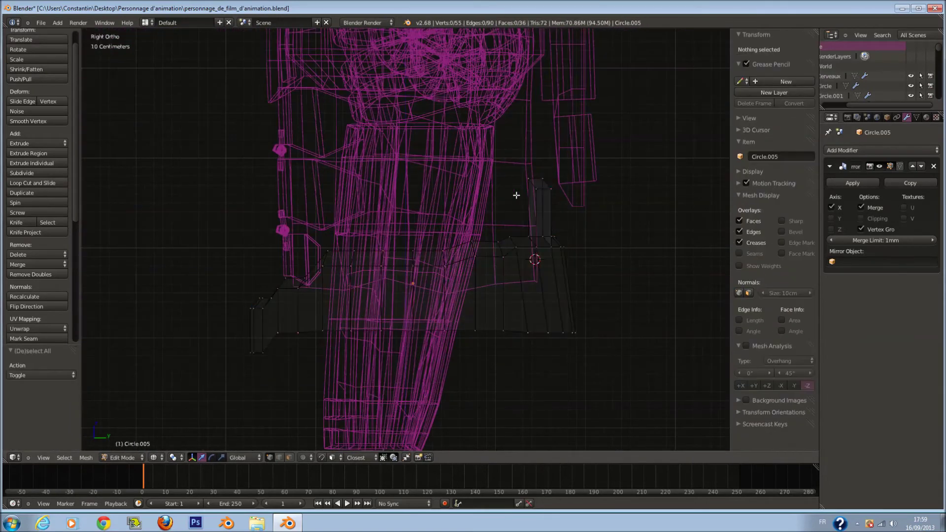
pyautogui.moveTo(549, 183)
pyautogui.mouseDown()
pyautogui.moveTo(531, 298)
pyautogui.moveTo(547, 334)
pyautogui.mouseUp()
pyautogui.press('Escape')
pyautogui.moveTo(573, 254); pyautogui.dragTo(565, 251)
pyautogui.press('r')
pyautogui.click(594, 254)
pyautogui.press('z')
pyautogui.moveTo(595, 255)
pyautogui.mouseDown(button='middle')
pyautogui.moveTo(640, 303)
pyautogui.moveTo(612, 328)
pyautogui.moveTo(541, 294)
pyautogui.moveTo(534, 277)
pyautogui.mouseUp(button='middle')
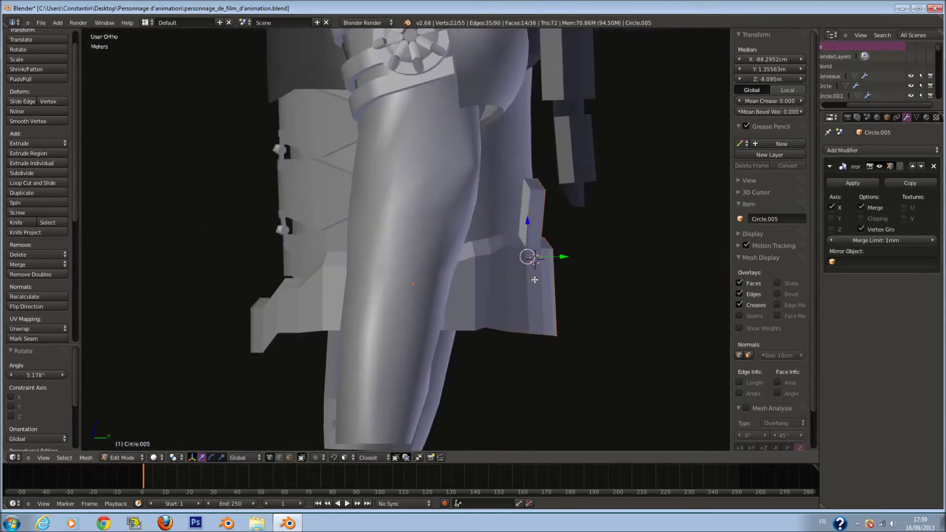
# - Enable connected proportional editing and move the ring's front section about 18 cm toward the body and 9 cm up
pyautogui.press('z')
pyautogui.press('KP_5')
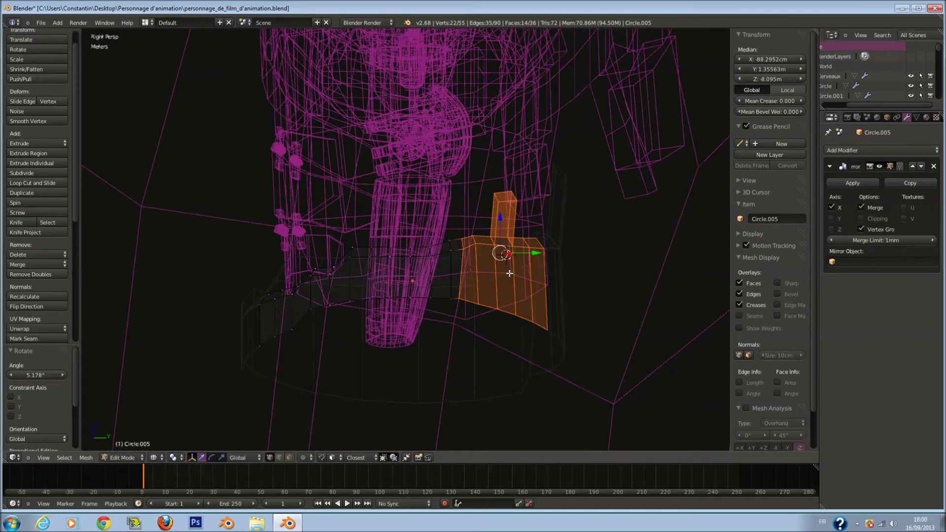
pyautogui.press('KP_5')
pyautogui.press('a')
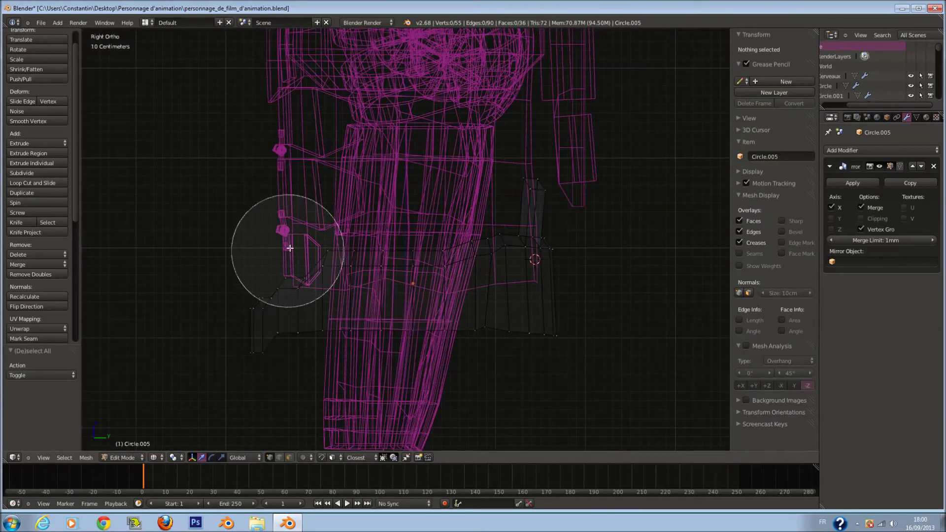
pyautogui.moveTo(300, 240); pyautogui.dragTo(295, 311)
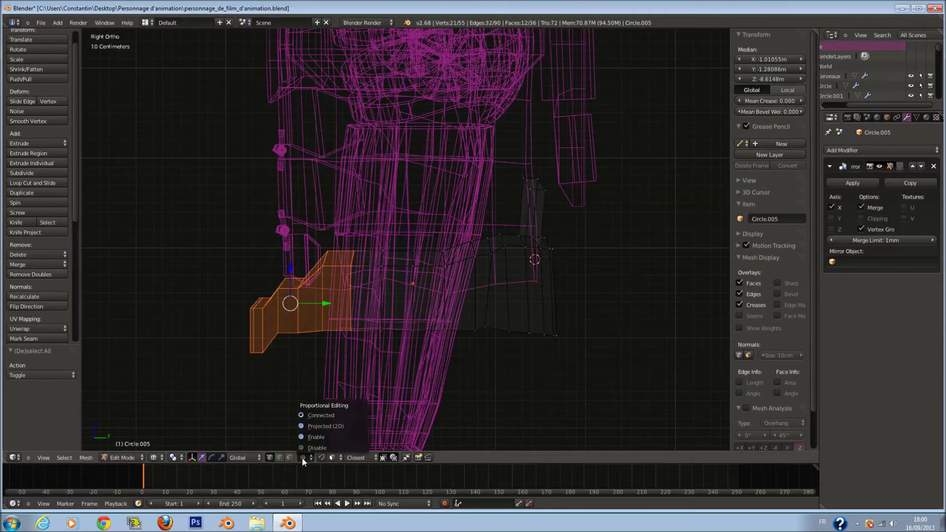
pyautogui.click(326, 415)
pyautogui.press('g')
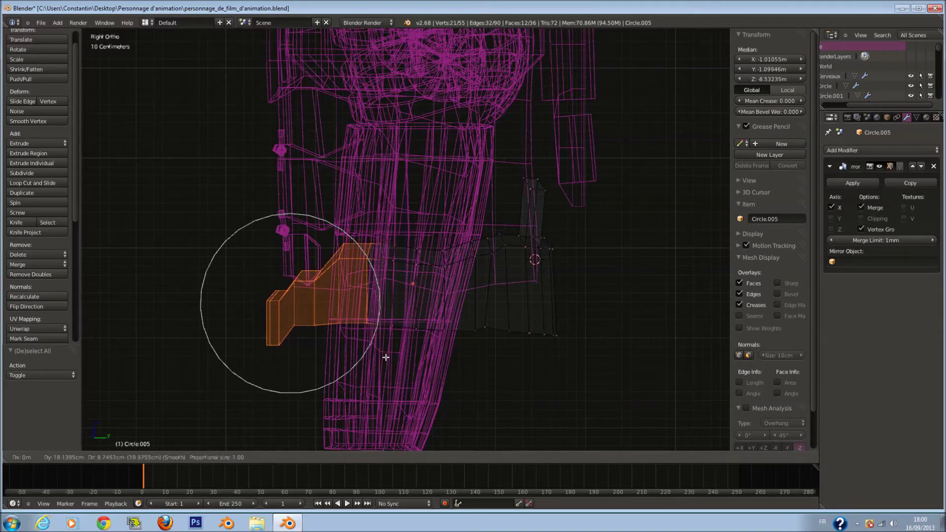
pyautogui.scroll(4, 294, 317)
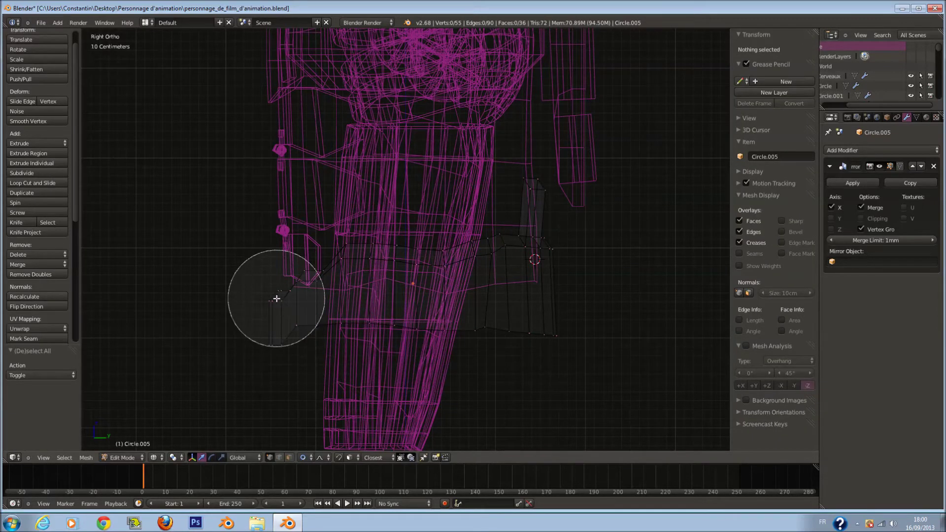
# - Select the front end of the ring, rotate it about 7° with proportional editing and move it closer to the belly armour
pyautogui.click(290, 317)
pyautogui.press('r')
pyautogui.scroll(6, 442, 298)
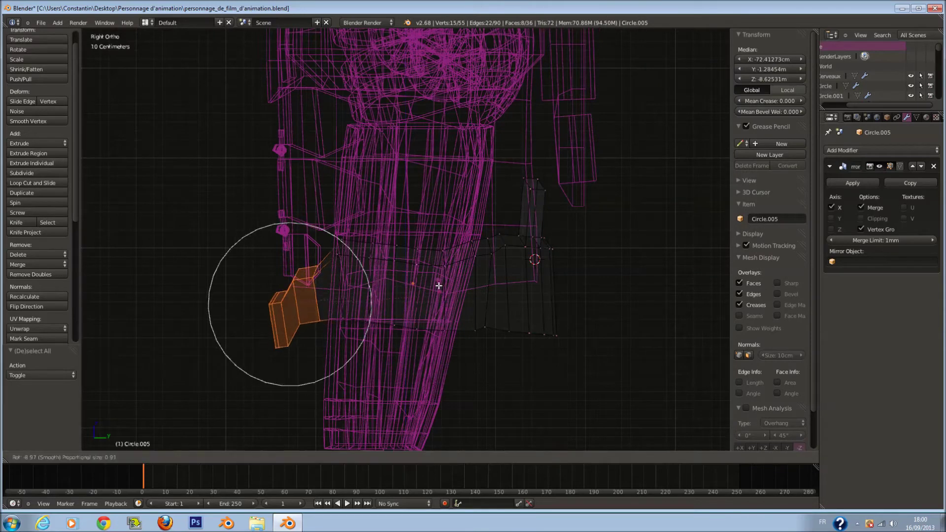
pyautogui.click(433, 282)
pyautogui.press('g')
pyautogui.click(429, 271)
# - Select the entire rear section with the tab and move it up about 10.4 cm and back about 1.1 cm
pyautogui.press('a')
pyautogui.press('a')
pyautogui.press('a')
pyautogui.press('c')
pyautogui.moveTo(534, 303)
pyautogui.mouseDown()
pyautogui.moveTo(545, 217)
pyautogui.moveTo(545, 296)
pyautogui.mouseUp()
pyautogui.rightClick(567, 317)
pyautogui.press('g')
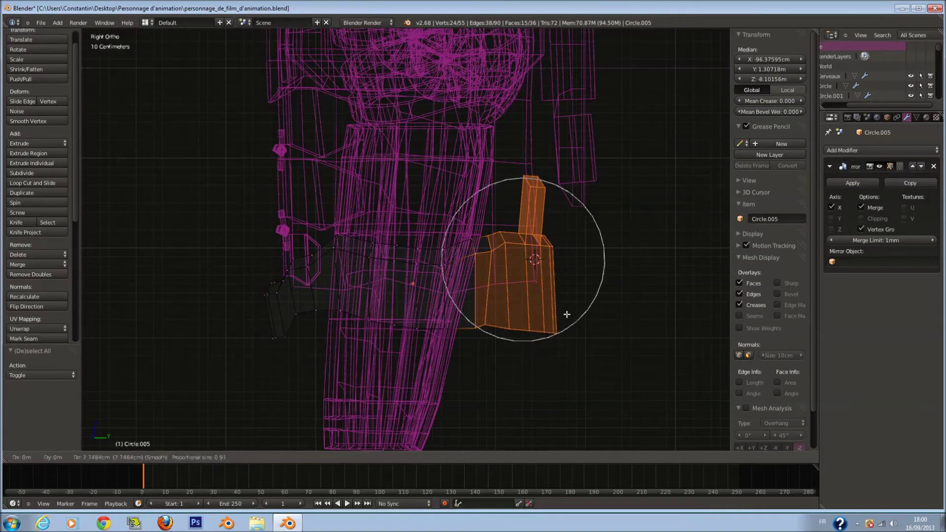
pyautogui.click(566, 309)
pyautogui.press('z')
pyautogui.press('KP_1')
pyautogui.moveTo(493, 340); pyautogui.dragTo(547, 379, button='middle')
pyautogui.moveTo(424, 366); pyautogui.dragTo(438, 369, button='middle')
# - Select the ring's side faces beside the hip and adjust their position
pyautogui.press('z')
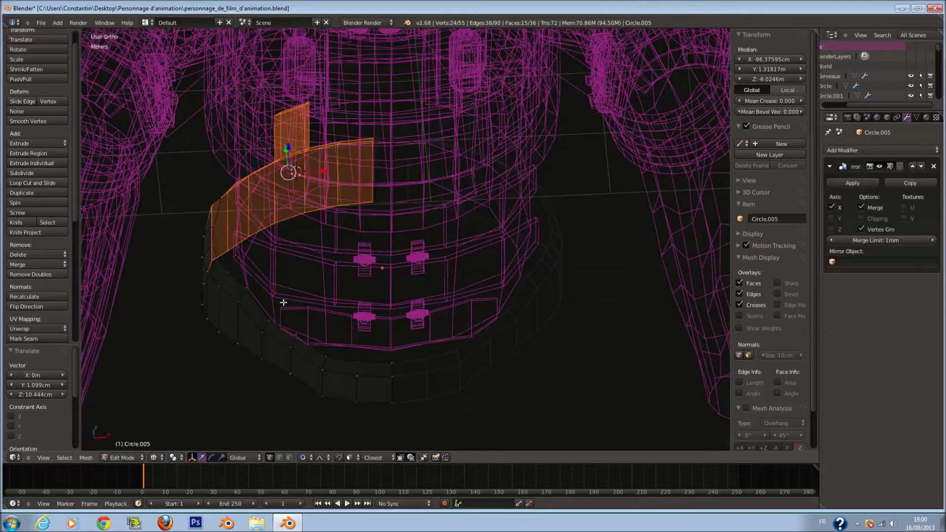
pyautogui.press('a')
pyautogui.press('a')
pyautogui.press('a')
pyautogui.press('c')
pyautogui.scroll(4, 215, 226)
pyautogui.moveTo(214, 224)
pyautogui.mouseDown()
pyautogui.moveTo(204, 236)
pyautogui.moveTo(217, 266)
pyautogui.moveTo(275, 260)
pyautogui.mouseUp()
pyautogui.press('Escape')
pyautogui.press('z')
pyautogui.click(274, 261)
pyautogui.moveTo(274, 260)
pyautogui.mouseDown(button='middle')
pyautogui.moveTo(513, 328)
pyautogui.moveTo(483, 340)
pyautogui.moveTo(566, 317)
pyautogui.moveTo(492, 334)
pyautogui.mouseUp(button='middle')
pyautogui.press('z')
# - Select the ring's front faces and move them about 19 cm toward the body using a smaller proportional editing radius
pyautogui.press('a')
pyautogui.press('c')
pyautogui.moveTo(460, 339)
pyautogui.mouseDown()
pyautogui.moveTo(496, 351)
pyautogui.moveTo(434, 364)
pyautogui.mouseUp()
pyautogui.rightClick(435, 364)
pyautogui.press('z')
pyautogui.moveTo(435, 364); pyautogui.dragTo(431, 387, button='middle')
pyautogui.moveTo(432, 367); pyautogui.dragTo(429, 365)
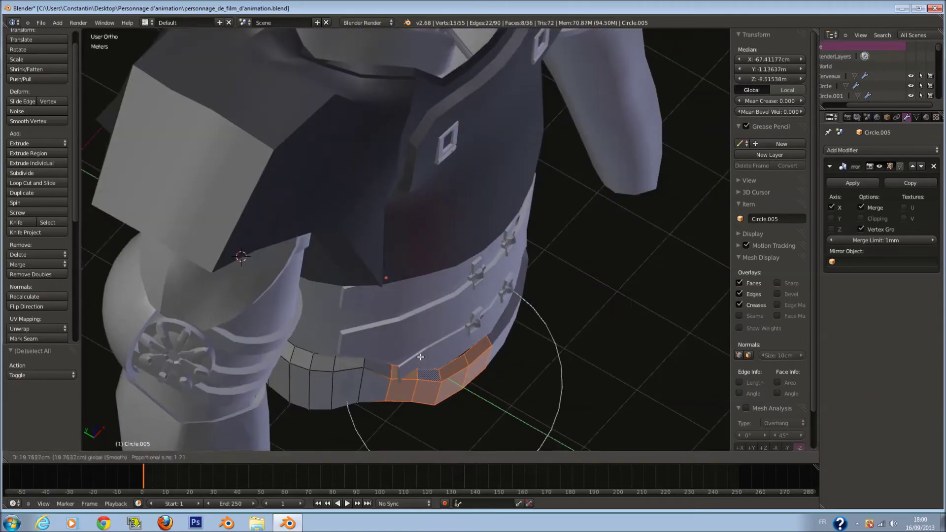
pyautogui.scroll(2, 423, 358)
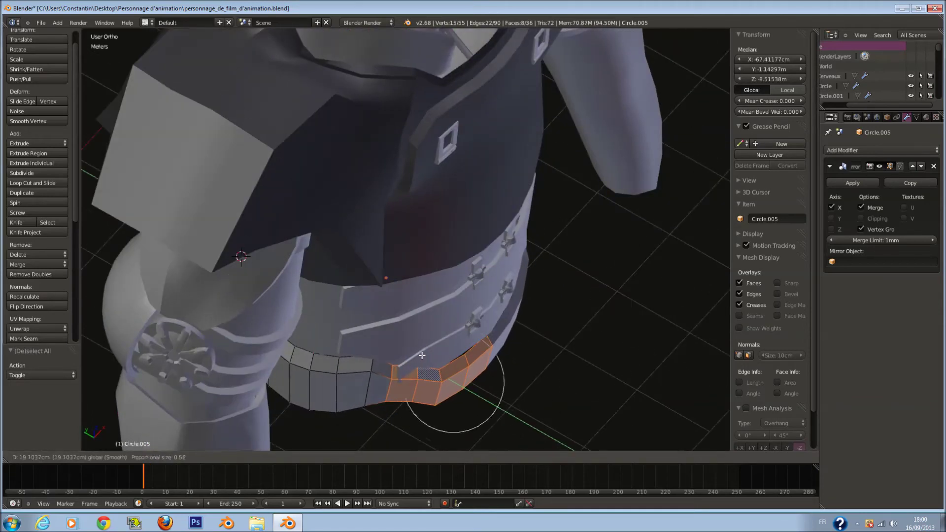
pyautogui.moveTo(427, 351); pyautogui.dragTo(426, 351)
pyautogui.moveTo(503, 351); pyautogui.dragTo(495, 323, button='middle')
# - Save the file, select the whole ring mesh and extrude it
pyautogui.press('a')
pyautogui.press('a')
pyautogui.hotkey('ctrl', 's')
pyautogui.click(430, 329)
pyautogui.scroll(1, 444, 328)
pyautogui.click(505, 320)
# - Enable clipping on the Mirror modifier, disable proportional editing and scale the extruded faces inward
pyautogui.press('s')
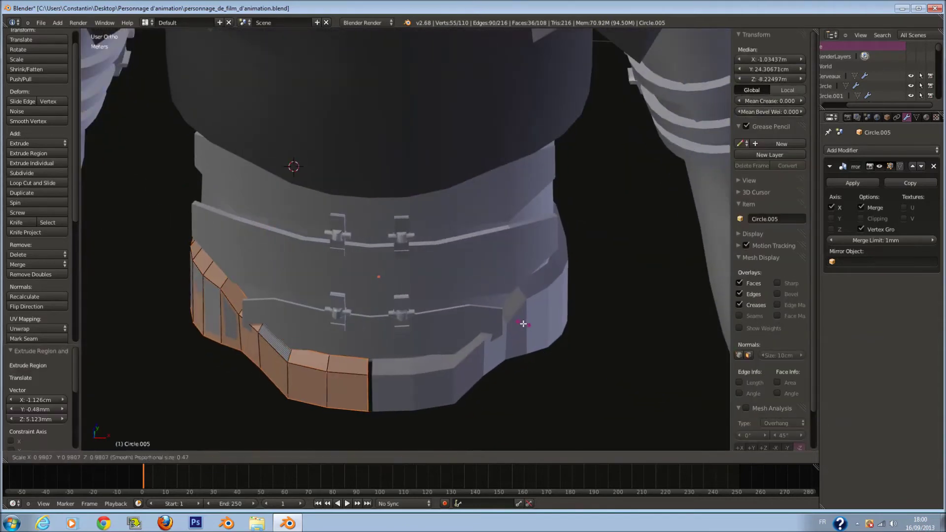
pyautogui.rightClick(517, 323)
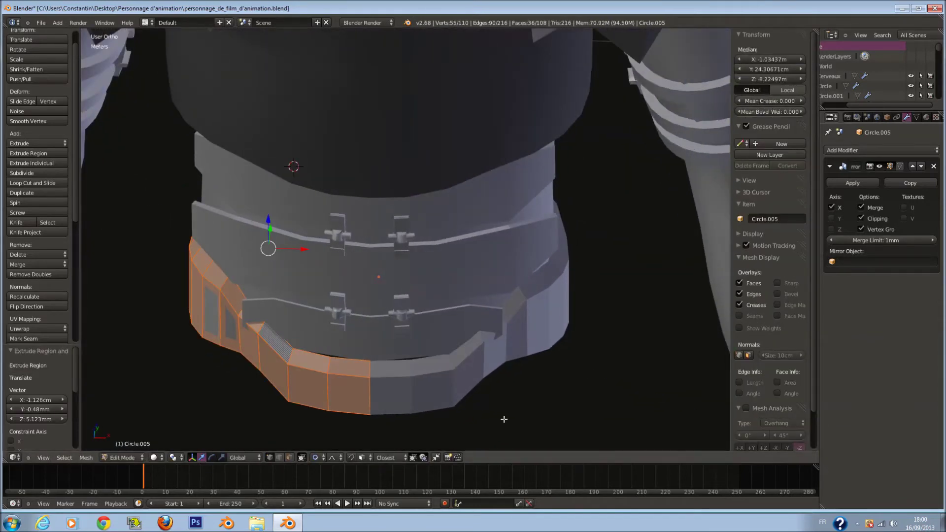
pyautogui.click(313, 457)
pyautogui.click(324, 443)
pyautogui.press('s')
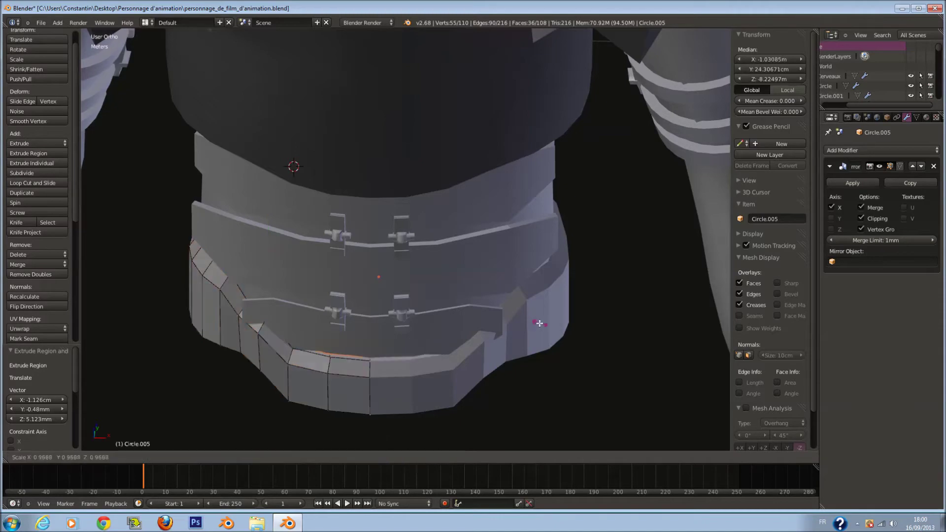
pyautogui.click(530, 320)
# - Inspect the inner side of the ring and undo the last scaling of the extruded faces
pyautogui.press('z')
pyautogui.moveTo(530, 320)
pyautogui.mouseDown(button='middle')
pyautogui.moveTo(454, 331)
pyautogui.moveTo(453, 258)
pyautogui.moveTo(395, 261)
pyautogui.moveTo(416, 332)
pyautogui.moveTo(473, 285)
pyautogui.moveTo(584, 236)
pyautogui.moveTo(602, 257)
pyautogui.moveTo(611, 202)
pyautogui.moveTo(535, 242)
pyautogui.mouseUp(button='middle')
pyautogui.press('z')
pyautogui.press('z')
pyautogui.press('z')
pyautogui.press('z')
pyautogui.hotkey('ctrl', 'z')
pyautogui.press('z')
# - Deselect the faces of the rear tab, keeping the rest of the ring selected
pyautogui.moveTo(326, 434); pyautogui.dragTo(399, 209, button='middle')
pyautogui.press('z')
pyautogui.press('c')
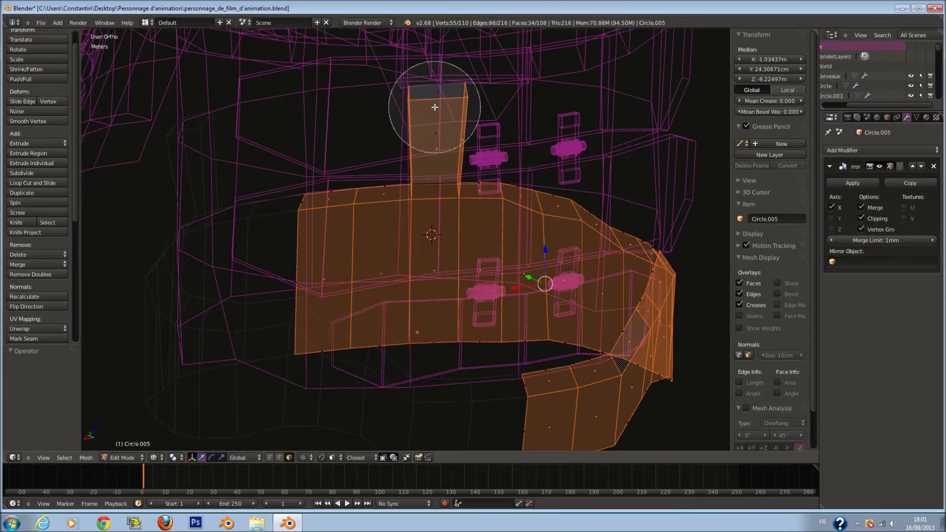
pyautogui.press('Escape')
pyautogui.press('z')
pyautogui.moveTo(426, 118)
pyautogui.mouseDown(button='middle')
pyautogui.moveTo(482, 160)
pyautogui.moveTo(462, 213)
pyautogui.moveTo(535, 198)
pyautogui.mouseUp(button='middle')
# - Extrude the selected ring faces and scale the extrusion inward by a factor of 0.861
pyautogui.press('e')
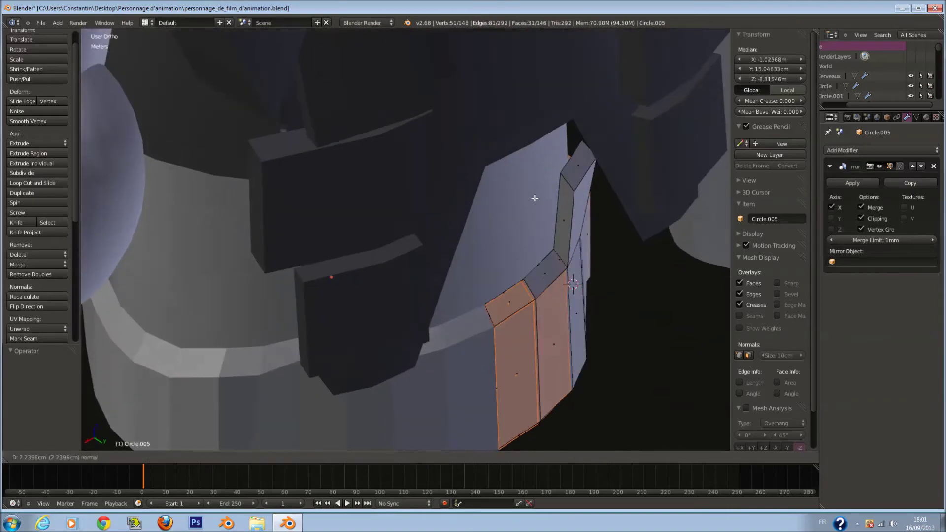
pyautogui.click(532, 197)
pyautogui.scroll(-3, 567, 281)
pyautogui.press('s')
pyautogui.click(599, 261)
# - Check the ring's wall thickness and scale the inner faces by a further factor of 0.967
pyautogui.press('z')
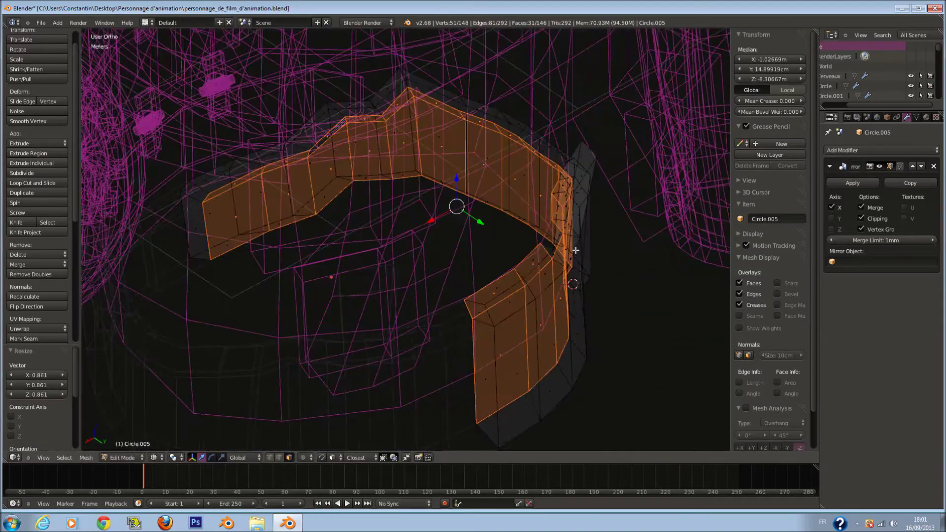
pyautogui.moveTo(599, 260); pyautogui.dragTo(305, 451, button='middle')
pyautogui.press('z')
pyautogui.moveTo(374, 306)
pyautogui.mouseDown(button='middle')
pyautogui.moveTo(473, 218)
pyautogui.moveTo(328, 203)
pyautogui.mouseUp(button='middle')
pyautogui.press('z')
pyautogui.press('z')
pyautogui.scroll(5, 553, 292)
pyautogui.press('s')
pyautogui.click(554, 292)
# - Readjust the inner faces' size, finishing with a scale factor of 1.081
pyautogui.press('z')
pyautogui.moveTo(552, 292); pyautogui.dragTo(513, 325, button='middle')
pyautogui.press('s')
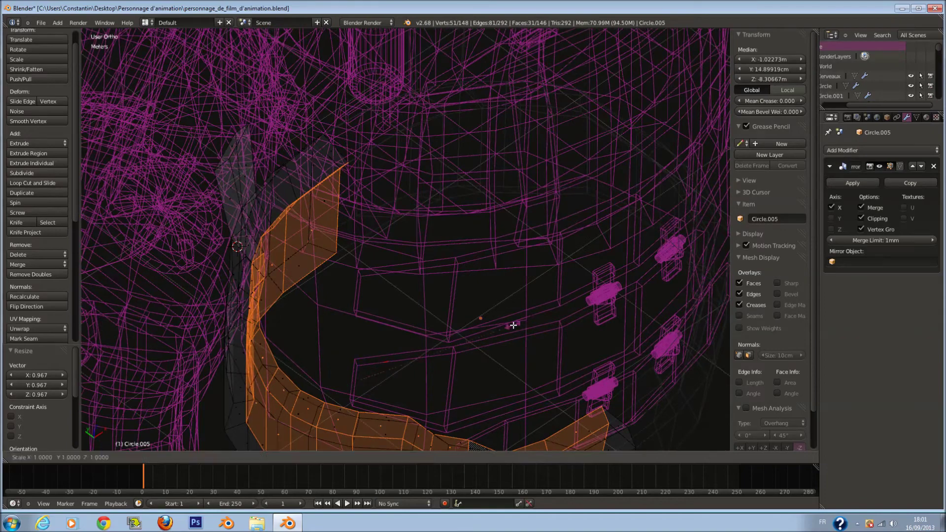
pyautogui.click(503, 324)
pyautogui.press('s')
pyautogui.click(533, 347)
# - Switch to edge selection and return the ring to object mode with solid shading
pyautogui.press('z')
pyautogui.moveTo(533, 348); pyautogui.dragTo(577, 240, button='middle')
pyautogui.press('z')
pyautogui.rightClick(578, 240)
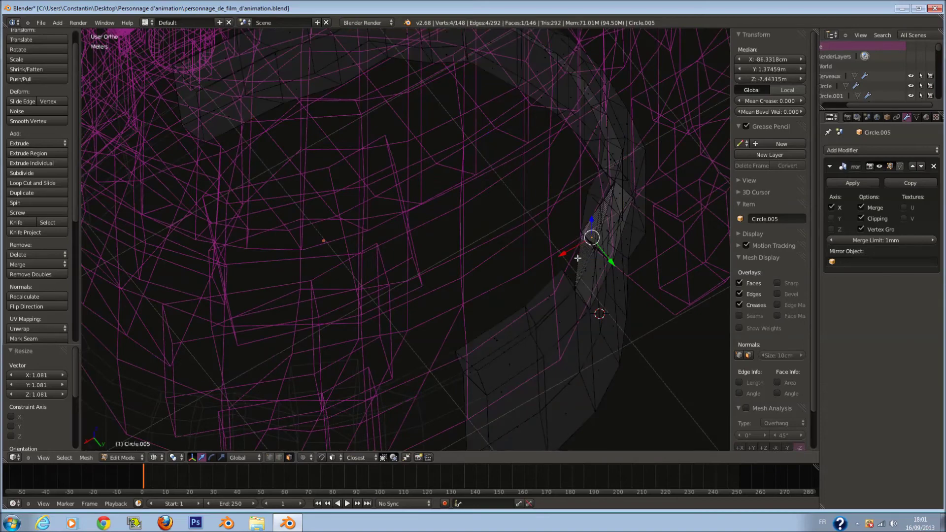
pyautogui.click(279, 459)
pyautogui.scroll(-3, 460, 382)
pyautogui.press('Tab')
pyautogui.moveTo(459, 381); pyautogui.dragTo(456, 371, button='middle')
pyautogui.press('z')
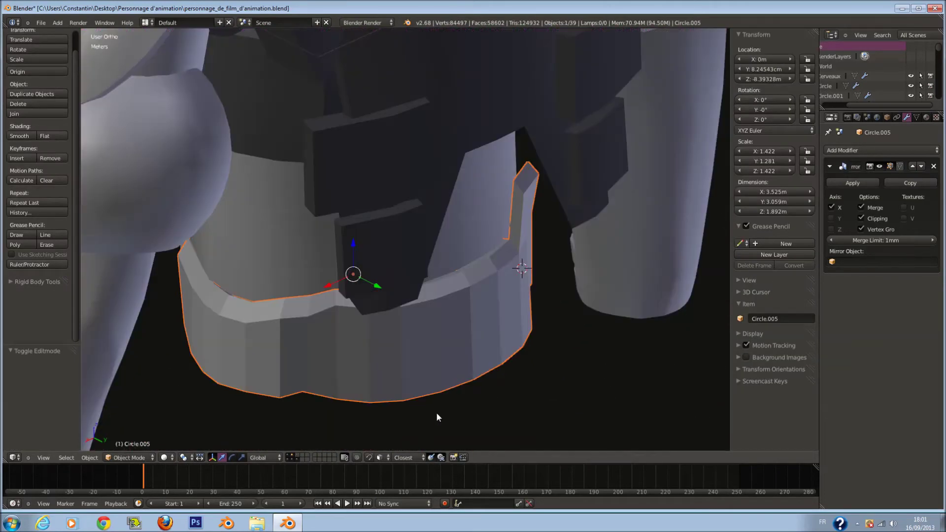
# - Move the ring object to the fourth layer and display only that layer
pyautogui.click(563, 417)
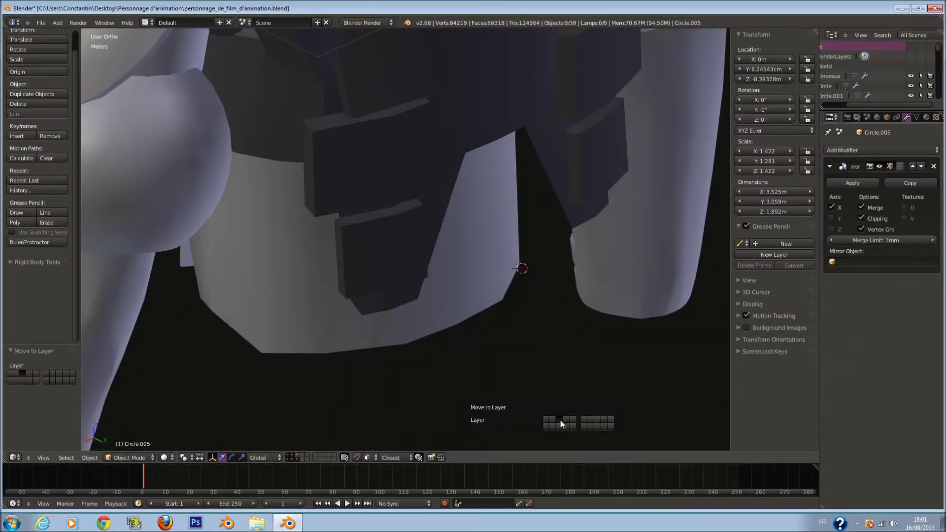
pyautogui.click(298, 457)
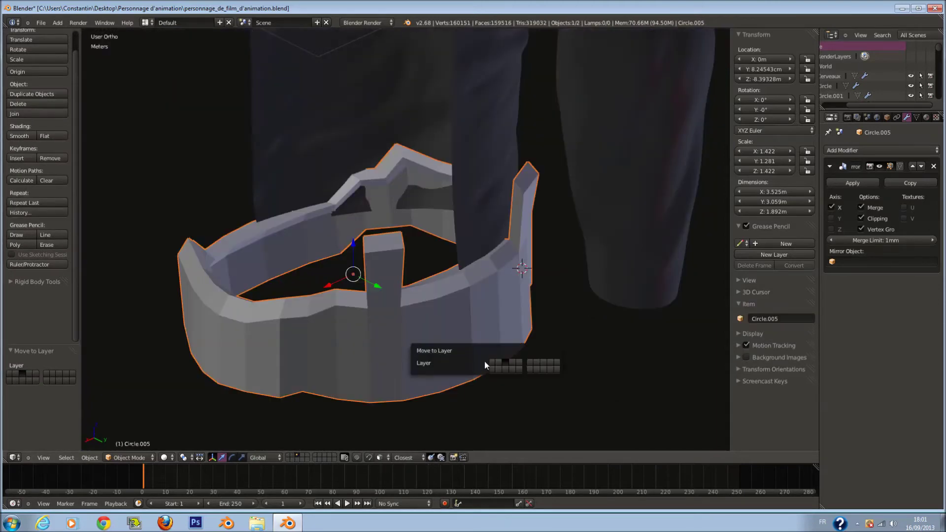
pyautogui.click(513, 363)
pyautogui.click(303, 455)
# - Enter edit mode on the ring and delete the inner face below the rear tab
pyautogui.scroll(1, 405, 297)
pyautogui.moveTo(405, 297); pyautogui.dragTo(504, 305, button='middle')
pyautogui.scroll(3, 504, 224)
pyautogui.press('Tab')
pyautogui.scroll(4, 591, 236)
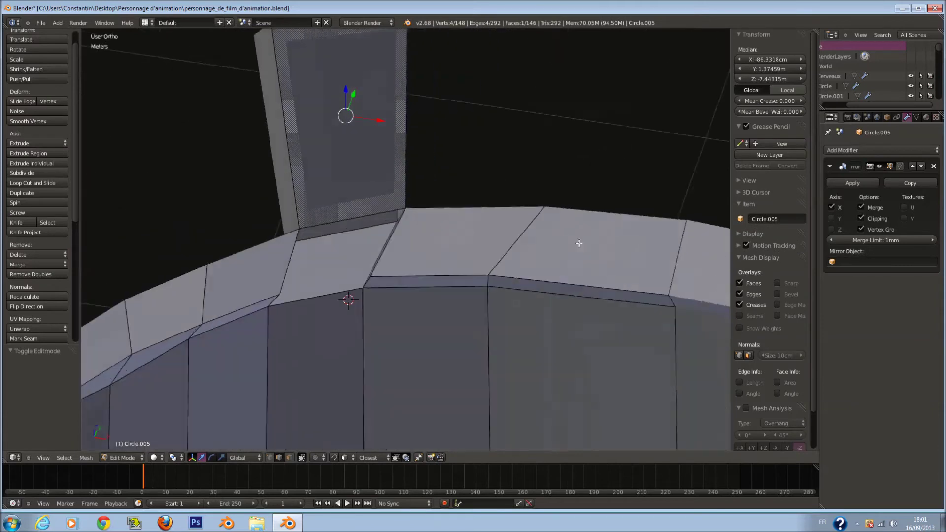
pyautogui.moveTo(614, 221); pyautogui.dragTo(347, 458, button='middle')
pyautogui.click(302, 457)
pyautogui.rightClick(348, 410)
pyautogui.press('x')
pyautogui.click(357, 398)
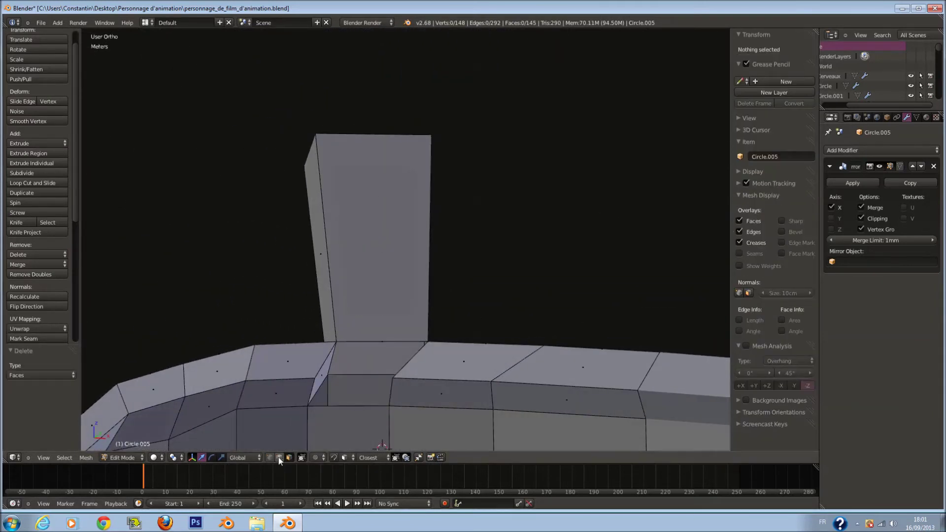
# - Delete the stray geometry in the gap beneath the tab and fill the rim opening with a new face
pyautogui.moveTo(325, 365); pyautogui.dragTo(380, 383, button='middle')
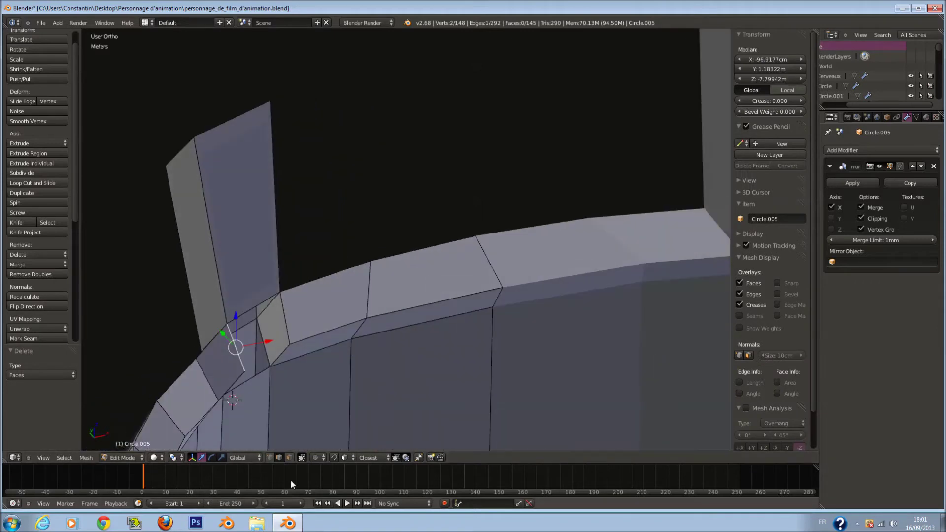
pyautogui.rightClick(275, 331)
pyautogui.moveTo(280, 333); pyautogui.dragTo(243, 345, button='middle')
pyautogui.press('x')
pyautogui.click(374, 300)
pyautogui.press('f')
pyautogui.moveTo(375, 298); pyautogui.dragTo(404, 352, button='middle')
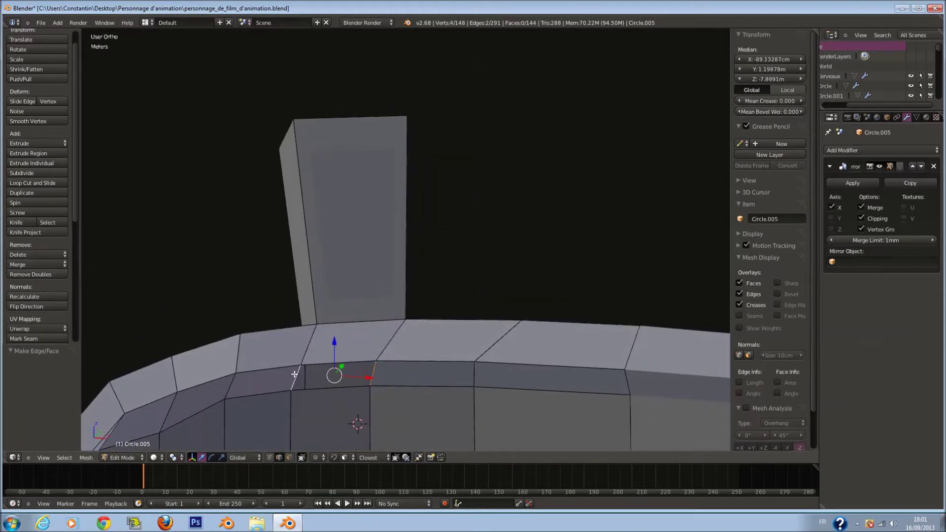
# - Fill the remaining rim gap beneath the rear tab with a face between the two selected edges
pyautogui.press('f')
pyautogui.moveTo(294, 375); pyautogui.dragTo(404, 290, button='middle')
# - Scale the rear tab's top face down to about 0.8 and move it about 5.4 cm in X and -1.9 cm in Z
pyautogui.press('KP_1')
pyautogui.press('z')
pyautogui.press('a')
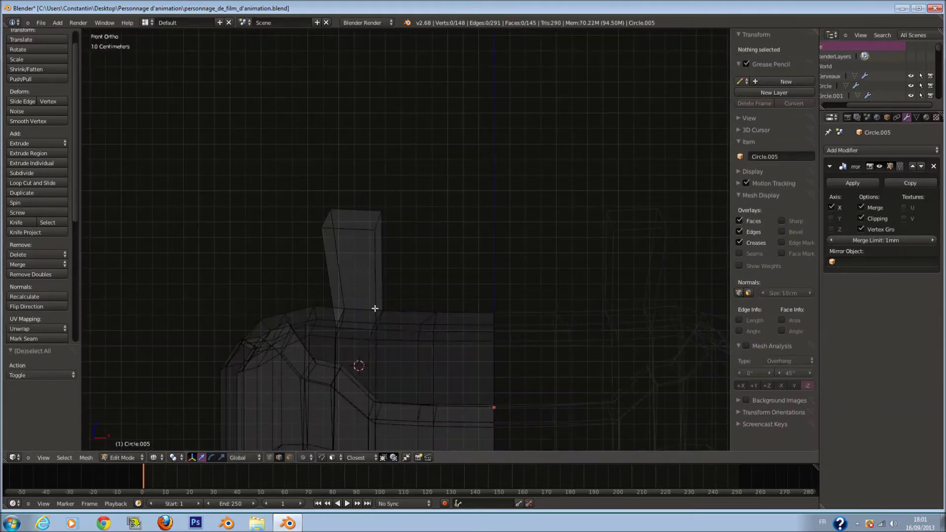
pyautogui.press('c')
pyautogui.click(373, 193)
pyautogui.rightClick(377, 194)
pyautogui.press('s')
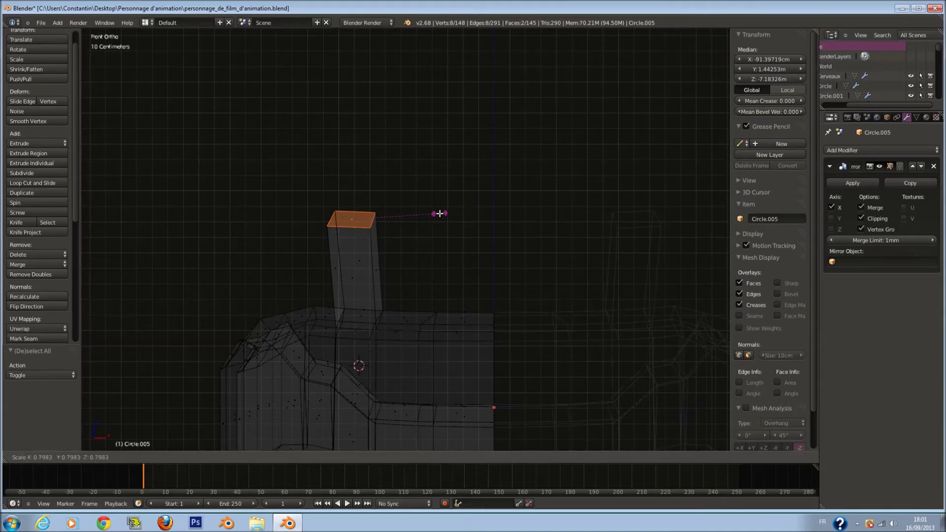
pyautogui.click(440, 219)
pyautogui.press('g')
pyautogui.click(467, 221)
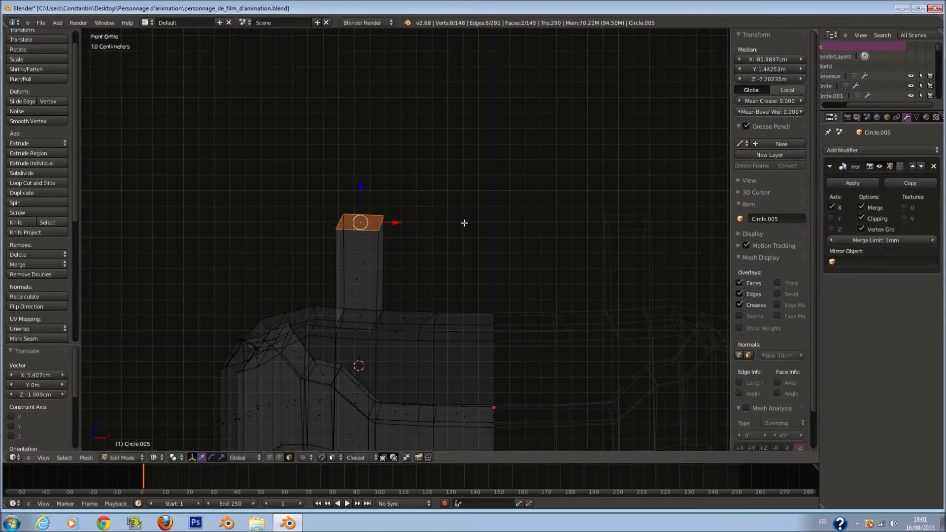
# - Flatten the tab's top face to 0 along Z and reposition it over the ring's rim as seen from above
pyautogui.press('KP_3')
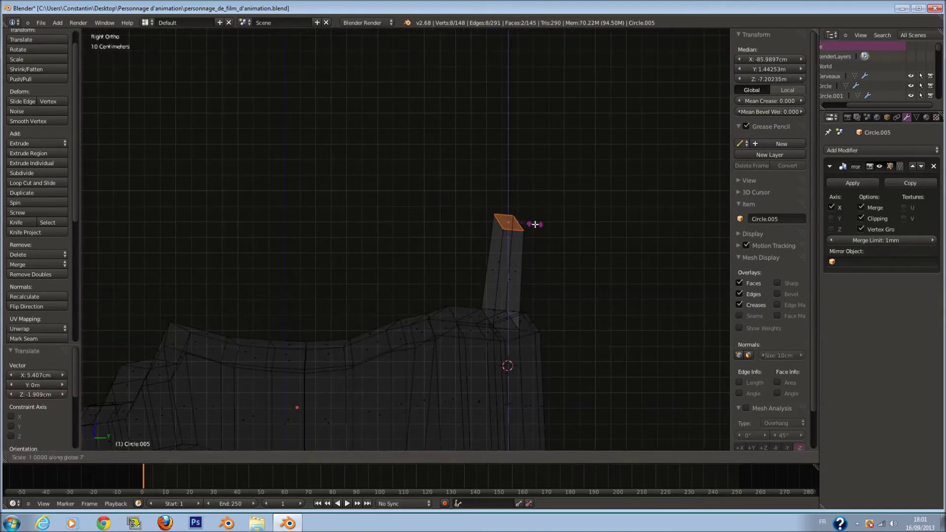
pyautogui.press('Return')
pyautogui.press('KP_7')
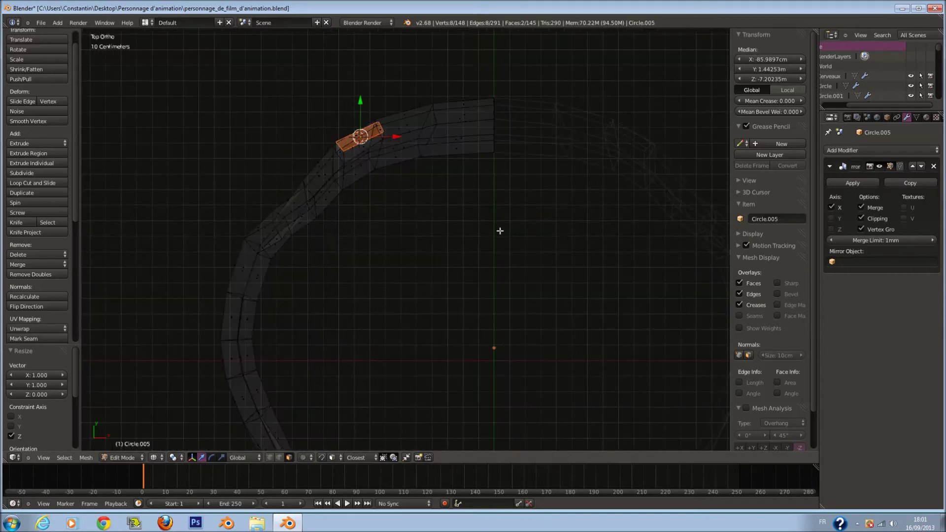
pyautogui.press('g')
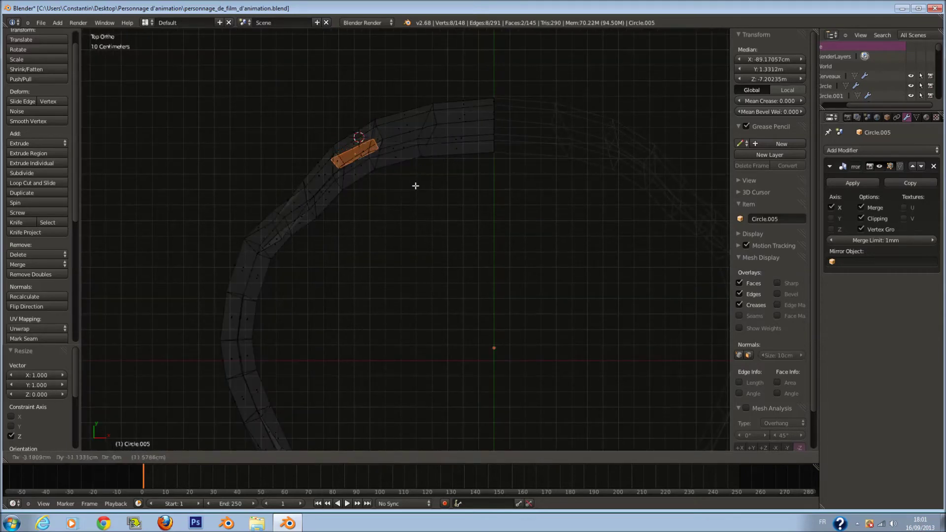
pyautogui.click(418, 174)
# - Return to object mode, move the ring to layer 11 and display that layer
pyautogui.press('Tab')
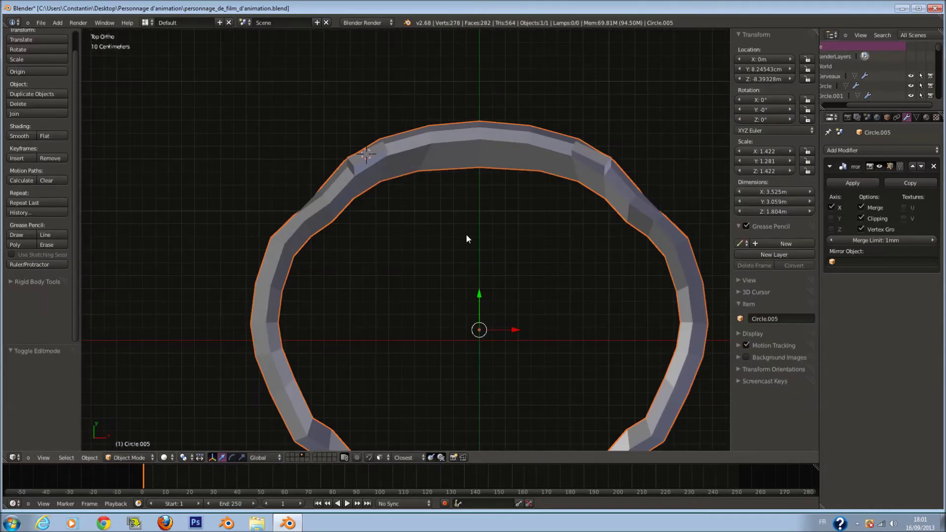
pyautogui.press('KP_1')
pyautogui.press('m')
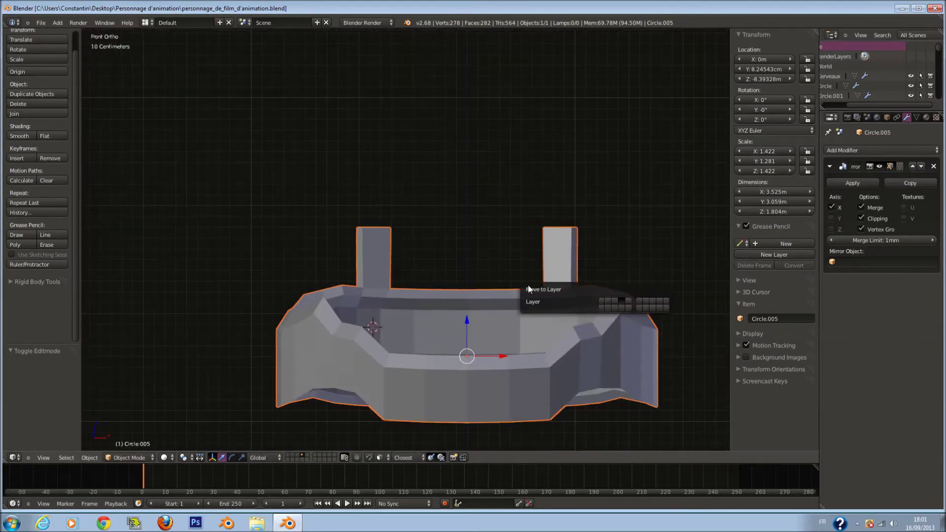
pyautogui.click(604, 306)
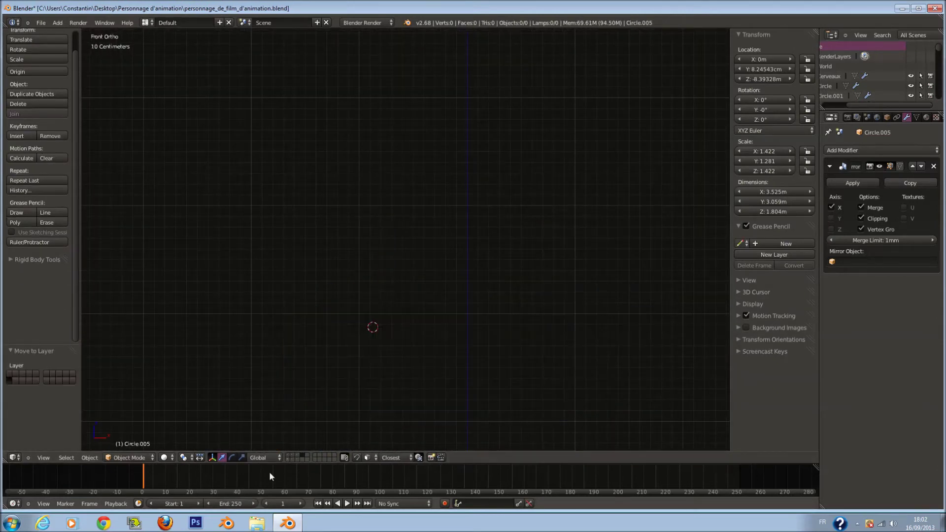
pyautogui.click(288, 460)
# - Add a level 1 Subdivision Surface modifier to the ring
pyautogui.scroll(-3, 439, 334)
pyautogui.scroll(3, 471, 293)
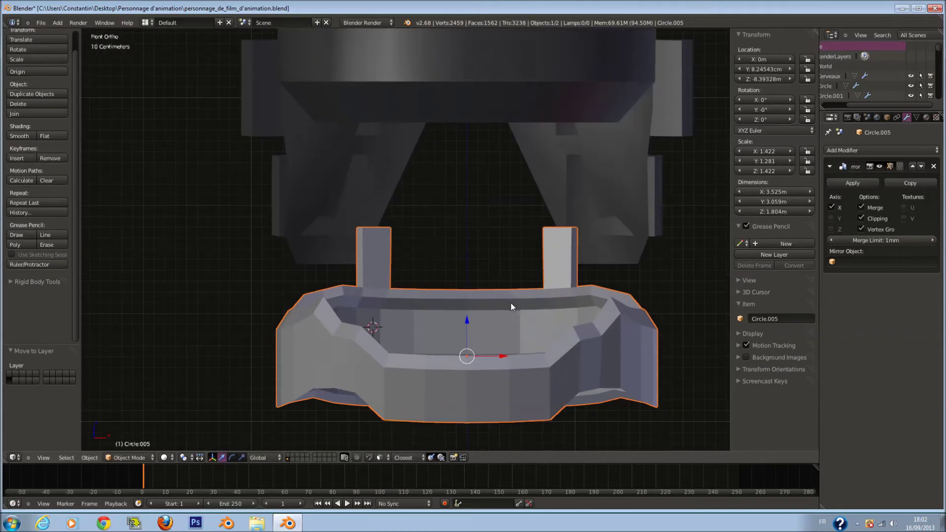
pyautogui.hotkey('ctrl', '1')
# - Enter edit mode on the ring and delete the faces lying on the mirror's centre seam
pyautogui.press('Tab')
pyautogui.scroll(2, 601, 332)
pyautogui.press('a')
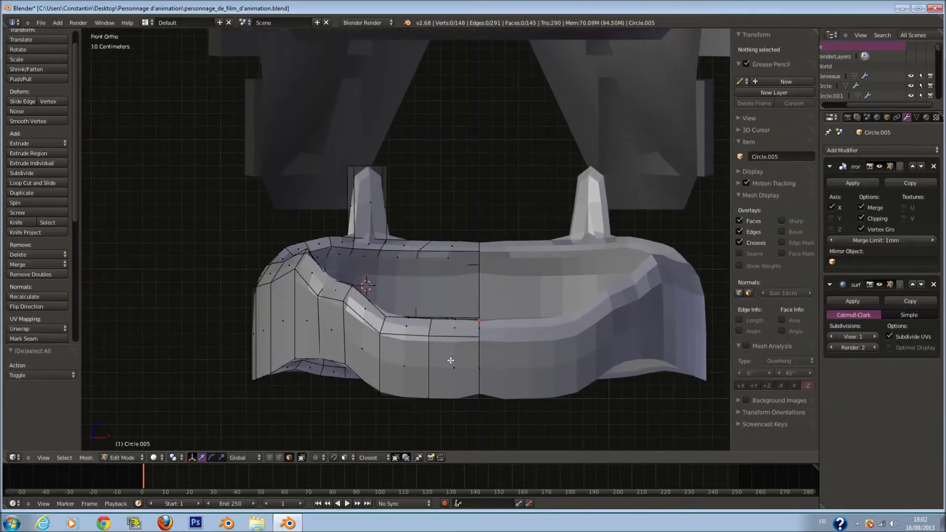
pyautogui.press('Escape')
pyautogui.press('z')
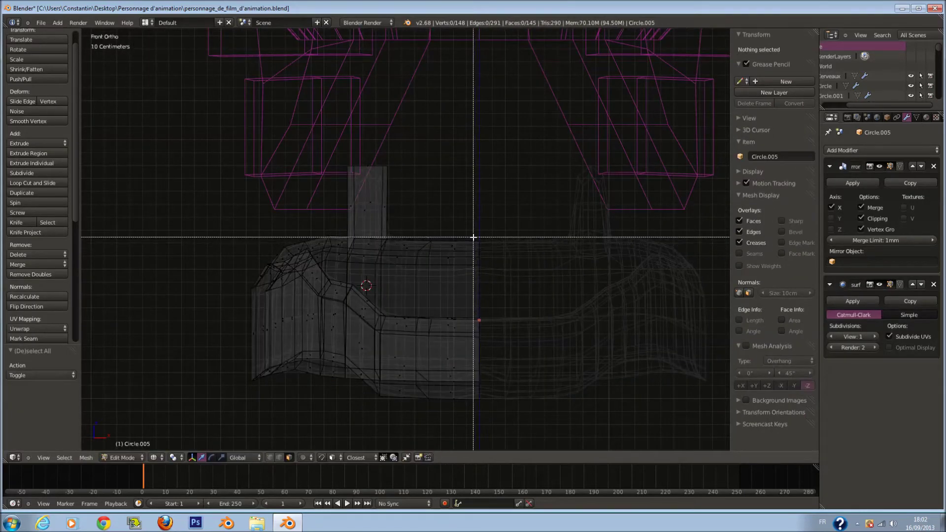
pyautogui.moveTo(464, 195); pyautogui.dragTo(535, 416)
pyautogui.press('x')
pyautogui.click(531, 385)
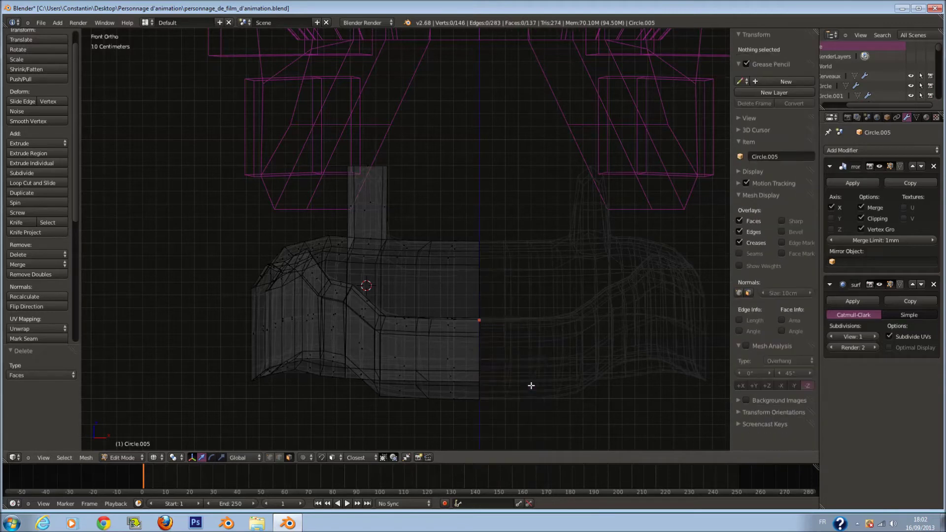
# - Cut supporting edge loops around the ring's outer wall close to its upper and lower edges
pyautogui.press('Tab')
pyautogui.press('z')
pyautogui.press('Tab')
pyautogui.hotkey('ctrl', 'r')
pyautogui.click(479, 359)
pyautogui.click(480, 385)
pyautogui.moveTo(480, 385); pyautogui.dragTo(482, 278, button='middle')
# - Cut supporting edge loops around the ring's inner wall close to its upper and lower edges
pyautogui.press('a')
pyautogui.click(473, 256)
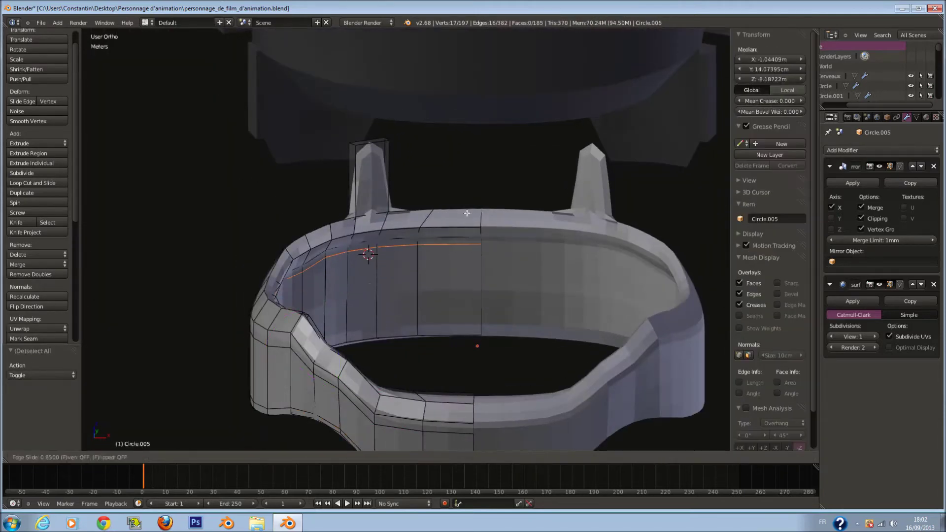
pyautogui.click(467, 210)
pyautogui.press('a')
pyautogui.hotkey('ctrl', 'r')
pyautogui.click(480, 264)
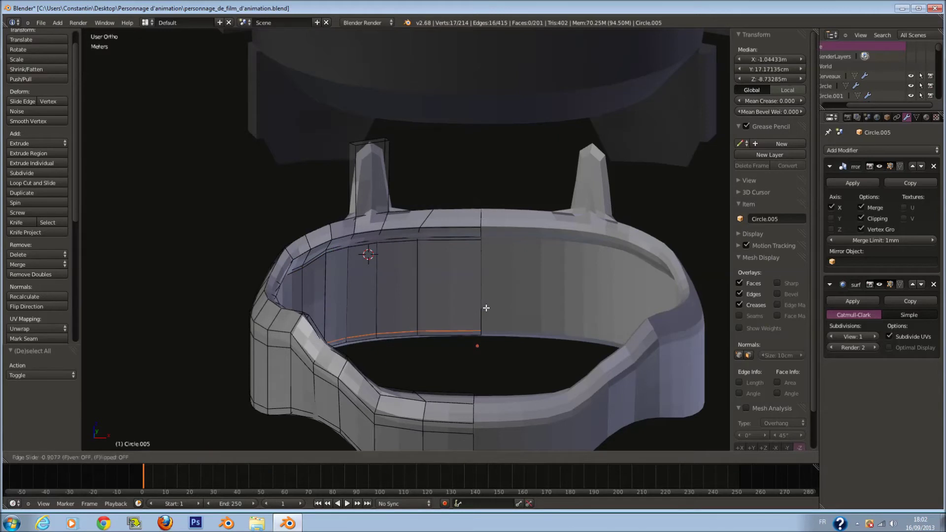
pyautogui.click(487, 308)
# - Add edge loops near the top and the base of the rear tab
pyautogui.press('a')
pyautogui.click(384, 153)
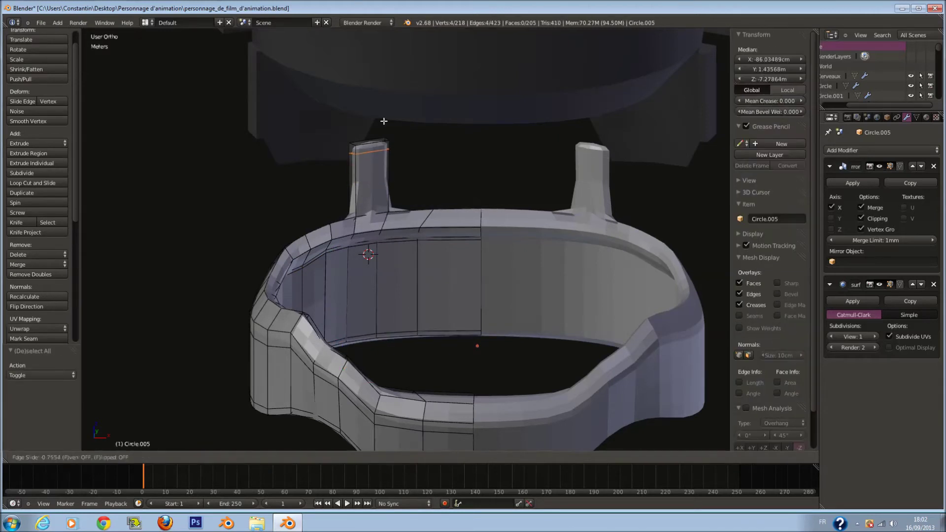
pyautogui.click(384, 114)
pyautogui.press('a')
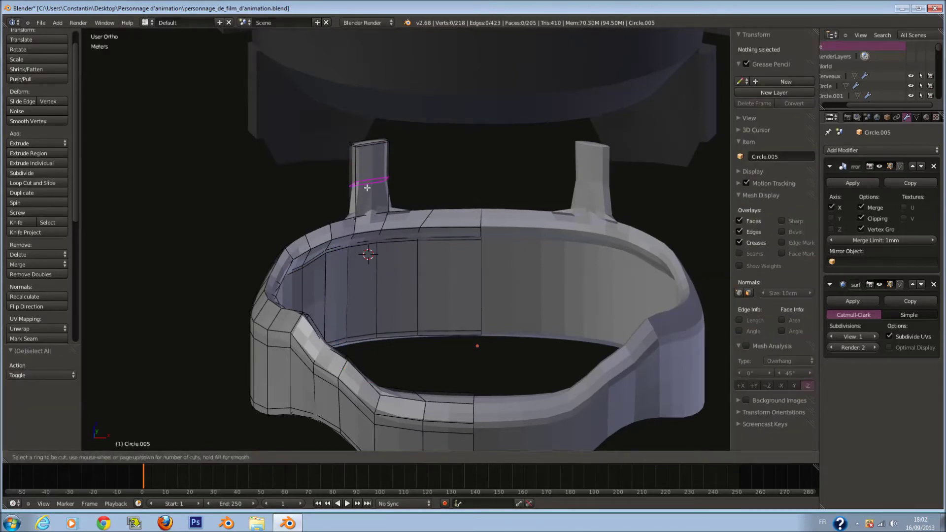
pyautogui.click(367, 187)
pyautogui.click(376, 218)
# - Try an additional loop cut along the rear tab and undo the last two cuts
pyautogui.hotkey('ctrl', 'r')
pyautogui.click(362, 143)
pyautogui.click(348, 141)
pyautogui.moveTo(348, 141)
pyautogui.mouseDown(button='middle')
pyautogui.moveTo(464, 233)
pyautogui.moveTo(377, 275)
pyautogui.moveTo(416, 262)
pyautogui.moveTo(467, 264)
pyautogui.moveTo(501, 289)
pyautogui.moveTo(542, 297)
pyautogui.moveTo(587, 276)
pyautogui.mouseUp(button='middle')
pyautogui.scroll(5, 464, 233)
pyautogui.hotkey('ctrl', 'z')
pyautogui.hotkey('ctrl', 'z')
# - Remove doubles across the whole ring mesh, recalculate its normals and check the ring in object mode
pyautogui.press('z')
pyautogui.press('z')
pyautogui.press('z')
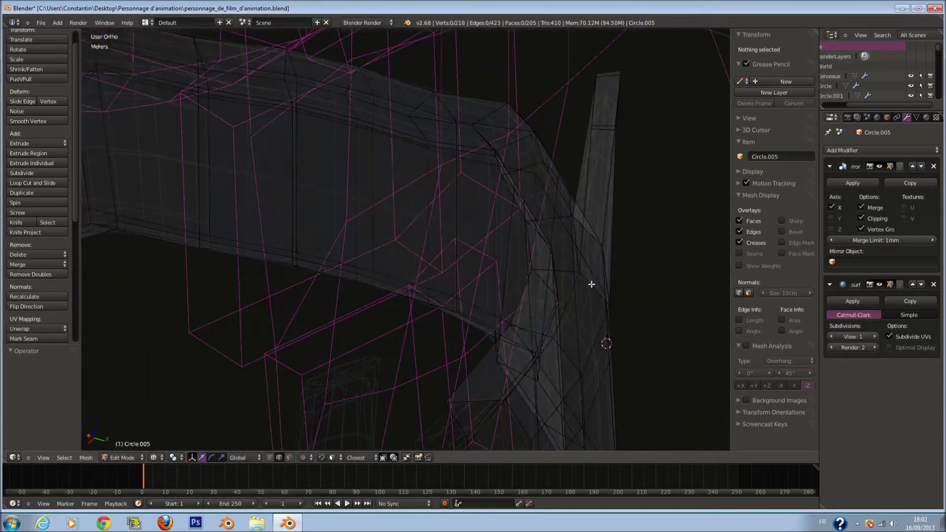
pyautogui.press('z')
pyautogui.press('a')
pyautogui.click(38, 274)
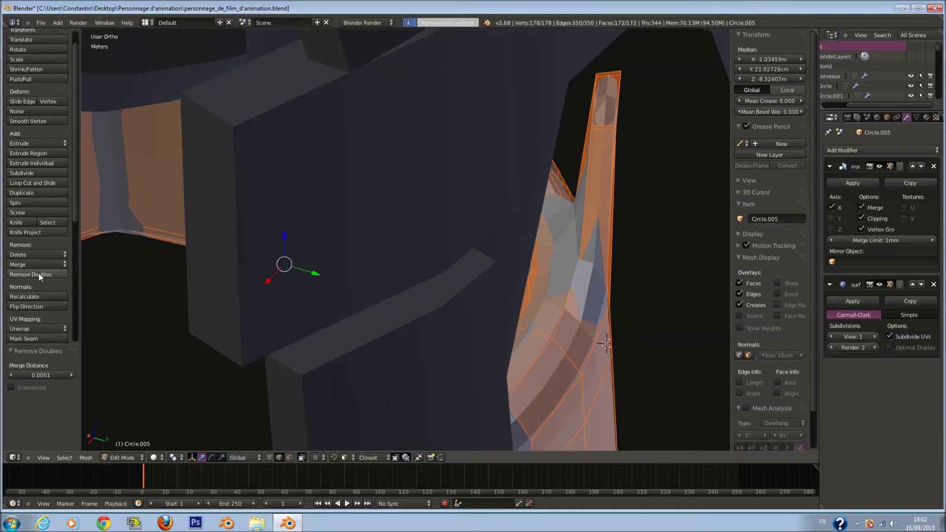
pyautogui.click(46, 297)
pyautogui.moveTo(316, 296); pyautogui.dragTo(264, 279, button='middle')
pyautogui.press('Tab')
pyautogui.moveTo(563, 138); pyautogui.dragTo(471, 270, button='middle')
# - Select all faces of the rear tab in wireframe and delete them, leaving an opening in the rim
pyautogui.press('Tab')
pyautogui.scroll(3, 425, 255)
pyautogui.press('a')
pyautogui.press('z')
pyautogui.scroll(-4, 441, 317)
pyautogui.scroll(3, 441, 317)
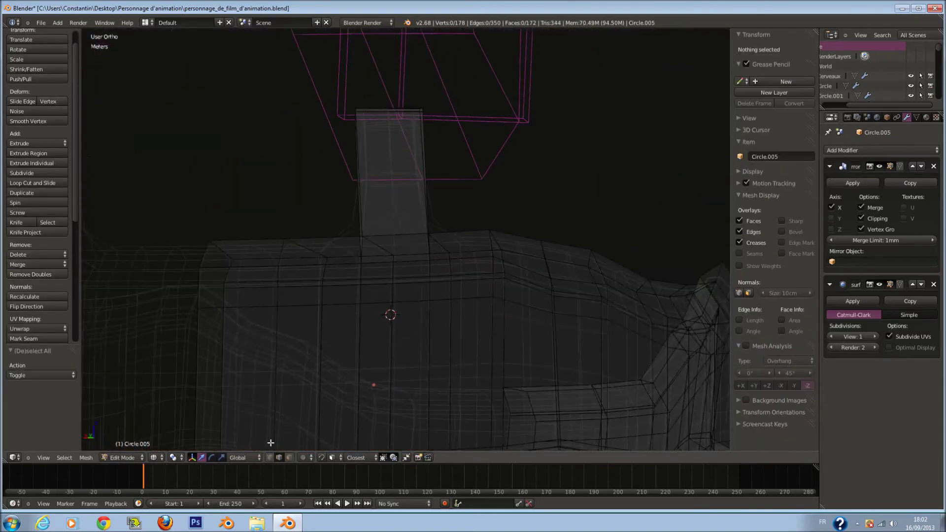
pyautogui.press('c')
pyautogui.scroll(-3, 401, 157)
pyautogui.click(395, 152)
pyautogui.rightClick(395, 153)
pyautogui.press('x')
pyautogui.click(396, 180)
pyautogui.press('z')
pyautogui.scroll(3, 396, 180)
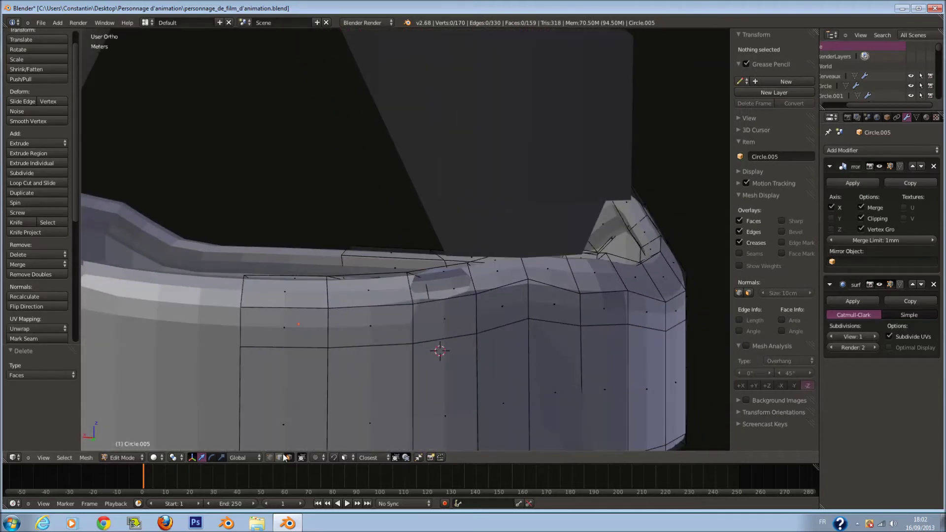
# - Extrude the two opposite edges of the rim opening and raise them about 90 cm along Z
pyautogui.rightClick(447, 289)
pyautogui.moveTo(439, 270); pyautogui.dragTo(535, 275, button='middle')
pyautogui.scroll(-1, 535, 276)
pyautogui.press('e')
pyautogui.rightClick(531, 245)
pyautogui.moveTo(506, 226); pyautogui.dragTo(506, 72)
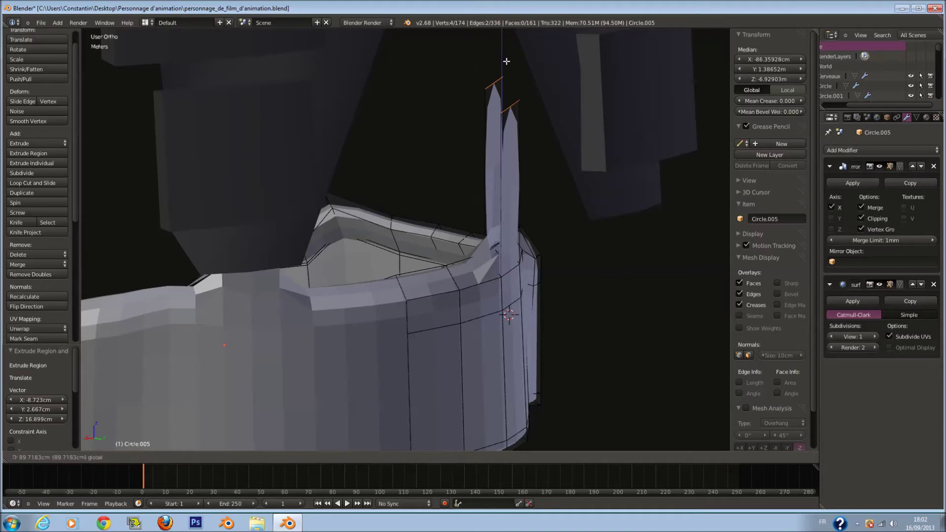
# - Cap the new tab with a top face, flatten that face along Z and fill the tab's open sides
pyautogui.press('f')
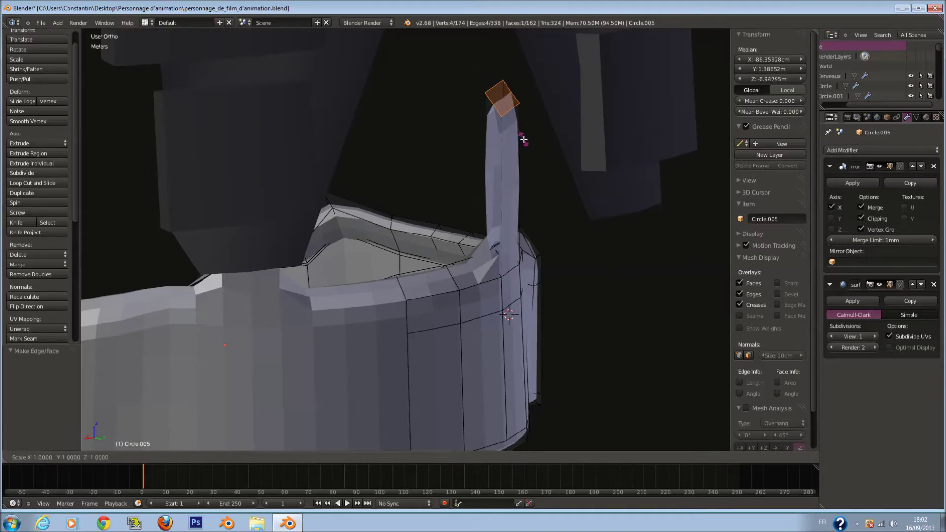
pyautogui.press('Return')
pyautogui.keyDown('shift'); pyautogui.rightClick(487, 157); pyautogui.keyUp('shift')
pyautogui.press('f')
pyautogui.moveTo(486, 158); pyautogui.dragTo(405, 167, button='middle')
# - Cut supporting edge loops around the rebuilt tab close to its top and its base
pyautogui.press('a')
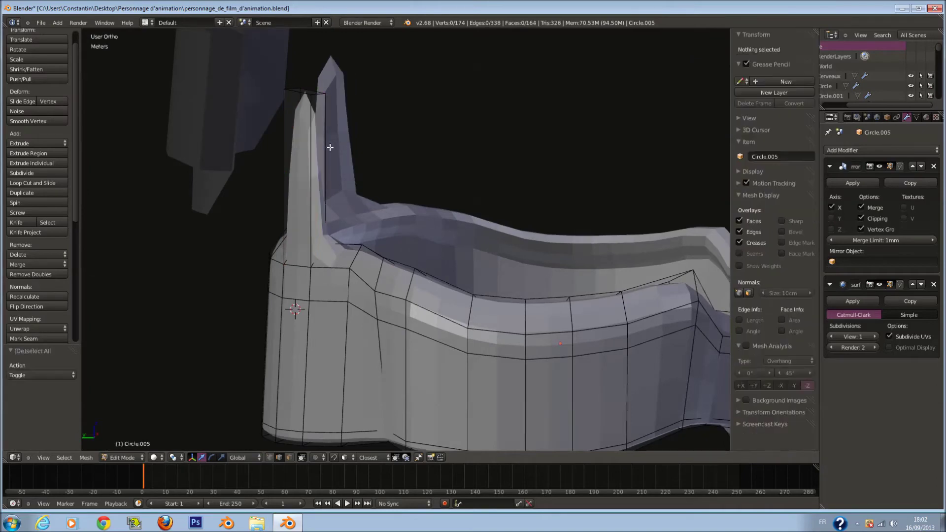
pyautogui.hotkey('ctrl', 'r')
pyautogui.click(327, 143)
pyautogui.click(326, 75)
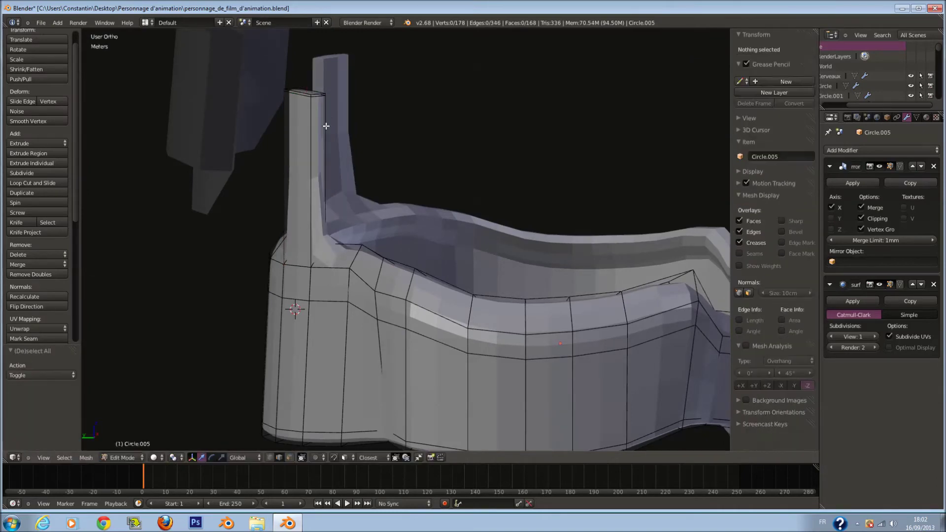
pyautogui.hotkey('ctrl', 'r')
pyautogui.click(323, 142)
pyautogui.click(334, 214)
pyautogui.press('a')
# - Return to object mode and give the ring smooth shading
pyautogui.moveTo(335, 214); pyautogui.dragTo(495, 378, button='middle')
pyautogui.press('Escape')
pyautogui.press('Tab')
pyautogui.moveTo(493, 342); pyautogui.dragTo(540, 361, button='middle')
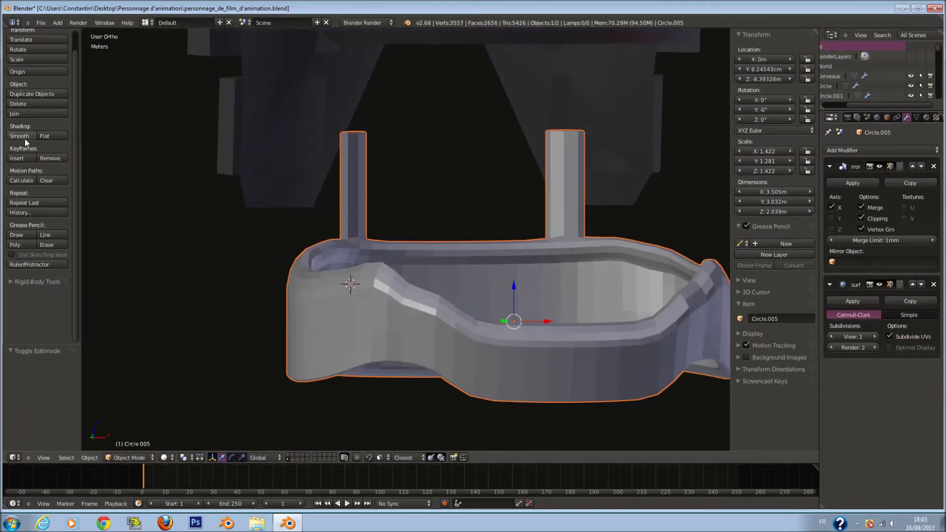
# - Try to add an edge loop beside the centre seam at the front of the ring
pyautogui.press('Tab')
pyautogui.press('a')
pyautogui.hotkey('ctrl', 'r')
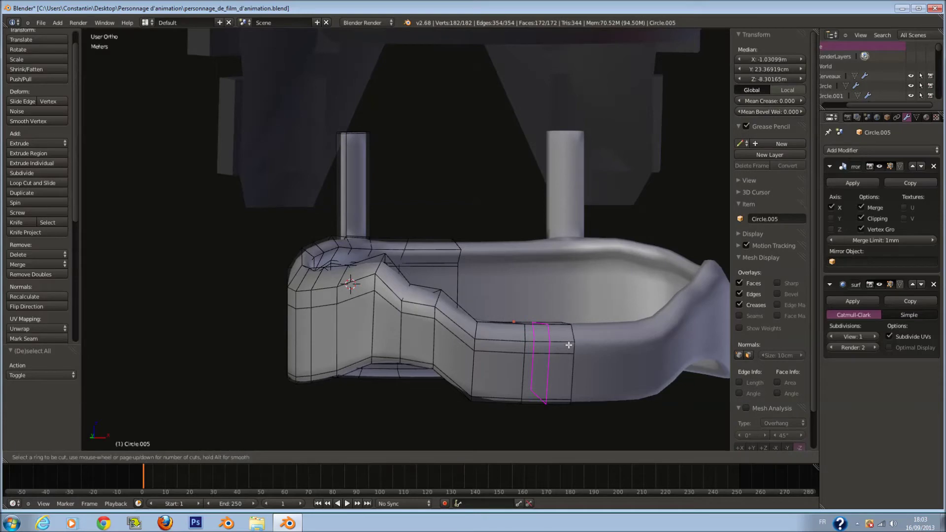
pyautogui.click(572, 382)
pyautogui.press('a')
pyautogui.moveTo(573, 382); pyautogui.dragTo(419, 371, button='middle')
# - Return to object mode and set the ring's subdivision view level to 2
pyautogui.press('Tab')
pyautogui.click(875, 337)
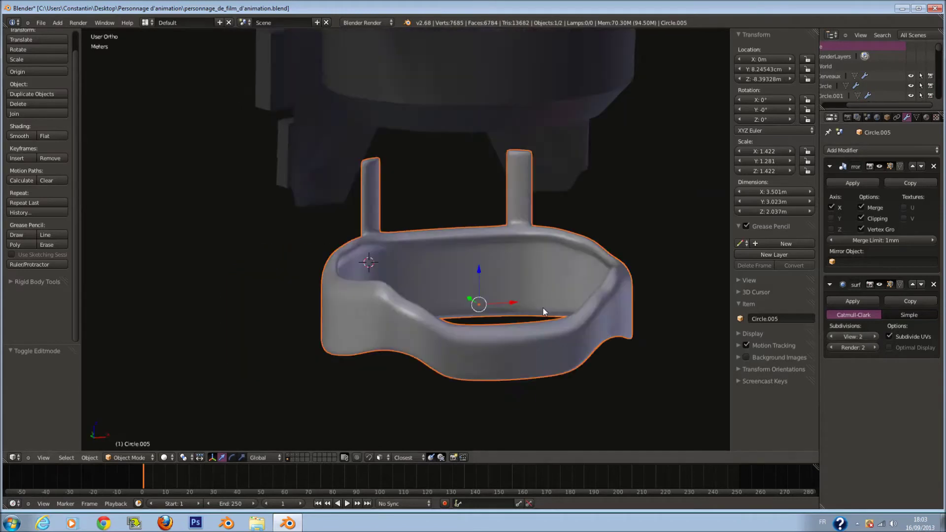
pyautogui.press('KP_1')
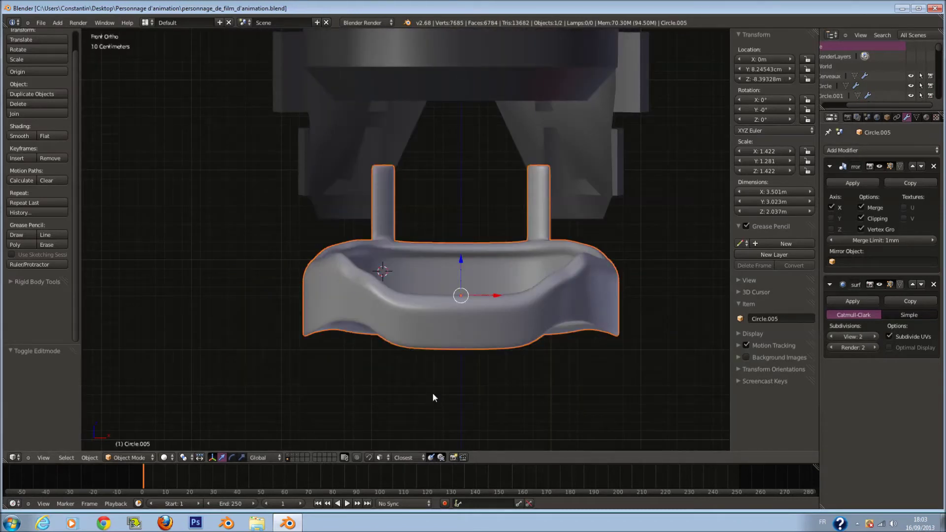
# - Display the two additional layers holding the waist bands and the arms, and save the file over the existing one
pyautogui.keyDown('shift'); pyautogui.click(292, 458); pyautogui.keyUp('shift')
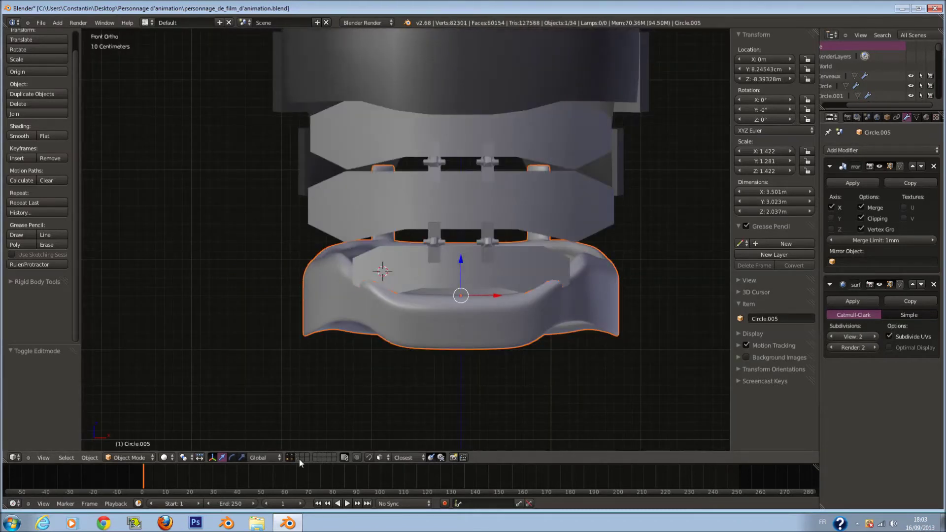
pyautogui.keyDown('shift'); pyautogui.click(298, 460); pyautogui.keyUp('shift')
pyautogui.scroll(-2, 463, 356)
pyautogui.hotkey('ctrl', 's')
pyautogui.click(462, 356)
pyautogui.scroll(2, 540, 282)
# - Enlarge the whole ring mesh by about 1.072 and slightly further to fit it around the waist armour
pyautogui.press('Tab')
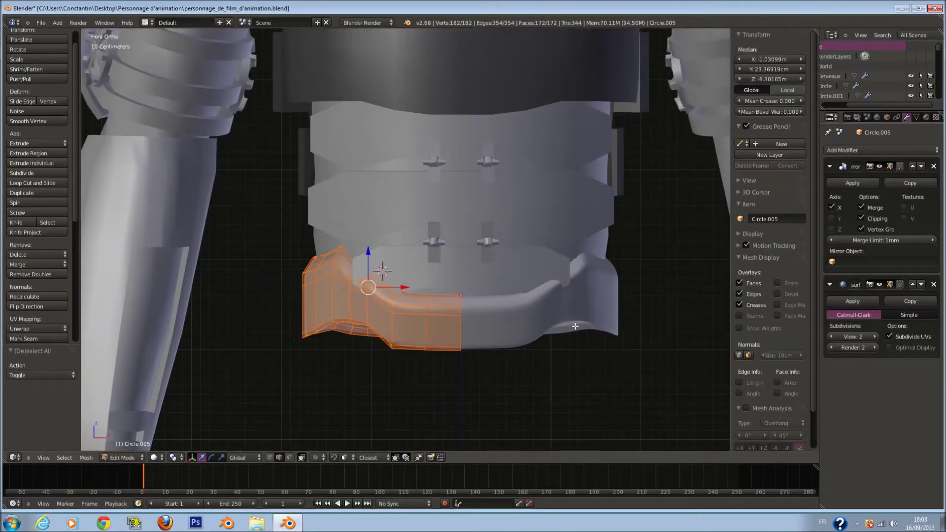
pyautogui.press('s')
pyautogui.click(588, 341)
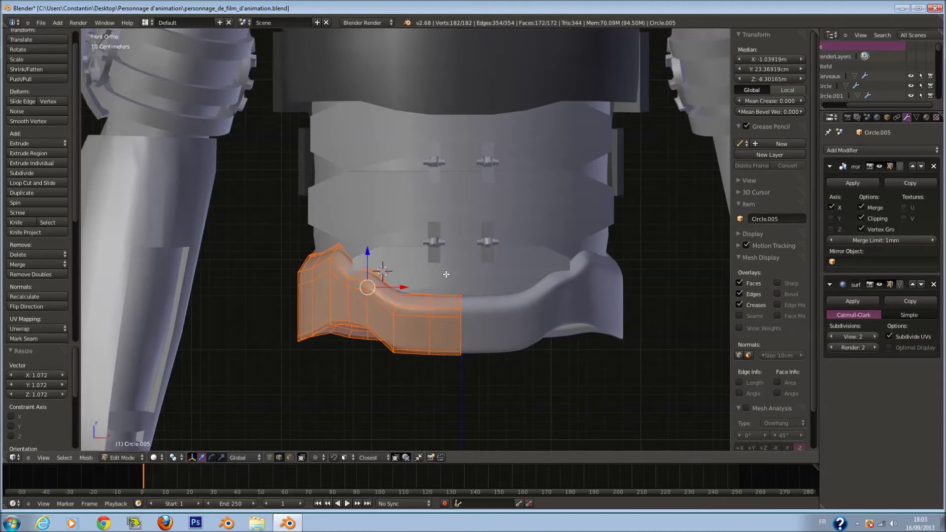
pyautogui.moveTo(567, 335); pyautogui.dragTo(460, 315, button='middle')
pyautogui.press('s')
pyautogui.click(475, 380)
# - Return to object mode and save the file, overwriting the existing one
pyautogui.moveTo(475, 380); pyautogui.dragTo(188, 312, button='middle')
pyautogui.press('Tab')
pyautogui.hotkey('ctrl', 's')
pyautogui.click(423, 274)
pyautogui.moveTo(423, 275); pyautogui.dragTo(333, 330, button='middle')
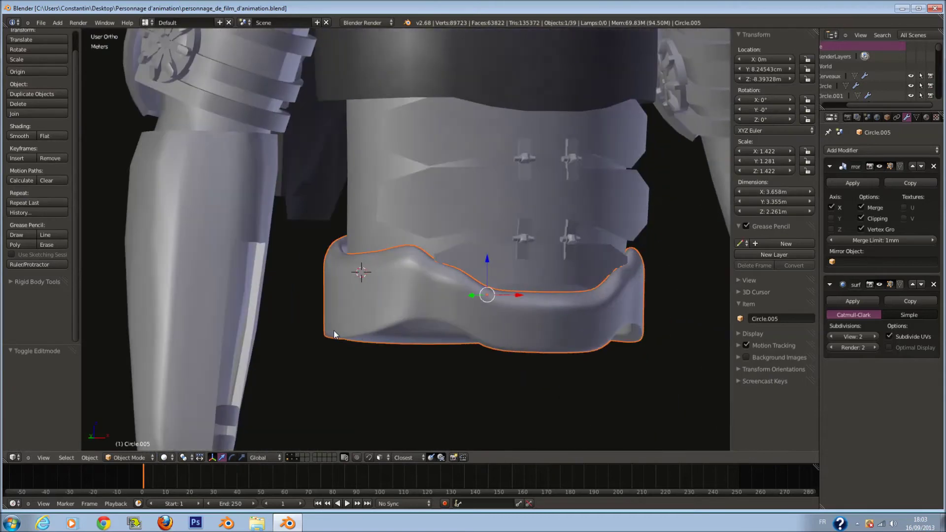
# - Try enlarging the ring object further in front view
pyautogui.press('KP_1')
pyautogui.scroll(-3, 437, 228)
pyautogui.press('a')
pyautogui.rightClick(487, 268)
pyautogui.press('s')
pyautogui.click(521, 297)
# - Try moving the enlarged ring mesh around the waist, undo the move and the enlargement, and reenter edit mode
pyautogui.press('Tab')
pyautogui.moveTo(522, 296); pyautogui.dragTo(458, 298, button='middle')
pyautogui.press('g')
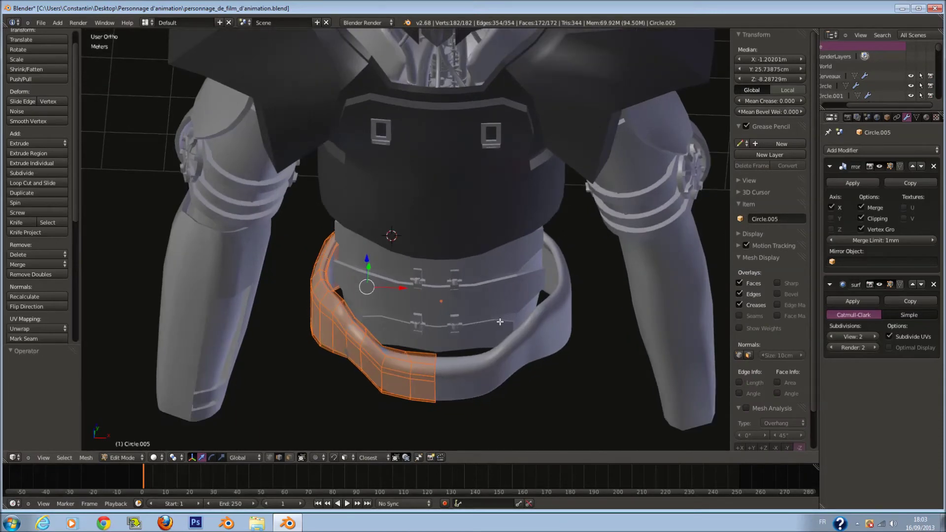
pyautogui.click(496, 331)
pyautogui.press('Tab')
pyautogui.hotkey('ctrl', 'z')
pyautogui.hotkey('ctrl', 'z')
pyautogui.press('Tab')
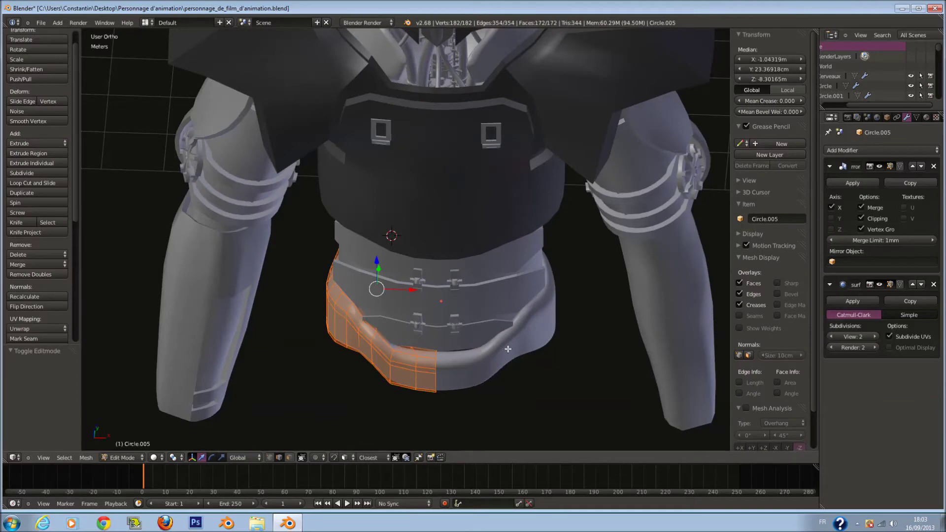
# - Swell the whole ring mesh along its normals by about 0.079 and adjust it slightly with a second Shrink/Fatten
pyautogui.hotkey('alt', 's')
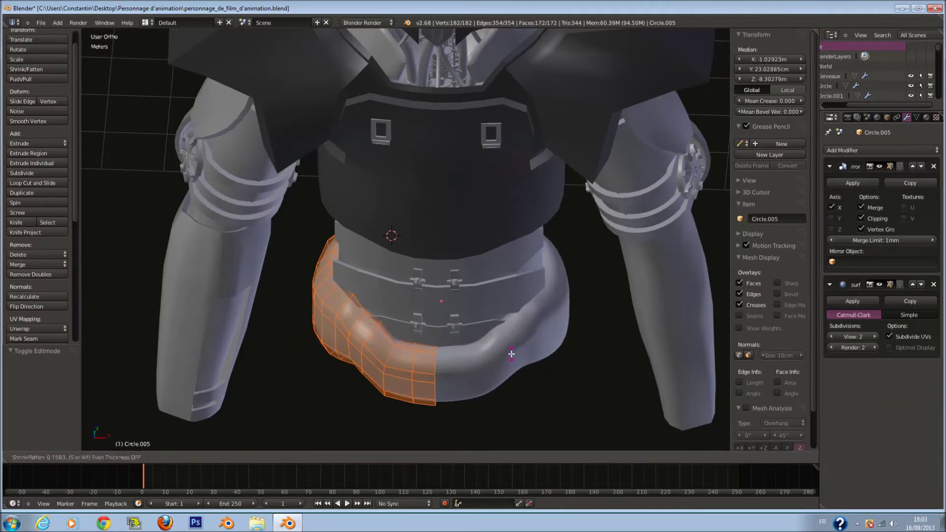
pyautogui.click(510, 352)
pyautogui.moveTo(510, 352); pyautogui.dragTo(516, 309, button='middle')
pyautogui.hotkey('alt', 's')
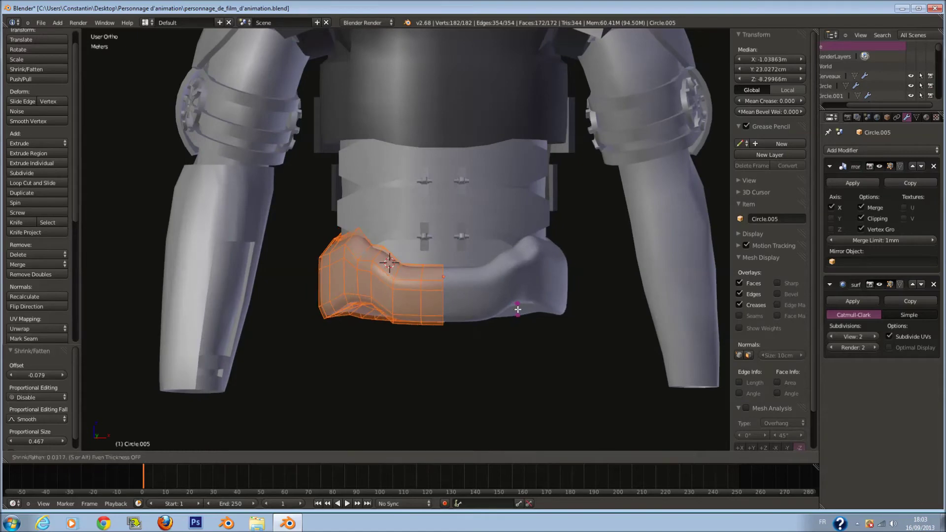
pyautogui.click(518, 310)
# - Add edge loops close to the upper and lower borders of the ring's outer wall
pyautogui.scroll(3, 518, 309)
pyautogui.press('a')
pyautogui.hotkey('ctrl', 'r')
pyautogui.click(464, 298)
pyautogui.click(469, 315)
pyautogui.press('a')
pyautogui.hotkey('ctrl', 'r')
pyautogui.click(468, 376)
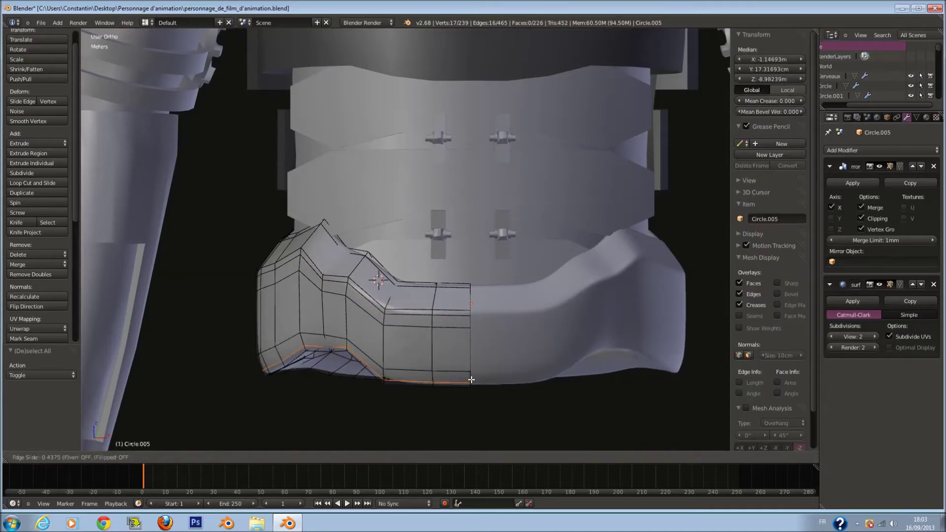
pyautogui.click(472, 374)
# - Add edge loops near both borders of the ring's inner wall and save over the existing file from object mode
pyautogui.moveTo(472, 374); pyautogui.dragTo(482, 327, button='middle')
pyautogui.press('Tab')
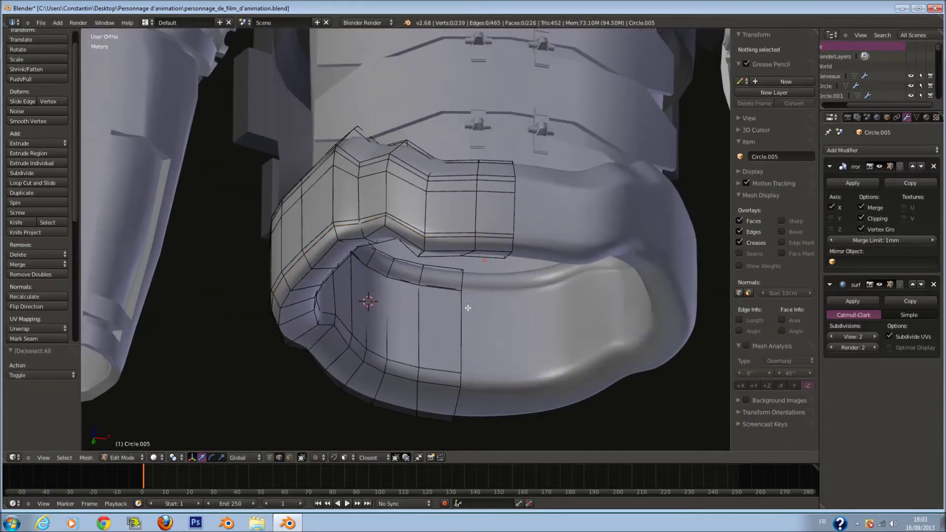
pyautogui.click(456, 298)
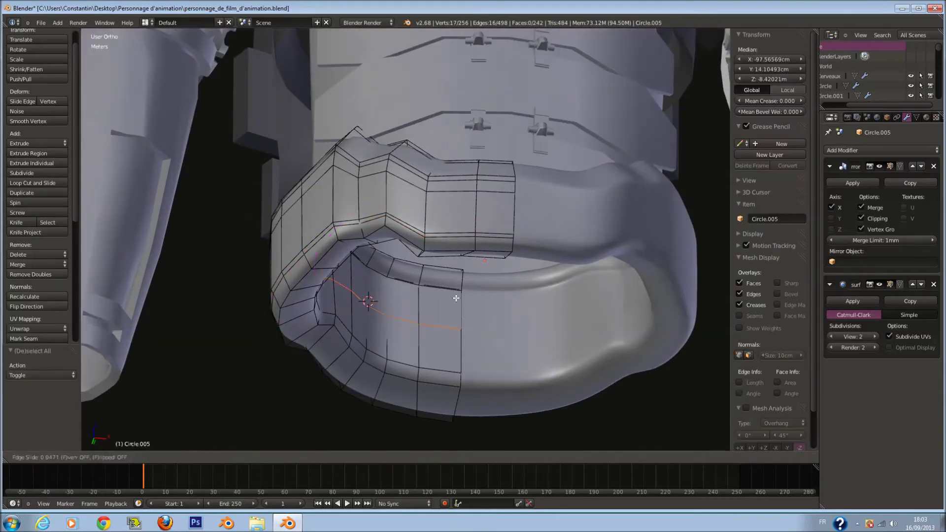
pyautogui.click(463, 271)
pyautogui.press('a')
pyautogui.click(459, 375)
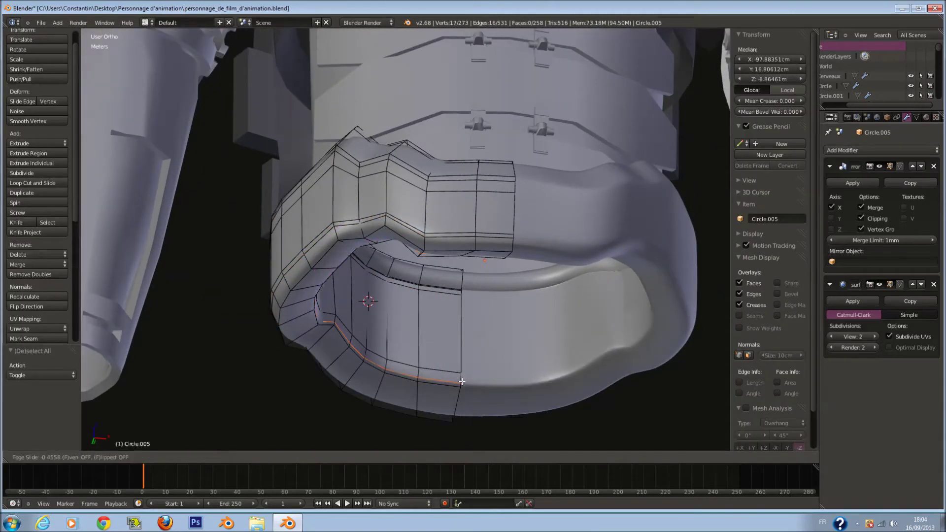
pyautogui.hotkey('ctrl', 's')
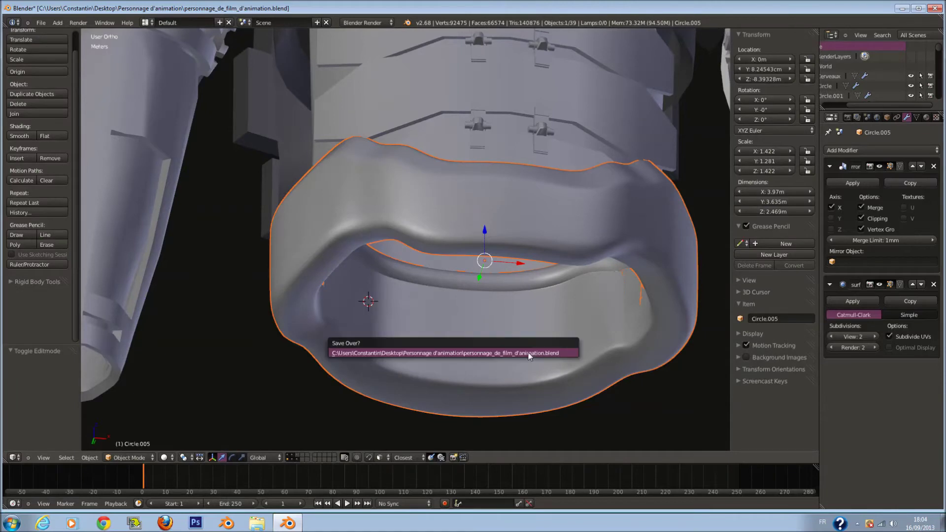
pyautogui.click(519, 344)
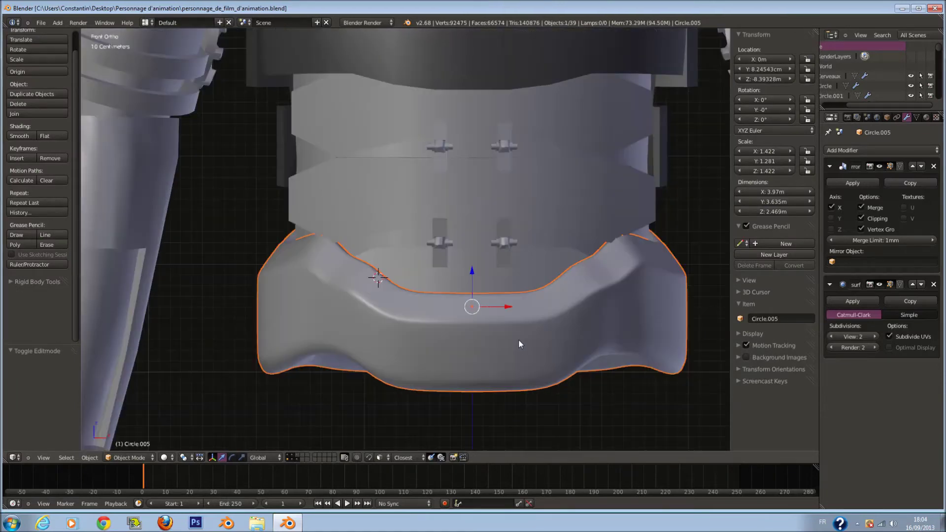
# - Examine the ring's fit around the waist in front view, both shaded and in wireframe
pyautogui.moveTo(520, 343); pyautogui.dragTo(584, 249, button='middle')
pyautogui.click(529, 261)
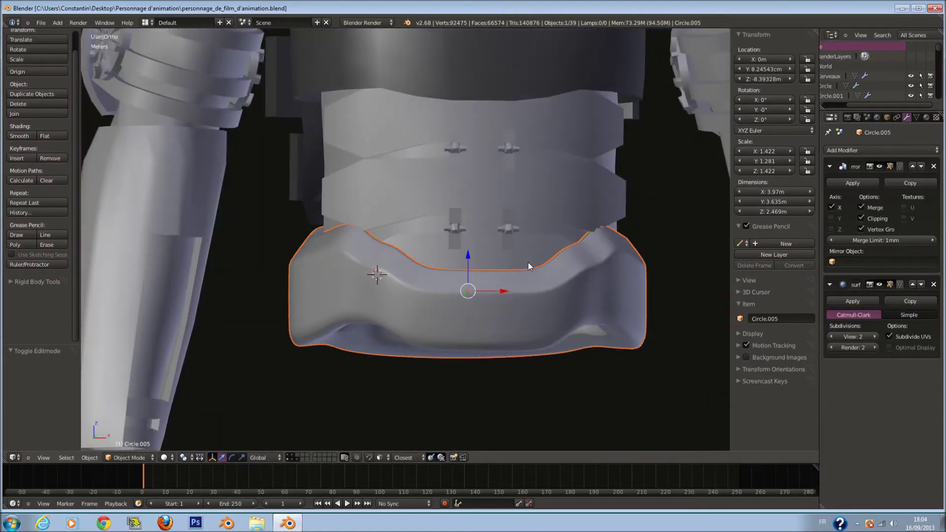
pyautogui.press('KP_1')
pyautogui.scroll(-1, 507, 253)
pyautogui.scroll(-4, 504, 252)
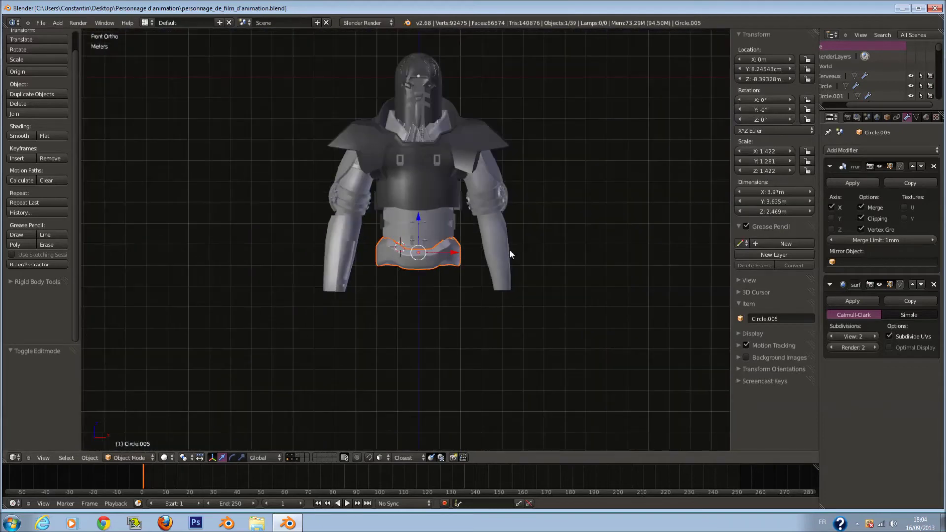
pyautogui.scroll(2, 509, 249)
pyautogui.scroll(-2, 510, 250)
pyautogui.scroll(2, 506, 253)
pyautogui.scroll(3, 501, 263)
pyautogui.press('Tab')
pyautogui.press('z')
pyautogui.press('a')
pyautogui.press('a')
pyautogui.scroll(-4, 390, 277)
pyautogui.press('z')
pyautogui.press('Tab')
# - Save the file again over the existing one and return to the front view of the character
pyautogui.hotkey('ctrl', 's')
pyautogui.click(418, 288)
pyautogui.scroll(1, 418, 289)
pyautogui.moveTo(418, 288); pyautogui.dragTo(328, 276, button='middle')
pyautogui.press('KP_1')
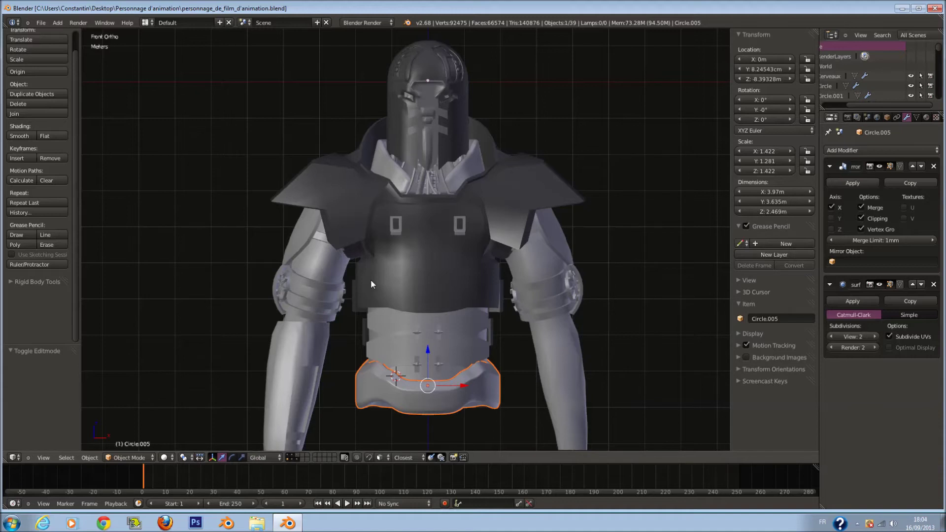
pyautogui.scroll(-2, 370, 280)
# - Deselect everything, switch to an empty layer and centre the 3D cursor at the world origin
pyautogui.press('a')
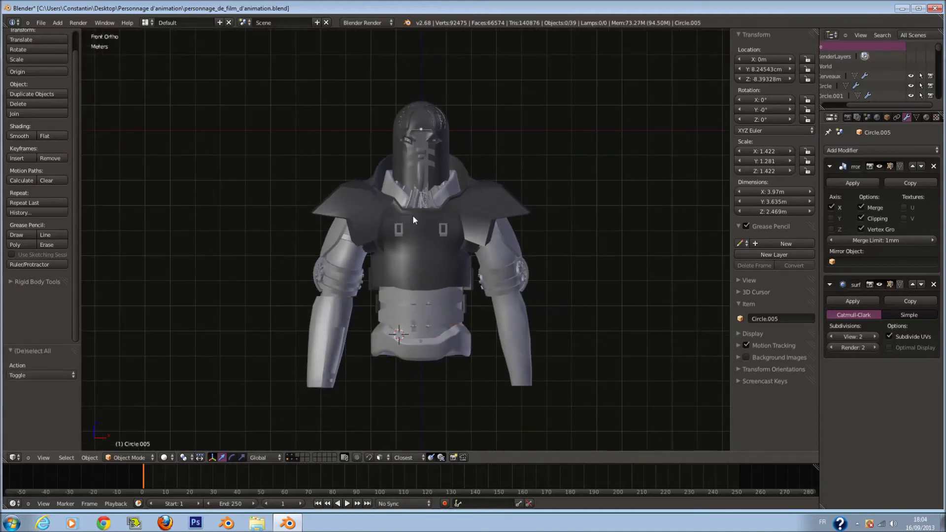
pyautogui.click(304, 459)
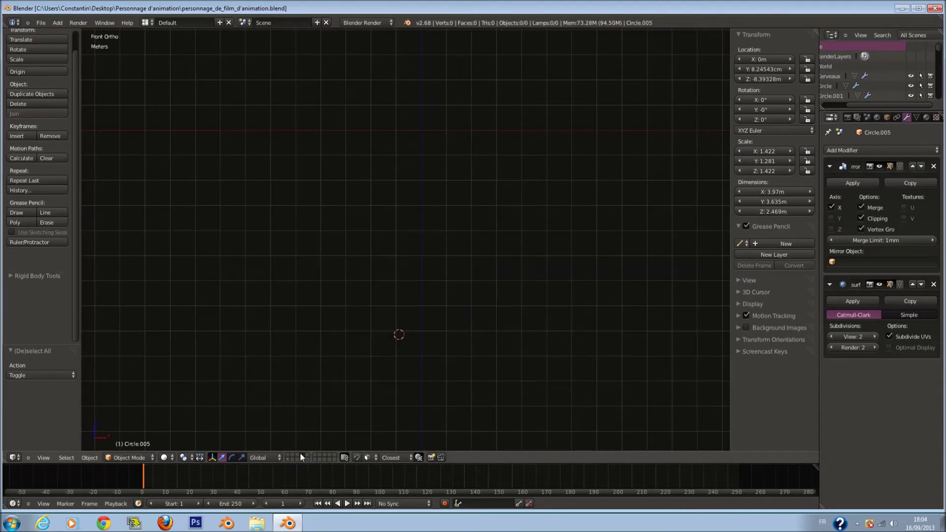
pyautogui.hotkey('shift', 'c')
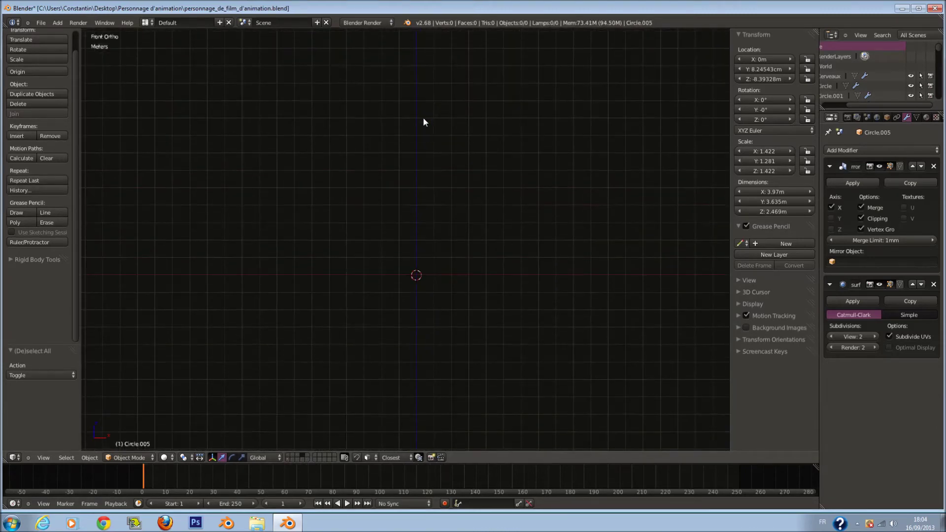
# - Add a cube and scale it to about 1.908 in X and Y and 2.098 in Z
pyautogui.hotkey('shift', 'a')
pyautogui.moveTo(414, 186)
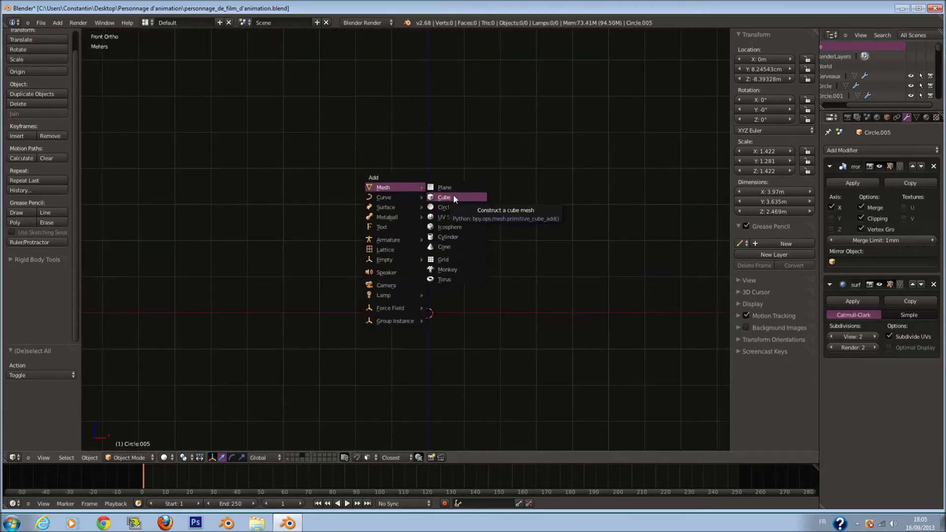
pyautogui.click(453, 195)
pyautogui.press('s')
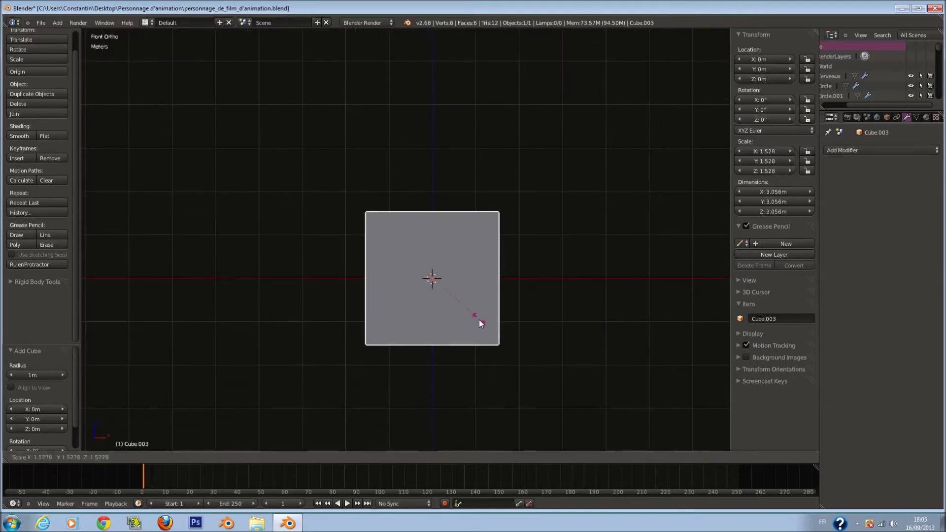
pyautogui.click(483, 332)
pyautogui.press('s')
pyautogui.press('z')
pyautogui.click(486, 347)
# - Add a horizontal edge loop near the cube's top and a vertical one near its front face
pyautogui.press('Tab')
pyautogui.press('a')
pyautogui.hotkey('ctrl', 'r')
pyautogui.click(509, 190)
pyautogui.click(513, 165)
pyautogui.moveTo(512, 166); pyautogui.dragTo(467, 241, button='middle')
pyautogui.press('a')
pyautogui.hotkey('ctrl', 'r')
pyautogui.click(421, 238)
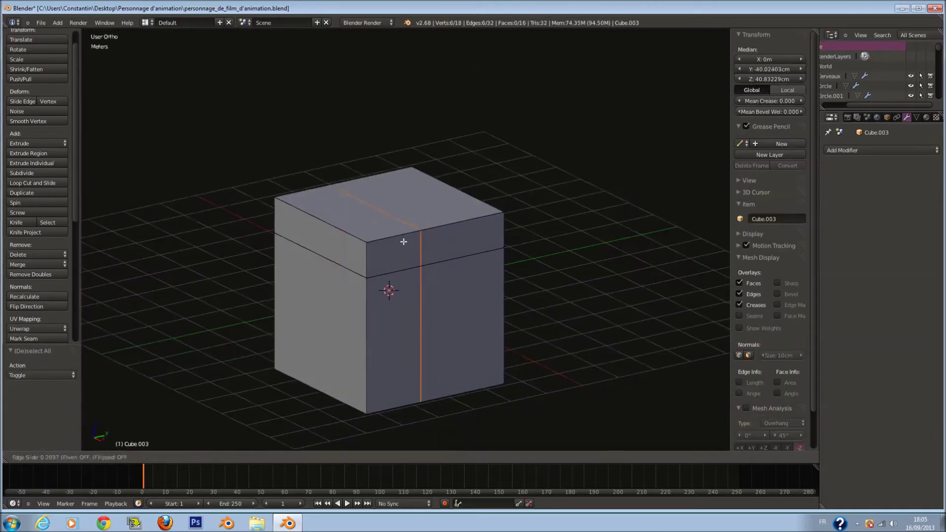
pyautogui.click(385, 249)
# - Move the upper front horizontal edge about 32 cm outward along Y and narrow the whole mesh along Y
pyautogui.rightClick(359, 267)
pyautogui.moveTo(355, 251); pyautogui.dragTo(344, 256)
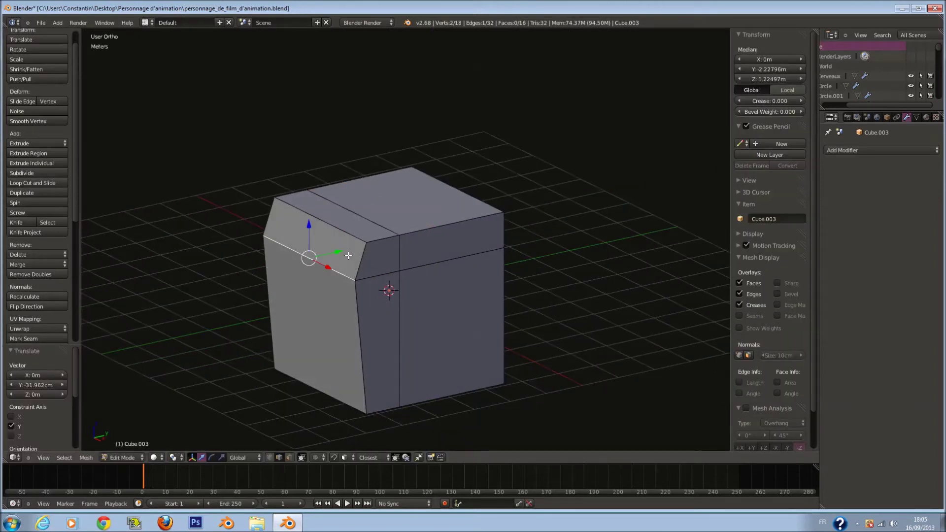
pyautogui.press('KP_3')
pyautogui.press('a')
pyautogui.press('s')
pyautogui.press('y')
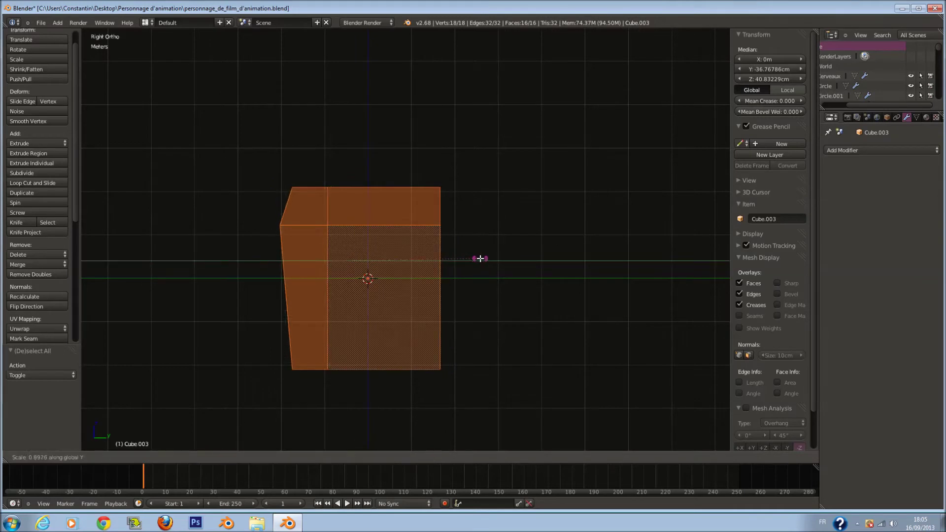
pyautogui.click(434, 261)
pyautogui.moveTo(432, 262); pyautogui.dragTo(430, 271, button='middle')
# - Add two vertical edge loops across the cube's width and spread them apart along X
pyautogui.press('a')
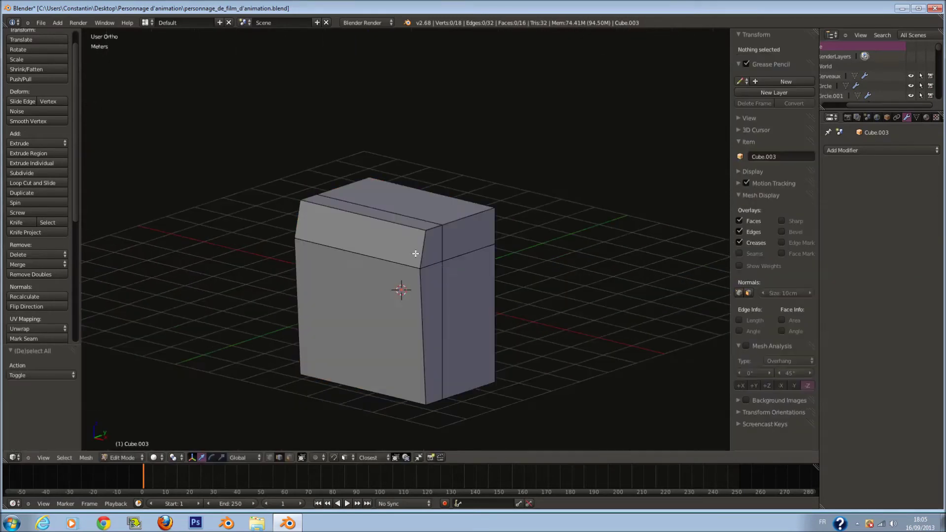
pyautogui.scroll(2, 419, 256)
pyautogui.hotkey('ctrl', 'r')
pyautogui.scroll(1, 401, 231)
pyautogui.doubleClick(401, 231)
pyautogui.moveTo(458, 274); pyautogui.dragTo(530, 290, button='middle')
pyautogui.press('s')
pyautogui.press('x')
pyautogui.click(587, 311)
# - Select only the cube's top faces and smooth their vertices once to round off the lid
pyautogui.press('a')
pyautogui.click(290, 458)
pyautogui.press('c')
pyautogui.scroll(4, 384, 202)
pyautogui.moveTo(374, 187); pyautogui.dragTo(527, 190)
pyautogui.rightClick(528, 191)
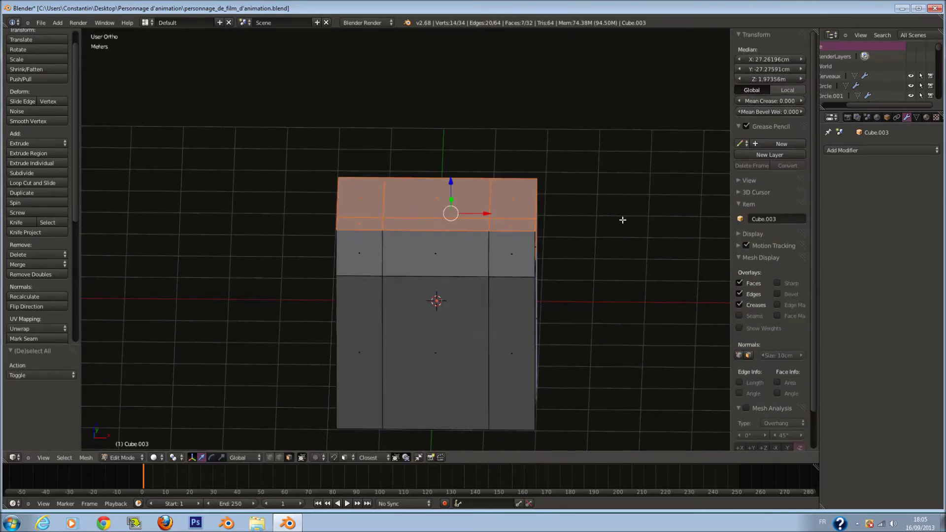
pyautogui.moveTo(623, 220); pyautogui.dragTo(531, 256, button='middle')
pyautogui.press('c')
pyautogui.middleClick(531, 256)
pyautogui.rightClick(530, 255)
pyautogui.click(35, 122)
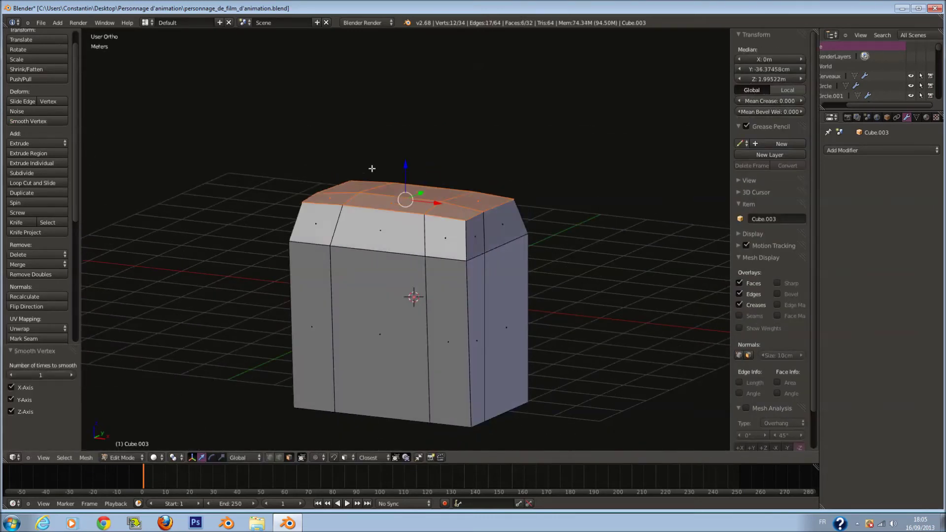
# - Give the cube a level 1 subdivision surface and smooth shading
pyautogui.press('Tab')
pyautogui.hotkey('ctrl', '1')
pyautogui.moveTo(478, 271); pyautogui.dragTo(488, 278, button='middle')
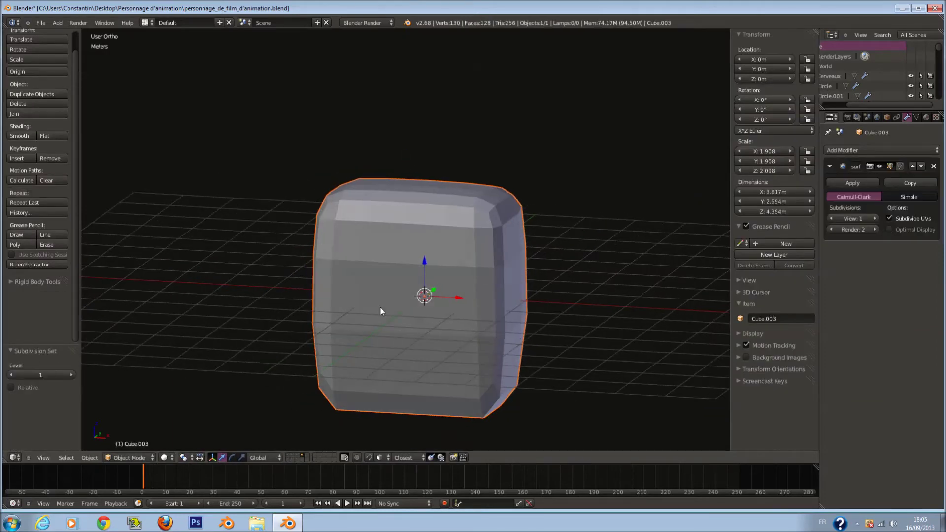
pyautogui.click(19, 136)
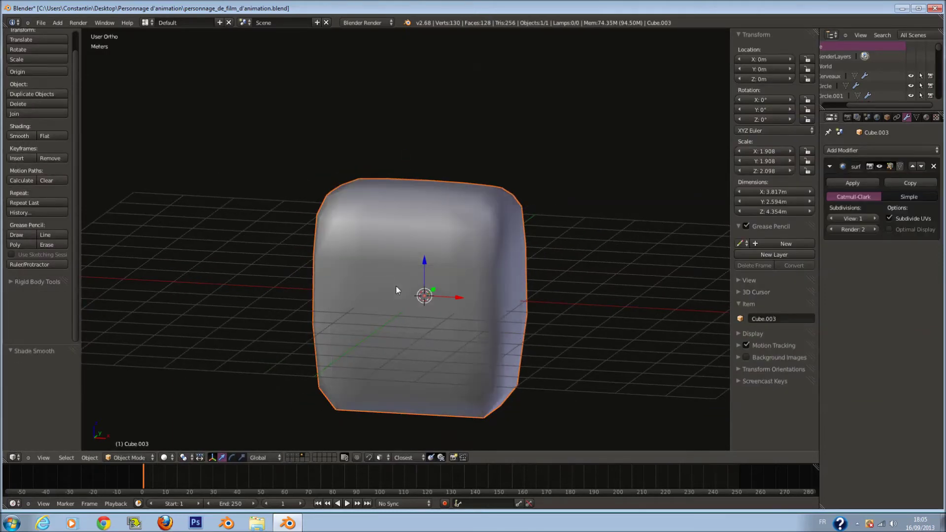
pyautogui.keyDown('shift'); pyautogui.moveTo(389, 279); pyautogui.dragTo(388, 254, button='middle'); pyautogui.keyUp('shift')
# - Add a horizontal edge loop close to the cube's bottom edge to sharpen it
pyautogui.press('Tab')
pyautogui.press('a')
pyautogui.hotkey('ctrl', 'r')
pyautogui.click(508, 310)
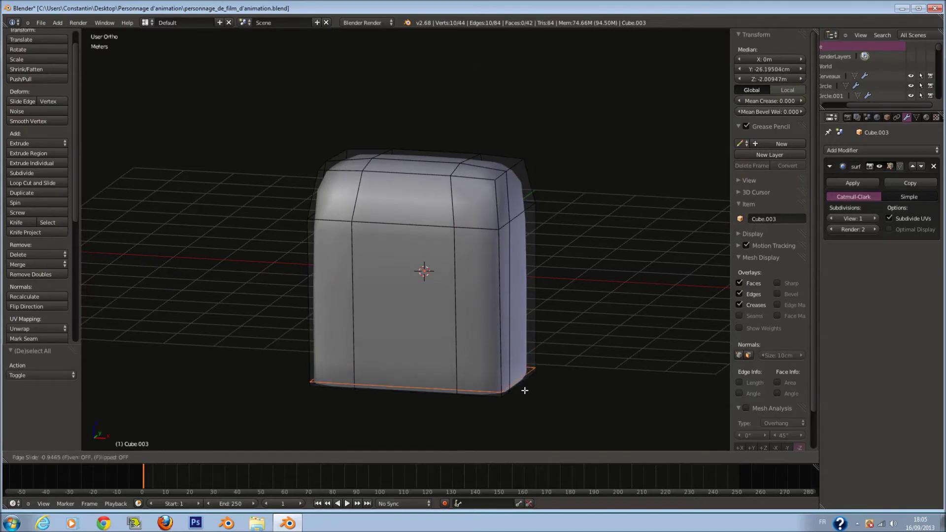
pyautogui.click(522, 388)
pyautogui.press('KP_1')
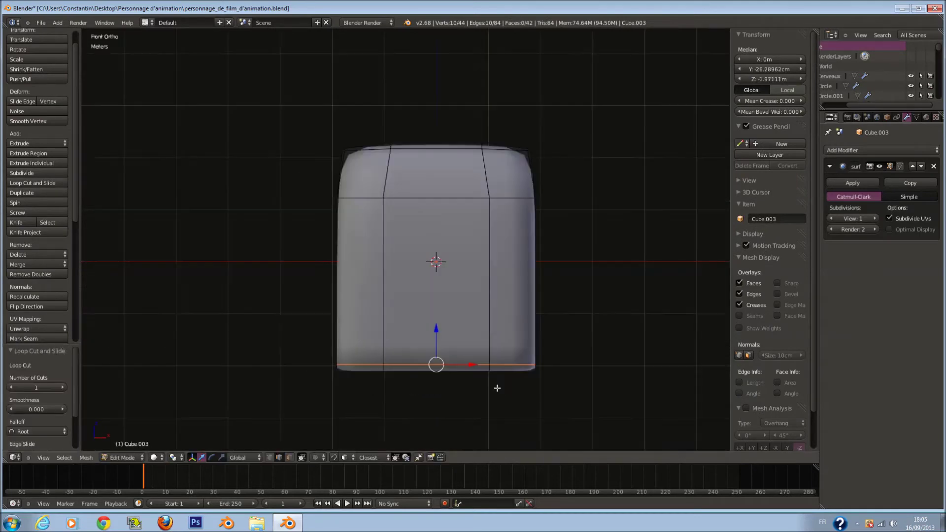
# - Select the central faces along the cube's bottom in wireframe and lower them slightly
pyautogui.press('z')
pyautogui.press('a')
pyautogui.press('c')
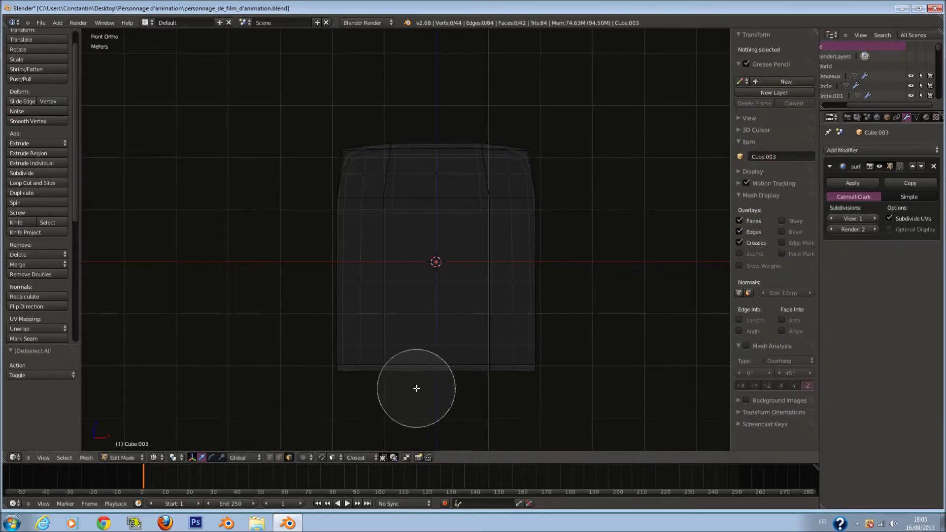
pyautogui.moveTo(409, 389); pyautogui.dragTo(429, 376)
pyautogui.rightClick(429, 375)
pyautogui.press('z')
pyautogui.press('a')
pyautogui.hotkey('ctrl', 'r')
pyautogui.click(497, 218)
pyautogui.rightClick(498, 154)
pyautogui.hotkey('ctrl', 'z')
# - Add two horizontal edge loops around the body, bring them close together along Z and move them up just below the lid
pyautogui.hotkey('ctrl', 'r')
pyautogui.scroll(1, 490, 235)
pyautogui.click(490, 235)
pyautogui.rightClick(490, 236)
pyautogui.press('s')
pyautogui.press('z')
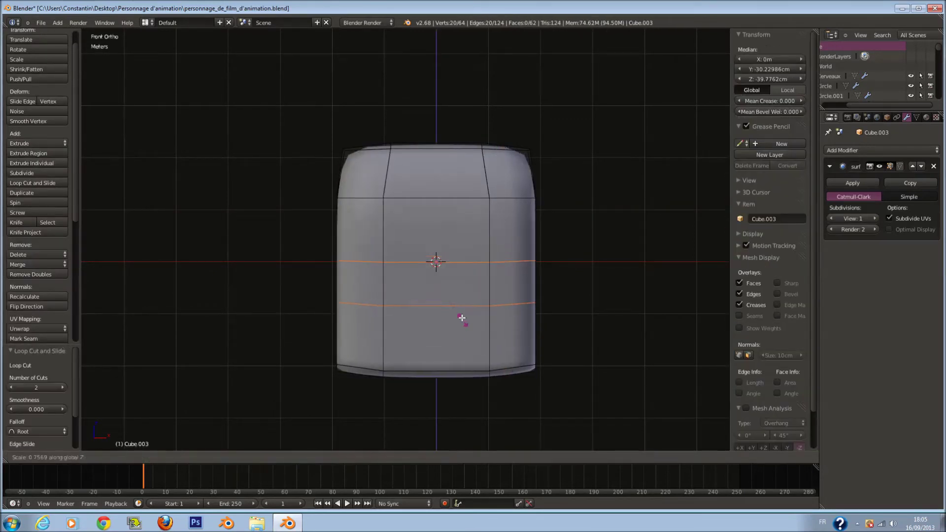
pyautogui.click(439, 281)
pyautogui.press('g')
pyautogui.press('z')
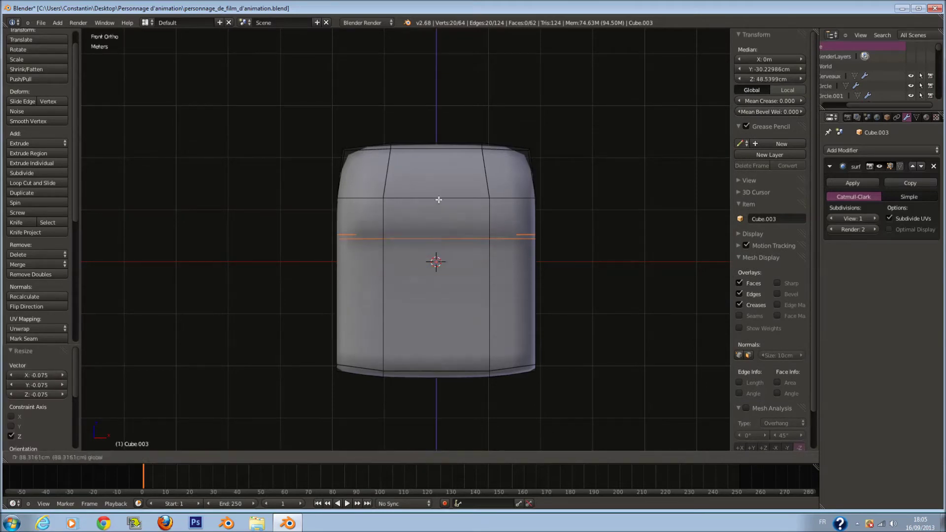
pyautogui.click(444, 169)
# - Select the central faces of the narrow band below the lid and lower them about 11.87 cm
pyautogui.scroll(1, 440, 294)
pyautogui.press('z')
pyautogui.press('a')
pyautogui.press('c')
pyautogui.click(443, 190)
pyautogui.press('Escape')
pyautogui.moveTo(444, 163); pyautogui.dragTo(446, 171)
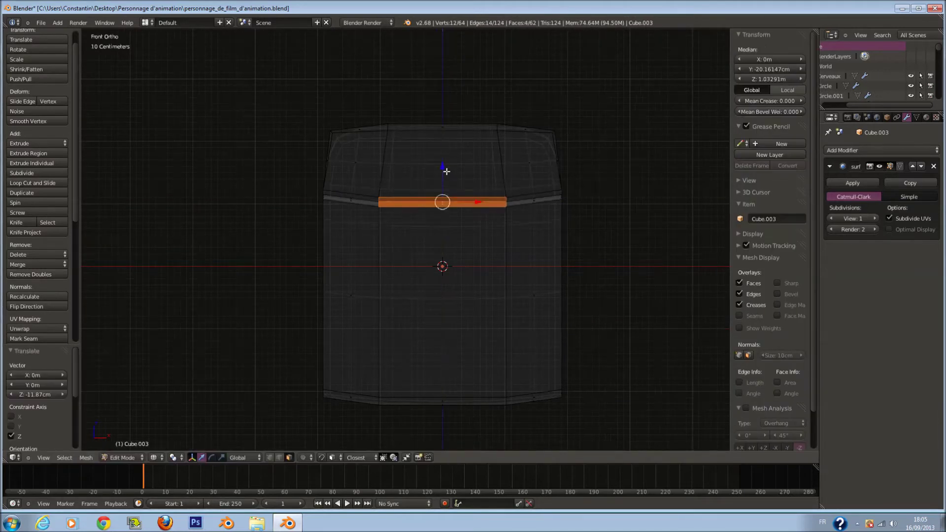
# - Add two vertical edge loops through the middle section of the cube
pyautogui.press('z')
pyautogui.press('a')
pyautogui.hotkey('ctrl', 'r')
pyautogui.scroll(1, 439, 124)
pyautogui.doubleClick(440, 123)
pyautogui.press('z')
# - Lower the narrow band's middle faces between the new vertical loops slightly and return to object mode
pyautogui.press('a')
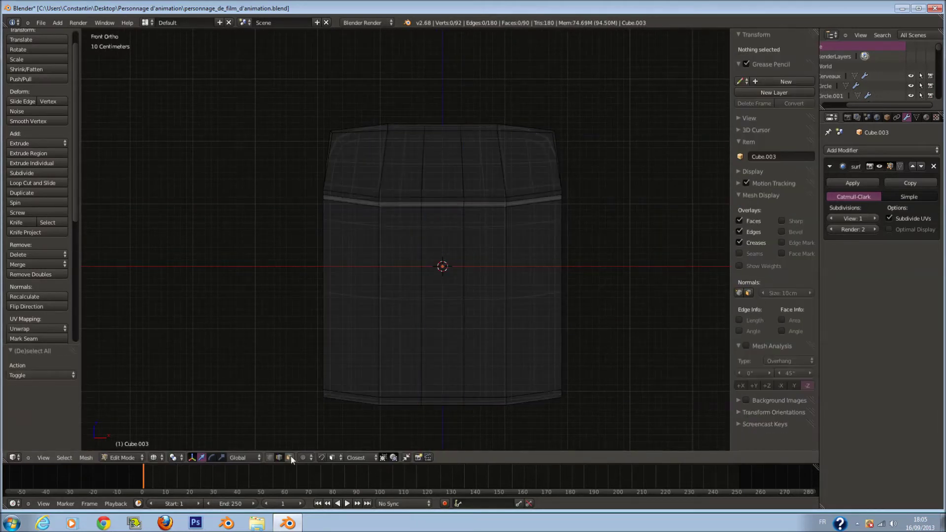
pyautogui.click(291, 458)
pyautogui.press('c')
pyautogui.click(443, 211)
pyautogui.press('Escape')
pyautogui.moveTo(444, 174); pyautogui.dragTo(446, 179)
pyautogui.press('z')
pyautogui.press('Tab')
pyautogui.scroll(-2, 481, 207)
pyautogui.moveTo(488, 217)
pyautogui.mouseDown(button='middle')
pyautogui.moveTo(456, 245)
pyautogui.moveTo(346, 253)
pyautogui.mouseUp(button='middle')
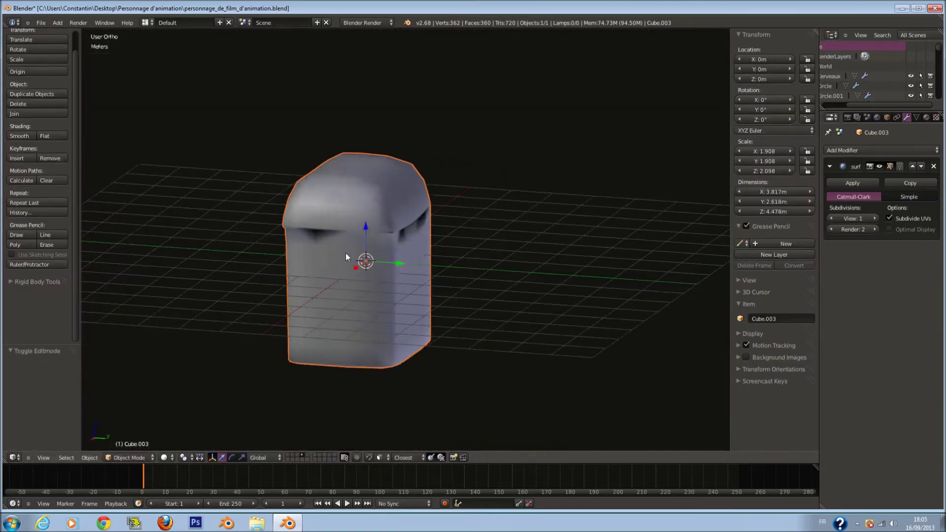
# - Remove doubles from the whole cube mesh, recalculate its normals and try flipping their direction
pyautogui.press('Tab')
pyautogui.press('a')
pyautogui.click(50, 275)
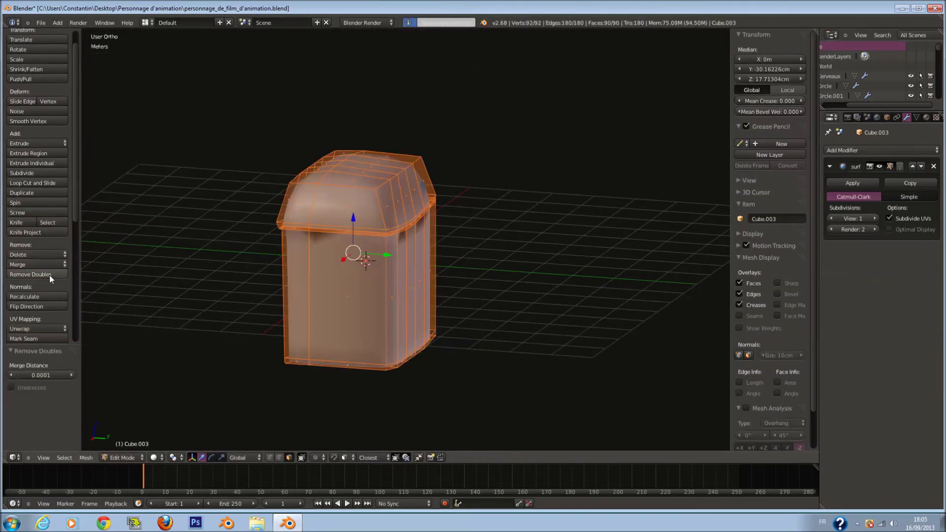
pyautogui.click(43, 295)
pyautogui.click(45, 307)
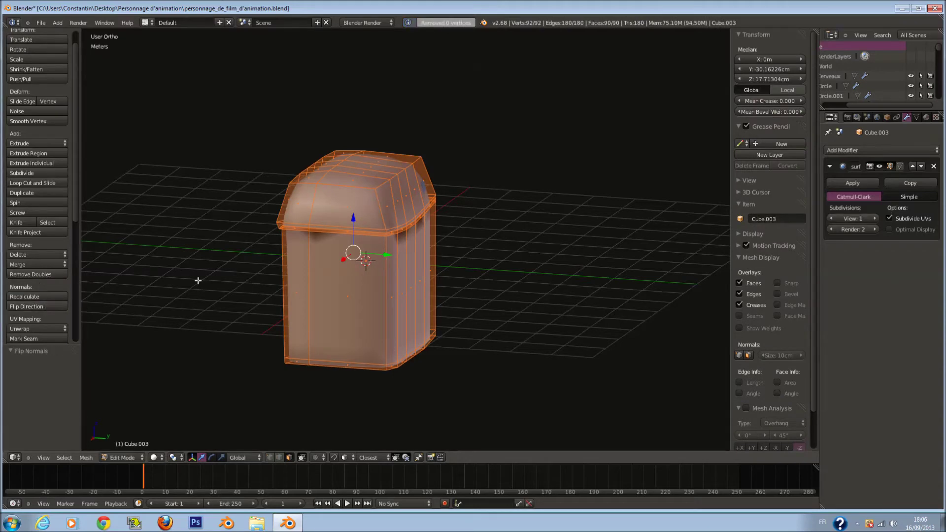
pyautogui.moveTo(154, 291); pyautogui.dragTo(291, 234, button='middle')
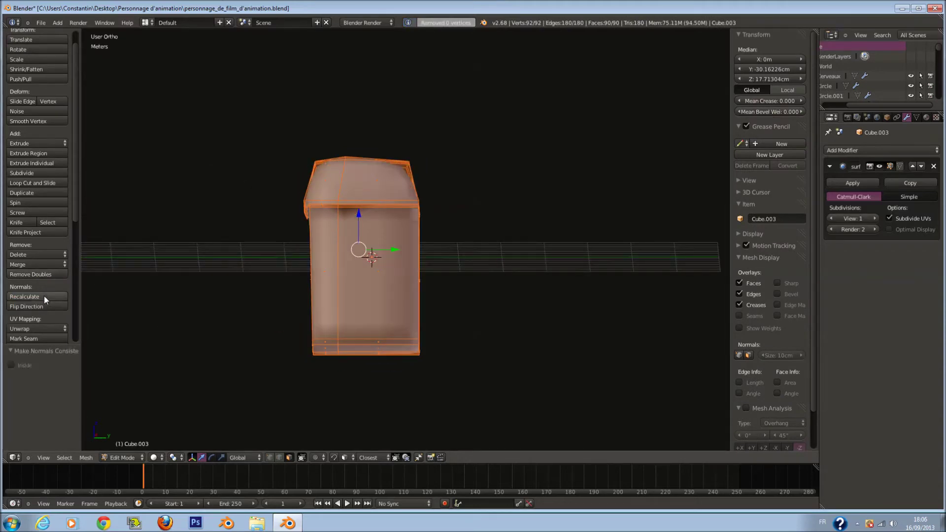
pyautogui.moveTo(123, 289); pyautogui.dragTo(181, 281, button='middle')
pyautogui.press('Tab')
pyautogui.press('Tab')
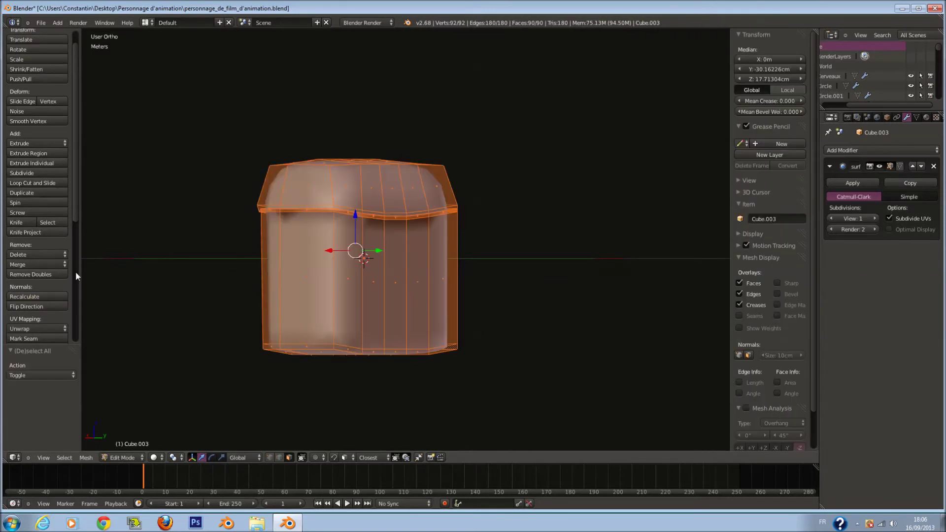
pyautogui.scroll(3, 319, 240)
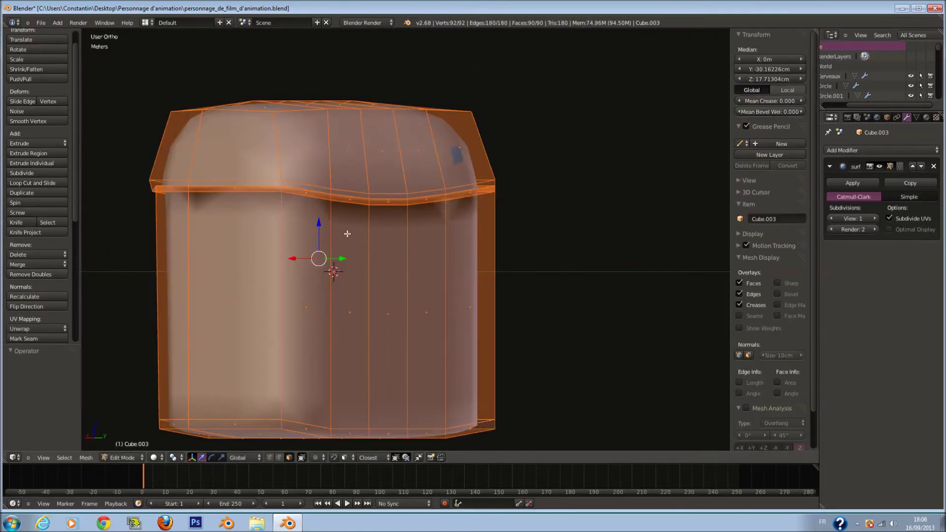
pyautogui.press('a')
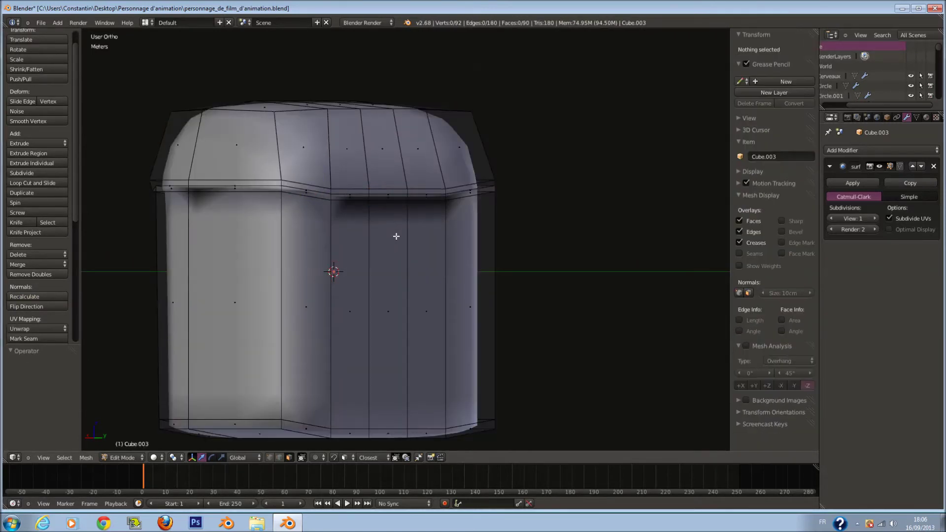
# - Undo the normals changes, vertical loops and narrow band edits, back to the cube without the band's horizontal loops
pyautogui.hotkey('ctrl', 'z')
pyautogui.hotkey('ctrl', 'z')
pyautogui.hotkey('ctrl', 'z')
pyautogui.hotkey('ctrl', 'z')
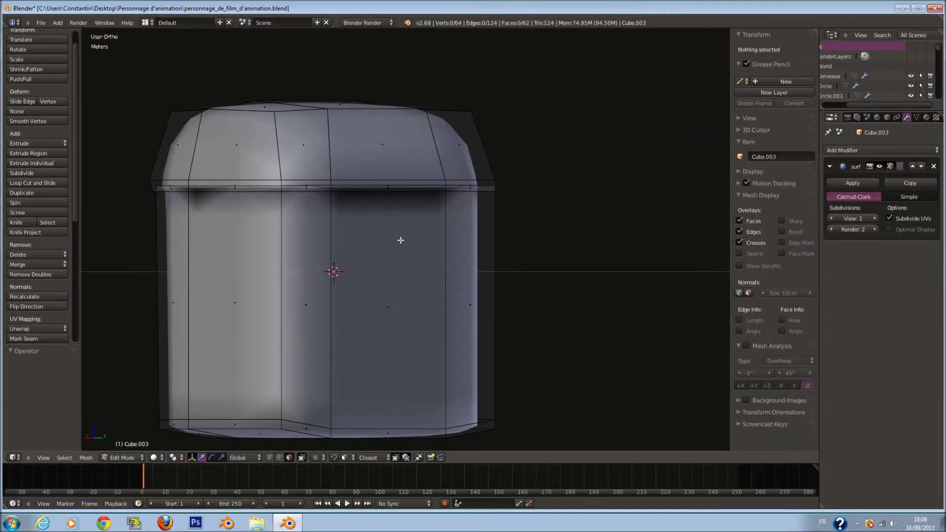
pyautogui.moveTo(319, 268); pyautogui.dragTo(338, 172)
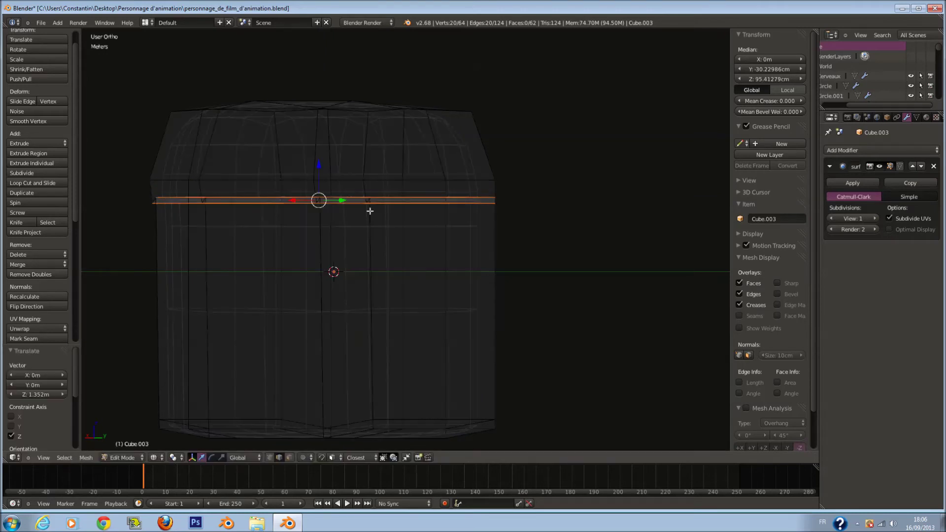
pyautogui.hotkey('ctrl', 'z')
pyautogui.hotkey('ctrl', 'z')
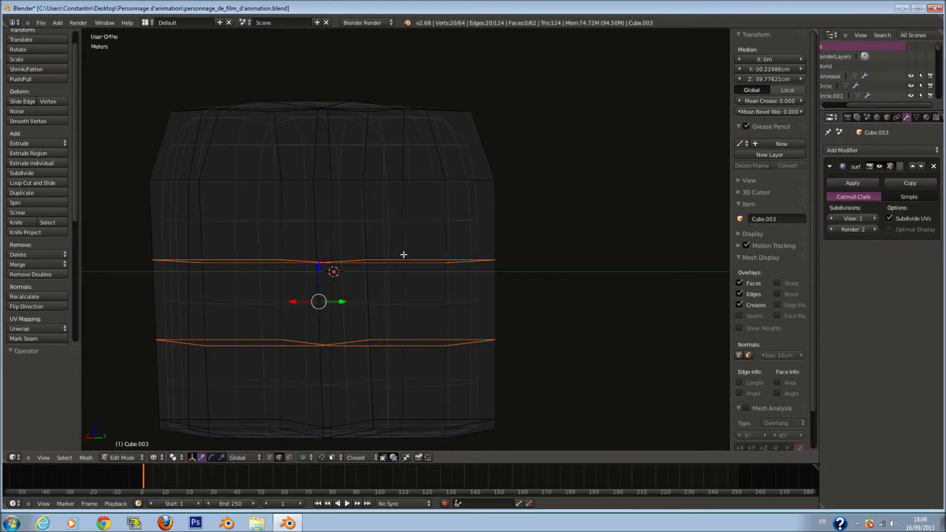
pyautogui.hotkey('ctrl', 'z')
pyautogui.hotkey('ctrl', 'z')
# - Add two closely spaced horizontal edge loops around the cube, sliding both up to just below the lid edge
pyautogui.hotkey('ctrl', 'r')
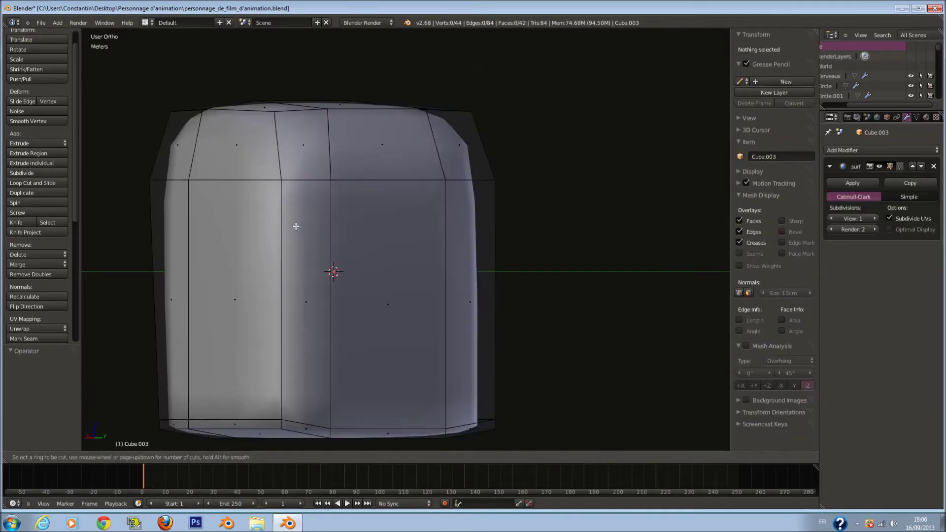
pyautogui.click(281, 220)
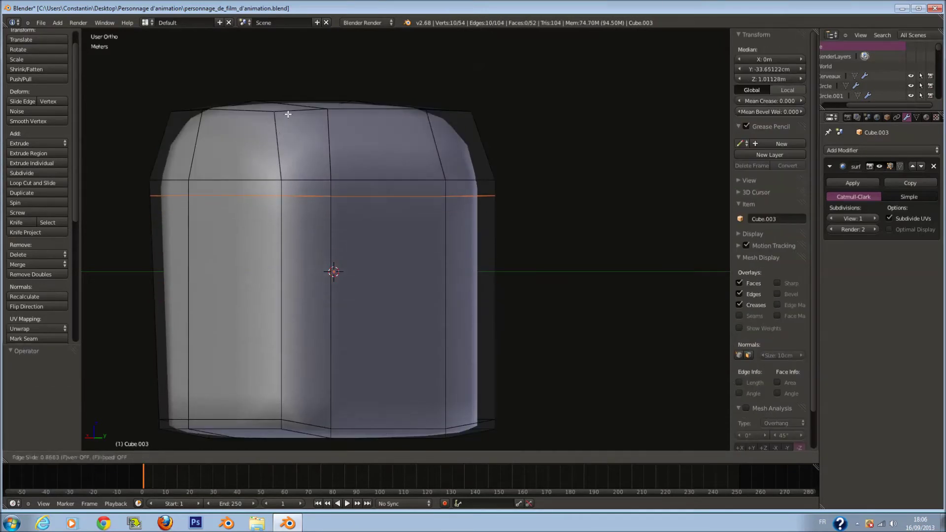
pyautogui.click(295, 114)
pyautogui.hotkey('ctrl', 'r')
pyautogui.click(284, 254)
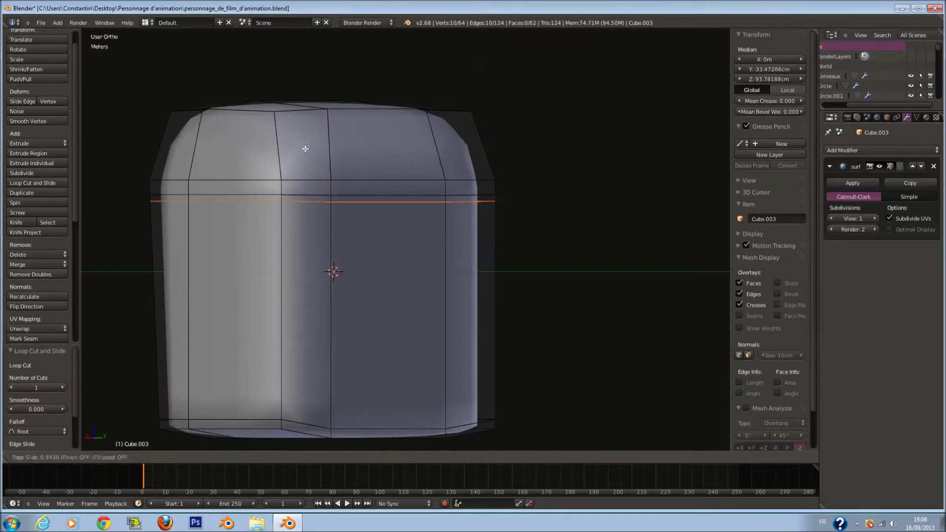
pyautogui.click(303, 160)
# - Switch to a front wireframe view and add two vertical edge loops through the middle section of the cube
pyautogui.press('KP_1')
pyautogui.press('z')
pyautogui.press('a')
pyautogui.hotkey('ctrl', 'r')
pyautogui.scroll(1, 450, 113)
pyautogui.click(451, 112)
pyautogui.click(451, 112)
pyautogui.press('a')
# - Select the central faces of the narrow band below the lid and lower them into a curved dip
pyautogui.click(289, 459)
pyautogui.press('c')
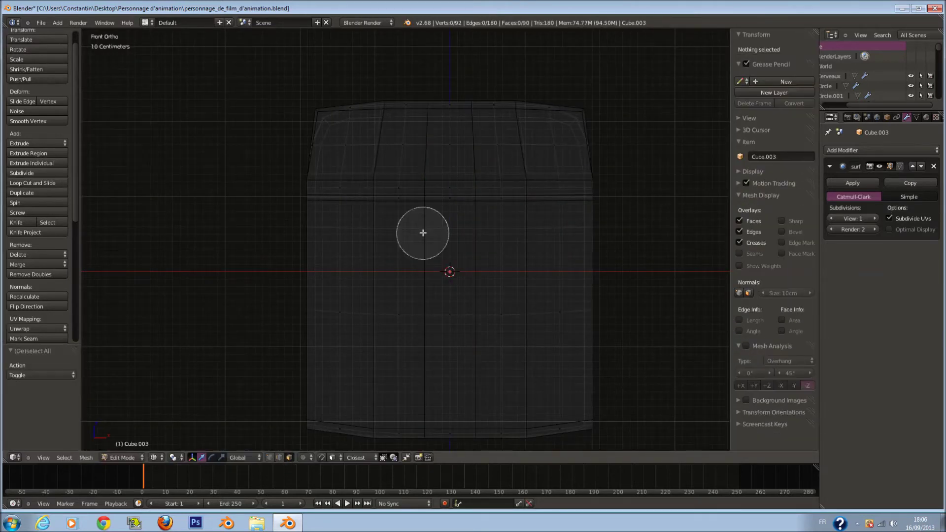
pyautogui.click(445, 196)
pyautogui.rightClick(445, 196)
pyautogui.moveTo(447, 160); pyautogui.dragTo(496, 192)
pyautogui.hotkey('ctrl', 'z')
pyautogui.press('c')
pyautogui.rightClick(496, 192)
pyautogui.moveTo(447, 161); pyautogui.dragTo(449, 192)
pyautogui.press('a')
pyautogui.press('c')
pyautogui.click(451, 207)
pyautogui.rightClick(452, 207)
pyautogui.keyDown('shift'); pyautogui.scroll(-3, 456, 264); pyautogui.keyUp('shift')
pyautogui.keyDown('shift'); pyautogui.scroll(-1, 456, 263); pyautogui.keyUp('shift')
pyautogui.press('a')
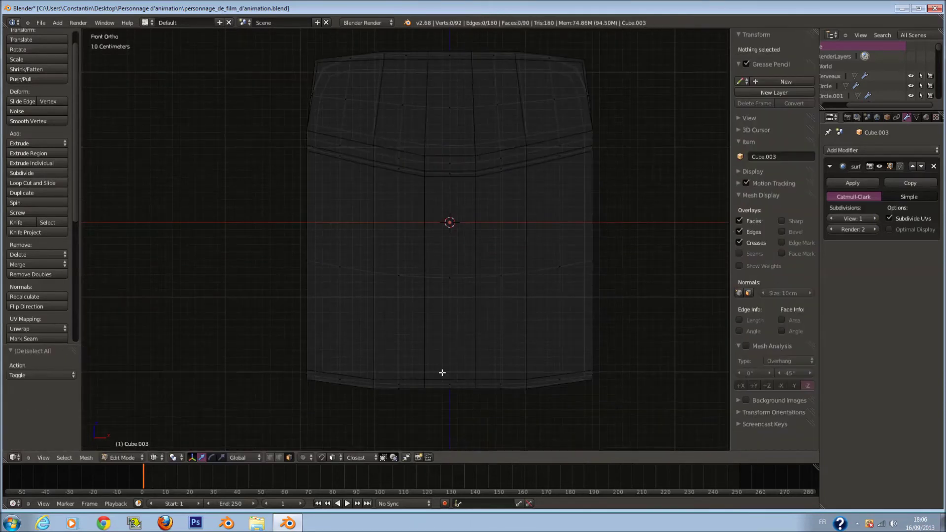
# - Select the middle faces at the cube's base, lower them slightly and return to solid object mode
pyautogui.press('c')
pyautogui.click(450, 385)
pyautogui.rightClick(450, 385)
pyautogui.moveTo(450, 361); pyautogui.dragTo(450, 366)
pyautogui.press('z')
pyautogui.press('Tab')
pyautogui.scroll(-3, 473, 340)
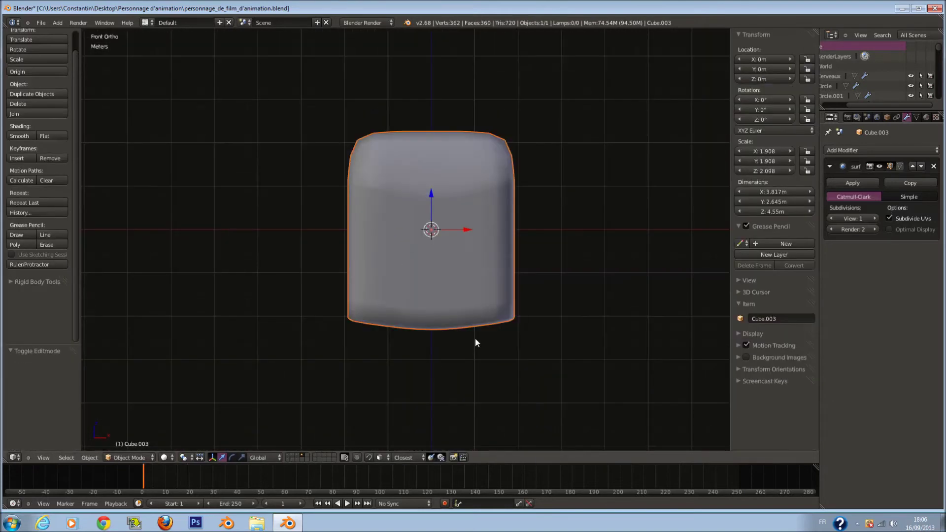
# - Deselect everything in the cube's edit mode and save the file
pyautogui.press('Tab')
pyautogui.moveTo(461, 272); pyautogui.dragTo(419, 289, button='middle')
pyautogui.scroll(2, 419, 289)
pyautogui.press('a')
pyautogui.scroll(-2, 419, 290)
pyautogui.hotkey('ctrl', 's')
pyautogui.scroll(-1, 421, 290)
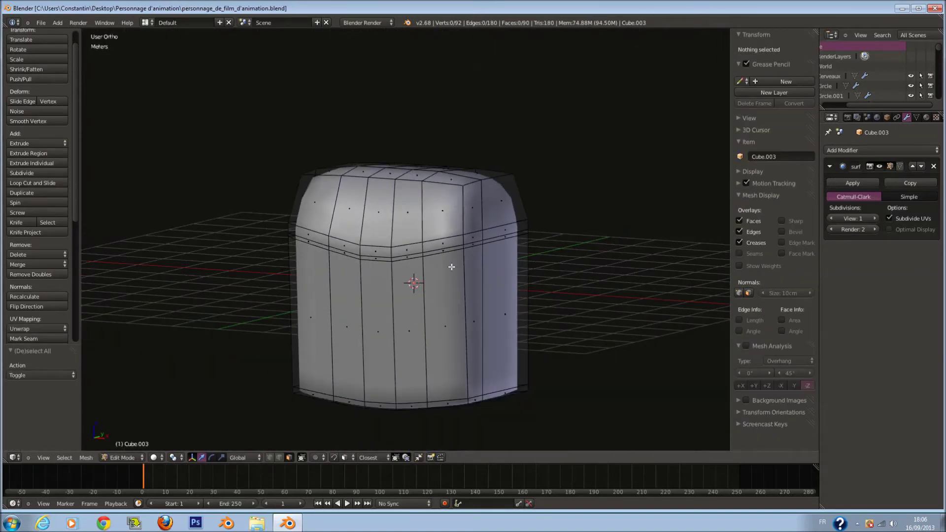
pyautogui.scroll(2, 444, 276)
pyautogui.moveTo(429, 266); pyautogui.dragTo(394, 293, button='middle')
pyautogui.keyDown('alt'); pyautogui.rightClick(385, 284); pyautogui.keyUp('alt')
pyautogui.scroll(2, 412, 282)
pyautogui.keyDown('shift'); pyautogui.rightClick(462, 345); pyautogui.keyUp('shift')
pyautogui.keyDown('shift'); pyautogui.rightClick(435, 233); pyautogui.keyUp('shift')
pyautogui.moveTo(429, 244); pyautogui.dragTo(473, 252, button='middle')
pyautogui.keyDown('shift'); pyautogui.rightClick(473, 262); pyautogui.keyUp('shift')
pyautogui.keyDown('shift'); pyautogui.rightClick(468, 219); pyautogui.keyUp('shift')
pyautogui.moveTo(532, 223); pyautogui.dragTo(507, 237, button='middle')
pyautogui.press('a')
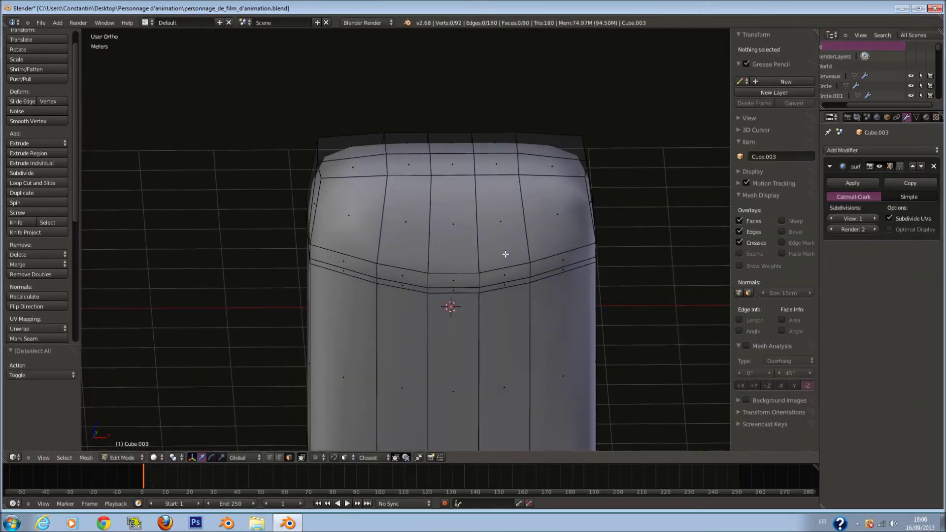
# - Add an edge loop around the lid's rim, sliding it down close to the narrow band, and return to object mode
pyautogui.press('Tab')
pyautogui.press('KP_1')
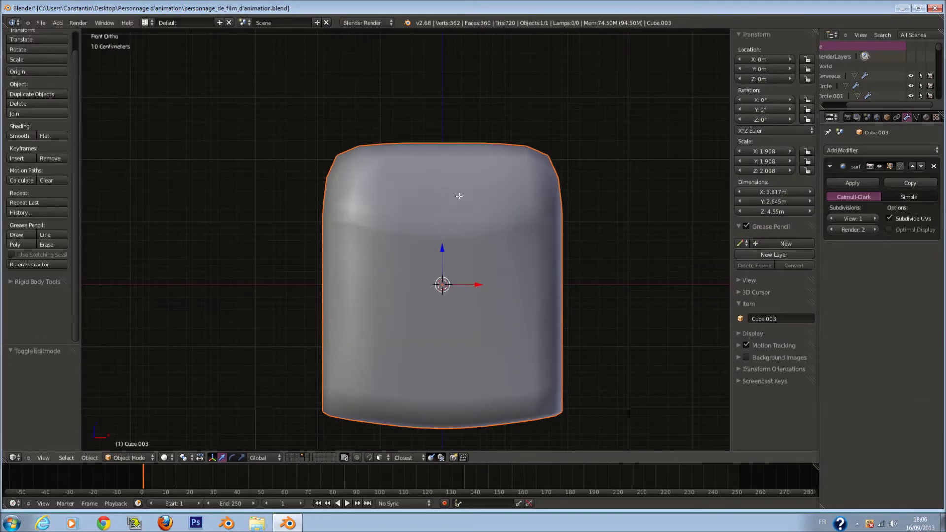
pyautogui.press('Tab')
pyautogui.scroll(2, 464, 209)
pyautogui.keyDown('alt'); pyautogui.rightClick(490, 233); pyautogui.keyUp('alt')
pyautogui.press('g')
pyautogui.press('g')
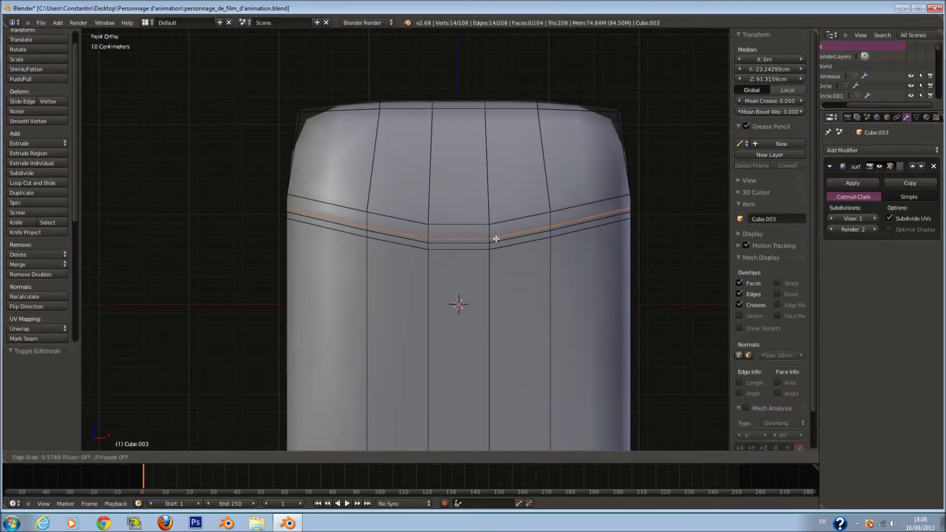
pyautogui.click(496, 241)
pyautogui.press('Tab')
pyautogui.scroll(-2, 515, 294)
pyautogui.keyDown('shift'); pyautogui.moveTo(516, 294); pyautogui.dragTo(482, 284, button='middle'); pyautogui.keyUp('shift')
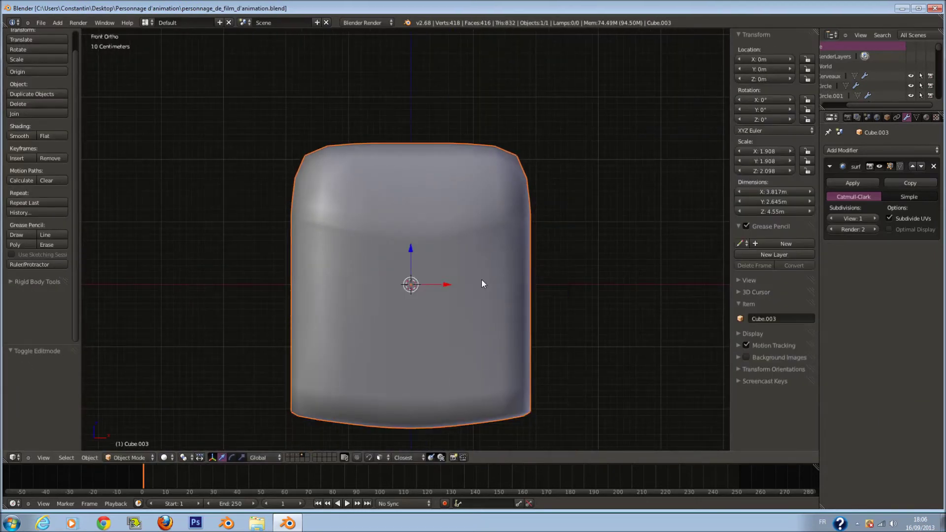
# - Scale the rim's new edge loop inward to about 0.978 to form a groove under the lid
pyautogui.scroll(1, 482, 285)
pyautogui.press('Tab')
pyautogui.scroll(1, 499, 239)
pyautogui.press('s')
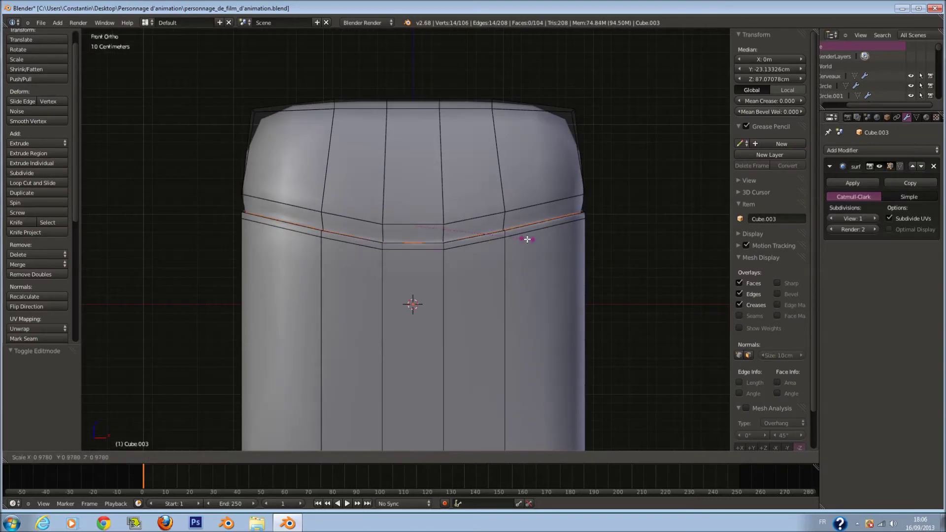
pyautogui.click(527, 240)
pyautogui.press('Tab')
pyautogui.scroll(-3, 499, 256)
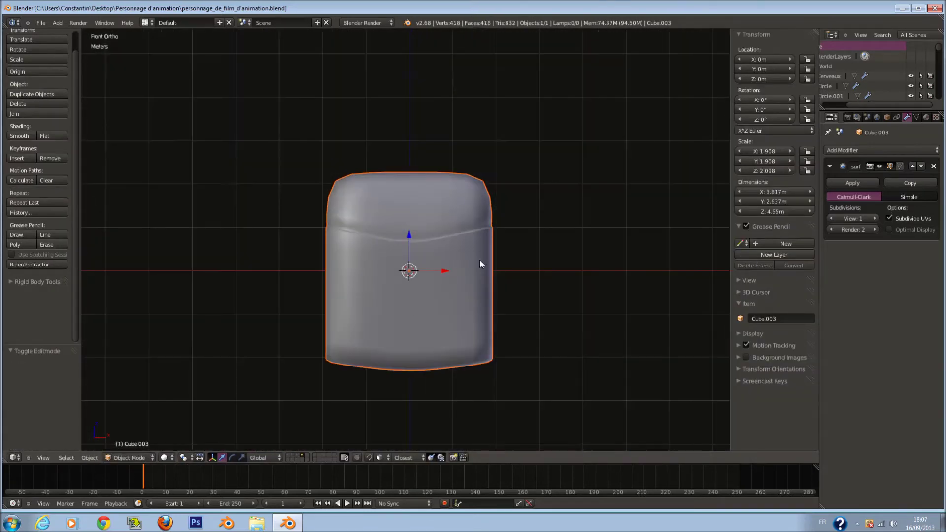
# - Add a cylinder mesh and rotate it 90° about the X axis
pyautogui.hotkey('shift', 'a')
pyautogui.moveTo(480, 256)
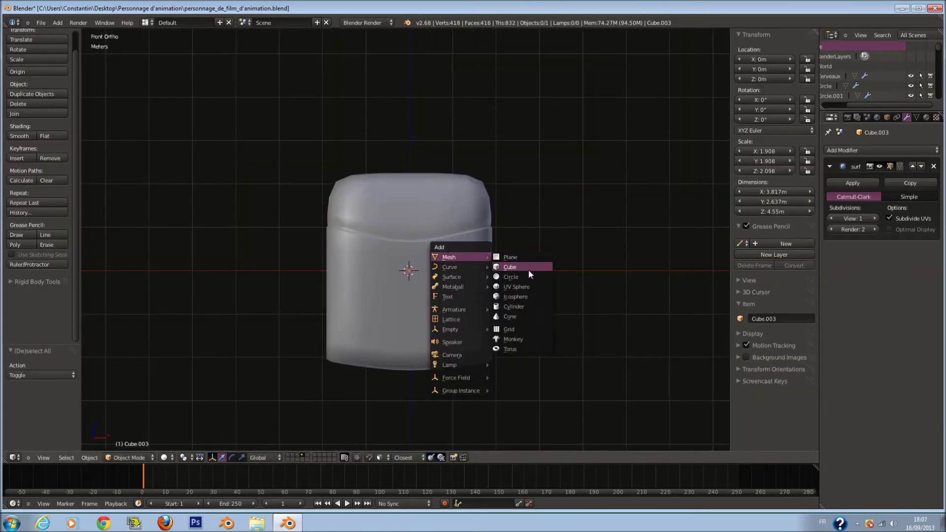
pyautogui.click(536, 306)
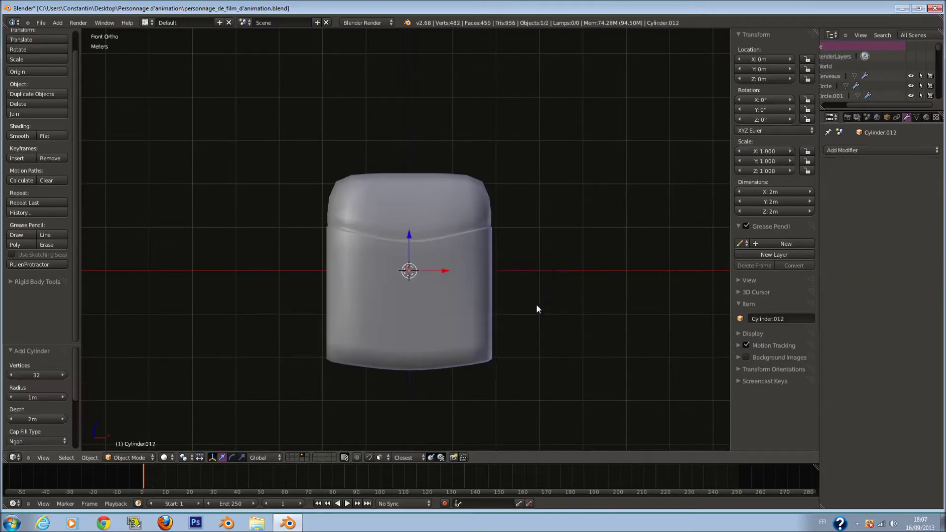
pyautogui.write('zrx90')
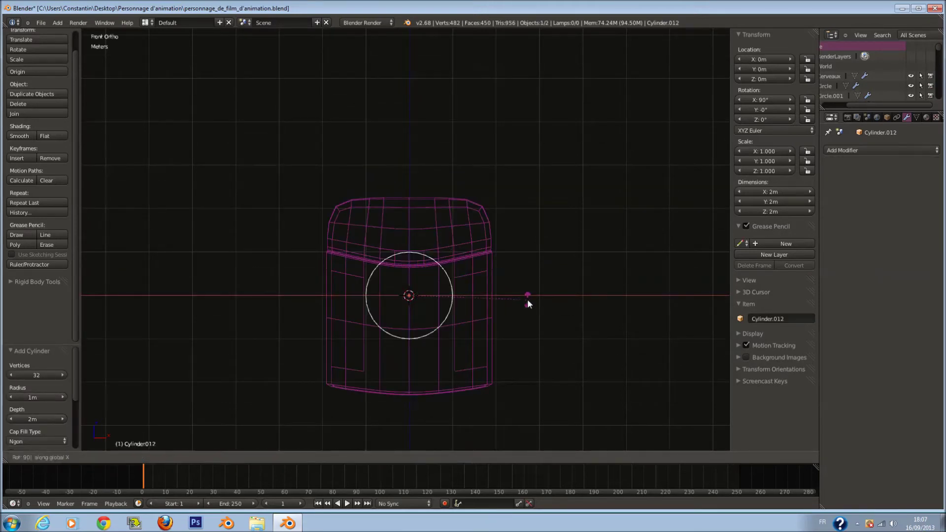
pyautogui.press('Return')
# - Flatten the cylinder along Y into a thin disc and scale it overall to about 0.547
pyautogui.press('KP_3')
pyautogui.press('s')
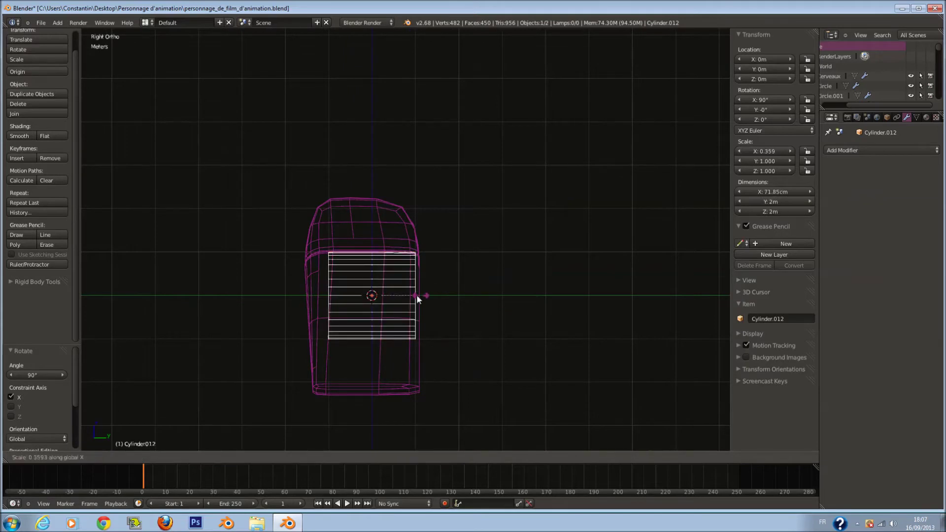
pyautogui.press('y')
pyautogui.click(384, 301)
pyautogui.press('s')
pyautogui.click(404, 297)
pyautogui.moveTo(349, 316); pyautogui.dragTo(381, 318, button='middle')
pyautogui.press('z')
pyautogui.press('KP_3')
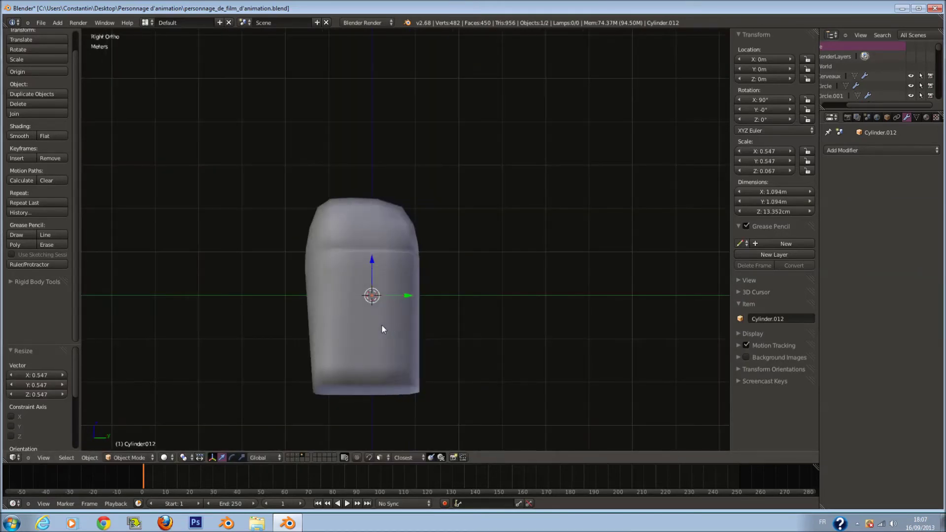
# - Move the disc in front of the lid in side view and tilt it about 14.6° to follow the lid's slope
pyautogui.press('z')
pyautogui.press('g')
pyautogui.click(413, 264)
pyautogui.press('r')
pyautogui.click(418, 308)
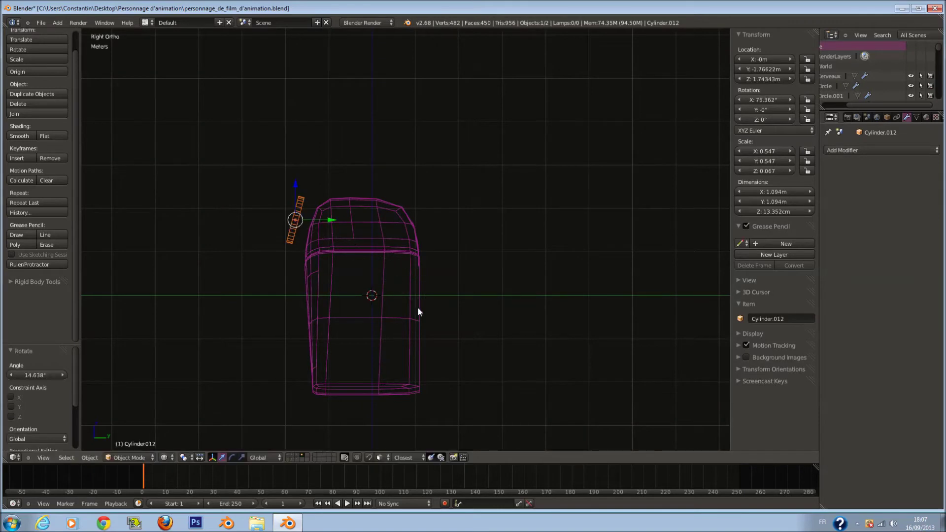
# - Scale the disc down to about 76 cm across and place it on the lid's positive X side in front view
pyautogui.press('KP_1')
pyautogui.press('z')
pyautogui.scroll(3, 375, 315)
pyautogui.press('s')
pyautogui.click(520, 211)
pyautogui.scroll(3, 512, 215)
pyautogui.press('g')
pyautogui.click(633, 254)
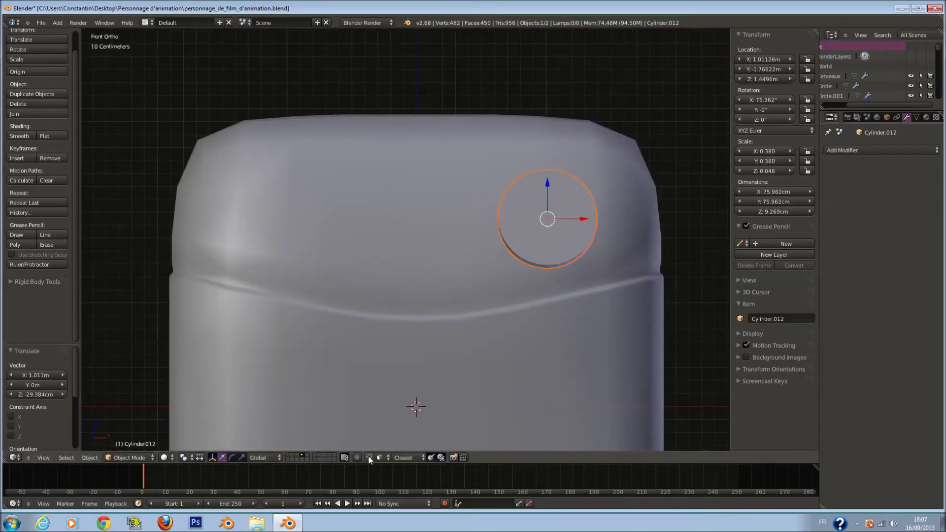
# - Move the disc along Y against the lid's surface and rotate it about 5° around Z
pyautogui.press('g')
pyautogui.press('y')
pyautogui.click(614, 301)
pyautogui.moveTo(614, 301); pyautogui.dragTo(474, 353, button='middle')
pyautogui.press('r')
pyautogui.press('z')
pyautogui.click(483, 321)
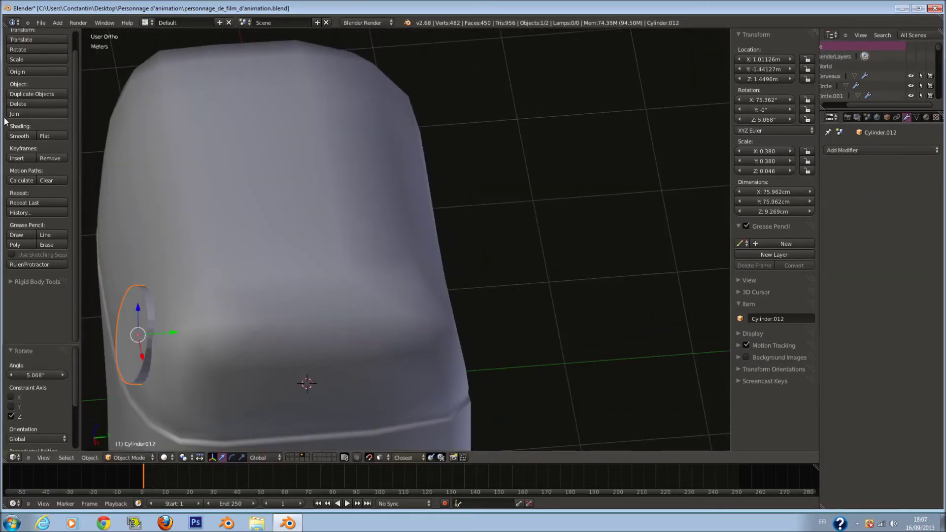
# - Shade the disc smooth and add an Edge Split modifier to it
pyautogui.click(17, 136)
pyautogui.click(842, 150)
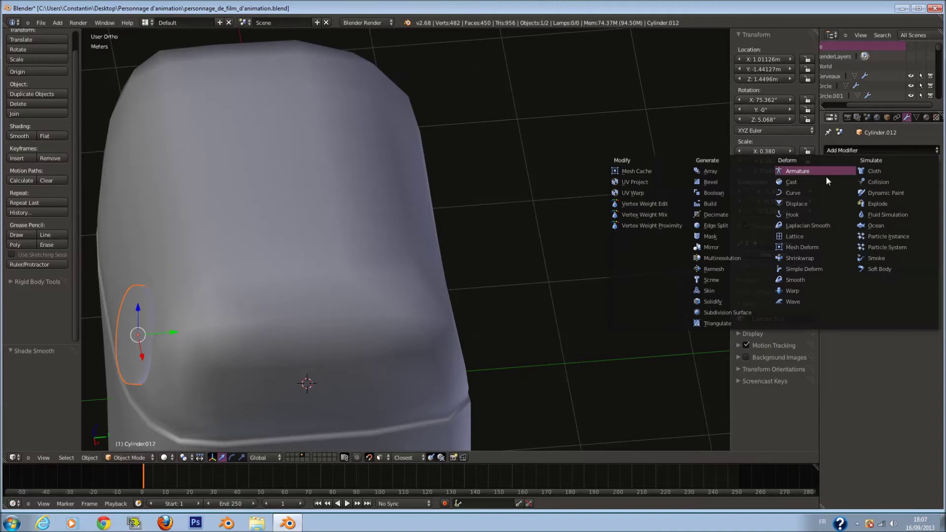
pyautogui.click(741, 226)
pyautogui.press('KP_1')
pyautogui.press('z')
pyautogui.scroll(-3, 413, 309)
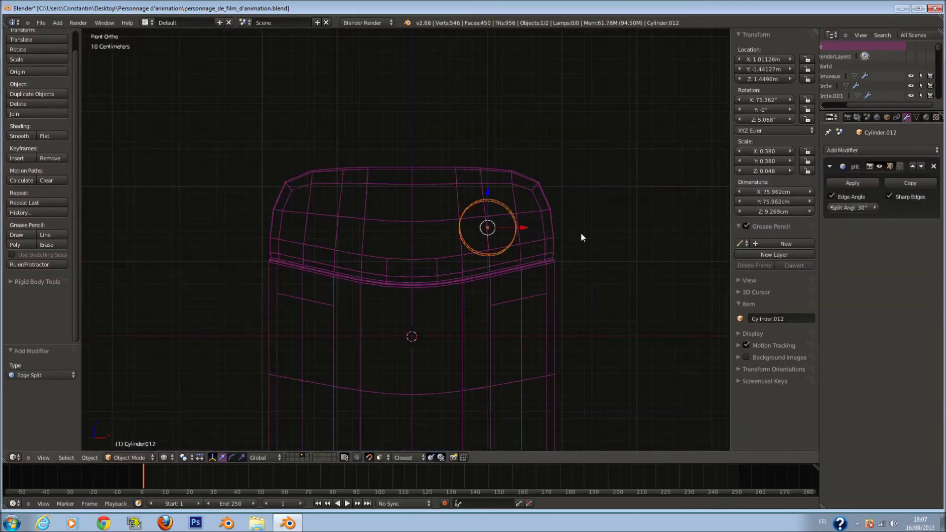
# - Add a Mirror modifier to the disc, using the Z axis instead of X, and apply the disc's location
pyautogui.click(840, 150)
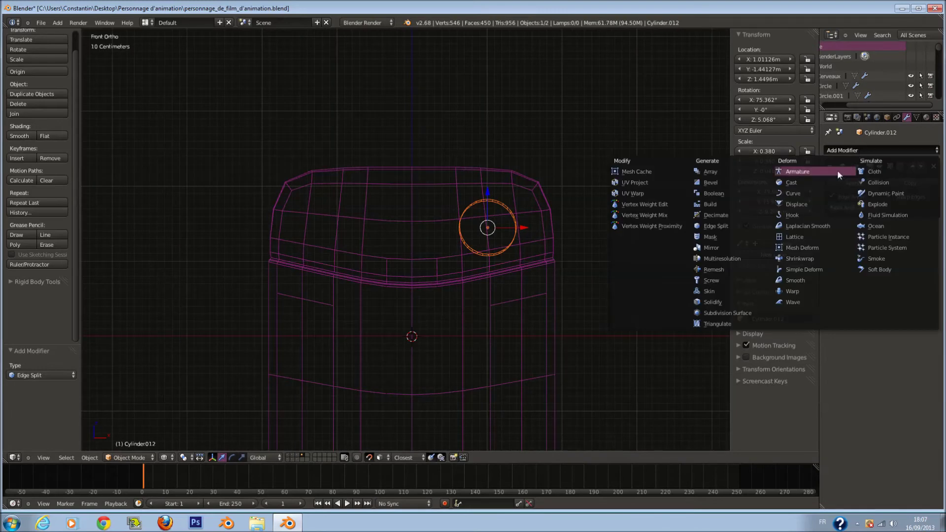
pyautogui.click(728, 248)
pyautogui.click(831, 271)
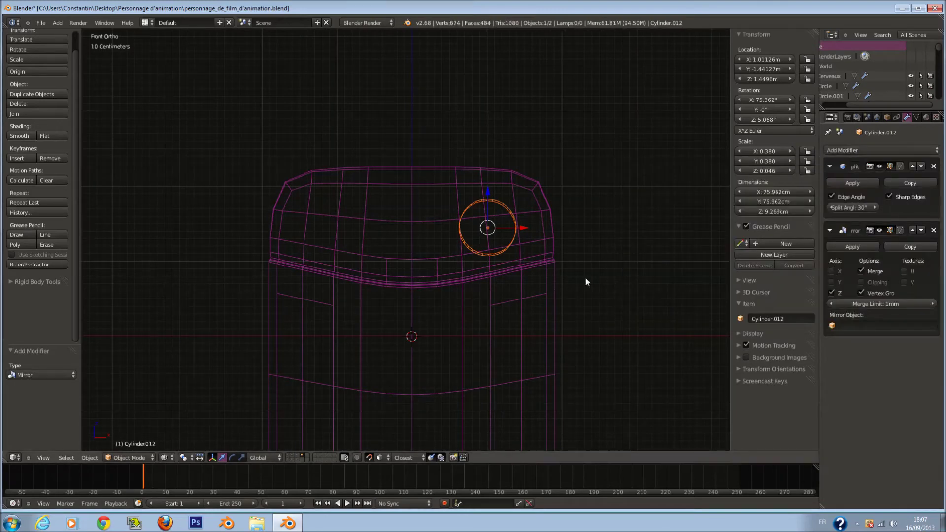
pyautogui.press('Tab')
pyautogui.press('Tab')
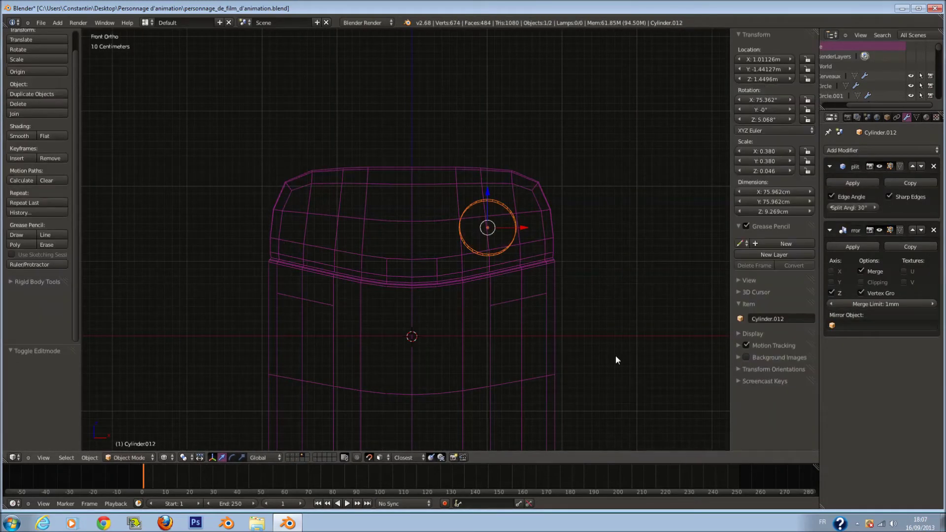
pyautogui.hotkey('ctrl', 'a')
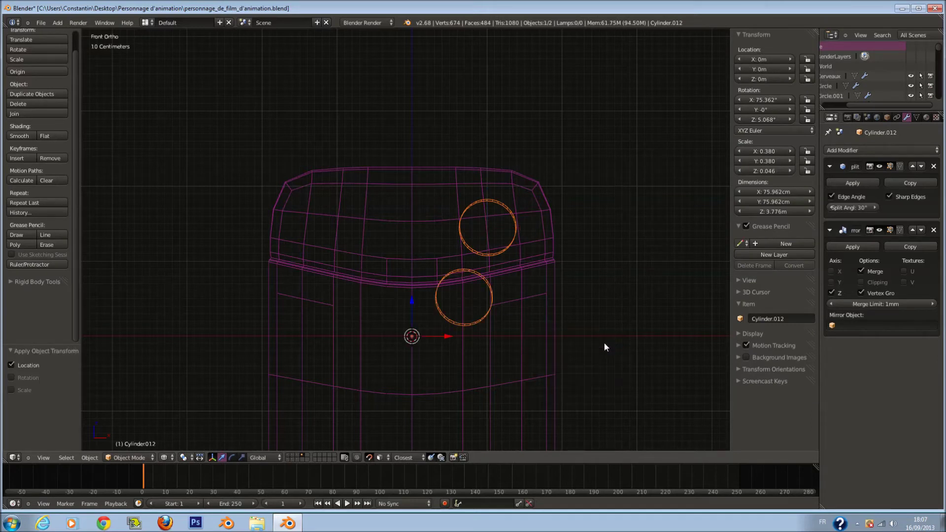
# - Set the Mirror modifier to the X axis only and apply the disc's rotation
pyautogui.click(834, 271)
pyautogui.click(833, 282)
pyautogui.click(833, 292)
pyautogui.press('z')
pyautogui.moveTo(453, 286)
pyautogui.mouseDown(button='middle')
pyautogui.moveTo(460, 407)
pyautogui.moveTo(487, 388)
pyautogui.mouseUp(button='middle')
pyautogui.hotkey('ctrl', 'a')
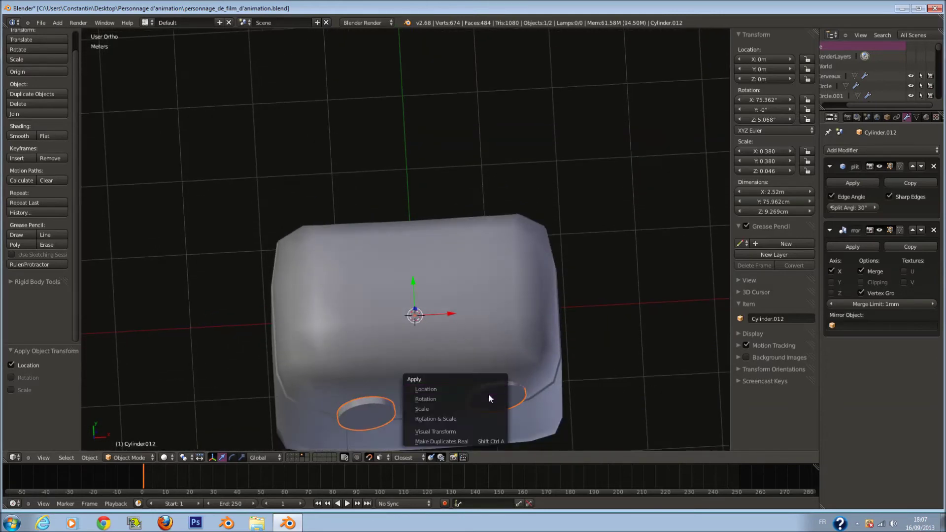
pyautogui.click(491, 396)
pyautogui.press('KP_1')
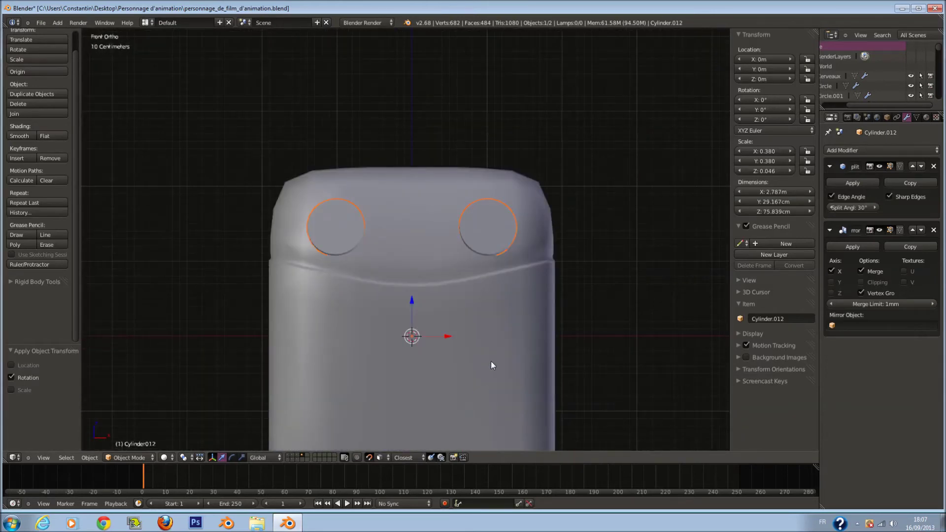
# - Extrude the disc's front face in place and scale the new inner face to about 0.746
pyautogui.press('Tab')
pyautogui.scroll(4, 491, 362)
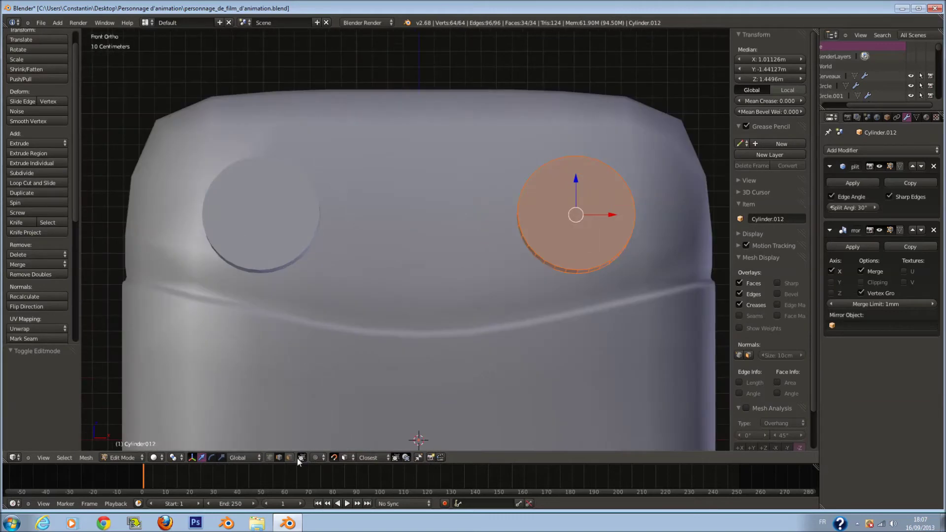
pyautogui.rightClick(586, 217)
pyautogui.moveTo(586, 217); pyautogui.dragTo(408, 459, button='middle')
pyautogui.press('e')
pyautogui.click(643, 235)
pyautogui.press('s')
pyautogui.click(630, 237)
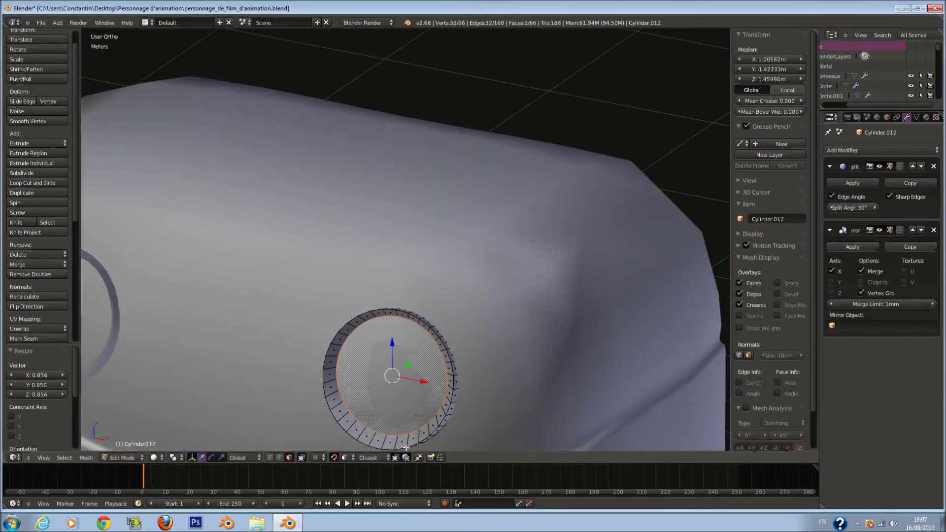
pyautogui.press('e')
pyautogui.click(578, 344)
pyautogui.press('s')
pyautogui.click(488, 366)
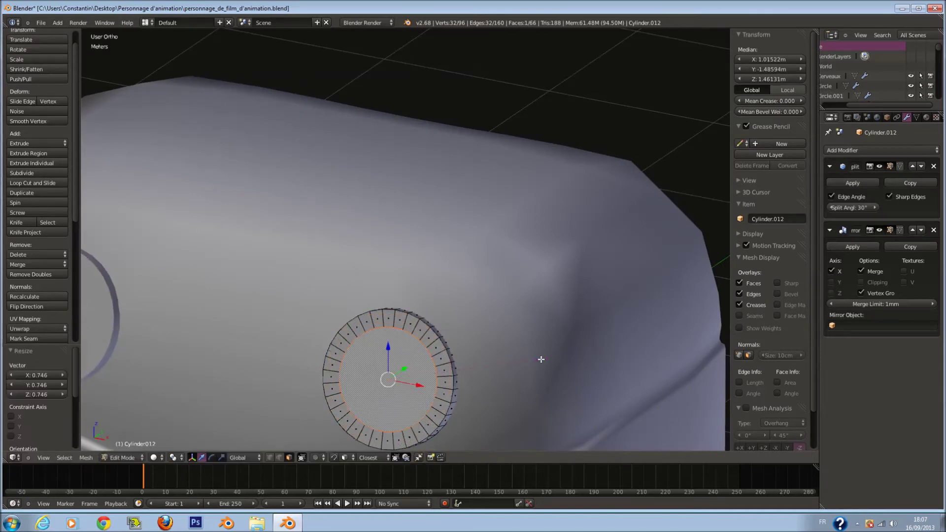
# - Scale the disc's inner face to about 0.602 and extrude it about 7.5 cm into the disc
pyautogui.press('s')
pyautogui.click(458, 380)
pyautogui.press('e')
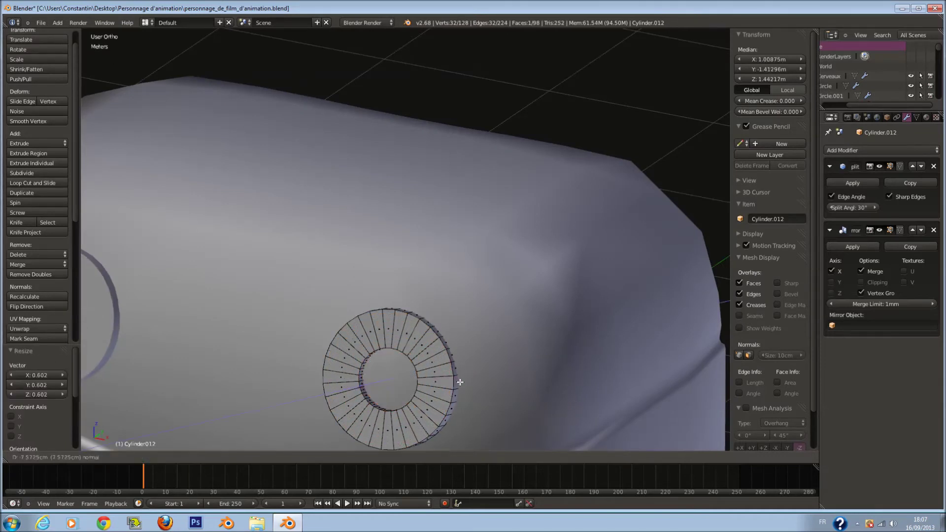
pyautogui.click(457, 385)
pyautogui.press('Tab')
pyautogui.scroll(-2, 466, 382)
pyautogui.press('Tab')
# - Scale the whole disc mesh to about 1.048 and rotate it slightly around Z
pyautogui.press('a')
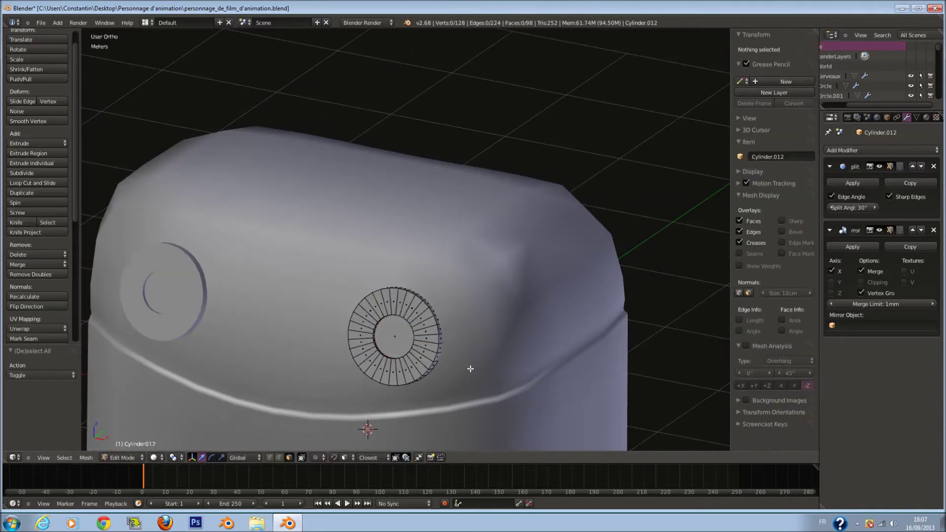
pyautogui.press('a')
pyautogui.press('s')
pyautogui.click(477, 370)
pyautogui.press('r')
pyautogui.press('z')
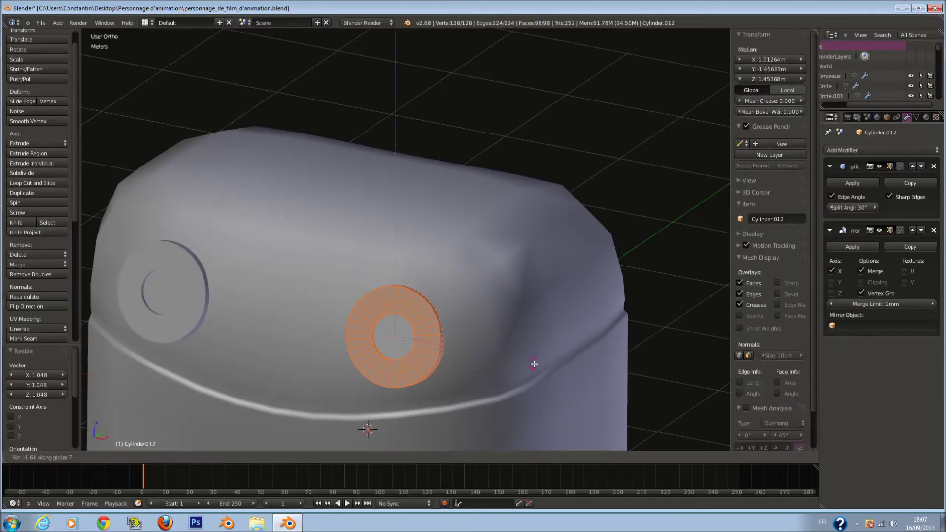
pyautogui.click(543, 368)
# - Select every second face around the disc's front ring, 16 faces in total
pyautogui.moveTo(480, 355); pyautogui.dragTo(499, 312, button='middle')
pyautogui.scroll(1, 496, 333)
pyautogui.scroll(4, 512, 311)
pyautogui.press('a')
pyautogui.rightClick(500, 387)
pyautogui.keyDown('shift'); pyautogui.rightClick(444, 353); pyautogui.keyUp('shift')
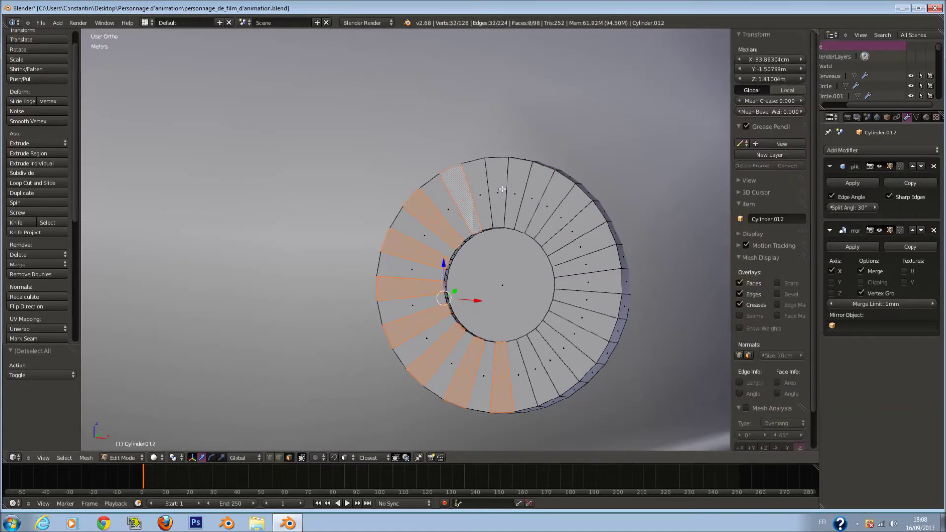
pyautogui.keyDown('shift'); pyautogui.rightClick(535, 197); pyautogui.keyUp('shift')
pyautogui.keyDown('shift'); pyautogui.rightClick(566, 209); pyautogui.keyUp('shift')
pyautogui.keyDown('shift'); pyautogui.rightClick(591, 241); pyautogui.keyUp('shift')
pyautogui.keyDown('shift'); pyautogui.rightClick(603, 267); pyautogui.keyUp('shift')
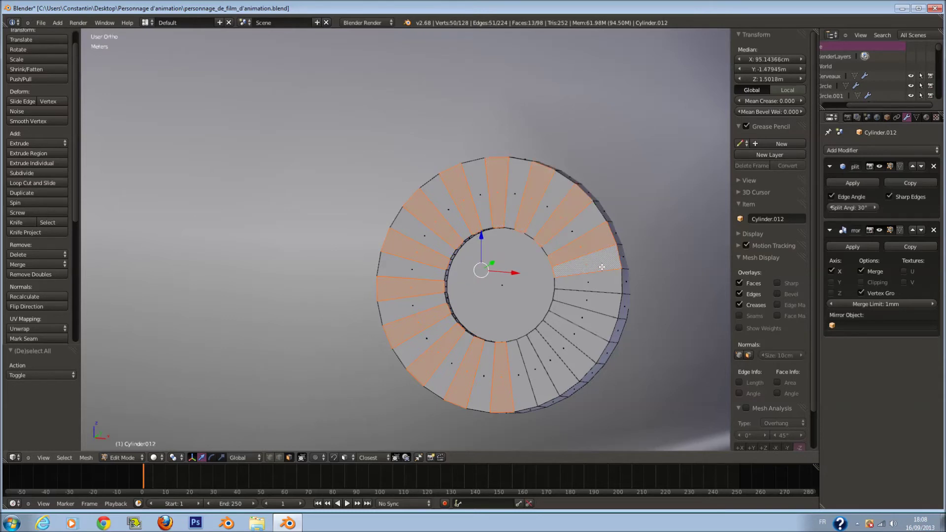
pyautogui.keyDown('shift'); pyautogui.rightClick(595, 315); pyautogui.keyUp('shift')
pyautogui.keyDown('shift'); pyautogui.rightClick(568, 360); pyautogui.keyUp('shift')
pyautogui.keyDown('shift'); pyautogui.rightClick(546, 370); pyautogui.keyUp('shift')
pyautogui.scroll(-3, 559, 397)
pyautogui.moveTo(560, 397); pyautogui.dragTo(560, 347, button='middle')
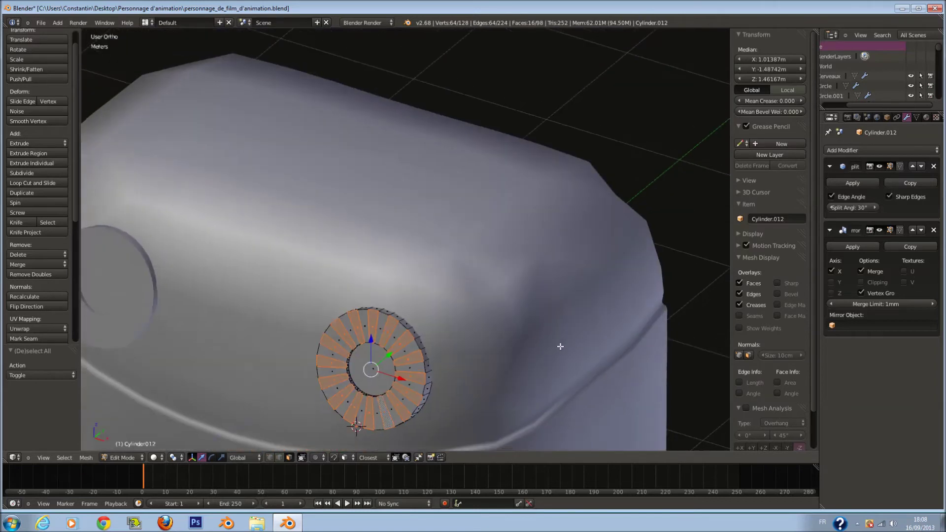
# - Extrude the alternating ring faces outward and fatten them by about 0.051
pyautogui.press('e')
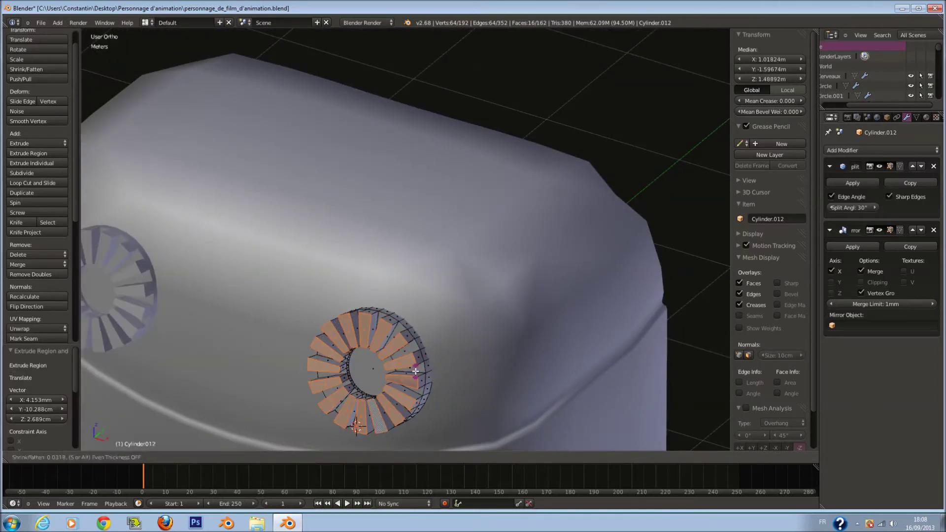
pyautogui.click(401, 365)
pyautogui.press('KP_1')
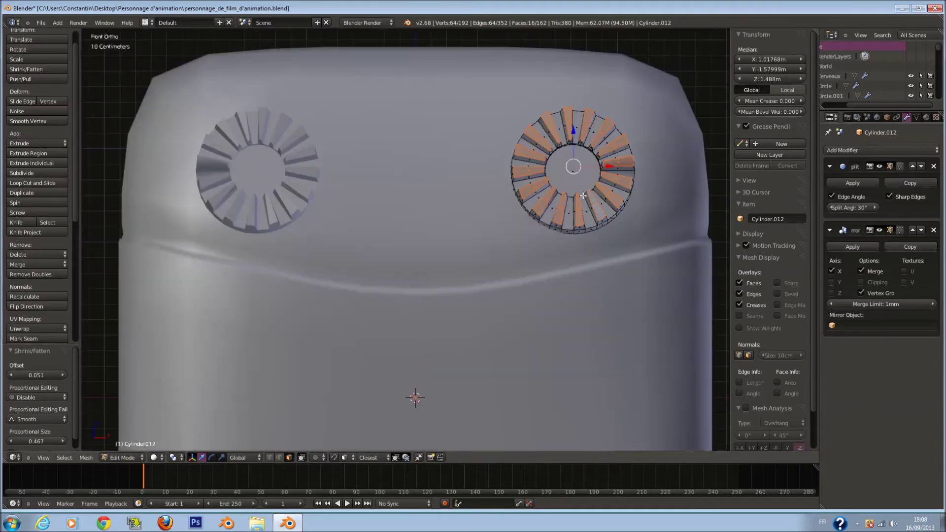
# - Rotate the extruded ring faces about -11.9° in the front view to twist the teeth
pyautogui.keyDown('shift'); pyautogui.scroll(3, 585, 197); pyautogui.keyUp('shift')
pyautogui.scroll(1, 587, 194)
pyautogui.press('r')
pyautogui.click(664, 173)
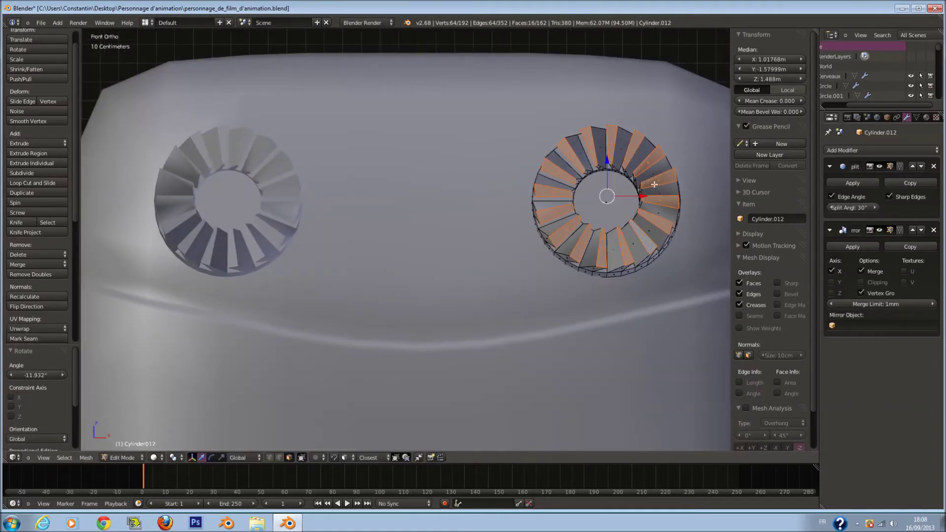
pyautogui.press('Tab')
pyautogui.scroll(-5, 431, 281)
pyautogui.moveTo(430, 281); pyautogui.dragTo(352, 283, button='middle')
# - Select the whole toothed button and rotate it around X to follow the lid's slope
pyautogui.press('Tab')
pyautogui.moveTo(407, 276); pyautogui.dragTo(372, 274, button='middle')
pyautogui.scroll(3, 371, 274)
pyautogui.press('a')
pyautogui.press('a')
pyautogui.moveTo(458, 241); pyautogui.dragTo(423, 246, button='middle')
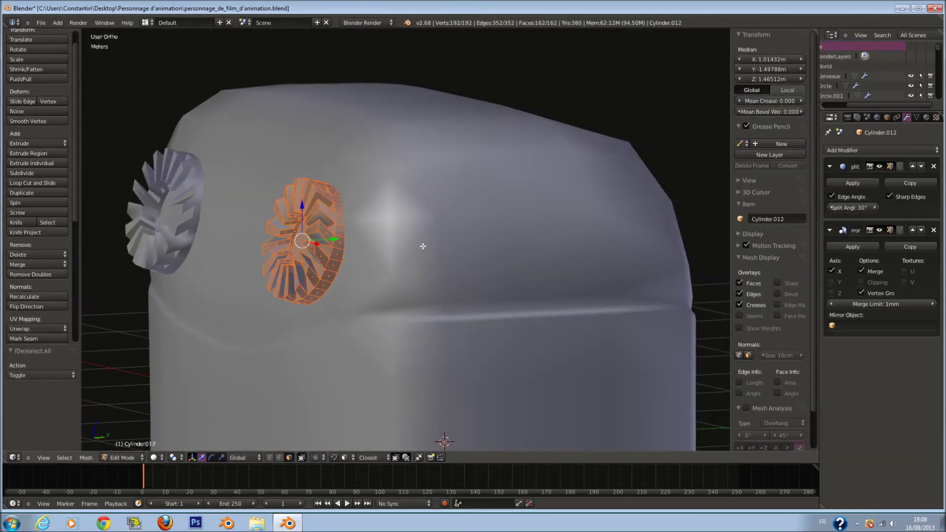
pyautogui.press('r')
pyautogui.press('x')
pyautogui.click(426, 222)
# - Save the Blender file over the existing version
pyautogui.press('Tab')
pyautogui.scroll(-2, 443, 266)
pyautogui.hotkey('ctrl', 's')
pyautogui.click(449, 279)
# - Extrude the loop at the button's rear rim, scale the extrusion and move it back towards the lid
pyautogui.press('KP_1')
pyautogui.press('Tab')
pyautogui.moveTo(444, 274); pyautogui.dragTo(330, 320, button='middle')
pyautogui.scroll(2, 276, 306)
pyautogui.keyDown('shift'); pyautogui.moveTo(251, 303); pyautogui.dragTo(329, 302, button='middle'); pyautogui.keyUp('shift')
pyautogui.scroll(3, 254, 260)
pyautogui.press('a')
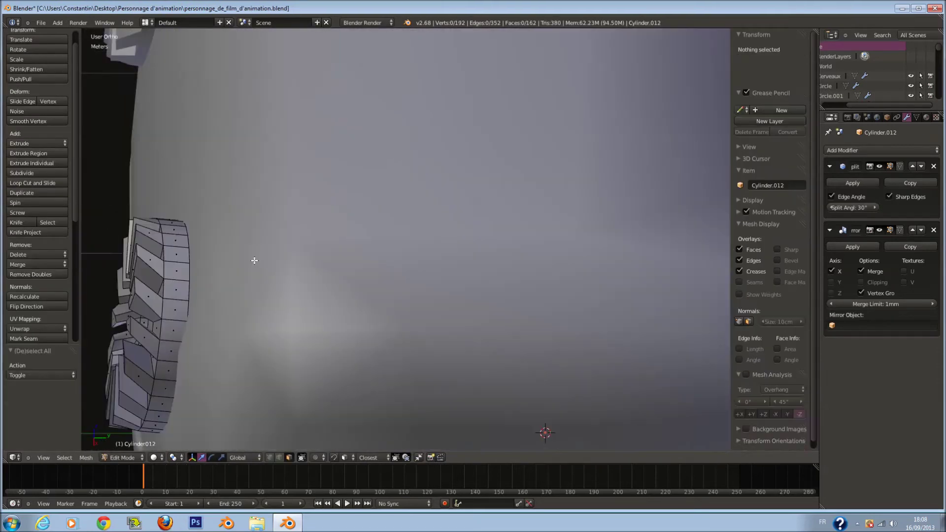
pyautogui.press('z')
pyautogui.keyDown('alt'); pyautogui.rightClick(195, 307); pyautogui.keyUp('alt')
pyautogui.press('z')
pyautogui.moveTo(231, 308); pyautogui.dragTo(291, 275, button='middle')
pyautogui.press('e')
pyautogui.press('s')
pyautogui.click(276, 315)
pyautogui.press('g')
pyautogui.click(259, 310)
# - Reposition the whole button mesh slightly against the lid
pyautogui.press('a')
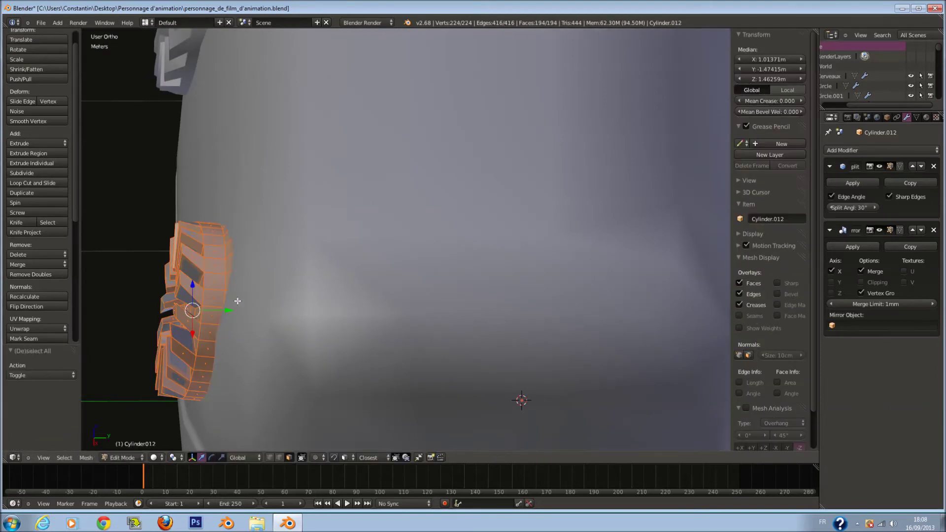
pyautogui.press('g')
pyautogui.click(222, 310)
pyautogui.press('a')
# - Add an edge loop around the button's rear section and scale it up to about 1.10 as a flange
pyautogui.moveTo(222, 310); pyautogui.dragTo(264, 276, button='middle')
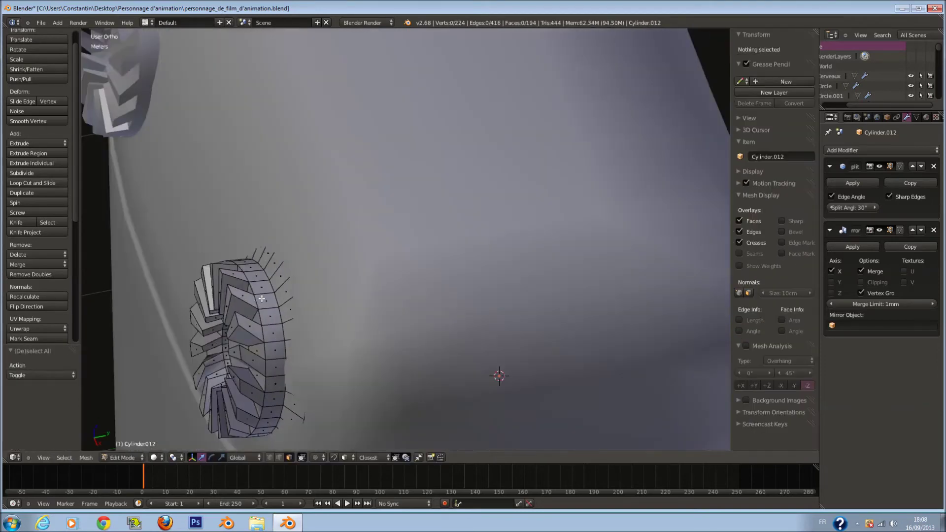
pyautogui.hotkey('ctrl', 'r')
pyautogui.click(275, 268)
pyautogui.click(277, 267)
pyautogui.press('s')
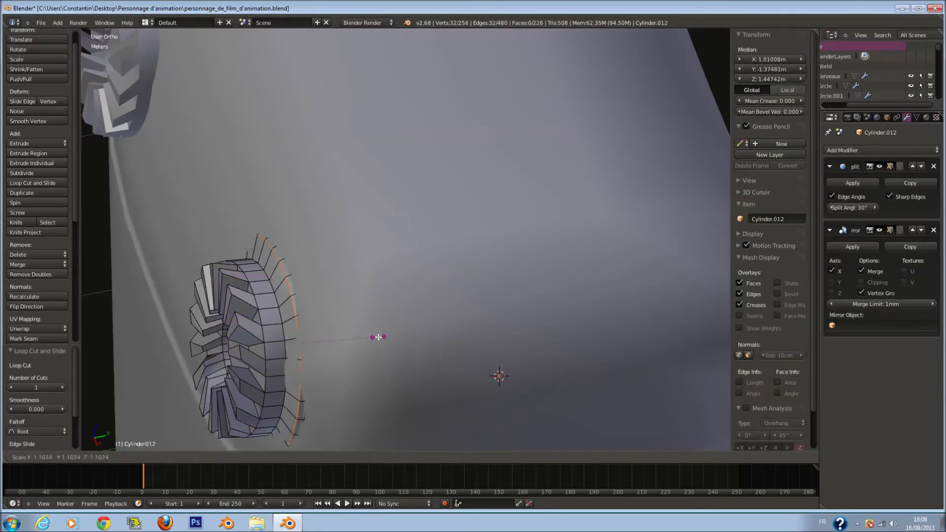
pyautogui.click(378, 337)
# - Rotate the whole button around X and move it about -3.4 cm along Y
pyautogui.moveTo(355, 345); pyautogui.dragTo(481, 296, button='middle')
pyautogui.press('a')
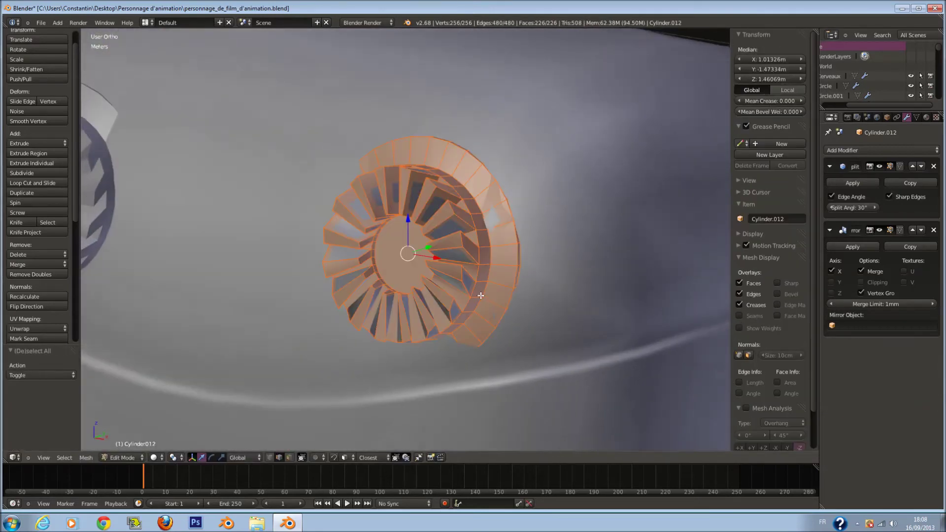
pyautogui.press('r')
pyautogui.press('x')
pyautogui.click(491, 215)
pyautogui.moveTo(492, 215); pyautogui.dragTo(326, 326, button='middle')
pyautogui.moveTo(326, 326); pyautogui.dragTo(312, 330)
# - Rotate the button about -1.7° around Z and shift it along X to a median of about 88.8 cm
pyautogui.press('r')
pyautogui.press('z')
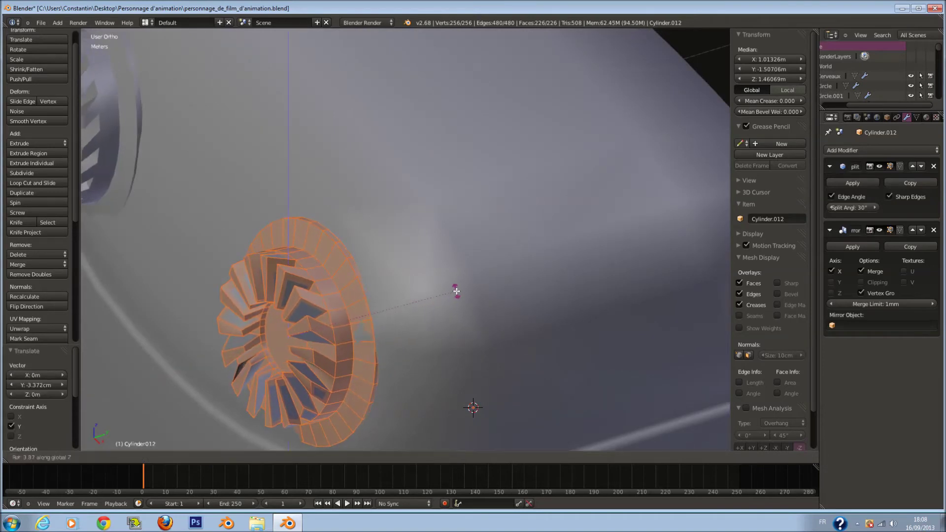
pyautogui.click(452, 282)
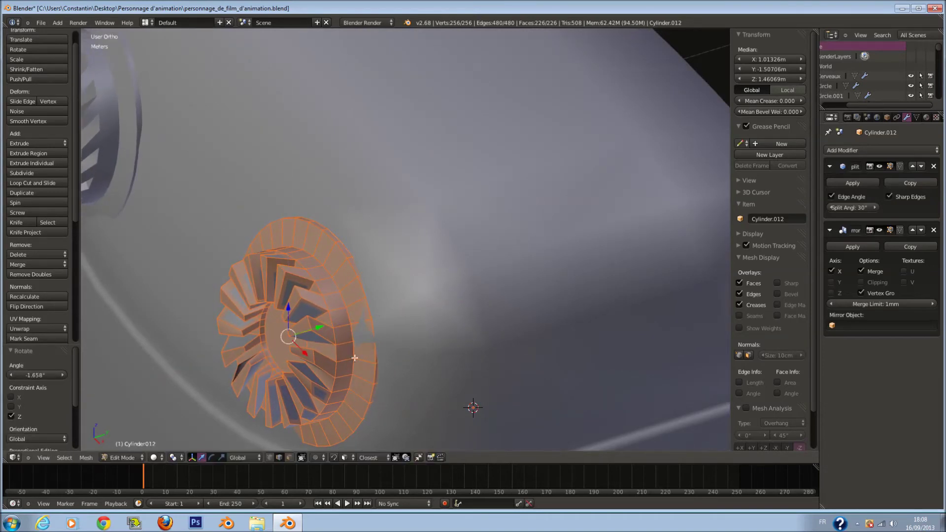
pyautogui.moveTo(307, 353); pyautogui.dragTo(294, 340)
# - Try rotating the button around X and Y, and undo the rotations
pyautogui.press('r')
pyautogui.press('x')
pyautogui.click(438, 296)
pyautogui.press('r')
pyautogui.press('y')
pyautogui.click(439, 304)
pyautogui.hotkey('ctrl', 'z')
pyautogui.hotkey('ctrl', 'z')
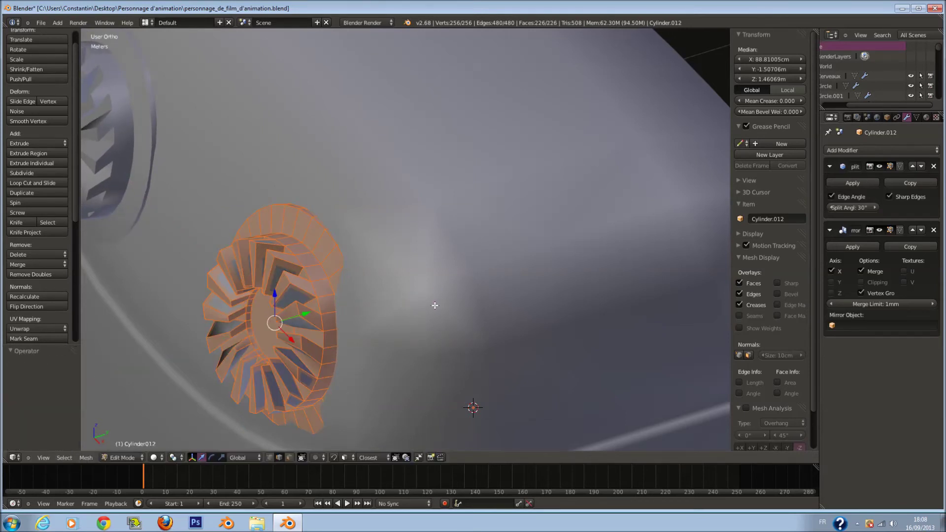
pyautogui.press('r')
pyautogui.press('y')
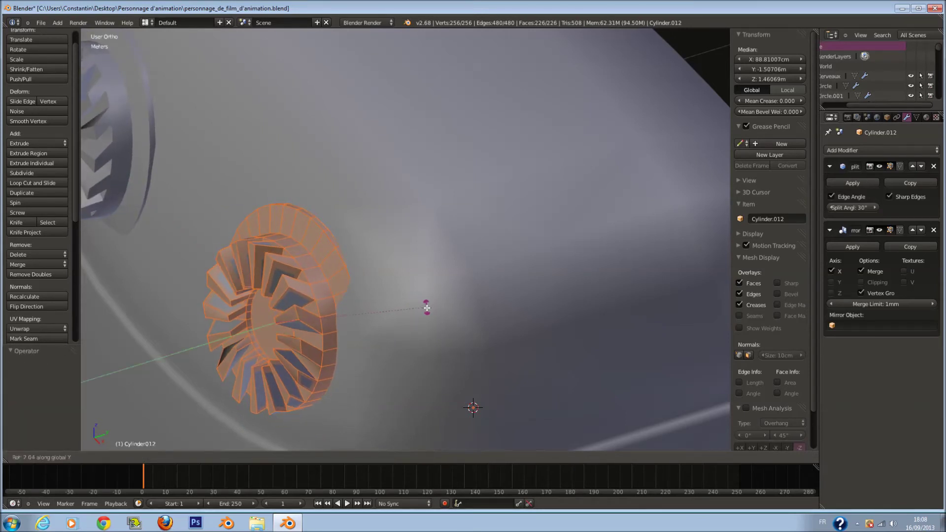
pyautogui.rightClick(427, 315)
# - Rotate the button about -4° around X and slightly around Z to align it with the lid
pyautogui.moveTo(387, 320); pyautogui.dragTo(475, 212, button='middle')
pyautogui.press('r')
pyautogui.press('x')
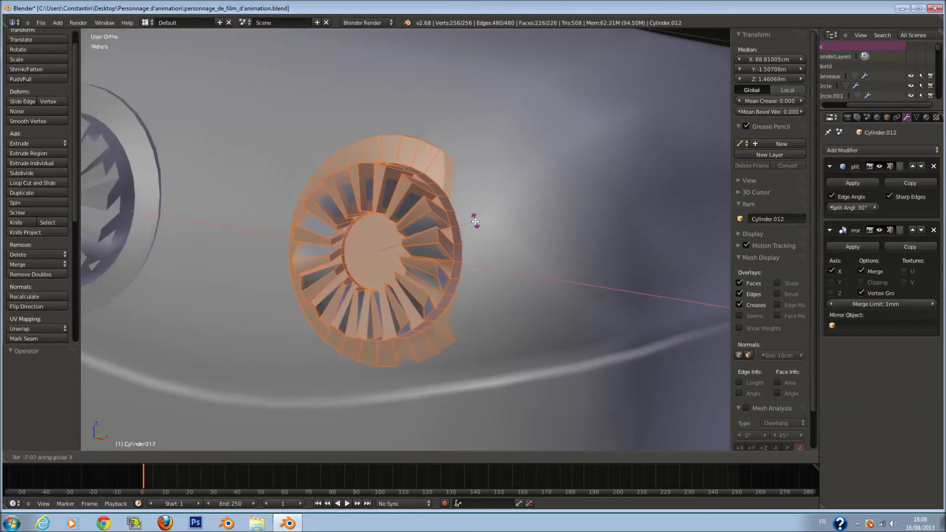
pyautogui.click(475, 224)
pyautogui.press('r')
pyautogui.press('z')
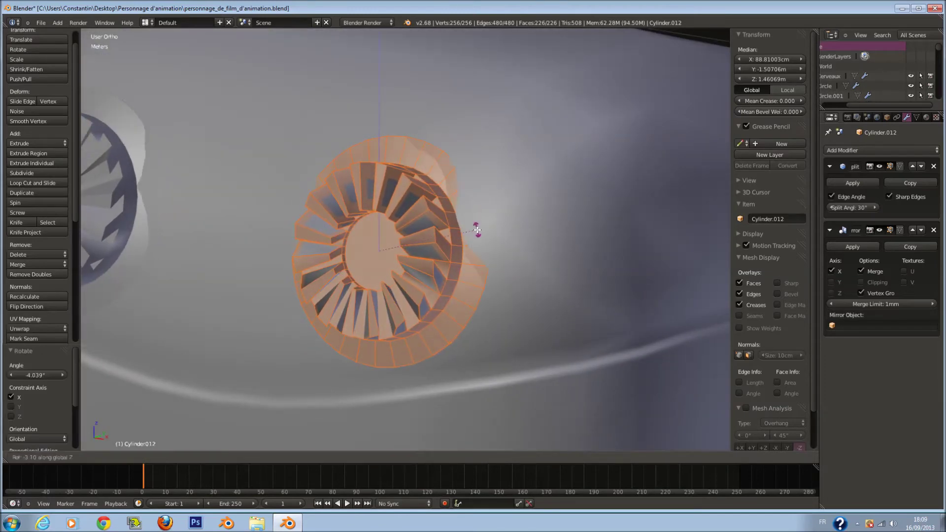
pyautogui.click(474, 230)
# - Move the button about -5.3 cm along Y, out of the lid's surface
pyautogui.moveTo(475, 230); pyautogui.dragTo(441, 253, button='middle')
pyautogui.moveTo(347, 273); pyautogui.dragTo(336, 278)
pyautogui.moveTo(419, 279); pyautogui.dragTo(332, 309, button='middle')
# - Try to pick the faces at the back of the button in wireframe with face selection
pyautogui.press('z')
pyautogui.rightClick(203, 239)
pyautogui.moveTo(203, 239); pyautogui.dragTo(186, 212, button='middle')
pyautogui.click(290, 458)
pyautogui.rightClick(175, 233)
pyautogui.moveTo(176, 234); pyautogui.dragTo(206, 257, button='middle')
pyautogui.moveTo(204, 255); pyautogui.dragTo(207, 260, button='right')
pyautogui.rightClick(223, 265)
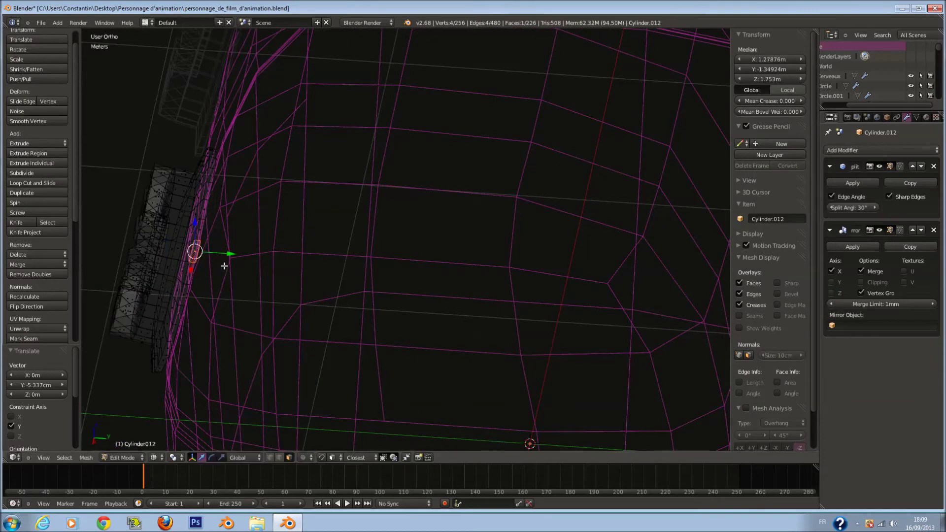
pyautogui.press('a')
pyautogui.press('a')
# - Try to select a face loop on the button's flange from the opposite side of the lid
pyautogui.rightClick(198, 249)
pyautogui.moveTo(198, 249)
pyautogui.mouseDown(button='middle')
pyautogui.moveTo(211, 256)
pyautogui.moveTo(158, 235)
pyautogui.moveTo(210, 204)
pyautogui.moveTo(223, 165)
pyautogui.moveTo(271, 95)
pyautogui.moveTo(382, 84)
pyautogui.moveTo(422, 99)
pyautogui.moveTo(409, 130)
pyautogui.moveTo(437, 148)
pyautogui.moveTo(593, 235)
pyautogui.moveTo(628, 225)
pyautogui.mouseUp(button='middle')
pyautogui.press('z')
pyautogui.press('z')
pyautogui.press('a')
pyautogui.press('a')
pyautogui.rightClick(510, 210)
pyautogui.moveTo(510, 210)
pyautogui.mouseDown(button='middle')
pyautogui.moveTo(526, 239)
pyautogui.moveTo(533, 219)
pyautogui.mouseUp(button='middle')
pyautogui.press('z')
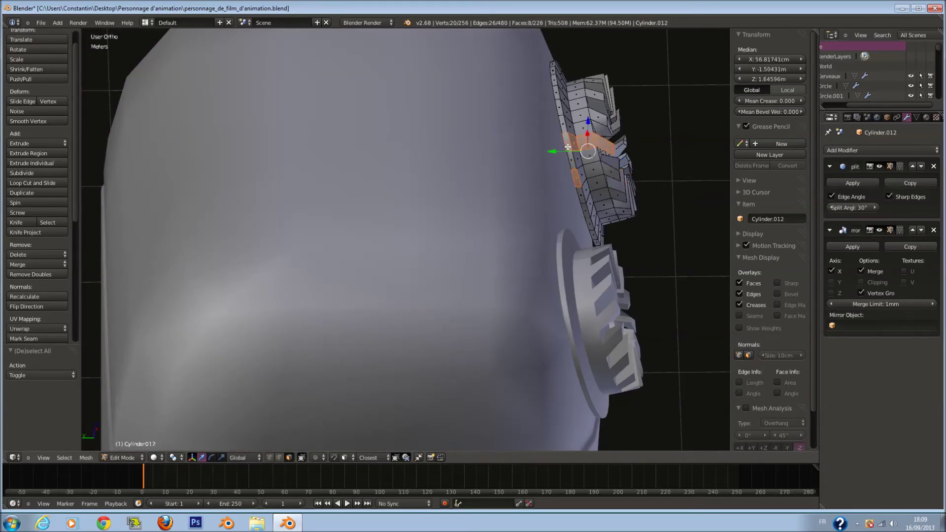
# - Try to extend the selection with further face loops along the flange's outer edge in solid view
pyautogui.keyDown('alt'); pyautogui.keyDown('shift'); pyautogui.rightClick(561, 133); pyautogui.keyUp('shift'); pyautogui.keyUp('alt')
pyautogui.moveTo(561, 133); pyautogui.dragTo(513, 238, button='middle')
pyautogui.rightClick(556, 258)
pyautogui.keyDown('alt'); pyautogui.keyDown('shift'); pyautogui.rightClick(580, 243); pyautogui.keyUp('shift'); pyautogui.keyUp('alt')
pyautogui.moveTo(577, 244); pyautogui.dragTo(553, 252, button='right')
pyautogui.rightClick(541, 263)
pyautogui.keyDown('alt'); pyautogui.keyDown('shift'); pyautogui.rightClick(535, 267); pyautogui.keyUp('shift'); pyautogui.keyUp('alt')
pyautogui.rightClick(556, 253)
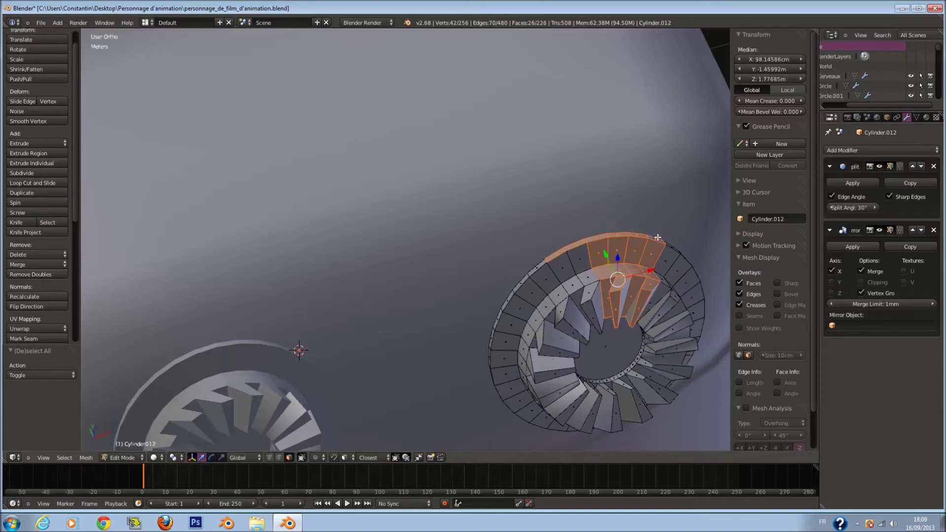
# - Select the outline of the button's back face in wireframe vertex mode and move it along Y toward the teeth
pyautogui.moveTo(659, 241)
pyautogui.mouseDown(button='middle')
pyautogui.moveTo(638, 236)
pyautogui.moveTo(597, 194)
pyautogui.moveTo(467, 227)
pyautogui.mouseUp(button='middle')
pyautogui.press('z')
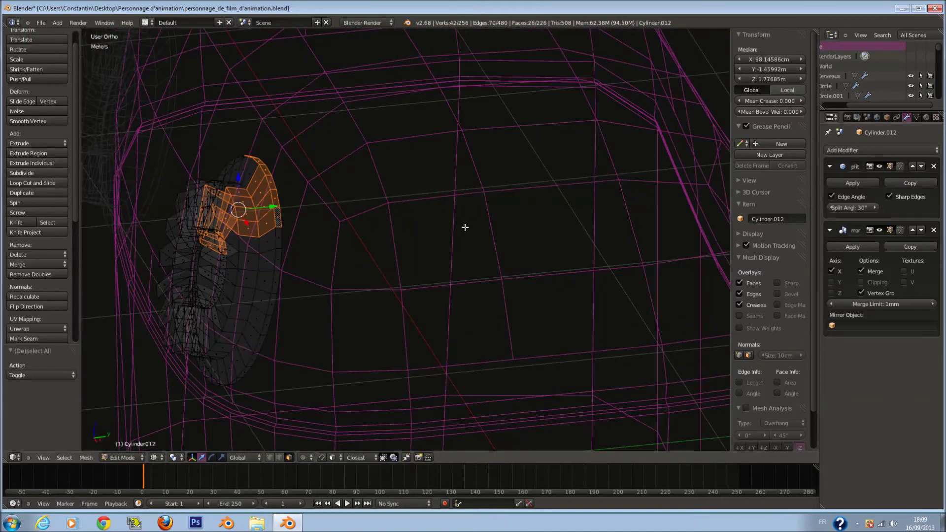
pyautogui.press('a')
pyautogui.keyDown('alt'); pyautogui.rightClick(277, 178); pyautogui.keyUp('alt')
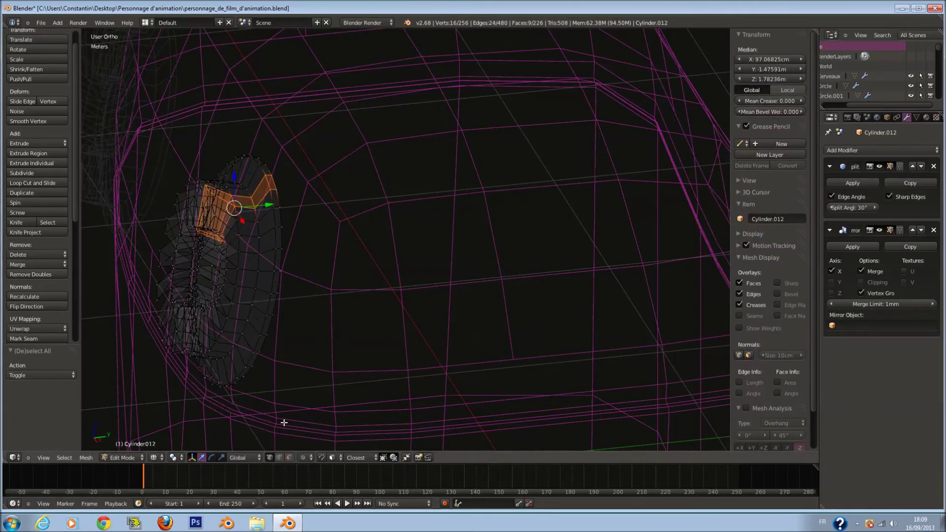
pyautogui.rightClick(292, 230)
pyautogui.rightClick(292, 231)
pyautogui.keyDown('alt'); pyautogui.rightClick(292, 228); pyautogui.keyUp('alt')
pyautogui.moveTo(291, 227); pyautogui.dragTo(292, 273, button='middle')
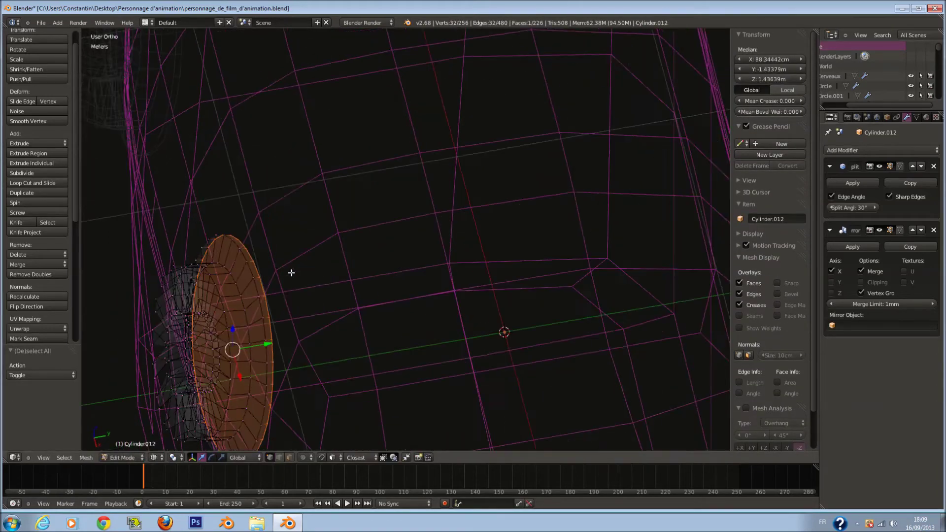
pyautogui.press('z')
pyautogui.moveTo(264, 340); pyautogui.dragTo(226, 343)
# - Save the file, then remove doubles and recalculate normals on the whole button mesh
pyautogui.press('a')
pyautogui.press('a')
pyautogui.press('Tab')
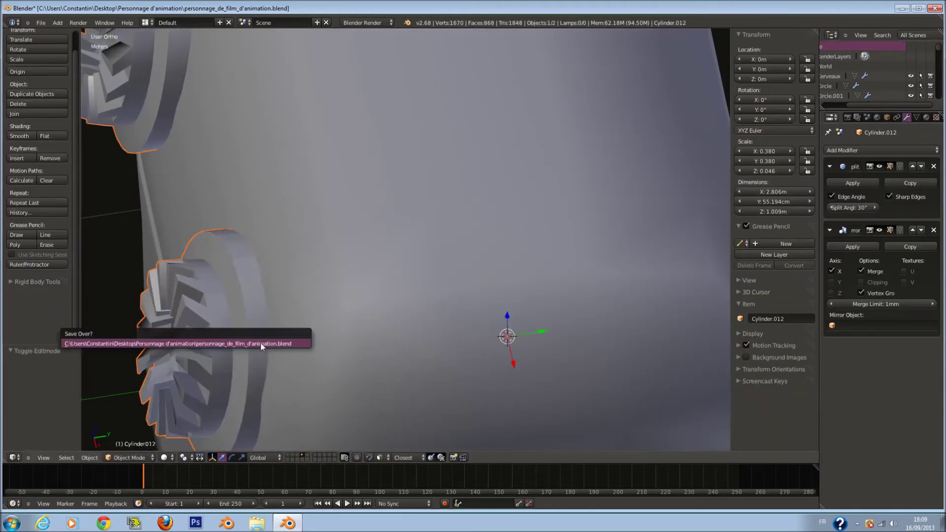
pyautogui.press('Tab')
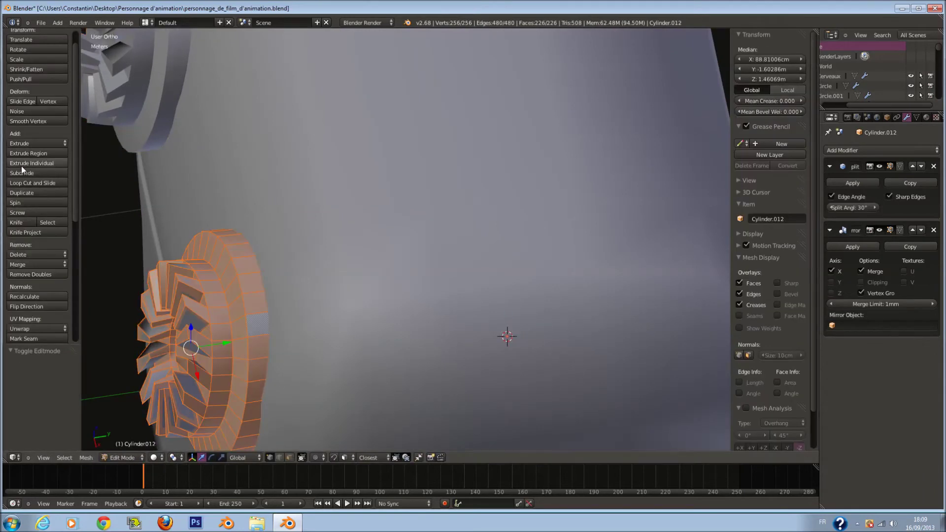
pyautogui.click(52, 275)
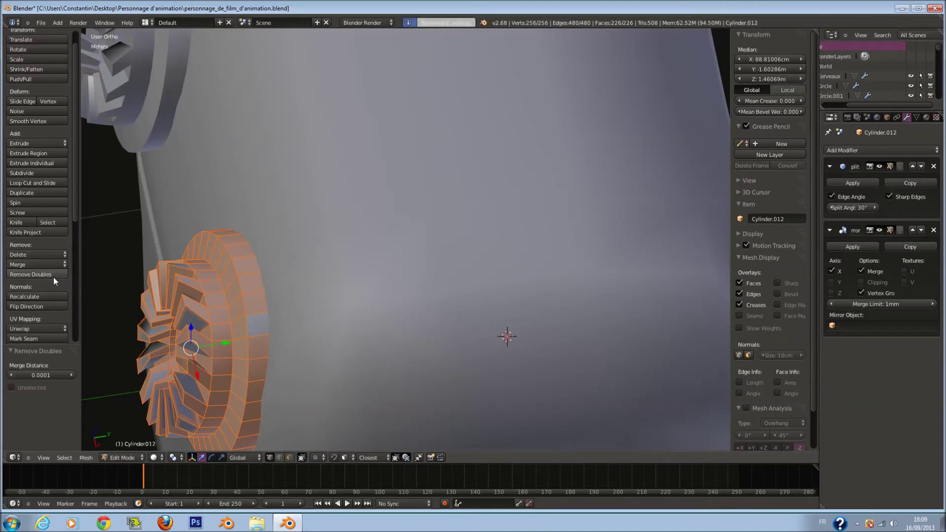
pyautogui.click(34, 297)
# - Rotate the button mesh about 4.7° around Z to follow the lid's curvature
pyautogui.moveTo(246, 246); pyautogui.dragTo(474, 185, button='middle')
pyautogui.press('Tab')
pyautogui.press('Tab')
pyautogui.press('r')
pyautogui.press('z')
pyautogui.click(482, 196)
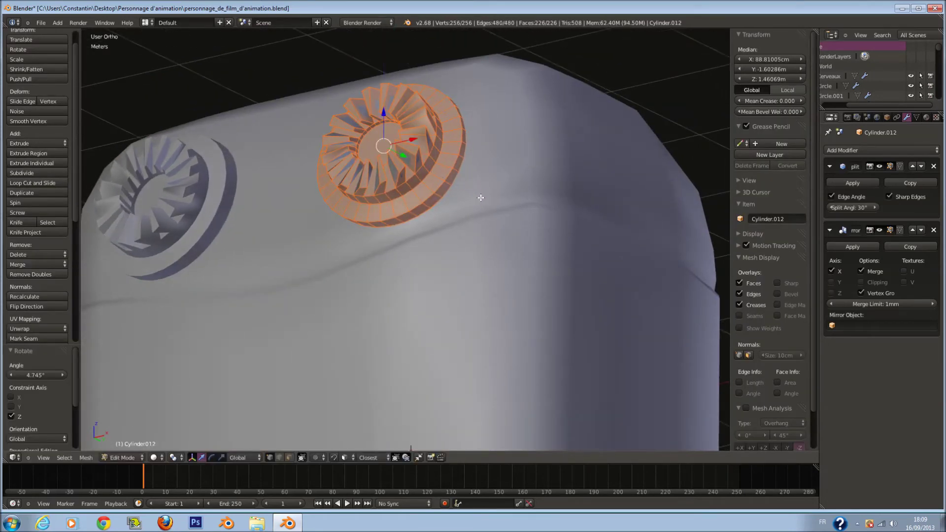
# - Tilt the button mesh about 7° around X against the lid and save the file
pyautogui.press('r')
pyautogui.press('x')
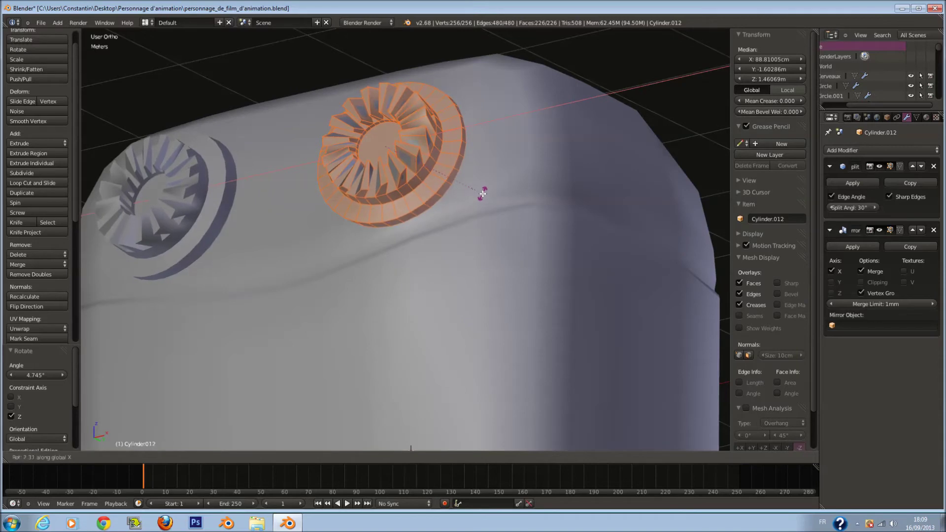
pyautogui.click(483, 192)
pyautogui.press('Tab')
pyautogui.moveTo(483, 193); pyautogui.dragTo(391, 272, button='middle')
pyautogui.hotkey('ctrl', 's')
# - Select the pouch body from the front and set its subdivision view level to 1
pyautogui.press('KP_1')
pyautogui.scroll(1, 426, 282)
pyautogui.rightClick(427, 283)
pyautogui.scroll(-1, 427, 282)
pyautogui.keyDown('shift'); pyautogui.scroll(-3, 428, 282); pyautogui.keyUp('shift')
pyautogui.press('Tab')
pyautogui.press('Tab')
pyautogui.scroll(1, 446, 281)
pyautogui.click(868, 220)
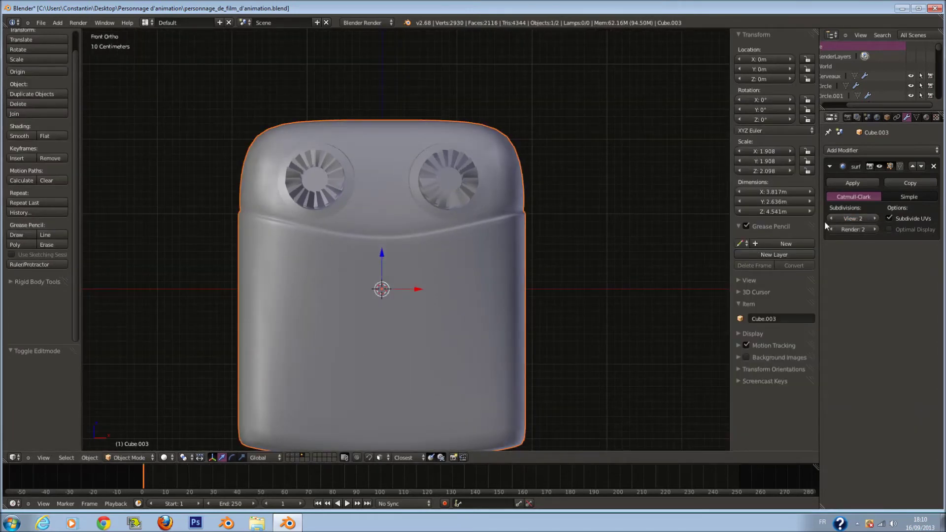
pyautogui.click(840, 219)
# - Select the pouch and its buttons, move them to layer 13, and display that layer
pyautogui.scroll(-3, 582, 268)
pyautogui.press('a')
pyautogui.press('a')
pyautogui.press('m')
pyautogui.click(690, 301)
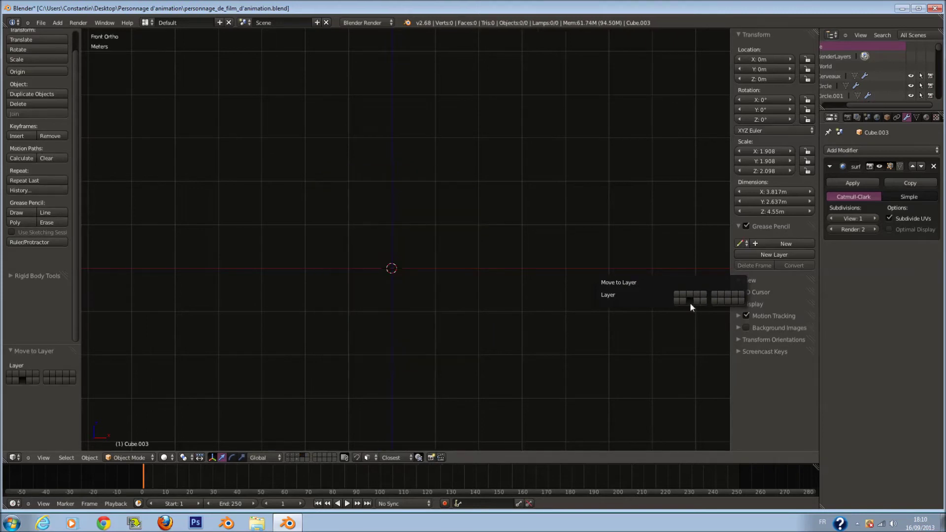
pyautogui.click(295, 460)
# - Find the layer holding the belt, move the pouch and its buttons to layer 11, and display it
pyautogui.scroll(-3, 325, 445)
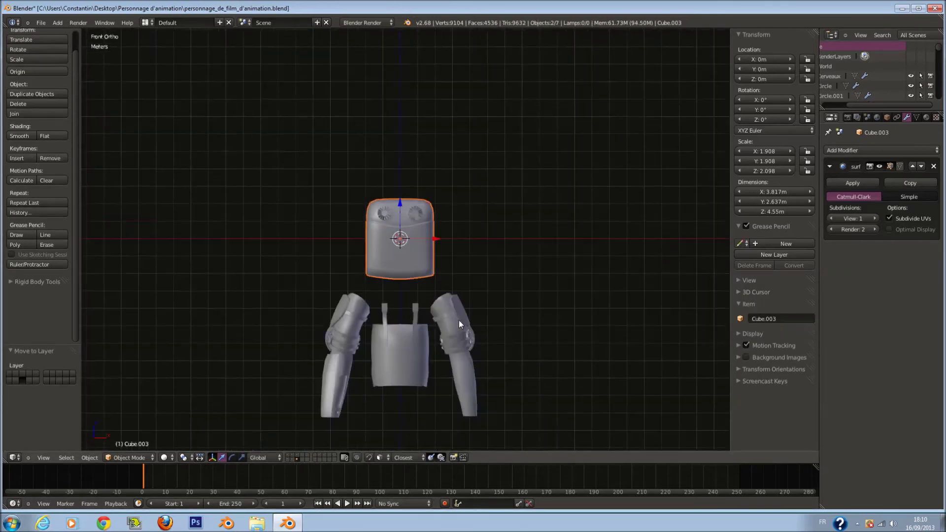
pyautogui.keyDown('shift'); pyautogui.scroll(-2, 459, 320); pyautogui.keyUp('shift')
pyautogui.keyDown('shift'); pyautogui.click(293, 460); pyautogui.keyUp('shift')
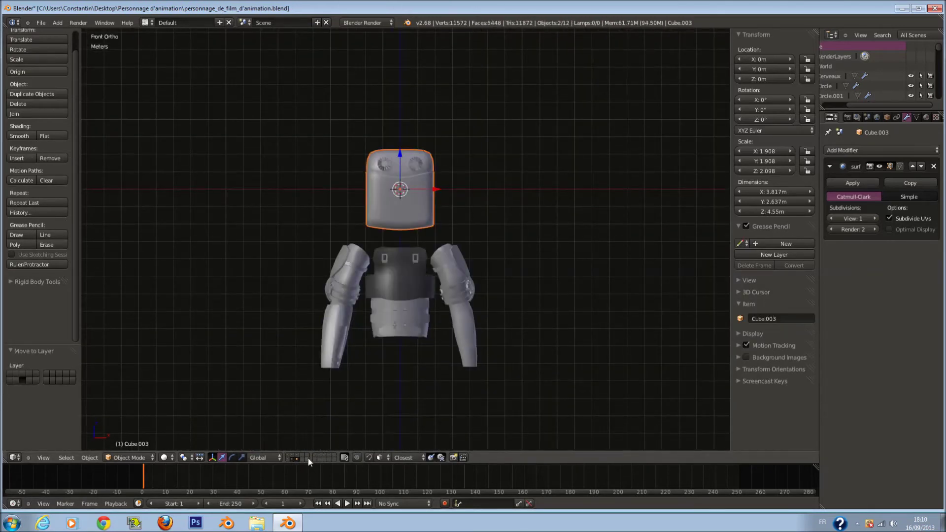
pyautogui.click(302, 457)
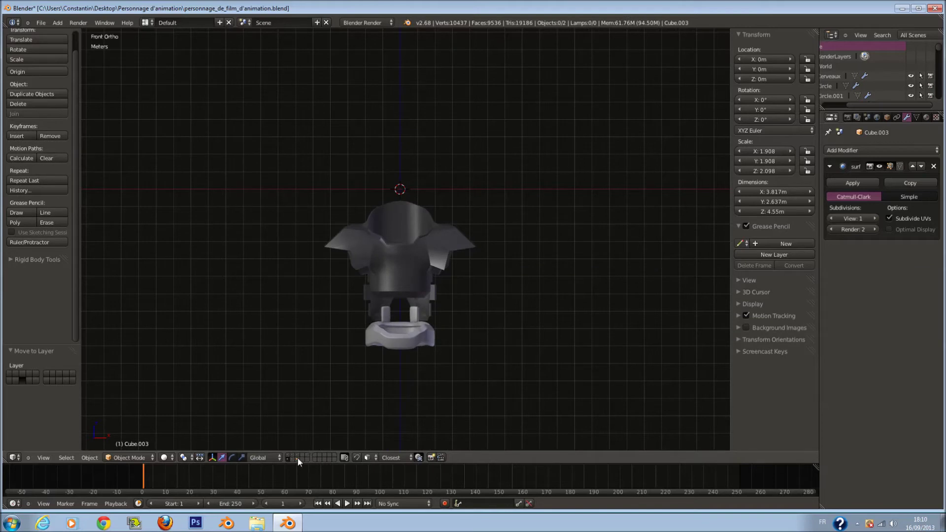
pyautogui.click(298, 458)
pyautogui.press('m')
pyautogui.click(577, 355)
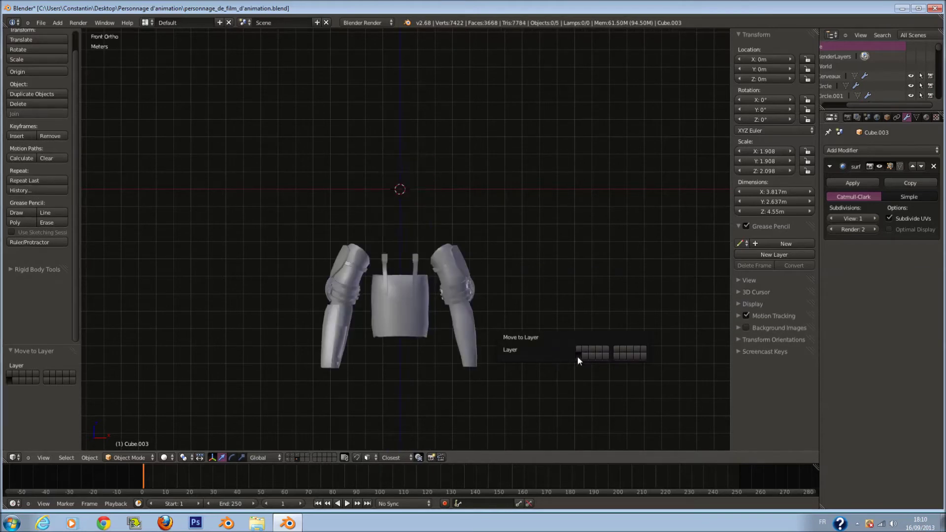
pyautogui.click(289, 459)
# - Move the pouch and its buttons about 10.8 m down along Z to the belt
pyautogui.scroll(2, 429, 313)
pyautogui.moveTo(401, 144); pyautogui.dragTo(432, 406)
pyautogui.press('Tab')
pyautogui.scroll(4, 445, 376)
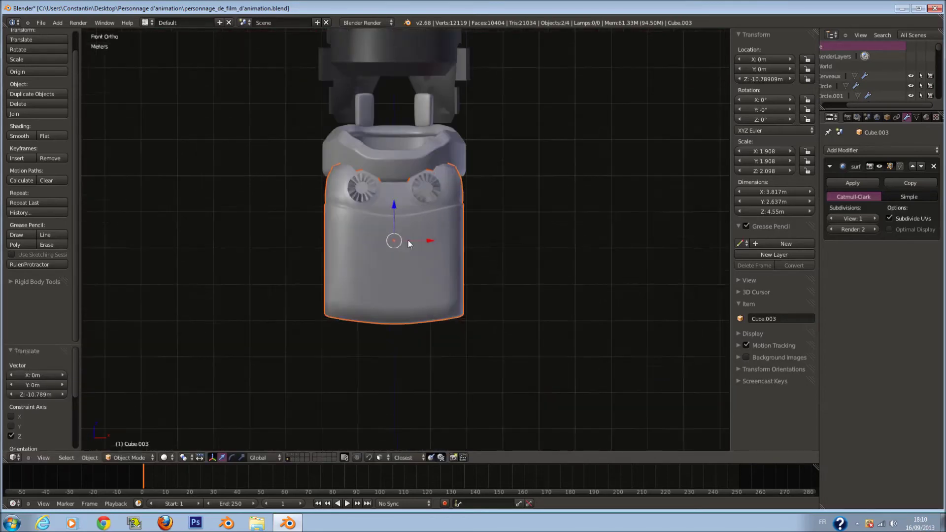
# - Add two horizontal loop cuts around the pouch body and spread them apart by about 1.84 along Z
pyautogui.press('z')
pyautogui.hotkey('ctrl', 'r')
pyautogui.scroll(1, 490, 283)
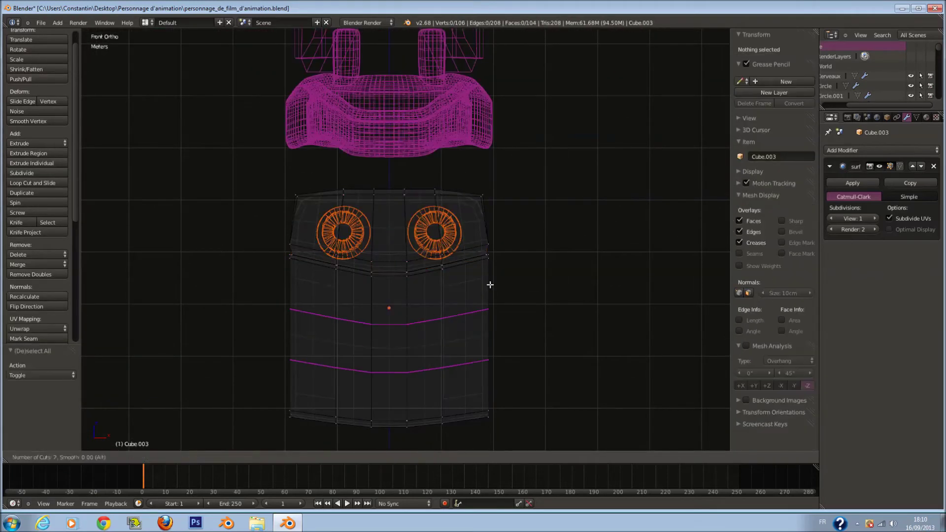
pyautogui.click(490, 283)
pyautogui.rightClick(468, 338)
pyautogui.press('s')
pyautogui.press('z')
pyautogui.click(471, 410)
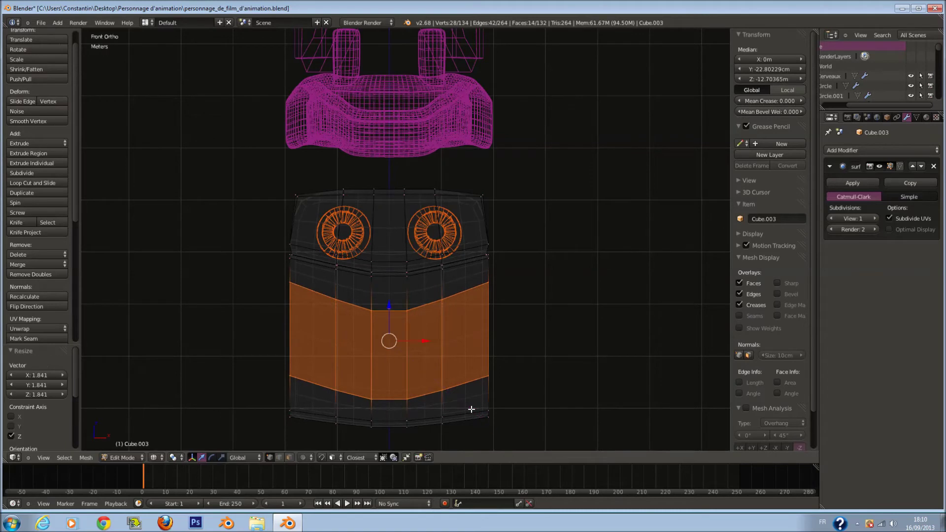
# - Select the pouch body from the upper new loop down to its base and narrow it slightly along X
pyautogui.scroll(-5, 285, 359)
pyautogui.moveTo(291, 394); pyautogui.dragTo(454, 397)
pyautogui.press('Escape')
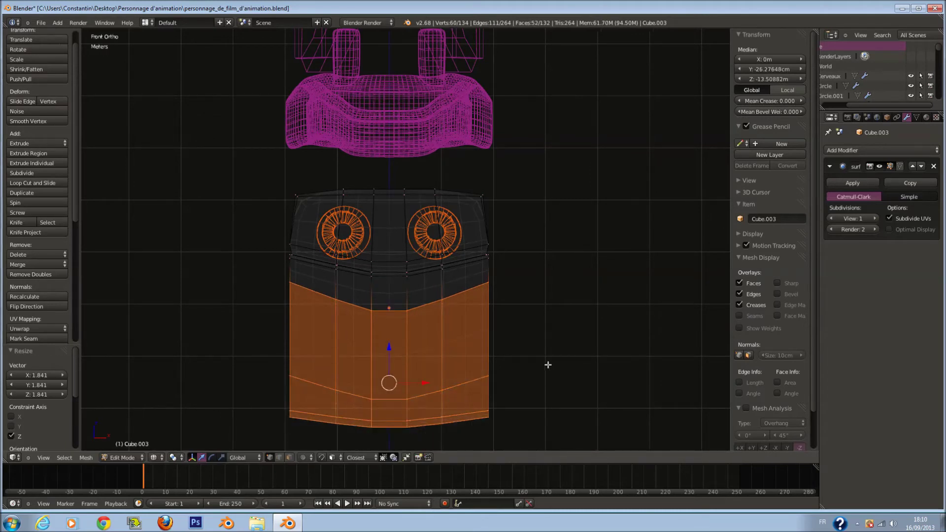
pyautogui.press('s')
pyautogui.press('x')
pyautogui.click(537, 366)
# - Flatten the pouch body's upper new loop to scale 0 along Z and raise it about 6.6 cm
pyautogui.press('a')
pyautogui.press('c')
pyautogui.moveTo(296, 290); pyautogui.dragTo(501, 292)
pyautogui.press('Escape')
pyautogui.press('r')
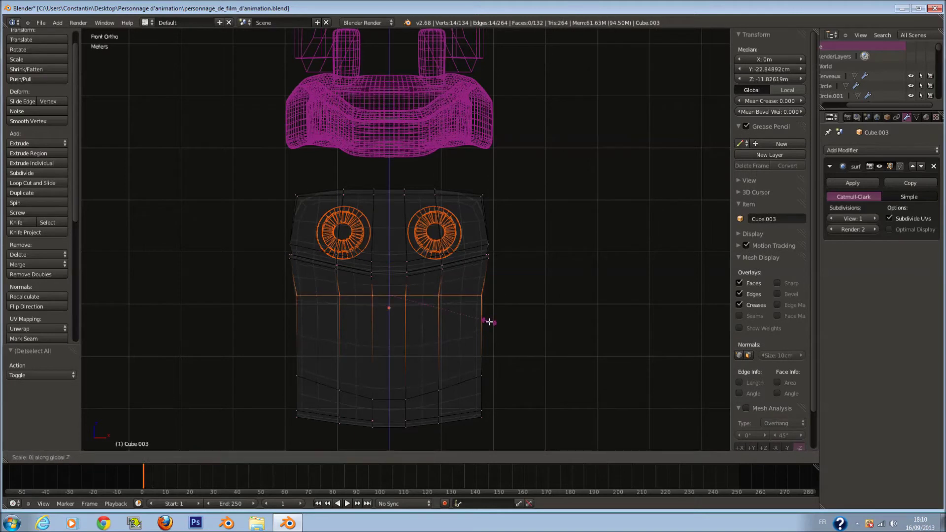
pyautogui.press('Return')
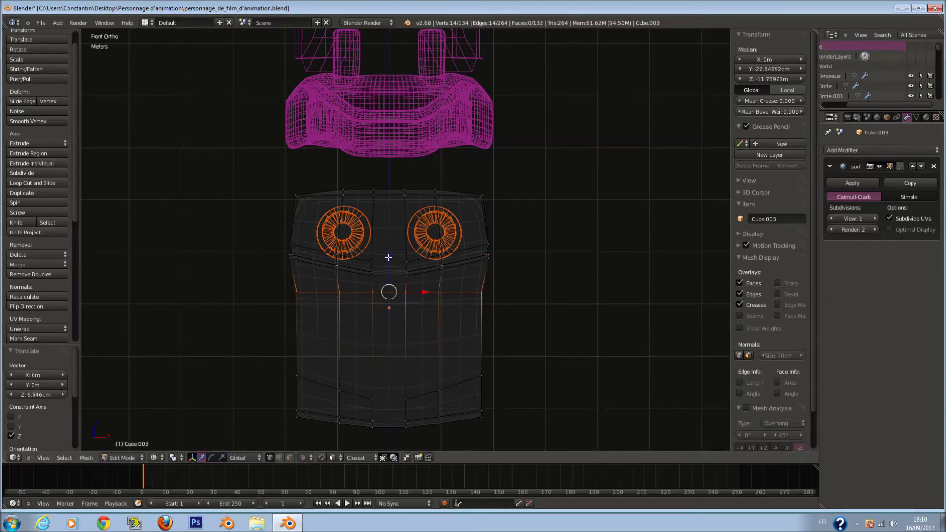
# - Flatten the pouch body's lower new loop to scale 0 along Z and return to object mode
pyautogui.press('a')
pyautogui.press('c')
pyautogui.moveTo(289, 380); pyautogui.dragTo(501, 365)
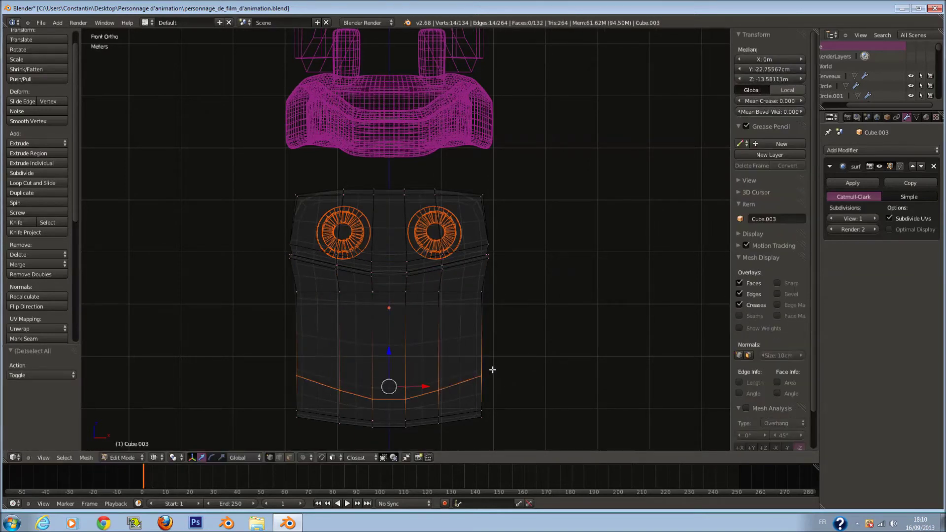
pyautogui.press('s')
pyautogui.press('z')
pyautogui.press('0')
pyautogui.press('Return')
pyautogui.press('Tab')
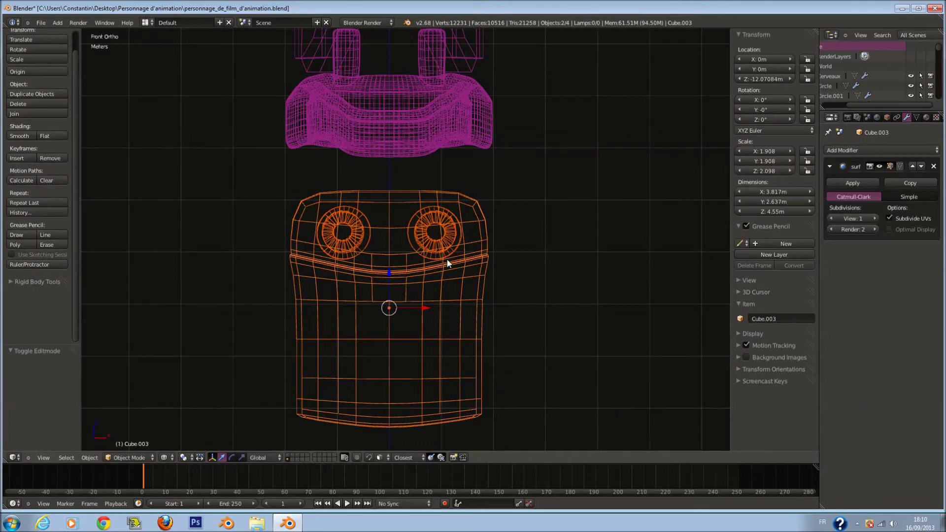
# - Check the pouch body in solid and wireframe shading and apply its Subdivision Surface modifier
pyautogui.press('z')
pyautogui.scroll(1, 464, 248)
pyautogui.press('z')
pyautogui.press('z')
pyautogui.scroll(-1, 503, 261)
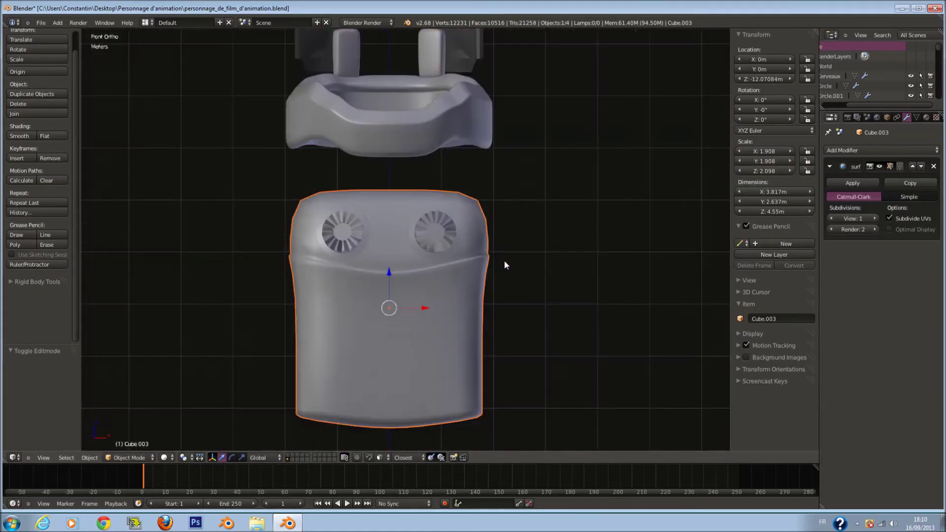
pyautogui.press('z')
pyautogui.scroll(1, 439, 304)
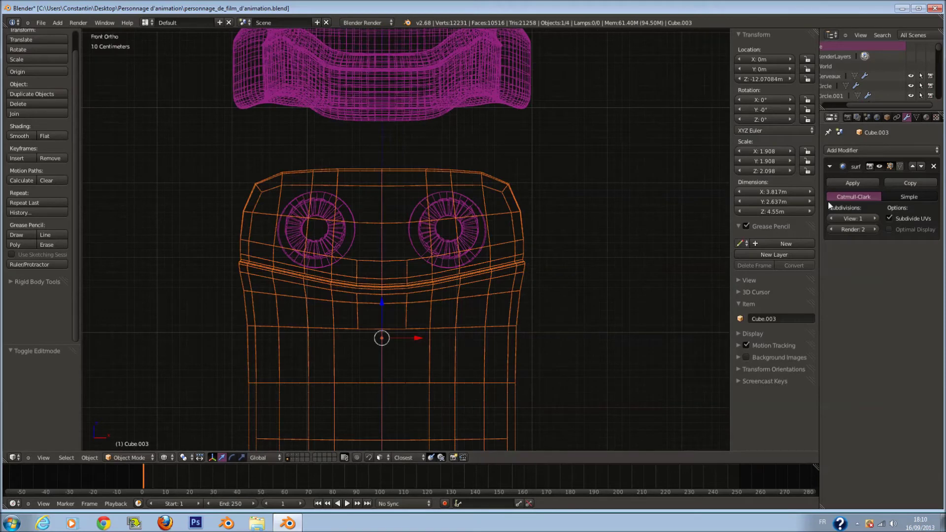
pyautogui.click(852, 183)
# - Apply the Mirror modifier on the buttons and join the pouch body and buttons into one object
pyautogui.scroll(-1, 475, 249)
pyautogui.keyDown('shift'); pyautogui.rightClick(467, 241); pyautogui.keyUp('shift')
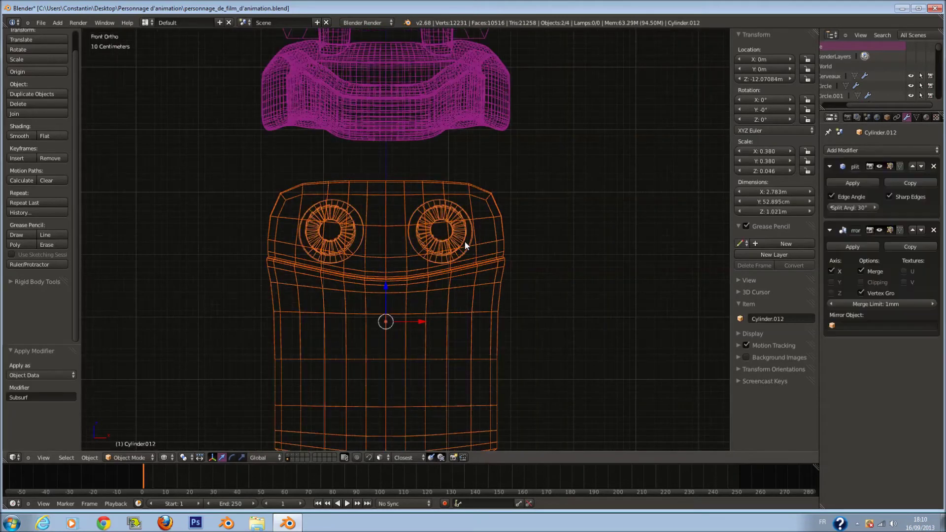
pyautogui.rightClick(430, 231)
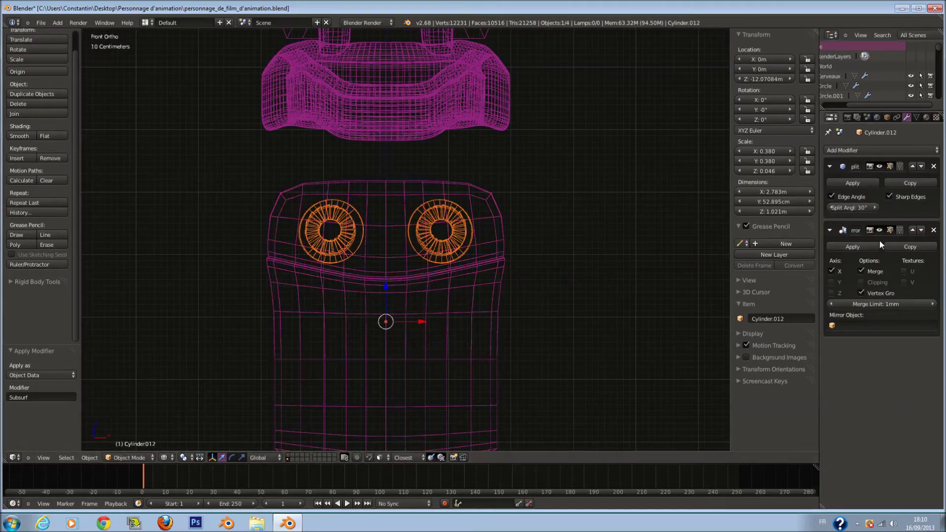
pyautogui.click(866, 244)
pyautogui.rightClick(492, 256)
pyautogui.rightClick(458, 235)
pyautogui.rightClick(490, 258)
pyautogui.keyDown('shift'); pyautogui.rightClick(454, 237); pyautogui.keyUp('shift')
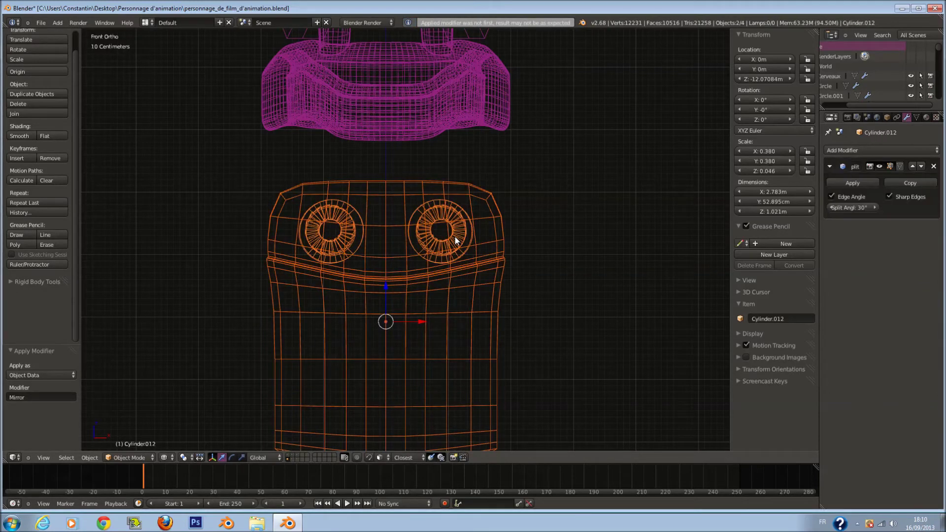
pyautogui.hotkey('ctrl', 'j')
# - Examine the joined pouch's mesh from the back and side in edit mode
pyautogui.press('z')
pyautogui.moveTo(471, 247)
pyautogui.mouseDown(button='middle')
pyautogui.moveTo(370, 266)
pyautogui.moveTo(304, 293)
pyautogui.moveTo(263, 279)
pyautogui.moveTo(339, 284)
pyautogui.moveTo(587, 271)
pyautogui.mouseUp(button='middle')
pyautogui.press('Tab')
pyautogui.scroll(3, 515, 275)
pyautogui.moveTo(515, 274); pyautogui.dragTo(549, 275, button='middle')
pyautogui.rightClick(424, 397)
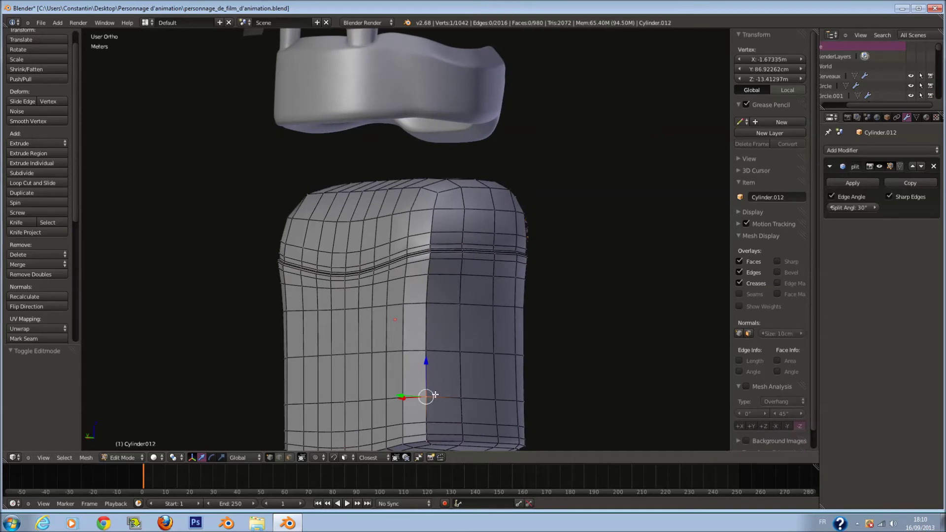
pyautogui.press('g')
pyautogui.press('Escape')
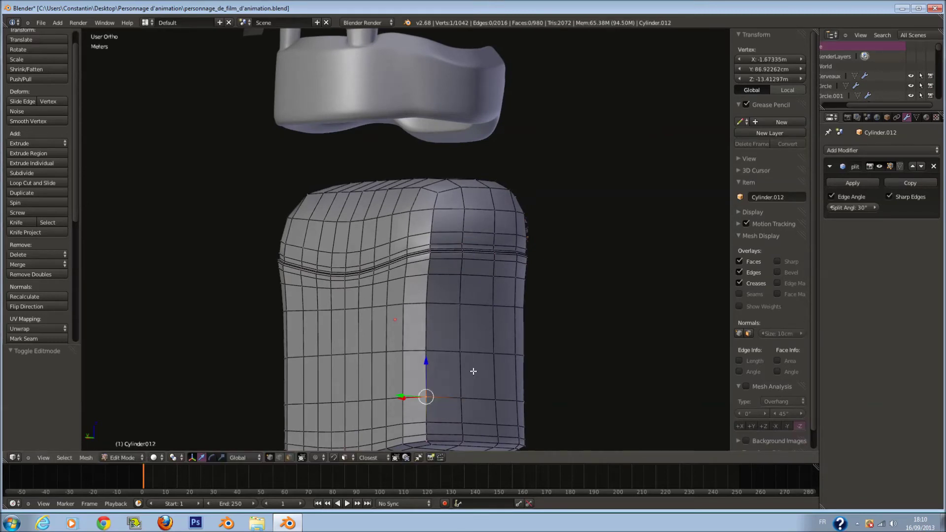
pyautogui.press('Tab')
# - Scale the joined pouch down to about 0.42 of its size in front view
pyautogui.moveTo(508, 336); pyautogui.dragTo(459, 351, button='middle')
pyautogui.keyDown('shift'); pyautogui.scroll(5, 377, 332); pyautogui.keyUp('shift')
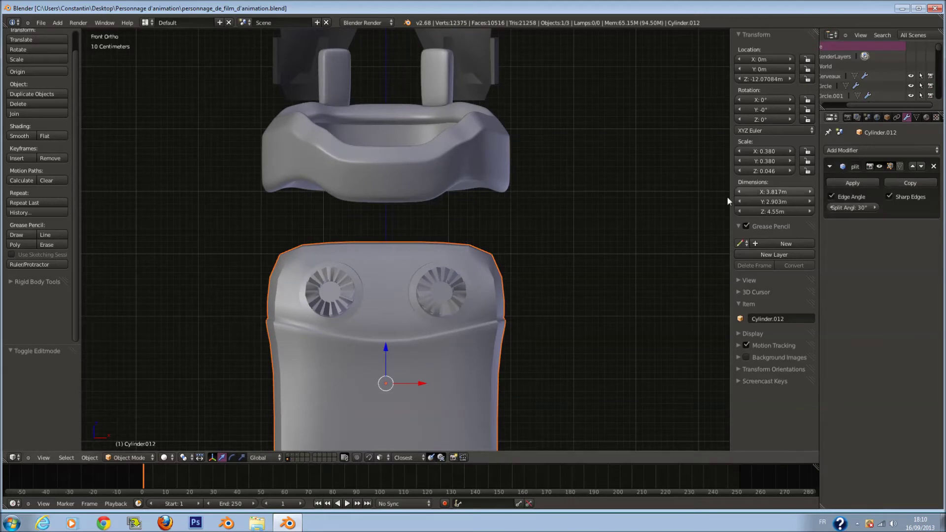
pyautogui.press('s')
pyautogui.click(466, 353)
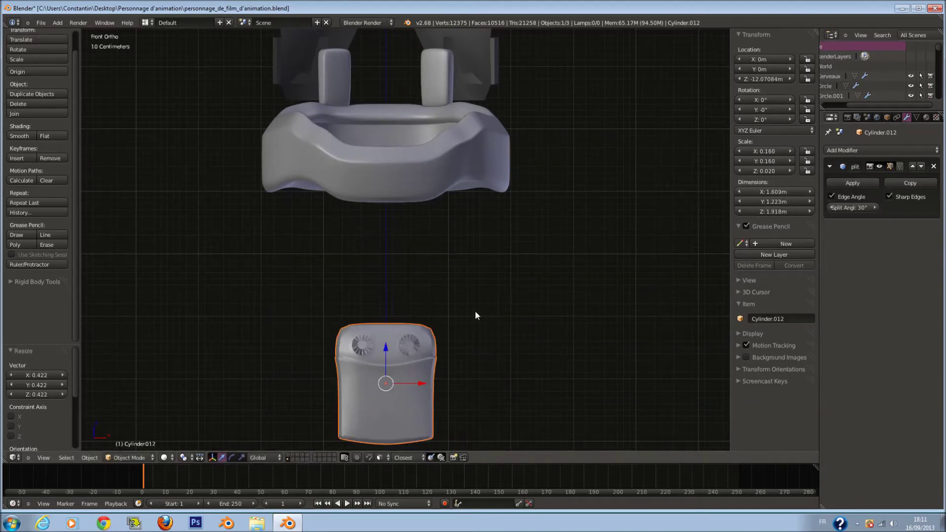
# - Rotate the pouch 90° around Z so its buttons face the character's side
pyautogui.press('r')
pyautogui.press('z')
pyautogui.press('Escape')
pyautogui.write('rz90')
pyautogui.press('Return')
# - Move the pouch about 2.31 m along X and 3.91 m up along Z against the belt's side
pyautogui.keyDown('shift'); pyautogui.scroll(4, 473, 325); pyautogui.keyUp('shift')
pyautogui.scroll(1, 471, 330)
pyautogui.press('g')
pyautogui.click(656, 46)
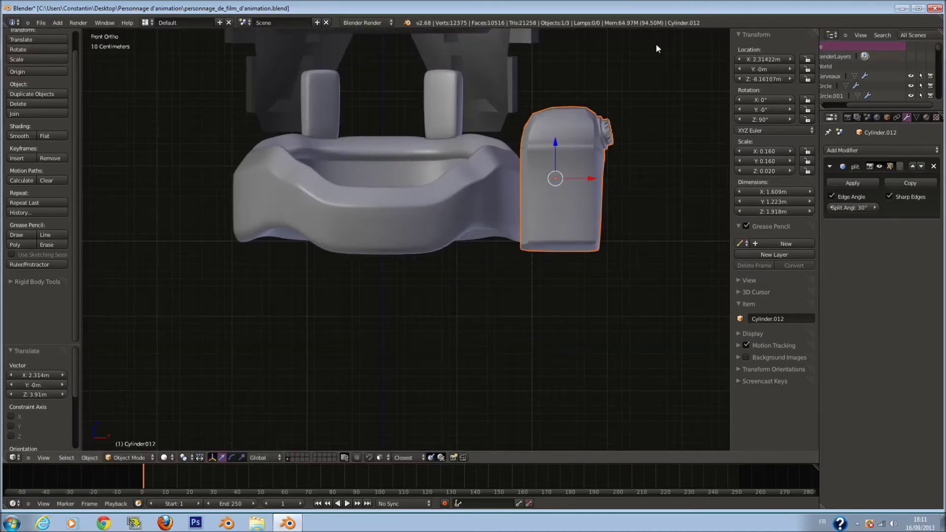
# - Shift the pouch about 7 cm along Y on the belt and save the file
pyautogui.press('KP_Decimal')
pyautogui.moveTo(606, 103); pyautogui.dragTo(421, 204, button='middle')
pyautogui.moveTo(448, 230); pyautogui.dragTo(446, 224)
pyautogui.press('KP_1')
pyautogui.hotkey('ctrl', 's')
# - Duplicate the pouch in place and rotate the copy 45° around the Z axis
pyautogui.scroll(-5, 470, 171)
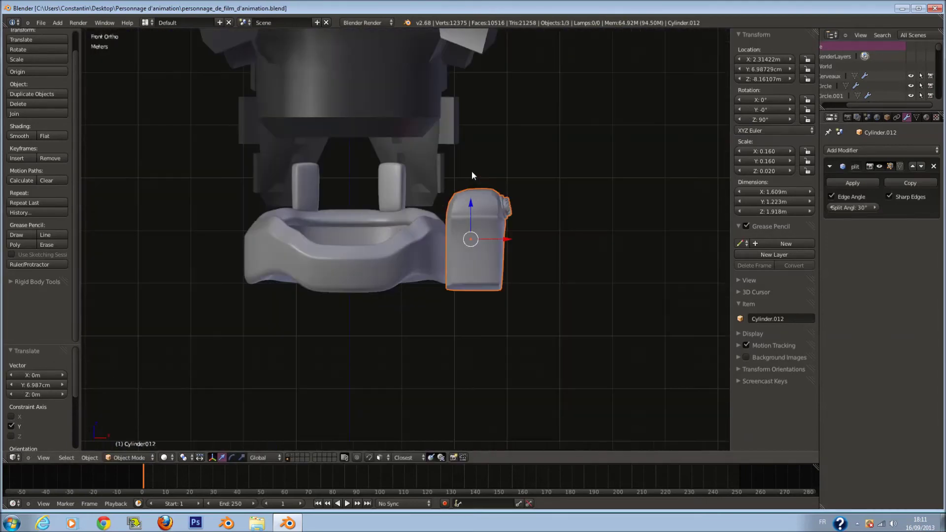
pyautogui.keyDown('shift'); pyautogui.moveTo(472, 171); pyautogui.dragTo(572, 221, button='middle'); pyautogui.keyUp('shift')
pyautogui.hotkey('shift', 'd')
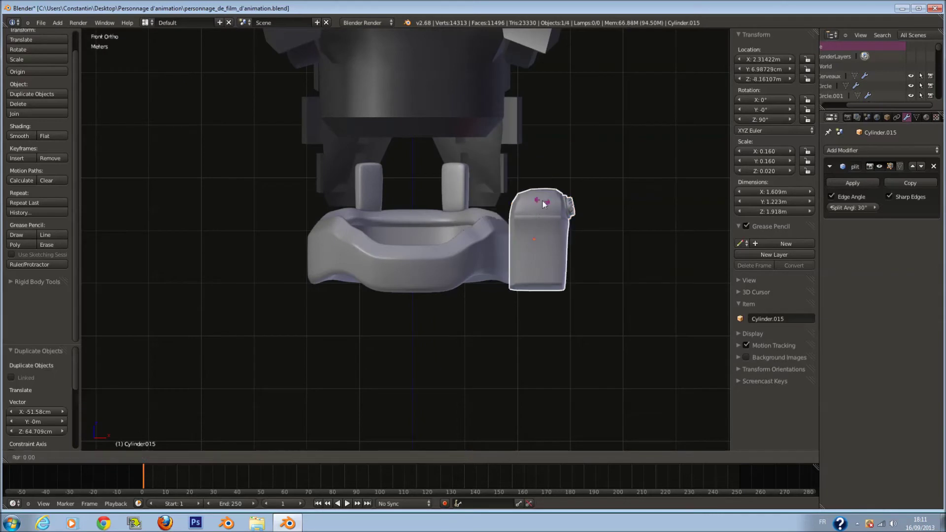
pyautogui.rightClick(558, 180)
pyautogui.press('r')
pyautogui.press('z')
pyautogui.press('4')
pyautogui.press('5')
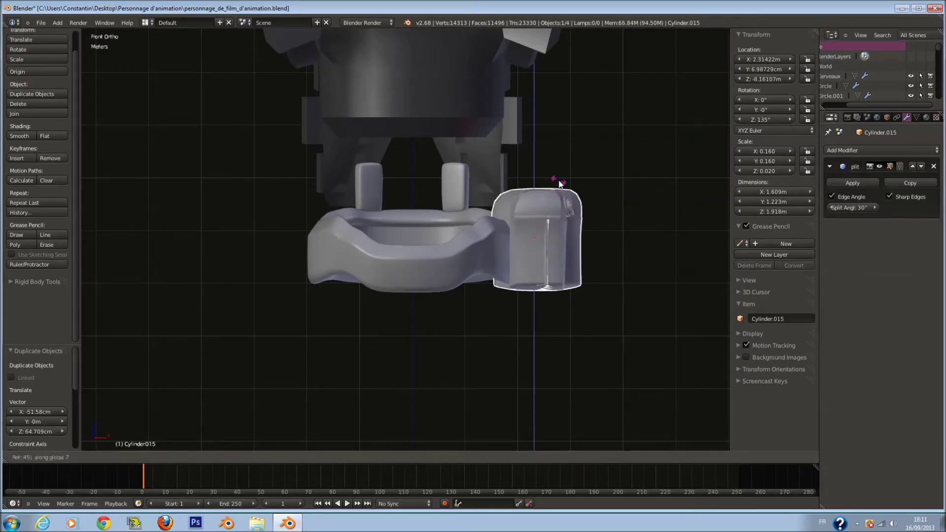
pyautogui.press('Return')
# - Rotate the pouch copy a further 90° around the Z axis
pyautogui.press('r')
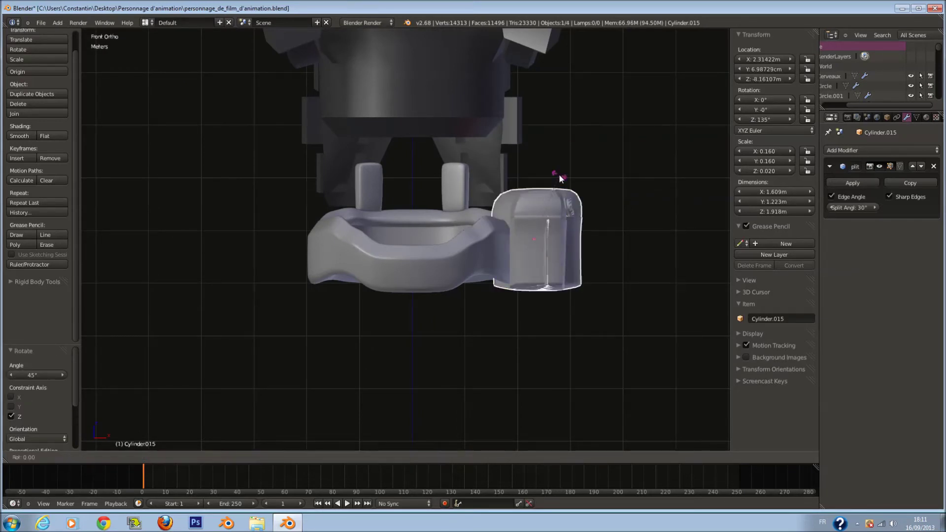
pyautogui.press('z')
pyautogui.press('9')
pyautogui.press('0')
pyautogui.press('Return')
# - Move the pouch copy about -3.95 m along X and 1.59 m along Y against the opposite rear of the belt
pyautogui.press('z')
pyautogui.press('KP_7')
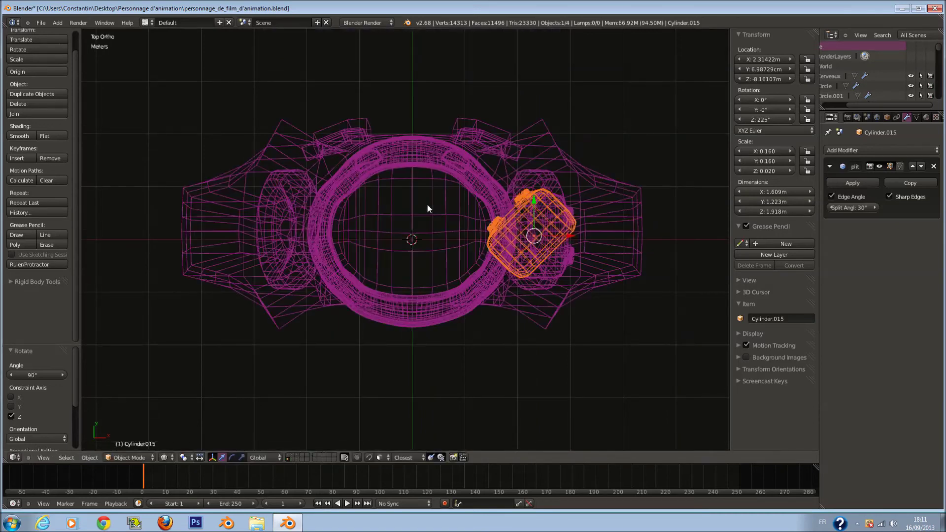
pyautogui.press('g')
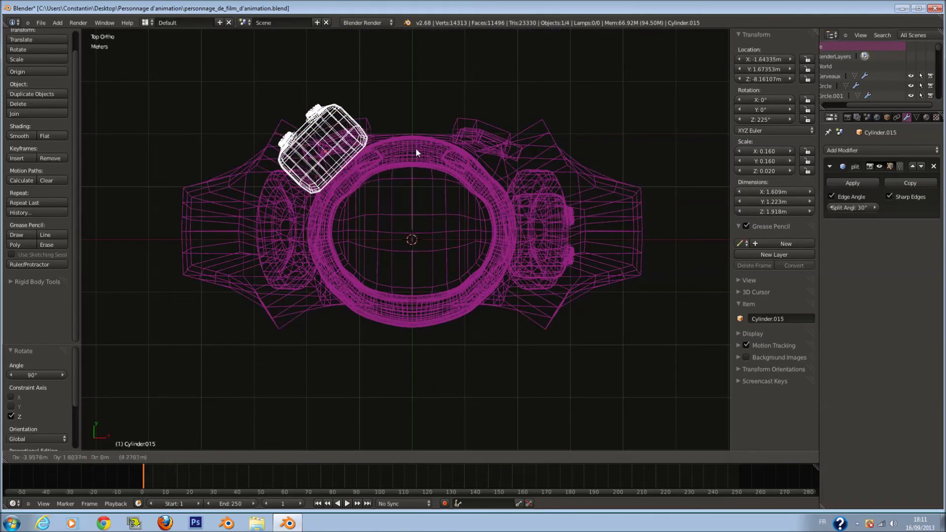
pyautogui.click(417, 151)
pyautogui.press('z')
pyautogui.press('KP_1')
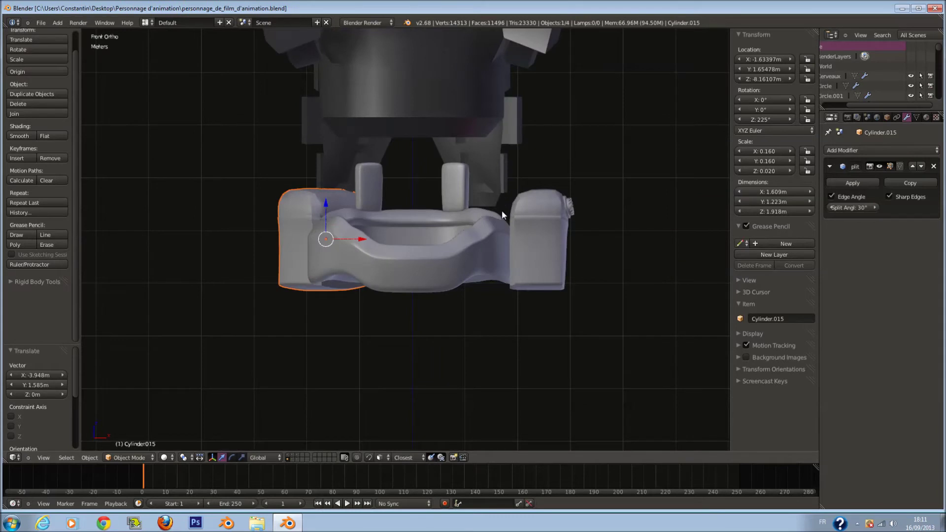
pyautogui.press('a')
pyautogui.press('a')
# - Lower the rear pouch copy about 42 cm along Z and save the file
pyautogui.moveTo(519, 277); pyautogui.dragTo(509, 287, button='middle')
pyautogui.scroll(3, 509, 286)
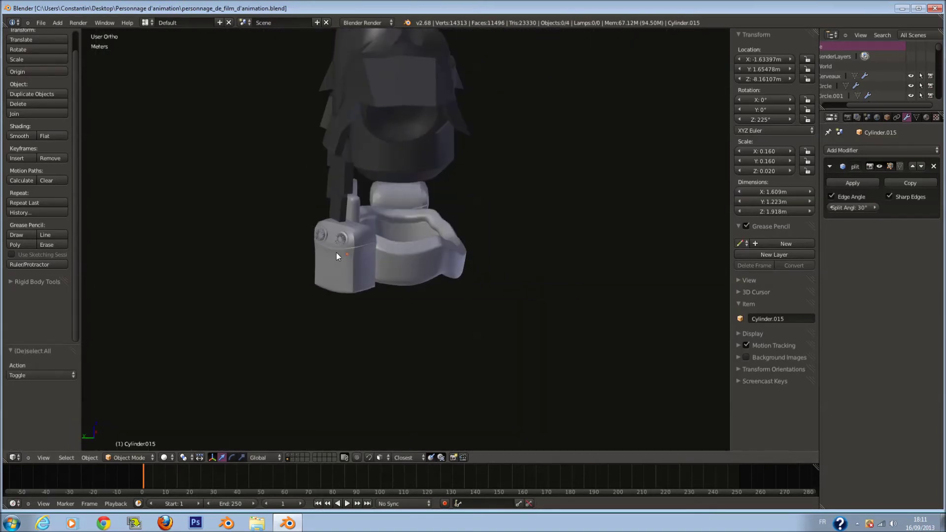
pyautogui.rightClick(339, 226)
pyautogui.moveTo(321, 221); pyautogui.dragTo(330, 244)
pyautogui.press('KP_3')
pyautogui.hotkey('ctrl', 's')
pyautogui.click(510, 230)
pyautogui.press('KP_1')
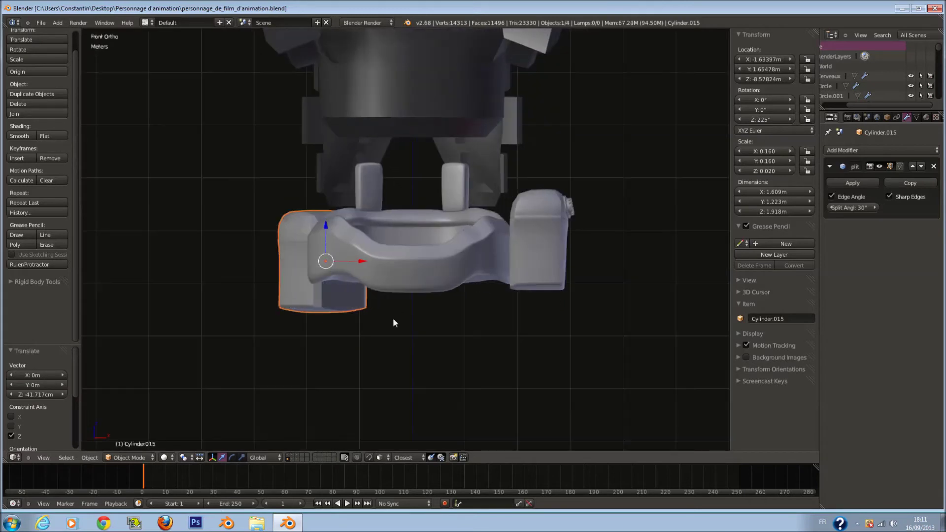
# - Show the layers holding the arms, armour and helmet alongside the belt, deselect everything and save the file
pyautogui.keyDown('shift'); pyautogui.click(293, 459); pyautogui.keyUp('shift')
pyautogui.keyDown('shift'); pyautogui.click(297, 459); pyautogui.keyUp('shift')
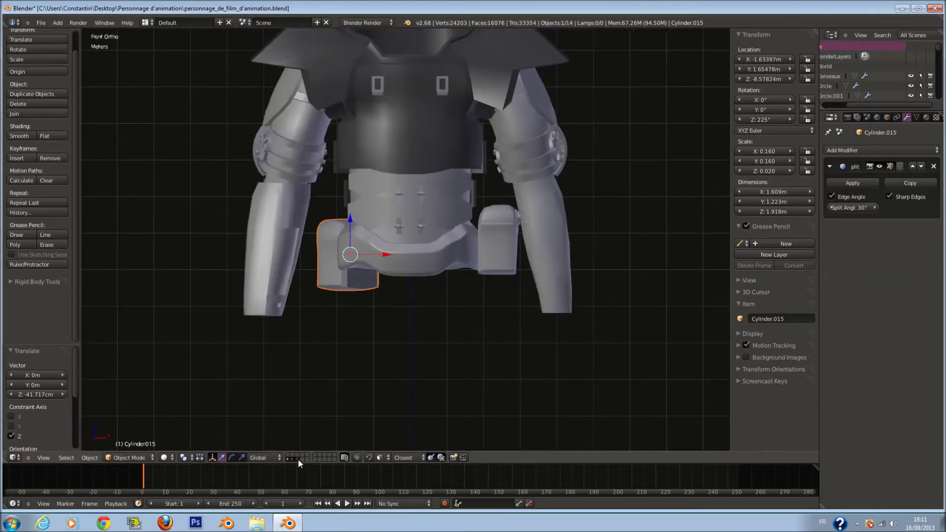
pyautogui.keyDown('shift'); pyautogui.click(290, 457); pyautogui.keyUp('shift')
pyautogui.scroll(-3, 408, 301)
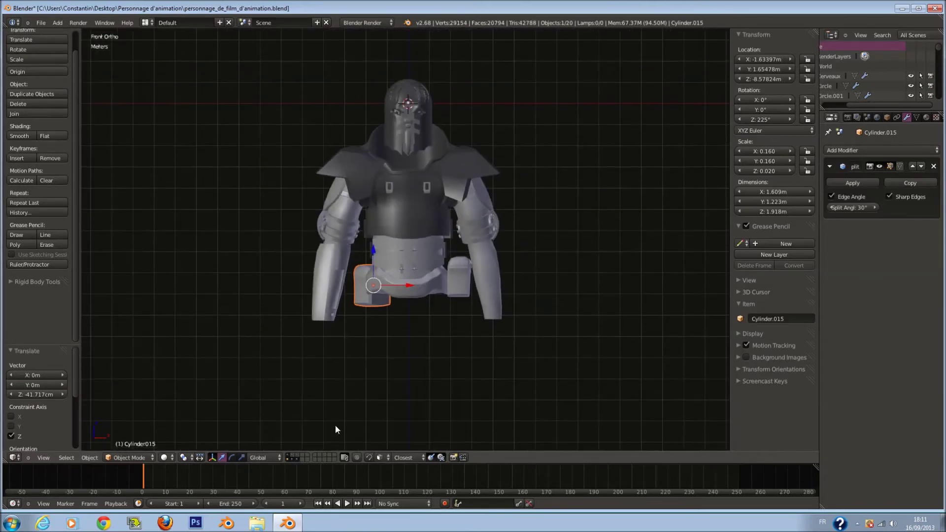
pyautogui.keyDown('shift'); pyautogui.click(292, 455); pyautogui.keyUp('shift')
pyautogui.moveTo(398, 280); pyautogui.dragTo(610, 292, button='middle')
pyautogui.press('a')
pyautogui.hotkey('ctrl', 's')
pyautogui.click(511, 301)
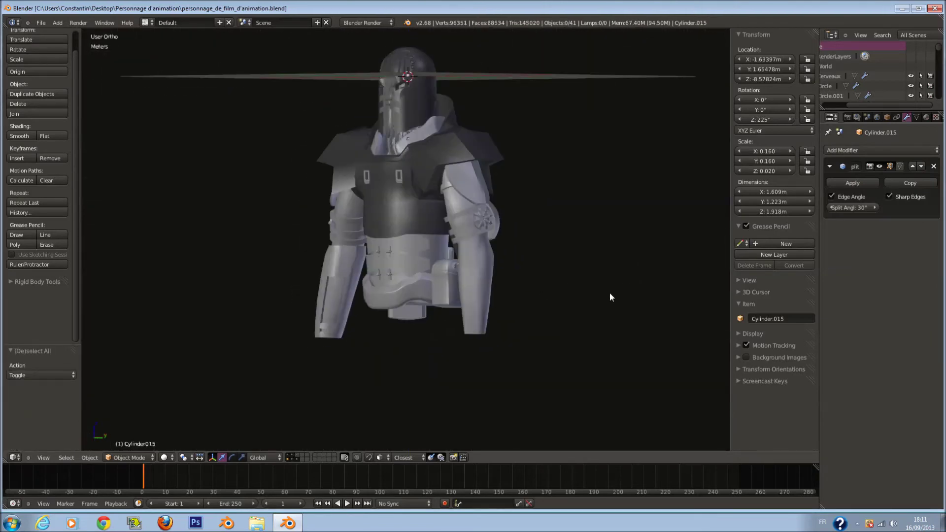
# - Select the four outer helmet pieces together, including the dome and the faceplate, and save the file
pyautogui.press('KP_1')
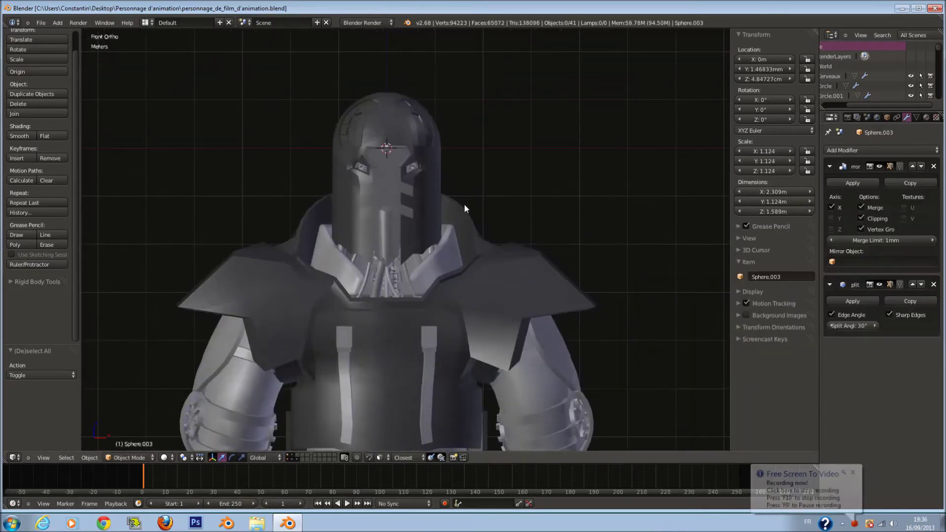
pyautogui.scroll(-2, 464, 207)
pyautogui.scroll(3, 465, 210)
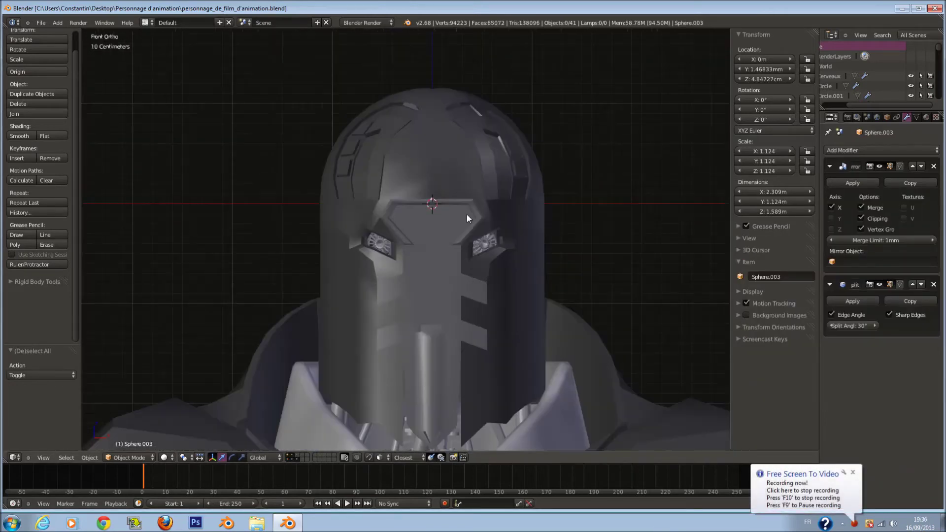
pyautogui.rightClick(498, 158)
pyautogui.press('z')
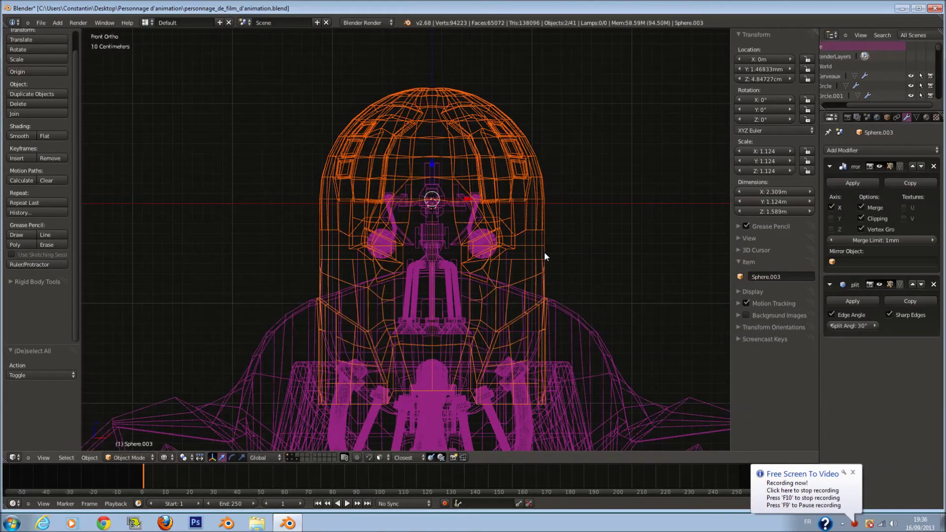
pyautogui.press('z')
pyautogui.moveTo(543, 249); pyautogui.dragTo(410, 230, button='middle')
pyautogui.keyDown('shift'); pyautogui.rightClick(415, 226); pyautogui.keyUp('shift')
pyautogui.press('z')
pyautogui.scroll(1, 417, 228)
pyautogui.press('z')
pyautogui.scroll(1, 529, 225)
pyautogui.moveTo(528, 227); pyautogui.dragTo(494, 229, button='middle')
pyautogui.press('z')
pyautogui.keyDown('shift'); pyautogui.rightClick(531, 310); pyautogui.keyUp('shift')
pyautogui.scroll(-2, 533, 308)
pyautogui.press('z')
pyautogui.moveTo(533, 308); pyautogui.dragTo(422, 281, button='middle')
pyautogui.keyDown('shift'); pyautogui.rightClick(421, 279); pyautogui.keyUp('shift')
pyautogui.hotkey('ctrl', 's')
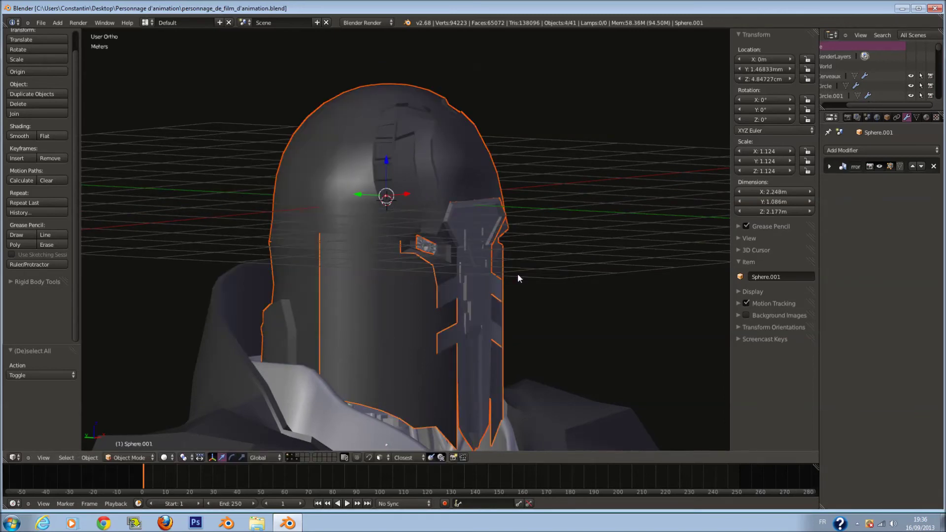
pyautogui.press('KP_1')
pyautogui.scroll(3, 507, 240)
pyautogui.press('z')
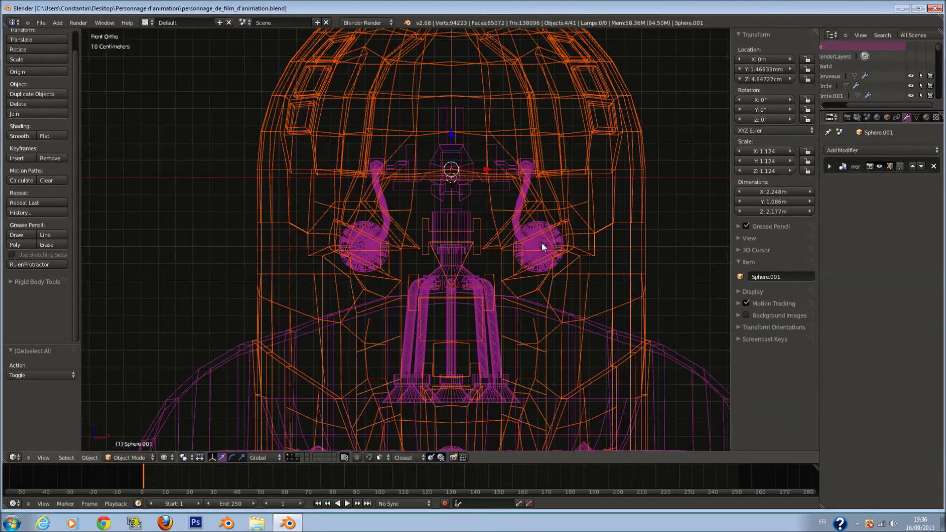
pyautogui.press('z')
pyautogui.scroll(-2, 536, 245)
pyautogui.keyDown('shift'); pyautogui.scroll(-3, 498, 270); pyautogui.keyUp('shift')
pyautogui.scroll(1, 476, 283)
pyautogui.scroll(-4, 463, 296)
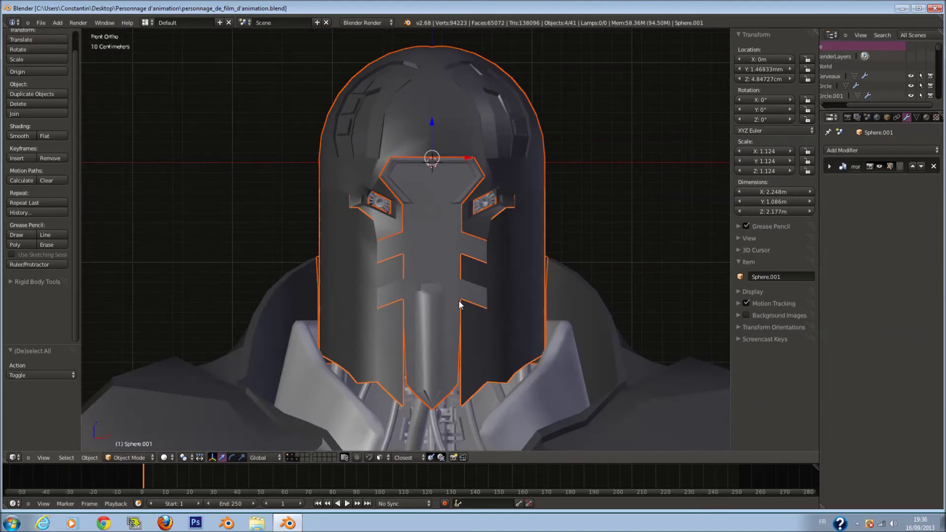
pyautogui.press('z')
pyautogui.press('z')
pyautogui.press('g')
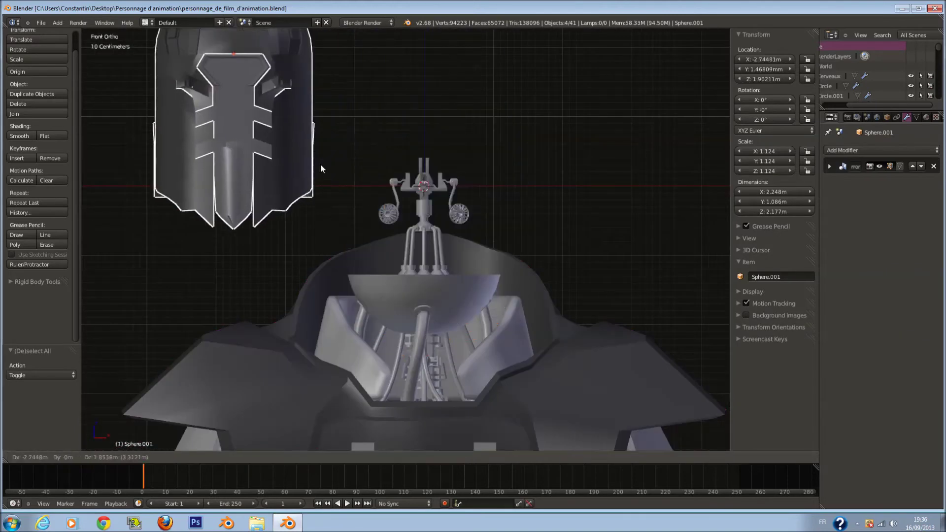
pyautogui.press('Escape')
# - Try stretching the selected helmet pieces by about 1.09 along Z and raising them slightly
pyautogui.press('s')
pyautogui.press('z')
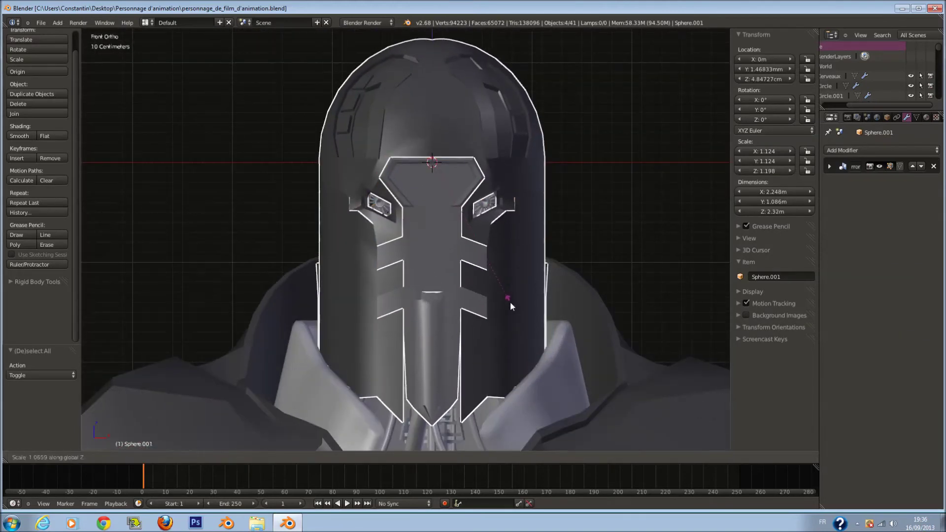
pyautogui.click(511, 306)
pyautogui.press('g')
pyautogui.press('z')
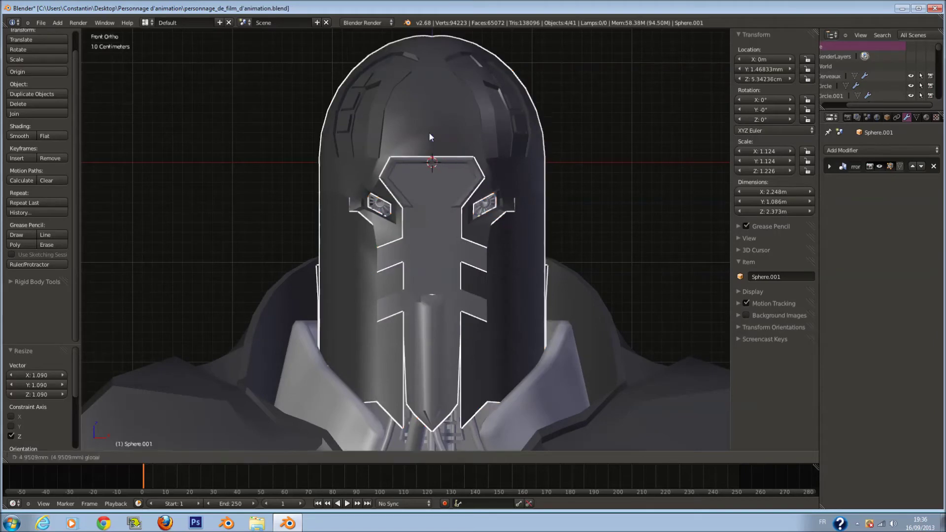
pyautogui.click(429, 130)
# - Undo the vertical move and the Z stretch of the helmet pieces
pyautogui.scroll(-3, 595, 224)
pyautogui.moveTo(594, 226); pyautogui.dragTo(542, 233, button='middle')
pyautogui.hotkey('ctrl', 'z')
pyautogui.scroll(2, 524, 270)
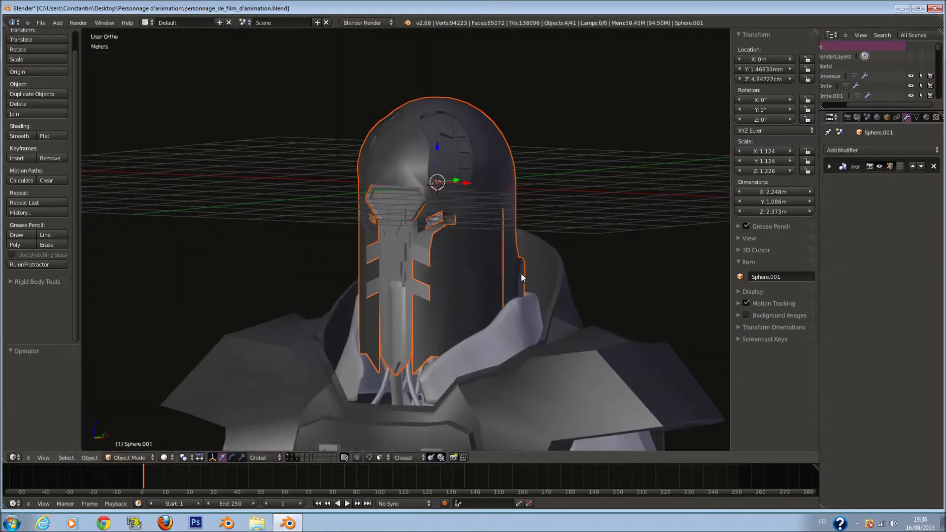
pyautogui.hotkey('ctrl', 'z')
# - Scale the selected helmet pieces by about 1.04 along the Z axis
pyautogui.press('s')
pyautogui.press('z')
pyautogui.click(518, 298)
# - Delete the mirrored insert object sitting inside the helmet's eye openings
pyautogui.scroll(4, 519, 298)
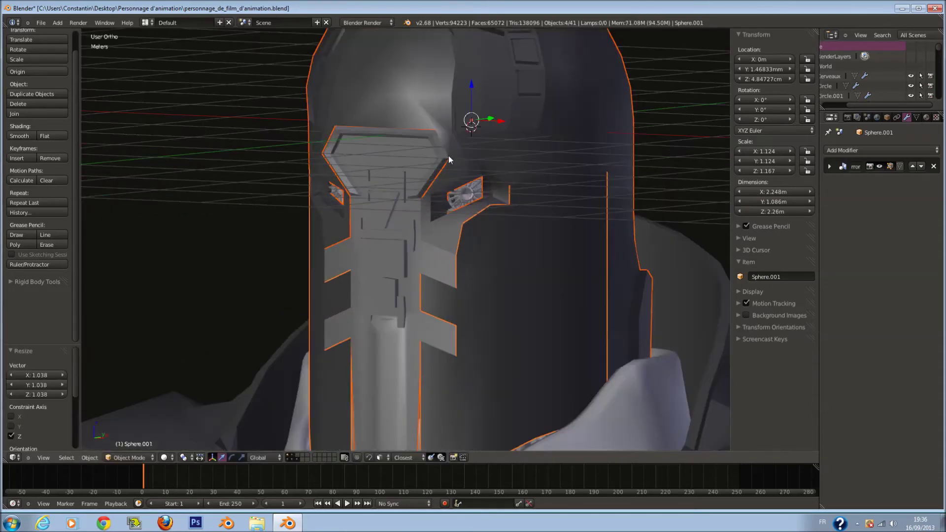
pyautogui.moveTo(439, 147); pyautogui.dragTo(513, 167, button='middle')
pyautogui.scroll(2, 513, 166)
pyautogui.moveTo(407, 170); pyautogui.dragTo(460, 201, button='middle')
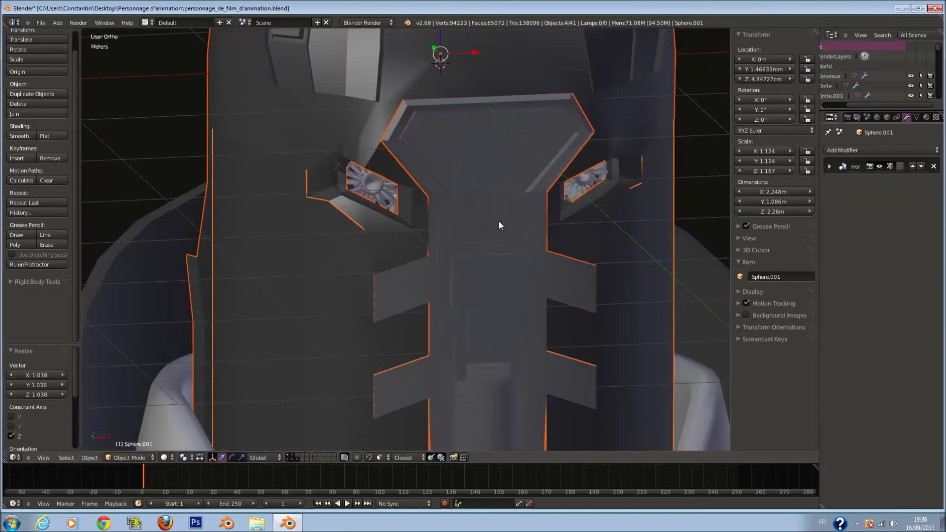
pyautogui.hotkey('alt', 'h')
pyautogui.press('a')
pyautogui.scroll(1, 393, 199)
pyautogui.rightClick(388, 193)
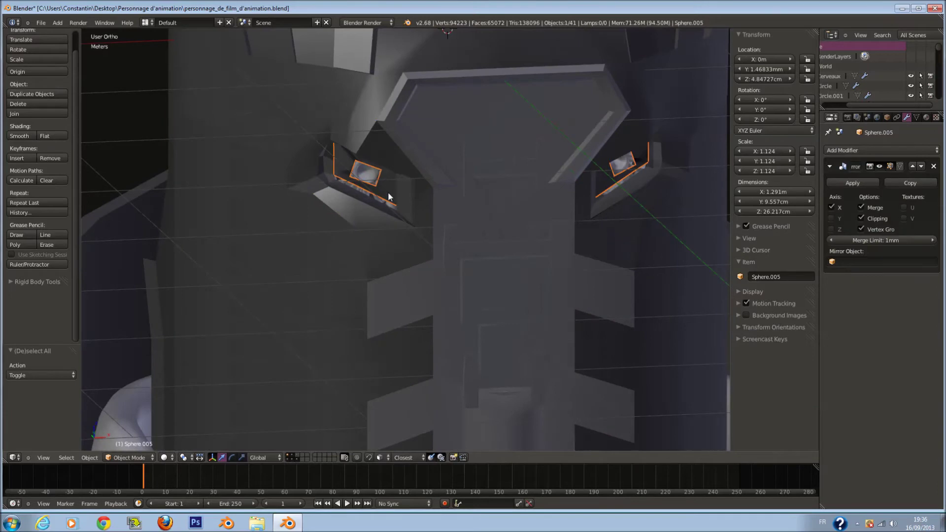
pyautogui.scroll(-3, 446, 207)
pyautogui.press('x')
pyautogui.click(530, 261)
# - Deselect everything and save the file over the existing one
pyautogui.scroll(1, 459, 236)
pyautogui.moveTo(530, 261); pyautogui.dragTo(480, 161, button='middle')
pyautogui.scroll(-3, 437, 244)
pyautogui.press('a')
pyautogui.press('a')
pyautogui.hotkey('ctrl', 's')
pyautogui.click(492, 257)
pyautogui.press('KP_1')
pyautogui.scroll(-4, 477, 237)
pyautogui.scroll(3, 480, 157)
pyautogui.rightClick(482, 179)
pyautogui.scroll(-6, 480, 221)
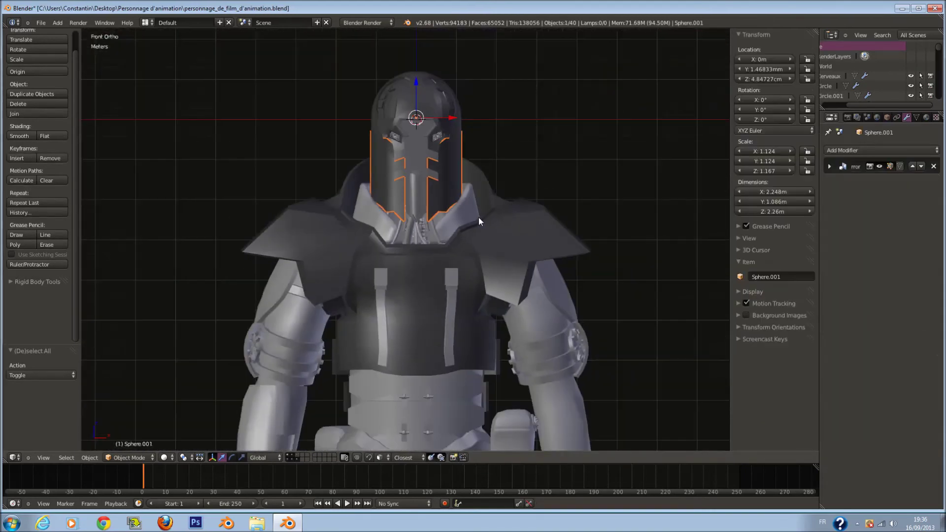
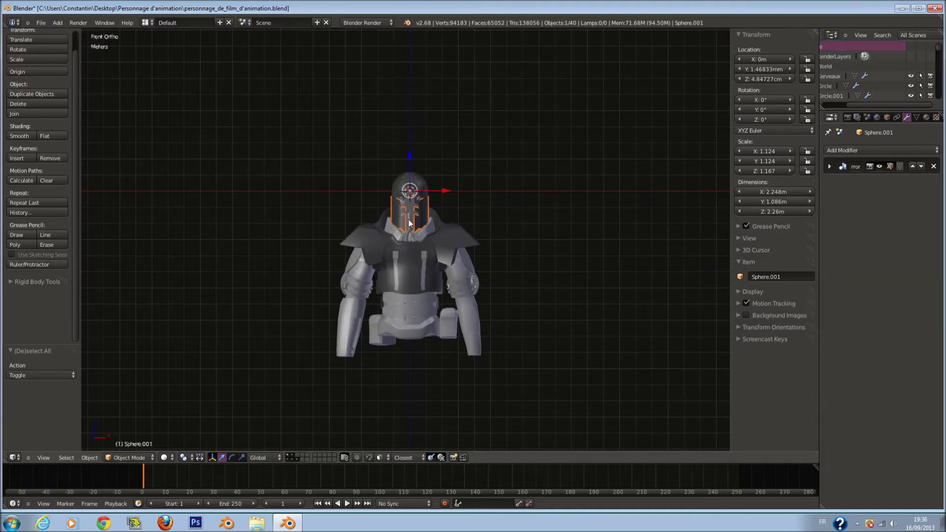
# - Switch to an empty layer and add a mesh circle with 32 vertices and a 1 m radius
pyautogui.click(303, 456)
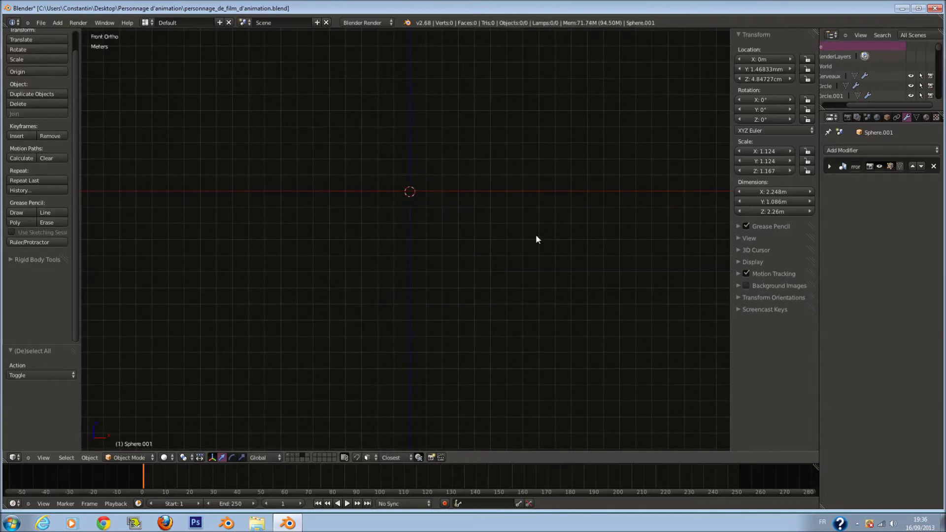
pyautogui.keyDown('shift'); pyautogui.scroll(5, 445, 177); pyautogui.keyUp('shift')
pyautogui.scroll(3, 395, 241)
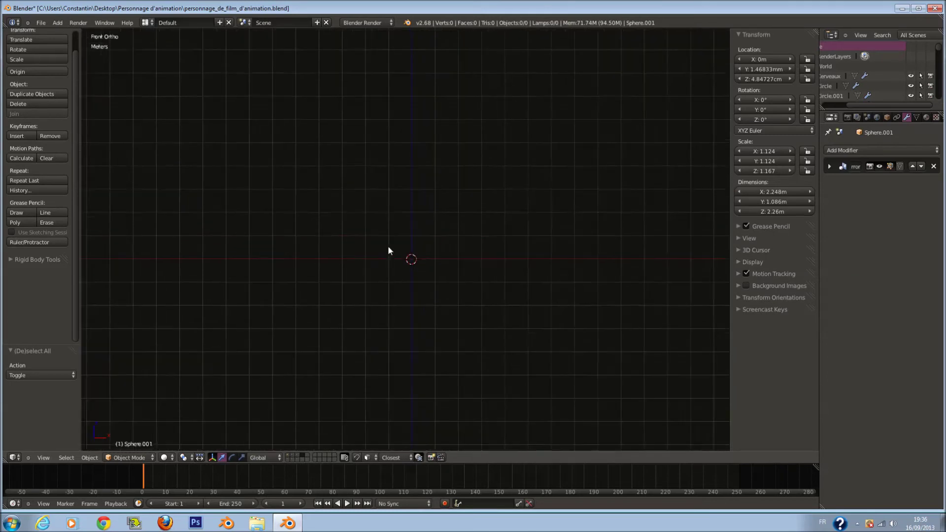
pyautogui.hotkey('shift', 'a')
pyautogui.moveTo(388, 247)
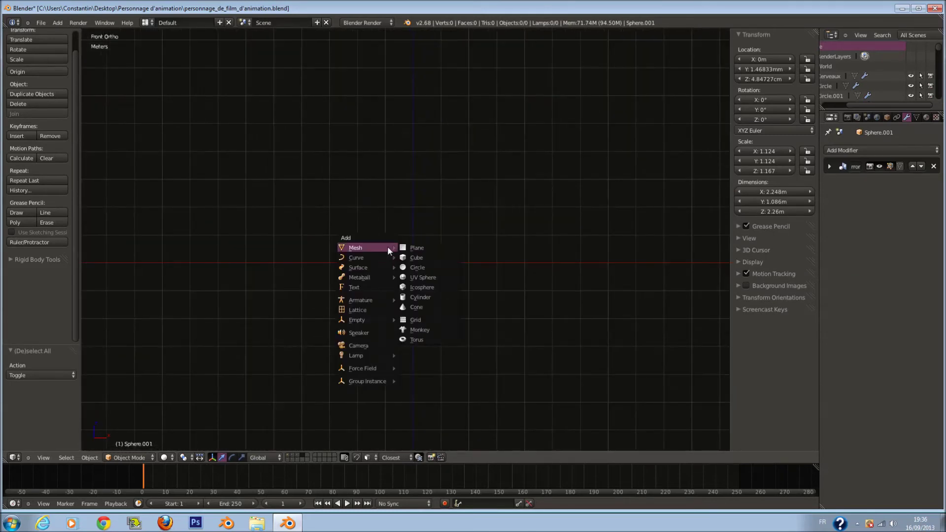
pyautogui.click(431, 272)
# - Flatten the circle into an ellipse by scaling it to about 0.456 along Y in top view
pyautogui.press('KP_7')
pyautogui.press('s')
pyautogui.press('y')
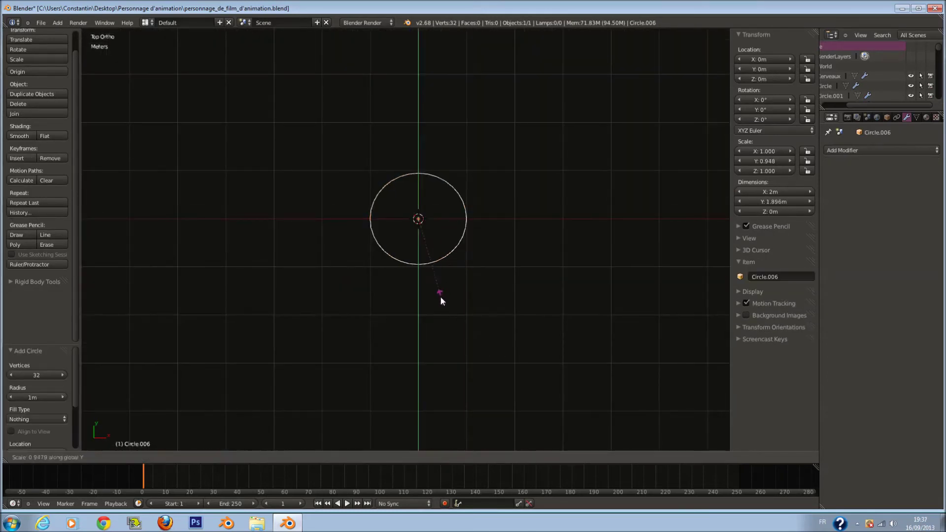
pyautogui.click(428, 256)
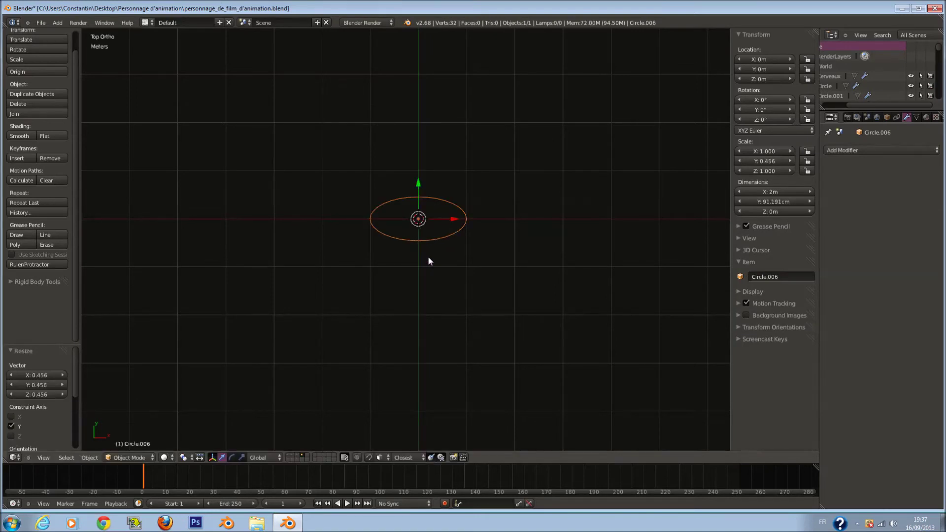
pyautogui.scroll(1, 439, 254)
# - Extrude the ellipse's edge loop about 1.2 m up along Z in front view
pyautogui.press('KP_1')
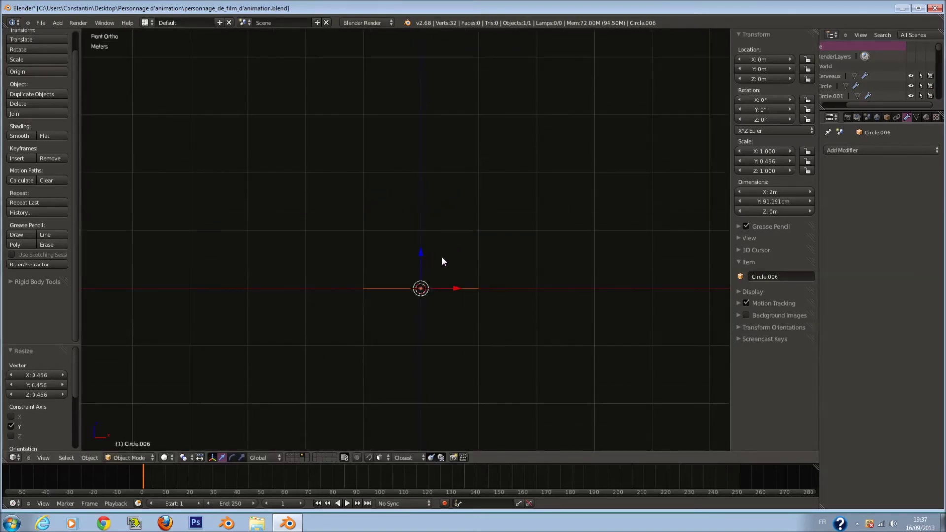
pyautogui.press('Tab')
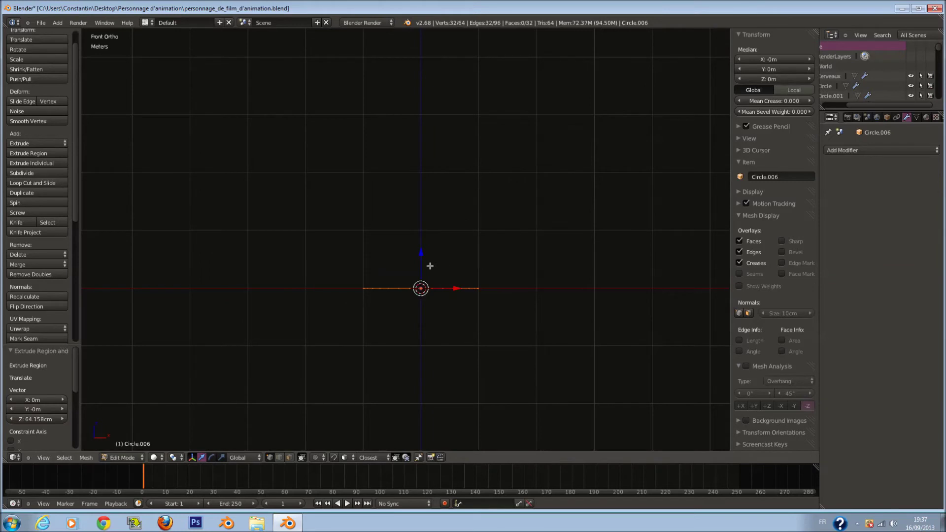
pyautogui.press('e')
pyautogui.press('z')
pyautogui.click(431, 218)
pyautogui.scroll(3, 432, 219)
# - Select the right half of the extruded ring's upper rim in front view and lower it to about half its height
pyautogui.press('a')
pyautogui.press('c')
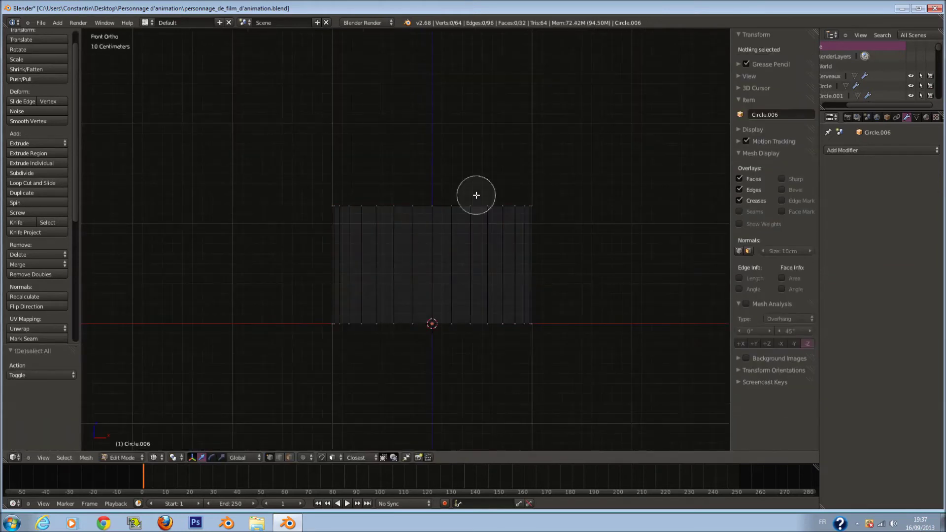
pyautogui.moveTo(458, 195); pyautogui.dragTo(533, 201)
pyautogui.rightClick(534, 201)
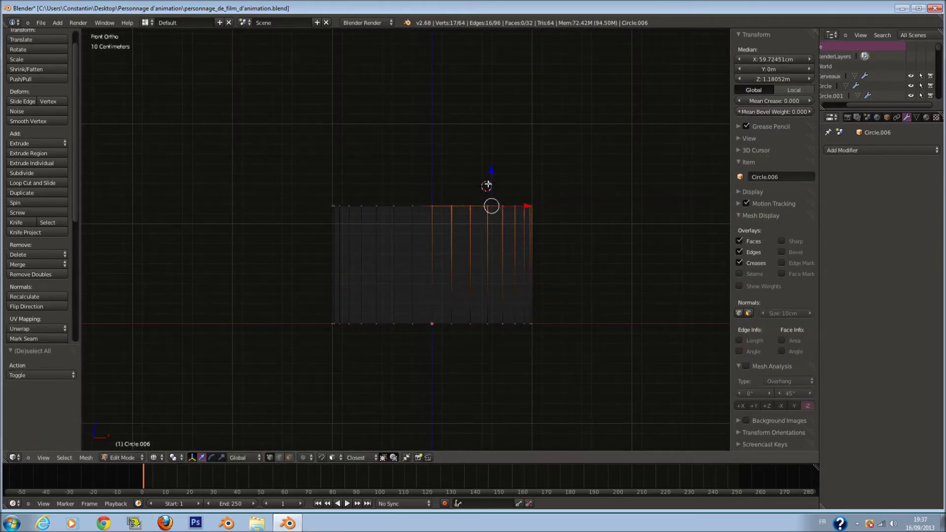
pyautogui.moveTo(492, 173); pyautogui.dragTo(491, 199)
pyautogui.click(498, 235)
pyautogui.press('a')
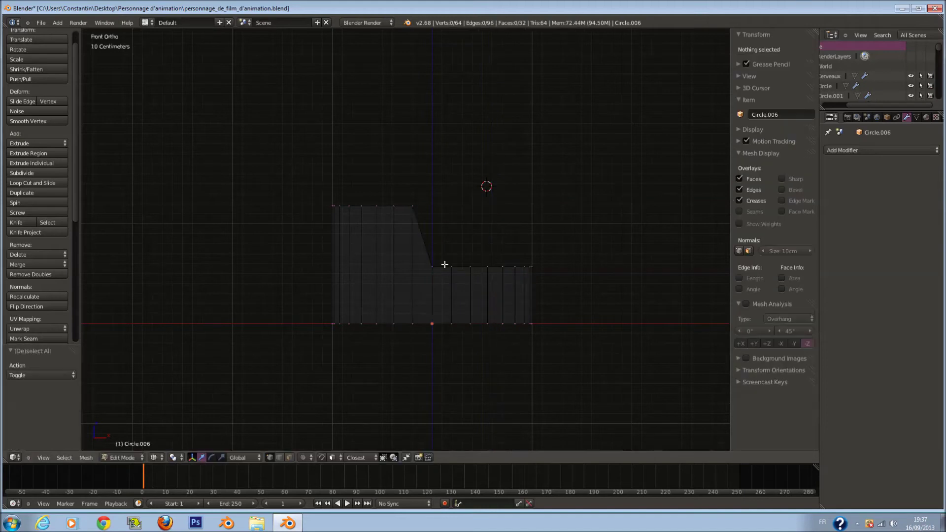
# - Raise the centre vertices and the neighbouring pair on the upper rim to form a slope between its high and low halves
pyautogui.click(435, 260)
pyautogui.rightClick(435, 260)
pyautogui.press('a')
pyautogui.moveTo(434, 234)
pyautogui.mouseDown()
pyautogui.moveTo(434, 208)
pyautogui.moveTo(452, 221)
pyautogui.mouseUp()
pyautogui.press('c')
pyautogui.click(443, 271)
pyautogui.rightClick(445, 270)
pyautogui.click(459, 246)
# - Lower the vertices at the top of the slope and bring the remaining high rim down about 5.9 cm to round the transition
pyautogui.press('a')
pyautogui.press('c')
pyautogui.click(416, 200)
pyautogui.rightClick(417, 195)
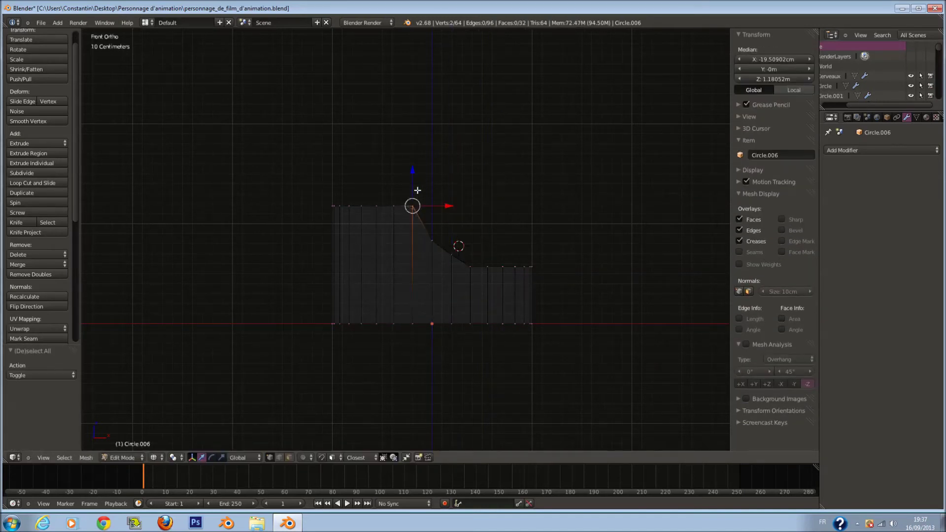
pyautogui.press('a')
pyautogui.press('c')
pyautogui.moveTo(394, 202)
pyautogui.mouseDown()
pyautogui.moveTo(359, 198)
pyautogui.moveTo(358, 190)
pyautogui.mouseUp()
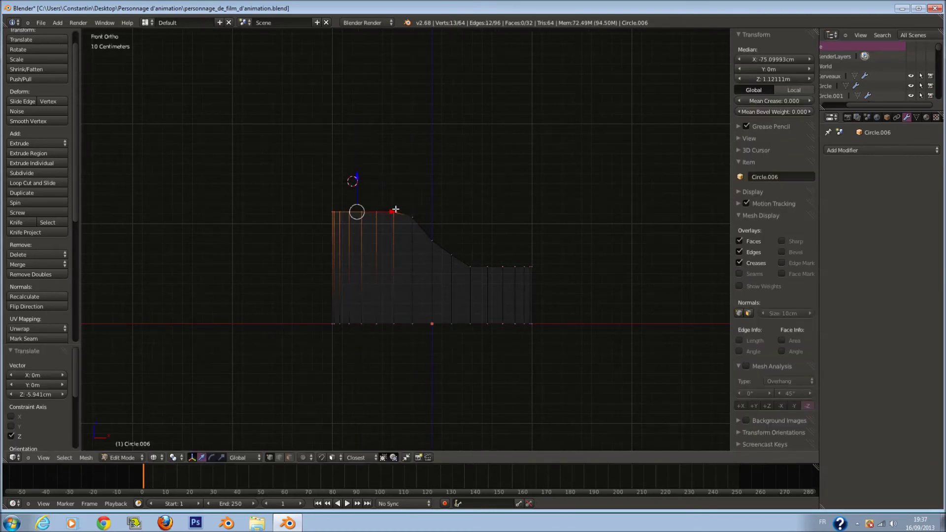
pyautogui.press('a')
# - Extrude the bottom edge loop and move it about 4.5 cm down along Z
pyautogui.press('a')
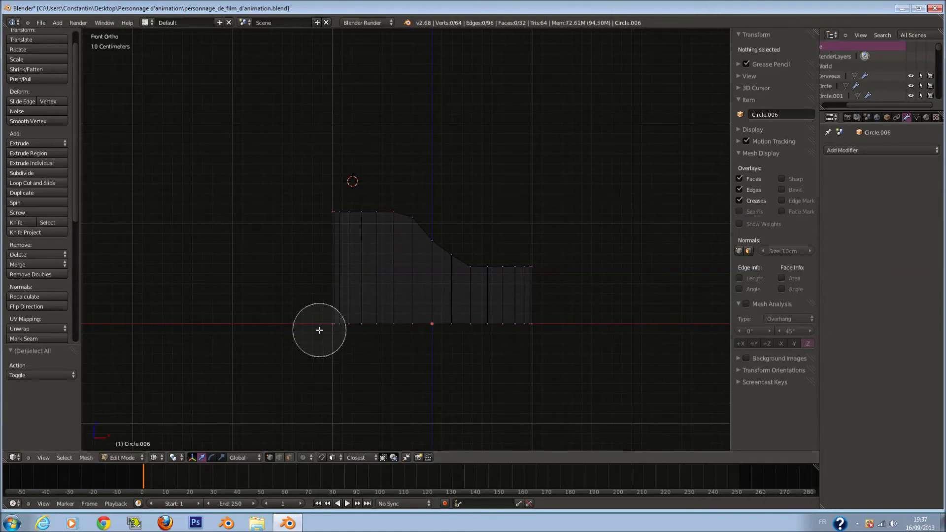
pyautogui.moveTo(320, 330); pyautogui.dragTo(571, 315)
pyautogui.press('e')
pyautogui.click(508, 315)
pyautogui.moveTo(434, 287); pyautogui.dragTo(433, 292)
pyautogui.keyDown('shift'); pyautogui.scroll(-3, 498, 277); pyautogui.keyUp('shift')
pyautogui.scroll(2, 513, 291)
pyautogui.keyDown('shift'); pyautogui.scroll(-2, 557, 293); pyautogui.keyUp('shift')
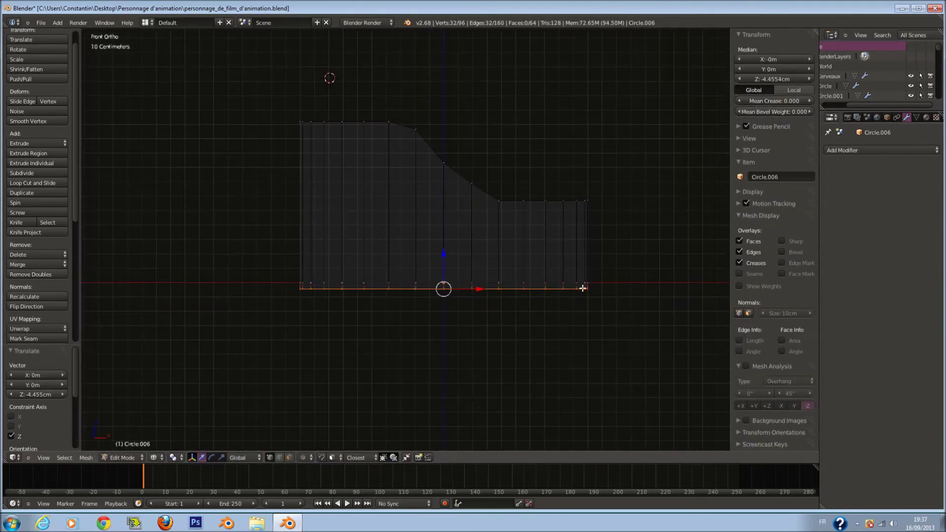
pyautogui.scroll(1, 583, 288)
# - Lower the vertices on the left half of the two bottom loops slightly along Z
pyautogui.press('a')
pyautogui.press('c')
pyautogui.moveTo(290, 291); pyautogui.dragTo(393, 290)
pyautogui.rightClick(393, 288)
pyautogui.moveTo(338, 261); pyautogui.dragTo(338, 268)
pyautogui.press('a')
pyautogui.press('c')
pyautogui.rightClick(299, 330)
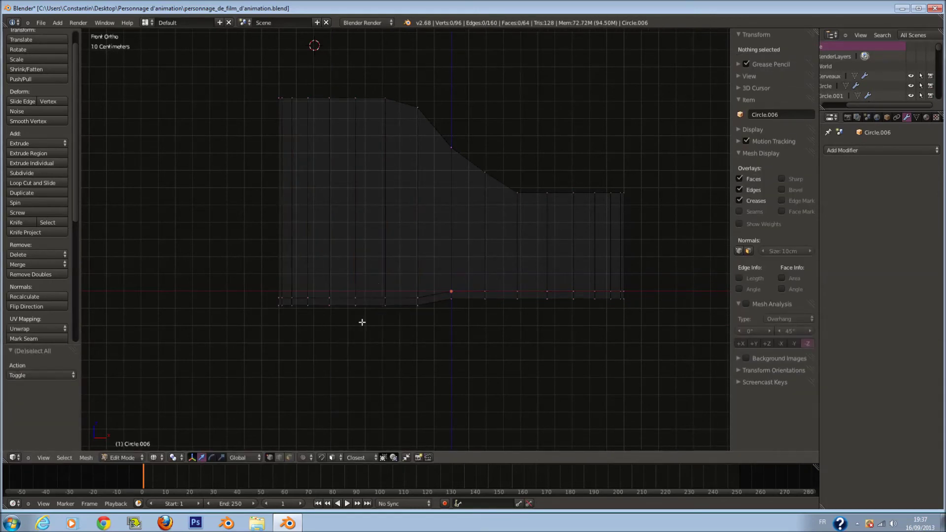
# - Select the lowest edge loop and flatten it by scaling it to 0 along Z
pyautogui.keyDown('alt'); pyautogui.rightClick(410, 308); pyautogui.keyUp('alt')
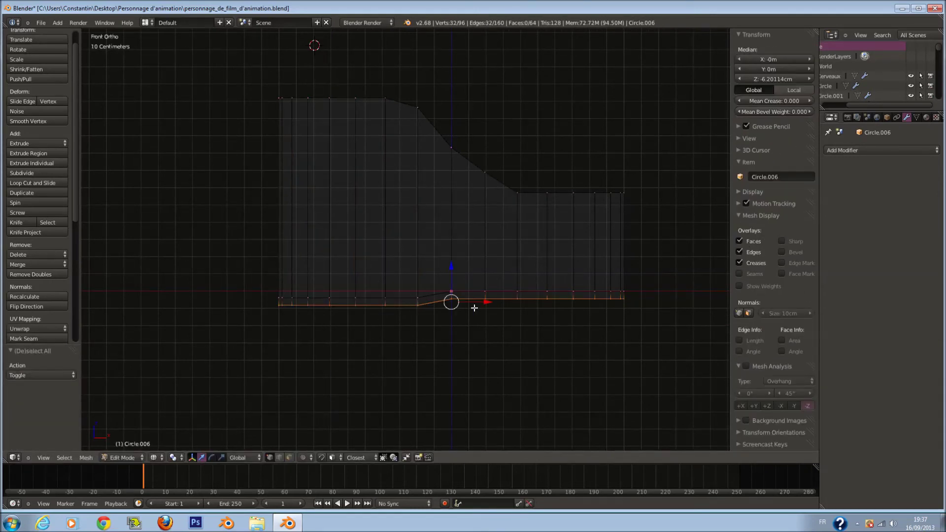
pyautogui.press('r')
pyautogui.press('Return')
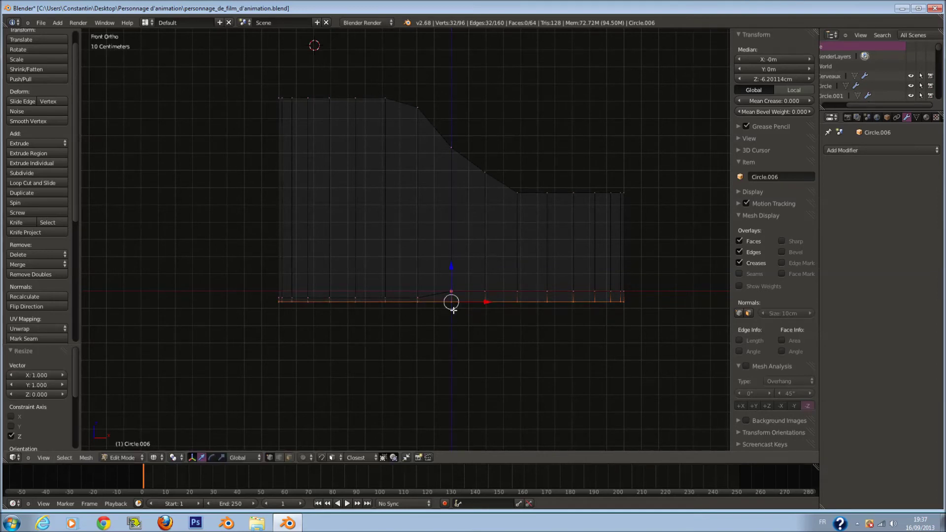
# - Extrude the flattened bottom loop and scale the new loop slightly inward, readjusting its size by a factor of 1.039
pyautogui.moveTo(450, 302); pyautogui.dragTo(535, 322, button='middle')
pyautogui.press('e')
pyautogui.click(541, 304)
pyautogui.press('s')
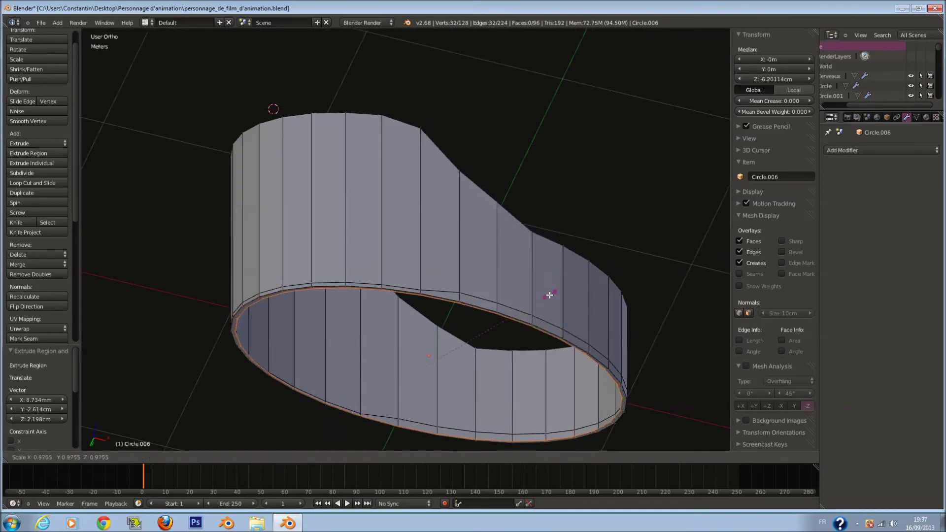
pyautogui.click(543, 299)
pyautogui.press('KP_1')
pyautogui.moveTo(574, 353); pyautogui.dragTo(511, 406, button='middle')
pyautogui.press('s')
pyautogui.click(599, 349)
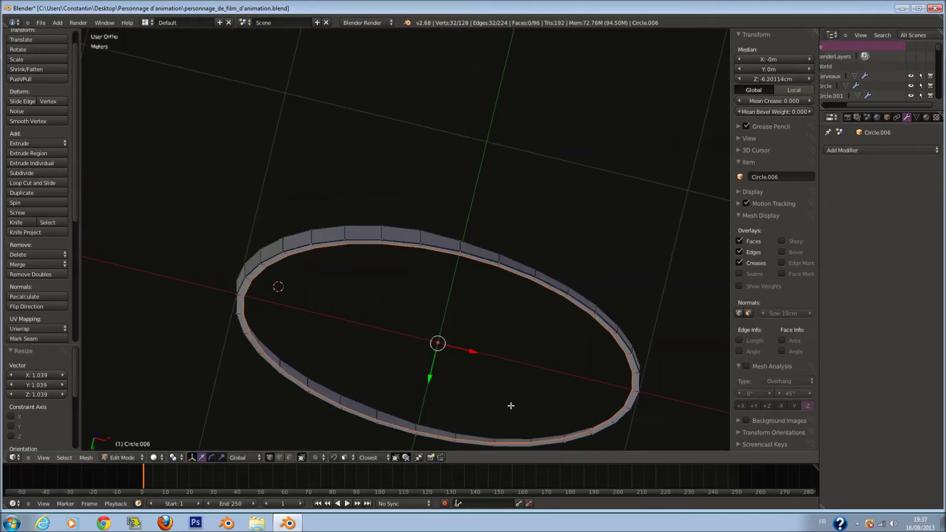
# - Narrow the inner bottom loop to 0.812 along Y
pyautogui.press('s')
pyautogui.press('z')
pyautogui.press('y')
pyautogui.click(482, 363)
pyautogui.press('KP_1')
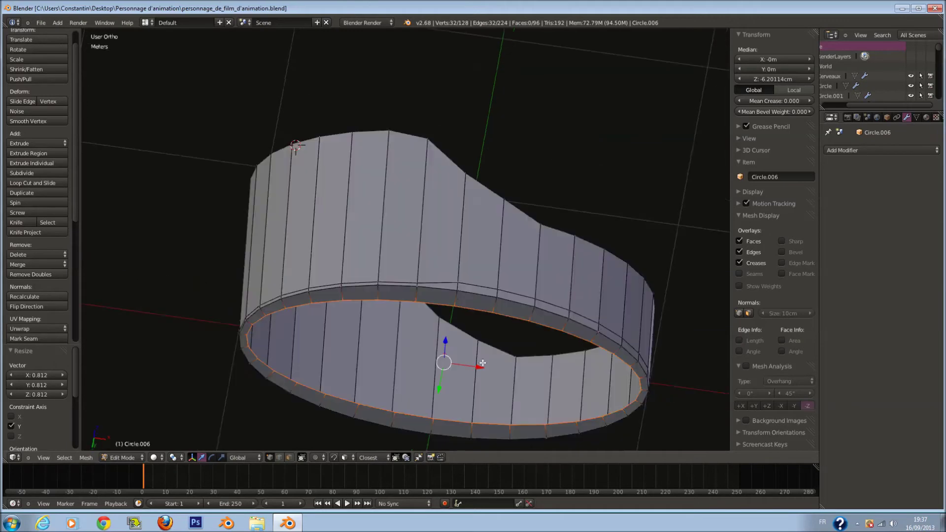
# - Extrude the inner bottom loop in wireframe front view and pull it about 72 cm down along Z
pyautogui.press('z')
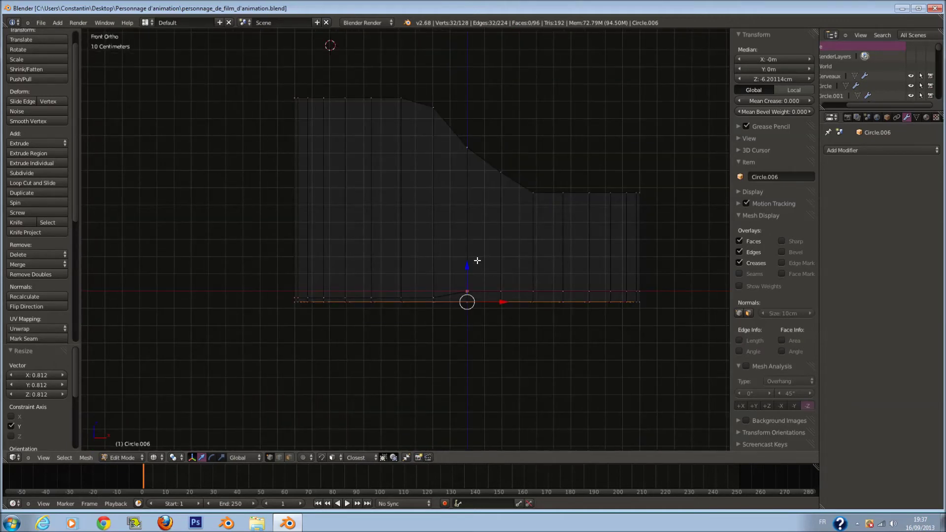
pyautogui.press('e')
pyautogui.click(469, 264)
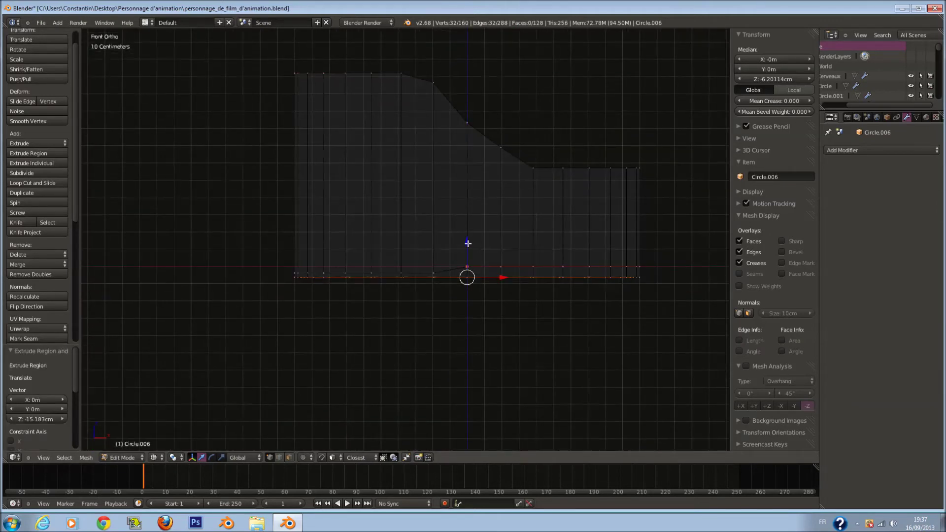
pyautogui.moveTo(467, 244); pyautogui.dragTo(469, 368)
# - Widen the extruded lower loop along X into a slight flare and lower it another 6.6 cm
pyautogui.scroll(-2, 512, 364)
pyautogui.press('s')
pyautogui.rightClick(531, 371)
pyautogui.press('s')
pyautogui.press('x')
pyautogui.click(542, 374)
pyautogui.keyDown('shift'); pyautogui.scroll(-1, 449, 296); pyautogui.keyUp('shift')
pyautogui.moveTo(448, 304); pyautogui.dragTo(448, 312)
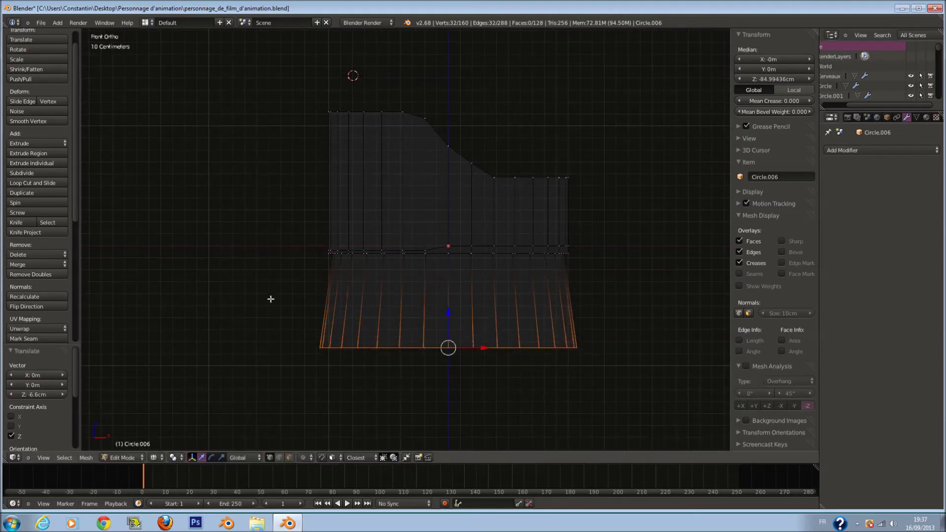
# - Smooth the vertices of the flared lower loop, undo the excess smoothing passes and deselect everything
pyautogui.click(28, 121)
pyautogui.click(28, 121)
pyautogui.click(28, 121)
pyautogui.hotkey('ctrl', 'z')
pyautogui.hotkey('ctrl', 'z')
pyautogui.press('a')
pyautogui.press('c')
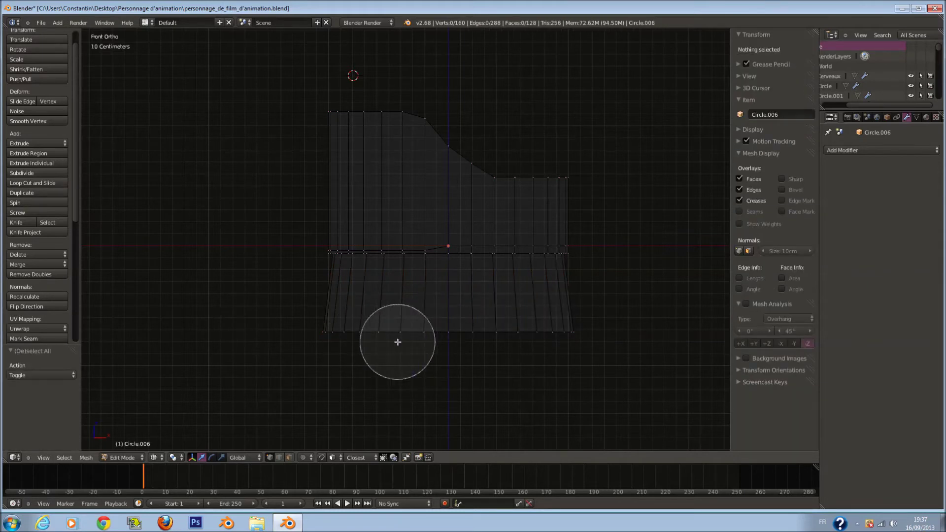
# - Lower the central 22 vertices of the bottom rim about 14.4 cm and smooth them, undoing the excess smoothing
pyautogui.moveTo(378, 339)
pyautogui.mouseDown()
pyautogui.moveTo(535, 348)
pyautogui.moveTo(583, 336)
pyautogui.mouseUp()
pyautogui.press('Escape')
pyautogui.moveTo(445, 292); pyautogui.dragTo(447, 311)
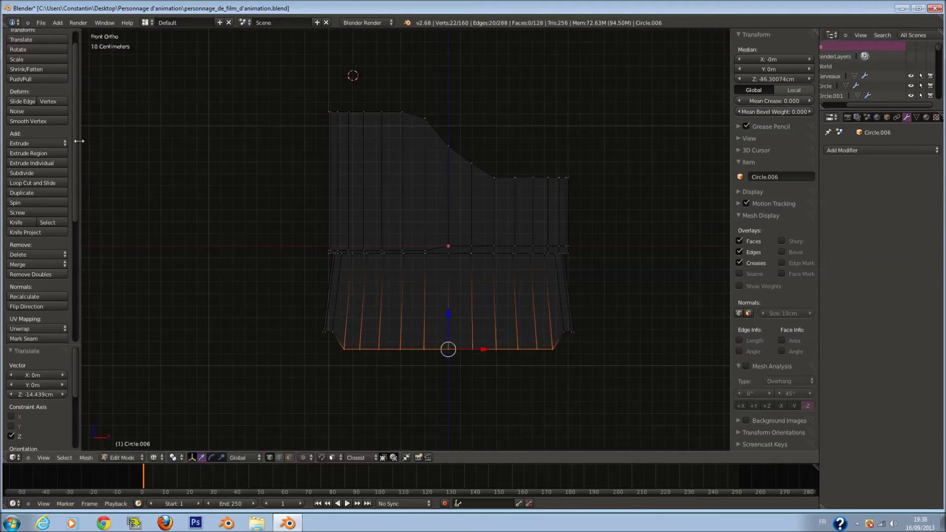
pyautogui.click(43, 124)
pyautogui.hotkey('ctrl', 'z')
# - Lower the middle 14 vertices of the bottom rim about 9.9 cm and smooth them, undoing the excess smoothing
pyautogui.press('a')
pyautogui.press('c')
pyautogui.moveTo(398, 351); pyautogui.dragTo(501, 356)
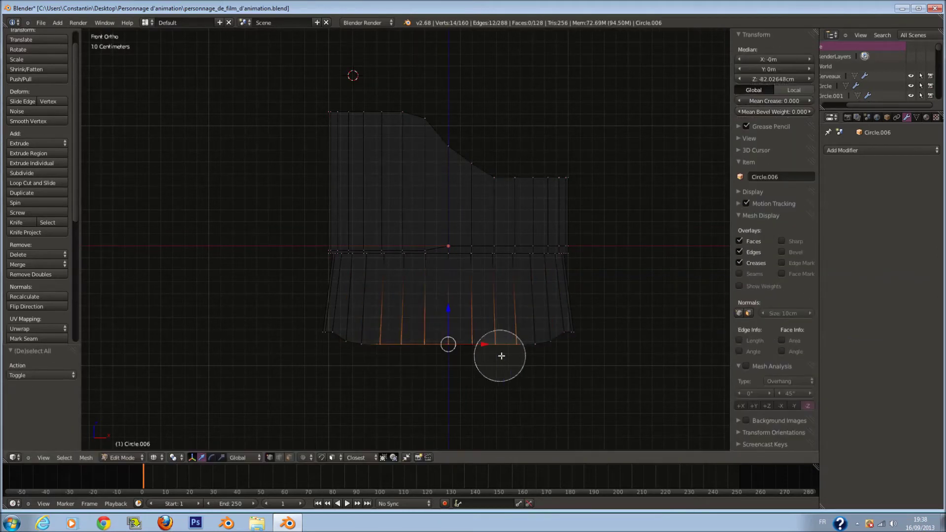
pyautogui.moveTo(448, 309); pyautogui.dragTo(449, 321)
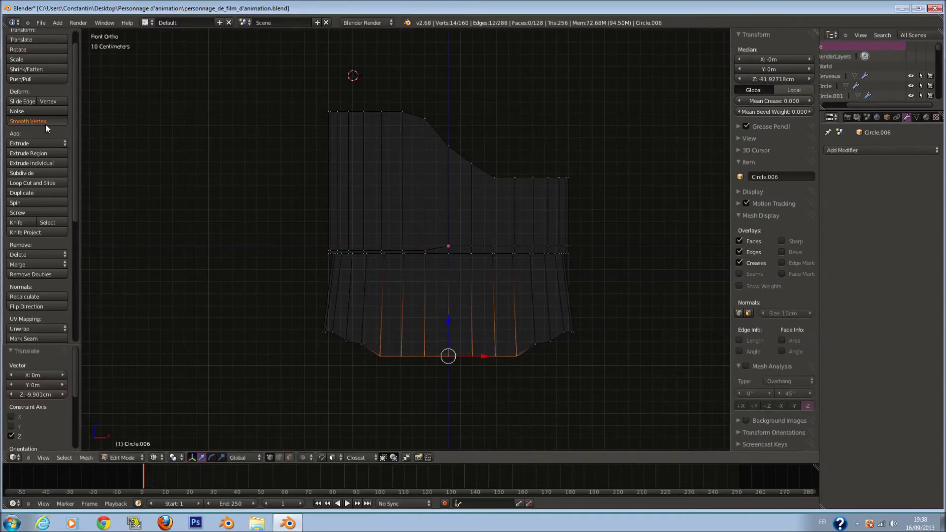
pyautogui.hotkey('ctrl', 'z')
pyautogui.press('a')
pyautogui.hotkey('ctrl', 'z')
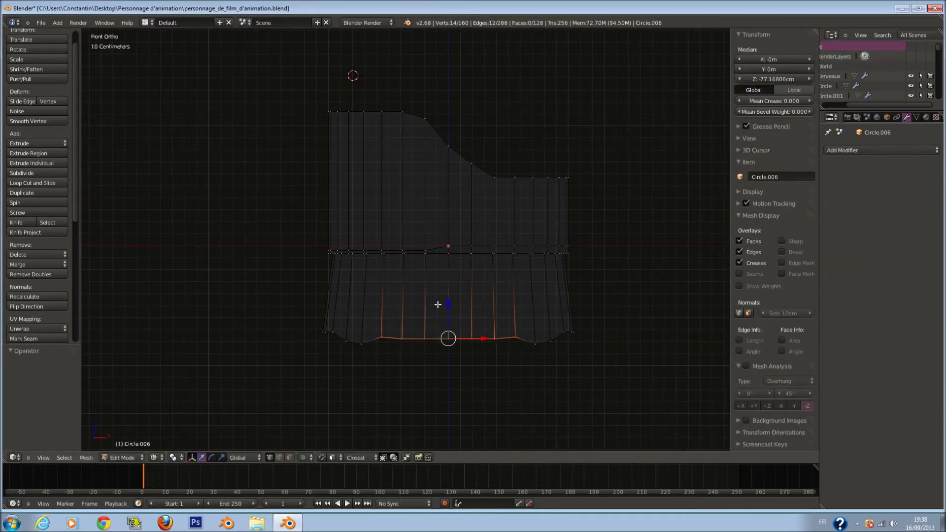
# - Lower the rim's middle vertices again, smooth the entire bottom loop and move it about 11.6 cm down
pyautogui.moveTo(445, 306); pyautogui.dragTo(449, 323)
pyautogui.press('a')
pyautogui.press('c')
pyautogui.moveTo(329, 321); pyautogui.dragTo(610, 334)
pyautogui.press('Escape')
pyautogui.click(29, 122)
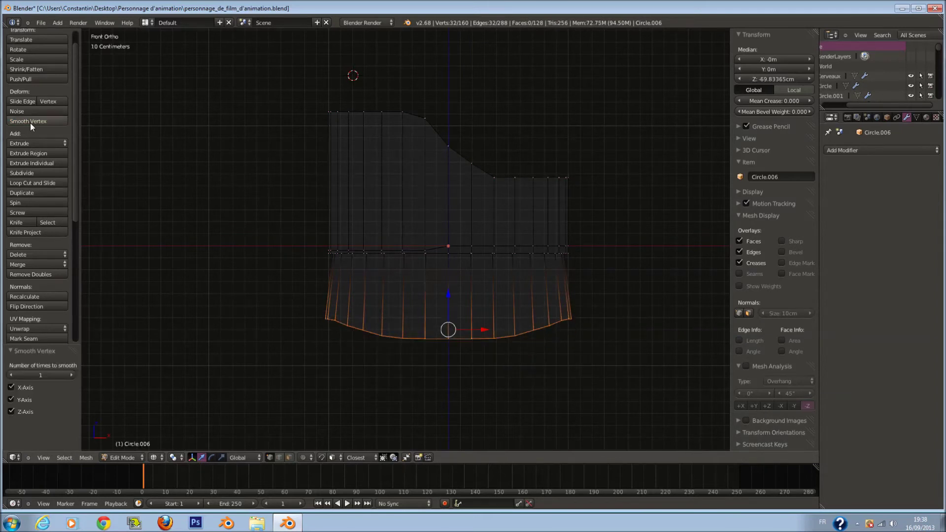
pyautogui.hotkey('ctrl', 'z')
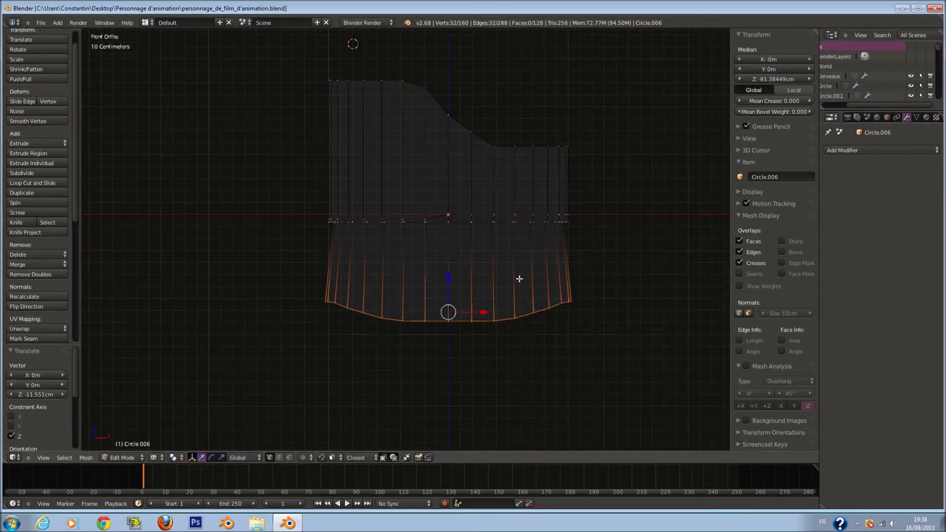
# - Add a loop cut just below the waist of the lower section and widen it to 1.03 along X
pyautogui.press('a')
pyautogui.scroll(2, 616, 256)
pyautogui.hotkey('ctrl', 'r')
pyautogui.click(635, 224)
pyautogui.click(641, 211)
pyautogui.press('s')
pyautogui.press('x')
pyautogui.click(678, 240)
# - Check the shape from the side, deselect everything in front view and save the file over the existing one
pyautogui.moveTo(623, 270)
pyautogui.mouseDown(button='middle')
pyautogui.moveTo(532, 279)
pyautogui.moveTo(538, 267)
pyautogui.moveTo(506, 269)
pyautogui.mouseUp(button='middle')
pyautogui.scroll(-1, 506, 269)
pyautogui.hotkey('ctrl', 's')
pyautogui.click(507, 270)
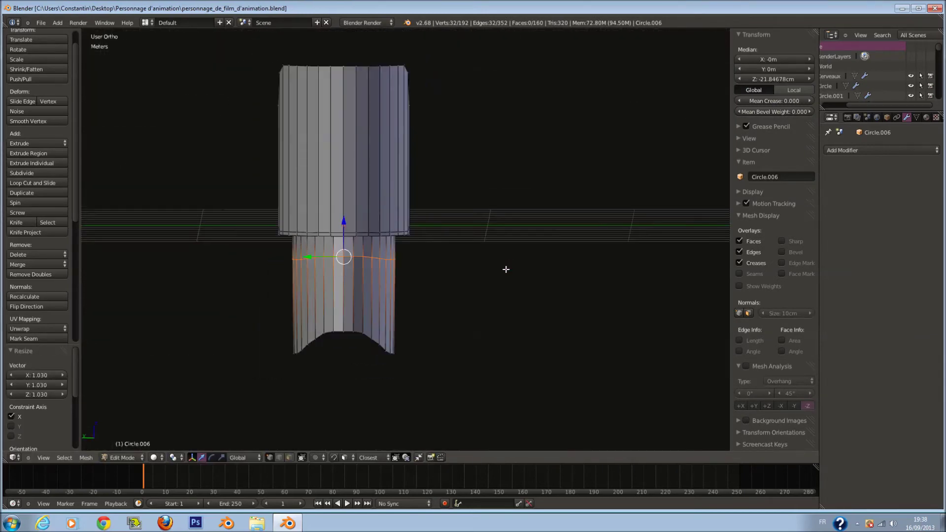
pyautogui.press('KP_3')
pyautogui.press('KP_2')
pyautogui.press('KP_1')
pyautogui.scroll(3, 496, 266)
pyautogui.press('z')
pyautogui.press('a')
pyautogui.hotkey('ctrl', 's')
pyautogui.click(528, 278)
# - Select the bottom loop, lower it to about -1.3 m along Z and widen it slightly along X
pyautogui.scroll(-1, 553, 295)
pyautogui.scroll(2, 554, 287)
pyautogui.scroll(-2, 454, 323)
pyautogui.moveTo(321, 327); pyautogui.dragTo(572, 326)
pyautogui.rightClick(601, 326)
pyautogui.press('g')
pyautogui.press('z')
pyautogui.click(446, 340)
pyautogui.press('s')
pyautogui.press('x')
pyautogui.click(460, 330)
# - Add a centred loop cut across the lengthened lower section and move it about 17 cm up along Z
pyautogui.hotkey('ctrl', 'r')
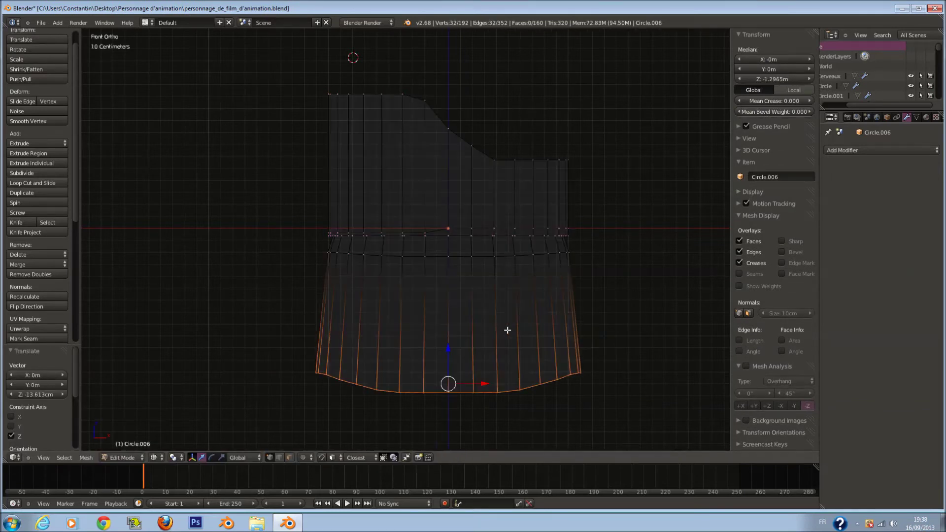
pyautogui.click(541, 317)
pyautogui.rightClick(563, 288)
pyautogui.press('z')
pyautogui.press('g')
pyautogui.press('z')
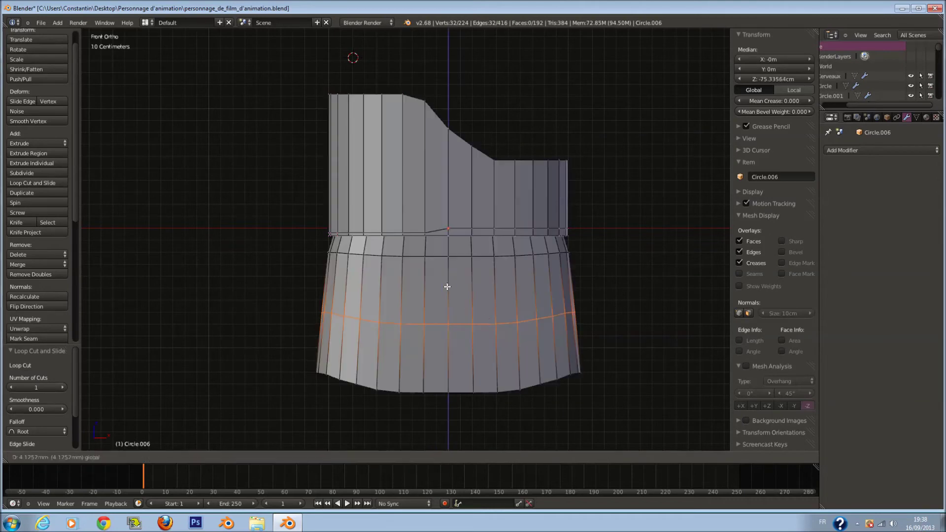
pyautogui.click(446, 285)
# - Widen the new loop to 1.168 along Y
pyautogui.moveTo(446, 285)
pyautogui.mouseDown(button='middle')
pyautogui.moveTo(559, 289)
pyautogui.moveTo(555, 321)
pyautogui.moveTo(565, 323)
pyautogui.mouseUp(button='middle')
pyautogui.press('s')
pyautogui.click(578, 329)
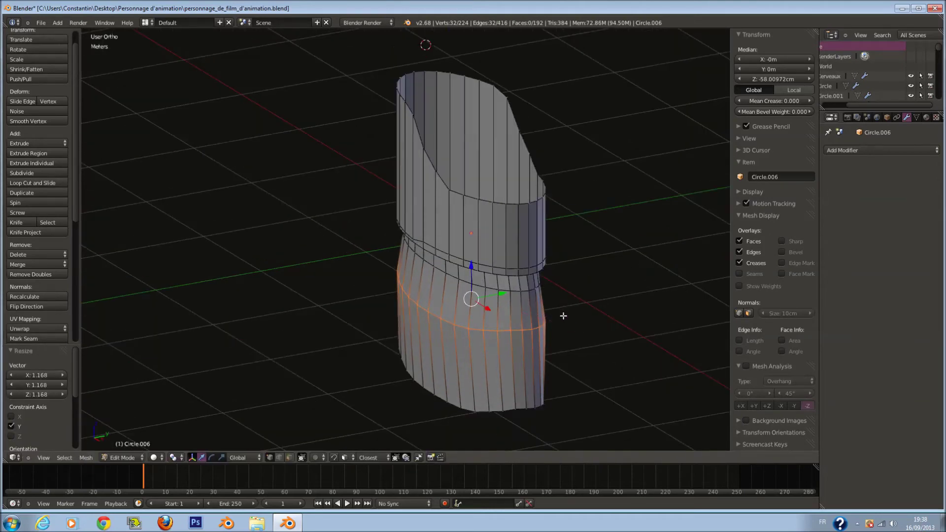
# - Shift the widened loop about 2.5 cm along Y in side view and save the file
pyautogui.press('KP_3')
pyautogui.moveTo(492, 301); pyautogui.dragTo(499, 300)
pyautogui.hotkey('ctrl', 's')
pyautogui.press('KP_1')
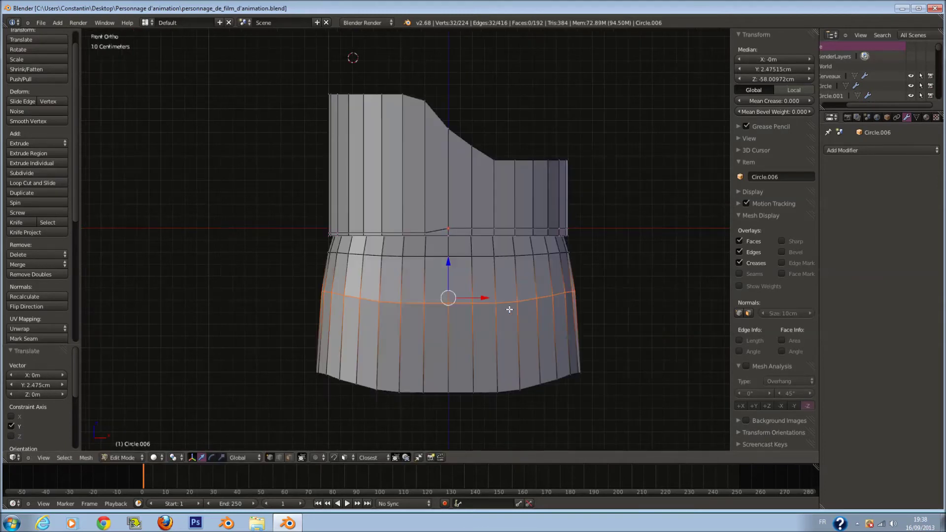
# - Move the bottom edge's corner vertices at the negative X side about 4 cm inward and 6.6 cm down with proportional editing
pyautogui.press('z')
pyautogui.keyDown('shift'); pyautogui.scroll(-2, 438, 313); pyautogui.keyUp('shift')
pyautogui.press('a')
pyautogui.press('c')
pyautogui.moveTo(311, 333); pyautogui.dragTo(331, 344)
pyautogui.press('Escape')
pyautogui.click(325, 418)
pyautogui.press('g')
pyautogui.scroll(-2, 424, 357)
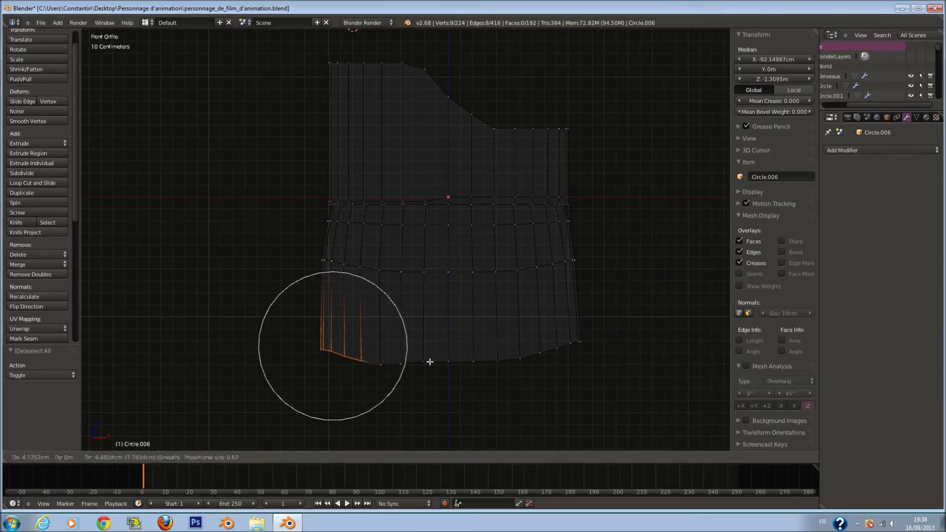
pyautogui.click(431, 362)
# - Select the middle vertices of the bottom edge and lower them slightly with proportional editing to round the outline
pyautogui.press('a')
pyautogui.press('c')
pyautogui.moveTo(405, 374); pyautogui.dragTo(469, 380)
pyautogui.press('Escape')
pyautogui.press('c')
pyautogui.scroll(2, 433, 370)
pyautogui.moveTo(433, 369); pyautogui.dragTo(457, 379, button='middle')
pyautogui.click(457, 379)
pyautogui.press('Escape')
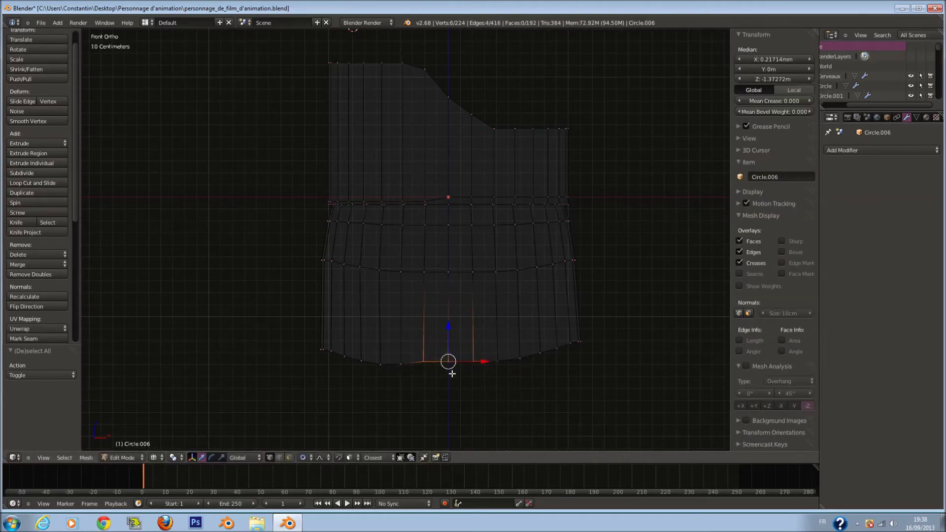
pyautogui.press('g')
pyautogui.scroll(-2, 478, 370)
pyautogui.scroll(-4, 472, 372)
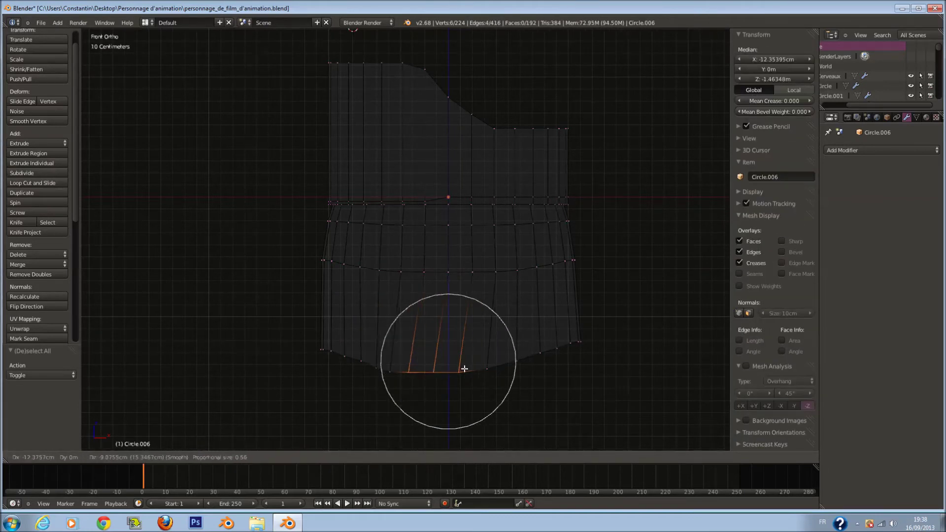
pyautogui.click(477, 367)
# - Move the bottom edge's corner vertices at the positive X side slightly inward and down with proportional editing, and save the file
pyautogui.press('a')
pyautogui.press('c')
pyautogui.click(581, 334)
pyautogui.press('Escape')
pyautogui.press('g')
pyautogui.scroll(3, 620, 354)
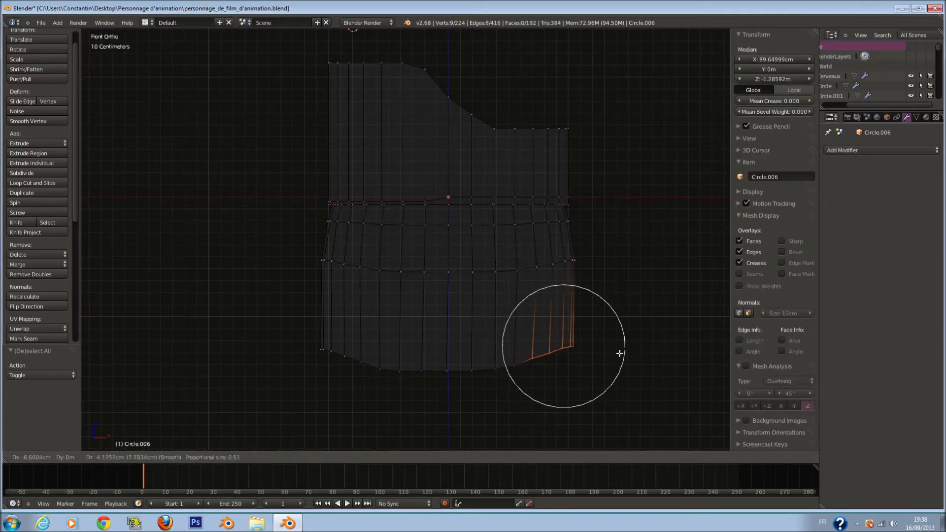
pyautogui.scroll(3, 598, 351)
pyautogui.click(598, 350)
pyautogui.press('Tab')
pyautogui.hotkey('ctrl', 's')
pyautogui.press('Return')
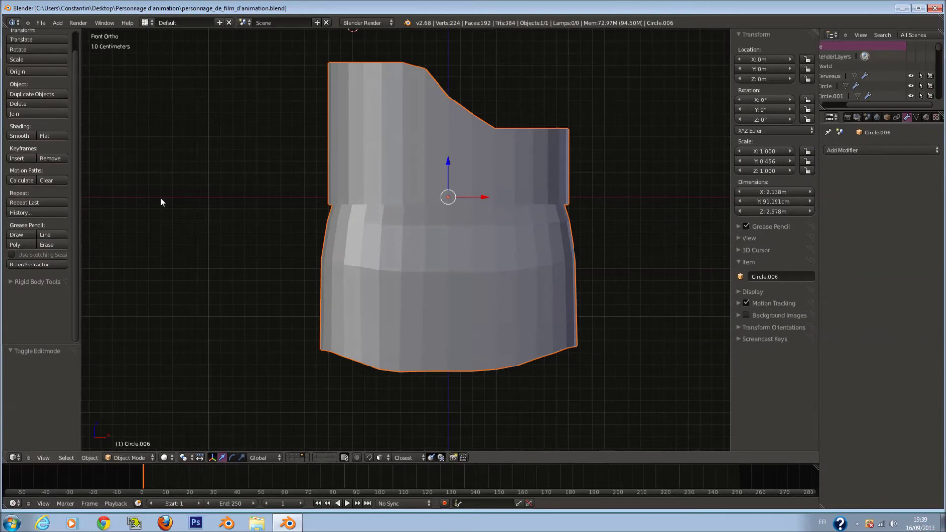
# - Set the part to smooth shading, add an Edge Split modifier to it and save the file
pyautogui.click(25, 137)
pyautogui.hotkey('ctrl', 's')
pyautogui.press('Return')
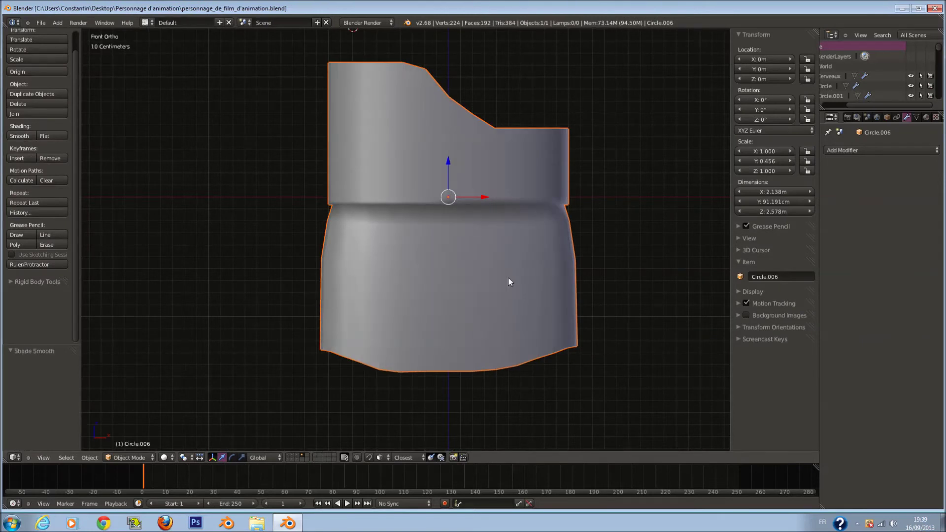
pyautogui.click(853, 151)
pyautogui.click(740, 225)
pyautogui.moveTo(690, 237); pyautogui.dragTo(413, 252, button='middle')
pyautogui.hotkey('ctrl', 's')
pyautogui.press('Return')
pyautogui.press('KP_1')
pyautogui.hotkey('ctrl', 's')
pyautogui.press('Return')
# - Fill the middle of the open bottom with three faces, each joining opposite edges of the bottom loop
pyautogui.press('Tab')
pyautogui.moveTo(485, 322); pyautogui.dragTo(475, 274, button='middle')
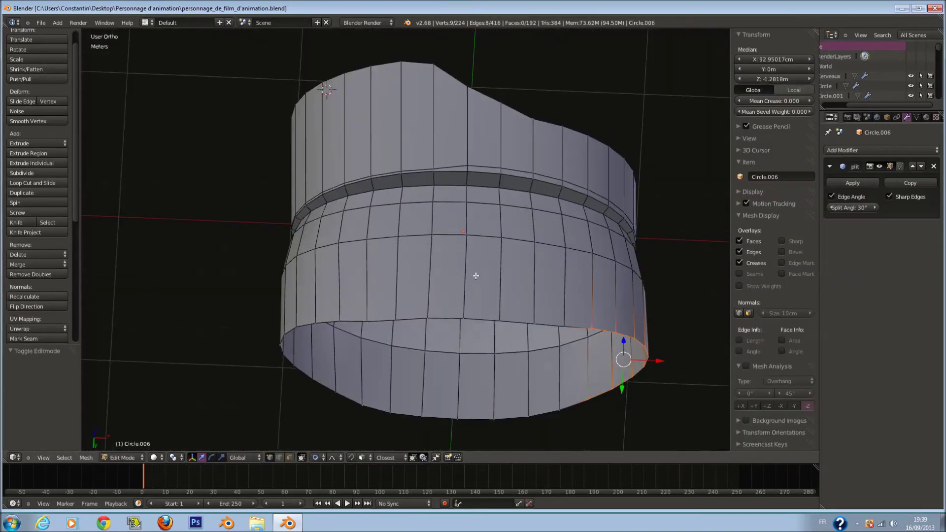
pyautogui.scroll(3, 475, 274)
pyautogui.click(280, 458)
pyautogui.scroll(1, 513, 233)
pyautogui.rightClick(506, 232)
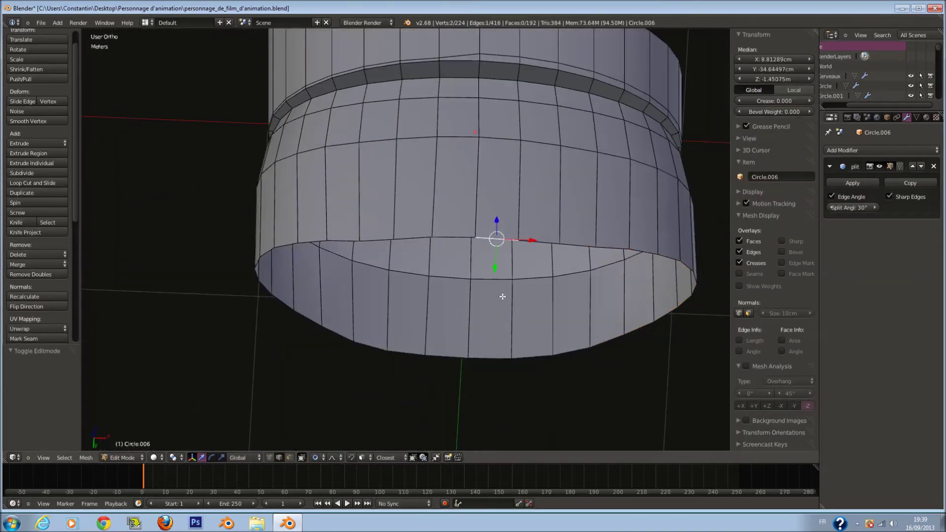
pyautogui.press('f')
pyautogui.rightClick(454, 240)
pyautogui.keyDown('shift'); pyautogui.rightClick(435, 345); pyautogui.keyUp('shift')
pyautogui.press('f')
pyautogui.rightClick(409, 236)
pyautogui.keyDown('shift'); pyautogui.rightClick(393, 353); pyautogui.keyUp('shift')
pyautogui.press('f')
# - Fill three more faces between opposite bottom edges towards the negative X end of the opening
pyautogui.rightClick(369, 245)
pyautogui.press('f')
pyautogui.hotkey('ctrl', 'z')
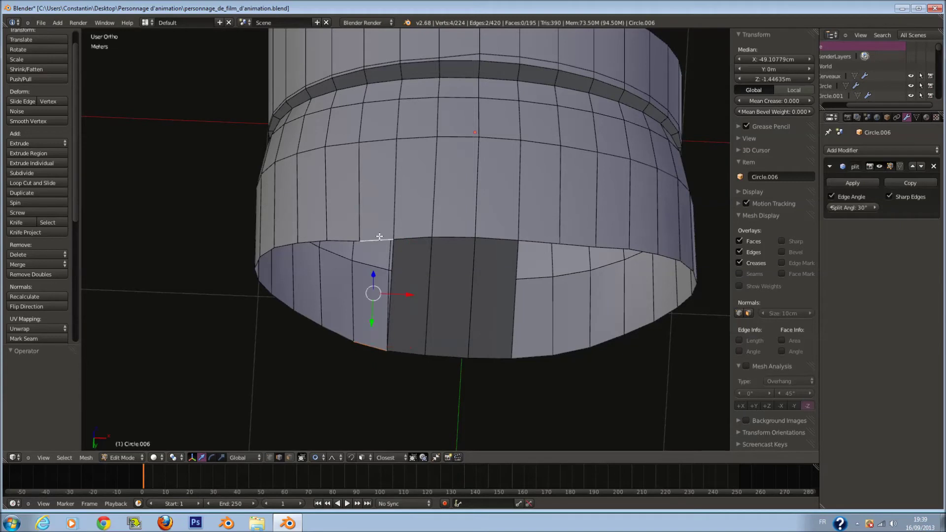
pyautogui.press('f')
pyautogui.rightClick(338, 241)
pyautogui.keyDown('shift'); pyautogui.rightClick(338, 334); pyautogui.keyUp('shift')
pyautogui.press('f')
pyautogui.rightClick(309, 242)
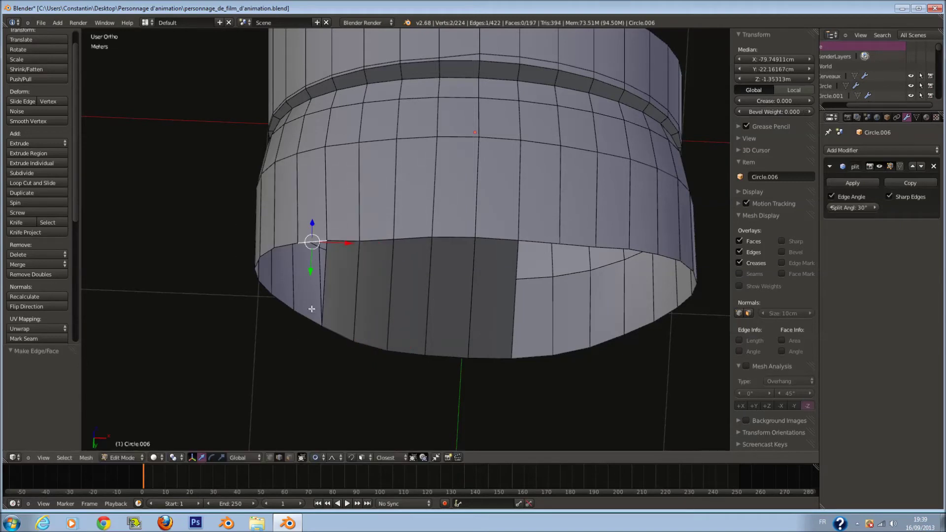
pyautogui.press('f')
# - Fill four more faces between opposite bottom edges towards the positive X end of the opening
pyautogui.rightClick(538, 240)
pyautogui.press('f')
pyautogui.rightClick(582, 244)
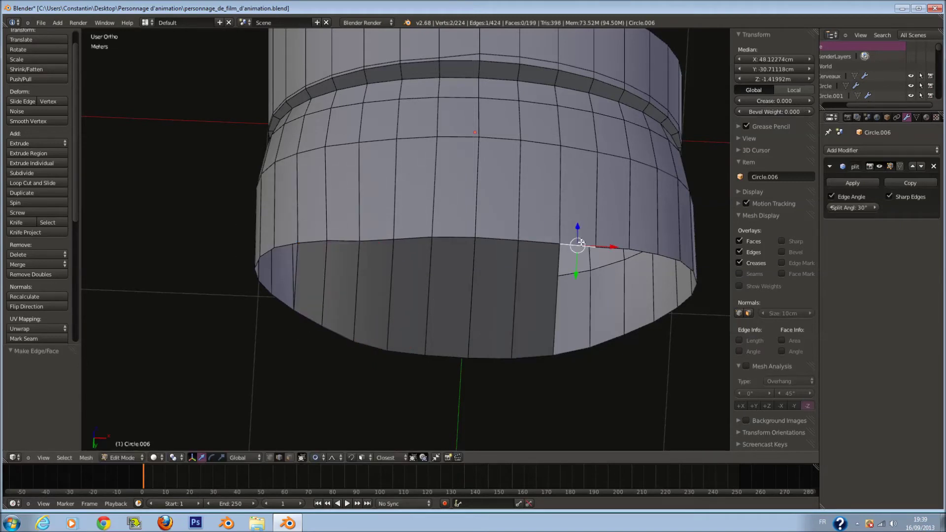
pyautogui.press('f')
pyautogui.rightClick(620, 253)
pyautogui.press('f')
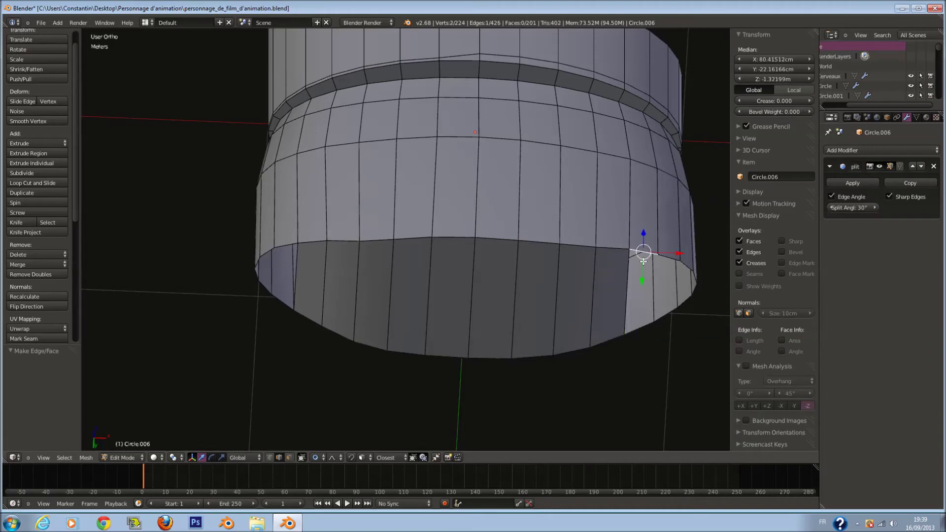
pyautogui.press('f')
pyautogui.moveTo(661, 286); pyautogui.dragTo(649, 231, button='middle')
# - Add two evenly spaced lengthwise loop cuts across the new bottom faces and a third loop cut centred between them
pyautogui.press('a')
pyautogui.hotkey('ctrl', 'r')
pyautogui.scroll(1, 649, 228)
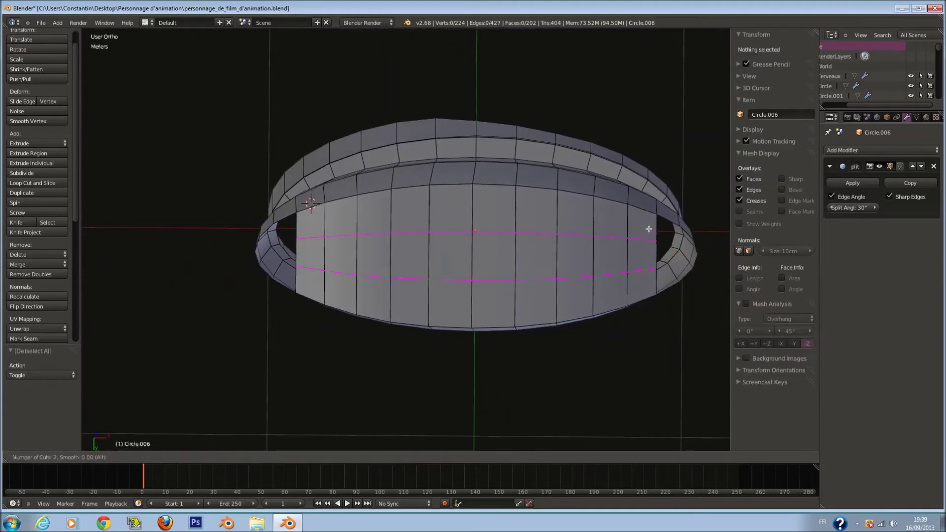
pyautogui.click(649, 229)
pyautogui.rightClick(649, 229)
pyautogui.scroll(3, 315, 227)
pyautogui.moveTo(314, 232); pyautogui.dragTo(372, 239, button='middle')
pyautogui.rightClick(359, 216)
pyautogui.hotkey('ctrl', 'z')
pyautogui.hotkey('ctrl', 'r')
pyautogui.click(355, 222)
pyautogui.rightClick(356, 222)
# - Fill the remaining gap at the negative X end of the bottom cap with faces joining the cap to the rim
pyautogui.rightClick(363, 216)
pyautogui.keyDown('shift'); pyautogui.rightClick(354, 156); pyautogui.keyUp('shift')
pyautogui.press('f')
pyautogui.rightClick(327, 162)
pyautogui.rightClick(377, 164)
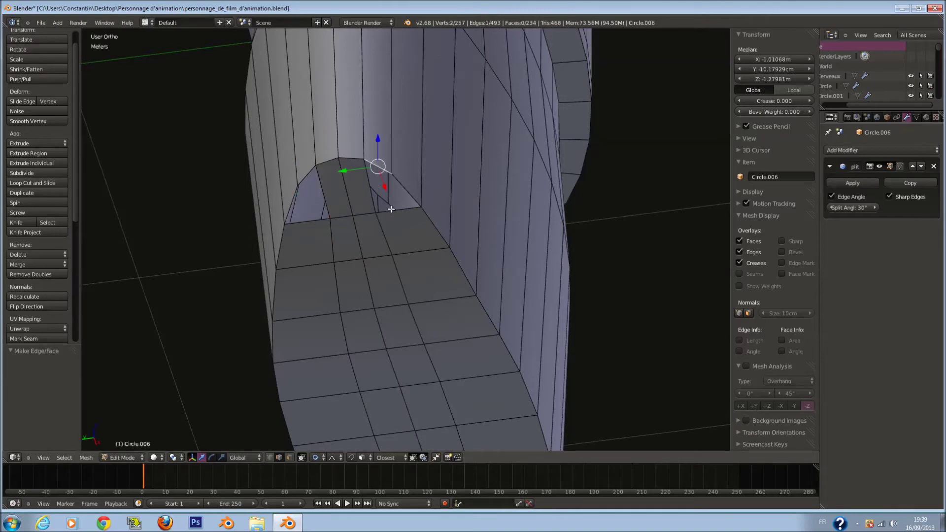
pyautogui.rightClick(309, 173)
pyautogui.keyDown('shift'); pyautogui.rightClick(316, 219); pyautogui.keyUp('shift')
pyautogui.press('f')
# - Close the remaining gap at the positive X end of the bottom cap with faces between cap and rim edges
pyautogui.moveTo(403, 235); pyautogui.dragTo(216, 244, button='middle')
pyautogui.scroll(-1, 550, 95)
pyautogui.keyDown('shift'); pyautogui.scroll(2, 550, 96); pyautogui.keyUp('shift')
pyautogui.press('a')
pyautogui.rightClick(542, 135)
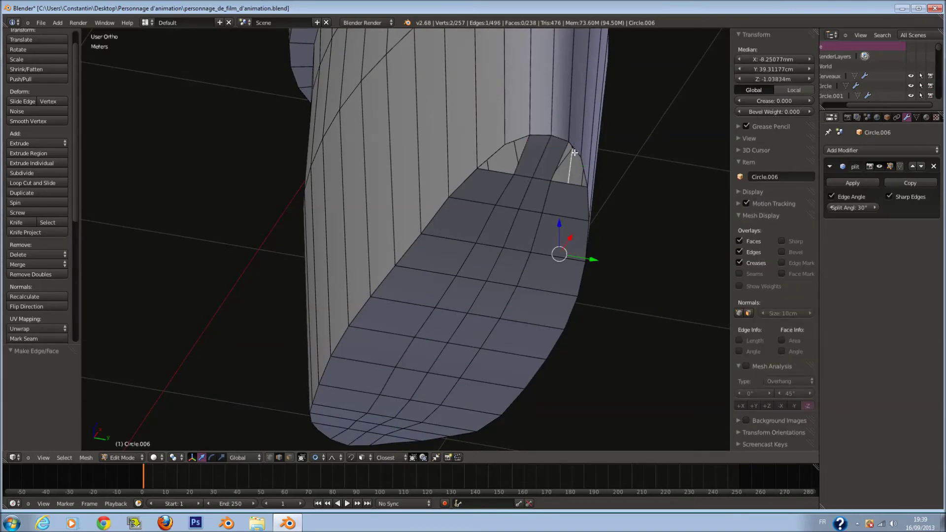
pyautogui.moveTo(574, 153); pyautogui.dragTo(556, 140, button='middle')
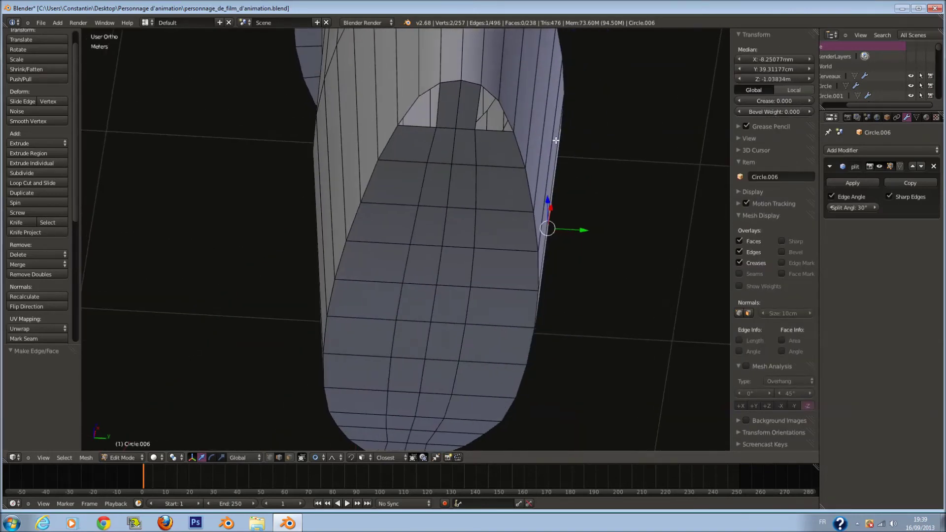
pyautogui.rightClick(426, 89)
pyautogui.keyDown('shift'); pyautogui.rightClick(418, 126); pyautogui.keyUp('shift')
pyautogui.press('f')
pyautogui.press('KP_7')
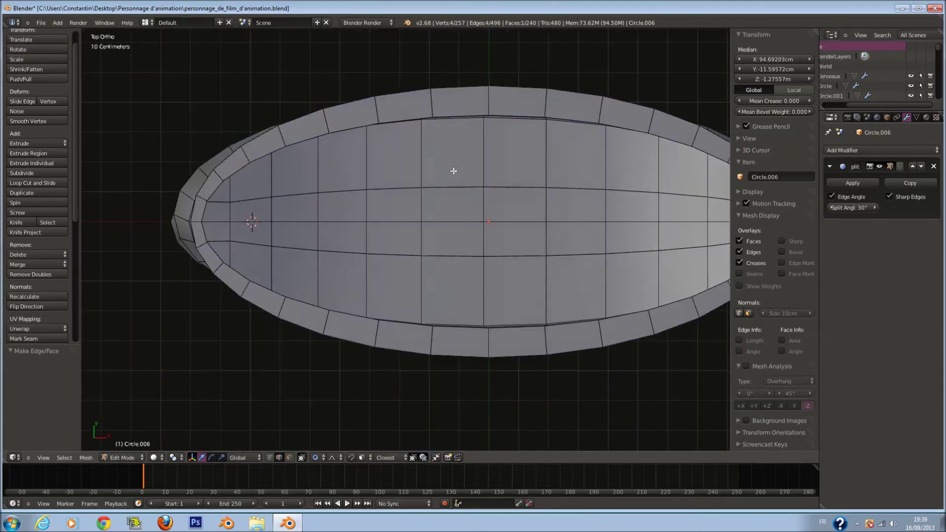
# - Rotate the whole part 180° about the X axis in object mode
pyautogui.press('Tab')
pyautogui.press('KP_1')
pyautogui.scroll(-2, 599, 157)
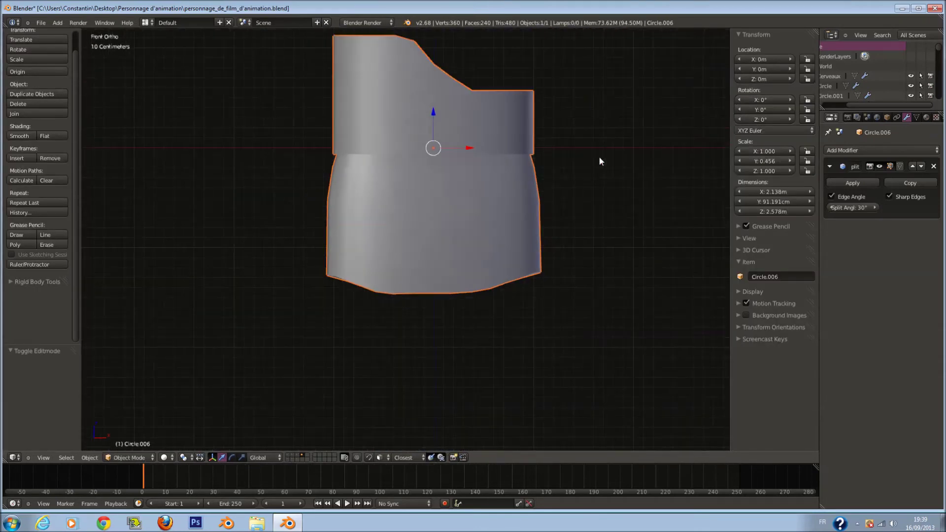
pyautogui.press('r')
pyautogui.press('x')
pyautogui.press('9')
pyautogui.press('0')
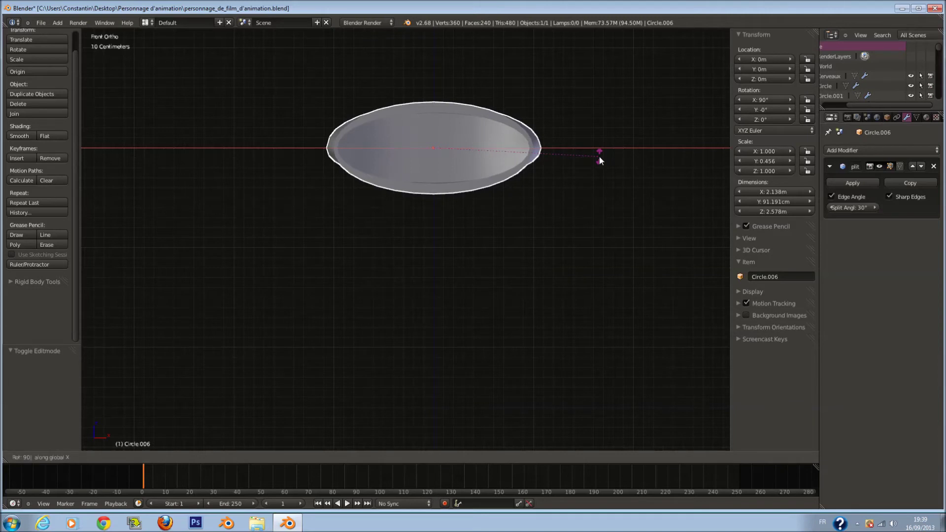
pyautogui.press('BackSpace')
pyautogui.press('BackSpace')
pyautogui.press('1')
pyautogui.press('8')
pyautogui.press('0')
pyautogui.press('Return')
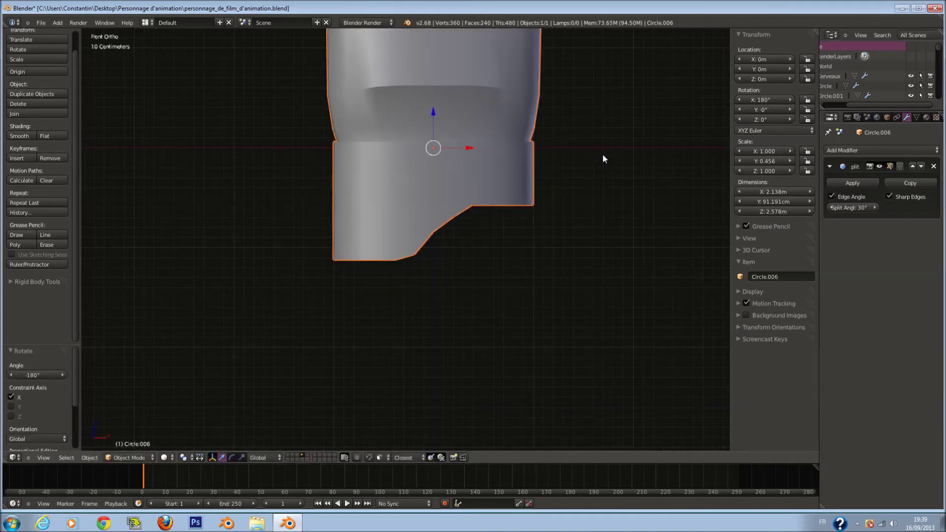
# - Rotate the part another 90° about the X axis and view it from the side
pyautogui.press('r')
pyautogui.press('x')
pyautogui.press('9')
pyautogui.press('0')
pyautogui.press('Return')
pyautogui.press('KP_3')
# - Select the outer rows of faces on both sides of the bottom cap in face mode
pyautogui.press('Tab')
pyautogui.press('KP_1')
pyautogui.moveTo(466, 265); pyautogui.dragTo(518, 292, button='middle')
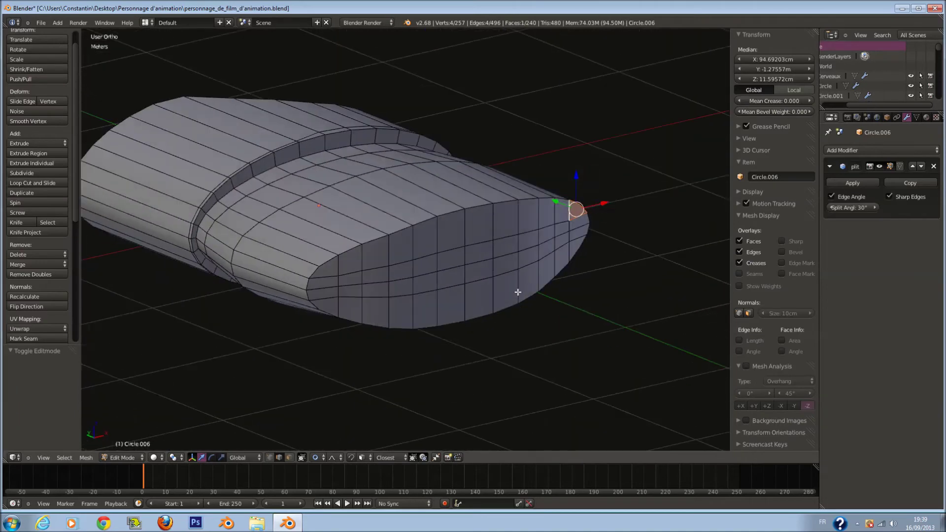
pyautogui.press('a')
pyautogui.click(290, 457)
pyautogui.scroll(2, 325, 290)
pyautogui.press('c')
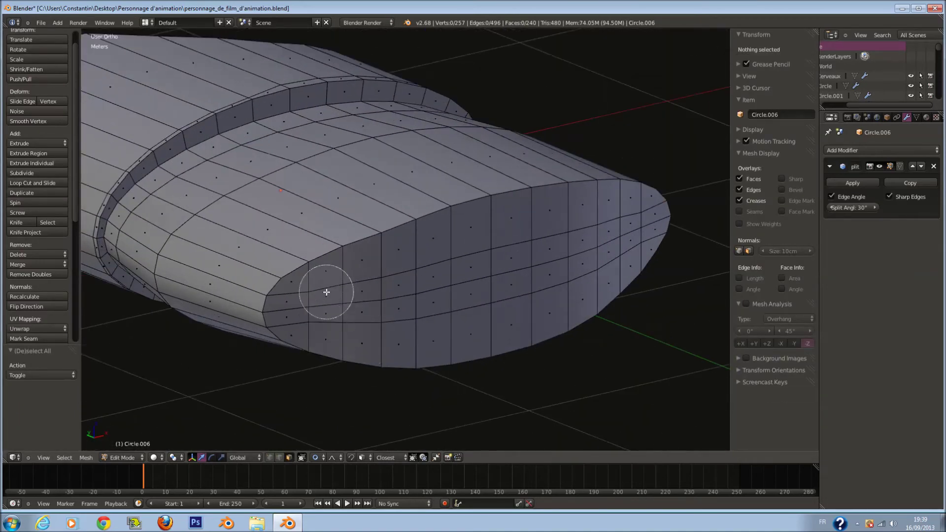
pyautogui.moveTo(316, 278)
pyautogui.mouseDown()
pyautogui.moveTo(523, 220)
pyautogui.moveTo(645, 214)
pyautogui.mouseUp()
pyautogui.moveTo(624, 267)
pyautogui.mouseDown()
pyautogui.moveTo(372, 342)
pyautogui.moveTo(452, 317)
pyautogui.moveTo(530, 274)
pyautogui.mouseUp()
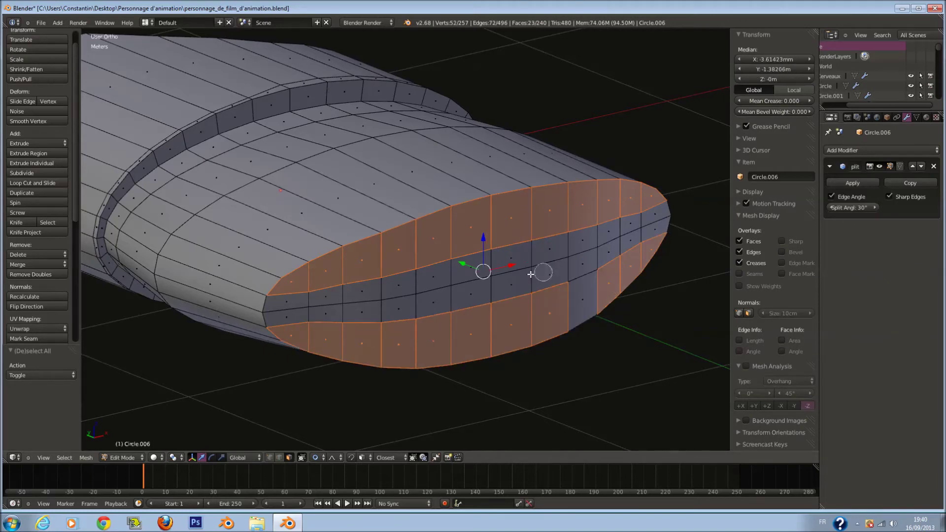
# - Try smoothing the vertices of the selected cap faces and undo it
pyautogui.click(41, 122)
pyautogui.moveTo(710, 268); pyautogui.dragTo(666, 290, button='middle')
pyautogui.hotkey('ctrl', 'z')
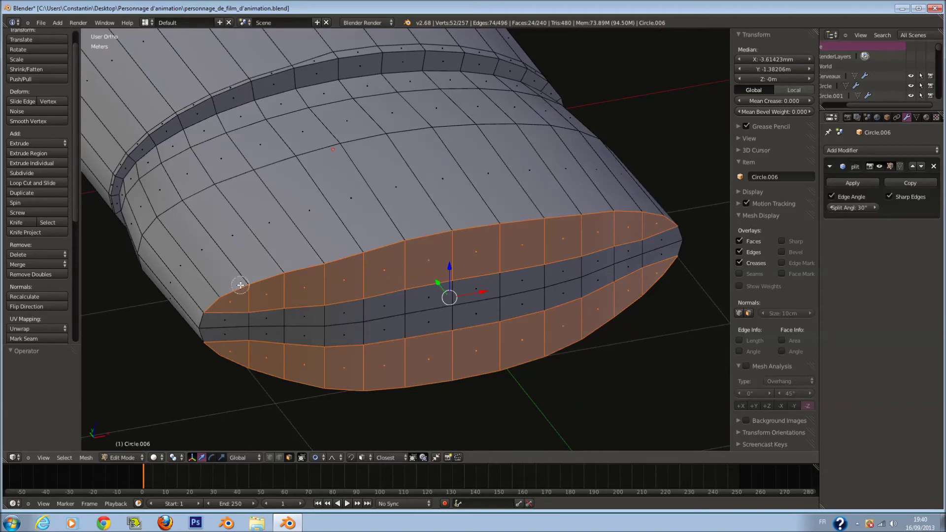
# - Apply Smooth Vertex to the outer faces of the bottom cap to soften its rim
pyautogui.click(27, 122)
pyautogui.moveTo(463, 246); pyautogui.dragTo(388, 205, button='middle')
pyautogui.press('Tab')
pyautogui.scroll(-2, 436, 232)
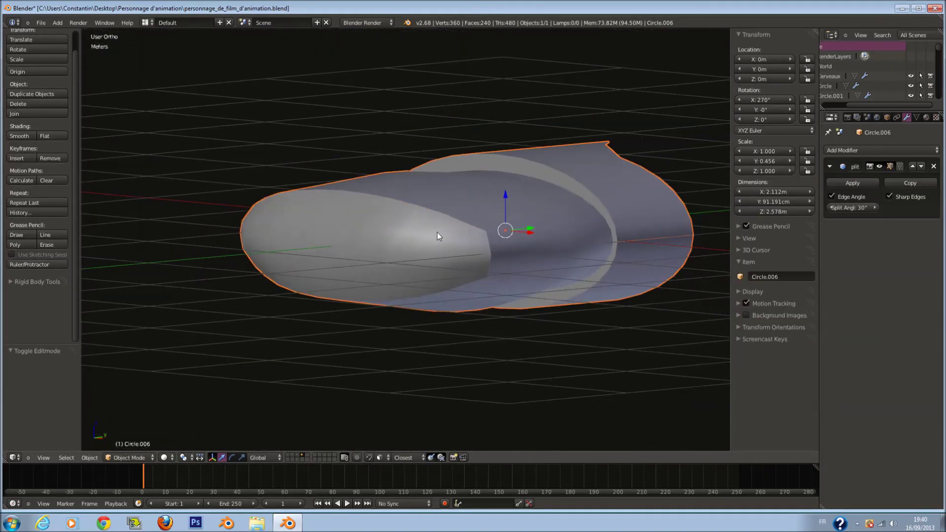
pyautogui.moveTo(437, 233); pyautogui.dragTo(453, 288, button='middle')
# - Smooth the vertices of the selected rim faces further to round the bottom corners, and save the file
pyautogui.press('KP_7')
pyautogui.press('Tab')
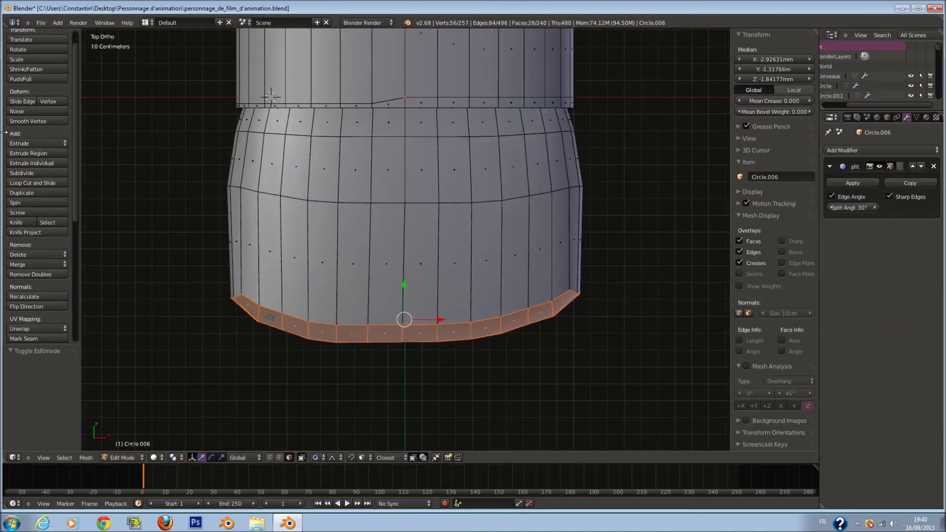
pyautogui.click(28, 122)
pyautogui.press('Tab')
pyautogui.hotkey('ctrl', 's')
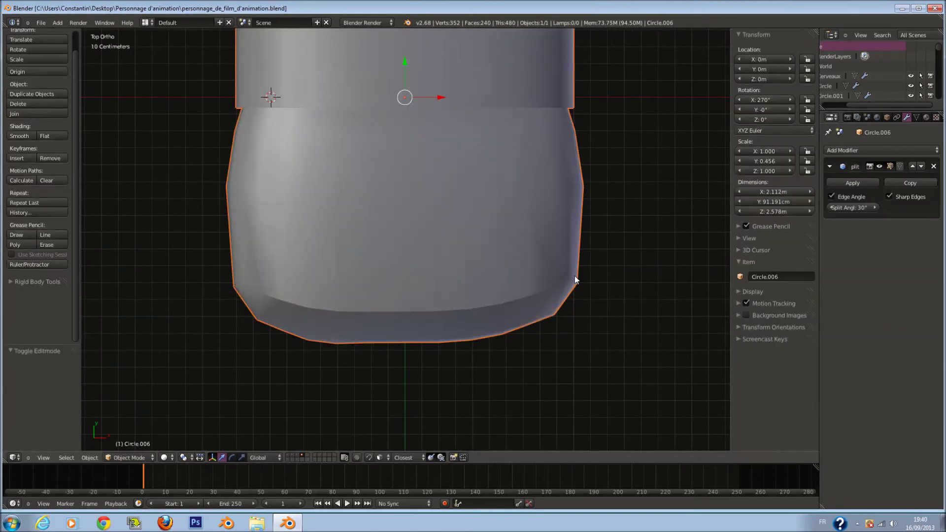
pyautogui.keyDown('shift'); pyautogui.scroll(-2, 511, 290); pyautogui.keyUp('shift')
pyautogui.scroll(-3, 511, 291)
pyautogui.hotkey('ctrl', 's')
pyautogui.click(510, 292)
pyautogui.scroll(-2, 510, 288)
pyautogui.keyDown('shift'); pyautogui.scroll(-1, 510, 288); pyautogui.keyUp('shift')
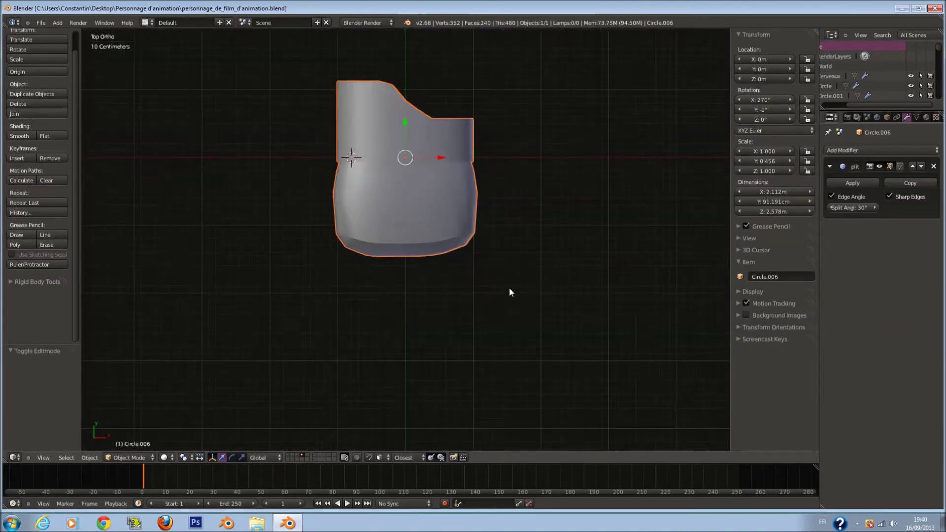
# - Centre the 3D cursor at the origin, deselect everything and add a cube mesh there
pyautogui.hotkey('shift', 'c')
pyautogui.scroll(-3, 420, 266)
pyautogui.press('a')
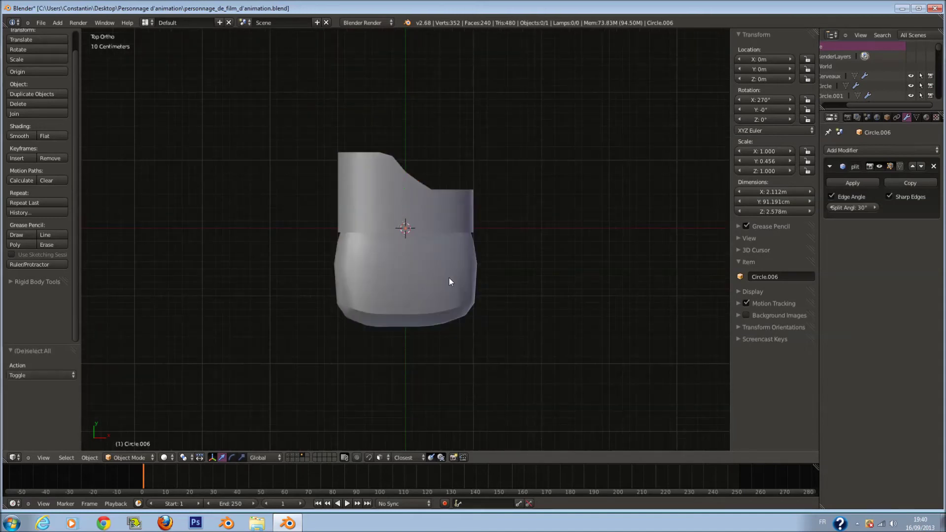
pyautogui.hotkey('shift', 'a')
pyautogui.moveTo(449, 278)
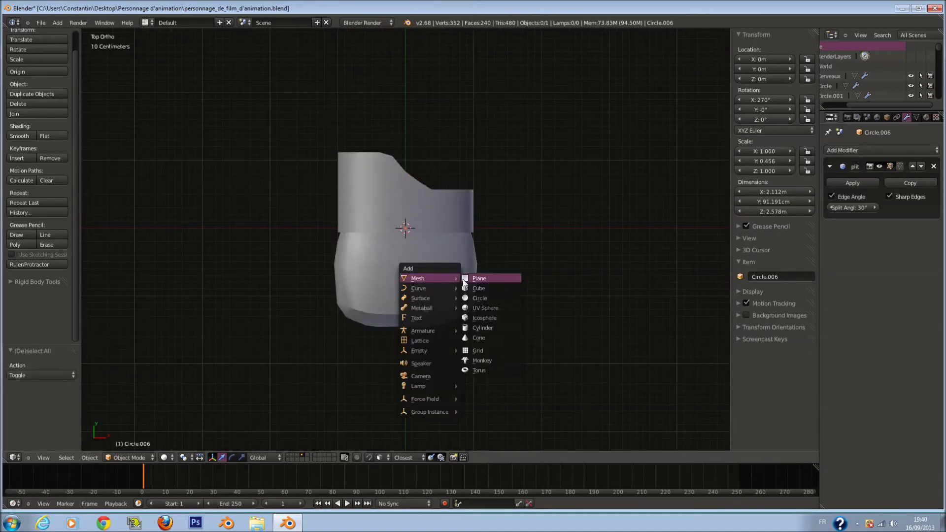
pyautogui.click(489, 289)
pyautogui.scroll(4, 539, 273)
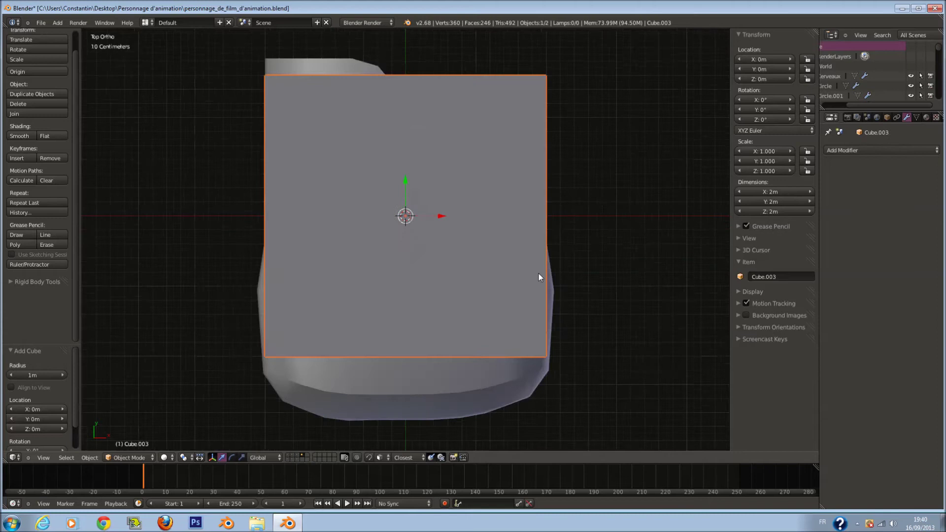
# - Scale the new cube down to about 1.06 m and move it about -2.18 m along Y, clear of the elliptical part
pyautogui.scroll(1, 537, 272)
pyautogui.press('s')
pyautogui.click(471, 254)
pyautogui.scroll(-4, 471, 232)
pyautogui.press('g')
pyautogui.press('Escape')
pyautogui.press('g')
pyautogui.press('y')
pyautogui.click(424, 339)
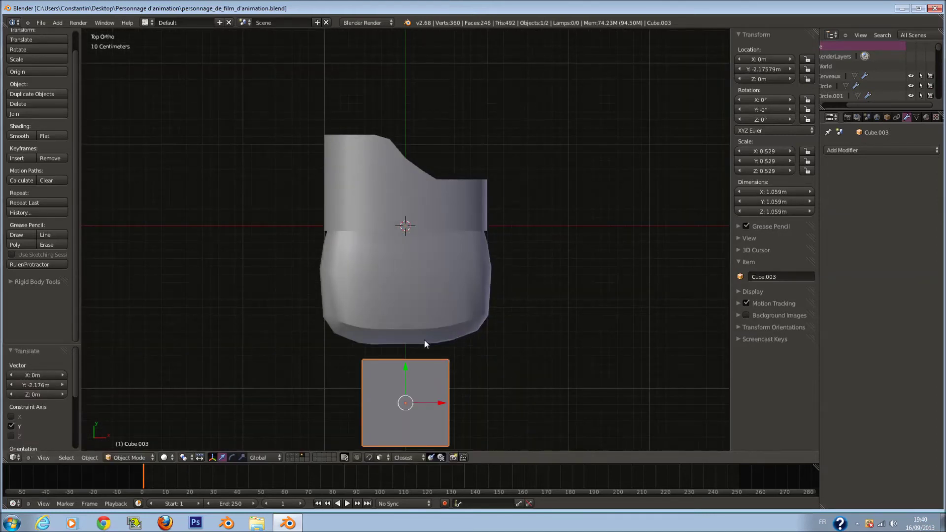
# - Shrink the cube to about 38 cm per side and move it along Y to about -1.72 m, near the elliptical part
pyautogui.press('KP_Decimal')
pyautogui.press('s')
pyautogui.click(540, 224)
pyautogui.press('KP_3')
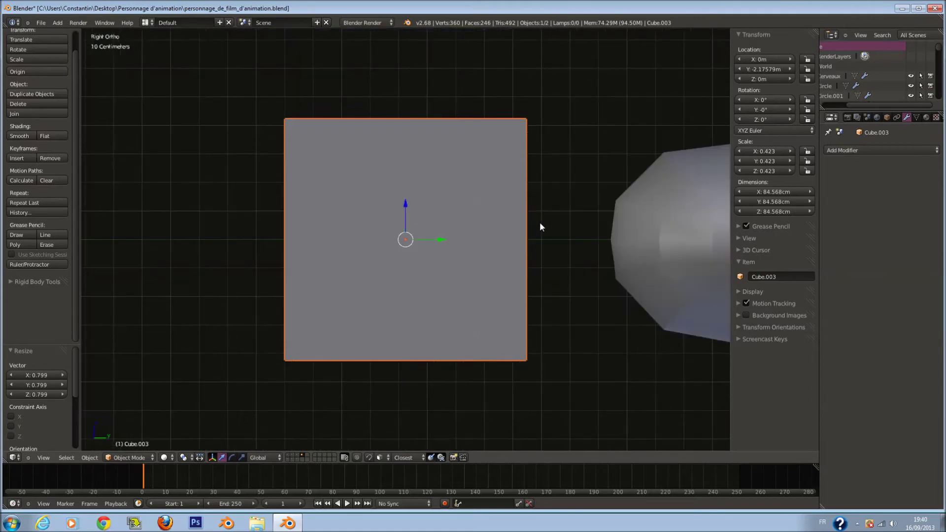
pyautogui.press('s')
pyautogui.click(476, 225)
pyautogui.press('KP_Divide')
pyautogui.press('KP_Divide')
pyautogui.press('Tab')
pyautogui.moveTo(442, 240); pyautogui.dragTo(592, 253)
# - Extrude the cube's end face facing away from the elliptical part slightly outward
pyautogui.press('z')
pyautogui.press('ctrl+KP_4')
pyautogui.rightClick(562, 252)
pyautogui.press('e')
pyautogui.click(593, 268)
# - Turn off proportional editing and scale the extruded end face along Z by about 0.74
pyautogui.press('s')
pyautogui.click(577, 266)
pyautogui.hotkey('ctrl', 'z')
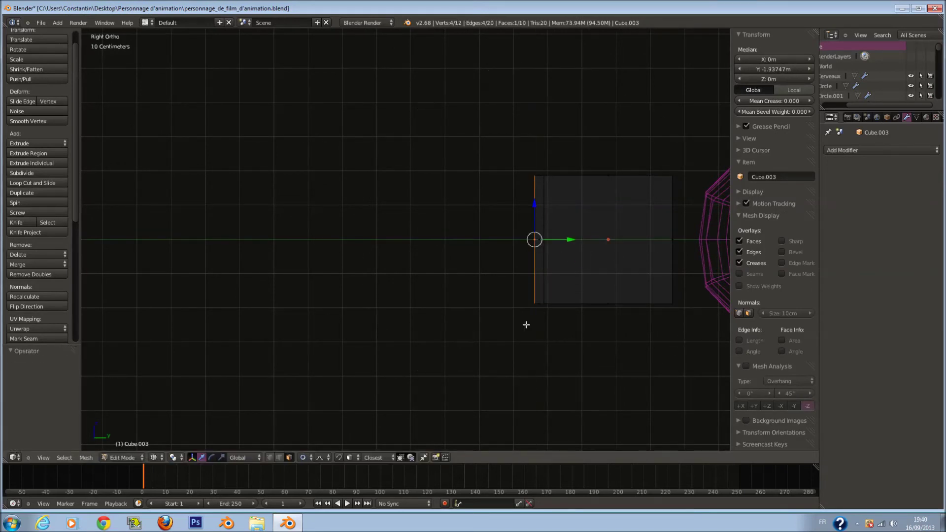
pyautogui.click(304, 457)
pyautogui.press('s')
pyautogui.press('z')
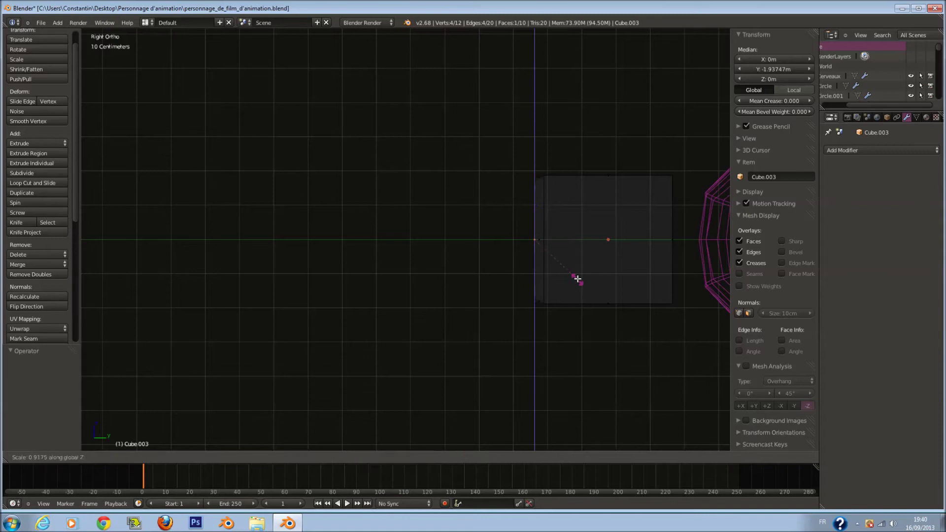
pyautogui.click(572, 266)
pyautogui.press('z')
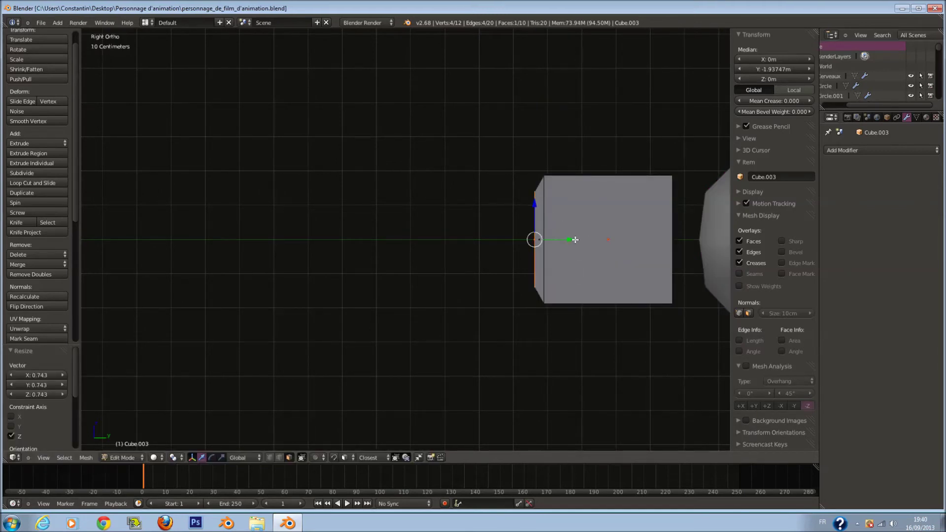
# - Extrude the narrowed end face about 10 cm outward and scale it along Z by about 1.28
pyautogui.press('e')
pyautogui.click(548, 252)
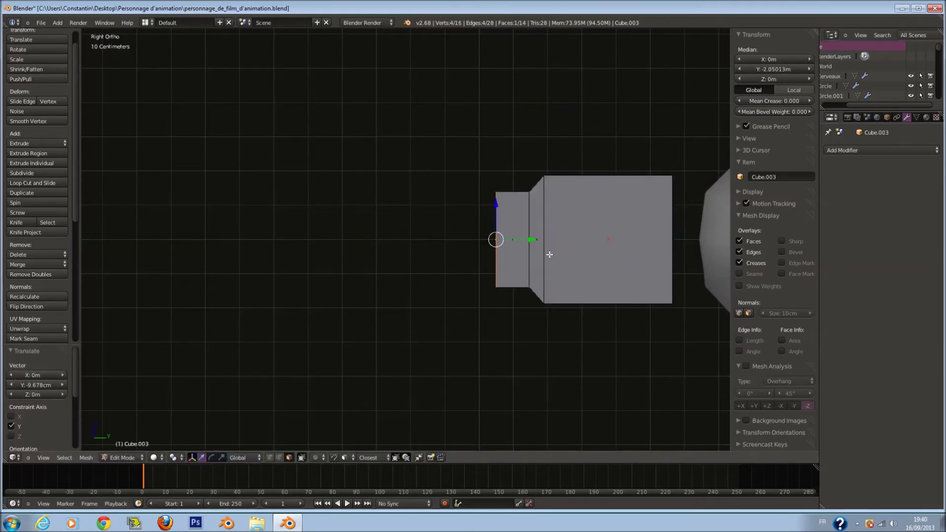
pyautogui.press('s')
pyautogui.click(563, 286)
# - Extrude a long segment of about 51 cm from the end face, then a short section scaled by about 0.87
pyautogui.press('e')
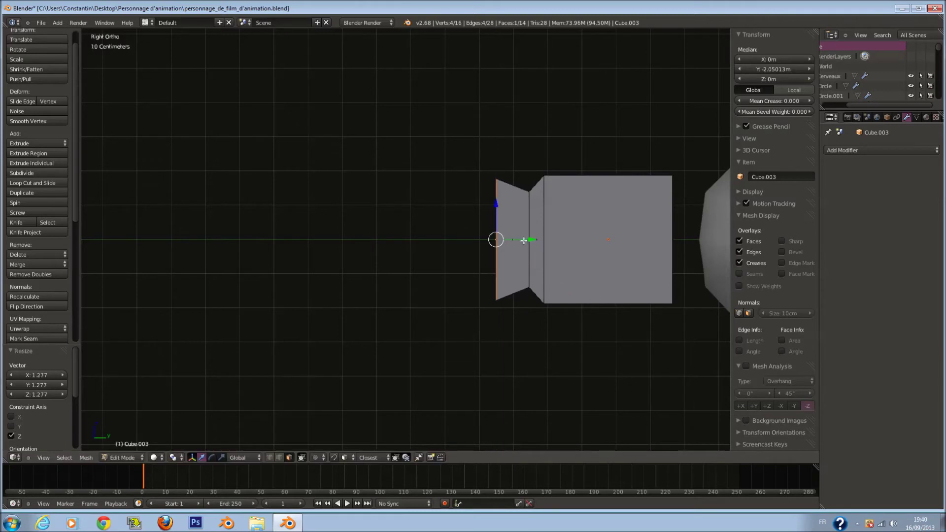
pyautogui.click(342, 245)
pyautogui.keyDown('ctrl'); pyautogui.scroll(-3, 414, 240); pyautogui.keyUp('ctrl')
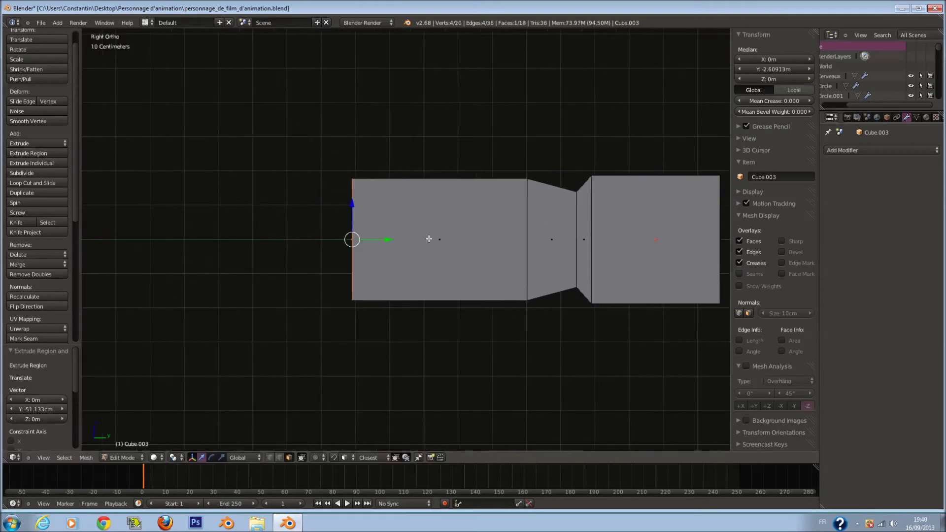
pyautogui.press('e')
pyautogui.click(402, 234)
pyautogui.press('s')
pyautogui.click(399, 235)
# - Extrude the end face about 31 cm for the next segment and once more for a shorter tip segment
pyautogui.press('e')
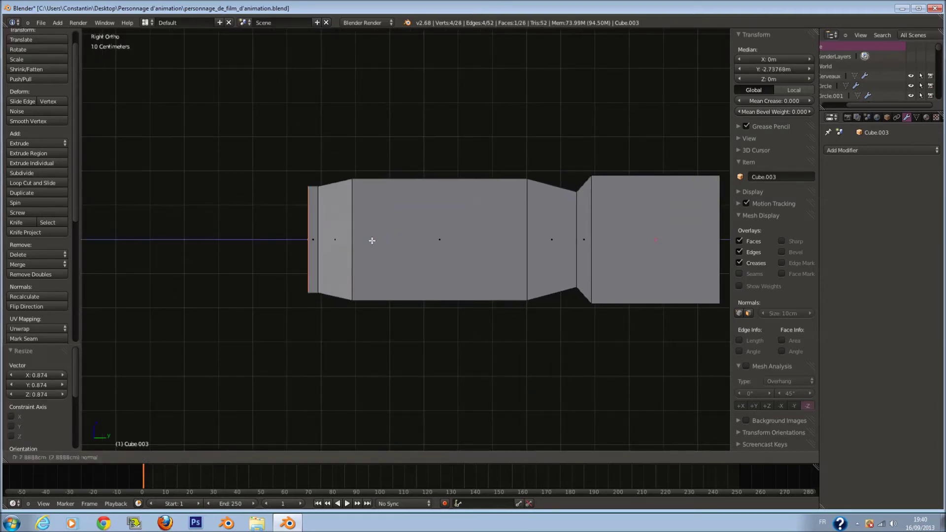
pyautogui.click(297, 251)
pyautogui.press('e')
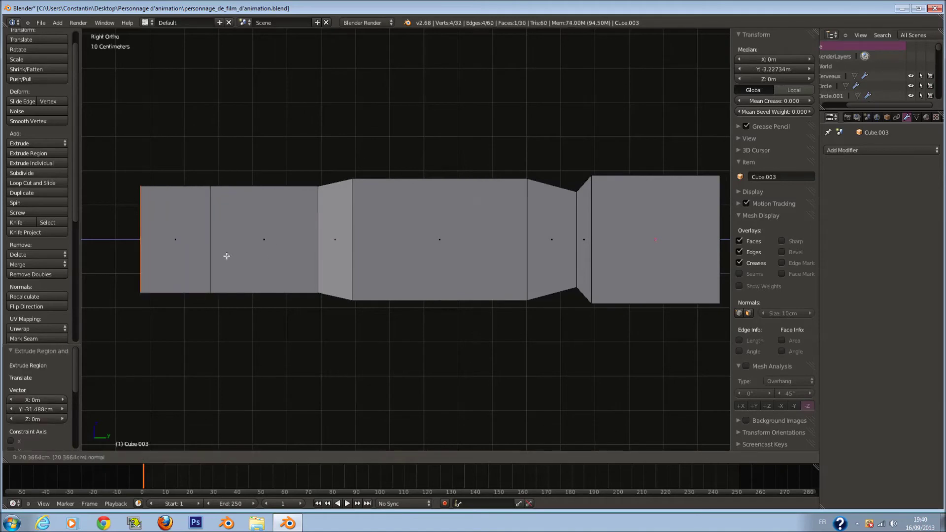
pyautogui.click(223, 256)
# - Shrink the tip's end face along Z and shift it slightly upward to taper the tip
pyautogui.press('s')
pyautogui.press('z')
pyautogui.click(186, 291)
pyautogui.press('g')
pyautogui.press('z')
pyautogui.click(139, 189)
# - Try a lengthwise centre loop cut stretched along Y by about 1.06, and undo both changes
pyautogui.moveTo(139, 189); pyautogui.dragTo(234, 229, button='middle')
pyautogui.press('KP_7')
pyautogui.hotkey('ctrl', 'r')
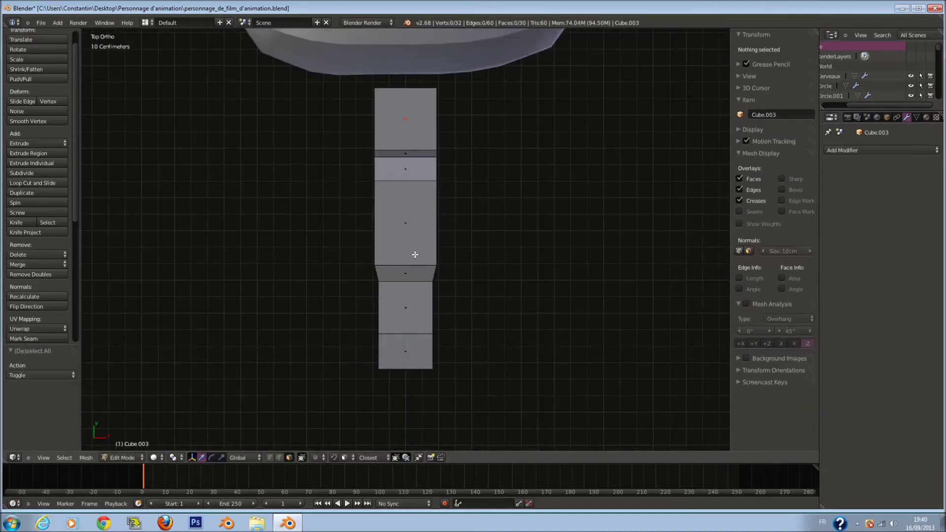
pyautogui.click(414, 254)
pyautogui.click(449, 355)
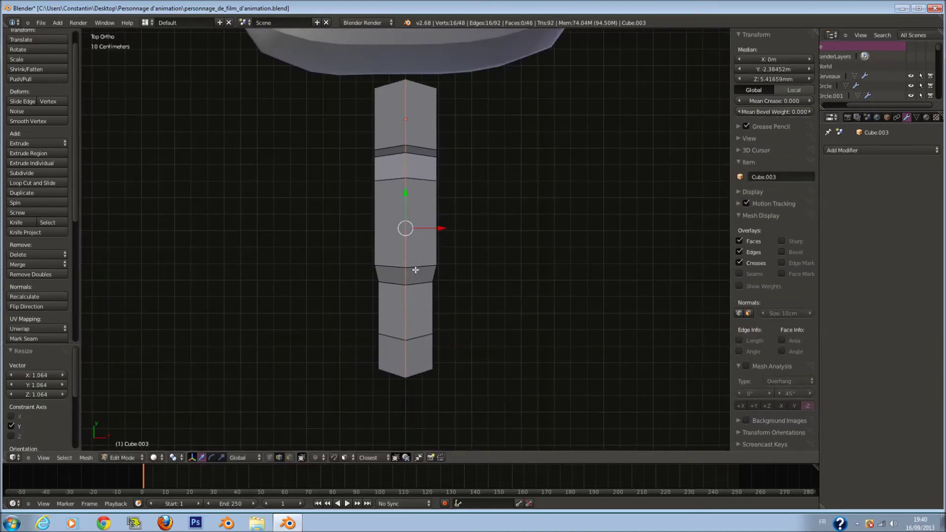
pyautogui.hotkey('ctrl', 'z')
pyautogui.hotkey('ctrl', 'z')
# - Examine the segmented limb's shape beside the elliptical part from the side and at an angle
pyautogui.scroll(-1, 482, 264)
pyautogui.scroll(1, 482, 263)
pyautogui.press('KP_3')
pyautogui.scroll(2, 485, 256)
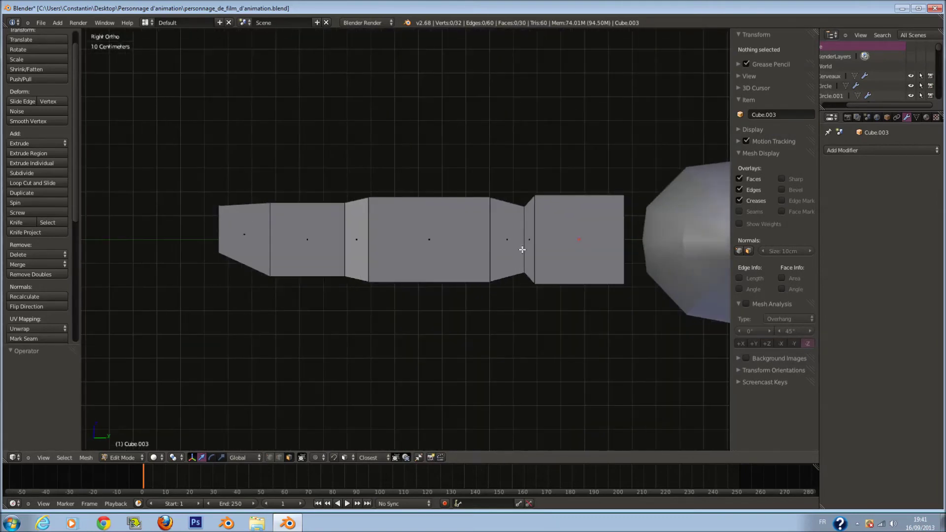
pyautogui.scroll(-2, 534, 243)
pyautogui.press('Tab')
pyautogui.moveTo(574, 241); pyautogui.dragTo(644, 283, button='middle')
pyautogui.rightClick(644, 283)
pyautogui.press('Tab')
pyautogui.scroll(2, 681, 256)
pyautogui.moveTo(681, 256); pyautogui.dragTo(620, 270, button='middle')
pyautogui.press('Tab')
pyautogui.rightClick(533, 235)
pyautogui.moveTo(533, 234); pyautogui.dragTo(575, 274, button='middle')
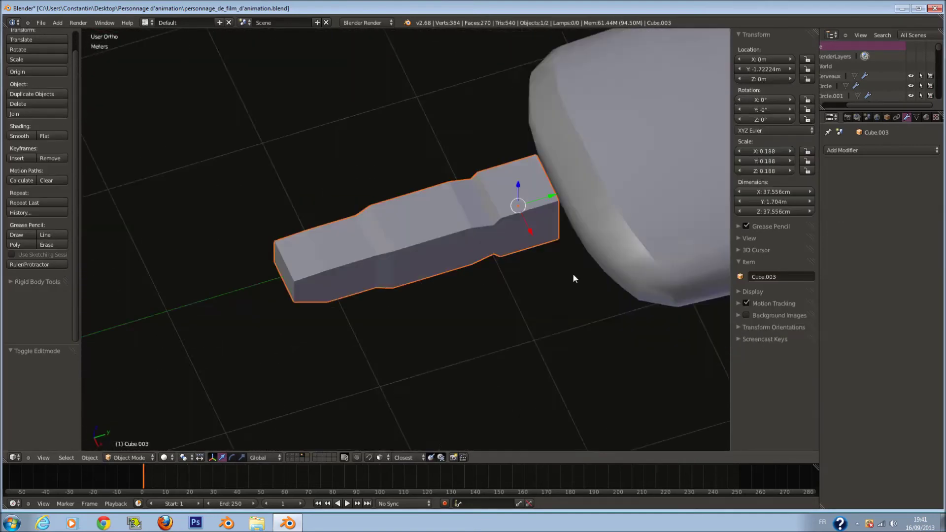
# - Add a loop cut lengthwise through the middle of the limb and scale it along Y by about 1.13
pyautogui.press('Tab')
pyautogui.press('a')
pyautogui.click(528, 160)
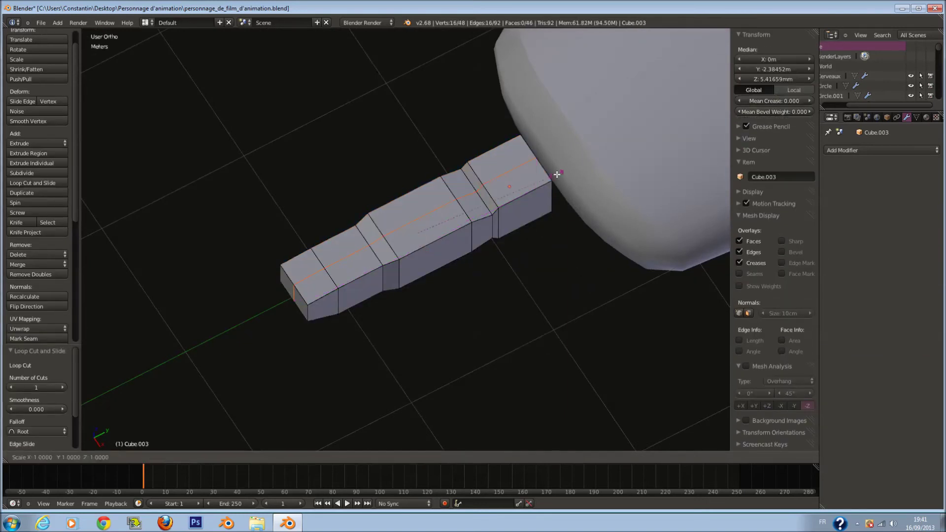
pyautogui.click(592, 195)
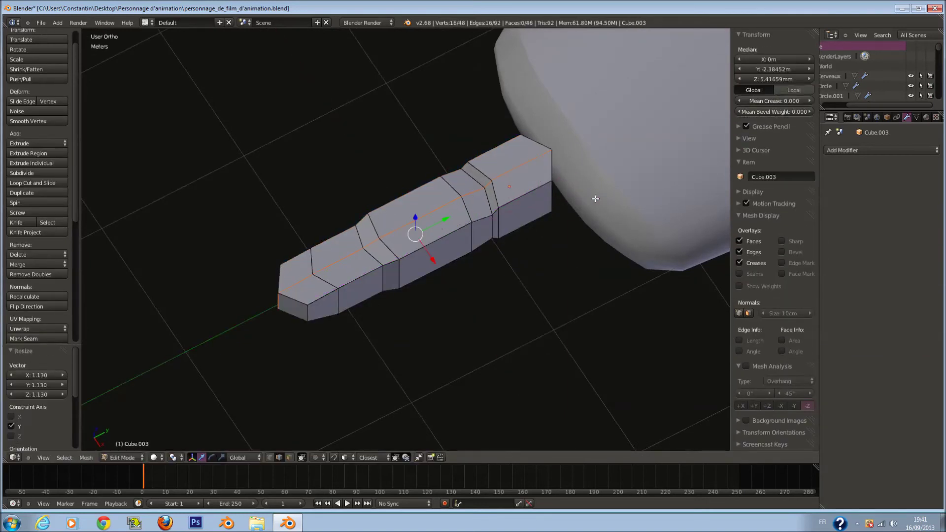
# - Scale the centre loop along Y by about 0.97 and shift it slightly along Y away from the elliptical part
pyautogui.press('KP_7')
pyautogui.press('s')
pyautogui.click(486, 295)
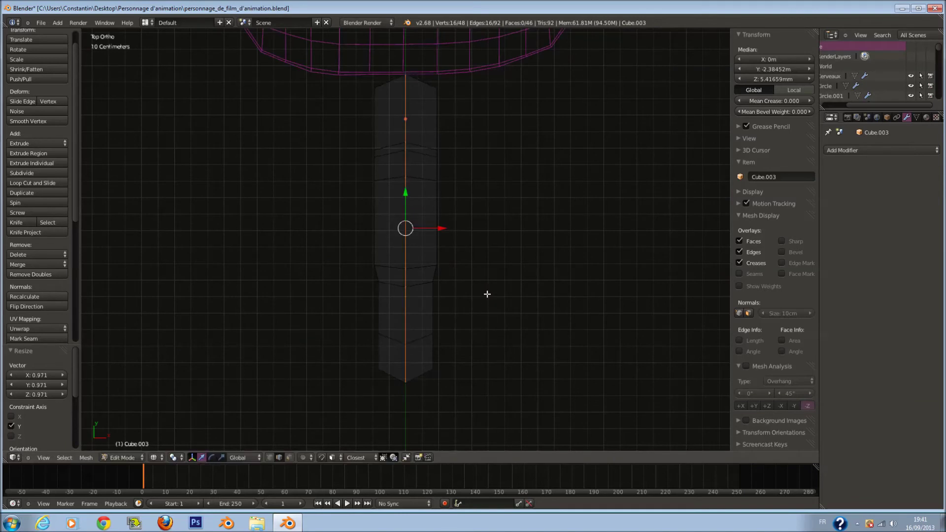
pyautogui.press('z')
pyautogui.moveTo(409, 188); pyautogui.dragTo(411, 201)
# - Add a centred horizontal loop cut around the limb's sides and scale it along X by about 1.12
pyautogui.moveTo(484, 268); pyautogui.dragTo(453, 272, button='middle')
pyautogui.hotkey('ctrl', 'r')
pyautogui.click(422, 256)
pyautogui.rightClick(487, 286)
pyautogui.press('s')
pyautogui.press('x')
pyautogui.click(493, 296)
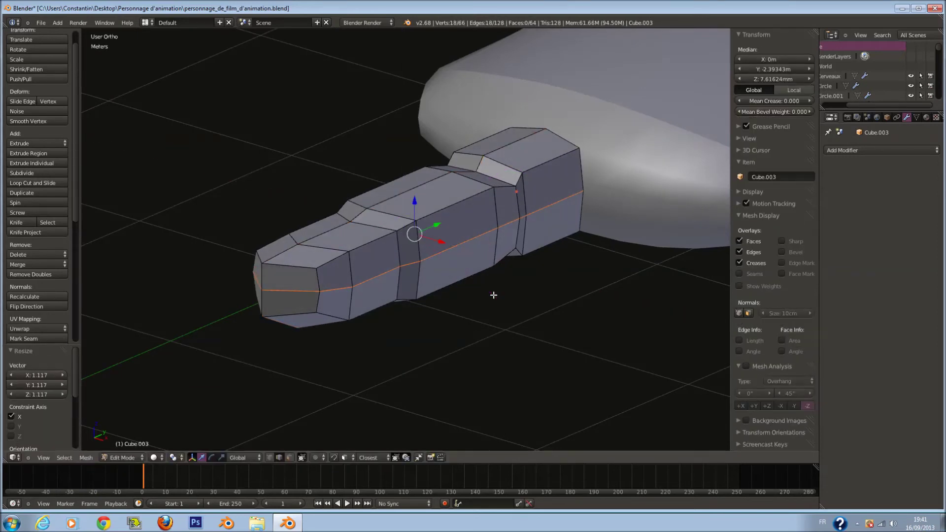
# - Give the limb a Subdivision Surface modifier at level 1 and set its shading to smooth
pyautogui.hotkey('ctrl', '1')
pyautogui.press('Tab')
pyautogui.moveTo(492, 294); pyautogui.dragTo(285, 243, button='middle')
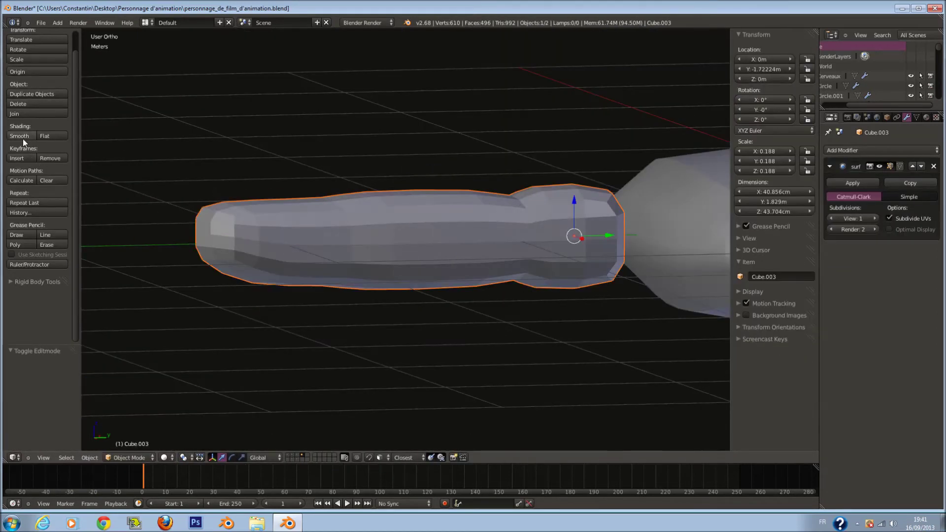
pyautogui.click(22, 139)
# - Remove the Edge Split modifier from the elliptical part and give it a level 1 Subdivision Surface
pyautogui.press('KP_1')
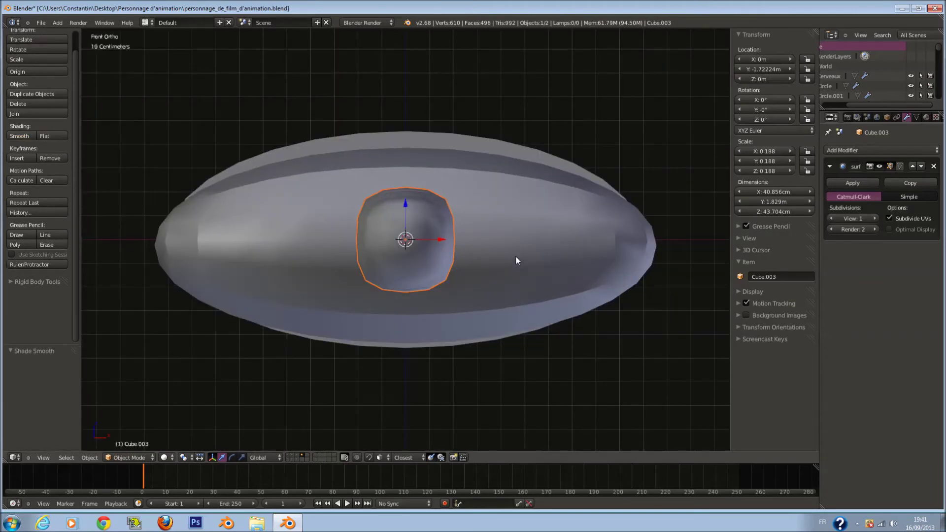
pyautogui.press('KP_7')
pyautogui.scroll(-12, 516, 256)
pyautogui.rightClick(460, 152)
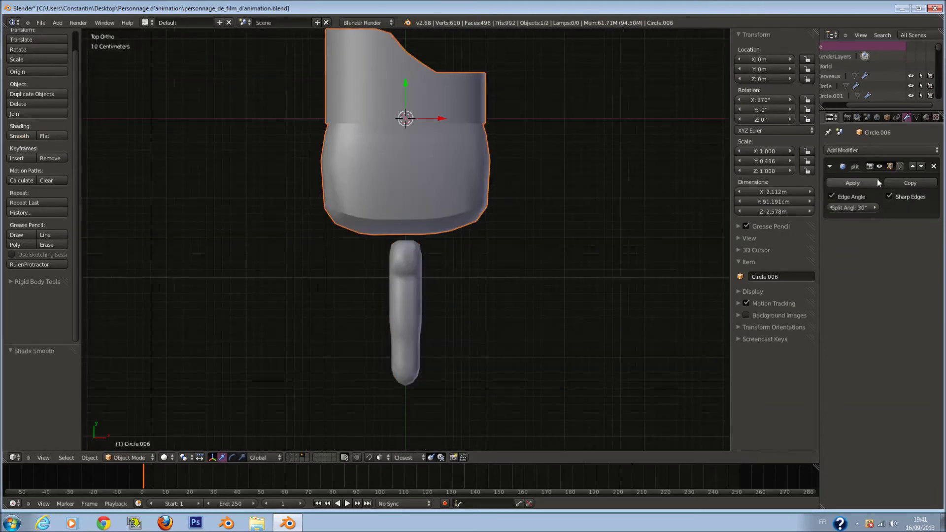
pyautogui.click(933, 166)
pyautogui.click(870, 146)
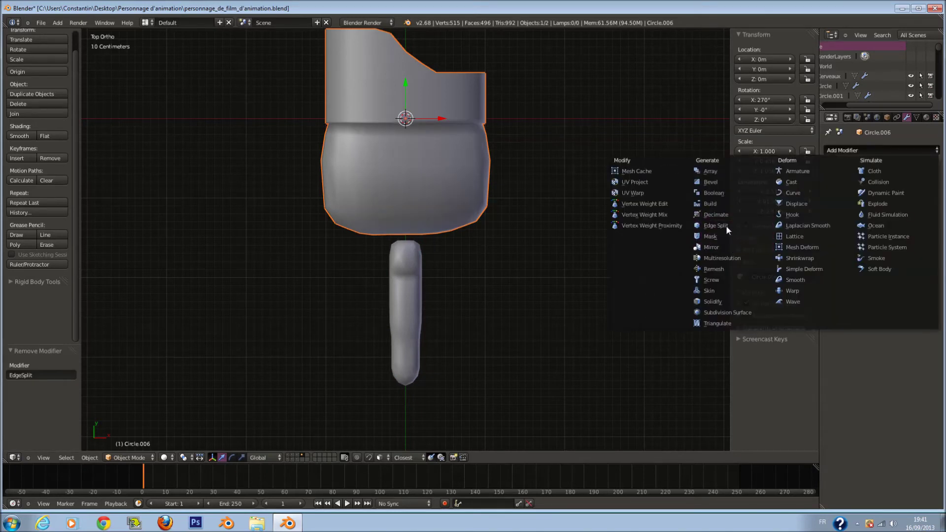
pyautogui.hotkey('ctrl', '1')
# - Select the limb and remove its Subdivision Surface modifier
pyautogui.scroll(2, 493, 246)
pyautogui.scroll(-1, 424, 246)
pyautogui.rightClick(410, 267)
pyautogui.keyDown('shift'); pyautogui.moveTo(462, 251); pyautogui.dragTo(491, 238, button='middle'); pyautogui.keyUp('shift')
pyautogui.press('z')
pyautogui.press('z')
pyautogui.scroll(1, 500, 246)
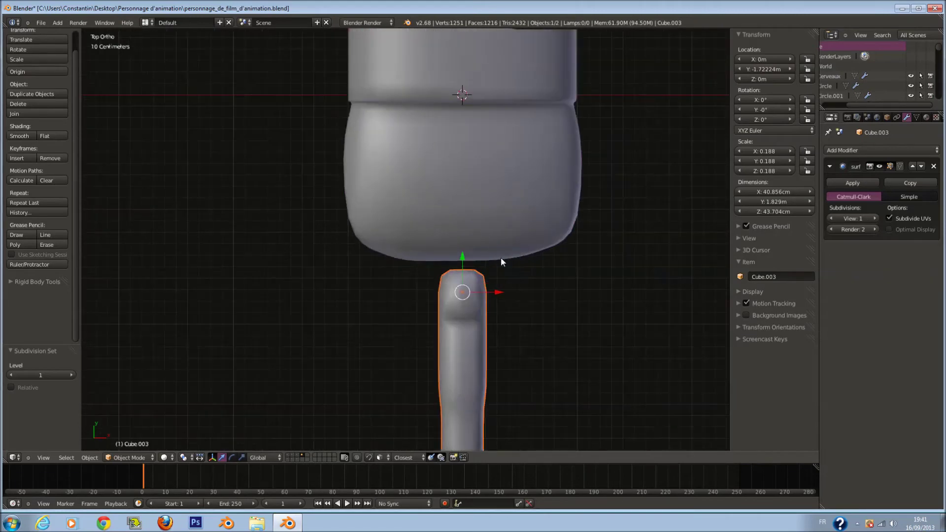
pyautogui.hotkey('ctrl', 'z')
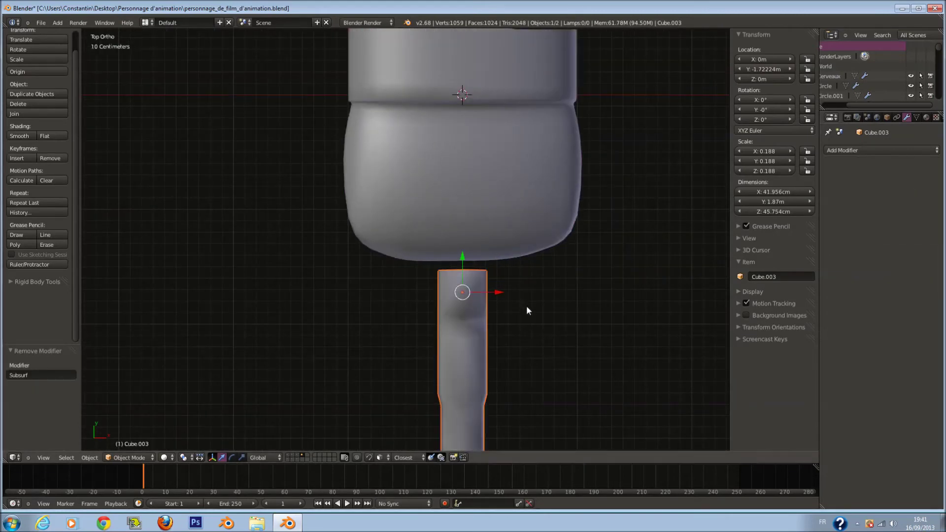
# - Undo the accidental deletion of the elliptical part and remove its Subdivision Surface modifier
pyautogui.rightClick(532, 224)
pyautogui.press('x')
pyautogui.press('Return')
pyautogui.hotkey('ctrl', 'z')
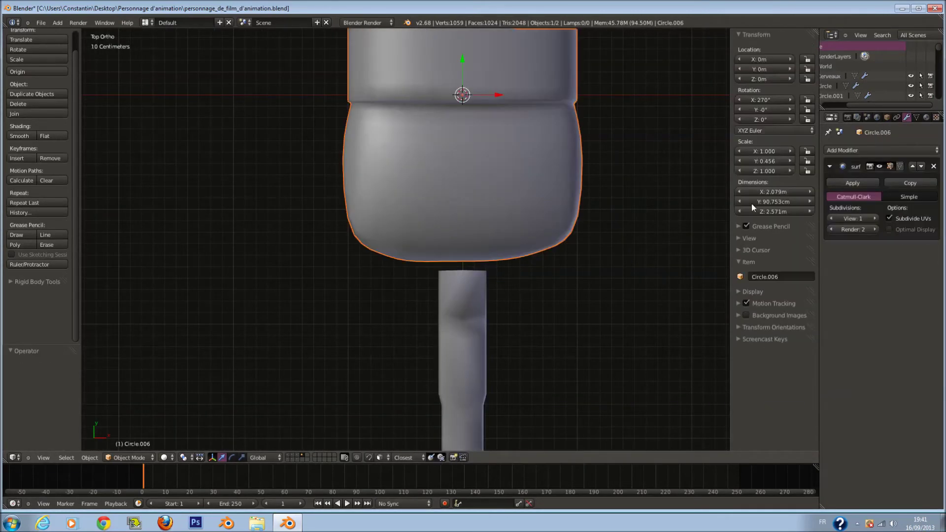
pyautogui.click(934, 166)
# - Open the limb's mesh for editing in side view with nothing selected
pyautogui.rightClick(466, 297)
pyautogui.scroll(2, 487, 271)
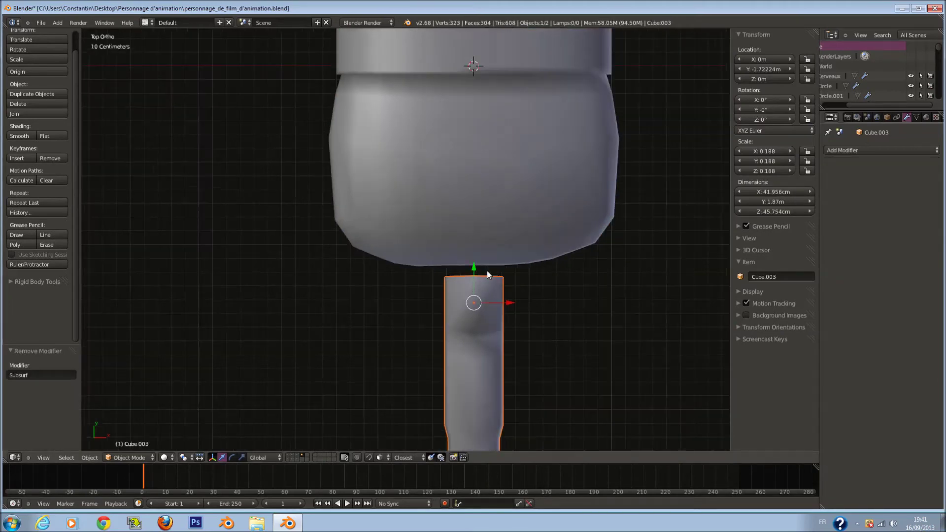
pyautogui.scroll(-2, 507, 281)
pyautogui.press('KP_3')
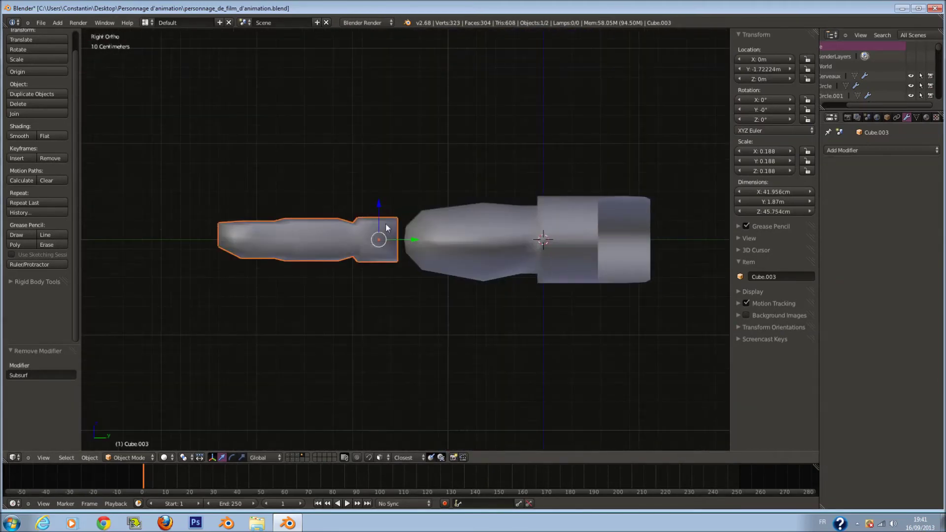
pyautogui.scroll(4, 342, 222)
pyautogui.press('KP_Decimal')
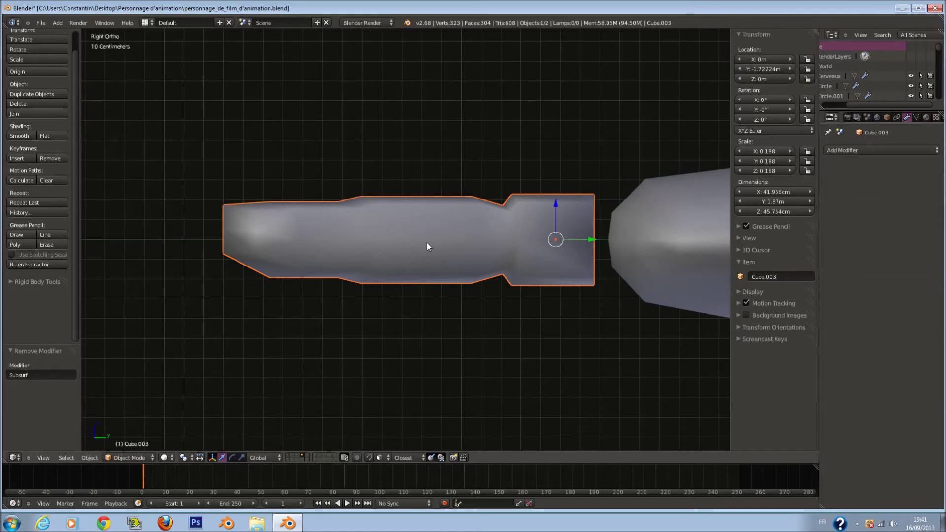
pyautogui.scroll(3, 427, 246)
pyautogui.press('Tab')
pyautogui.press('a')
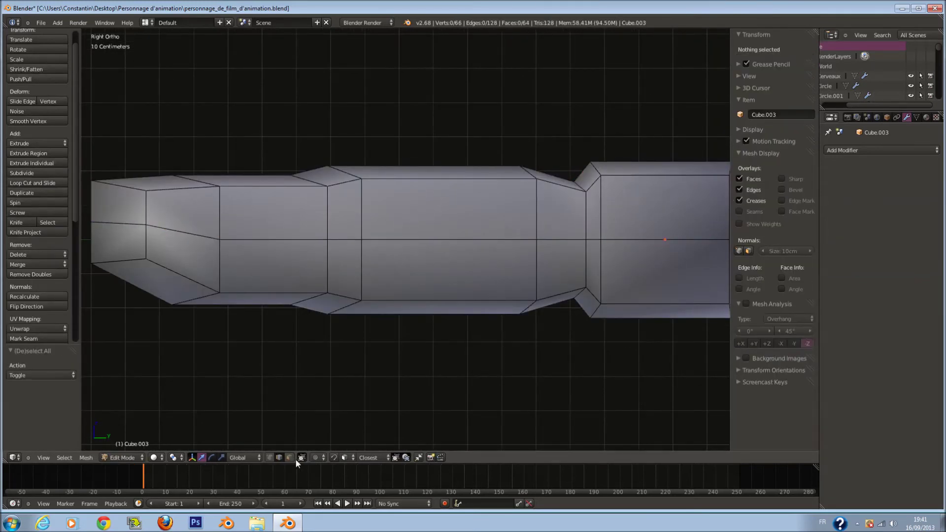
# - Select the upper faces of the limb's long middle segment on both sides and extrude them slightly outward
pyautogui.press('z')
pyautogui.press('c')
pyautogui.scroll(-3, 438, 174)
pyautogui.moveTo(438, 174)
pyautogui.mouseDown()
pyautogui.moveTo(486, 173)
pyautogui.moveTo(526, 189)
pyautogui.moveTo(516, 197)
pyautogui.mouseUp()
pyautogui.press('Escape')
pyautogui.press('z')
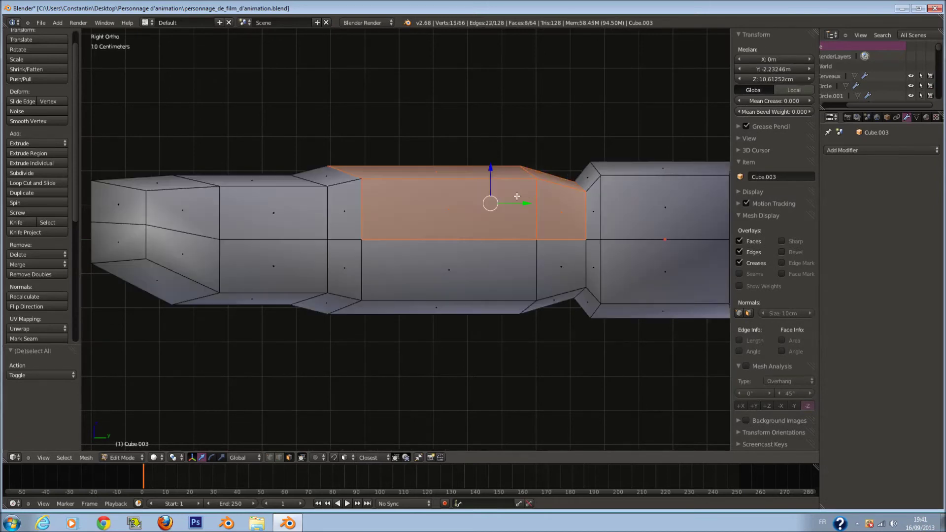
pyautogui.press('e')
pyautogui.click(518, 193)
pyautogui.press('a')
# - Select the upper faces of the segment before the tip, on both sides, and extrude them about 3.9 cm upward
pyautogui.moveTo(517, 192)
pyautogui.mouseDown(button='middle')
pyautogui.moveTo(387, 209)
pyautogui.moveTo(422, 229)
pyautogui.moveTo(411, 241)
pyautogui.mouseUp(button='middle')
pyautogui.press('c')
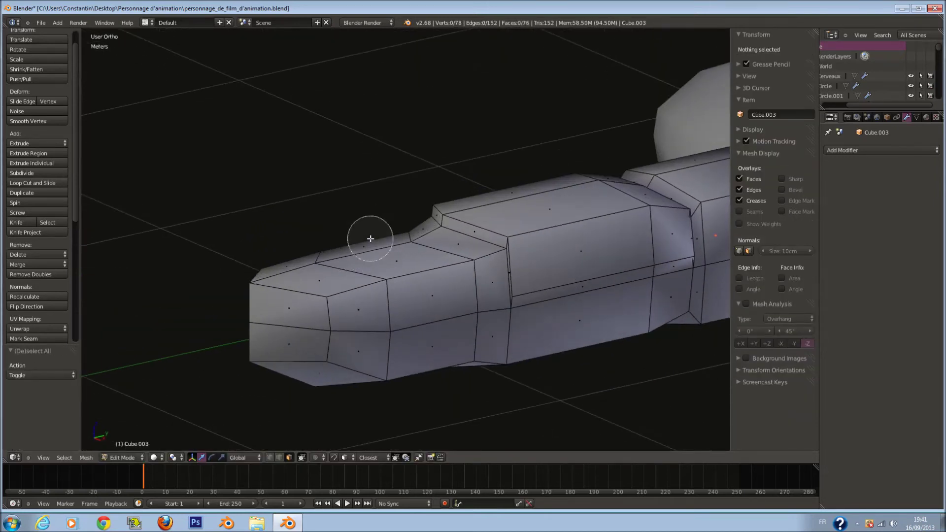
pyautogui.moveTo(371, 239); pyautogui.dragTo(395, 257)
pyautogui.press('Escape')
pyautogui.keyDown('shift'); pyautogui.click(427, 280); pyautogui.keyUp('shift')
pyautogui.moveTo(428, 280); pyautogui.dragTo(567, 265, button='middle')
pyautogui.keyDown('shift'); pyautogui.click(572, 213); pyautogui.keyUp('shift')
pyautogui.click(601, 220)
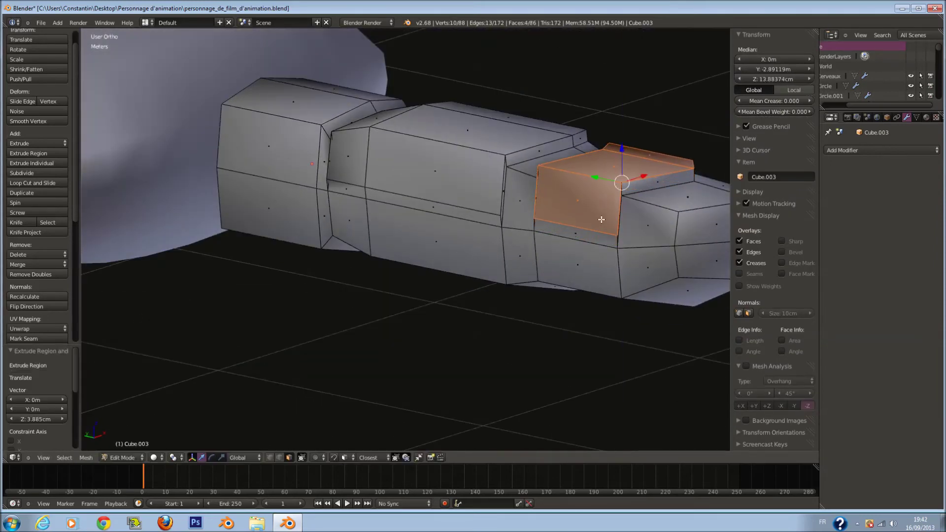
# - Add the middle segment's raised faces to the selection and apply Smooth Vertex once to both raised areas
pyautogui.press('Escape')
pyautogui.moveTo(384, 148)
pyautogui.mouseDown(button='middle')
pyautogui.moveTo(277, 175)
pyautogui.moveTo(260, 162)
pyautogui.mouseUp(button='middle')
pyautogui.press('c')
pyautogui.moveTo(361, 236); pyautogui.dragTo(482, 258)
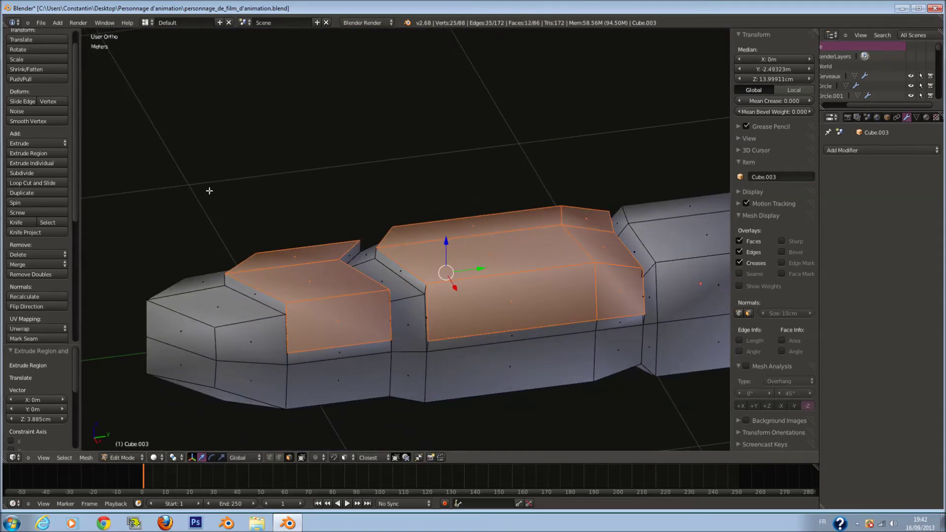
pyautogui.click(41, 121)
pyautogui.moveTo(227, 158); pyautogui.dragTo(411, 233, button='middle')
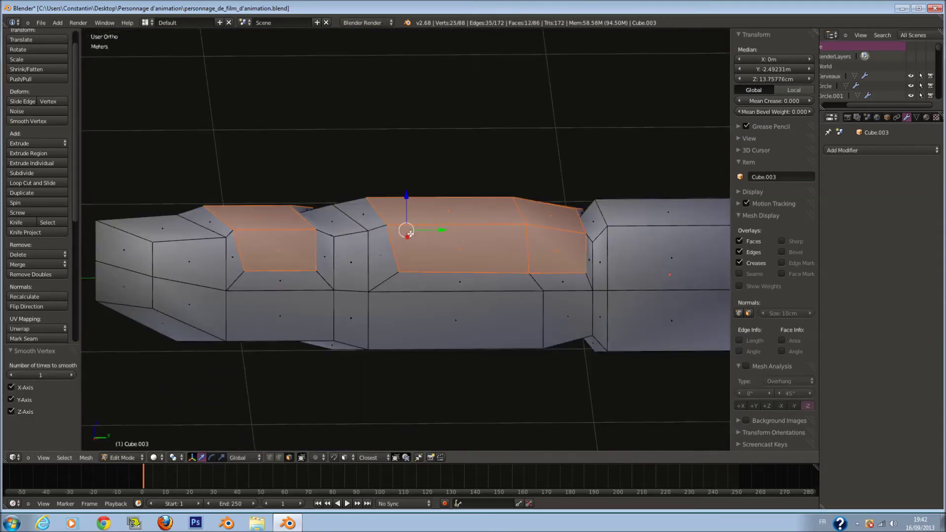
# - Replace the selection with the lower and underside faces of the limb's middle segment and the segment before the tip
pyautogui.click(447, 285)
pyautogui.press('a')
pyautogui.press('c')
pyautogui.click(470, 302)
pyautogui.press('Escape')
pyautogui.moveTo(471, 302); pyautogui.dragTo(490, 327, button='middle')
pyautogui.press('c')
pyautogui.click(591, 327)
pyautogui.press('Escape')
pyautogui.press('c')
pyautogui.moveTo(489, 328); pyautogui.dragTo(483, 299)
pyautogui.press('Escape')
# - Add the matching lower faces of both segments on the limb's other side to the selection
pyautogui.moveTo(483, 299); pyautogui.dragTo(579, 295, button='middle')
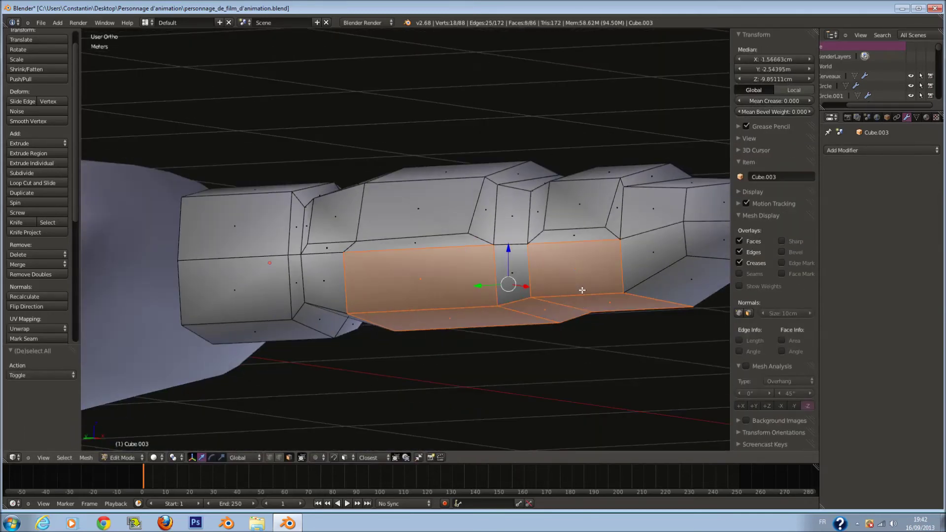
pyautogui.moveTo(445, 286); pyautogui.dragTo(582, 291)
pyautogui.press('Escape')
pyautogui.moveTo(581, 291); pyautogui.dragTo(464, 245, button='middle')
pyautogui.press('c')
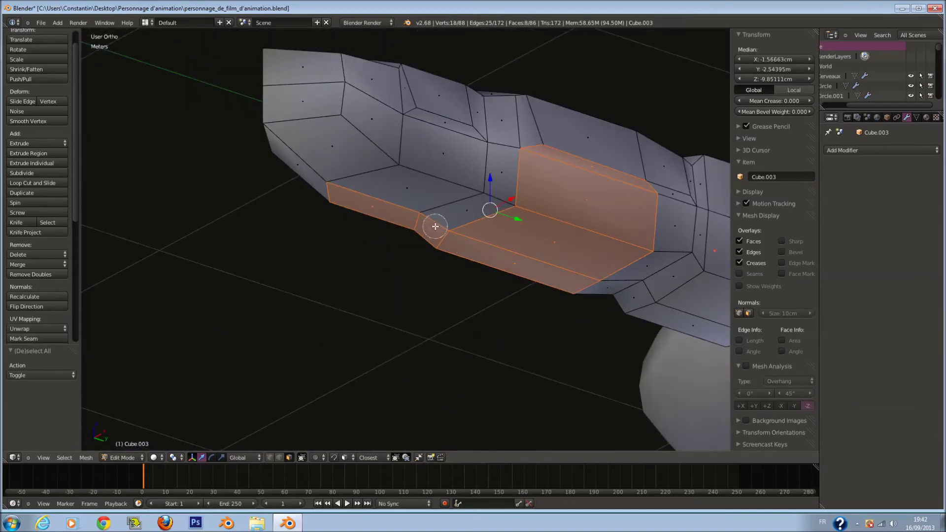
pyautogui.moveTo(466, 152); pyautogui.dragTo(422, 190)
pyautogui.press('Escape')
# - Extrude the selected lower faces of both segments outward and fatten them slightly along their normals
pyautogui.moveTo(422, 191)
pyautogui.mouseDown(button='middle')
pyautogui.moveTo(401, 228)
pyautogui.moveTo(568, 228)
pyautogui.moveTo(592, 296)
pyautogui.mouseUp(button='middle')
pyautogui.press('e')
pyautogui.click(567, 236)
pyautogui.hotkey('alt', 's')
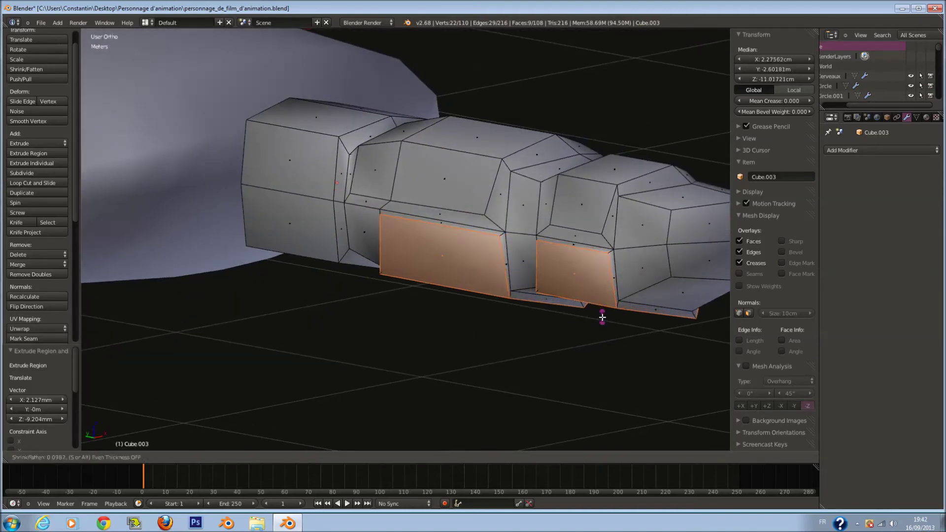
pyautogui.click(423, 297)
# - Apply Smooth Vertex to the extruded lower areas and swell them with a Shrink/Fatten offset of -0.257
pyautogui.click(36, 119)
pyautogui.moveTo(345, 172); pyautogui.dragTo(493, 340, button='middle')
pyautogui.hotkey('alt', 's')
pyautogui.click(561, 359)
# - Leave mesh editing and add a level 2 subdivision surface to the limb, checking it from below and from the side
pyautogui.moveTo(564, 348); pyautogui.dragTo(631, 197, button='middle')
pyautogui.press('ctrl+KP_7')
pyautogui.scroll(-2, 615, 215)
pyautogui.press('ctrl+KP_6')
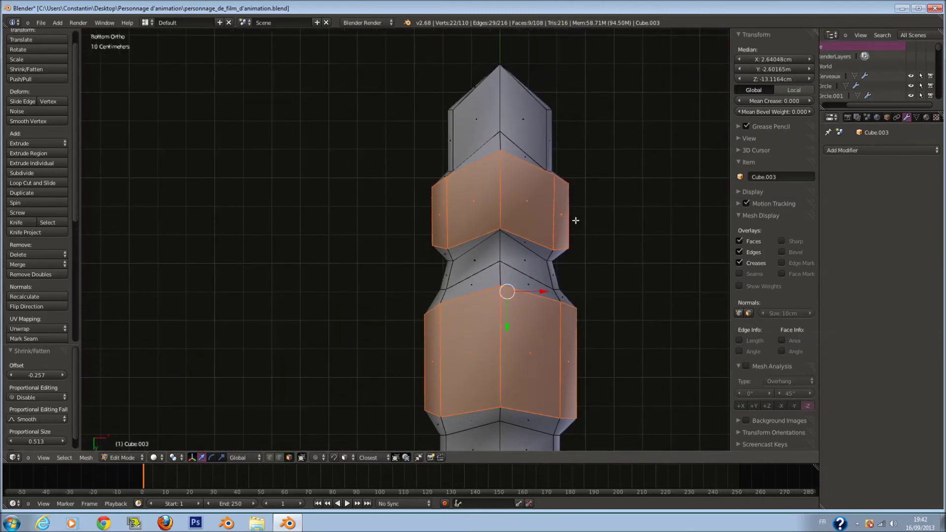
pyautogui.press('Tab')
pyautogui.hotkey('ctrl', '2')
pyautogui.press('ctrl+KP_6')
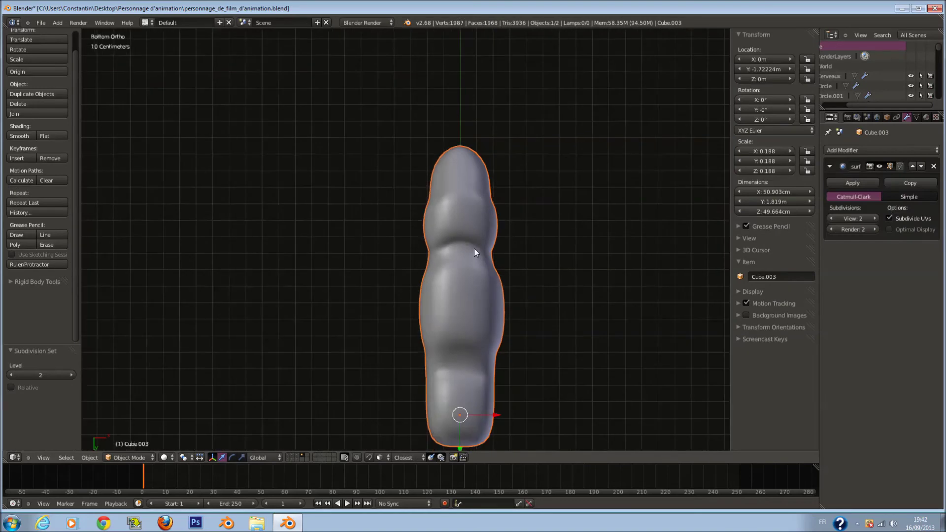
pyautogui.press('KP_3')
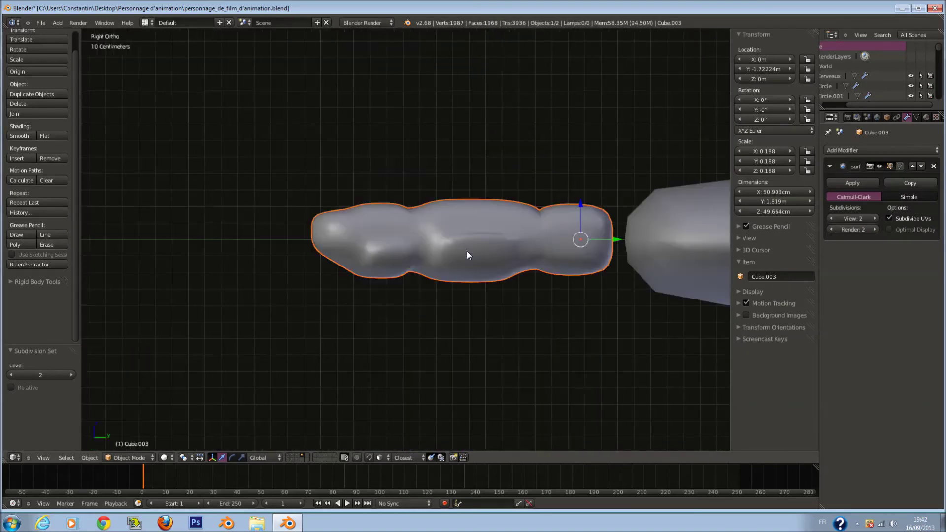
# - Add a loop cut around the lower raised area of the segment before the tip and of the middle segment, each slid to the raised edge
pyautogui.press('Tab')
pyautogui.scroll(4, 468, 255)
pyautogui.press('a')
pyautogui.hotkey('ctrl', 'r')
pyautogui.click(298, 249)
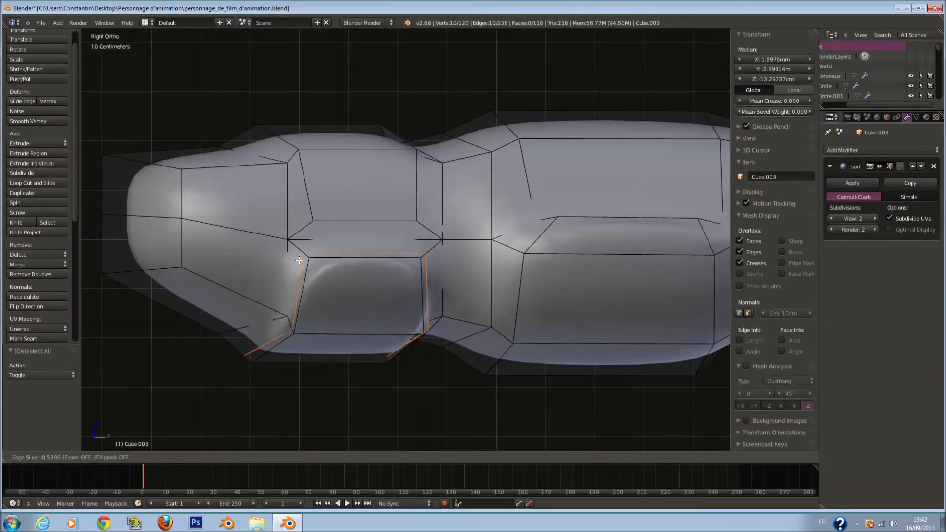
pyautogui.click(309, 181)
pyautogui.press('a')
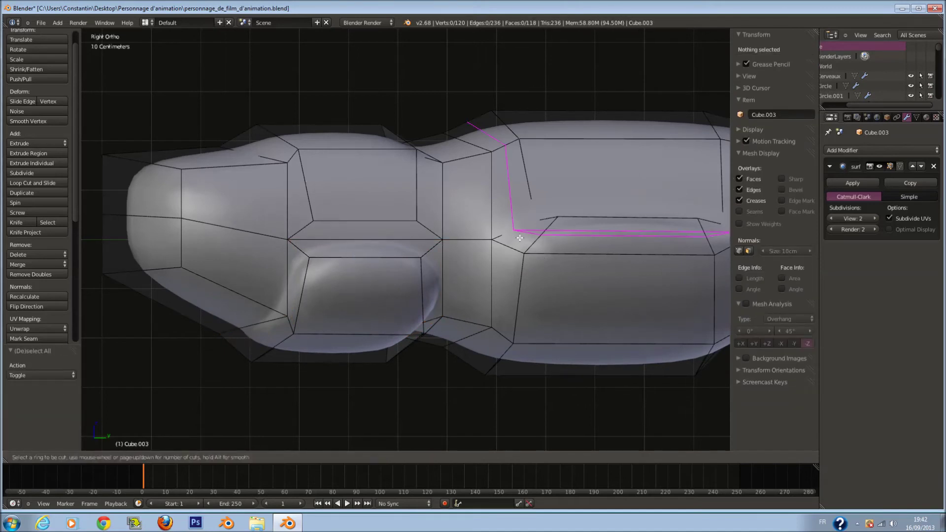
pyautogui.click(520, 238)
pyautogui.click(528, 168)
pyautogui.press('a')
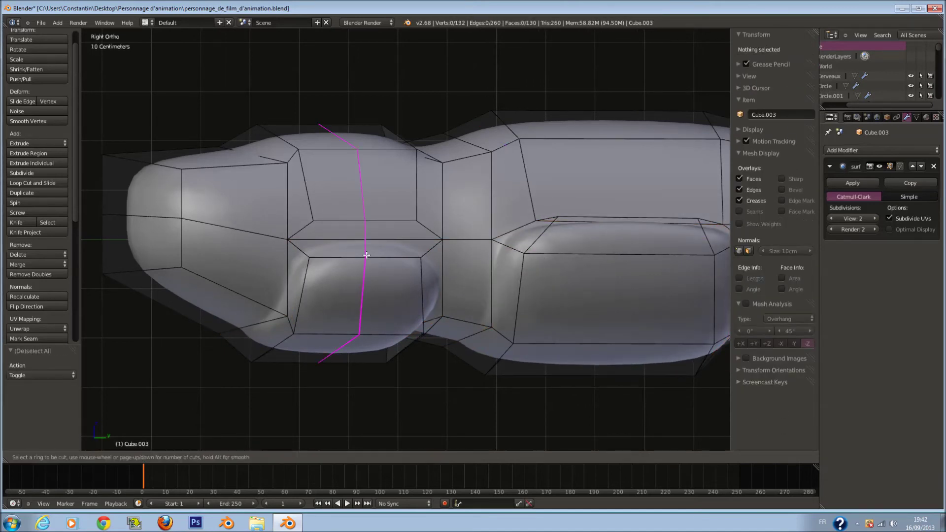
# - Add a loop cut around the upper raised area of the segment before the tip and of the middle segment, slid to the raised edge
pyautogui.click(422, 227)
pyautogui.click(423, 220)
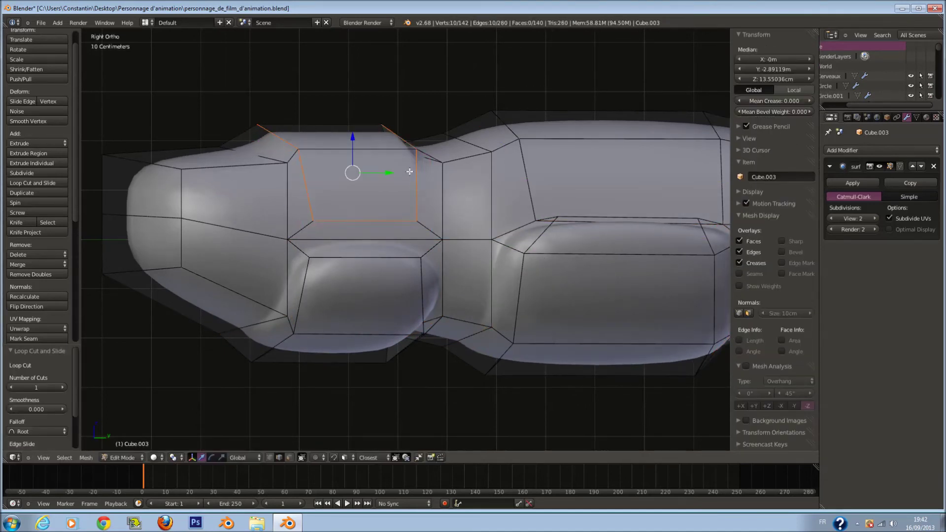
pyautogui.press('a')
pyautogui.hotkey('ctrl', 'r')
pyautogui.click(510, 137)
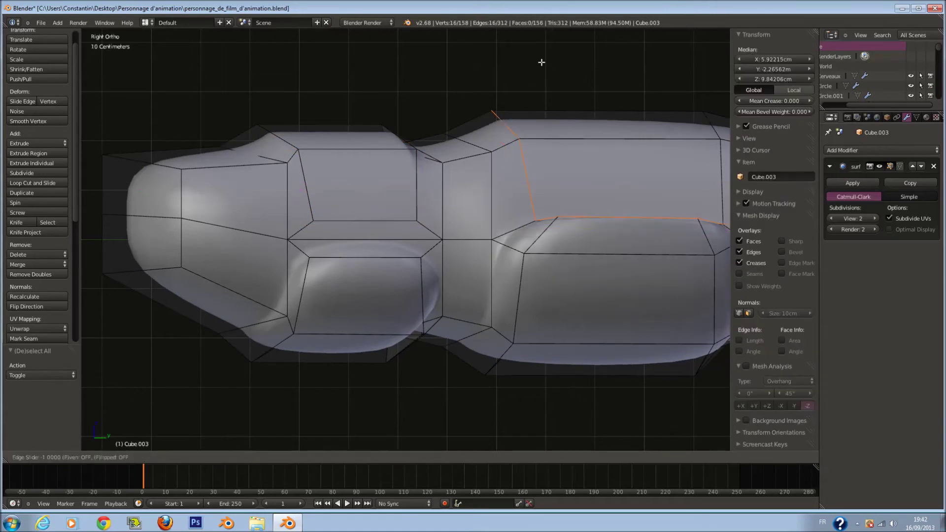
pyautogui.click(585, 205)
pyautogui.press('a')
# - Add crosswise loop cuts on the long middle segment, slid to the ends of its raised areas
pyautogui.hotkey('ctrl', 'r')
pyautogui.click(626, 226)
pyautogui.click(749, 220)
pyautogui.press('a')
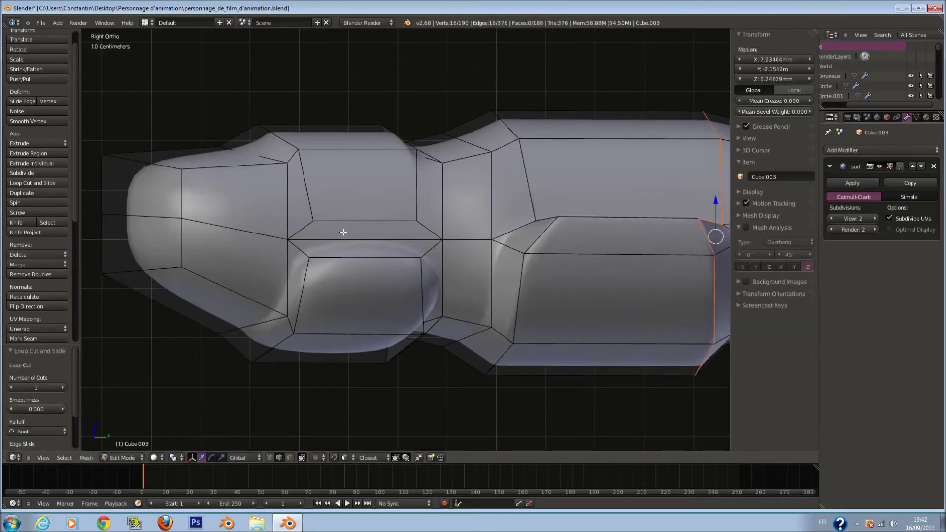
# - Add two crosswise loop cuts on the segment before the tip, one slid to each end of its raised areas
pyautogui.hotkey('ctrl', 'r')
pyautogui.click(340, 233)
pyautogui.click(234, 248)
pyautogui.press('a')
pyautogui.hotkey('ctrl', 'r')
pyautogui.click(374, 258)
pyautogui.click(427, 257)
# - Return to object mode and save the file over the existing one
pyautogui.press('Tab')
pyautogui.scroll(-4, 528, 269)
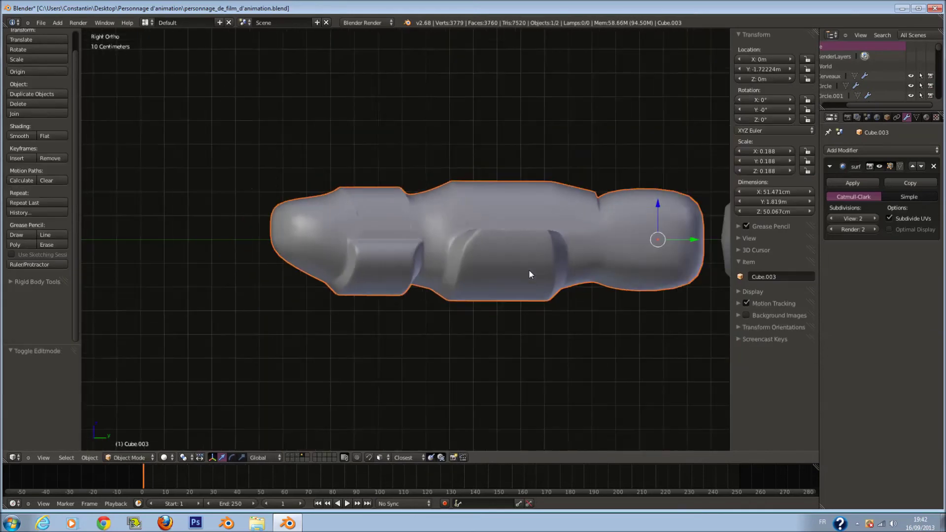
pyautogui.moveTo(528, 269); pyautogui.dragTo(578, 319, button='middle')
pyautogui.hotkey('ctrl', 's')
pyautogui.click(580, 321)
pyautogui.moveTo(498, 363); pyautogui.dragTo(501, 323, button='middle')
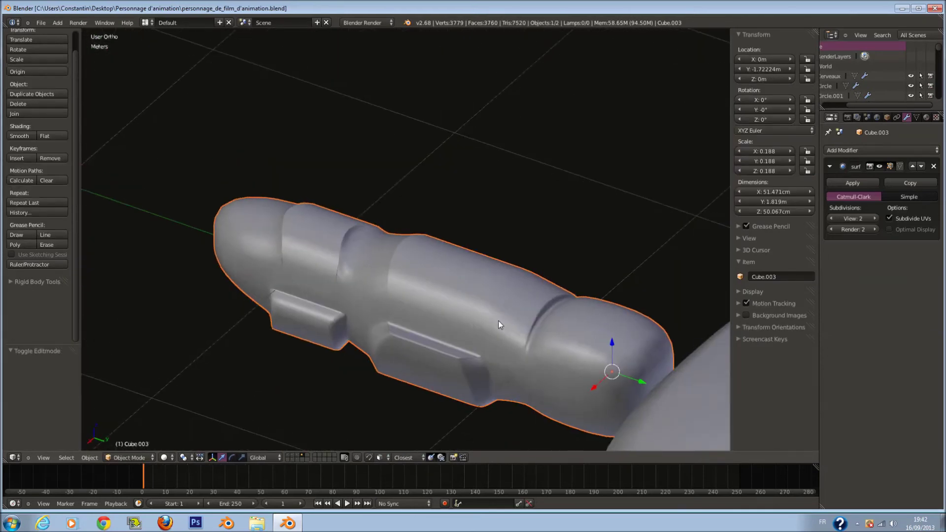
pyautogui.press('KP_7')
pyautogui.scroll(3, 490, 301)
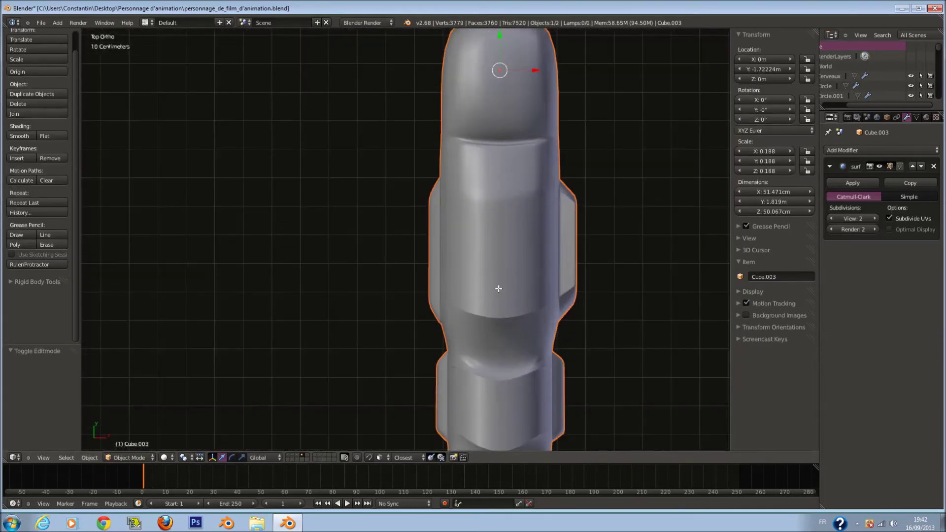
pyautogui.press('Tab')
pyautogui.press('a')
pyautogui.scroll(2, 343, 436)
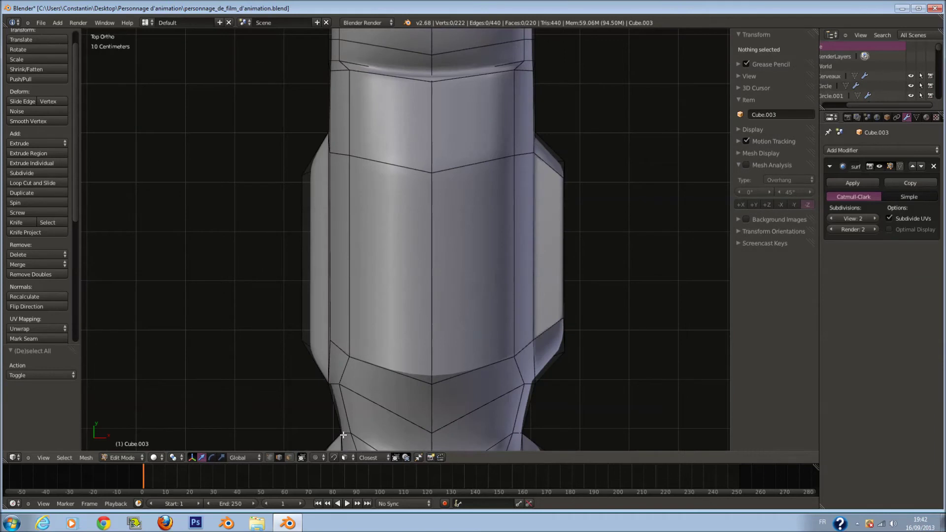
pyautogui.rightClick(422, 290)
pyautogui.keyDown('shift'); pyautogui.rightClick(439, 226); pyautogui.keyUp('shift')
pyautogui.scroll(-1, 444, 188)
pyautogui.scroll(1, 547, 272)
pyautogui.press('e')
pyautogui.rightClick(541, 266)
pyautogui.hotkey('ctrl', 'z')
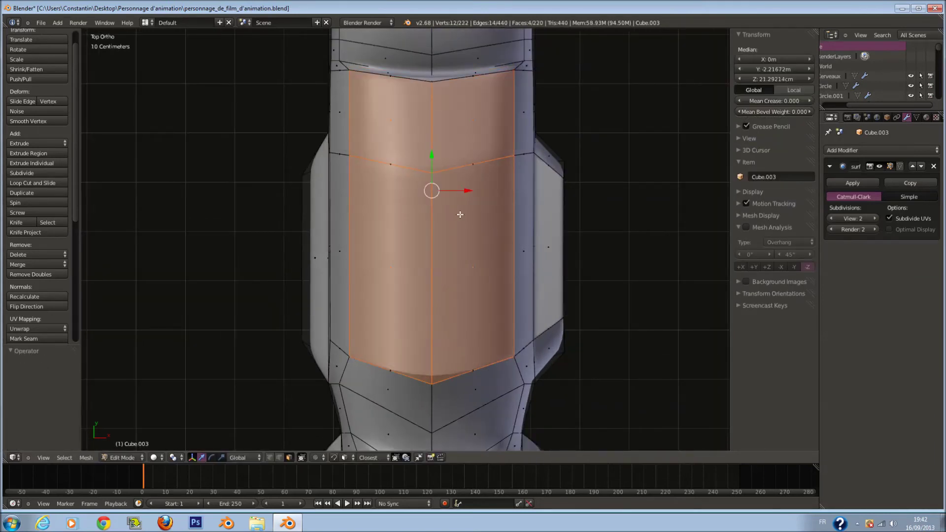
pyautogui.press('a')
pyautogui.press('z')
pyautogui.moveTo(403, 168)
pyautogui.mouseDown(button='middle')
pyautogui.moveTo(492, 178)
pyautogui.moveTo(363, 212)
pyautogui.moveTo(371, 229)
pyautogui.moveTo(387, 193)
pyautogui.mouseUp(button='middle')
pyautogui.press('z')
# - Add another loop cut around the upper raised area of the middle segment and slide it fully to the raised edge
pyautogui.press('Tab')
pyautogui.scroll(-1, 419, 235)
pyautogui.moveTo(419, 236); pyautogui.dragTo(353, 199, button='middle')
pyautogui.scroll(1, 456, 179)
pyautogui.press('Tab')
pyautogui.press('a')
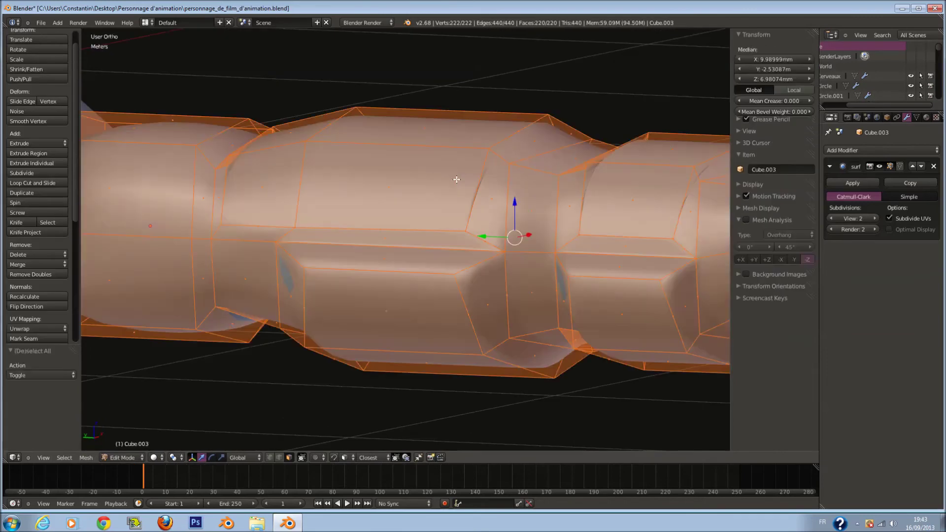
pyautogui.press('a')
pyautogui.hotkey('ctrl', 'r')
pyautogui.click(502, 140)
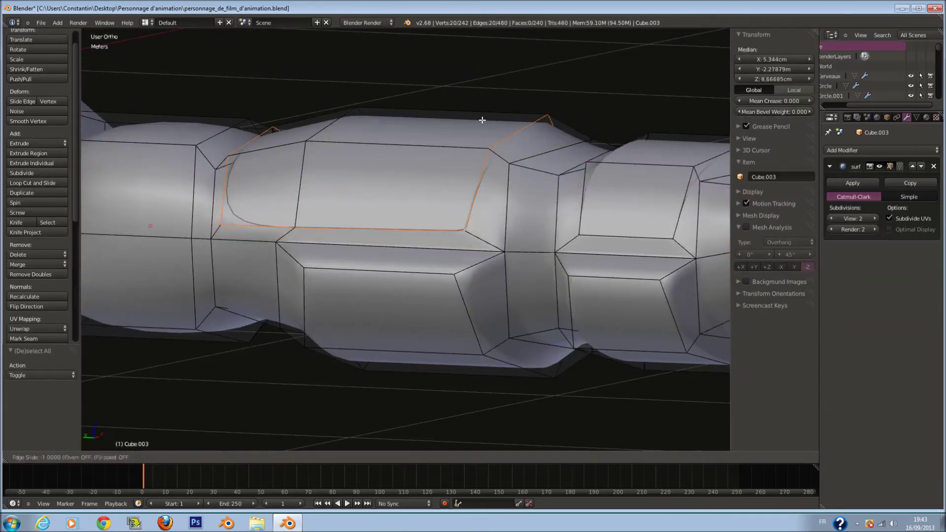
pyautogui.click(482, 120)
# - Add a second loop cut around the middle segment's upper raised area, slid toward its base, and clear the selection
pyautogui.hotkey('ctrl', 'r')
pyautogui.click(507, 153)
pyautogui.click(508, 155)
pyautogui.hotkey('ctrl', 'z')
pyautogui.hotkey('ctrl', 'r')
pyautogui.click(508, 156)
pyautogui.click(539, 219)
pyautogui.press('a')
# - Add two more loop cuts around the upper raised area of the segment before the tip
pyautogui.press('Tab')
pyautogui.moveTo(592, 249); pyautogui.dragTo(563, 274, button='middle')
pyautogui.press('Tab')
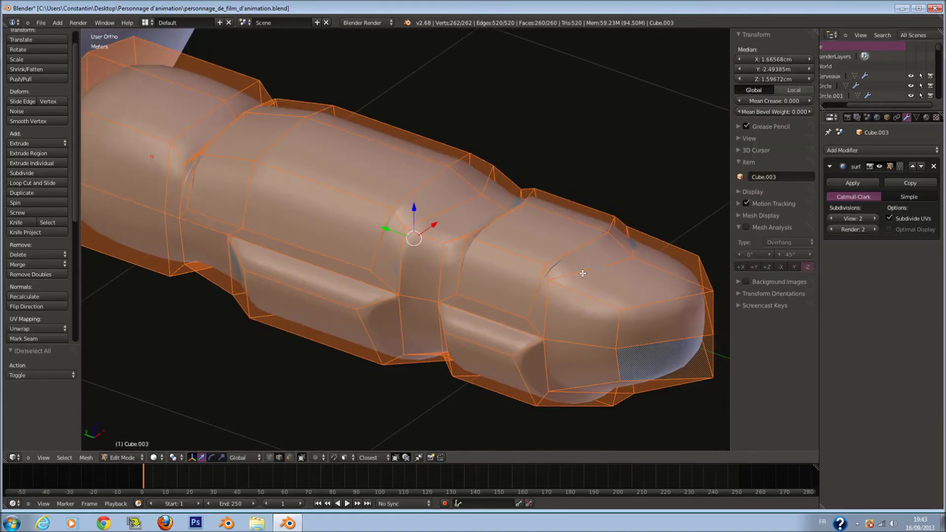
pyautogui.press('a')
pyautogui.hotkey('ctrl', 'r')
pyautogui.click(545, 271)
pyautogui.press('a')
pyautogui.hotkey('ctrl', 'r')
pyautogui.click(544, 277)
pyautogui.click(547, 290)
# - Stretch the whole limb in object mode along the Y axis by a factor of 1.072, using a wireframe side view
pyautogui.press('Tab')
pyautogui.scroll(-1, 540, 303)
pyautogui.moveTo(540, 303); pyautogui.dragTo(341, 329, button='middle')
pyautogui.moveTo(432, 323); pyautogui.dragTo(422, 250, button='middle')
pyautogui.press('KP_3')
pyautogui.scroll(-3, 555, 296)
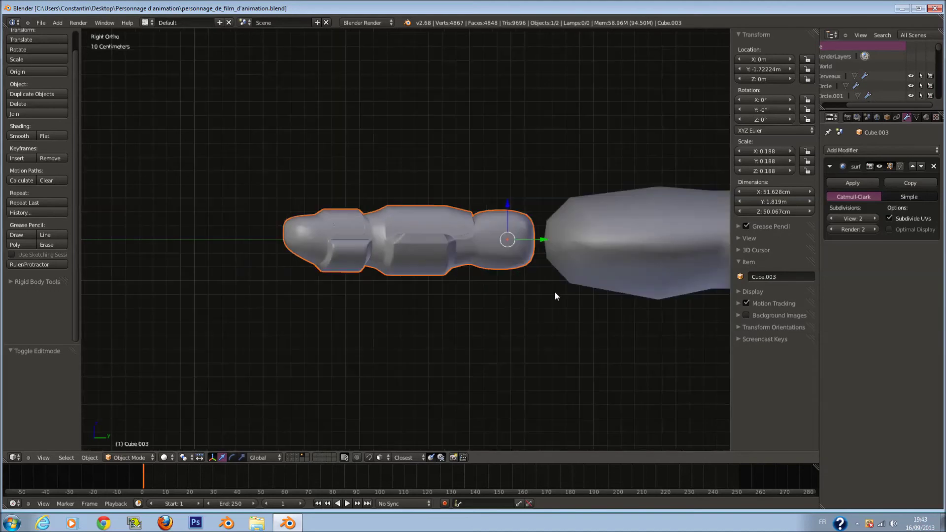
pyautogui.press('z')
pyautogui.scroll(2, 557, 294)
pyautogui.press('s')
pyautogui.press('y')
pyautogui.click(581, 303)
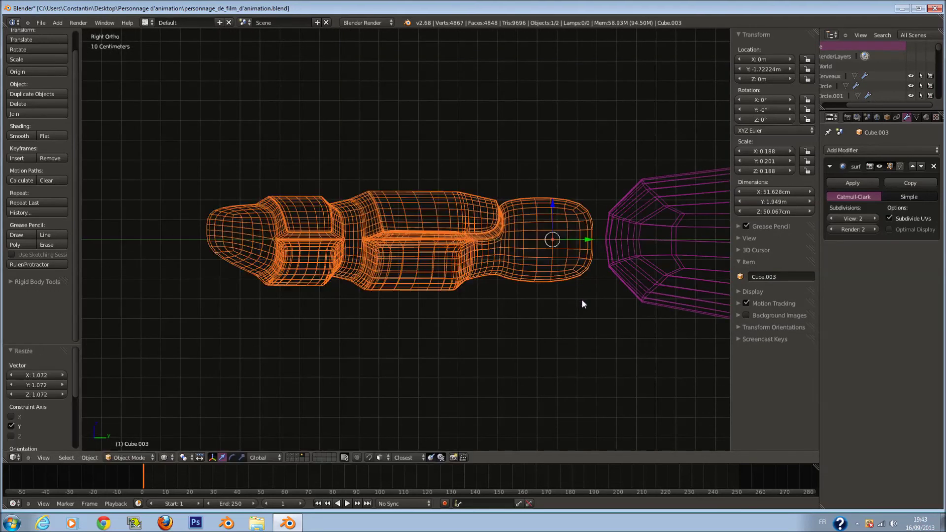
# - Select the tip and the segment before it through the wireframe mesh and rotate them downward by -5.562°
pyautogui.press('z')
pyautogui.press('z')
pyautogui.press('Tab')
pyautogui.press('a')
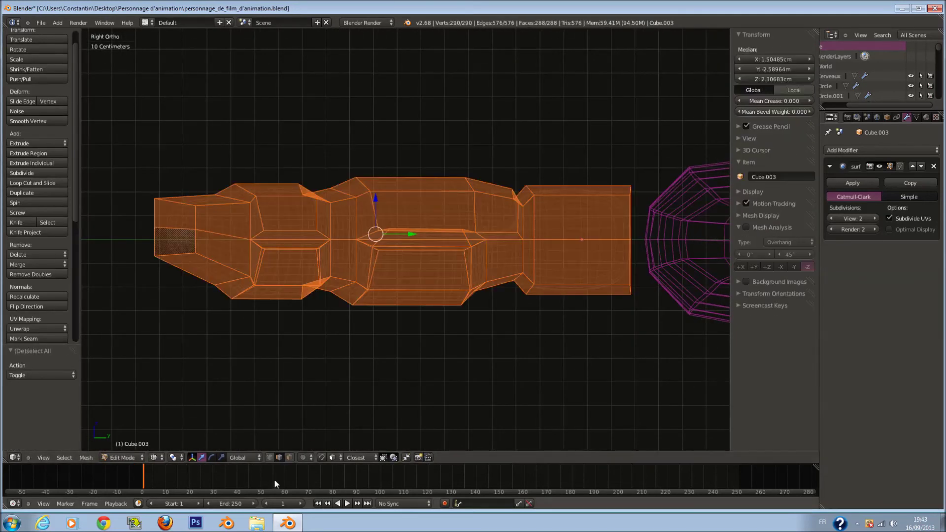
pyautogui.press('a')
pyautogui.press('a')
pyautogui.press('a')
pyautogui.press('c')
pyautogui.scroll(-5, 229, 224)
pyautogui.click(234, 236)
pyautogui.scroll(4, 365, 281)
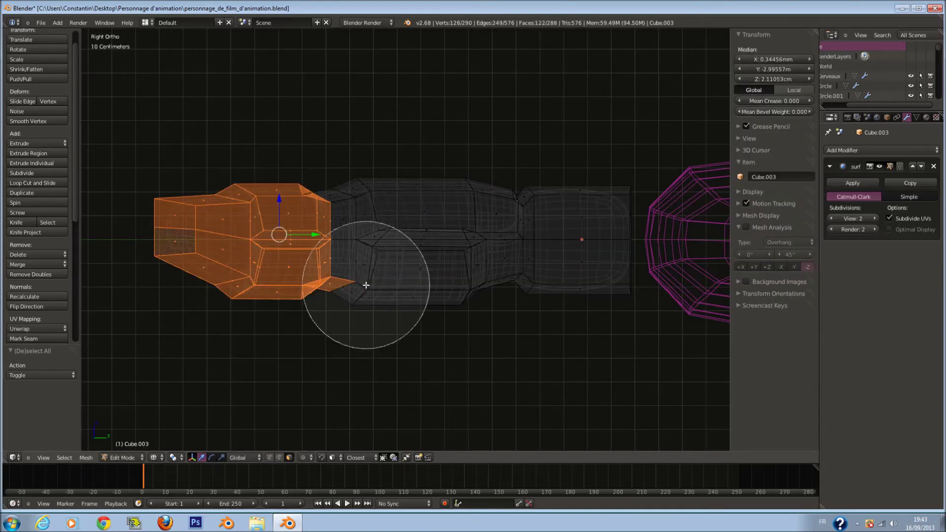
pyautogui.rightClick(383, 300)
pyautogui.press('r')
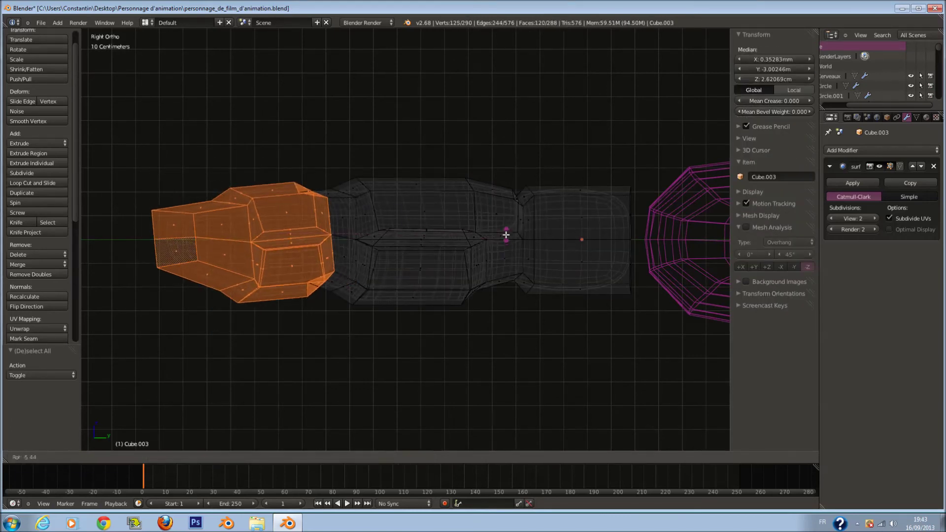
pyautogui.click(505, 234)
# - Extend the face selection over the long middle segment, refining it around that segment's rear end
pyautogui.press('c')
pyautogui.scroll(-4, 397, 224)
pyautogui.click(397, 224)
pyautogui.rightClick(585, 262)
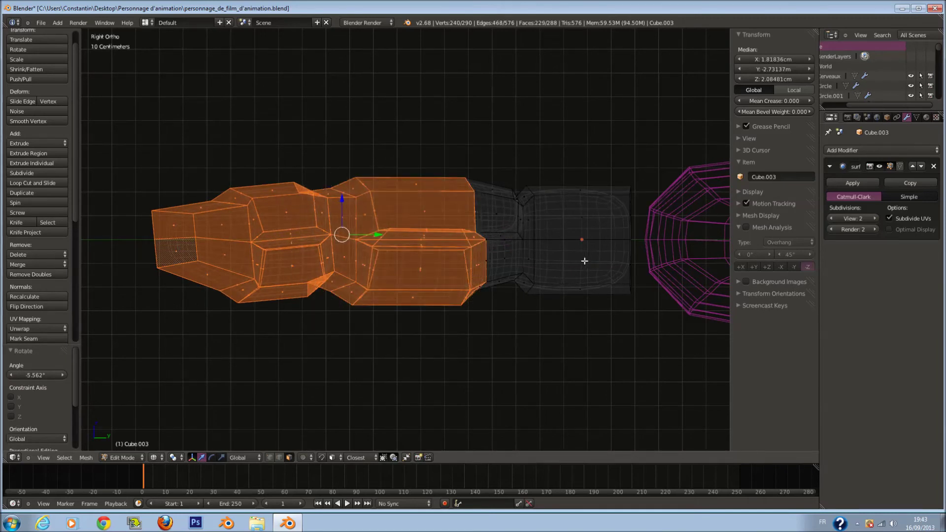
pyautogui.press('r')
pyautogui.rightClick(585, 249)
pyautogui.press('c')
pyautogui.moveTo(419, 270)
pyautogui.mouseDown()
pyautogui.moveTo(386, 217)
pyautogui.moveTo(416, 270)
pyautogui.mouseUp()
pyautogui.scroll(2, 534, 225)
pyautogui.scroll(2, 535, 224)
pyautogui.moveTo(534, 225)
pyautogui.mouseDown(button='middle')
pyautogui.moveTo(536, 207)
pyautogui.moveTo(534, 277)
pyautogui.mouseUp(button='middle')
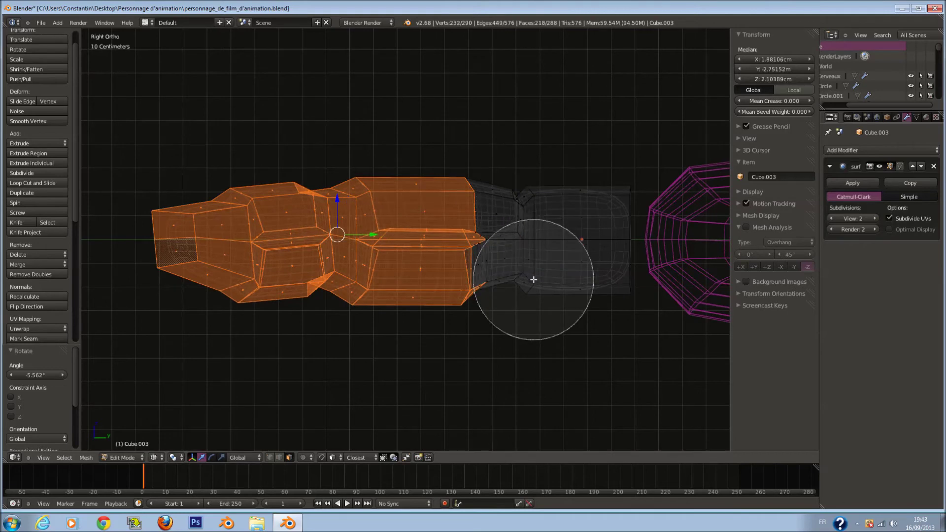
pyautogui.rightClick(434, 272)
# - Enable proportional editing and rotate the selected tip, neighbouring segment and long middle segment slightly downward
pyautogui.click(309, 458)
pyautogui.click(320, 416)
pyautogui.press('r')
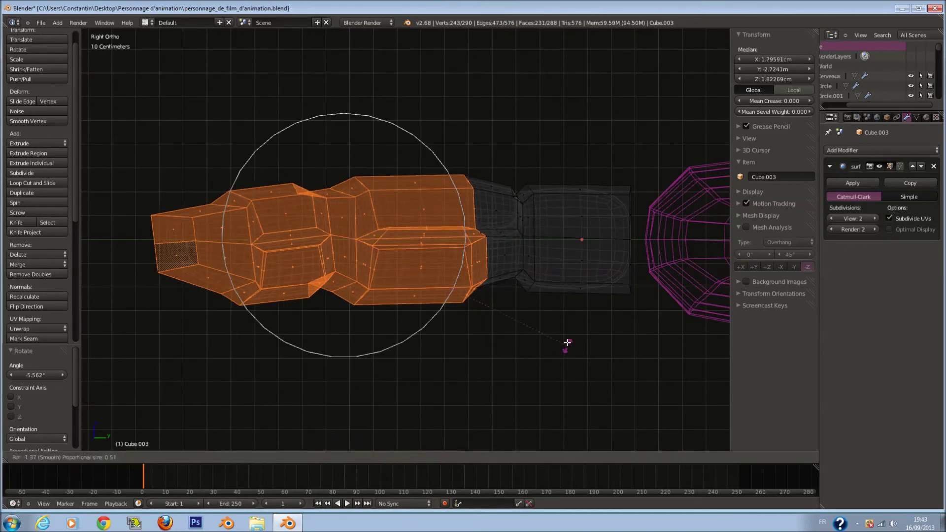
pyautogui.click(563, 334)
# - Select only the tip and the segment before it, and rotate them downward by -3.499° with smooth falloff
pyautogui.press('a')
pyautogui.press('c')
pyautogui.scroll(-3, 261, 235)
pyautogui.moveTo(260, 234); pyautogui.dragTo(238, 223)
pyautogui.rightClick(238, 224)
pyautogui.press('r')
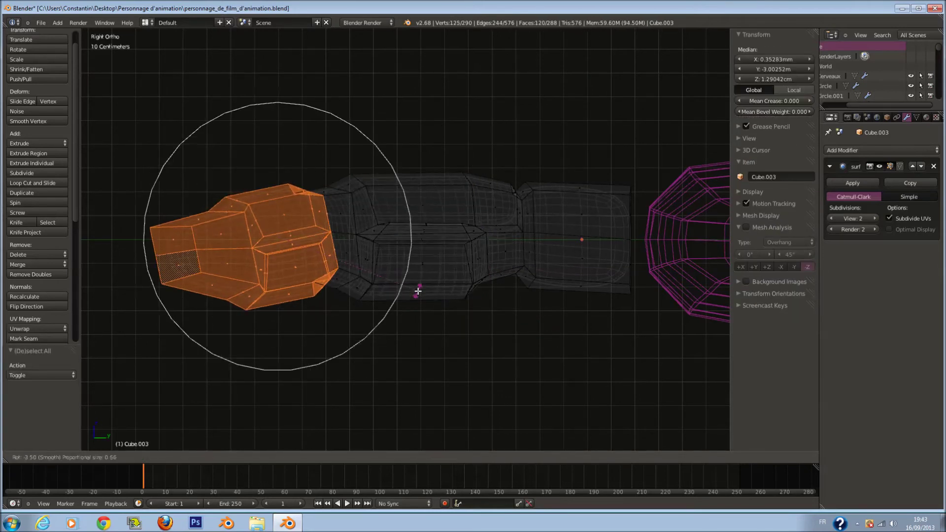
pyautogui.click(418, 291)
# - Move the two front segments -2.08 cm along Z and rotate them about -3° more
pyautogui.press('g')
pyautogui.press('z')
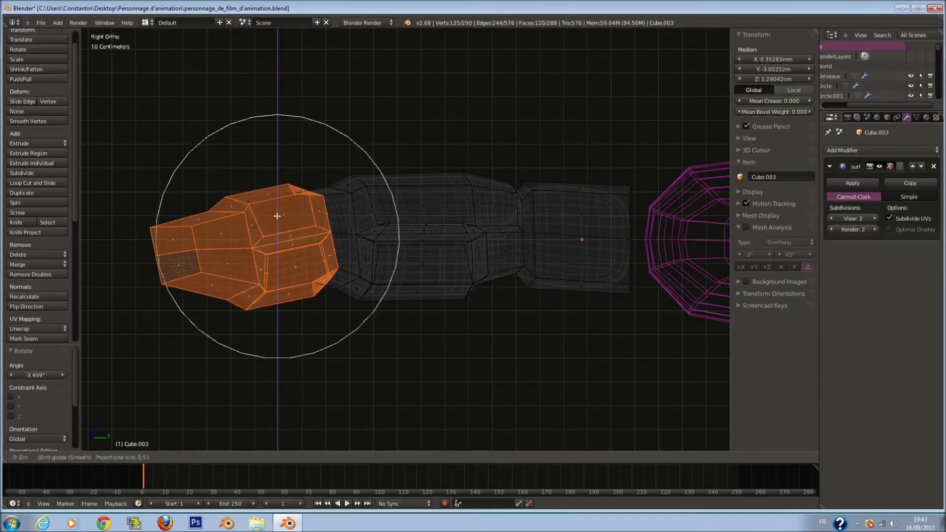
pyautogui.click(461, 271)
pyautogui.press('r')
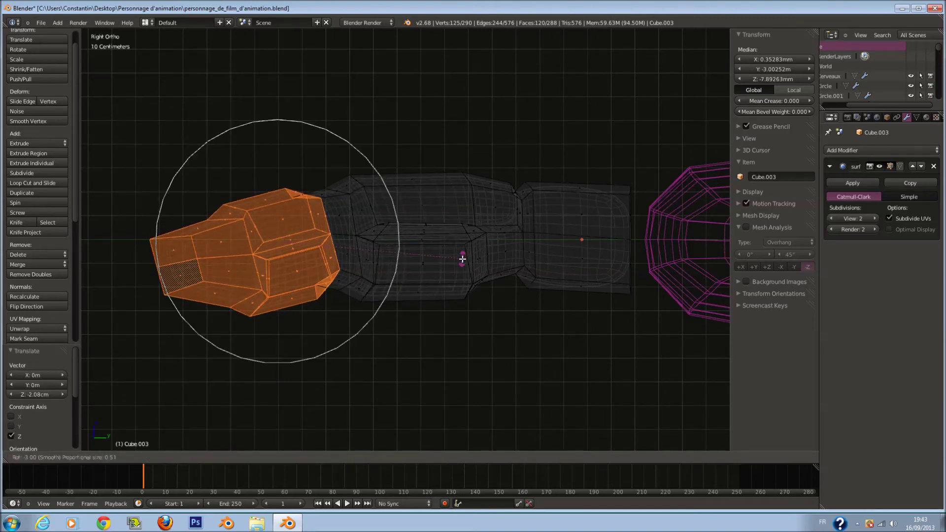
pyautogui.click(462, 262)
# - Replace the selection with the faces at the limb's rear end and scale them
pyautogui.press('a')
pyautogui.press('c')
pyautogui.click(655, 195)
pyautogui.moveTo(659, 207); pyautogui.dragTo(657, 296)
pyautogui.rightClick(657, 323)
pyautogui.press('s')
pyautogui.click(659, 340)
pyautogui.moveTo(631, 224); pyautogui.dragTo(631, 218)
# - Return the limb to solid shading in object mode and save the file over the existing one
pyautogui.press('z')
pyautogui.press('Tab')
pyautogui.hotkey('ctrl', 's')
pyautogui.click(574, 305)
# - From the top view, move the finger -68.309 cm along X and scale it by 0.820
pyautogui.press('KP_7')
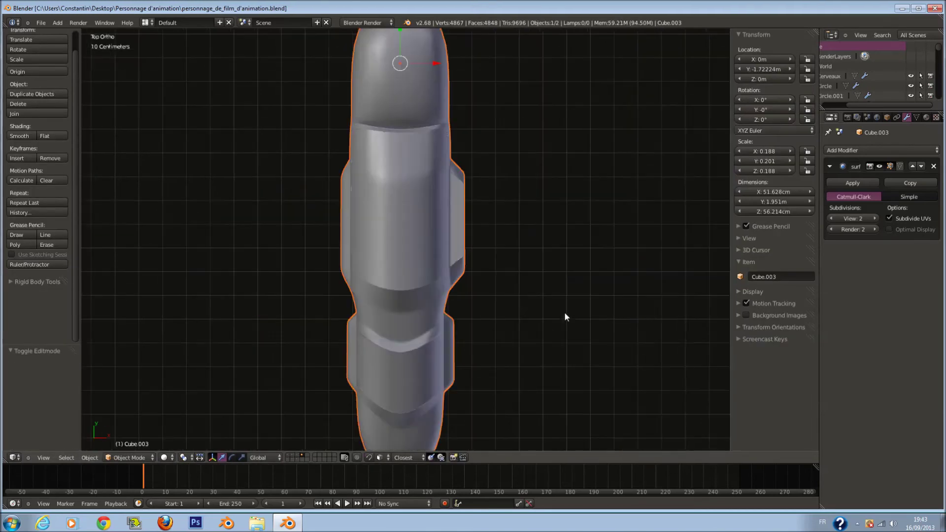
pyautogui.scroll(-5, 564, 312)
pyautogui.keyDown('ctrl'); pyautogui.scroll(-2, 471, 251); pyautogui.keyUp('ctrl')
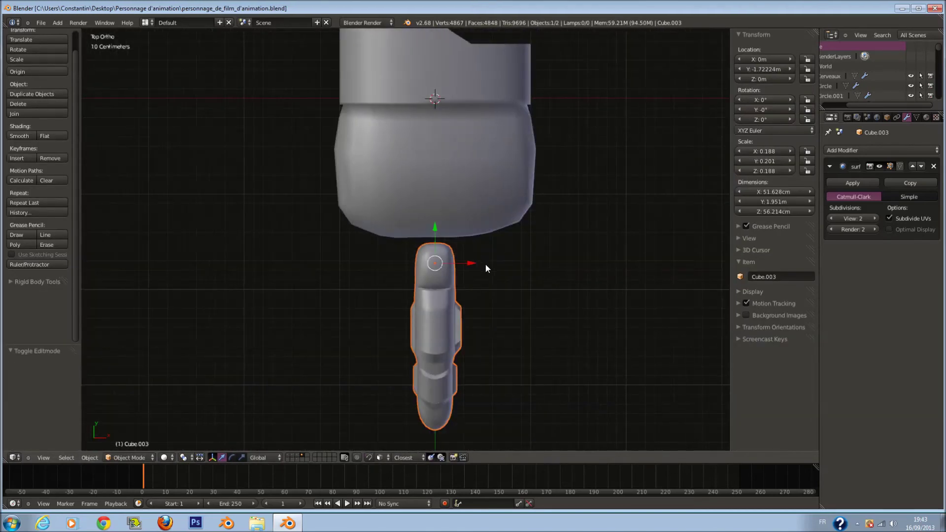
pyautogui.press('g')
pyautogui.press('x')
pyautogui.click(422, 261)
pyautogui.scroll(1, 480, 292)
pyautogui.press('s')
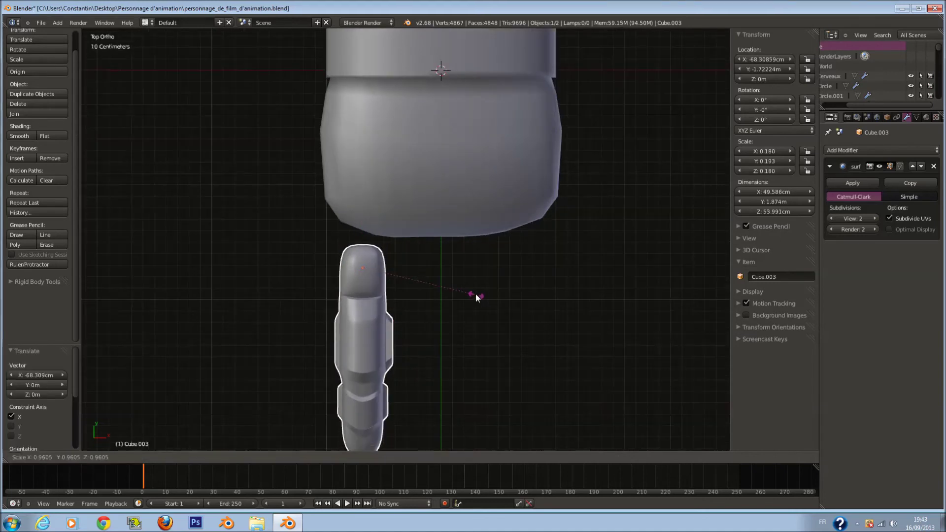
pyautogui.click(465, 290)
# - Duplicate the first finger beside itself and enlarge the copy by 1.155
pyautogui.hotkey('shift', 'd')
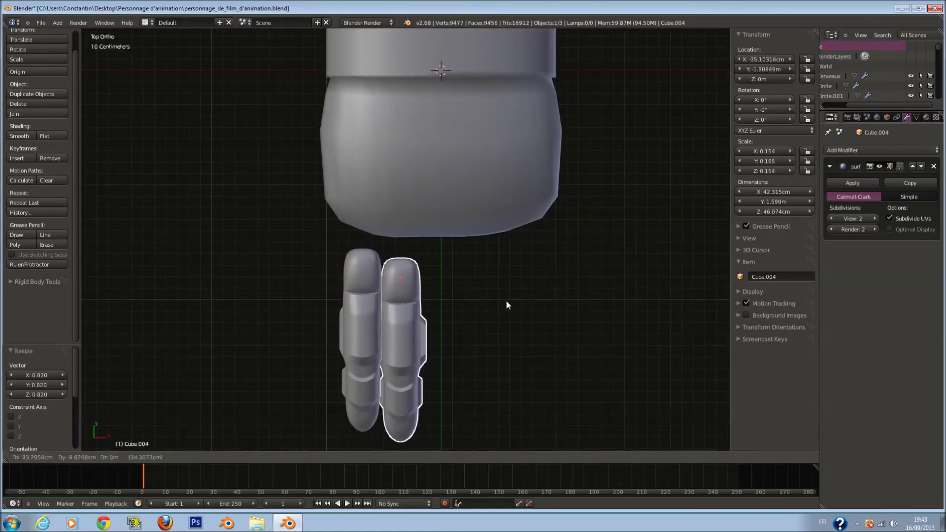
pyautogui.click(526, 296)
pyautogui.press('s')
pyautogui.click(544, 317)
# - Duplicate the second finger to make a third one beside it, and scale the copy by 0.914
pyautogui.hotkey('shift', 'd')
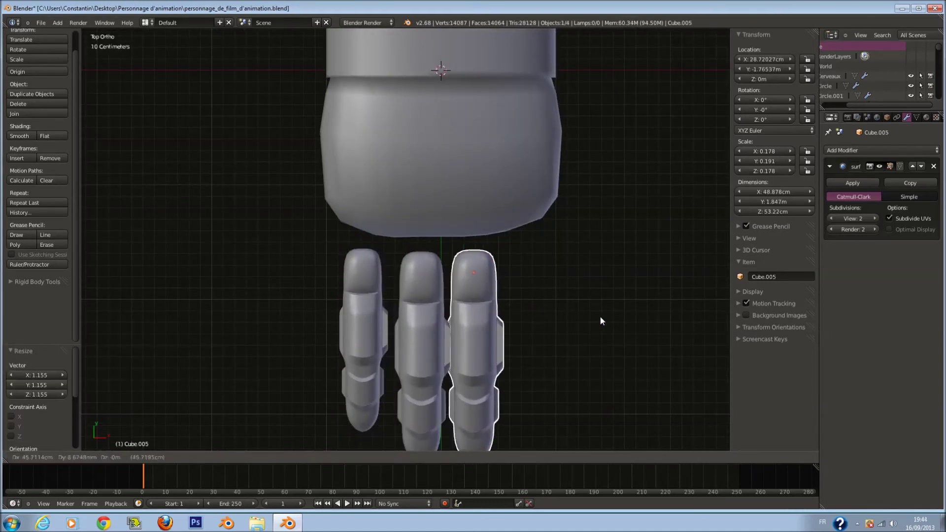
pyautogui.click(609, 309)
pyautogui.press('s')
pyautogui.click(597, 314)
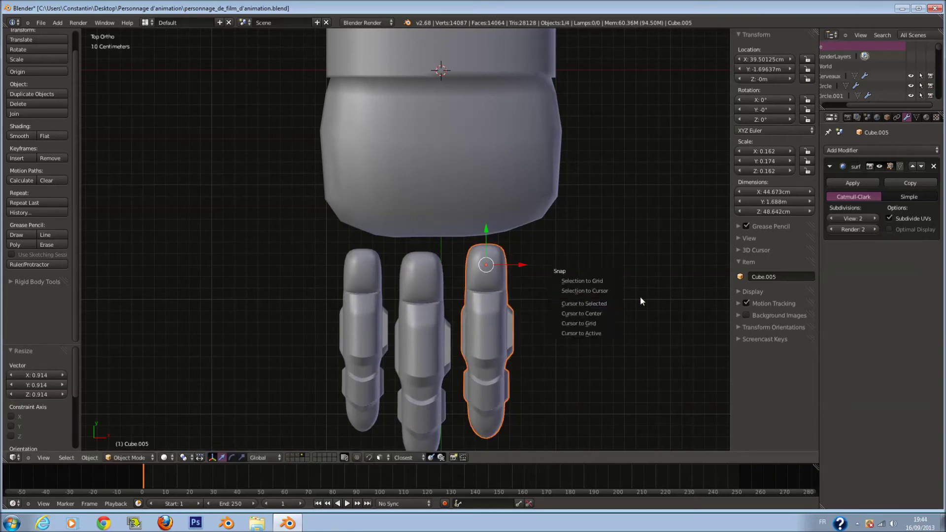
# - Duplicate the third finger to make a fourth at the palm's far side, and shrink it to X scale 0.145
pyautogui.hotkey('shift', 'd')
pyautogui.click(546, 275)
pyautogui.press('s')
pyautogui.click(546, 277)
# - Select all four fingers and shift them -15.956 cm along X
pyautogui.press('c')
pyautogui.moveTo(444, 321)
pyautogui.mouseDown()
pyautogui.moveTo(397, 332)
pyautogui.moveTo(502, 277)
pyautogui.moveTo(469, 265)
pyautogui.mouseUp()
pyautogui.rightClick(506, 274)
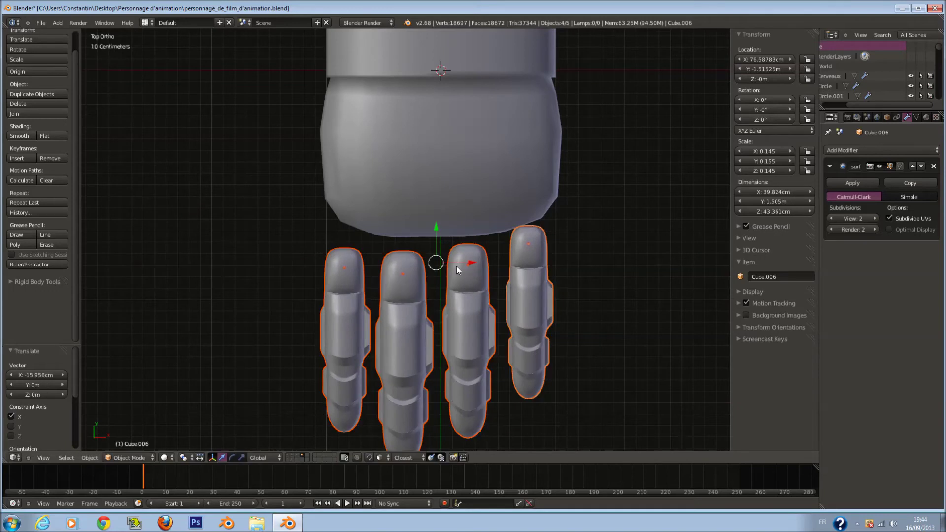
# - Move the first finger 14.662 cm along Y toward the palm and rotate it so its tip splays outward
pyautogui.keyDown('ctrl'); pyautogui.scroll(-2, 457, 268); pyautogui.keyUp('ctrl')
pyautogui.keyDown('shift'); pyautogui.scroll(-1, 458, 268); pyautogui.keyUp('shift')
pyautogui.rightClick(392, 254)
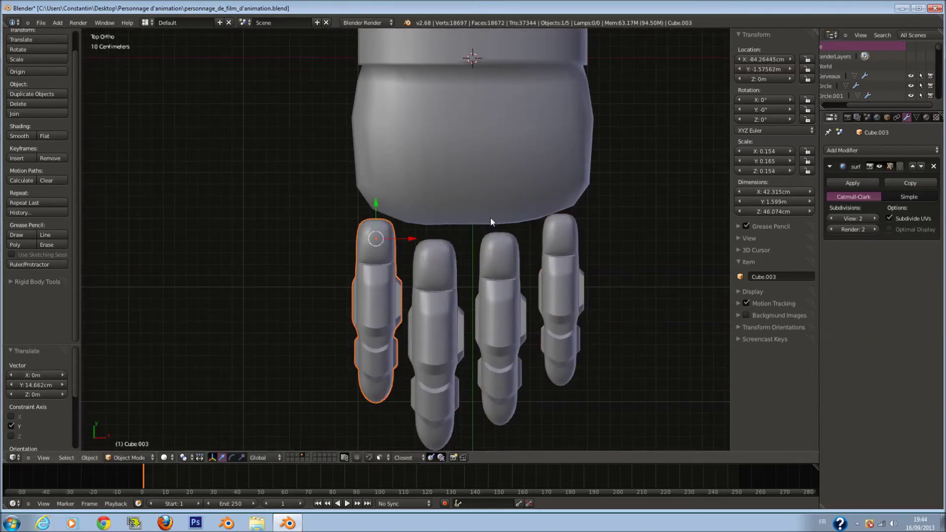
pyautogui.press('r')
pyautogui.click(499, 249)
# - Shrink the second finger to X scale 0.165 and shift it slightly along X toward the first finger
pyautogui.rightClick(454, 294)
pyautogui.press('s')
pyautogui.click(469, 274)
pyautogui.press('g')
pyautogui.press('x')
pyautogui.click(473, 264)
# - Move the second finger 6.469 cm along Y toward the palm and tilt its tip slightly outward
pyautogui.press('g')
pyautogui.click(507, 262)
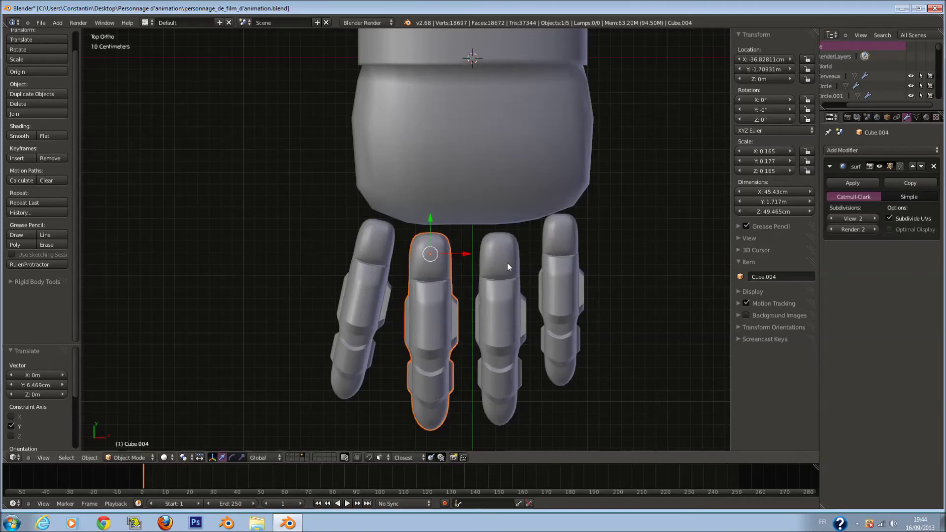
pyautogui.press('r')
pyautogui.click(508, 266)
# - Enlarge the third finger by 1.058, then reposition it toward the second finger and rotate it slightly
pyautogui.rightClick(507, 266)
pyautogui.press('g')
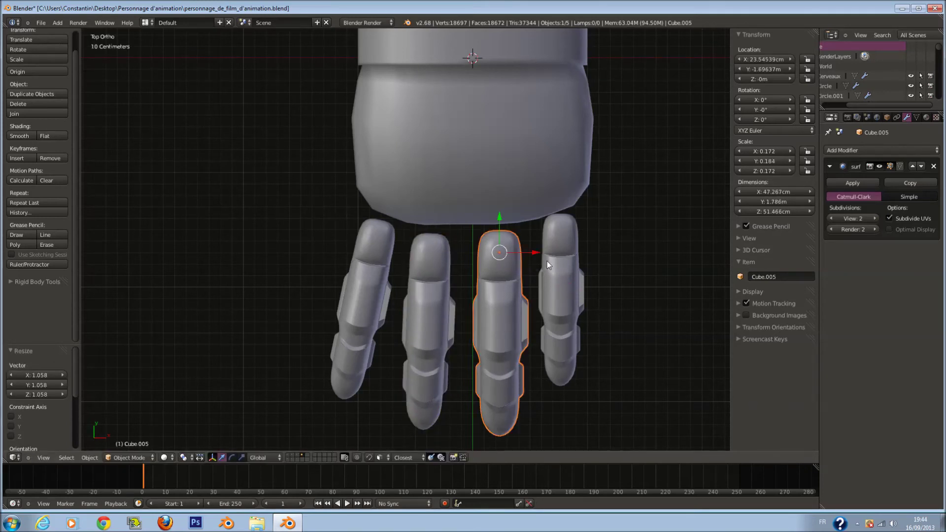
pyautogui.press('x')
pyautogui.click(525, 243)
pyautogui.press('g')
pyautogui.press('r')
pyautogui.click(490, 268)
# - Select the first three fingers, shift them slightly along X away from the fourth, and clear the selection
pyautogui.press('c')
pyautogui.moveTo(398, 291); pyautogui.dragTo(470, 259)
pyautogui.press('Escape')
pyautogui.press('a')
# - Rotate the fourth finger outward by 10.451°, scale it by 1.061, and move it -5.606 cm in X and -12.506 cm in Y
pyautogui.rightClick(577, 262)
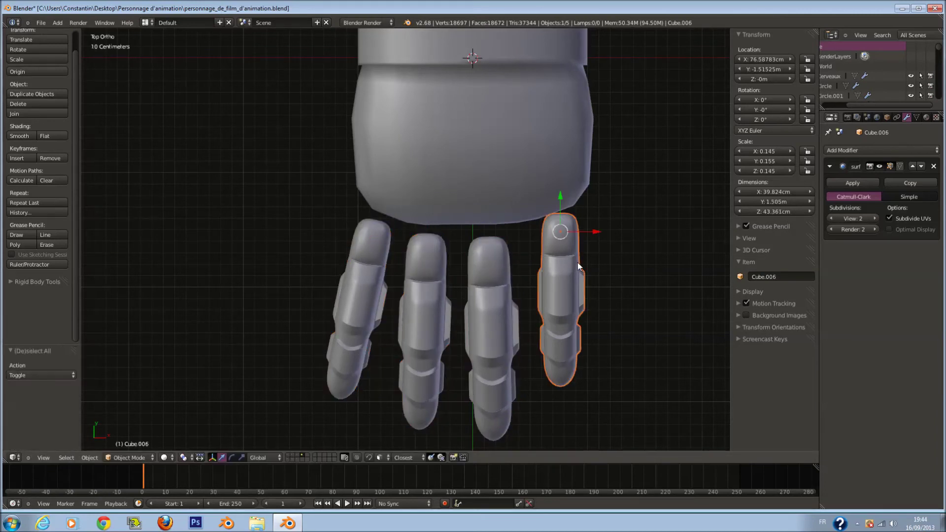
pyautogui.press('r')
pyautogui.click(659, 259)
pyautogui.press('s')
pyautogui.click(586, 250)
pyautogui.press('g')
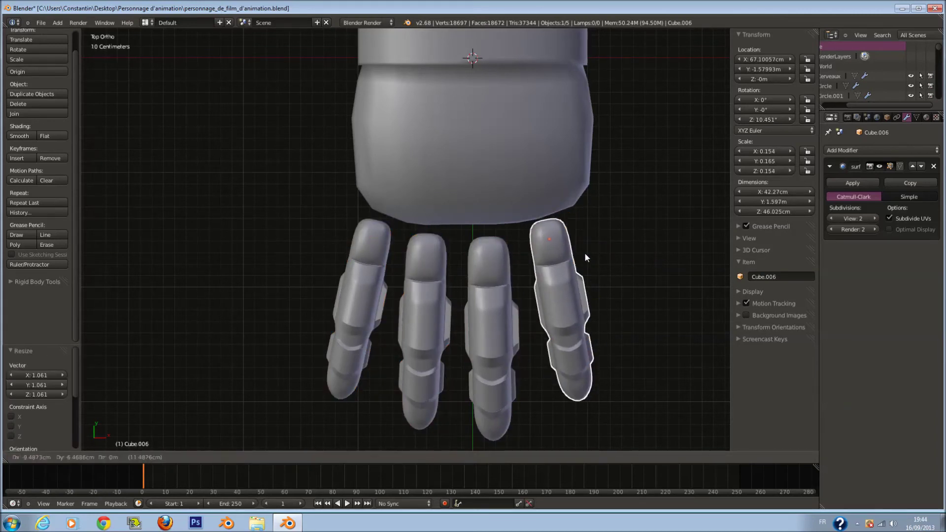
pyautogui.click(588, 261)
# - Select all four fingers and move them 12.937 cm along X to centre them under the palm
pyautogui.press('c')
pyautogui.moveTo(418, 294); pyautogui.dragTo(551, 299)
pyautogui.press('Escape')
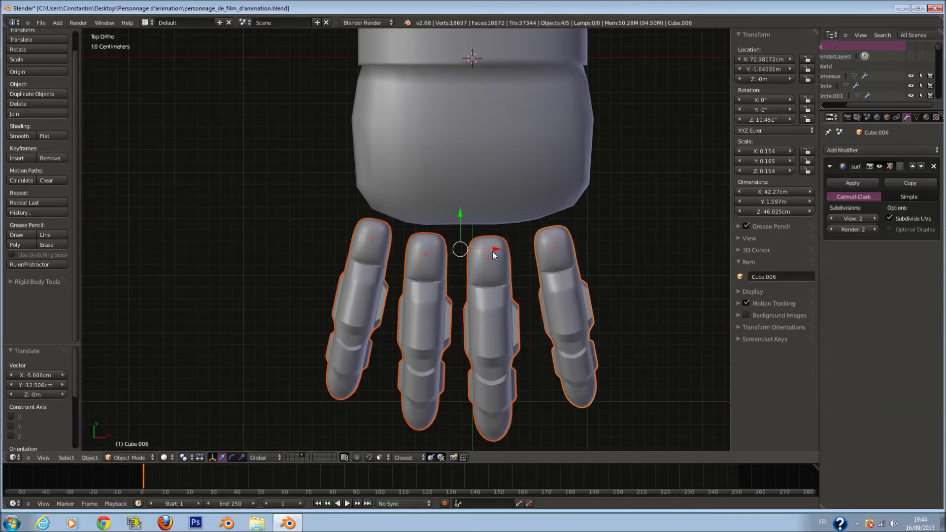
pyautogui.press('g')
pyautogui.press('x')
pyautogui.click(513, 258)
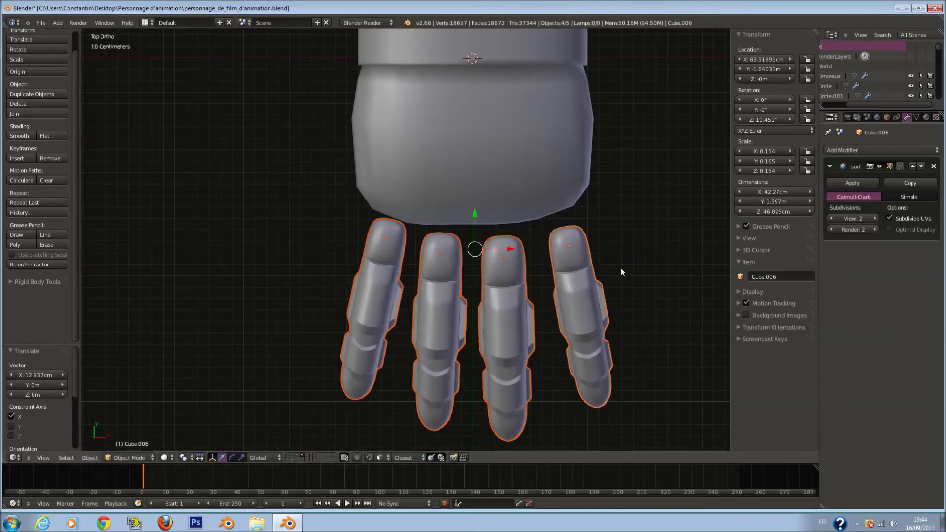
# - Rotate the four selected fingers together by about -3.3 degrees in the top view
pyautogui.press('r')
pyautogui.click(622, 261)
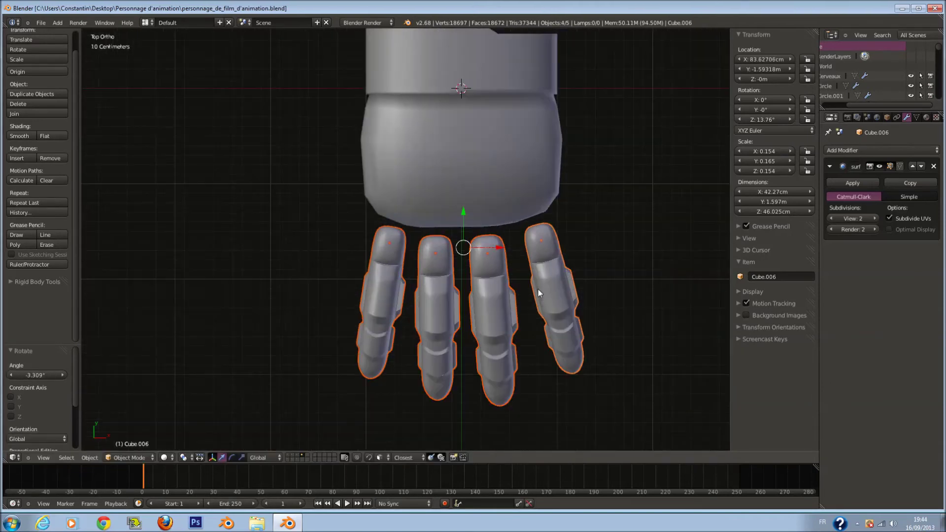
pyautogui.moveTo(538, 289); pyautogui.dragTo(477, 215, button='middle')
pyautogui.press('KP_3')
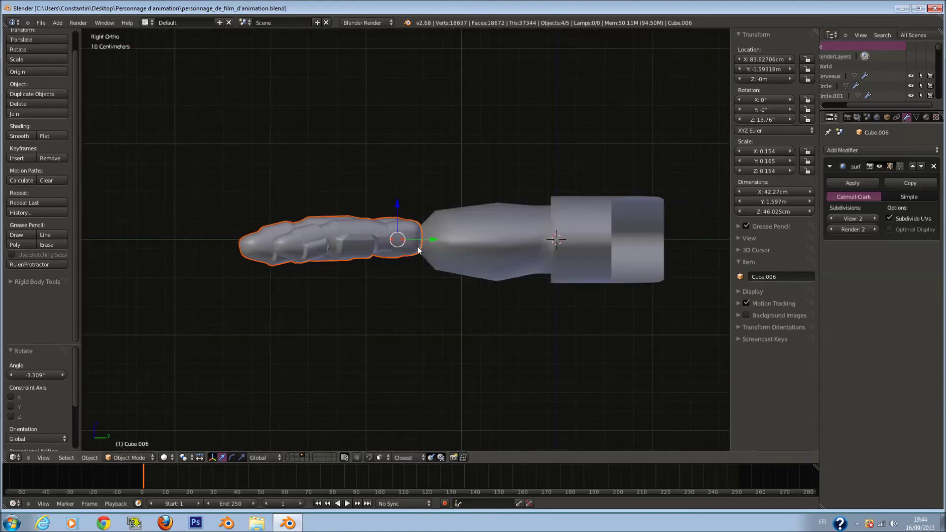
pyautogui.rightClick(398, 245)
pyautogui.press('KP_7')
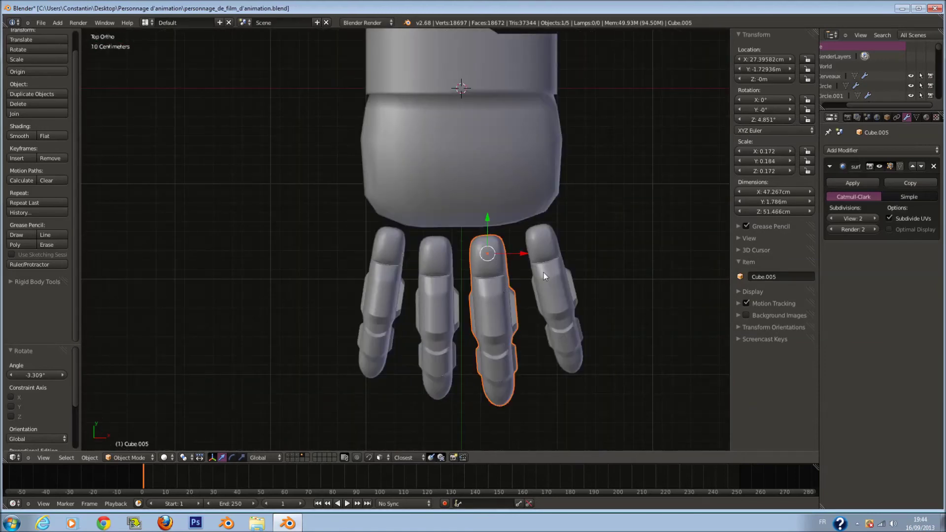
# - Duplicate the index finger at the hand's outer edge and offset the copy about 68 cm in X and 65 cm in Y for a thumb
pyautogui.rightClick(543, 273)
pyautogui.keyDown('shift'); pyautogui.scroll(5, 566, 329); pyautogui.keyUp('shift')
pyautogui.keyDown('shift'); pyautogui.scroll(-1, 564, 328); pyautogui.keyUp('shift')
pyautogui.hotkey('shift', 'd')
pyautogui.click(626, 270)
pyautogui.press('r')
pyautogui.press('x')
pyautogui.press('9')
pyautogui.press('0')
pyautogui.press('Escape')
pyautogui.press('r')
pyautogui.press('y')
pyautogui.press('Escape')
pyautogui.press('r')
pyautogui.press('9')
pyautogui.press('0')
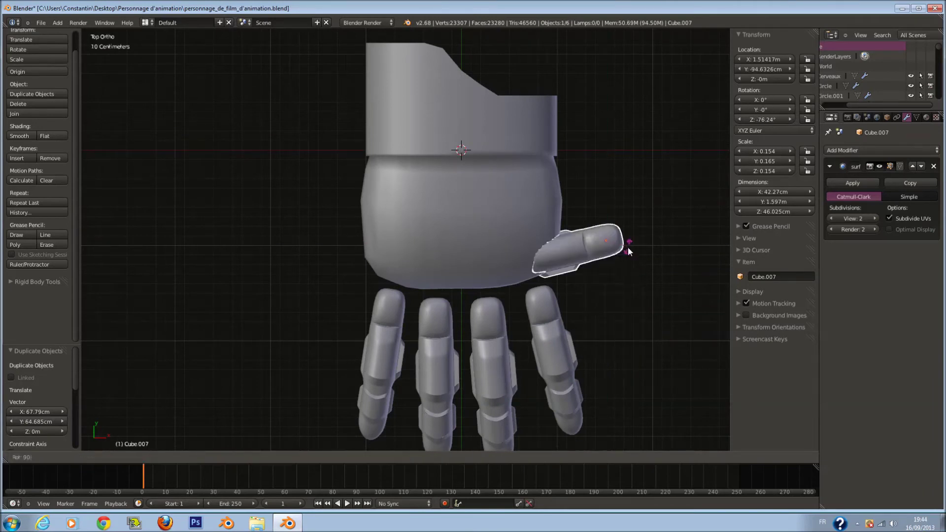
pyautogui.press('Escape')
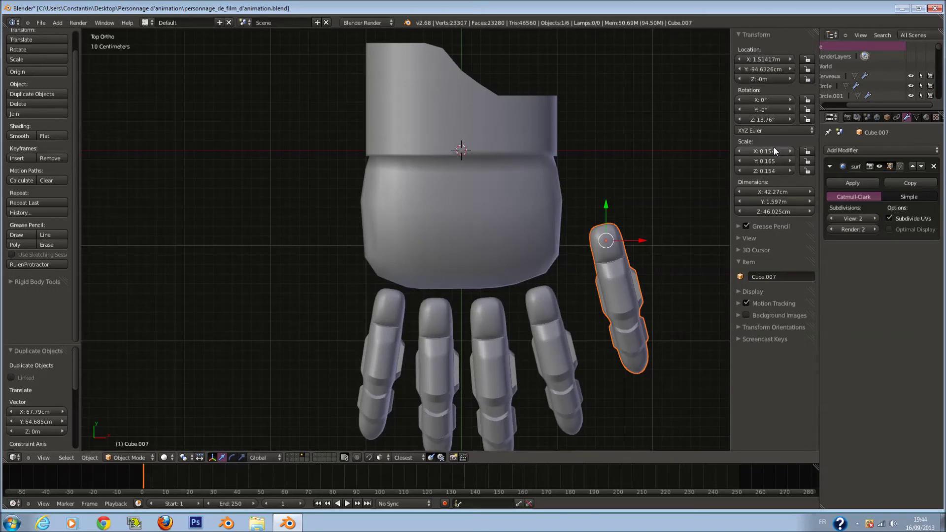
# - Reset the thumb copy's X and Y location to 0 and move it about 1.46 m along X, beside the wrist
pyautogui.click(764, 59)
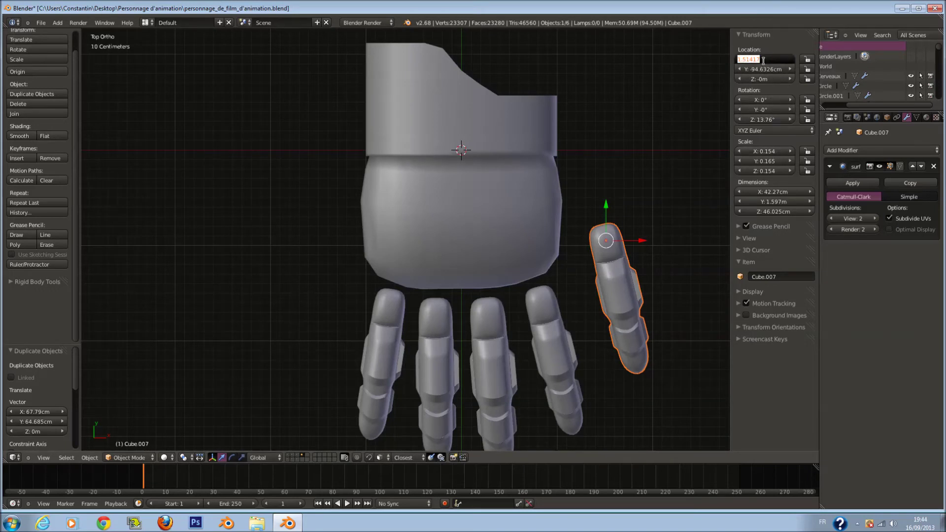
pyautogui.write('0')
pyautogui.click(759, 70)
pyautogui.write('0')
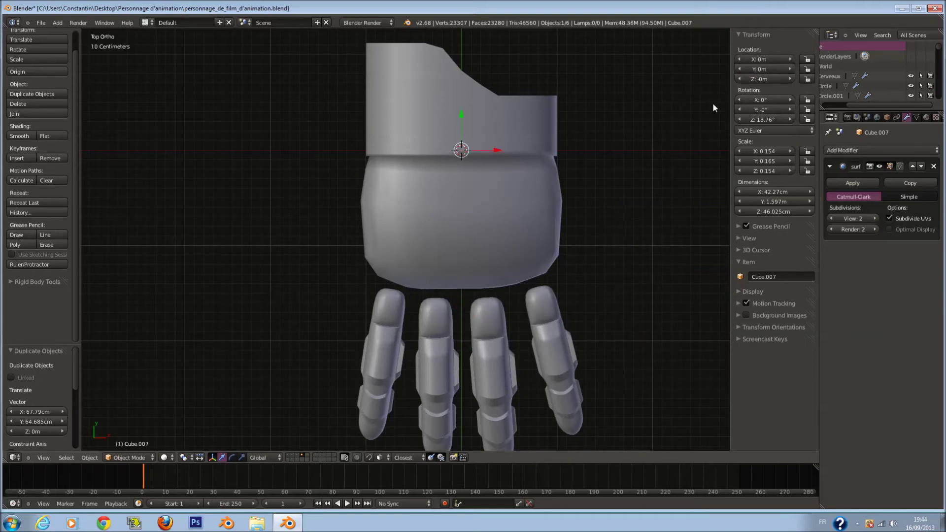
pyautogui.write('zgx')
pyautogui.click(635, 195)
pyautogui.press('z')
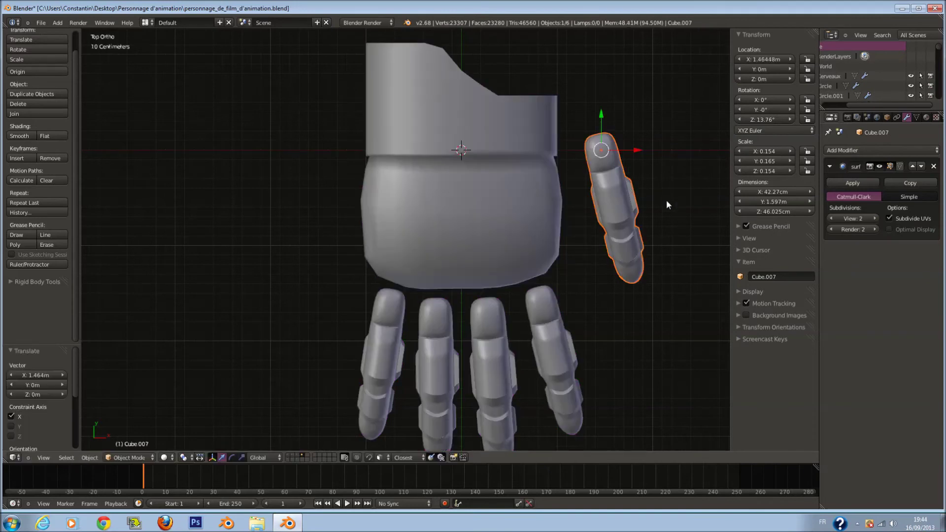
# - Set the thumb copy's Z rotation to 0 and rotate it 90 degrees about the Y axis
pyautogui.click(768, 118)
pyautogui.write('0')
pyautogui.press('Return')
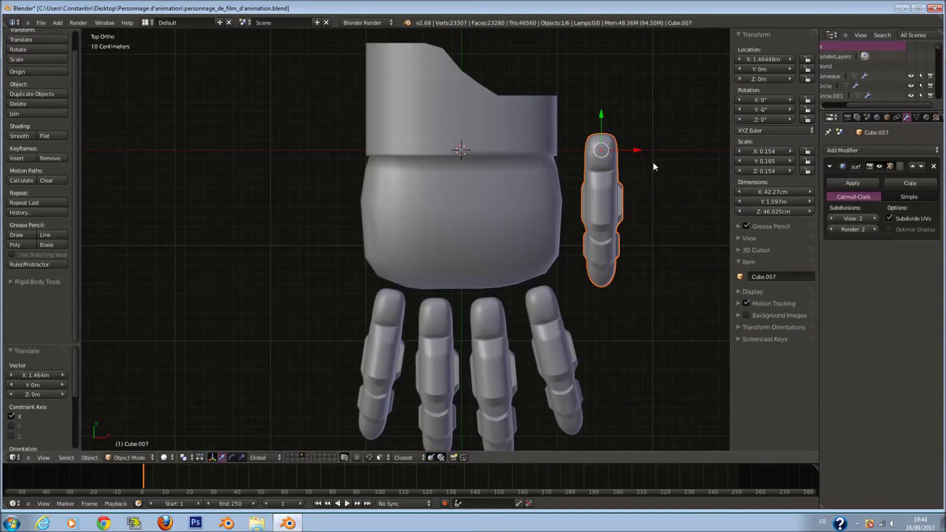
pyautogui.write('rx90')
pyautogui.press('Escape')
pyautogui.write('ry90')
pyautogui.press('Return')
# - Shorten the thumb along the Y axis to a Y scale of about 0.144
pyautogui.press('s')
pyautogui.press('y')
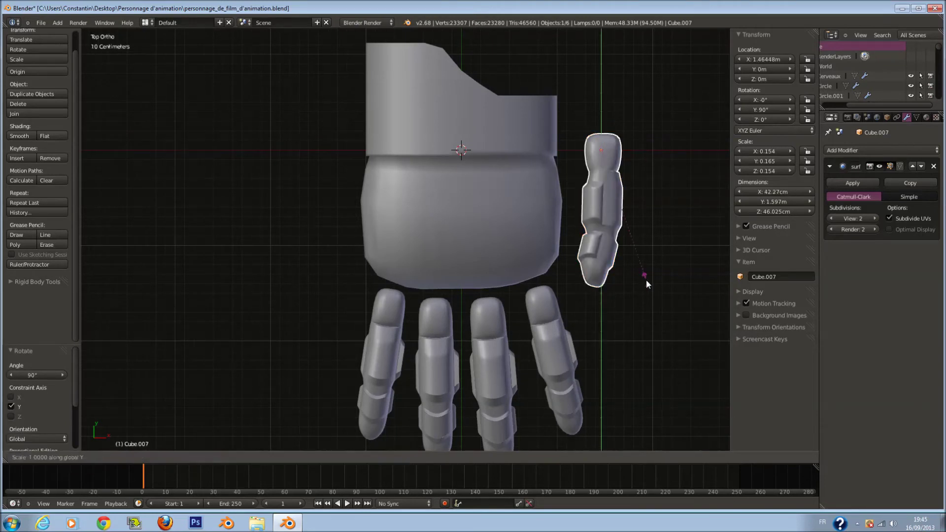
pyautogui.click(645, 261)
# - In the thumb's mesh, select the faces at the fingertip, then scale and rotate them
pyautogui.keyDown('ctrl'); pyautogui.scroll(6, 641, 256); pyautogui.keyUp('ctrl')
pyautogui.scroll(4, 635, 256)
pyautogui.press('Tab')
pyautogui.press('z')
pyautogui.press('a')
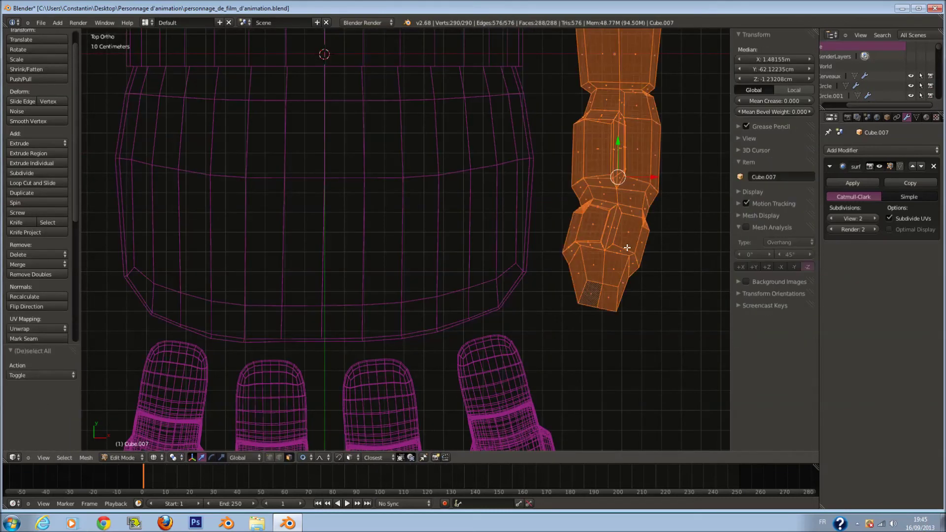
pyautogui.press('a')
pyautogui.press('c')
pyautogui.click(609, 265)
pyautogui.press('Escape')
pyautogui.press('s')
pyautogui.click(664, 293)
pyautogui.press('r')
pyautogui.click(728, 254)
# - Move the faces on the outer side of the thumb's base segment outward by about 4 cm with proportional editing
pyautogui.keyDown('shift'); pyautogui.scroll(5, 700, 207); pyautogui.keyUp('shift')
pyautogui.press('a')
pyautogui.press('c')
pyautogui.moveTo(672, 131); pyautogui.dragTo(641, 138)
pyautogui.press('Escape')
pyautogui.press('g')
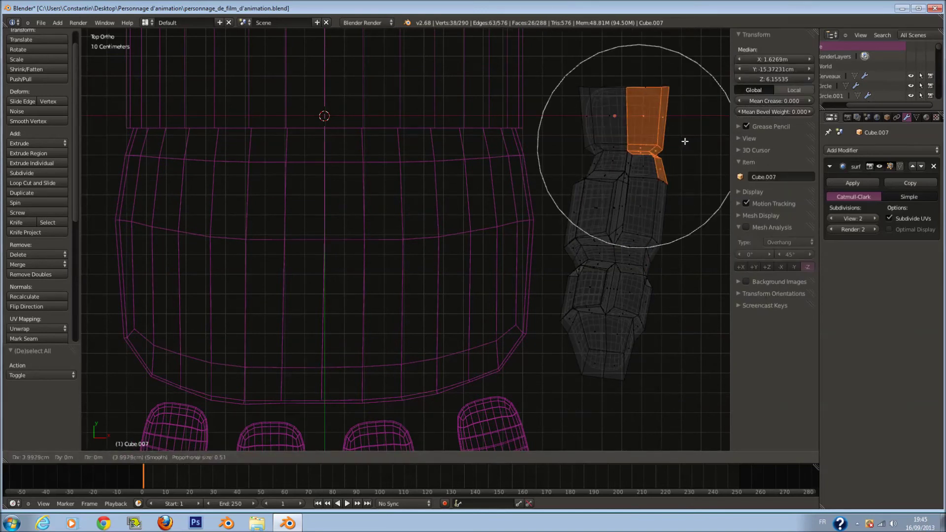
pyautogui.click(685, 142)
# - Shift the palm-side faces of the thumb's middle segment about -2 cm in X and 7.5 cm in Y
pyautogui.press('a')
pyautogui.press('c')
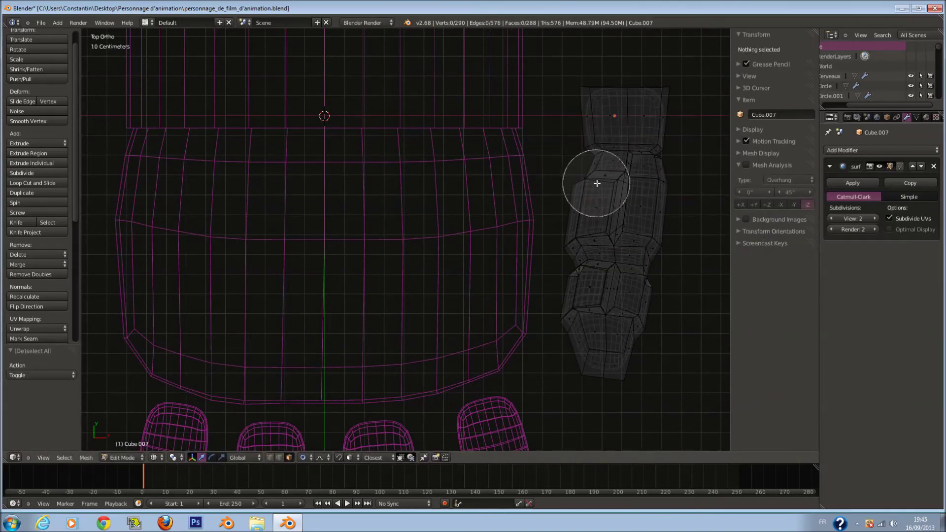
pyautogui.moveTo(598, 184); pyautogui.dragTo(612, 185)
pyautogui.press('Escape')
pyautogui.press('g')
pyautogui.click(643, 201)
pyautogui.press('z')
pyautogui.scroll(-2, 641, 274)
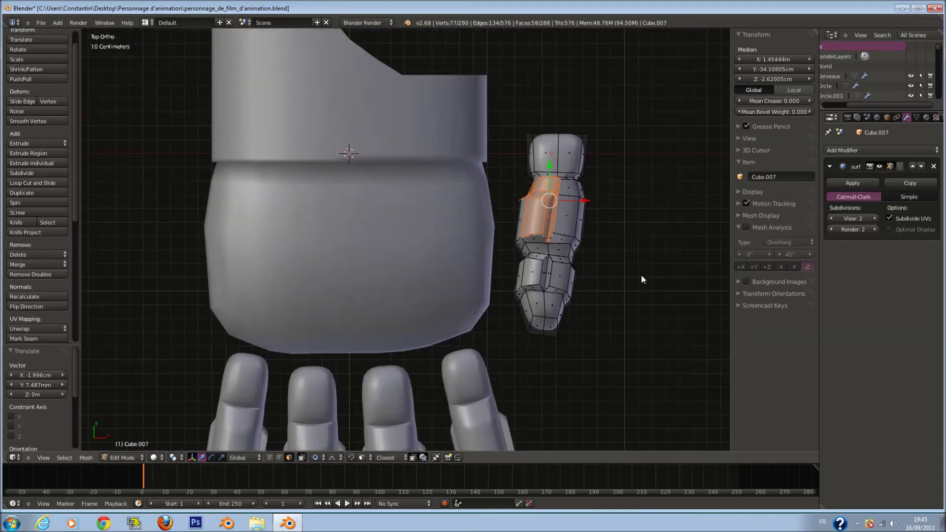
# - Finish editing the mesh, save the file, and rotate the whole thumb about -30.6 degrees in the top view
pyautogui.press('Tab')
pyautogui.hotkey('ctrl', 's')
pyautogui.scroll(-1, 637, 276)
pyautogui.press('r')
pyautogui.click(637, 198)
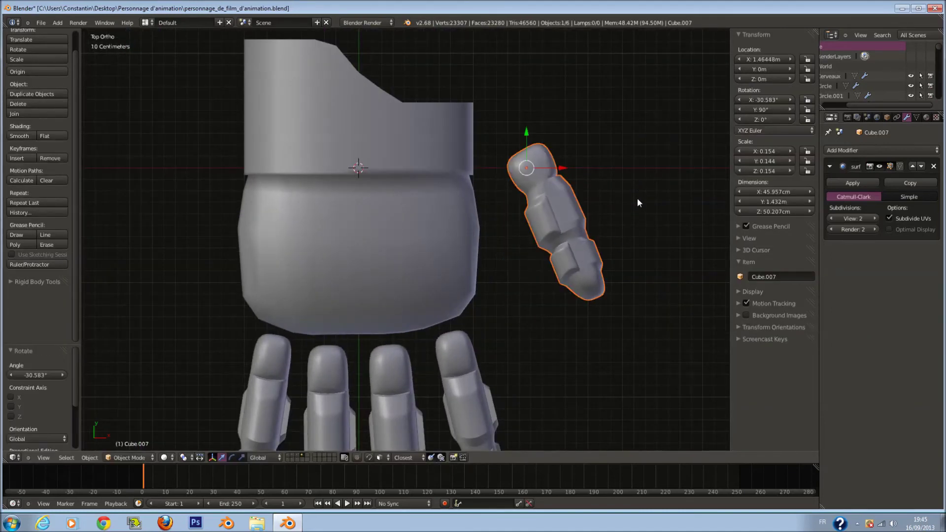
# - Scale the thumb by 1.1 and move it about -8.6 cm in X and -74.2 cm in Y, beside the palm
pyautogui.write('s1.1')
pyautogui.press('Return')
pyautogui.press('g')
pyautogui.click(600, 325)
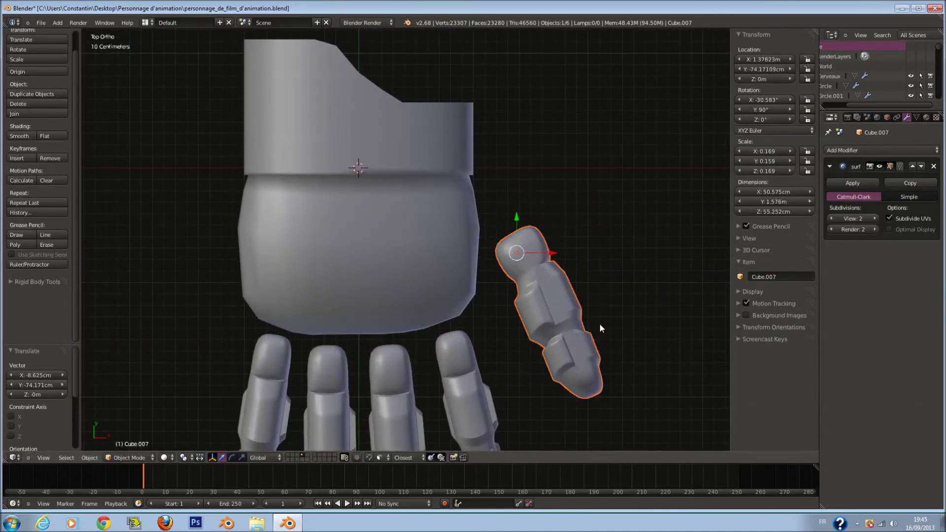
# - Rotate the thumb about the Y axis and about 32.3 degrees around the X axis, then save the file
pyautogui.press('KP_3')
pyautogui.press('y')
pyautogui.click(357, 389)
pyautogui.press('r')
pyautogui.press('x')
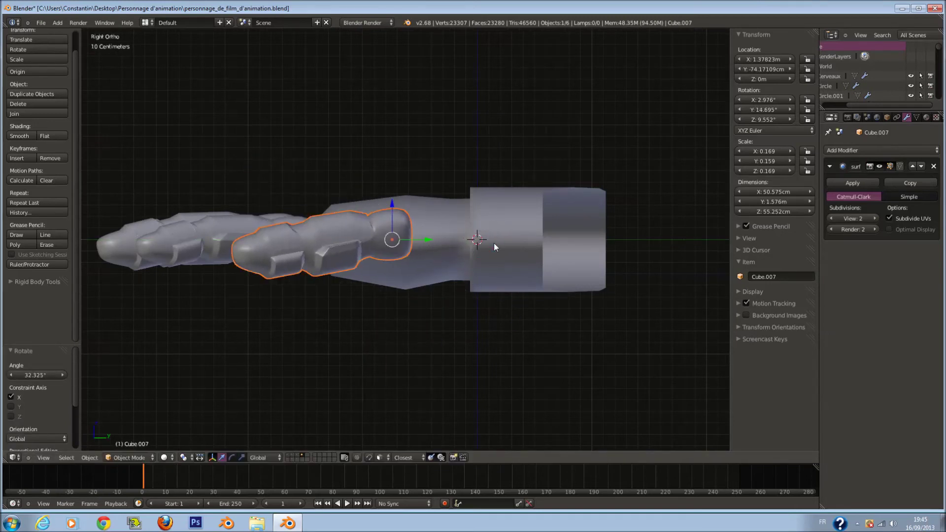
pyautogui.click(494, 243)
pyautogui.moveTo(493, 243); pyautogui.dragTo(531, 296, button='middle')
pyautogui.hotkey('ctrl', 's')
pyautogui.click(533, 294)
pyautogui.press('KP_7')
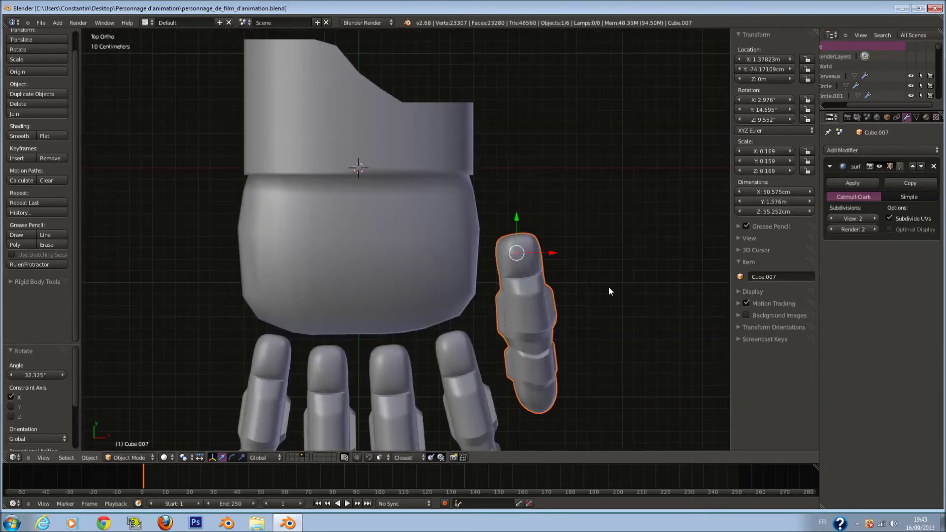
# - Roll the thumb further about the Y axis and angle it outward from the palm in the top view
pyautogui.press('r')
pyautogui.press('y')
pyautogui.click(608, 373)
pyautogui.press('r')
pyautogui.click(620, 326)
# - Move the thumb closer to the palm's lower corner and lower it about 16.5 cm along Z
pyautogui.press('g')
pyautogui.click(611, 348)
pyautogui.moveTo(611, 347); pyautogui.dragTo(561, 282, button='middle')
pyautogui.moveTo(463, 269); pyautogui.dragTo(464, 236)
pyautogui.moveTo(464, 237); pyautogui.dragTo(477, 245, button='middle')
pyautogui.press('KP_3')
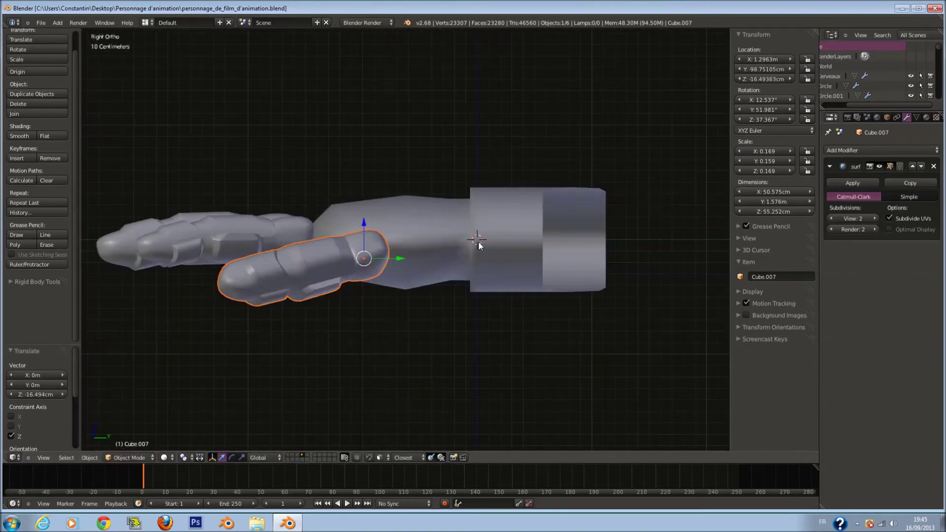
pyautogui.scroll(4, 498, 255)
# - Select all four fingers together with the thumb and move them about 2.2 cm in Y and -5.2 cm in X
pyautogui.press('KP_7')
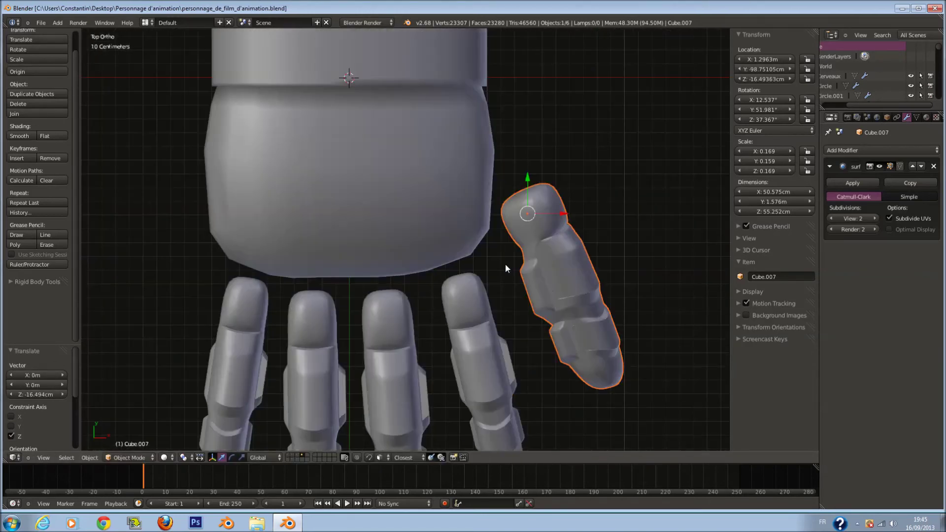
pyautogui.press('z')
pyautogui.press('c')
pyautogui.click(511, 310)
pyautogui.moveTo(511, 305); pyautogui.dragTo(351, 311)
pyautogui.rightClick(351, 312)
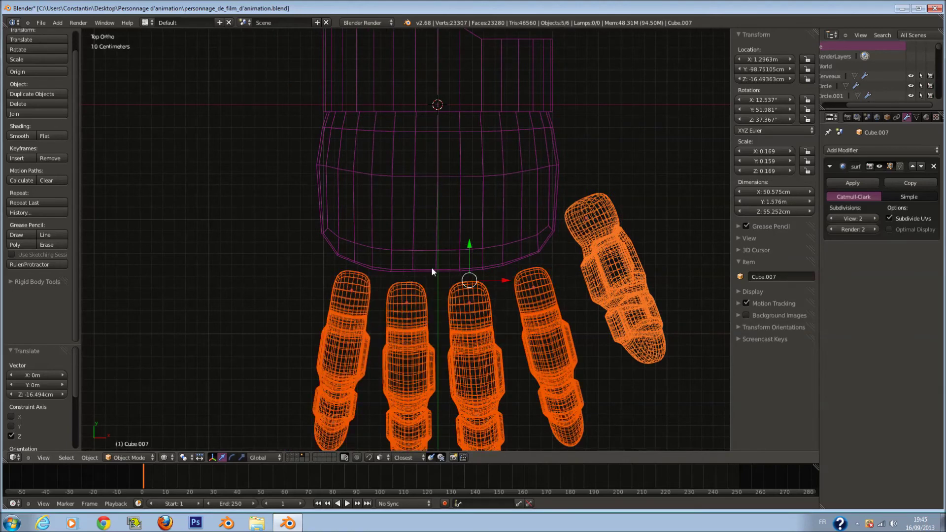
pyautogui.press('g')
pyautogui.press('y')
pyautogui.click(542, 278)
pyautogui.press('g')
pyautogui.press('x')
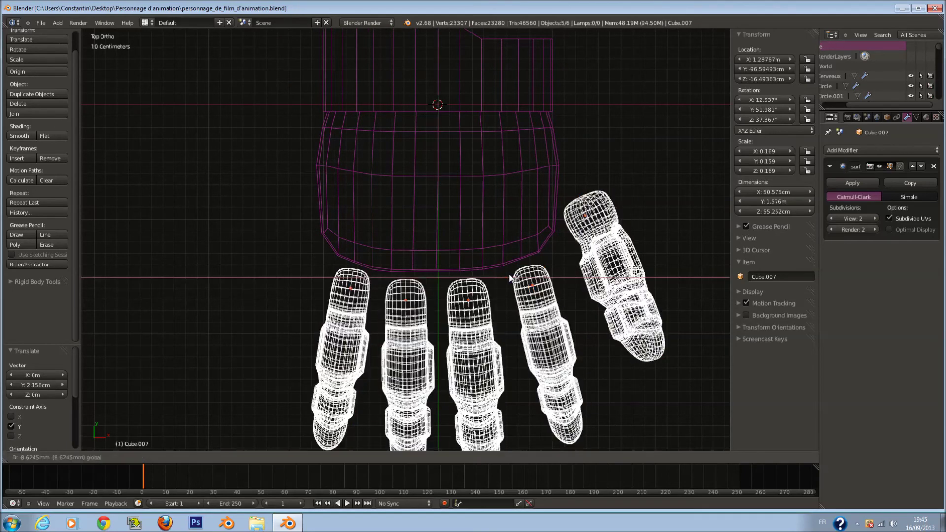
pyautogui.click(506, 277)
pyautogui.scroll(-1, 601, 250)
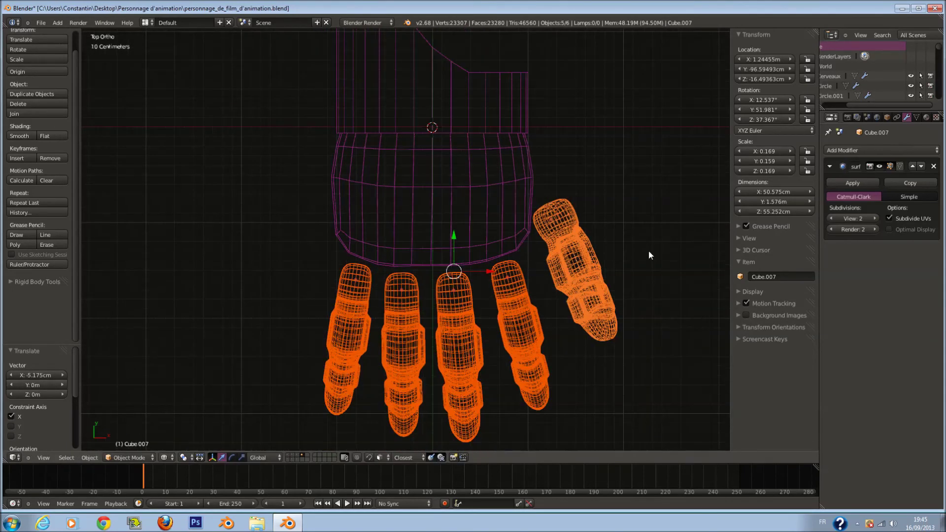
# - Rotate the four fingers and the thumb together by about 1 degree, then clear the selection
pyautogui.press('r')
pyautogui.rightClick(653, 254)
pyautogui.press('a')
# - Move the middle finger next to the index finger about 4 cm along X towards the thumb side
pyautogui.rightClick(474, 300)
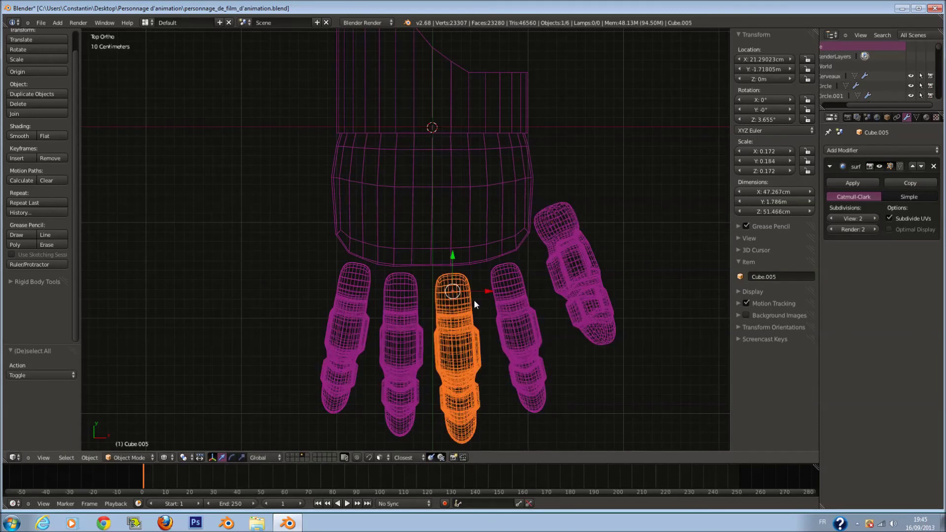
pyautogui.press('g')
pyautogui.click(481, 294)
# - Rotate the finger beside the little finger slightly and reposition it under the palm
pyautogui.rightClick(400, 300)
pyautogui.press('r')
pyautogui.click(495, 310)
pyautogui.press('g')
pyautogui.click(489, 327)
# - Enlarge the little finger by a factor of about 1.2 and shift it about -3.6 cm in X and -5.7 cm in Y
pyautogui.rightClick(362, 306)
pyautogui.press('s')
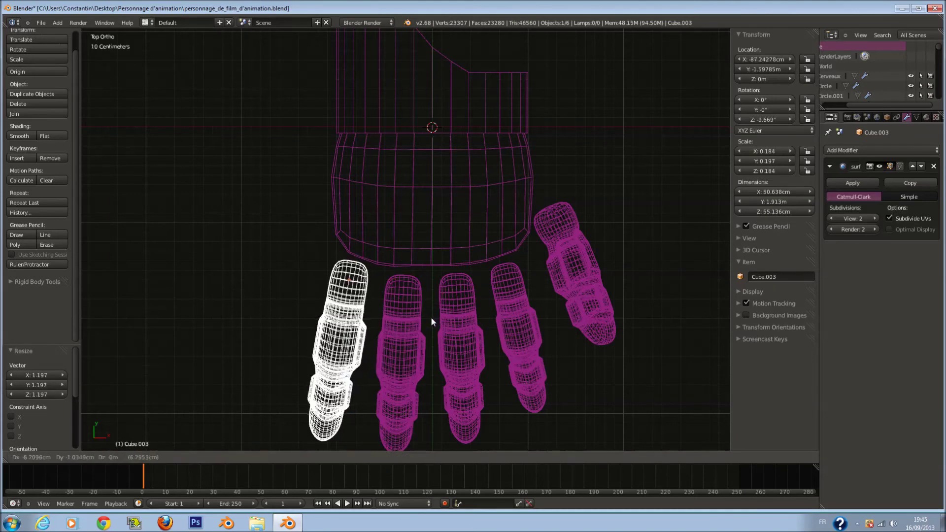
pyautogui.click(434, 321)
pyautogui.rightClick(420, 329)
pyautogui.scroll(-1, 365, 325)
# - Scale the little finger back down slightly so it stays shorter than its neighbour
pyautogui.rightClick(363, 324)
pyautogui.press('s')
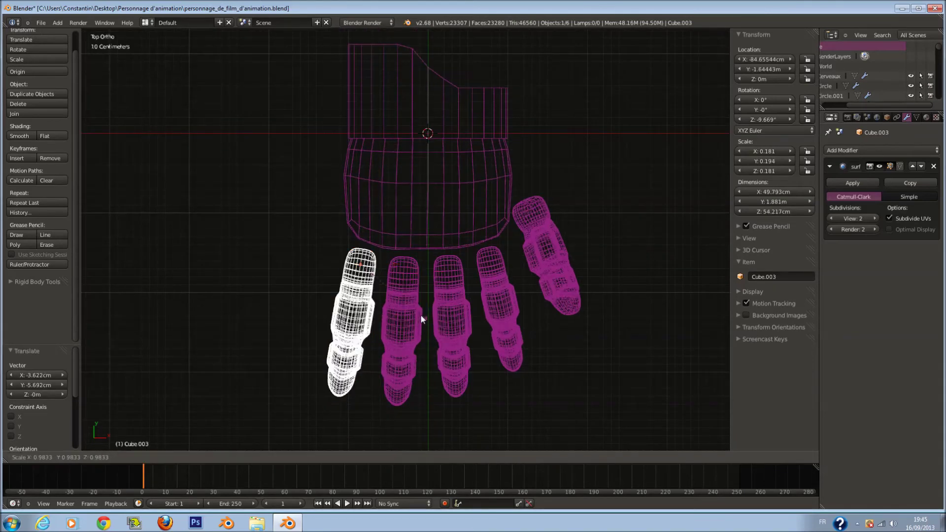
pyautogui.click(419, 313)
pyautogui.press('s')
pyautogui.click(386, 292)
# - Enlarge the two middle fingers, scaling the one beside the little finger by about 1.13
pyautogui.rightClick(394, 296)
pyautogui.press('s')
pyautogui.click(464, 315)
pyautogui.rightClick(463, 315)
pyautogui.press('s')
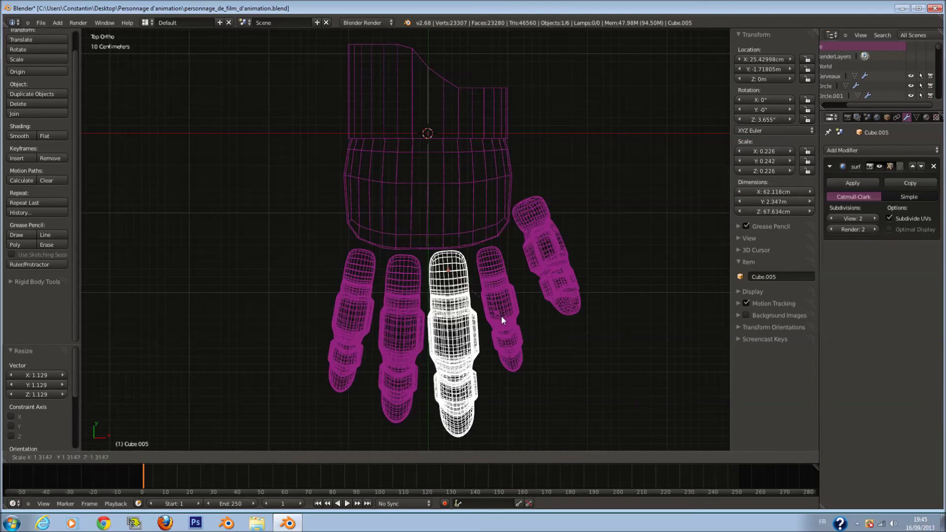
pyautogui.click(499, 312)
# - Enlarge the index finger to an X scale of about 0.195 and move it about 1.2 cm in X and -3.7 cm in Y
pyautogui.rightClick(515, 307)
pyautogui.press('s')
pyautogui.click(560, 304)
pyautogui.press('g')
pyautogui.click(563, 306)
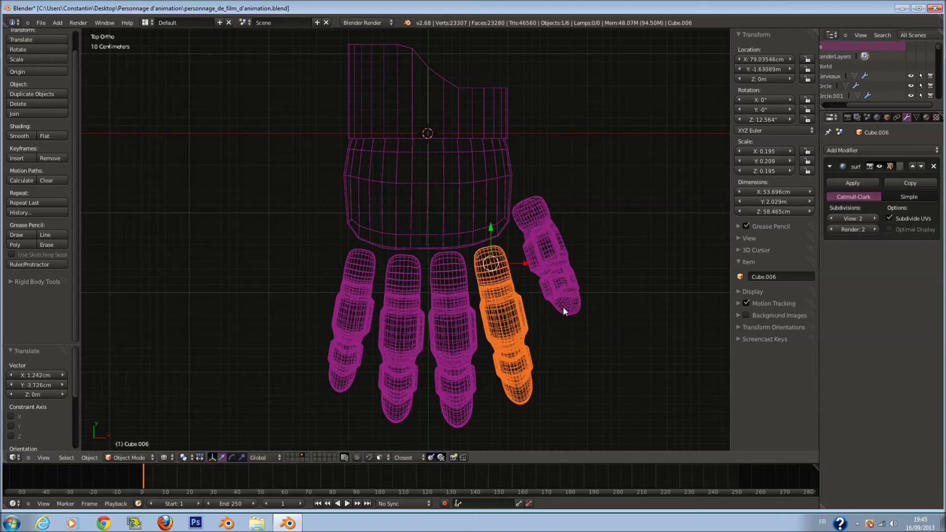
# - Scale the thumb by about 1.26 and move it about -3.1 cm in X and 5 cm in Y, against the palm
pyautogui.rightClick(567, 274)
pyautogui.press('s')
pyautogui.click(602, 282)
pyautogui.press('g')
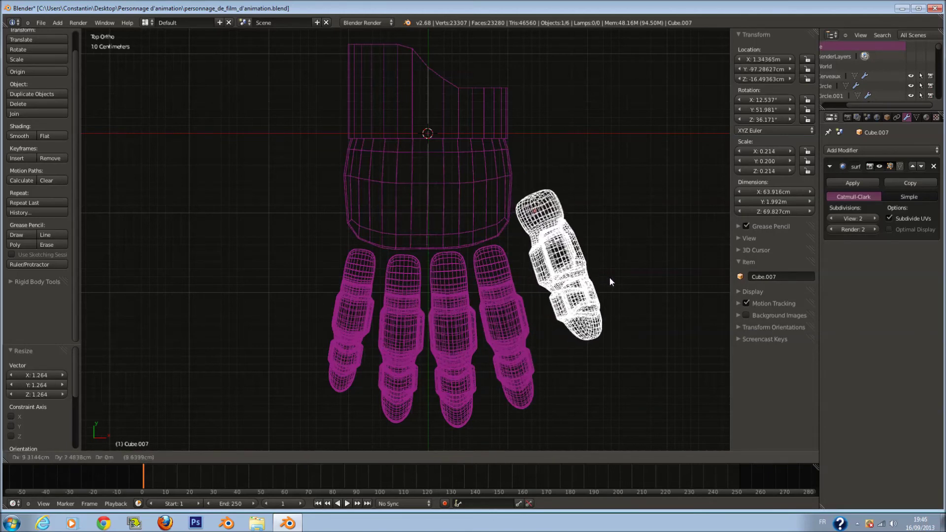
pyautogui.click(599, 275)
# - Select all the fingers and the thumb with the palm as the active object and join them into one mesh
pyautogui.press('z')
pyautogui.scroll(1, 525, 248)
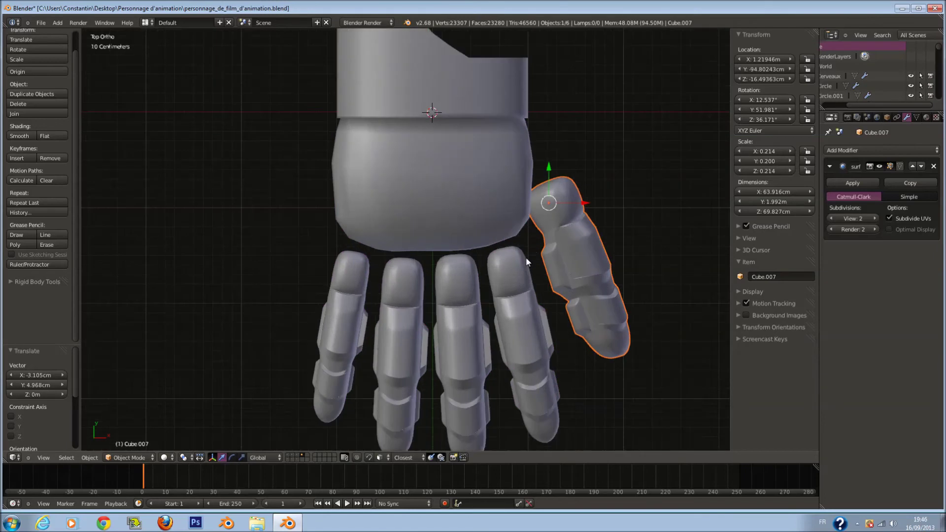
pyautogui.keyDown('shift'); pyautogui.rightClick(493, 226); pyautogui.keyUp('shift')
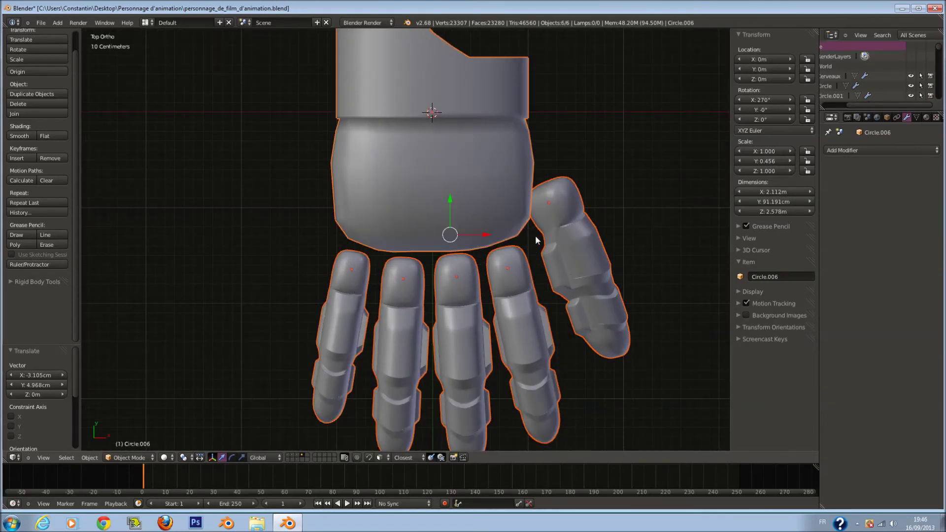
pyautogui.press('z')
pyautogui.hotkey('ctrl', 'j')
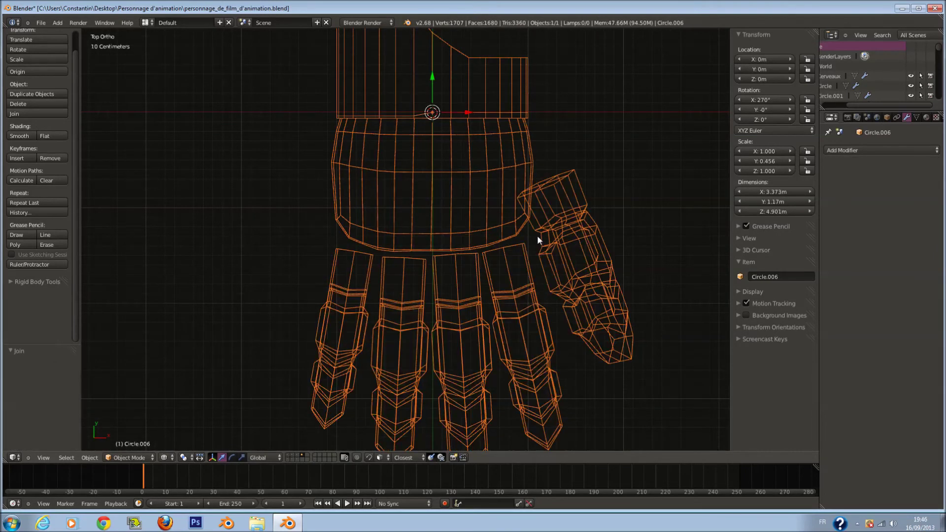
# - Enter Edit Mode in wireframe view, select the whole linked thumb geometry and move it slightly away from the palm
pyautogui.press('z')
pyautogui.scroll(1, 556, 233)
pyautogui.press('Tab')
pyautogui.press('z')
pyautogui.press('a')
pyautogui.press('l')
pyautogui.press('g')
pyautogui.rightClick(617, 232)
pyautogui.press('a')
pyautogui.press('c')
pyautogui.moveTo(552, 172); pyautogui.dragTo(604, 152)
pyautogui.rightClick(605, 152)
pyautogui.rightClick(592, 165)
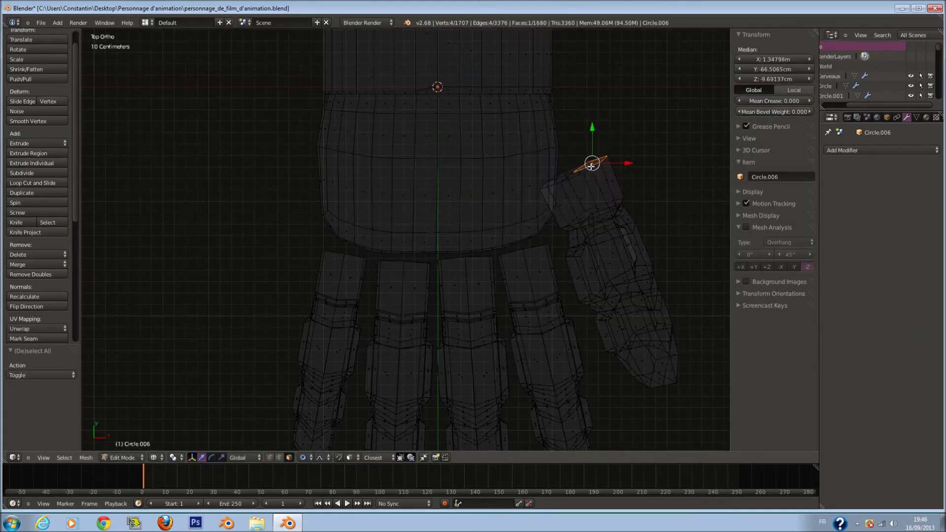
pyautogui.press('l')
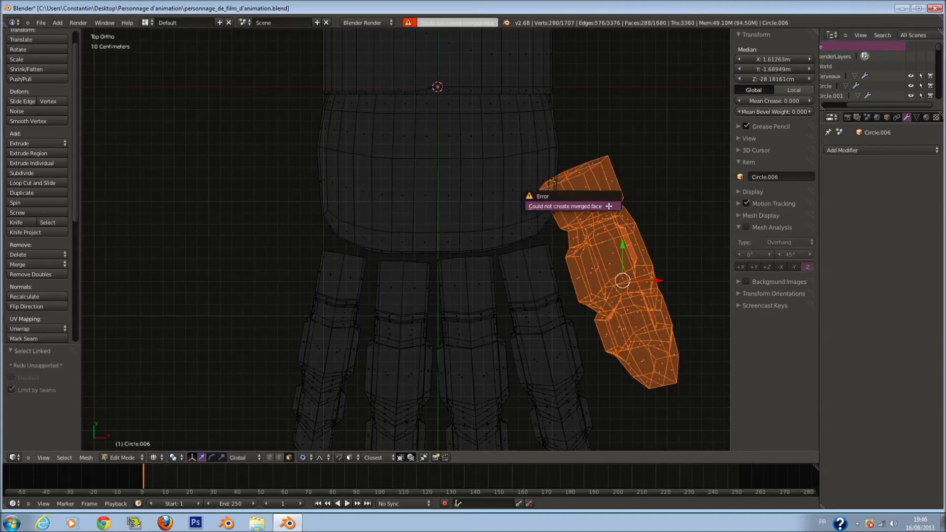
pyautogui.press('g')
pyautogui.click(611, 210)
pyautogui.press('a')
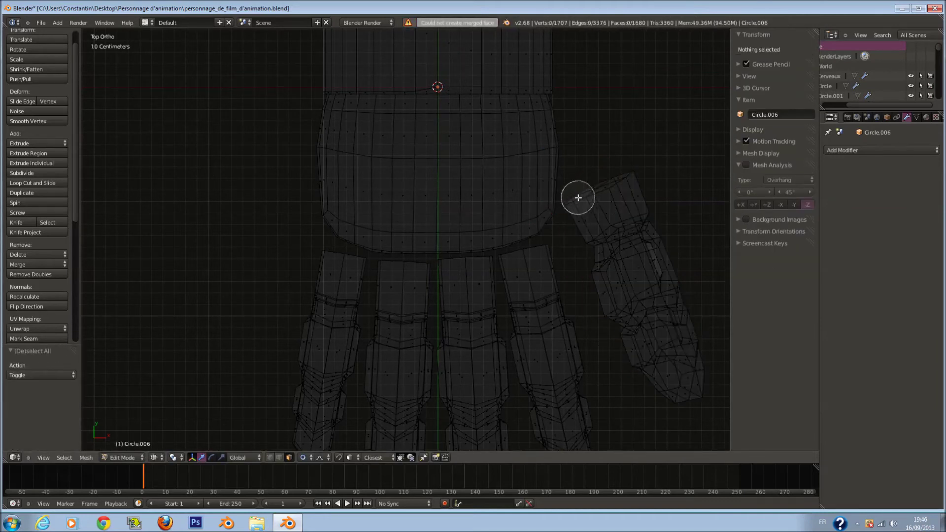
# - Select the faces closing the thumb's base, rotate them by about -33° and move them closer to the palm
pyautogui.moveTo(578, 198); pyautogui.dragTo(624, 160)
pyautogui.rightClick(624, 159)
pyautogui.press('r')
pyautogui.click(625, 126)
pyautogui.press('g')
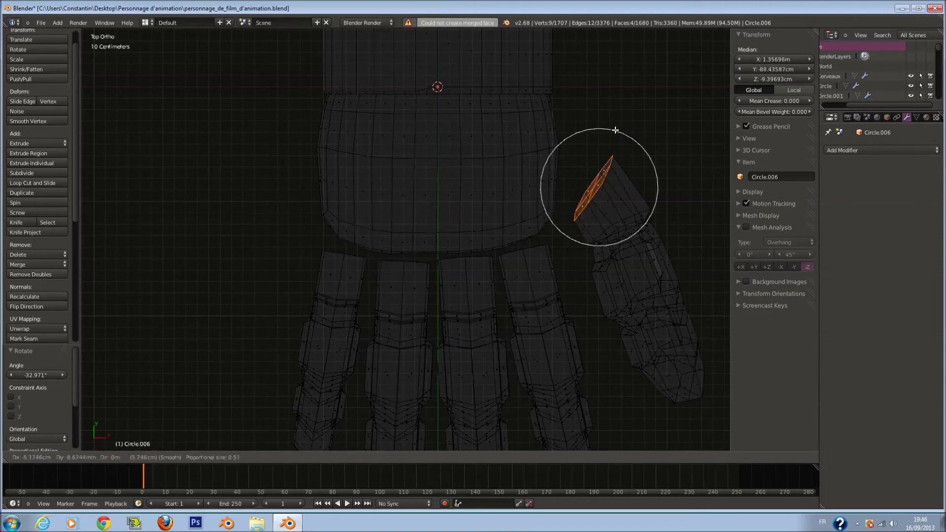
pyautogui.click(615, 129)
# - Scale the thumb's base faces by about 1.339 and rotate them further to line up with the palm's side
pyautogui.press('s')
pyautogui.click(617, 124)
pyautogui.press('r')
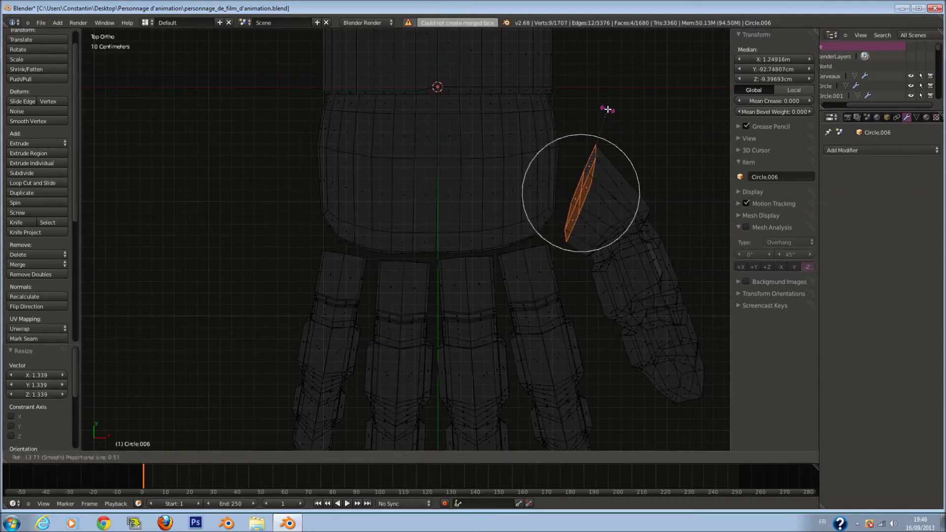
pyautogui.click(607, 109)
# - Move the whole linked thumb about -6.9 cm in X and 6.9 cm in Y, and save over the existing file
pyautogui.rightClick(615, 221)
pyautogui.press('l')
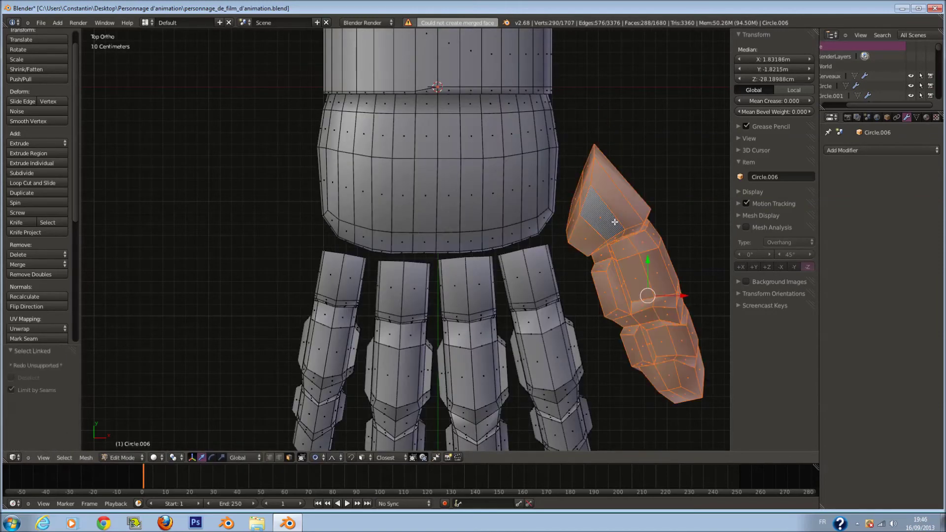
pyautogui.press('g')
pyautogui.click(604, 212)
pyautogui.hotkey('ctrl', 's')
pyautogui.click(406, 363)
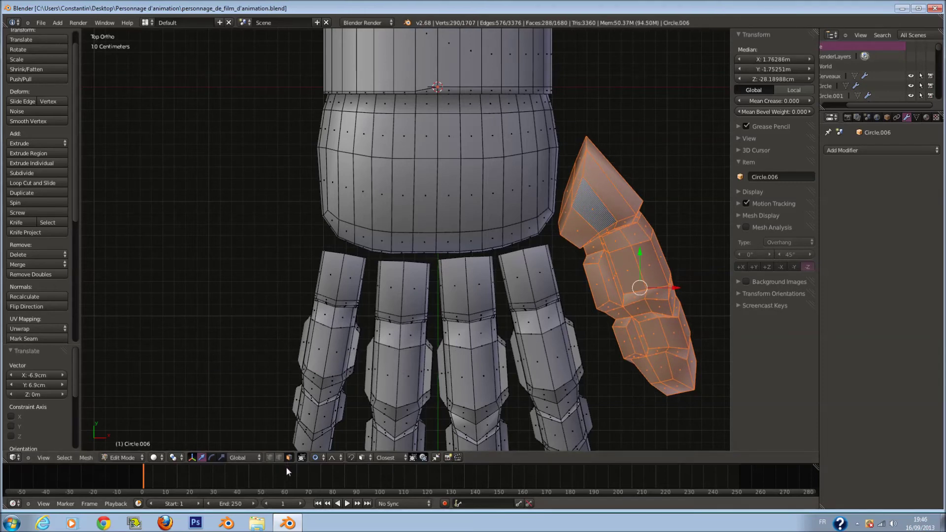
# - Scale the whole thumb by about 0.984 and clear the selection
pyautogui.moveTo(594, 345); pyautogui.dragTo(477, 248, button='middle')
pyautogui.press('s')
pyautogui.click(501, 300)
pyautogui.scroll(4, 500, 300)
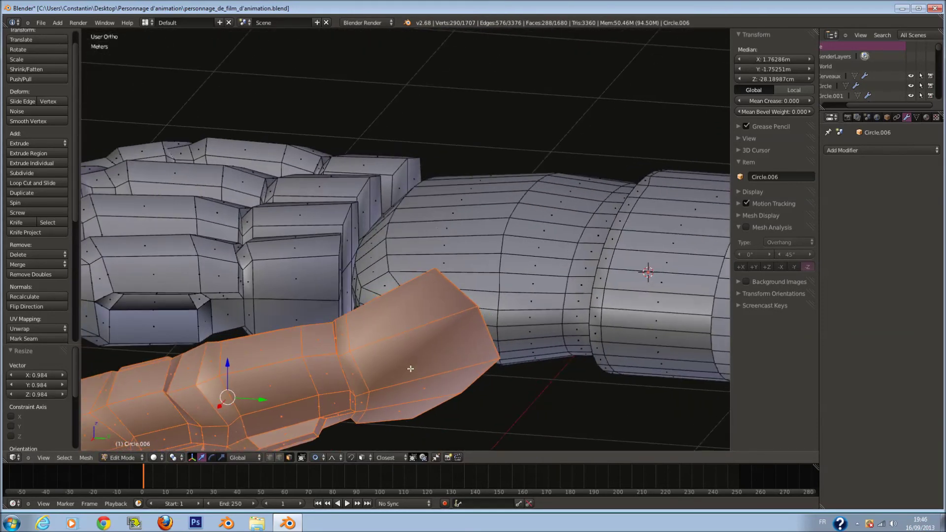
pyautogui.keyDown('ctrl'); pyautogui.scroll(-4, 319, 415); pyautogui.keyUp('ctrl')
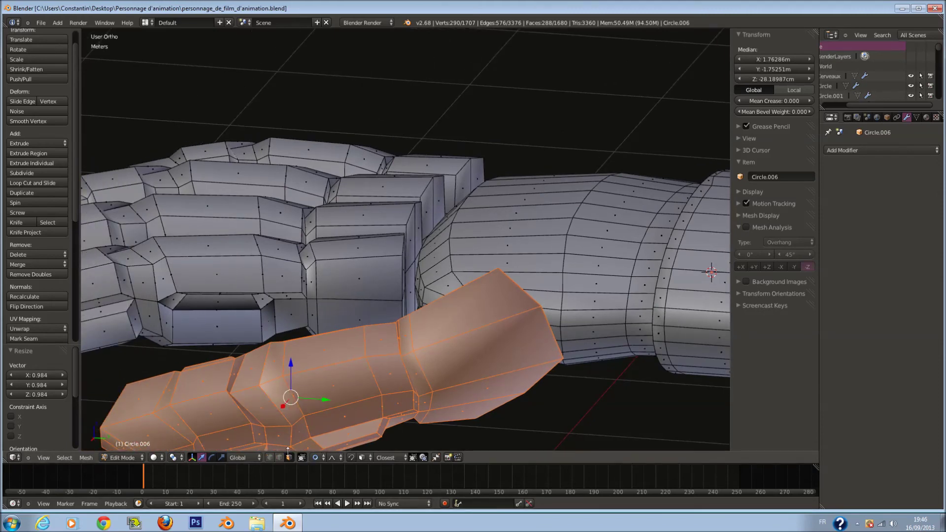
pyautogui.press('a')
# - Select the palm-facing end faces of the thumb and all four fingers and delete them
pyautogui.moveTo(536, 336); pyautogui.dragTo(316, 310, button='middle')
pyautogui.press('c')
pyautogui.moveTo(146, 293); pyautogui.dragTo(149, 339)
pyautogui.rightClick(149, 339)
pyautogui.moveTo(149, 339); pyautogui.dragTo(189, 364, button='middle')
pyautogui.press('c')
pyautogui.moveTo(284, 299); pyautogui.dragTo(447, 315, button='middle')
pyautogui.press('c')
pyautogui.click(383, 290)
pyautogui.rightClick(384, 290)
pyautogui.press('c')
pyautogui.click(447, 314)
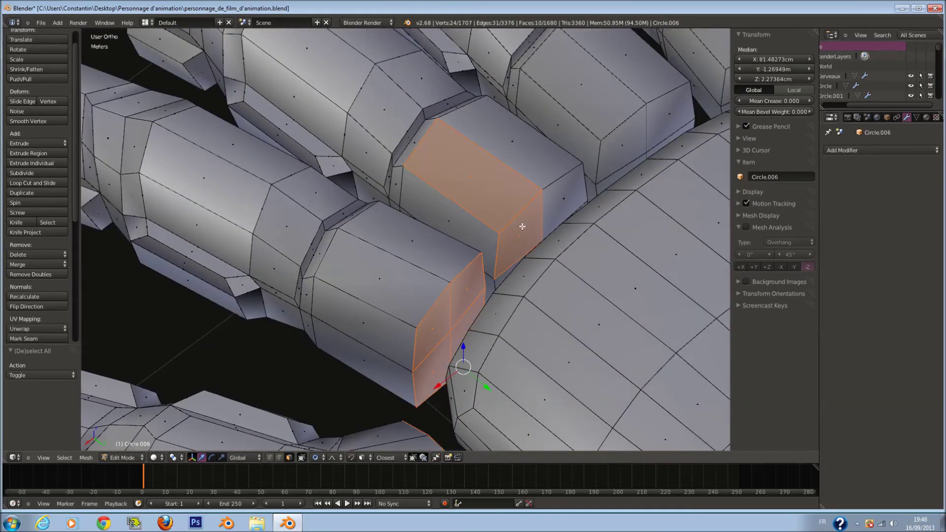
pyautogui.moveTo(522, 226); pyautogui.dragTo(494, 187, button='middle')
pyautogui.press('c')
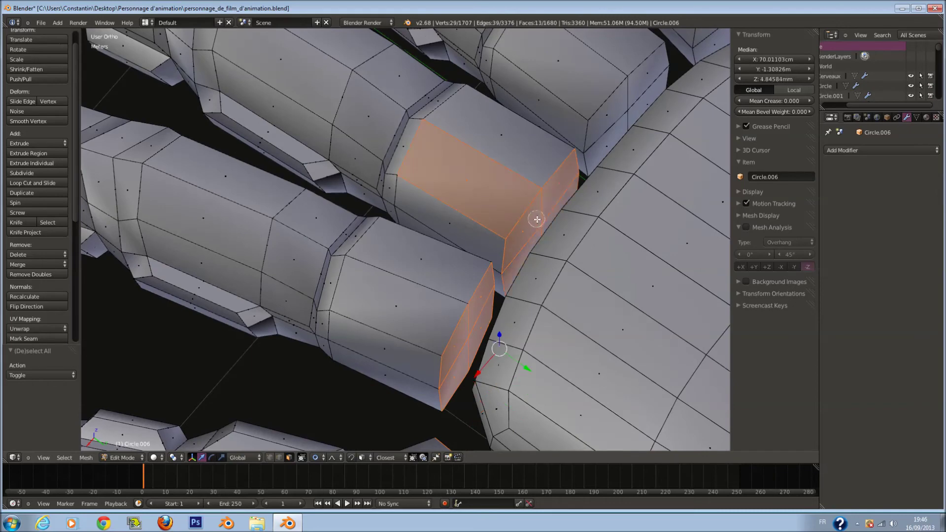
pyautogui.scroll(-2, 673, 70)
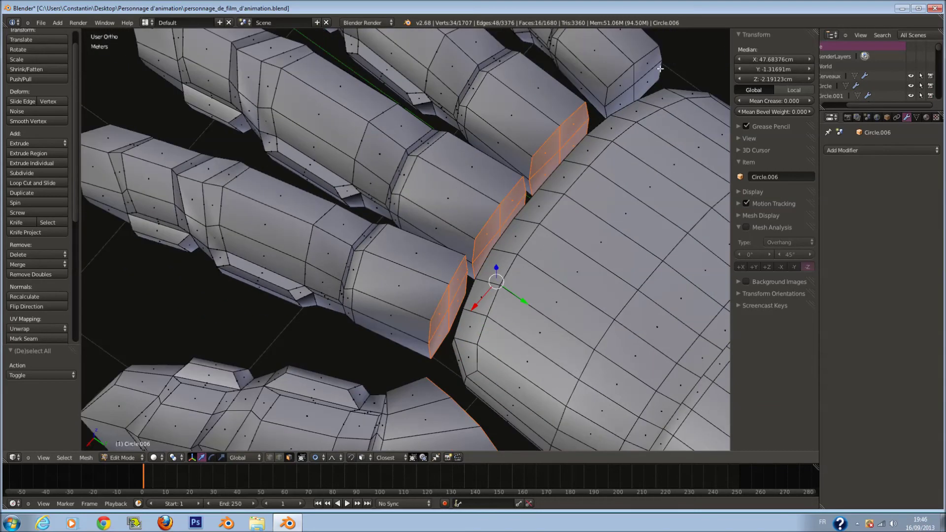
pyautogui.press('x')
pyautogui.click(636, 80)
# - Select the faces on the palm's side opposite the thumb base and delete them to open a hole
pyautogui.moveTo(637, 79); pyautogui.dragTo(446, 278, button='middle')
pyautogui.scroll(2, 495, 248)
pyautogui.scroll(-2, 524, 253)
pyautogui.scroll(2, 446, 278)
pyautogui.moveTo(510, 274)
pyautogui.mouseDown()
pyautogui.moveTo(490, 276)
pyautogui.moveTo(501, 308)
pyautogui.mouseUp()
pyautogui.rightClick(501, 307)
pyautogui.moveTo(501, 307)
pyautogui.mouseDown(button='middle')
pyautogui.moveTo(614, 433)
pyautogui.moveTo(520, 289)
pyautogui.moveTo(638, 243)
pyautogui.mouseUp(button='middle')
pyautogui.press('x')
pyautogui.click(625, 274)
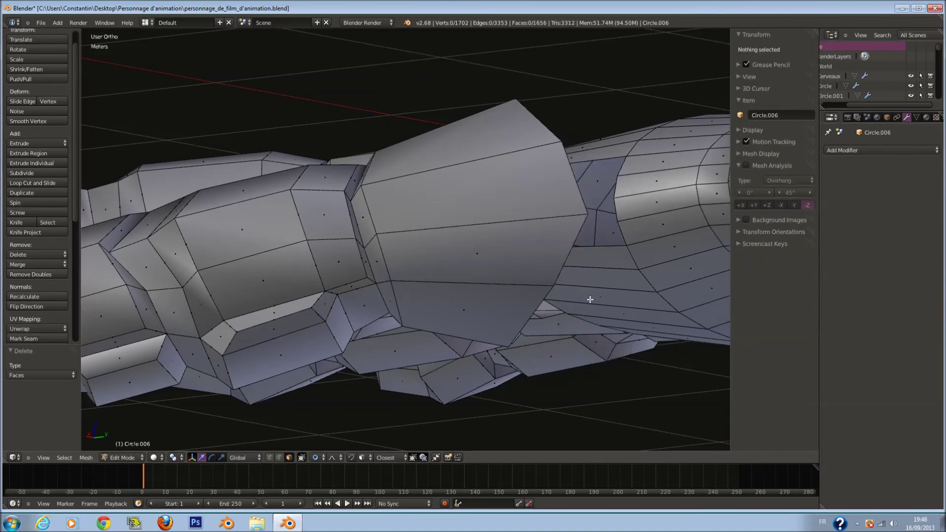
# - Bridge the palm opening to the thumb base with two faces, each filled between a pair of facing edges
pyautogui.moveTo(589, 298); pyautogui.dragTo(523, 341, button='middle')
pyautogui.moveTo(286, 450)
pyautogui.mouseDown(button='middle')
pyautogui.moveTo(500, 332)
pyautogui.moveTo(574, 386)
pyautogui.moveTo(591, 359)
pyautogui.moveTo(606, 218)
pyautogui.moveTo(584, 122)
pyautogui.mouseUp(button='middle')
pyautogui.rightClick(570, 351)
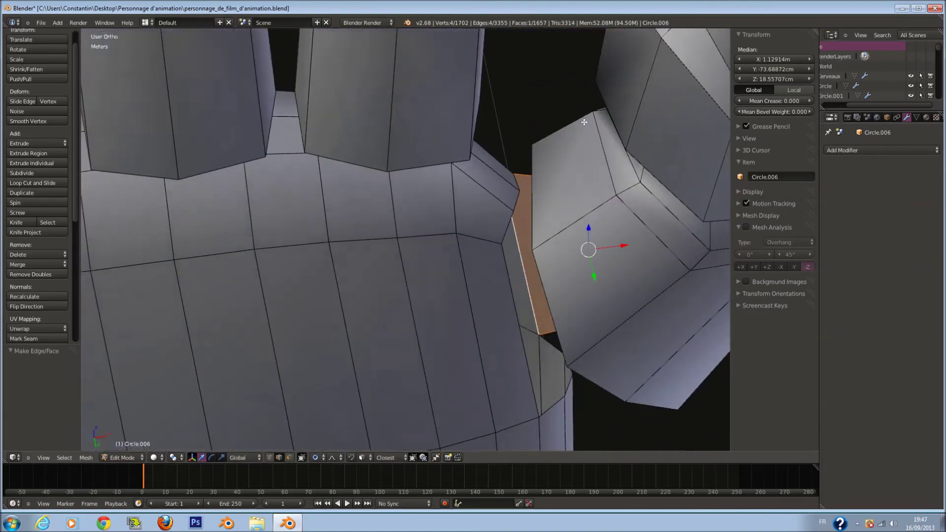
pyautogui.keyDown('shift'); pyautogui.rightClick(545, 312); pyautogui.keyUp('shift')
pyautogui.press('f')
pyautogui.scroll(-2, 532, 298)
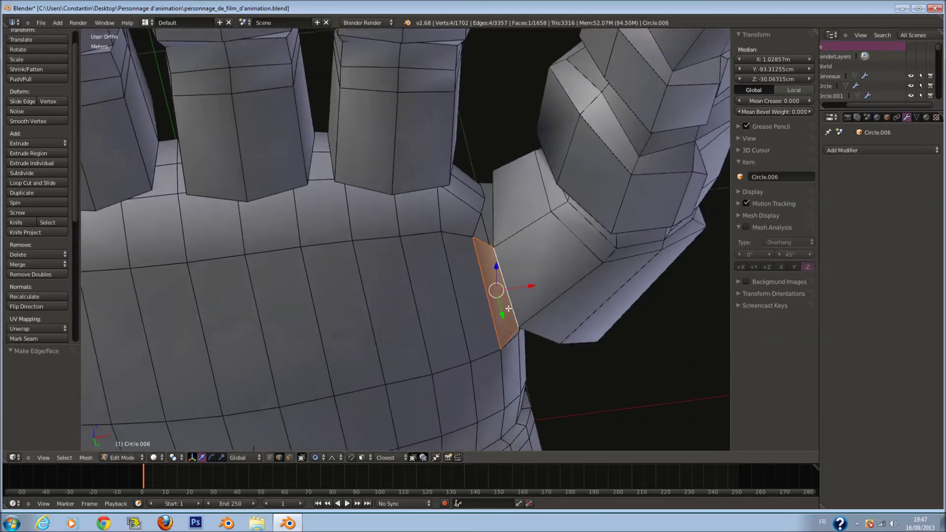
pyautogui.moveTo(510, 276); pyautogui.dragTo(488, 285, button='middle')
pyautogui.press('a')
pyautogui.scroll(-2, 485, 291)
# - In face selection mode, select eight palm faces next to the thumb and move them about -11.3 cm along Z
pyautogui.click(290, 457)
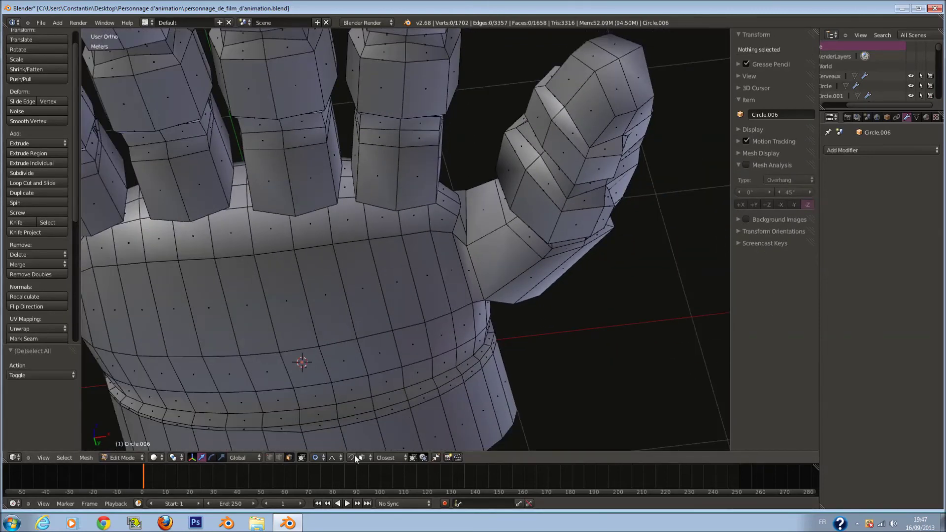
pyautogui.scroll(2, 427, 300)
pyautogui.press('c')
pyautogui.moveTo(429, 316)
pyautogui.mouseDown()
pyautogui.moveTo(427, 343)
pyautogui.moveTo(391, 369)
pyautogui.mouseUp()
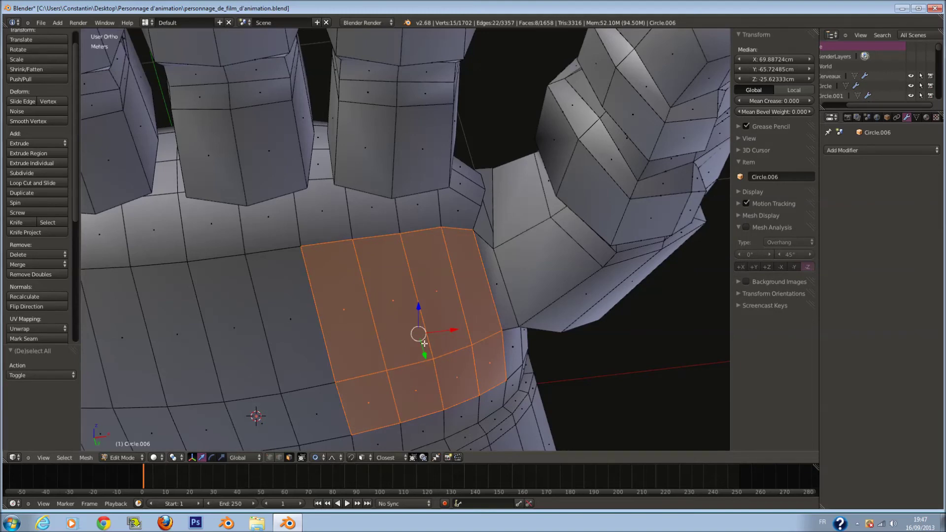
pyautogui.press('g')
pyautogui.press('z')
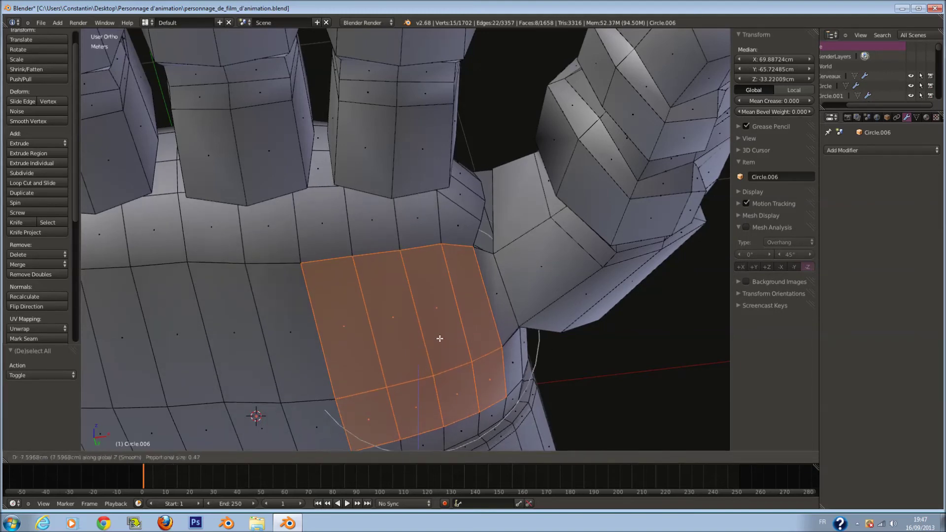
pyautogui.click(438, 348)
# - Move the selected palm faces further along Z and rotate them to shape the bulge beneath the thumb
pyautogui.scroll(-5, 437, 348)
pyautogui.moveTo(437, 348); pyautogui.dragTo(475, 323, button='middle')
pyautogui.press('g')
pyautogui.press('z')
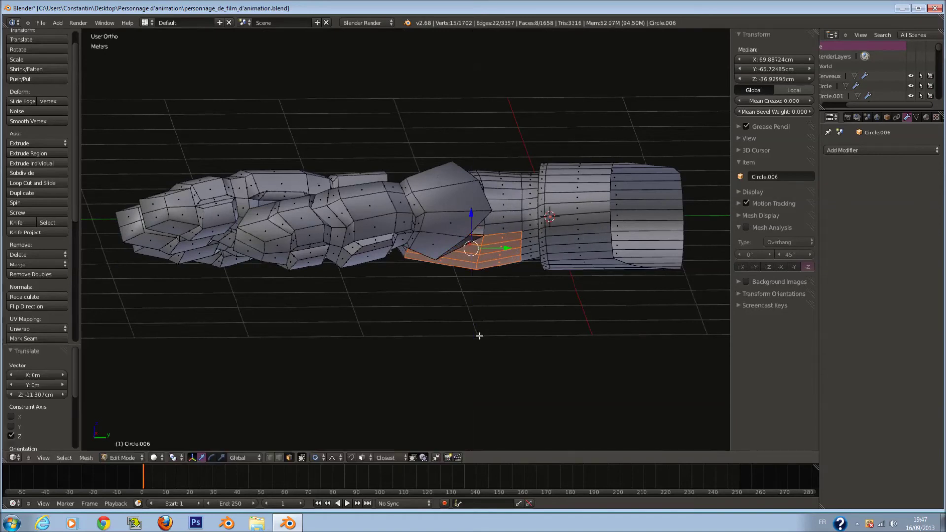
pyautogui.click(480, 337)
pyautogui.scroll(3, 480, 336)
pyautogui.press('r')
pyautogui.click(589, 270)
pyautogui.moveTo(590, 269); pyautogui.dragTo(340, 437, button='middle')
# - In edge selection mode, fill a face between the thumb base's lowest side edge and the facing palm edge
pyautogui.press('a')
pyautogui.click(280, 458)
pyautogui.moveTo(390, 362); pyautogui.dragTo(424, 262, button='middle')
pyautogui.scroll(3, 414, 246)
pyautogui.moveTo(401, 229); pyautogui.dragTo(398, 304, button='middle')
pyautogui.rightClick(399, 304)
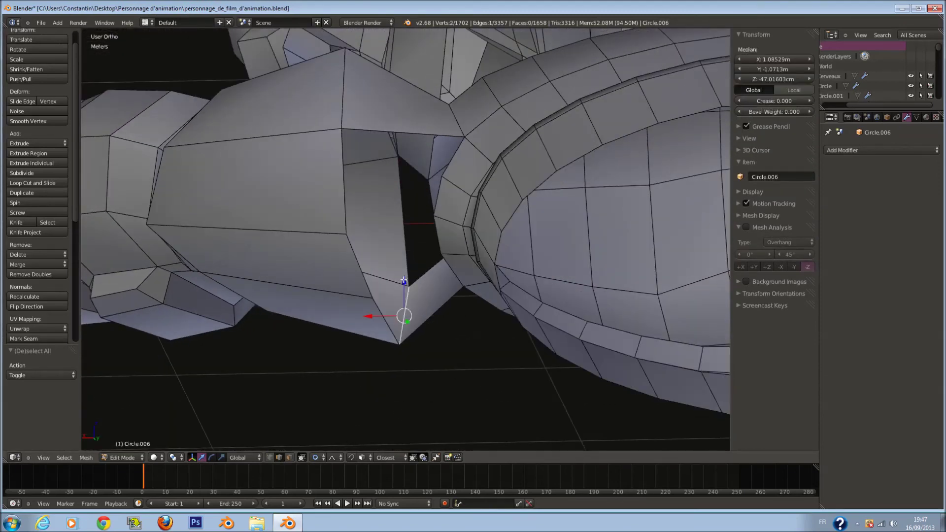
pyautogui.moveTo(405, 280); pyautogui.dragTo(404, 258)
pyautogui.moveTo(404, 258); pyautogui.dragTo(516, 256, button='middle')
pyautogui.press('a')
pyautogui.rightClick(541, 256)
pyautogui.keyDown('shift'); pyautogui.rightClick(449, 307); pyautogui.keyUp('shift')
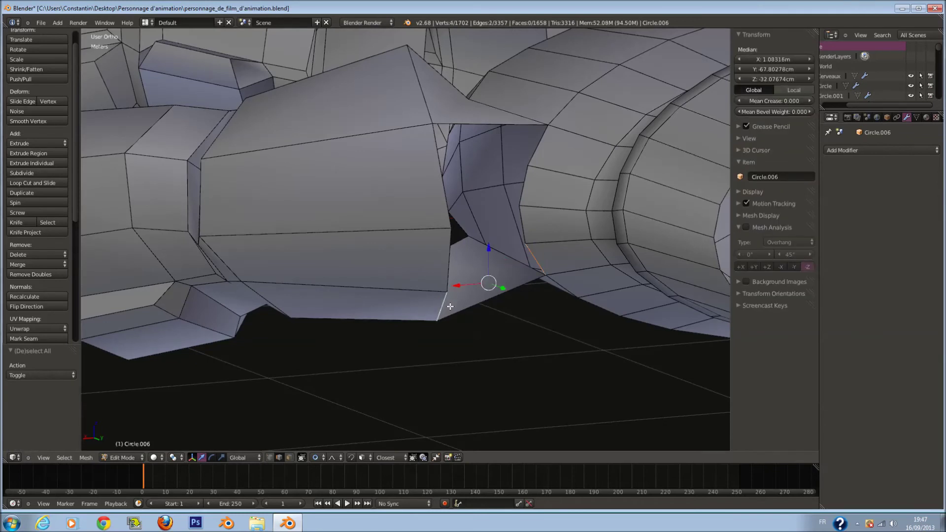
pyautogui.press('f')
# - Fill the adjacent face between the next thumb base edge up and its matching palm edge
pyautogui.moveTo(473, 289); pyautogui.dragTo(470, 265, button='middle')
pyautogui.rightClick(511, 206)
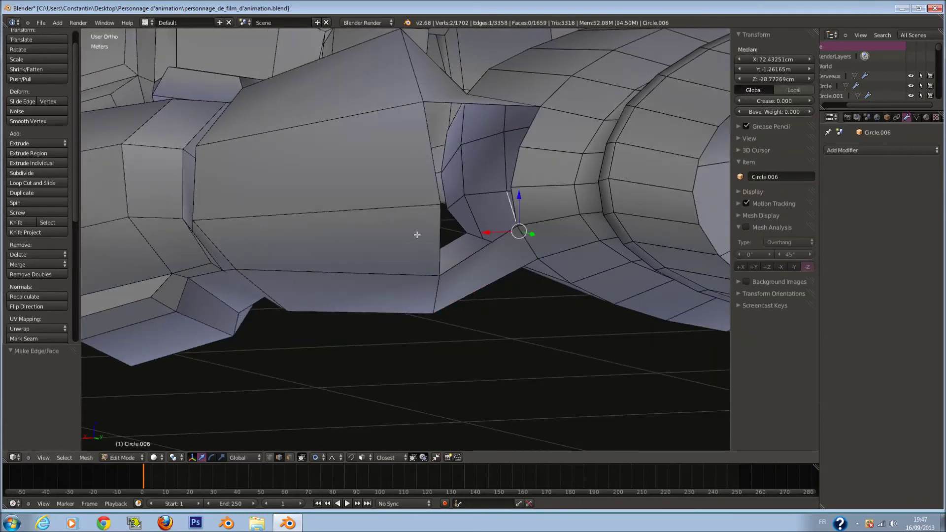
pyautogui.hotkey('ctrl', 'z')
pyautogui.hotkey('ctrl', 'z')
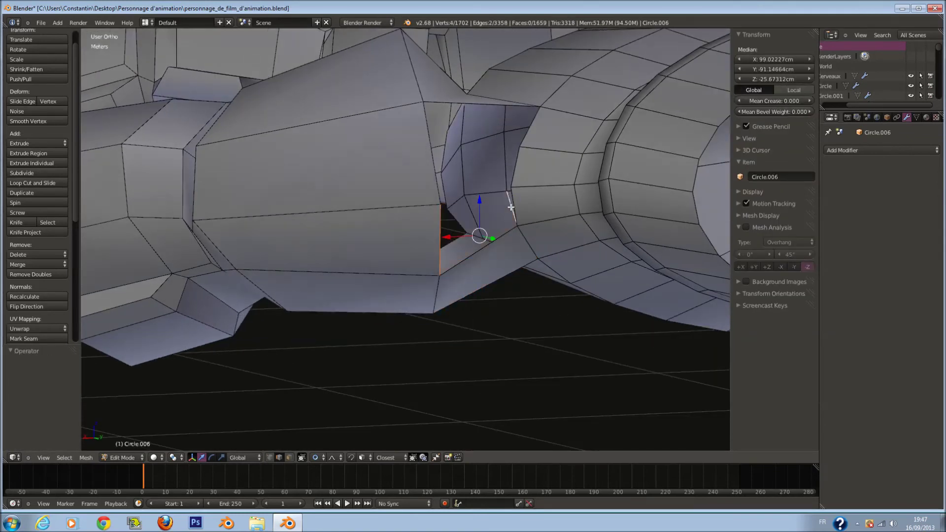
pyautogui.press('f')
# - Try to fill a face between the remaining open thumb edge and the palm edge, and undo it
pyautogui.moveTo(440, 232); pyautogui.dragTo(473, 242, button='middle')
pyautogui.rightClick(470, 250)
pyautogui.keyDown('shift'); pyautogui.rightClick(527, 236); pyautogui.keyUp('shift')
pyautogui.press('f')
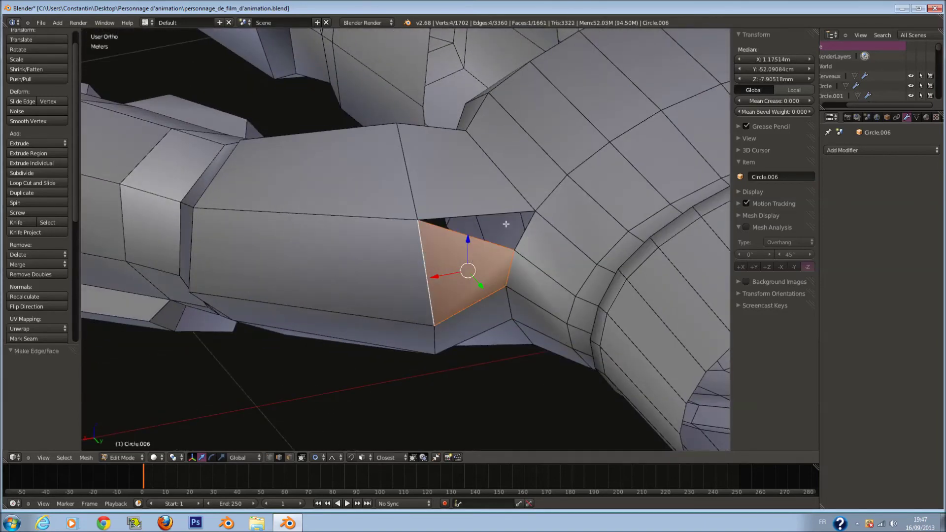
pyautogui.hotkey('ctrl', 'z')
# - Add one loop cut across the upper face joining thumb and palm, and fill a face from it to the thumb's open edge
pyautogui.press('a')
pyautogui.hotkey('ctrl', 'r')
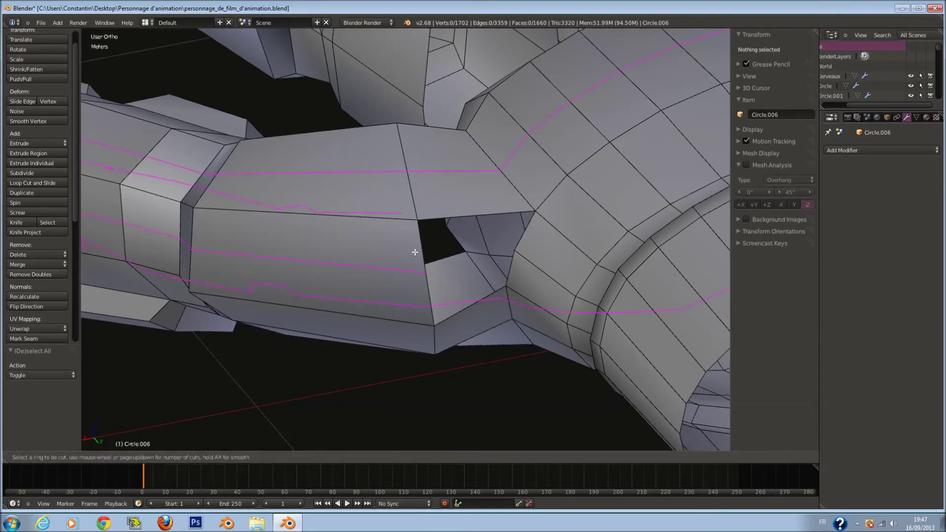
pyautogui.click(525, 231)
pyautogui.keyDown('shift'); pyautogui.rightClick(475, 216); pyautogui.keyUp('shift')
pyautogui.hotkey('ctrl', 'r')
pyautogui.click(462, 207)
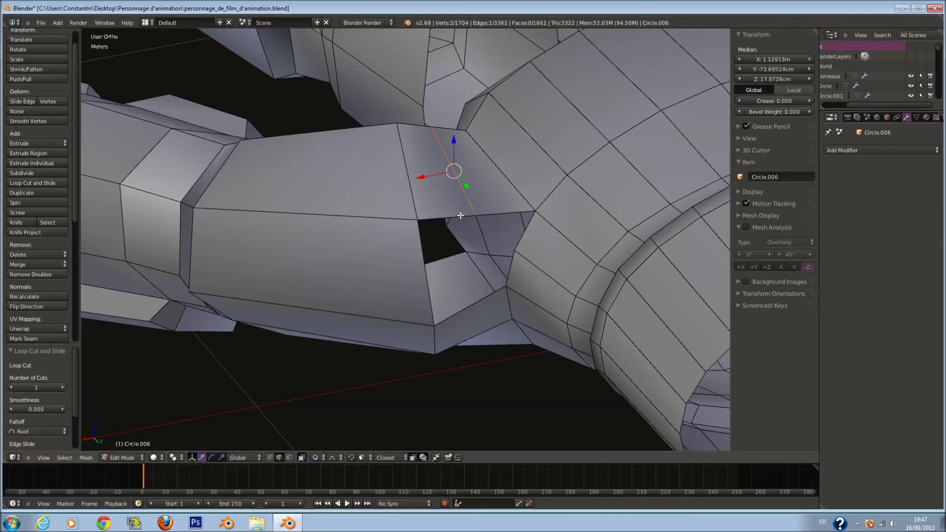
pyautogui.press('f')
# - Fill the remaining gap between the new face and the palm edge, and smooth its vertices once
pyautogui.rightClick(516, 254)
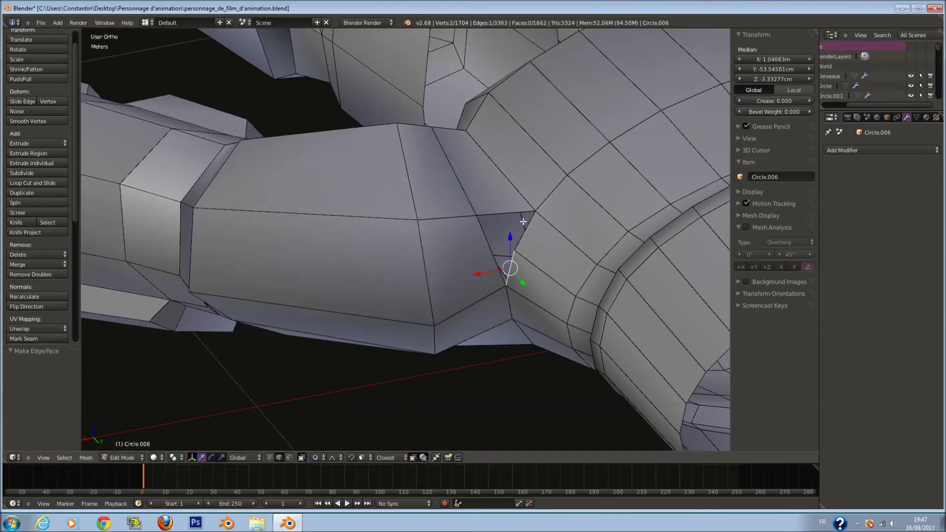
pyautogui.press('f')
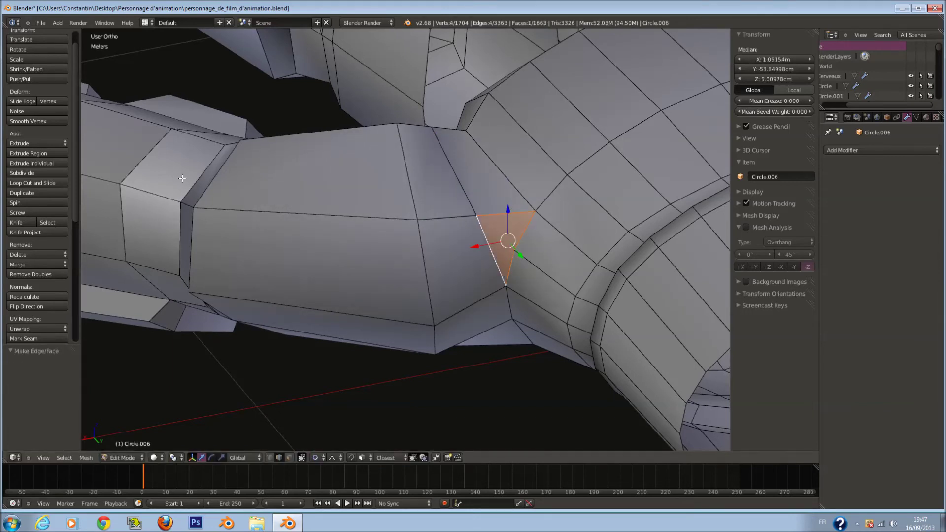
pyautogui.click(45, 121)
# - On the finger-facing side, fill a face between the thumb base edge and the palm edge and smooth its vertices once
pyautogui.moveTo(492, 207); pyautogui.dragTo(510, 141, button='middle')
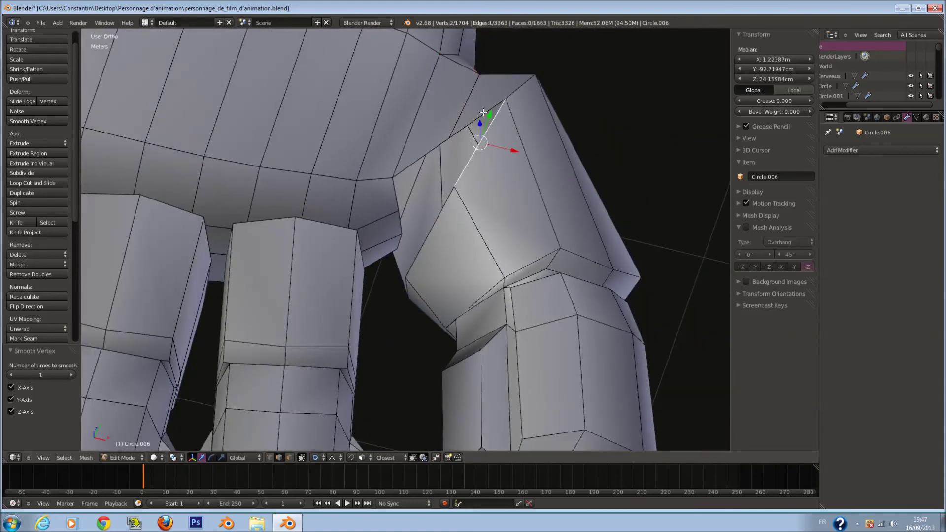
pyautogui.scroll(1, 463, 145)
pyautogui.moveTo(456, 196); pyautogui.dragTo(438, 156, button='middle')
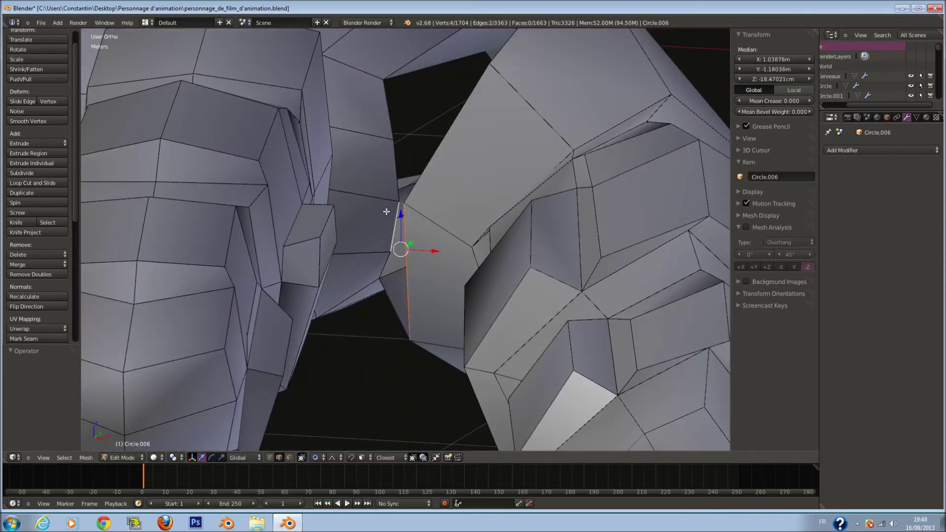
pyautogui.press('f')
pyautogui.moveTo(387, 212); pyautogui.dragTo(207, 162, button='middle')
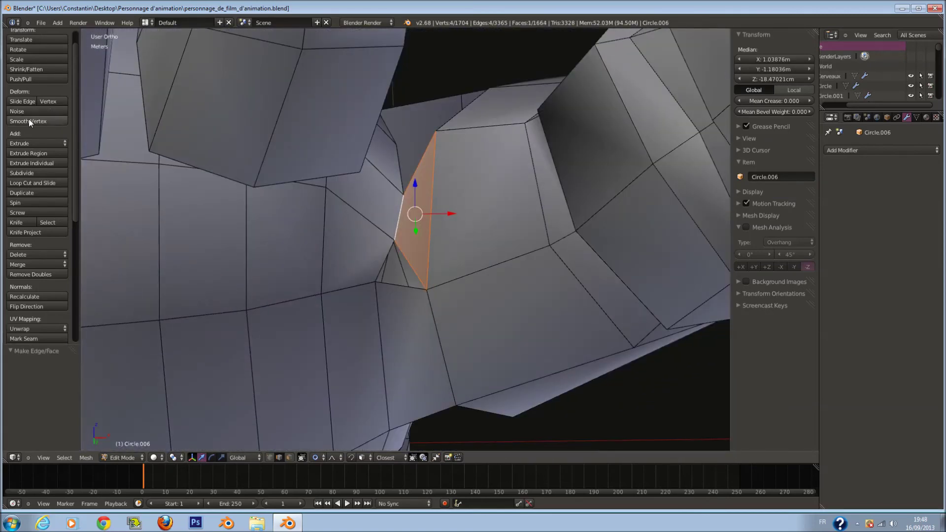
pyautogui.click(30, 122)
# - Add one loop cut lengthwise through the new face joining the thumb to the palm
pyautogui.hotkey('ctrl', 'r')
pyautogui.moveTo(418, 278); pyautogui.dragTo(414, 184, button='middle')
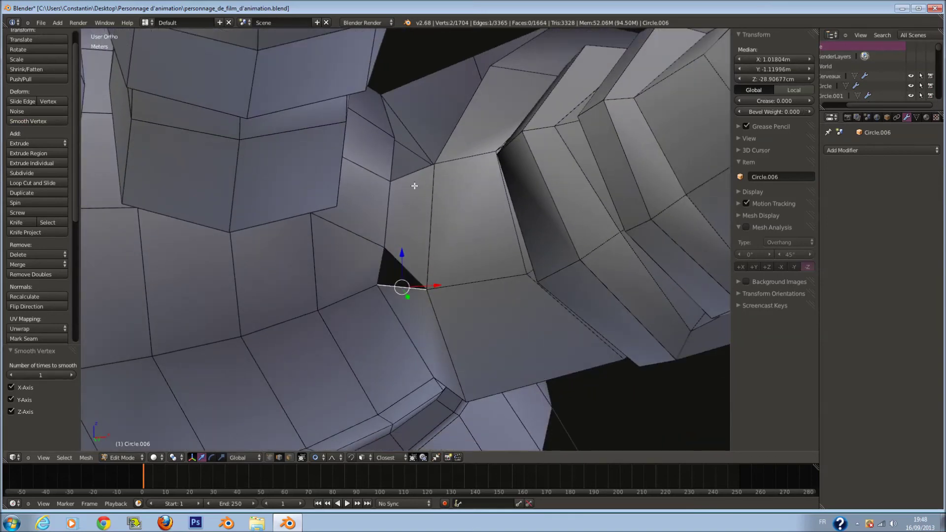
pyautogui.click(417, 173)
pyautogui.rightClick(417, 173)
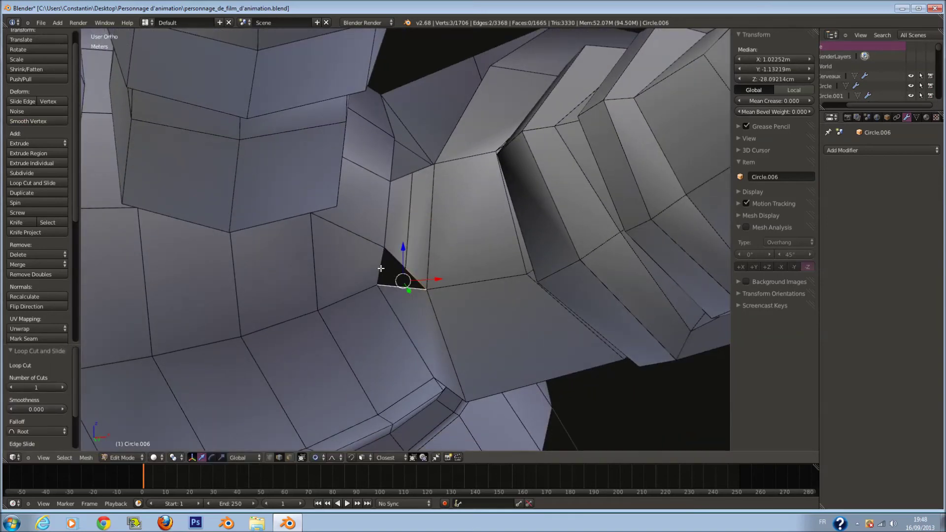
# - Fill the small gap at the end of the loop cut with a face, smooth its vertices once and clear the selection
pyautogui.press('f')
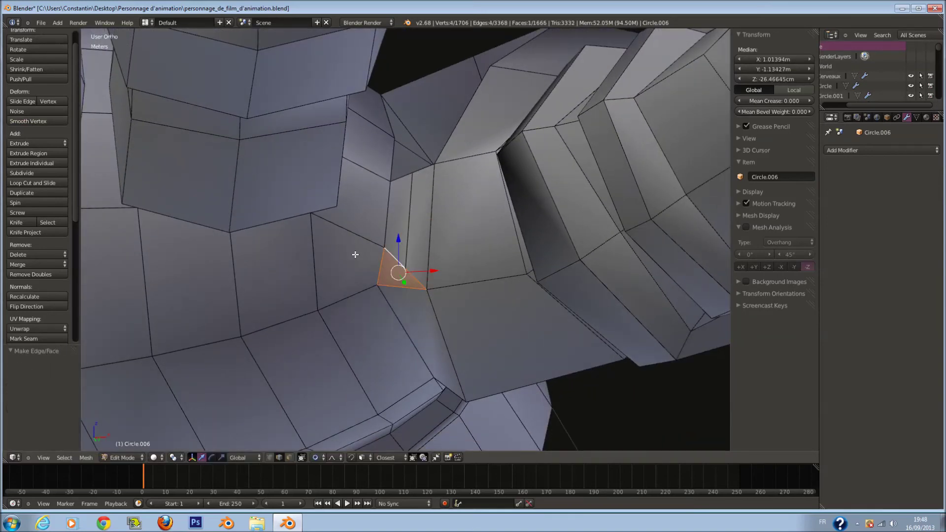
pyautogui.click(55, 122)
pyautogui.moveTo(419, 286); pyautogui.dragTo(484, 238, button='middle')
pyautogui.press('a')
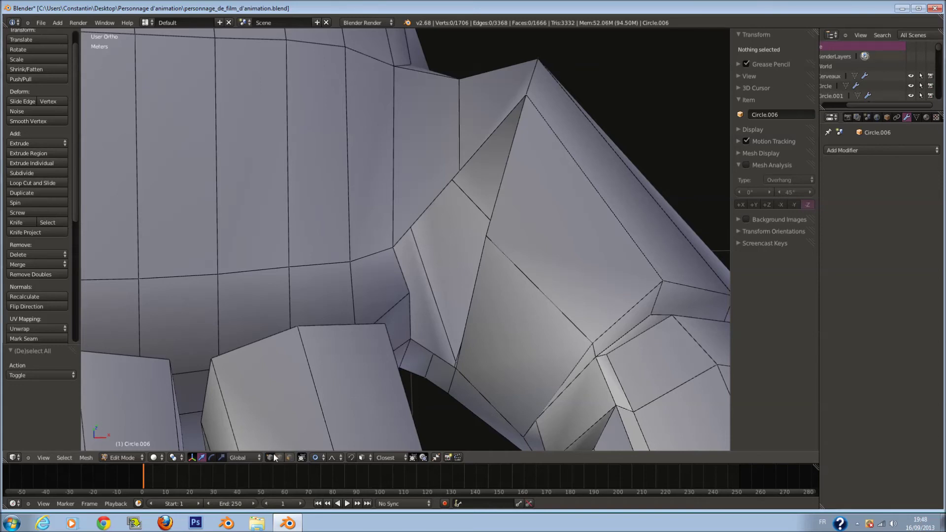
# - Connect the palm corner vertex to the thumb-base vertex with an edge and subdivide that edge once
pyautogui.rightClick(413, 289)
pyautogui.press('f')
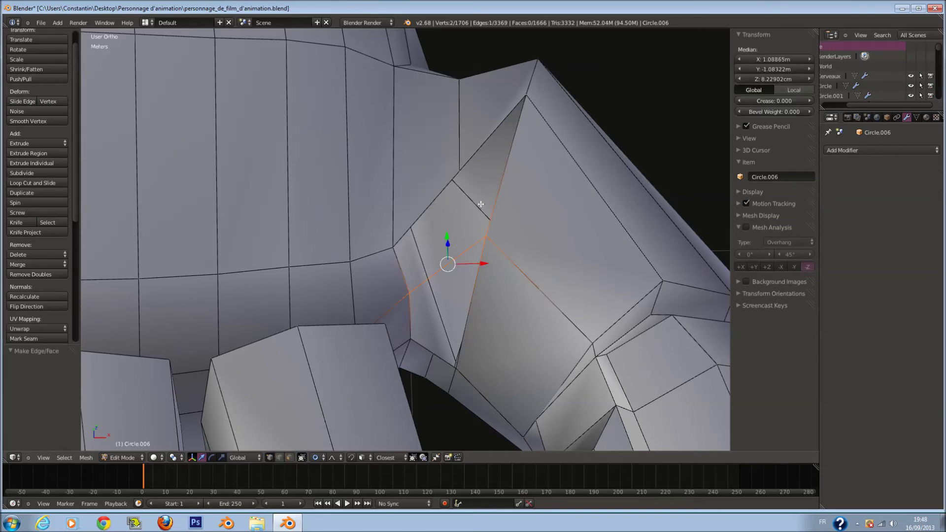
pyautogui.press('w')
pyautogui.click(483, 302)
# - Join the new edge's midpoint to the palm-edge vertex above it and to the finger-side vertex below it
pyautogui.rightClick(447, 264)
pyautogui.keyDown('shift'); pyautogui.rightClick(459, 171); pyautogui.keyUp('shift')
pyautogui.press('f')
pyautogui.moveTo(454, 282); pyautogui.dragTo(453, 266, button='middle')
pyautogui.rightClick(432, 352)
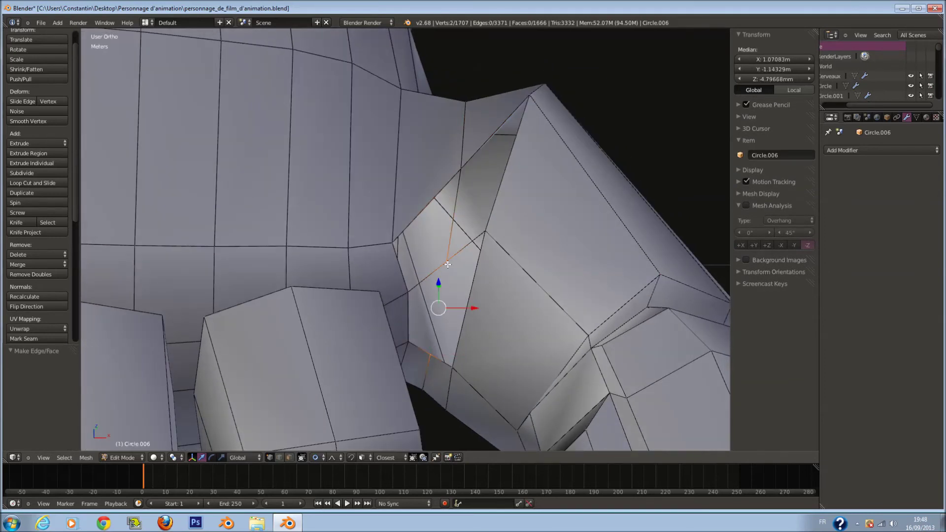
pyautogui.press('f')
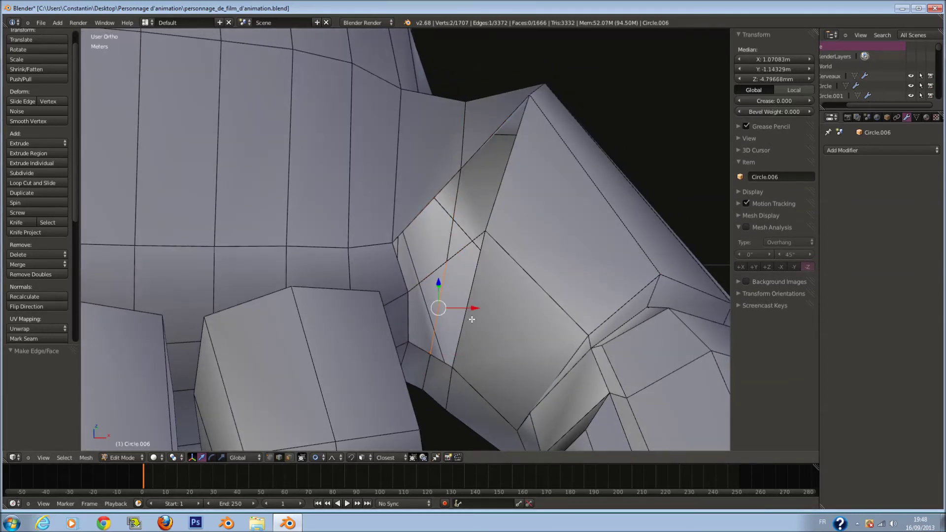
# - Fill the openings around the new midpoint with faces to close the gap between thumb and palm
pyautogui.press('f')
pyautogui.rightClick(494, 205)
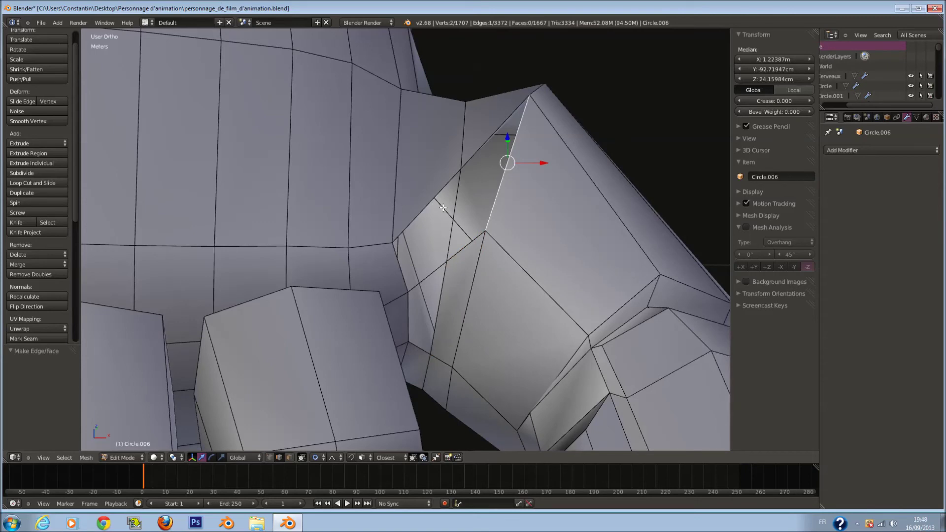
pyautogui.press('f')
pyautogui.press('f')
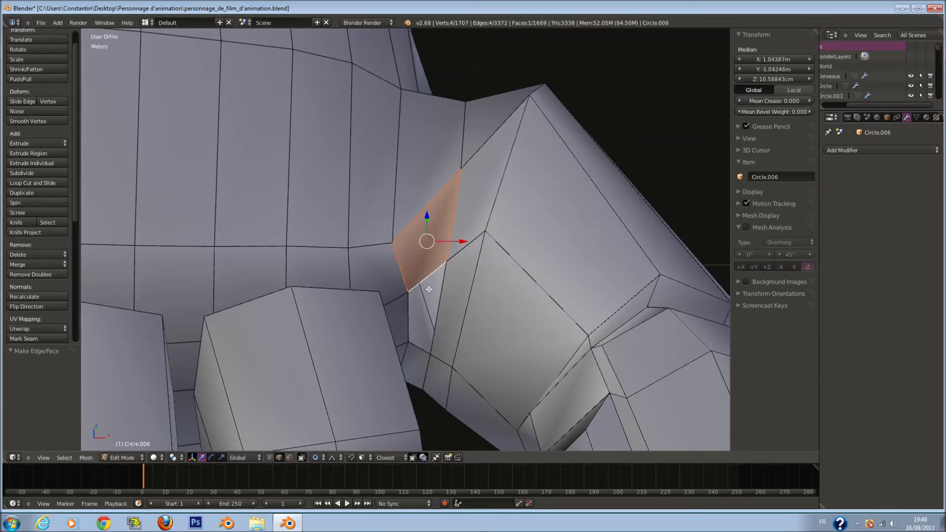
pyautogui.keyDown('shift'); pyautogui.rightClick(434, 315); pyautogui.keyUp('shift')
pyautogui.press('f')
# - In face selection, select the faces around the new thumb-palm junction and smooth their vertices
pyautogui.moveTo(401, 322); pyautogui.dragTo(496, 282, button='middle')
pyautogui.press('a')
pyautogui.hotkey('ctrl', 's')
pyautogui.click(497, 283)
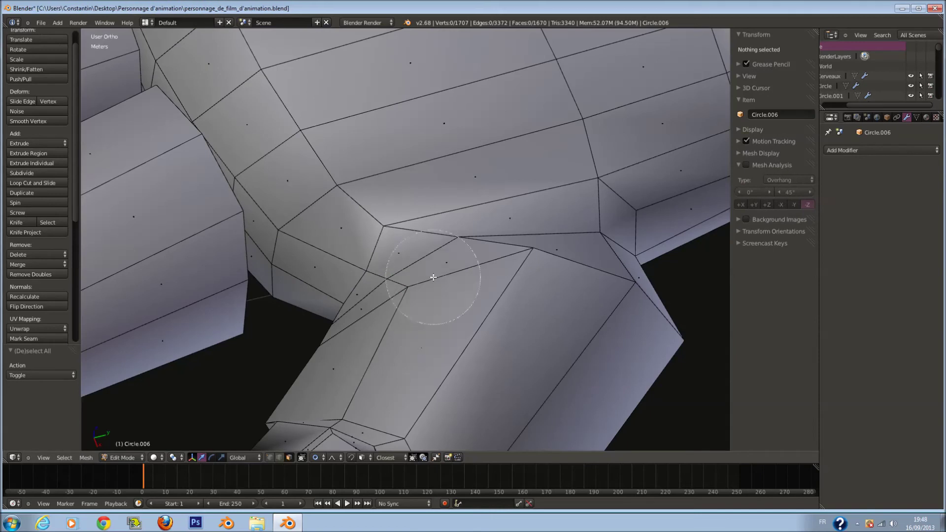
pyautogui.moveTo(433, 277); pyautogui.dragTo(422, 313)
pyautogui.moveTo(423, 312); pyautogui.dragTo(382, 365, button='middle')
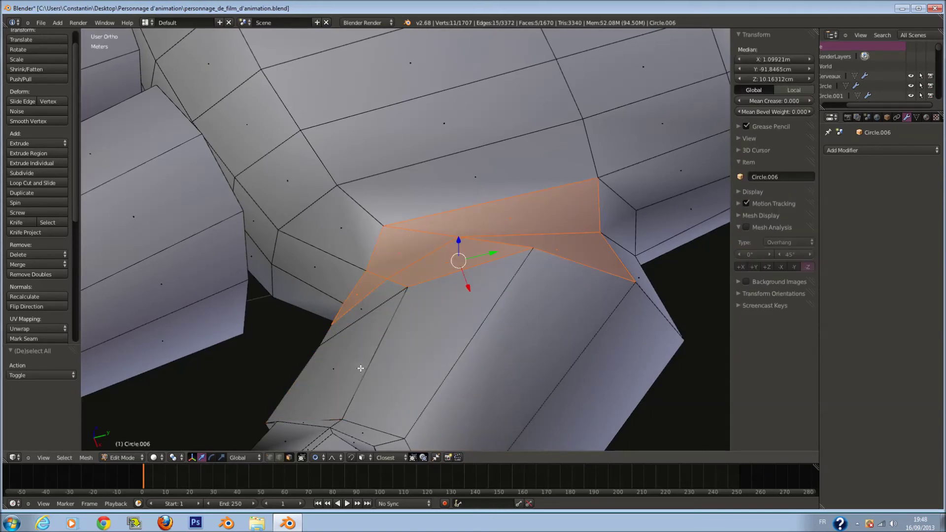
pyautogui.click(58, 121)
# - Select the junction faces on the outer side of the thumb base and smooth their vertices twice
pyautogui.moveTo(568, 274); pyautogui.dragTo(495, 232, button='middle')
pyautogui.press('a')
pyautogui.press('c')
pyautogui.click(501, 313)
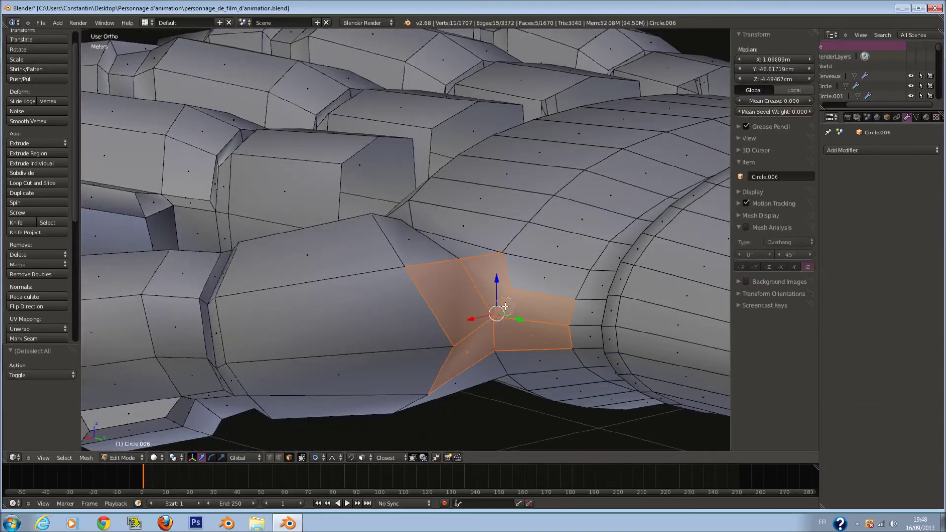
pyautogui.click(33, 119)
pyautogui.click(34, 119)
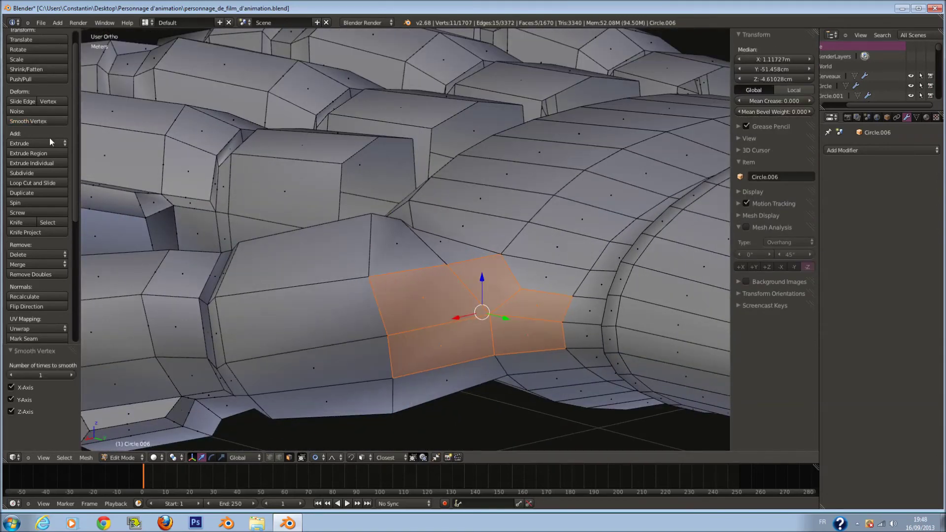
# - Return to Object Mode and save the file, overwriting the existing one
pyautogui.scroll(-3, 406, 293)
pyautogui.press('Tab')
pyautogui.moveTo(410, 294); pyautogui.dragTo(446, 324, button='middle')
pyautogui.hotkey('ctrl', 's')
pyautogui.click(447, 323)
# - In a wireframe top view, select the whole thumb and move it slightly toward the palm with proportional editing
pyautogui.press('KP_7')
pyautogui.scroll(-3, 513, 260)
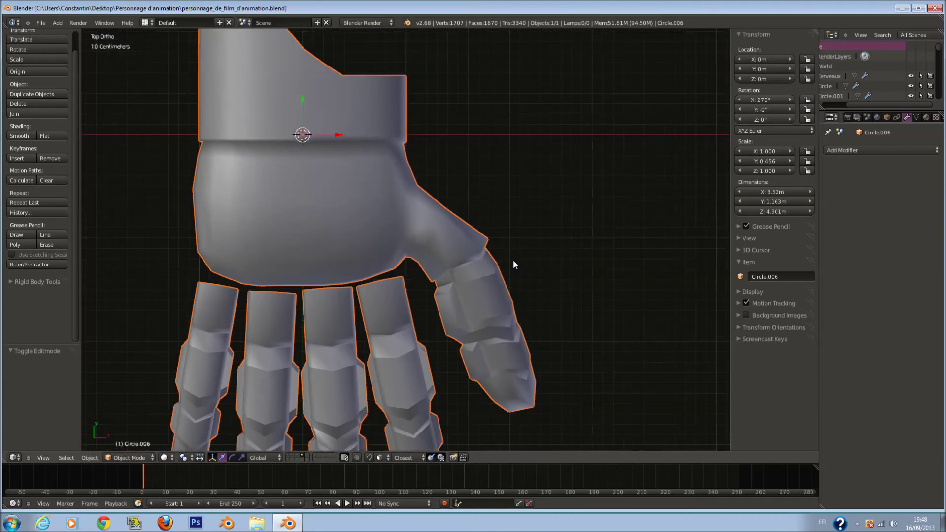
pyautogui.scroll(1, 508, 256)
pyautogui.press('Tab')
pyautogui.press('a')
pyautogui.press('a')
pyautogui.press('c')
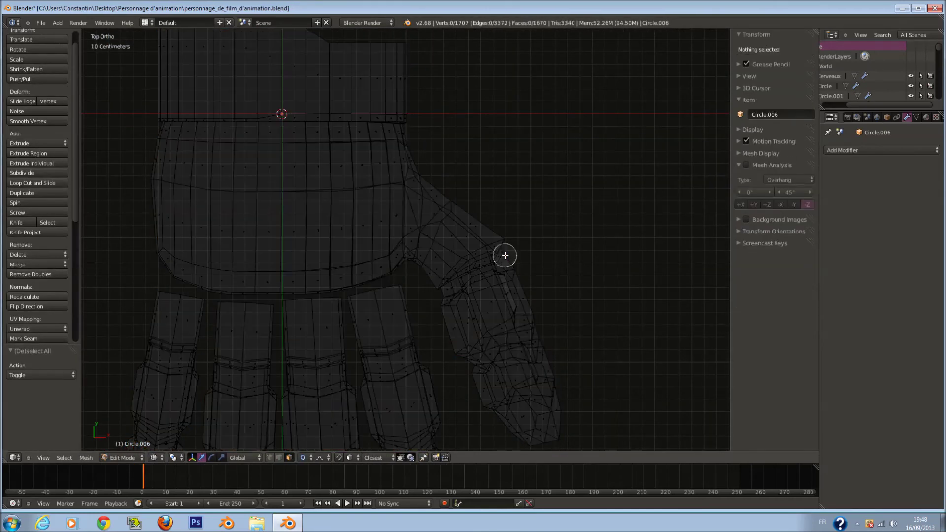
pyautogui.scroll(-4, 455, 259)
pyautogui.moveTo(443, 254)
pyautogui.mouseDown()
pyautogui.moveTo(486, 257)
pyautogui.moveTo(501, 446)
pyautogui.mouseUp()
pyautogui.press('Escape')
pyautogui.press('g')
pyautogui.scroll(2, 584, 320)
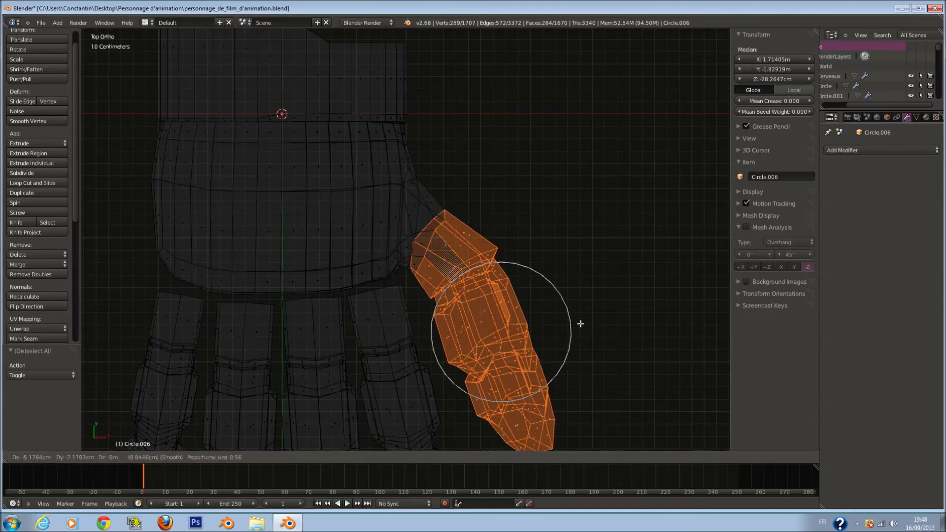
pyautogui.click(578, 325)
# - Rotate the wrist-side faces of the thumb junction about -4.7° and shift them outward about 5.8 cm in X and 6.5 cm in Y
pyautogui.press('a')
pyautogui.scroll(2, 428, 222)
pyautogui.scroll(1, 429, 222)
pyautogui.press('c')
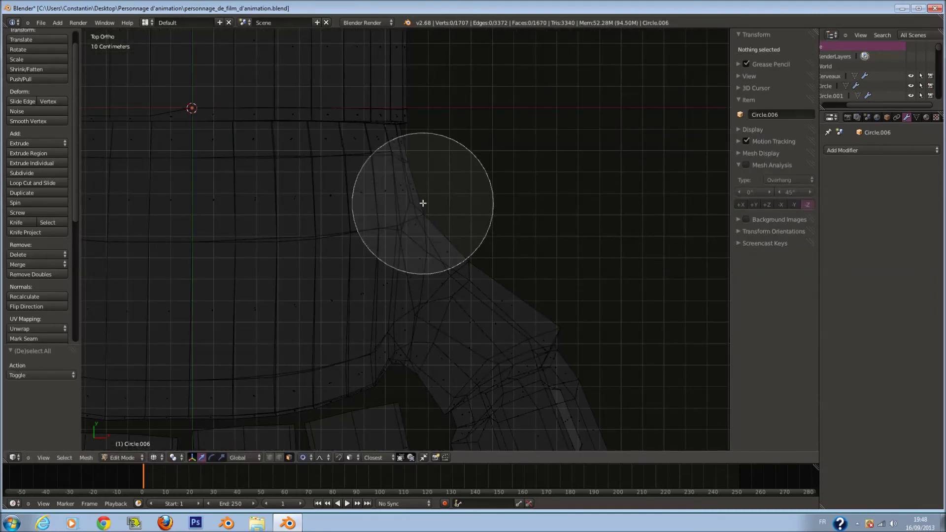
pyautogui.moveTo(422, 205); pyautogui.dragTo(434, 256)
pyautogui.press('Escape')
pyautogui.press('g')
pyautogui.scroll(5, 458, 222)
pyautogui.press('r')
pyautogui.scroll(-1, 551, 222)
pyautogui.press('g')
pyautogui.scroll(-3, 553, 218)
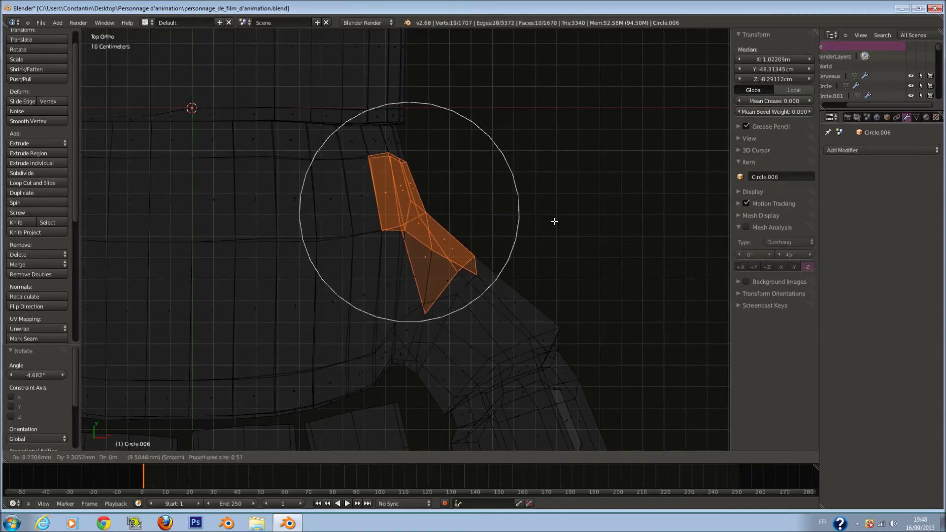
pyautogui.click(562, 211)
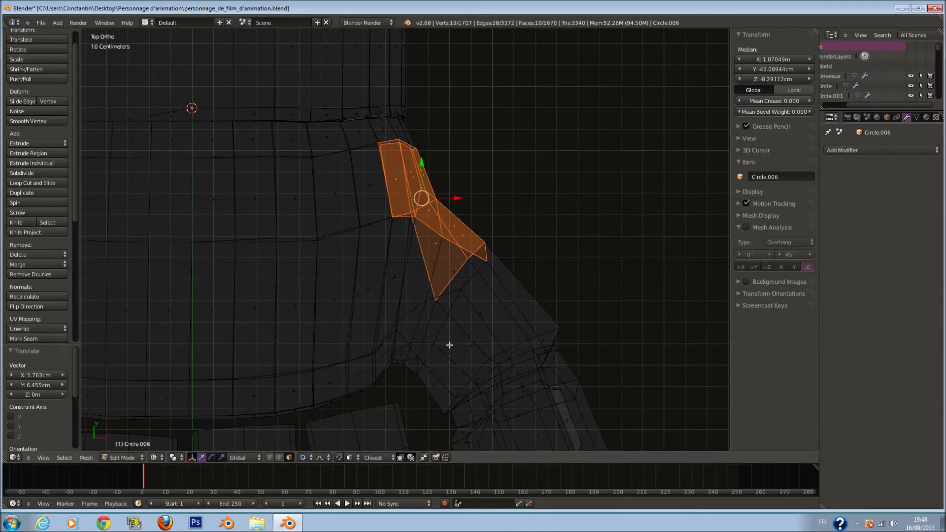
pyautogui.press('a')
pyautogui.press('c')
pyautogui.click(429, 360)
pyautogui.press('Escape')
pyautogui.press('g')
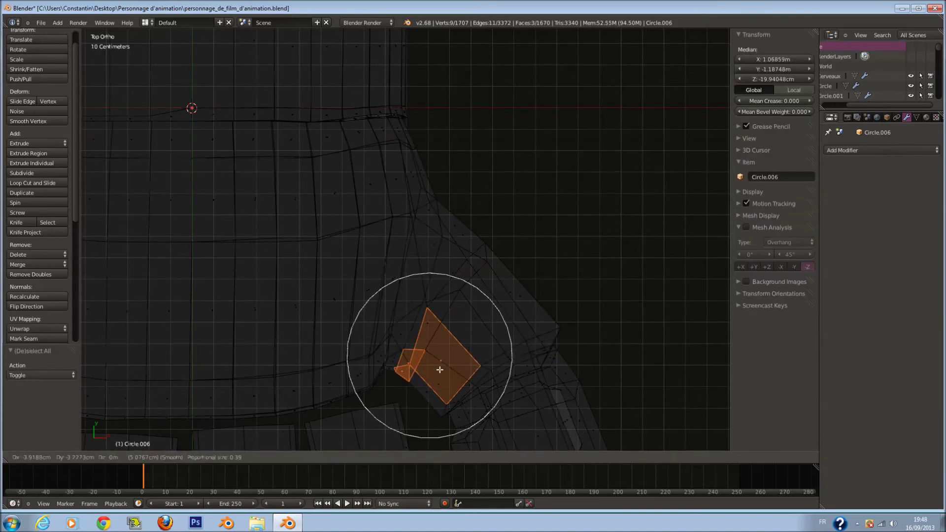
pyautogui.click(440, 370)
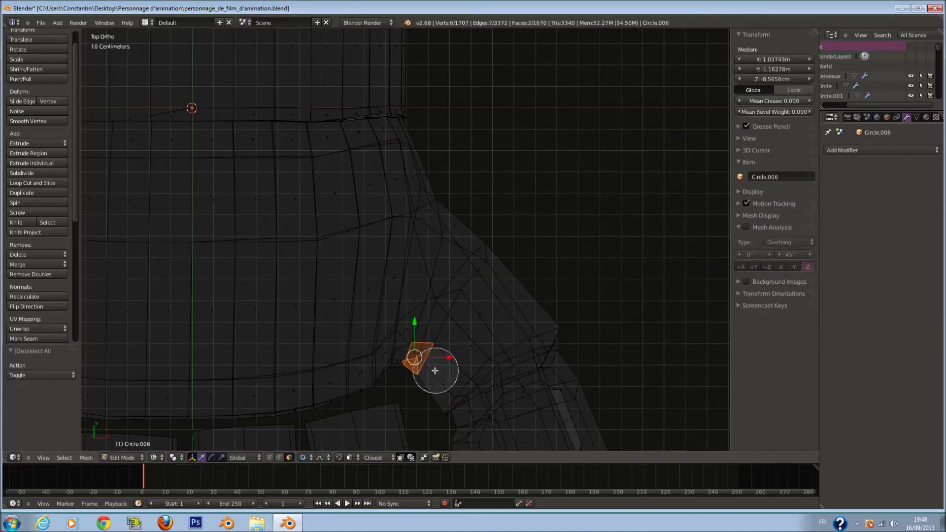
# - Select the web faces between the thumb and the index finger side of the palm and scale them to 0.74 along X
pyautogui.click(491, 349)
pyautogui.press('s')
pyautogui.press('x')
pyautogui.click(493, 360)
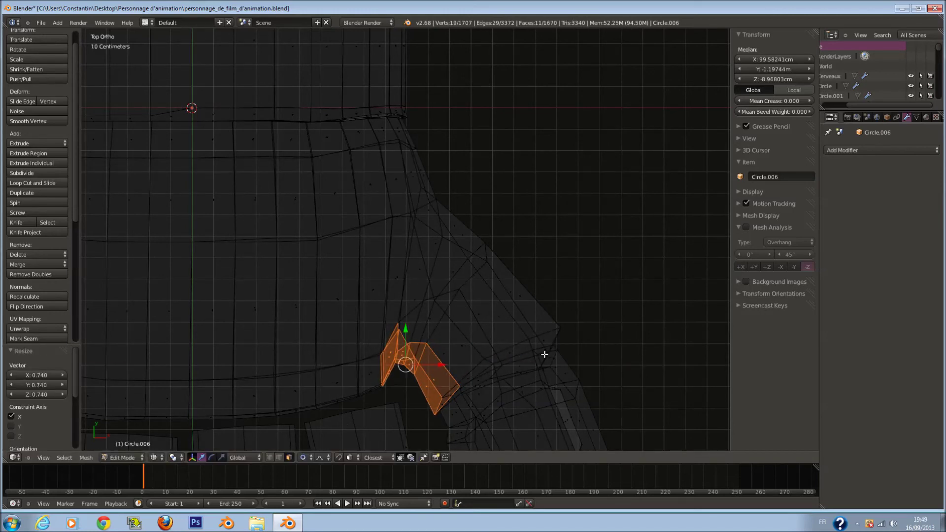
# - Rotate the web faces about 5° and shift them slightly with proportional editing
pyautogui.scroll(-1, 544, 353)
pyautogui.press('r')
pyautogui.click(542, 363)
pyautogui.press('g')
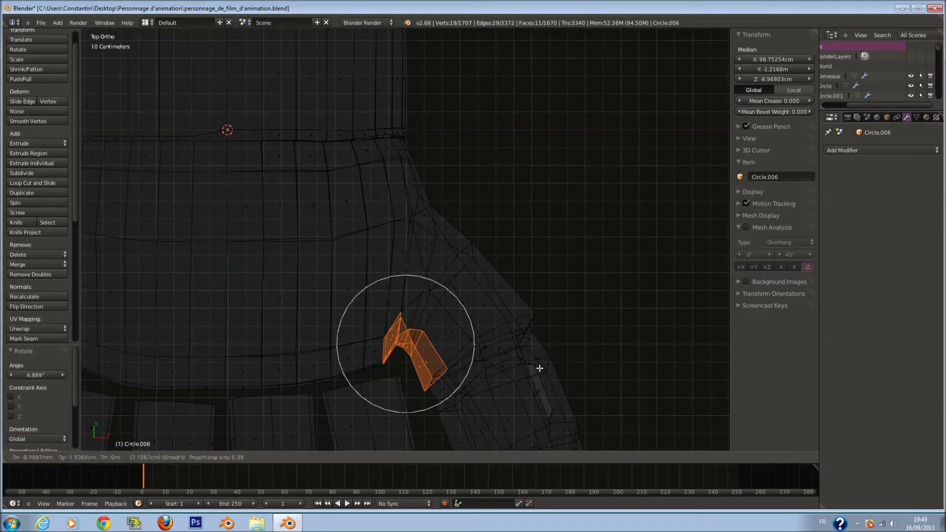
pyautogui.click(536, 361)
# - Leave mesh editing and save the reshaped hand over the existing file
pyautogui.press('Tab')
pyautogui.scroll(-4, 533, 359)
pyautogui.hotkey('ctrl', 's')
pyautogui.click(533, 359)
# - In solid view, select a face near the thumb-palm junction and smooth its vertices twice
pyautogui.press('z')
pyautogui.moveTo(533, 359)
pyautogui.mouseDown(button='middle')
pyautogui.moveTo(487, 241)
pyautogui.moveTo(365, 208)
pyautogui.moveTo(432, 197)
pyautogui.moveTo(375, 307)
pyautogui.mouseUp(button='middle')
pyautogui.press('Tab')
pyautogui.scroll(5, 432, 197)
pyautogui.scroll(3, 418, 225)
pyautogui.rightClick(330, 306)
pyautogui.click(50, 119)
pyautogui.click(45, 122)
# - Select the whole thumb in a wireframe top view and lower it about 2 cm along Z
pyautogui.moveTo(324, 243); pyautogui.dragTo(405, 207, button='middle')
pyautogui.press('a')
pyautogui.press('c')
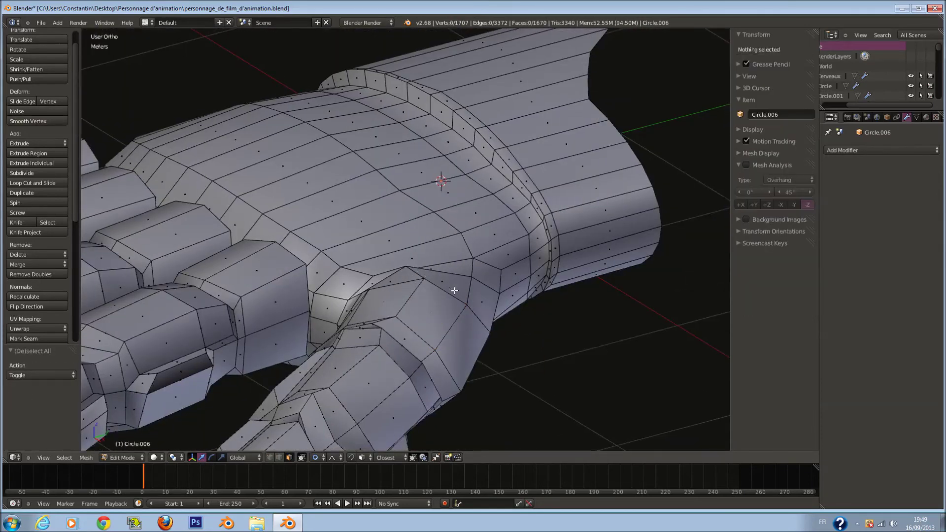
pyautogui.press('KP_7')
pyautogui.press('z')
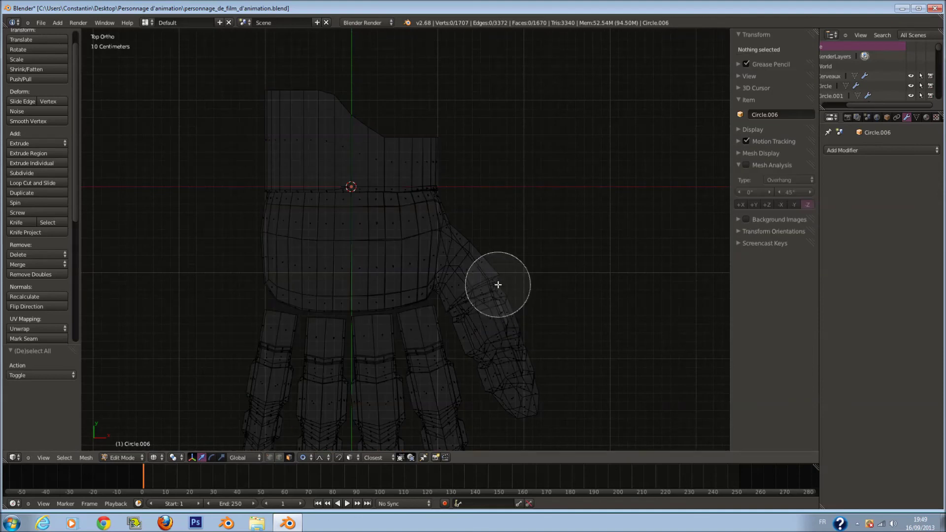
pyautogui.moveTo(498, 284); pyautogui.dragTo(525, 393)
pyautogui.moveTo(491, 305); pyautogui.dragTo(478, 296)
pyautogui.rightClick(485, 298)
pyautogui.press('z')
pyautogui.moveTo(497, 296)
pyautogui.mouseDown(button='middle')
pyautogui.moveTo(503, 223)
pyautogui.moveTo(504, 278)
pyautogui.moveTo(485, 279)
pyautogui.mouseUp(button='middle')
pyautogui.moveTo(485, 279); pyautogui.dragTo(488, 291)
# - Scale the thumb to 0.914 and move it about -9.2 cm in X and -5.2 cm in Y
pyautogui.press('s')
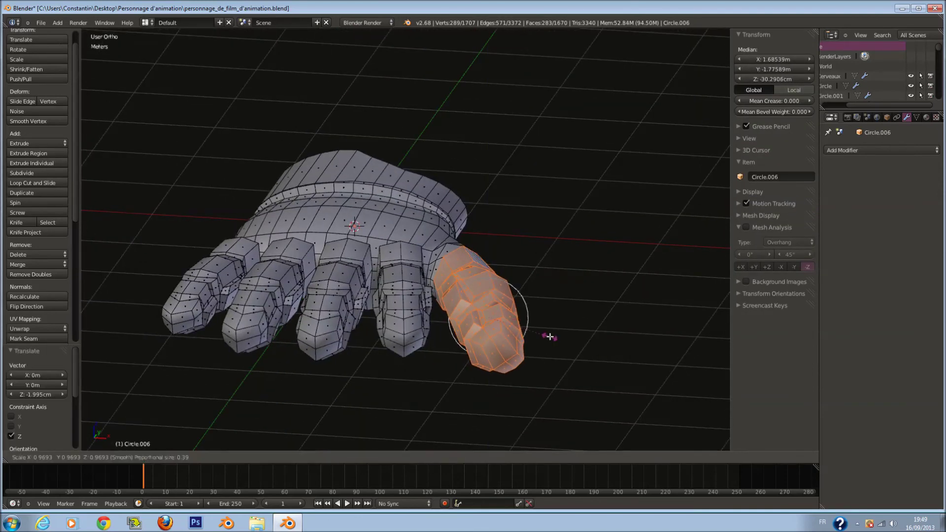
pyautogui.press('KP_7')
pyautogui.scroll(2, 554, 301)
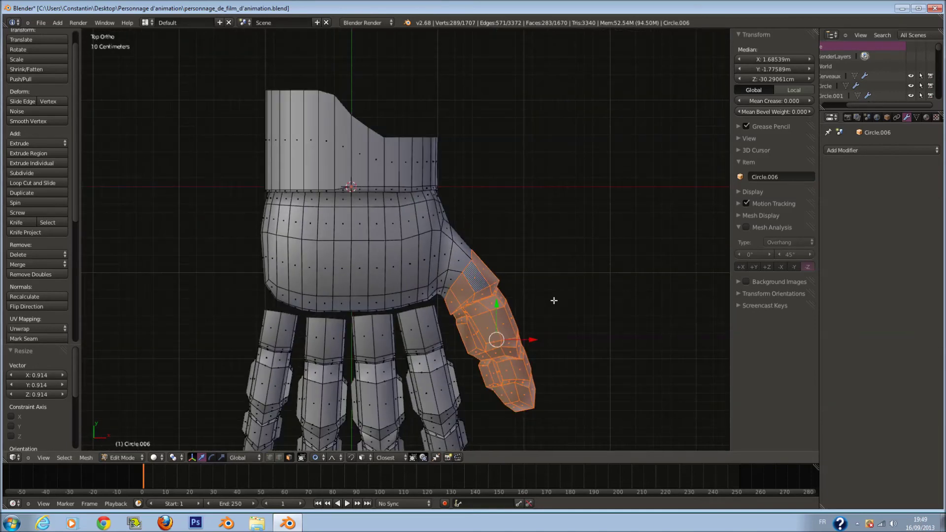
pyautogui.moveTo(544, 309); pyautogui.dragTo(537, 292, button='middle')
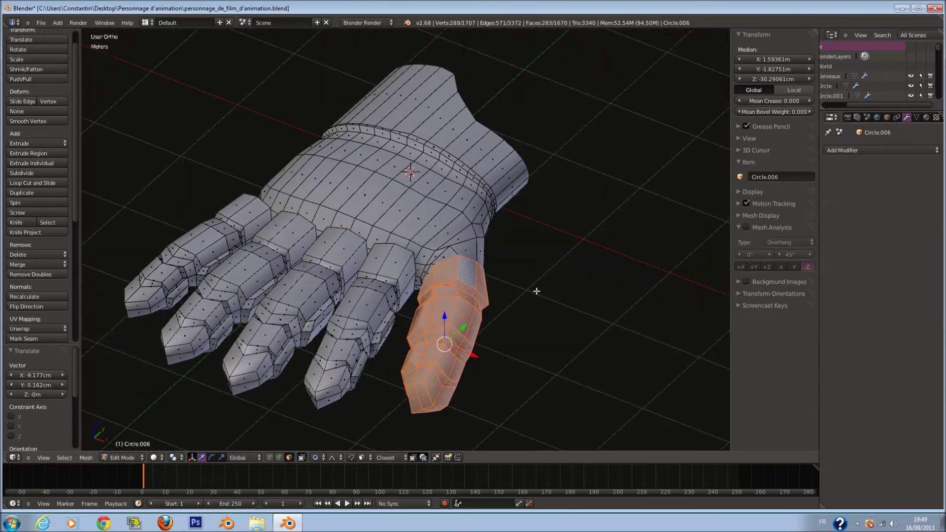
# - Examine the hand from above and at an angle to check the thumb's size and placement
pyautogui.press('KP_7')
pyautogui.press('a')
pyautogui.scroll(4, 534, 317)
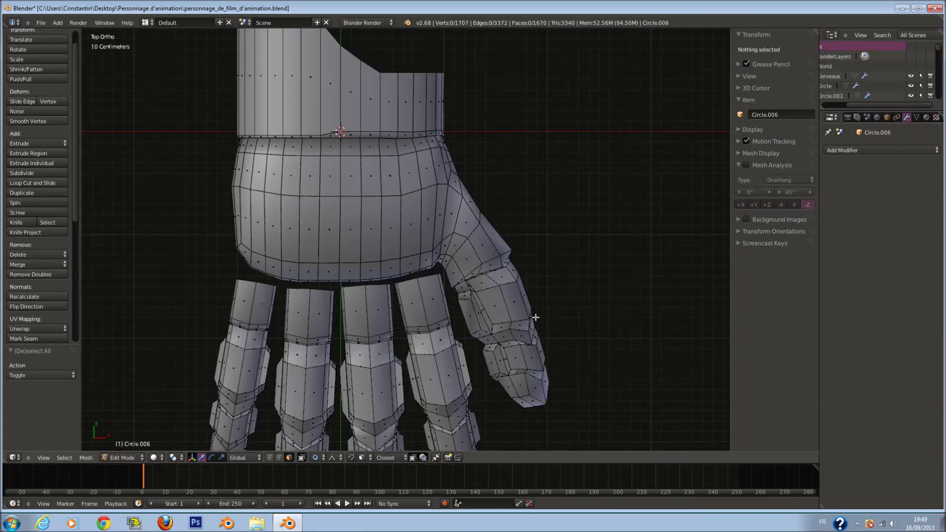
pyautogui.scroll(-2, 535, 317)
pyautogui.moveTo(534, 317); pyautogui.dragTo(544, 272, button='middle')
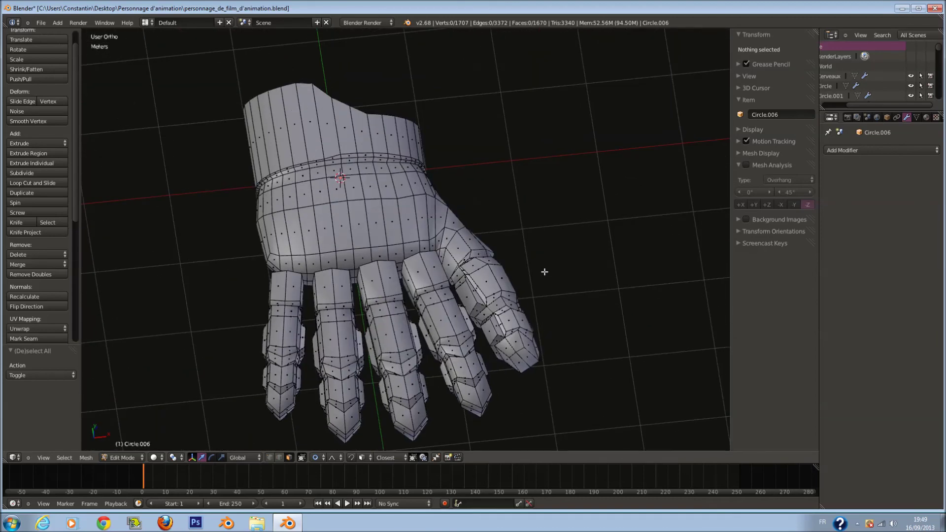
pyautogui.press('KP_7')
pyautogui.press('z')
pyautogui.press('z')
# - Select all faces of the thumb from its base to its tip in the wireframe top view
pyautogui.keyDown('shift'); pyautogui.moveTo(511, 299); pyautogui.dragTo(510, 261, button='middle'); pyautogui.keyUp('shift')
pyautogui.scroll(3, 510, 261)
pyautogui.press('z')
pyautogui.press('c')
pyautogui.moveTo(539, 207)
pyautogui.mouseDown()
pyautogui.moveTo(535, 185)
pyautogui.moveTo(514, 225)
pyautogui.mouseUp()
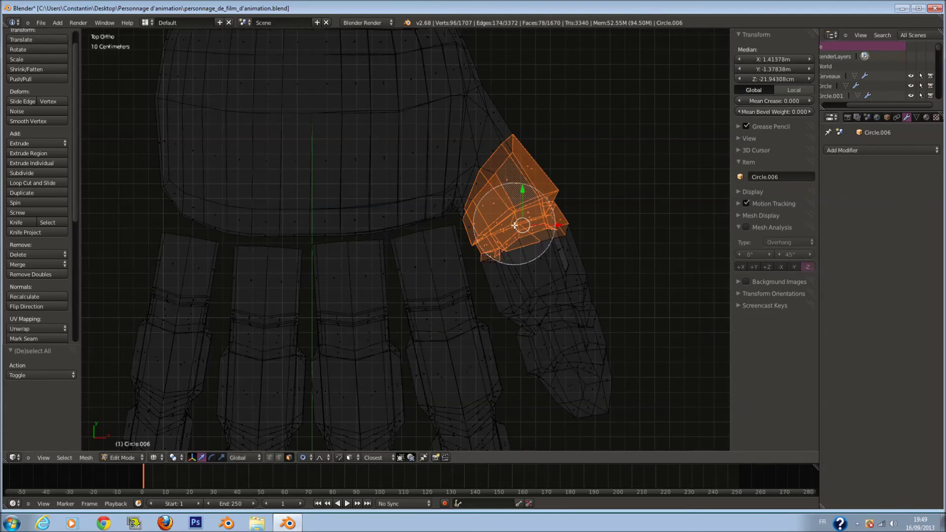
pyautogui.rightClick(585, 297)
pyautogui.keyDown('ctrl'); pyautogui.scroll(3, 584, 278); pyautogui.keyUp('ctrl')
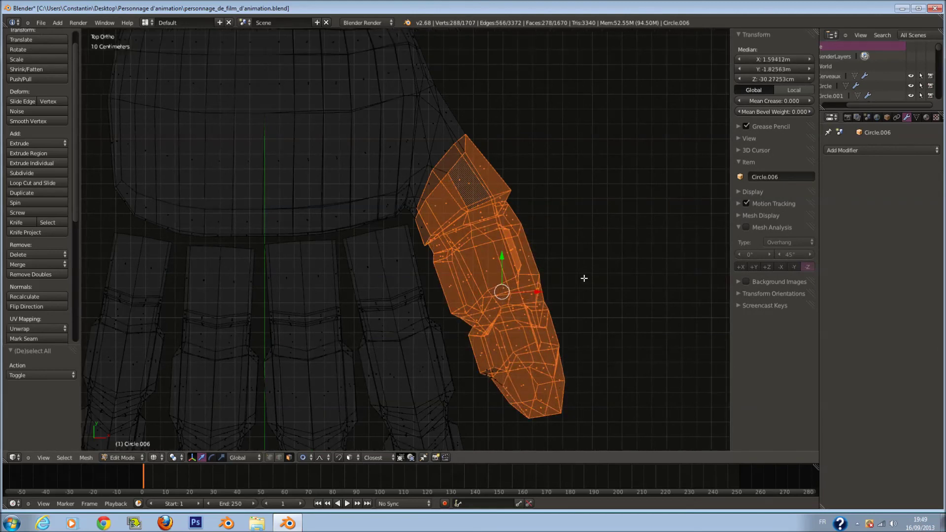
pyautogui.rightClick(519, 364)
pyautogui.scroll(1, 529, 307)
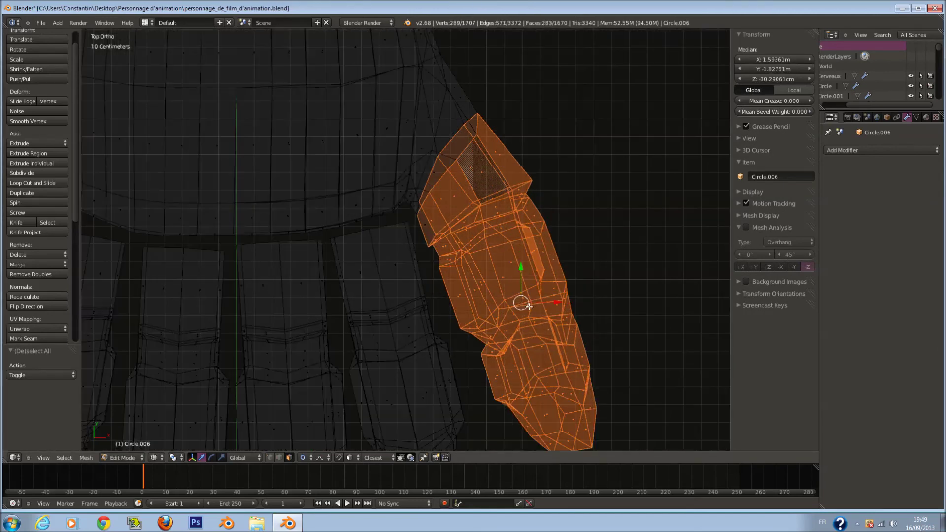
pyautogui.rightClick(583, 256)
# - Duplicate the selected thumb, place the copy beside the original and hide the copy
pyautogui.press('z')
pyautogui.press('g')
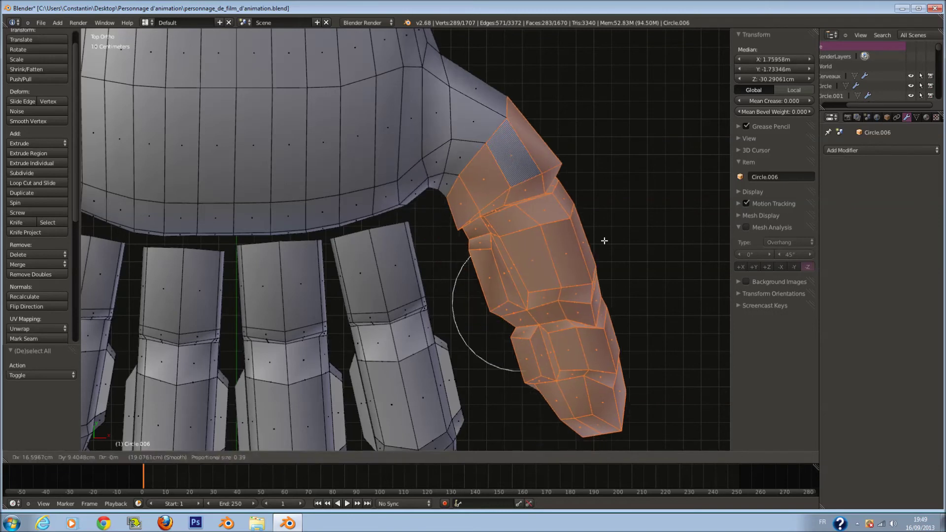
pyautogui.click(590, 259)
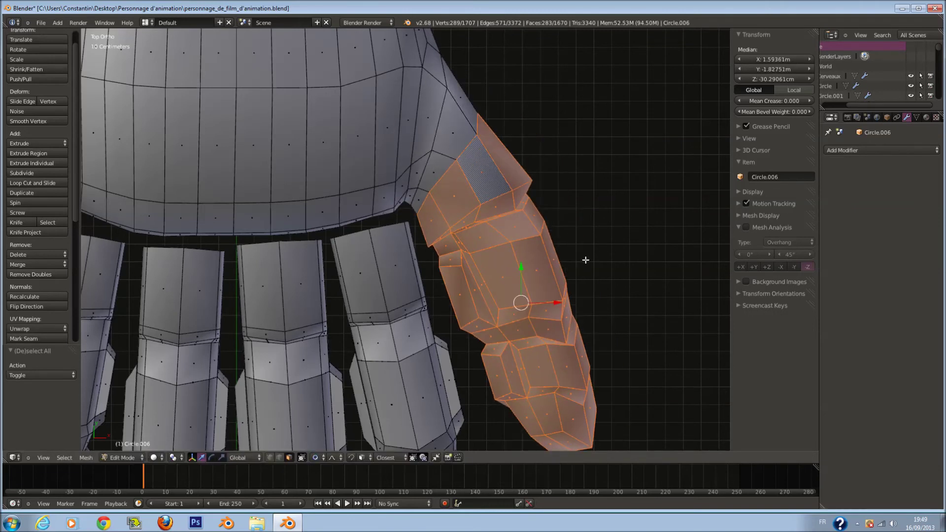
pyautogui.hotkey('shift', 'd')
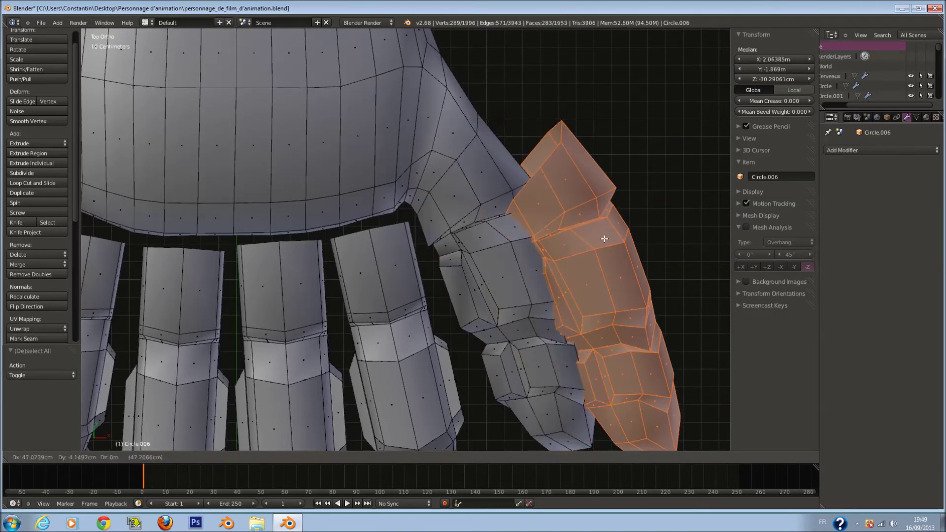
pyautogui.click(594, 241)
pyautogui.press('h')
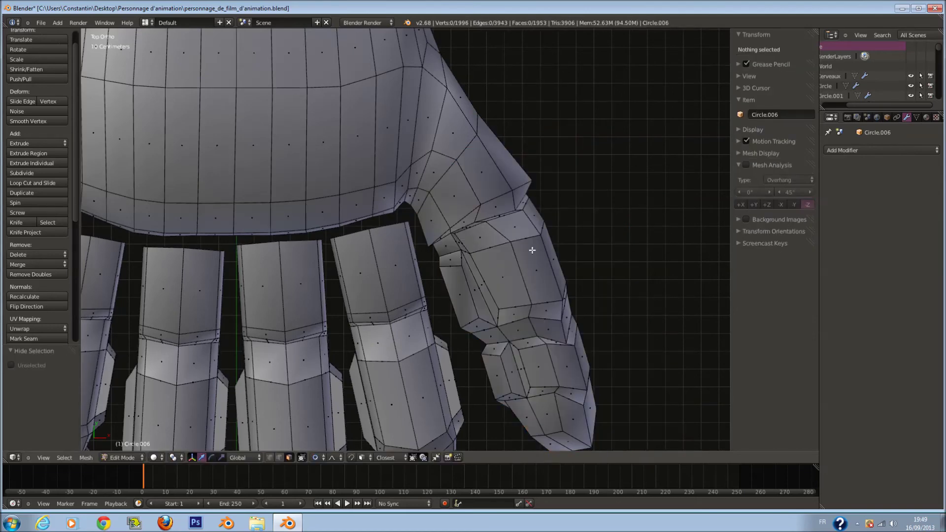
# - Select all faces of the original thumb in wireframe and delete them
pyautogui.press('z')
pyautogui.press('c')
pyautogui.moveTo(513, 184)
pyautogui.mouseDown()
pyautogui.moveTo(491, 261)
pyautogui.moveTo(589, 414)
pyautogui.moveTo(484, 259)
pyautogui.mouseUp()
pyautogui.moveTo(563, 394); pyautogui.dragTo(528, 230)
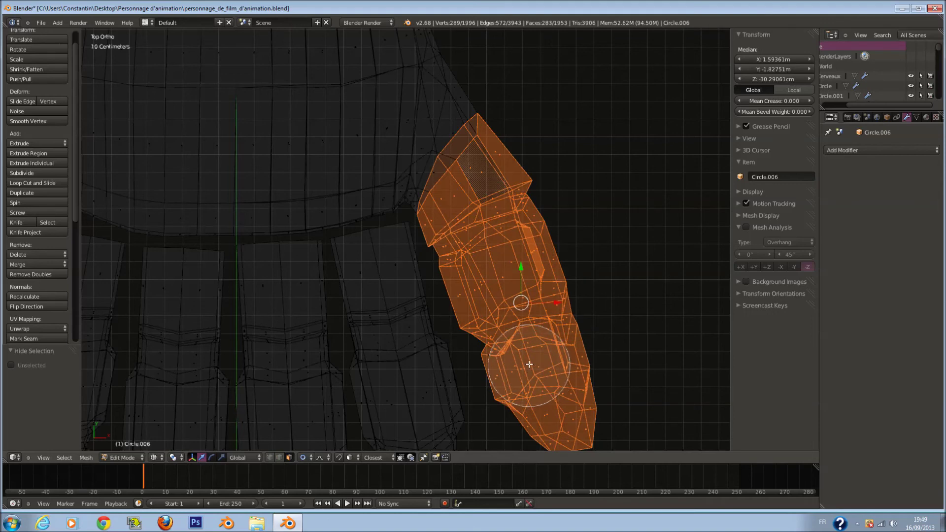
pyautogui.click(584, 354)
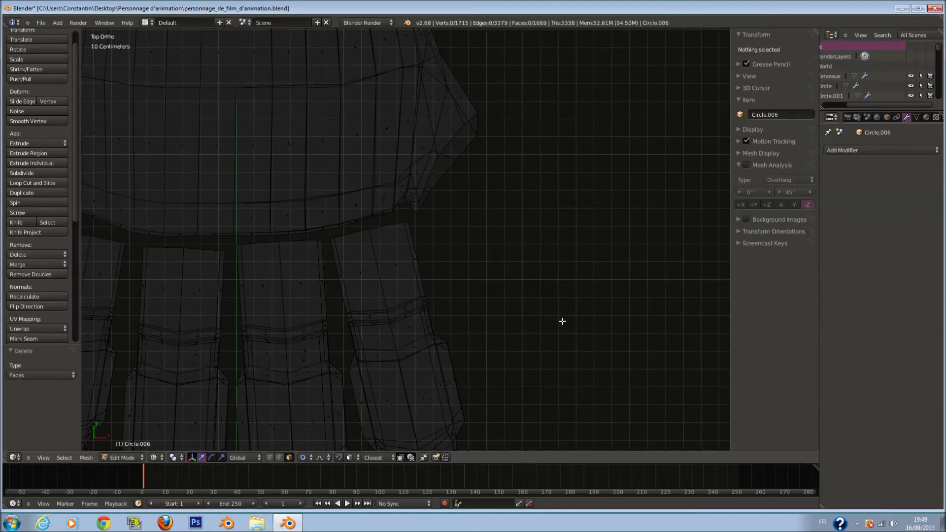
# - Reveal the hidden thumb copy, flip it about the global Y axis and angle its base towards the palm opening
pyautogui.hotkey('alt', 'h')
pyautogui.press('z')
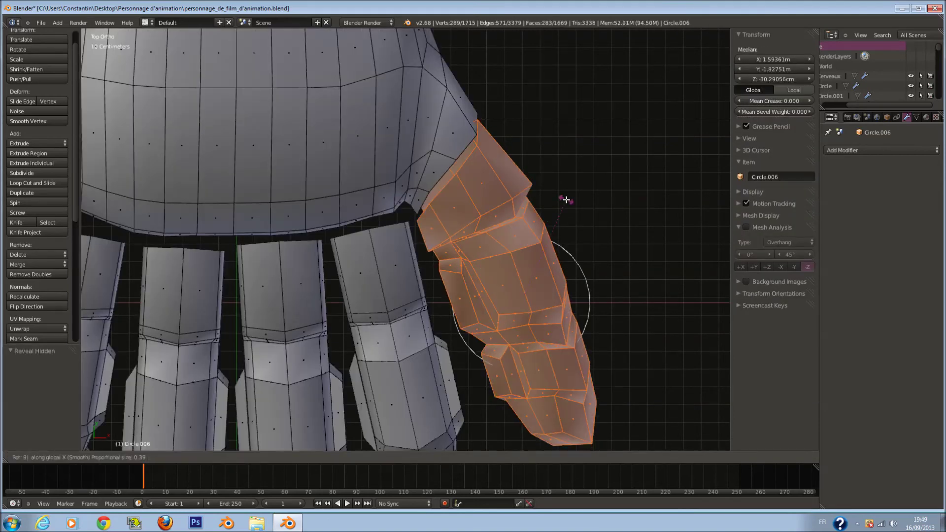
pyautogui.press('y')
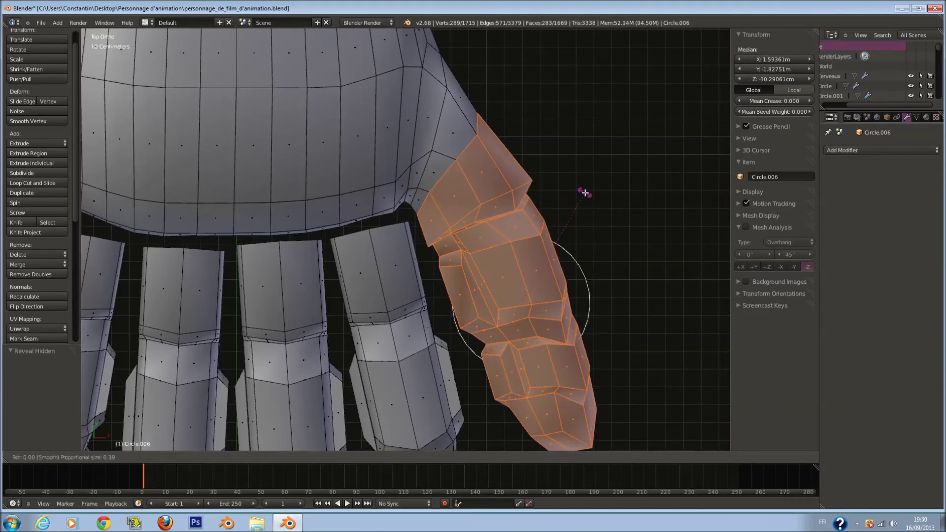
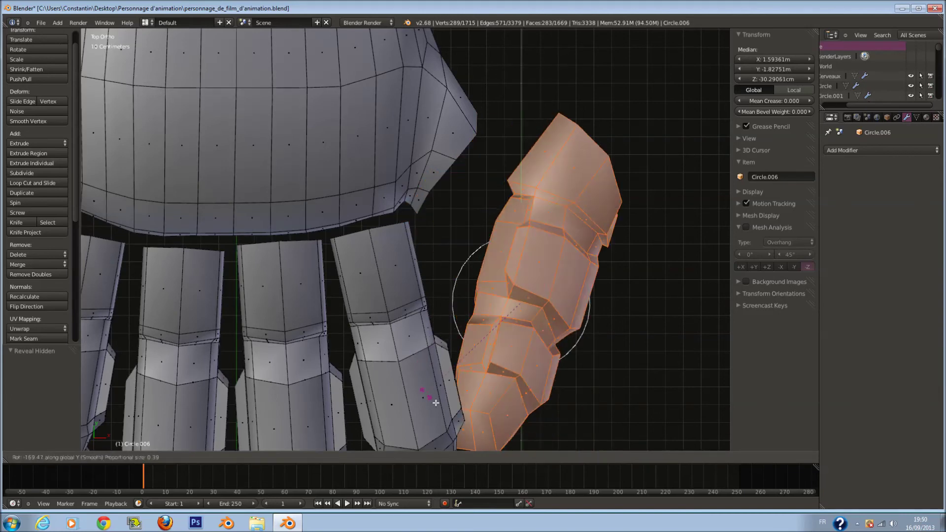
pyautogui.click(465, 425)
pyautogui.press('r')
pyautogui.click(582, 202)
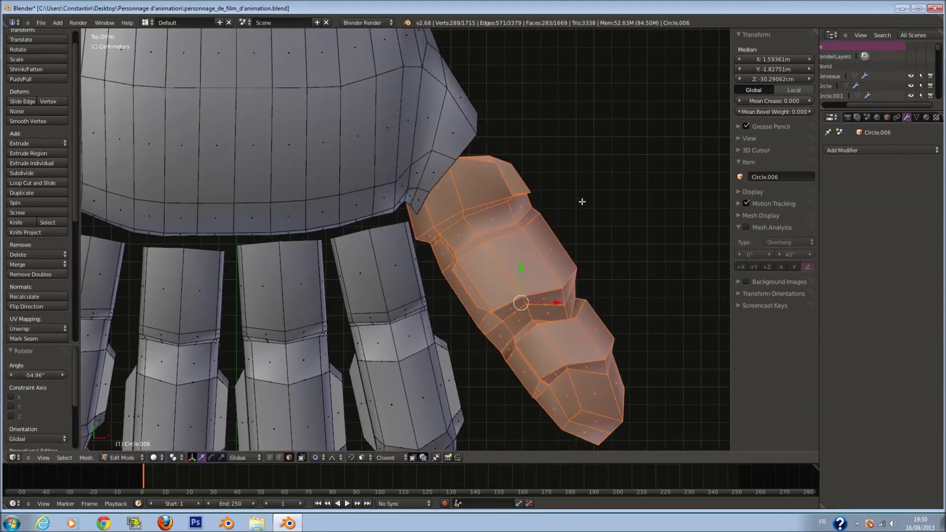
# - Rotate the thumb by about -18° in the side view and move it against the palm opening in the top view
pyautogui.press('KP_3')
pyautogui.press('r')
pyautogui.click(592, 203)
pyautogui.press('KP_7')
pyautogui.scroll(2, 547, 216)
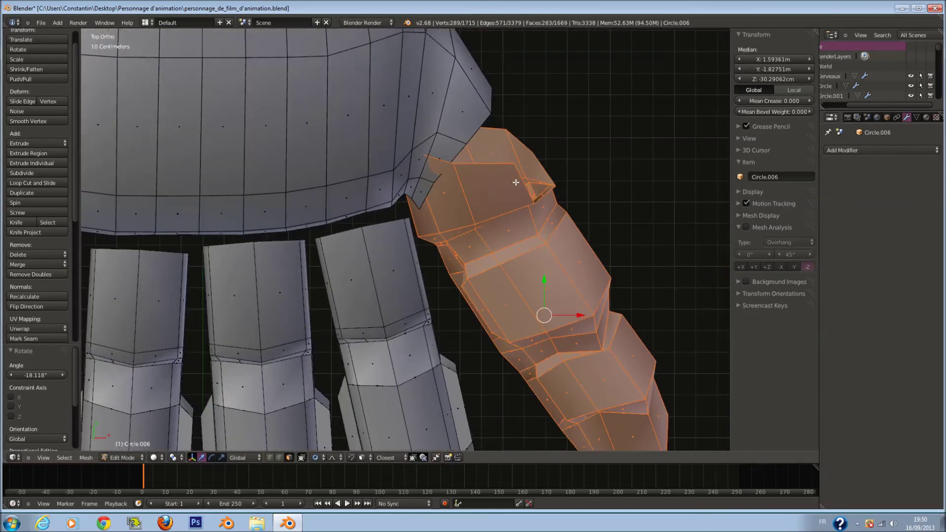
pyautogui.press('g')
pyautogui.click(545, 229)
# - Fill the missing face at the thumb's base and shift the whole linked thumb slightly to line up with the palm
pyautogui.moveTo(545, 229); pyautogui.dragTo(496, 359, button='middle')
pyautogui.scroll(2, 496, 359)
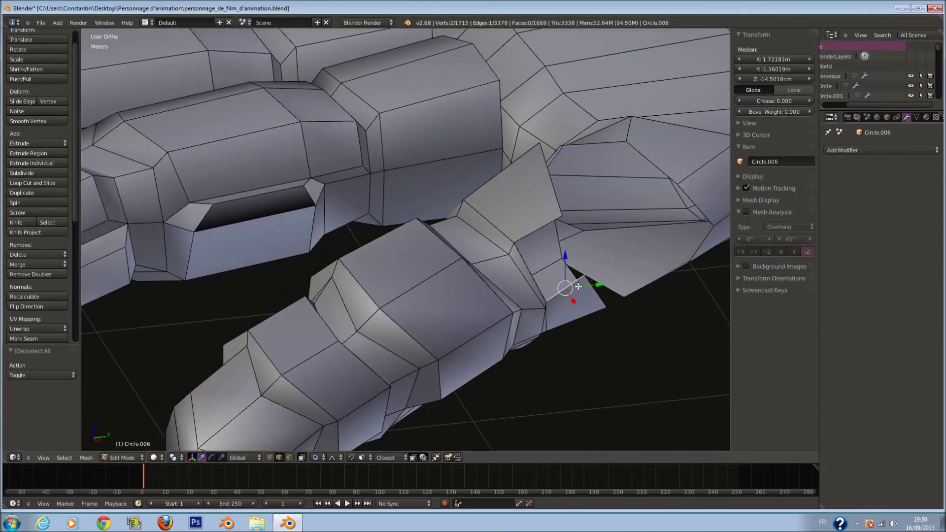
pyautogui.press('f')
pyautogui.moveTo(497, 230); pyautogui.dragTo(547, 264, button='middle')
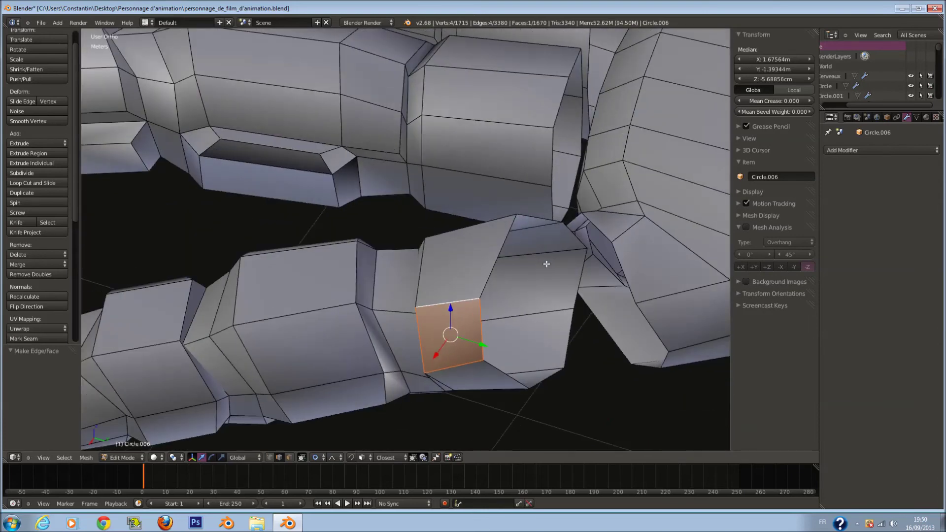
pyautogui.hotkey('ctrl', 'l')
pyautogui.scroll(-2, 516, 239)
pyautogui.press('g')
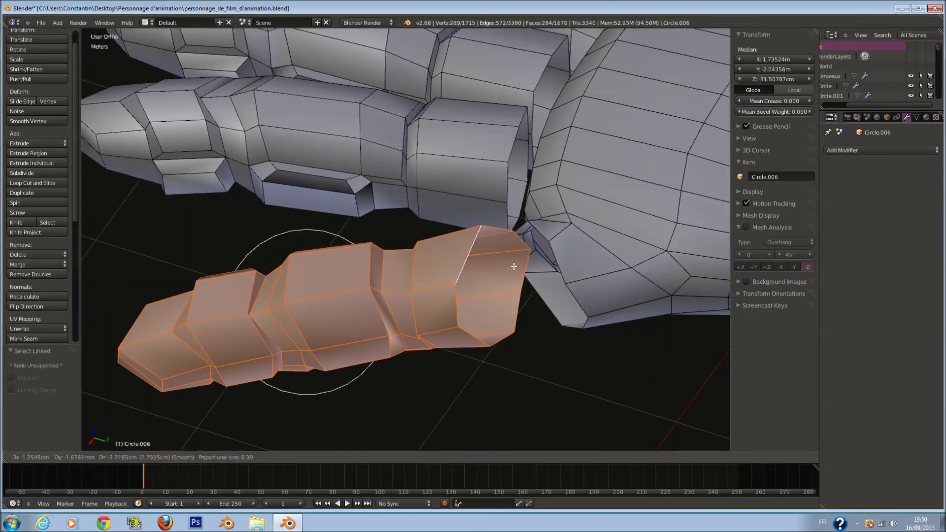
pyautogui.click(482, 286)
pyautogui.press('a')
# - Create the first bridging faces between the upper edges of the thumb's base and the palm opening
pyautogui.scroll(1, 494, 273)
pyautogui.moveTo(494, 274); pyautogui.dragTo(513, 238, button='middle')
pyautogui.rightClick(531, 259)
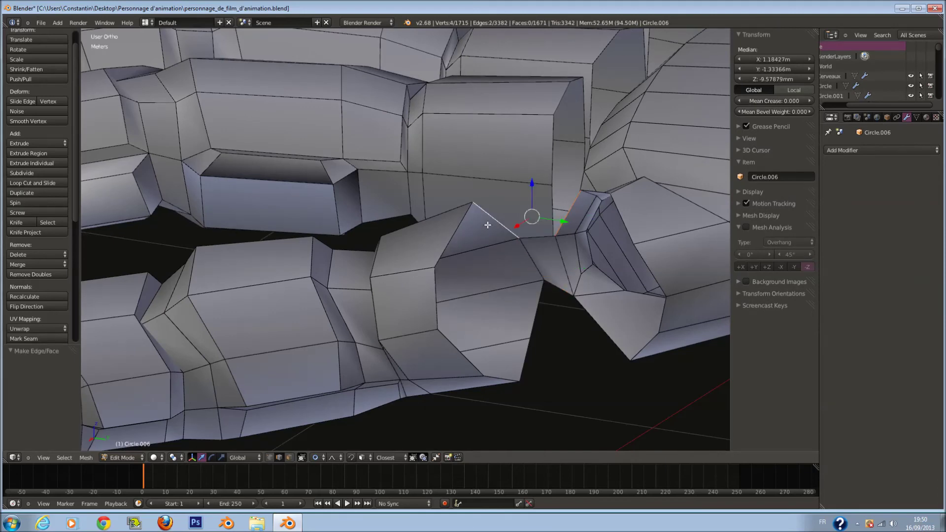
pyautogui.moveTo(546, 220); pyautogui.dragTo(562, 281, button='middle')
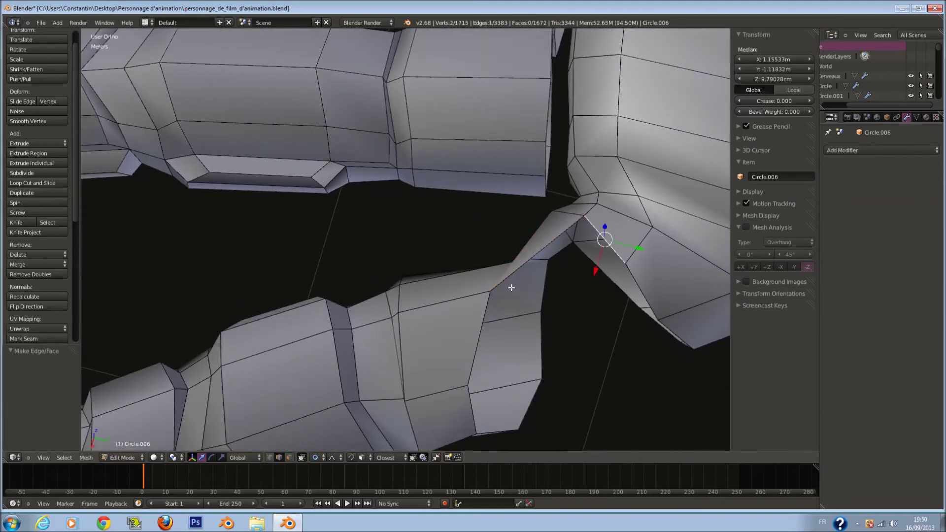
pyautogui.moveTo(494, 317); pyautogui.dragTo(585, 244, button='middle')
pyautogui.press('f')
pyautogui.moveTo(554, 200); pyautogui.dragTo(590, 273, button='middle')
# - Fill further faces between the thumb's base and the palm on the underside of the gap
pyautogui.press('a')
pyautogui.rightClick(588, 304)
pyautogui.moveTo(652, 275); pyautogui.dragTo(600, 238, button='middle')
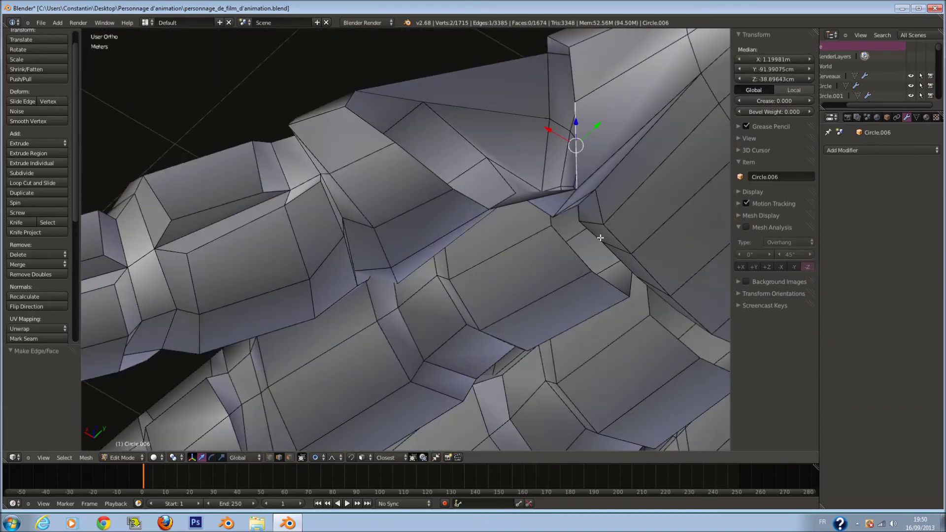
pyautogui.moveTo(527, 199); pyautogui.dragTo(644, 228, button='middle')
pyautogui.press('f')
pyautogui.press('a')
pyautogui.rightClick(674, 187)
pyautogui.keyDown('shift'); pyautogui.rightClick(490, 217); pyautogui.keyUp('shift')
pyautogui.press('f')
# - Close the remaining hole on the thumb's outer side with faces joining its base to the palm
pyautogui.moveTo(490, 217); pyautogui.dragTo(531, 263, button='middle')
pyautogui.rightClick(658, 207)
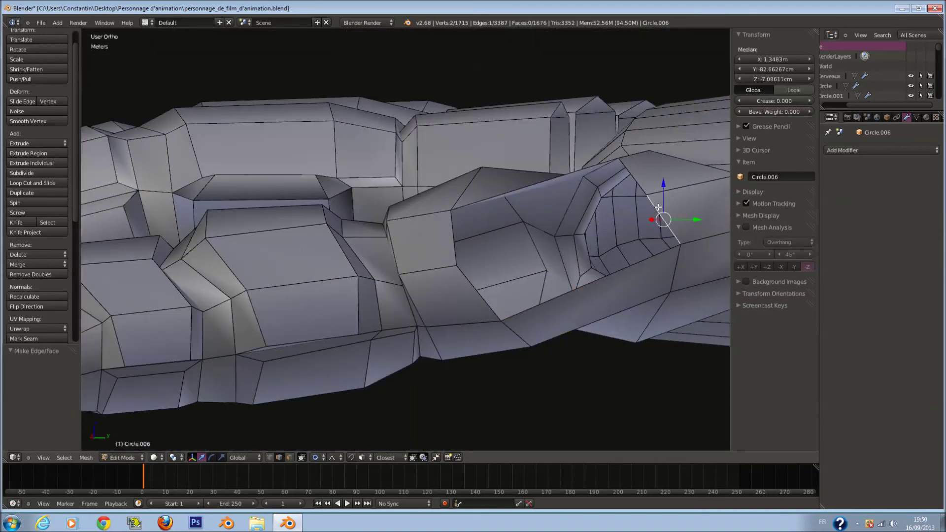
pyautogui.press('f')
pyautogui.moveTo(472, 282); pyautogui.dragTo(492, 316, button='middle')
pyautogui.rightClick(533, 278)
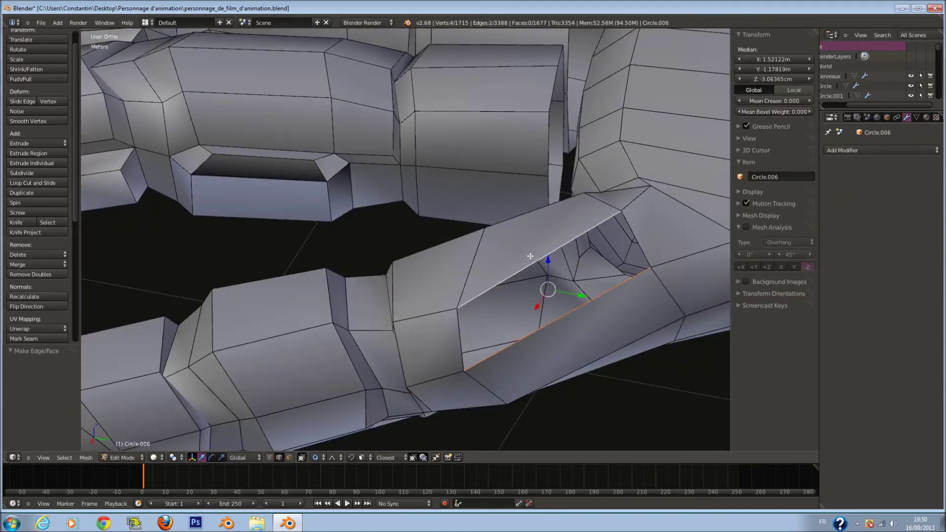
pyautogui.press('f')
# - Show the hand as wireframe from above and save the project over the existing file
pyautogui.press('KP_7')
pyautogui.press('z')
pyautogui.hotkey('ctrl', 's')
pyautogui.press('Return')
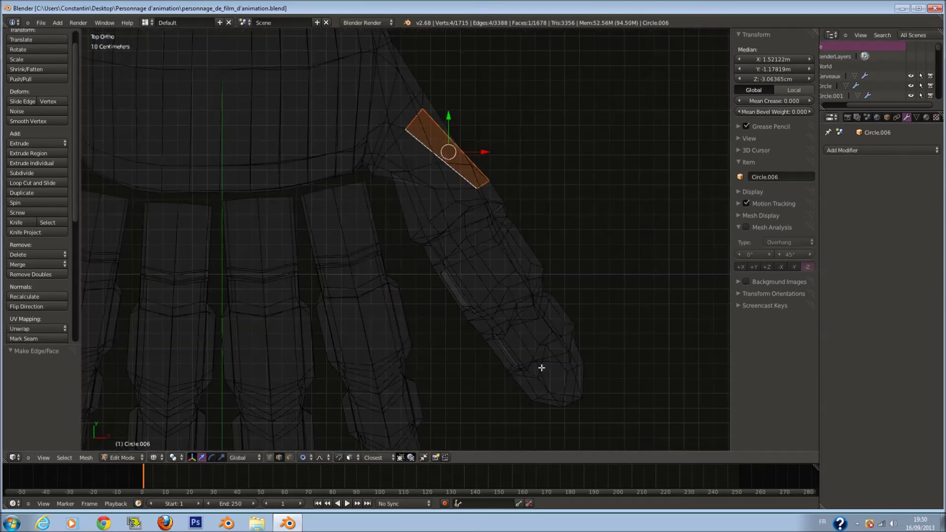
# - Select the thumb's faces from above the first joint to the tip in the wireframe top view
pyautogui.press('a')
pyautogui.press('a')
pyautogui.press('a')
pyautogui.press('c')
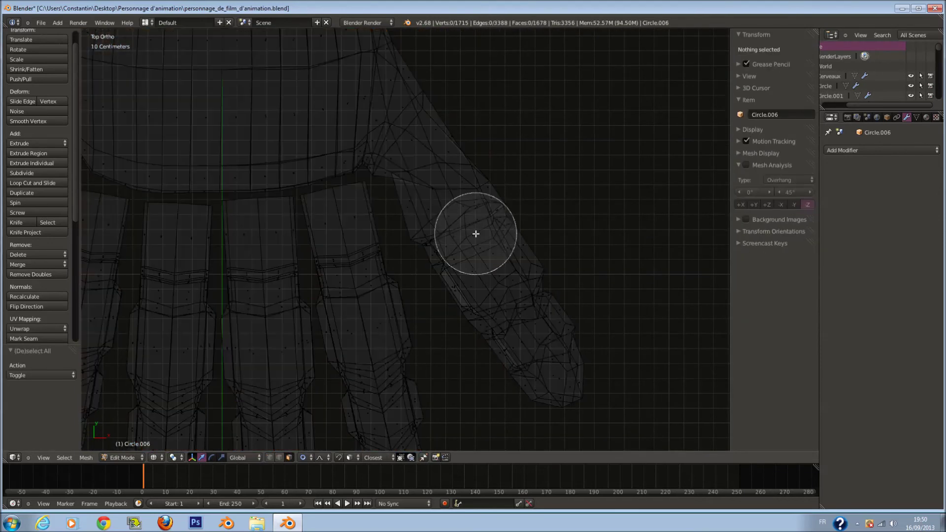
pyautogui.moveTo(464, 239)
pyautogui.mouseDown()
pyautogui.moveTo(488, 261)
pyautogui.moveTo(518, 340)
pyautogui.moveTo(492, 303)
pyautogui.moveTo(504, 306)
pyautogui.mouseUp()
pyautogui.rightClick(504, 306)
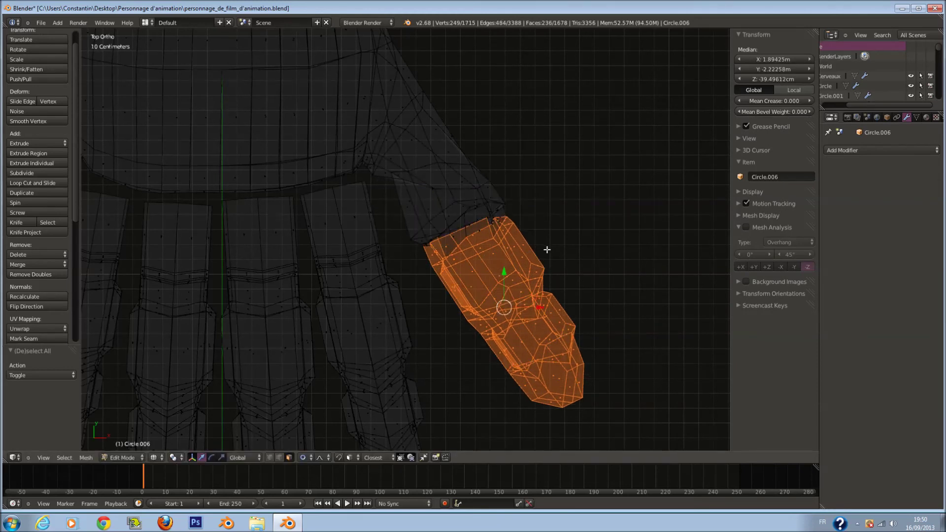
pyautogui.click(520, 206)
# - Try smoothing the vertices of the faces where the thumb's base meets the palm beside the index finger
pyautogui.press('z')
pyautogui.moveTo(520, 206)
pyautogui.mouseDown(button='middle')
pyautogui.moveTo(519, 223)
pyautogui.moveTo(520, 127)
pyautogui.moveTo(525, 152)
pyautogui.mouseUp(button='middle')
pyautogui.scroll(6, 524, 151)
pyautogui.press('a')
pyautogui.press('c')
pyautogui.click(347, 345)
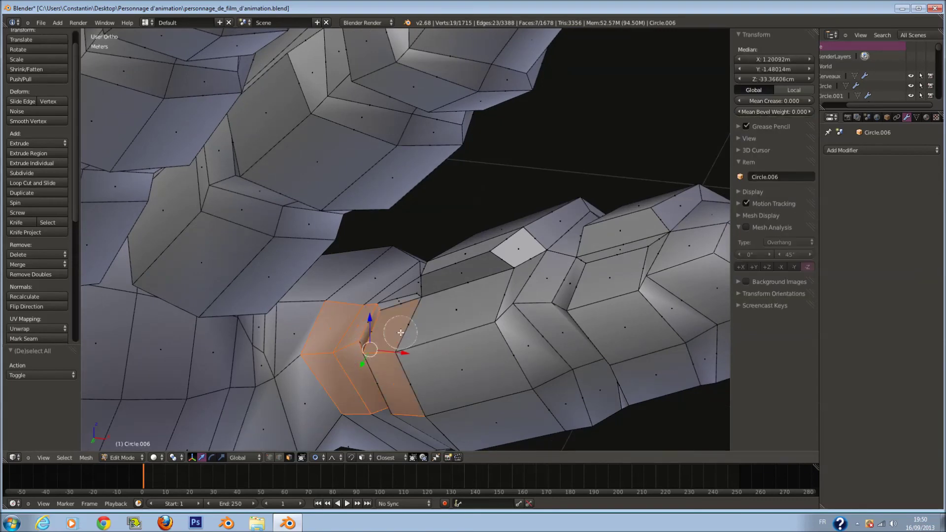
pyautogui.click(54, 122)
pyautogui.click(55, 122)
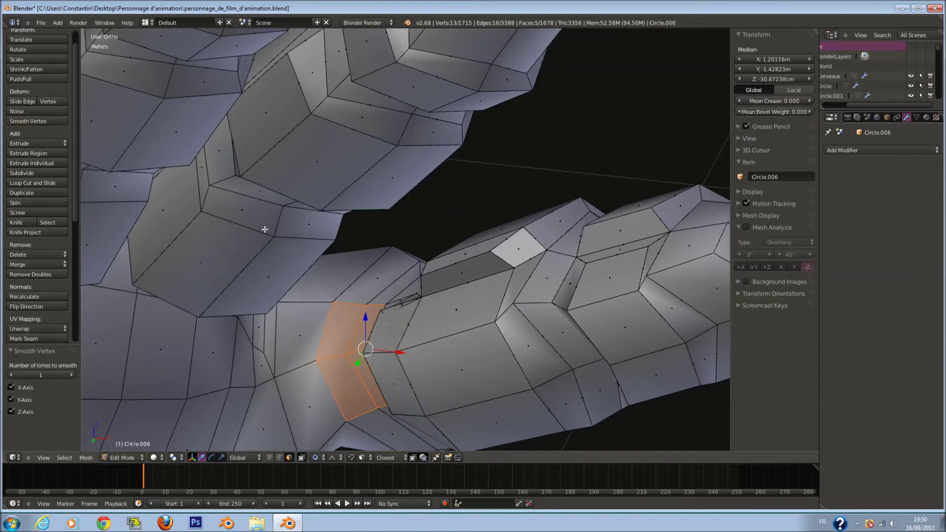
# - Undo the smoothing and the preceding changes at the thumb's base
pyautogui.moveTo(384, 212); pyautogui.dragTo(422, 282, button='middle')
pyautogui.hotkey('ctrl', 'z')
pyautogui.moveTo(532, 216)
pyautogui.mouseDown(button='middle')
pyautogui.moveTo(555, 209)
pyautogui.moveTo(509, 235)
pyautogui.moveTo(598, 306)
pyautogui.moveTo(566, 277)
pyautogui.moveTo(538, 206)
pyautogui.moveTo(574, 148)
pyautogui.moveTo(539, 177)
pyautogui.moveTo(446, 205)
pyautogui.moveTo(439, 246)
pyautogui.moveTo(526, 247)
pyautogui.moveTo(463, 162)
pyautogui.mouseUp(button='middle')
pyautogui.hotkey('ctrl', 'z')
pyautogui.hotkey('ctrl', 'z')
pyautogui.hotkey('ctrl', 'z')
# - Smooth four faces on the inner side of the thumb's base and move them slightly towards the index finger
pyautogui.press('a')
pyautogui.press('c')
pyautogui.moveTo(463, 162); pyautogui.dragTo(430, 153)
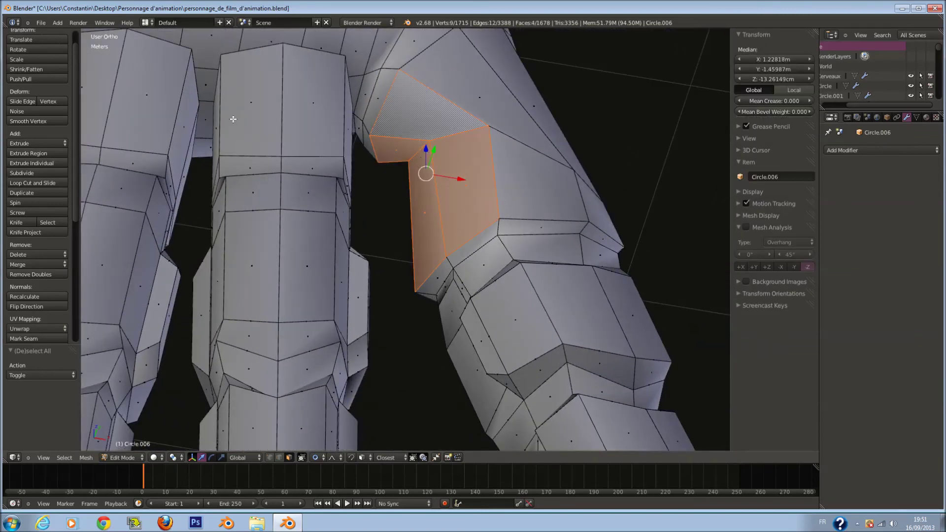
pyautogui.click(43, 123)
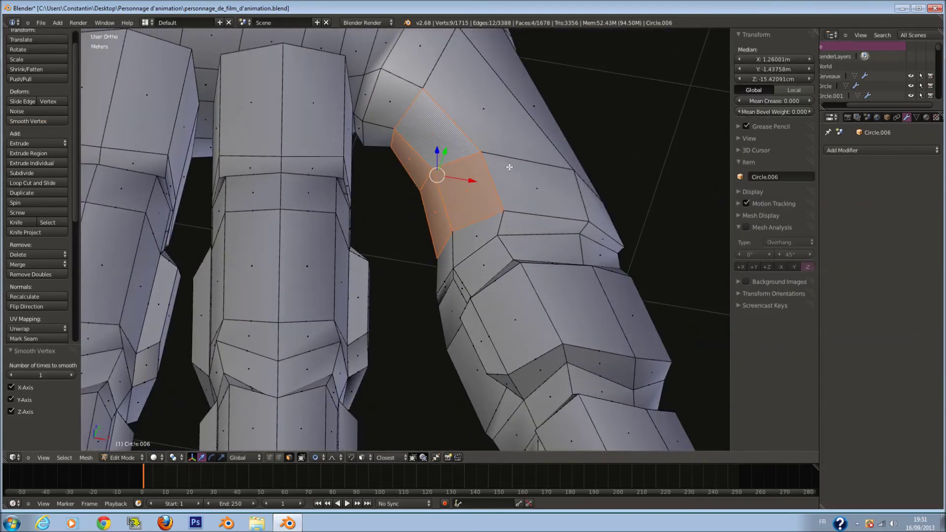
pyautogui.press('KP_7')
pyautogui.press('g')
pyautogui.scroll(3, 497, 125)
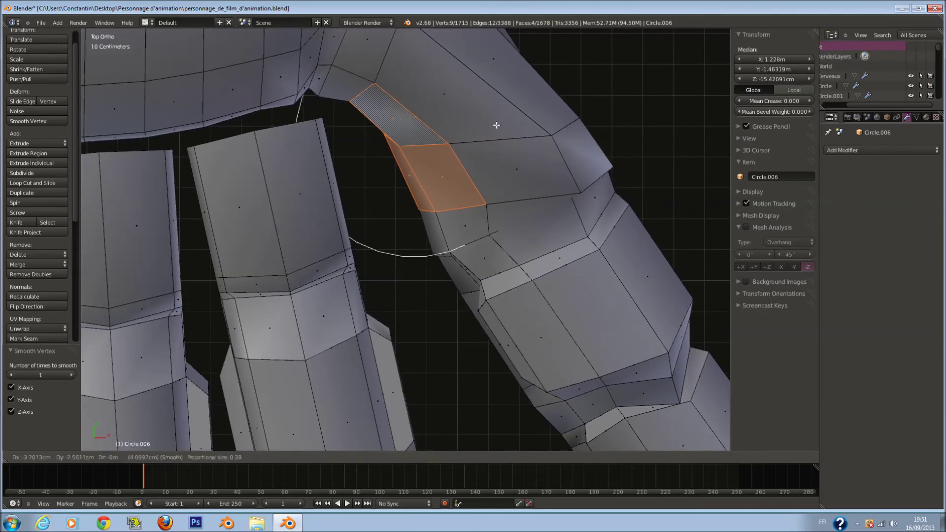
pyautogui.click(484, 140)
# - Select the band of faces on the outer side of the thumb's base and move it to even out the contour
pyautogui.moveTo(484, 140); pyautogui.dragTo(602, 264, button='middle')
pyautogui.press('a')
pyautogui.rightClick(589, 310)
pyautogui.keyDown('shift'); pyautogui.rightClick(625, 330); pyautogui.keyUp('shift')
pyautogui.moveTo(626, 330); pyautogui.dragTo(544, 321, button='middle')
pyautogui.press('g')
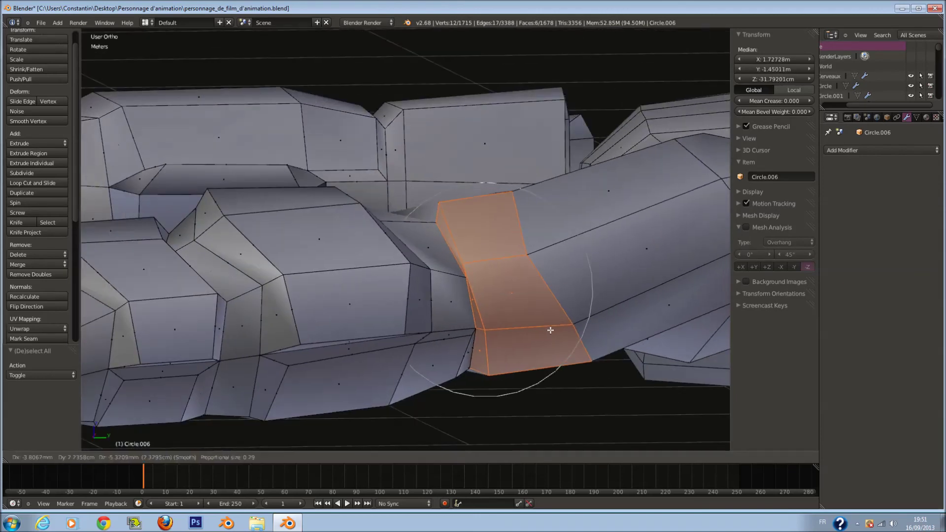
pyautogui.click(562, 325)
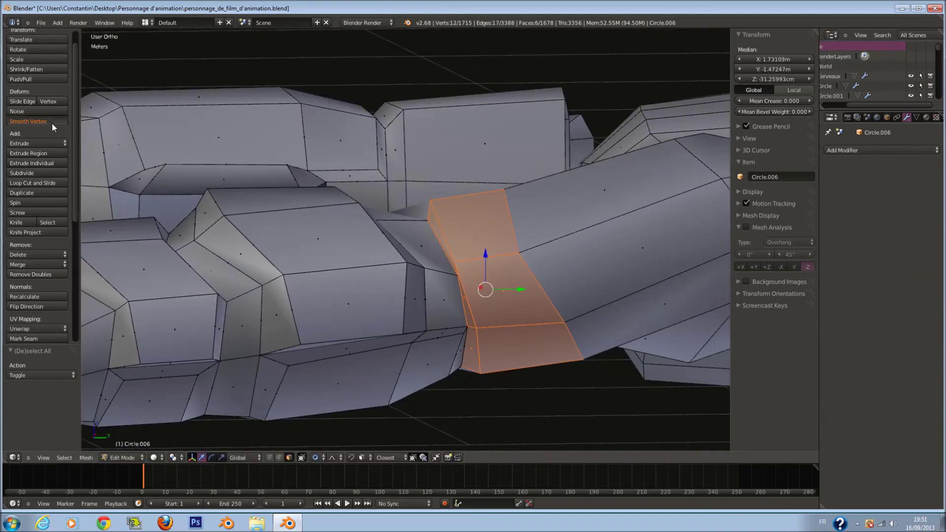
# - Smooth the selected band of outer thumb faces and scale it to about 1.14 along the Z axis
pyautogui.moveTo(492, 295); pyautogui.dragTo(564, 355, button='middle')
pyautogui.press('s')
pyautogui.press('z')
pyautogui.click(533, 305)
pyautogui.press('s')
pyautogui.press('z')
pyautogui.click(571, 374)
# - Select the thumb beyond its base in wireframe and move it about -13.9 cm in X and 24.9 cm in Y with proportional editing
pyautogui.press('KP_7')
pyautogui.scroll(-4, 457, 231)
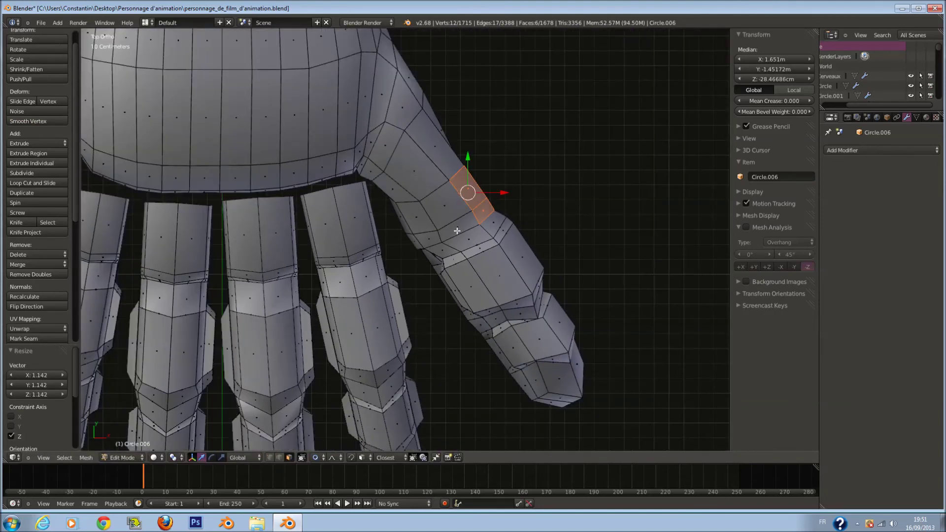
pyautogui.press('z')
pyautogui.press('a')
pyautogui.press('a')
pyautogui.press('c')
pyautogui.scroll(-5, 510, 255)
pyautogui.moveTo(509, 254); pyautogui.dragTo(567, 374)
pyautogui.press('Escape')
pyautogui.press('g')
pyautogui.scroll(-2, 594, 355)
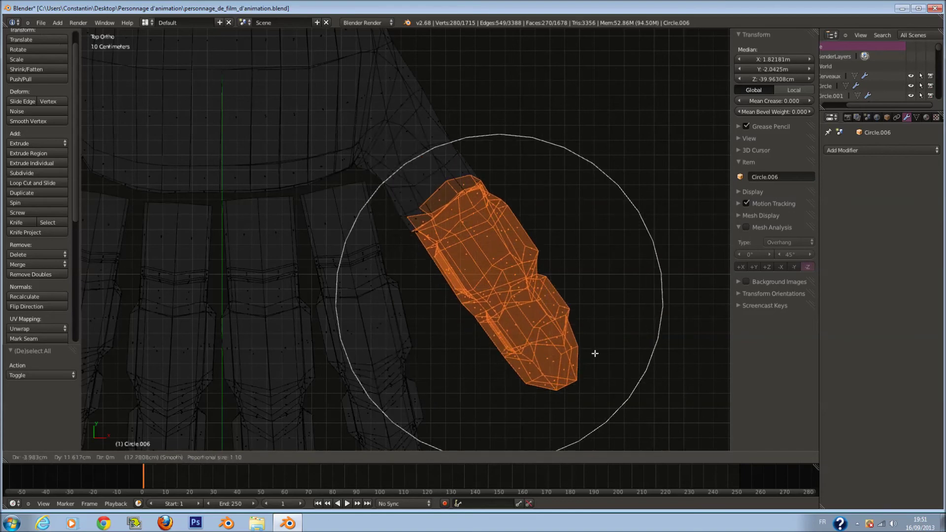
pyautogui.click(579, 391)
# - Rotate the selected thumb towards the fingers in the top view with a smooth proportional falloff
pyautogui.press('r')
pyautogui.scroll(-2, 629, 308)
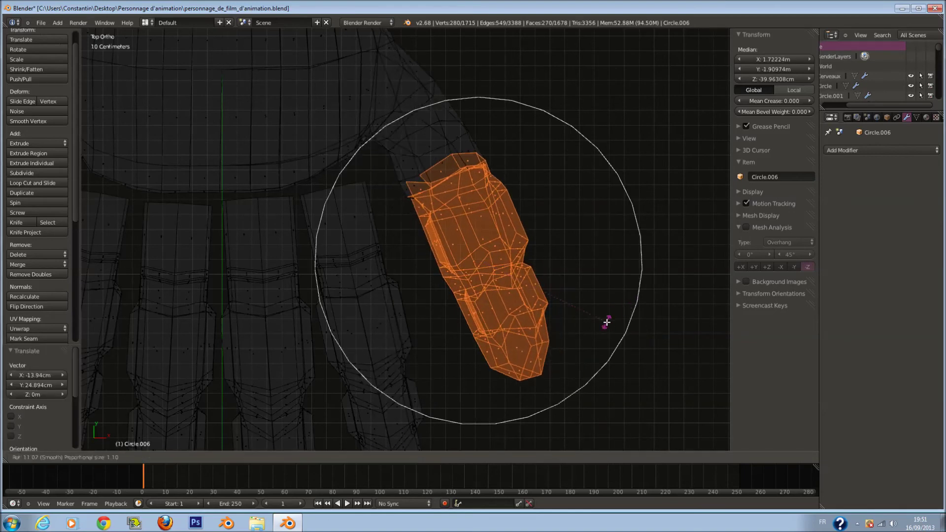
pyautogui.click(590, 326)
# - Select the thumb's end segment, move it about -14.3 cm in X and 11.9 cm in Y, and rotate it slightly
pyautogui.press('a')
pyautogui.press('c')
pyautogui.moveTo(486, 338); pyautogui.dragTo(523, 333)
pyautogui.rightClick(523, 333)
pyautogui.rightClick(512, 338)
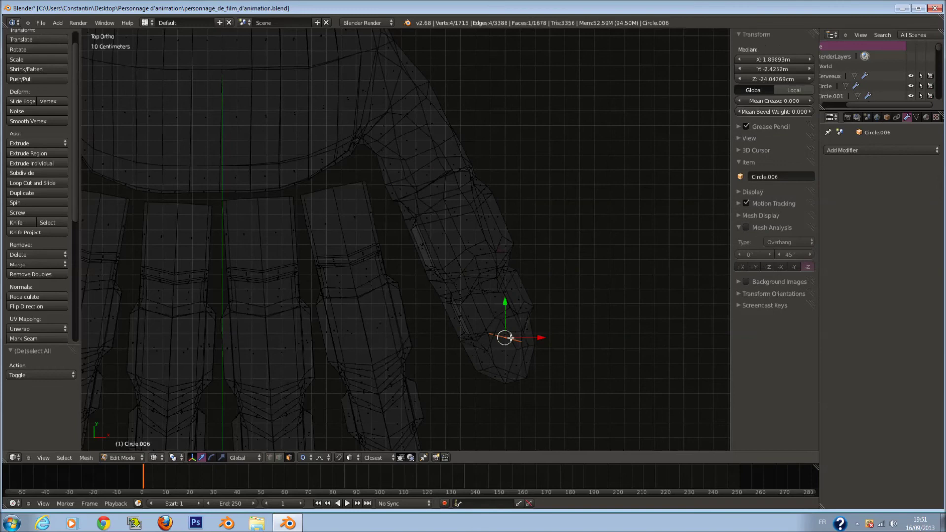
pyautogui.rightClick(516, 340)
pyautogui.press('l')
pyautogui.press('g')
pyautogui.scroll(2, 517, 339)
pyautogui.scroll(-2, 520, 335)
pyautogui.click(508, 328)
pyautogui.press('r')
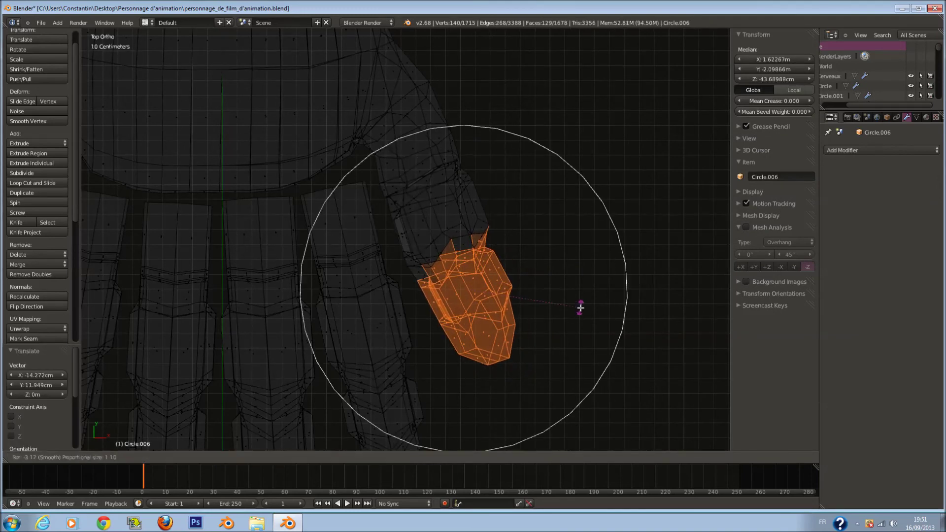
pyautogui.click(578, 312)
# - Give the hand a level 1 subdivision surface in Object Mode and save the file
pyautogui.press('z')
pyautogui.scroll(-3, 560, 329)
pyautogui.press('Tab')
pyautogui.scroll(-1, 534, 329)
pyautogui.keyDown('ctrl'); pyautogui.scroll(-3, 534, 329); pyautogui.keyUp('ctrl')
pyautogui.hotkey('ctrl', '1')
pyautogui.moveTo(540, 328); pyautogui.dragTo(510, 245, button='middle')
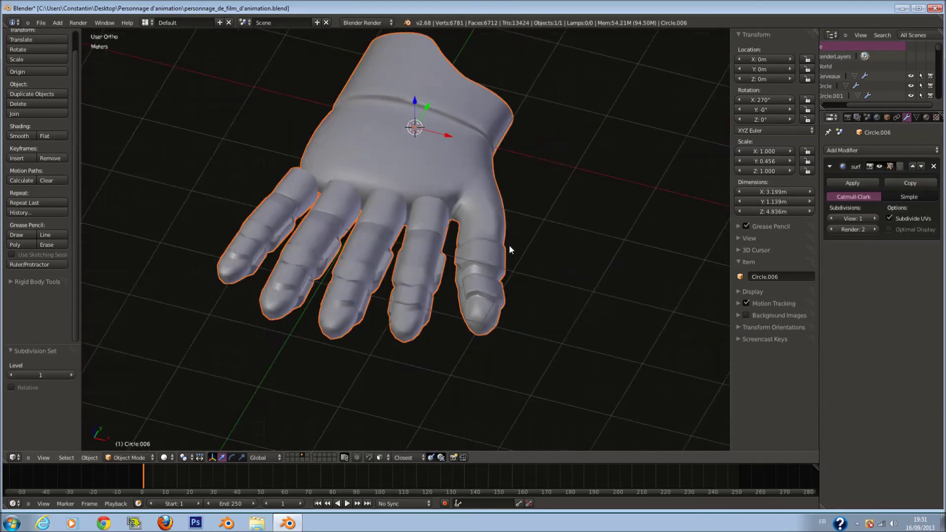
pyautogui.scroll(1, 510, 245)
pyautogui.hotkey('ctrl', 's')
pyautogui.click(510, 246)
# - Select seven palm underside faces beside the thumb, turn off proportional editing and move them about -16.7 cm along Z
pyautogui.moveTo(577, 348); pyautogui.dragTo(386, 291, button='middle')
pyautogui.scroll(3, 528, 252)
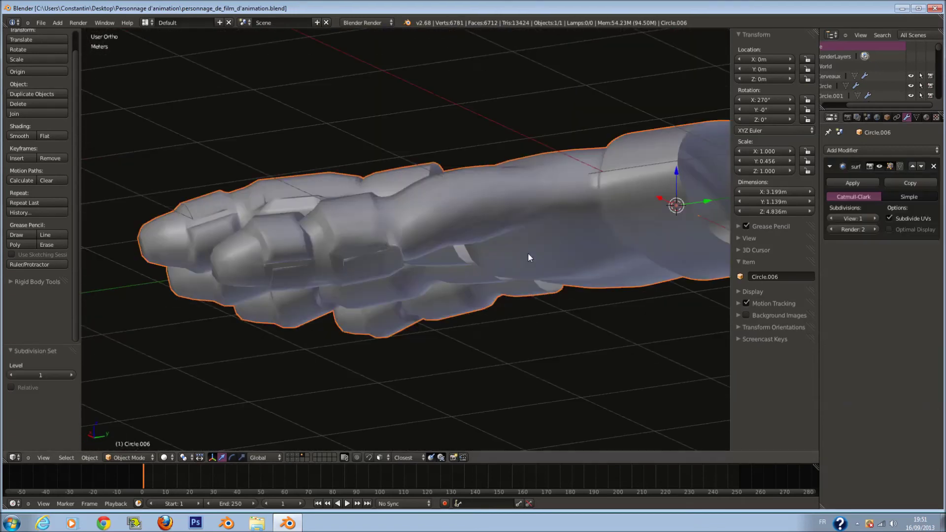
pyautogui.press('Tab')
pyautogui.moveTo(528, 253); pyautogui.dragTo(545, 194, button='middle')
pyautogui.press('a')
pyautogui.scroll(2, 598, 163)
pyautogui.press('c')
pyautogui.moveTo(596, 130); pyautogui.dragTo(609, 112)
pyautogui.rightClick(609, 111)
pyautogui.moveTo(609, 114); pyautogui.dragTo(597, 231, button='middle')
pyautogui.moveTo(592, 224); pyautogui.dragTo(600, 243)
pyautogui.hotkey('ctrl', 'z')
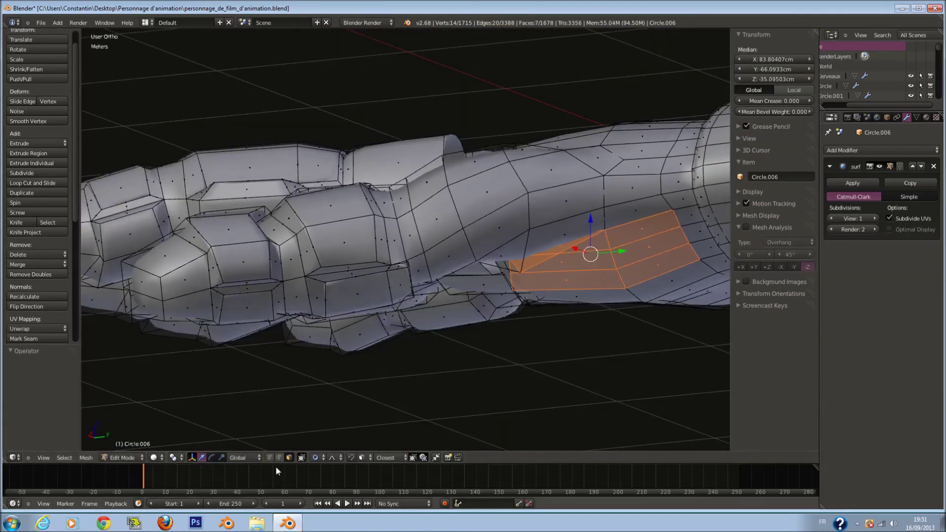
pyautogui.moveTo(590, 216); pyautogui.dragTo(590, 249)
# - Add the neighbouring palm underside faces to the selection and smooth their vertices
pyautogui.moveTo(590, 248); pyautogui.dragTo(519, 246, button='middle')
pyautogui.moveTo(428, 206); pyautogui.dragTo(380, 207)
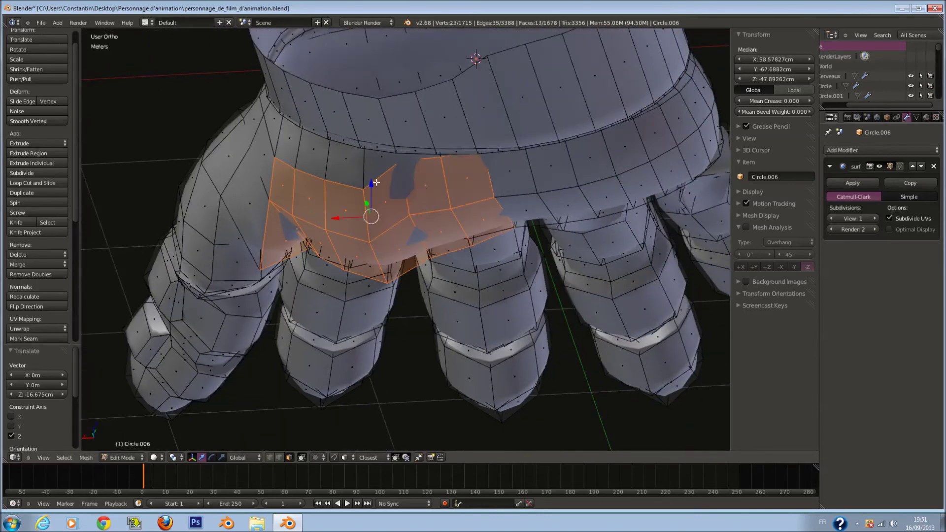
pyautogui.rightClick(381, 207)
pyautogui.click(40, 122)
# - Save the file, return to Object Mode and display the whole hand as wireframe from above
pyautogui.moveTo(567, 266); pyautogui.dragTo(589, 285, button='middle')
pyautogui.click(566, 303)
pyautogui.press('ctrl+KP_1')
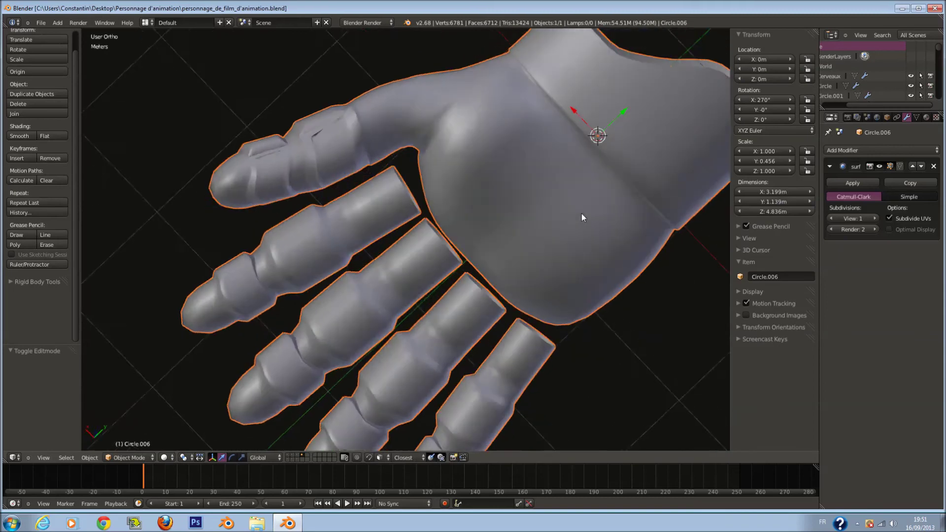
pyautogui.press('KP_7')
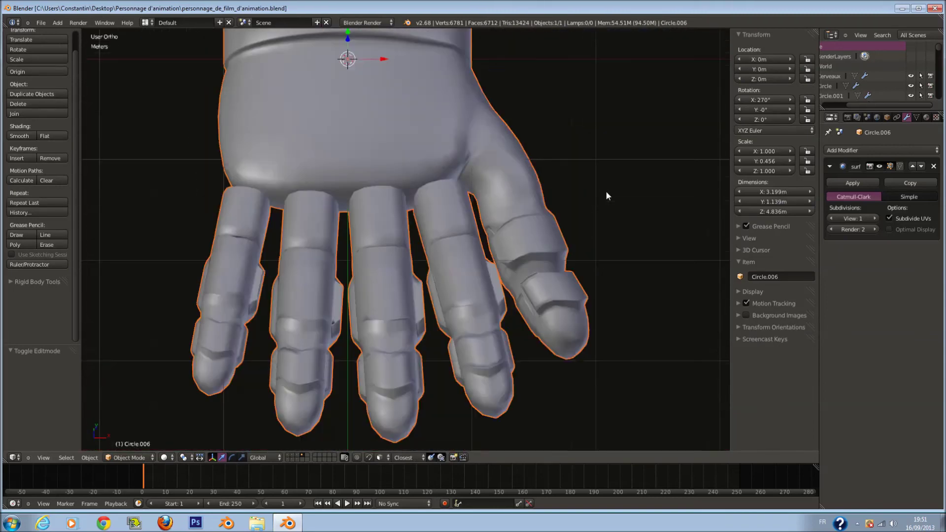
pyautogui.scroll(-2, 453, 302)
pyautogui.press('Tab')
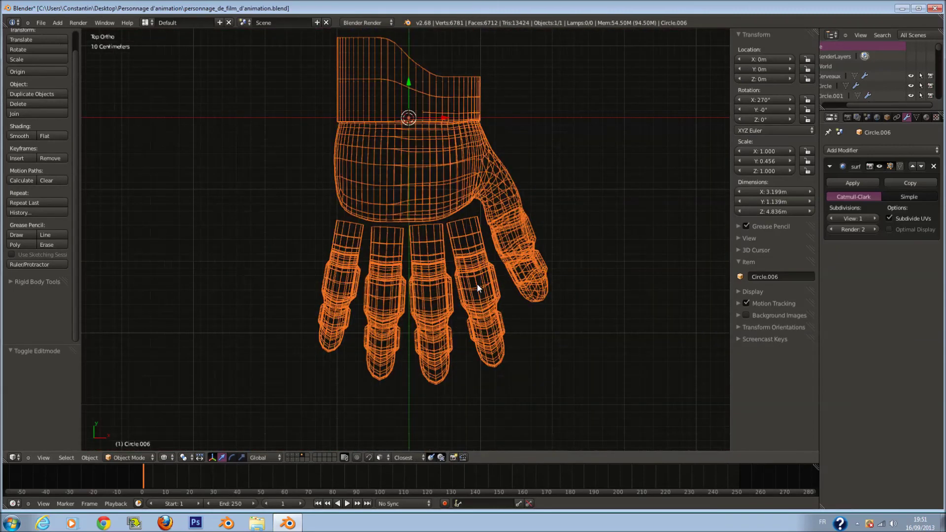
# - Select the four detached fingers in Edit Mode and move them about -2.4 cm along X
pyautogui.scroll(2, 477, 284)
pyautogui.rightClick(485, 290)
pyautogui.press('l')
pyautogui.press('l')
pyautogui.press('l')
pyautogui.press('l')
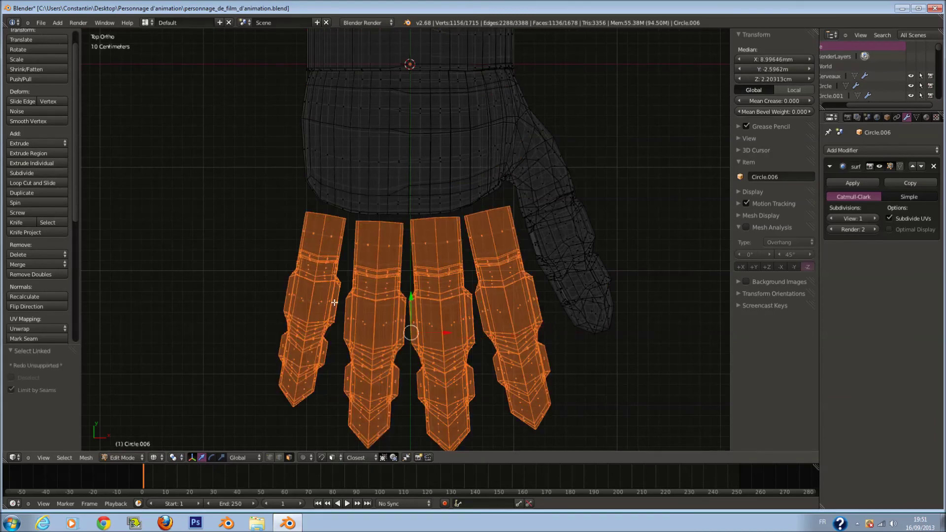
pyautogui.click(563, 298)
pyautogui.press('g')
pyautogui.click(544, 275)
# - From the side view, move the selected fingers about -8.4 cm along Z and -1.6 cm along Y
pyautogui.press('z')
pyautogui.scroll(3, 545, 275)
pyautogui.moveTo(545, 275)
pyautogui.mouseDown(button='middle')
pyautogui.moveTo(372, 131)
pyautogui.moveTo(340, 148)
pyautogui.mouseUp(button='middle')
pyautogui.press('KP_3')
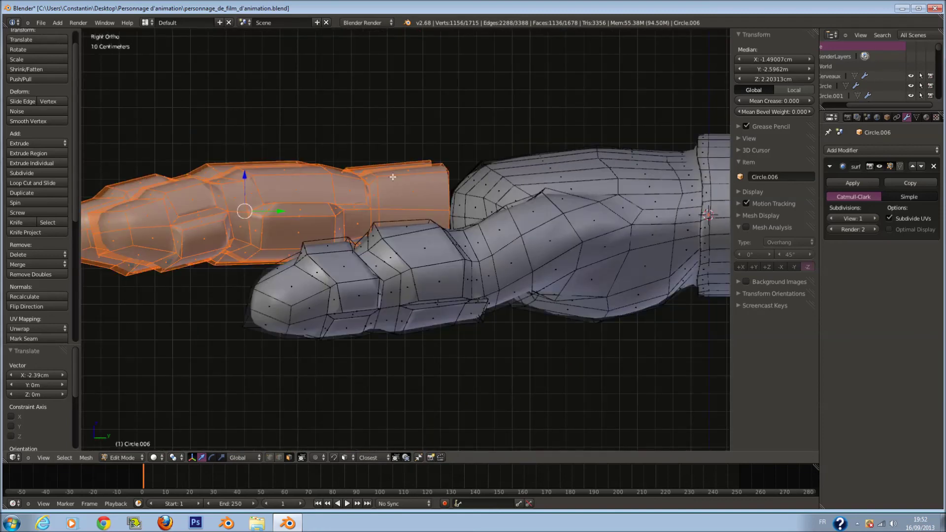
pyautogui.scroll(-2, 393, 177)
pyautogui.press('g')
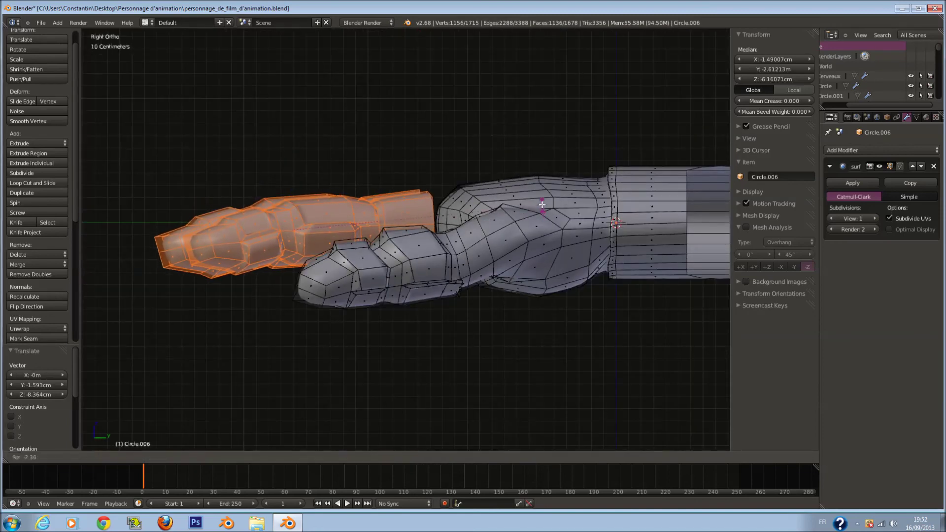
pyautogui.press('KP_7')
# - Select four faces on the palm's finger-side rim near the outer finger and delete them
pyautogui.press('a')
pyautogui.scroll(2, 473, 222)
pyautogui.moveTo(443, 279)
pyautogui.mouseDown(button='middle')
pyautogui.moveTo(507, 197)
pyautogui.moveTo(552, 207)
pyautogui.moveTo(543, 180)
pyautogui.moveTo(448, 226)
pyautogui.mouseUp(button='middle')
pyautogui.press('c')
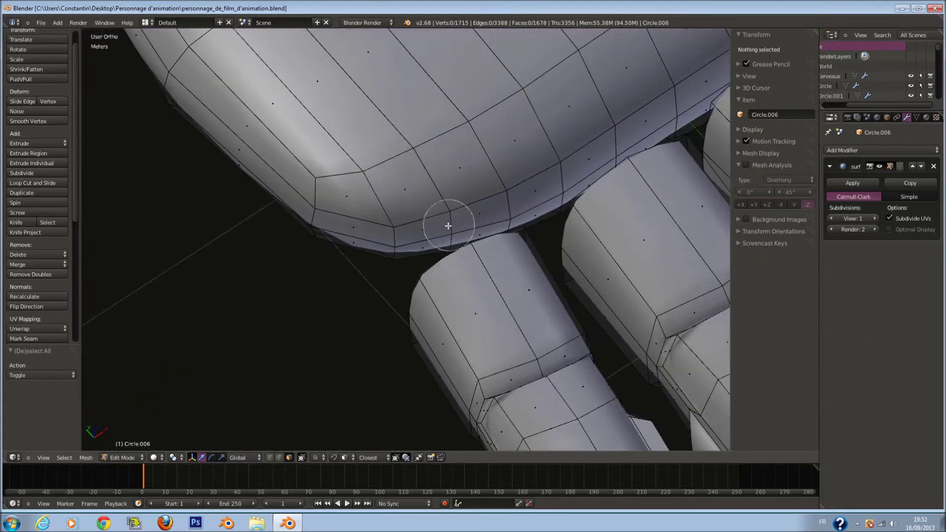
pyautogui.click(448, 226)
pyautogui.rightClick(448, 226)
pyautogui.scroll(-3, 493, 226)
pyautogui.press('x')
pyautogui.click(537, 227)
pyautogui.moveTo(536, 226); pyautogui.dragTo(460, 198, button='middle')
pyautogui.scroll(4, 461, 198)
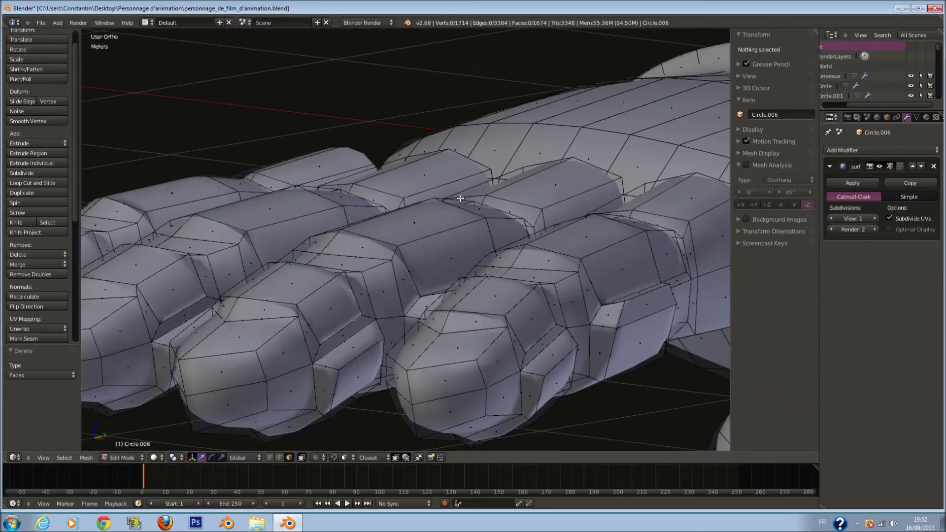
# - Examine the smoothed hand in Object Mode at an angle and from above, checking the alignment of fingers and palm
pyautogui.press('Tab')
pyautogui.scroll(-5, 430, 267)
pyautogui.scroll(4, 394, 318)
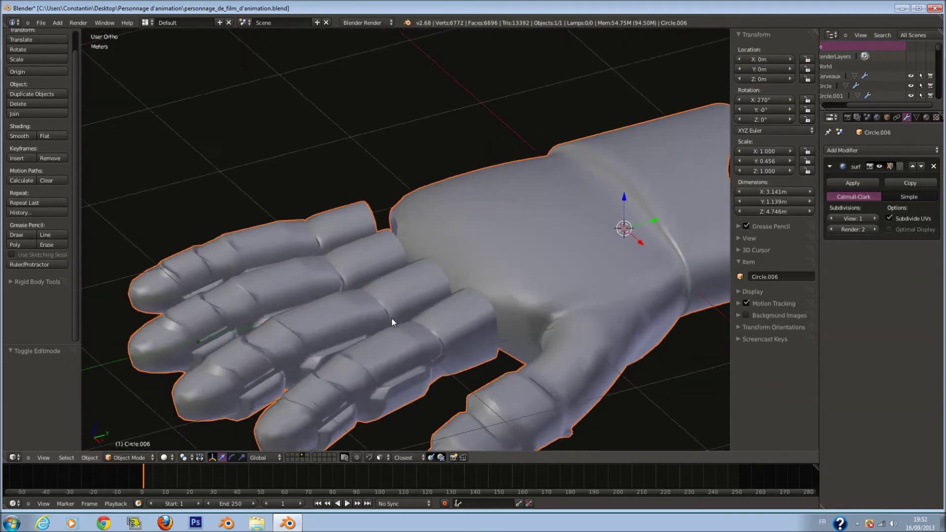
pyautogui.moveTo(393, 302); pyautogui.dragTo(460, 323, button='middle')
pyautogui.scroll(-1, 445, 224)
pyautogui.press('Tab')
pyautogui.press('KP_7')
pyautogui.press('Tab')
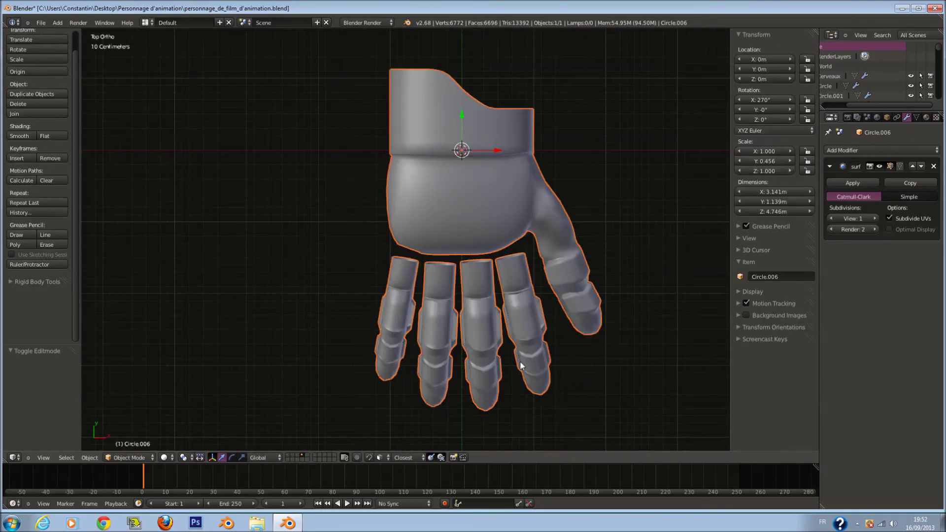
# - Undo the latest hand edits and add a level 1 subdivision surface again
pyautogui.hotkey('ctrl', 'z')
pyautogui.hotkey('ctrl', 'z')
pyautogui.keyDown('ctrl'); pyautogui.scroll(3, 562, 324); pyautogui.keyUp('ctrl')
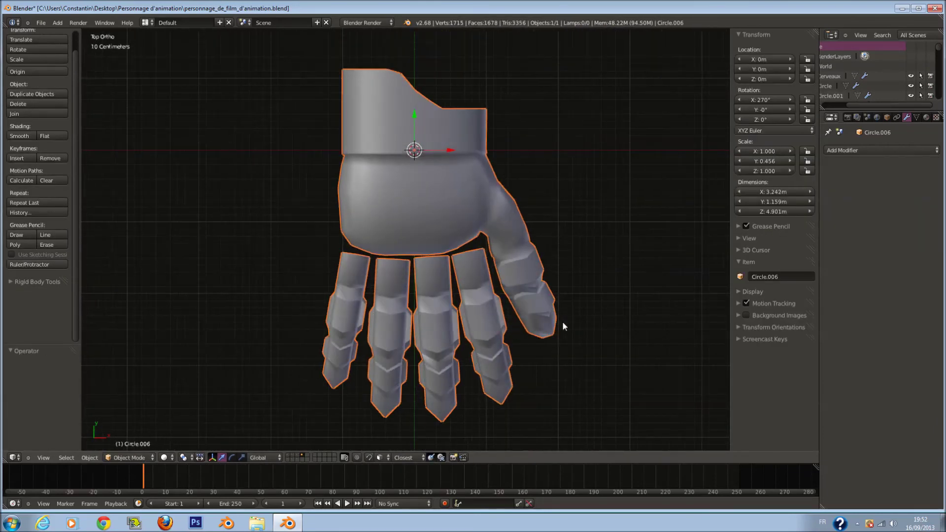
pyautogui.hotkey('ctrl', '1')
pyautogui.moveTo(554, 315); pyautogui.dragTo(510, 292, button='middle')
pyautogui.scroll(2, 612, 175)
pyautogui.scroll(2, 513, 275)
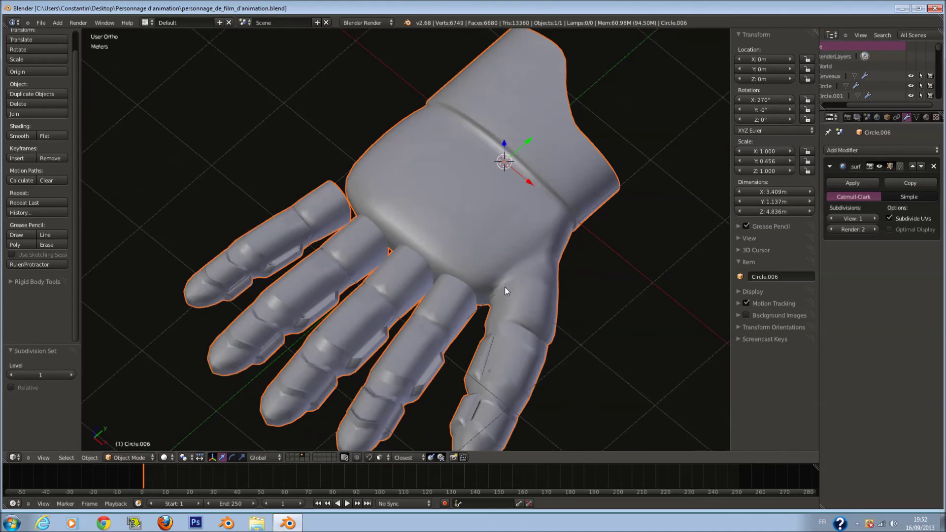
# - Set the subdivision surface's view level to 0, check the hand's shape, and set the level back to 1
pyautogui.scroll(-2, 505, 287)
pyautogui.hotkey('ctrl', '0')
pyautogui.moveTo(480, 322); pyautogui.dragTo(575, 331, button='middle')
pyautogui.scroll(3, 558, 150)
pyautogui.press('KP_7')
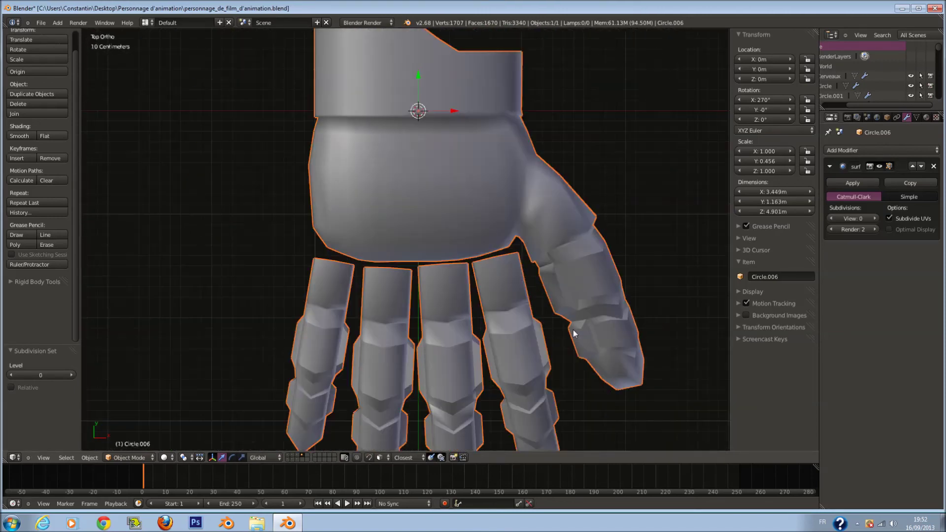
pyautogui.scroll(-1, 569, 308)
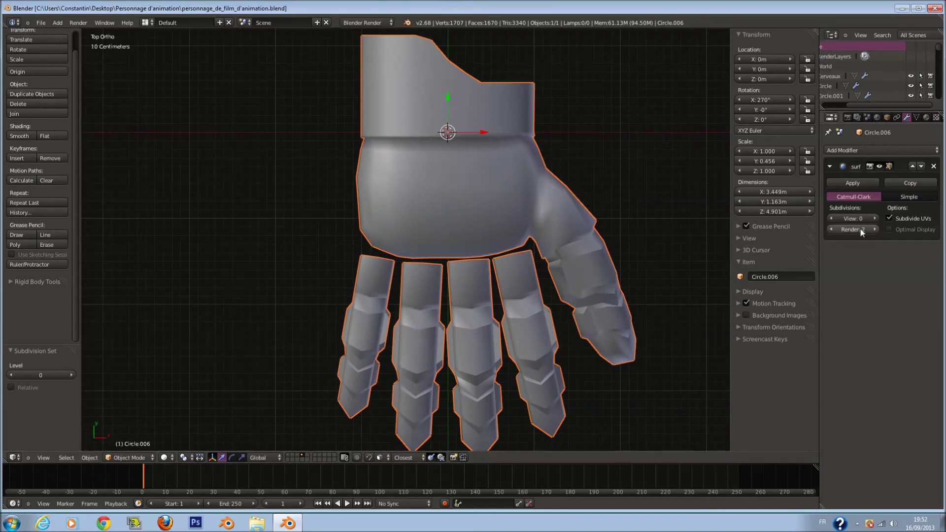
pyautogui.click(872, 219)
pyautogui.scroll(1, 577, 247)
pyautogui.scroll(-2, 583, 280)
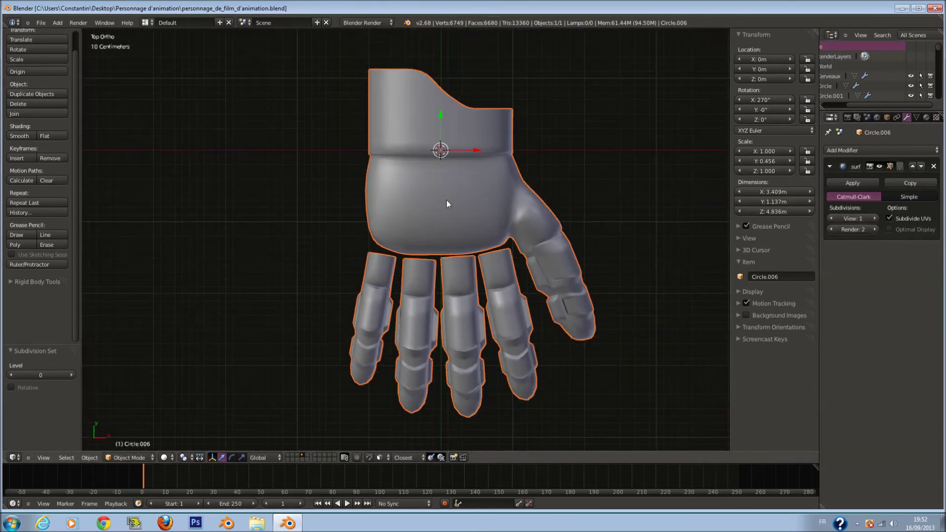
pyautogui.scroll(2, 465, 228)
# - In Edit Mode, delete the four narrow palm rim faces facing the little finger
pyautogui.press('Tab')
pyautogui.scroll(3, 450, 264)
pyautogui.moveTo(451, 264); pyautogui.dragTo(486, 209, button='middle')
pyautogui.press('a')
pyautogui.scroll(3, 484, 146)
pyautogui.press('c')
pyautogui.click(468, 225)
pyautogui.rightClick(469, 224)
pyautogui.press('c')
pyautogui.moveTo(460, 180)
pyautogui.mouseDown(button='middle')
pyautogui.moveTo(443, 202)
pyautogui.moveTo(481, 148)
pyautogui.moveTo(488, 156)
pyautogui.moveTo(470, 167)
pyautogui.moveTo(344, 163)
pyautogui.moveTo(404, 212)
pyautogui.moveTo(433, 296)
pyautogui.moveTo(547, 305)
pyautogui.moveTo(541, 367)
pyautogui.mouseUp(button='middle')
pyautogui.press('c')
pyautogui.click(486, 174)
pyautogui.rightClick(486, 175)
pyautogui.press('x')
pyautogui.click(376, 175)
# - Select the four narrow palm rim faces facing the ring finger and delete them
pyautogui.moveTo(560, 388); pyautogui.dragTo(620, 390)
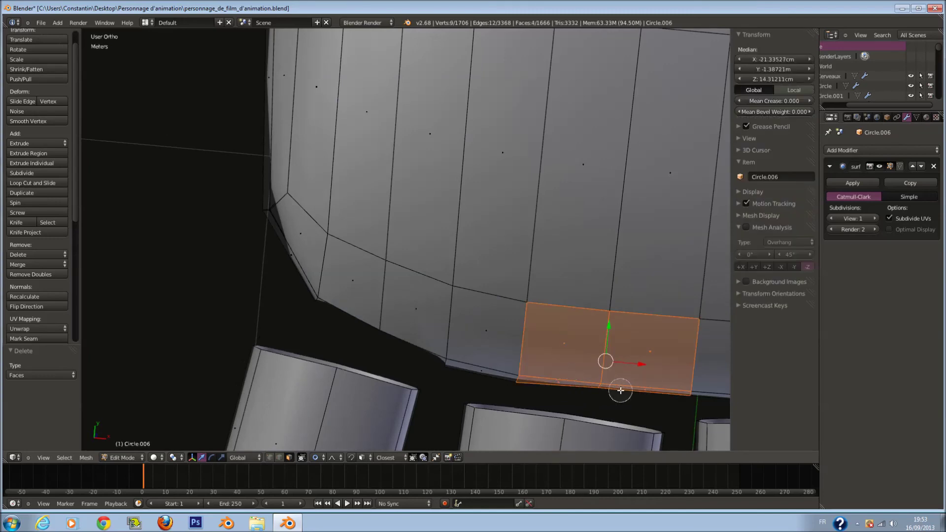
pyautogui.rightClick(620, 389)
pyautogui.press('z')
pyautogui.press('c')
pyautogui.scroll(-2, 572, 348)
pyautogui.moveTo(572, 348); pyautogui.dragTo(649, 360, button='middle')
pyautogui.moveTo(564, 382)
pyautogui.mouseDown(button='middle')
pyautogui.moveTo(613, 279)
pyautogui.moveTo(613, 355)
pyautogui.mouseUp(button='middle')
pyautogui.press('x')
pyautogui.click(598, 296)
# - In wireframe from above, select the four palm rim faces facing the middle finger and delete them
pyautogui.press('z')
pyautogui.scroll(2, 632, 385)
pyautogui.press('KP_7')
pyautogui.press('z')
pyautogui.press('a')
pyautogui.press('a')
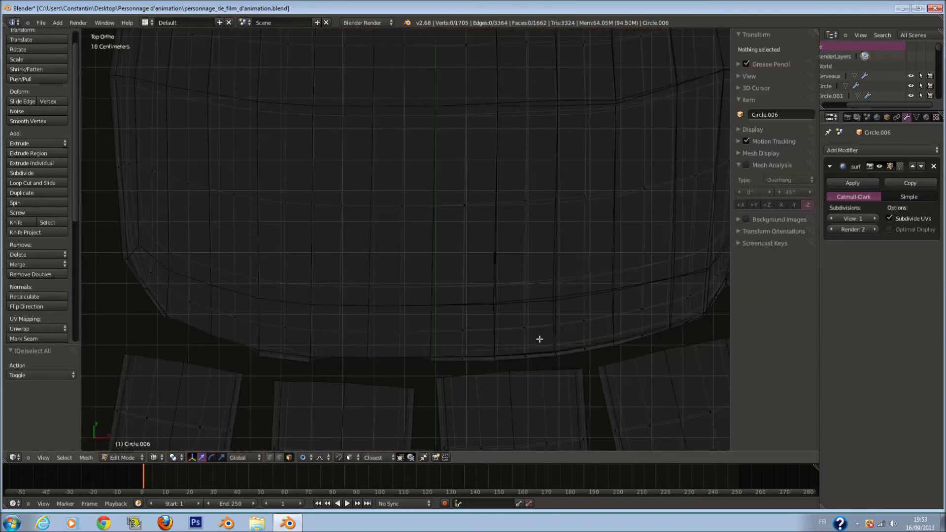
pyautogui.press('z')
pyautogui.keyDown('shift'); pyautogui.moveTo(539, 338); pyautogui.dragTo(490, 349, button='middle'); pyautogui.keyUp('shift')
pyautogui.press('z')
pyautogui.press('a')
pyautogui.press('a')
pyautogui.press('c')
pyautogui.moveTo(451, 355); pyautogui.dragTo(502, 350)
pyautogui.click(516, 349)
pyautogui.press('ctrl+KP_4')
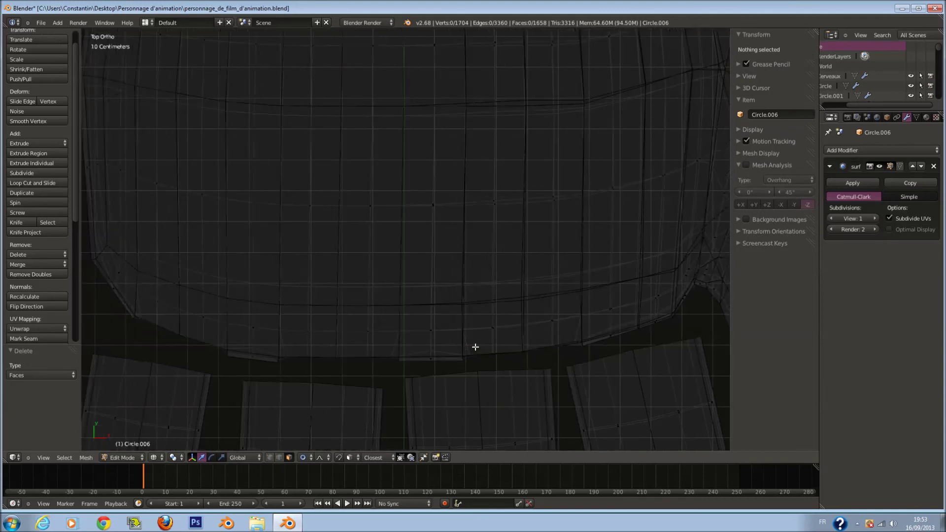
# - Narrow the two rim strips beside the ring finger along X with proportional editing, scaling the one towards the little finger to about 0.66
pyautogui.click(440, 354)
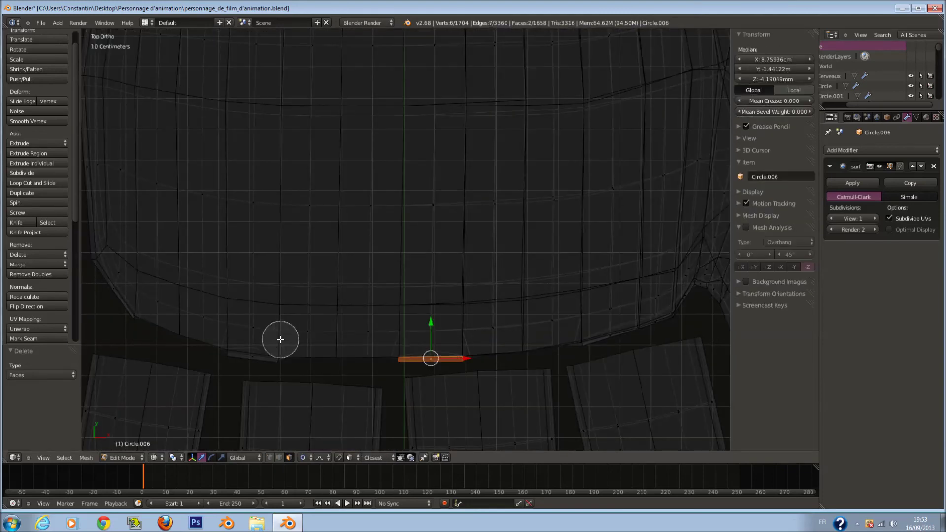
pyautogui.click(459, 373)
pyautogui.press('a')
pyautogui.press('c')
pyautogui.click(255, 353)
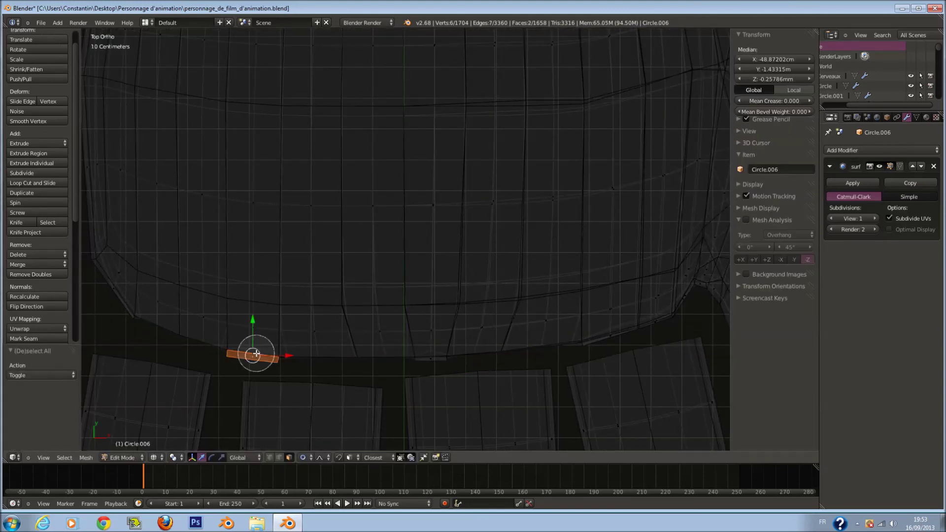
pyautogui.rightClick(256, 353)
pyautogui.press('s')
pyautogui.press('x')
pyautogui.click(319, 364)
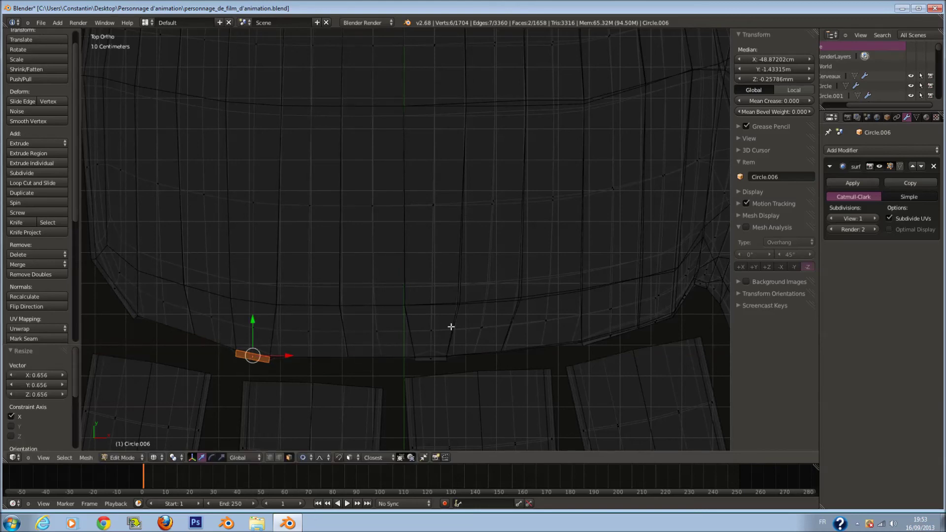
# - Check the palm rim at an angle, return to the top view and save the file
pyautogui.keyDown('ctrl'); pyautogui.scroll(3, 464, 334); pyautogui.keyUp('ctrl')
pyautogui.moveTo(588, 344); pyautogui.dragTo(569, 317, button='middle')
pyautogui.press('z')
pyautogui.press('z')
pyautogui.press('KP_7')
pyautogui.hotkey('ctrl', 's')
# - Select the four narrow rim faces facing the index finger, widen them along X and shift them with proportional editing
pyautogui.keyDown('ctrl'); pyautogui.scroll(4, 569, 325); pyautogui.keyUp('ctrl')
pyautogui.press('a')
pyautogui.press('z')
pyautogui.press('z')
pyautogui.press('a')
pyautogui.press('a')
pyautogui.press('c')
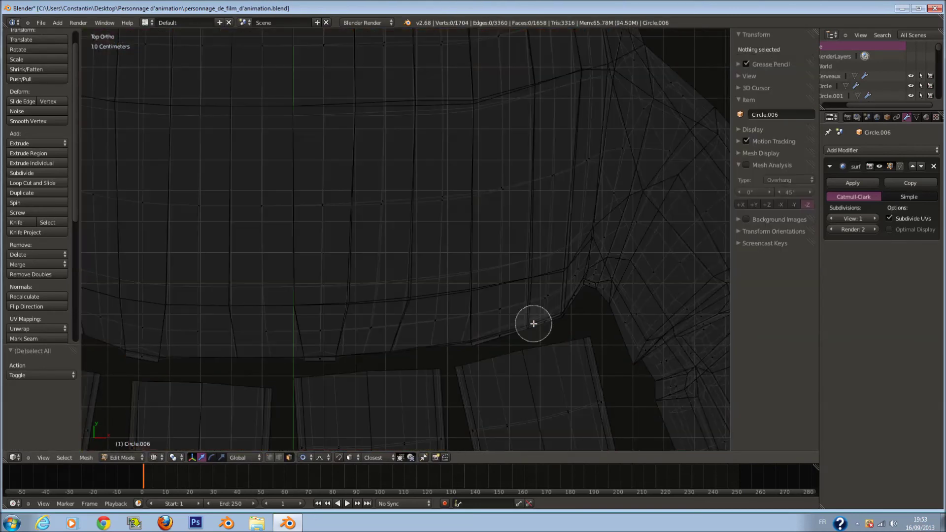
pyautogui.moveTo(489, 336); pyautogui.dragTo(540, 326)
pyautogui.press('s')
pyautogui.press('x')
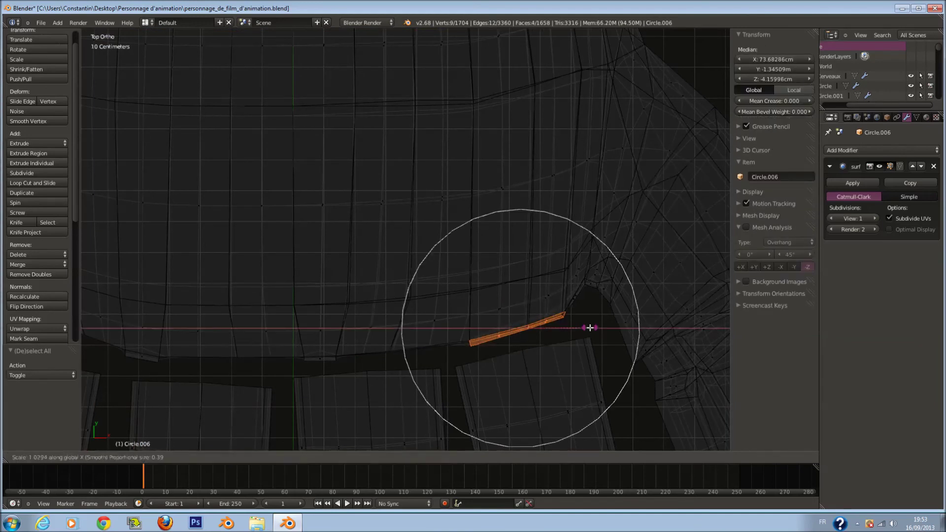
pyautogui.click(608, 332)
pyautogui.press('g')
pyautogui.click(601, 334)
# - Select the rim faces between the ring and middle fingers and move them about -12 cm along X and -4.8 mm along Y
pyautogui.press('a')
pyautogui.press('c')
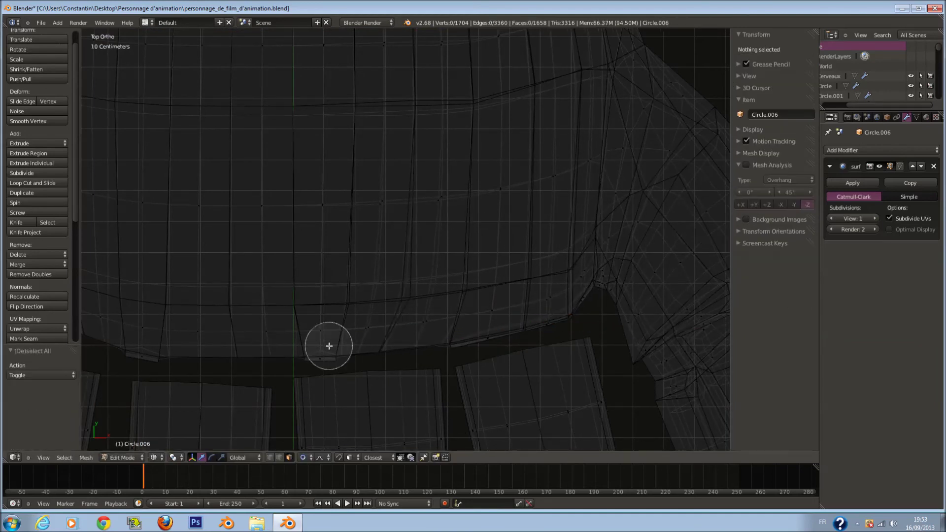
pyautogui.click(330, 346)
pyautogui.rightClick(353, 350)
pyautogui.press('g')
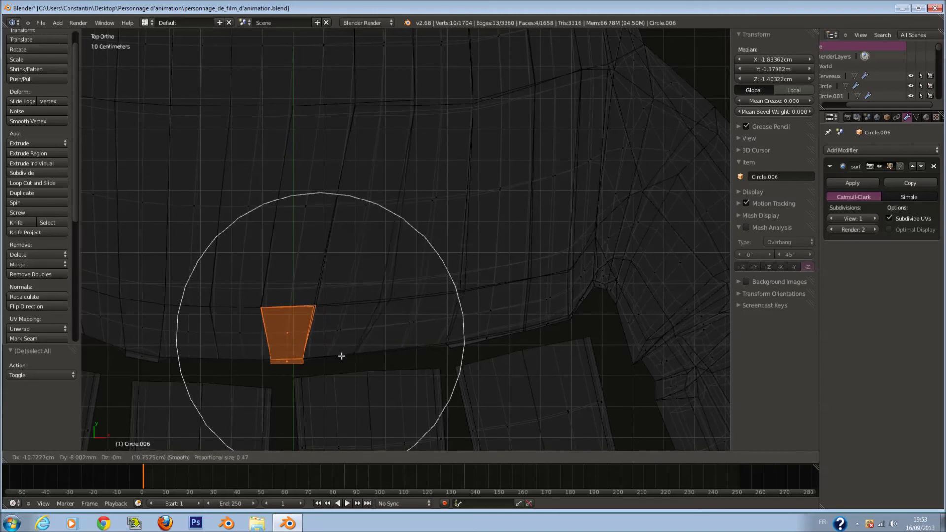
pyautogui.click(343, 354)
pyautogui.keyDown('shift'); pyautogui.moveTo(339, 355); pyautogui.dragTo(397, 342, button='middle'); pyautogui.keyUp('shift')
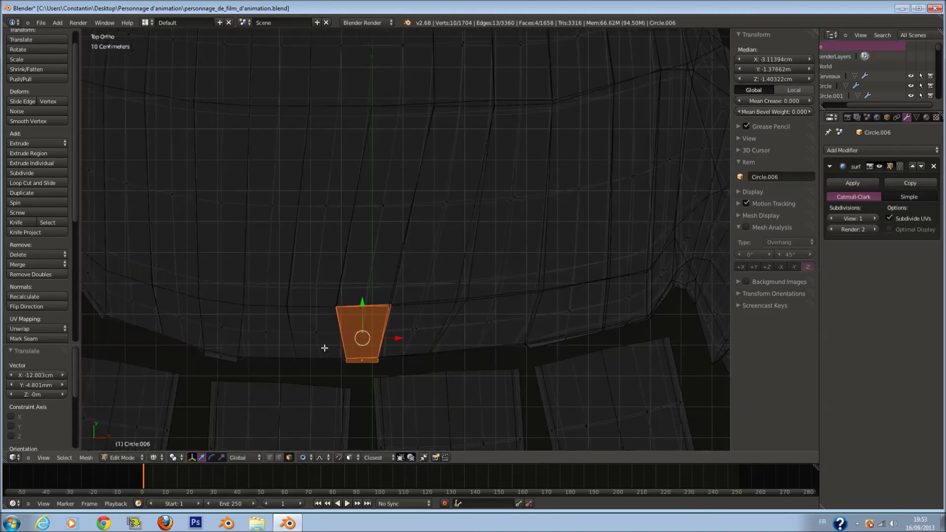
# - Select the two rim faces between the little and ring fingers and shift them slightly towards the little finger
pyautogui.press('a')
pyautogui.press('c')
pyautogui.click(301, 356)
pyautogui.rightClick(314, 364)
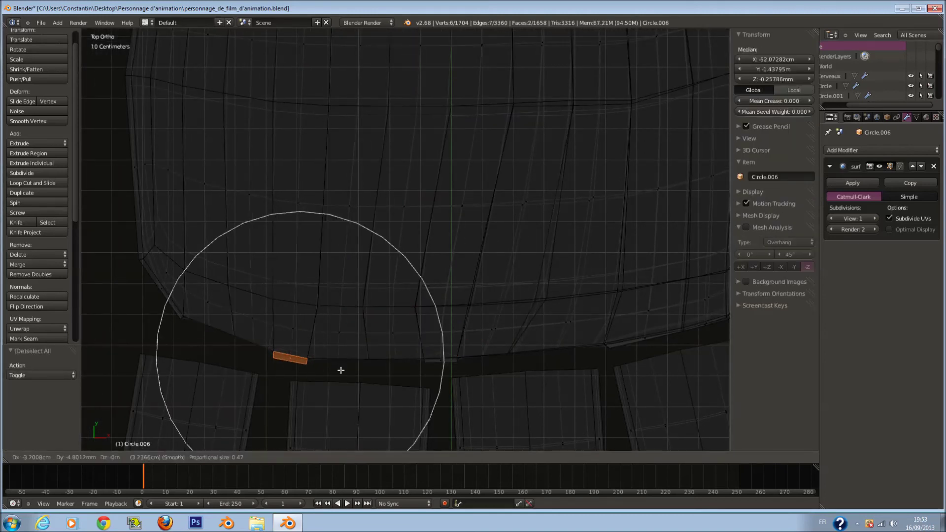
pyautogui.click(335, 369)
# - Try to add an edge loop through the palm near the index finger
pyautogui.keyDown('ctrl'); pyautogui.scroll(9, 506, 374); pyautogui.keyUp('ctrl')
pyautogui.press('a')
pyautogui.press('a')
pyautogui.press('a')
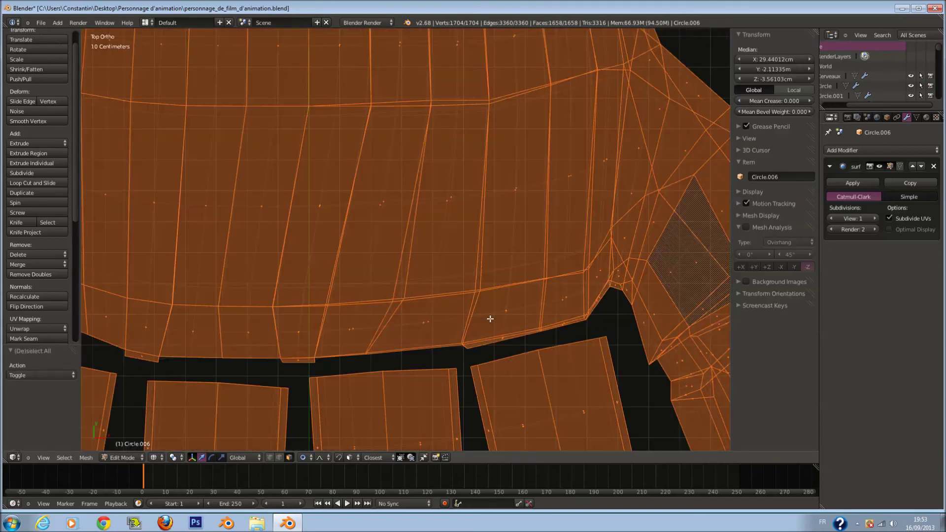
pyautogui.rightClick(459, 302)
pyautogui.press('z')
pyautogui.keyDown('ctrl'); pyautogui.scroll(2, 507, 326); pyautogui.keyUp('ctrl')
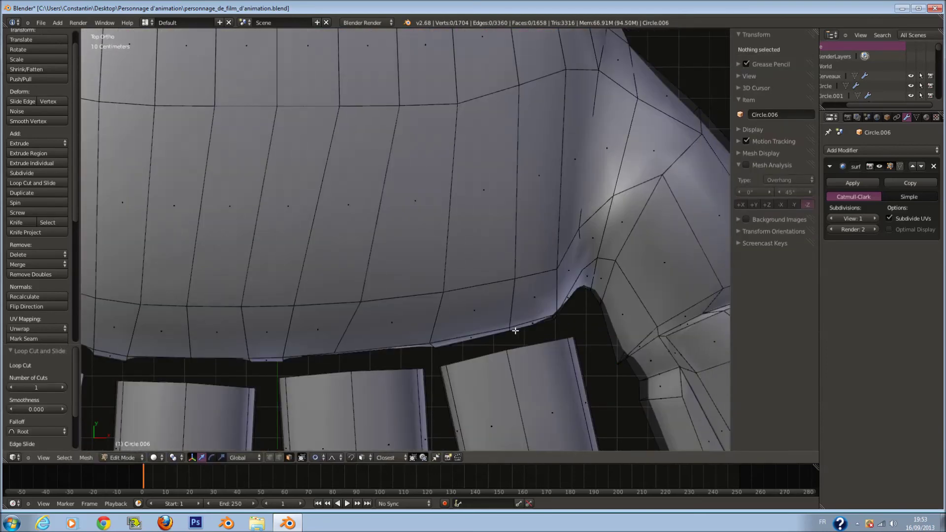
# - Try to delete the narrow palm rim faces facing the index finger
pyautogui.press('z')
pyautogui.press('c')
pyautogui.moveTo(469, 339); pyautogui.dragTo(534, 332)
pyautogui.press('x')
pyautogui.click(534, 332)
pyautogui.press('z')
pyautogui.moveTo(534, 332)
pyautogui.mouseDown(button='middle')
pyautogui.moveTo(521, 291)
pyautogui.moveTo(505, 293)
pyautogui.moveTo(481, 323)
pyautogui.mouseUp(button='middle')
pyautogui.press('a')
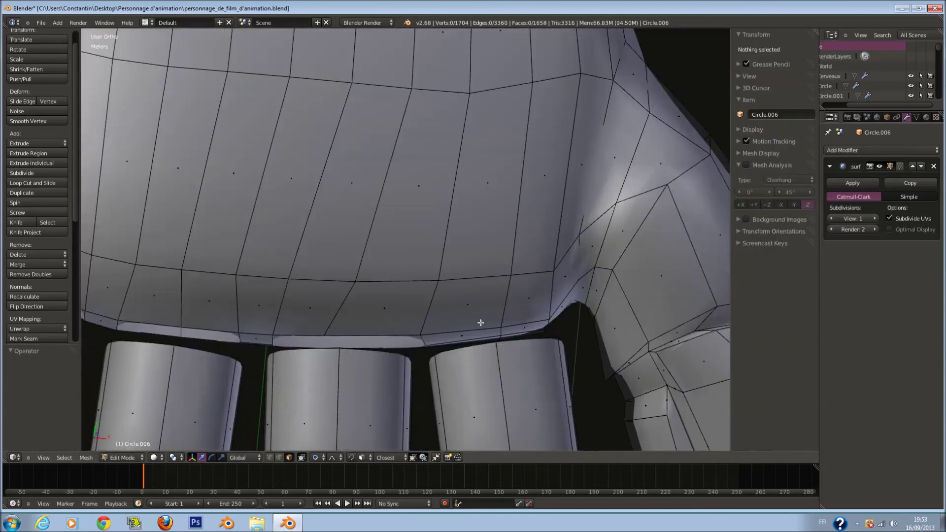
# - Add one lengthwise edge loop through the palm in line with the index finger, then deselect everything in wireframe
pyautogui.press('KP_7')
pyautogui.hotkey('ctrl', 'r')
pyautogui.click(456, 302)
pyautogui.rightClick(513, 334)
pyautogui.press('z')
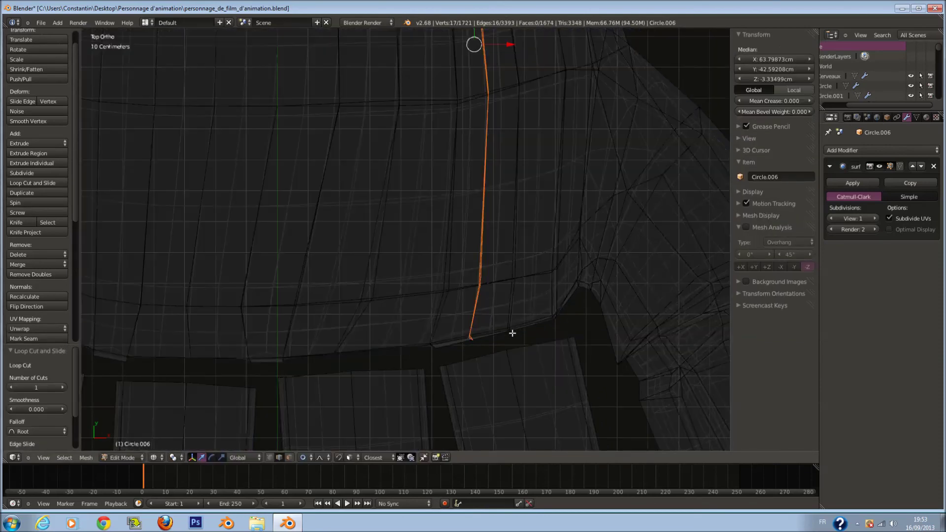
pyautogui.scroll(-5, 508, 303)
pyautogui.press('z')
pyautogui.scroll(2, 503, 299)
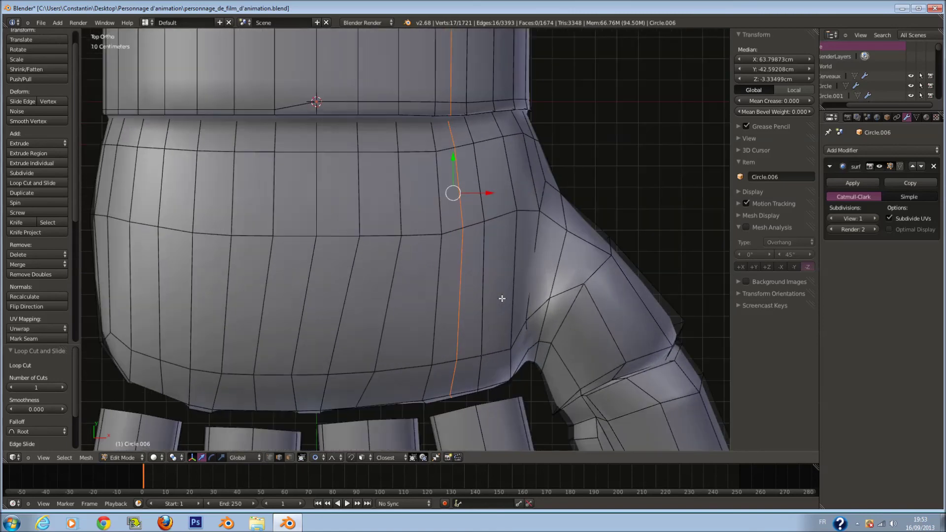
pyautogui.keyDown('shift'); pyautogui.scroll(-5, 502, 300); pyautogui.keyUp('shift')
pyautogui.press('z')
pyautogui.scroll(2, 478, 350)
pyautogui.press('a')
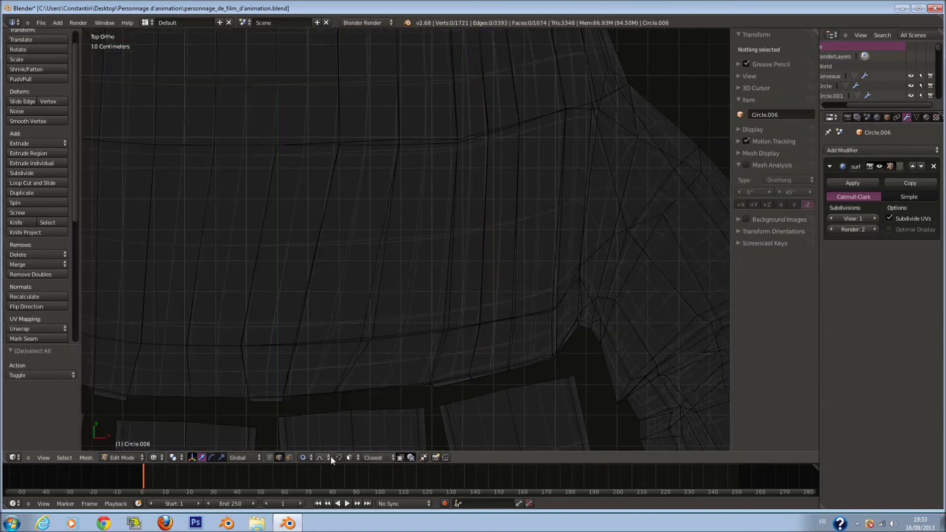
# - Delete the narrow palm rim faces facing the index finger
pyautogui.rightClick(505, 368)
pyautogui.press('x')
pyautogui.click(495, 371)
# - Select the rim faces between the middle and index fingers, rotate them about 8.6°, and move them into line with the finger gap
pyautogui.press('a')
pyautogui.press('a')
pyautogui.click(448, 383)
pyautogui.press('Escape')
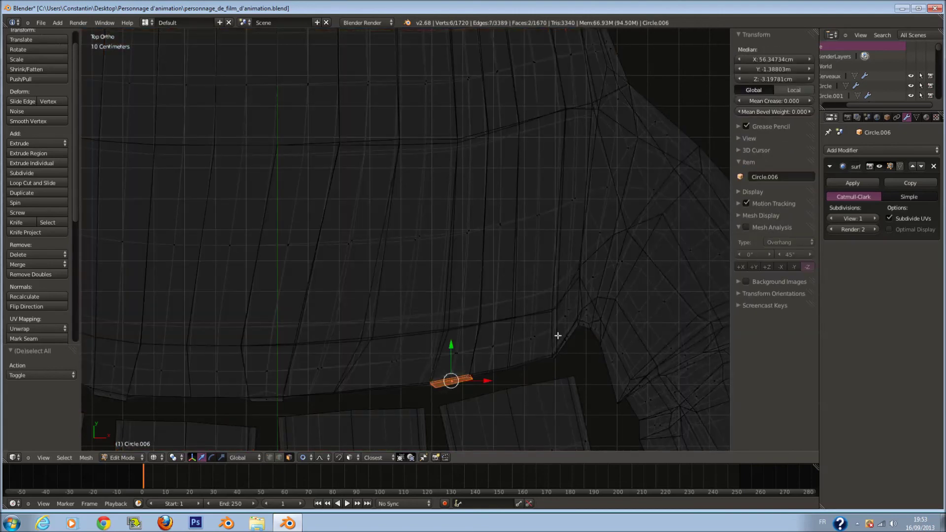
pyautogui.press('g')
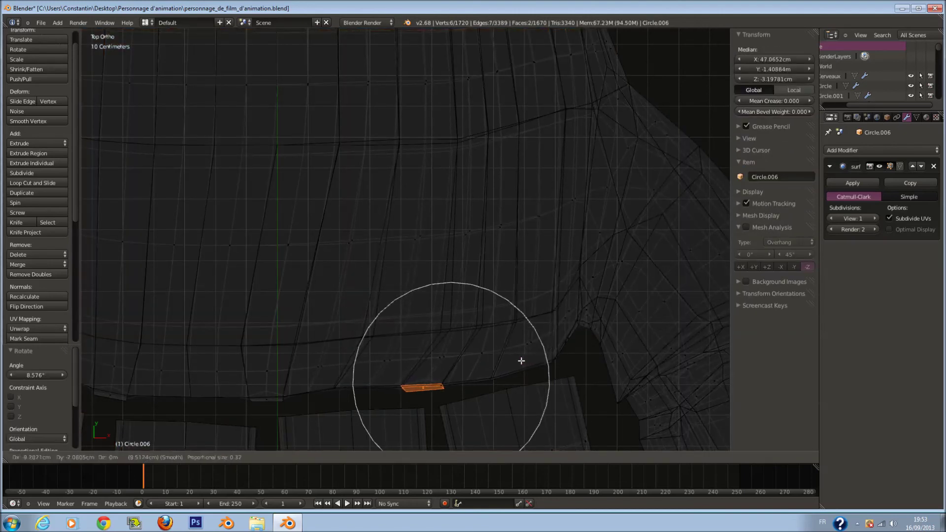
pyautogui.press('Escape')
pyautogui.press('g')
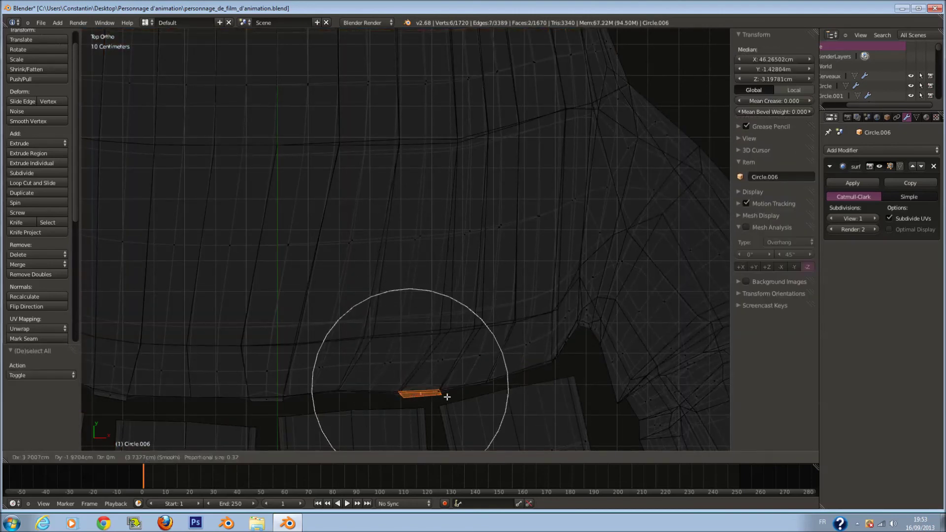
pyautogui.click(451, 397)
# - Select the rim faces between the ring and middle fingers and shift them about 9.6 mm towards the ring finger
pyautogui.keyDown('ctrl'); pyautogui.scroll(-4, 506, 378); pyautogui.keyUp('ctrl')
pyautogui.scroll(-2, 525, 377)
pyautogui.press('z')
pyautogui.press('z')
pyautogui.keyDown('ctrl'); pyautogui.scroll(-3, 488, 383); pyautogui.keyUp('ctrl')
pyautogui.press('a')
pyautogui.press('a')
pyautogui.press('c')
pyautogui.click(400, 372)
pyautogui.press('Escape')
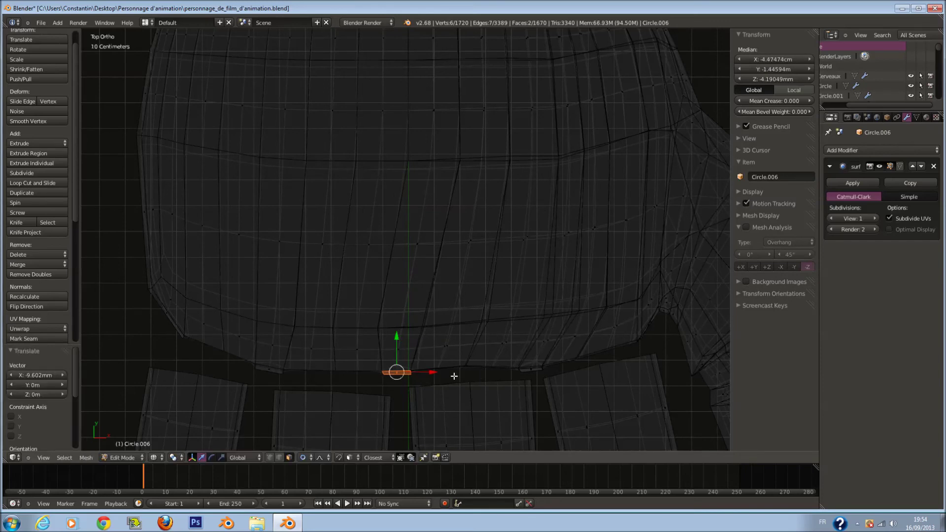
# - Move the rim faces between the index finger and thumb about 5 cm in X and 2.5 cm in Y
pyautogui.press('a')
pyautogui.click(644, 334)
pyautogui.press('Escape')
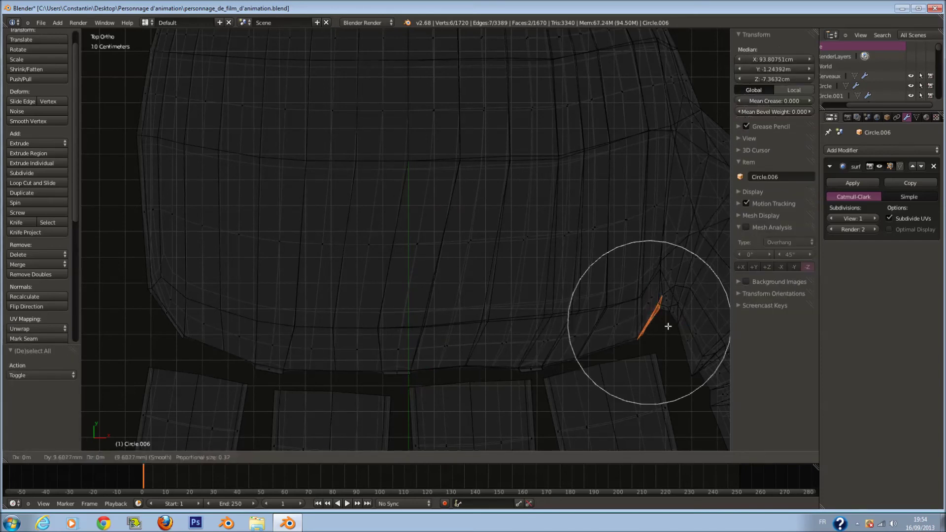
pyautogui.click(681, 323)
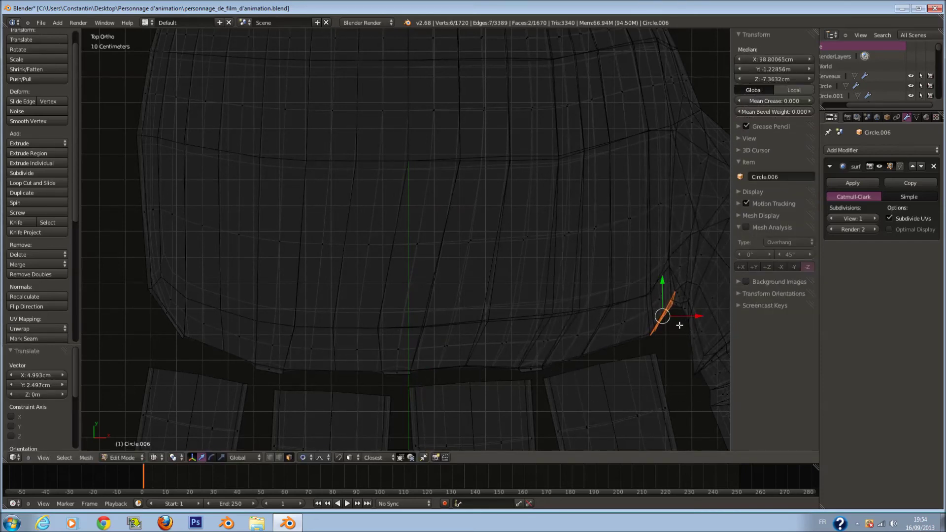
# - Leave Edit Mode, show the hand in solid shading, and save the file
pyautogui.scroll(-3, 679, 324)
pyautogui.press('Tab')
pyautogui.press('z')
pyautogui.moveTo(581, 365)
pyautogui.mouseDown(button='middle')
pyautogui.moveTo(560, 326)
pyautogui.moveTo(693, 300)
pyautogui.moveTo(595, 285)
pyautogui.mouseUp(button='middle')
pyautogui.hotkey('ctrl', 's')
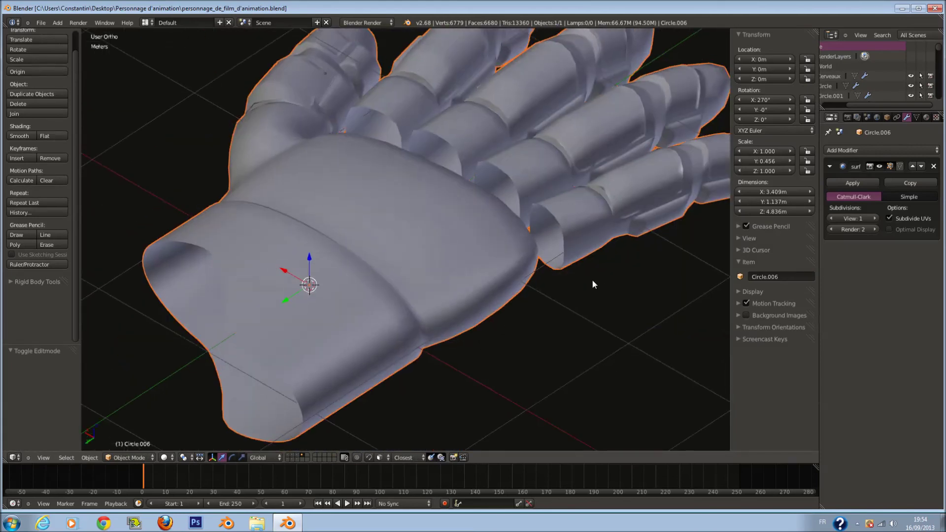
# - Return to Edit Mode and fill faces joining the underside of the index finger's base to the palm rim
pyautogui.press('Tab')
pyautogui.scroll(4, 553, 256)
pyautogui.moveTo(468, 245); pyautogui.dragTo(475, 222, button='middle')
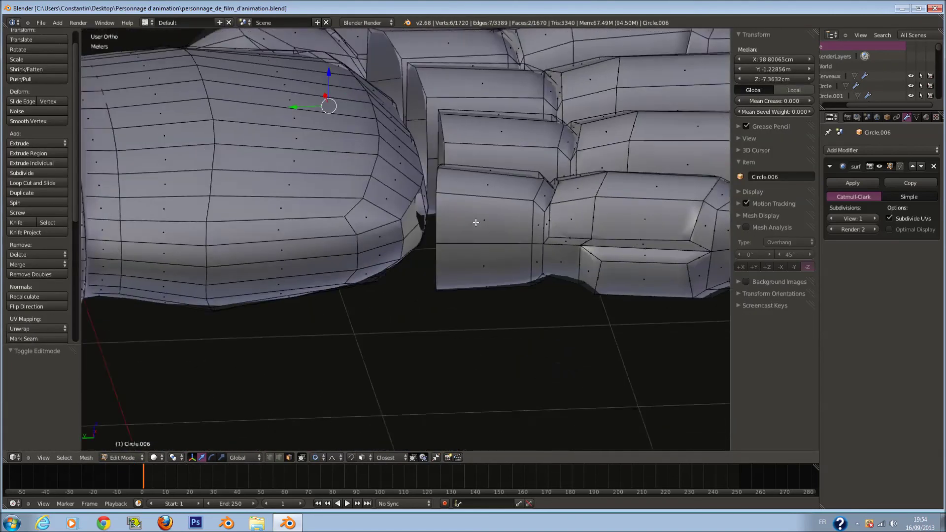
pyautogui.scroll(2, 476, 222)
pyautogui.scroll(-2, 469, 179)
pyautogui.moveTo(469, 180); pyautogui.dragTo(501, 241, button='middle')
pyautogui.scroll(-1, 488, 250)
pyautogui.scroll(4, 493, 256)
pyautogui.press('f')
pyautogui.press('f')
pyautogui.moveTo(459, 302); pyautogui.dragTo(395, 278, button='middle')
pyautogui.press('f')
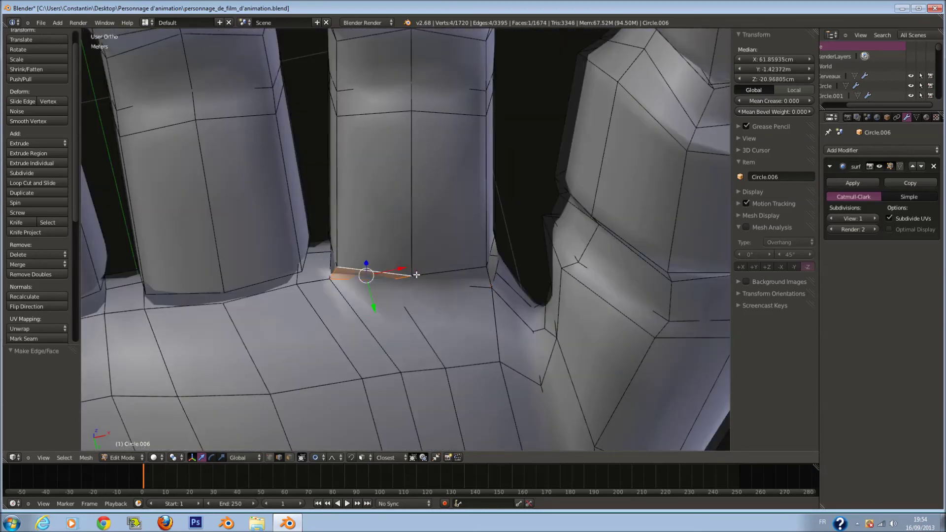
# - Disable proportional editing and try to move the edge at the underside of the index finger's base
pyautogui.press('z')
pyautogui.press('a')
pyautogui.rightClick(397, 250)
pyautogui.press('z')
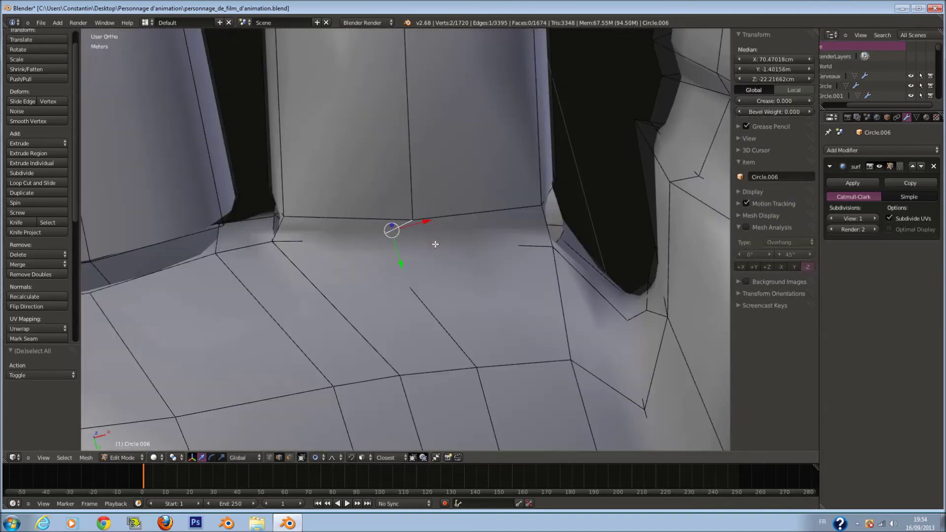
pyautogui.click(469, 186)
pyautogui.click(318, 457)
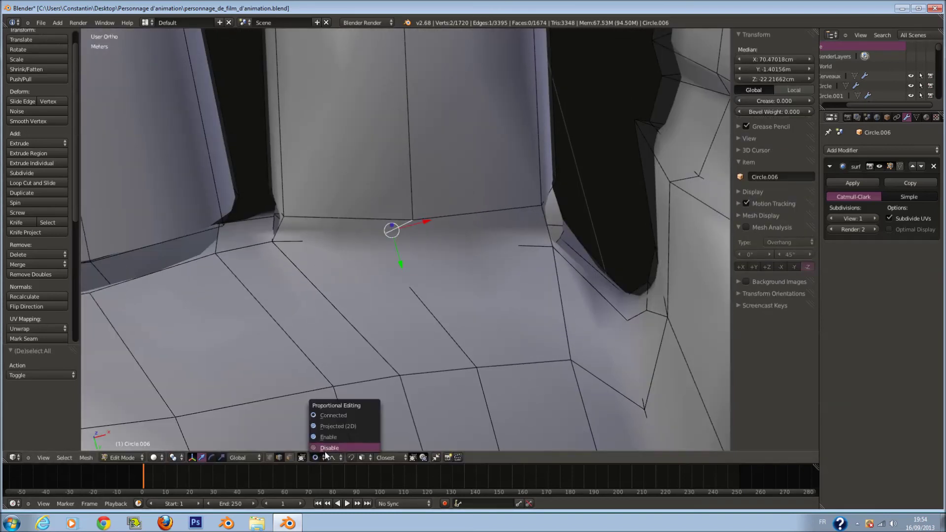
pyautogui.press('g')
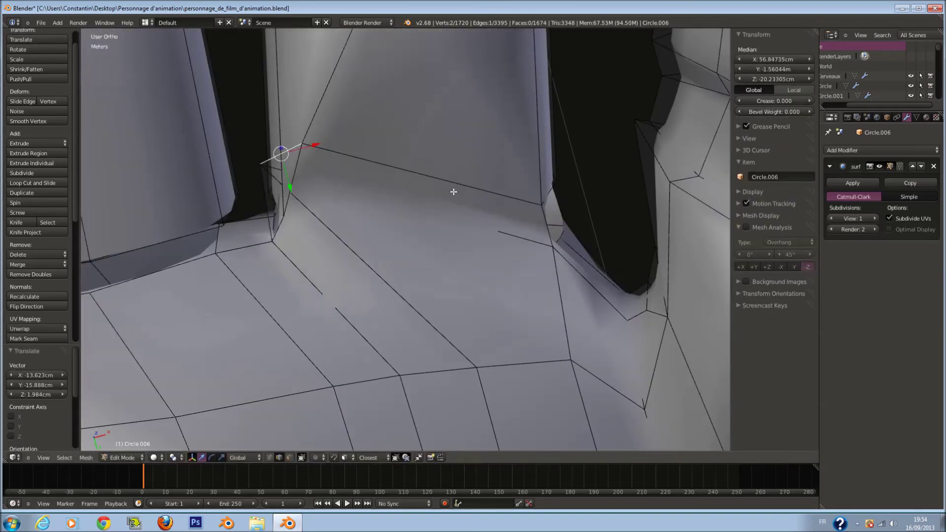
pyautogui.hotkey('ctrl', 'z')
# - Fill the remaining side faces between the index finger's base and the palm, facing the middle finger
pyautogui.moveTo(463, 188); pyautogui.dragTo(541, 325, button='middle')
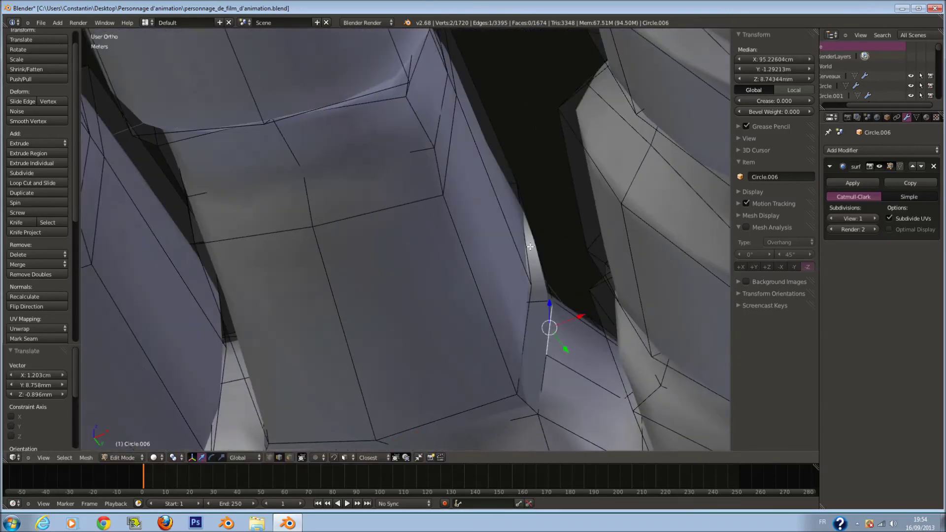
pyautogui.moveTo(501, 338); pyautogui.dragTo(311, 305, button='middle')
pyautogui.rightClick(308, 303)
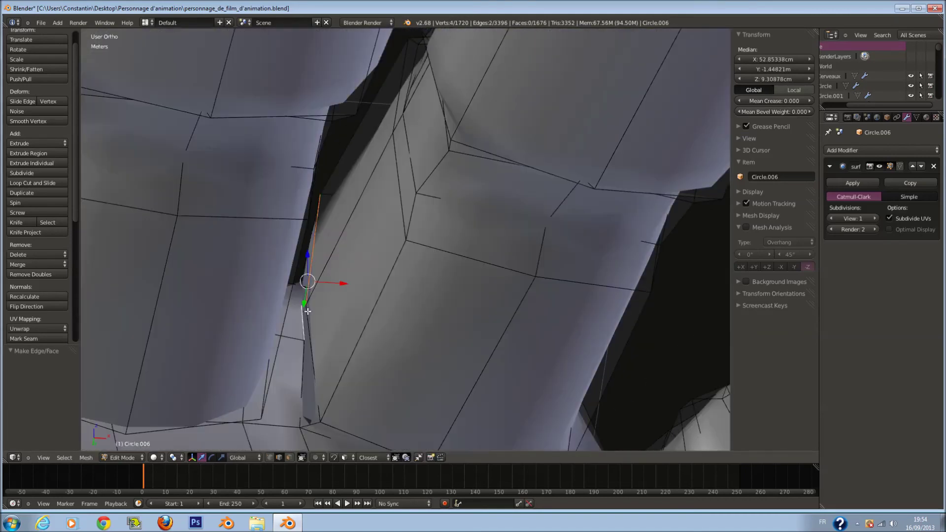
pyautogui.press('f')
# - Fill faces joining the underside and outer side of the little finger's base to the palm rim
pyautogui.scroll(-4, 325, 377)
pyautogui.moveTo(336, 352)
pyautogui.mouseDown(button='middle')
pyautogui.moveTo(340, 389)
pyautogui.moveTo(336, 343)
pyautogui.mouseUp(button='middle')
pyautogui.scroll(-4, 325, 321)
pyautogui.keyDown('shift'); pyautogui.moveTo(310, 296); pyautogui.dragTo(421, 297, button='middle'); pyautogui.keyUp('shift')
pyautogui.scroll(8, 459, 268)
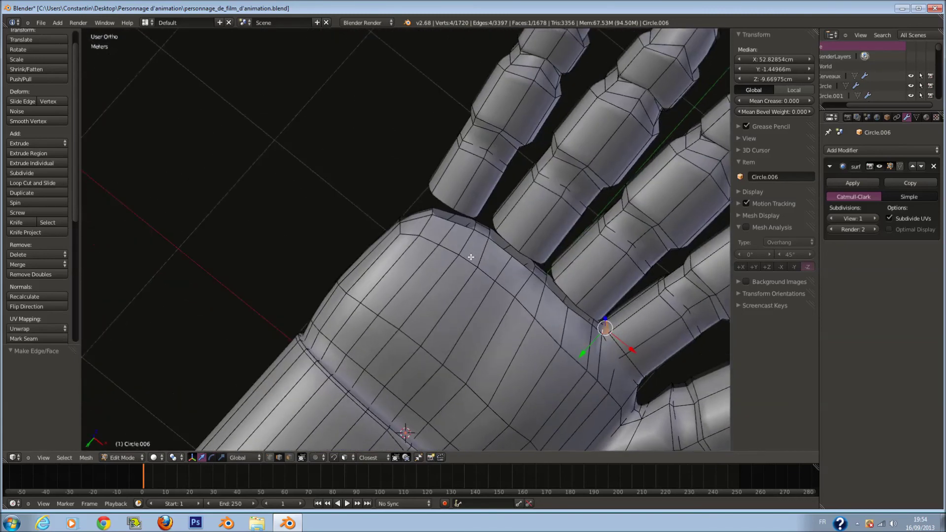
pyautogui.moveTo(489, 246); pyautogui.dragTo(463, 249, button='middle')
pyautogui.scroll(2, 468, 276)
pyautogui.rightClick(477, 304)
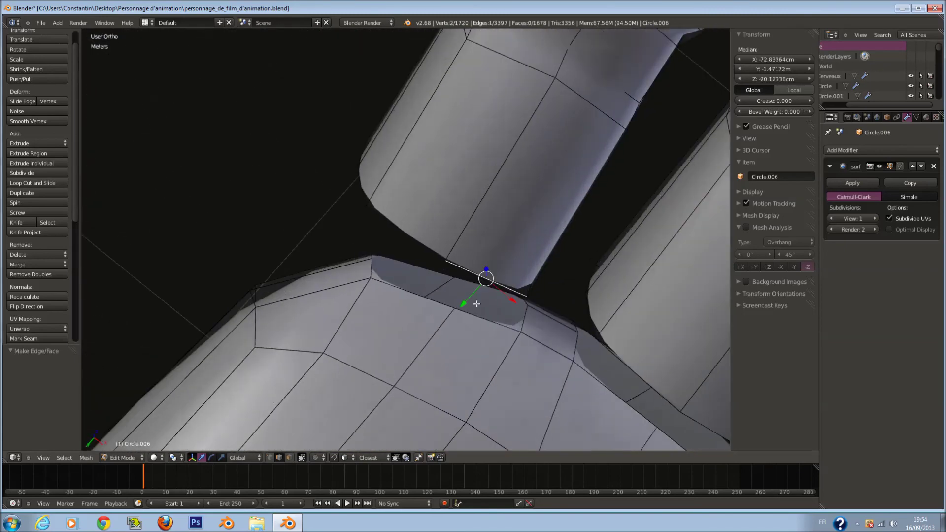
pyautogui.keyDown('shift'); pyautogui.rightClick(428, 256); pyautogui.keyUp('shift')
pyautogui.press('f')
pyautogui.scroll(-2, 427, 257)
pyautogui.moveTo(428, 257); pyautogui.dragTo(491, 270, button='middle')
pyautogui.scroll(2, 483, 343)
pyautogui.press('f')
pyautogui.press('f')
# - Fill the faces joining the upper side of the little finger's base to the palm rim
pyautogui.keyDown('shift'); pyautogui.rightClick(422, 267); pyautogui.keyUp('shift')
pyautogui.press('f')
pyautogui.moveTo(423, 267); pyautogui.dragTo(468, 309, button='middle')
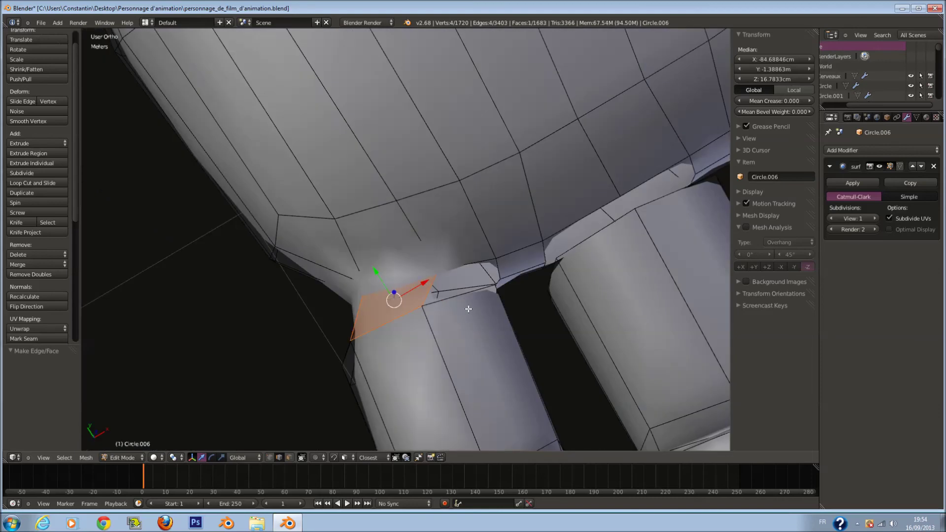
pyautogui.press('f')
pyautogui.moveTo(474, 265); pyautogui.dragTo(434, 225, button='middle')
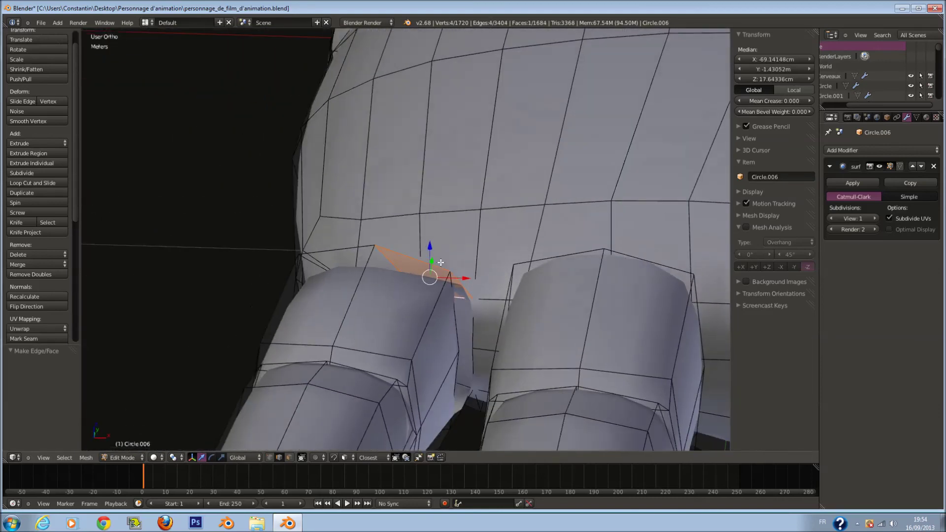
# - Fill the first faces bridging the ring finger's base and the palm rim by pairing their opposite edges
pyautogui.moveTo(533, 380); pyautogui.dragTo(596, 222, button='middle')
pyautogui.rightClick(599, 220)
pyautogui.keyDown('shift'); pyautogui.rightClick(634, 244); pyautogui.keyUp('shift')
pyautogui.press('f')
pyautogui.keyDown('shift'); pyautogui.rightClick(655, 268); pyautogui.keyUp('shift')
pyautogui.press('f')
pyautogui.moveTo(655, 268); pyautogui.dragTo(585, 301, button='middle')
pyautogui.press('f')
pyautogui.keyDown('shift'); pyautogui.rightClick(545, 274); pyautogui.keyUp('shift')
pyautogui.press('f')
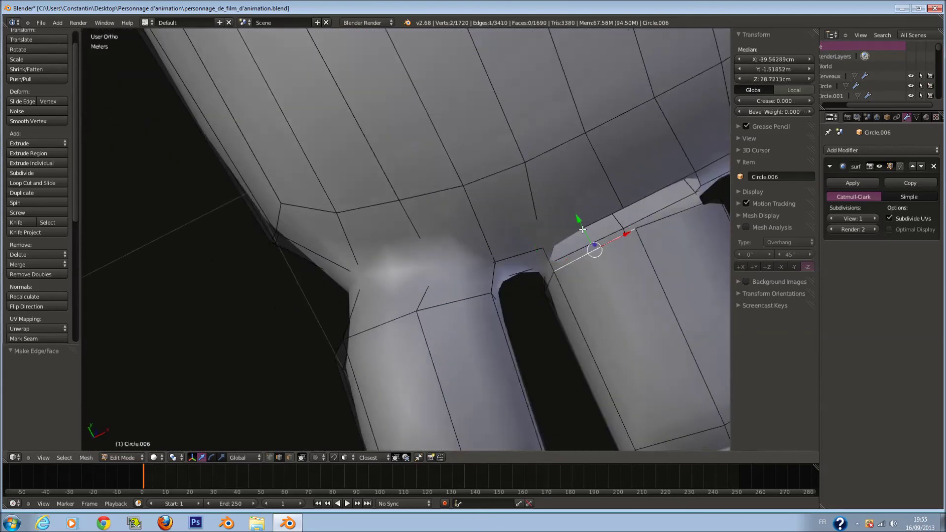
# - Fill the upper faces and remaining side gaps between the ring finger's base and the palm rim
pyautogui.keyDown('shift'); pyautogui.rightClick(583, 230); pyautogui.keyUp('shift')
pyautogui.press('f')
pyautogui.rightClick(661, 204)
pyautogui.moveTo(660, 205); pyautogui.dragTo(593, 154, button='middle')
pyautogui.press('f')
pyautogui.press('a')
pyautogui.rightClick(584, 355)
pyautogui.moveTo(585, 344); pyautogui.dragTo(539, 306, button='middle')
pyautogui.keyDown('shift'); pyautogui.rightClick(595, 276); pyautogui.keyUp('shift')
pyautogui.press('f')
pyautogui.press('f')
# - Fill the first two faces bridging the middle finger's base and the palm rim
pyautogui.scroll(-4, 641, 280)
pyautogui.press('a')
pyautogui.rightClick(656, 267)
pyautogui.keyDown('shift'); pyautogui.rightClick(661, 281); pyautogui.keyUp('shift')
pyautogui.press('f')
pyautogui.scroll(2, 689, 276)
pyautogui.scroll(-5, 696, 276)
pyautogui.scroll(2, 547, 270)
pyautogui.press('f')
# - Fill the faces joining the upper side and ring-finger side of the middle finger's base to the palm
pyautogui.rightClick(568, 272)
pyautogui.press('z')
pyautogui.moveTo(567, 283); pyautogui.dragTo(532, 385, button='middle')
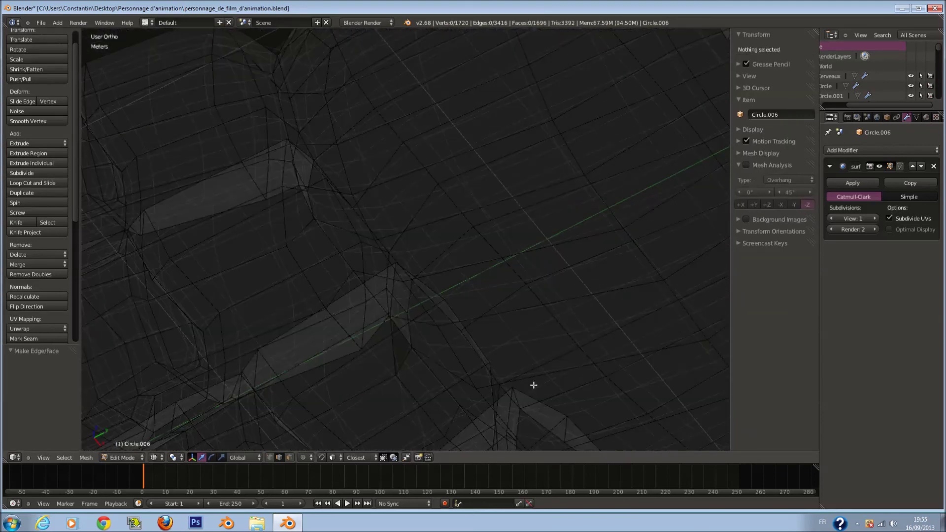
pyautogui.press('z')
pyautogui.rightClick(492, 380)
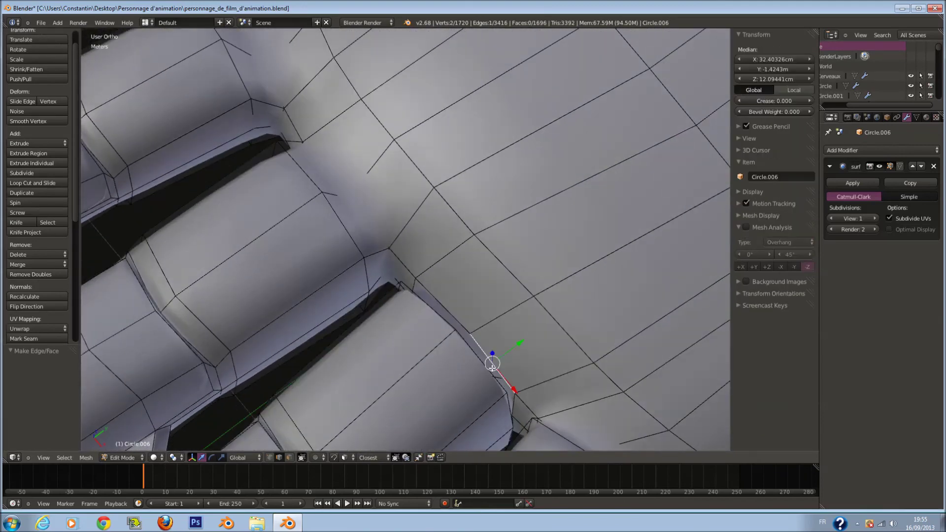
pyautogui.moveTo(443, 327); pyautogui.dragTo(537, 248, button='middle')
pyautogui.press('f')
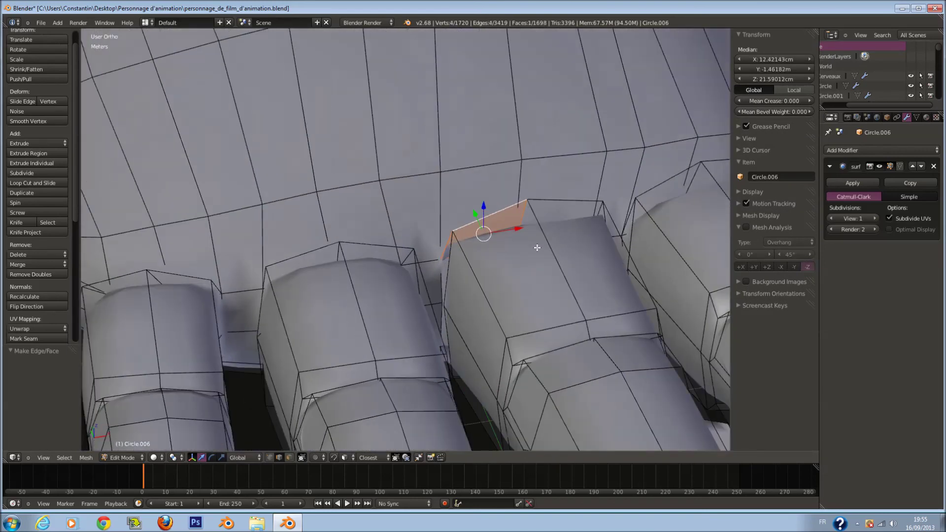
pyautogui.keyDown('shift'); pyautogui.rightClick(445, 274); pyautogui.keyUp('shift')
pyautogui.press('f')
pyautogui.moveTo(444, 274)
pyautogui.mouseDown(button='middle')
pyautogui.moveTo(457, 292)
pyautogui.moveTo(526, 325)
pyautogui.moveTo(498, 327)
pyautogui.mouseUp(button='middle')
pyautogui.press('f')
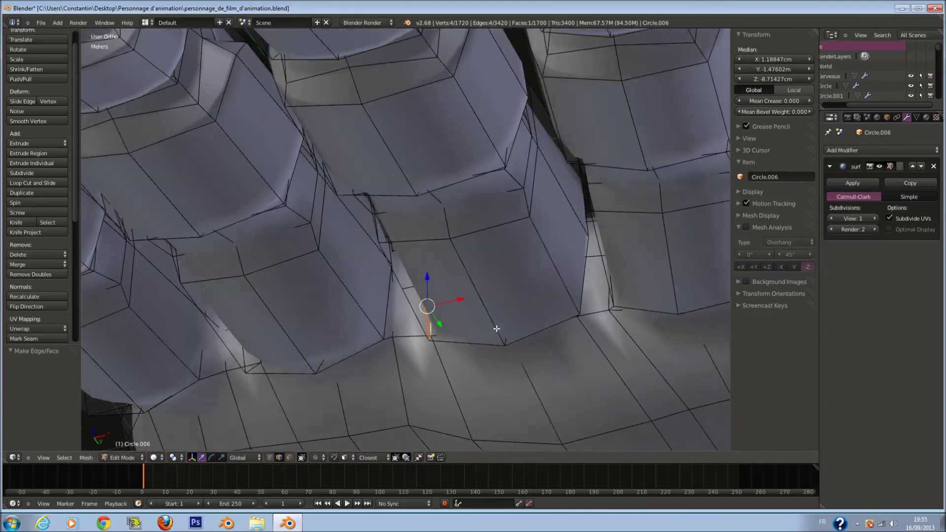
# - Fill the last gaps between the middle finger's base and the palm, and view the hand from the top outside Edit Mode
pyautogui.press('z')
pyautogui.moveTo(578, 284)
pyautogui.mouseDown(button='middle')
pyautogui.moveTo(560, 211)
pyautogui.moveTo(574, 216)
pyautogui.mouseUp(button='middle')
pyautogui.press('z')
pyautogui.moveTo(572, 217); pyautogui.dragTo(581, 226, button='right')
pyautogui.rightClick(580, 225)
pyautogui.keyDown('shift'); pyautogui.rightClick(566, 210); pyautogui.keyUp('shift')
pyautogui.press('f')
pyautogui.moveTo(561, 211)
pyautogui.mouseDown(button='middle')
pyautogui.moveTo(554, 239)
pyautogui.moveTo(593, 210)
pyautogui.moveTo(553, 333)
pyautogui.moveTo(578, 361)
pyautogui.mouseUp(button='middle')
pyautogui.press('z')
pyautogui.press('z')
pyautogui.press('z')
pyautogui.rightClick(560, 331)
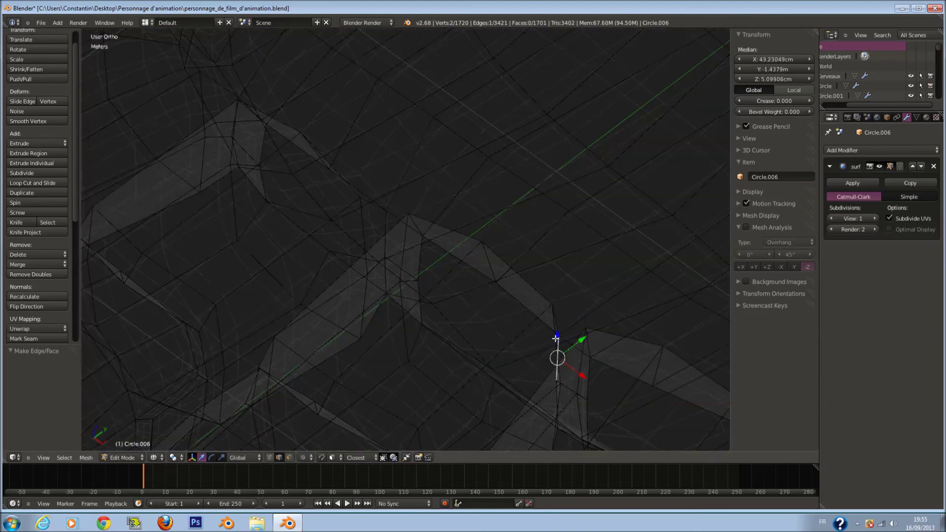
pyautogui.press('KP_7')
pyautogui.press('z')
pyautogui.press('Tab')
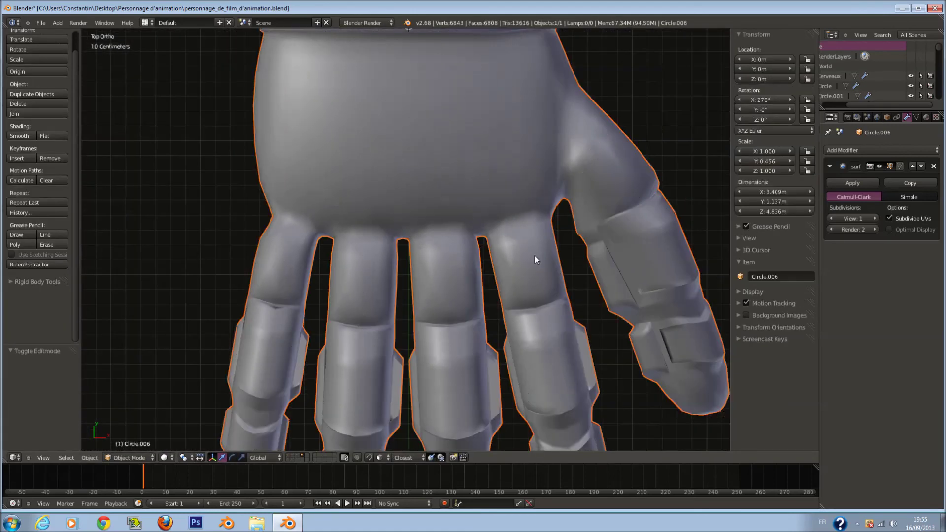
# - Return to Edit Mode and select the web edges between the fingers along the palm rim
pyautogui.press('Tab')
pyautogui.press('Tab')
pyautogui.press('Tab')
pyautogui.scroll(2, 540, 253)
pyautogui.rightClick(489, 228)
pyautogui.press('z')
pyautogui.press('z')
pyautogui.keyDown('shift'); pyautogui.rightClick(499, 228); pyautogui.keyUp('shift')
pyautogui.press('z')
pyautogui.press('z')
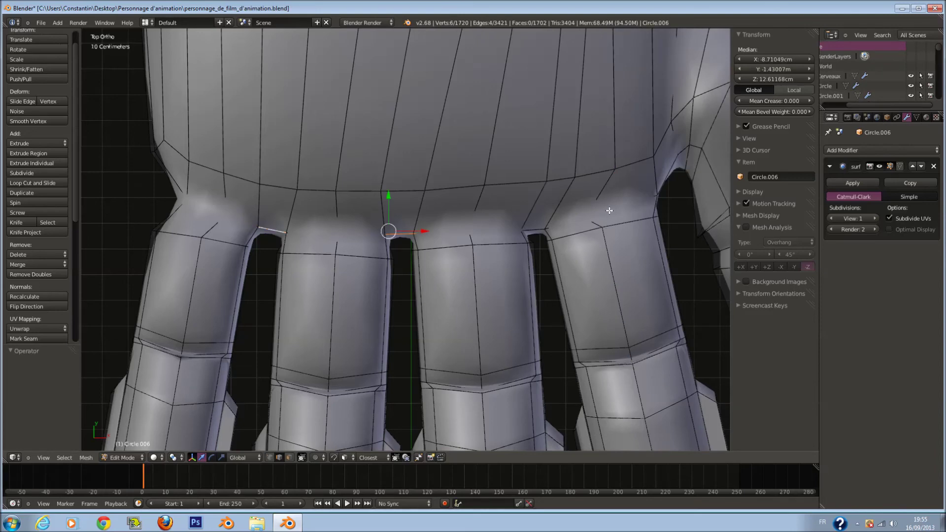
# - Complete the selection of web edges between the fingers and raise them about 15 cm along Z
pyautogui.moveTo(522, 274)
pyautogui.mouseDown(button='middle')
pyautogui.moveTo(522, 154)
pyautogui.moveTo(520, 242)
pyautogui.mouseUp(button='middle')
pyautogui.press('z')
pyautogui.press('z')
pyautogui.moveTo(444, 196); pyautogui.dragTo(438, 174)
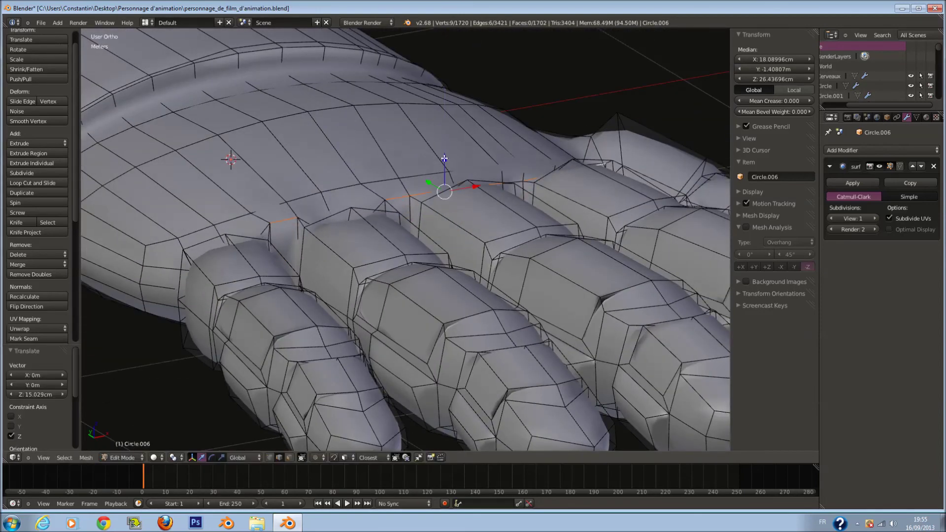
# - Select the geometry at the ring finger's base beside the palm rim and move it to even out the web
pyautogui.scroll(5, 429, 192)
pyautogui.press('z')
pyautogui.press('z')
pyautogui.rightClick(374, 259)
pyautogui.moveTo(373, 252); pyautogui.dragTo(389, 228, button='middle')
pyautogui.press('z')
pyautogui.press('z')
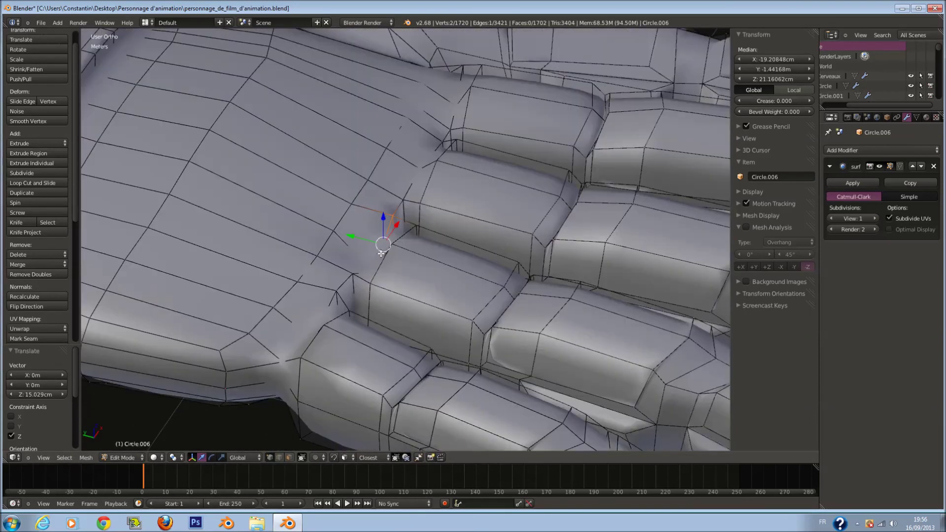
pyautogui.press('z')
pyautogui.rightClick(369, 270)
pyautogui.press('z')
pyautogui.press('g')
pyautogui.click(374, 227)
# - Move the outline vertices on the pinky side of the palm toward the wrist in the wireframe top view
pyautogui.scroll(-3, 374, 226)
pyautogui.moveTo(374, 231)
pyautogui.mouseDown(button='middle')
pyautogui.moveTo(345, 271)
pyautogui.moveTo(396, 320)
pyautogui.mouseUp(button='middle')
pyautogui.press('KP_7')
pyautogui.press('z')
pyautogui.scroll(1, 375, 306)
pyautogui.press('a')
pyautogui.press('a')
pyautogui.press('a')
pyautogui.rightClick(261, 249)
pyautogui.keyDown('shift'); pyautogui.rightClick(260, 249); pyautogui.keyUp('shift')
pyautogui.keyDown('shift'); pyautogui.rightClick(260, 249); pyautogui.keyUp('shift')
pyautogui.press('g')
pyautogui.click(262, 241)
pyautogui.press('a')
pyautogui.press('c')
pyautogui.scroll(-8, 247, 209)
pyautogui.click(246, 208)
pyautogui.rightClick(246, 209)
pyautogui.press('g')
pyautogui.click(245, 168)
pyautogui.press('a')
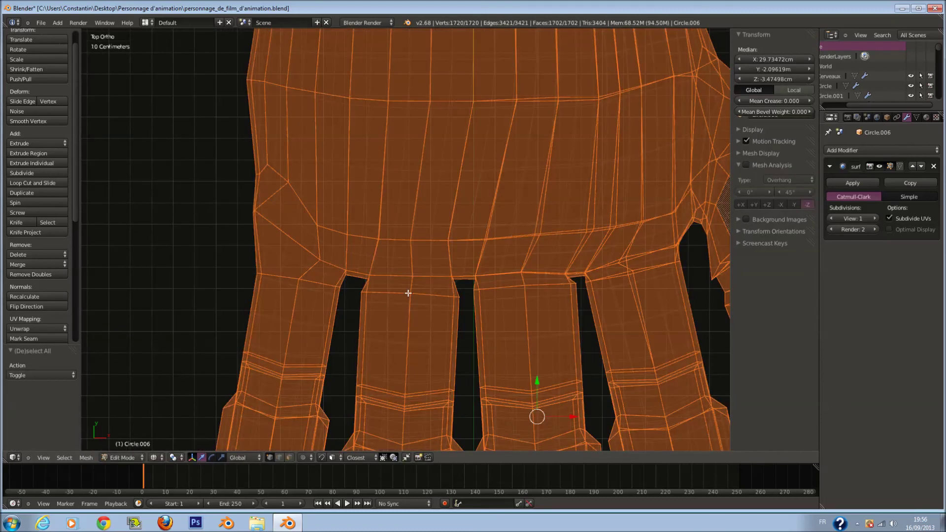
# - Move the ring-finger side of the web between the pinky and ring finger sideways
pyautogui.press('a')
pyautogui.scroll(1, 417, 295)
pyautogui.click(358, 290)
pyautogui.rightClick(358, 290)
pyautogui.press('g')
pyautogui.click(375, 286)
pyautogui.press('a')
# - Move the pinky side of the pinky-ring web along X and adjust the web between the ring and middle fingers
pyautogui.press('c')
pyautogui.click(325, 293)
pyautogui.rightClick(325, 292)
pyautogui.press('g')
pyautogui.press('x')
pyautogui.click(503, 284)
pyautogui.click(519, 288)
pyautogui.keyDown('ctrl'); pyautogui.scroll(5, 616, 291); pyautogui.keyUp('ctrl')
pyautogui.press('a')
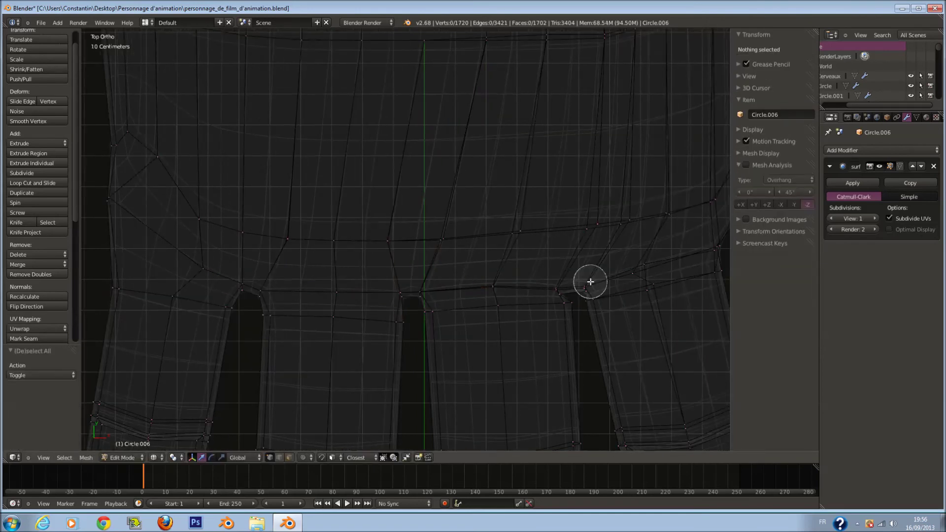
# - Scale the web vertices between the middle and index fingers to about 0.77 along X
pyautogui.click(557, 290)
pyautogui.rightClick(557, 289)
pyautogui.press('s')
pyautogui.press('x')
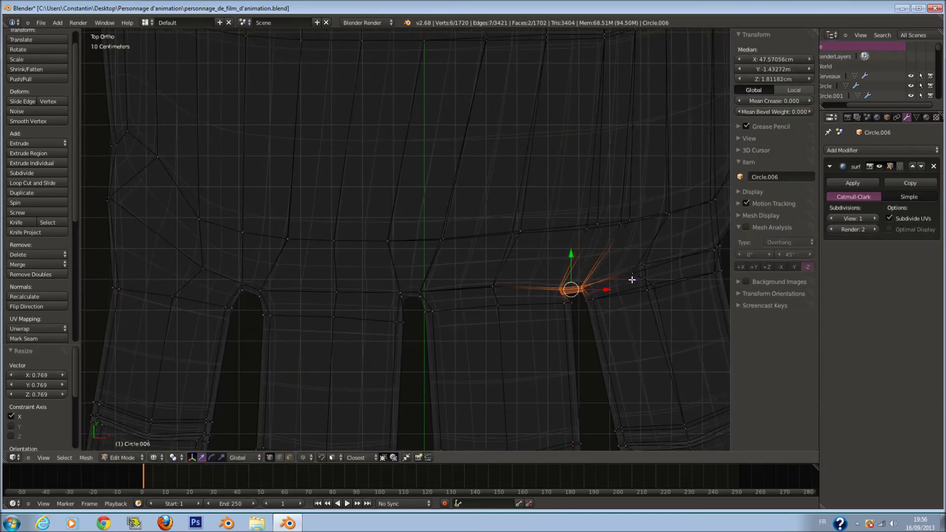
pyautogui.click(632, 280)
pyautogui.scroll(-1, 632, 279)
pyautogui.keyDown('ctrl'); pyautogui.scroll(4, 632, 279); pyautogui.keyUp('ctrl')
pyautogui.press('a')
# - Examine the reshaped finger webs from an angle in wireframe and solid shading
pyautogui.scroll(-6, 616, 264)
pyautogui.press('z')
pyautogui.moveTo(530, 302)
pyautogui.mouseDown(button='middle')
pyautogui.moveTo(539, 222)
pyautogui.moveTo(452, 173)
pyautogui.mouseUp(button='middle')
pyautogui.scroll(4, 453, 173)
pyautogui.press('a')
pyautogui.press('z')
pyautogui.press('z')
pyautogui.scroll(-3, 264, 258)
pyautogui.press('a')
# - Save the file while viewing the smoothed hand in Object Mode, and return to Edit Mode
pyautogui.press('Tab')
pyautogui.scroll(3, 358, 311)
pyautogui.moveTo(433, 267); pyautogui.dragTo(331, 267, button='middle')
pyautogui.scroll(-4, 358, 312)
pyautogui.hotkey('ctrl', 's')
pyautogui.press('KP_7')
pyautogui.press('Tab')
pyautogui.scroll(4, 555, 190)
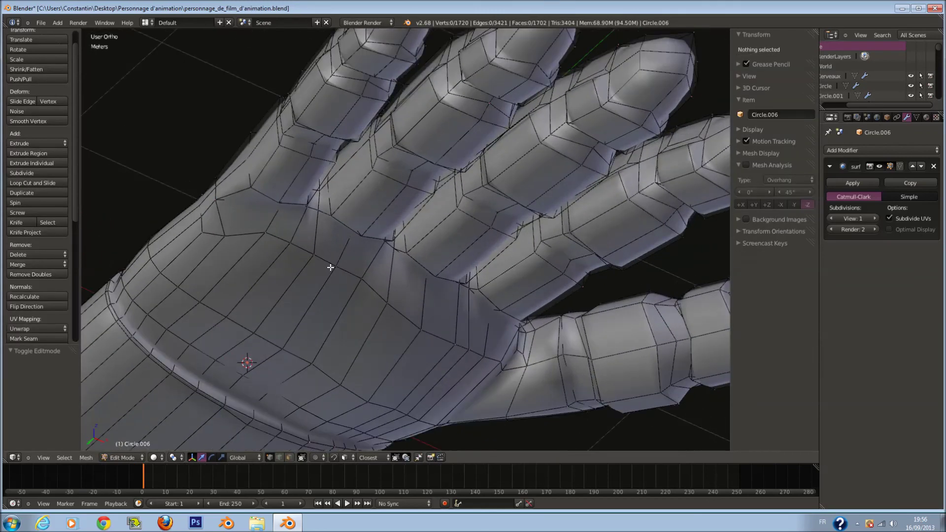
pyautogui.moveTo(238, 211)
pyautogui.mouseDown()
pyautogui.moveTo(262, 224)
pyautogui.moveTo(252, 220)
pyautogui.mouseUp()
pyautogui.click(256, 227)
pyautogui.hotkey('ctrl', 'z')
# - Check the hand's shape from the side and the top, and save the file
pyautogui.scroll(-1, 370, 228)
pyautogui.moveTo(370, 228); pyautogui.dragTo(445, 291, button='middle')
pyautogui.press('KP_3')
pyautogui.press('z')
pyautogui.scroll(1, 384, 273)
pyautogui.press('z')
pyautogui.moveTo(384, 273); pyautogui.dragTo(420, 291, button='middle')
pyautogui.hotkey('ctrl', 's')
pyautogui.press('KP_7')
pyautogui.keyDown('shift'); pyautogui.scroll(4, 437, 286); pyautogui.keyUp('shift')
pyautogui.press('a')
pyautogui.hotkey('ctrl', 's')
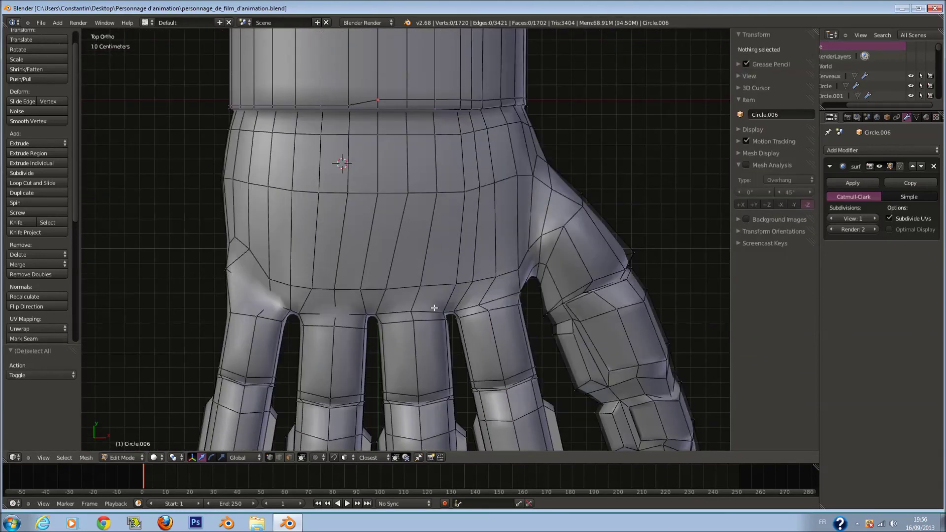
# - Select the faces across the back of the hand between the wrist and the knuckles and raise them slightly along Z
pyautogui.moveTo(282, 235); pyautogui.dragTo(461, 236)
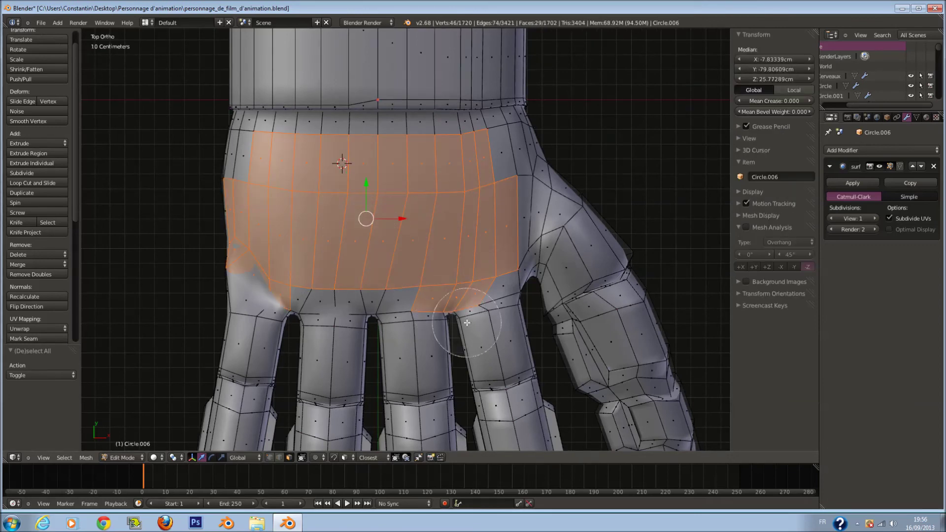
pyautogui.moveTo(458, 182); pyautogui.dragTo(433, 233)
pyautogui.press('Escape')
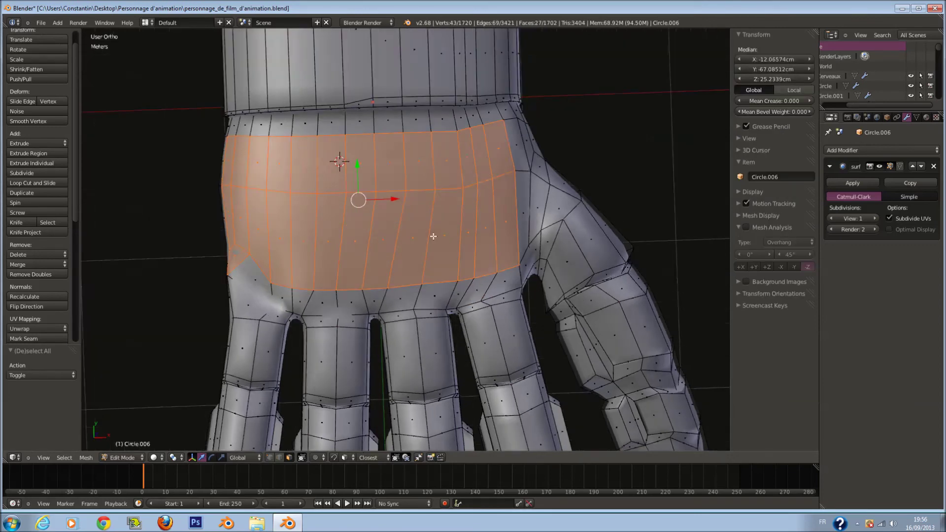
pyautogui.moveTo(433, 232); pyautogui.dragTo(341, 176, button='middle')
pyautogui.moveTo(347, 184); pyautogui.dragTo(347, 174)
pyautogui.moveTo(353, 193); pyautogui.dragTo(408, 176, button='middle')
pyautogui.scroll(2, 436, 202)
pyautogui.press('a')
# - Lower three underside palm faces near the wrist on the pinky side about 4.9 cm along Z and raise them back about 0.6 cm
pyautogui.moveTo(473, 230); pyautogui.dragTo(311, 243, button='middle')
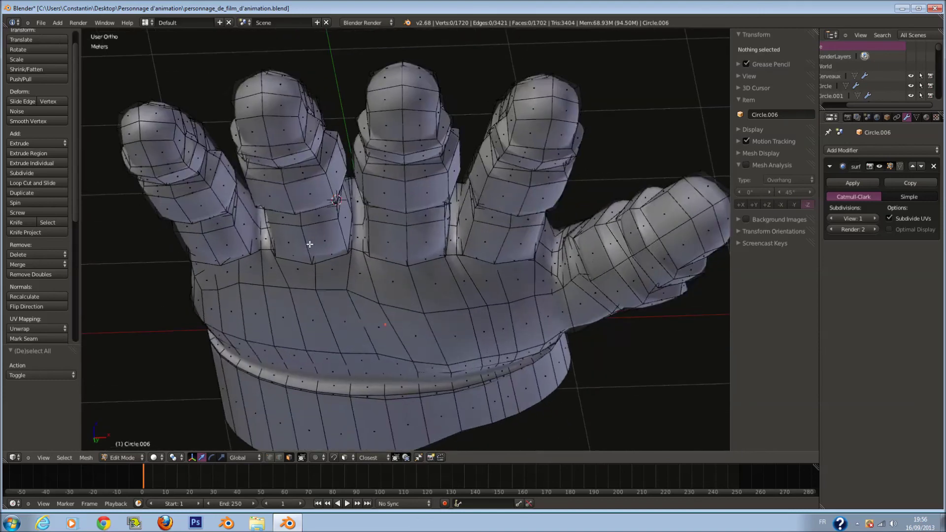
pyautogui.press('a')
pyautogui.scroll(3, 285, 325)
pyautogui.press('a')
pyautogui.press('c')
pyautogui.moveTo(266, 342); pyautogui.dragTo(289, 346)
pyautogui.rightClick(289, 347)
pyautogui.moveTo(287, 347)
pyautogui.mouseDown(button='middle')
pyautogui.moveTo(312, 363)
pyautogui.moveTo(316, 302)
pyautogui.mouseUp(button='middle')
pyautogui.moveTo(280, 268); pyautogui.dragTo(397, 290)
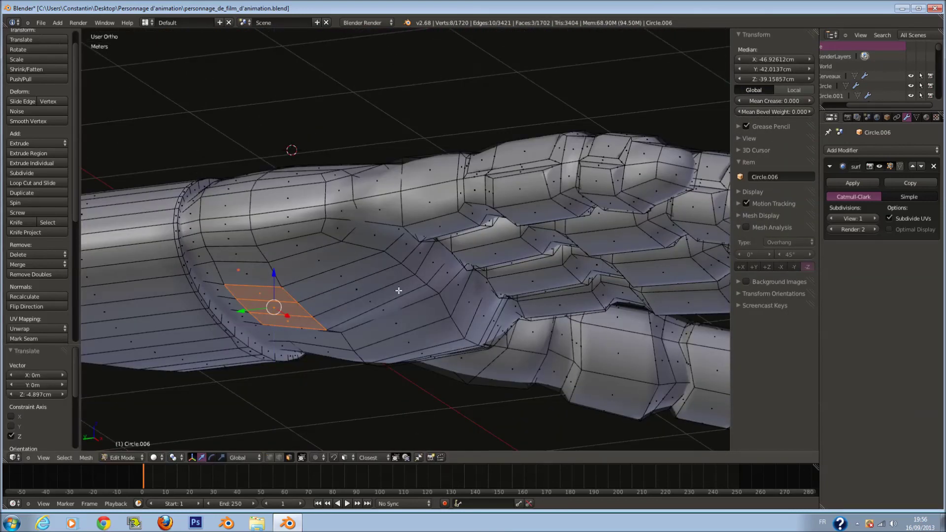
pyautogui.click(400, 264)
pyautogui.moveTo(281, 271); pyautogui.dragTo(344, 68, button='middle')
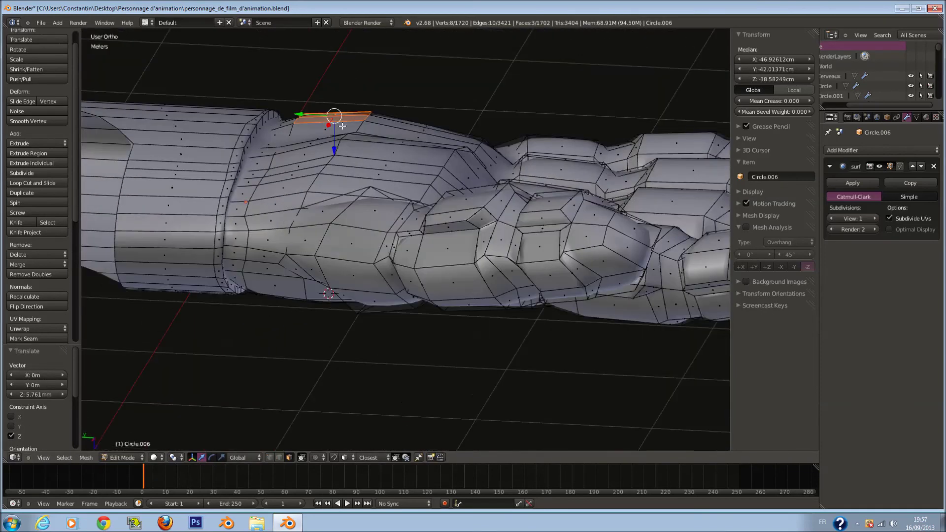
# - Leave Edit Mode and save the file with the hand seen from the top
pyautogui.press('Tab')
pyautogui.press('KP_7')
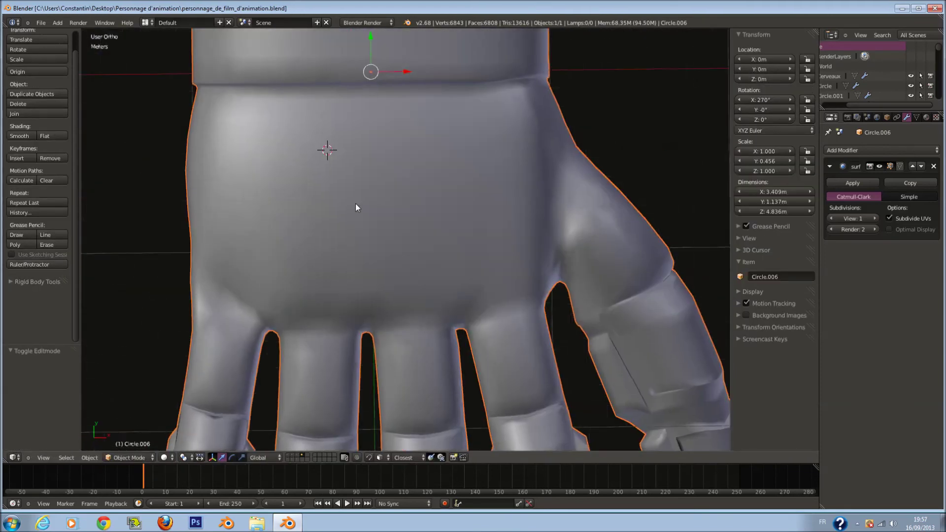
pyautogui.scroll(-4, 473, 240)
pyautogui.hotkey('ctrl', 's')
pyautogui.click(468, 248)
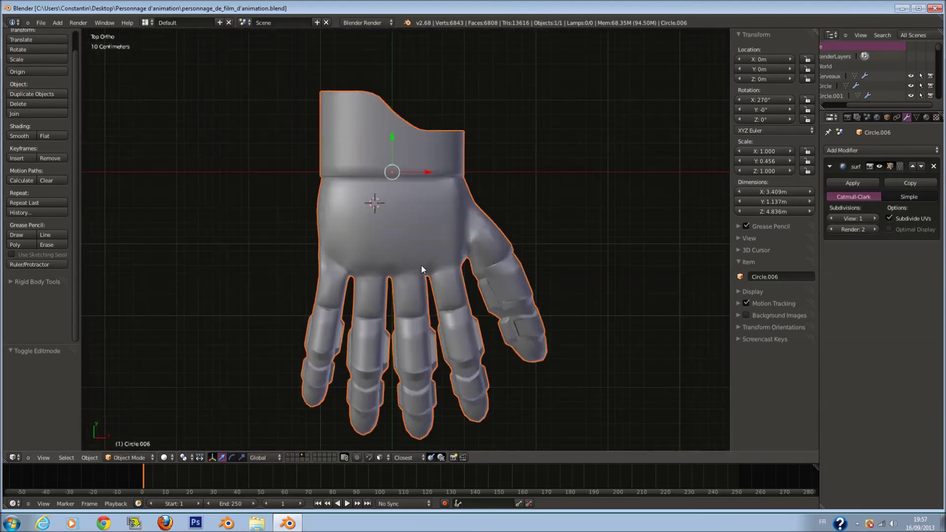
# - Select the knuckle faces above all four finger bases on the back of the hand and smooth their vertices once
pyautogui.press('Tab')
pyautogui.press('a')
pyautogui.scroll(5, 428, 309)
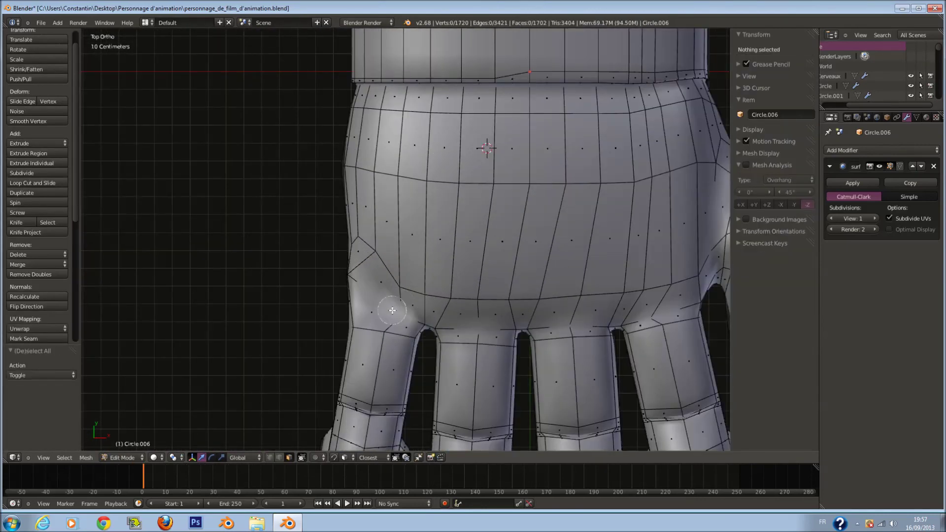
pyautogui.moveTo(393, 310); pyautogui.dragTo(376, 306)
pyautogui.keyDown('shift'); pyautogui.moveTo(376, 306); pyautogui.dragTo(348, 311, button='middle'); pyautogui.keyUp('shift')
pyautogui.moveTo(394, 320); pyautogui.dragTo(510, 320)
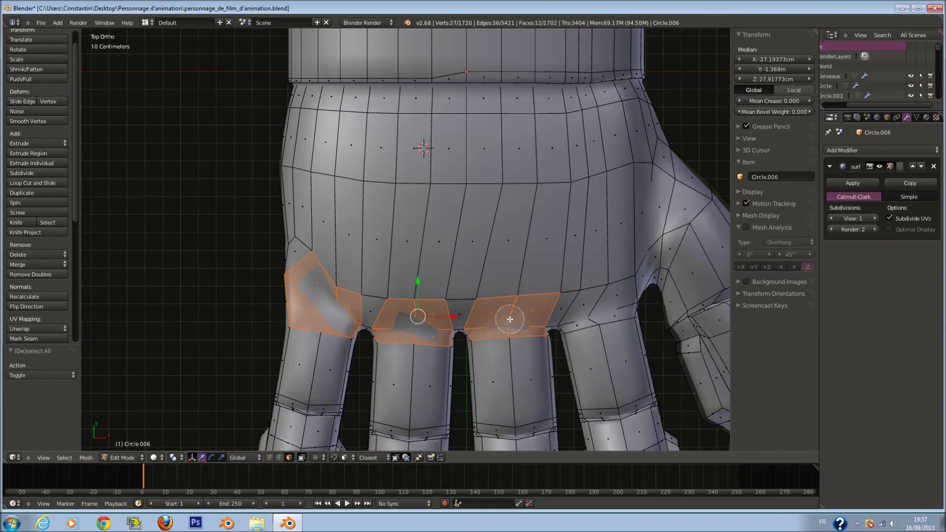
pyautogui.keyDown('shift'); pyautogui.moveTo(590, 309); pyautogui.dragTo(559, 318, button='middle'); pyautogui.keyUp('shift')
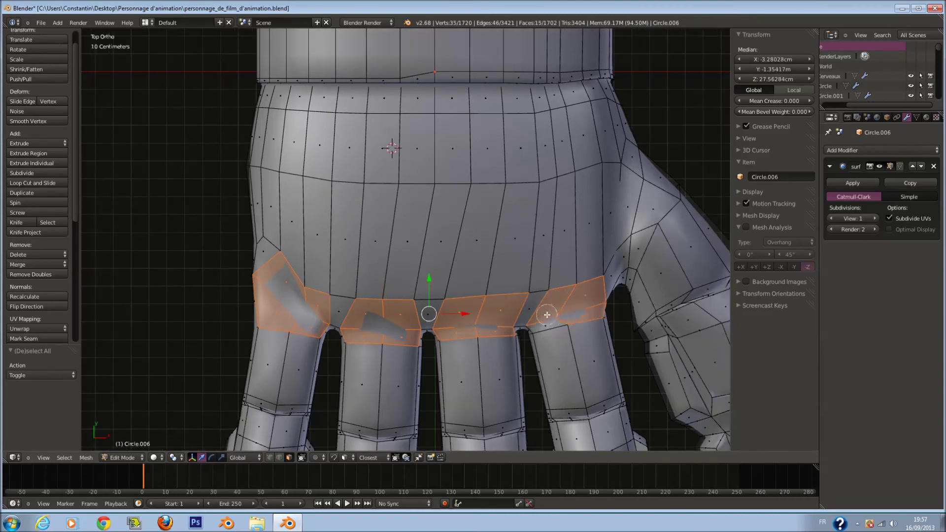
pyautogui.click(45, 117)
# - Extrude the selected knuckle faces outward about 4 cm and smooth their vertices
pyautogui.moveTo(451, 255); pyautogui.dragTo(548, 266, button='middle')
pyautogui.press('e')
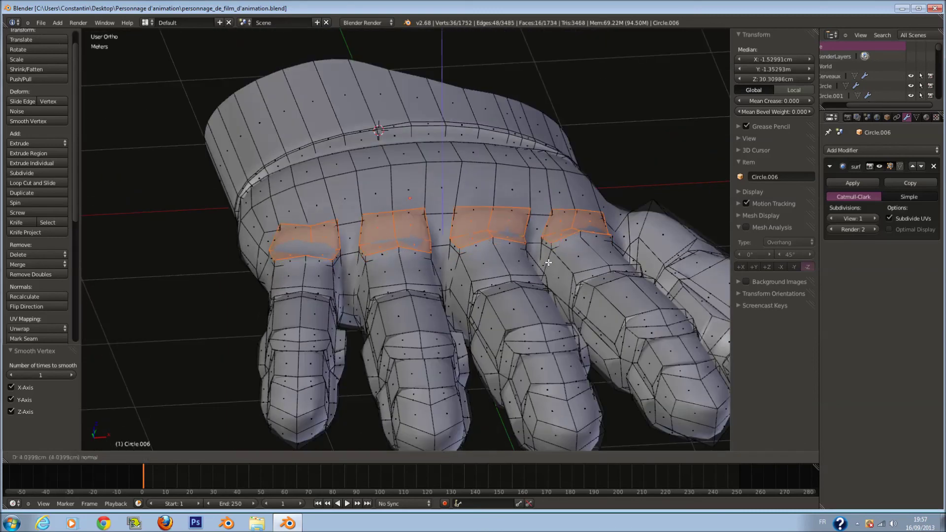
pyautogui.click(548, 265)
pyautogui.click(63, 118)
# - Add a loop cut around the side of the pinky's raised knuckle and slide it toward the knuckle's top
pyautogui.moveTo(443, 296); pyautogui.dragTo(509, 354, button='middle')
pyautogui.scroll(4, 509, 353)
pyautogui.press('a')
pyautogui.hotkey('ctrl', 'r')
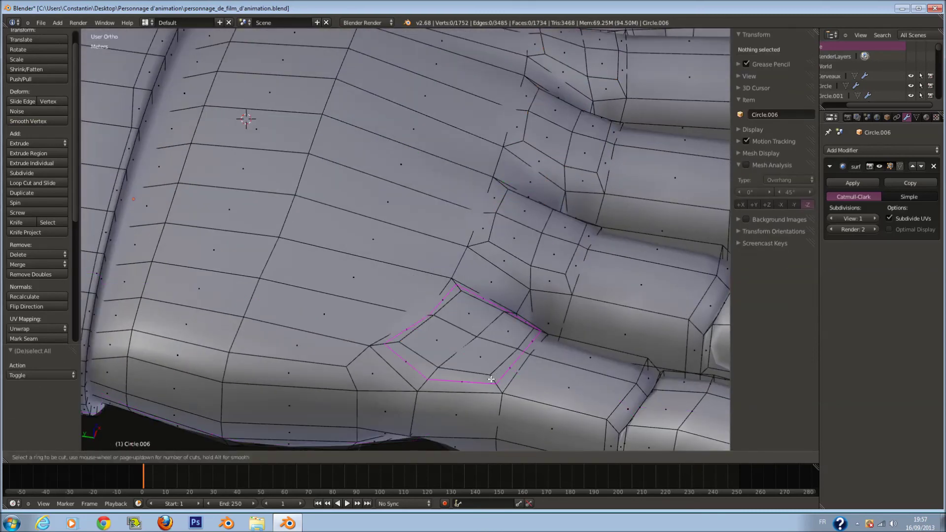
pyautogui.click(491, 379)
pyautogui.click(483, 366)
pyautogui.press('a')
# - Add loop cuts around the raised knuckles of the other three fingers, slid toward their tops
pyautogui.hotkey('ctrl', 'r')
pyautogui.click(568, 272)
pyautogui.click(568, 270)
pyautogui.press('a')
pyautogui.hotkey('ctrl', 'r')
pyautogui.click(596, 54)
pyautogui.click(596, 51)
# - Add loop cuts around the middle and ring knuckles and slide them down to the knuckles' base edges
pyautogui.press('a')
pyautogui.hotkey('ctrl', 'r')
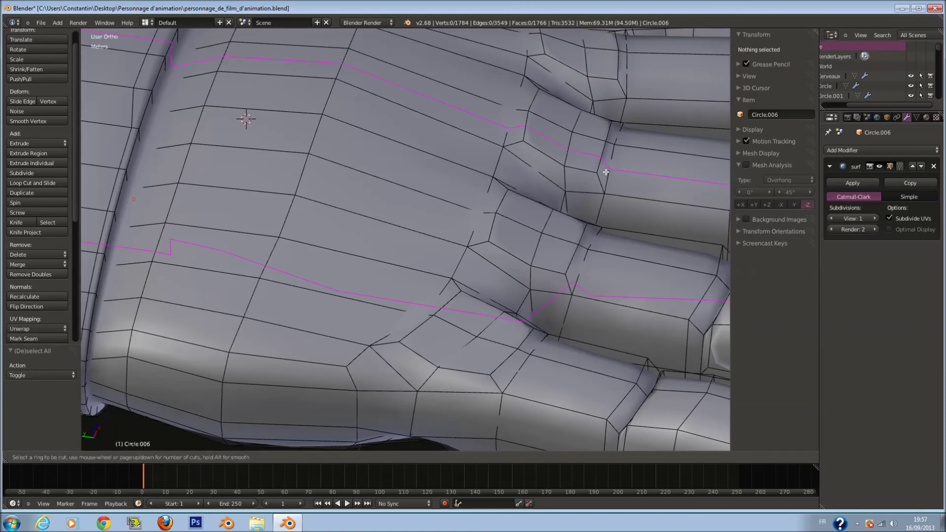
pyautogui.click(568, 269)
pyautogui.click(567, 274)
pyautogui.press('a')
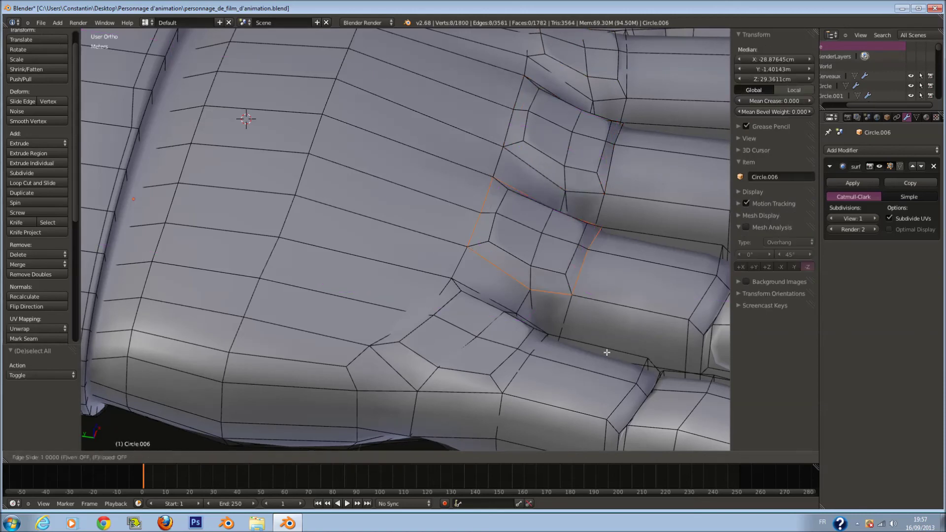
# - Add loop cuts around the pinky and index knuckles and slide them down to the base edges
pyautogui.hotkey('ctrl', 'r')
pyautogui.click(503, 378)
pyautogui.click(502, 401)
pyautogui.press('a')
pyautogui.moveTo(503, 401); pyautogui.dragTo(660, 95, button='middle')
pyautogui.hotkey('ctrl', 'r')
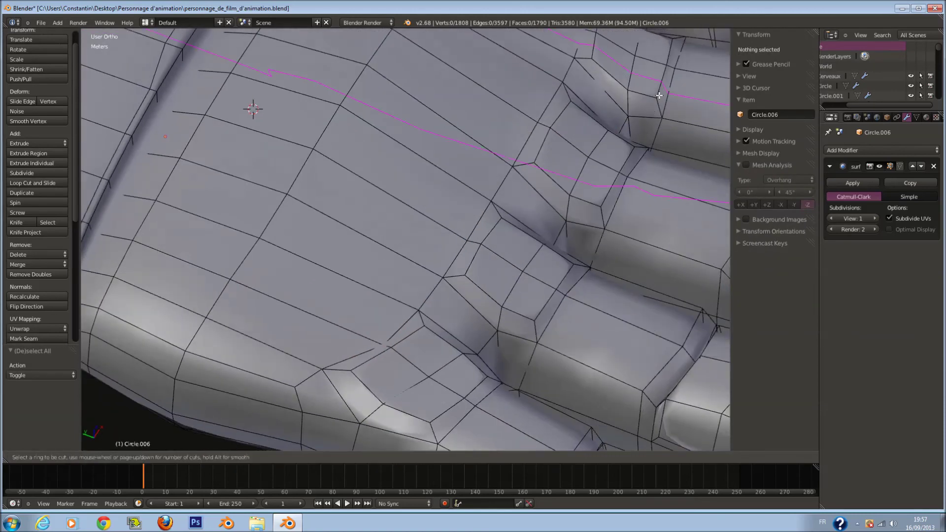
pyautogui.click(655, 101)
pyautogui.click(653, 110)
# - Save the file while viewing the knuckles in Object Mode, and return to Edit Mode in the top view
pyautogui.press('Tab')
pyautogui.scroll(-5, 628, 197)
pyautogui.hotkey('ctrl', 's')
pyautogui.click(600, 207)
pyautogui.moveTo(599, 207); pyautogui.dragTo(511, 223, button='middle')
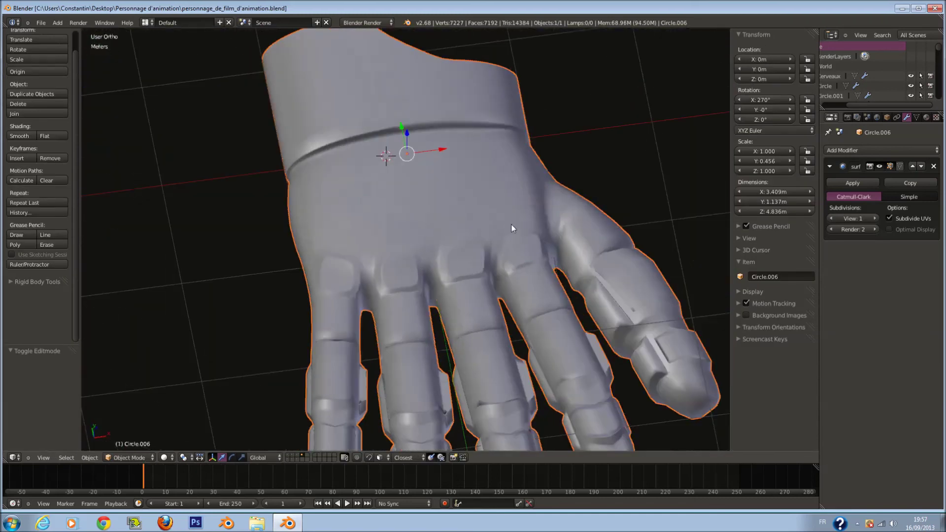
pyautogui.press('KP_7')
pyautogui.press('Tab')
pyautogui.scroll(3, 504, 249)
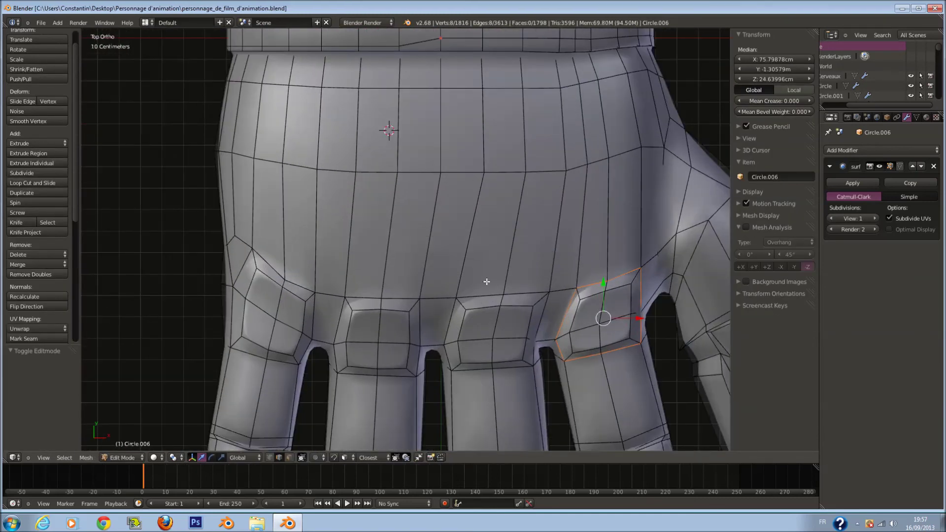
# - Select the band of faces across the back of the hand above the knuckles, and raise it with Extrude and Shrink/Fatten
pyautogui.press('a')
pyautogui.press('a')
pyautogui.press('a')
pyautogui.keyDown('shift'); pyautogui.scroll(1, 403, 352); pyautogui.keyUp('shift')
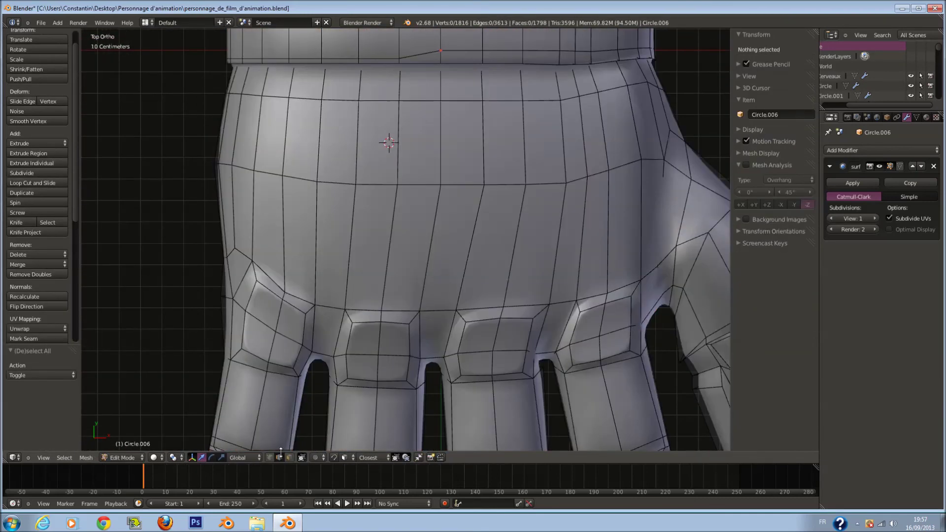
pyautogui.moveTo(244, 181)
pyautogui.mouseDown()
pyautogui.moveTo(306, 231)
pyautogui.moveTo(597, 256)
pyautogui.mouseUp()
pyautogui.press('Escape')
pyautogui.keyDown('ctrl'); pyautogui.scroll(-2, 598, 255); pyautogui.keyUp('ctrl')
pyautogui.hotkey('ctrl', 's')
pyautogui.click(595, 259)
pyautogui.keyDown('shift'); pyautogui.scroll(2, 578, 268); pyautogui.keyUp('shift')
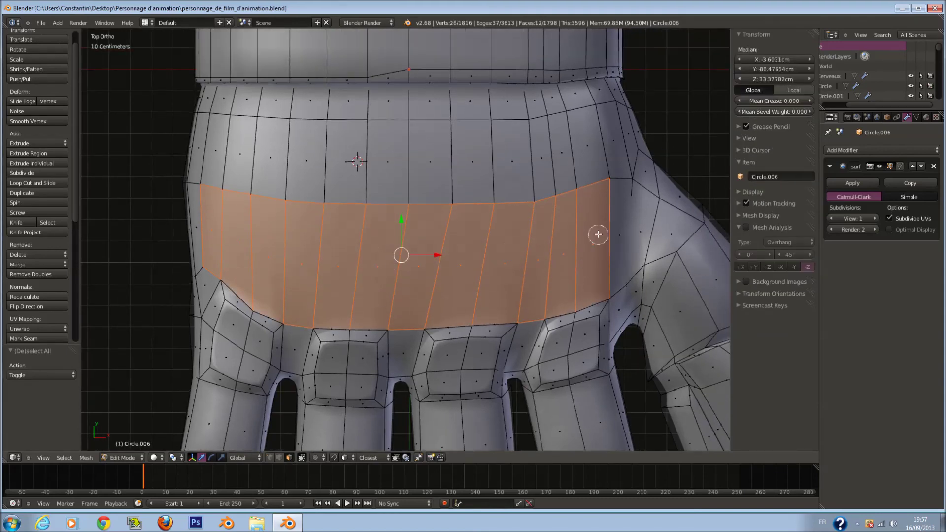
pyautogui.keyDown('shift'); pyautogui.rightClick(616, 222); pyautogui.keyUp('shift')
pyautogui.moveTo(599, 235); pyautogui.dragTo(517, 251, button='middle')
pyautogui.hotkey('alt', 'e')
pyautogui.click(517, 250)
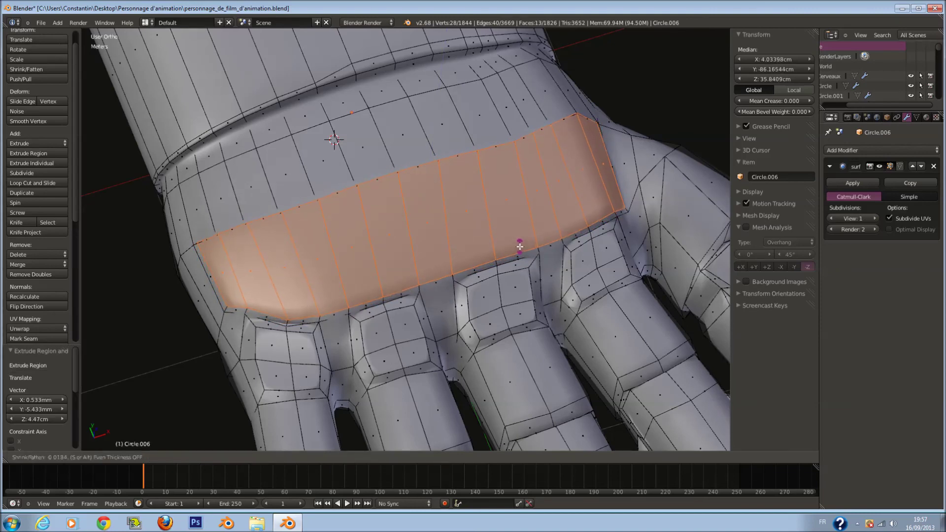
pyautogui.click(520, 246)
pyautogui.moveTo(520, 246); pyautogui.dragTo(454, 273, button='middle')
pyautogui.press('a')
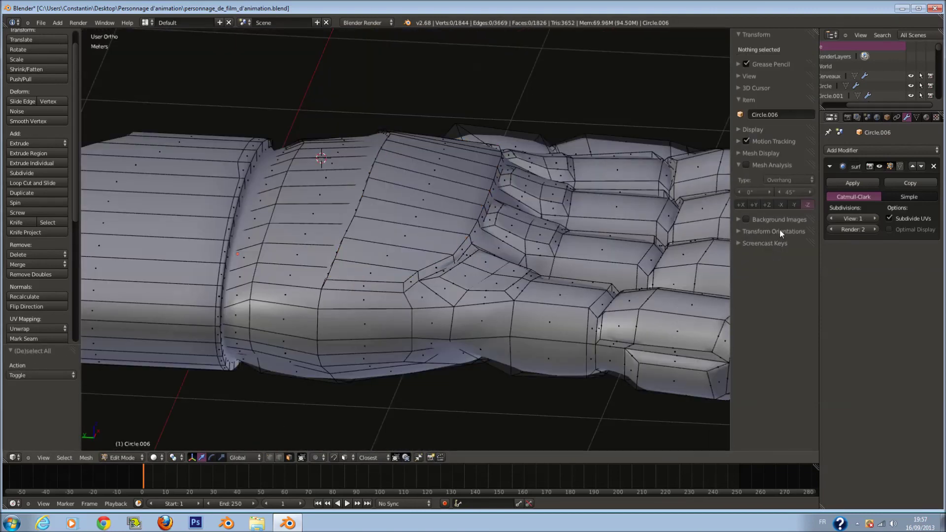
# - Start the Screencast Keys display, and add two loop cuts around the raised panel's side walls, slid toward the base and top edges
pyautogui.click(775, 262)
pyautogui.scroll(2, 443, 286)
pyautogui.press('a')
pyautogui.press('a')
pyautogui.hotkey('ctrl', 'r')
pyautogui.click(412, 311)
pyautogui.click(406, 317)
pyautogui.press('a')
pyautogui.hotkey('ctrl', 'r')
pyautogui.click(405, 308)
pyautogui.click(408, 289)
pyautogui.moveTo(464, 266); pyautogui.dragTo(394, 276, button='middle')
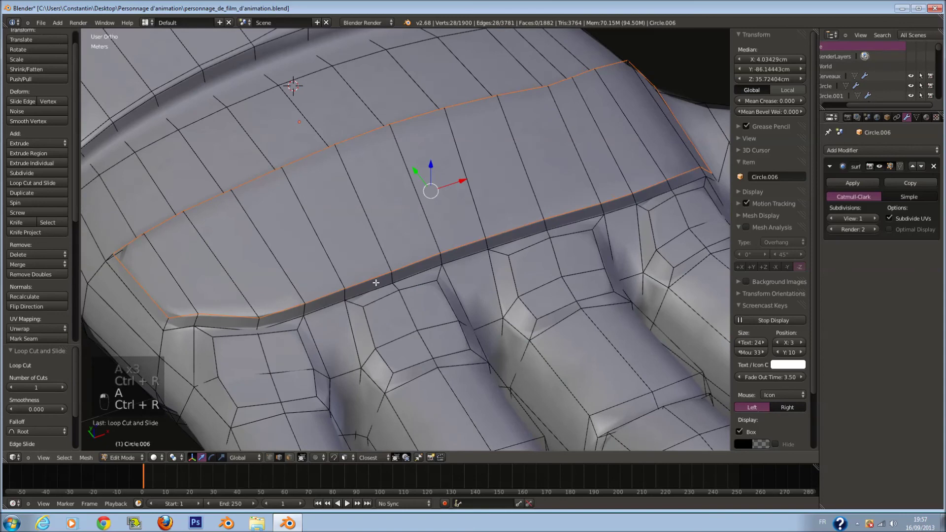
# - In the top view, add two evenly spaced loop cuts around the cuff above the wrist, left unslid
pyautogui.press('KP_7')
pyautogui.keyDown('shift'); pyautogui.moveTo(428, 242); pyautogui.dragTo(428, 269, button='middle'); pyautogui.keyUp('shift')
pyautogui.keyDown('shift'); pyautogui.scroll(8, 429, 251); pyautogui.keyUp('shift')
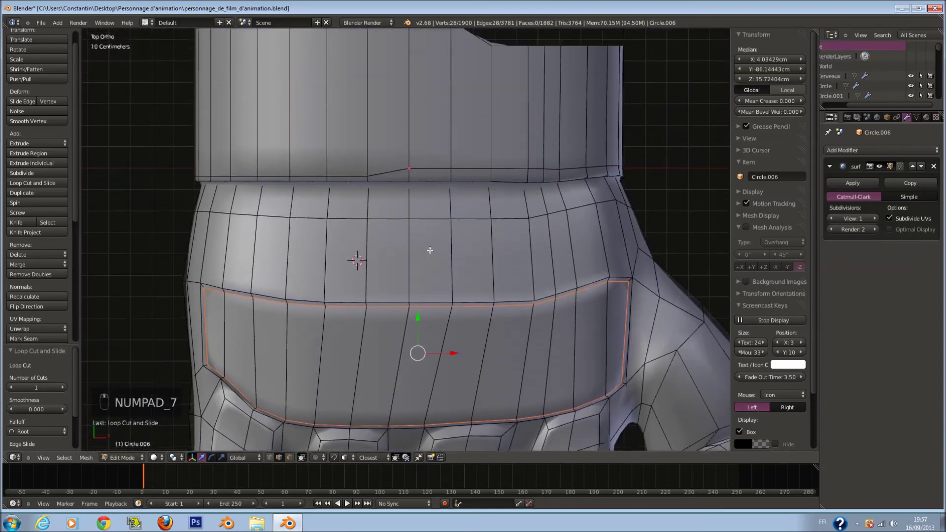
pyautogui.press('a')
pyautogui.press('a')
pyautogui.hotkey('ctrl', 'r')
pyautogui.scroll(1, 541, 191)
pyautogui.click(541, 192)
pyautogui.click(541, 192)
pyautogui.scroll(2, 571, 212)
pyautogui.scroll(-1, 572, 212)
pyautogui.press('a')
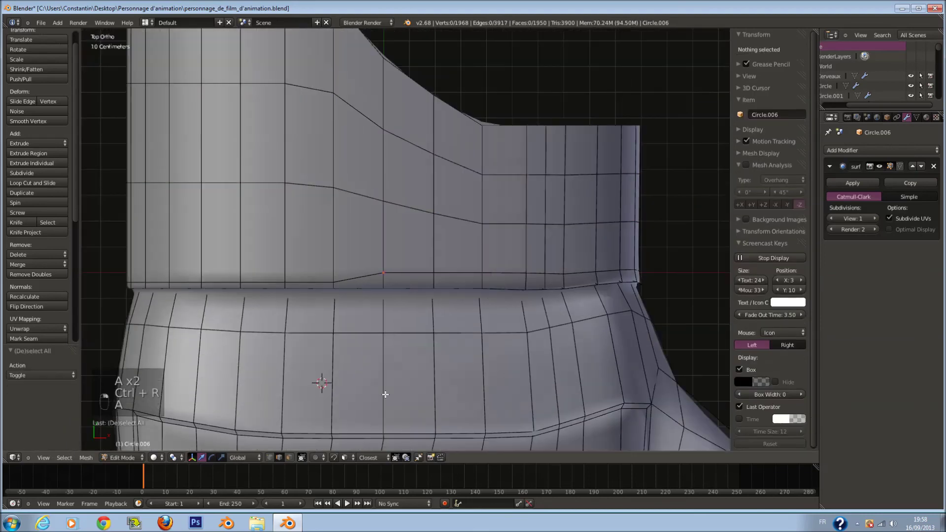
pyautogui.press('c')
pyautogui.moveTo(446, 190); pyautogui.dragTo(547, 198)
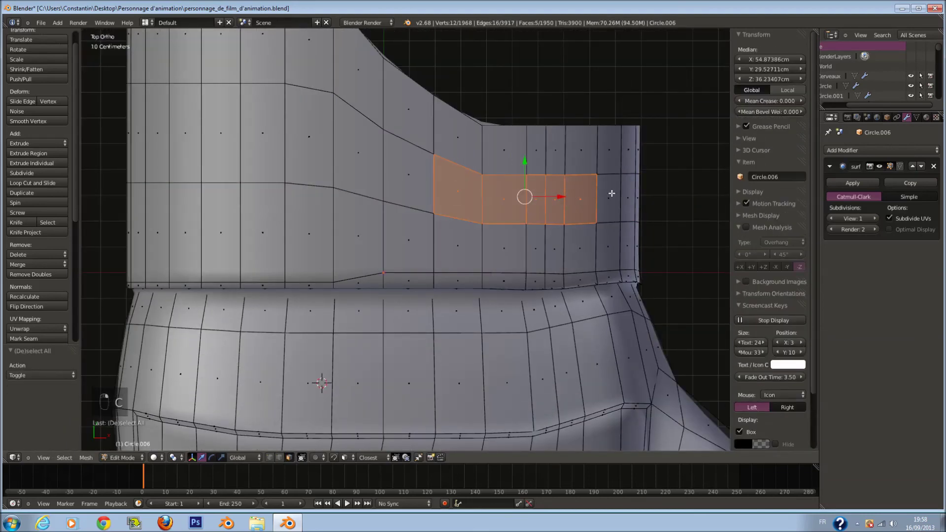
pyautogui.press('s')
pyautogui.press('z')
pyautogui.press('0')
pyautogui.press('r')
pyautogui.rightClick(615, 192)
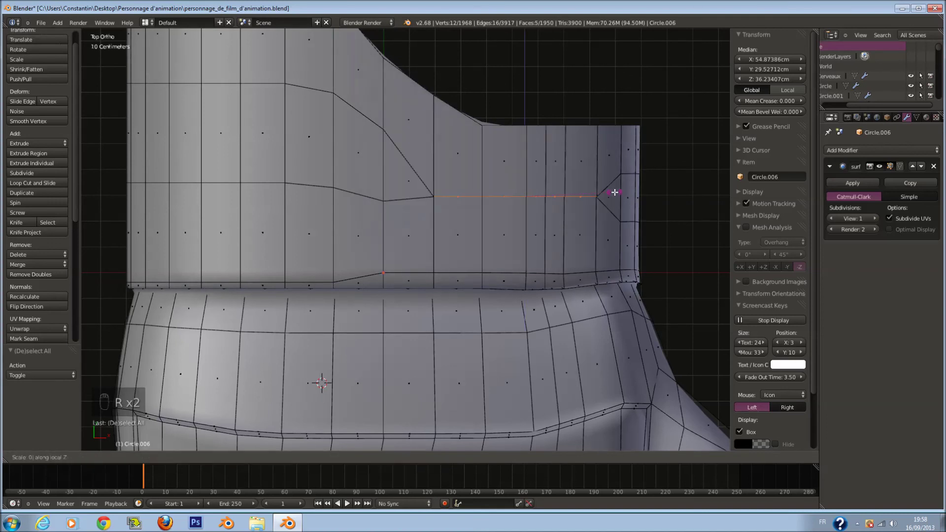
# - Select the six cuff vertices on the thumb side of the upper new loop, excluding the underside, and flatten them with scale 0 along local Z
pyautogui.press('z')
pyautogui.press('a')
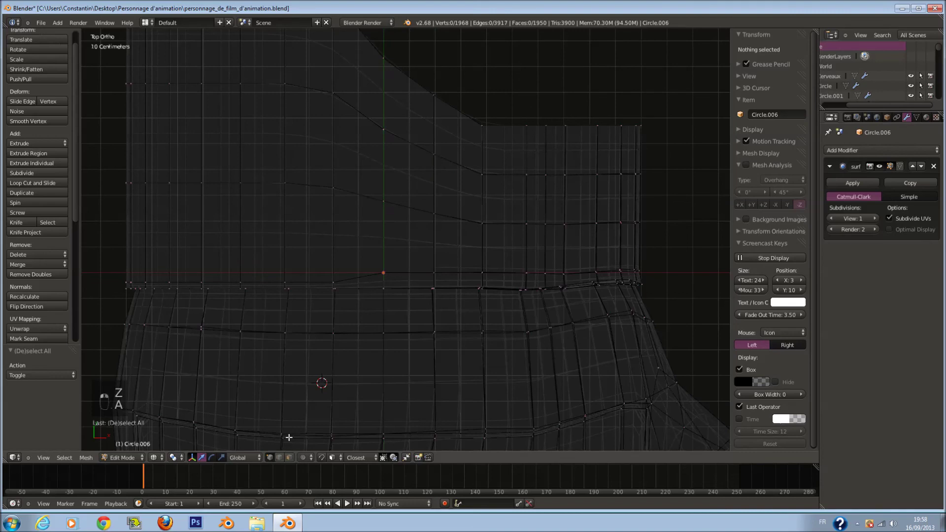
pyautogui.moveTo(442, 161); pyautogui.dragTo(545, 170)
pyautogui.press('z')
pyautogui.press('s')
pyautogui.press('z')
pyautogui.press('0')
pyautogui.press('Return')
pyautogui.moveTo(608, 182)
pyautogui.mouseDown(button='middle')
pyautogui.moveTo(567, 212)
pyautogui.moveTo(434, 219)
pyautogui.moveTo(397, 288)
pyautogui.mouseUp(button='middle')
pyautogui.press('z')
pyautogui.press('c')
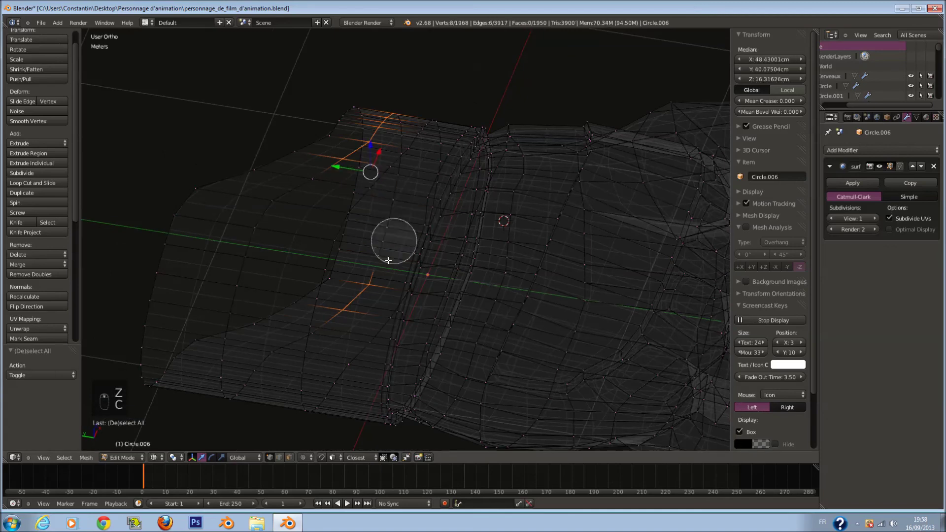
pyautogui.press('KP_7')
pyautogui.press('z')
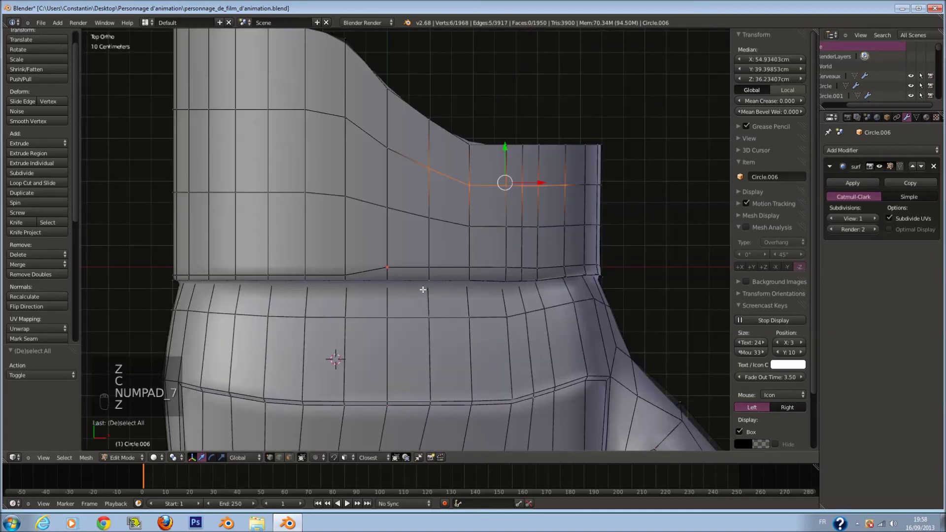
pyautogui.press('r')
pyautogui.press('s')
pyautogui.press('z')
pyautogui.press('0')
pyautogui.press('z')
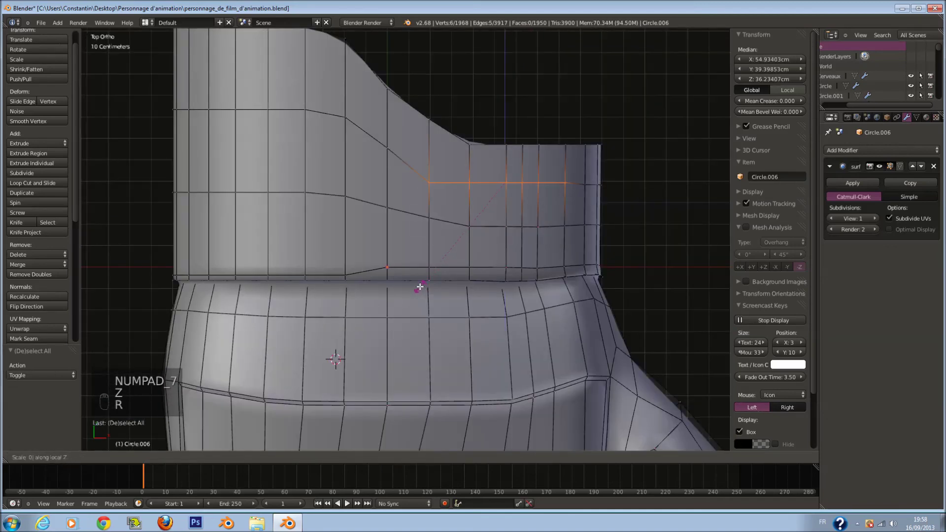
pyautogui.click(420, 286)
# - Try to flatten the matching six vertices of the cuff's lower new loop with scale 0, and undo it
pyautogui.press('a')
pyautogui.press('c')
pyautogui.moveTo(434, 218); pyautogui.dragTo(530, 227)
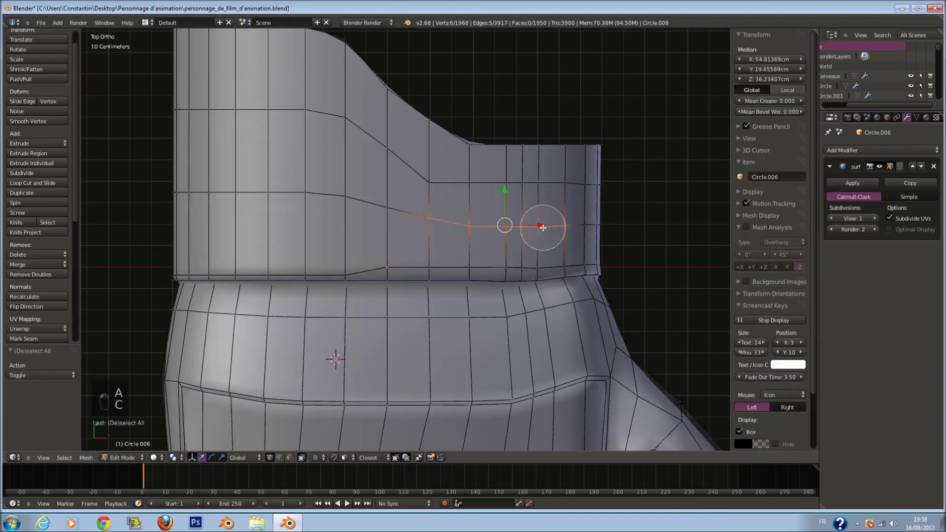
pyautogui.press('0')
pyautogui.press('Return')
pyautogui.moveTo(543, 227)
pyautogui.mouseDown(button='middle')
pyautogui.moveTo(566, 161)
pyautogui.moveTo(513, 187)
pyautogui.moveTo(496, 235)
pyautogui.mouseUp(button='middle')
pyautogui.press('z')
pyautogui.hotkey('ctrl', 'z')
pyautogui.press('z')
pyautogui.press('a')
pyautogui.press('a')
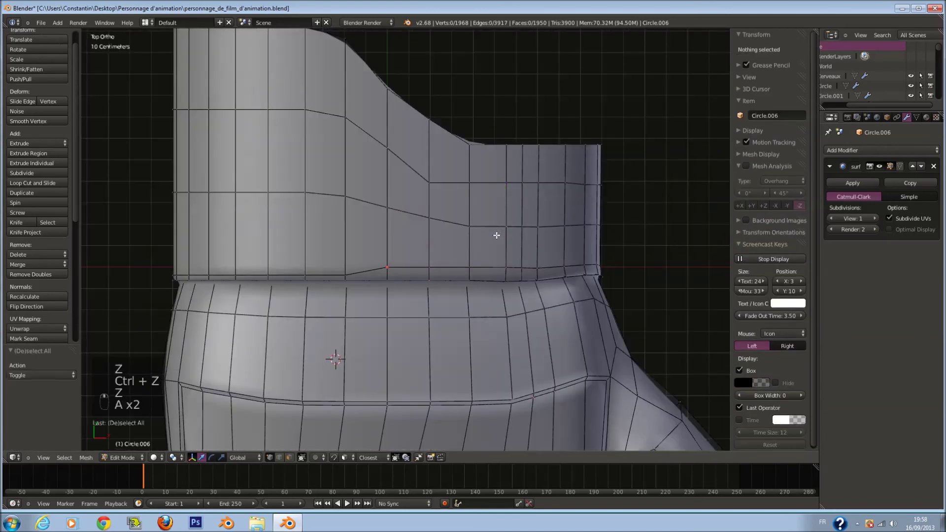
# - Try to level only two vertices of the cuff's lower loop with scale 0 along global Y
pyautogui.scroll(2, 492, 233)
pyautogui.press('c')
pyautogui.moveTo(440, 214); pyautogui.dragTo(488, 218)
pyautogui.rightClick(488, 219)
pyautogui.press('s')
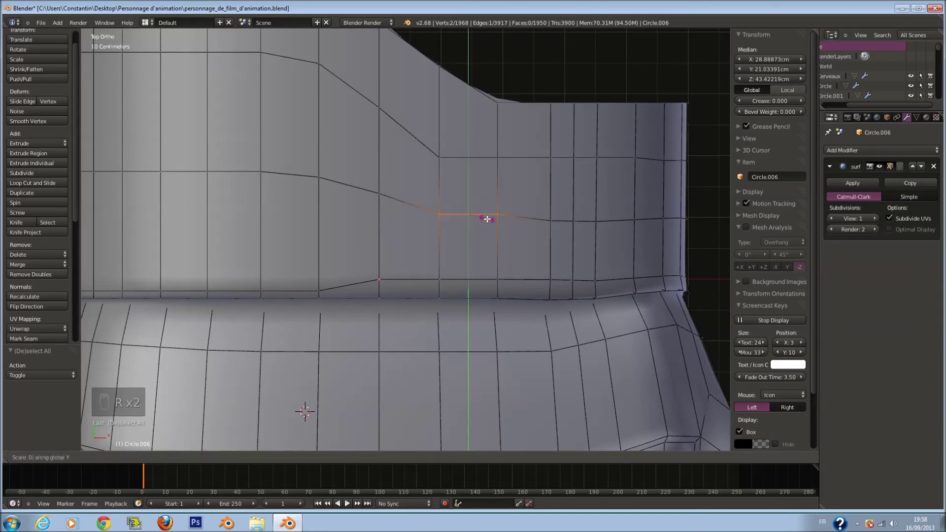
pyautogui.press('Return')
# - Flatten the six thumb-side vertices of the cuff's lower loop with scale 0 along Y, and save the file
pyautogui.press('c')
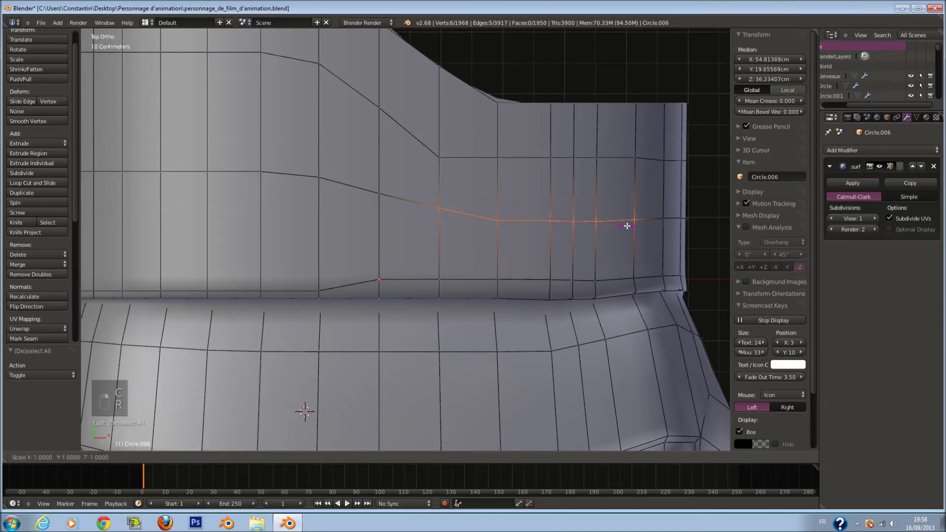
pyautogui.click(627, 225)
pyautogui.hotkey('ctrl', 's')
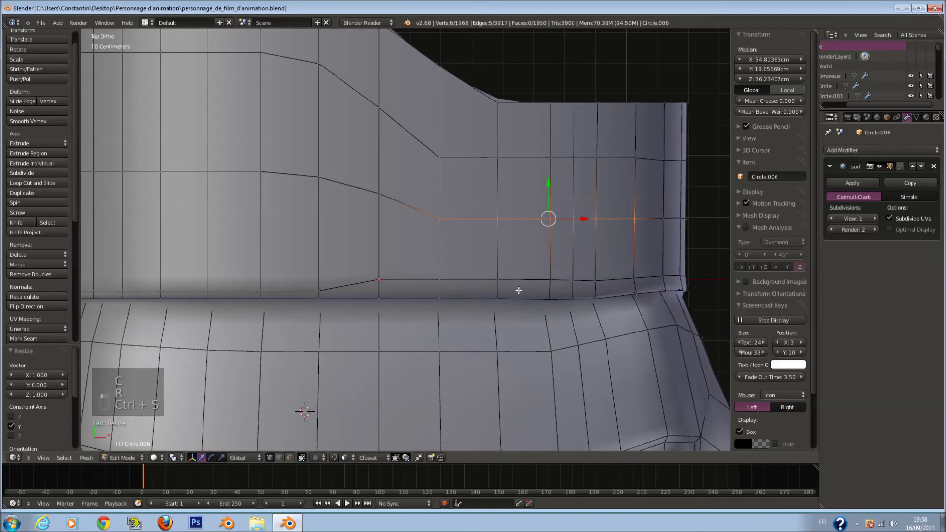
# - Select the five cuff faces between the two flattened rows, extrude them inward about 1.8 cm, and extrude them again slightly deeper
pyautogui.click(293, 458)
pyautogui.press('a')
pyautogui.press('a')
pyautogui.scroll(2, 500, 187)
pyautogui.scroll(-1, 496, 184)
pyautogui.press('c')
pyautogui.click(478, 178)
pyautogui.moveTo(478, 178); pyautogui.dragTo(657, 179)
pyautogui.rightClick(532, 241)
pyautogui.click(557, 231)
pyautogui.keyDown('shift'); pyautogui.scroll(8, 537, 182); pyautogui.keyUp('shift')
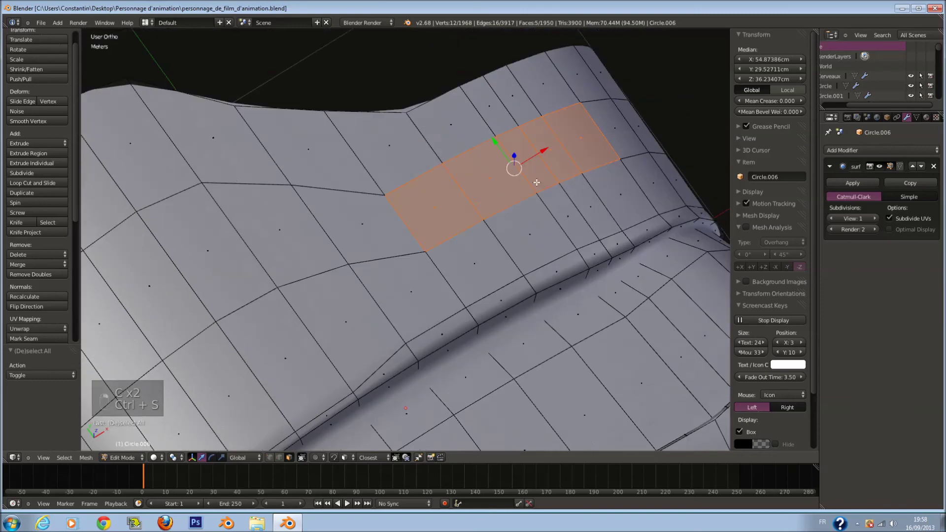
pyautogui.keyDown('shift'); pyautogui.scroll(-4, 538, 181); pyautogui.keyUp('shift')
pyautogui.press('e')
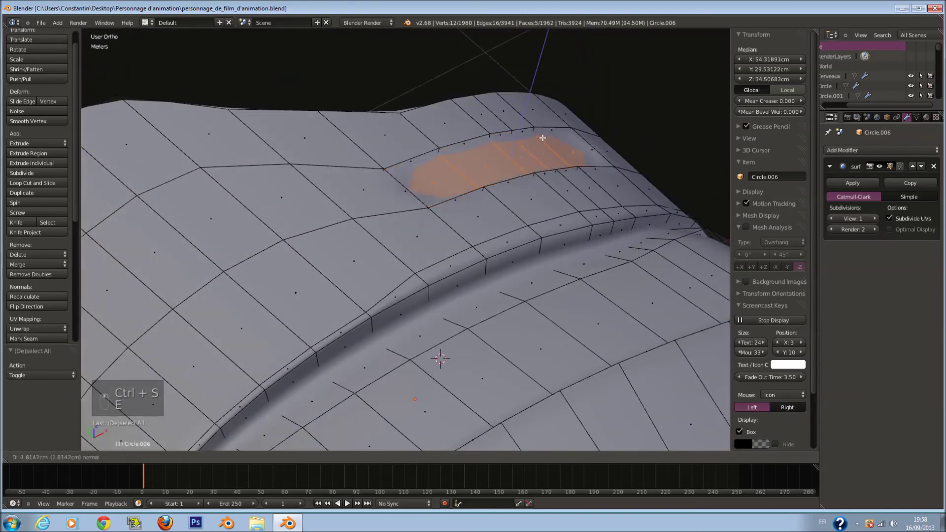
pyautogui.rightClick(542, 136)
pyautogui.press('e')
pyautogui.rightClick(542, 136)
# - Delete the recessed faces to open a slot in the cuff, and save the file in Object Mode
pyautogui.press('x')
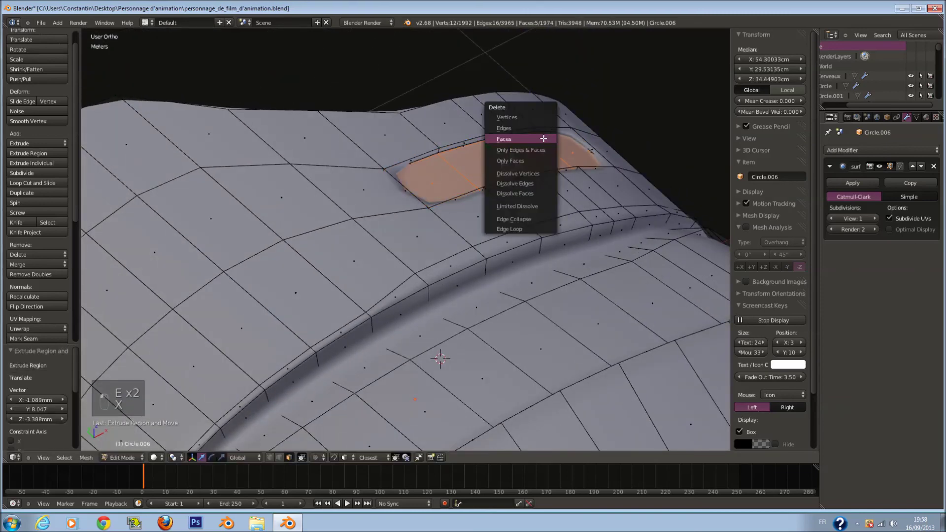
pyautogui.click(542, 136)
pyautogui.moveTo(542, 137); pyautogui.dragTo(476, 256, button='middle')
pyautogui.press('Tab')
pyautogui.hotkey('ctrl', 's')
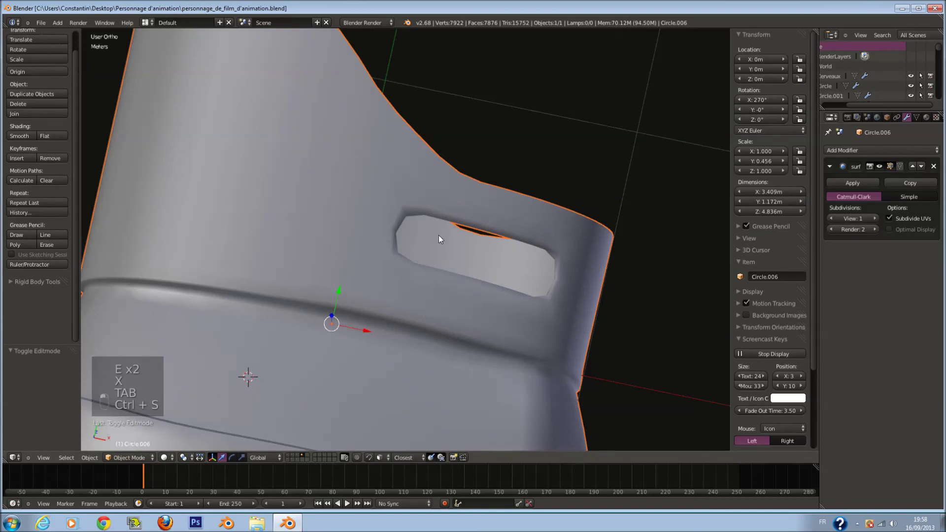
# - Set the subdivision modifier's View level to 2, save the file, and inspect the whole hand from the top
pyautogui.click(875, 219)
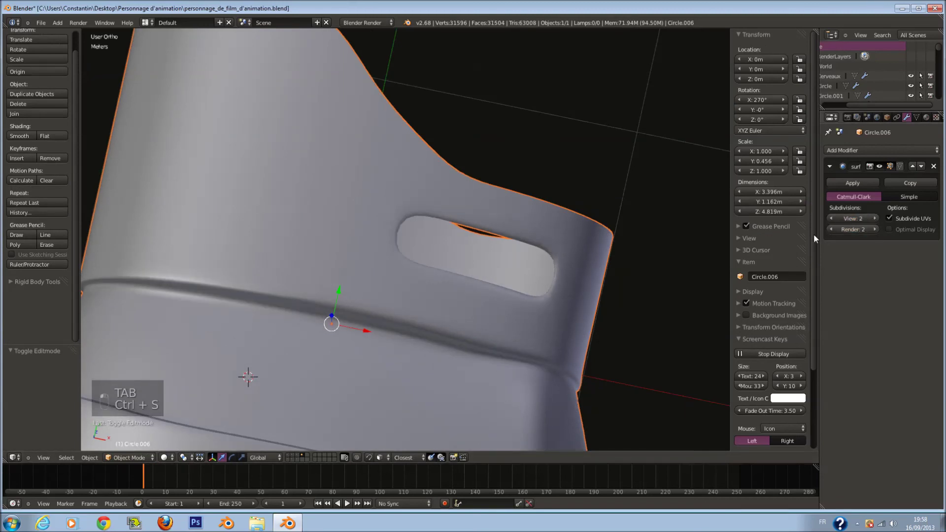
pyautogui.hotkey('ctrl', 's')
pyautogui.press('KP_7')
pyautogui.scroll(-3, 560, 236)
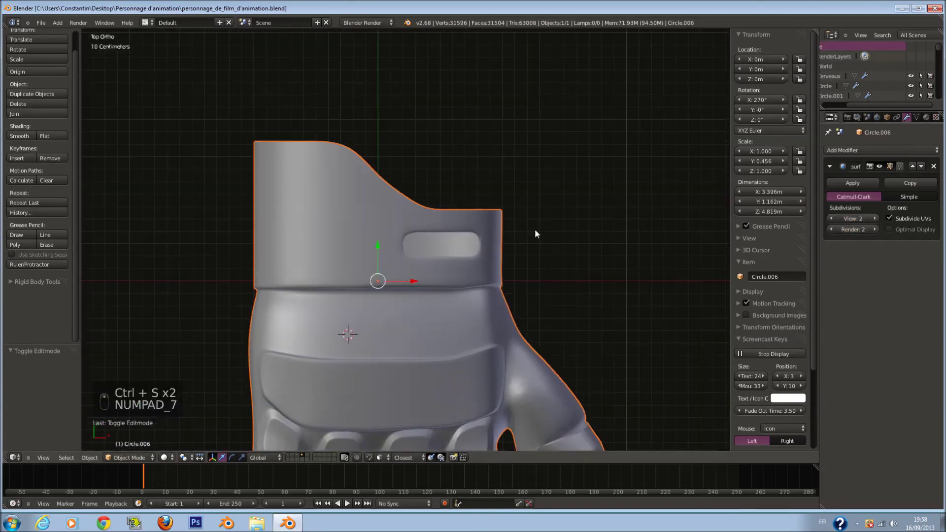
pyautogui.hotkey('ctrl', 's')
pyautogui.scroll(-4, 511, 256)
pyautogui.moveTo(532, 280); pyautogui.dragTo(581, 152, button='middle')
pyautogui.hotkey('ctrl', 's')
pyautogui.press('KP_7')
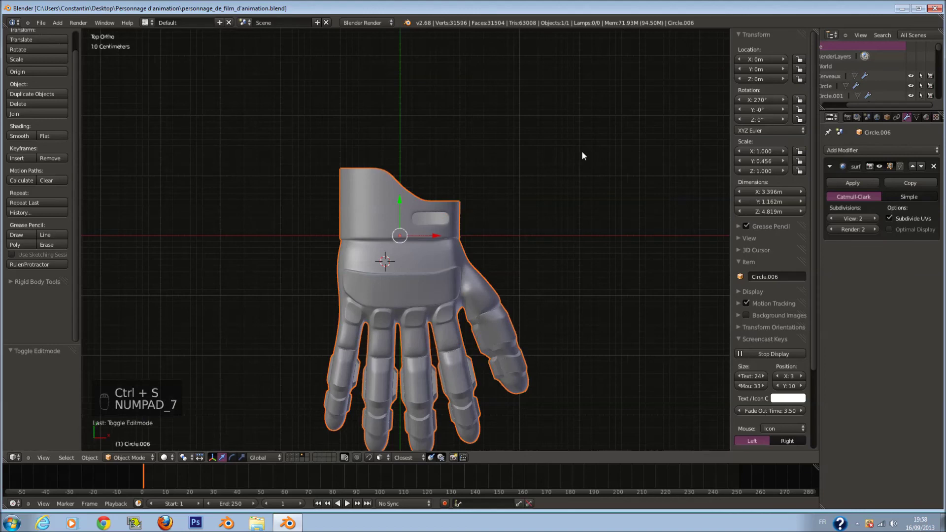
# - In Edit Mode, raise the thumb-side faces between the cuff and the raised panel with Extrude and a Shrink/Fatten offset of 0.044
pyautogui.scroll(5, 582, 156)
pyautogui.press('Tab')
pyautogui.press('a')
pyautogui.press('a')
pyautogui.press('a')
pyautogui.press('a')
pyautogui.scroll(2, 423, 253)
pyautogui.press('c')
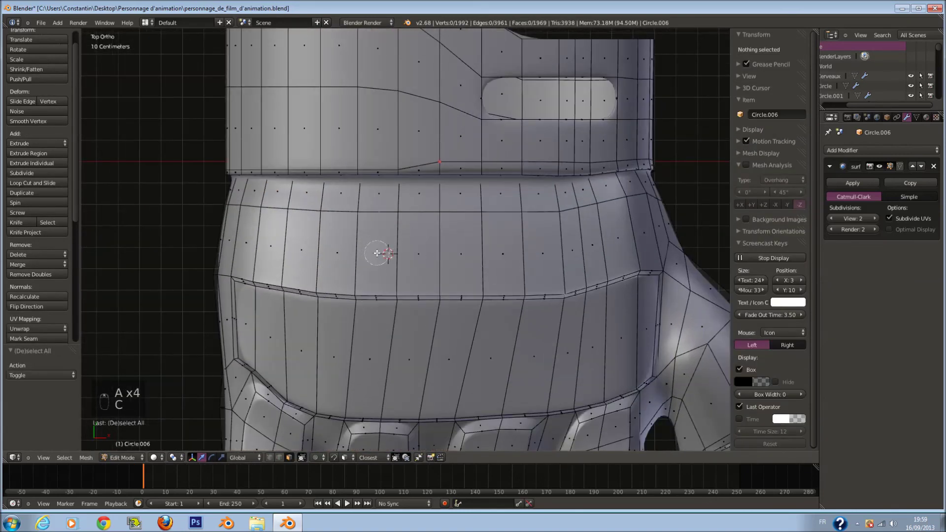
pyautogui.moveTo(390, 205); pyautogui.dragTo(601, 217)
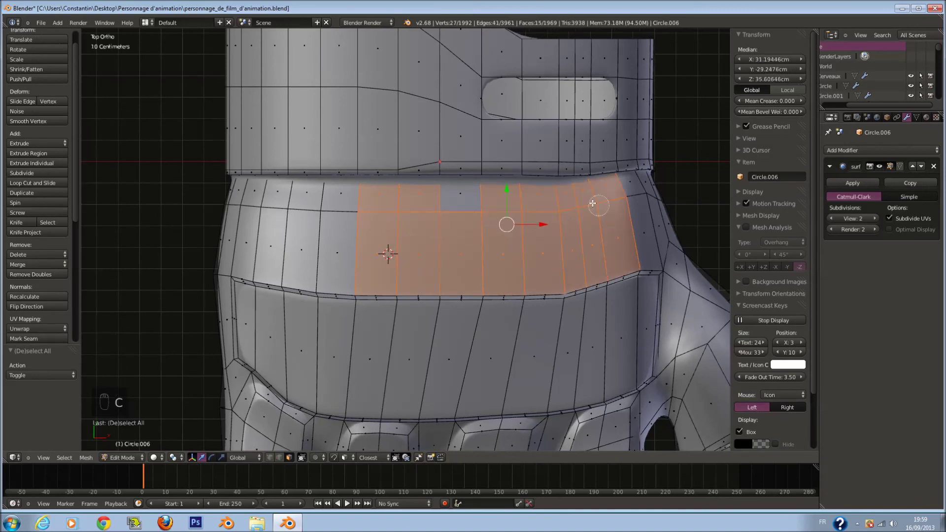
pyautogui.hotkey('ctrl', 's')
pyautogui.moveTo(466, 215); pyautogui.dragTo(419, 197, button='middle')
pyautogui.click(401, 187)
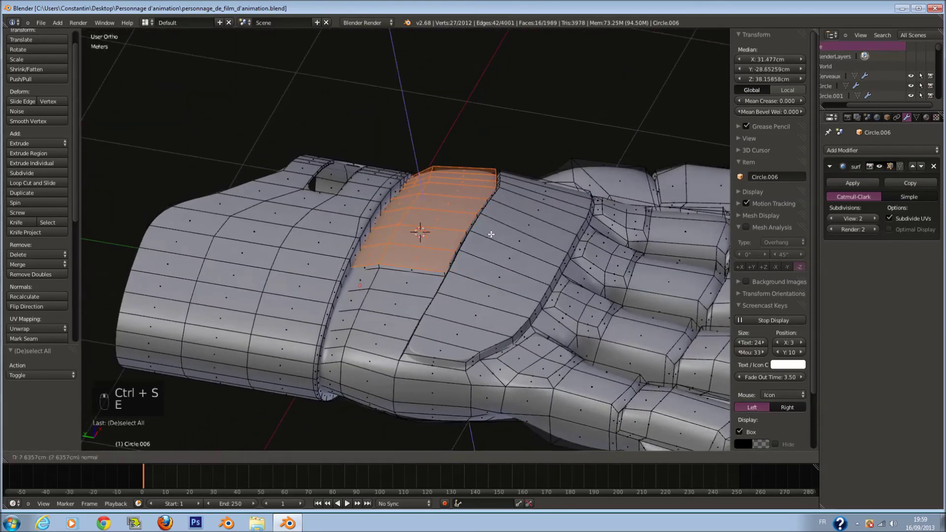
pyautogui.press('e')
pyautogui.click(509, 240)
pyautogui.hotkey('alt', 's')
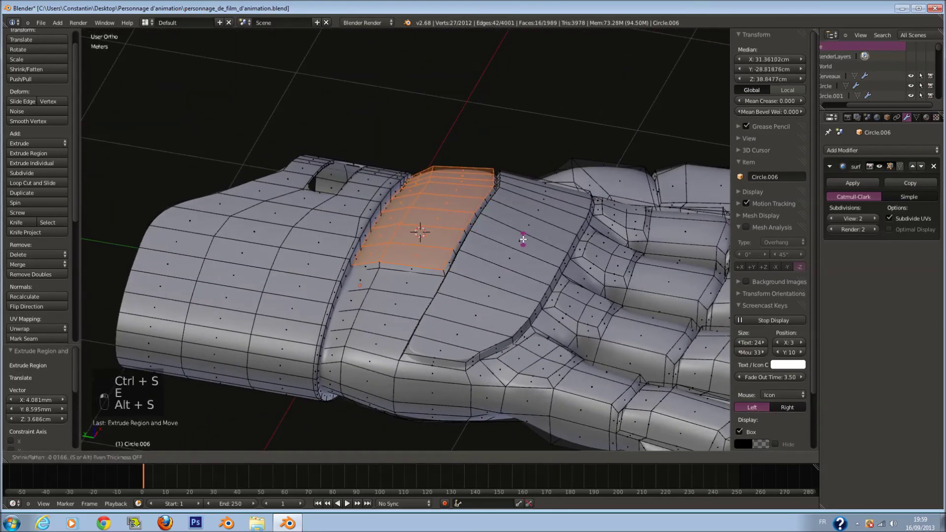
pyautogui.click(521, 238)
pyautogui.scroll(5, 521, 237)
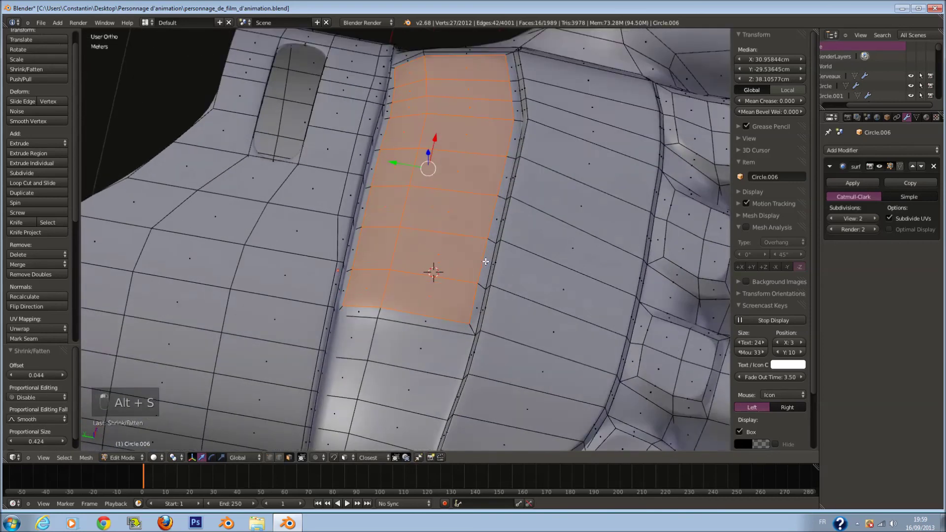
# - Extrude five faces of the raised patch beside the cuff in place, and scale them to 0.691 along Y and 0.942 overall
pyautogui.press('a')
pyautogui.press('c')
pyautogui.moveTo(376, 257); pyautogui.dragTo(396, 159)
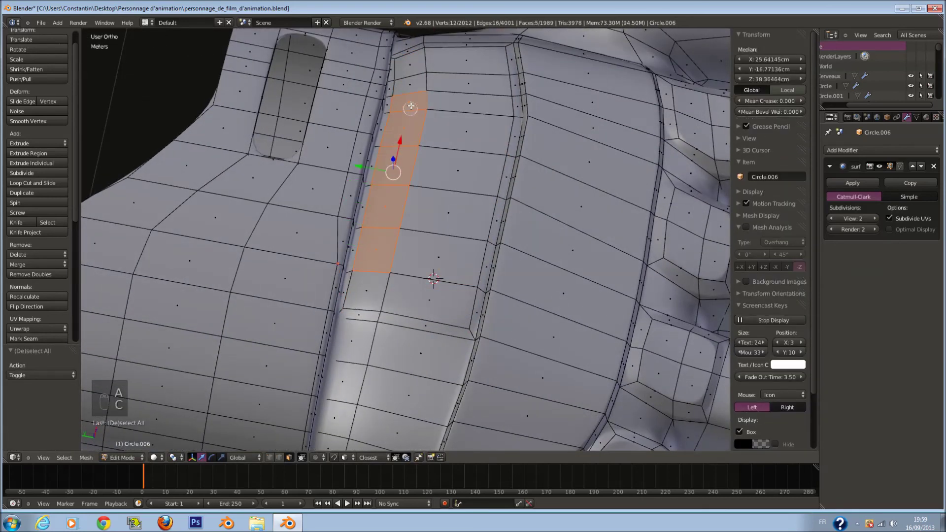
pyautogui.press('e')
pyautogui.press('s')
pyautogui.click(491, 174)
pyautogui.hotkey('alt', 's')
pyautogui.rightClick(482, 178)
pyautogui.press('s')
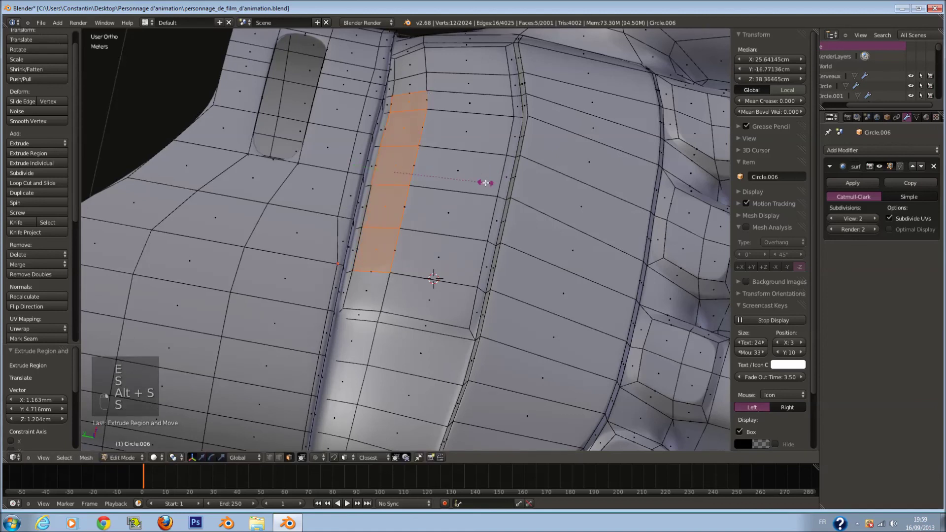
pyautogui.rightClick(480, 180)
pyautogui.press('s')
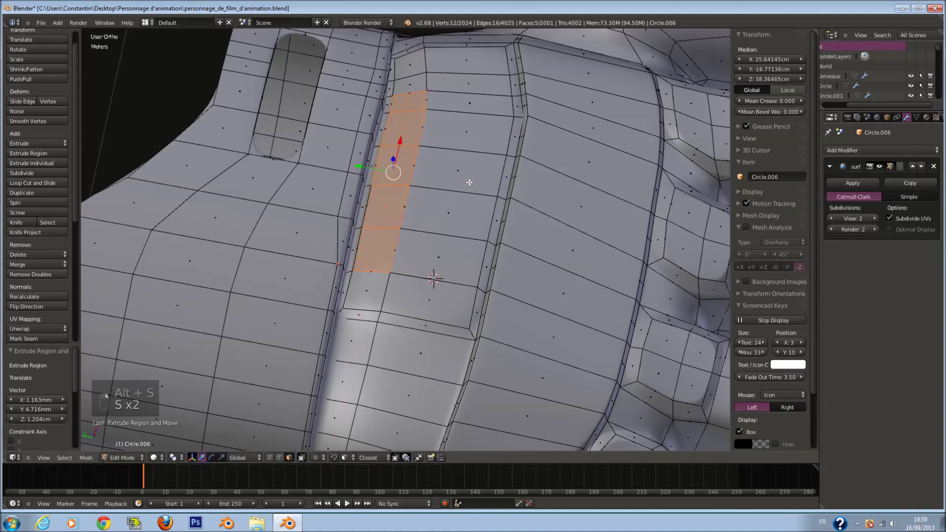
pyautogui.press('s')
pyautogui.click(447, 192)
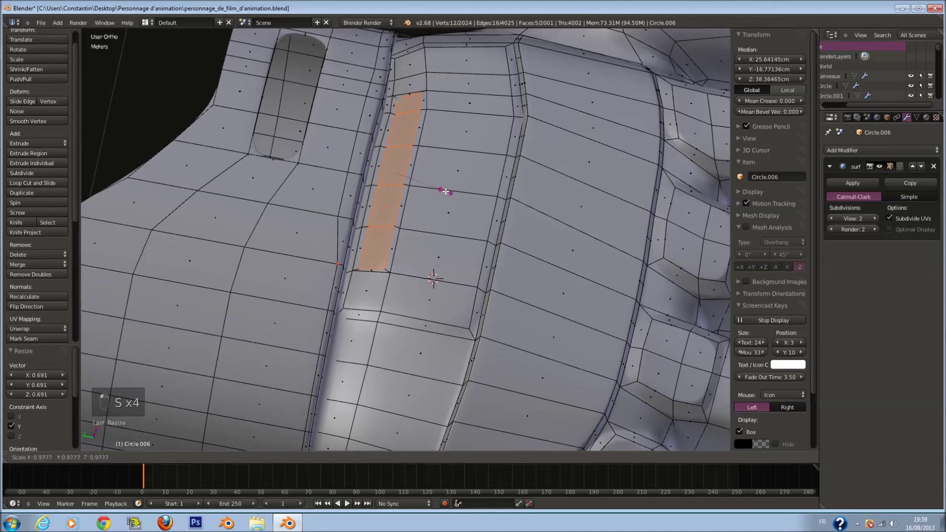
# - Extrude the strip of faces beside the cuff about 1 cm inward, extrude it once more, and save the file in Object Mode
pyautogui.moveTo(444, 190); pyautogui.dragTo(472, 134, button='middle')
pyautogui.press('e')
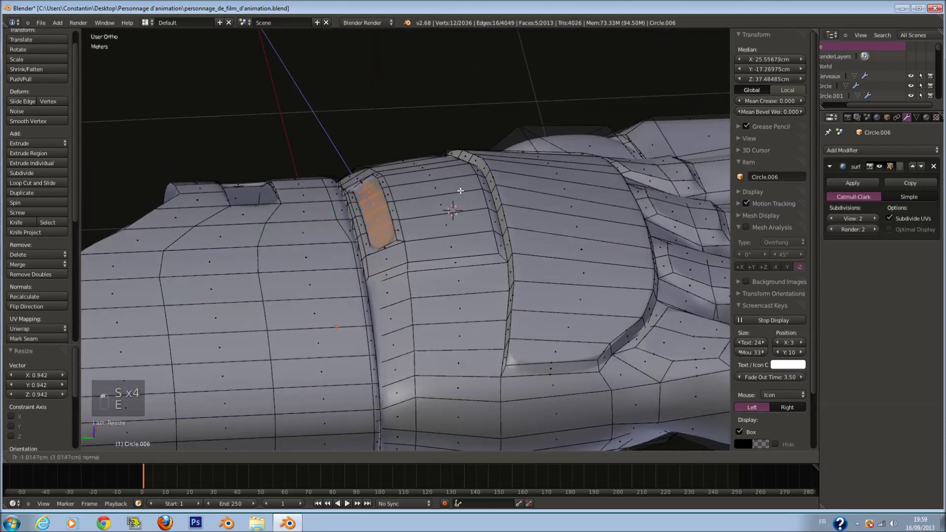
pyautogui.click(462, 191)
pyautogui.press('e')
pyautogui.click(463, 191)
pyautogui.press('Tab')
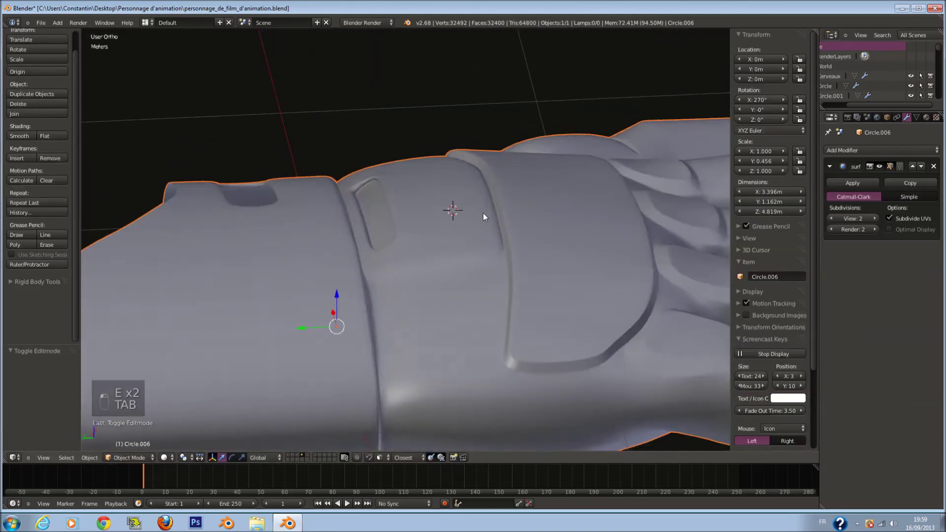
pyautogui.scroll(-2, 483, 213)
pyautogui.hotkey('ctrl', 's')
pyautogui.click(483, 213)
pyautogui.press('KP_7')
pyautogui.scroll(-3, 490, 205)
pyautogui.hotkey('ctrl', 's')
# - In Edit Mode, select the block of palm faces between fingers and cuff, extrude it outward about 1.5 cm, and save the file in Object Mode
pyautogui.moveTo(489, 238); pyautogui.dragTo(453, 269, button='middle')
pyautogui.press('ctrl+KP_7')
pyautogui.scroll(5, 371, 257)
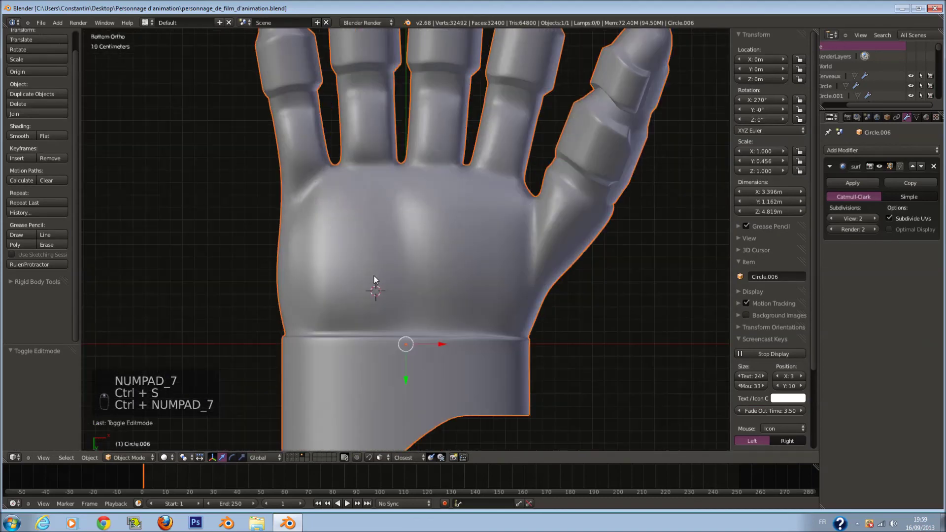
pyautogui.press('Tab')
pyautogui.press('a')
pyautogui.press('a')
pyautogui.press('a')
pyautogui.press('a')
pyautogui.press('a')
pyautogui.press('a')
pyautogui.press('c')
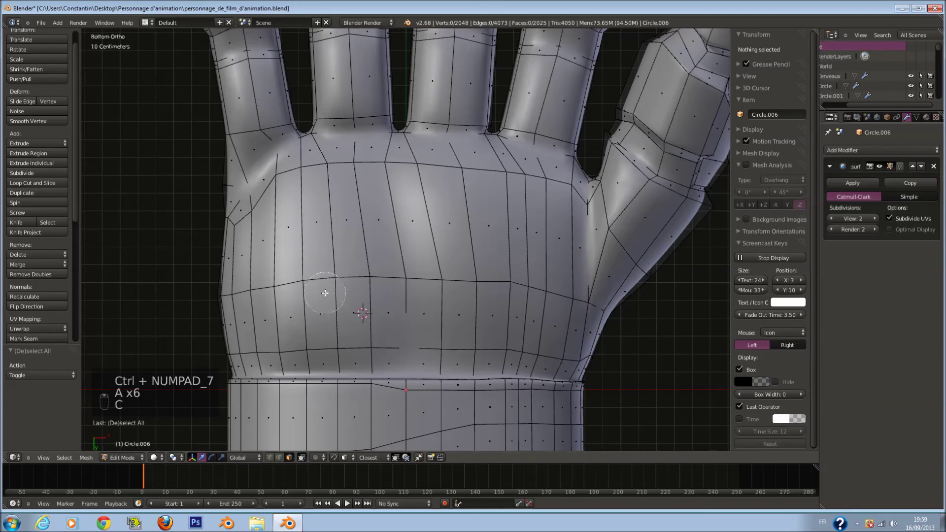
pyautogui.moveTo(305, 294); pyautogui.dragTo(494, 300)
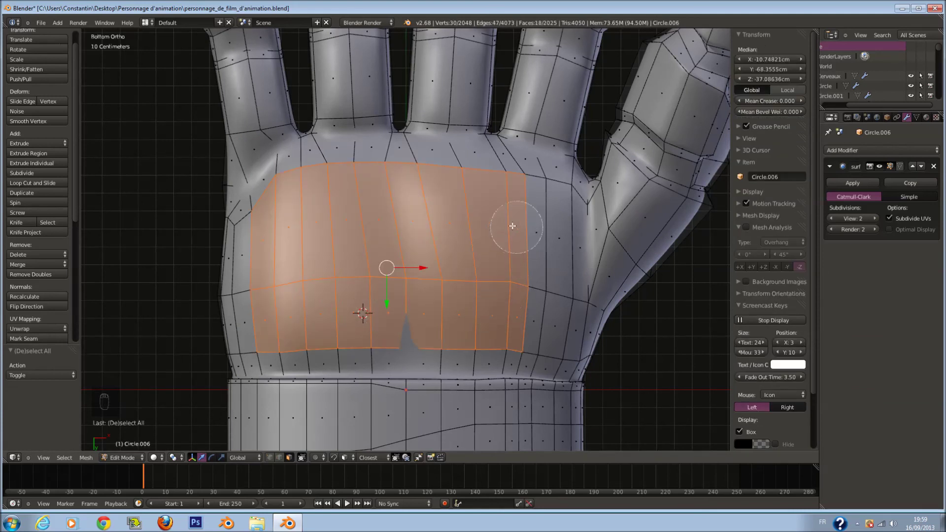
pyautogui.moveTo(512, 225); pyautogui.dragTo(284, 243, button='middle')
pyautogui.moveTo(307, 277)
pyautogui.mouseDown()
pyautogui.moveTo(399, 212)
pyautogui.moveTo(522, 311)
pyautogui.moveTo(539, 291)
pyautogui.mouseUp()
pyautogui.hotkey('ctrl', 's')
pyautogui.click(507, 267)
pyautogui.moveTo(508, 266); pyautogui.dragTo(505, 222, button='middle')
pyautogui.press('e')
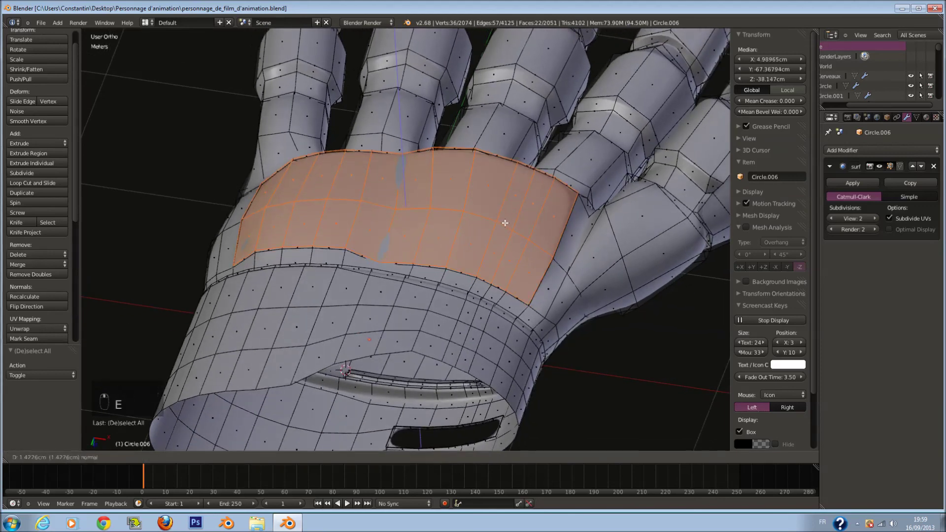
pyautogui.click(504, 221)
pyautogui.press('Tab')
pyautogui.hotkey('ctrl', 's')
pyautogui.click(540, 274)
# - In Edit Mode, add a centred edge loop around the side wall of the raised palm patch
pyautogui.press('Tab')
pyautogui.scroll(3, 592, 306)
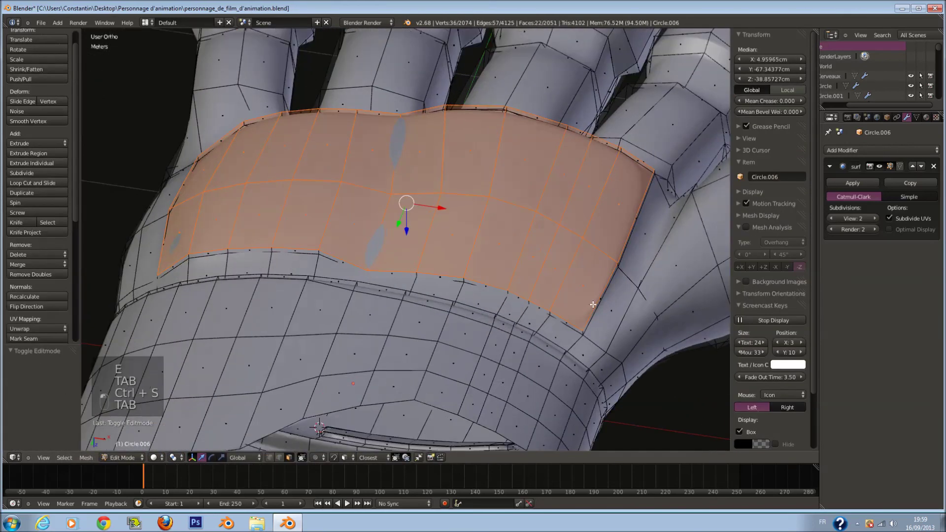
pyautogui.press('a')
pyautogui.hotkey('ctrl', 'r')
pyautogui.hotkey('ctrl', 'z')
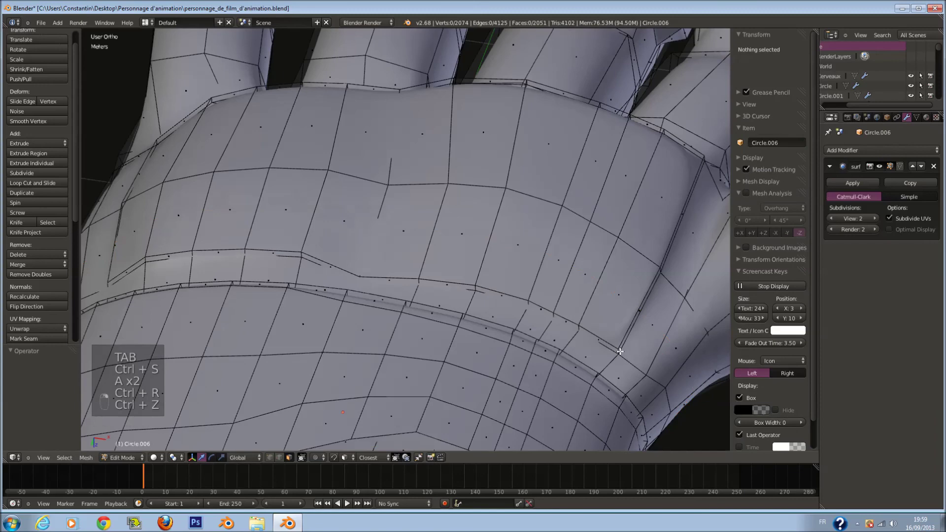
pyautogui.hotkey('ctrl', 'r')
pyautogui.click(617, 351)
pyautogui.rightClick(617, 350)
pyautogui.press('a')
# - Add a second centred edge loop around the raised palm patch's side wall, and save the file in Object Mode
pyautogui.hotkey('ctrl', 'r')
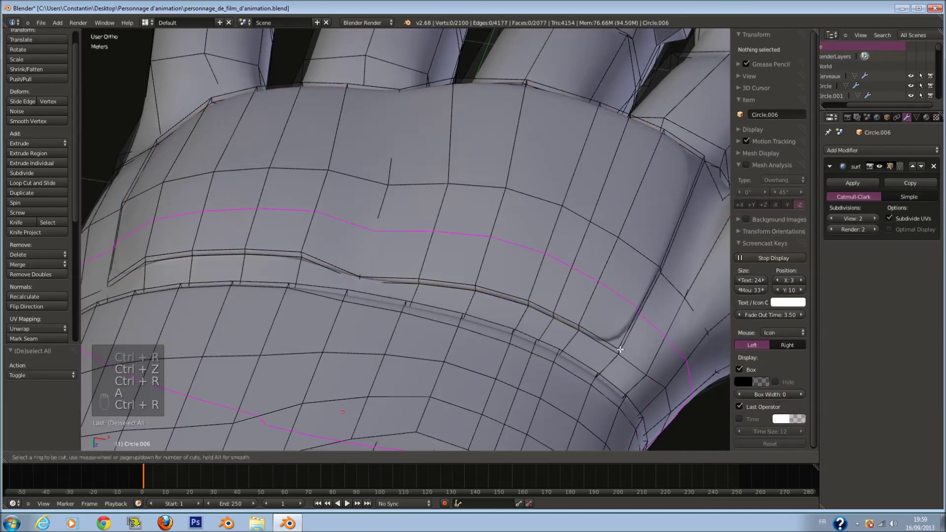
pyautogui.click(619, 351)
pyautogui.rightClick(618, 351)
pyautogui.press('Tab')
pyautogui.hotkey('ctrl', 's')
pyautogui.click(589, 324)
# - Inspect the palm side from the bottom view in Edit Mode and save the file
pyautogui.press('KP_7')
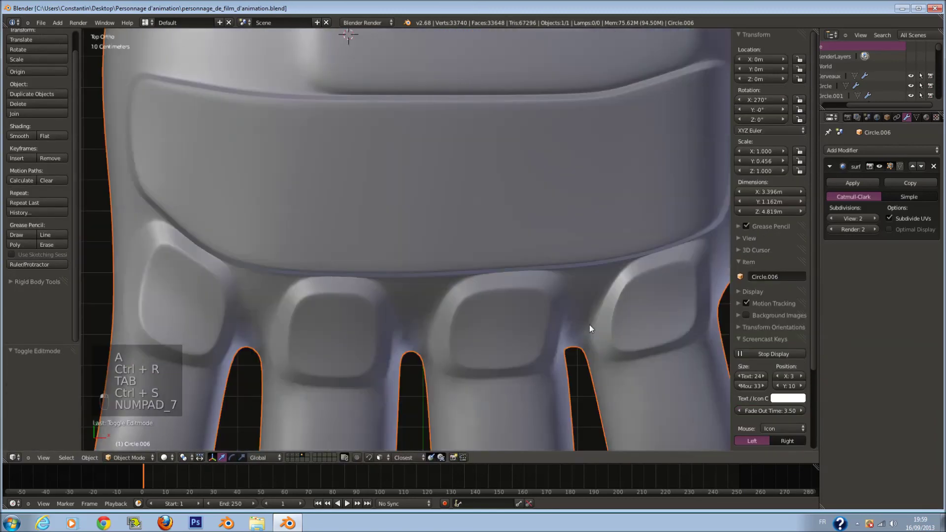
pyautogui.press('ctrl+KP_7')
pyautogui.scroll(-2, 589, 324)
pyautogui.press('Tab')
pyautogui.press('a')
pyautogui.press('a')
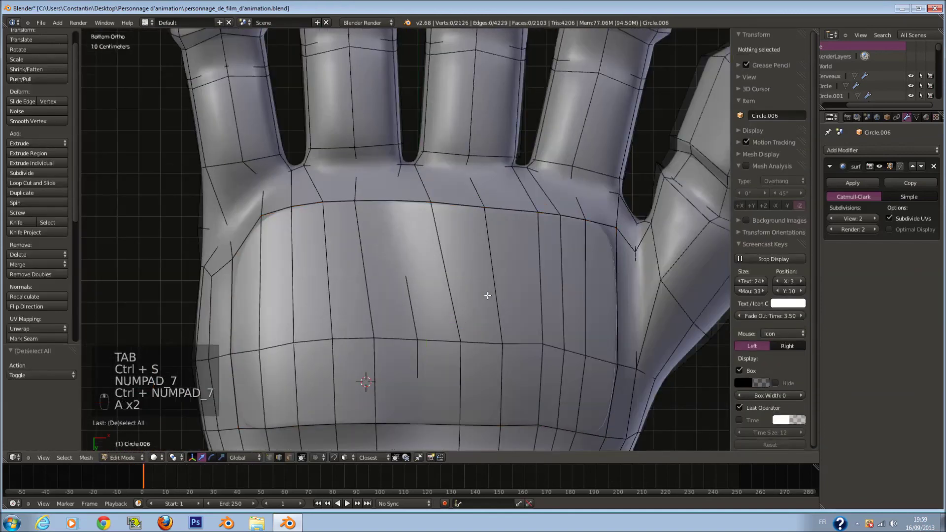
pyautogui.hotkey('ctrl', 's')
pyautogui.scroll(-5, 427, 401)
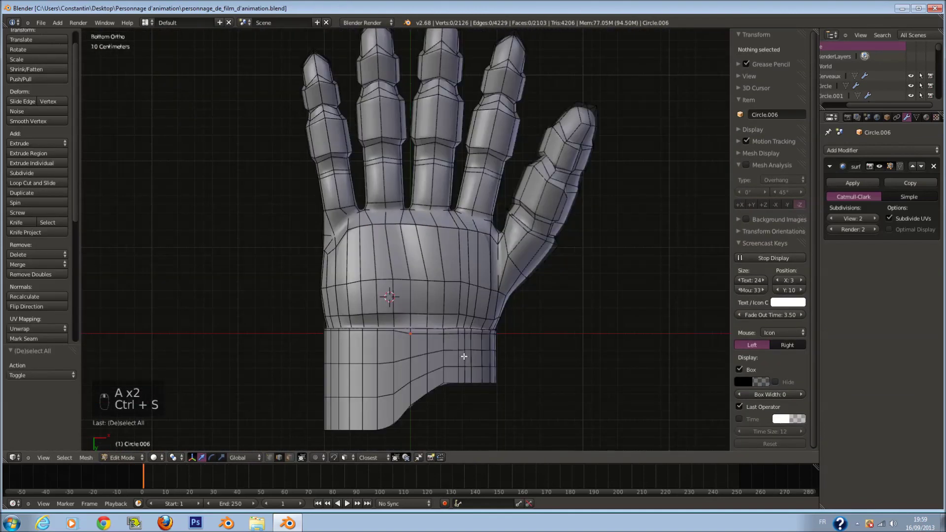
pyautogui.press('z')
pyautogui.press('a')
pyautogui.press('a')
pyautogui.press('a')
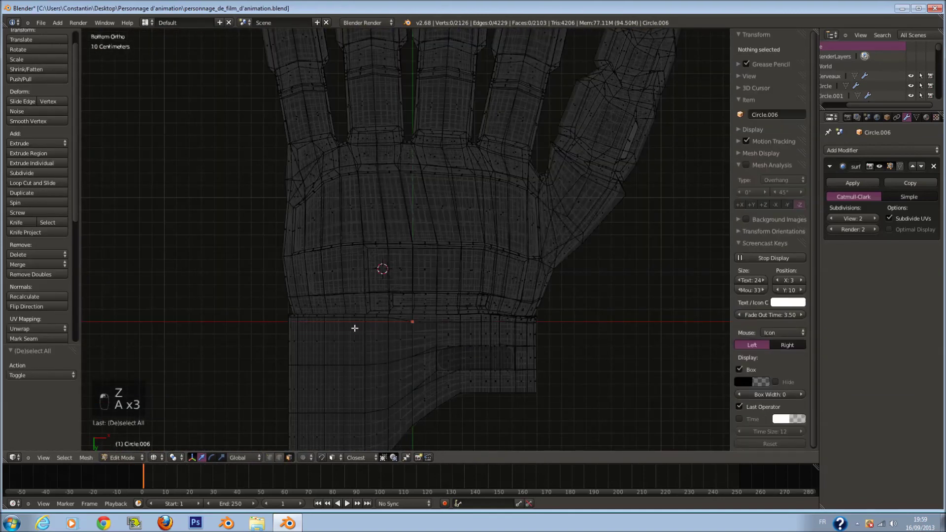
pyautogui.scroll(-1, 345, 324)
pyautogui.press('c')
pyautogui.press('c')
pyautogui.press('c')
pyautogui.press('z')
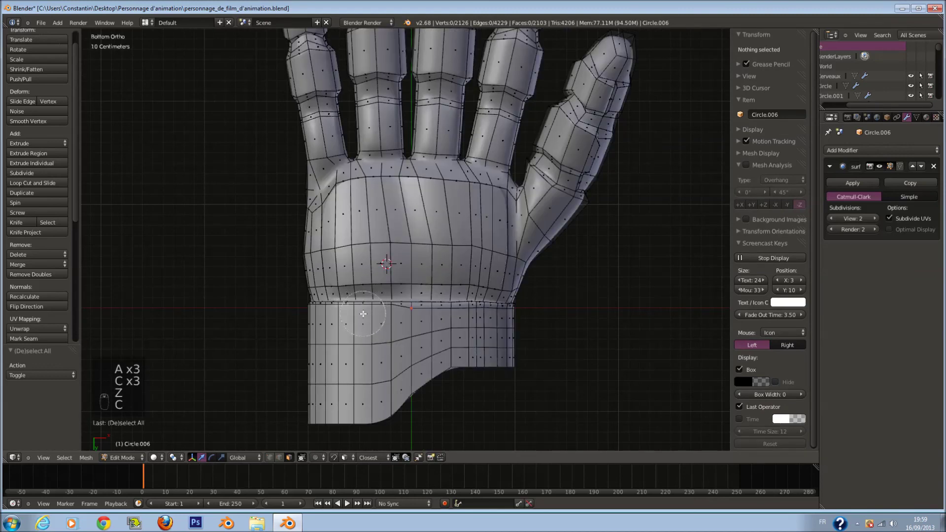
pyautogui.moveTo(363, 314); pyautogui.dragTo(400, 315)
pyautogui.press('g')
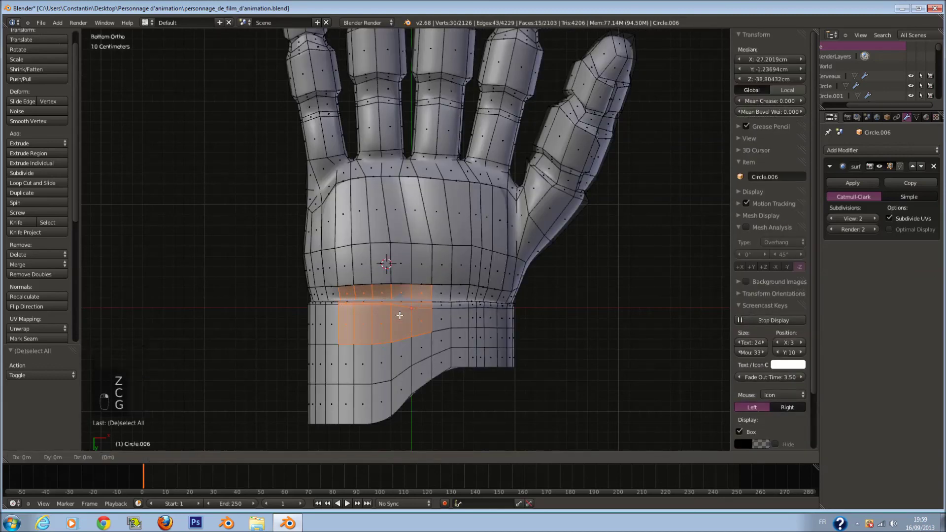
pyautogui.press('g')
pyautogui.rightClick(396, 336)
pyautogui.press('a')
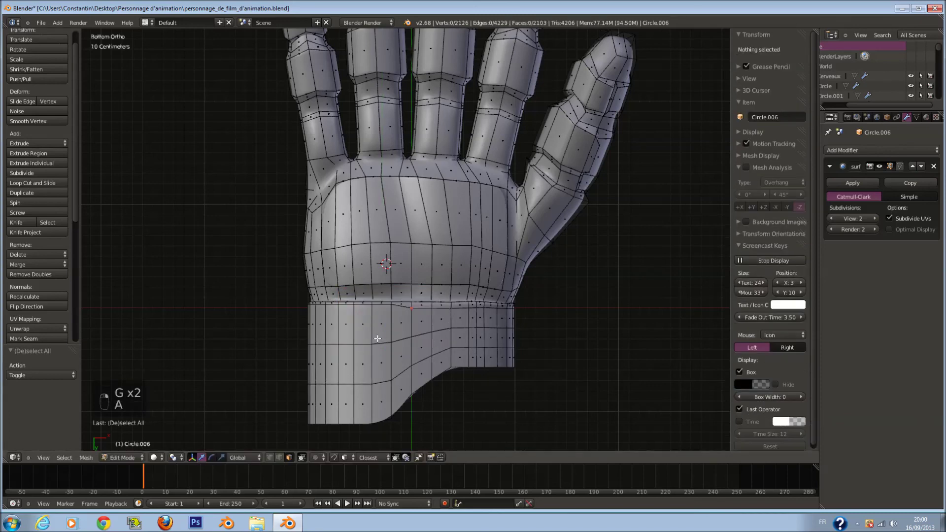
# - Select five palm-side cuff faces beside the wrist seam and move them 15.763 cm along Y using proportional editing at size 0.75
pyautogui.scroll(1, 387, 338)
pyautogui.press('c')
pyautogui.moveTo(347, 344); pyautogui.dragTo(406, 342)
pyautogui.rightClick(406, 342)
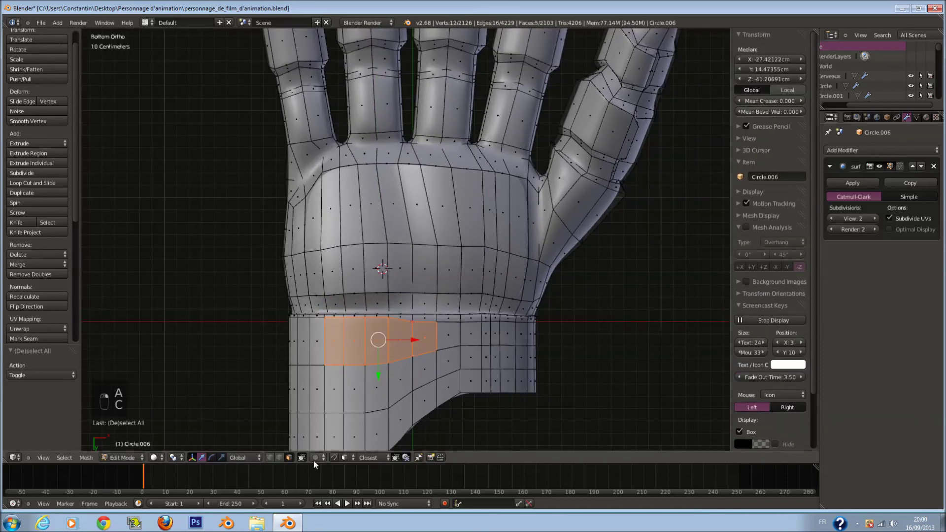
pyautogui.click(333, 458)
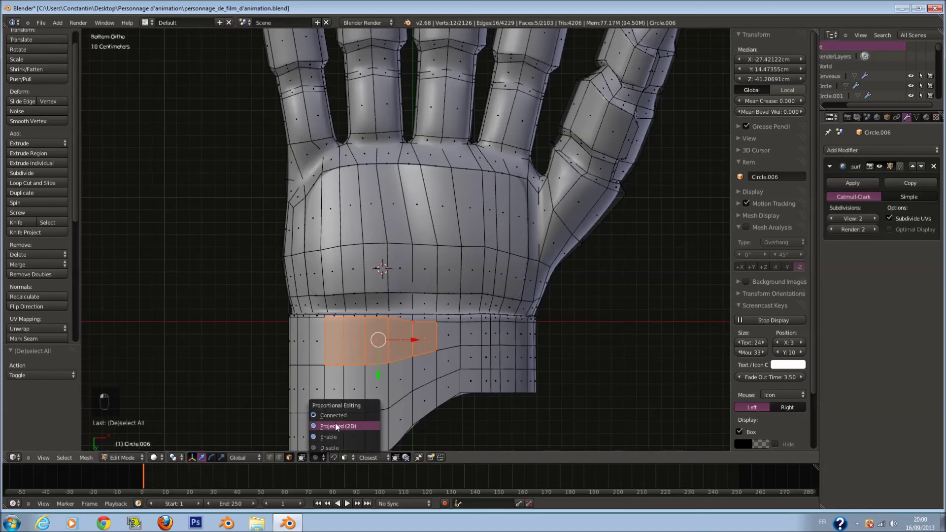
pyautogui.scroll(-1, 409, 374)
pyautogui.press('g')
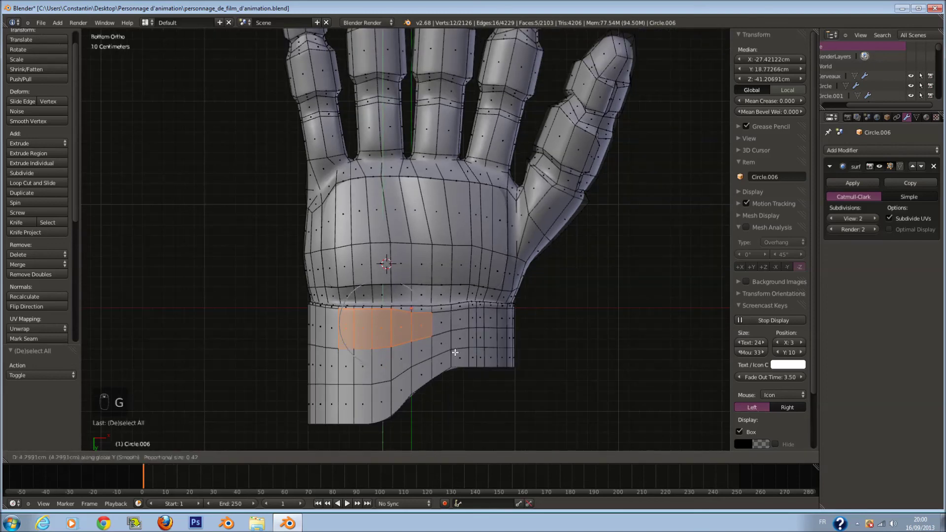
pyautogui.scroll(-2, 456, 357)
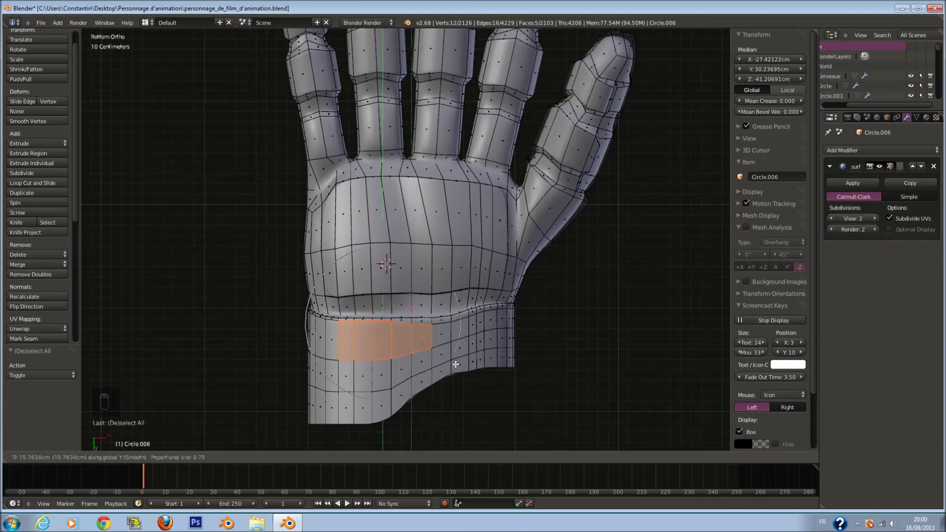
pyautogui.click(456, 364)
# - In the top wireframe view, select the little-finger half of the cuff and rotate it slightly with proportional editing
pyautogui.press('KP_7')
pyautogui.press('z')
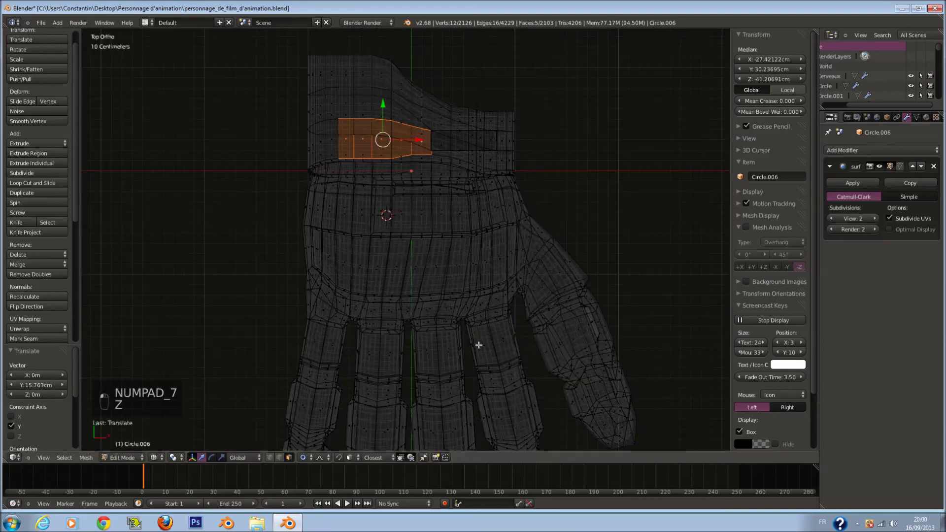
pyautogui.press('a')
pyautogui.scroll(5, 344, 252)
pyautogui.click(344, 254)
pyautogui.rightClick(507, 274)
pyautogui.press('r')
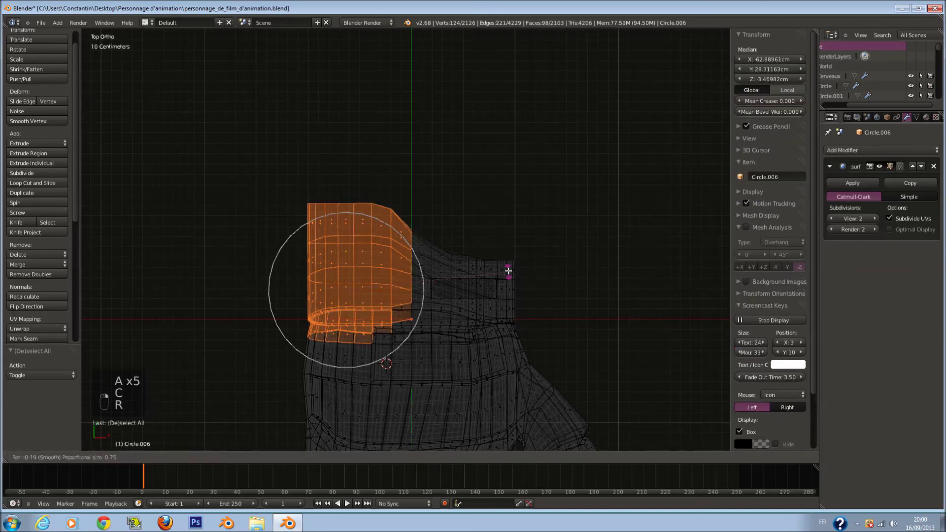
pyautogui.click(509, 271)
# - Select the thumb-side faces around the wrist and move them 1.911 cm along X and 9.554 cm along Y with proportional editing
pyautogui.keyDown('shift'); pyautogui.scroll(-9, 510, 281); pyautogui.keyUp('shift')
pyautogui.press('a')
pyautogui.press('c')
pyautogui.scroll(-2, 534, 236)
pyautogui.scroll(5, 535, 233)
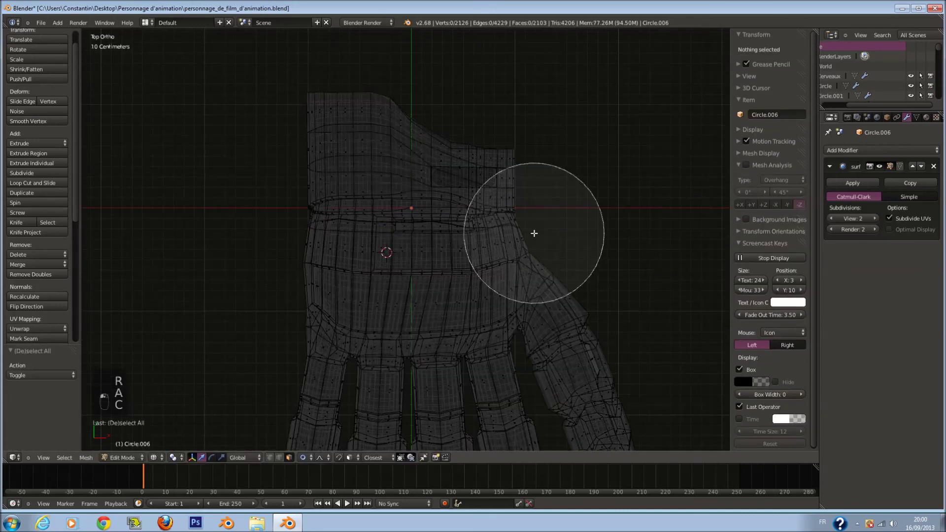
pyautogui.click(534, 233)
pyautogui.rightClick(530, 236)
pyautogui.press('g')
pyautogui.click(538, 240)
pyautogui.scroll(-5, 538, 285)
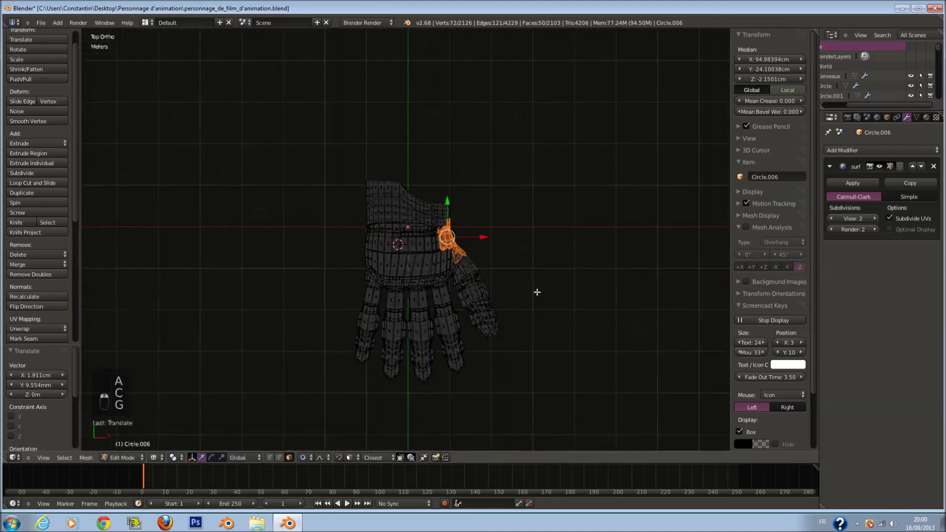
# - Select the whole thumb and scale it to 0.980 with proportional editing
pyautogui.keyDown('shift'); pyautogui.scroll(-5, 542, 289); pyautogui.keyUp('shift')
pyautogui.scroll(5, 582, 273)
pyautogui.press('a')
pyautogui.press('c')
pyautogui.scroll(-1, 629, 285)
pyautogui.moveTo(630, 289)
pyautogui.mouseDown()
pyautogui.moveTo(602, 232)
pyautogui.moveTo(602, 200)
pyautogui.mouseUp()
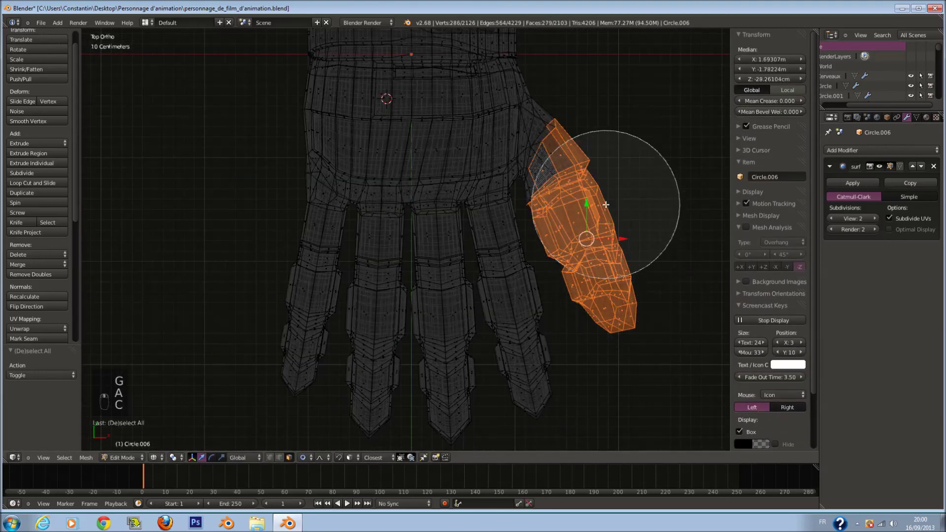
pyautogui.rightClick(641, 211)
pyautogui.press('s')
pyautogui.click(649, 210)
# - Move the thumb closer to the palm and rescale it, including a scale of 0.886 along Y
pyautogui.press('g')
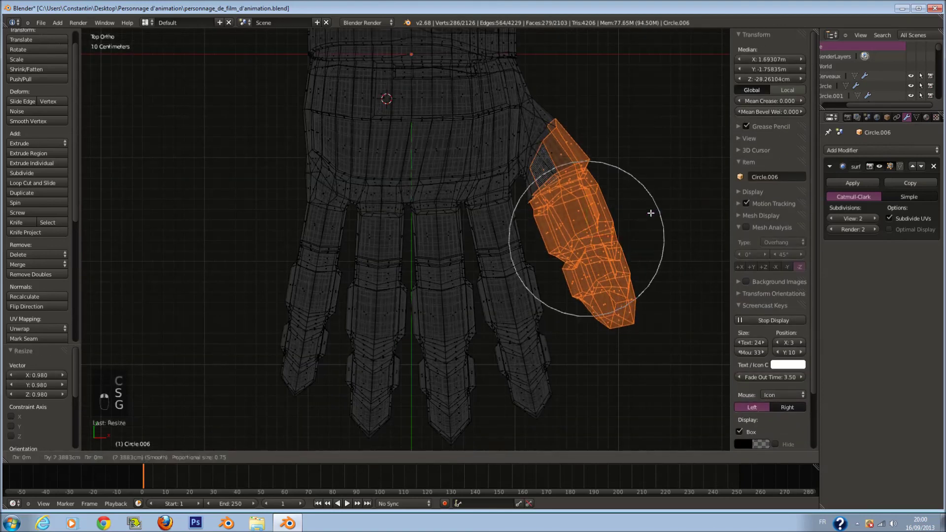
pyautogui.click(647, 213)
pyautogui.press('s')
pyautogui.click(645, 266)
pyautogui.press('s')
pyautogui.press('y')
pyautogui.click(645, 269)
pyautogui.press('g')
pyautogui.scroll(-2, 640, 263)
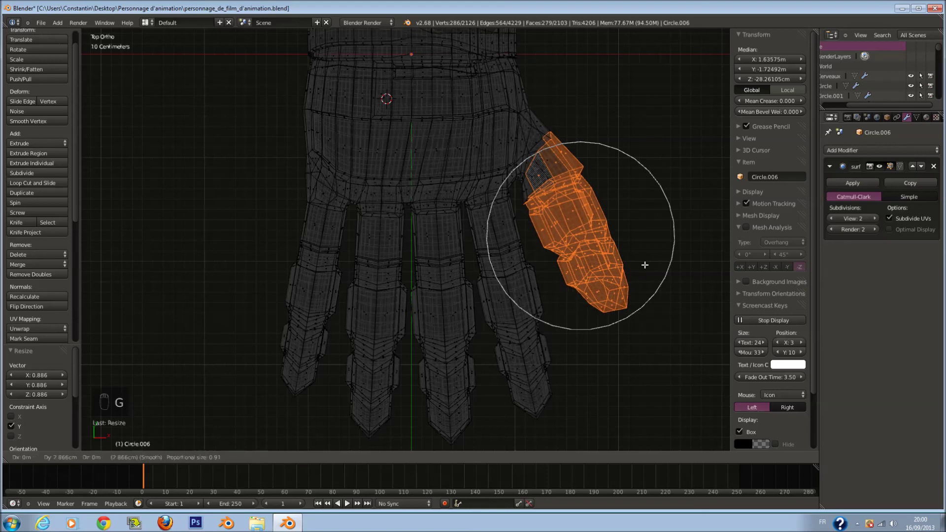
pyautogui.click(639, 263)
# - Select the thumb-side edge of the cuff and wrist, and nudge it slightly outward with proportional editing
pyautogui.press('a')
pyautogui.keyDown('ctrl'); pyautogui.scroll(3, 588, 205); pyautogui.keyUp('ctrl')
pyautogui.press('c')
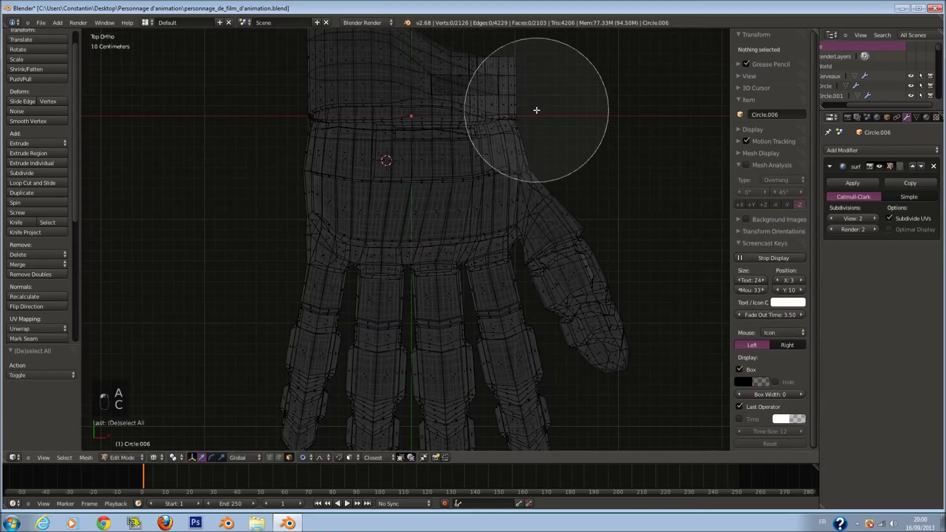
pyautogui.moveTo(537, 110); pyautogui.dragTo(553, 127)
pyautogui.rightClick(553, 141)
pyautogui.press('g')
pyautogui.click(555, 139)
pyautogui.press('a')
# - Select the little-finger side of the palm and move it with a larger proportional editing radius
pyautogui.keyDown('shift'); pyautogui.scroll(-2, 414, 157); pyautogui.keyUp('shift')
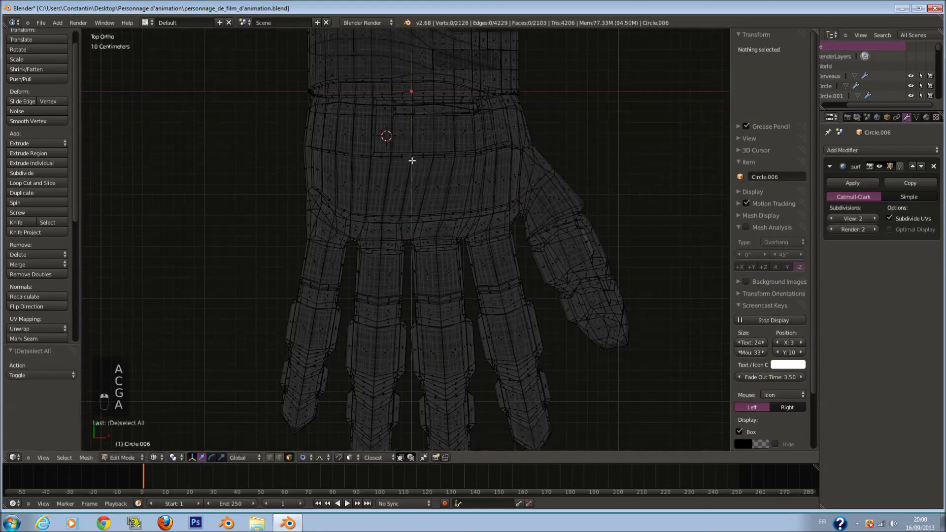
pyautogui.press('c')
pyautogui.moveTo(283, 205); pyautogui.dragTo(276, 217)
pyautogui.rightClick(277, 217)
pyautogui.press('g')
pyautogui.scroll(-3, 406, 226)
pyautogui.click(403, 224)
# - Return to Object Mode with solid shading, save the file, and view the reshaped hand from the top
pyautogui.press('Tab')
pyautogui.press('z')
pyautogui.moveTo(560, 283); pyautogui.dragTo(594, 197, button='middle')
pyautogui.hotkey('ctrl', 's')
pyautogui.click(596, 196)
pyautogui.press('KP_7')
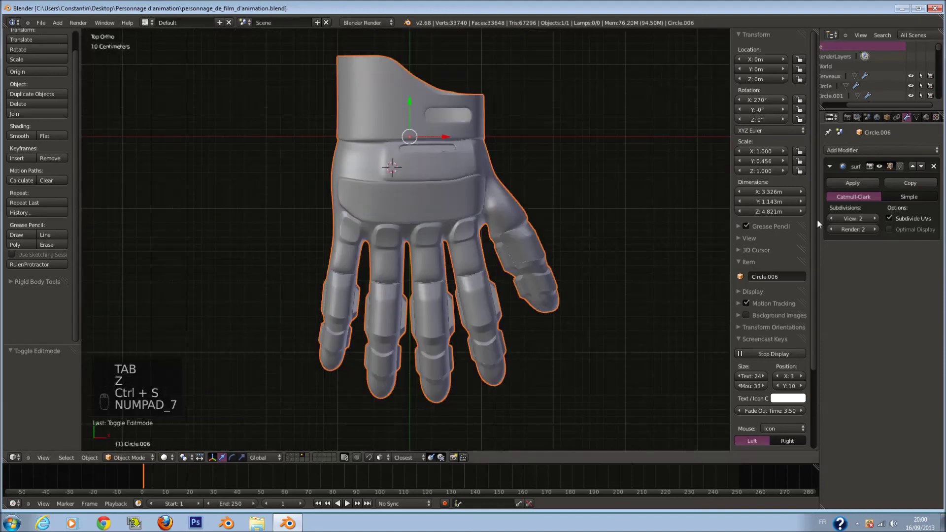
# - Set the subdivision modifier's View level to 1, save the file, and view the hand from the front in solid shading
pyautogui.click(832, 218)
pyautogui.press('z')
pyautogui.press('m')
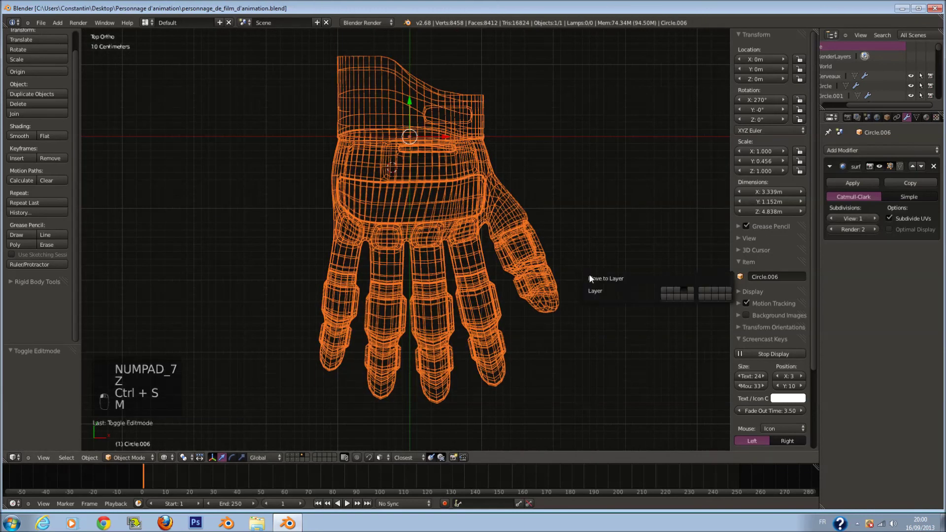
pyautogui.press('KP_1')
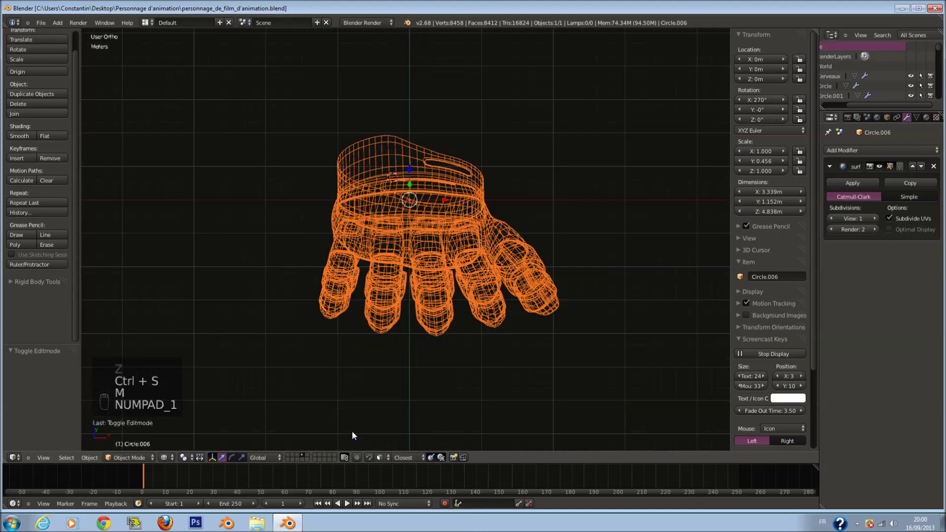
pyautogui.press('z')
# - Add a Mirror modifier to the hand and save the file
pyautogui.click(856, 151)
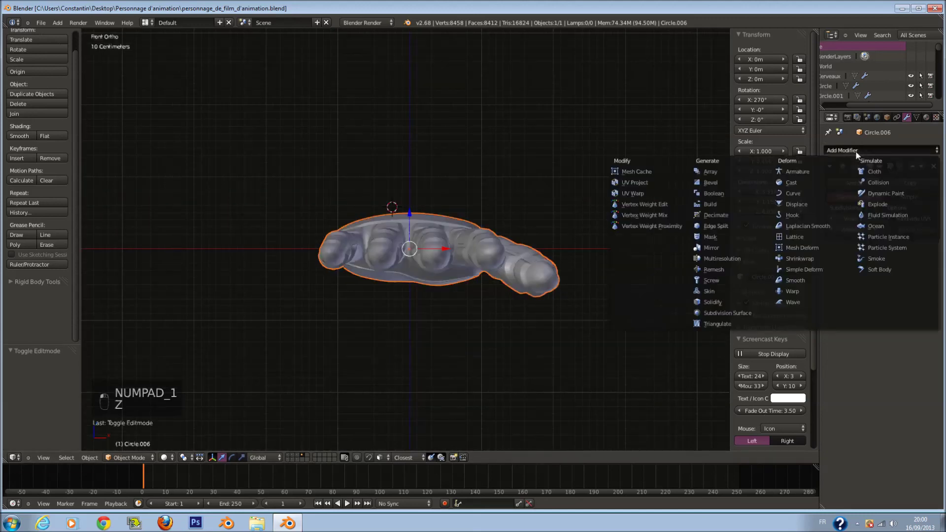
pyautogui.click(739, 247)
pyautogui.hotkey('ctrl', 's')
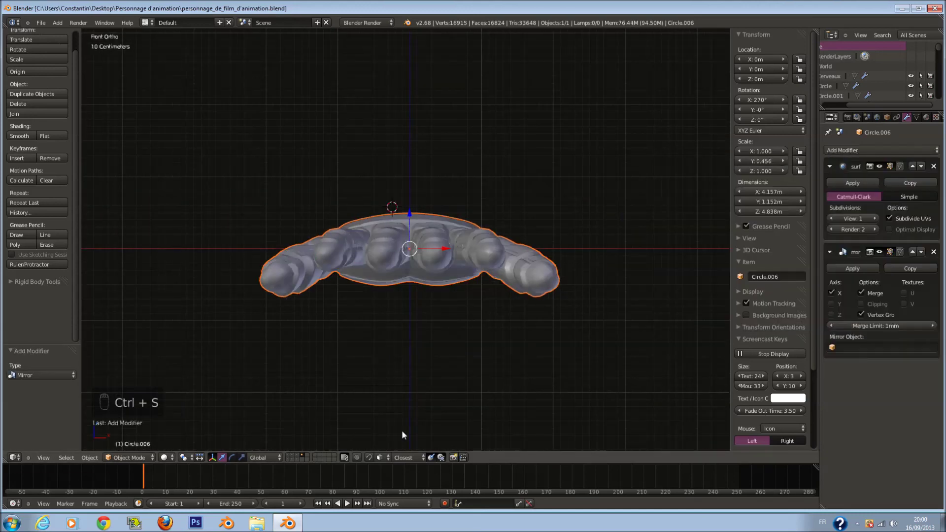
# - Display the layer containing the character's head and body together with the hand's layer
pyautogui.click(289, 457)
pyautogui.keyDown('shift'); pyautogui.click(291, 460); pyautogui.keyUp('shift')
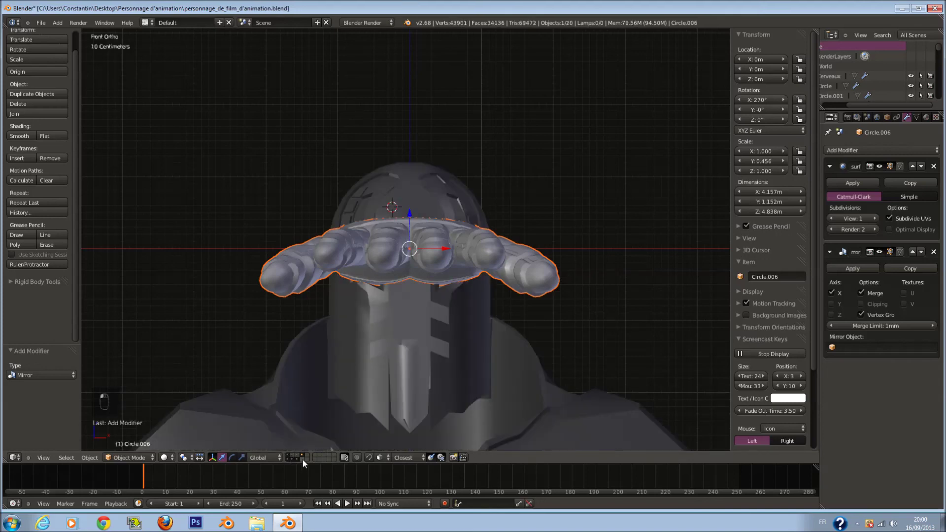
# - Save the file and rotate the whole hand mesh 90° about the X axis in Edit Mode
pyautogui.scroll(-6, 445, 366)
pyautogui.hotkey('ctrl', 's')
pyautogui.press('Tab')
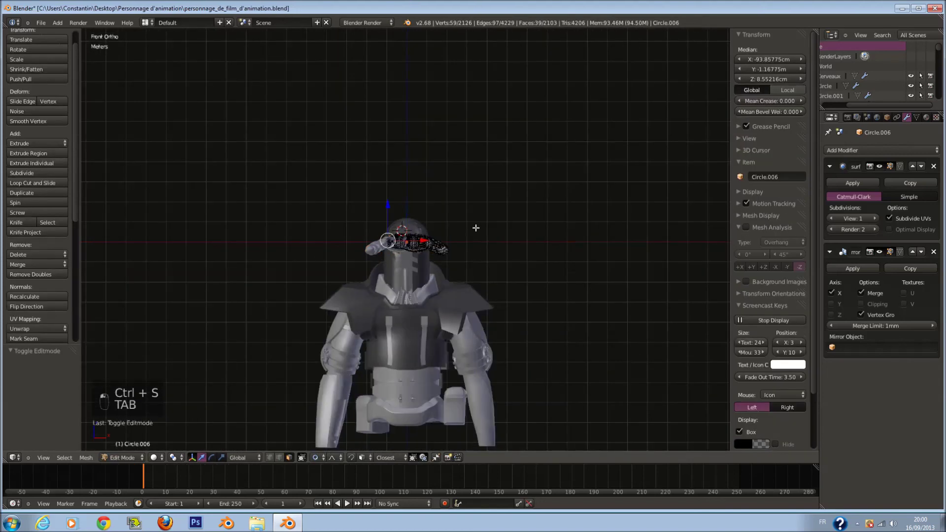
pyautogui.press('a')
pyautogui.press('a')
pyautogui.press('a')
pyautogui.press('a')
pyautogui.scroll(1, 480, 216)
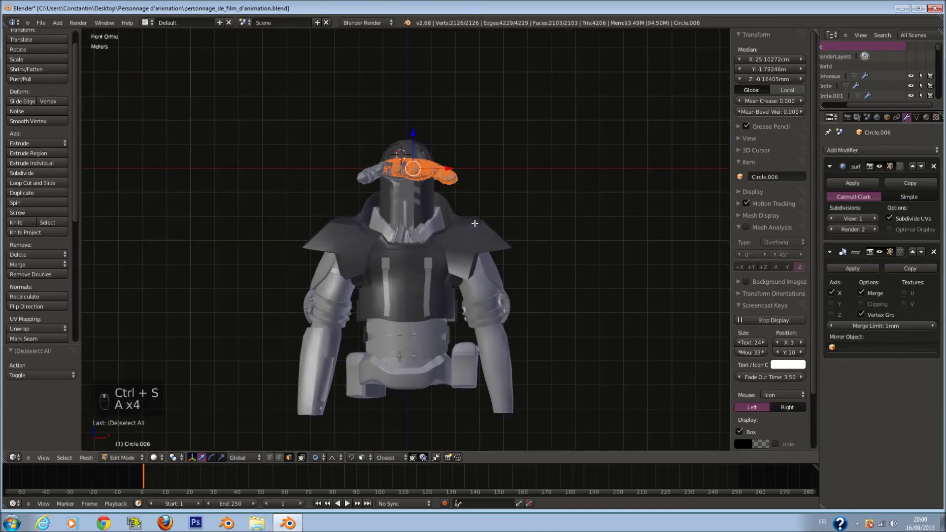
pyautogui.write('r90')
pyautogui.write('90')
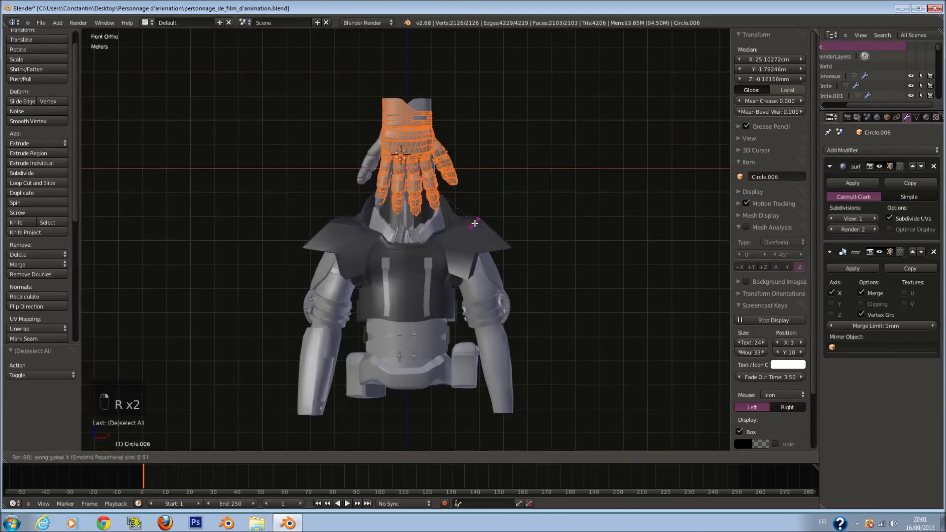
pyautogui.click(475, 221)
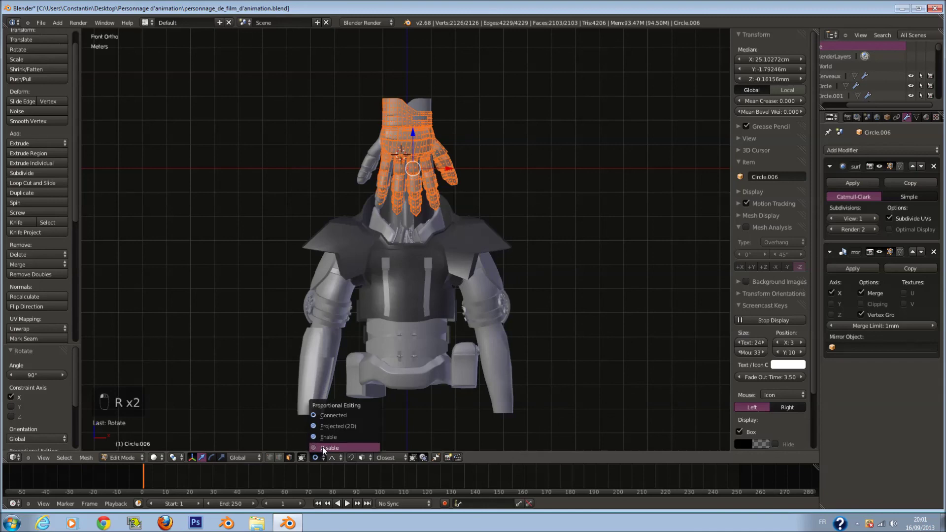
# - Disable proportional editing and move the hand down to arm's-end height, shifting it about 9.29 m along negative X to the opposite arm
pyautogui.press('g')
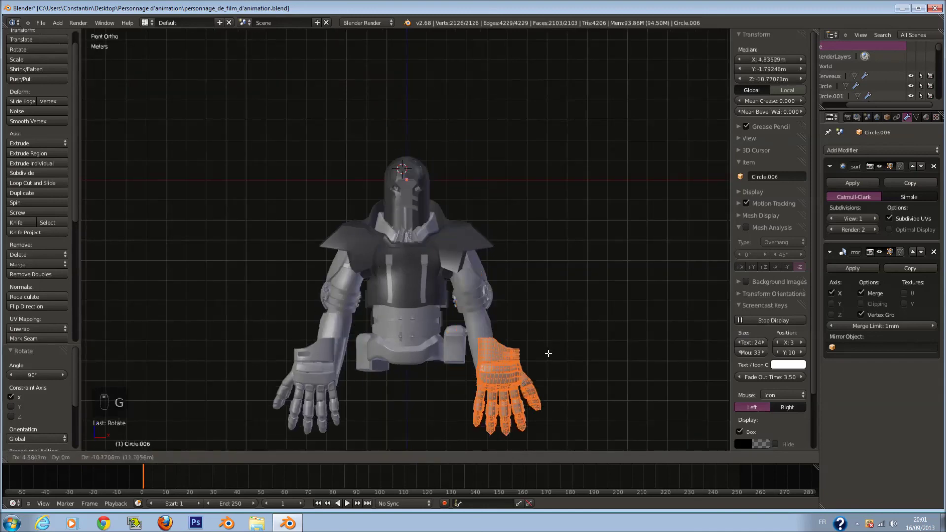
pyautogui.click(533, 356)
pyautogui.moveTo(533, 352); pyautogui.dragTo(414, 336, button='middle')
pyautogui.press('KP_1')
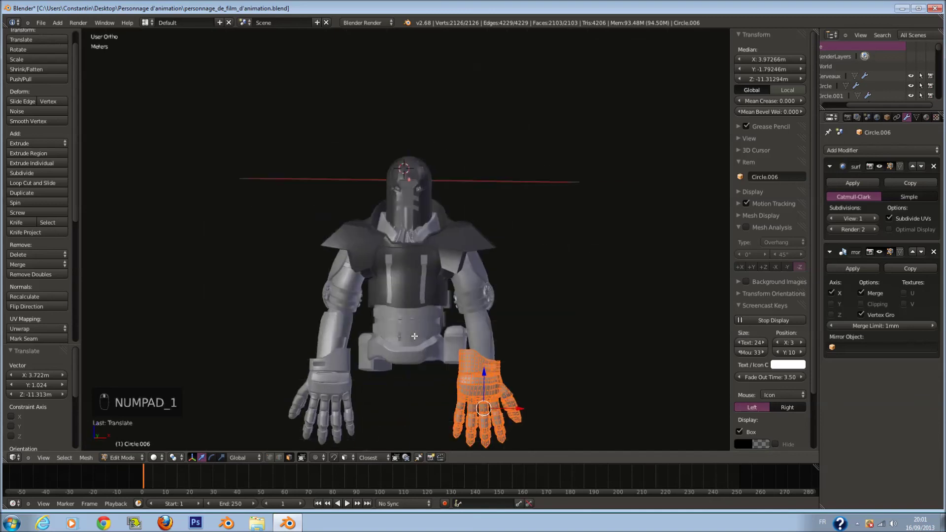
pyautogui.moveTo(522, 407); pyautogui.dragTo(338, 407)
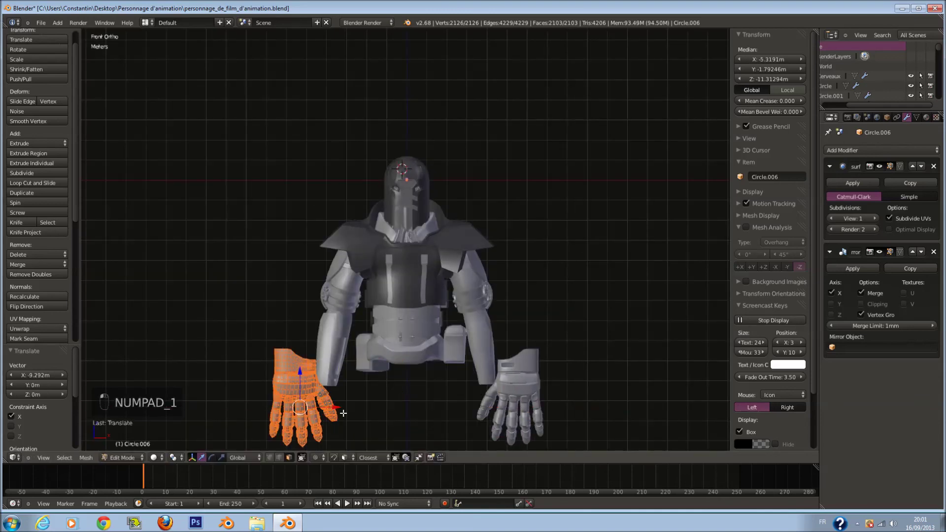
# - Scale the hand to about 0.735 and move it against the lower end of the forearm
pyautogui.press('KP_Decimal')
pyautogui.press('s')
pyautogui.click(495, 260)
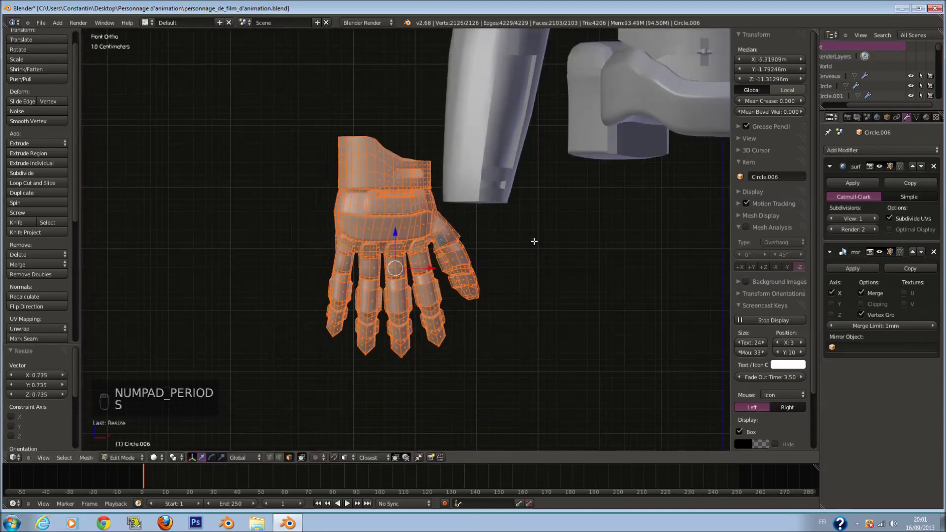
pyautogui.press('g')
pyautogui.click(620, 260)
# - Rotate the hand about -21° around Z, and align it with the forearm by rotating and moving it in side view
pyautogui.press('r')
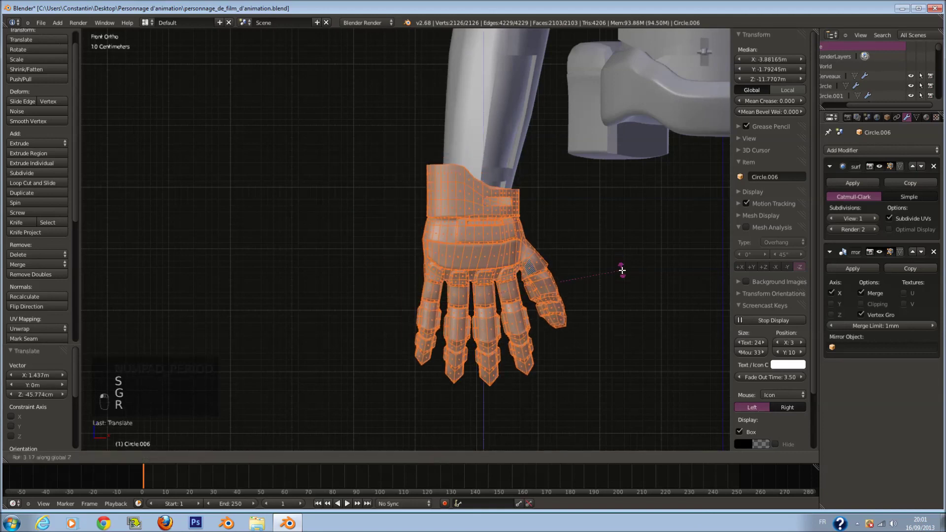
pyautogui.click(603, 231)
pyautogui.press('KP_3')
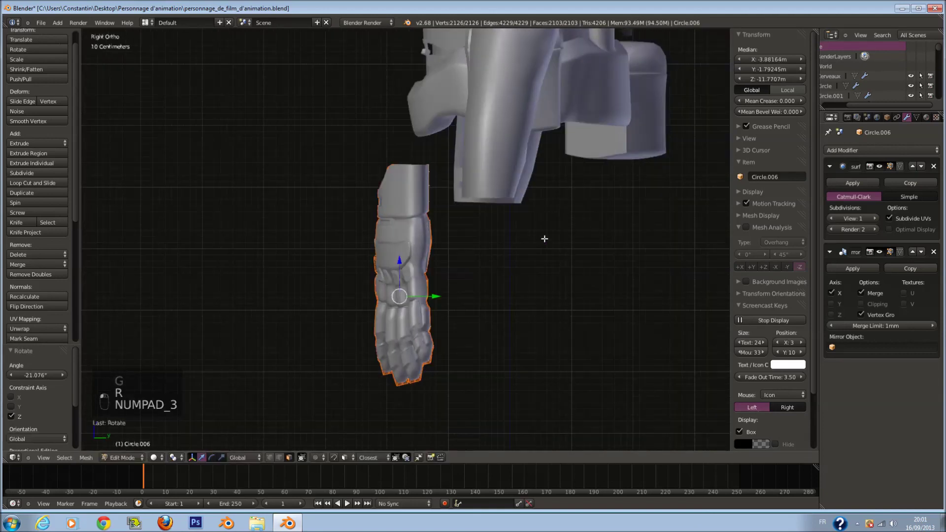
pyautogui.press('r')
pyautogui.press('g')
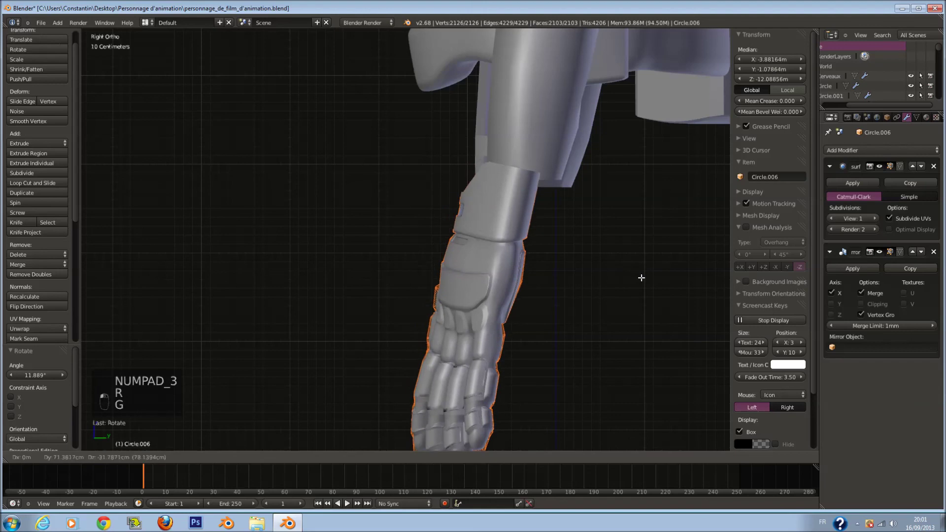
pyautogui.click(653, 263)
pyautogui.press('r')
pyautogui.click(668, 250)
pyautogui.press('g')
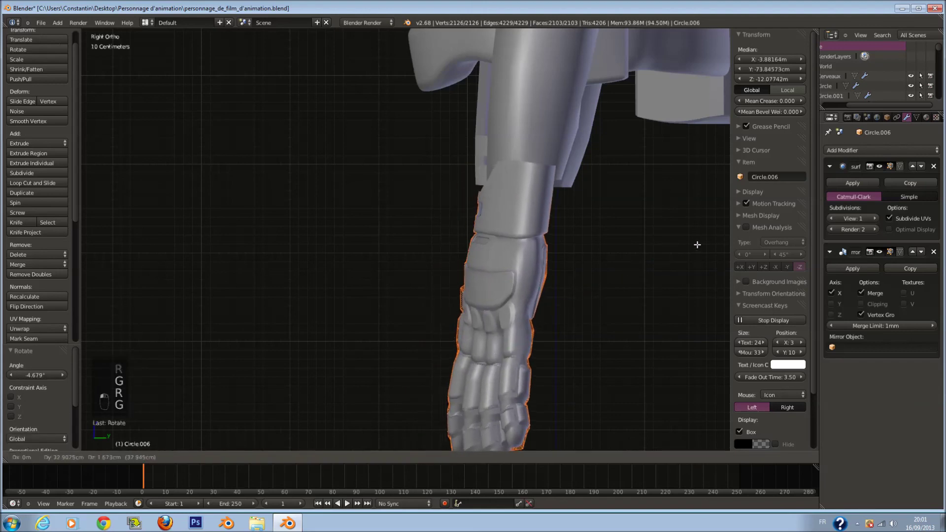
pyautogui.click(697, 242)
# - Tilt the hand by about 4.8° from the front view and move it up so the cuff surrounds the forearm's end
pyautogui.press('KP_1')
pyautogui.press('KP_Decimal')
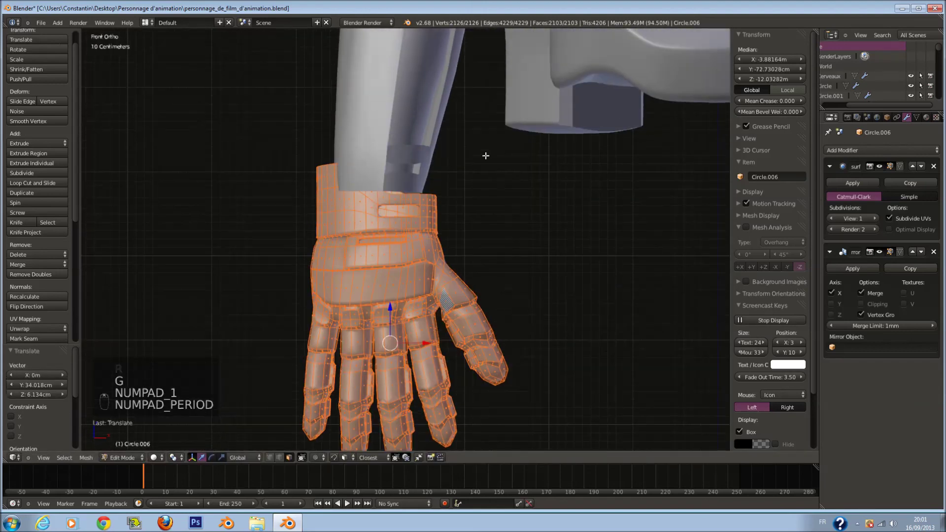
pyautogui.press('r')
pyautogui.press('r')
pyautogui.click(500, 249)
pyautogui.press('g')
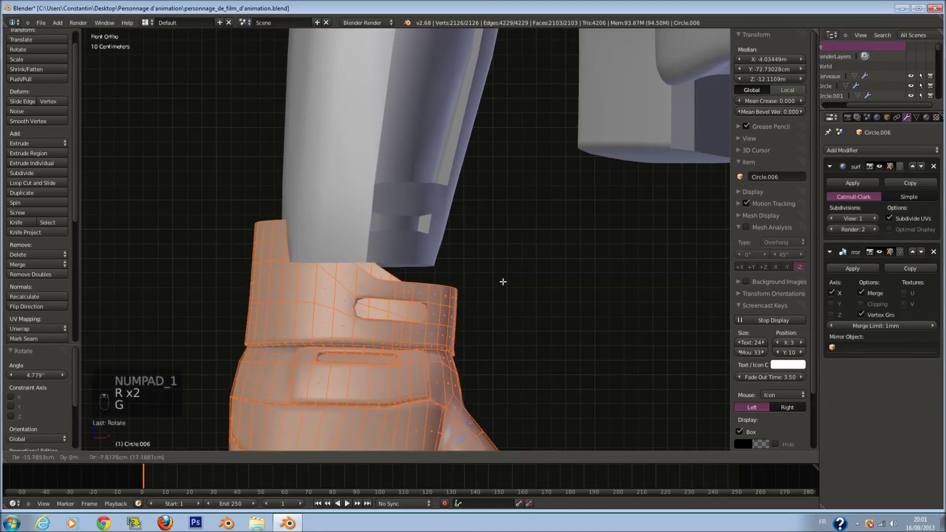
pyautogui.click(475, 287)
# - Scale the hand to about 0.937 and rotate it about -3° around Z
pyautogui.press('KP_3')
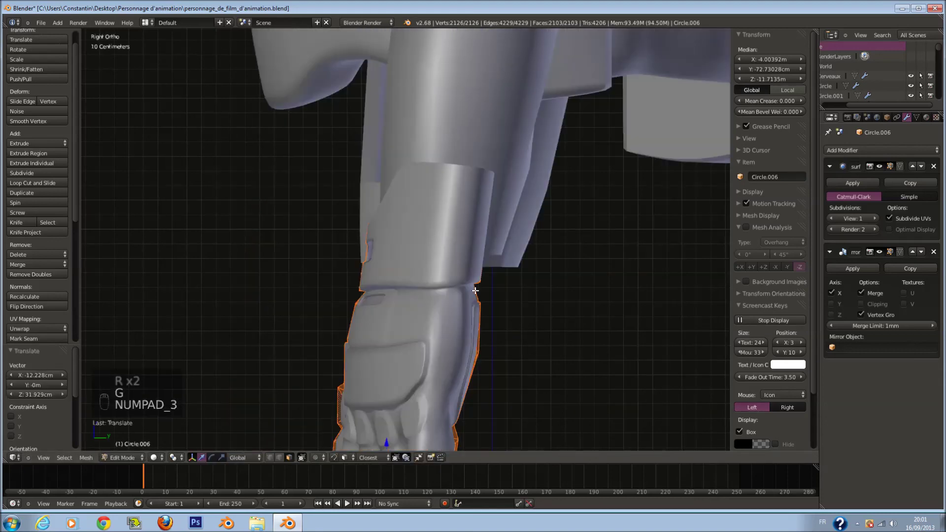
pyautogui.press('z')
pyautogui.press('z')
pyautogui.moveTo(432, 267)
pyautogui.mouseDown(button='middle')
pyautogui.moveTo(480, 239)
pyautogui.moveTo(534, 223)
pyautogui.moveTo(536, 269)
pyautogui.mouseUp(button='middle')
pyautogui.scroll(-10, 536, 269)
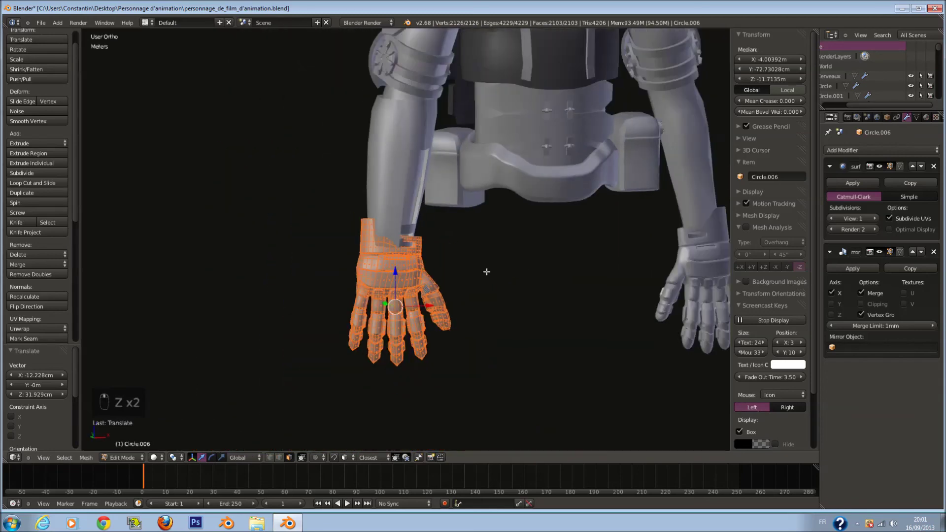
pyautogui.press('KP_1')
pyautogui.press('KP_4')
pyautogui.press('KP_1')
pyautogui.scroll(3, 487, 273)
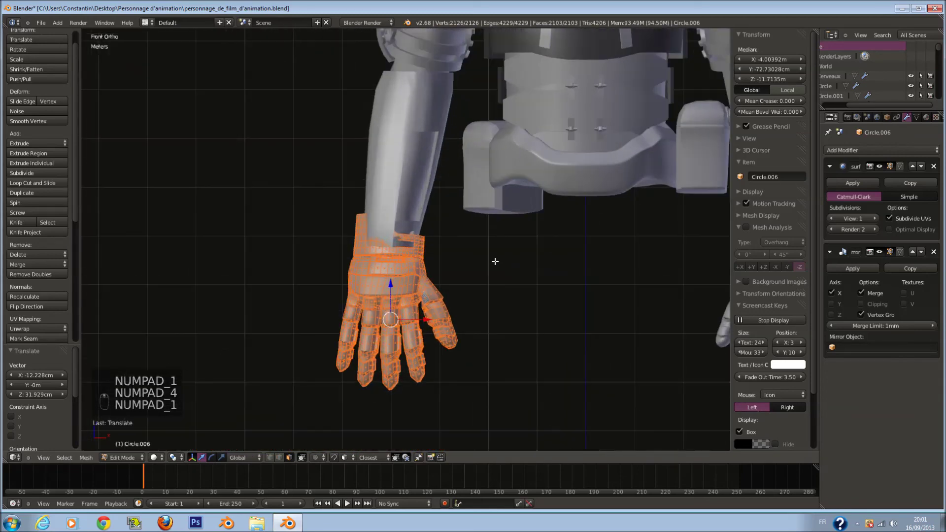
pyautogui.press('s')
pyautogui.click(486, 260)
pyautogui.press('r')
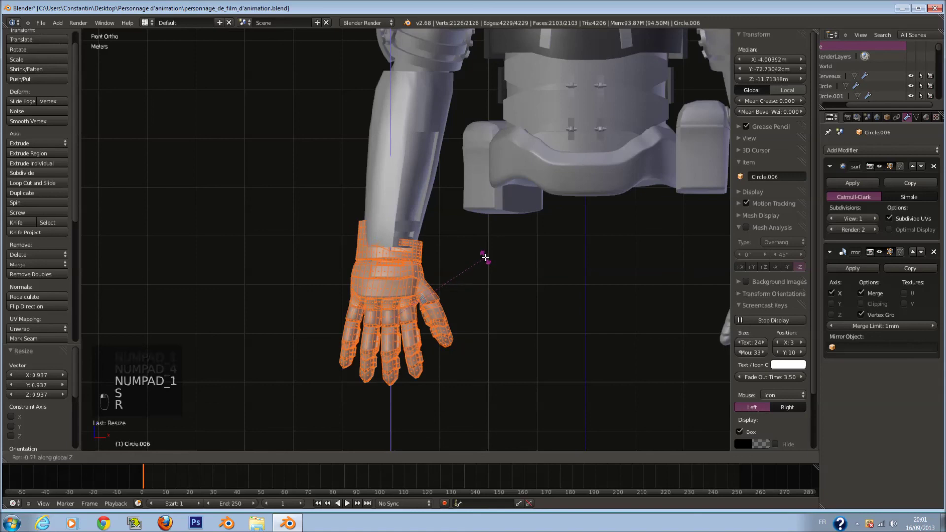
pyautogui.click(481, 255)
# - Move the hand up by about 9 cm and nudge it slightly to center the cuff around the forearm
pyautogui.scroll(1, 473, 297)
pyautogui.press('g')
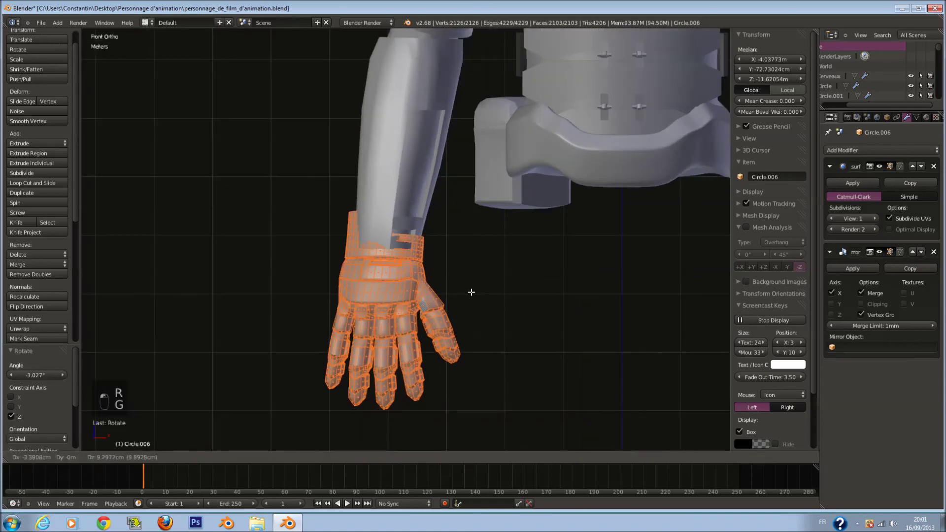
pyautogui.click(472, 292)
pyautogui.scroll(3, 471, 293)
pyautogui.moveTo(472, 292); pyautogui.dragTo(447, 252, button='middle')
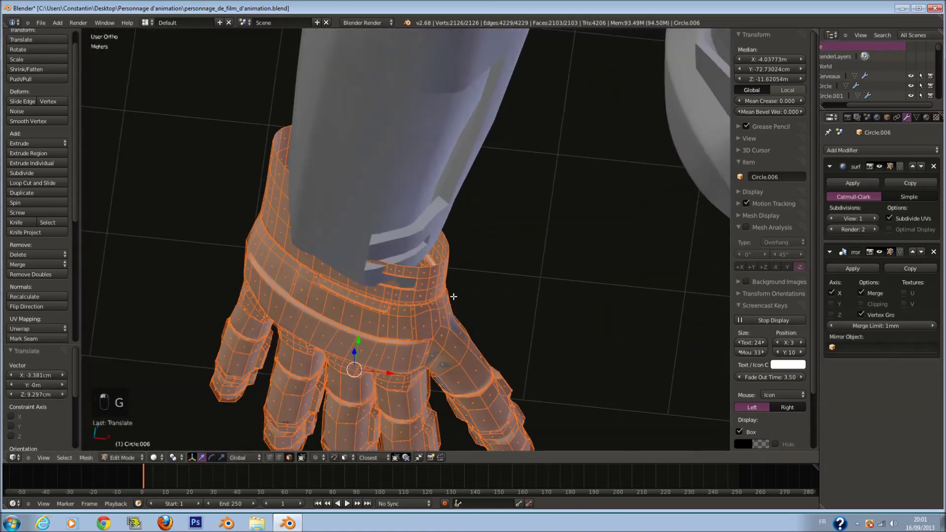
pyautogui.press('g')
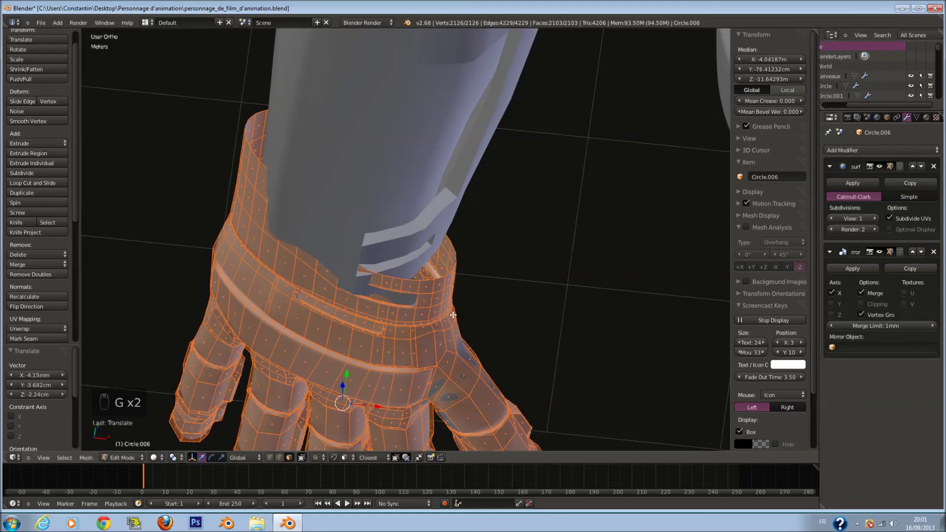
pyautogui.click(423, 297)
# - Set proportional editing to Connected, switch to wireframe display and deselect the whole hand mesh
pyautogui.scroll(2, 422, 297)
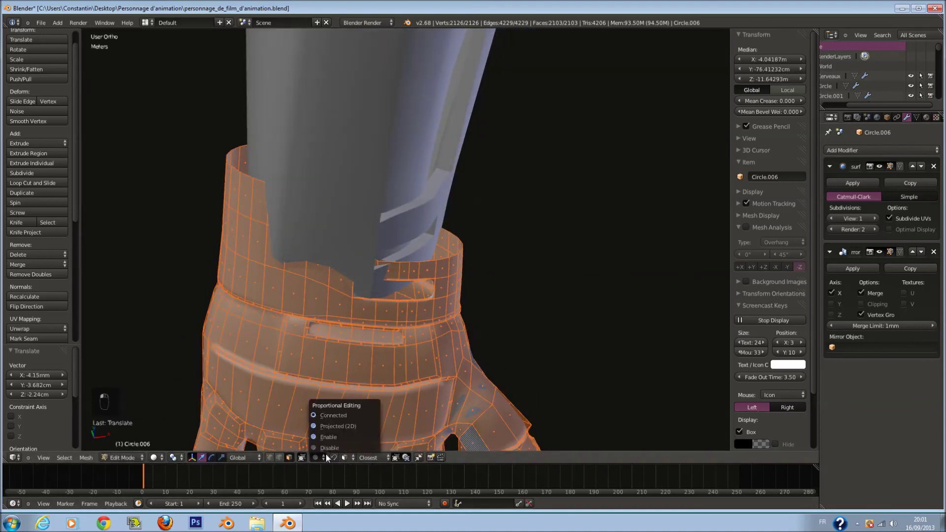
pyautogui.click(332, 418)
pyautogui.scroll(3, 380, 313)
pyautogui.press('z')
pyautogui.press('a')
# - Select the front cuff faces that the forearm pokes through and move them outward with proportional editing
pyautogui.press('c')
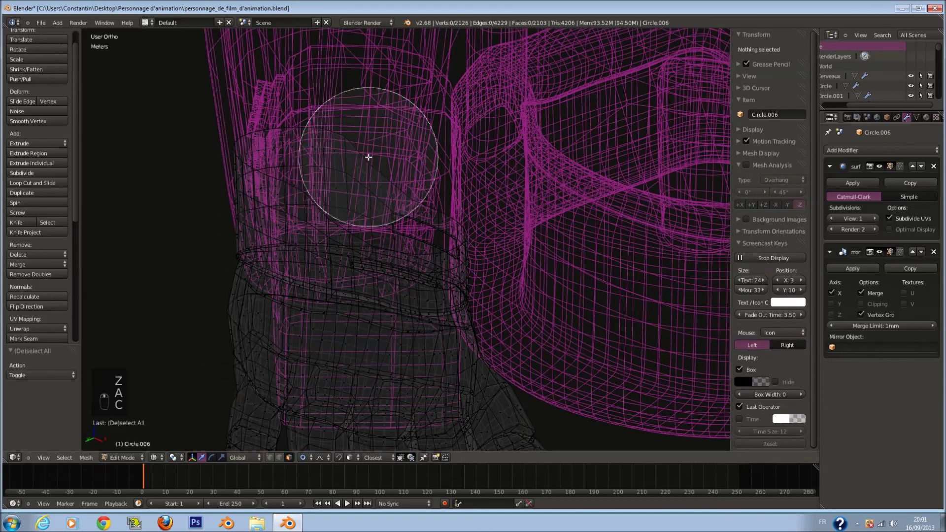
pyautogui.moveTo(369, 157); pyautogui.dragTo(420, 163)
pyautogui.rightClick(425, 161)
pyautogui.press('z')
pyautogui.moveTo(425, 161); pyautogui.dragTo(367, 225, button='middle')
pyautogui.press('c')
pyautogui.rightClick(363, 229)
pyautogui.press('z')
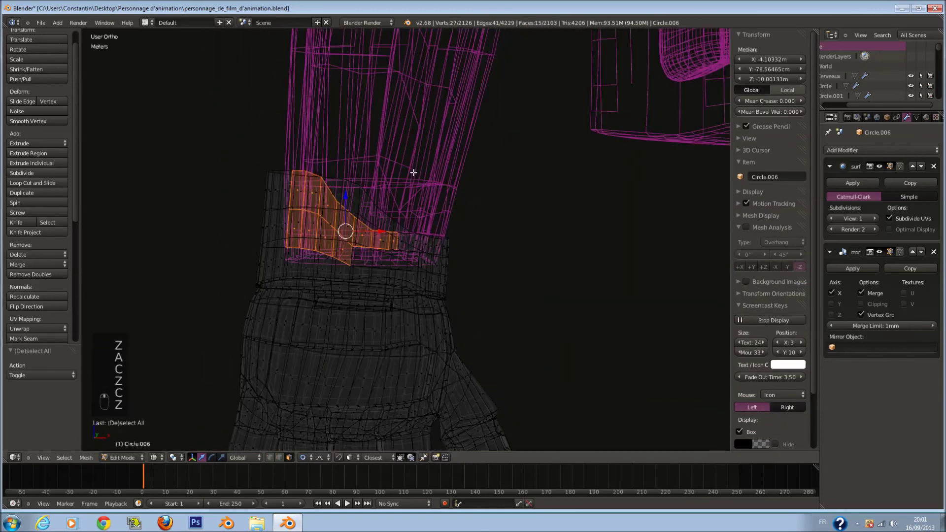
pyautogui.moveTo(413, 173); pyautogui.dragTo(448, 190, button='middle')
pyautogui.press('c')
pyautogui.moveTo(414, 213); pyautogui.dragTo(450, 209)
pyautogui.rightClick(450, 209)
pyautogui.press('z')
pyautogui.press('z')
pyautogui.moveTo(443, 212)
pyautogui.mouseDown(button='middle')
pyautogui.moveTo(376, 236)
pyautogui.moveTo(444, 231)
pyautogui.moveTo(451, 262)
pyautogui.moveTo(439, 259)
pyautogui.mouseUp(button='middle')
pyautogui.press('c')
pyautogui.rightClick(452, 266)
pyautogui.press('z')
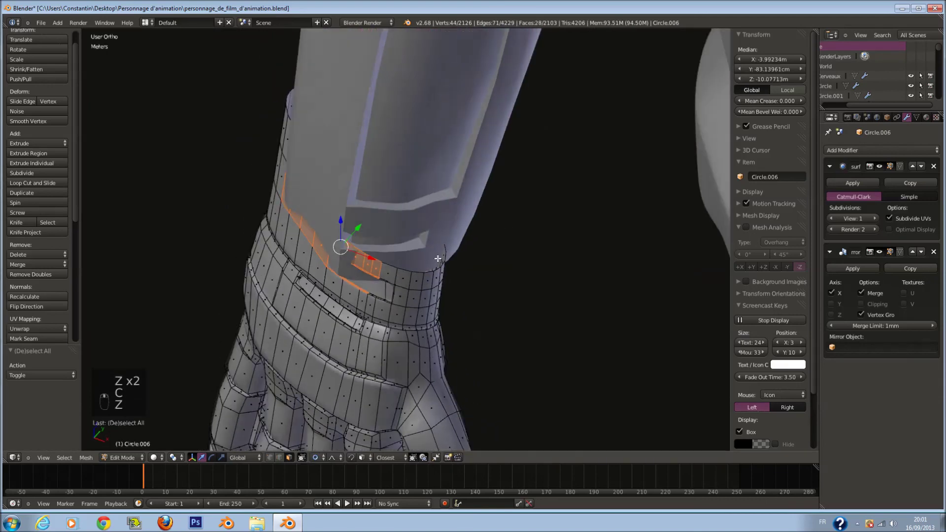
pyautogui.press('g')
pyautogui.click(431, 260)
pyautogui.press('a')
pyautogui.scroll(1, 421, 256)
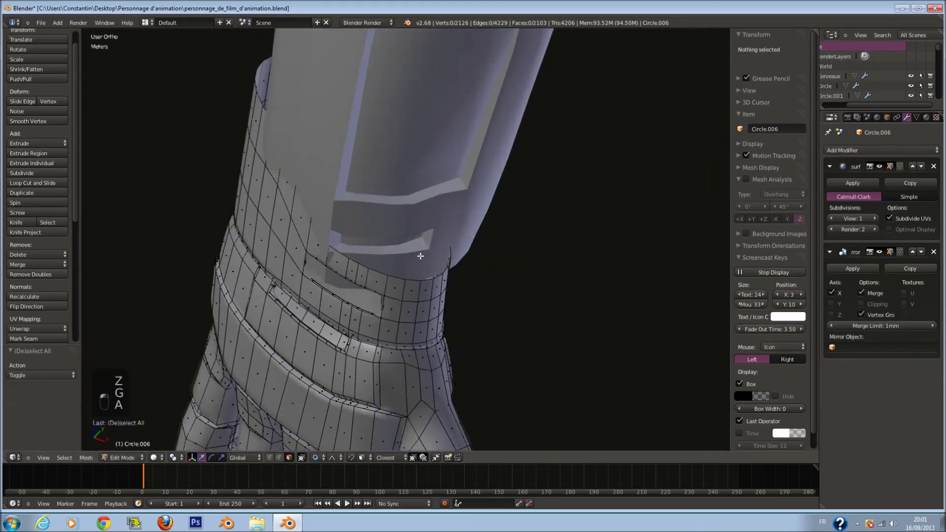
# - Select the cuff's upper faces on the thumb side and move them inward toward the forearm with proportional editing
pyautogui.moveTo(420, 256); pyautogui.dragTo(493, 220, button='middle')
pyautogui.press('c')
pyautogui.moveTo(481, 258); pyautogui.dragTo(474, 265)
pyautogui.rightClick(481, 261)
pyautogui.moveTo(506, 254); pyautogui.dragTo(507, 276, button='middle')
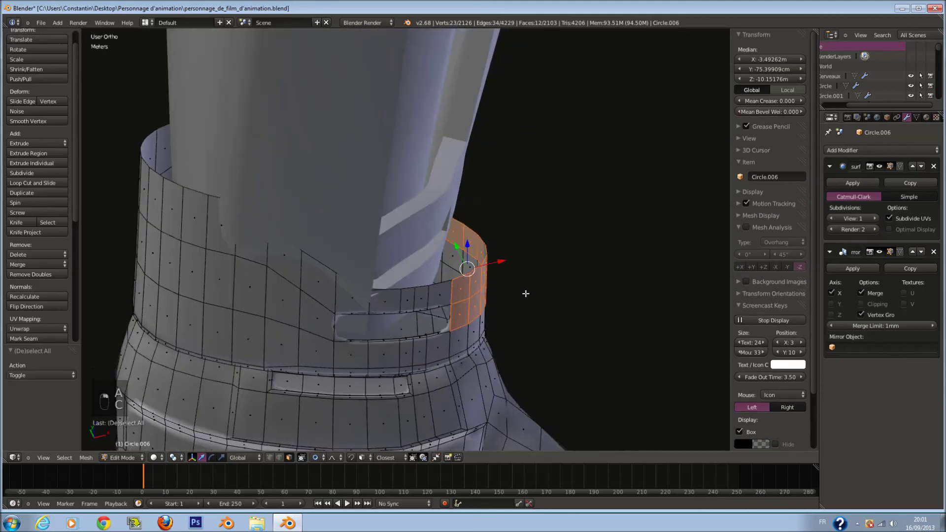
pyautogui.press('g')
pyautogui.scroll(-2, 509, 286)
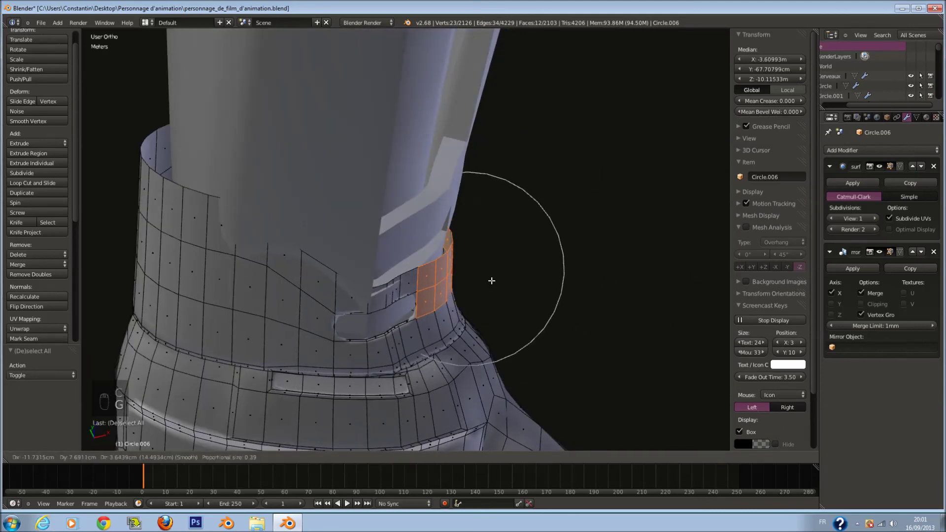
pyautogui.click(434, 277)
pyautogui.press('a')
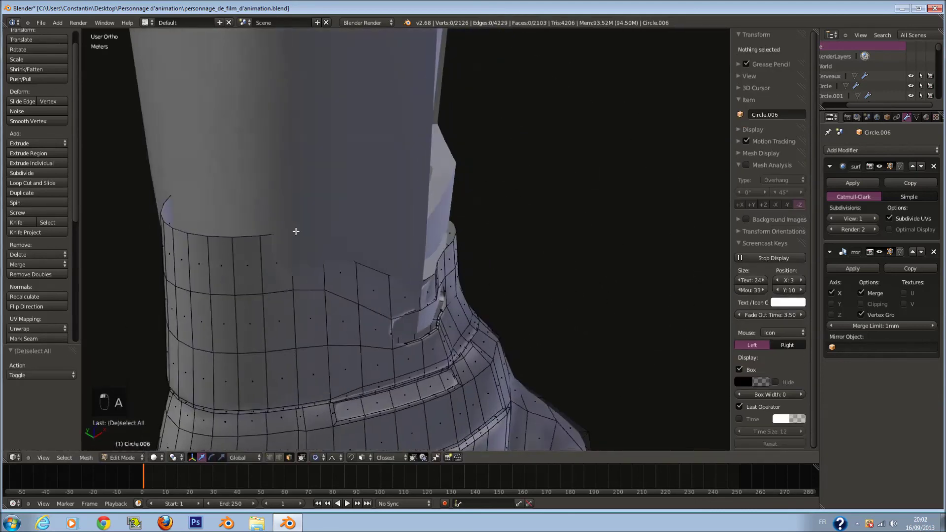
# - Select the upper rim faces on the cuff's outer side and move them to follow the forearm with proportional editing
pyautogui.press('z')
pyautogui.press('a')
pyautogui.press('a')
pyautogui.moveTo(257, 215); pyautogui.dragTo(221, 196, button='middle')
pyautogui.press('c')
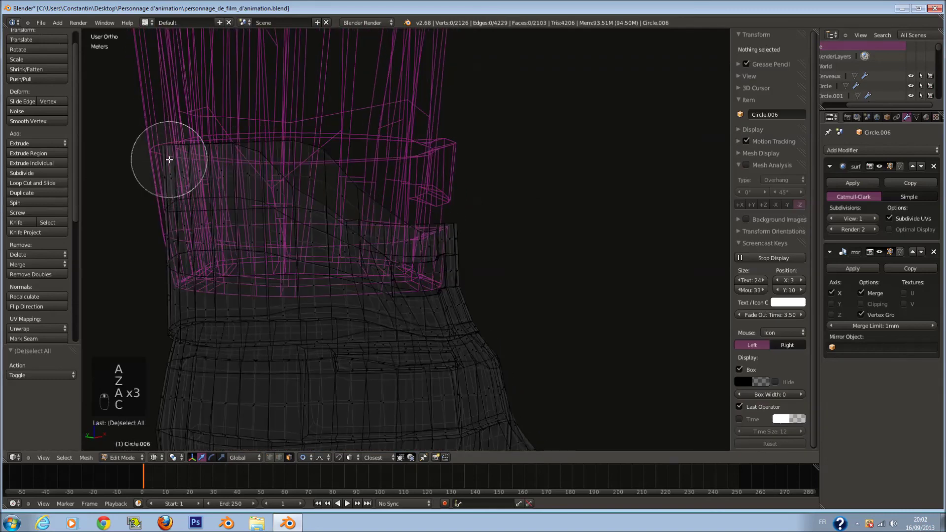
pyautogui.moveTo(169, 158); pyautogui.dragTo(255, 158)
pyautogui.rightClick(255, 159)
pyautogui.press('c')
pyautogui.moveTo(253, 102)
pyautogui.mouseDown(button='middle')
pyautogui.moveTo(306, 95)
pyautogui.moveTo(323, 146)
pyautogui.moveTo(401, 162)
pyautogui.moveTo(494, 213)
pyautogui.moveTo(525, 263)
pyautogui.mouseUp(button='middle')
pyautogui.rightClick(324, 146)
pyautogui.press('z')
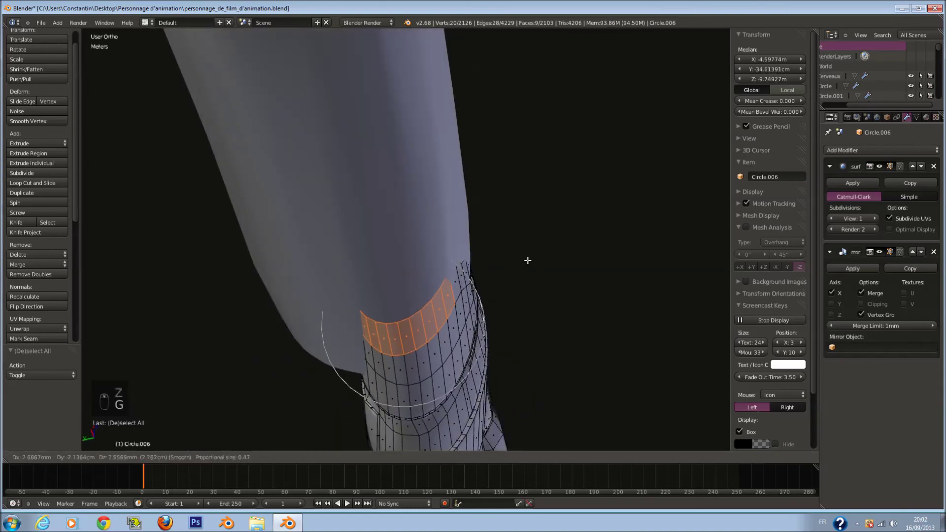
pyautogui.click(528, 260)
# - Select the rear cuff faces hidden inside the forearm and move them outward along Y with a larger proportional radius
pyautogui.moveTo(527, 260); pyautogui.dragTo(546, 213, button='middle')
pyautogui.press('z')
pyautogui.press('a')
pyautogui.press('c')
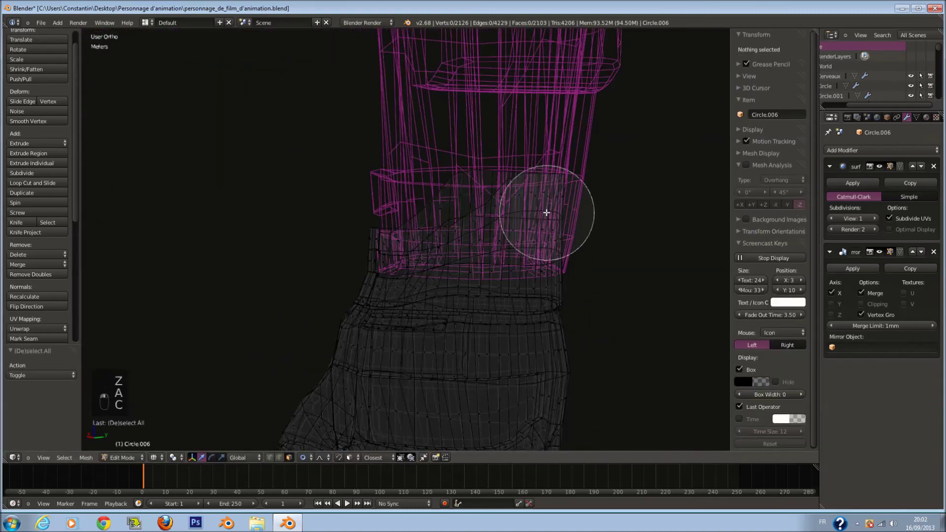
pyautogui.moveTo(538, 216); pyautogui.dragTo(560, 211)
pyautogui.rightClick(559, 211)
pyautogui.moveTo(560, 211); pyautogui.dragTo(558, 222, button='middle')
pyautogui.moveTo(389, 157)
pyautogui.mouseDown(button='middle')
pyautogui.moveTo(433, 216)
pyautogui.moveTo(256, 228)
pyautogui.moveTo(375, 260)
pyautogui.mouseUp(button='middle')
pyautogui.rightClick(433, 216)
pyautogui.press('z')
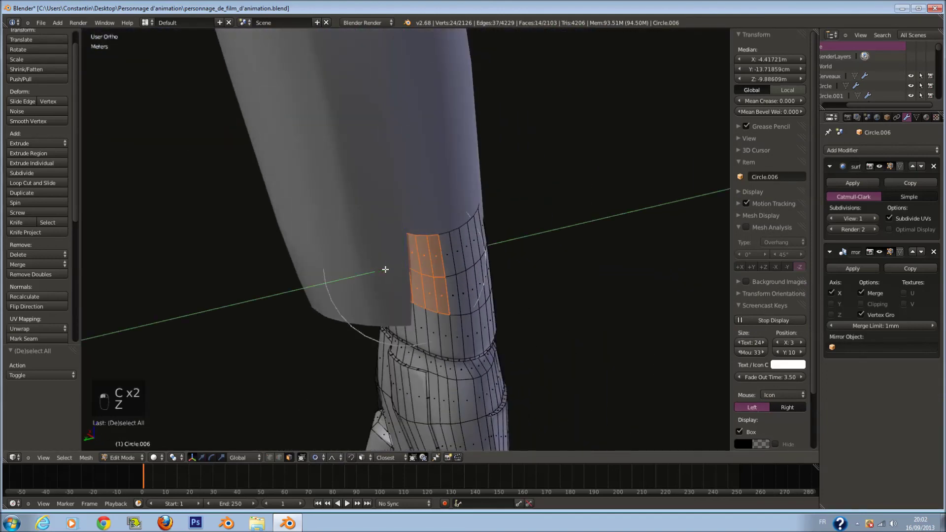
pyautogui.moveTo(385, 269); pyautogui.dragTo(380, 270)
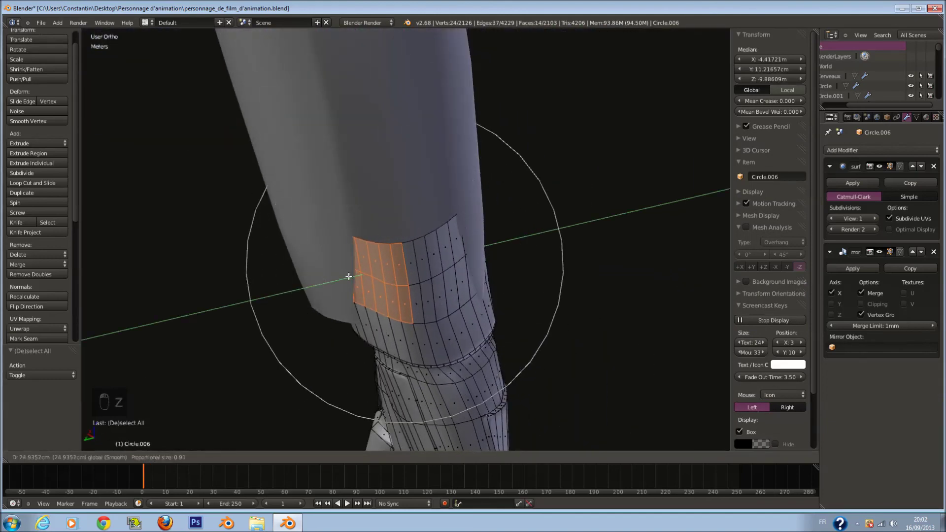
pyautogui.moveTo(331, 280); pyautogui.dragTo(323, 281)
# - Save the file, and rotate and reposition the rear cuff faces around the forearm with proportional editing
pyautogui.moveTo(323, 281); pyautogui.dragTo(500, 240, button='middle')
pyautogui.hotkey('ctrl', 's')
pyautogui.press('r')
pyautogui.click(418, 204)
pyautogui.press('g')
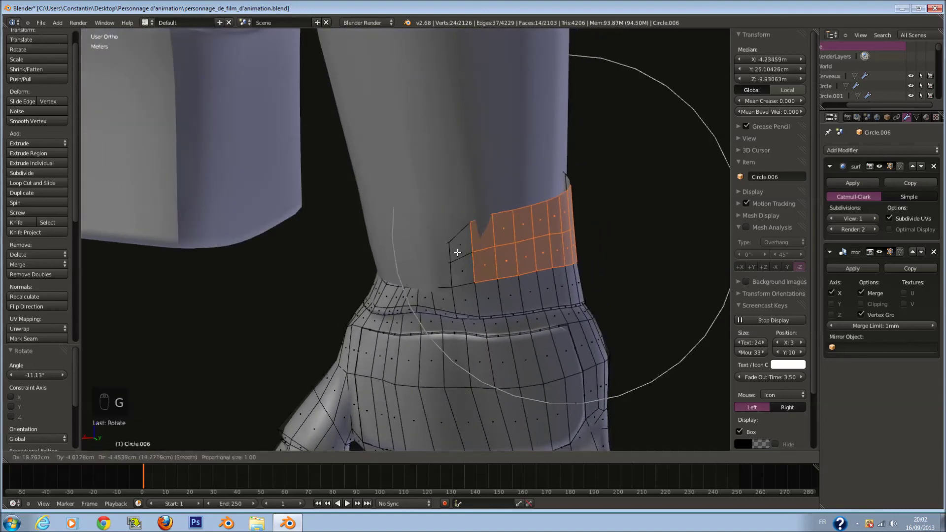
pyautogui.click(459, 251)
pyautogui.press('a')
# - Select the upper cuff faces on the outer front side, move them out past the forearm, and save the file
pyautogui.moveTo(460, 251); pyautogui.dragTo(475, 306, button='middle')
pyautogui.press('c')
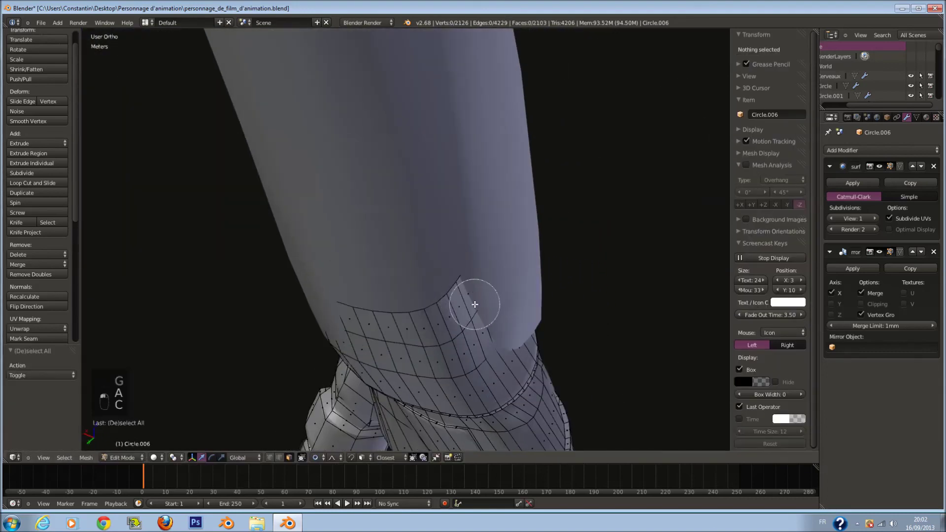
pyautogui.moveTo(475, 306); pyautogui.dragTo(520, 320)
pyautogui.rightClick(523, 280)
pyautogui.moveTo(523, 280); pyautogui.dragTo(532, 280, button='middle')
pyautogui.press('g')
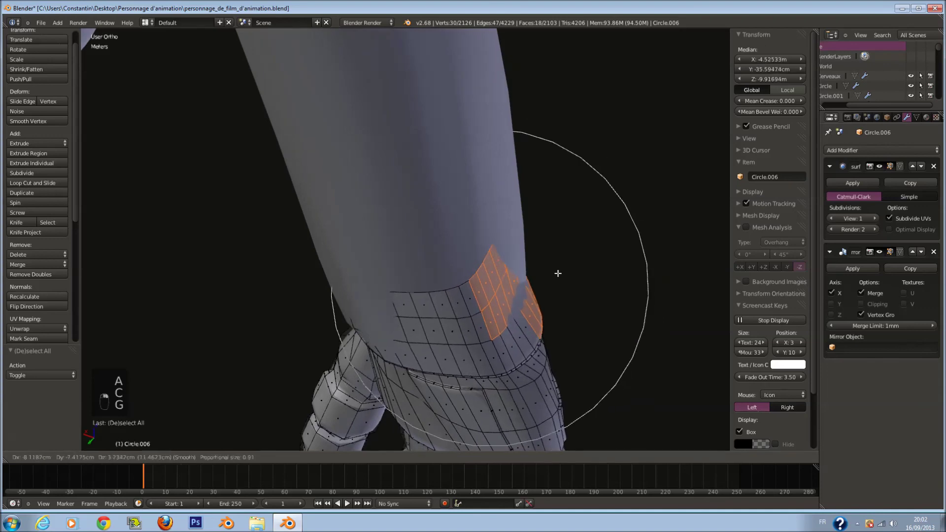
pyautogui.click(556, 271)
pyautogui.moveTo(556, 272)
pyautogui.mouseDown(button='middle')
pyautogui.moveTo(463, 295)
pyautogui.moveTo(368, 249)
pyautogui.moveTo(384, 277)
pyautogui.moveTo(350, 247)
pyautogui.mouseUp(button='middle')
pyautogui.hotkey('ctrl', 's')
pyautogui.press('g')
pyautogui.click(440, 288)
pyautogui.press('a')
# - Select the inner-side cuff faces around the protruding forearm and move them outward with a reduced proportional radius of 0.39
pyautogui.press('c')
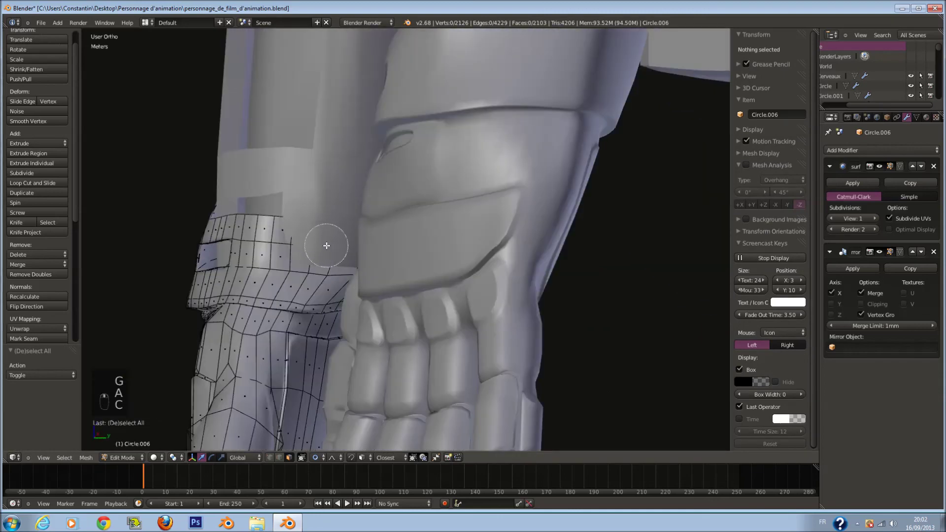
pyautogui.moveTo(302, 238); pyautogui.dragTo(339, 264)
pyautogui.rightClick(340, 261)
pyautogui.moveTo(340, 261)
pyautogui.mouseDown(button='middle')
pyautogui.moveTo(382, 243)
pyautogui.moveTo(384, 276)
pyautogui.mouseUp(button='middle')
pyautogui.press('c')
pyautogui.press('g')
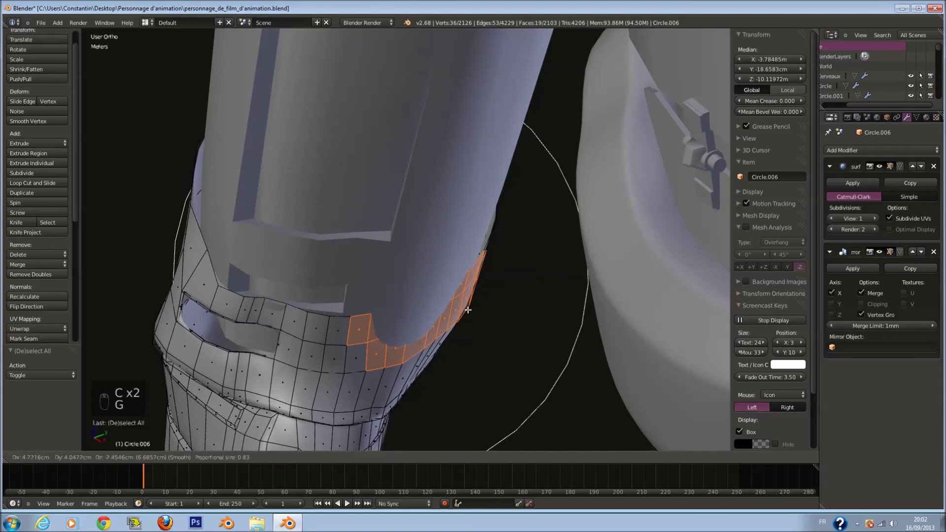
pyautogui.scroll(9, 466, 310)
pyautogui.click(465, 310)
# - Select the upper cuff faces at the inner front corner and move them outward with proportional editing
pyautogui.moveTo(465, 310); pyautogui.dragTo(386, 250, button='middle')
pyautogui.press('a')
pyautogui.press('c')
pyautogui.moveTo(336, 241); pyautogui.dragTo(391, 239)
pyautogui.rightClick(391, 239)
pyautogui.moveTo(391, 238); pyautogui.dragTo(437, 268, button='middle')
pyautogui.press('g')
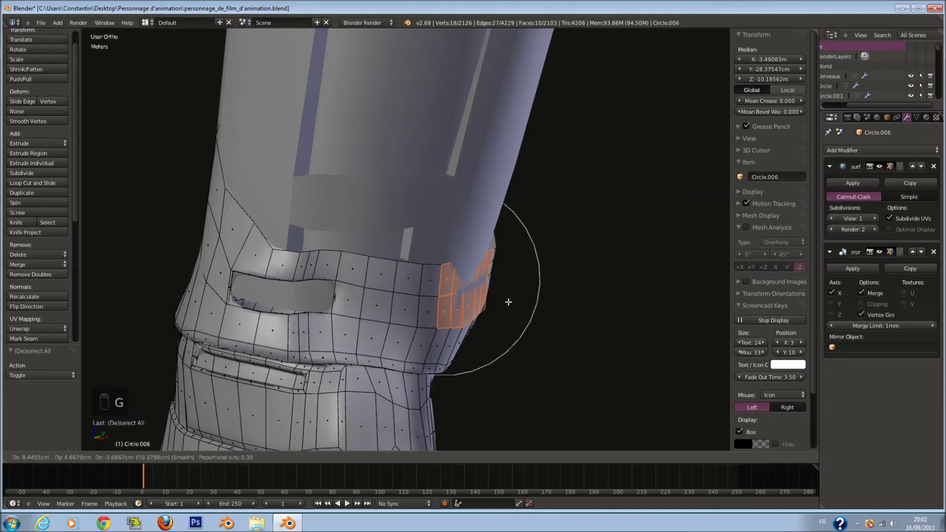
pyautogui.click(509, 302)
pyautogui.press('a')
pyautogui.press('c')
pyautogui.moveTo(473, 279); pyautogui.dragTo(473, 287)
pyautogui.rightClick(473, 287)
pyautogui.moveTo(507, 283); pyautogui.dragTo(463, 277, button='middle')
pyautogui.press('a')
# - Select the remaining cuff faces hidden at the inner corner, move them outward, and save the file
pyautogui.press('c')
pyautogui.moveTo(454, 275); pyautogui.dragTo(453, 294)
pyautogui.rightClick(453, 294)
pyautogui.press('g')
pyautogui.moveTo(456, 296)
pyautogui.mouseDown(button='middle')
pyautogui.moveTo(493, 304)
pyautogui.moveTo(340, 268)
pyautogui.mouseUp(button='middle')
pyautogui.click(498, 307)
pyautogui.press('a')
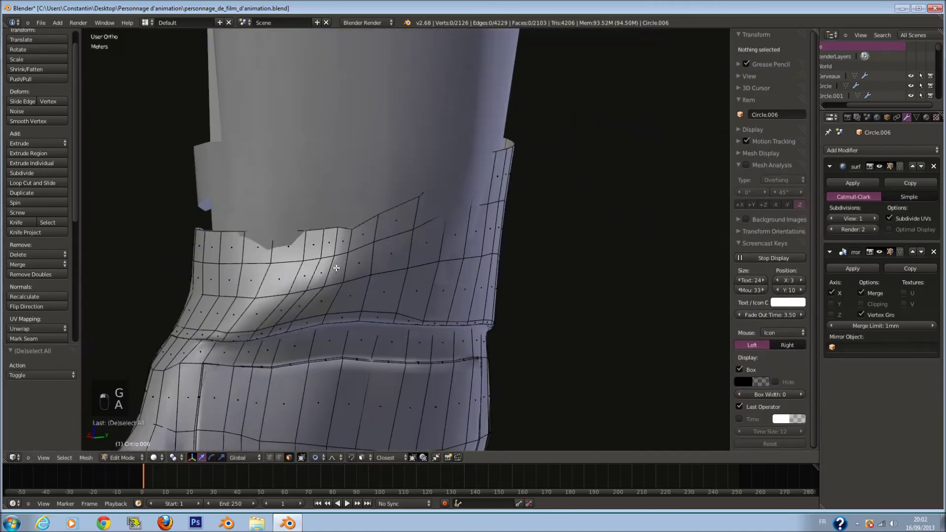
pyautogui.hotkey('ctrl', 's')
pyautogui.click(315, 263)
# - Select the whole hand mesh and scale it up slightly, checking its proportions against the arm in front view
pyautogui.moveTo(406, 260); pyautogui.dragTo(431, 254, button='middle')
pyautogui.press('a')
pyautogui.press('a')
pyautogui.press('a')
pyautogui.press('a')
pyautogui.press('a')
pyautogui.scroll(-4, 470, 266)
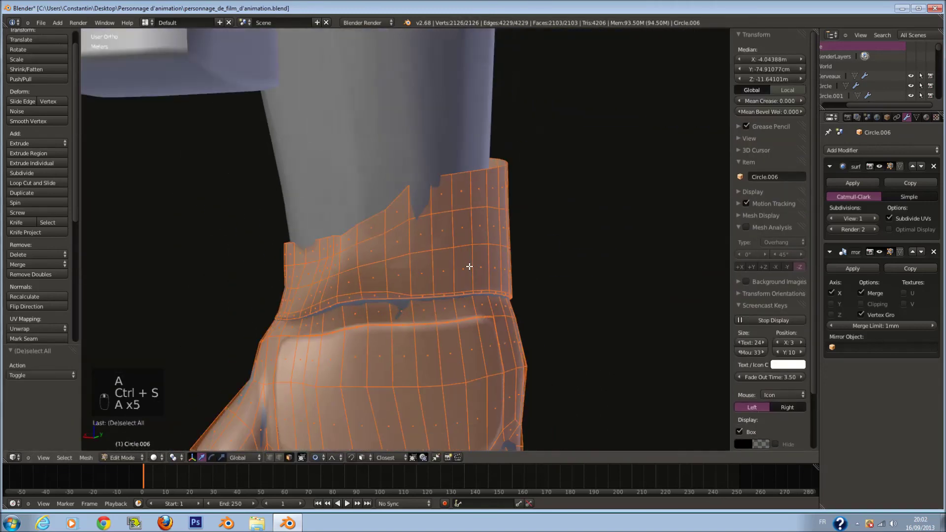
pyautogui.click(497, 280)
pyautogui.press('KP_1')
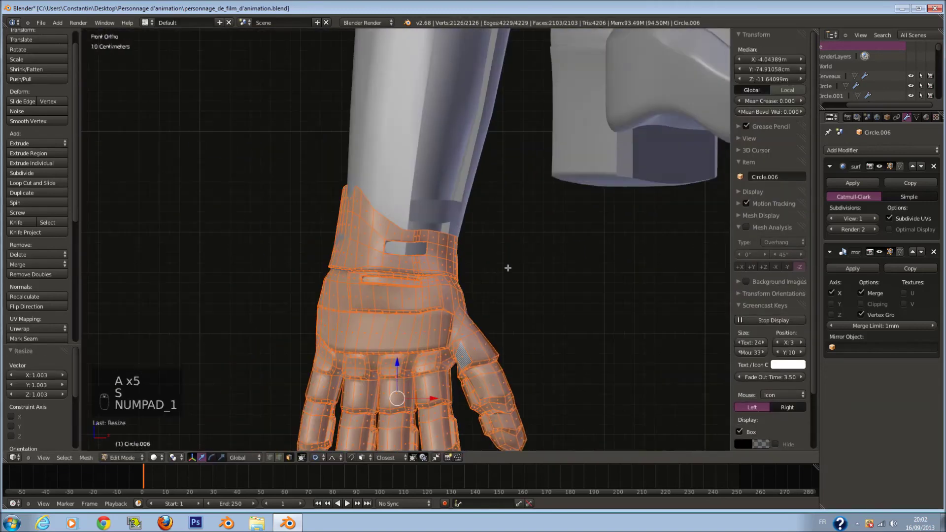
pyautogui.scroll(-4, 512, 268)
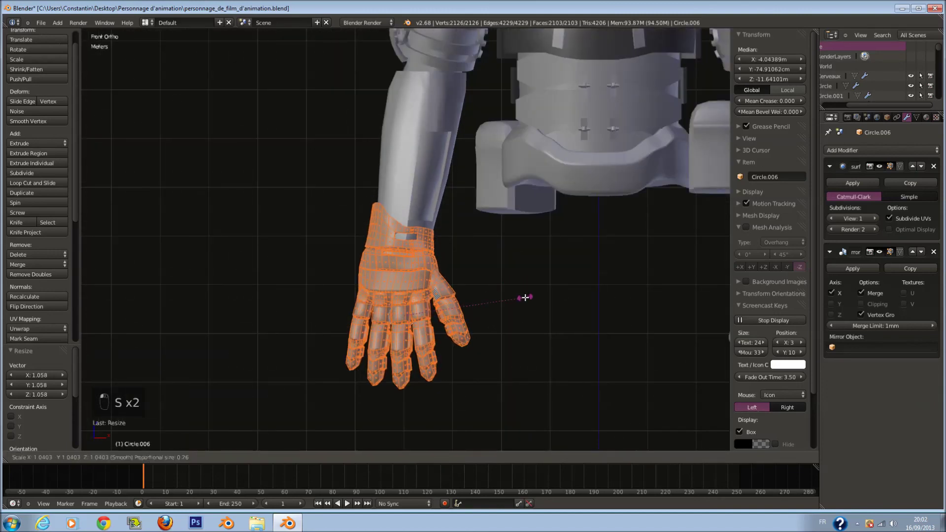
pyautogui.click(526, 297)
# - Rotate the whole hand about 0.5° and move it about 2.8 cm along X and 17.6 cm along Z
pyautogui.scroll(2, 525, 298)
pyautogui.press('r')
pyautogui.click(529, 283)
pyautogui.press('g')
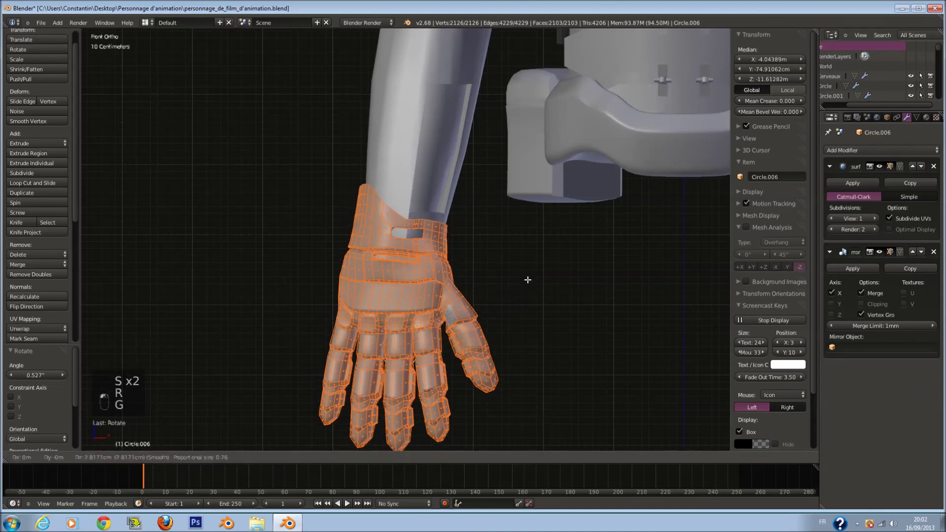
pyautogui.click(530, 270)
# - Select the palm-side wrist faces below the cuff where the forearm pokes through and move them outward
pyautogui.moveTo(517, 264); pyautogui.dragTo(387, 339, button='middle')
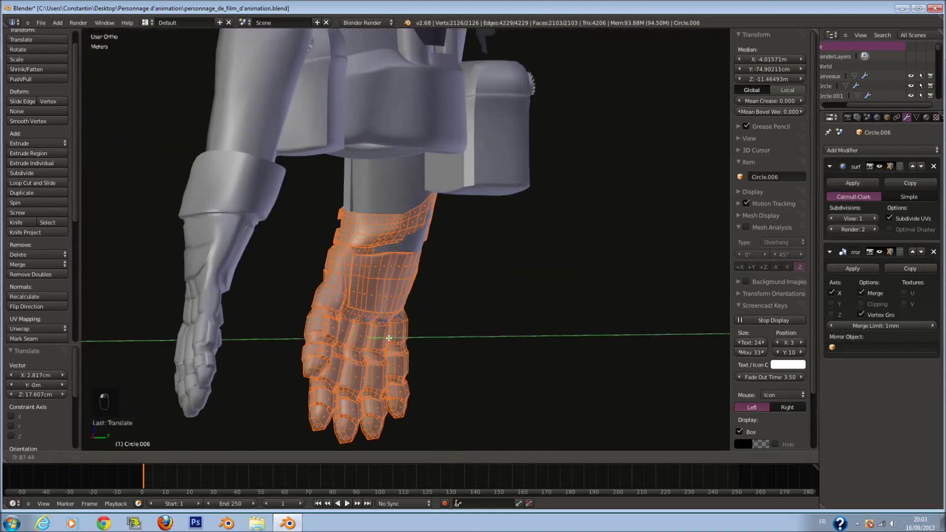
pyautogui.scroll(4, 392, 283)
pyautogui.press('a')
pyautogui.press('c')
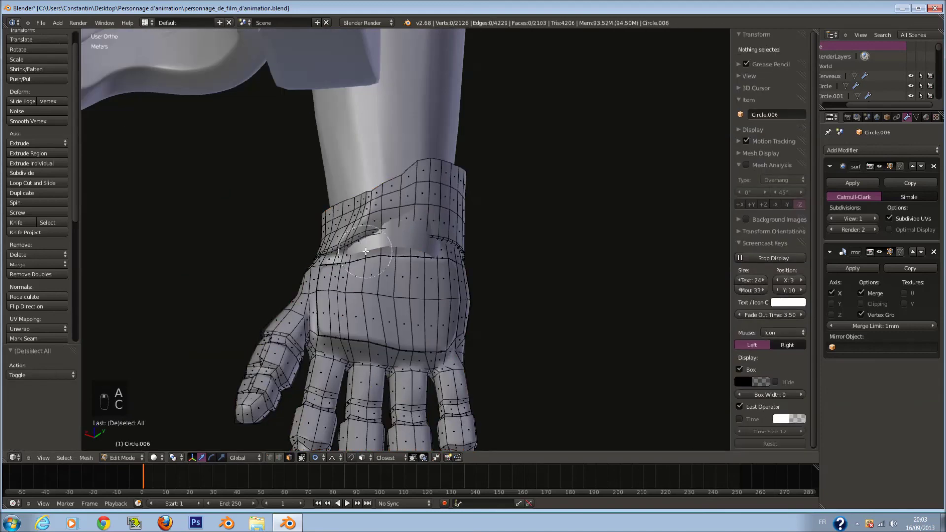
pyautogui.moveTo(366, 252); pyautogui.dragTo(430, 257)
pyautogui.rightClick(424, 264)
pyautogui.moveTo(419, 269); pyautogui.dragTo(456, 259, button='middle')
pyautogui.moveTo(424, 250); pyautogui.dragTo(430, 253)
pyautogui.scroll(1, 378, 237)
pyautogui.press('a')
# - Select the faces around the rear of the wrist and move them about 14 cm along Y to cover the forearm
pyautogui.press('c')
pyautogui.moveTo(429, 253); pyautogui.dragTo(415, 259, button='middle')
pyautogui.press('a')
pyautogui.press('c')
pyautogui.moveTo(424, 248); pyautogui.dragTo(392, 250)
pyautogui.rightClick(392, 251)
pyautogui.press('z')
pyautogui.moveTo(391, 251); pyautogui.dragTo(452, 245, button='middle')
pyautogui.press('z')
pyautogui.moveTo(447, 252); pyautogui.dragTo(468, 254)
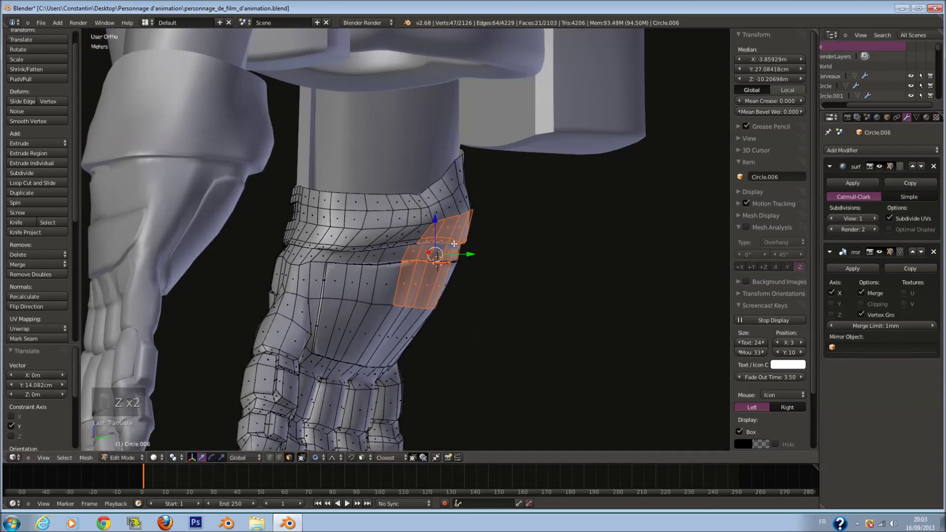
# - Rotate and move the selected rear wrist faces in the right-side wireframe view to follow the forearm
pyautogui.press('KP_3')
pyautogui.press('z')
pyautogui.press('r')
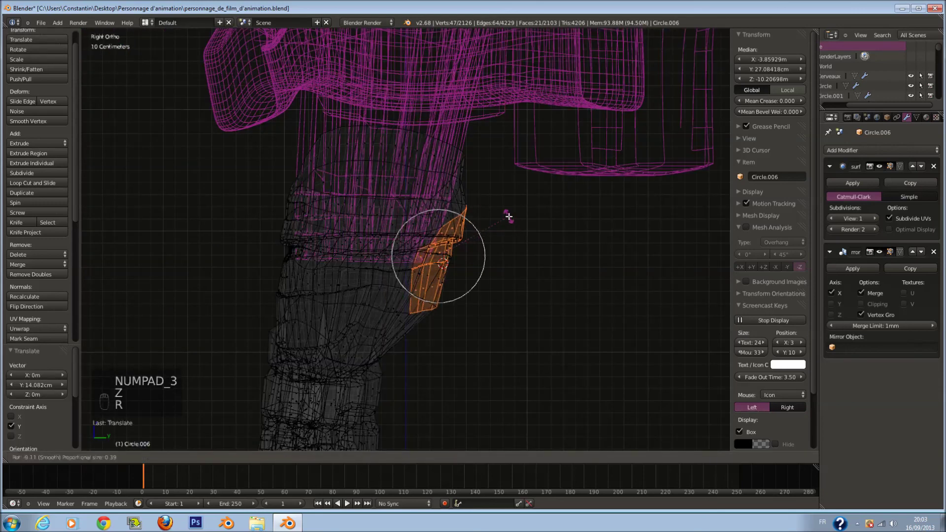
pyautogui.click(510, 217)
pyautogui.press('g')
pyautogui.click(498, 211)
# - Select the whole hand, then rotate and move it in side view to align its cuff with the forearm
pyautogui.scroll(-3, 462, 263)
pyautogui.press('a')
pyautogui.press('a')
pyautogui.press('a')
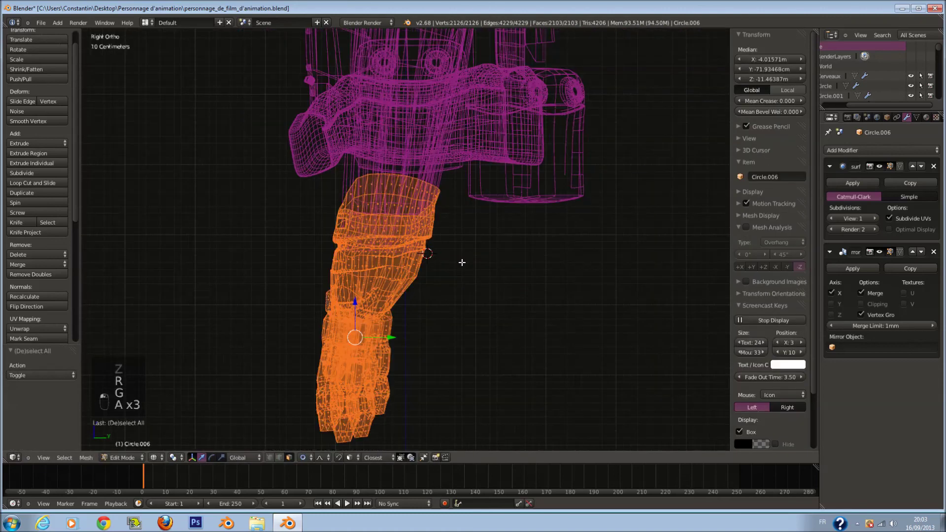
pyautogui.press('r')
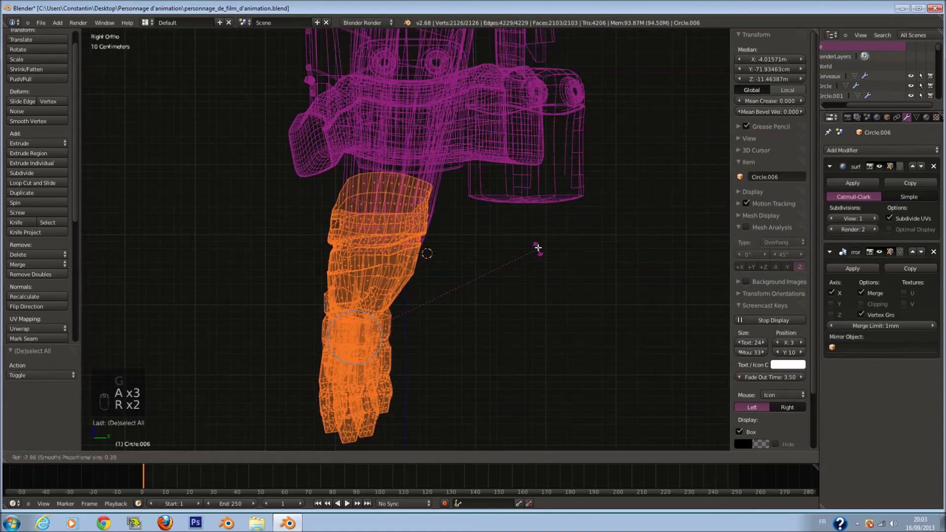
pyautogui.press('g')
pyautogui.click(549, 253)
pyautogui.press('z')
# - Select the rear faces around the cuff and wrist and shift them outward to cover the forearm
pyautogui.moveTo(549, 253)
pyautogui.mouseDown(button='middle')
pyautogui.moveTo(484, 263)
pyautogui.moveTo(547, 280)
pyautogui.moveTo(545, 302)
pyautogui.mouseUp(button='middle')
pyautogui.scroll(4, 445, 249)
pyautogui.moveTo(445, 249); pyautogui.dragTo(445, 211, button='middle')
pyautogui.press('a')
pyautogui.moveTo(441, 211); pyautogui.dragTo(418, 212)
pyautogui.rightClick(418, 212)
pyautogui.moveTo(418, 212); pyautogui.dragTo(477, 221, button='middle')
pyautogui.moveTo(485, 226); pyautogui.dragTo(473, 226)
pyautogui.moveTo(473, 225)
pyautogui.mouseDown(button='middle')
pyautogui.moveTo(418, 214)
pyautogui.moveTo(458, 206)
pyautogui.moveTo(492, 224)
pyautogui.moveTo(429, 250)
pyautogui.mouseUp(button='middle')
pyautogui.press('Tab')
pyautogui.press('Tab')
# - Select the fingers and lower hand in the right-side wireframe view and rotate them about -2.7°
pyautogui.press('KP_1')
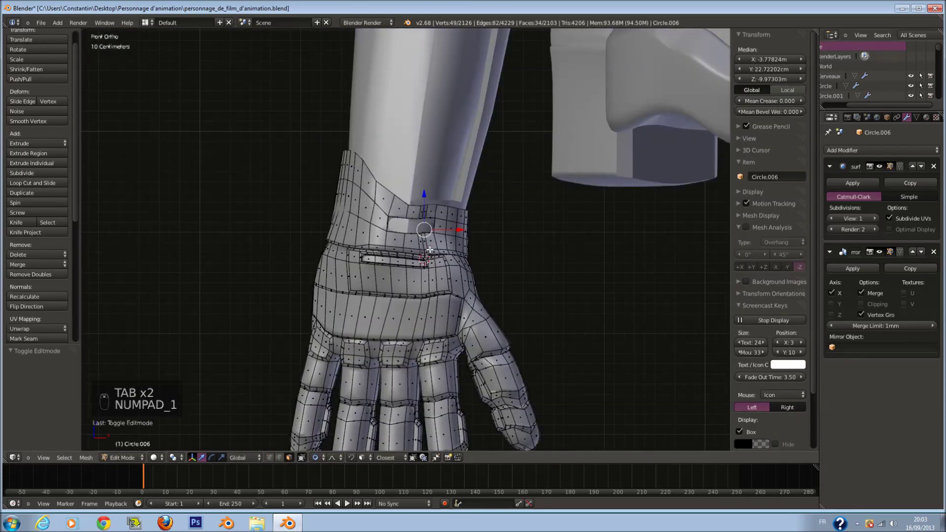
pyautogui.press('KP_3')
pyautogui.press('z')
pyautogui.press('a')
pyautogui.press('a')
pyautogui.press('a')
pyautogui.press('a')
pyautogui.press('a')
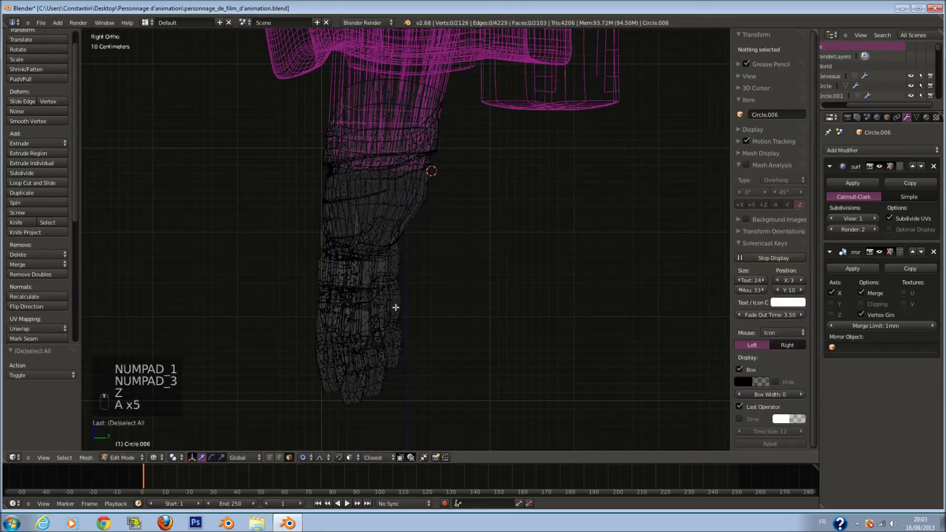
pyautogui.moveTo(374, 301); pyautogui.dragTo(345, 306)
pyautogui.rightClick(344, 306)
pyautogui.scroll(1, 529, 327)
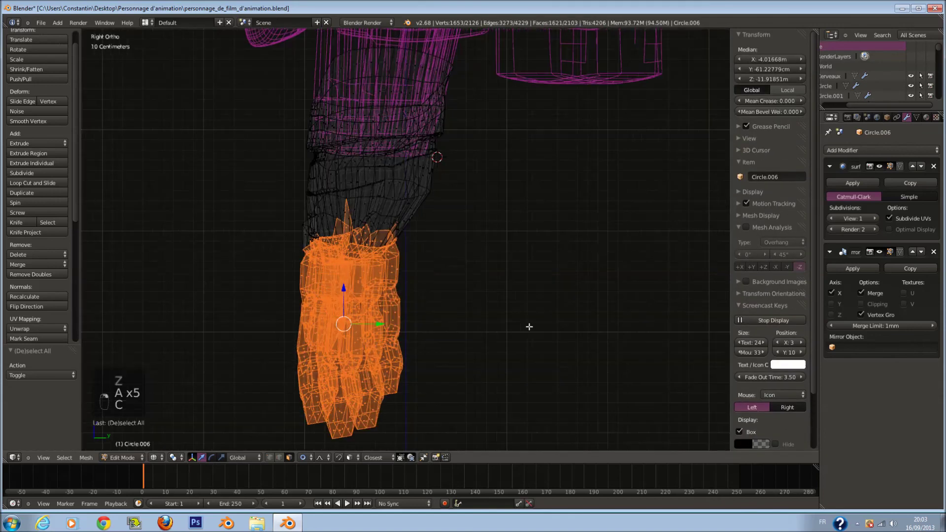
pyautogui.click(533, 318)
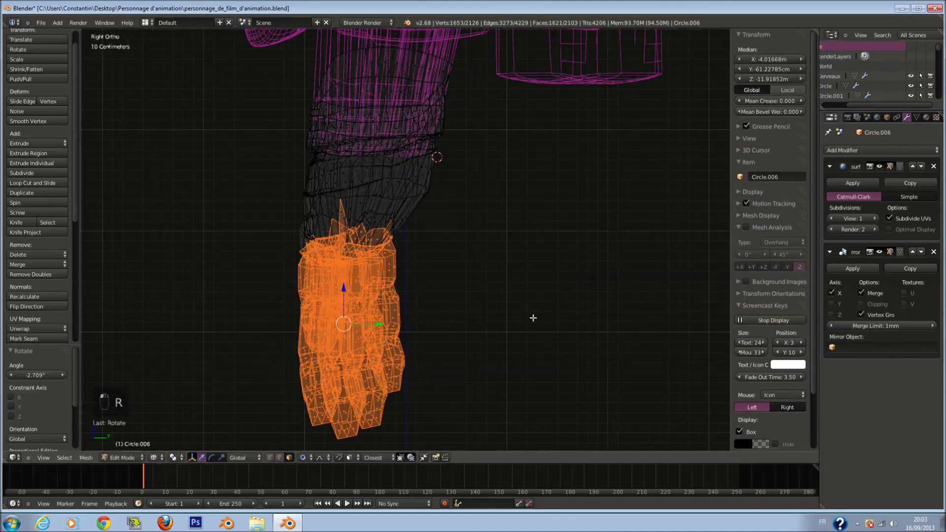
pyautogui.click(542, 316)
# - Clear the selection in solid shading and save the file
pyautogui.press('z')
pyautogui.moveTo(537, 315)
pyautogui.mouseDown(button='middle')
pyautogui.moveTo(518, 304)
pyautogui.moveTo(443, 310)
pyautogui.moveTo(495, 303)
pyautogui.mouseUp(button='middle')
pyautogui.press('a')
pyautogui.hotkey('ctrl', 's')
pyautogui.click(492, 302)
# - Select the palm-side wrist faces just below the cuff that the forearm pokes through and move them outward
pyautogui.scroll(1, 466, 253)
pyautogui.press('z')
pyautogui.press('a')
pyautogui.press('z')
pyautogui.press('a')
pyautogui.press('c')
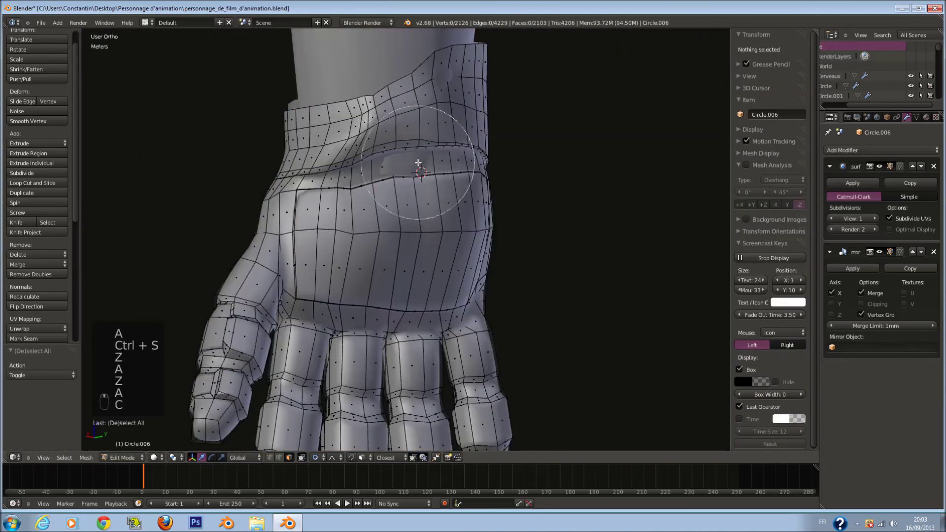
pyautogui.moveTo(404, 162); pyautogui.dragTo(408, 178)
pyautogui.rightClick(409, 177)
pyautogui.moveTo(409, 176); pyautogui.dragTo(436, 187, button='middle')
pyautogui.moveTo(436, 174); pyautogui.dragTo(446, 173)
pyautogui.moveTo(498, 176); pyautogui.dragTo(419, 224, button='middle')
pyautogui.scroll(2, 418, 234)
pyautogui.press('a')
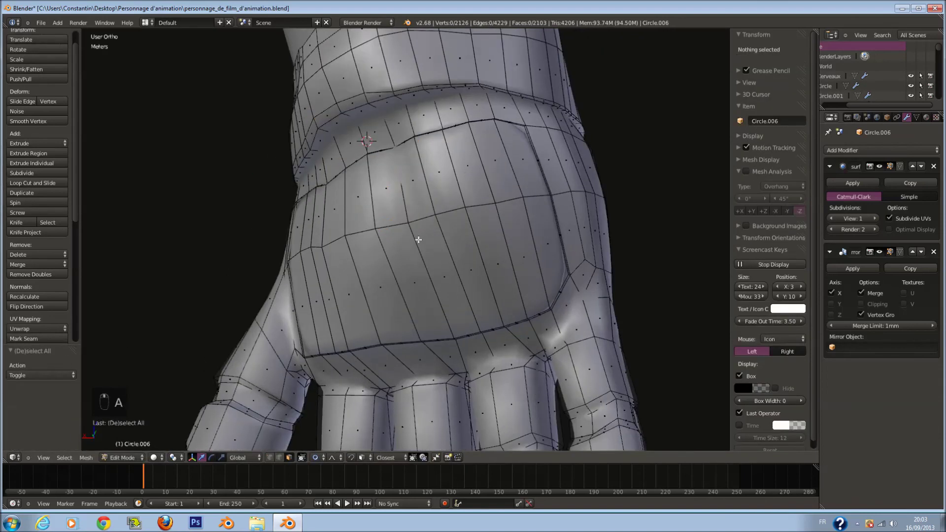
# - Try to move the lower palm and finger-base faces about 3.5 cm along Y
pyautogui.scroll(-2, 420, 256)
pyautogui.press('c')
pyautogui.moveTo(377, 306)
pyautogui.mouseDown()
pyautogui.moveTo(390, 336)
pyautogui.moveTo(444, 321)
pyautogui.mouseUp()
pyautogui.rightClick(443, 320)
pyautogui.moveTo(443, 320); pyautogui.dragTo(426, 353, button='middle')
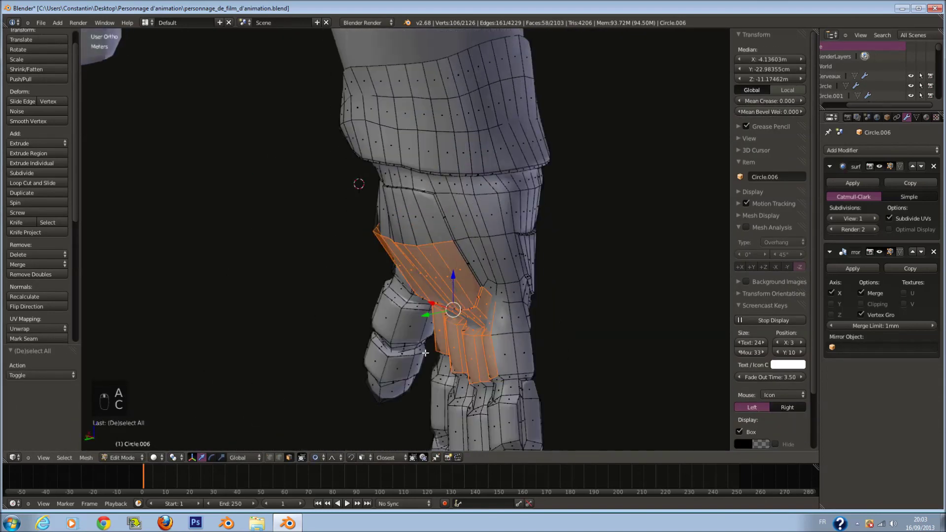
pyautogui.moveTo(430, 314); pyautogui.dragTo(448, 312)
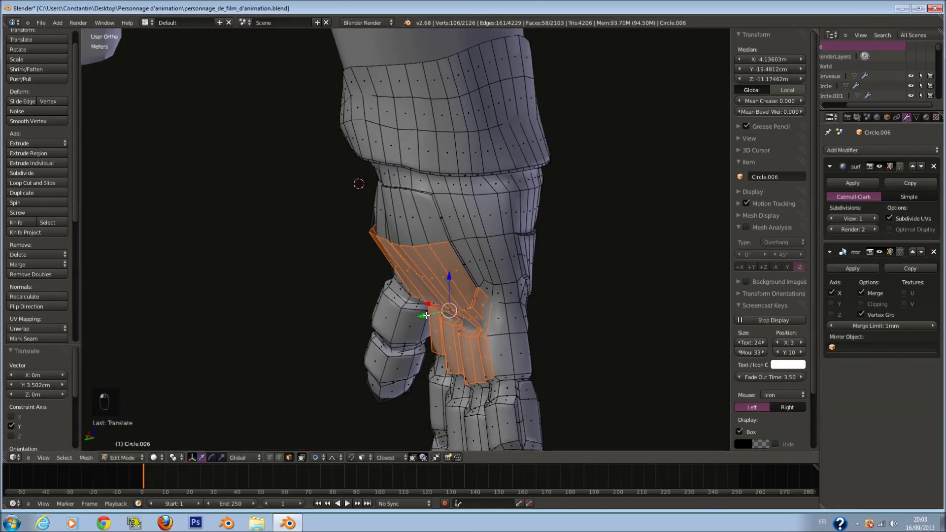
pyautogui.hotkey('ctrl', 'z')
# - Select the palm-side finger-base faces below the palm pad, move them along Y with proportional editing, and clear the selection
pyautogui.moveTo(457, 300); pyautogui.dragTo(407, 253, button='middle')
pyautogui.press('a')
pyautogui.press('c')
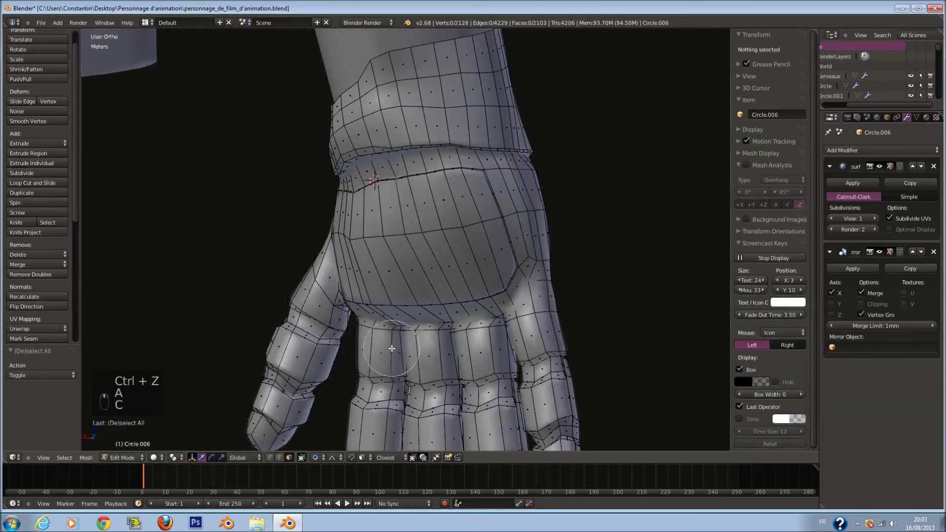
pyautogui.moveTo(392, 348); pyautogui.dragTo(448, 338)
pyautogui.rightClick(448, 338)
pyautogui.moveTo(448, 338); pyautogui.dragTo(454, 331, button='middle')
pyautogui.press('g')
pyautogui.press('y')
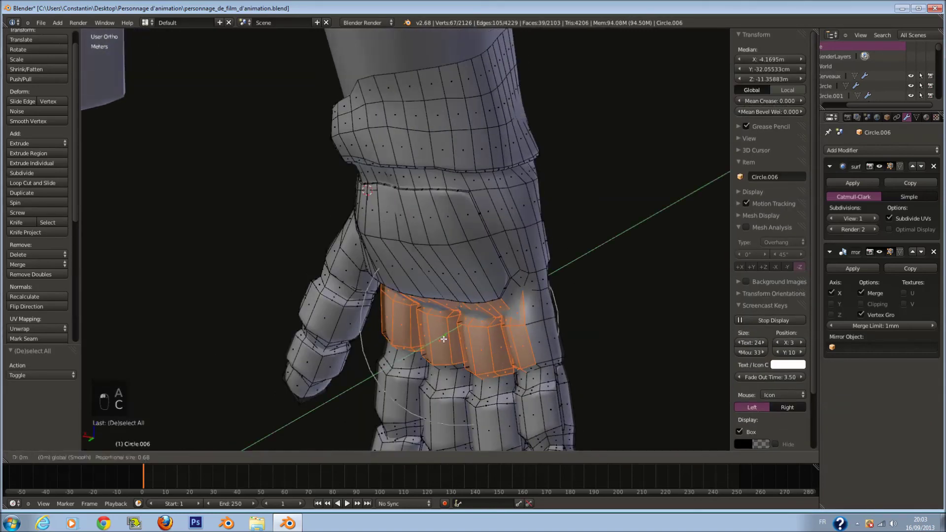
pyautogui.click(440, 338)
pyautogui.press('a')
# - Select the middle row of vertices across the palm pad and move it along Y with proportional editing to reshape the palm
pyautogui.moveTo(441, 338); pyautogui.dragTo(458, 291, button='middle')
pyautogui.scroll(2, 442, 313)
pyautogui.moveTo(268, 444); pyautogui.dragTo(373, 384, button='middle')
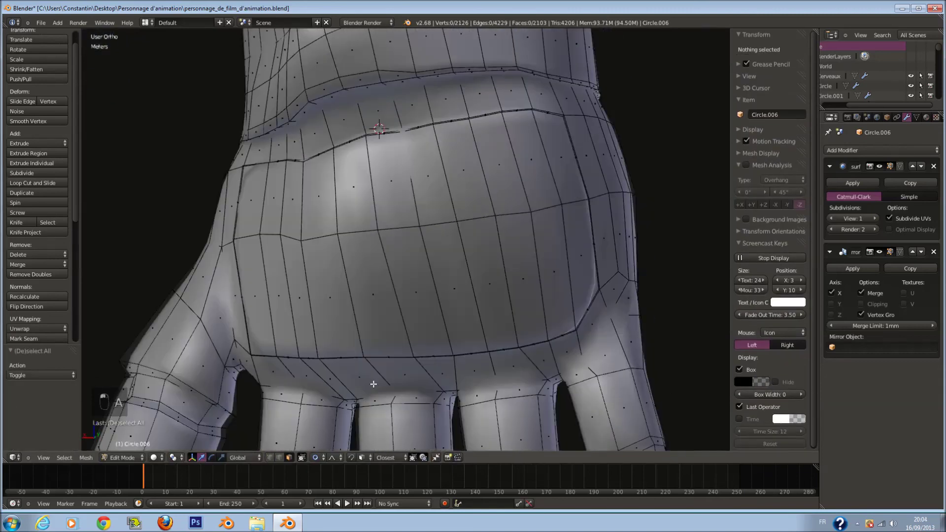
pyautogui.moveTo(286, 252); pyautogui.dragTo(517, 222)
pyautogui.moveTo(518, 222)
pyautogui.mouseDown(button='middle')
pyautogui.moveTo(443, 226)
pyautogui.moveTo(432, 237)
pyautogui.mouseUp(button='middle')
pyautogui.press('c')
pyautogui.moveTo(455, 228); pyautogui.dragTo(453, 226)
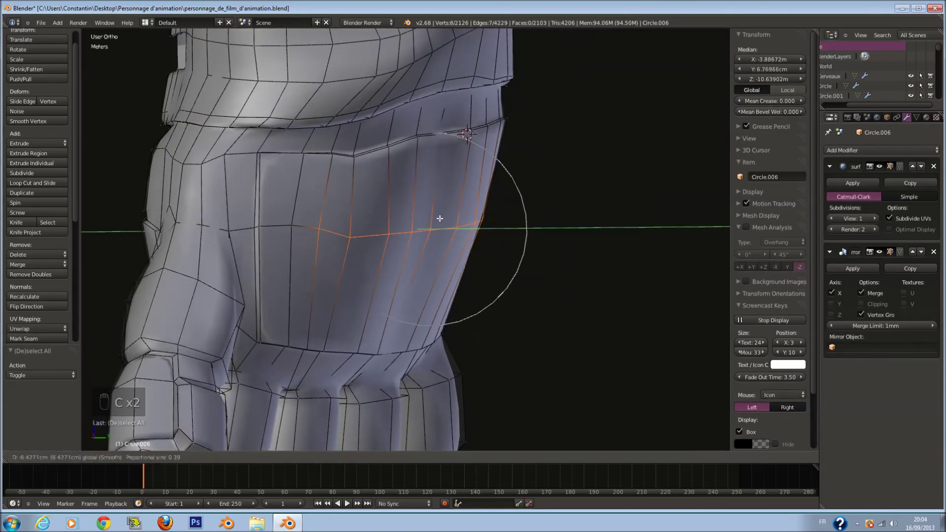
pyautogui.click(434, 217)
# - Leave mesh editing on the glove and save the file
pyautogui.moveTo(434, 217); pyautogui.dragTo(470, 282, button='middle')
pyautogui.press('Tab')
pyautogui.hotkey('ctrl', 's')
pyautogui.scroll(3, 501, 294)
pyautogui.scroll(-5, 472, 280)
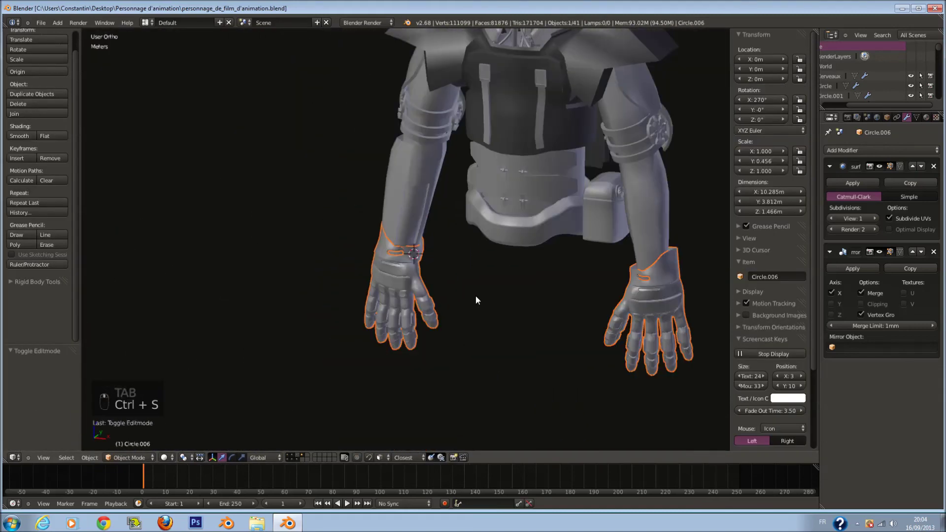
# - Reopen the glove mesh for editing in front view and select the edge loop around the cuff's upper opening
pyautogui.press('KP_1')
pyautogui.press('Tab')
pyautogui.scroll(8, 454, 251)
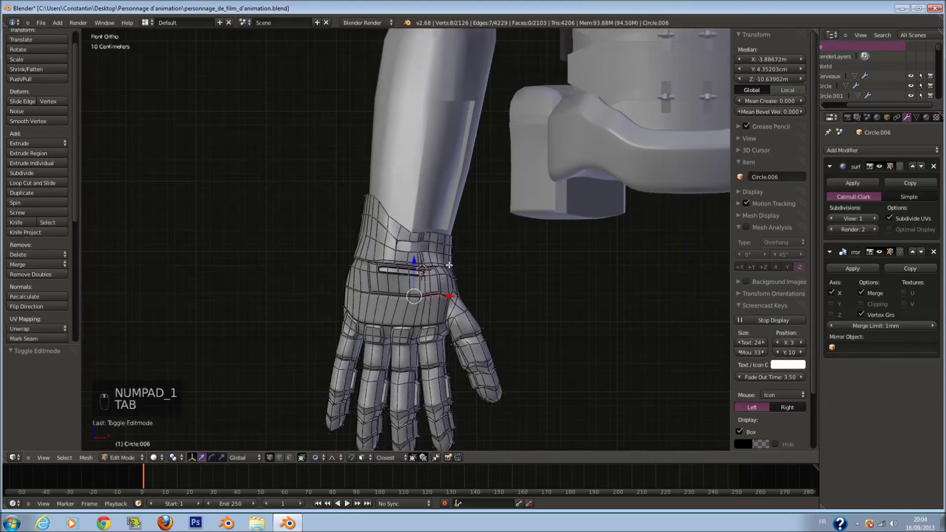
pyautogui.scroll(3, 443, 188)
pyautogui.rightClick(428, 209)
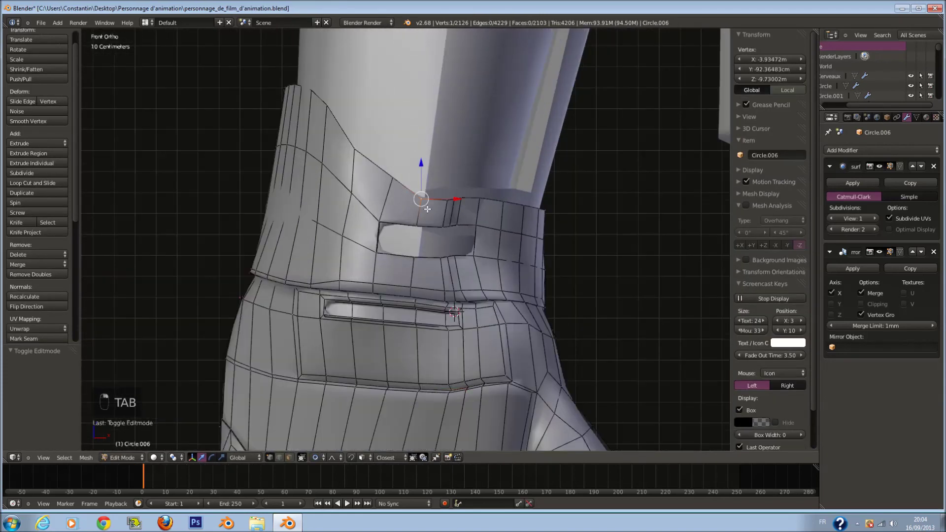
pyautogui.keyDown('alt'); pyautogui.rightClick(427, 206); pyautogui.keyUp('alt')
# - Extrude the cuff's upper edge loop and try to scale it inward by 0.959
pyautogui.moveTo(427, 206); pyautogui.dragTo(438, 271, button='middle')
pyautogui.scroll(3, 431, 231)
pyautogui.press('e')
pyautogui.click(499, 287)
pyautogui.press('s')
pyautogui.click(468, 297)
pyautogui.press('z')
pyautogui.press('z')
pyautogui.press('KP_1')
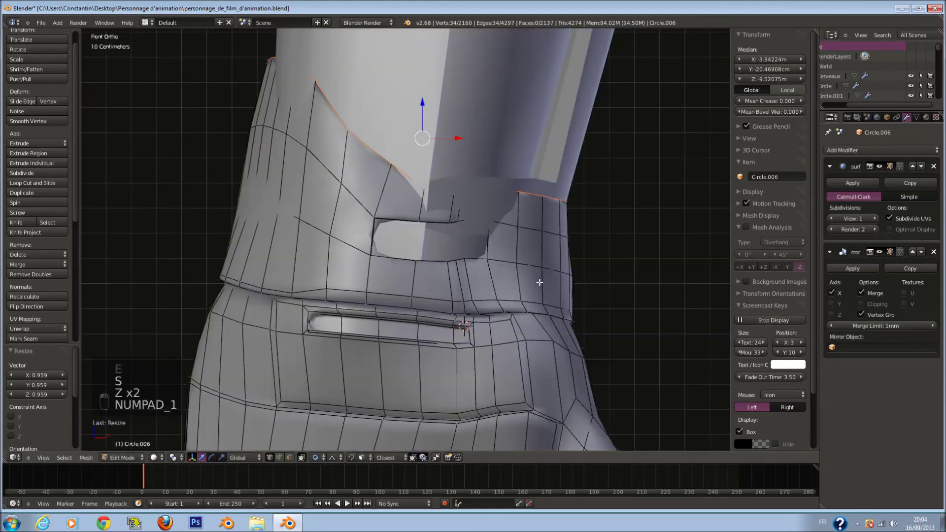
# - Disable proportional editing and undo the last scaling of the cuff's rim
pyautogui.click(324, 457)
pyautogui.click(345, 443)
pyautogui.hotkey('ctrl', 'z')
pyautogui.hotkey('ctrl', 'z')
pyautogui.hotkey('ctrl', 'z')
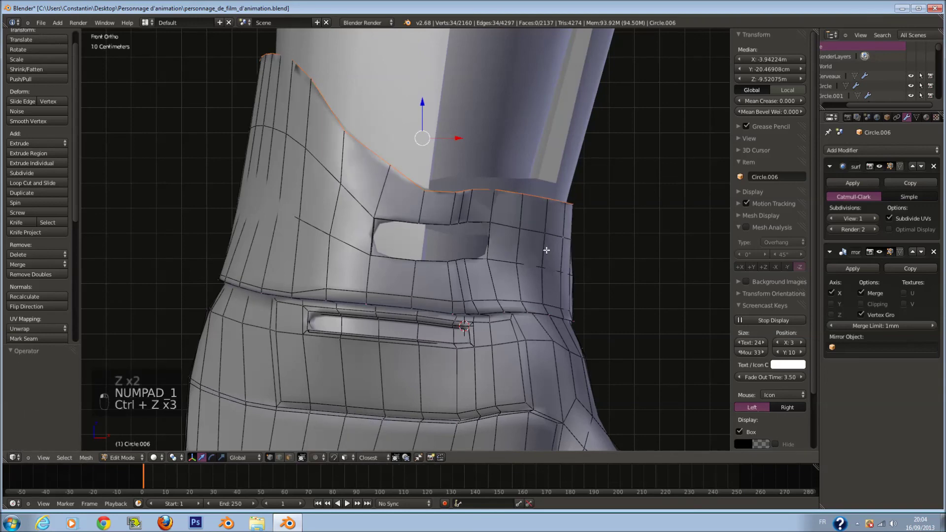
# - Extrude the cuff's rim again in place and scale the new loop inward by 0.958 to give the cuff thickness
pyautogui.moveTo(541, 257); pyautogui.dragTo(545, 258, button='middle')
pyautogui.press('e')
pyautogui.click(546, 257)
pyautogui.press('s')
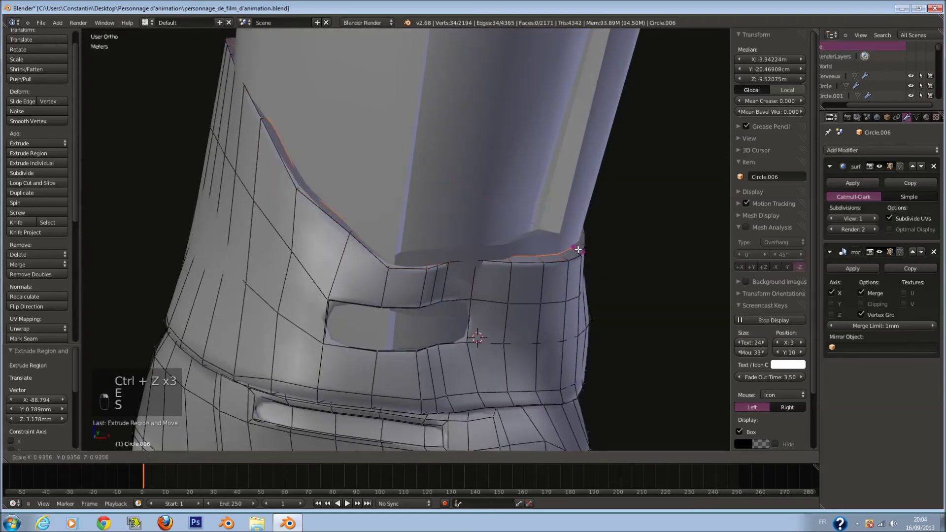
pyautogui.click(582, 253)
# - In front wireframe view, extrude the inner rim down inside the glove and scale the new loop by 0.651
pyautogui.press('KP_1')
pyautogui.press('z')
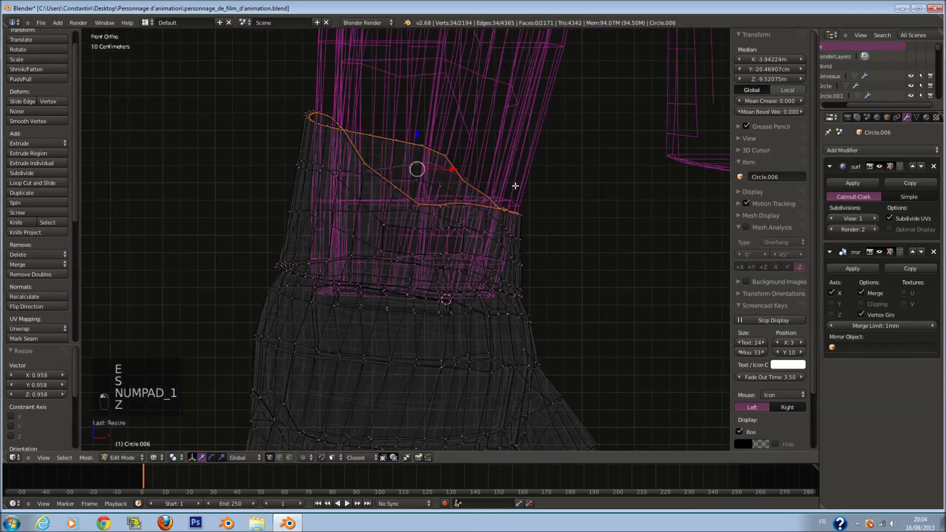
pyautogui.press('e')
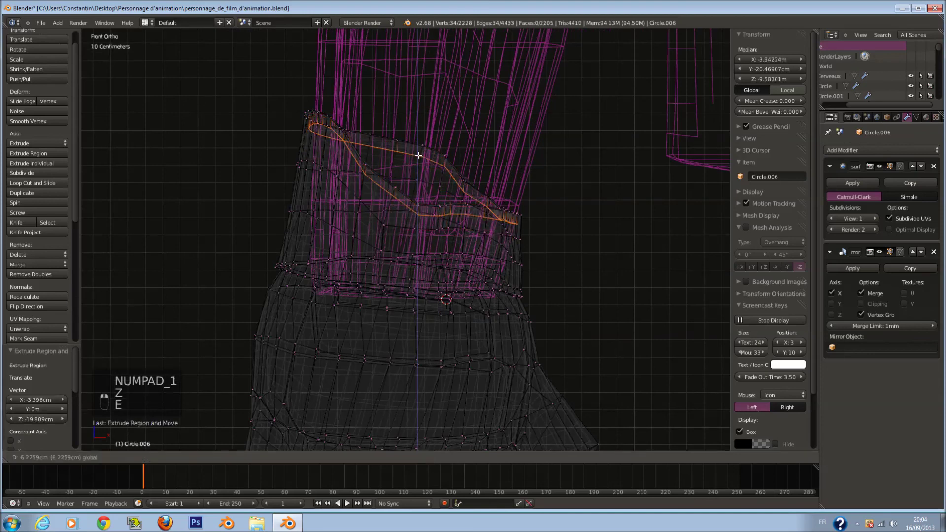
pyautogui.click(415, 279)
pyautogui.press('s')
pyautogui.click(488, 349)
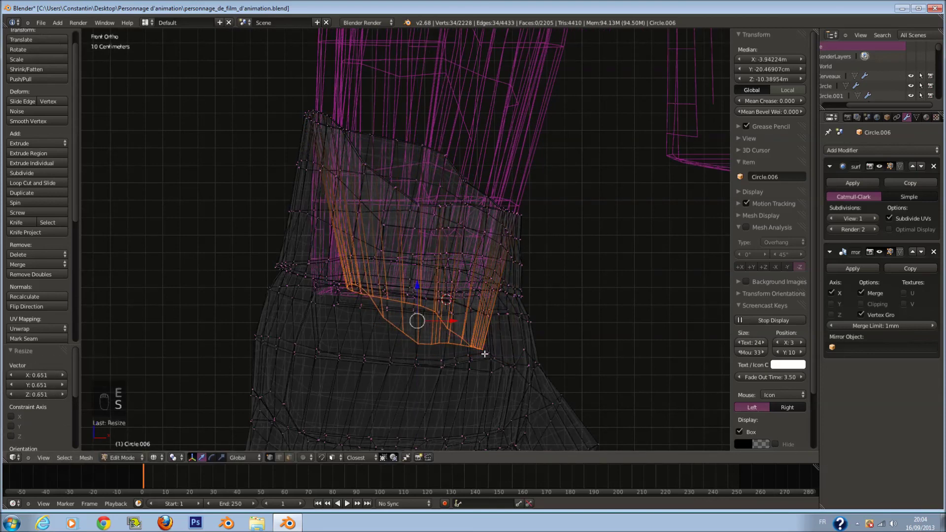
# - Flatten the extruded inner loop with a Z scale of 0 and shift it along X to centre it inside the wrist
pyautogui.press('z')
pyautogui.press('0')
pyautogui.press('g')
pyautogui.press('x')
pyautogui.click(464, 298)
# - Rotate the flattened inner loop 5.592° and move it 2.547 cm in X and 11.886 cm in Z
pyautogui.press('g')
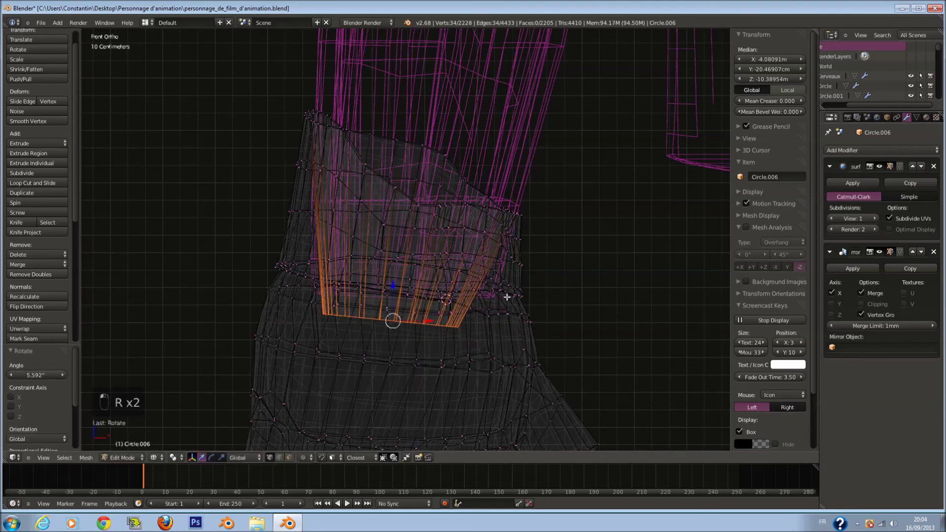
pyautogui.click(513, 274)
pyautogui.press('z')
pyautogui.moveTo(513, 274); pyautogui.dragTo(370, 310, button='middle')
pyautogui.press('z')
pyautogui.press('z')
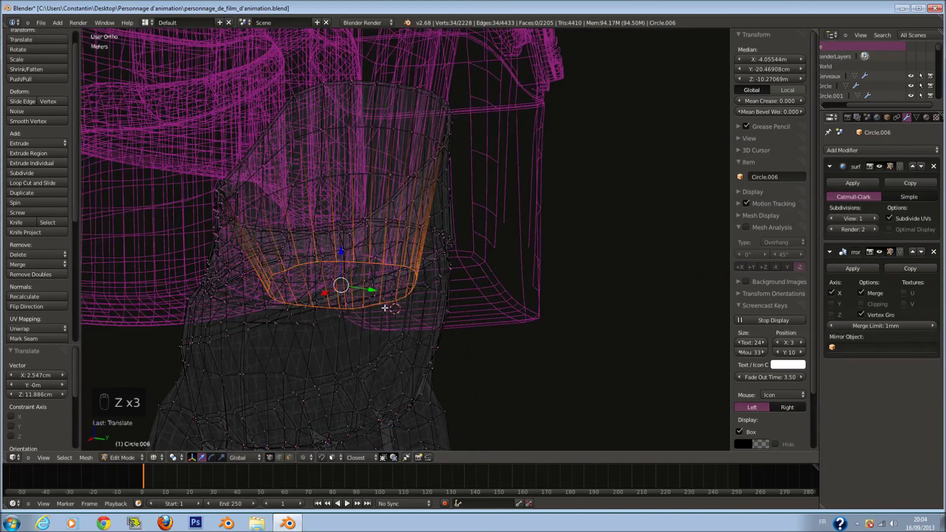
# - In the right-side view, move the inner loop -3.962 cm along Y
pyautogui.press('KP_1')
pyautogui.press('KP_3')
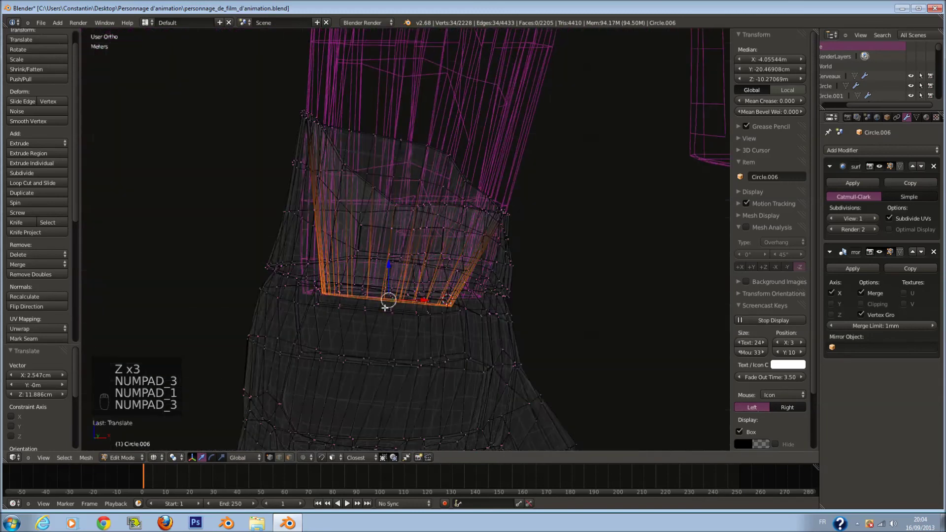
pyautogui.moveTo(347, 299); pyautogui.dragTo(340, 300)
# - Scale the inner loop well inward, raise it along Z inside the cuff, and return to solid shading
pyautogui.press('s')
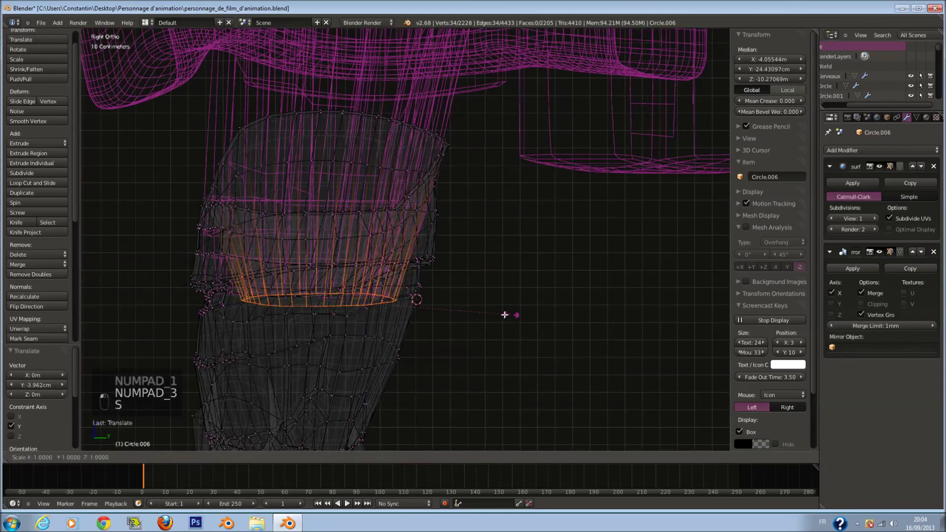
pyautogui.press('s')
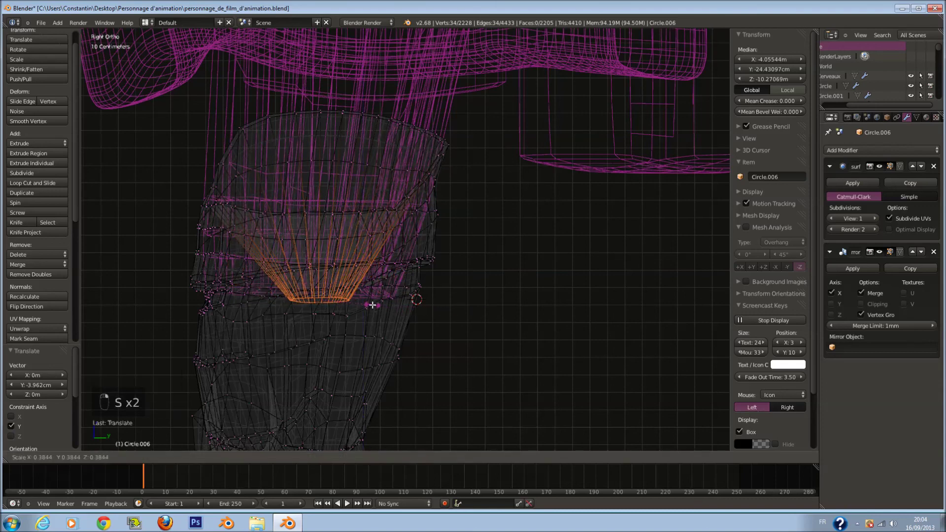
pyautogui.moveTo(321, 269); pyautogui.dragTo(308, 135)
pyautogui.press('z')
pyautogui.moveTo(312, 141); pyautogui.dragTo(394, 208, button='middle')
# - Leave mesh editing, deselect all objects in front view, and save over the existing blend file
pyautogui.press('Tab')
pyautogui.hotkey('ctrl', 's')
pyautogui.press('KP_1')
pyautogui.scroll(-8, 538, 243)
pyautogui.press('a')
pyautogui.press('a')
pyautogui.hotkey('ctrl', 's')
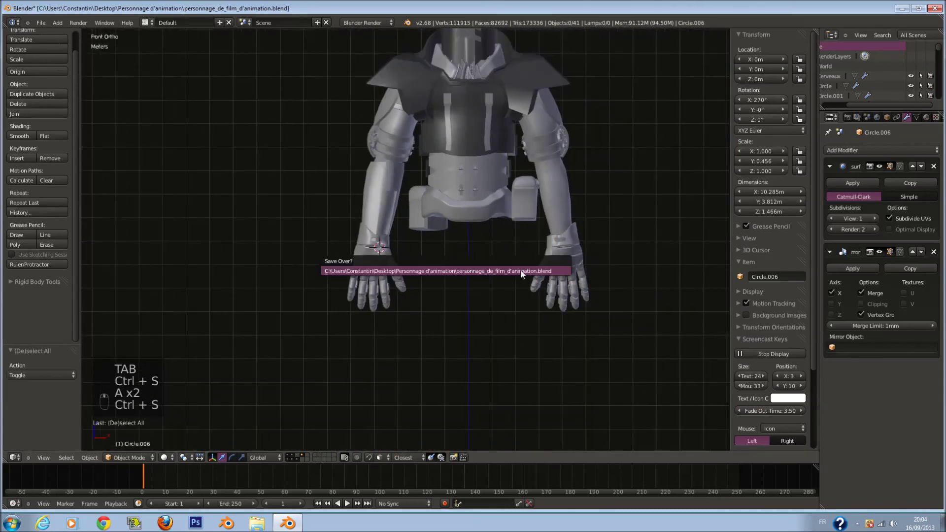
pyautogui.hotkey('ctrl', 's')
# - Inspect the whole character from below, return to the front view, and save the file again
pyautogui.moveTo(481, 273); pyautogui.dragTo(501, 228, button='middle')
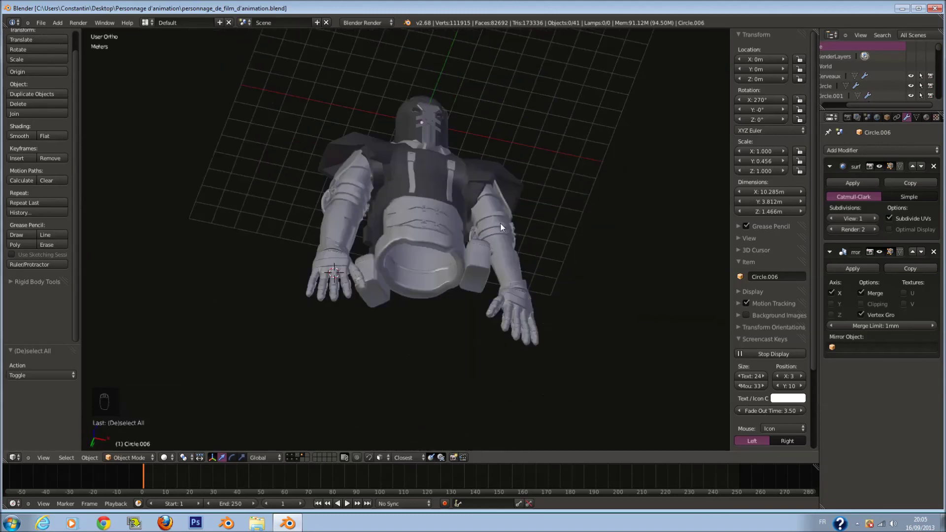
pyautogui.press('KP_1')
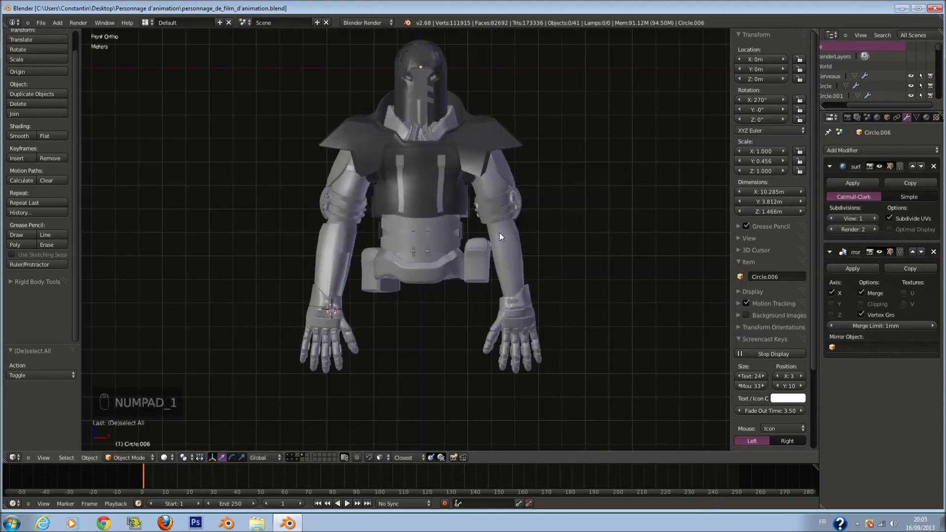
pyautogui.hotkey('ctrl', 's')
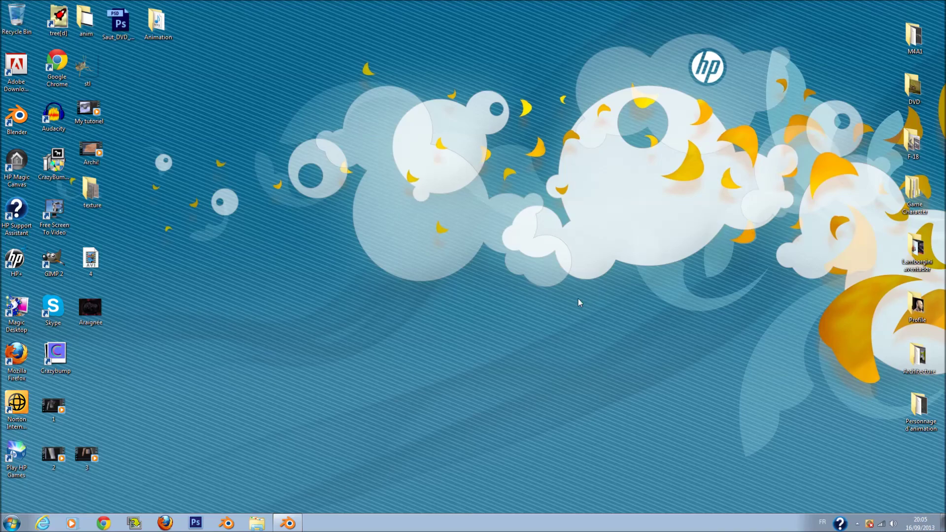